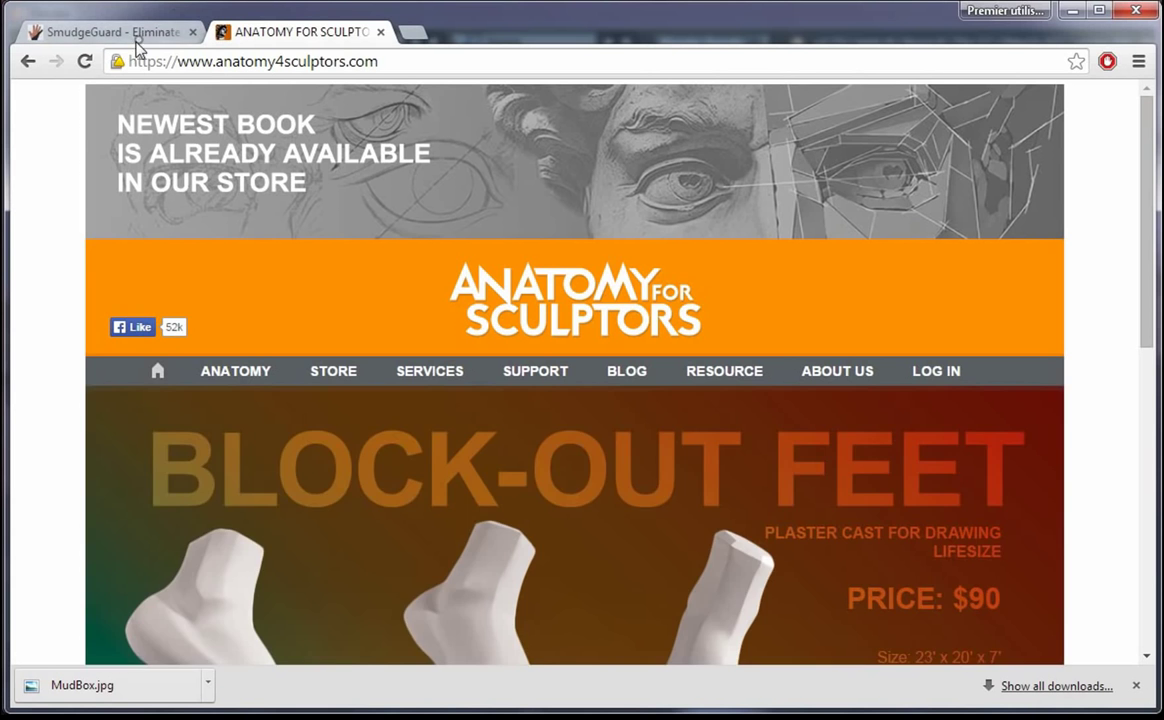
# Switch to the SmudgeGuard tab and browse the Picture Gallery photos of black, blue, maroon and pink gloves
pyautogui.click(138, 34)
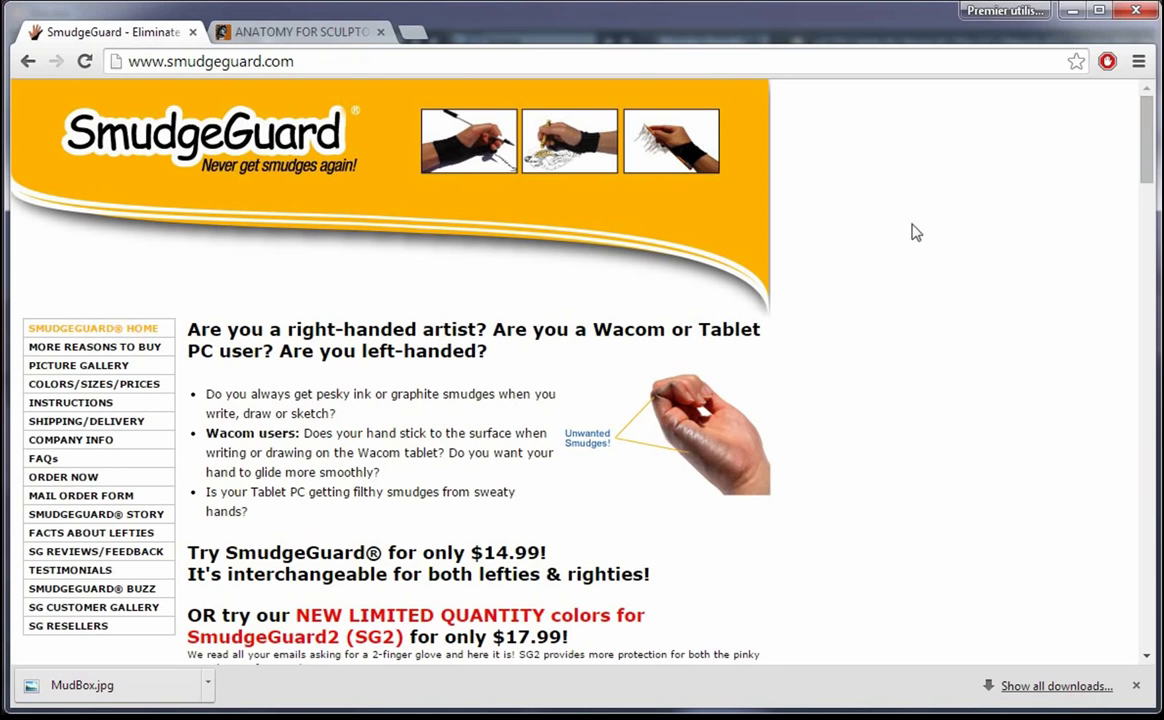
pyautogui.moveTo(1147, 145)
pyautogui.mouseDown()
pyautogui.moveTo(1148, 191)
pyautogui.moveTo(1149, 143)
pyautogui.mouseUp()
pyautogui.click(54, 366)
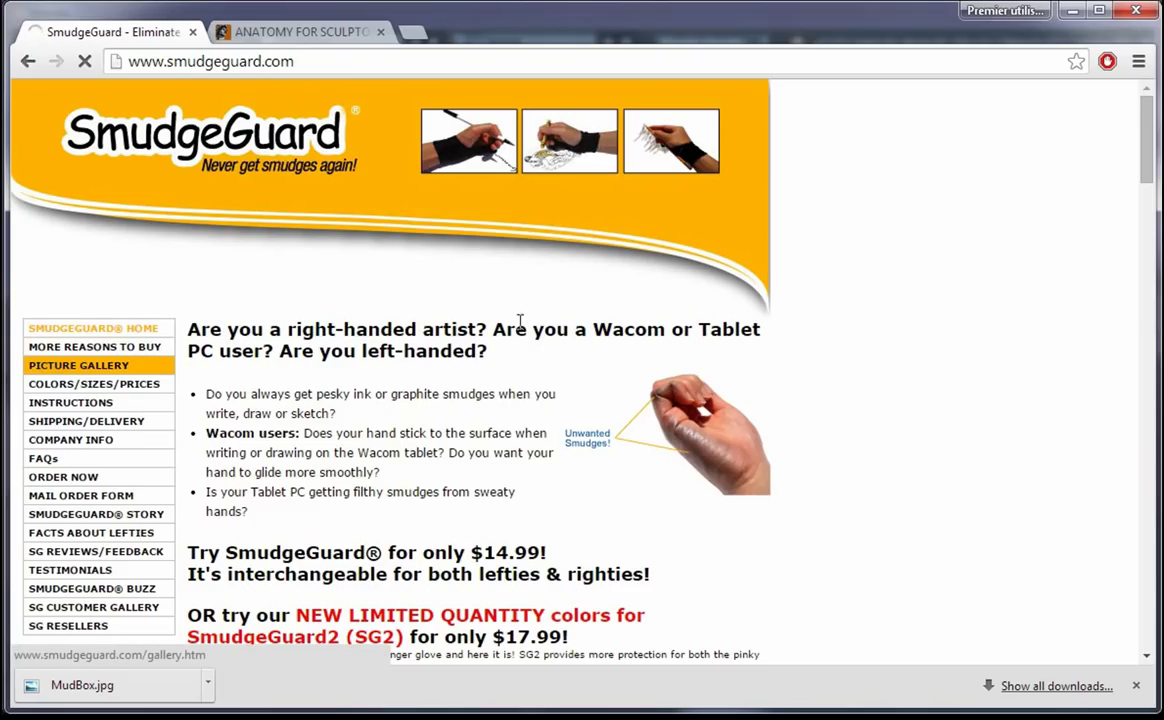
pyautogui.click(122, 366)
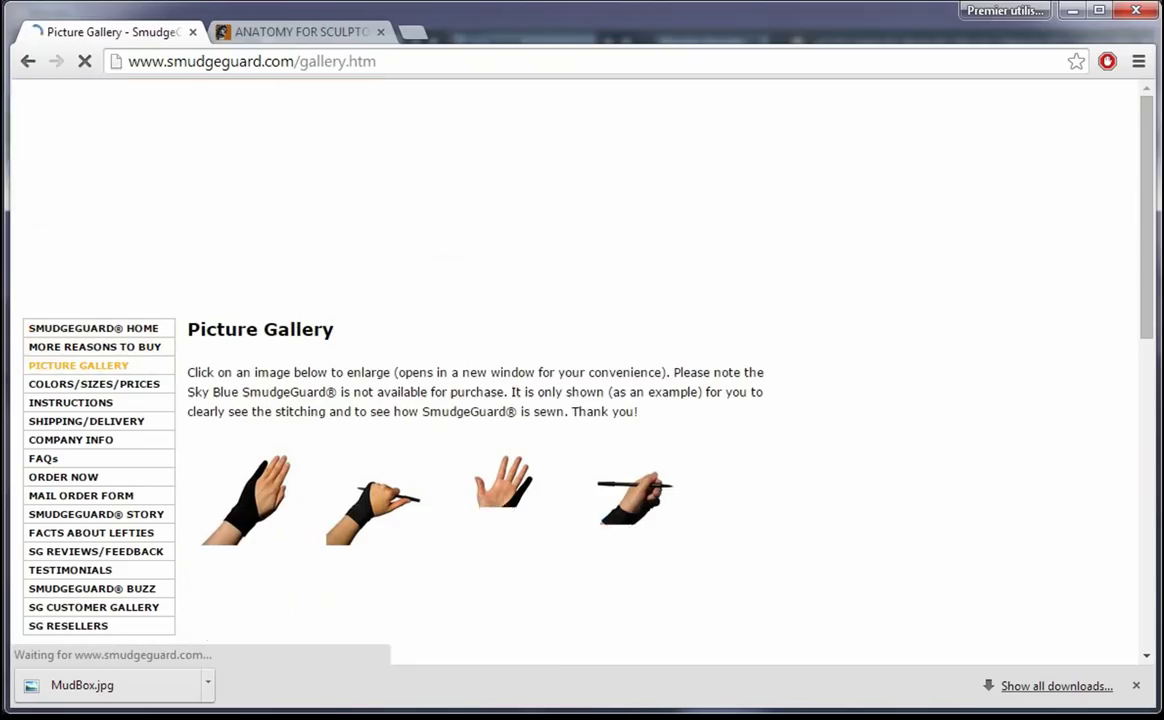
pyautogui.scroll(-2, 1040, 200)
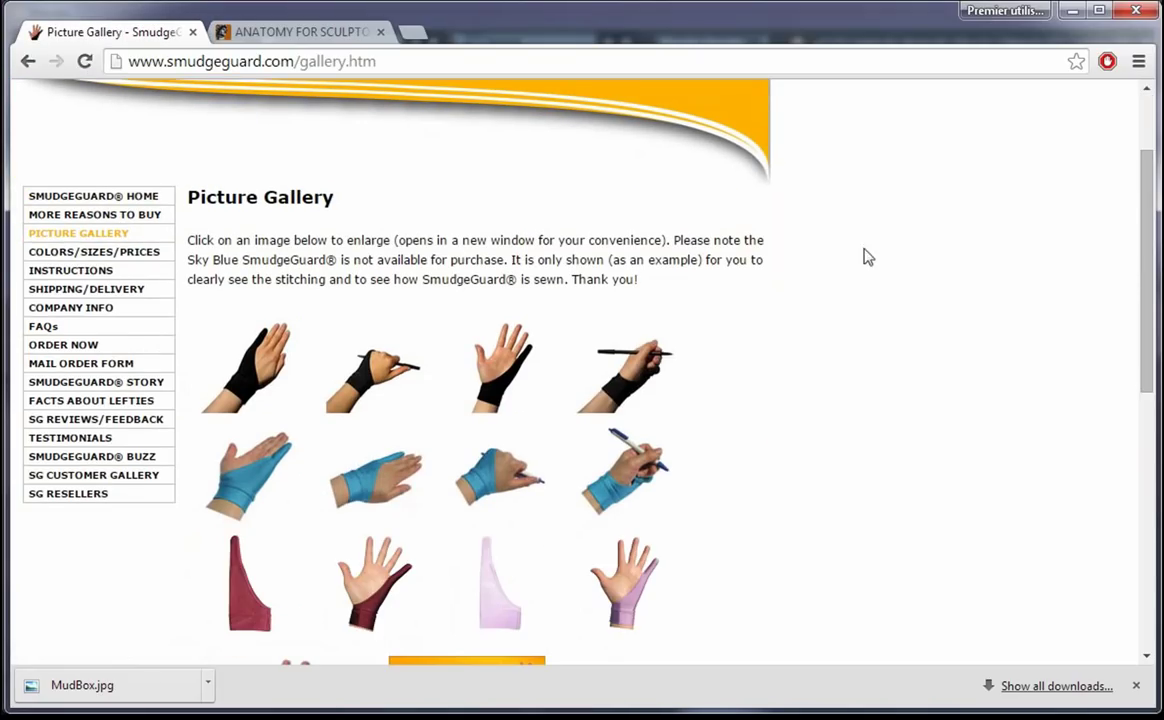
pyautogui.moveTo(1144, 245); pyautogui.dragTo(1143, 287)
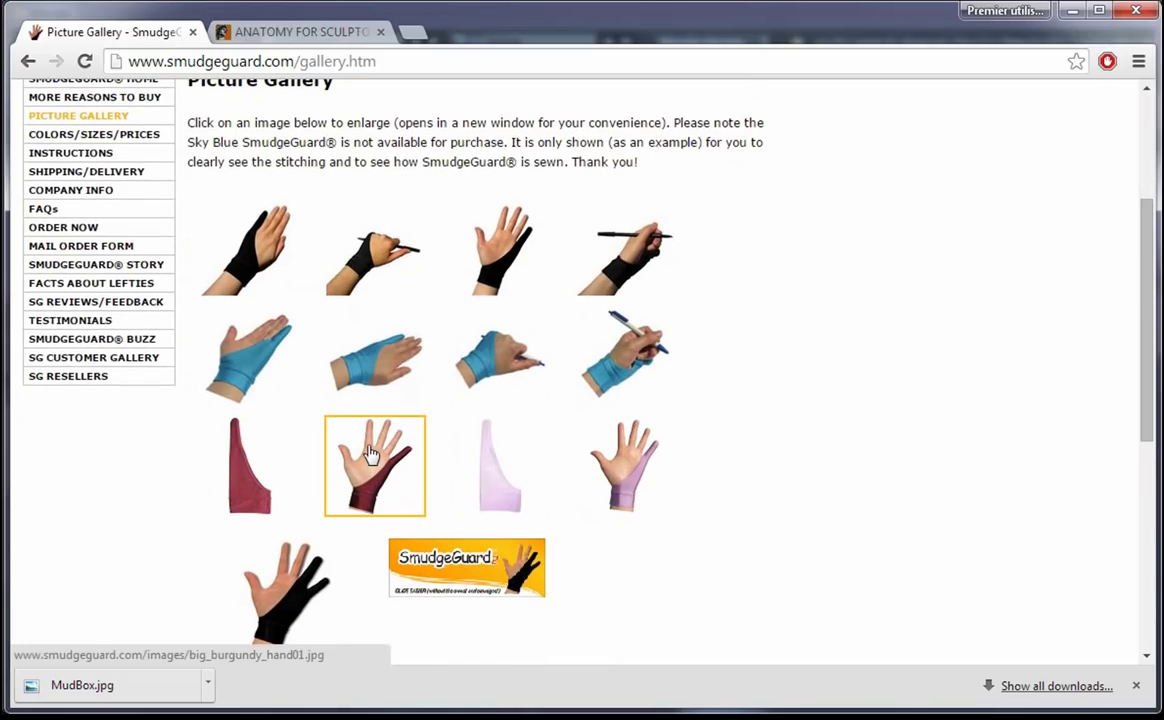
pyautogui.moveTo(1146, 325)
pyautogui.mouseDown()
pyautogui.moveTo(1143, 453)
pyautogui.moveTo(1133, 369)
pyautogui.moveTo(1045, 252)
pyautogui.mouseUp()
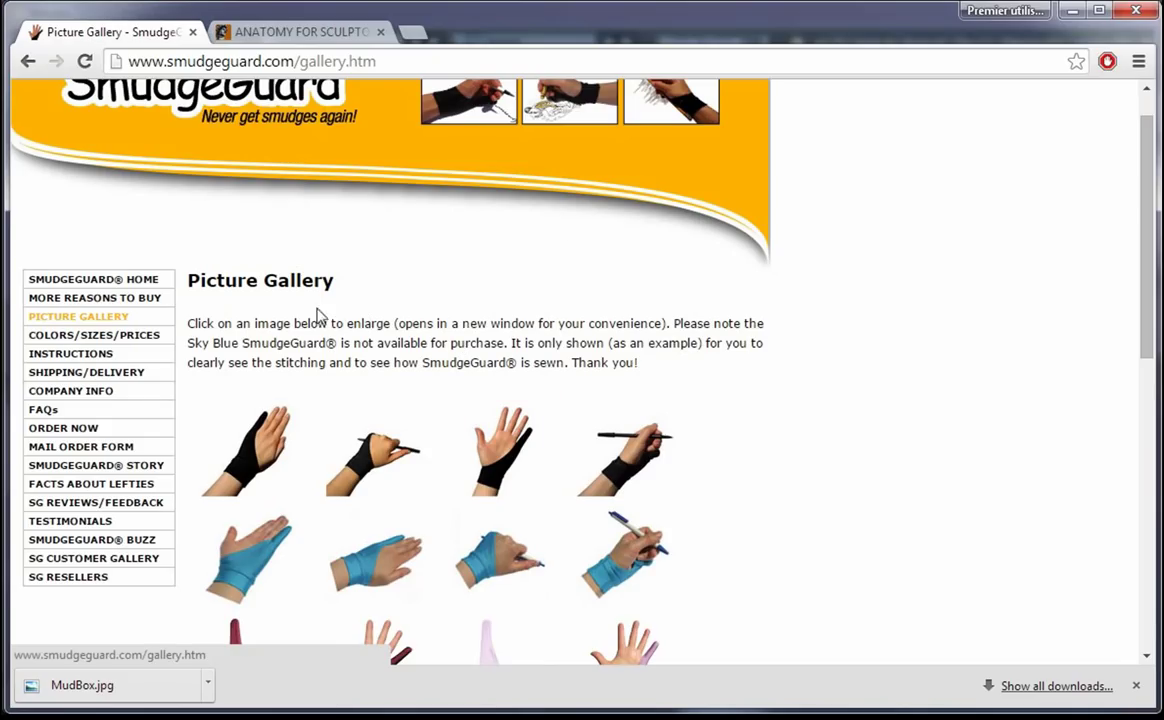
pyautogui.moveTo(1148, 298); pyautogui.dragTo(1148, 272)
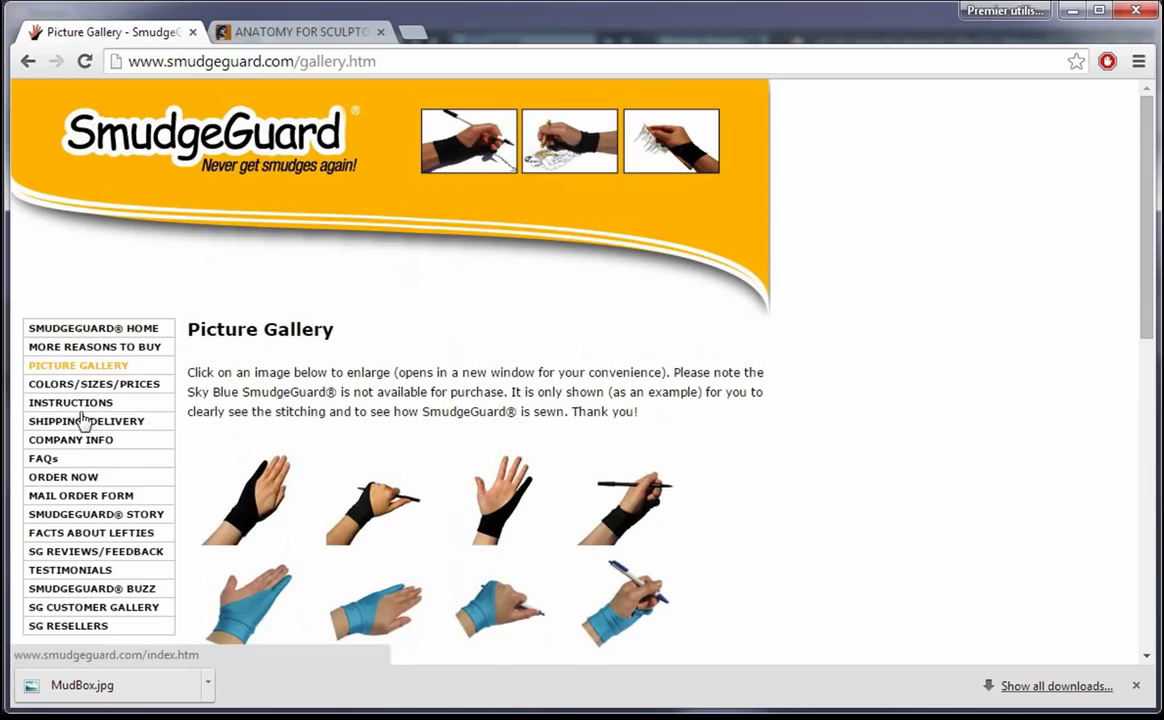
# Visit SmudgeGuard's home and More Reasons to Buy pages, then switch to the Anatomy for Sculptors tab
pyautogui.click(100, 330)
pyautogui.click(128, 355)
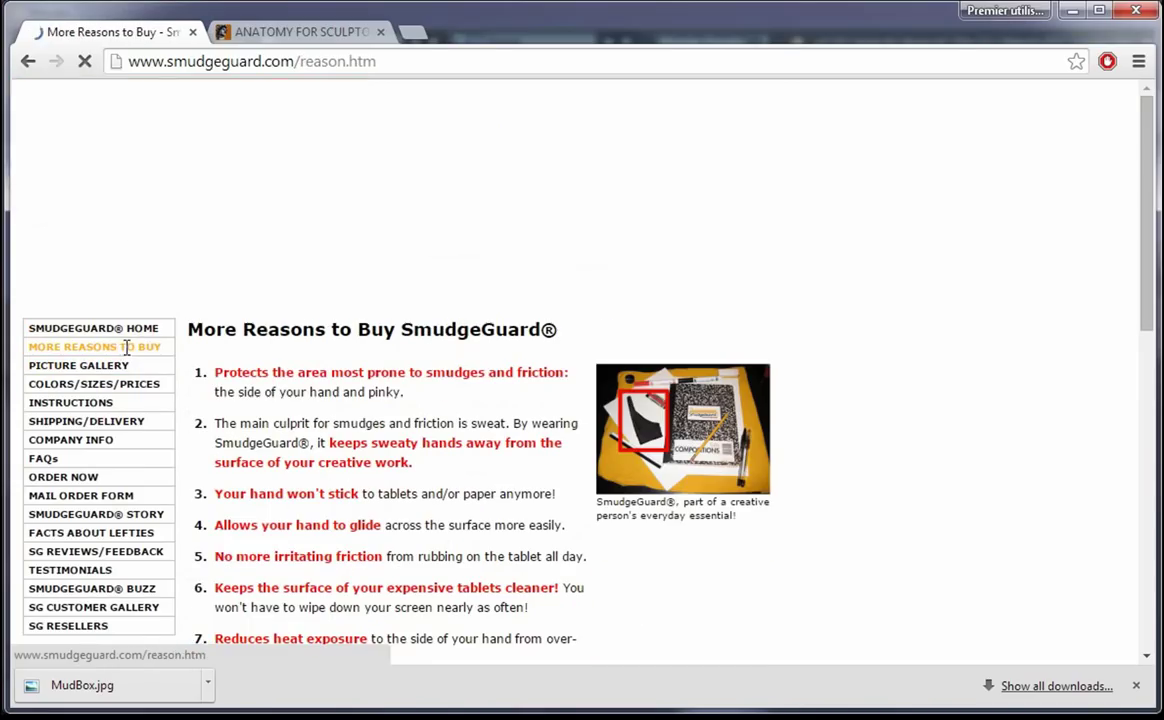
pyautogui.click(150, 329)
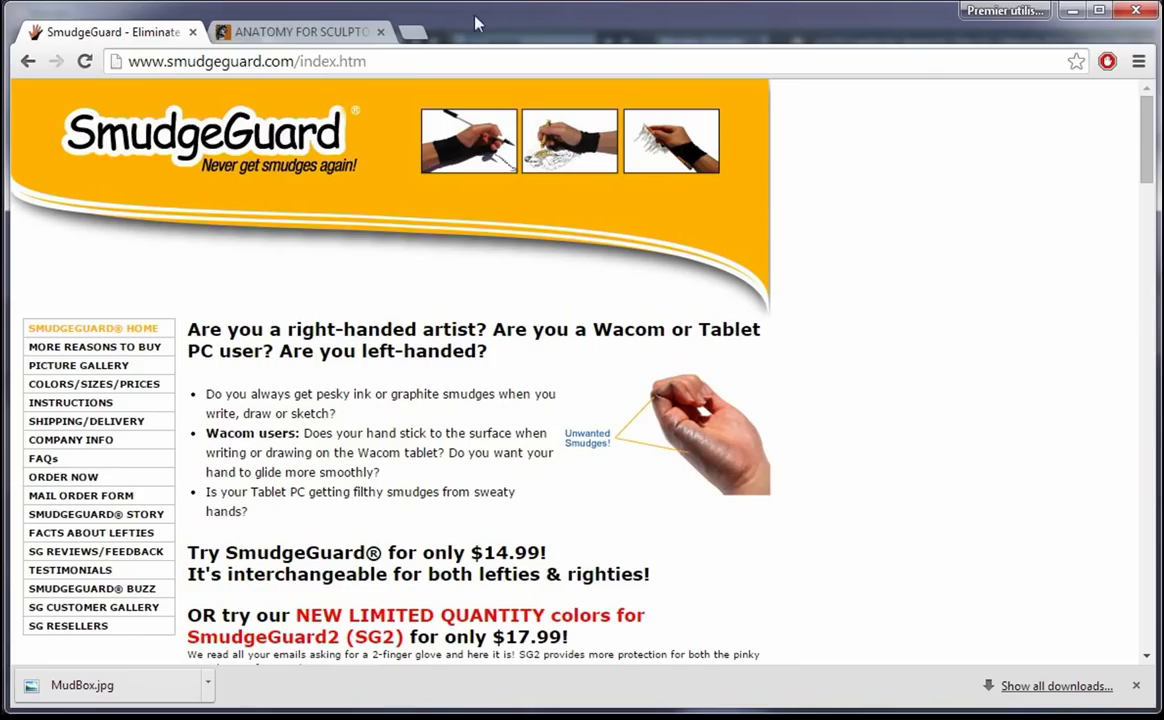
pyautogui.click(303, 38)
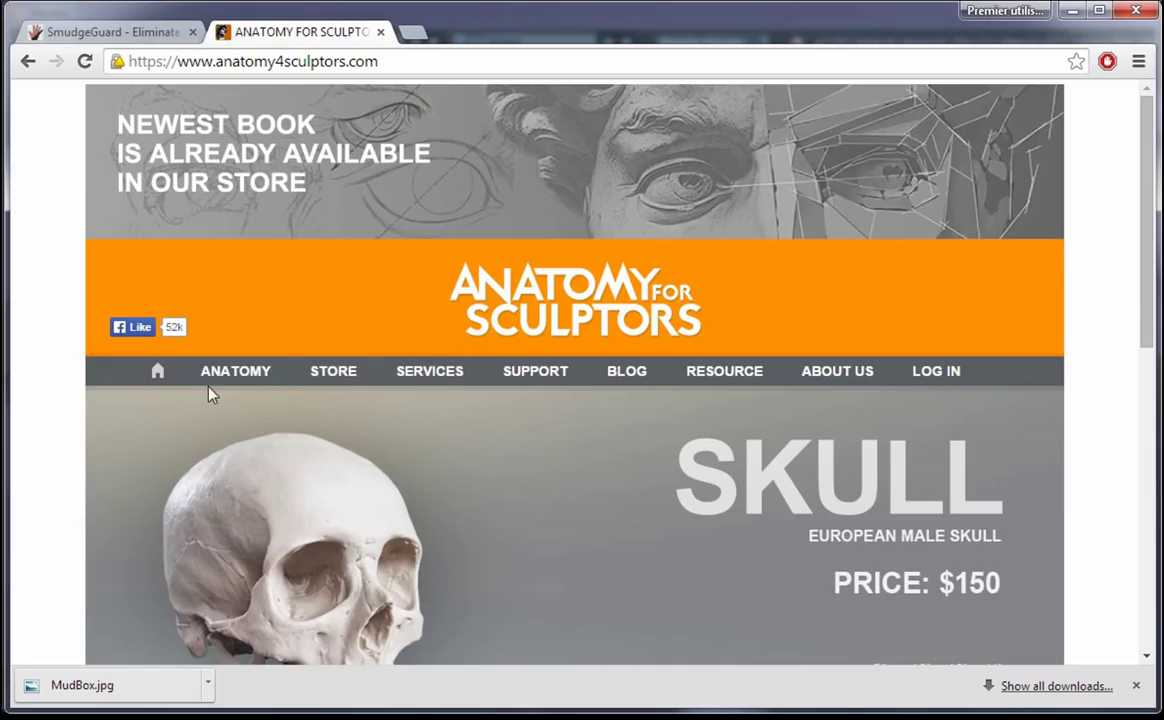
# Open the Anatomy section and view the skeleton silhouette and obese male proportion thumbnails
pyautogui.click(243, 372)
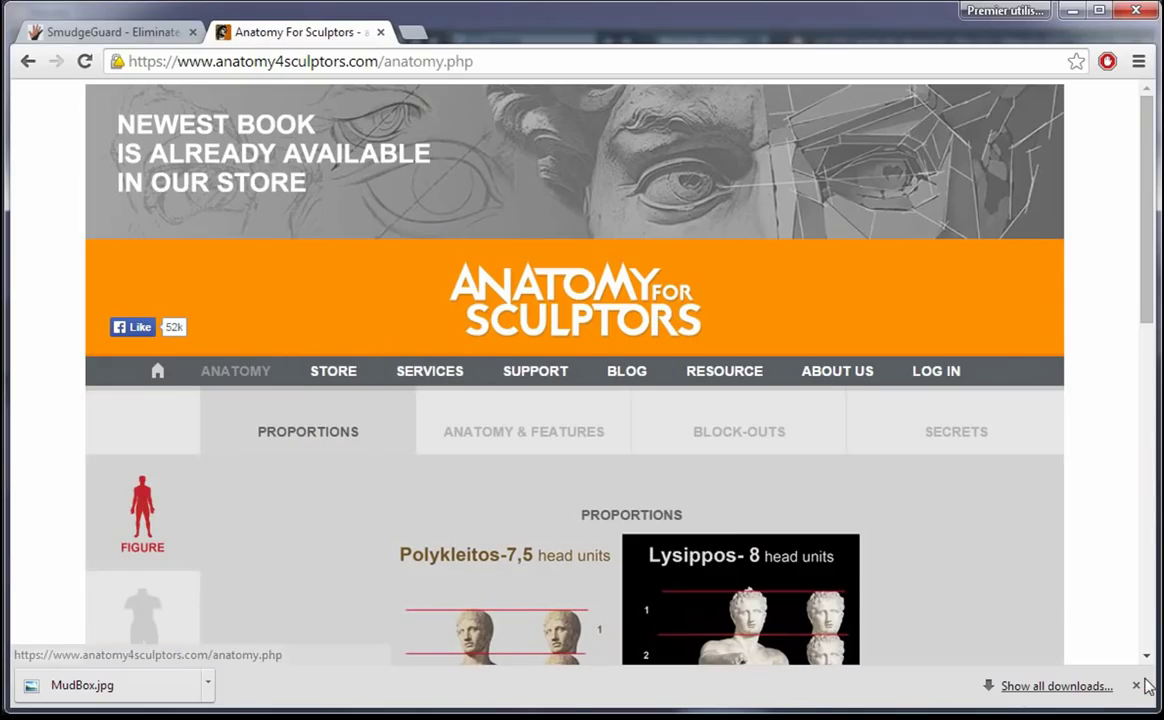
pyautogui.click(1137, 686)
pyautogui.scroll(-3, 1134, 450)
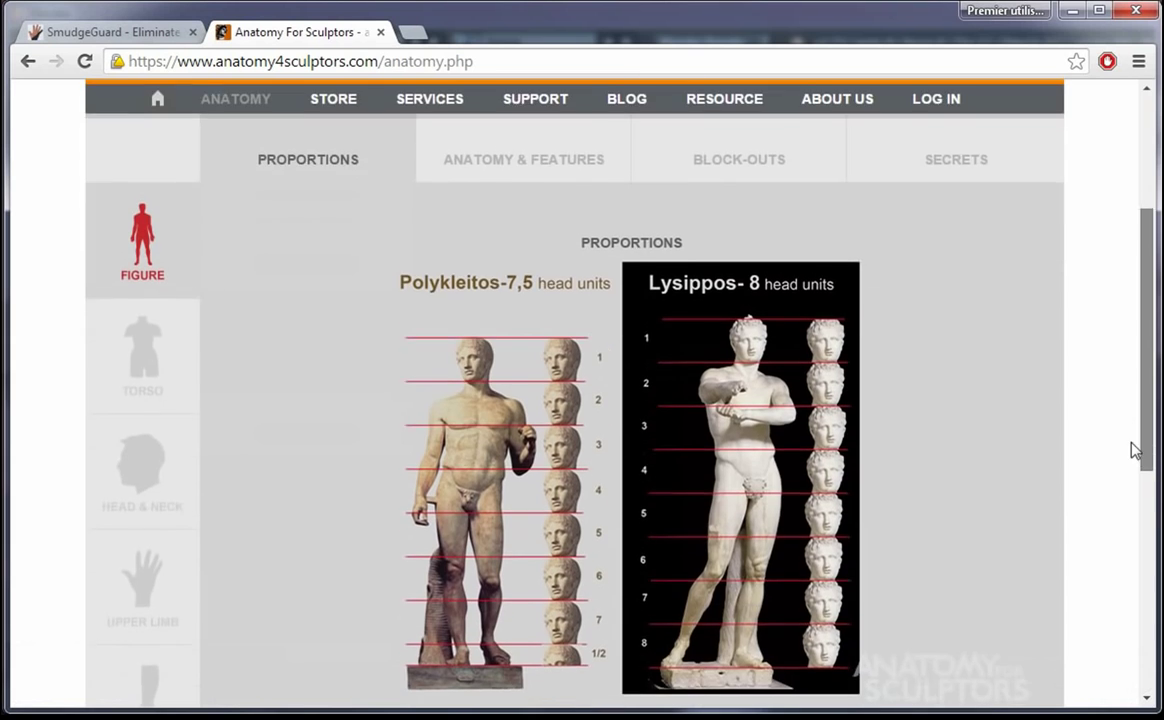
pyautogui.scroll(-2, 1134, 450)
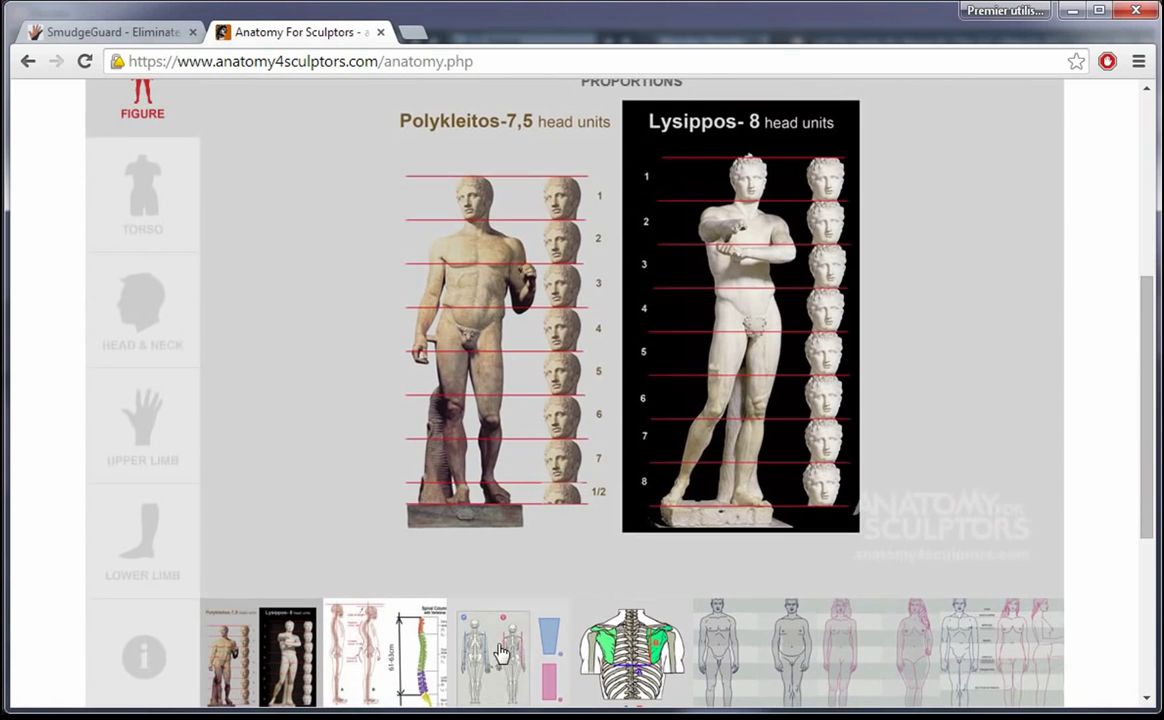
pyautogui.click(495, 645)
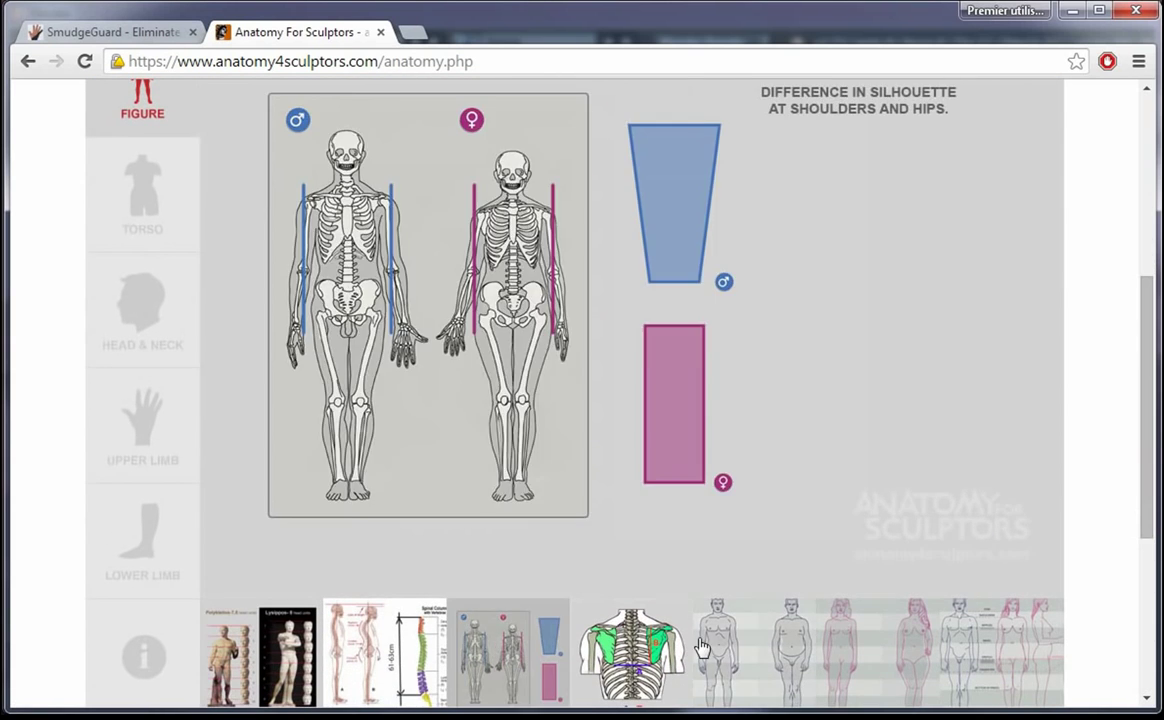
pyautogui.click(703, 648)
pyautogui.scroll(2, 1140, 420)
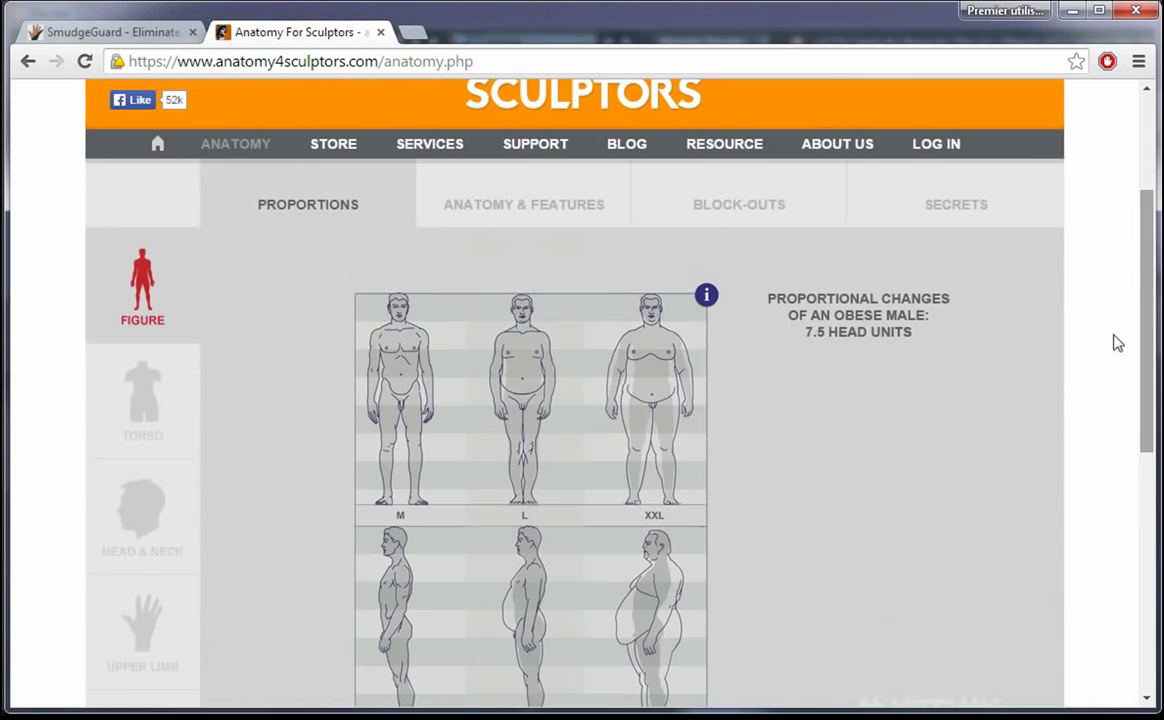
# Browse the Anatomy & Features reference, including the young female 3D scan
pyautogui.click(530, 212)
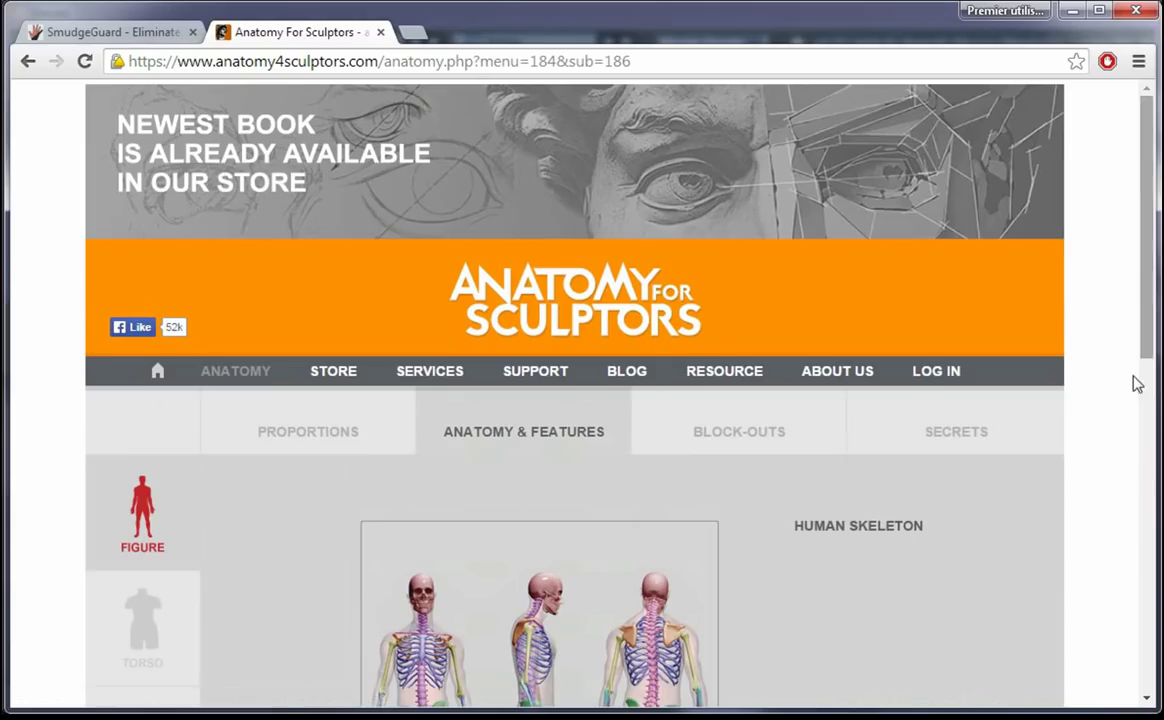
pyautogui.scroll(-5, 1137, 384)
pyautogui.click(678, 657)
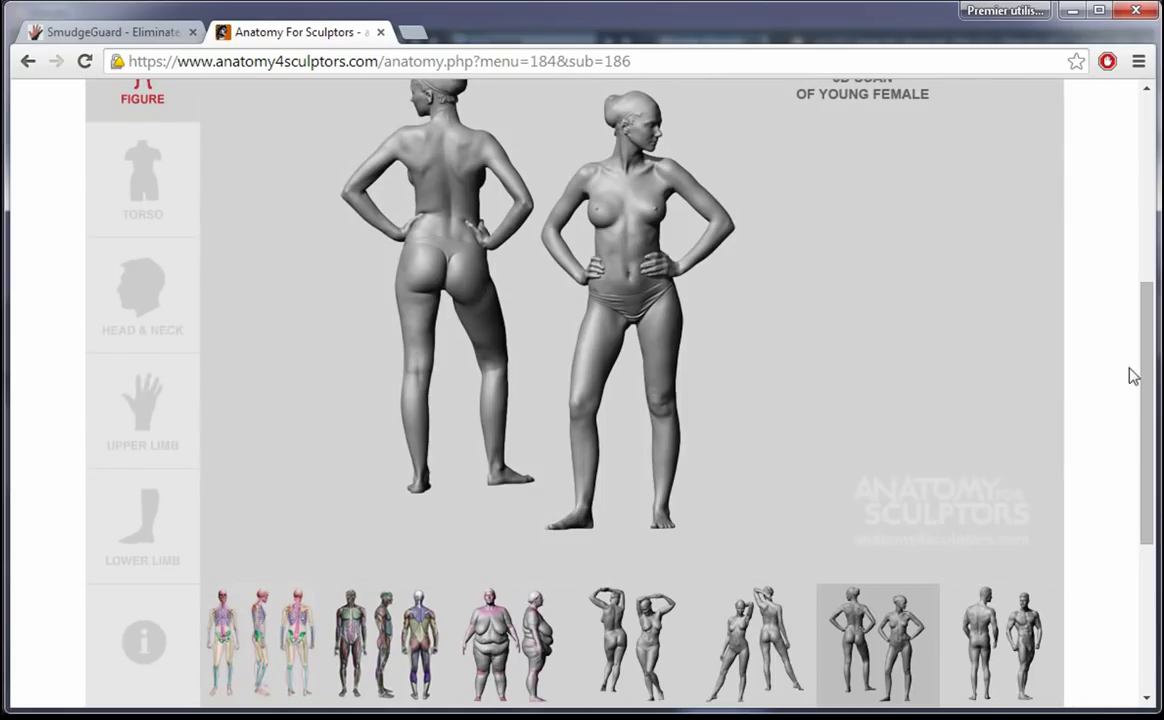
pyautogui.scroll(3, 1135, 330)
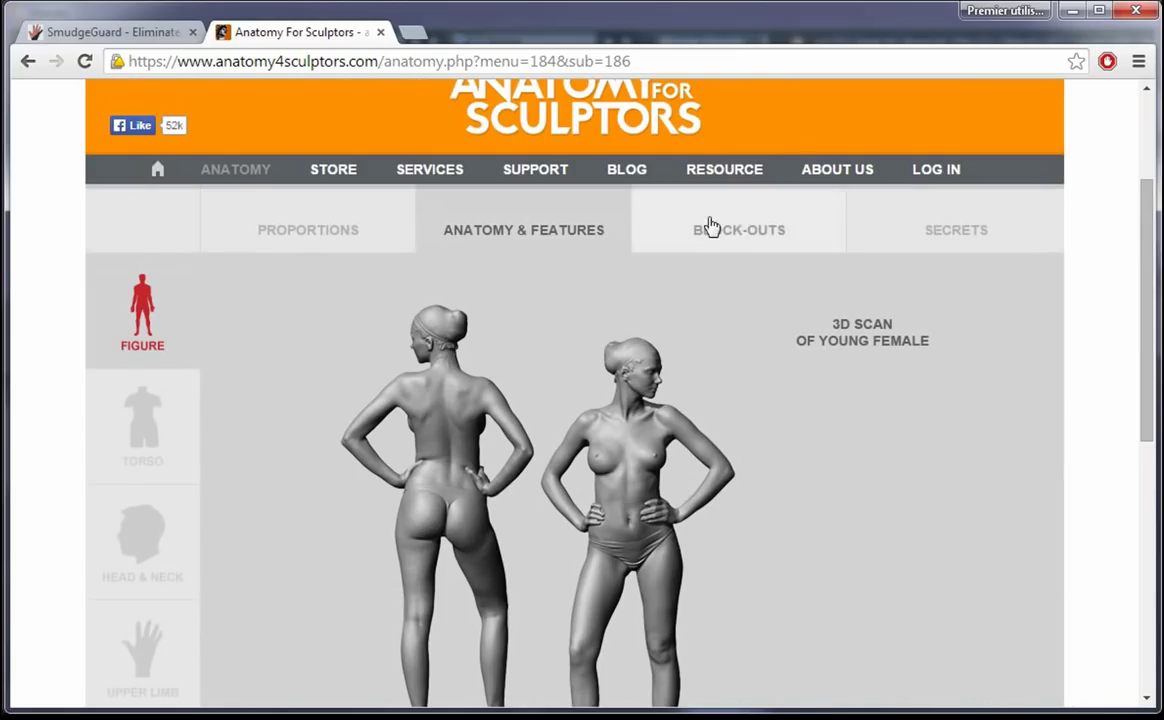
# Browse the figure Block-Outs, including the back block-out images, then open the Head & Neck reference
pyautogui.click(710, 225)
pyautogui.scroll(-2, 1130, 424)
pyautogui.scroll(-2, 1128, 450)
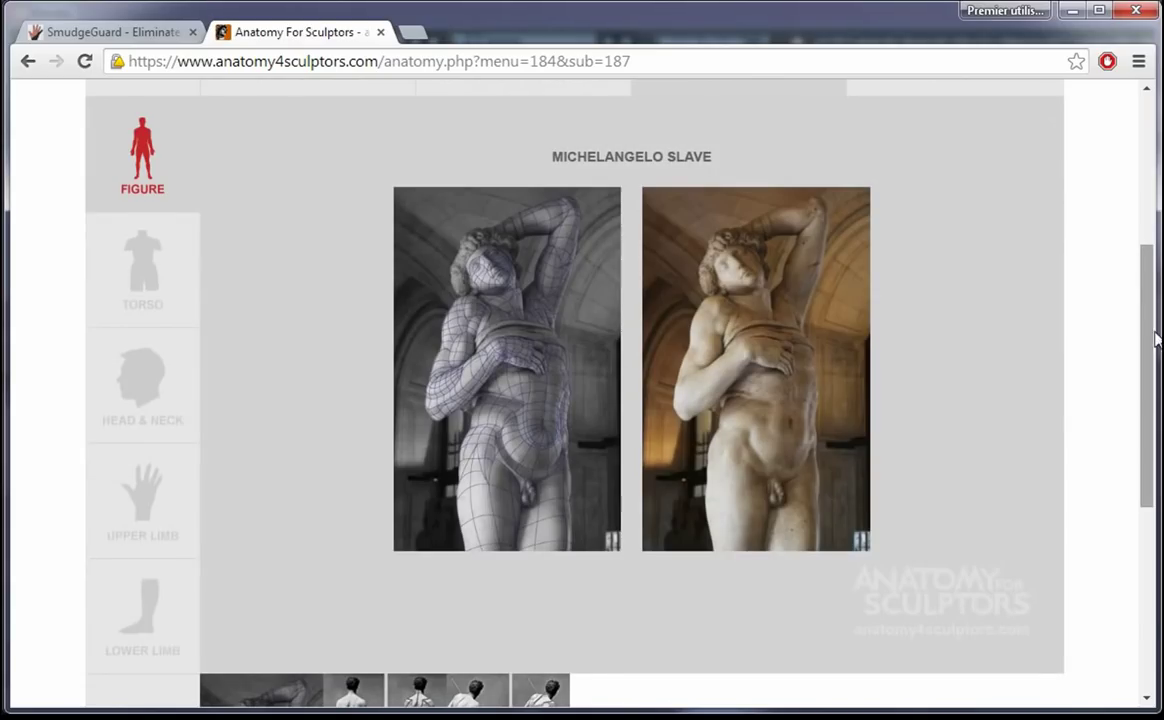
pyautogui.scroll(-1, 1151, 423)
pyautogui.scroll(-2, 1120, 440)
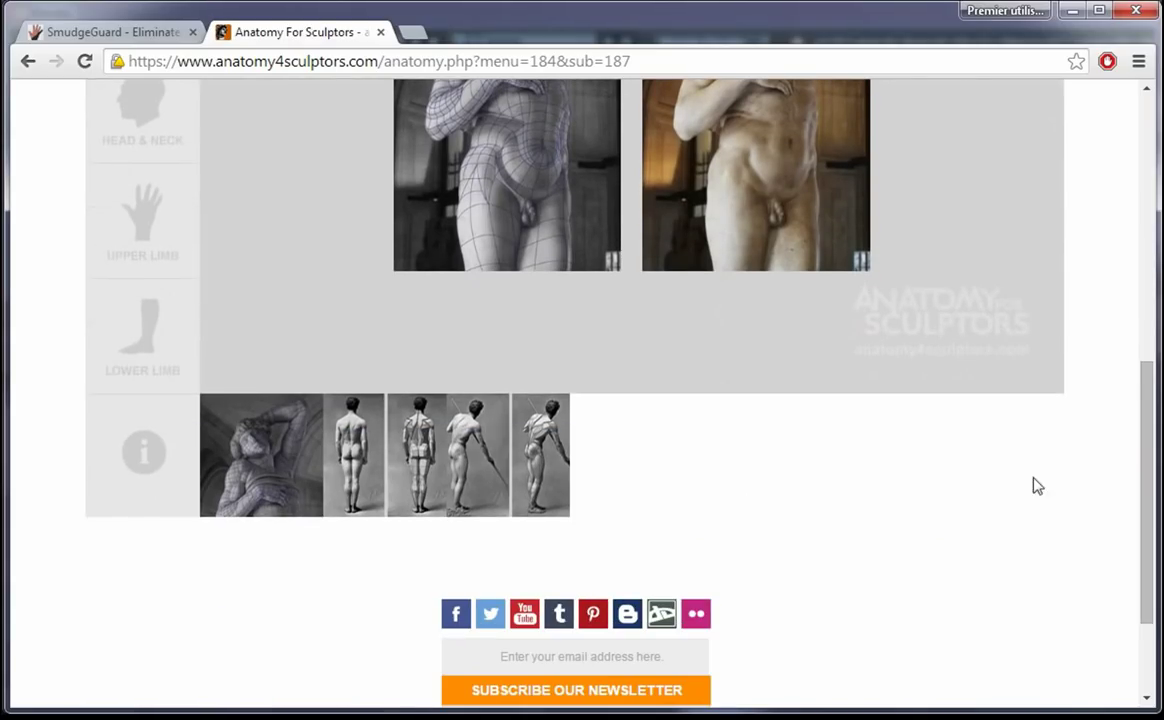
pyautogui.click(420, 462)
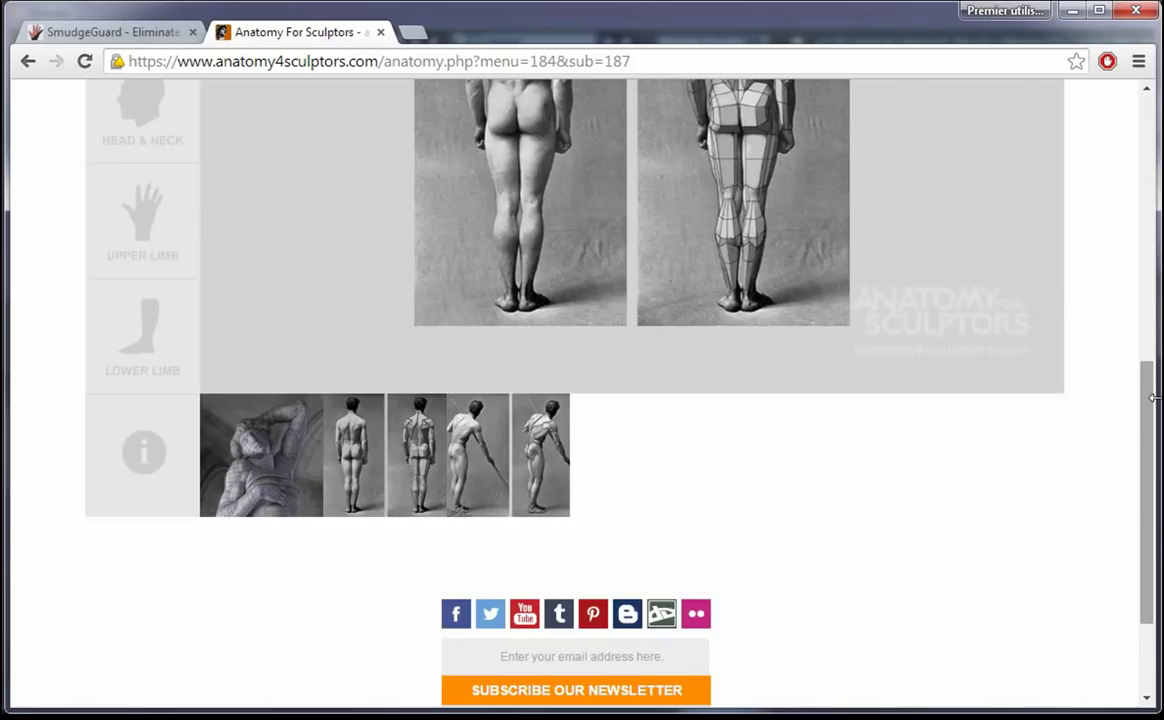
pyautogui.scroll(3, 1153, 398)
pyautogui.scroll(1, 707, 494)
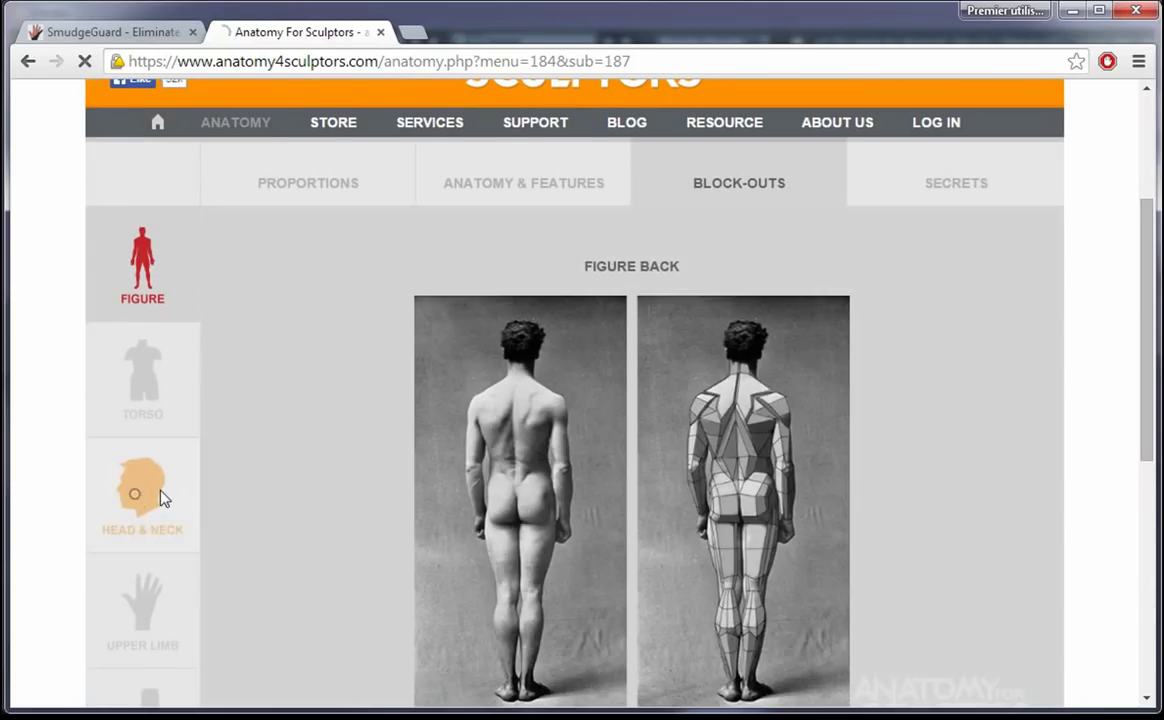
pyautogui.click(158, 496)
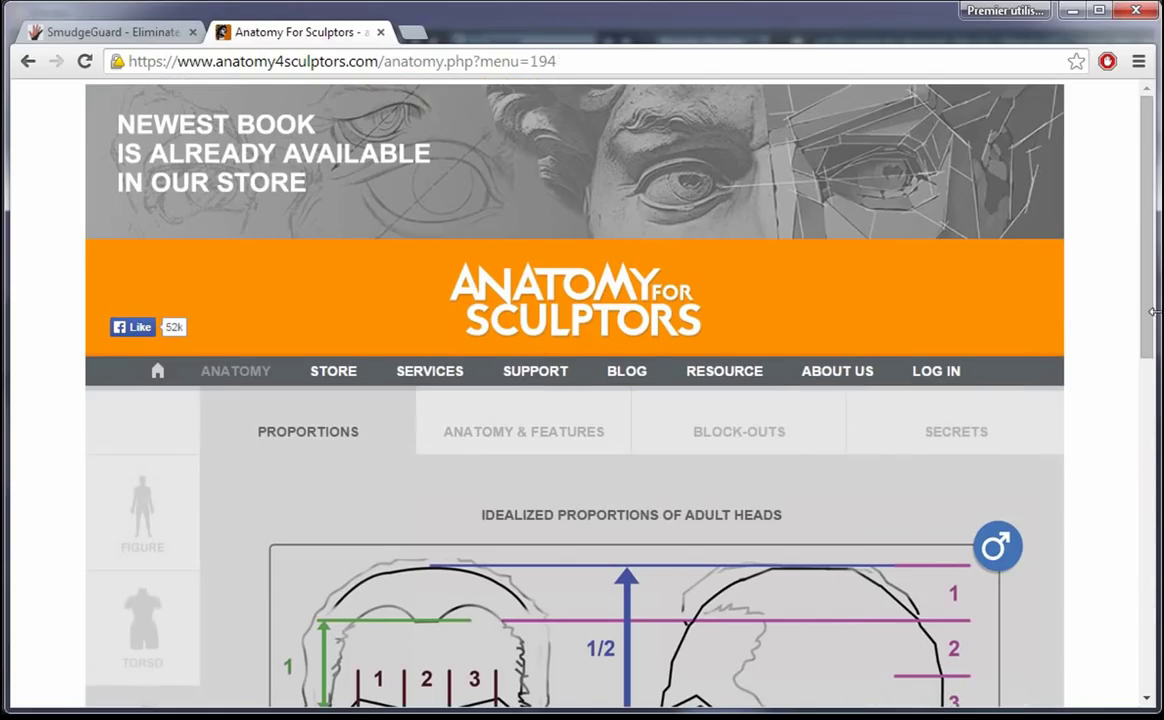
# View the head anatomy page with skull bones and the major neck muscles images
pyautogui.scroll(-3, 681, 252)
pyautogui.click(590, 238)
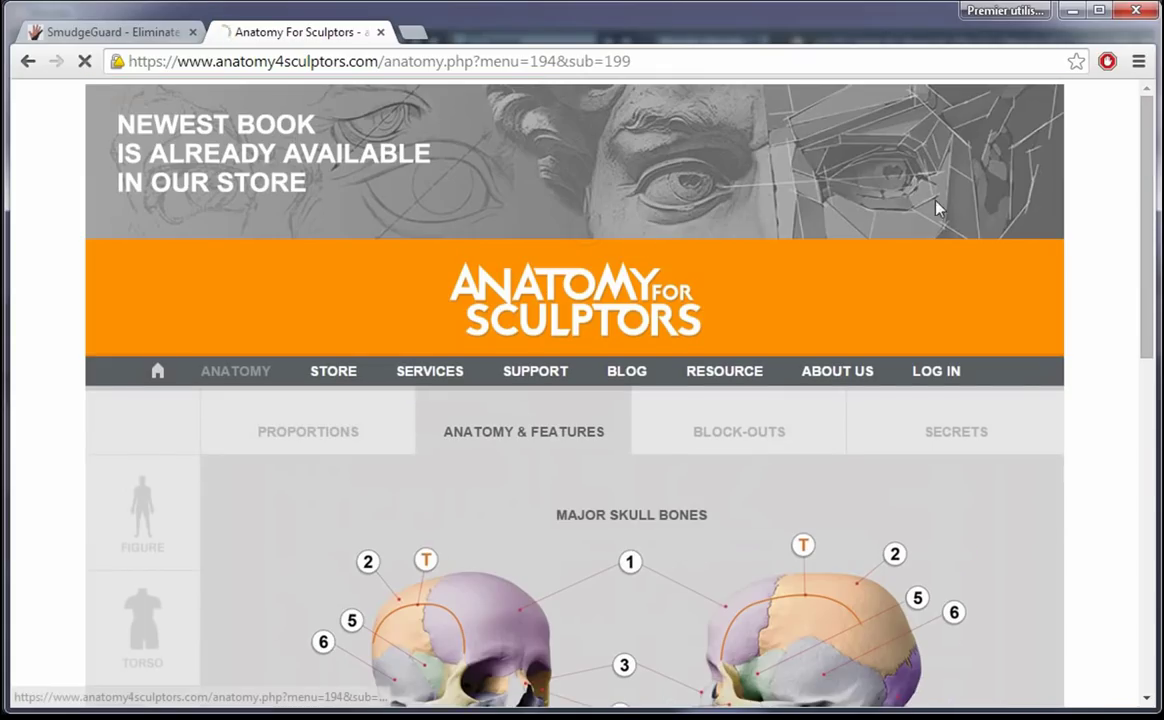
pyautogui.scroll(-3, 1125, 465)
pyautogui.scroll(-1, 1125, 475)
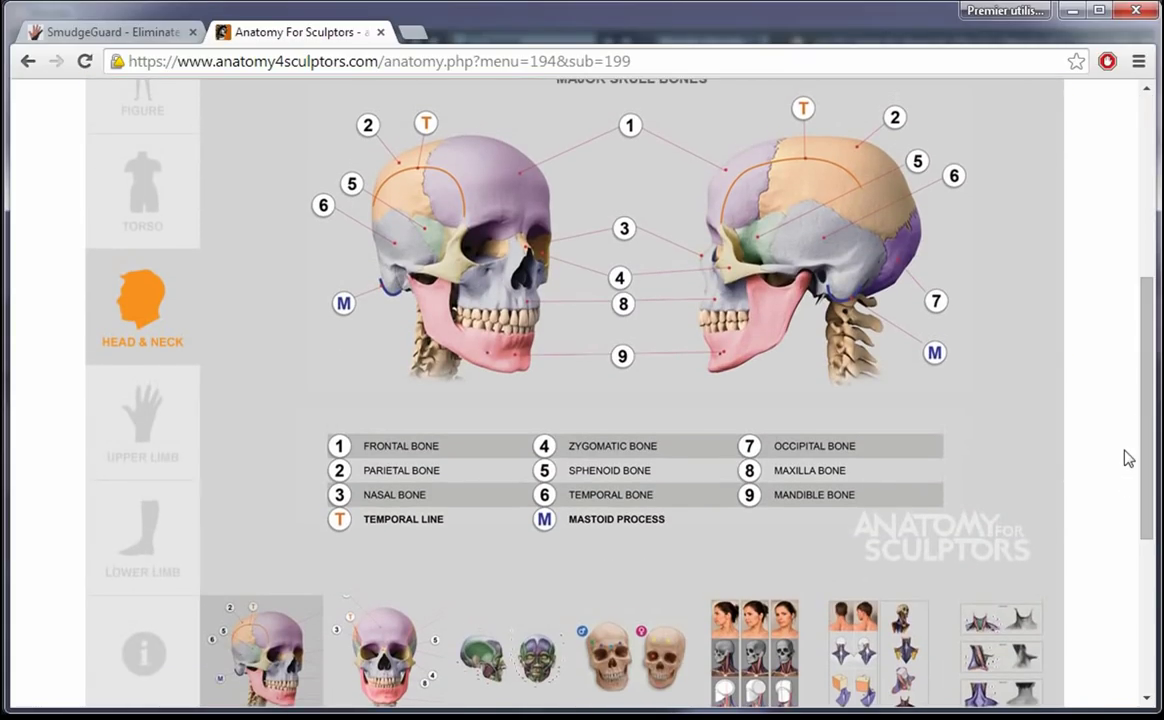
pyautogui.scroll(-2, 1143, 402)
pyautogui.scroll(1, 1058, 520)
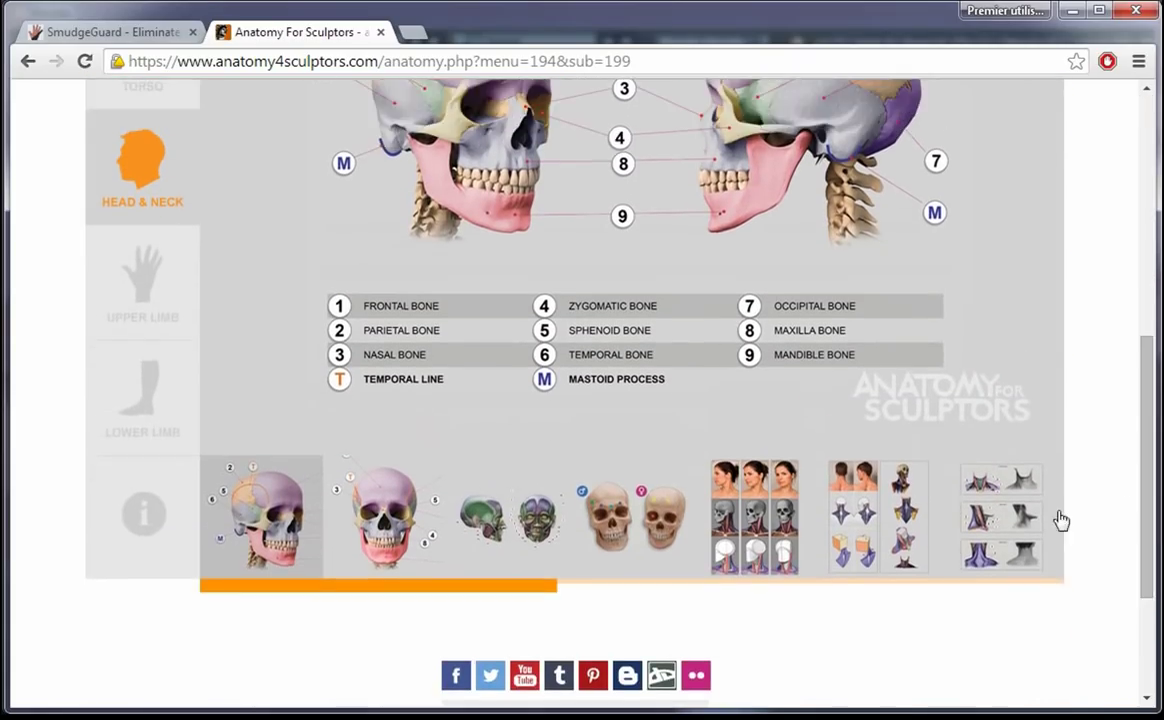
pyautogui.click(790, 538)
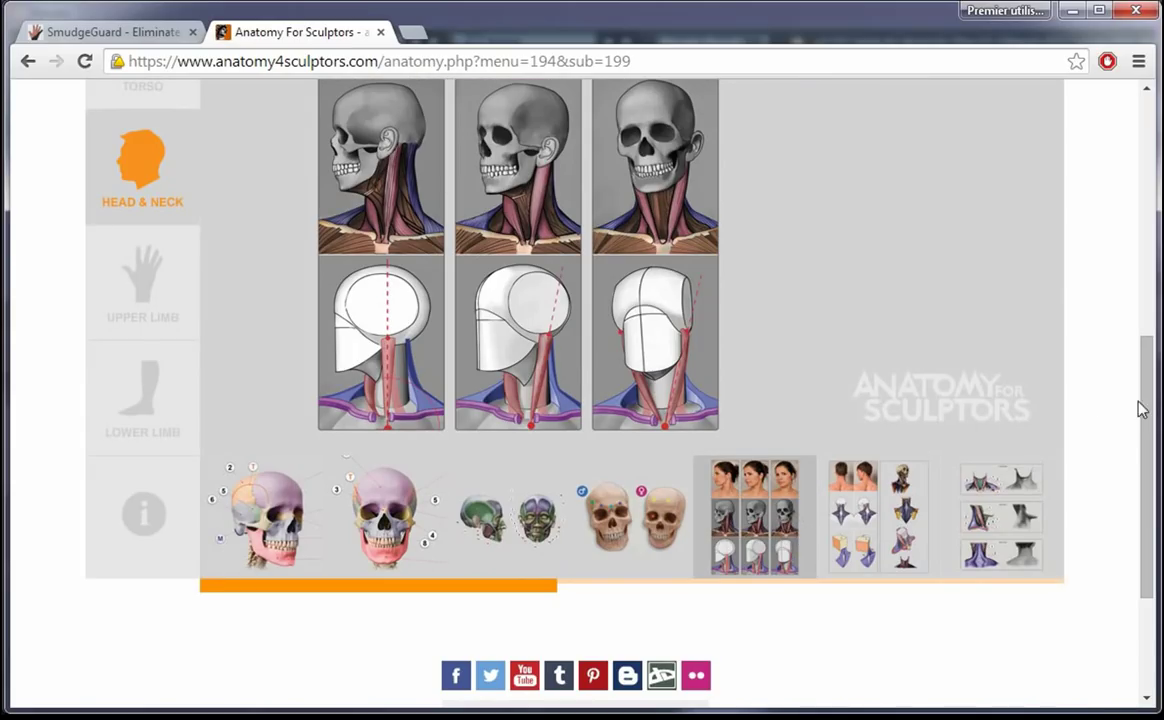
pyautogui.moveTo(1139, 404); pyautogui.dragTo(1156, 267)
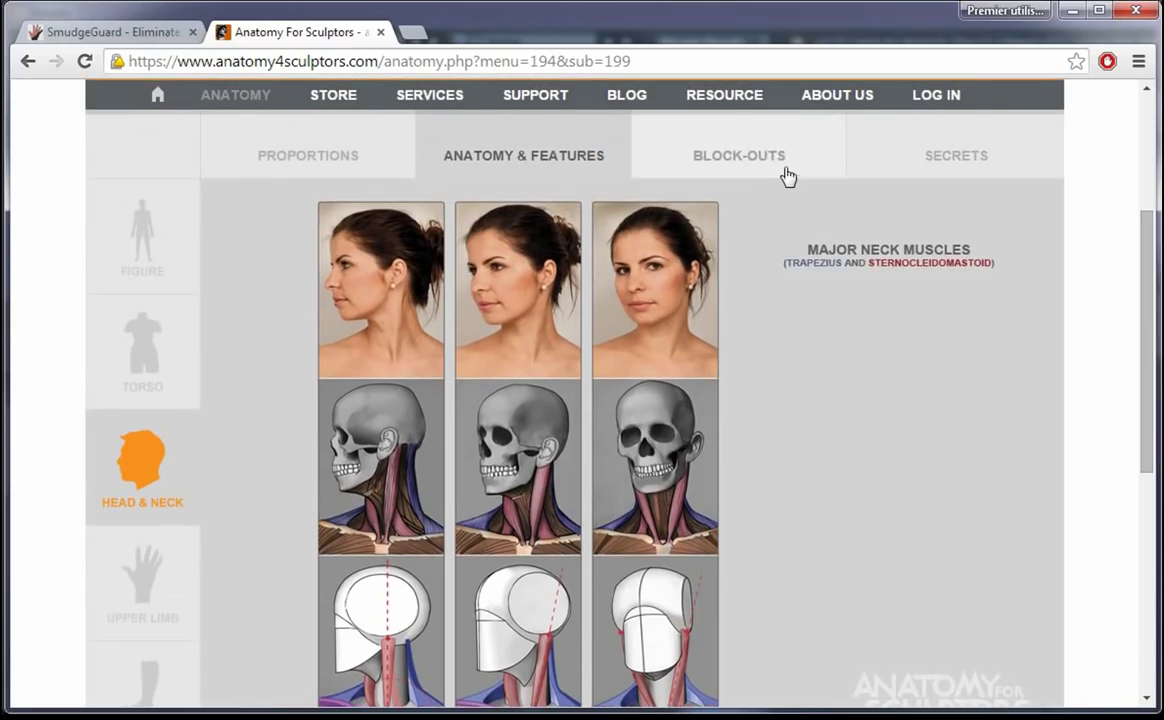
# Open the head Block-outs and view the eye block-out wireframes
pyautogui.click(782, 170)
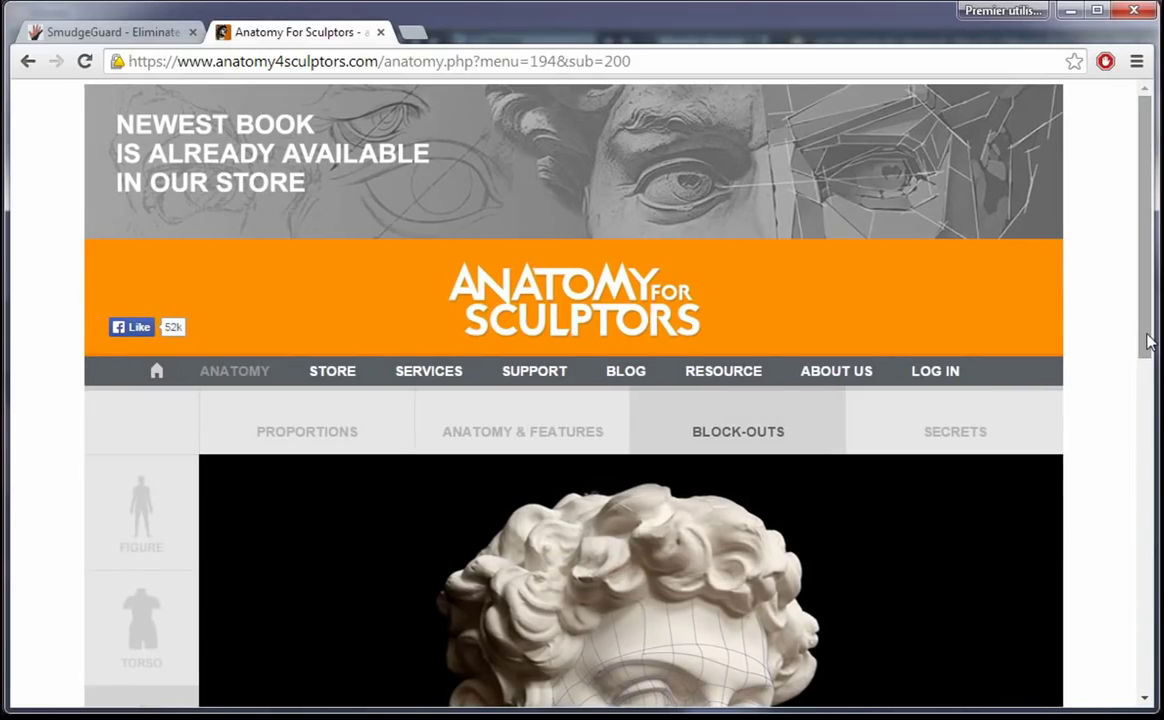
pyautogui.moveTo(1148, 341); pyautogui.dragTo(1096, 553)
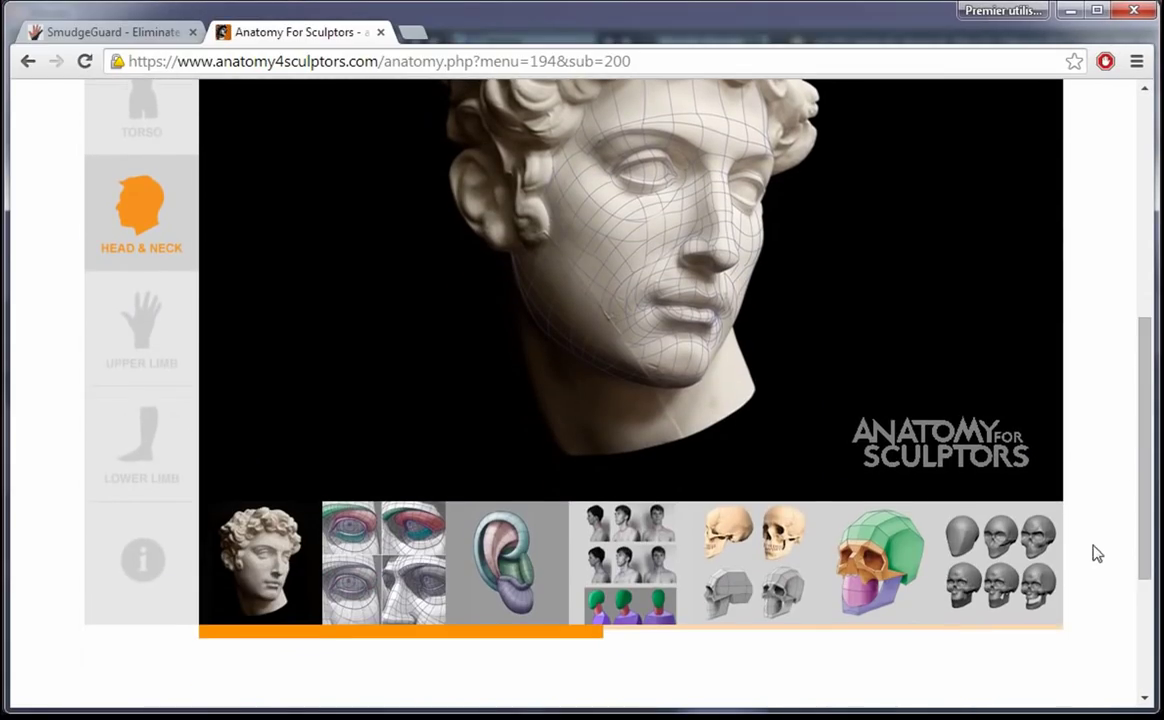
pyautogui.click(390, 530)
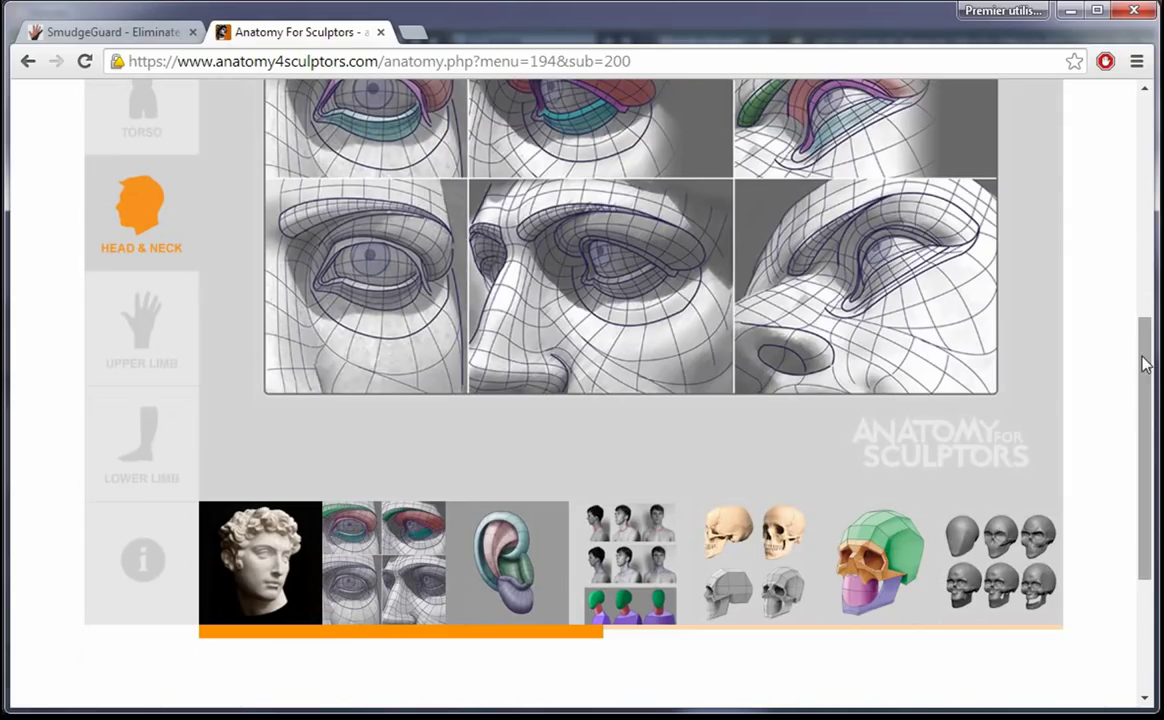
pyautogui.scroll(2, 1145, 285)
pyautogui.scroll(1, 1150, 295)
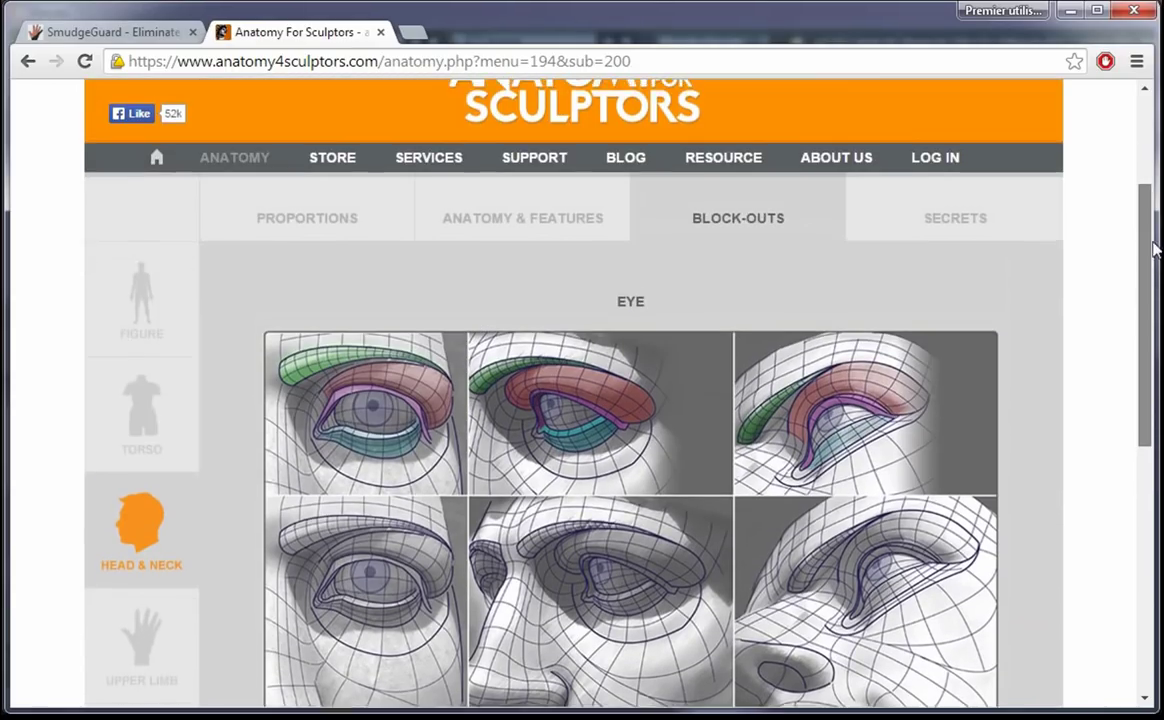
pyautogui.scroll(-1, 1145, 300)
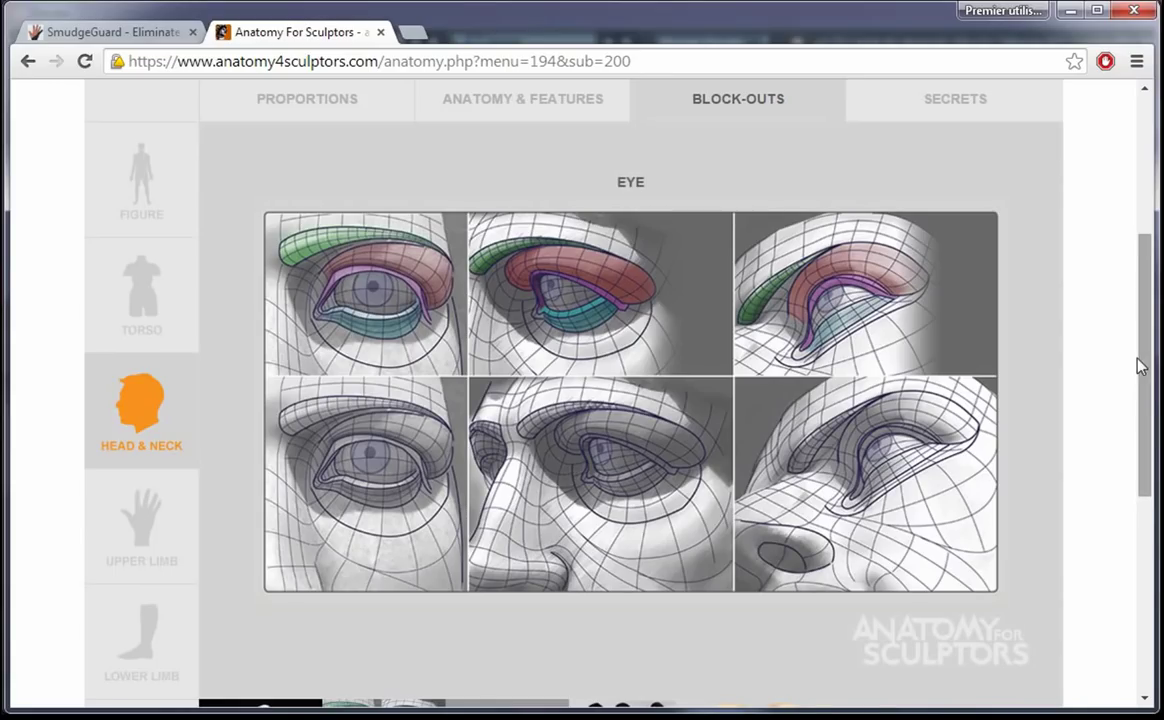
pyautogui.moveTo(1147, 373); pyautogui.dragTo(1148, 460)
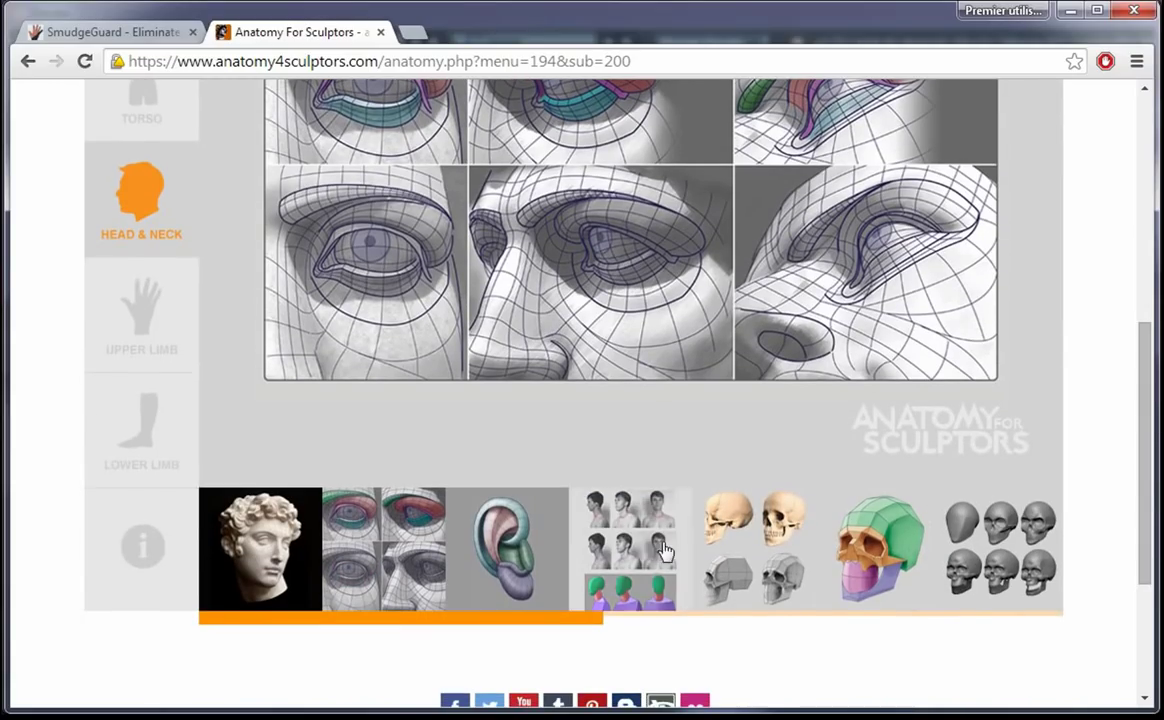
# View the ear block-out parts and the Modeling a 3D Skull series of eight sculpts
pyautogui.click(522, 548)
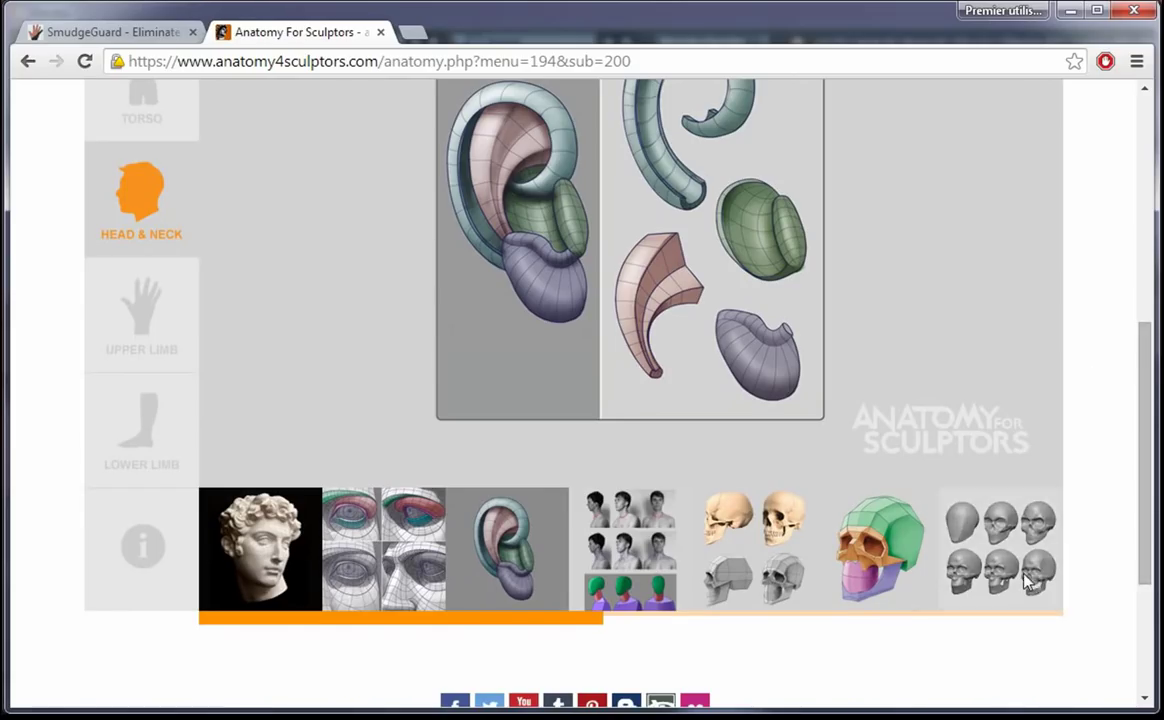
pyautogui.click(1055, 530)
pyautogui.moveTo(1148, 421); pyautogui.dragTo(1120, 345)
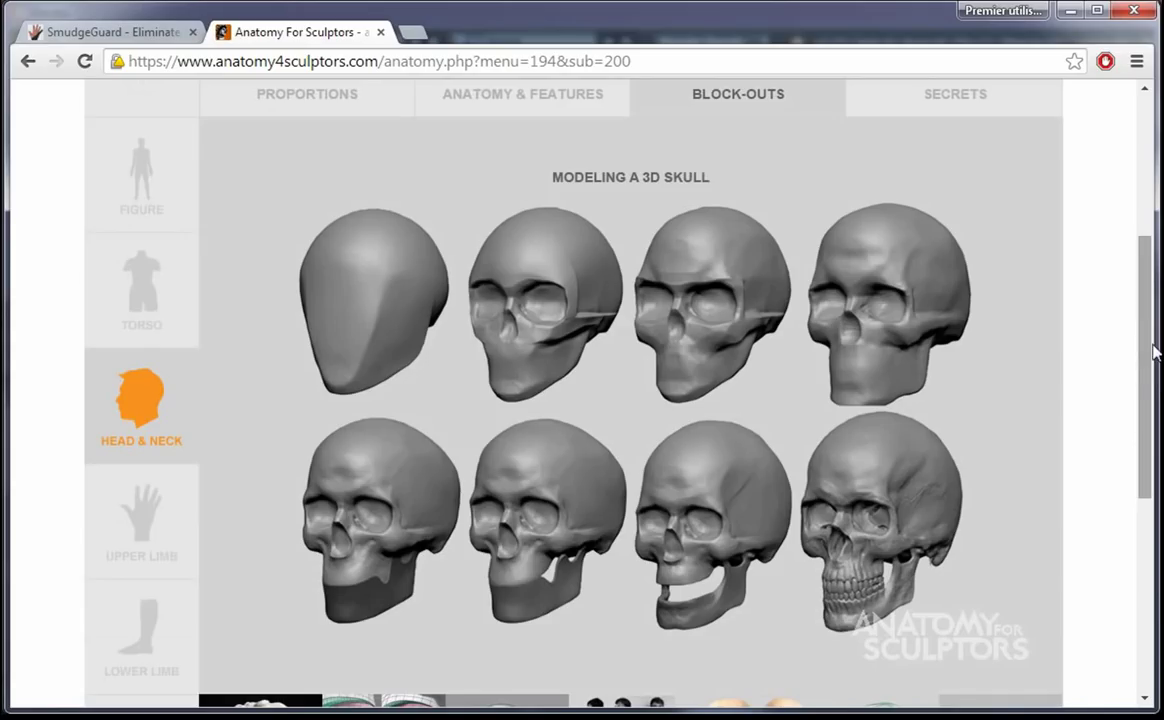
pyautogui.scroll(-2, 1146, 365)
pyautogui.scroll(3, 1122, 307)
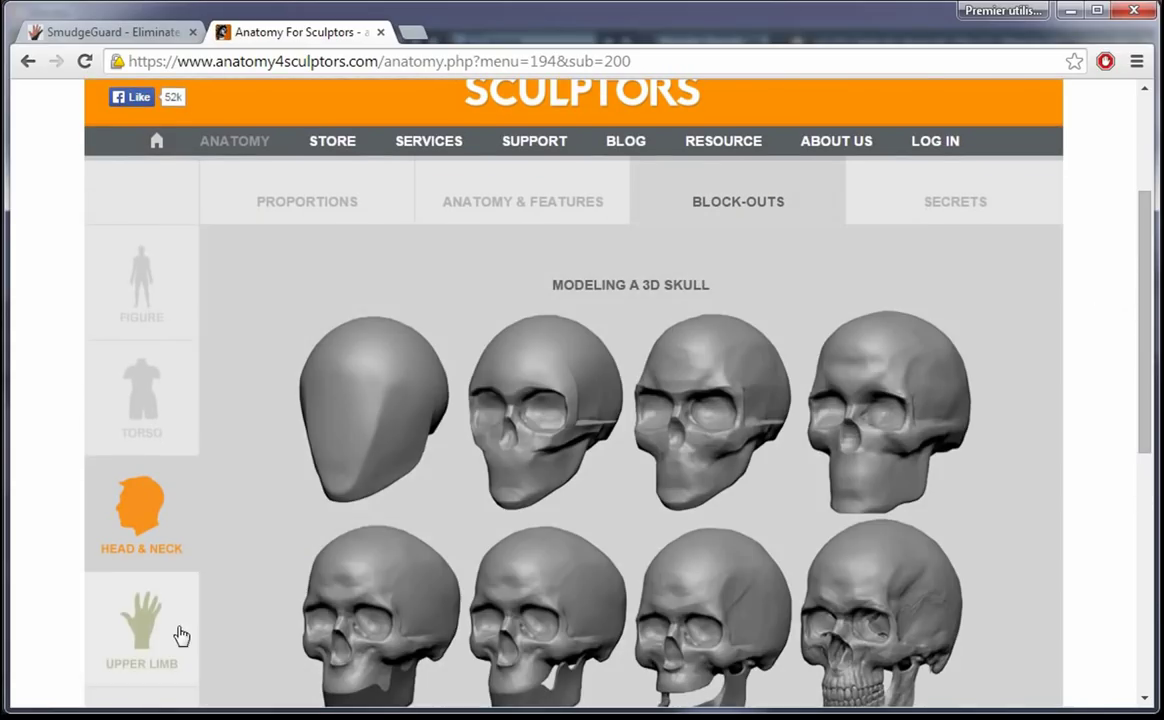
# Open the Upper Limb section and scroll through its Proportions page
pyautogui.click(190, 620)
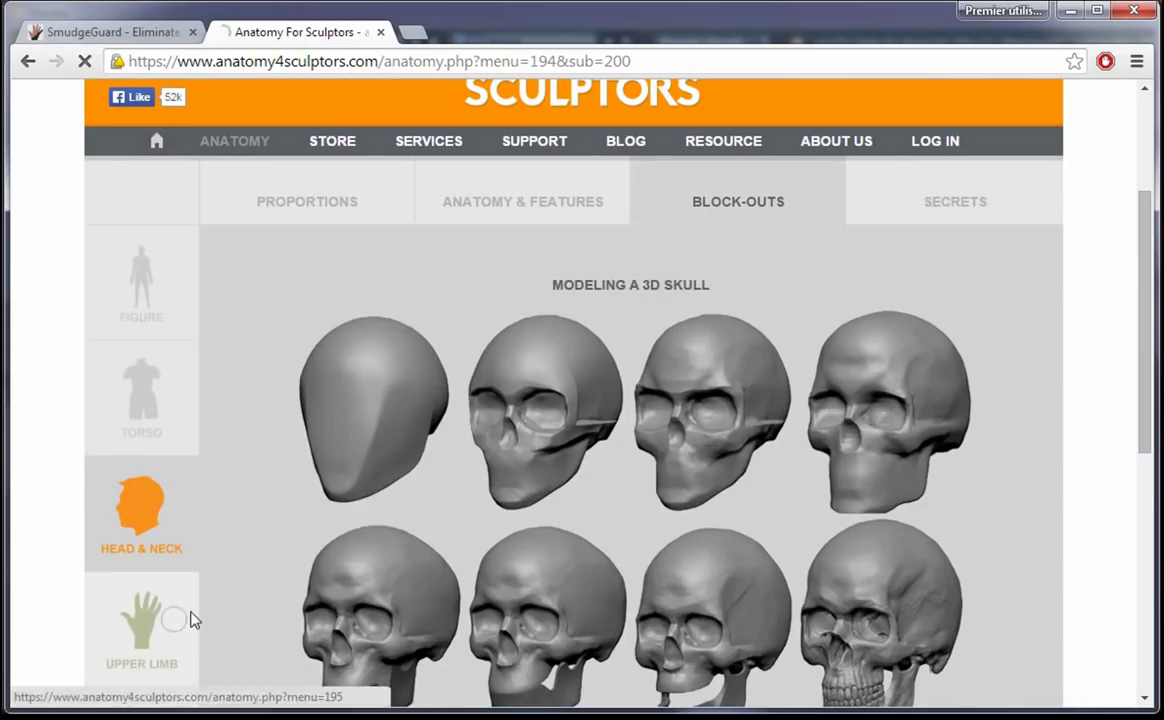
pyautogui.scroll(-3, 1147, 259)
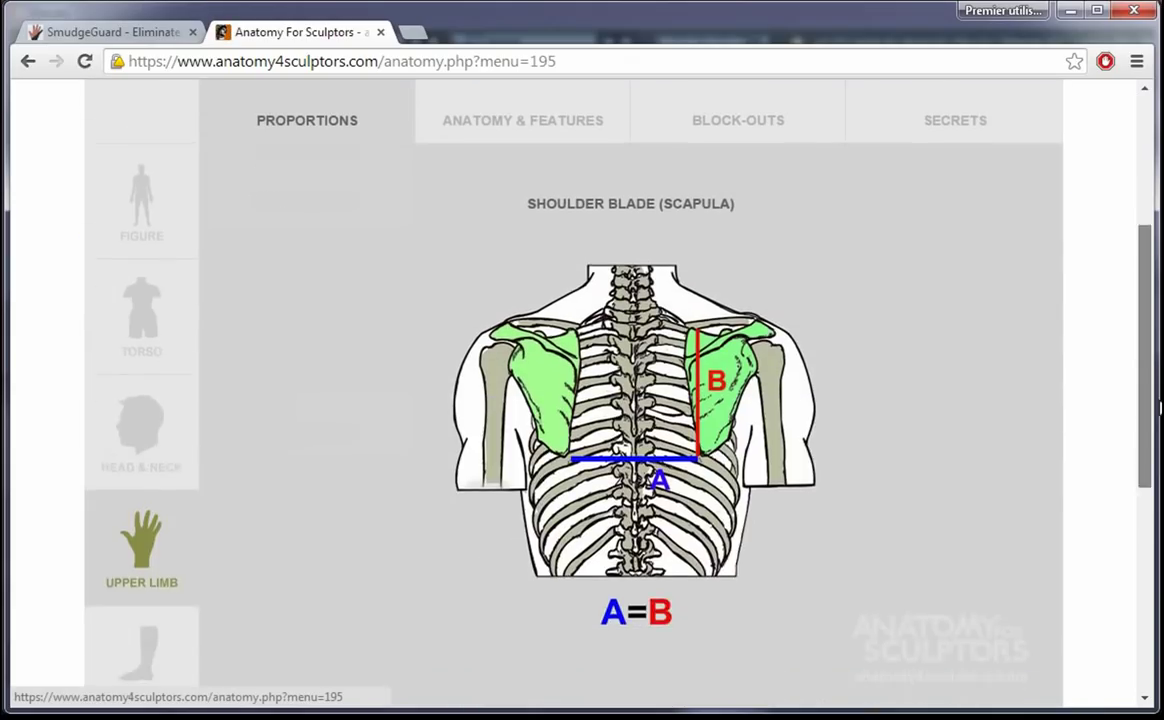
pyautogui.scroll(-3, 1147, 259)
pyautogui.moveTo(920, 567); pyautogui.dragTo(1026, 548)
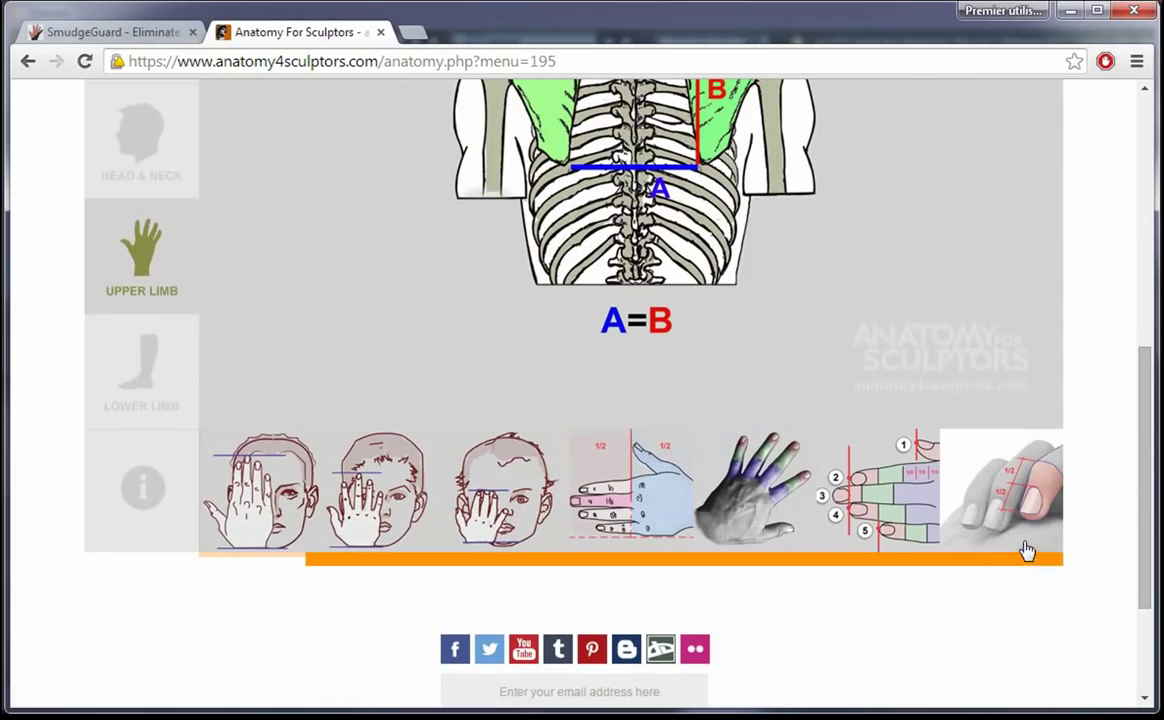
pyautogui.moveTo(1150, 412); pyautogui.dragTo(1142, 422)
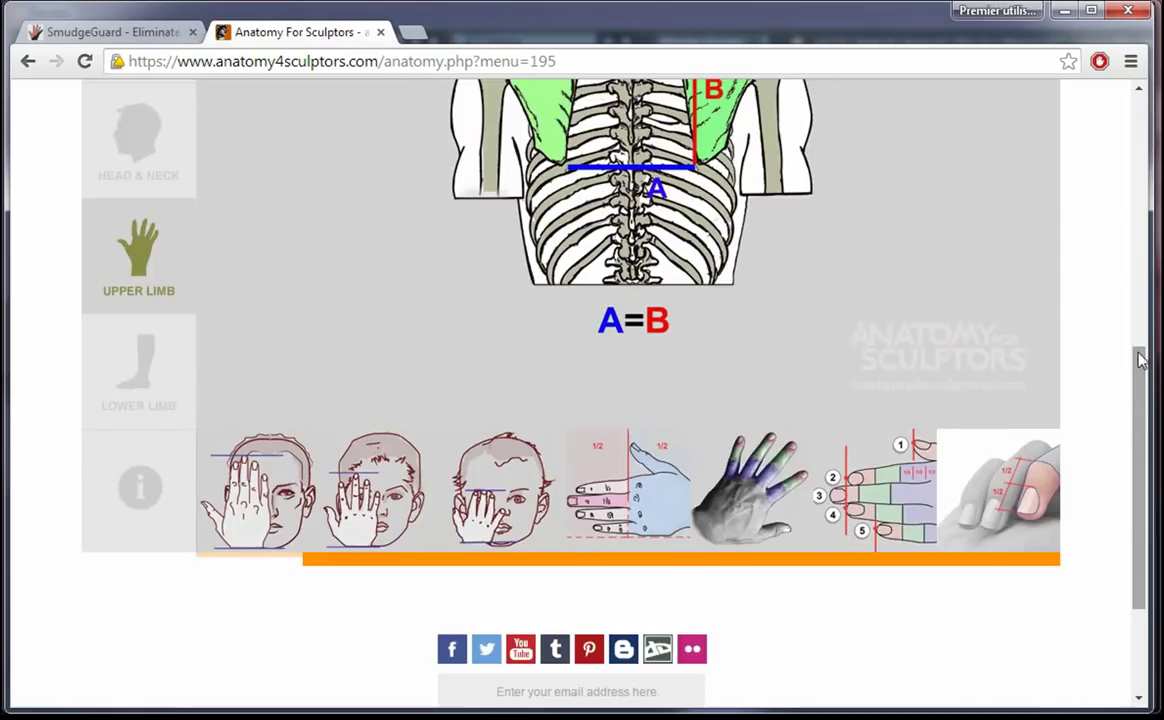
pyautogui.scroll(4, 1140, 360)
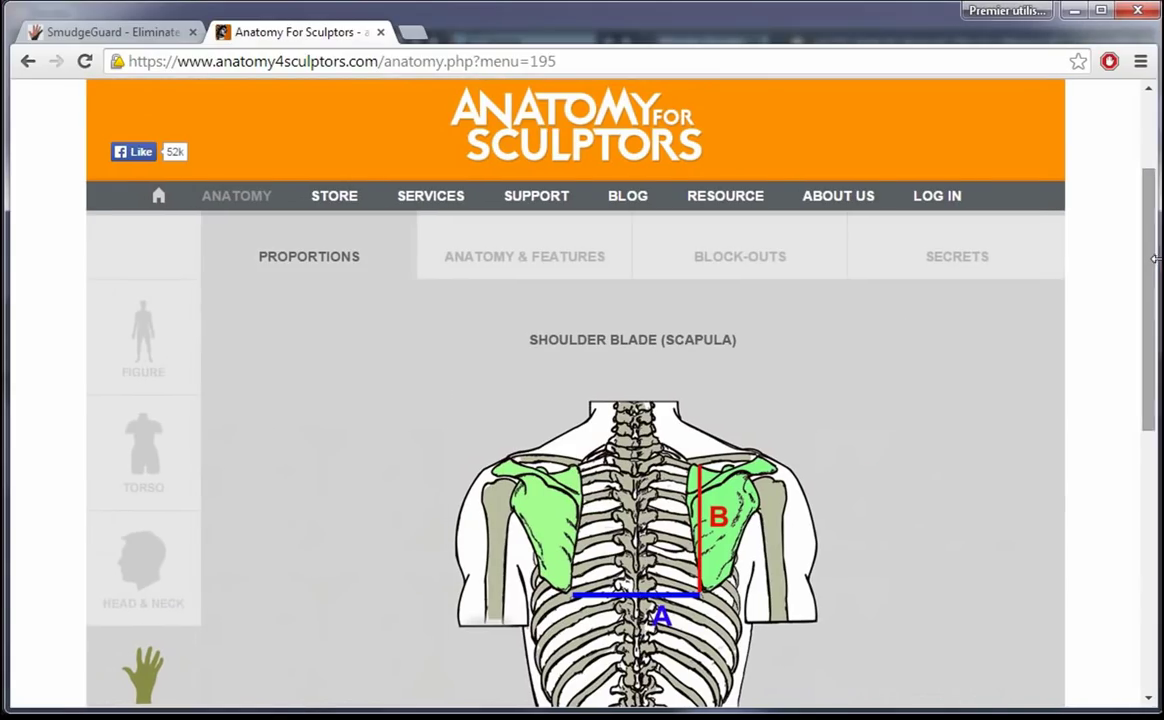
pyautogui.moveTo(1148, 262); pyautogui.dragTo(1156, 264)
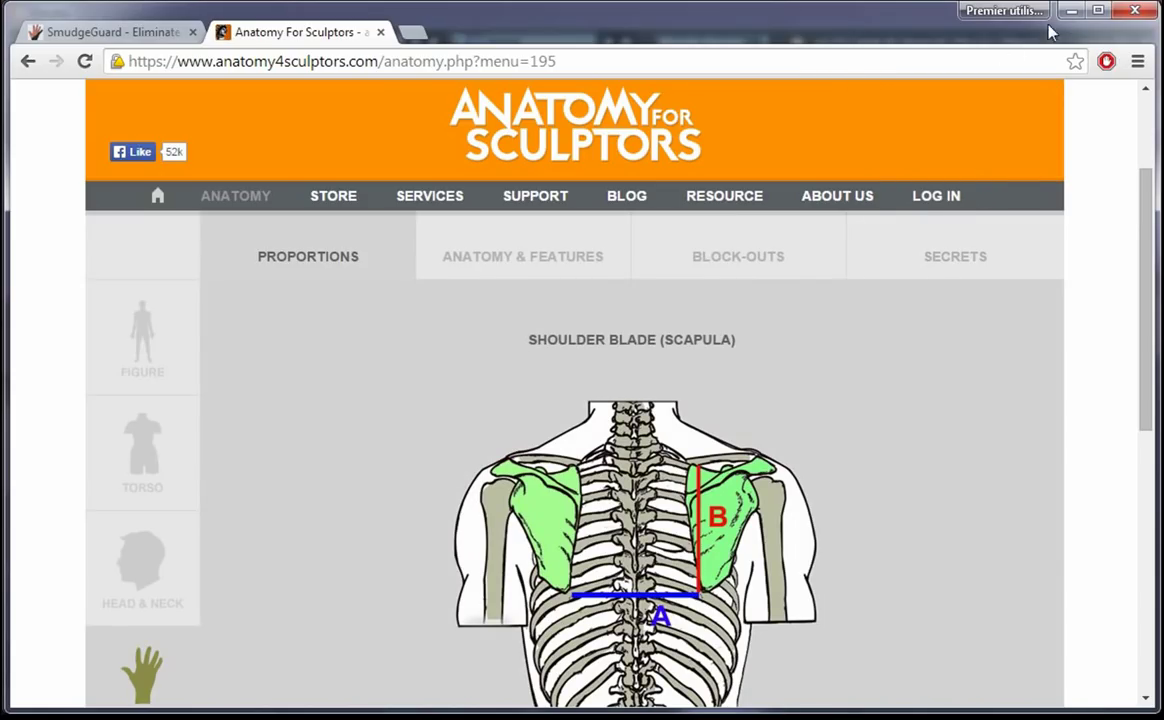
pyautogui.moveTo(1143, 221)
pyautogui.mouseDown()
pyautogui.moveTo(1139, 350)
pyautogui.moveTo(1127, 297)
pyautogui.moveTo(1092, 376)
pyautogui.mouseUp()
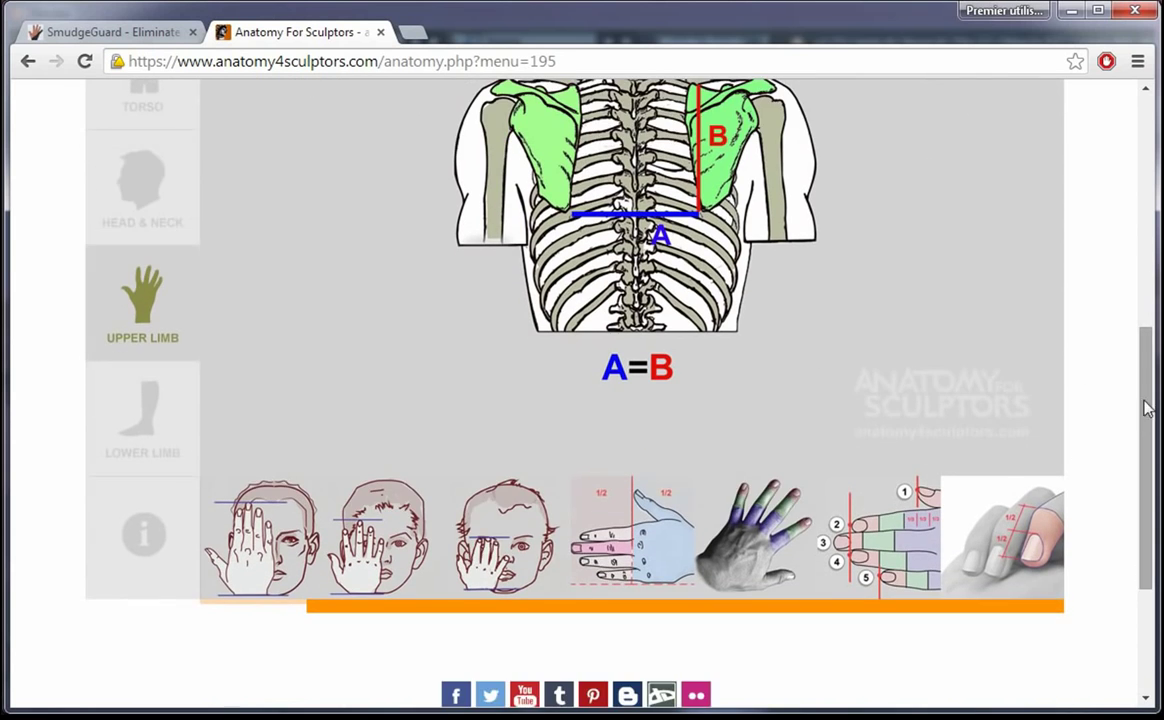
pyautogui.moveTo(1143, 403)
pyautogui.mouseDown()
pyautogui.moveTo(1133, 437)
pyautogui.moveTo(1155, 517)
pyautogui.moveTo(1145, 230)
pyautogui.mouseUp()
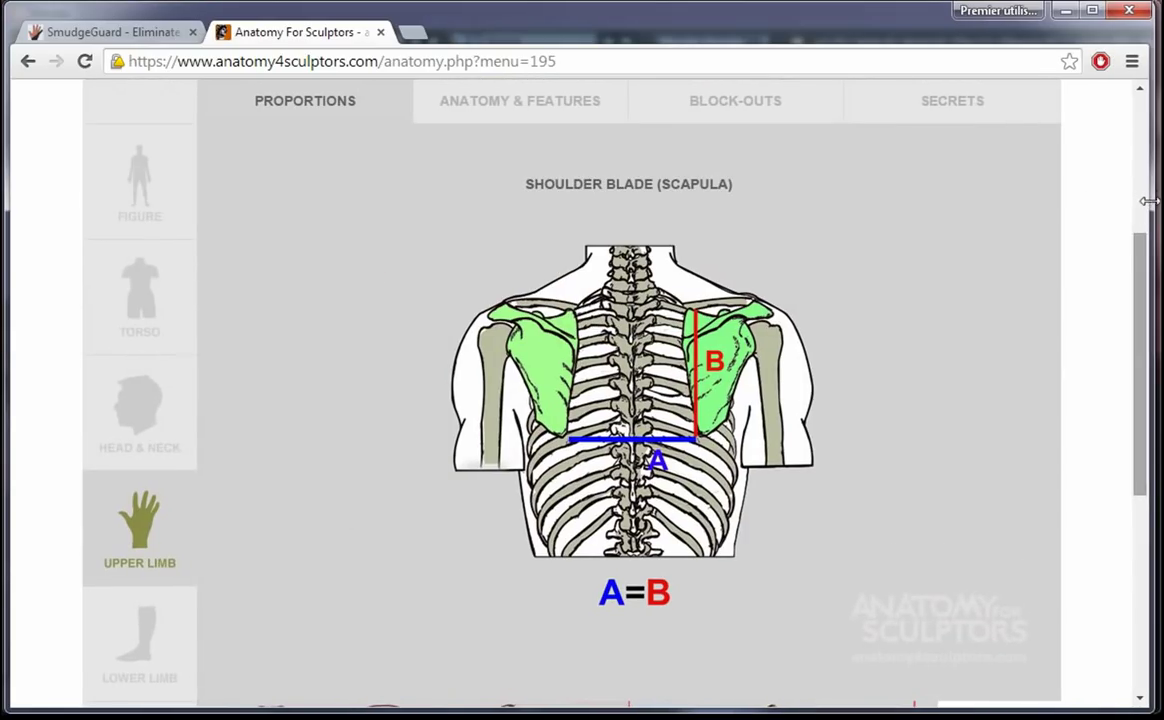
pyautogui.moveTo(1150, 230)
pyautogui.mouseDown()
pyautogui.moveTo(1148, 147)
pyautogui.moveTo(1147, 240)
pyautogui.moveTo(1146, 230)
pyautogui.mouseUp()
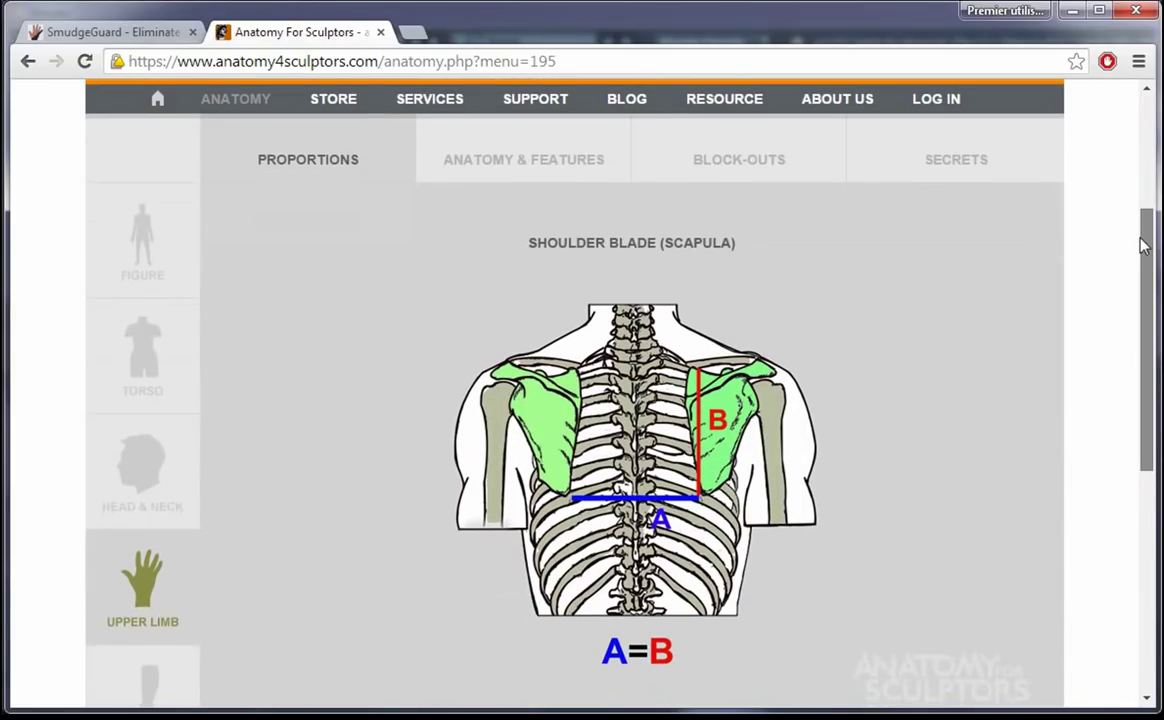
# Read the Secrets page on blocking out a semipronated arm, then minimize Chrome to return to Blender
pyautogui.click(931, 168)
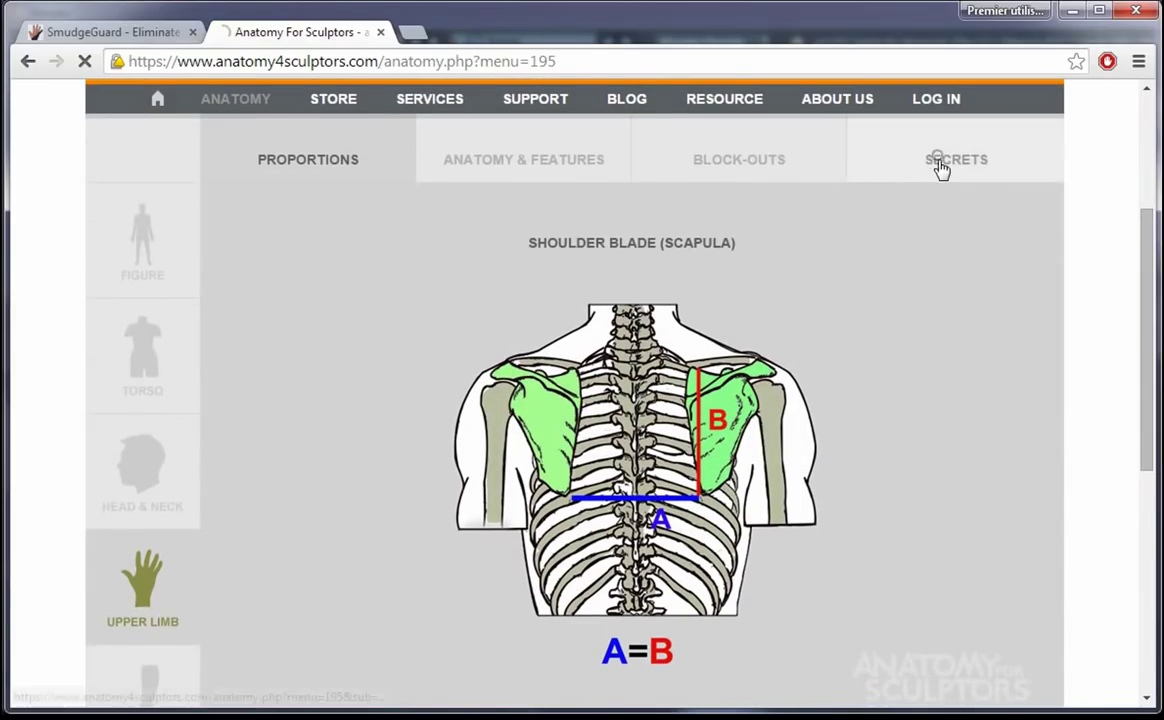
pyautogui.moveTo(1152, 263); pyautogui.dragTo(1150, 430)
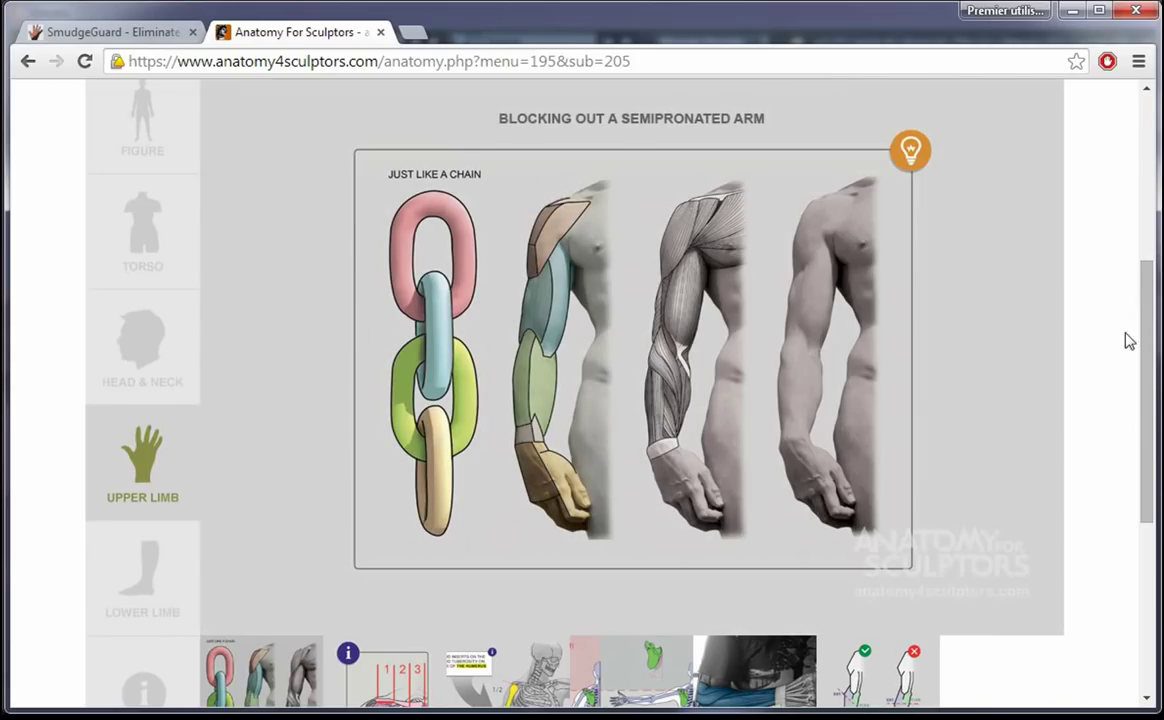
pyautogui.moveTo(1147, 313); pyautogui.dragTo(1153, 404)
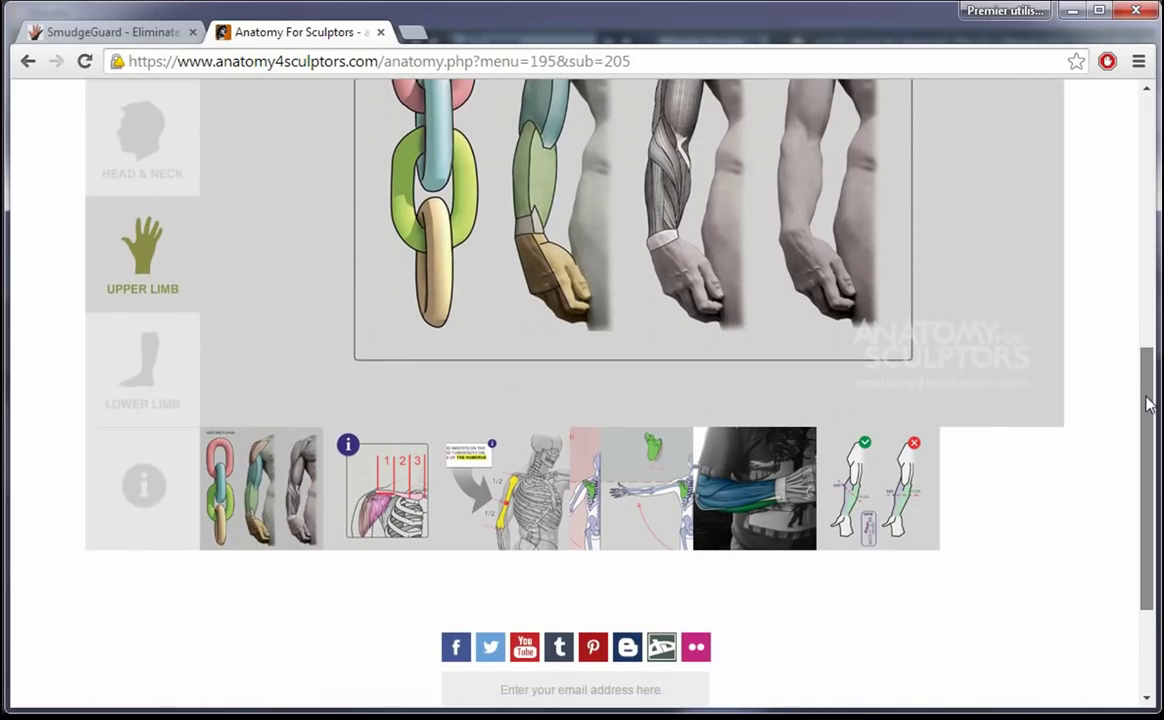
pyautogui.scroll(4, 1153, 393)
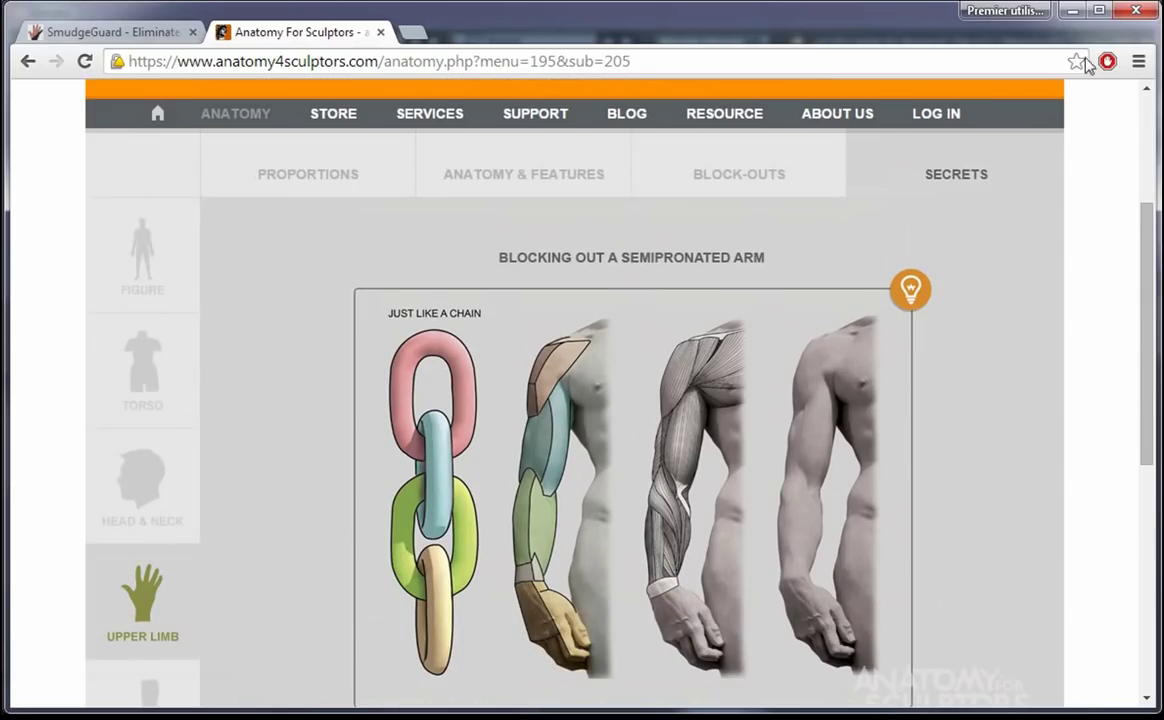
pyautogui.click(1073, 10)
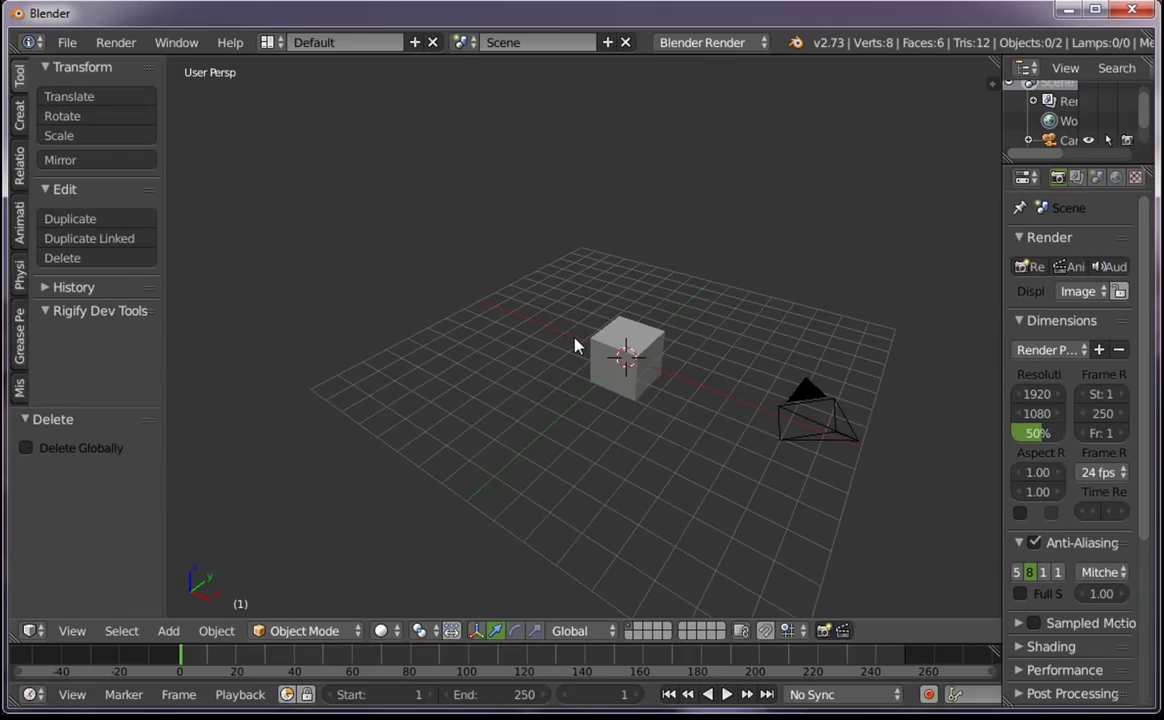
pyautogui.hotkey('ctrl', 'alt', 'u')
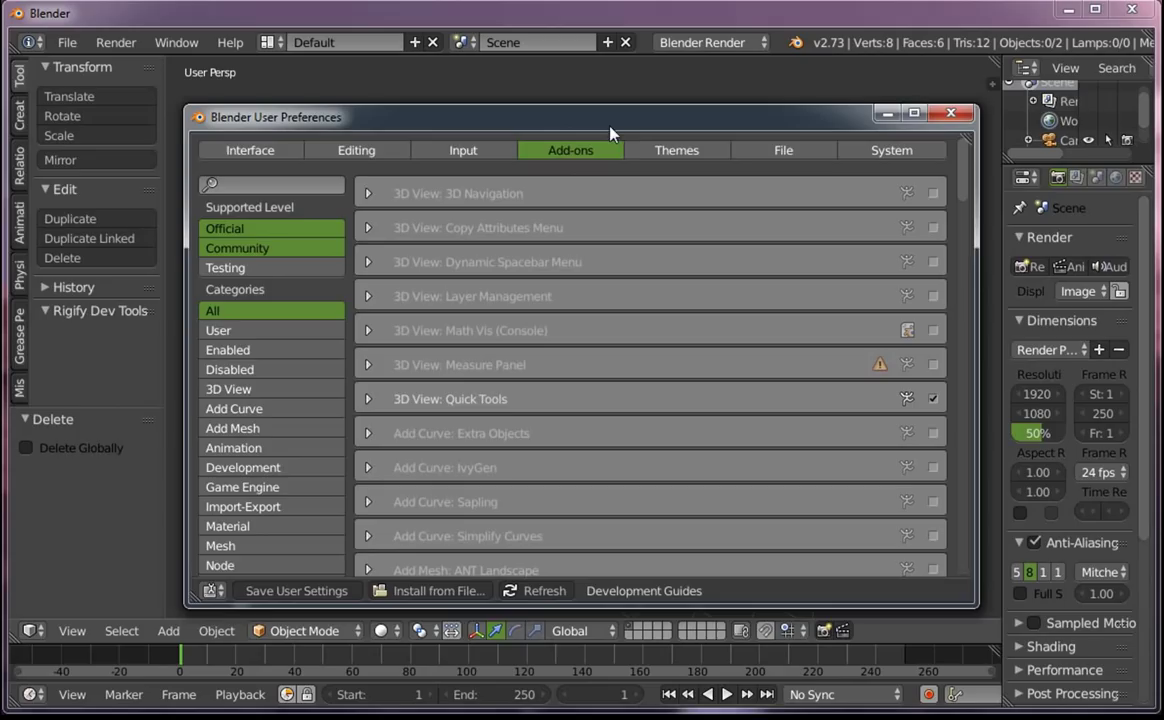
pyautogui.moveTo(613, 128); pyautogui.dragTo(619, 130)
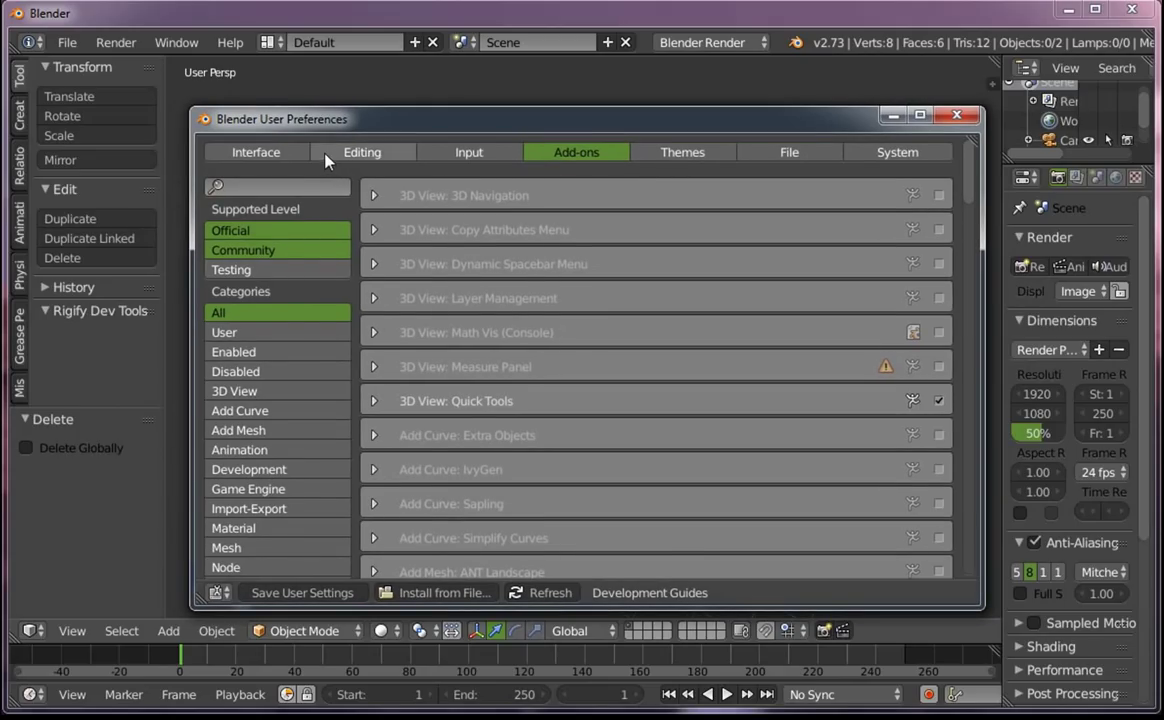
pyautogui.click(455, 152)
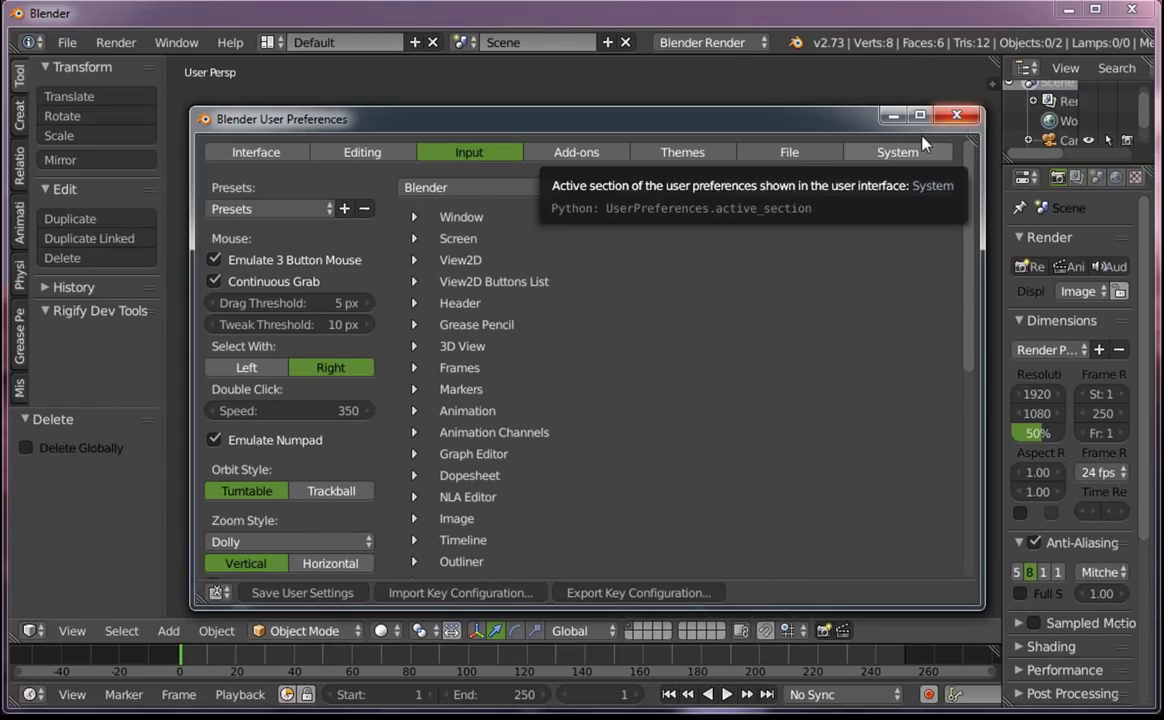
pyautogui.click(956, 116)
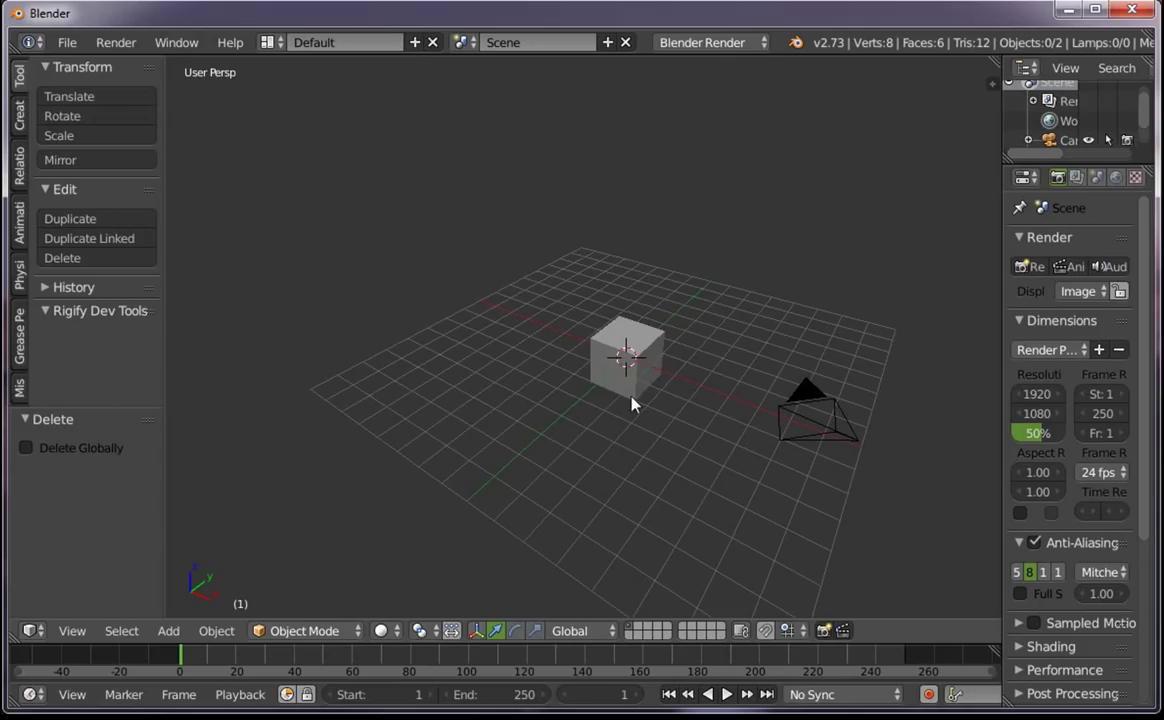
# Orbit and pan around the cube, then check the front and top views in orthographic
pyautogui.moveTo(632, 404)
pyautogui.mouseDown(button='middle')
pyautogui.moveTo(598, 338)
pyautogui.moveTo(707, 299)
pyautogui.moveTo(670, 379)
pyautogui.moveTo(638, 392)
pyautogui.moveTo(624, 340)
pyautogui.moveTo(650, 360)
pyautogui.moveTo(616, 340)
pyautogui.moveTo(657, 379)
pyautogui.moveTo(517, 275)
pyautogui.moveTo(894, 143)
pyautogui.moveTo(734, 135)
pyautogui.moveTo(759, 418)
pyautogui.moveTo(736, 281)
pyautogui.moveTo(709, 325)
pyautogui.moveTo(706, 264)
pyautogui.mouseUp(button='middle')
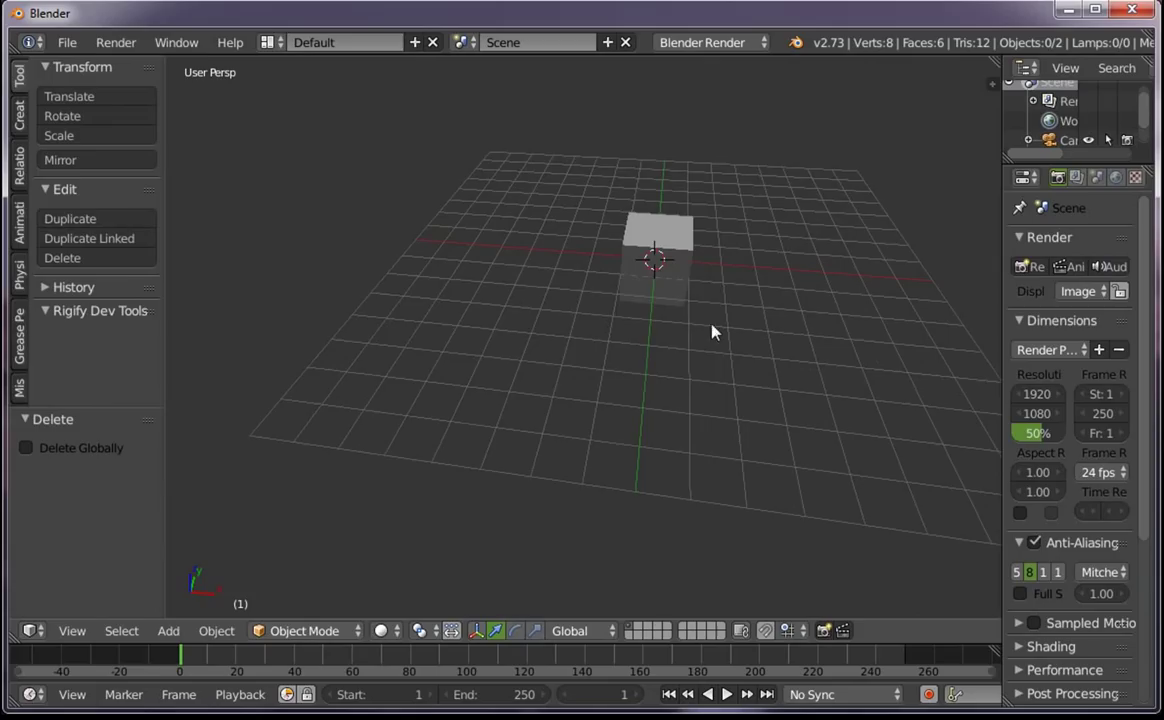
pyautogui.moveTo(698, 342)
pyautogui.keyDown('shift'); pyautogui.mouseDown(button='middle')
pyautogui.moveTo(663, 307)
pyautogui.moveTo(631, 352)
pyautogui.moveTo(624, 392)
pyautogui.moveTo(663, 408)
pyautogui.moveTo(618, 366)
pyautogui.moveTo(630, 433)
pyautogui.moveTo(642, 385)
pyautogui.moveTo(657, 431)
pyautogui.moveTo(590, 453)
pyautogui.moveTo(637, 359)
pyautogui.moveTo(657, 442)
pyautogui.moveTo(583, 475)
pyautogui.moveTo(582, 395)
pyautogui.moveTo(608, 395)
pyautogui.moveTo(644, 370)
pyautogui.moveTo(709, 442)
pyautogui.moveTo(707, 343)
pyautogui.moveTo(652, 295)
pyautogui.moveTo(665, 327)
pyautogui.moveTo(661, 407)
pyautogui.mouseUp(button='middle'); pyautogui.keyUp('shift')
pyautogui.press('KP_1')
pyautogui.press('KP_1')
pyautogui.press('KP_7')
pyautogui.moveTo(675, 486); pyautogui.dragTo(790, 279, button='middle')
pyautogui.press('KP_5')
pyautogui.moveTo(628, 541); pyautogui.dragTo(629, 504, button='middle')
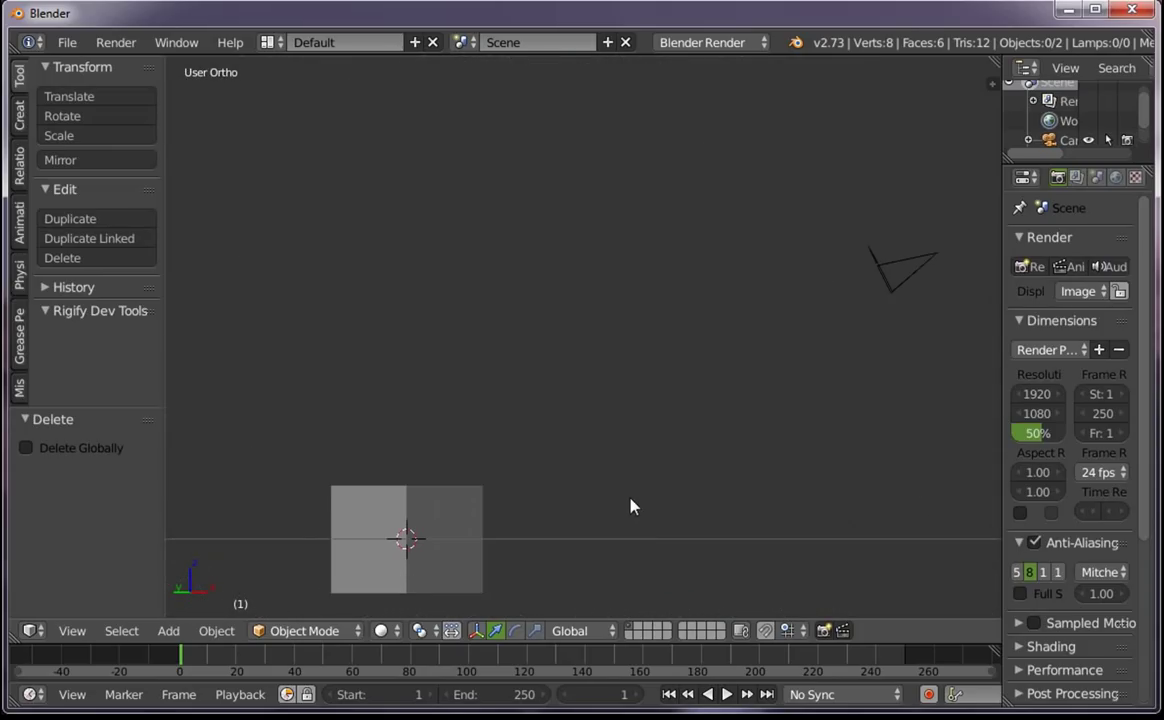
pyautogui.moveTo(600, 457)
pyautogui.keyDown('shift'); pyautogui.mouseDown(button='middle')
pyautogui.moveTo(746, 281)
pyautogui.moveTo(688, 279)
pyautogui.moveTo(598, 403)
pyautogui.mouseUp(button='middle'); pyautogui.keyUp('shift')
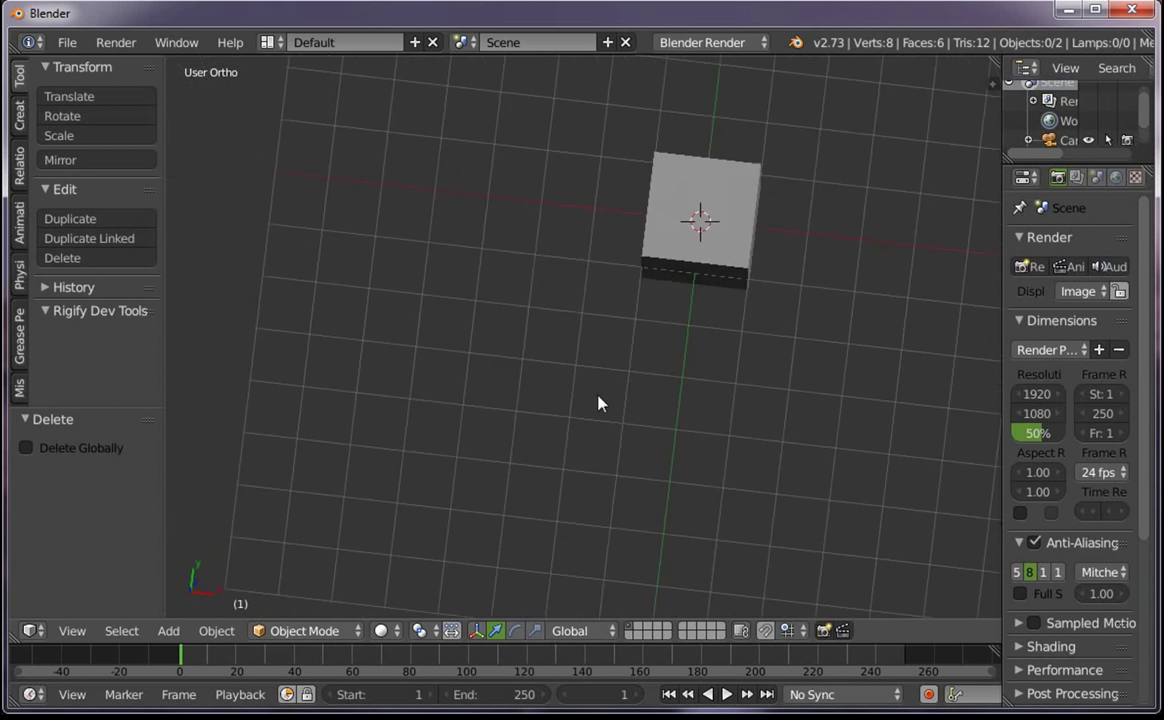
pyautogui.press('KP_7')
# View the cube from the front and right sides, then switch back to perspective
pyautogui.moveTo(748, 226)
pyautogui.keyDown('shift'); pyautogui.mouseDown(button='middle')
pyautogui.moveTo(613, 431)
pyautogui.moveTo(651, 286)
pyautogui.moveTo(616, 252)
pyautogui.moveTo(611, 307)
pyautogui.moveTo(624, 255)
pyautogui.mouseUp(button='middle'); pyautogui.keyUp('shift')
pyautogui.press('KP_1')
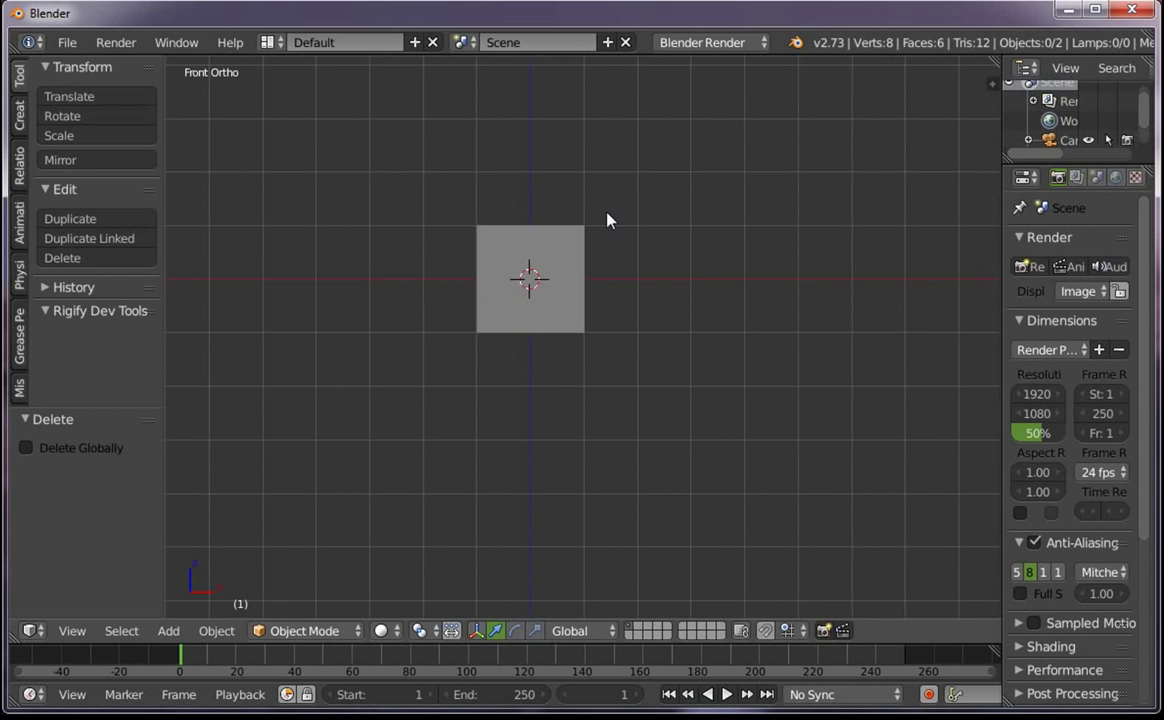
pyautogui.moveTo(616, 234)
pyautogui.keyDown('shift'); pyautogui.mouseDown(button='middle')
pyautogui.moveTo(697, 289)
pyautogui.moveTo(689, 314)
pyautogui.mouseUp(button='middle'); pyautogui.keyUp('shift')
pyautogui.press('KP_3')
pyautogui.moveTo(546, 265)
pyautogui.keyDown('shift'); pyautogui.mouseDown(button='middle')
pyautogui.moveTo(707, 290)
pyautogui.moveTo(709, 260)
pyautogui.mouseUp(button='middle'); pyautogui.keyUp('shift')
pyautogui.scroll(6, 695, 238)
pyautogui.moveTo(681, 216); pyautogui.dragTo(692, 417, button='middle')
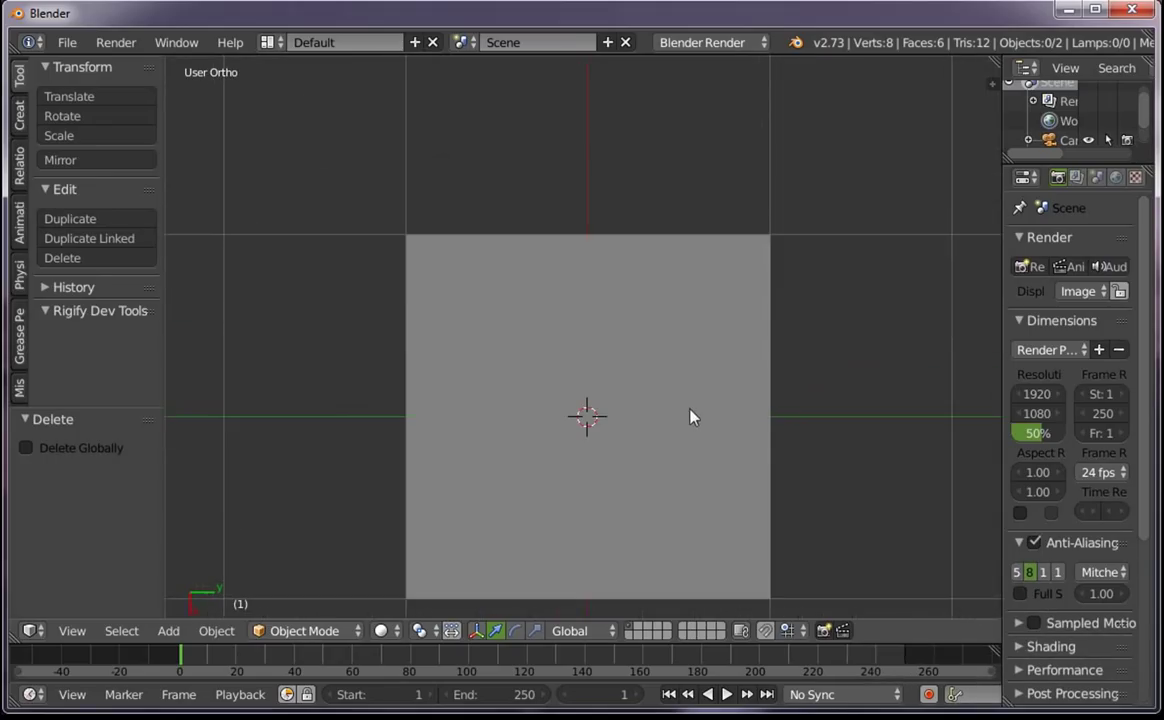
pyautogui.scroll(-4, 690, 400)
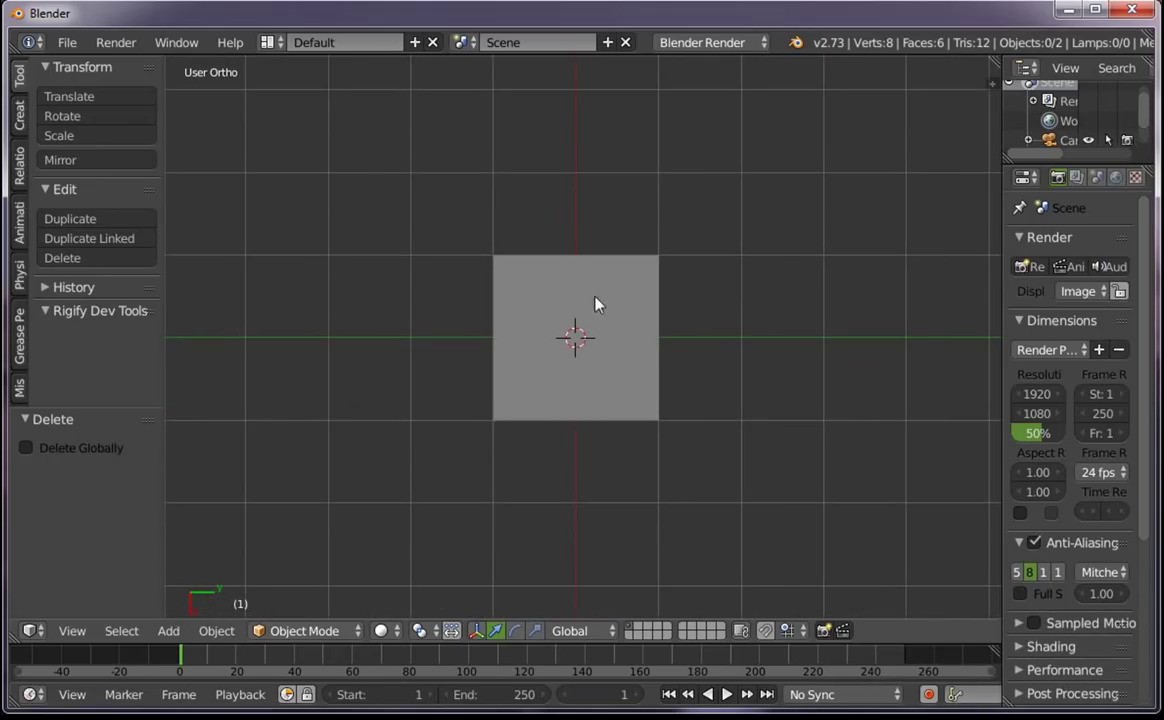
pyautogui.press('KP_5')
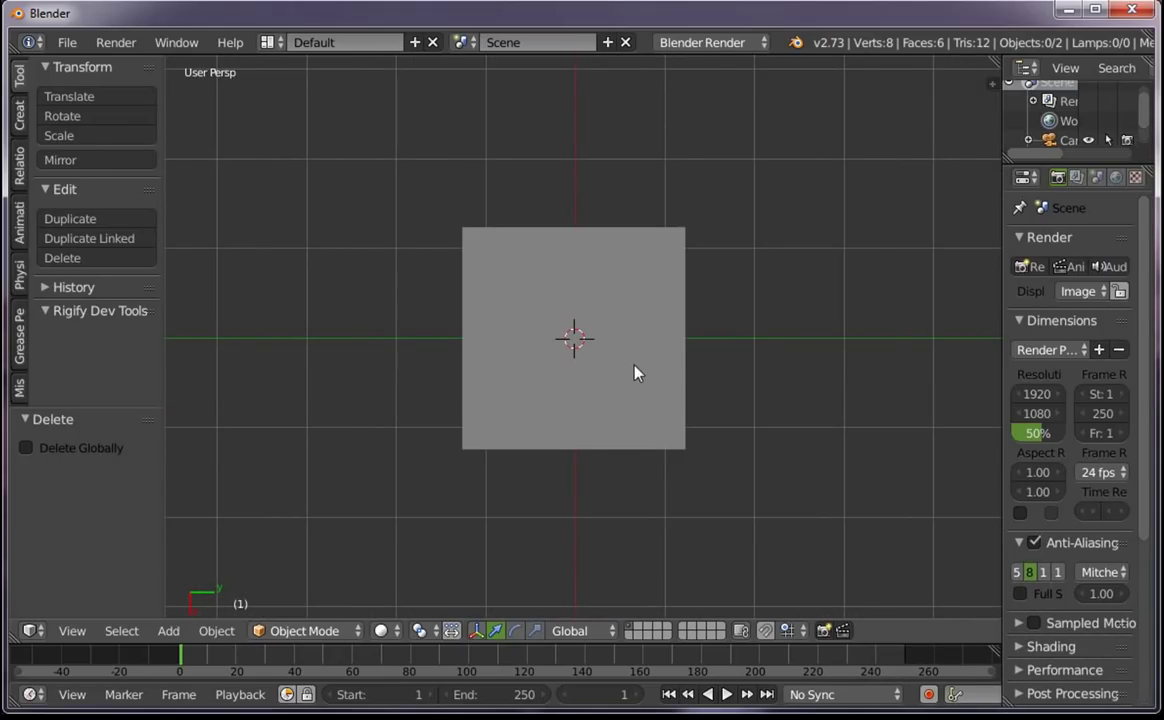
pyautogui.scroll(-4, 636, 430)
pyautogui.moveTo(639, 499); pyautogui.dragTo(705, 380, button='middle')
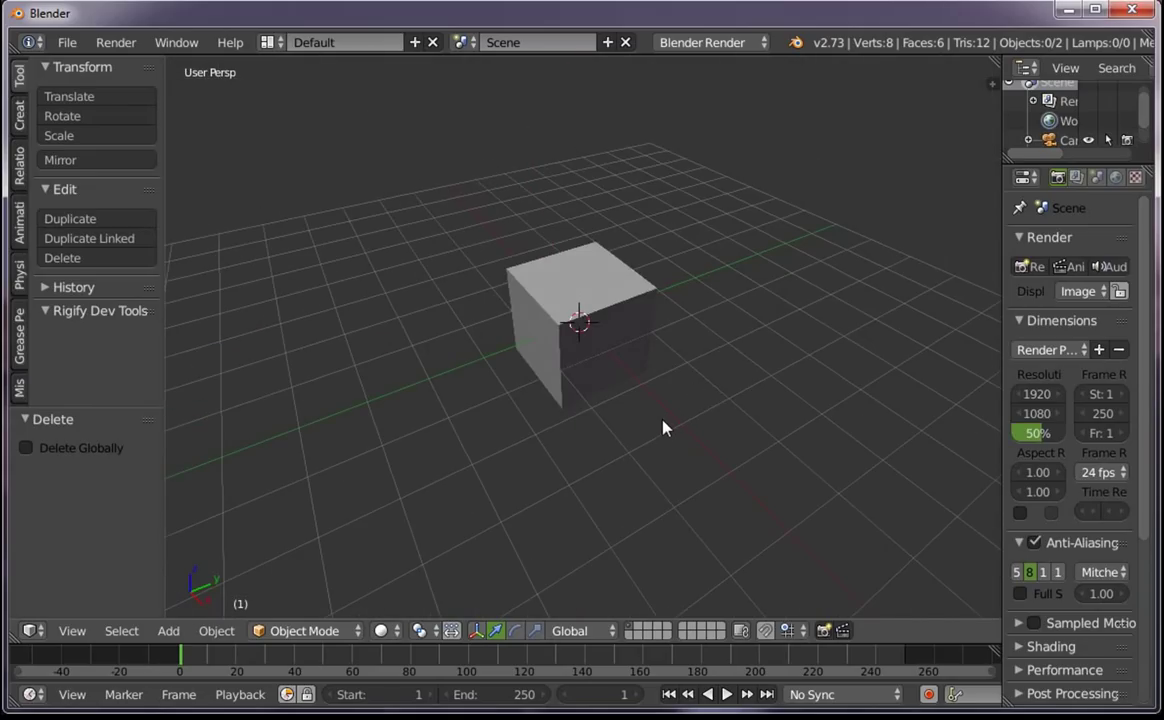
# Cycle through front, right and top orthographic views, finishing on an angled overview of the cube
pyautogui.press('KP_1')
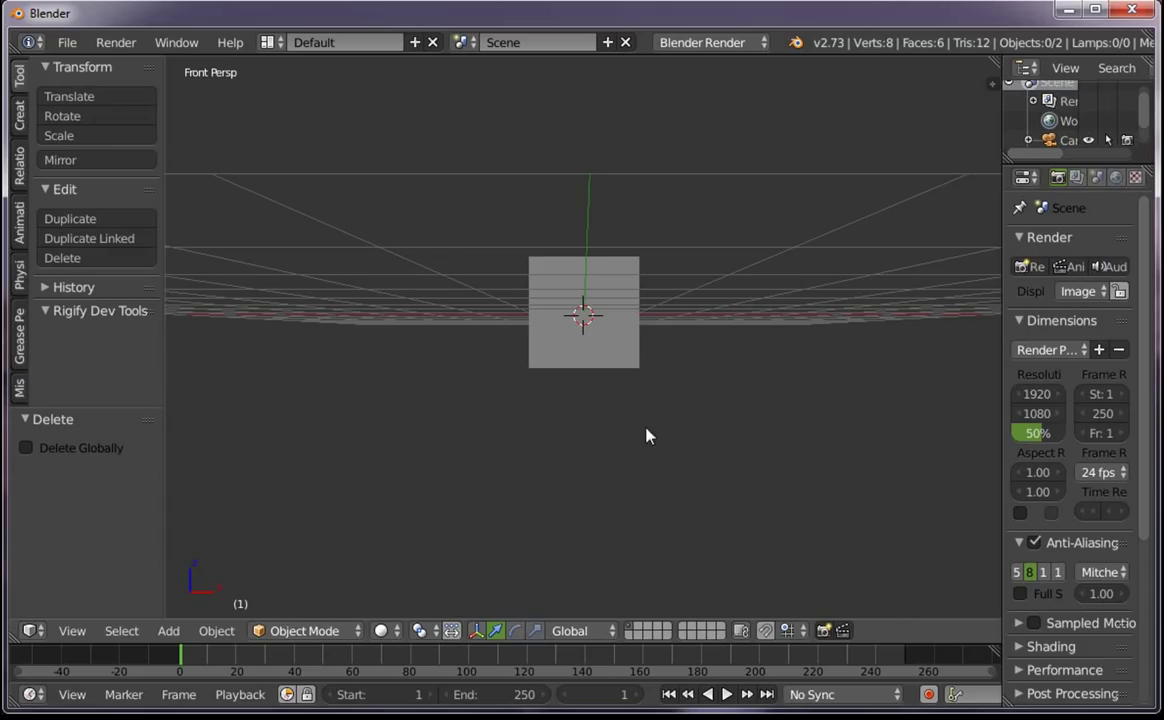
pyautogui.press('KP_3')
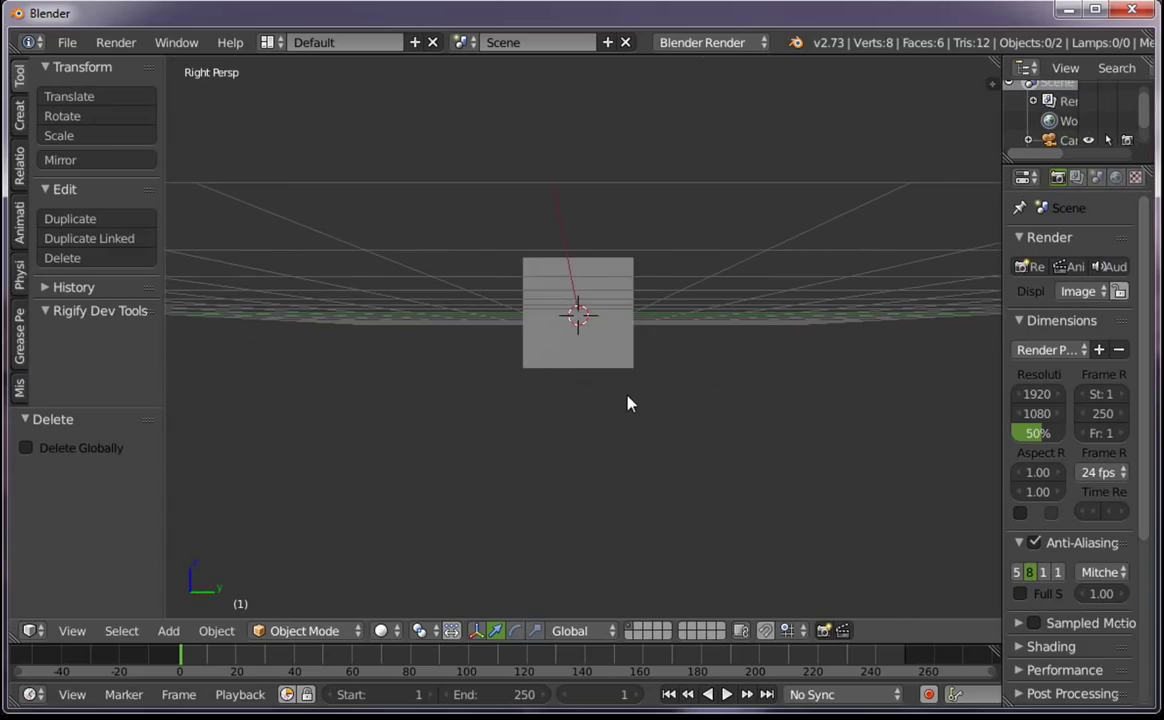
pyautogui.press('KP_5')
pyautogui.press('KP_5')
pyautogui.press('KP_5')
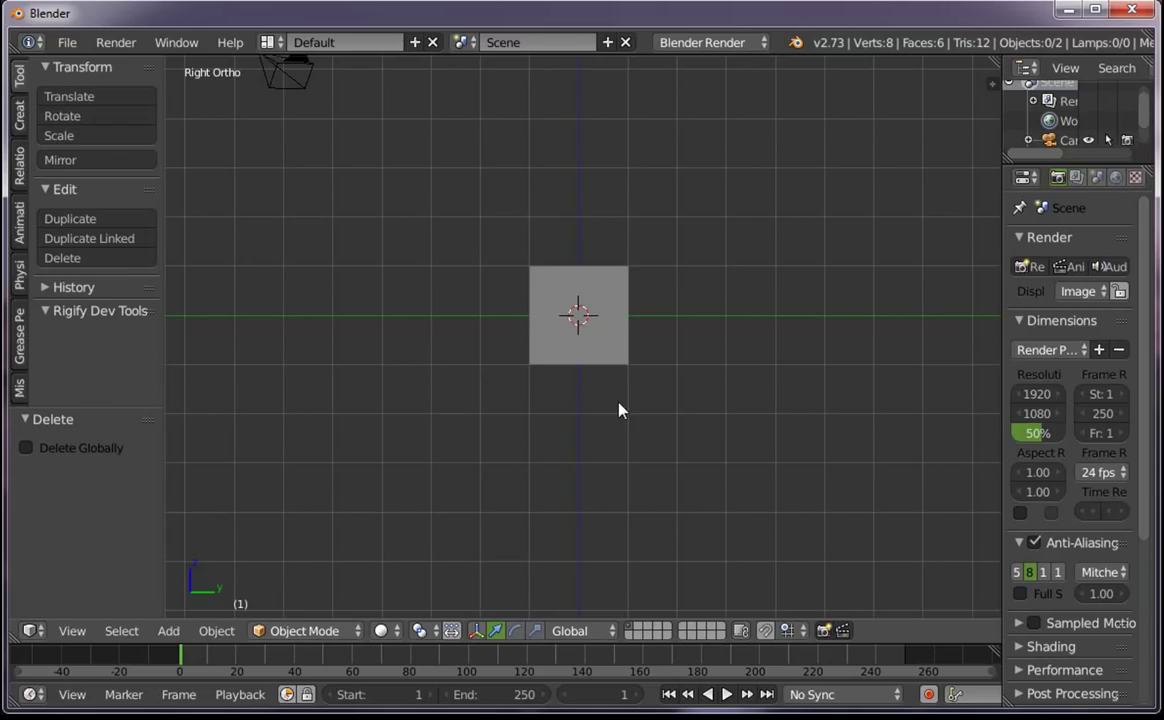
pyautogui.press('KP_7')
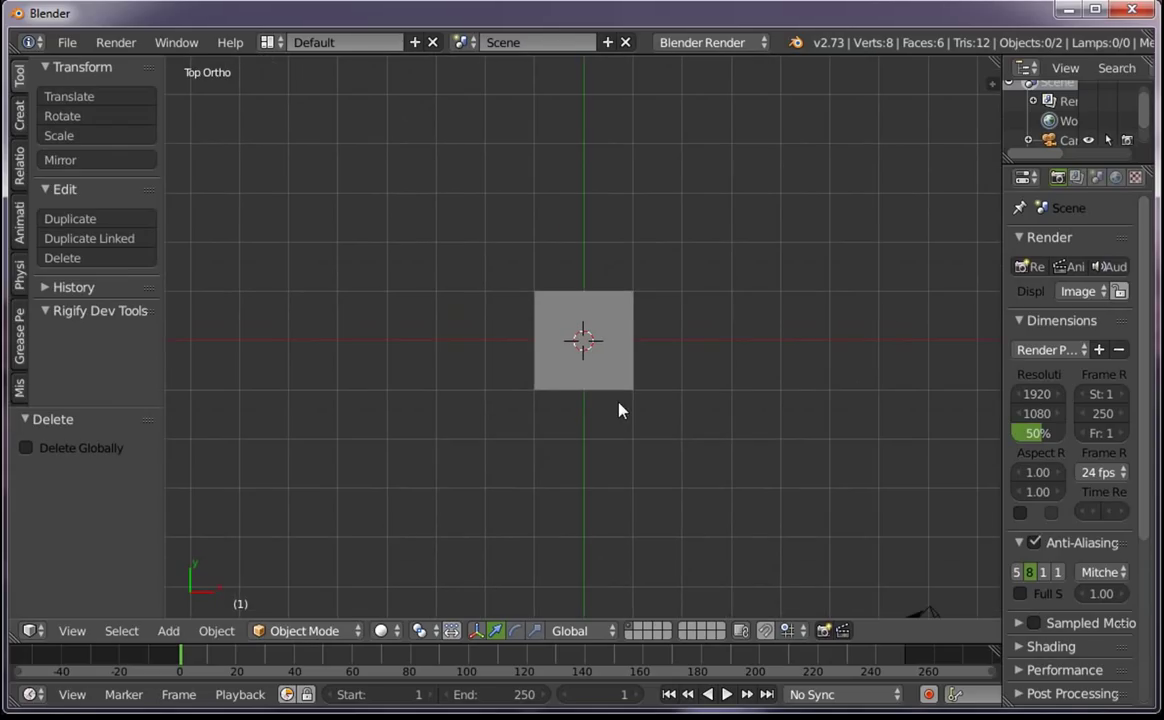
pyautogui.moveTo(626, 371)
pyautogui.mouseDown(button='middle')
pyautogui.moveTo(605, 333)
pyautogui.moveTo(627, 336)
pyautogui.mouseUp(button='middle')
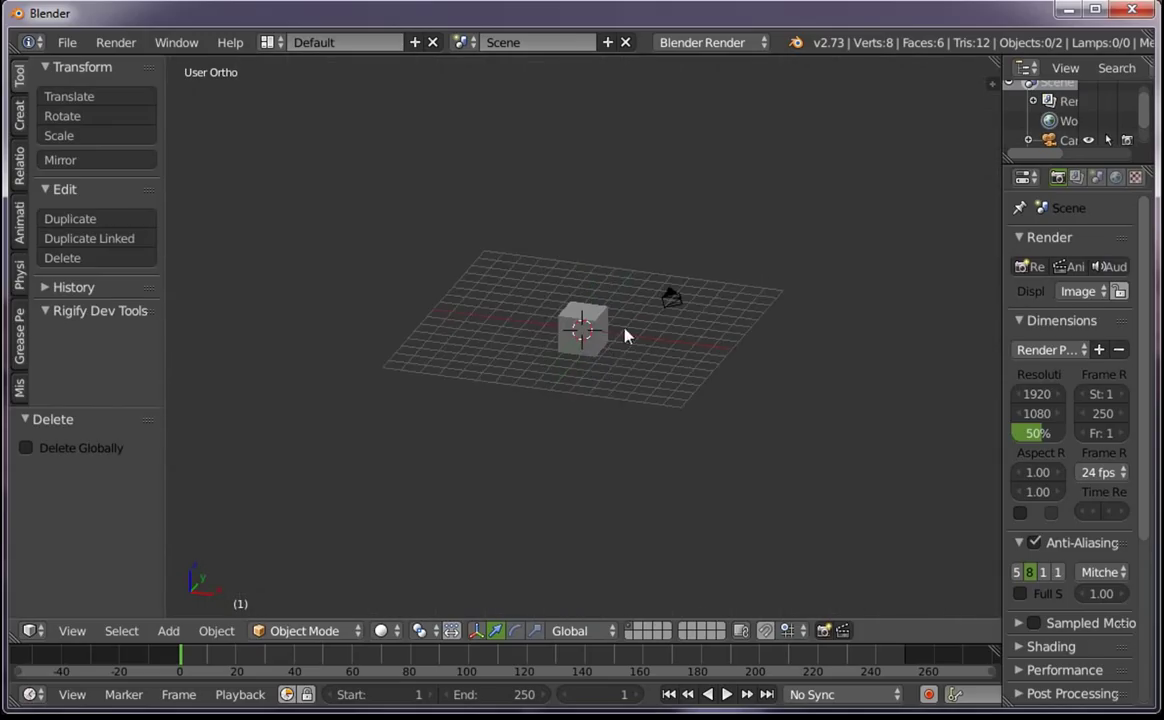
pyautogui.scroll(8, 625, 335)
pyautogui.scroll(-1, 627, 320)
pyautogui.scroll(-2, 631, 432)
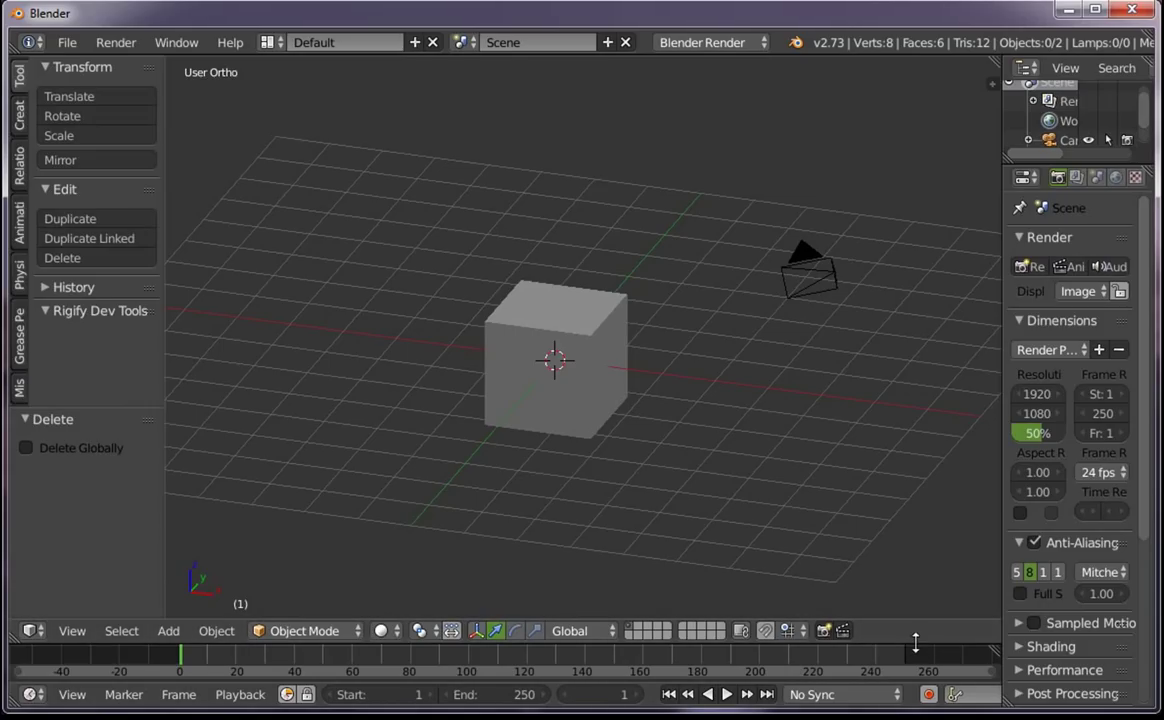
# Join the timeline area into the 3D viewport
pyautogui.moveTo(916, 645); pyautogui.dragTo(897, 555)
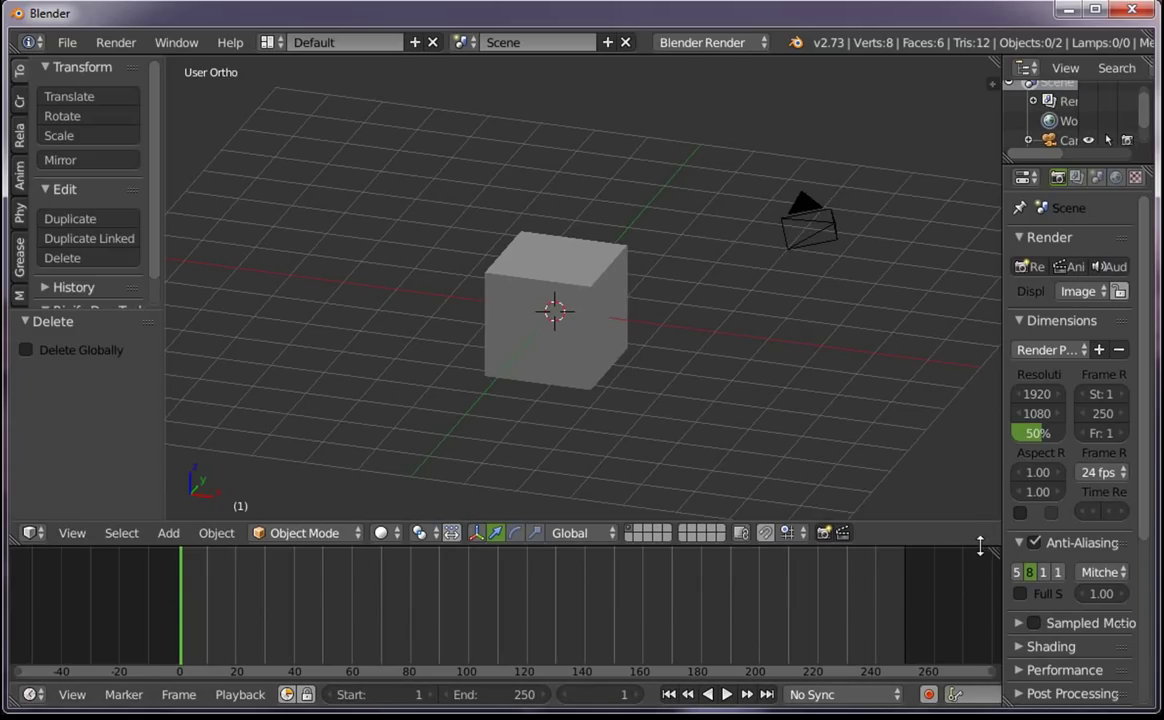
pyautogui.rightClick(960, 545)
pyautogui.click(937, 569)
pyautogui.click(969, 593)
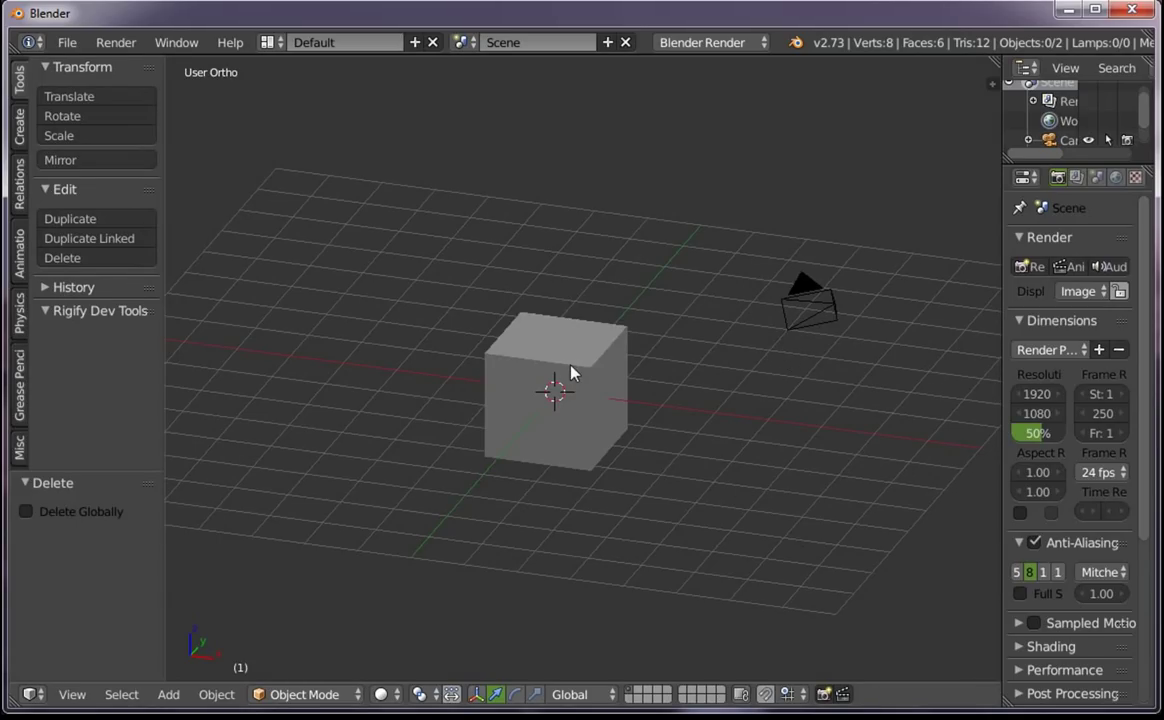
# Widen the properties column, enlarge the outliner and maximise the 3D viewport with Ctrl+Up
pyautogui.hotkey('ctrl', 'Up')
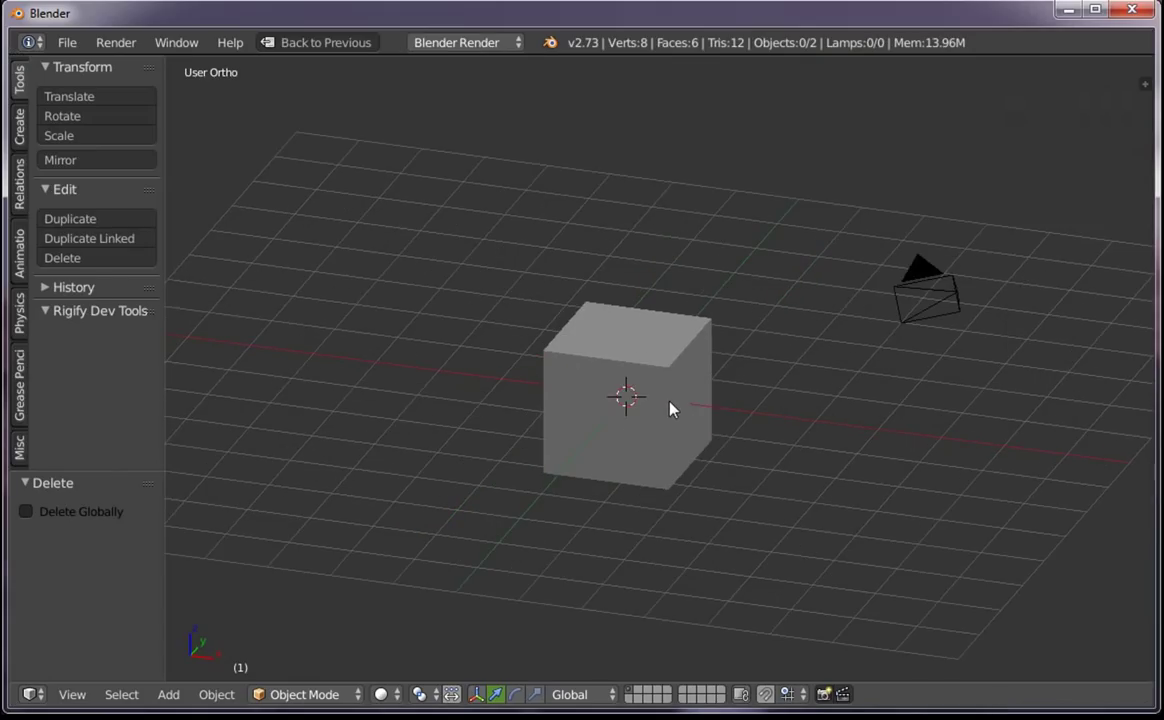
pyautogui.hotkey('ctrl', 'Up')
pyautogui.hotkey('ctrl', 'Up')
pyautogui.hotkey('ctrl', 'Up')
pyautogui.hotkey('ctrl', 'Up')
pyautogui.hotkey('ctrl', 'Up')
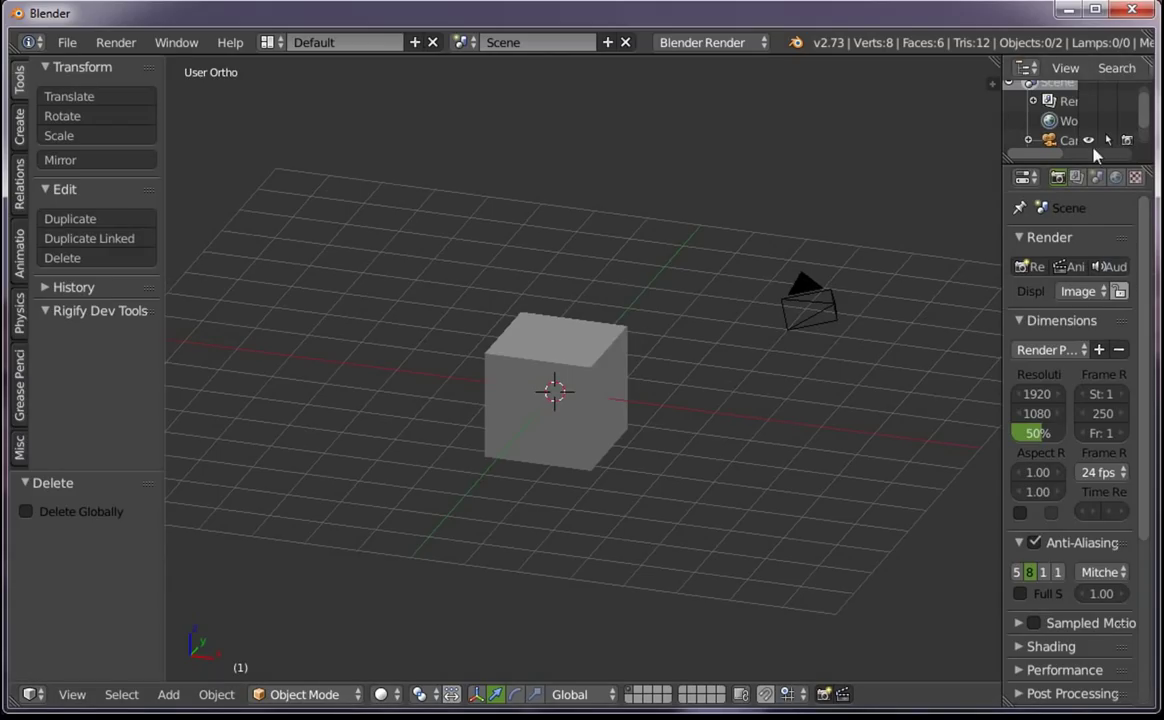
pyautogui.moveTo(1004, 221); pyautogui.dragTo(915, 207)
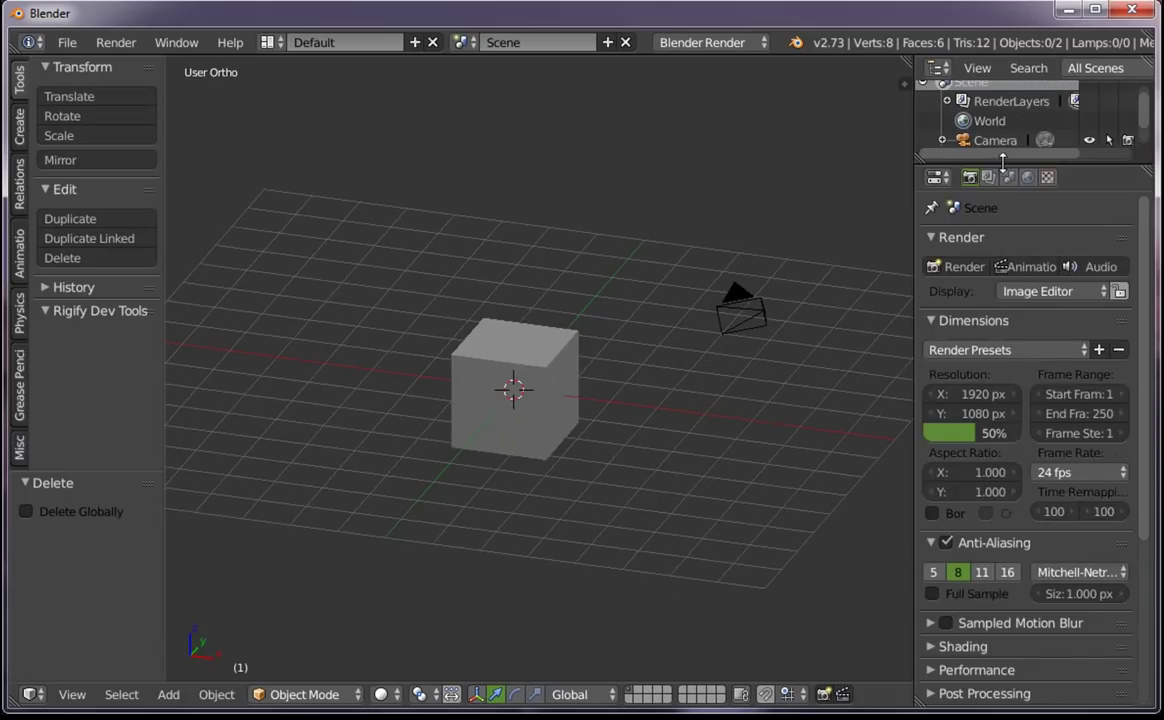
pyautogui.moveTo(1003, 157)
pyautogui.mouseDown()
pyautogui.moveTo(1008, 285)
pyautogui.moveTo(1008, 117)
pyautogui.moveTo(1007, 177)
pyautogui.mouseUp()
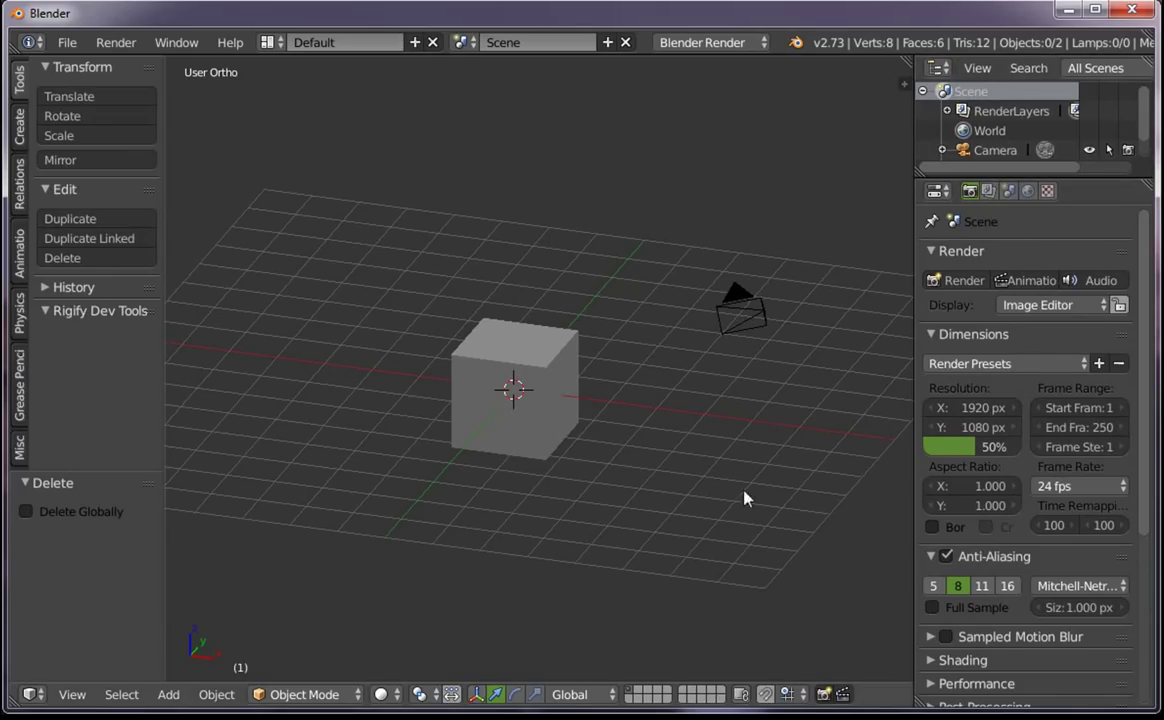
pyautogui.hotkey('ctrl', 'Up')
pyautogui.hotkey('ctrl', 'Up')
pyautogui.hotkey('ctrl', 'Up')
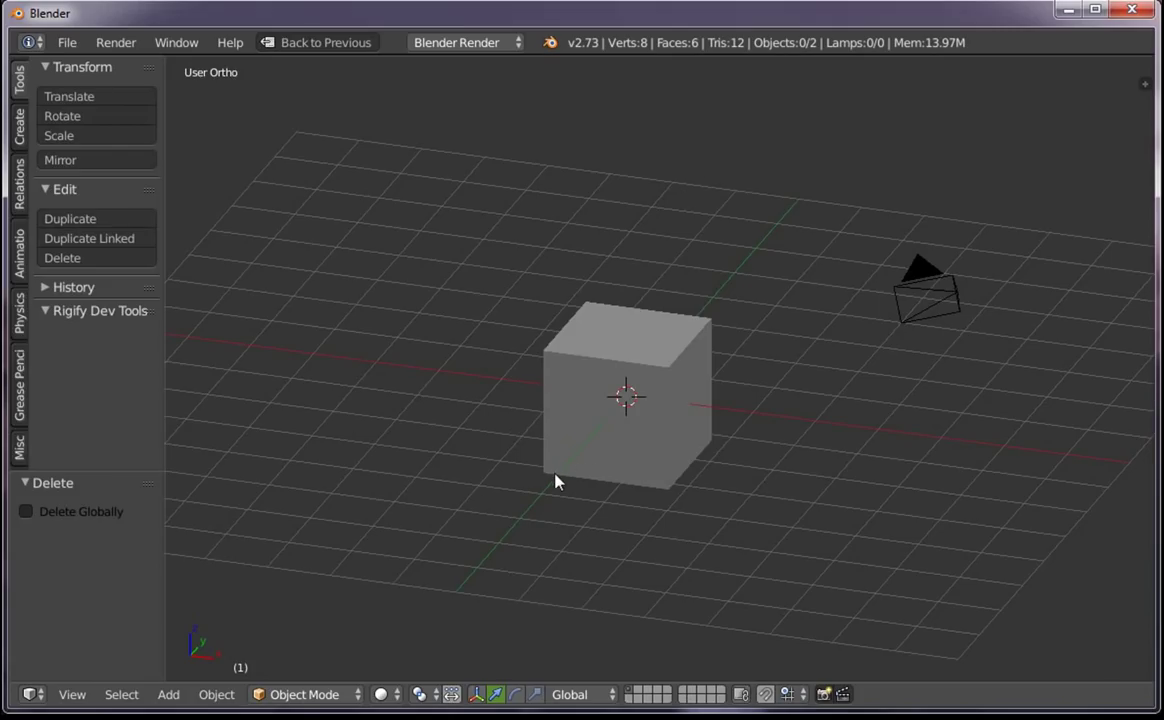
# Toggle the tool shelf off and on, then bring up User Preferences with Ctrl+Alt+U
pyautogui.press('t')
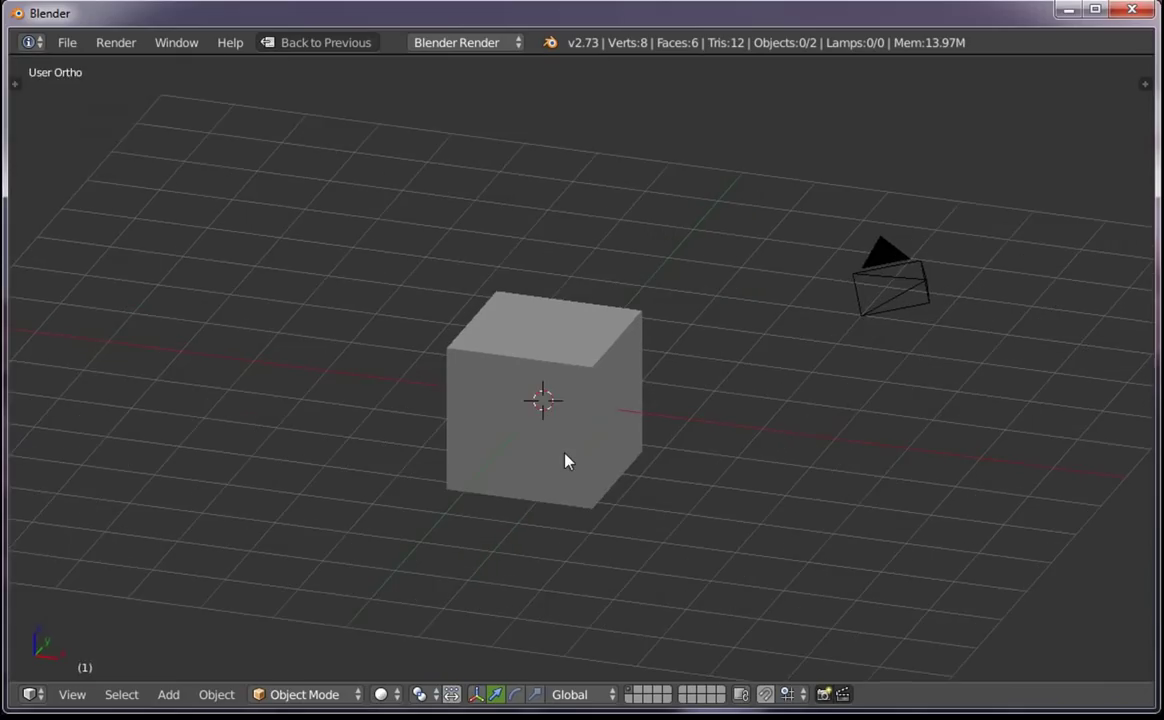
pyautogui.press('t')
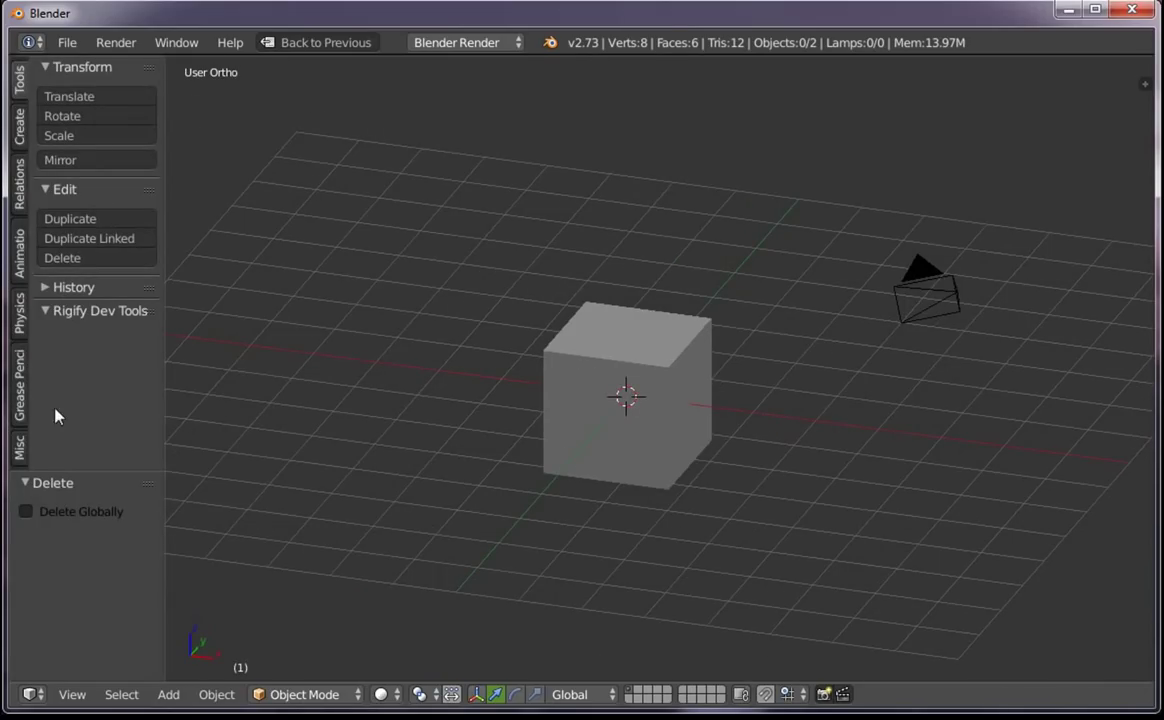
pyautogui.press('t')
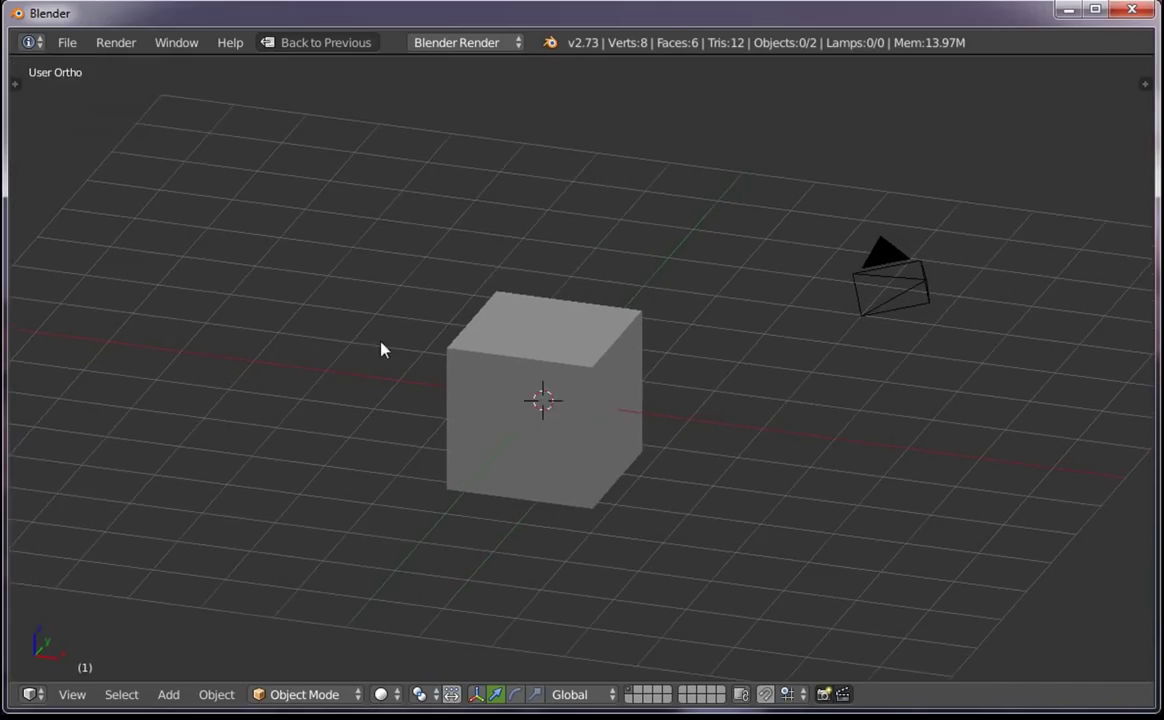
pyautogui.press('t')
pyautogui.press('t')
pyautogui.press('t')
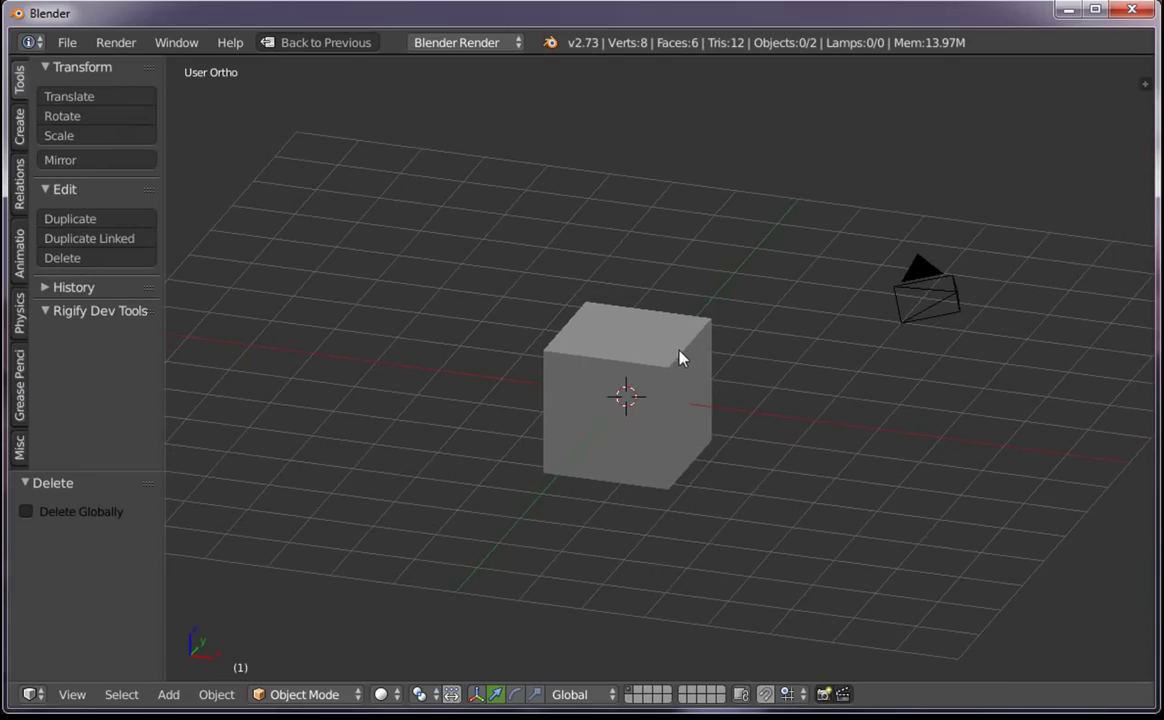
pyautogui.hotkey('ctrl', 'alt', 'u')
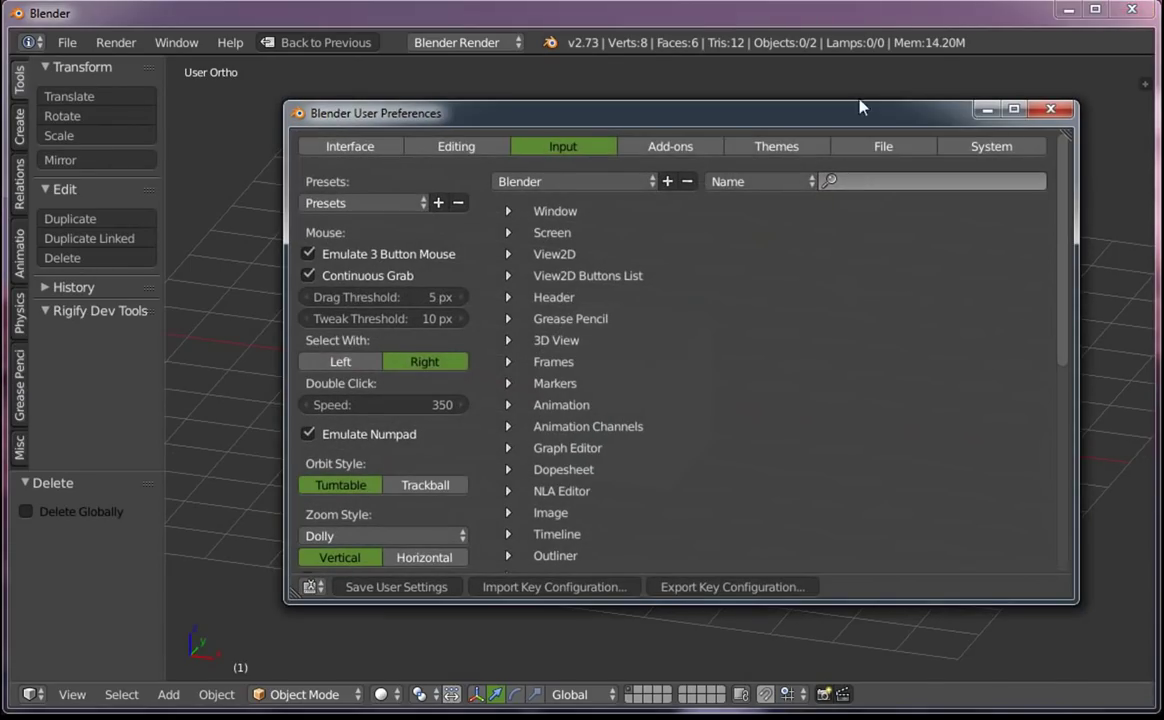
# Scroll through the Themes settings, glance at File, and end on the System page with DPI 72
pyautogui.click(776, 146)
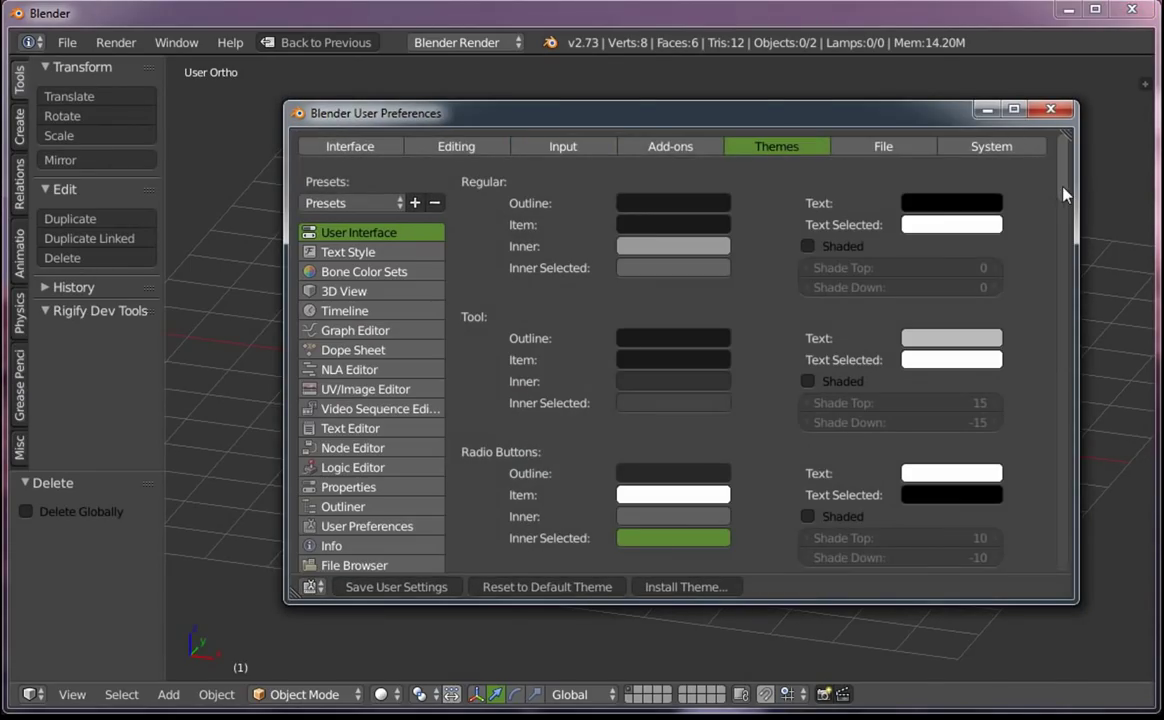
pyautogui.scroll(-3, 1068, 200)
pyautogui.moveTo(1068, 200)
pyautogui.mouseDown()
pyautogui.moveTo(1028, 592)
pyautogui.moveTo(1036, 520)
pyautogui.moveTo(1036, 577)
pyautogui.mouseUp()
pyautogui.scroll(-2, 1036, 570)
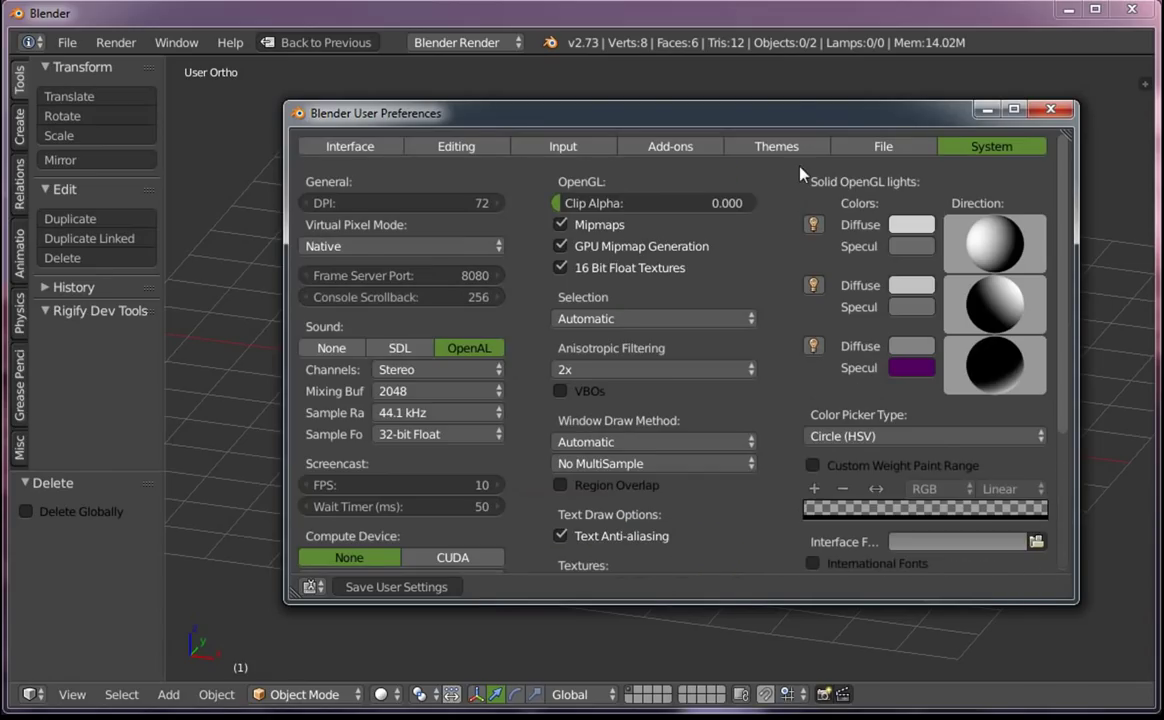
pyautogui.click(777, 146)
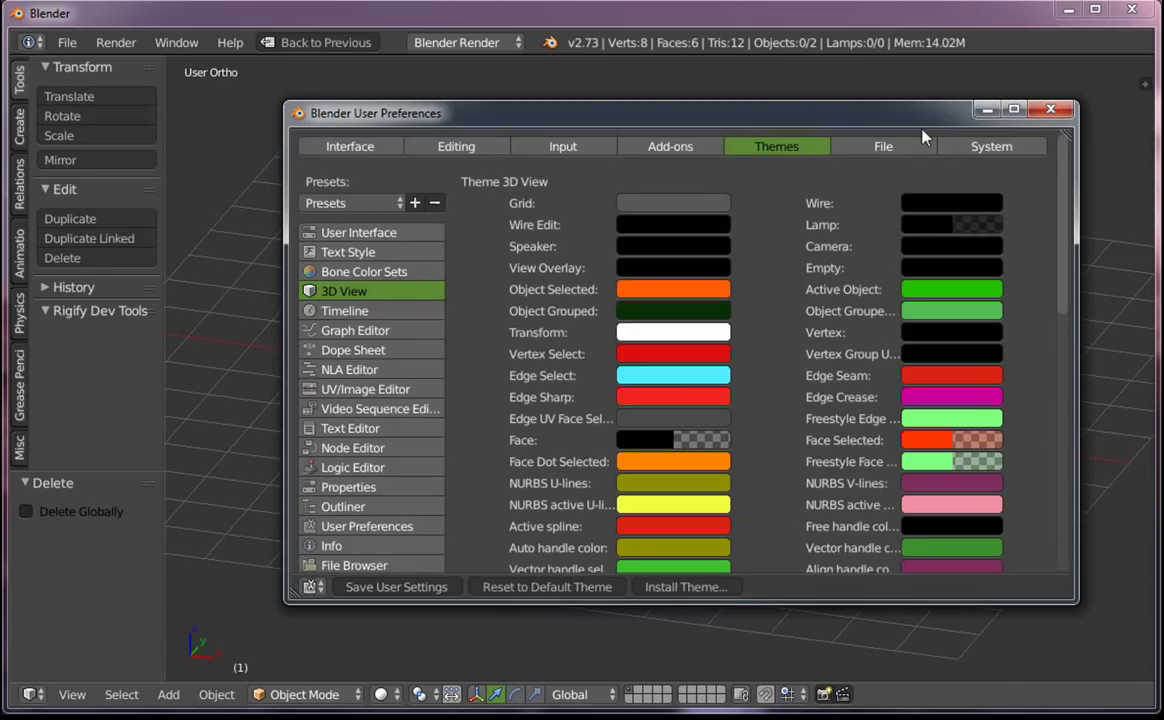
pyautogui.click(895, 146)
pyautogui.click(985, 146)
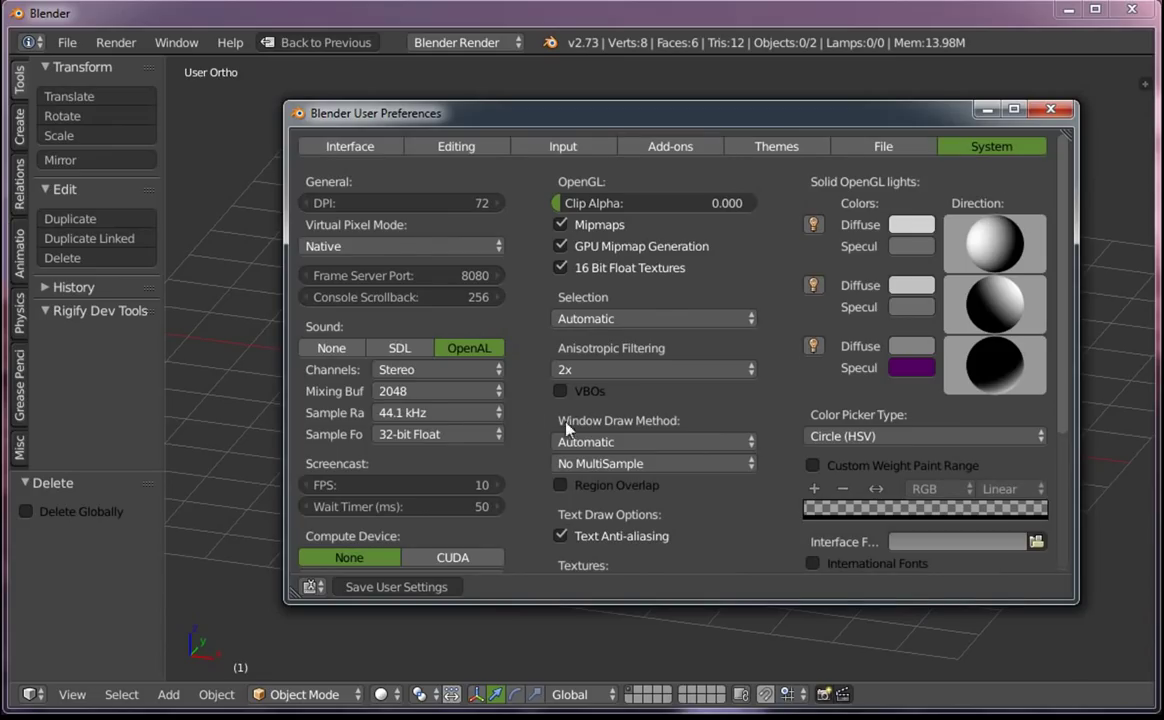
# Toggle Region Overlap in System preferences, then pan the cube and hide the tool shelf
pyautogui.click(600, 487)
pyautogui.click(600, 487)
pyautogui.click(600, 487)
pyautogui.moveTo(560, 113); pyautogui.dragTo(574, 307)
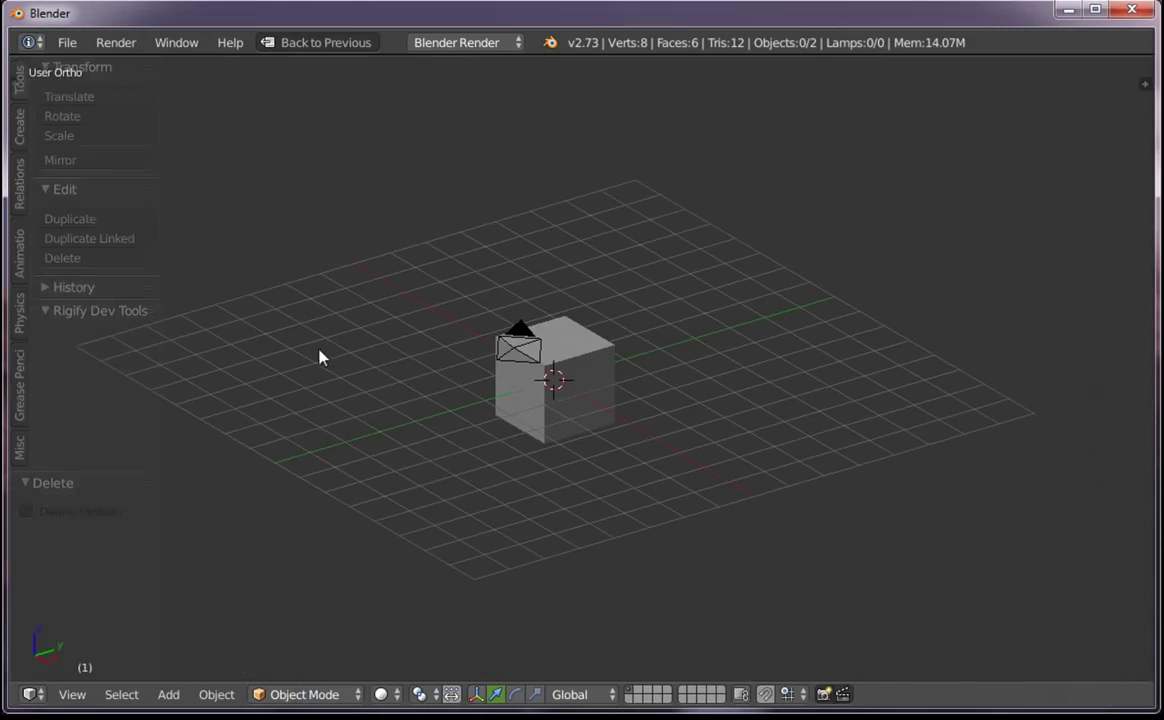
pyautogui.moveTo(621, 385)
pyautogui.keyDown('shift'); pyautogui.mouseDown(button='middle')
pyautogui.moveTo(210, 276)
pyautogui.moveTo(200, 317)
pyautogui.moveTo(195, 307)
pyautogui.moveTo(287, 408)
pyautogui.moveTo(268, 359)
pyautogui.moveTo(382, 356)
pyautogui.mouseUp(button='middle'); pyautogui.keyUp('shift')
pyautogui.press('t')
pyautogui.press('t')
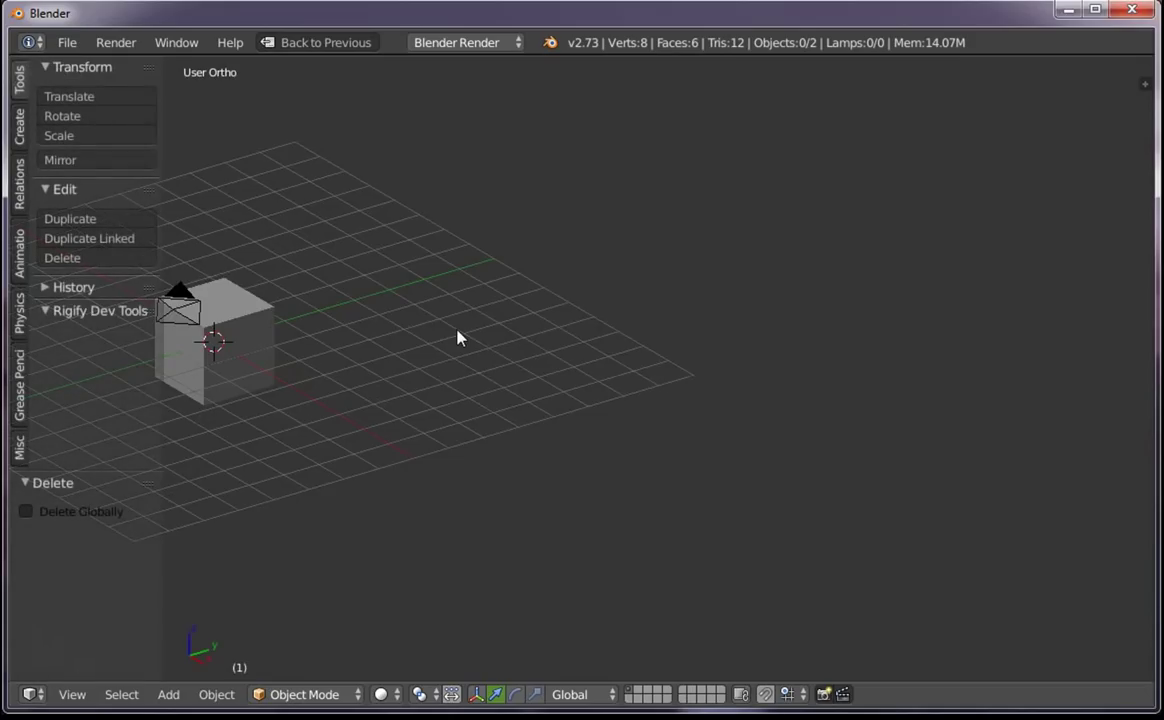
# Disable Region Overlap, close preferences and compare the tool shelf shown and hidden
pyautogui.hotkey('ctrl', 'alt', 'u')
pyautogui.click(343, 481)
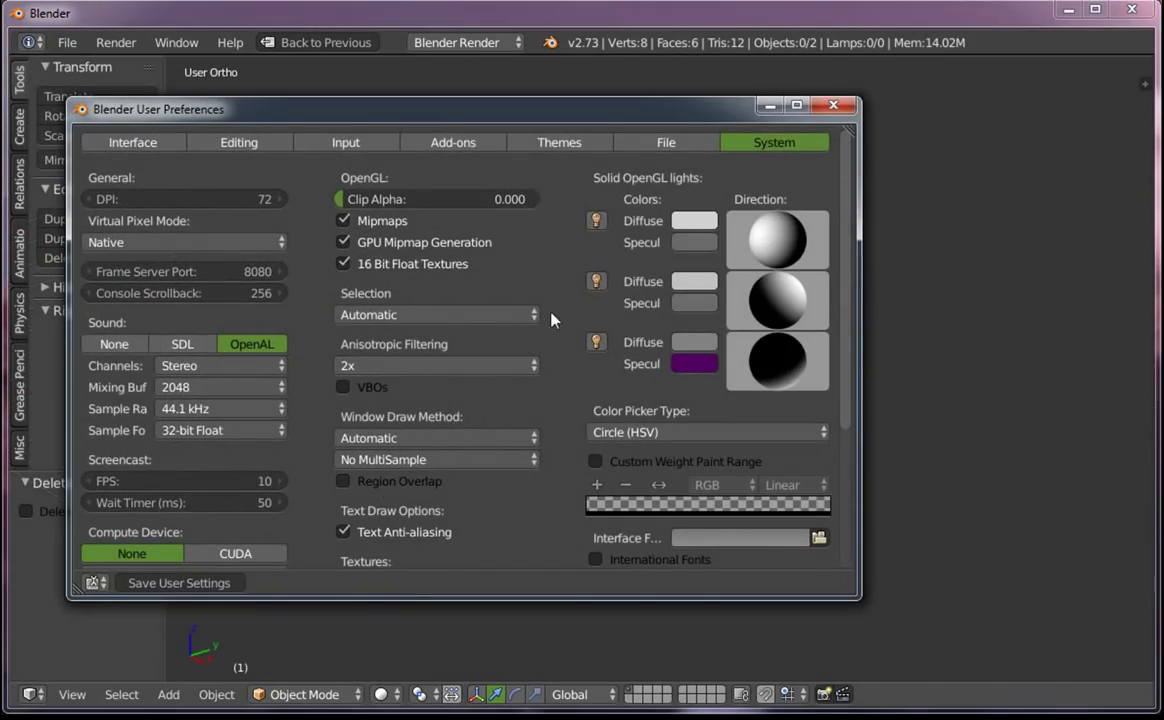
pyautogui.click(833, 108)
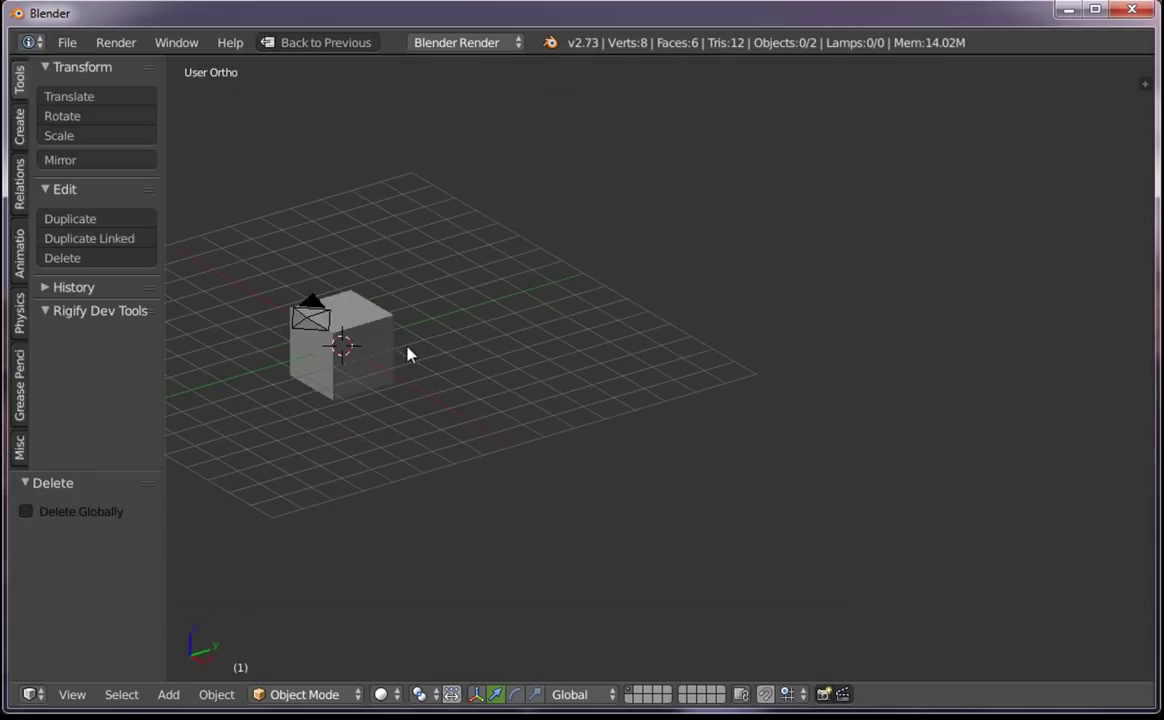
pyautogui.press('t')
pyautogui.press('t')
pyautogui.press('t')
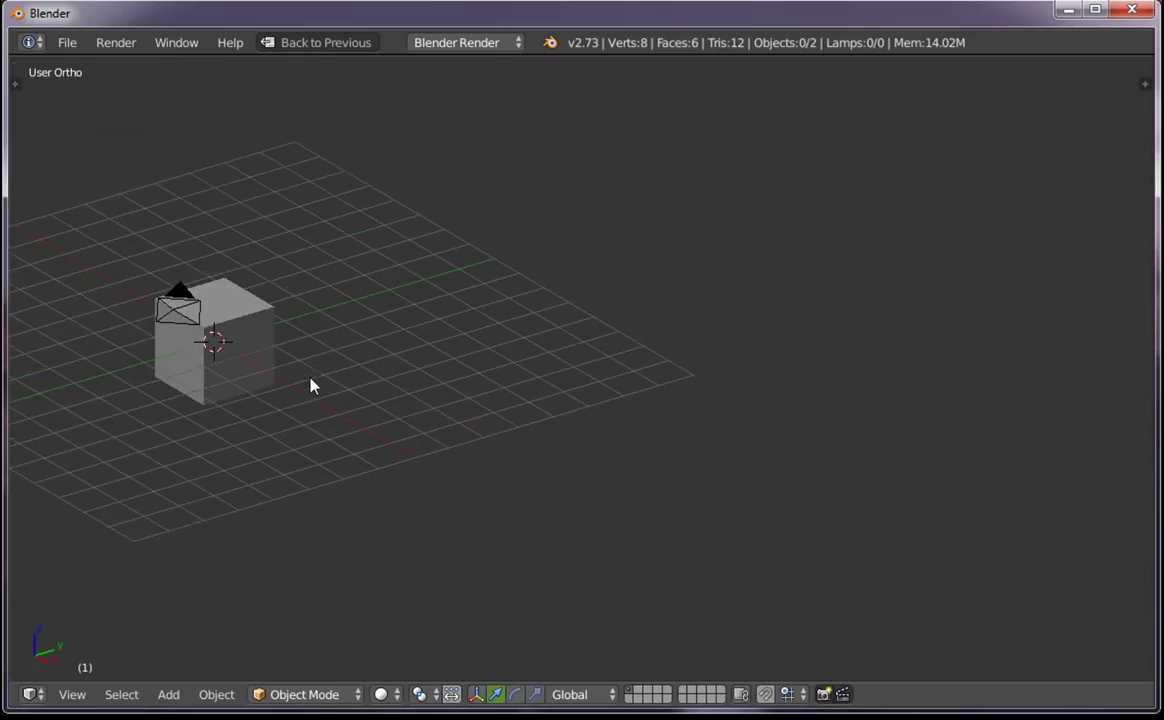
pyautogui.press('t')
# Re-enable then disable Region Overlap again and show the 3D View theme colours
pyautogui.hotkey('ctrl', 'alt', 'u')
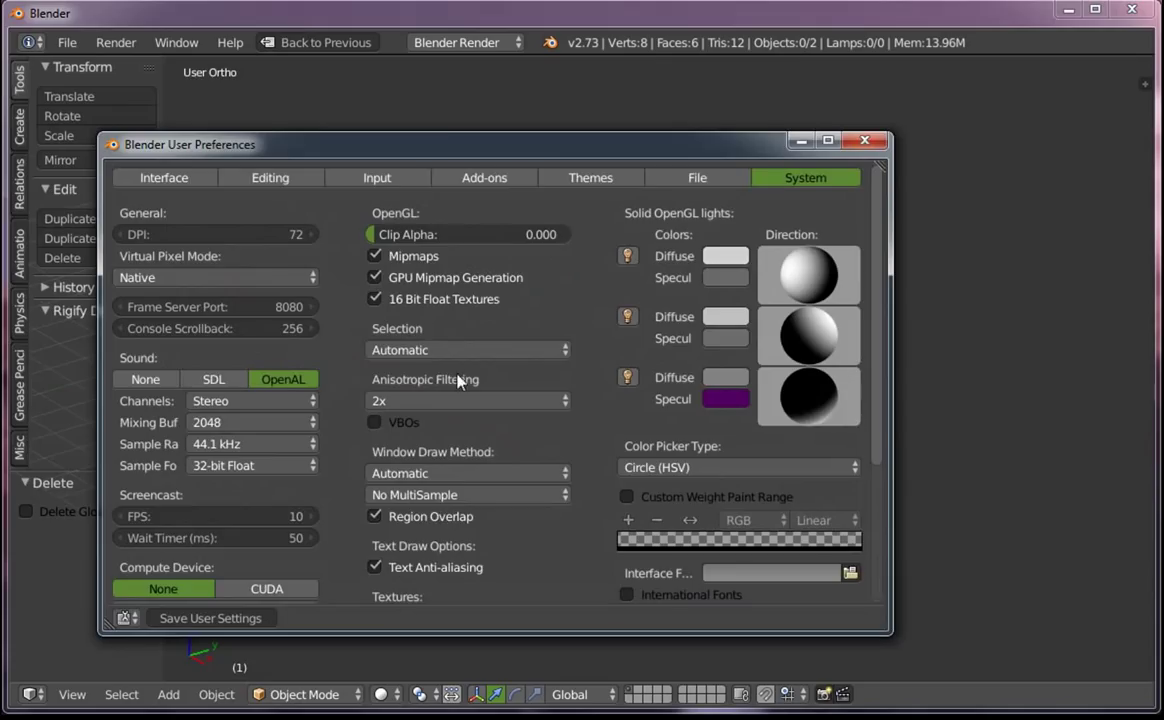
pyautogui.click(420, 516)
pyautogui.moveTo(557, 144)
pyautogui.mouseDown()
pyautogui.moveTo(922, 184)
pyautogui.moveTo(862, 167)
pyautogui.mouseUp()
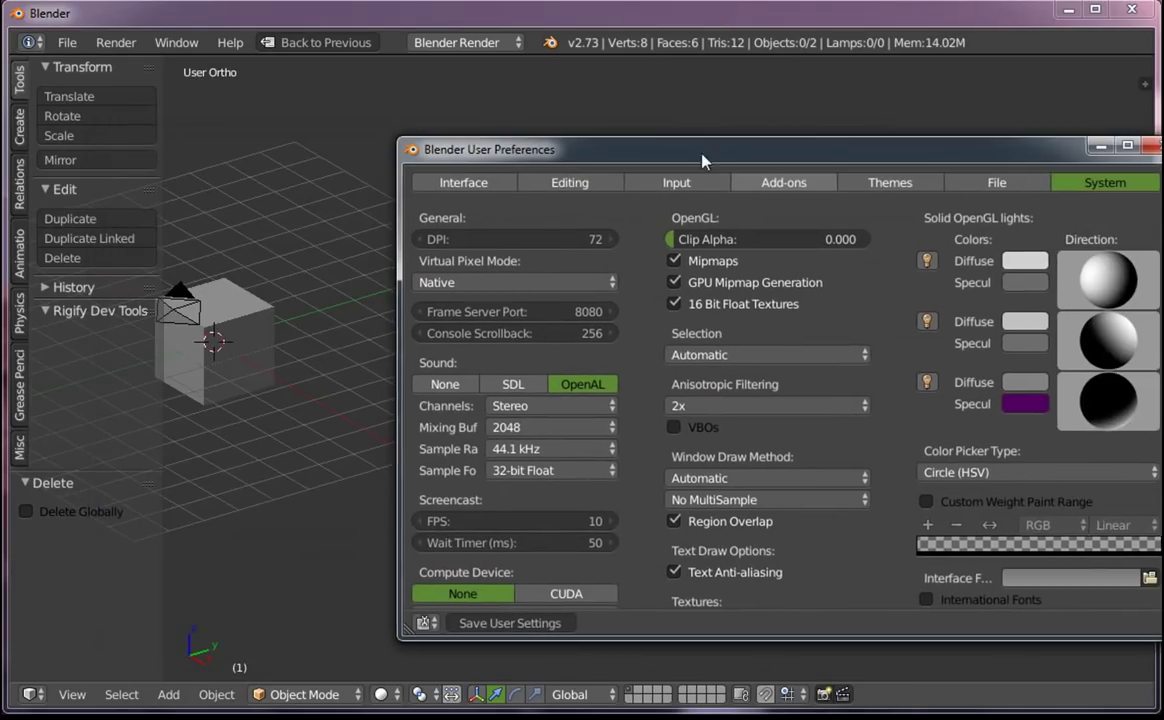
pyautogui.click(301, 323)
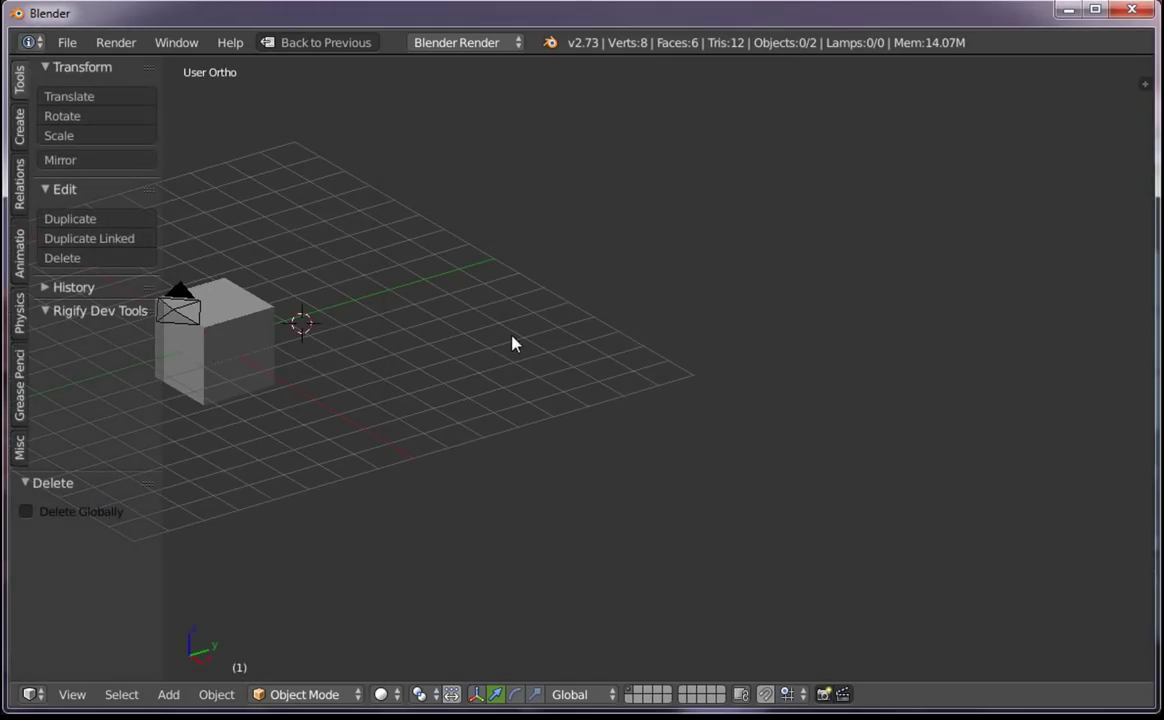
pyautogui.hotkey('ctrl', 'alt', 'u')
pyautogui.click(748, 524)
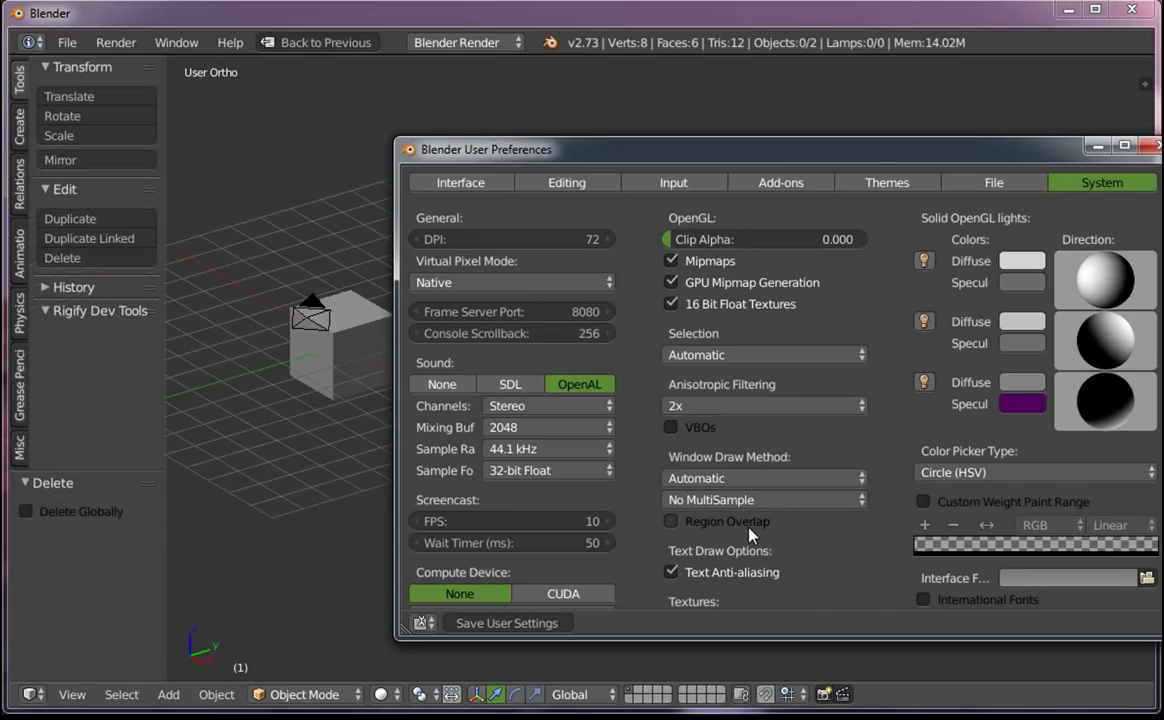
pyautogui.click(895, 184)
# Show the 3D View theme colours in Preferences and move and shrink the preferences window
pyautogui.moveTo(900, 153); pyautogui.dragTo(714, 176)
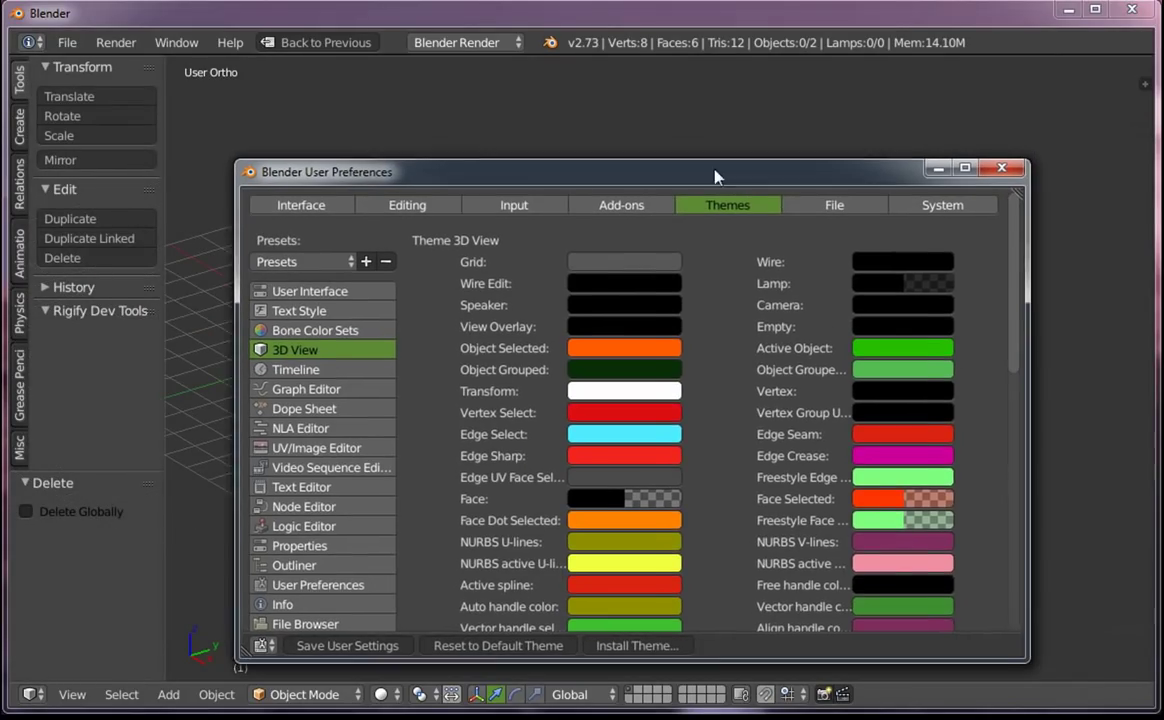
pyautogui.click(316, 340)
pyautogui.click(276, 352)
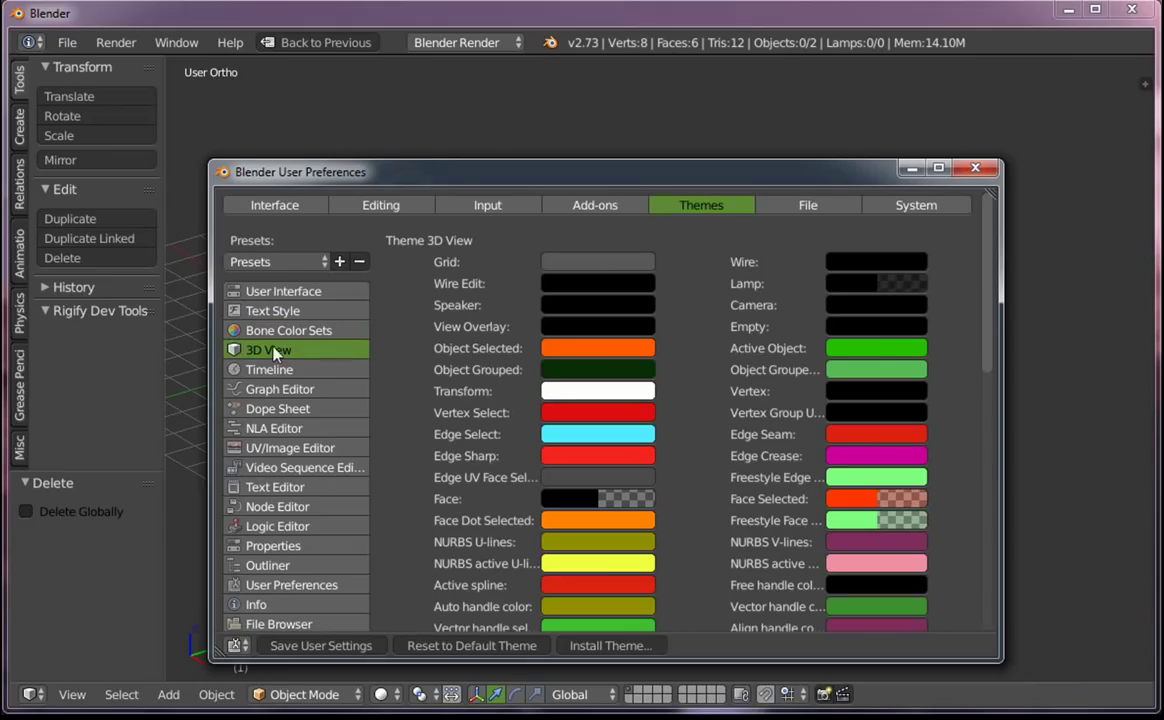
pyautogui.moveTo(988, 343); pyautogui.dragTo(988, 603)
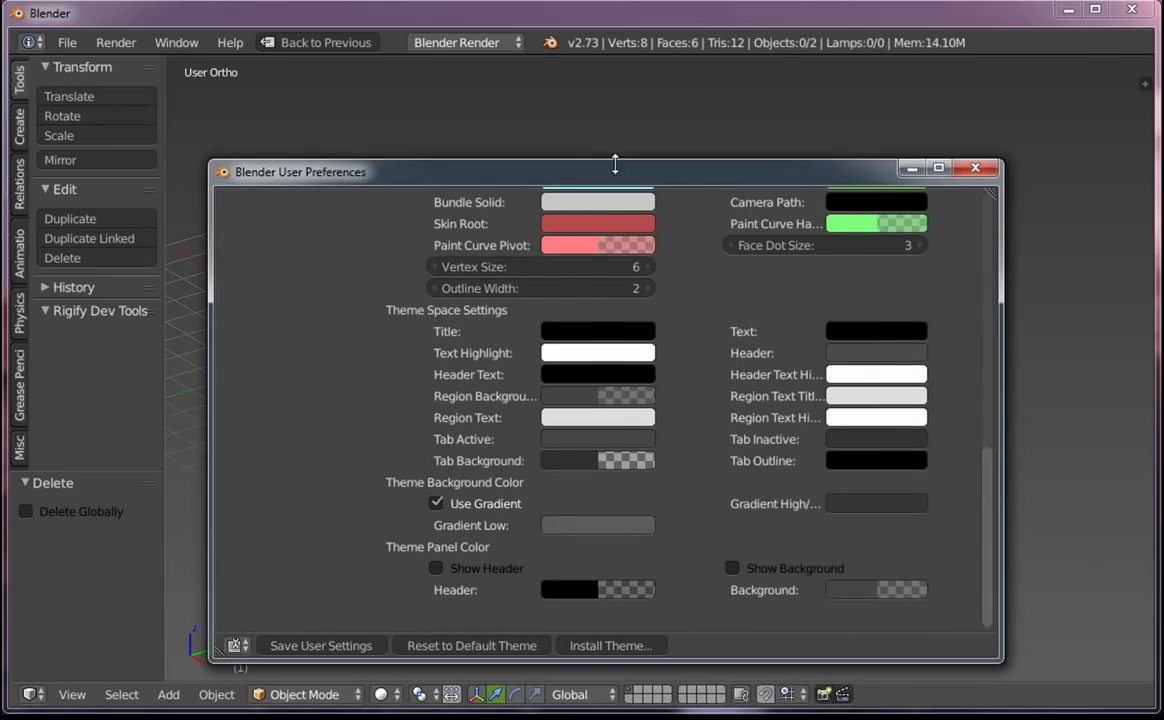
pyautogui.moveTo(615, 165); pyautogui.dragTo(825, 85)
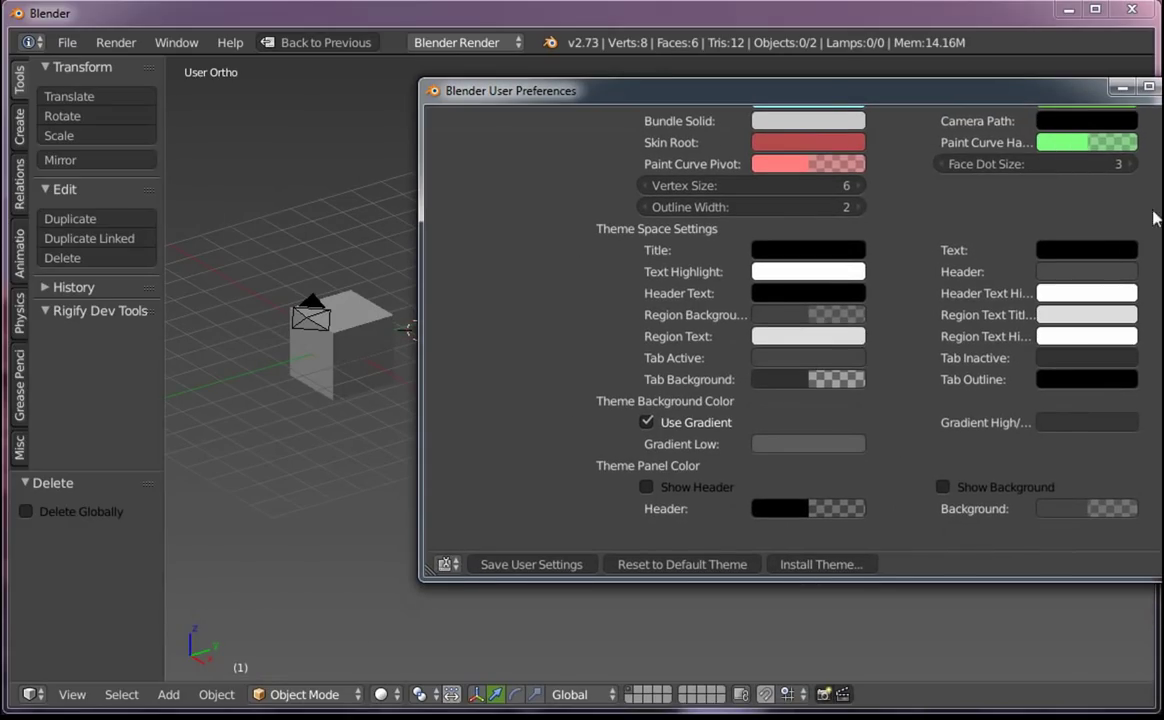
pyautogui.moveTo(1162, 252); pyautogui.dragTo(1080, 252)
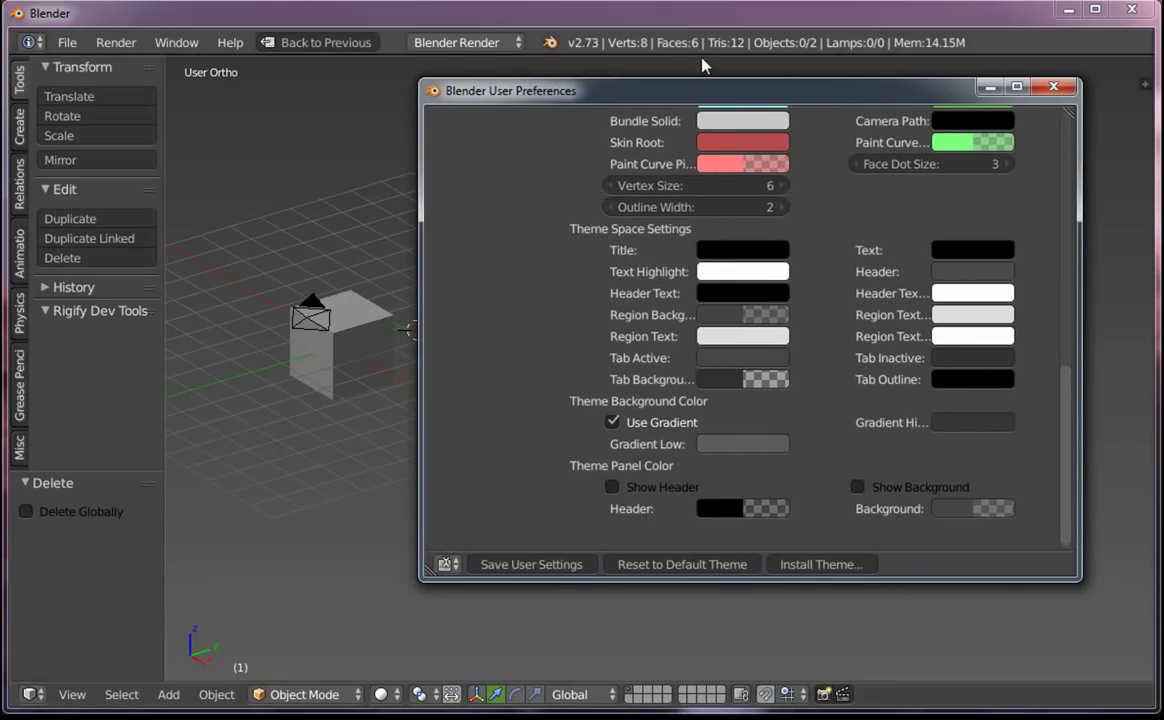
pyautogui.moveTo(803, 79); pyautogui.dragTo(792, 117)
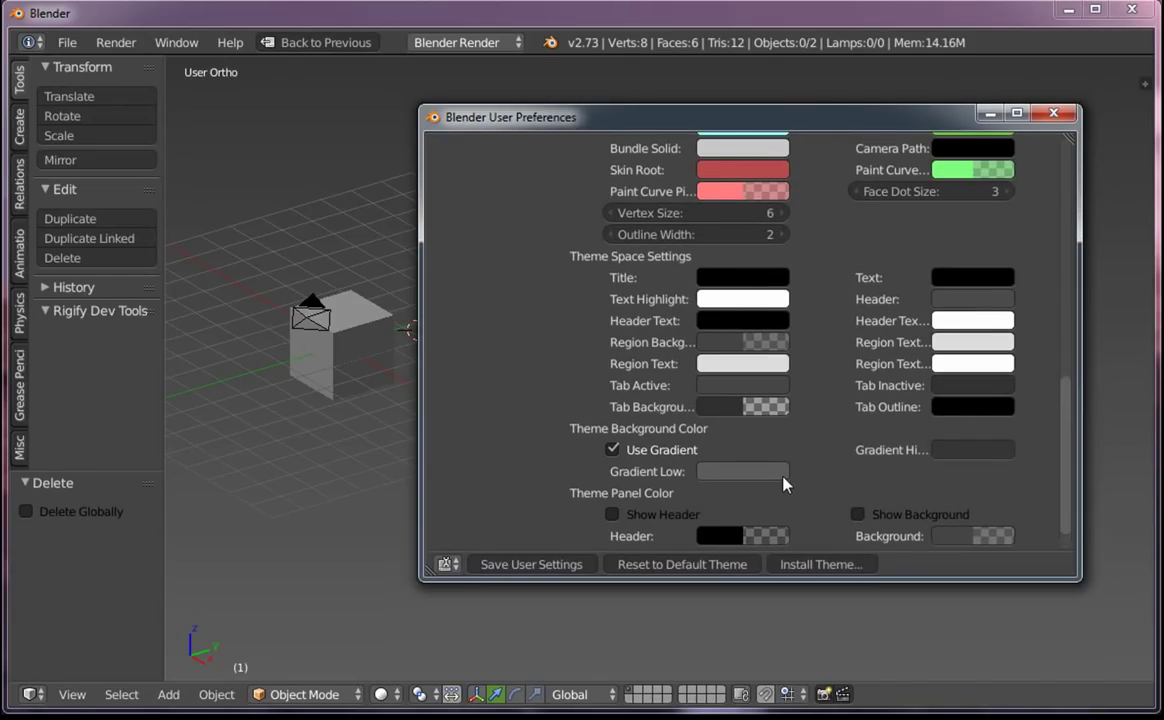
# Darken the Gradient Low and Gradient High background colours, then close the preferences
pyautogui.click(782, 471)
pyautogui.moveTo(871, 322)
pyautogui.mouseDown()
pyautogui.moveTo(870, 344)
pyautogui.moveTo(871, 328)
pyautogui.mouseUp()
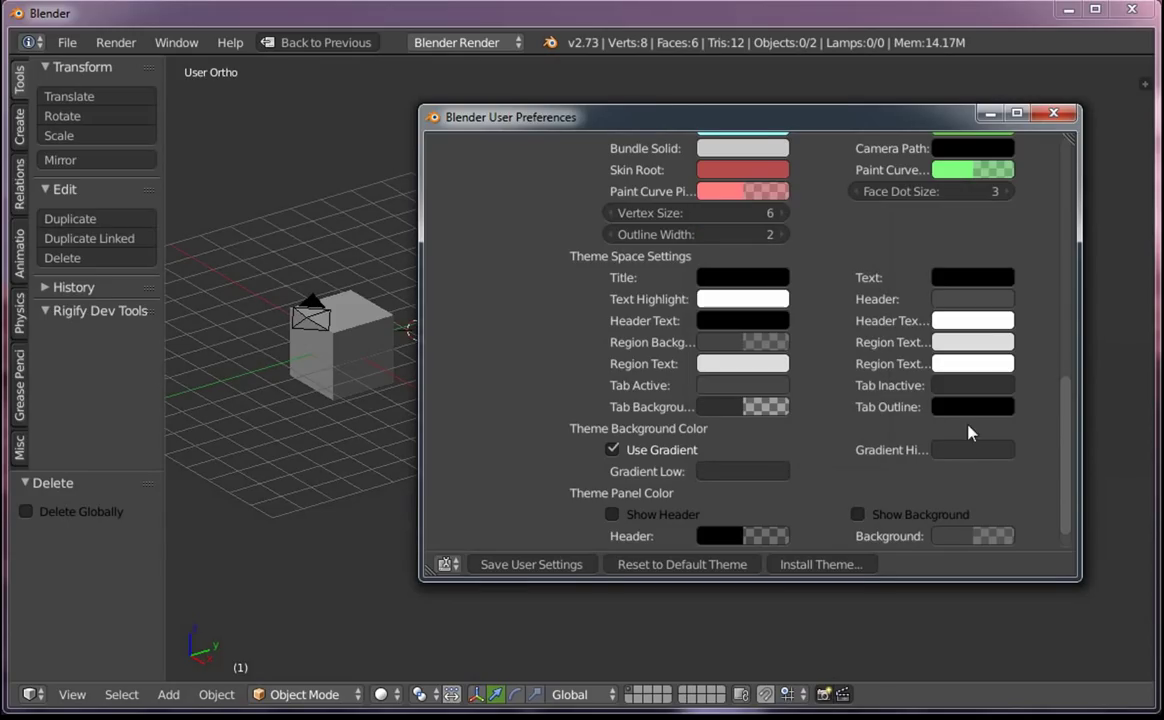
pyautogui.click(963, 449)
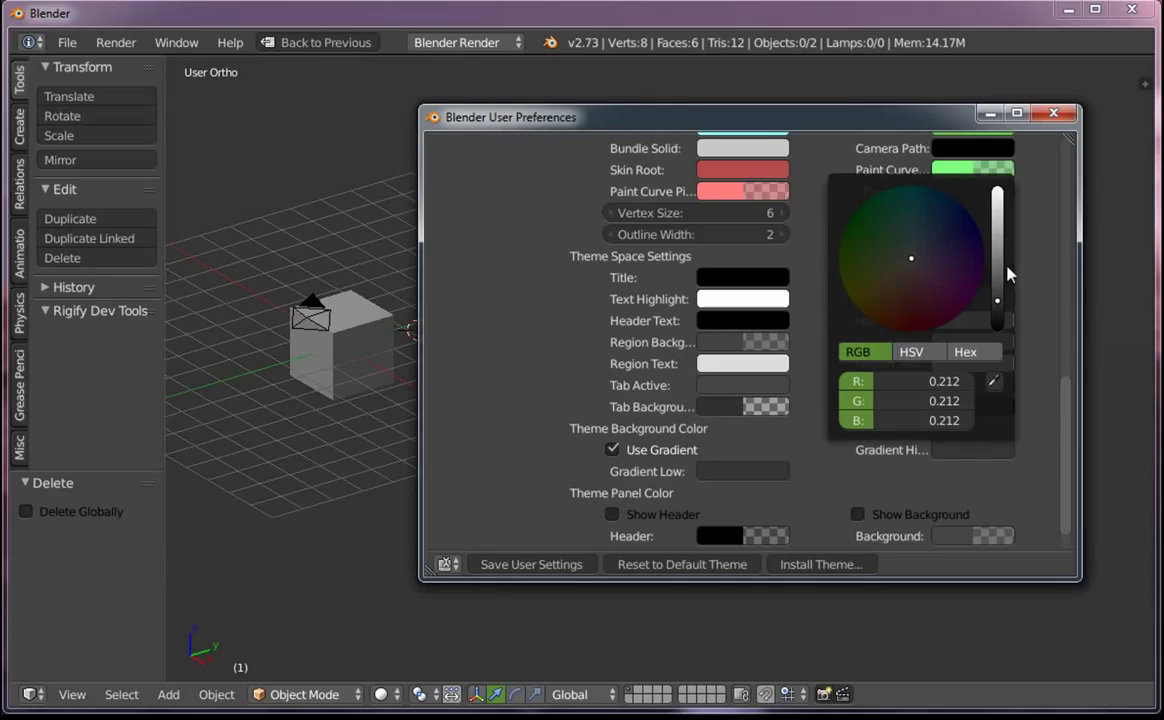
pyautogui.moveTo(1005, 278); pyautogui.dragTo(1003, 290)
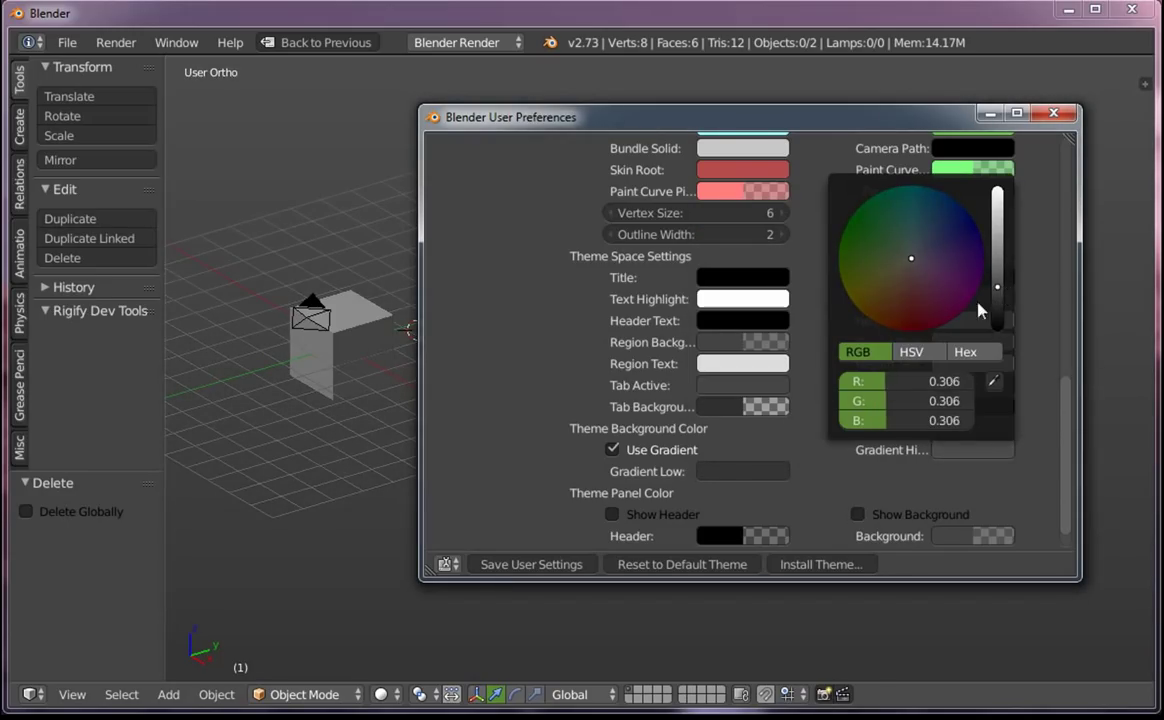
pyautogui.click(765, 471)
pyautogui.moveTo(865, 326); pyautogui.dragTo(867, 333)
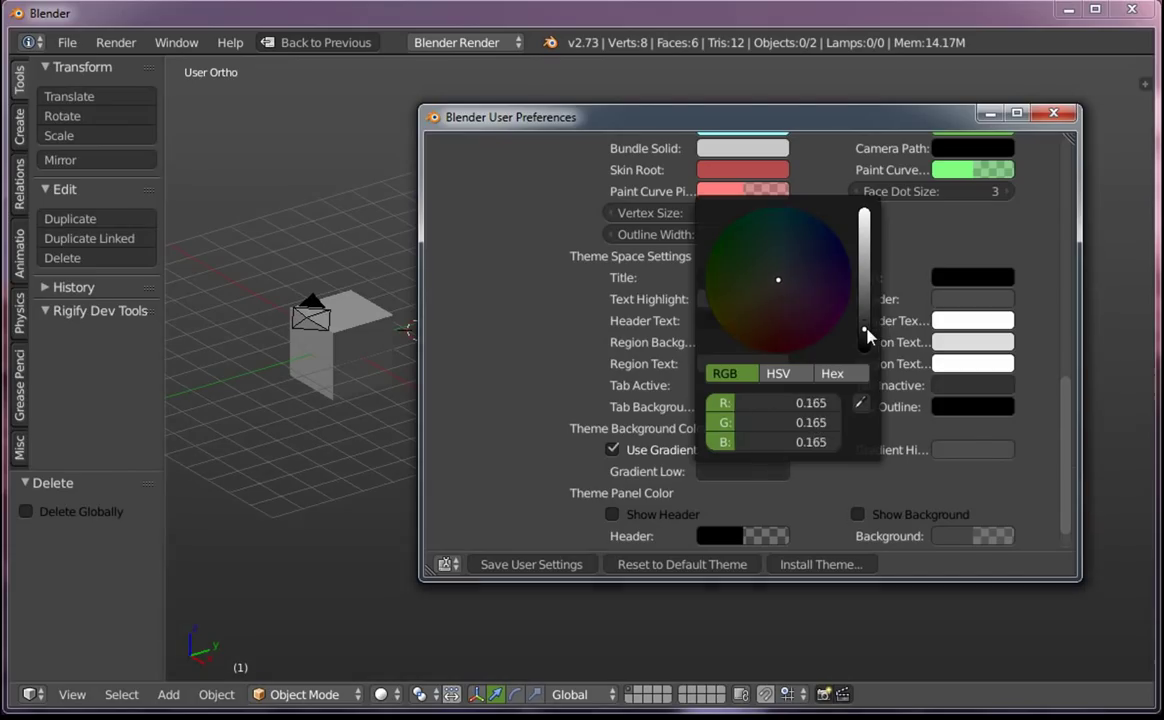
pyautogui.moveTo(1015, 283)
pyautogui.mouseDown()
pyautogui.moveTo(987, 332)
pyautogui.moveTo(995, 302)
pyautogui.mouseUp()
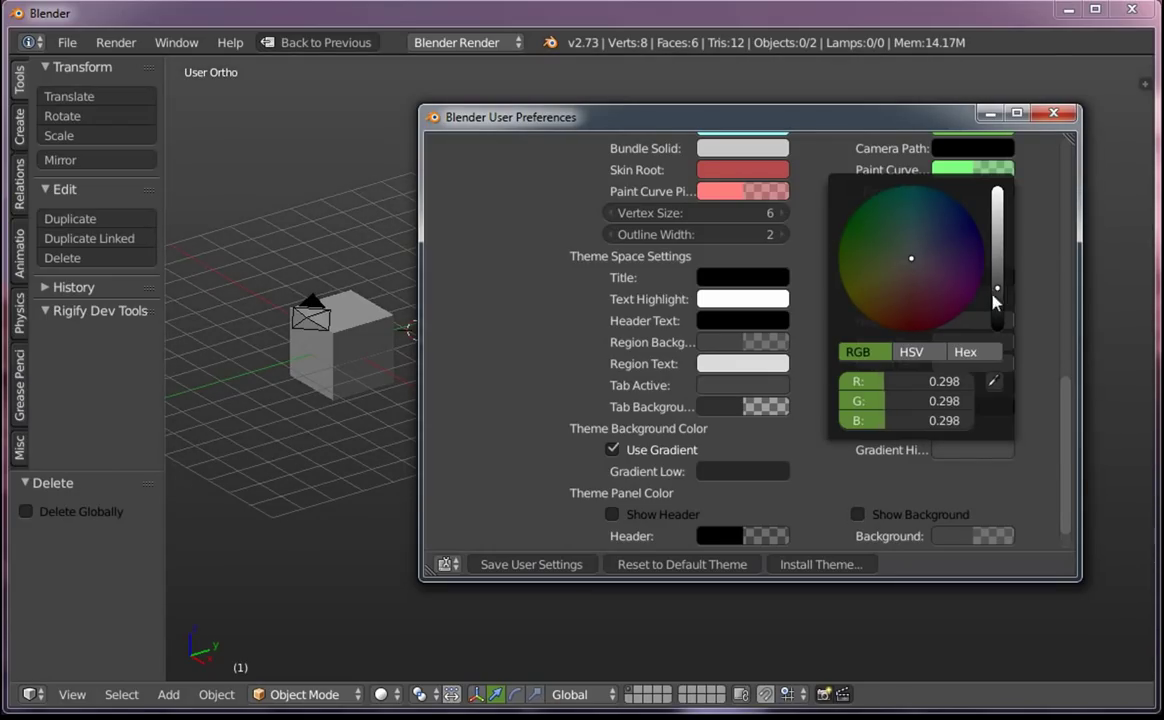
pyautogui.click(1050, 115)
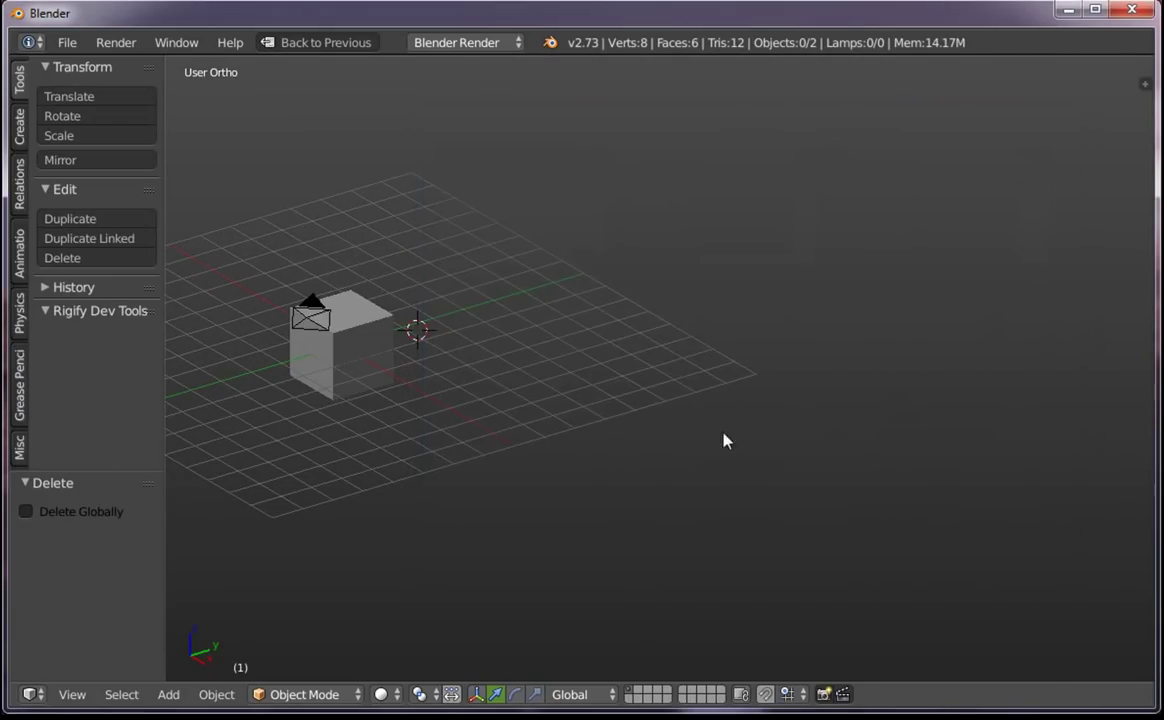
pyautogui.moveTo(499, 338)
pyautogui.mouseDown(button='middle')
pyautogui.moveTo(655, 405)
pyautogui.moveTo(704, 385)
pyautogui.mouseUp(button='middle')
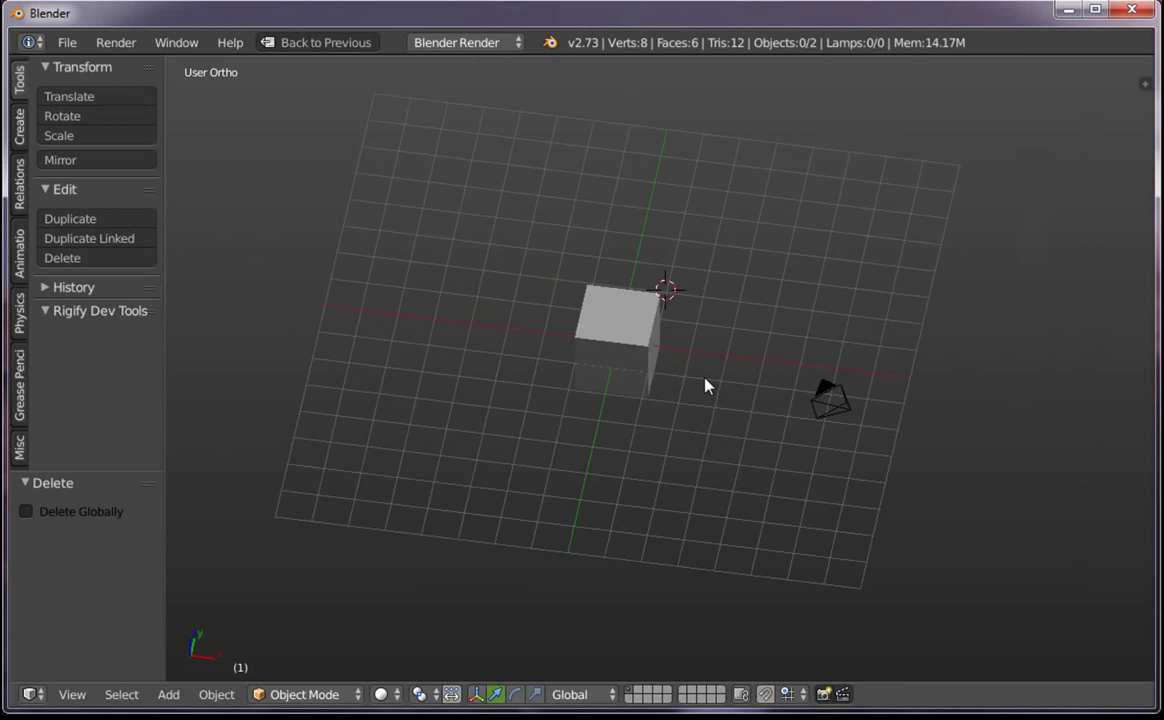
# Reopen User Preferences at the System page and reposition the window and viewport
pyautogui.hotkey('ctrl', 'alt', 'u')
pyautogui.click(1000, 192)
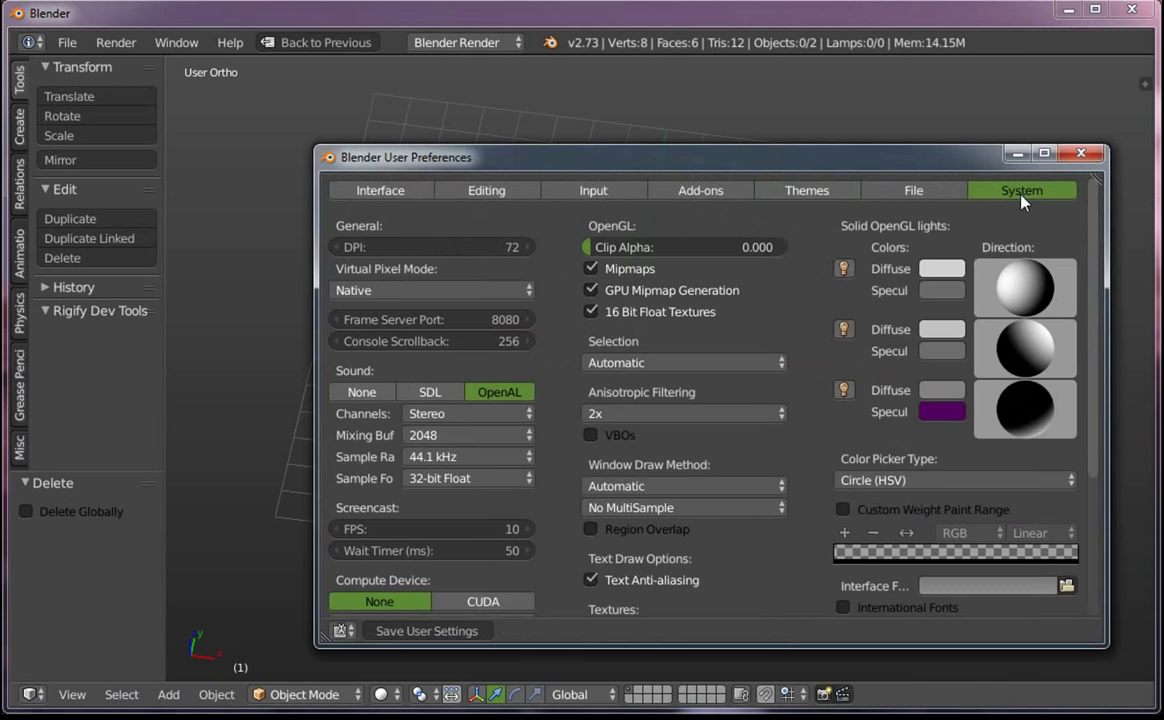
pyautogui.moveTo(945, 155)
pyautogui.mouseDown()
pyautogui.moveTo(268, 226)
pyautogui.moveTo(289, 170)
pyautogui.moveTo(314, 229)
pyautogui.moveTo(371, 148)
pyautogui.moveTo(913, 213)
pyautogui.moveTo(891, 205)
pyautogui.mouseUp()
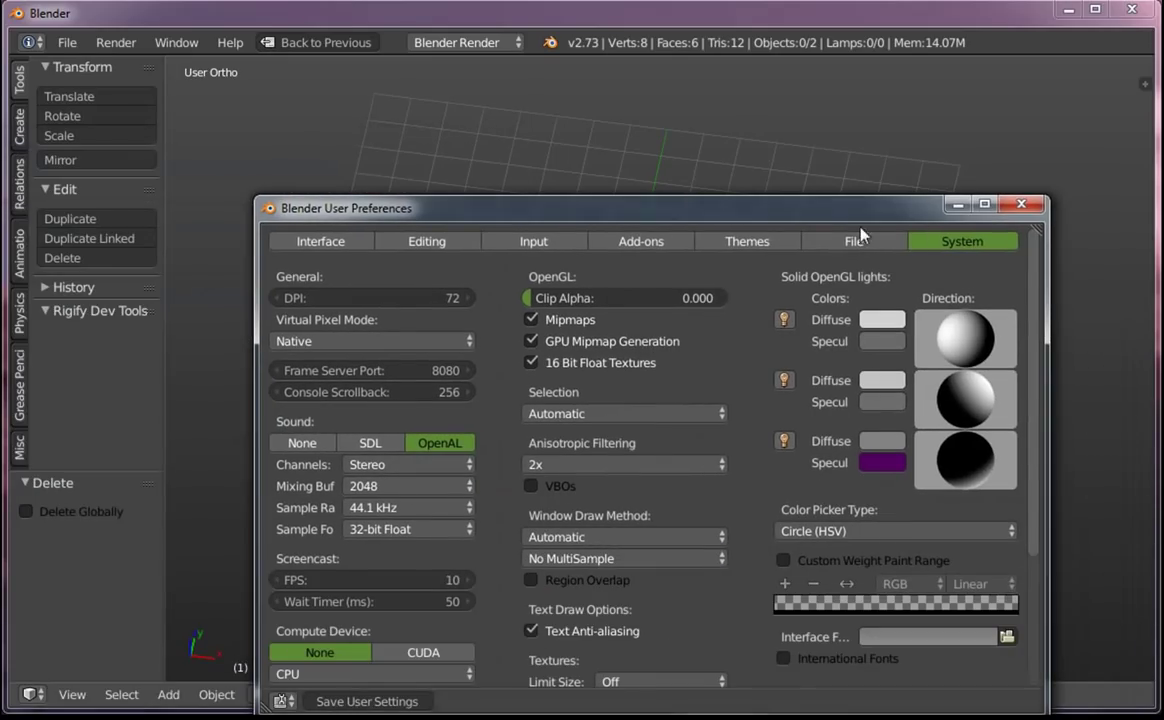
pyautogui.click(617, 162)
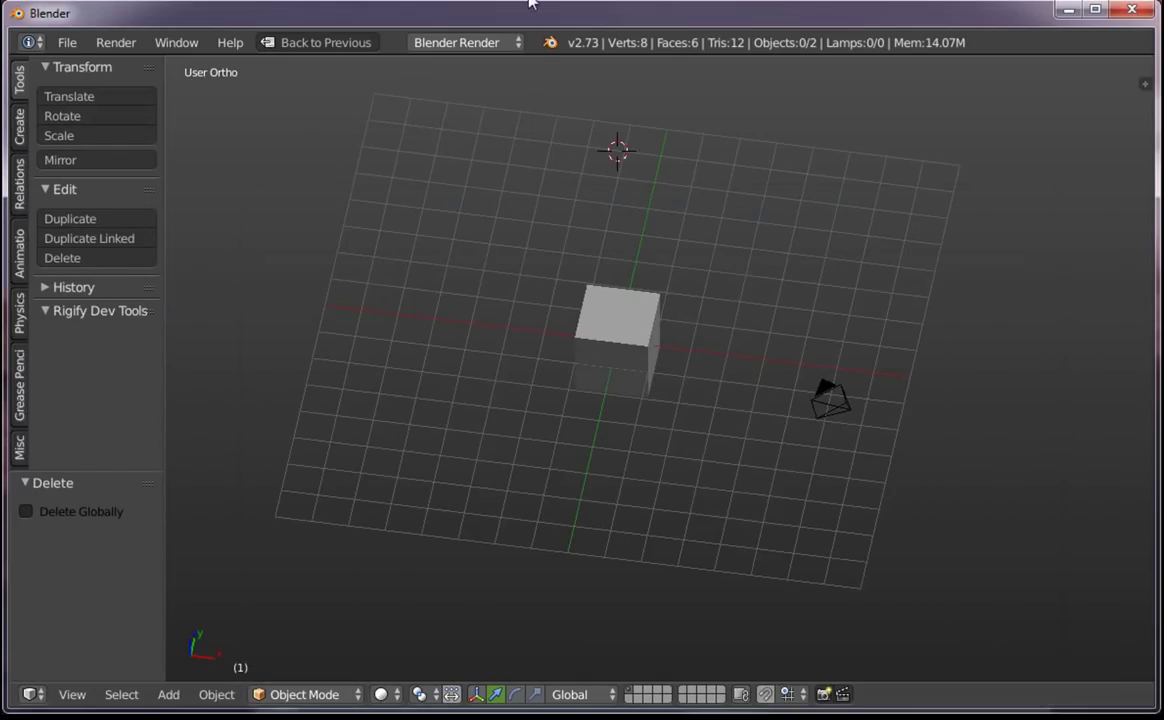
pyautogui.keyDown('shift'); pyautogui.moveTo(681, 385); pyautogui.dragTo(335, 190, button='middle'); pyautogui.keyUp('shift')
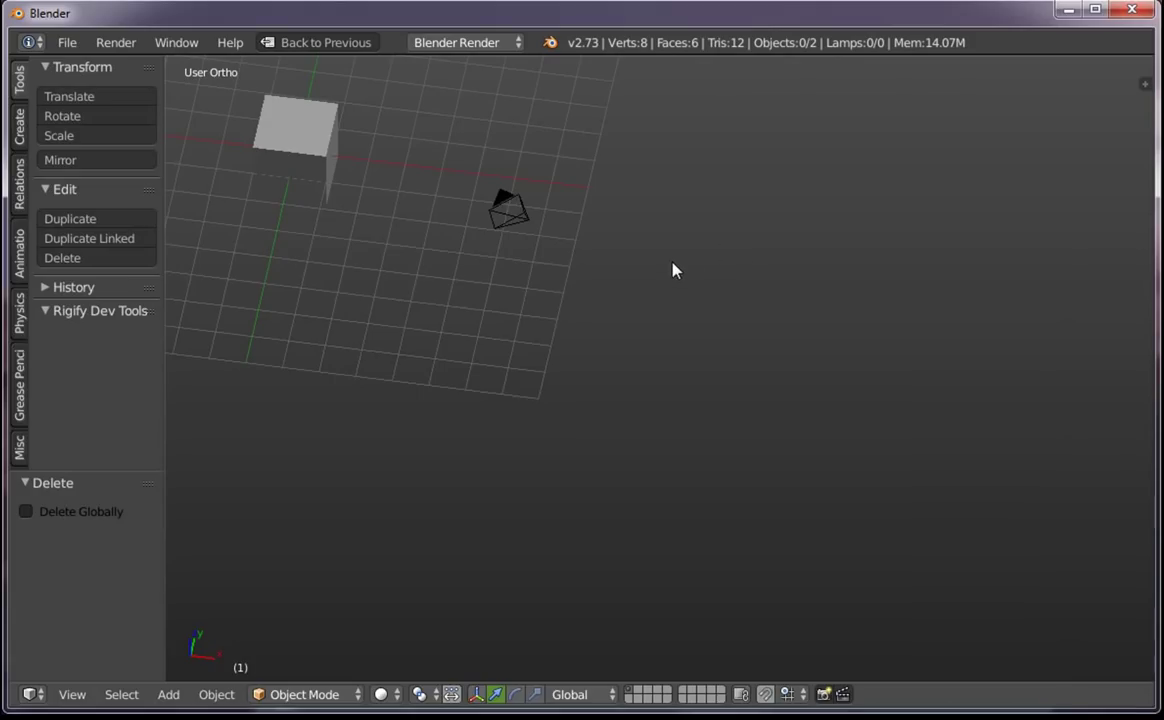
pyautogui.hotkey('ctrl', 'alt', 'u')
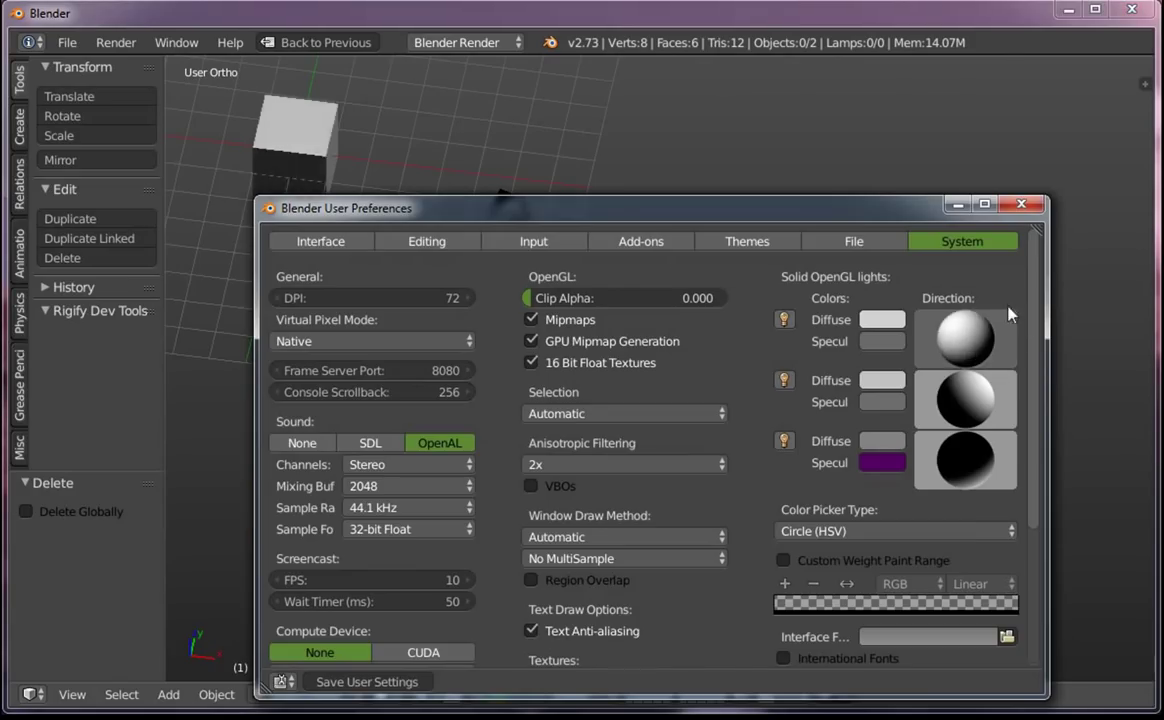
# Adjust the first solid light's direction and diffuse colour, toggle the lights, then close preferences
pyautogui.moveTo(1010, 315)
pyautogui.mouseDown()
pyautogui.moveTo(960, 320)
pyautogui.moveTo(955, 336)
pyautogui.mouseUp()
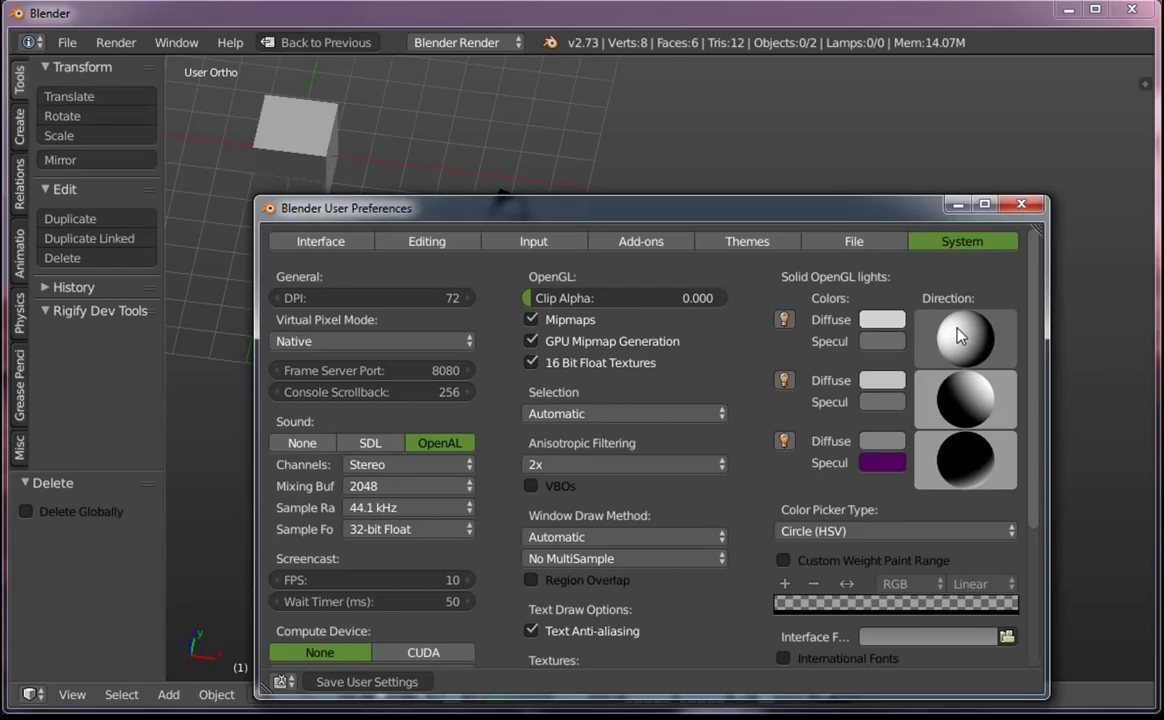
pyautogui.click(882, 320)
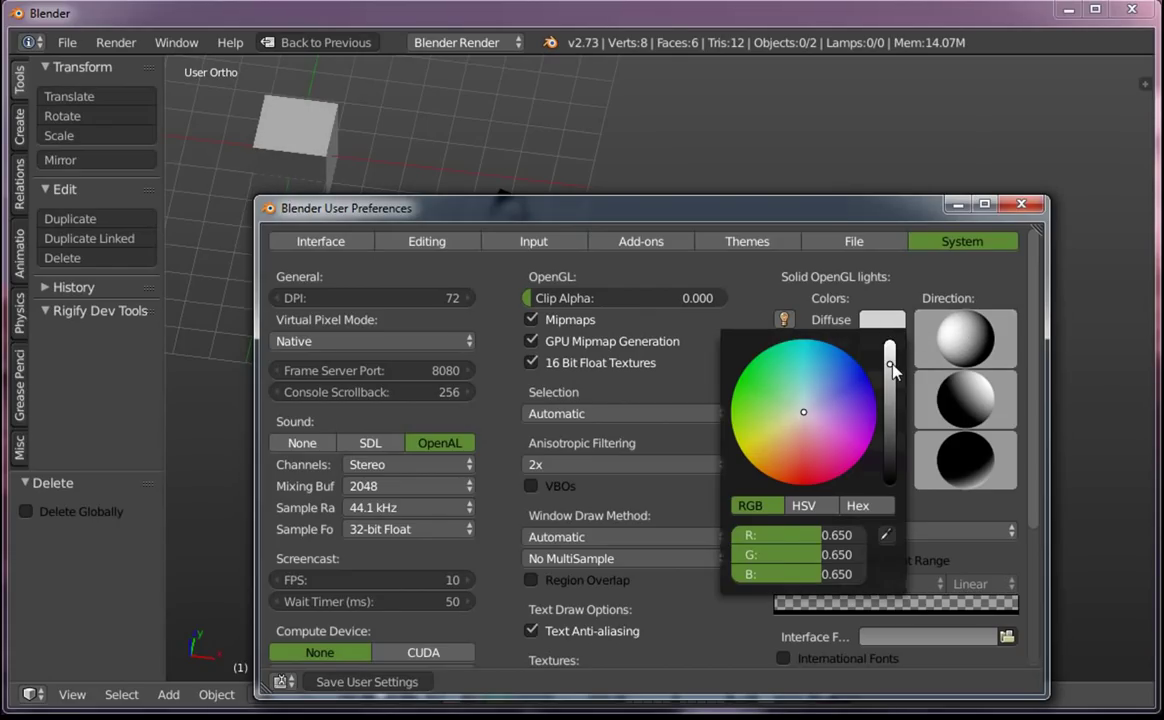
pyautogui.moveTo(891, 367); pyautogui.dragTo(891, 368)
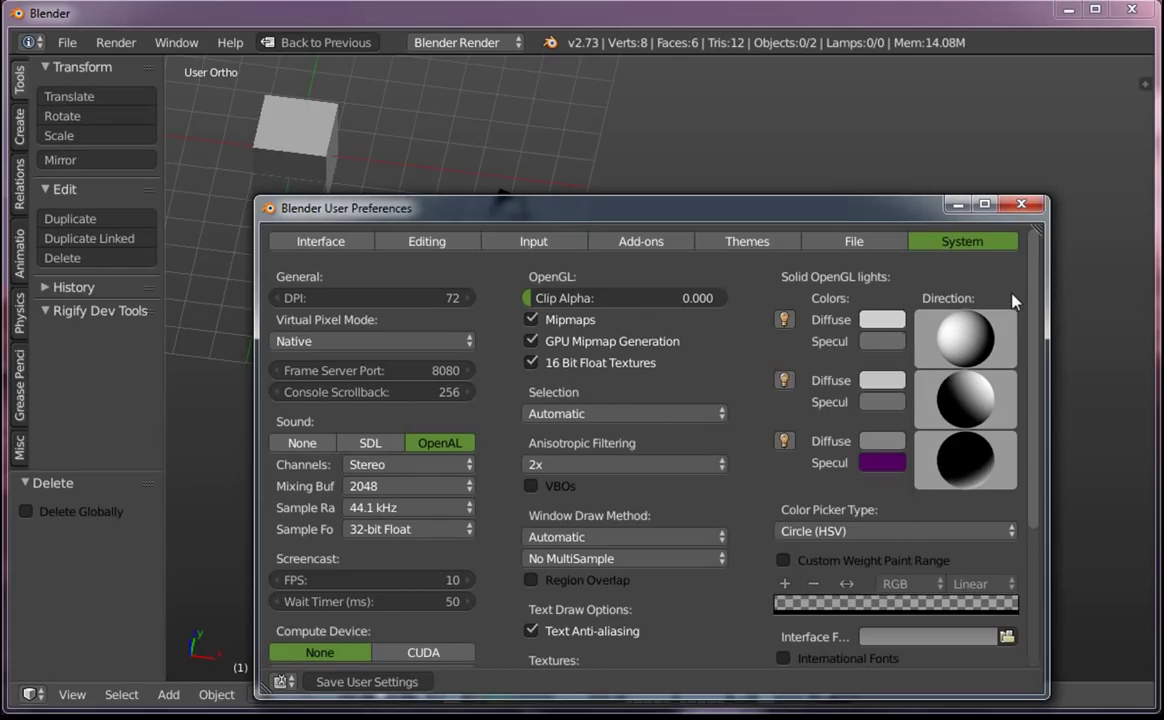
pyautogui.click(892, 463)
pyautogui.click(784, 381)
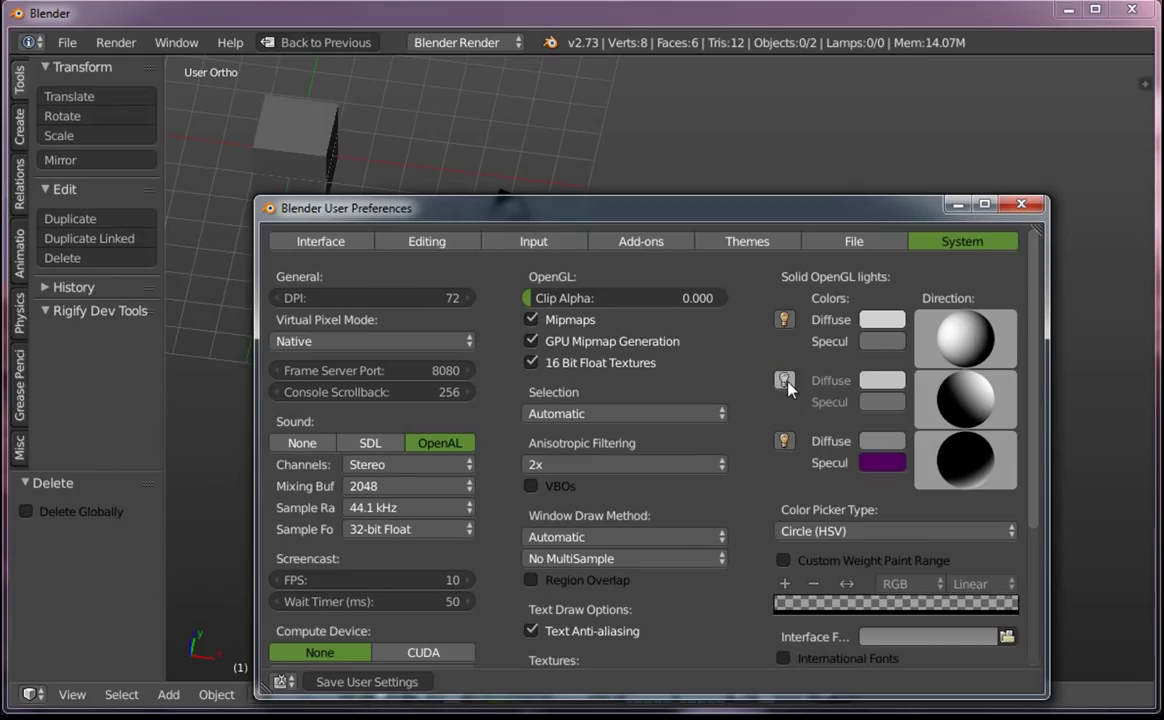
pyautogui.click(785, 381)
pyautogui.click(785, 320)
pyautogui.click(785, 321)
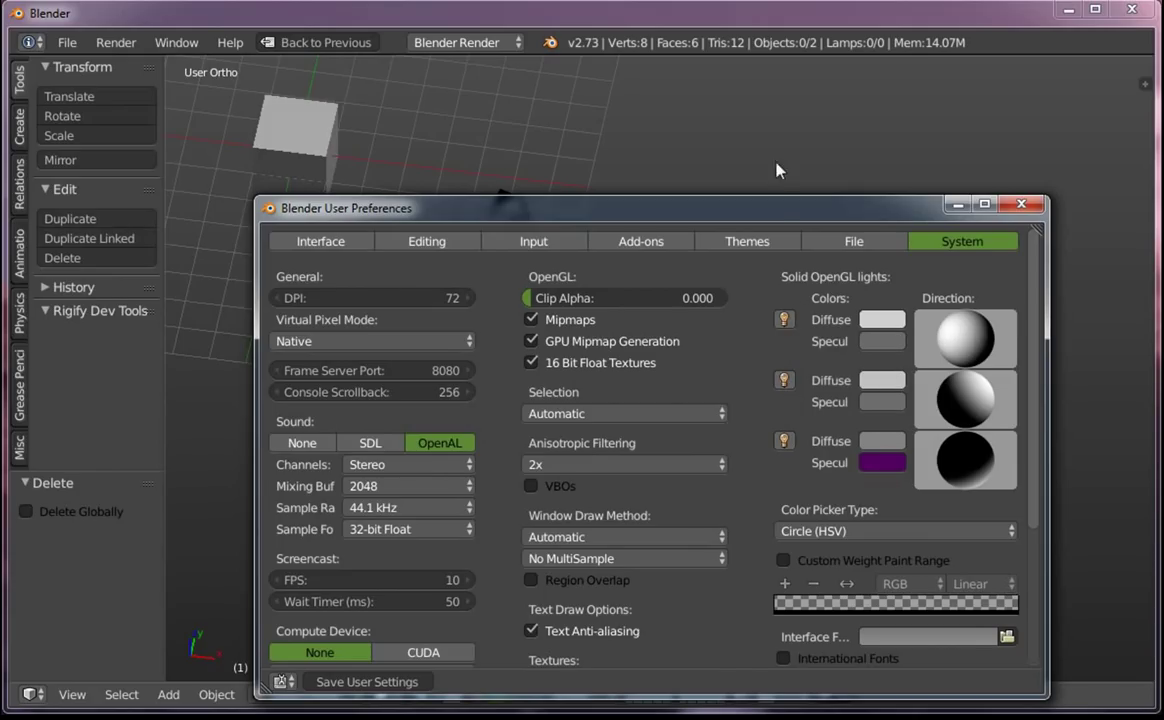
pyautogui.moveTo(786, 226); pyautogui.dragTo(822, 252)
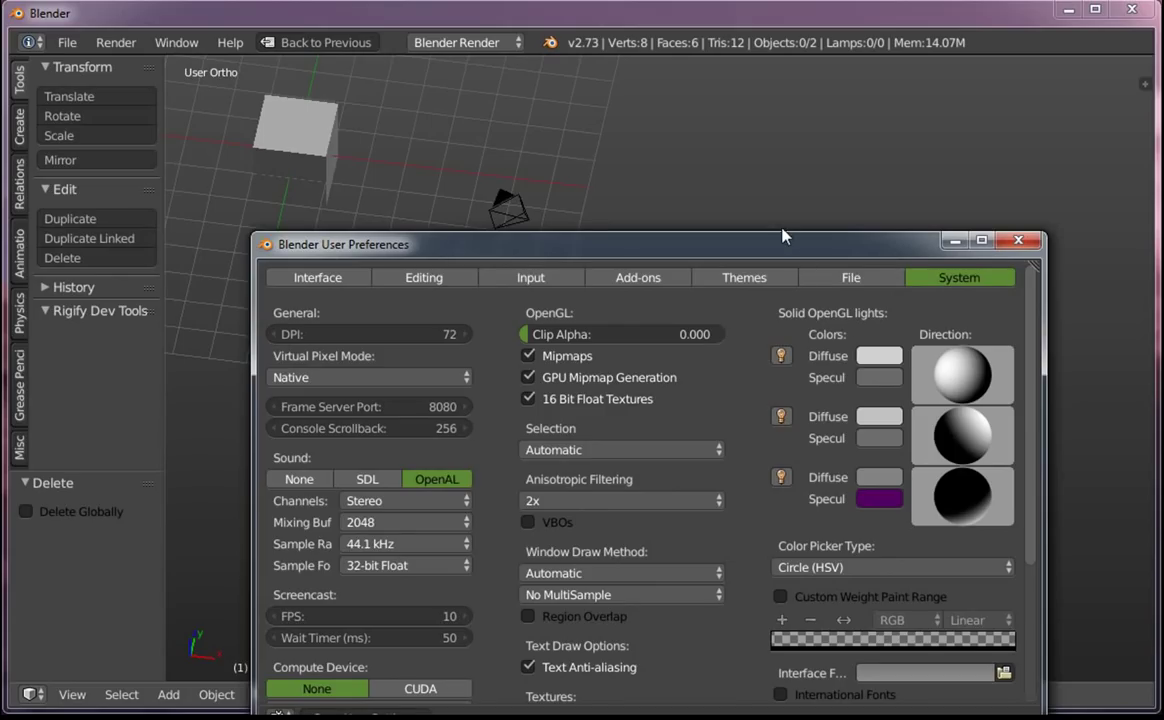
pyautogui.click(1030, 242)
# Orbit around the cube and select it
pyautogui.moveTo(566, 260)
pyautogui.mouseDown(button='middle')
pyautogui.moveTo(585, 447)
pyautogui.moveTo(636, 330)
pyautogui.moveTo(540, 265)
pyautogui.mouseUp(button='middle')
pyautogui.rightClick(630, 375)
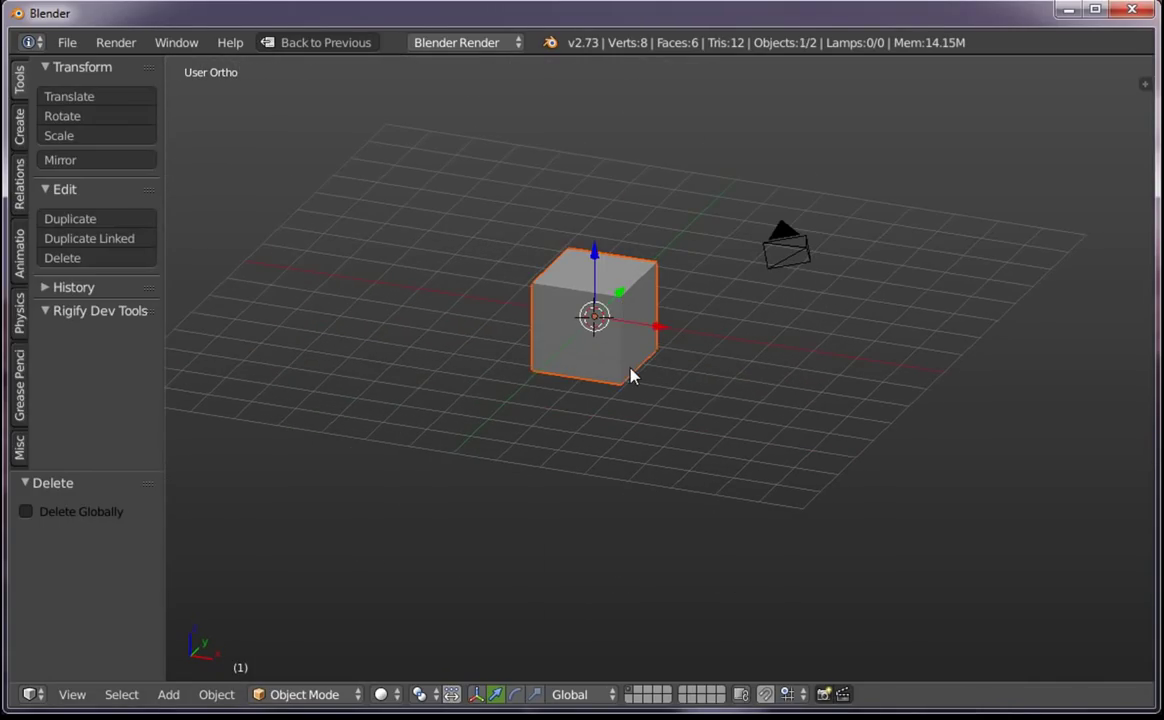
pyautogui.keyDown('shift'); pyautogui.moveTo(657, 376); pyautogui.dragTo(624, 346, button='middle'); pyautogui.keyUp('shift')
pyautogui.press('a')
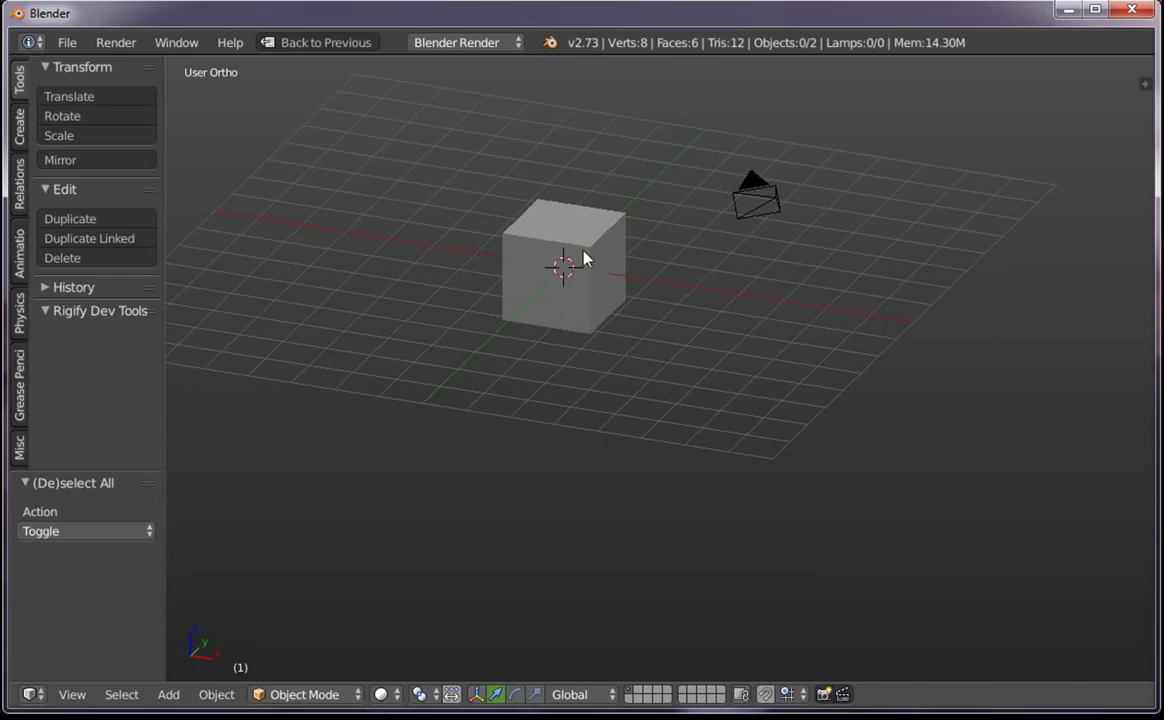
pyautogui.rightClick(514, 240)
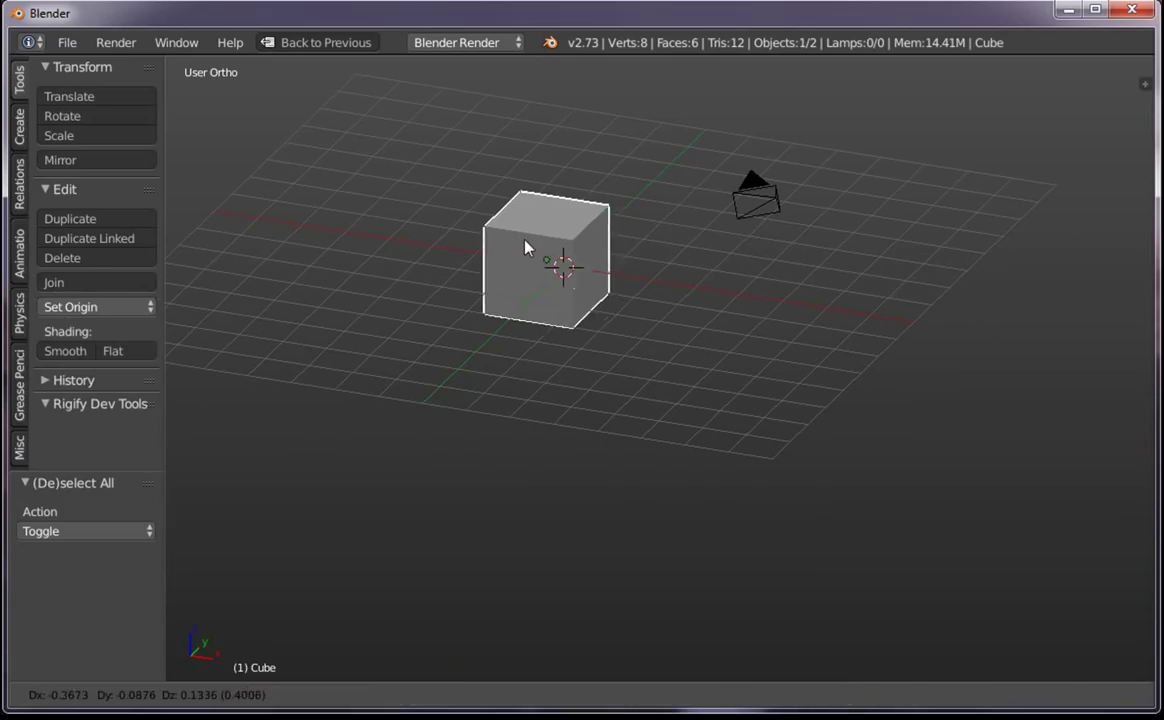
# Open and widen the view properties sidebar and expand its Shading settings
pyautogui.hotkey('ctrl', 'space')
pyautogui.press('n')
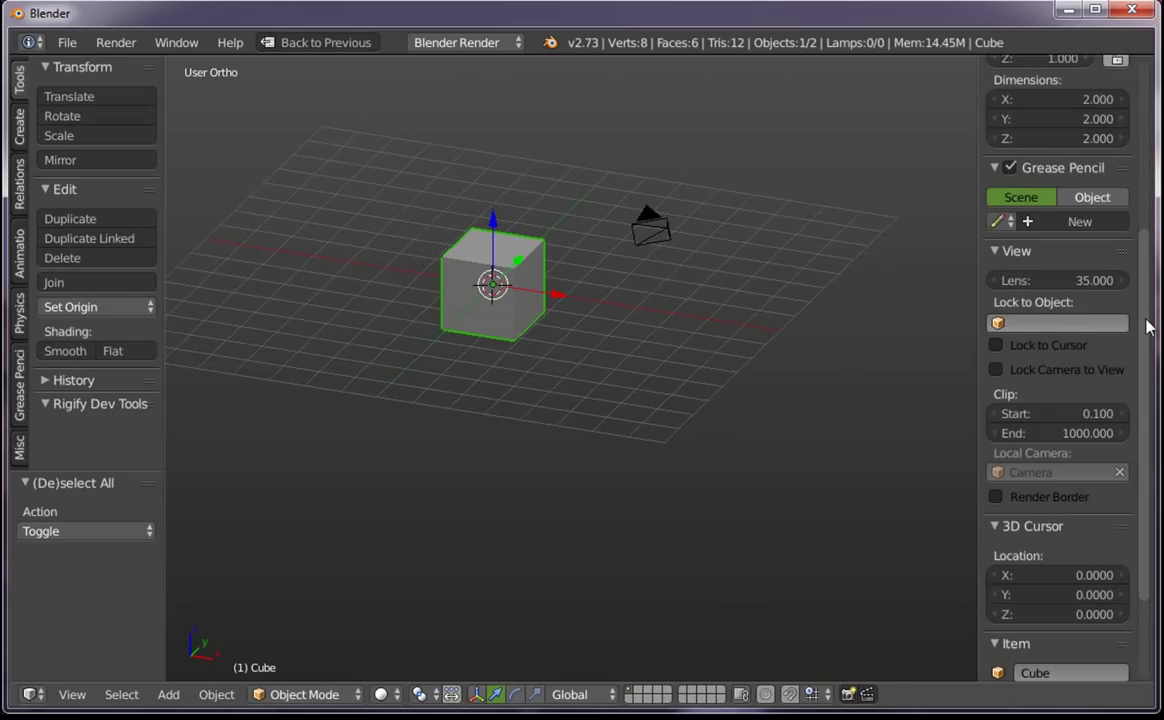
pyautogui.scroll(-3, 1152, 450)
pyautogui.moveTo(980, 430); pyautogui.dragTo(686, 431)
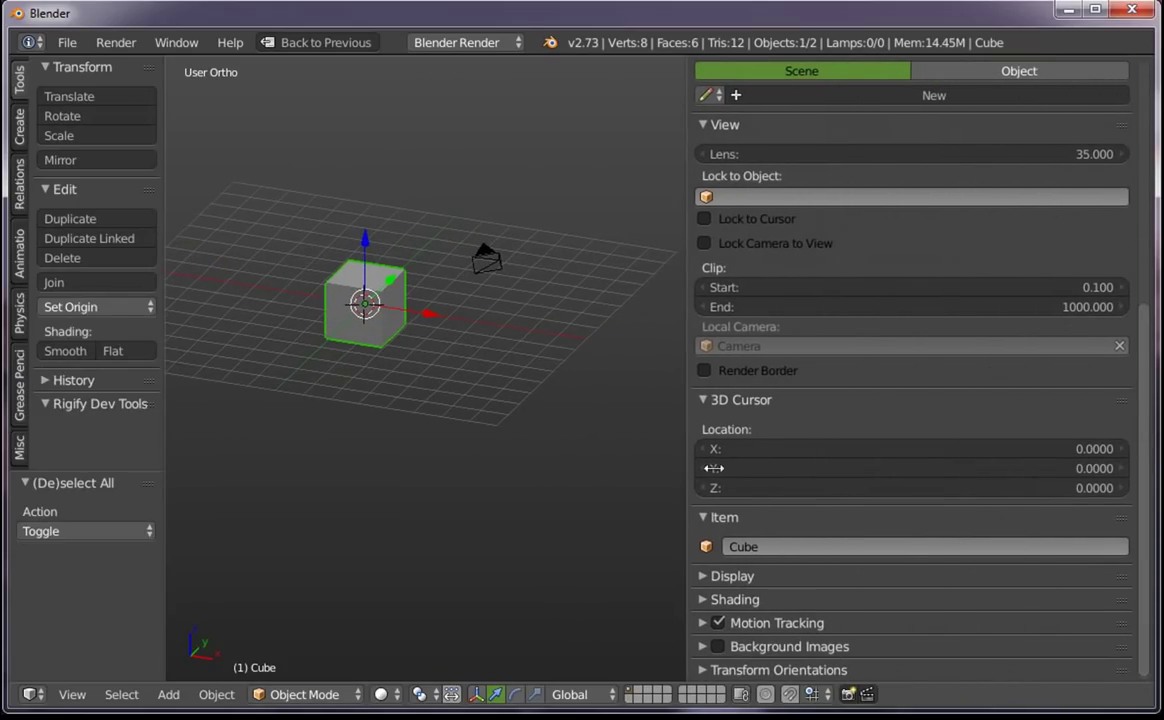
pyautogui.click(769, 599)
pyautogui.click(769, 575)
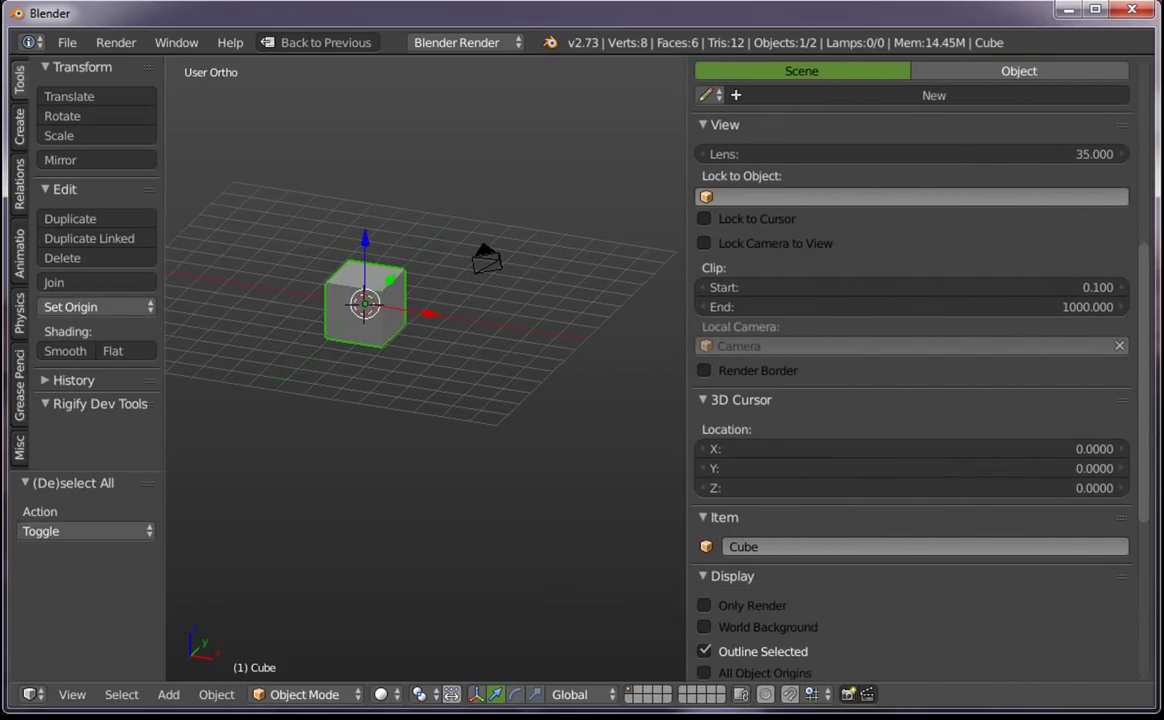
pyautogui.scroll(-5, 1151, 494)
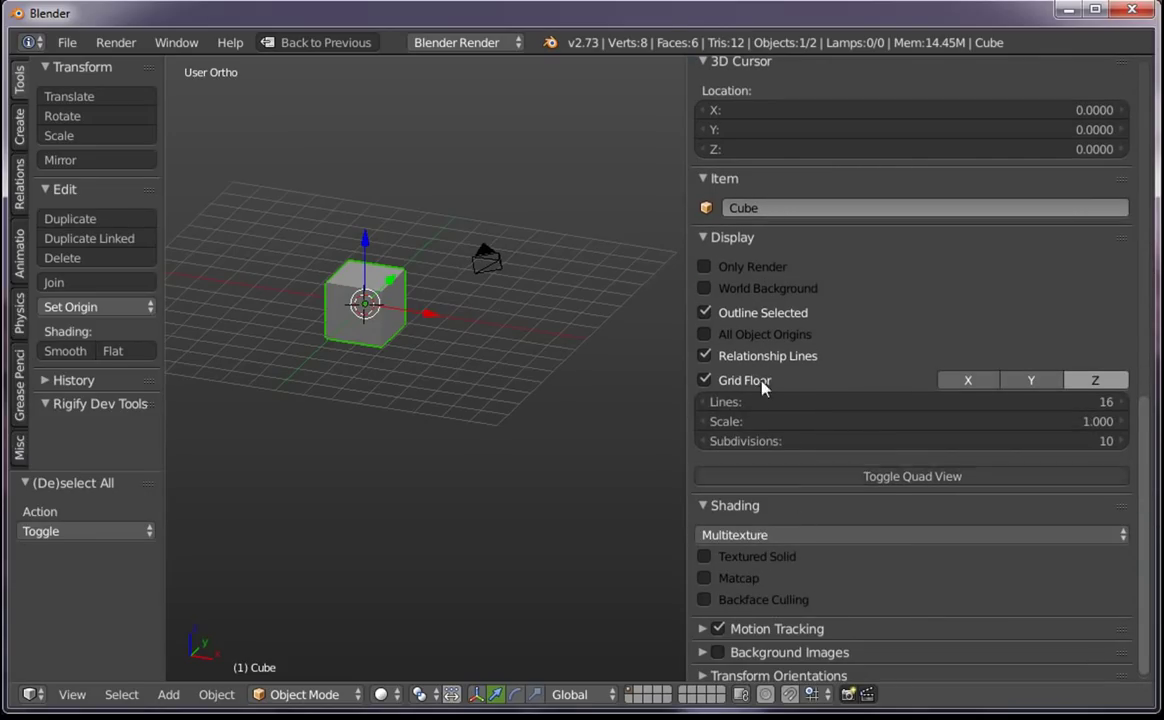
pyautogui.click(732, 237)
# Turn on Matcap, centre the view on the cube and apply a red matcap
pyautogui.click(705, 333)
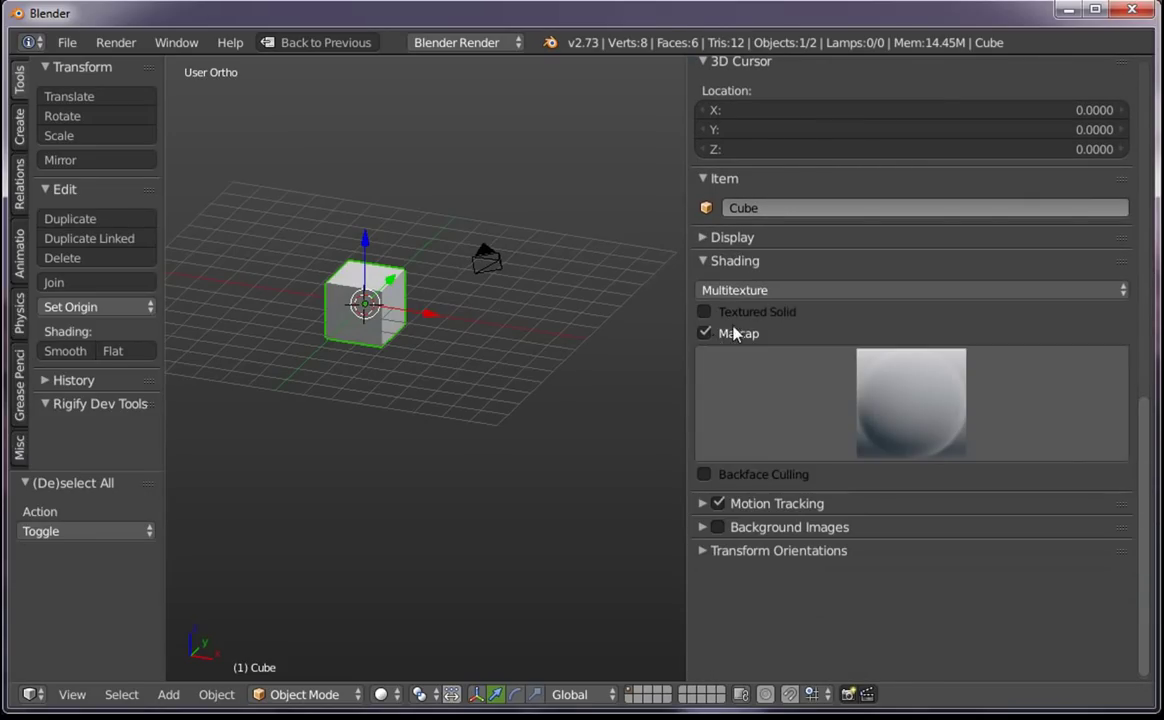
pyautogui.press('KP_Decimal')
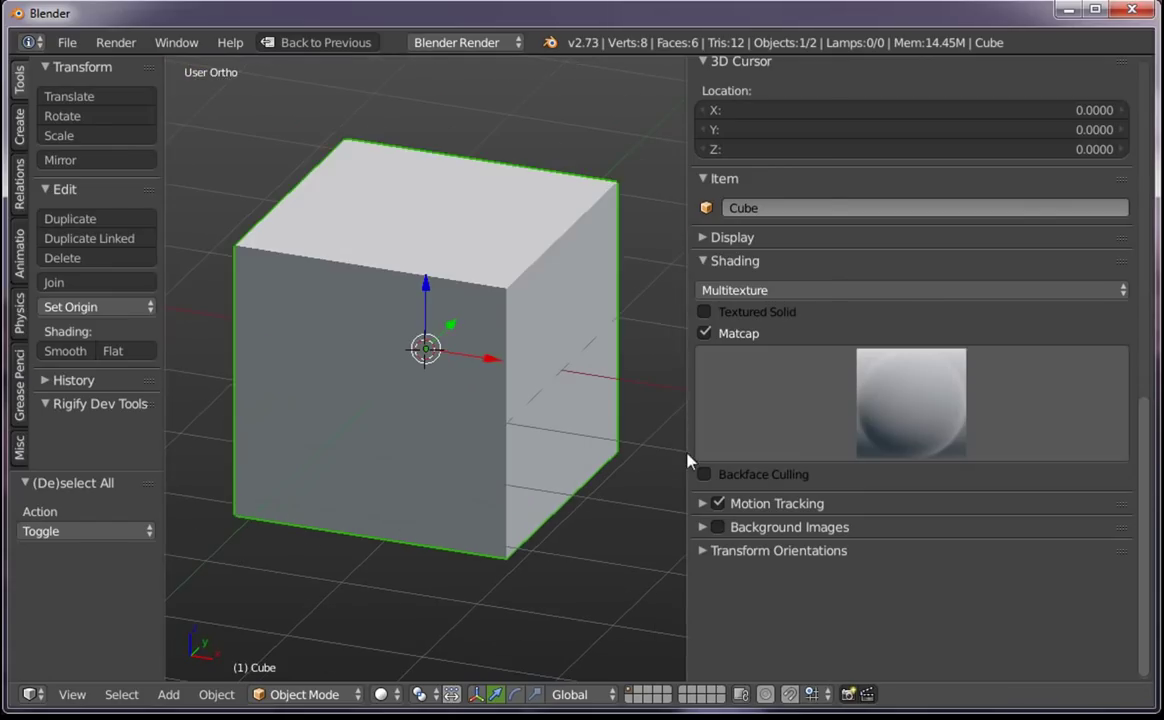
pyautogui.click(873, 445)
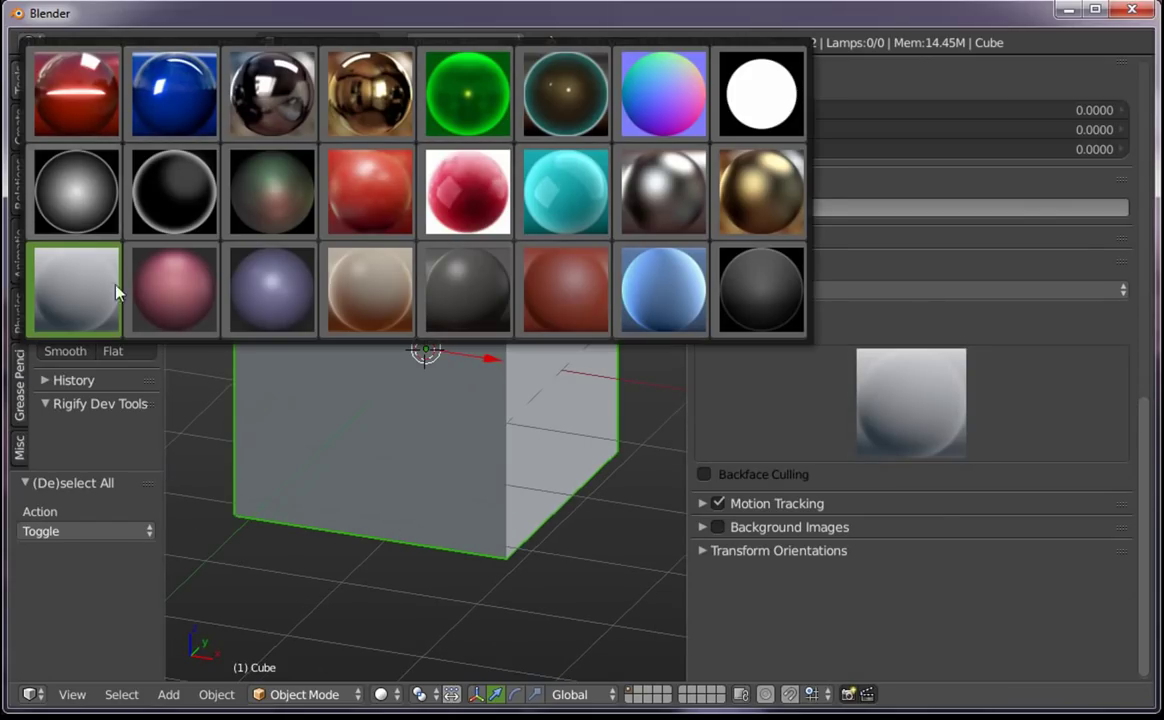
pyautogui.click(565, 288)
# Try the blue, pink, glossy red, lavender and pink matcaps on the cube
pyautogui.scroll(-2, 546, 304)
pyautogui.click(876, 383)
pyautogui.click(663, 290)
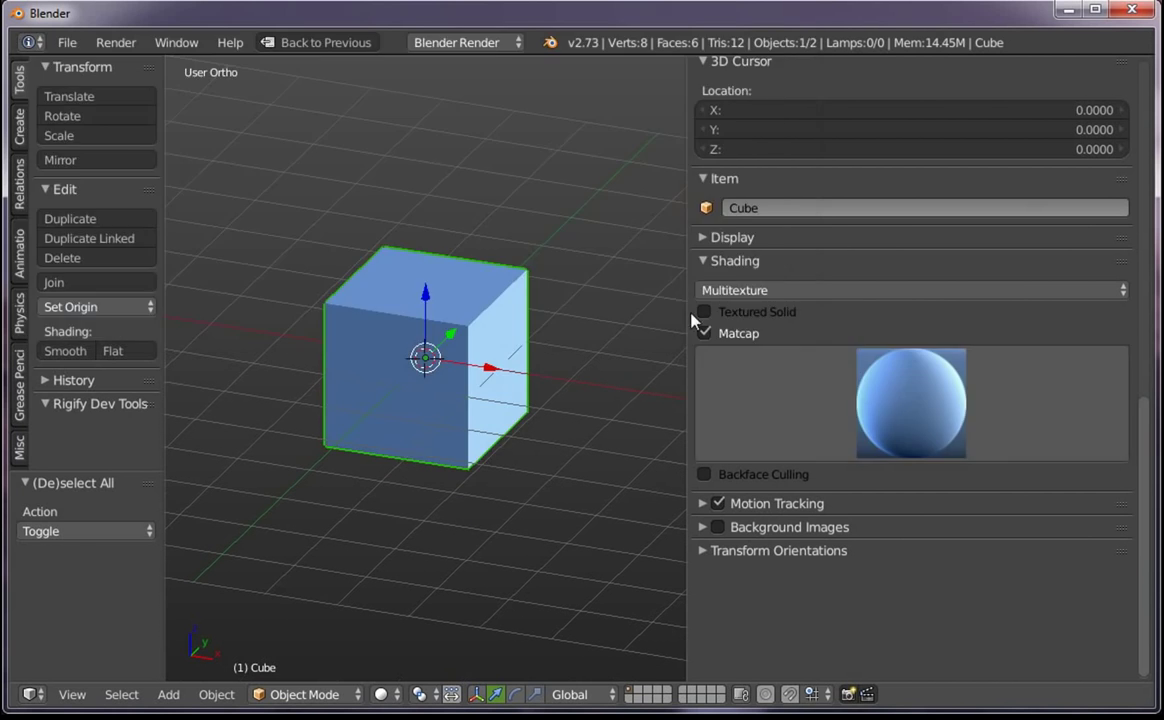
pyautogui.click(890, 405)
pyautogui.click(467, 190)
pyautogui.click(918, 362)
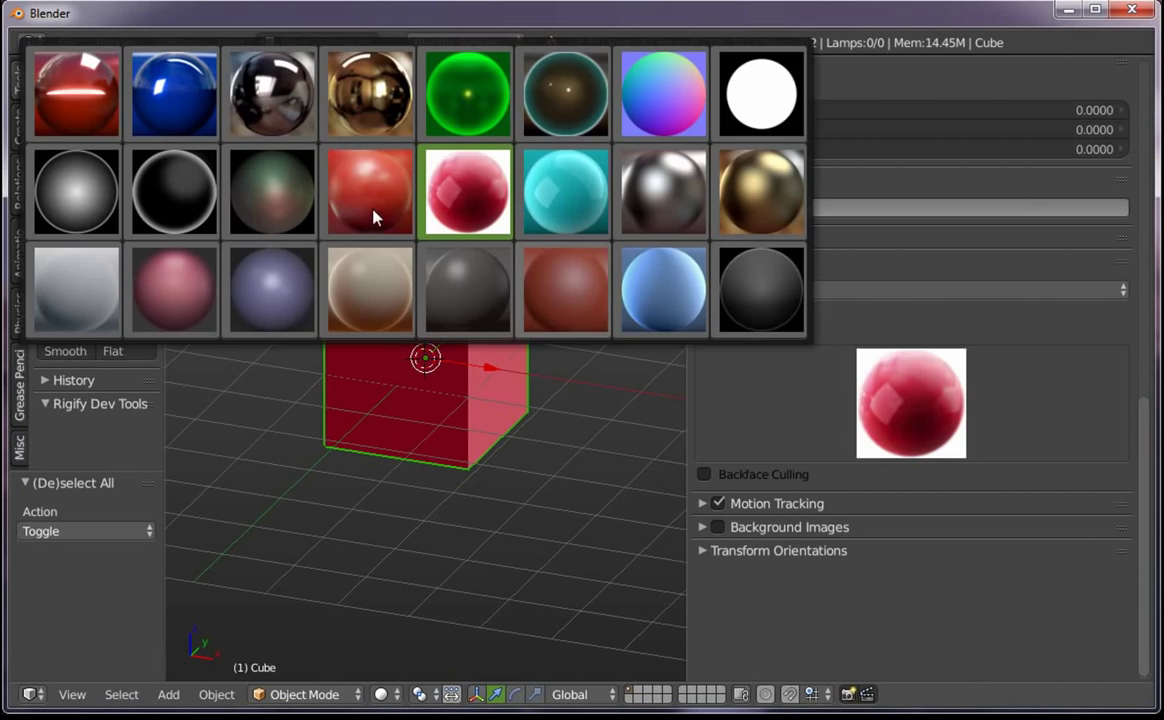
pyautogui.click(377, 218)
pyautogui.click(876, 398)
pyautogui.click(263, 323)
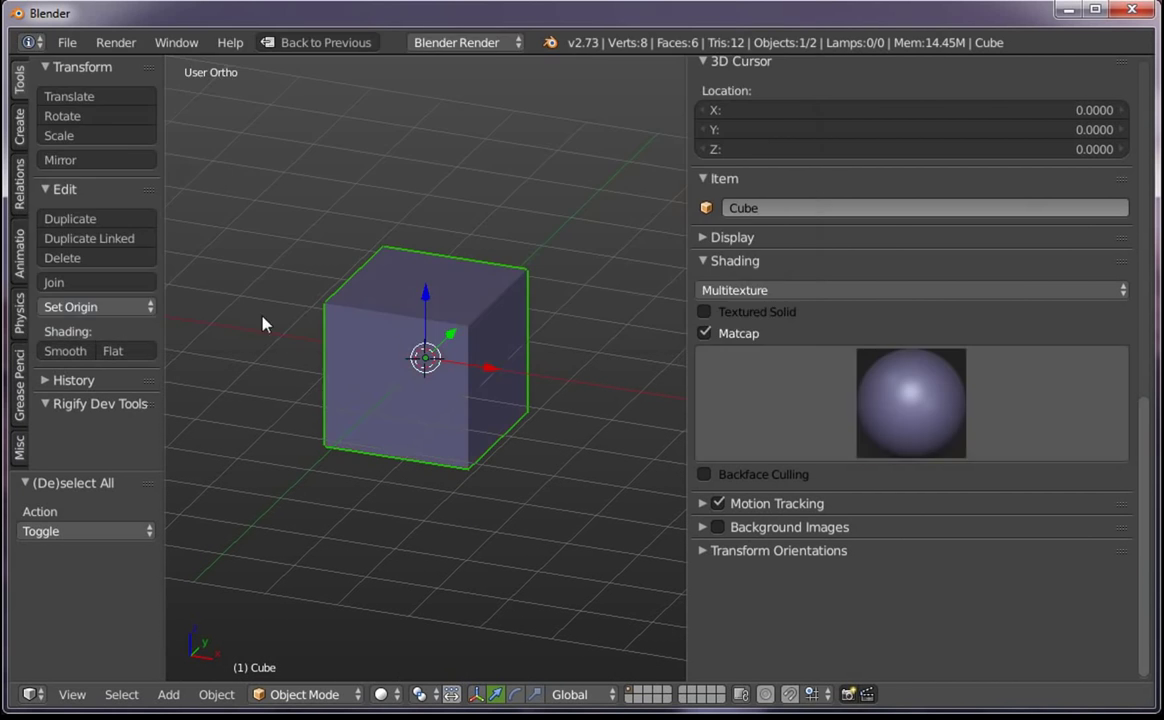
pyautogui.click(904, 395)
pyautogui.click(190, 294)
# Apply the green-red matcap and orbit to inspect the cube from several angles
pyautogui.moveTo(585, 363)
pyautogui.mouseDown(button='middle')
pyautogui.moveTo(403, 346)
pyautogui.moveTo(538, 322)
pyautogui.moveTo(572, 395)
pyautogui.mouseUp(button='middle')
pyautogui.scroll(-2, 572, 395)
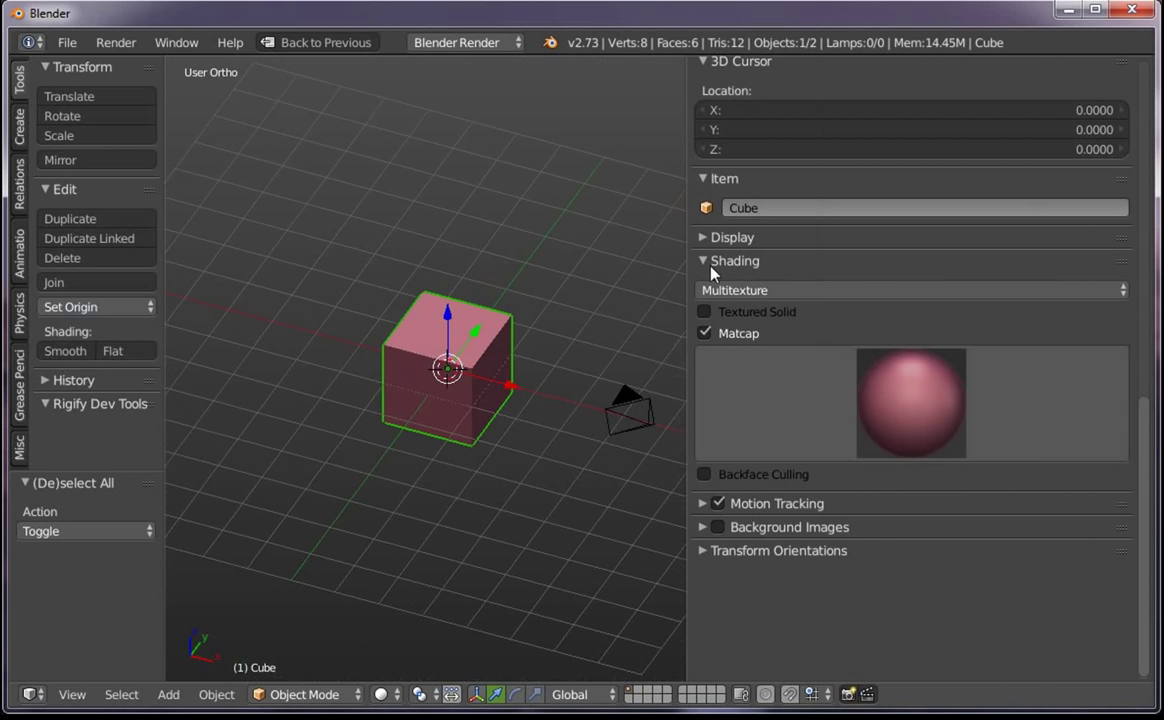
pyautogui.click(805, 400)
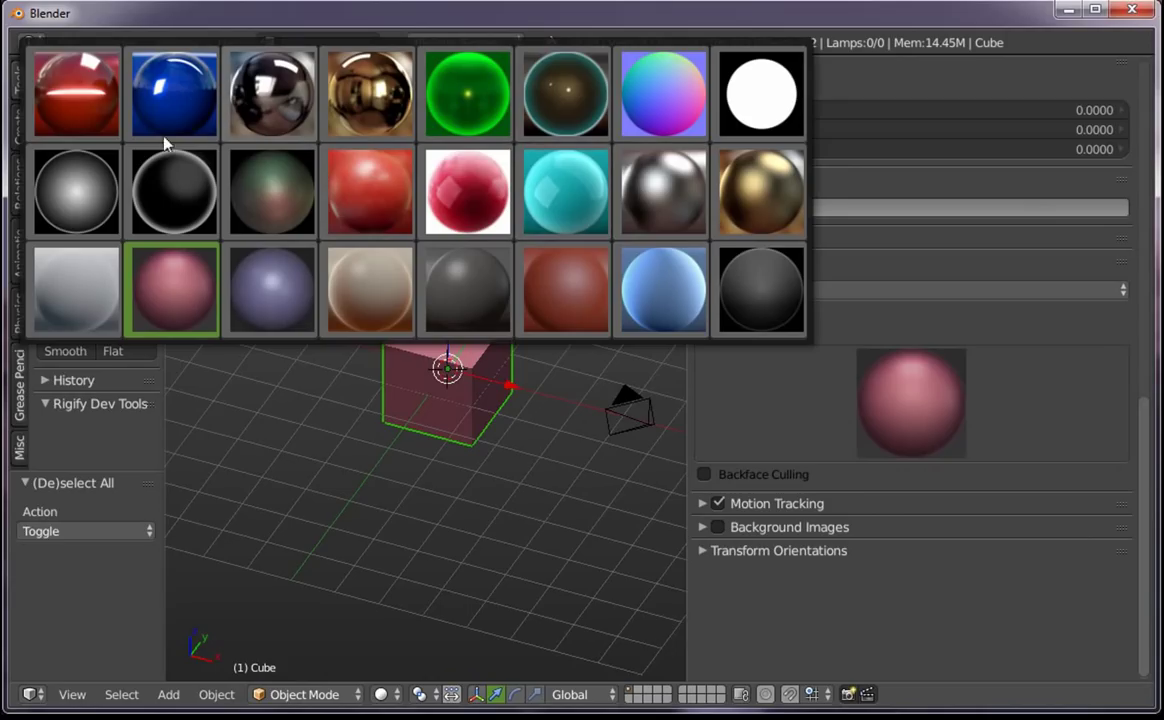
pyautogui.click(252, 234)
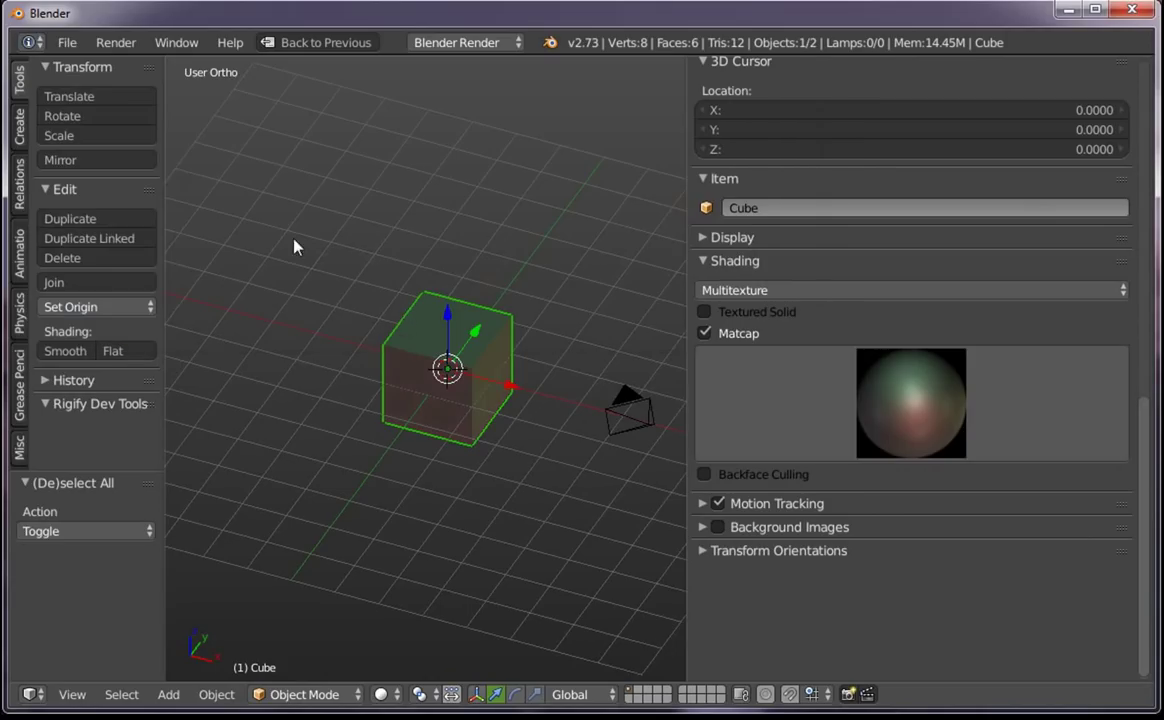
pyautogui.keyDown('shift'); pyautogui.moveTo(538, 397); pyautogui.dragTo(569, 408, button='middle'); pyautogui.keyUp('shift')
pyautogui.scroll(2, 569, 408)
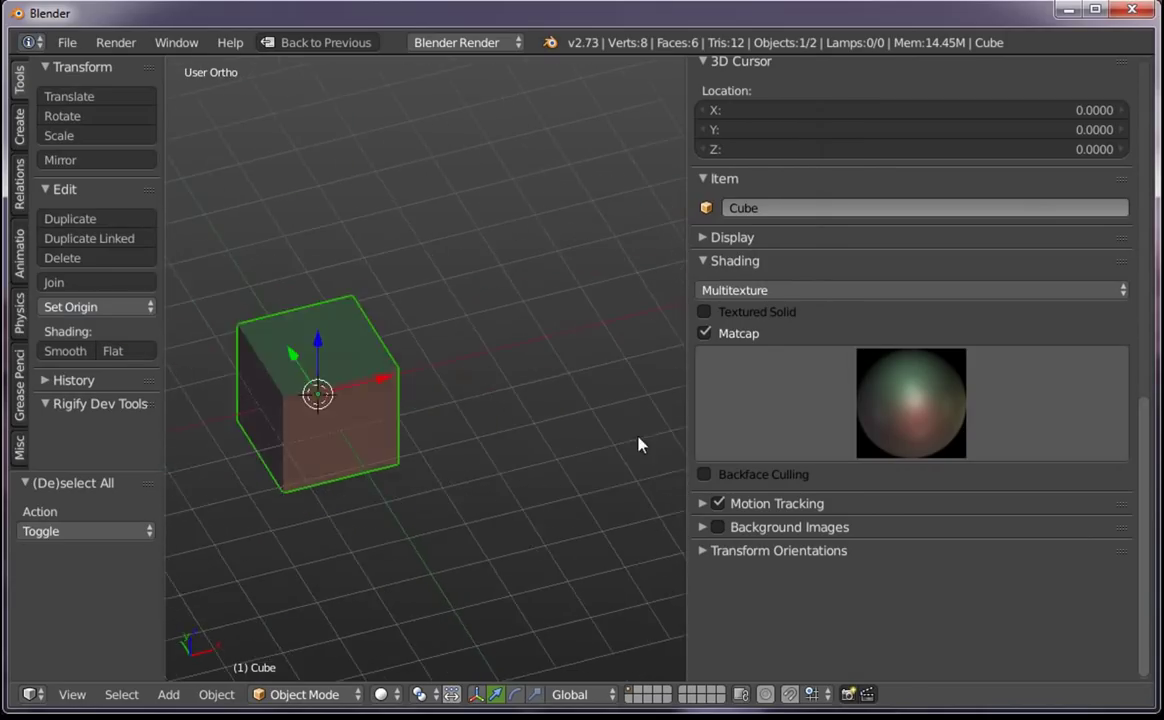
pyautogui.moveTo(517, 443)
pyautogui.mouseDown(button='middle')
pyautogui.moveTo(605, 351)
pyautogui.moveTo(522, 361)
pyautogui.moveTo(348, 340)
pyautogui.mouseUp(button='middle')
pyautogui.scroll(3, 562, 320)
pyautogui.scroll(-2, 556, 385)
pyautogui.moveTo(565, 387)
pyautogui.mouseDown(button='middle')
pyautogui.moveTo(522, 385)
pyautogui.moveTo(600, 340)
pyautogui.mouseUp(button='middle')
# Settle on the red clay matcap, then collapse Shading and expand the Display settings
pyautogui.click(818, 354)
pyautogui.click(760, 290)
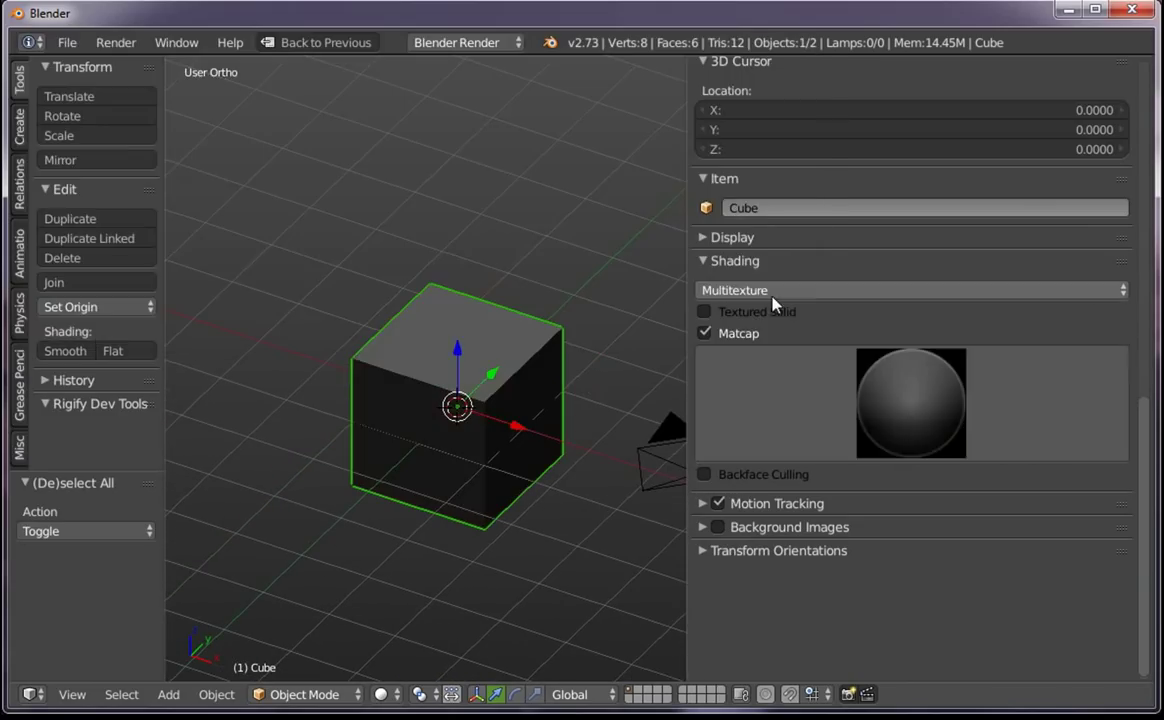
pyautogui.click(905, 400)
pyautogui.click(565, 290)
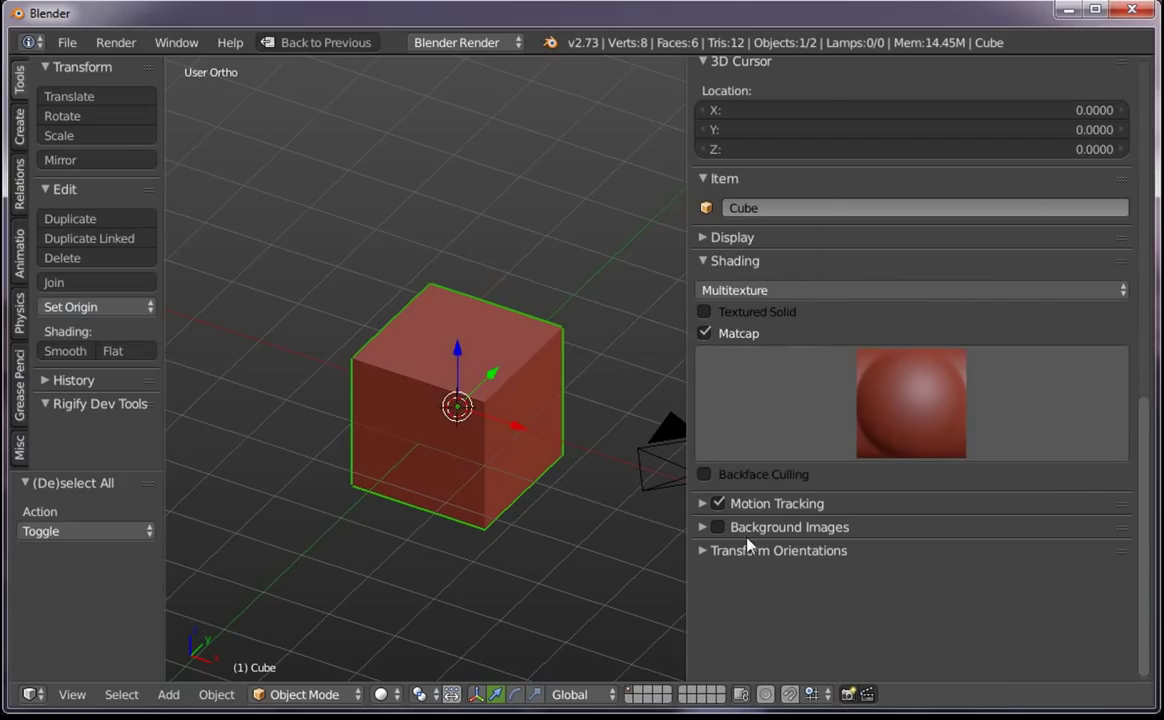
pyautogui.click(907, 410)
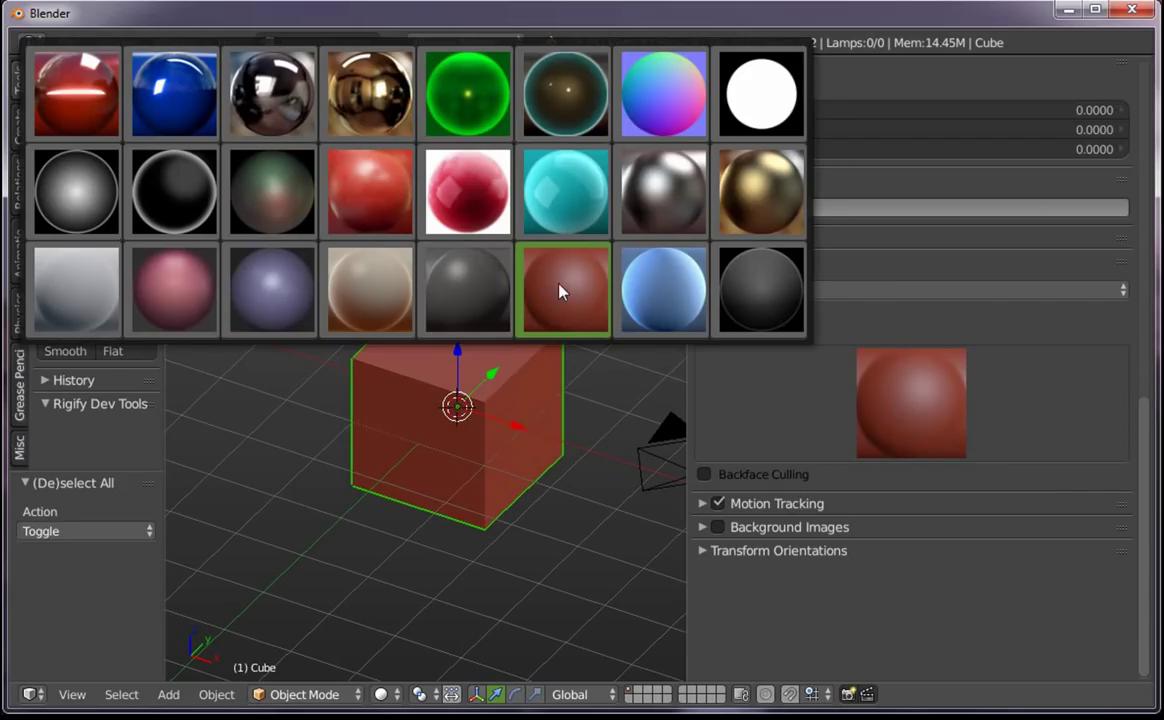
pyautogui.click(561, 291)
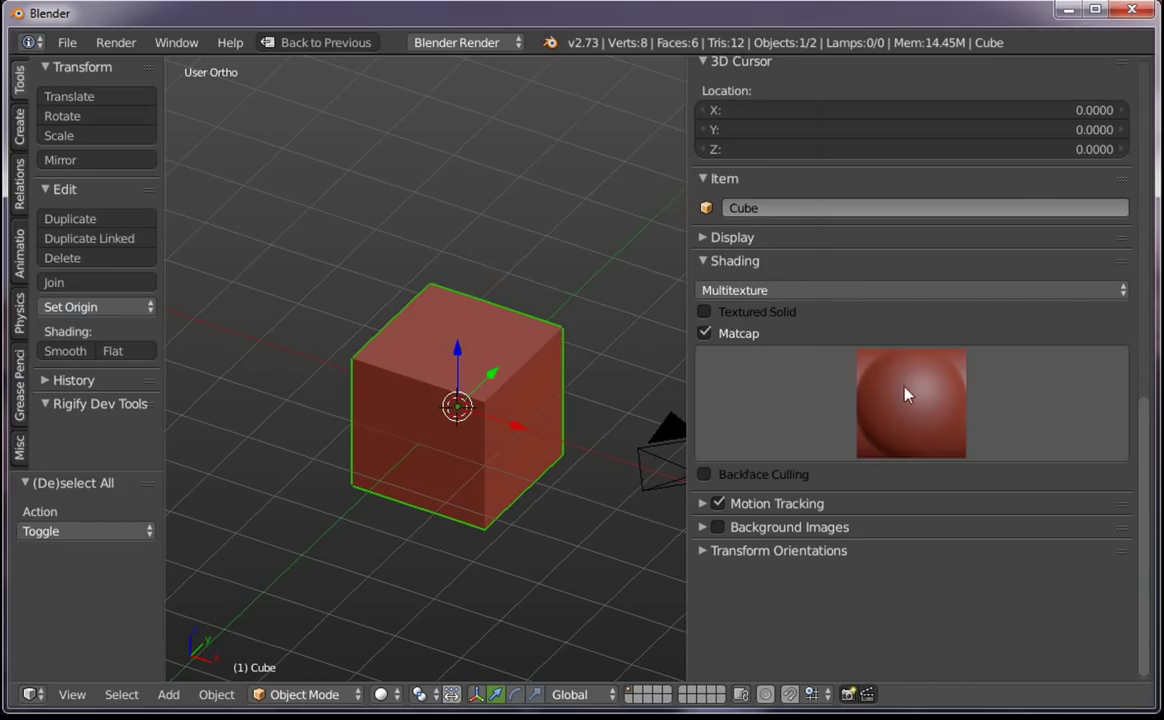
pyautogui.moveTo(1151, 416)
pyautogui.mouseDown()
pyautogui.moveTo(1155, 374)
pyautogui.moveTo(1122, 337)
pyautogui.mouseUp()
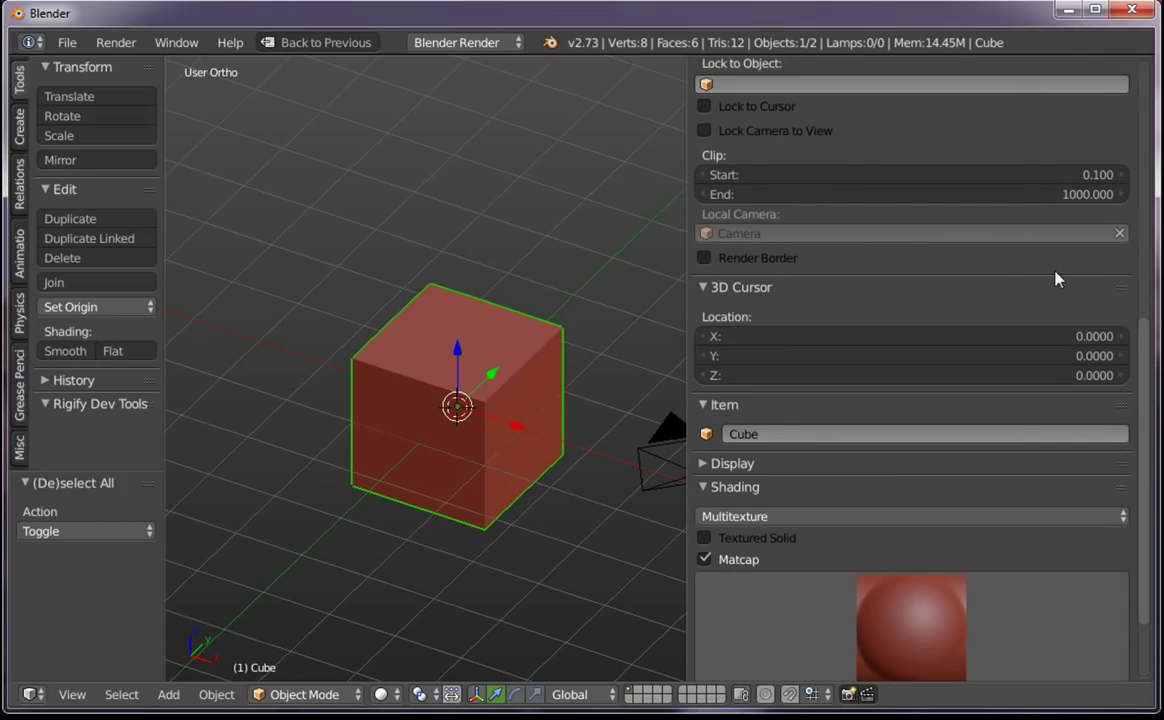
pyautogui.click(885, 494)
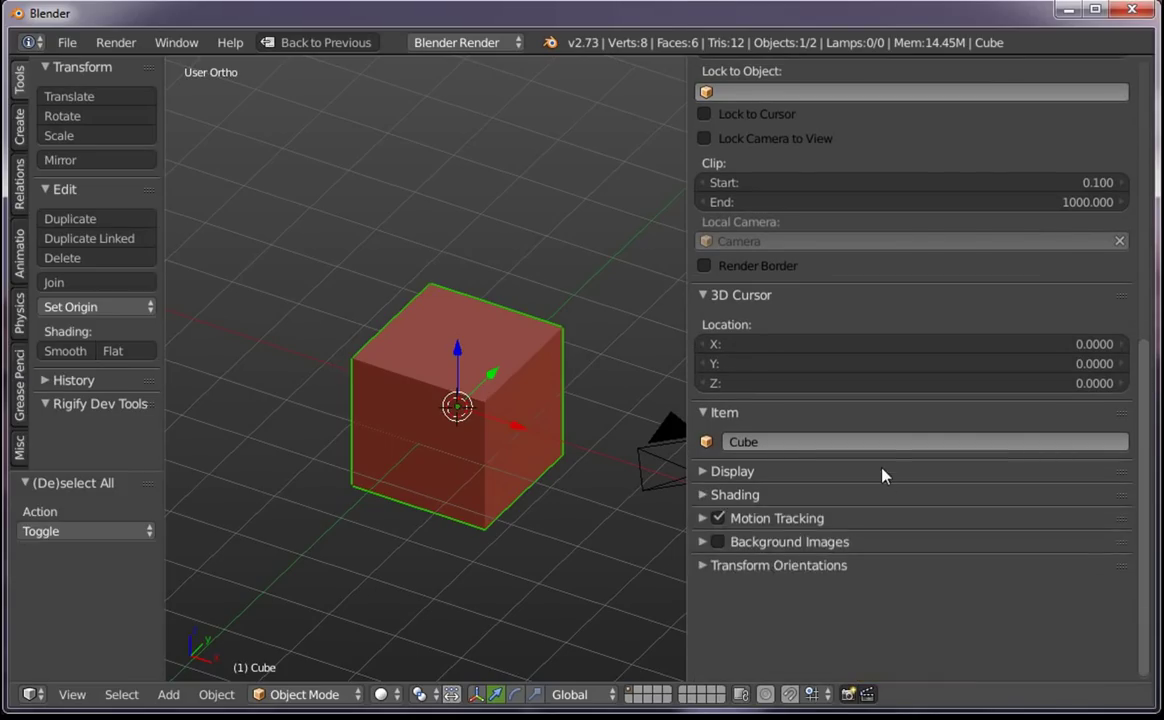
pyautogui.click(885, 476)
# Enable Only Render to hide the grid and overlays, deselect the cube and face it
pyautogui.click(741, 501)
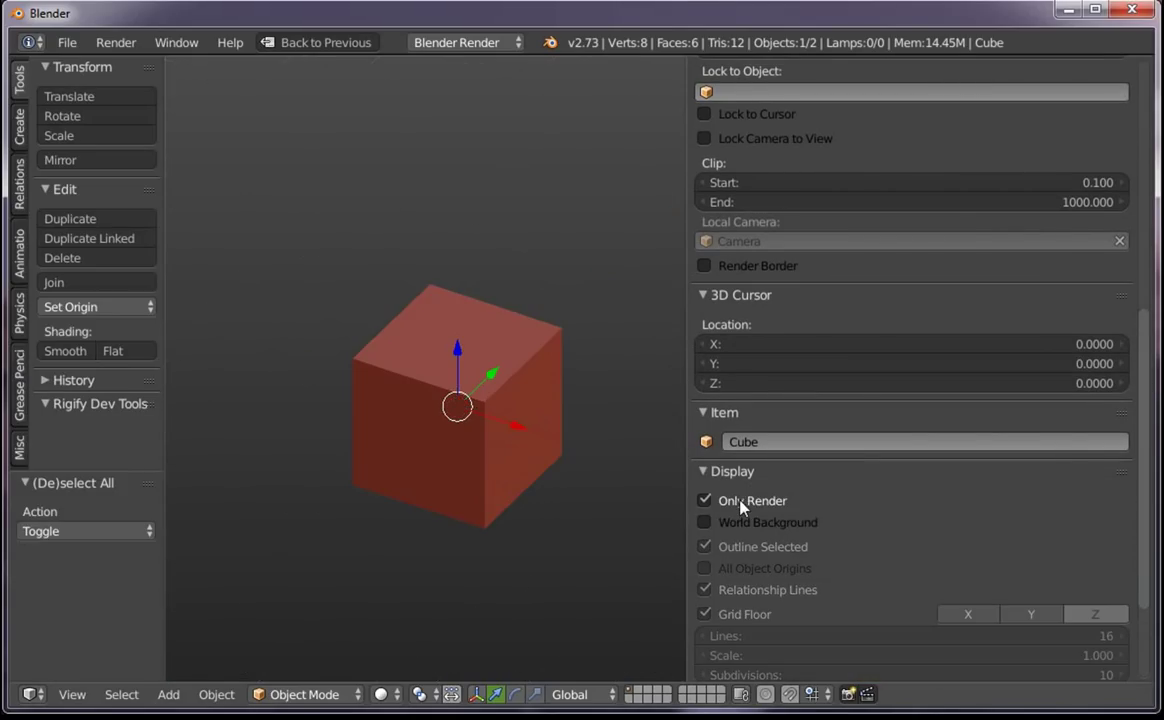
pyautogui.keyDown('shift'); pyautogui.moveTo(475, 415); pyautogui.dragTo(395, 340, button='middle'); pyautogui.keyUp('shift')
pyautogui.press('a')
pyautogui.scroll(-2, 447, 356)
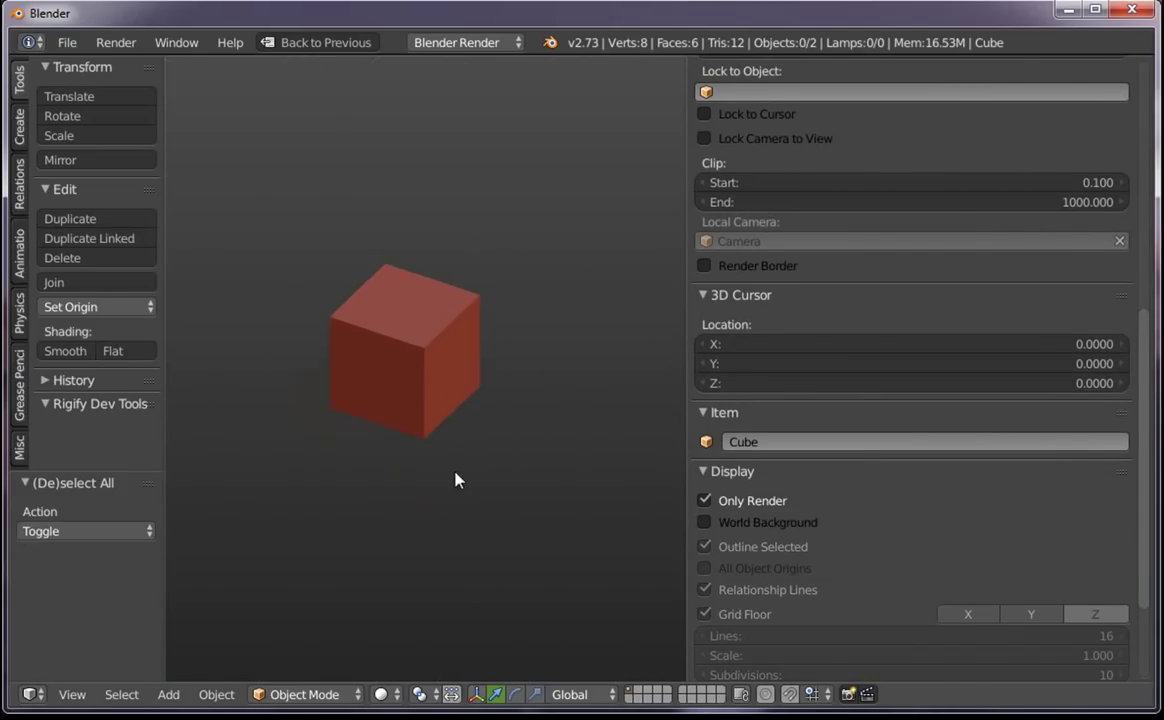
pyautogui.moveTo(457, 478)
pyautogui.mouseDown(button='middle')
pyautogui.moveTo(527, 392)
pyautogui.moveTo(377, 520)
pyautogui.moveTo(533, 379)
pyautogui.mouseUp(button='middle')
# Maximize the 3D view with the sidebar and tool shelf hidden, and orbit to the front
pyautogui.hotkey('ctrl', 'Up')
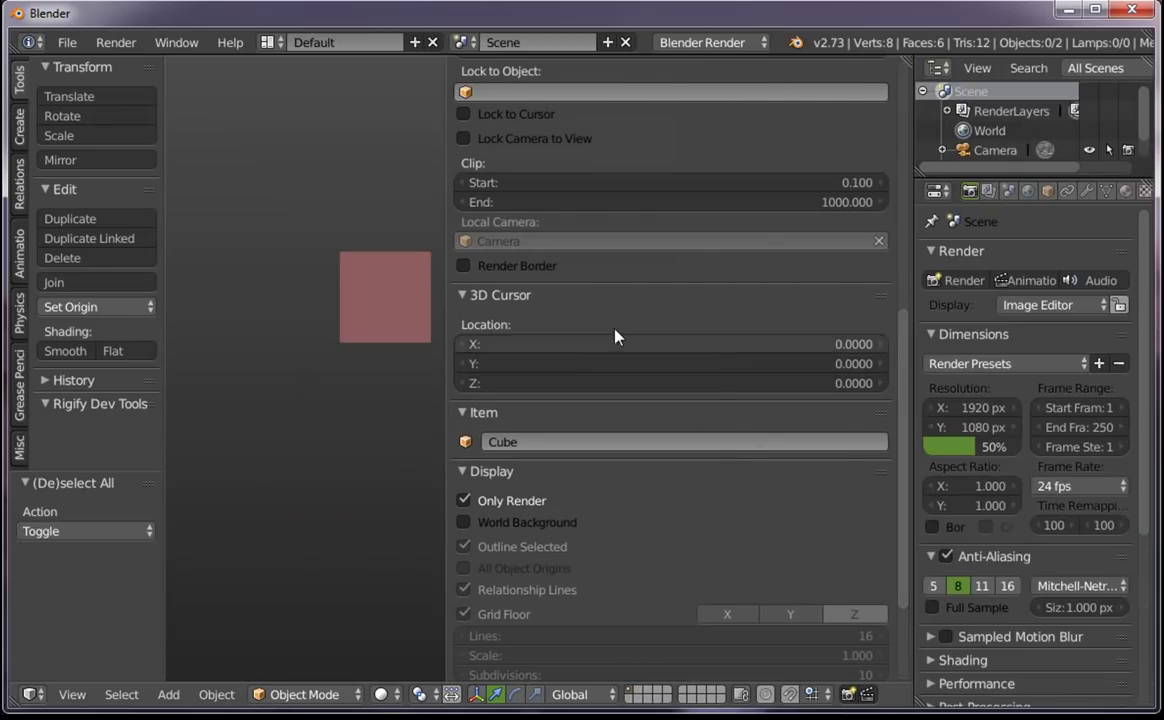
pyautogui.hotkey('ctrl', 'Up')
pyautogui.press('n')
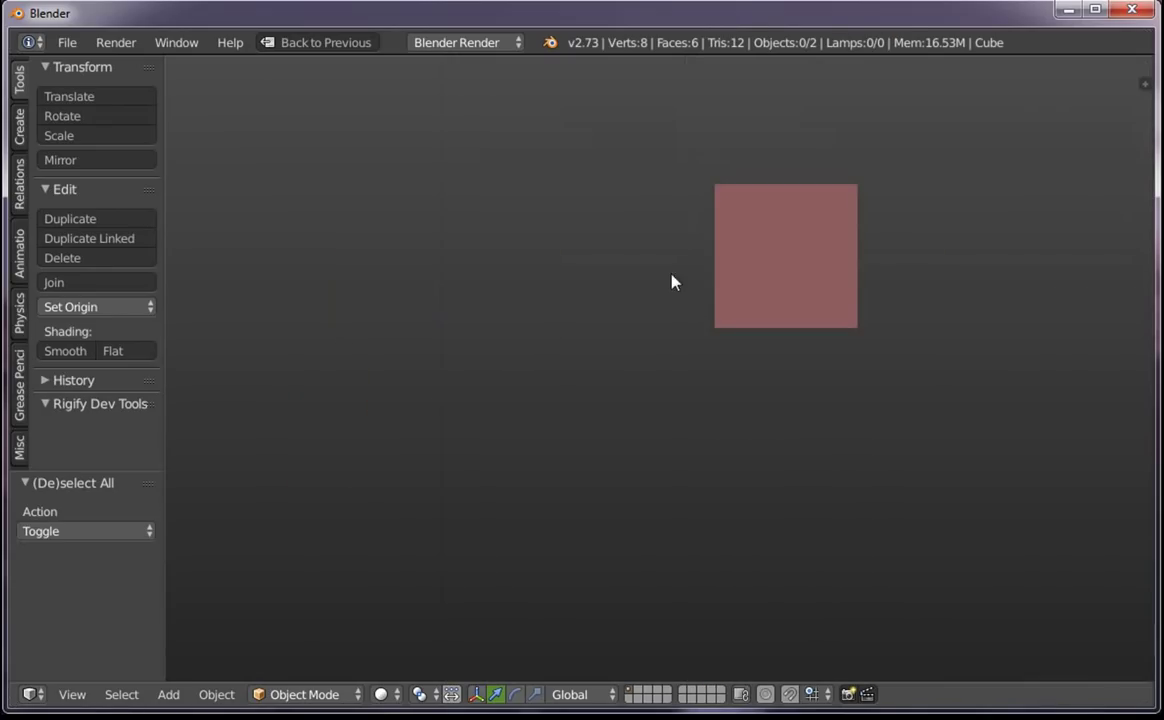
pyautogui.press('t')
pyautogui.moveTo(691, 304)
pyautogui.keyDown('shift'); pyautogui.mouseDown(button='middle')
pyautogui.moveTo(572, 398)
pyautogui.moveTo(535, 348)
pyautogui.moveTo(629, 403)
pyautogui.moveTo(688, 403)
pyautogui.moveTo(681, 327)
pyautogui.moveTo(647, 262)
pyautogui.moveTo(705, 388)
pyautogui.moveTo(622, 382)
pyautogui.mouseUp(button='middle'); pyautogui.keyUp('shift')
pyautogui.scroll(3, 683, 314)
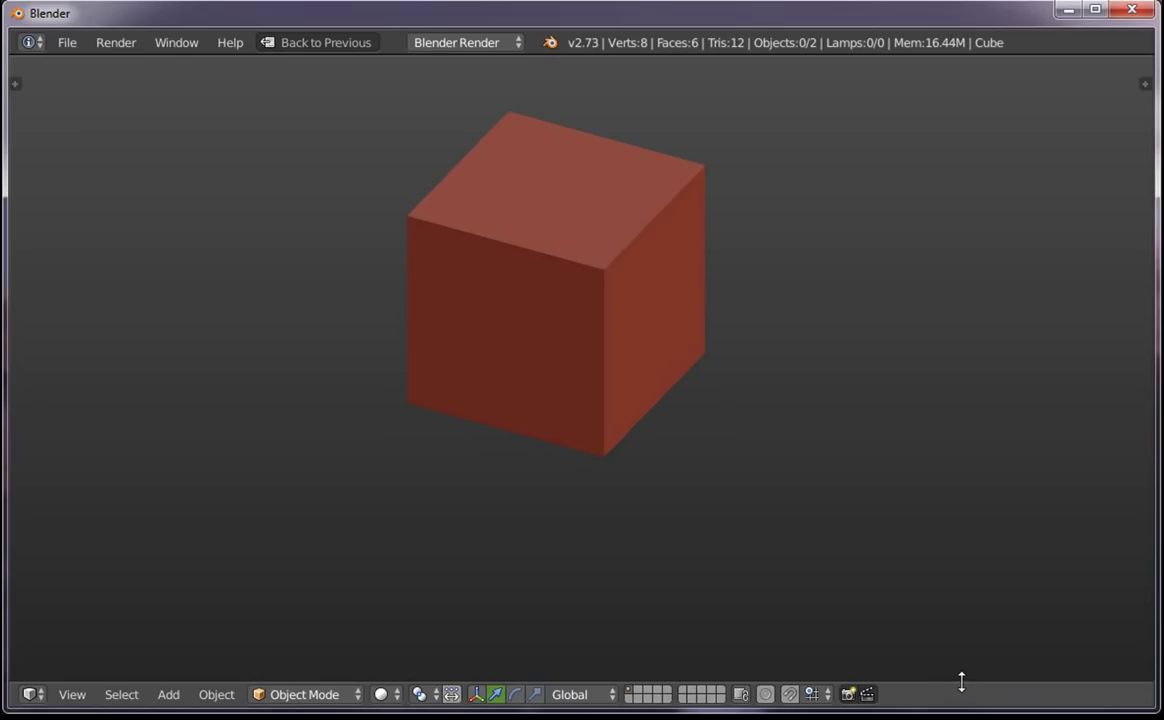
pyautogui.moveTo(961, 680); pyautogui.dragTo(961, 705)
pyautogui.scroll(-2, 742, 353)
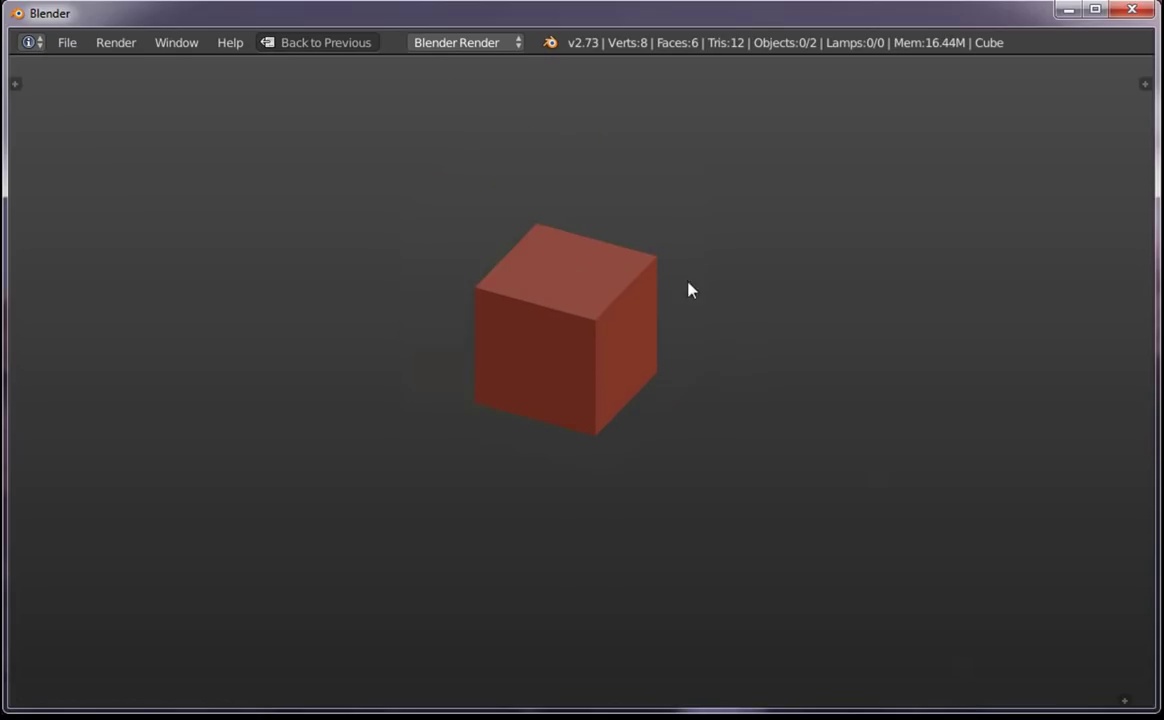
pyautogui.moveTo(688, 288)
pyautogui.mouseDown(button='middle')
pyautogui.moveTo(828, 213)
pyautogui.moveTo(770, 451)
pyautogui.moveTo(772, 247)
pyautogui.moveTo(686, 395)
pyautogui.moveTo(573, 420)
pyautogui.moveTo(608, 478)
pyautogui.moveTo(735, 491)
pyautogui.mouseUp(button='middle')
# Restore the tool shelf, sidebar and default layout, showing the cube's top and right side
pyautogui.press('t')
pyautogui.press('n')
pyautogui.press('n')
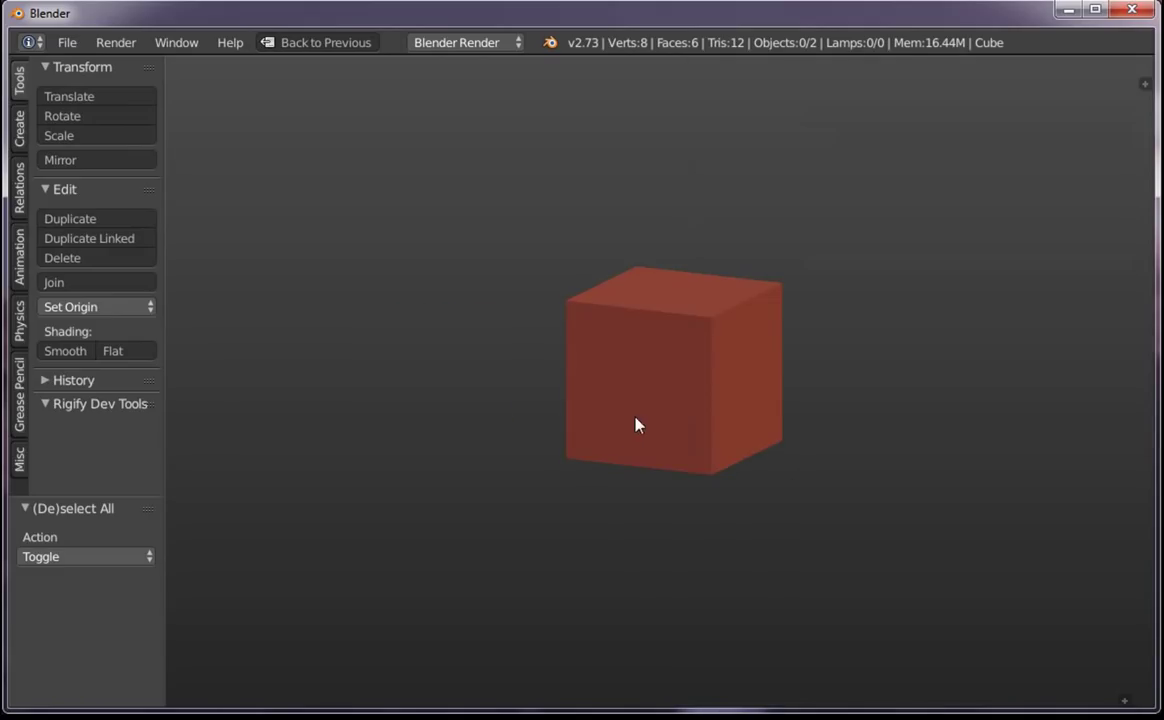
pyautogui.hotkey('ctrl', 'Up')
pyautogui.moveTo(660, 487); pyautogui.dragTo(717, 473, button='middle')
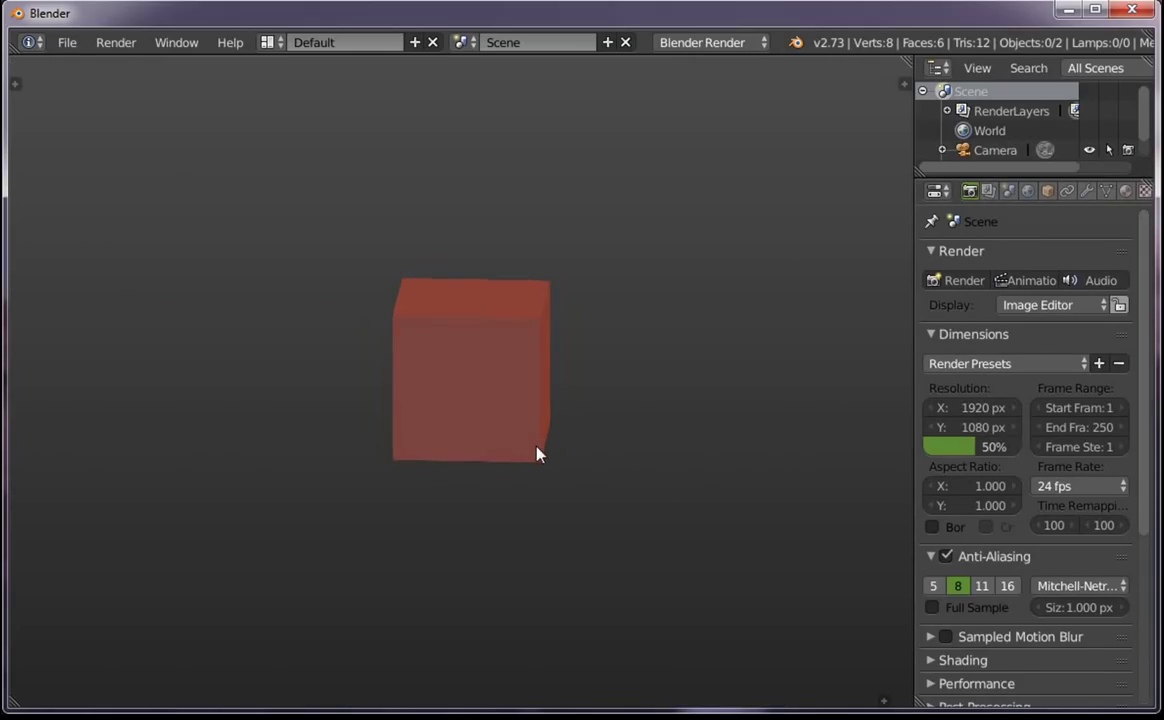
pyautogui.moveTo(740, 307); pyautogui.dragTo(549, 356, button='middle')
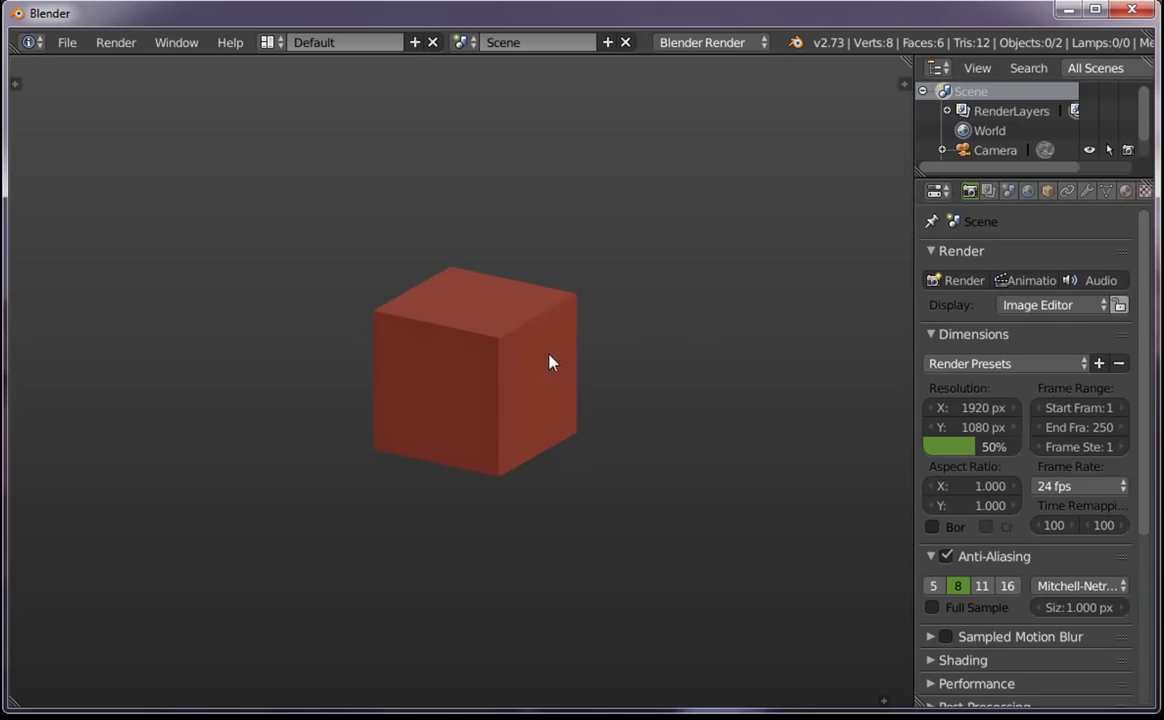
# Turn off Only Render to show the grid and camera, and box-select the cube
pyautogui.press('n')
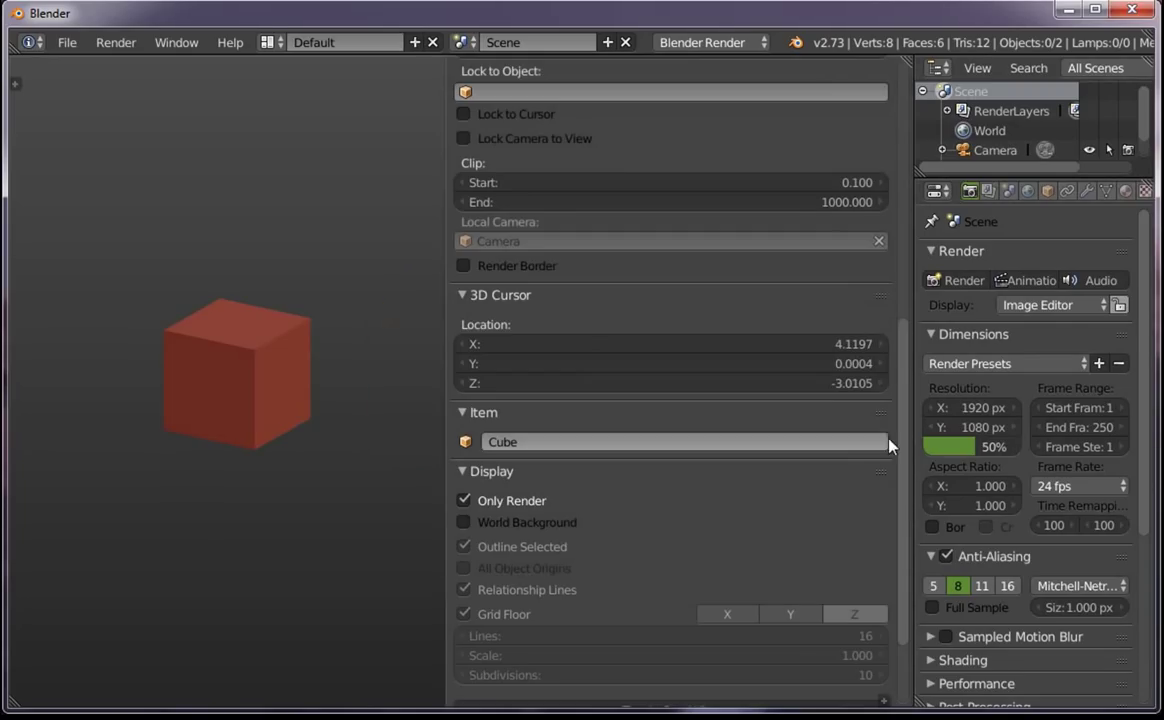
pyautogui.click(503, 505)
pyautogui.press('n')
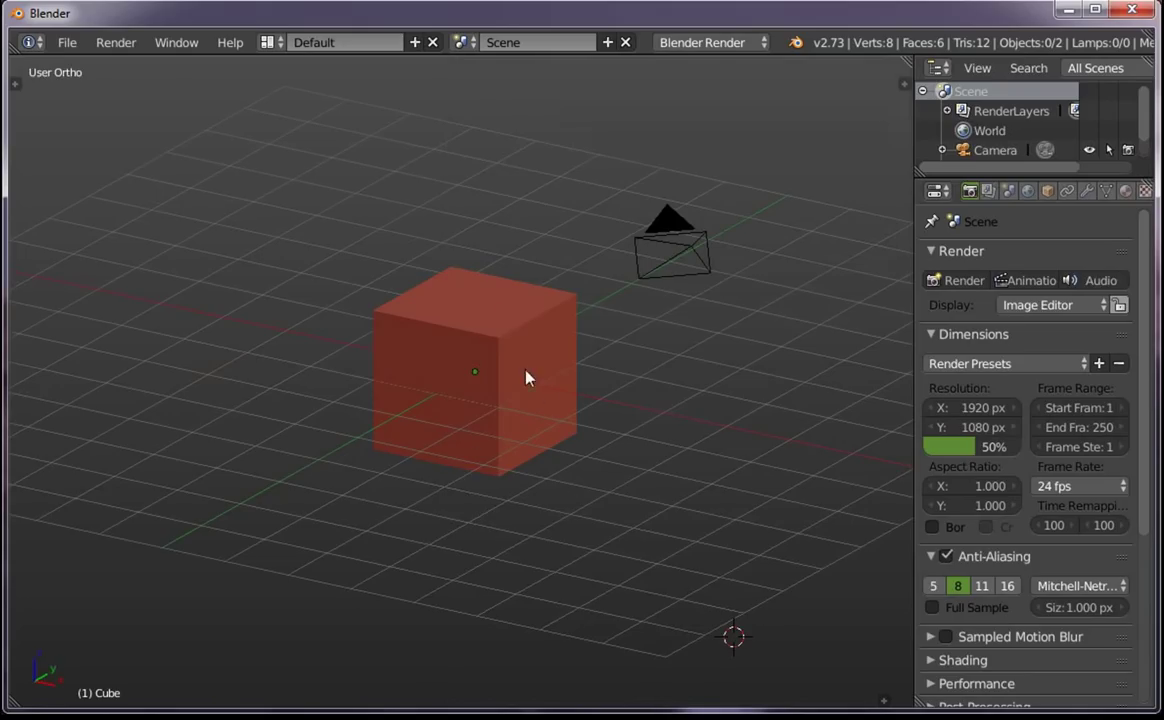
pyautogui.press('b')
pyautogui.moveTo(475, 330); pyautogui.dragTo(553, 416)
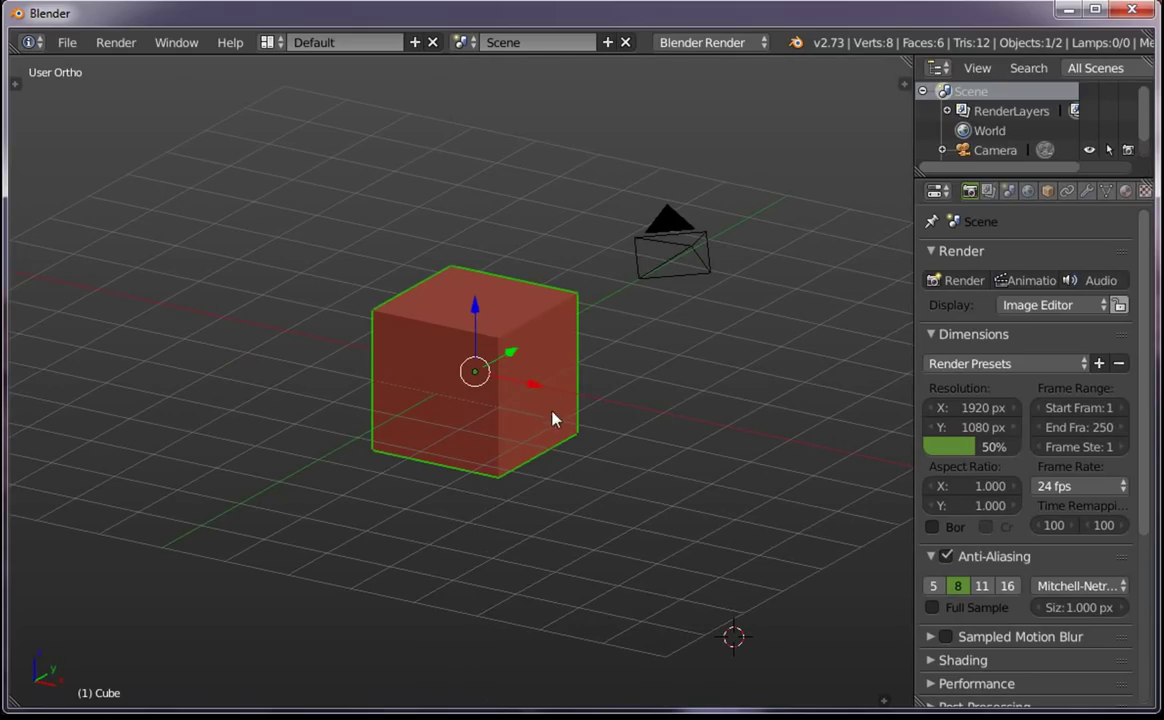
# Set the cube material's texture type to Image or Movie and browse for an image
pyautogui.click(1125, 192)
pyautogui.moveTo(913, 290); pyautogui.dragTo(808, 304)
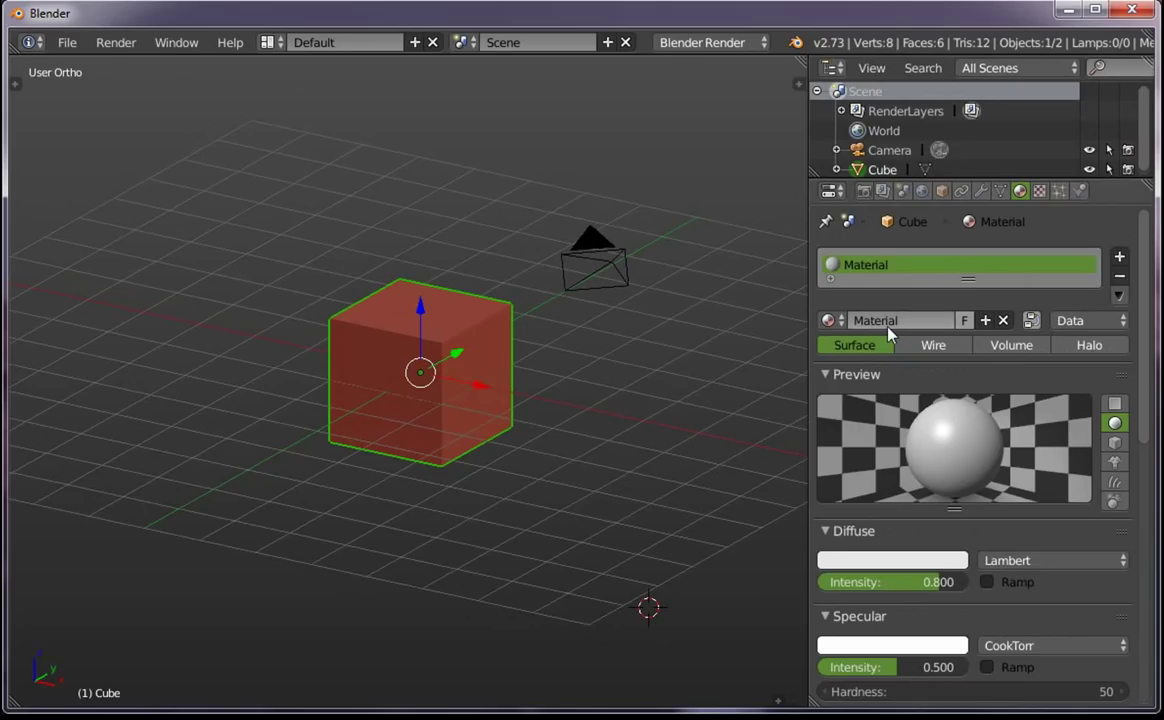
pyautogui.click(1039, 191)
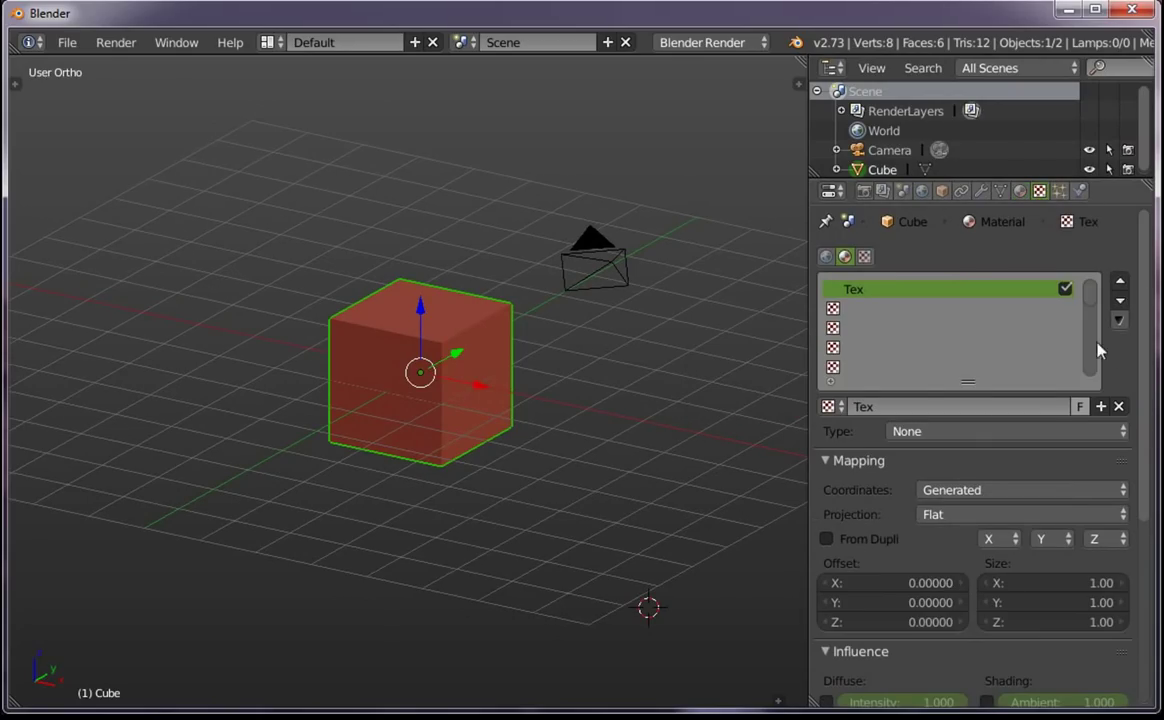
pyautogui.scroll(-3, 1100, 380)
pyautogui.click(988, 360)
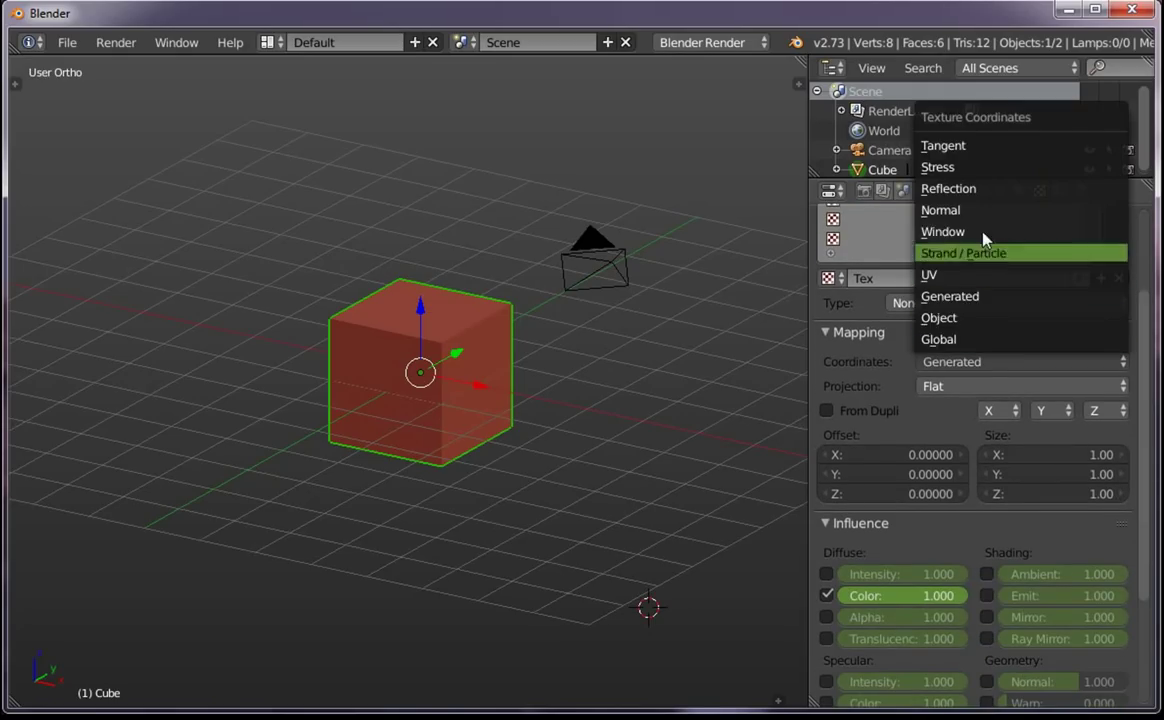
pyautogui.click(940, 308)
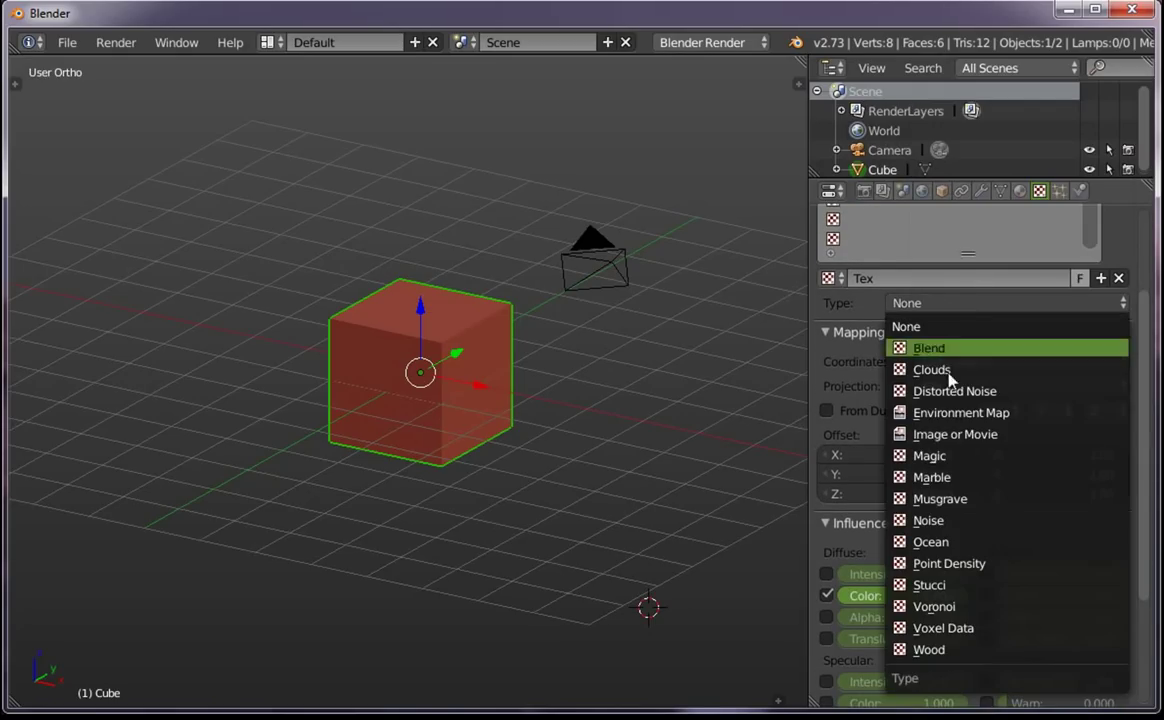
pyautogui.click(966, 436)
pyautogui.click(1076, 484)
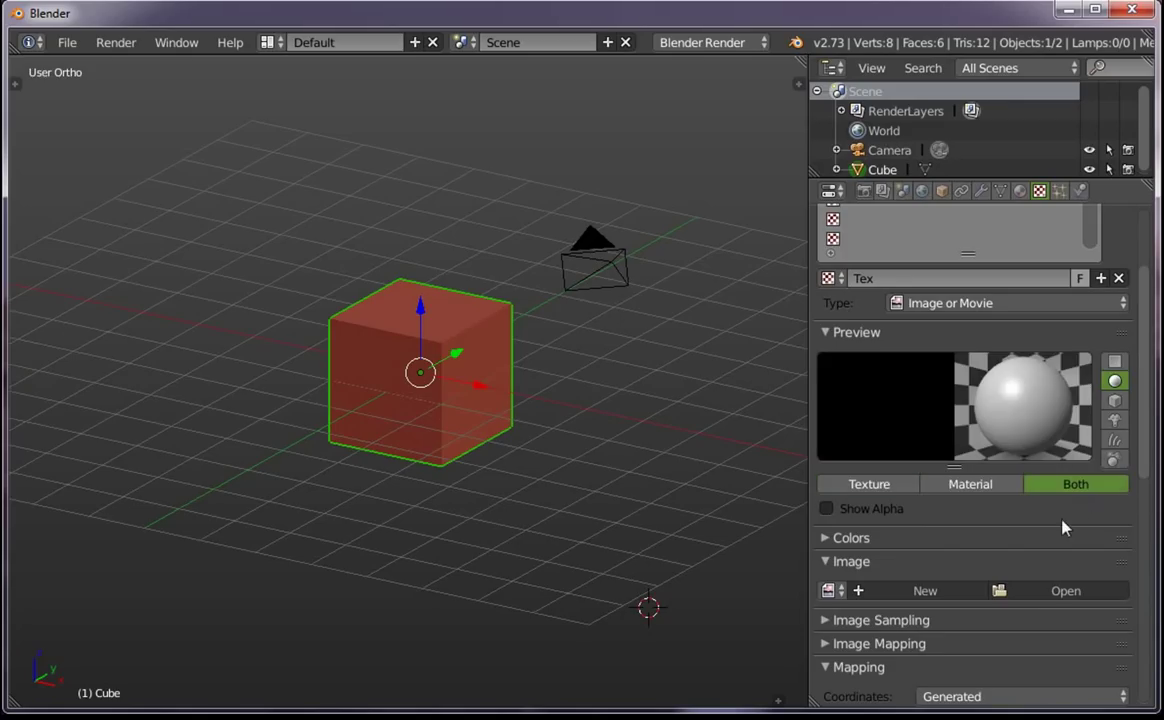
pyautogui.click(827, 486)
pyautogui.click(1065, 592)
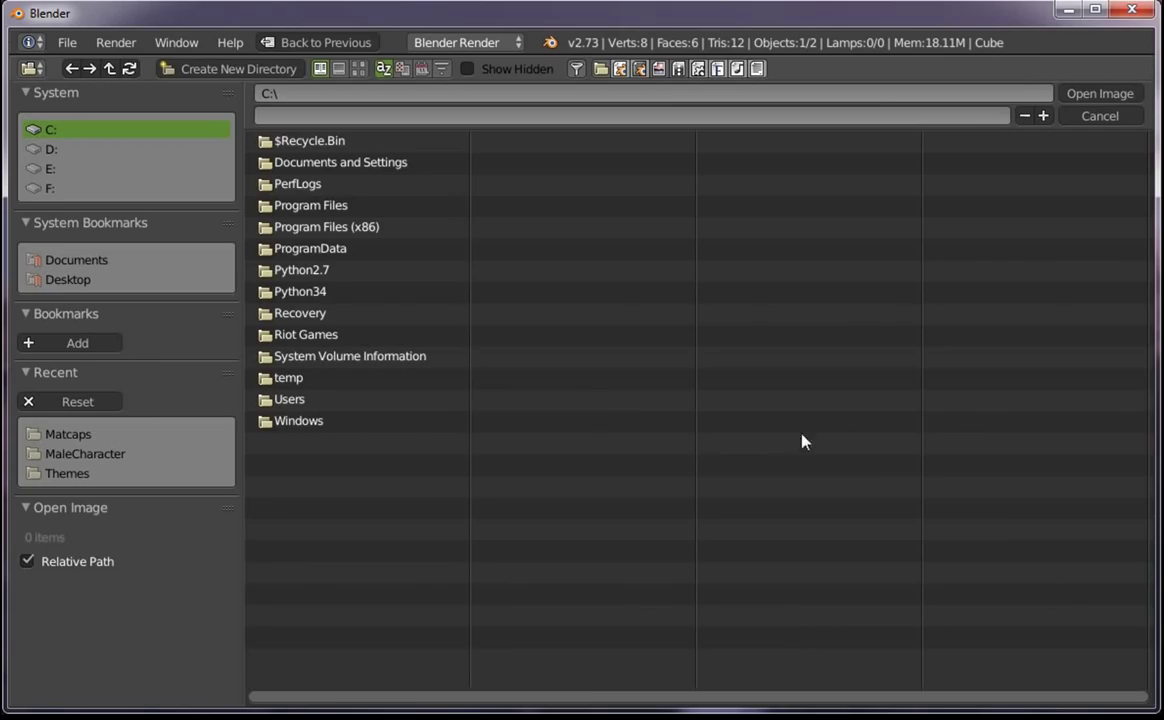
# Load MudBox.jpg from the recent Matcaps folder as the texture image
pyautogui.click(80, 435)
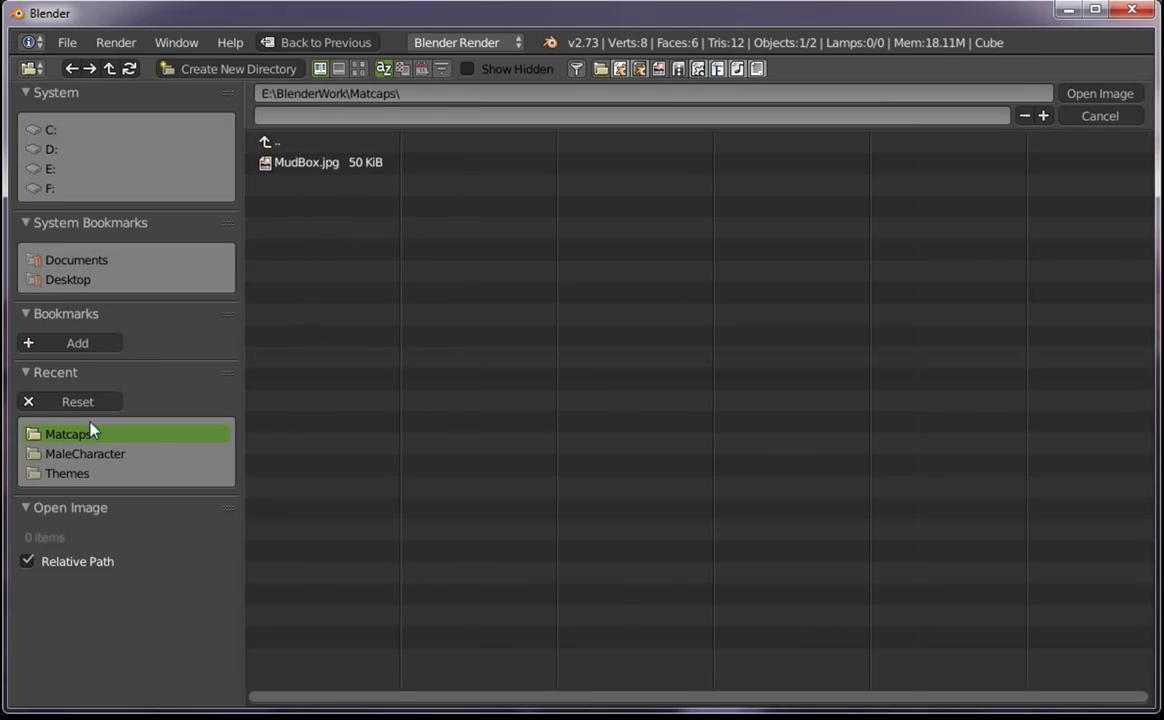
pyautogui.click(320, 165)
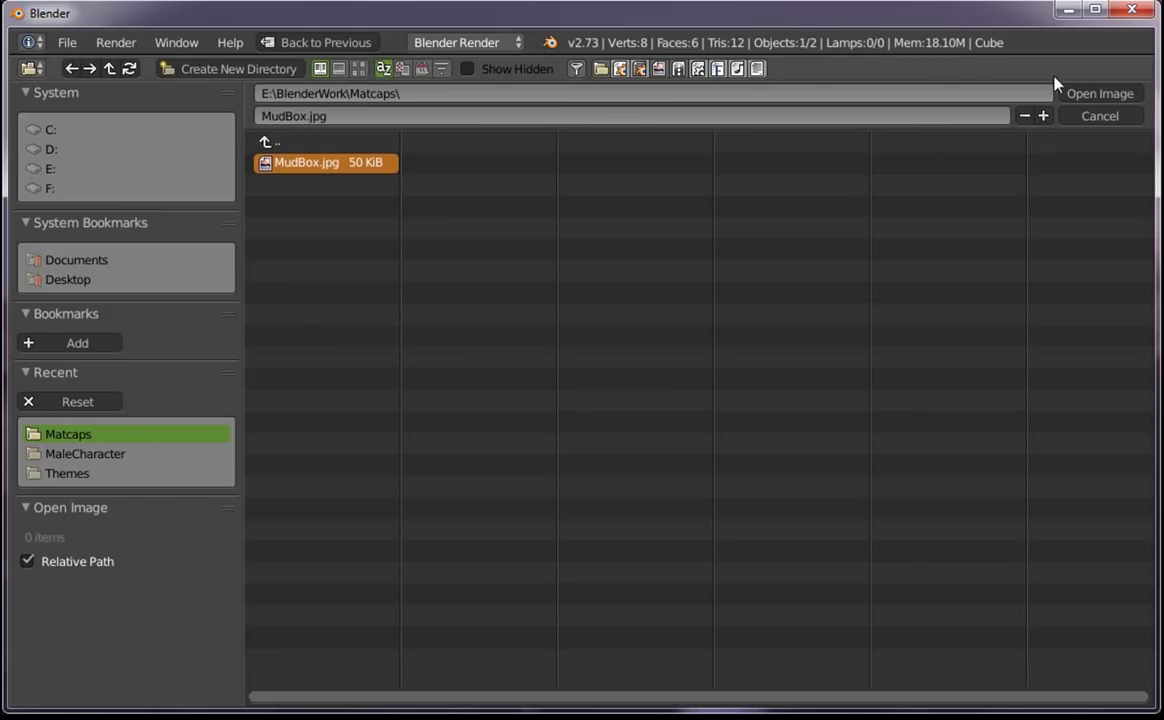
pyautogui.click(1105, 97)
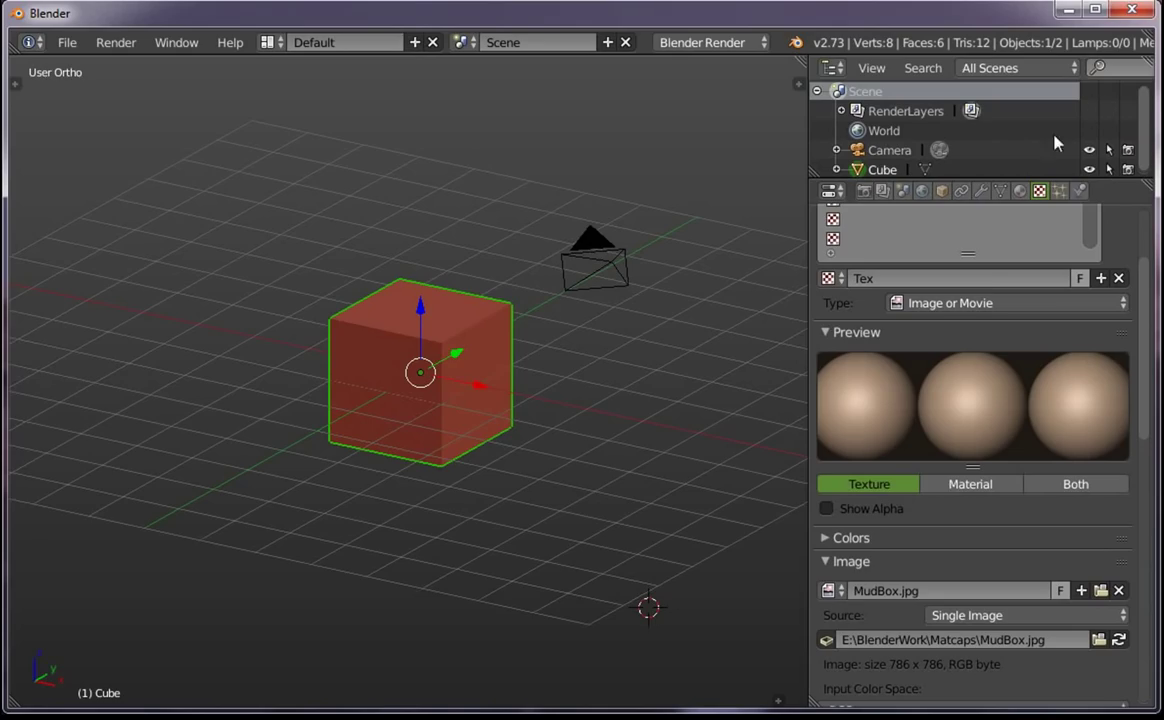
# Set the texture mapping coordinates to Normal
pyautogui.moveTo(1140, 400); pyautogui.dragTo(1140, 540)
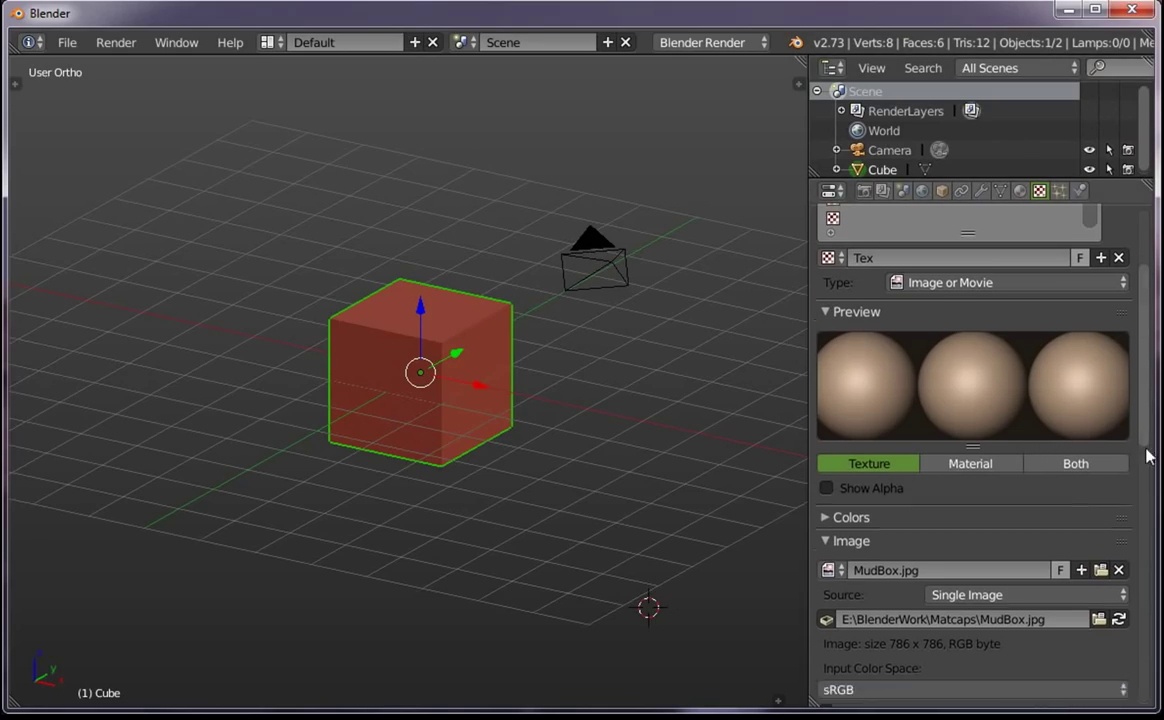
pyautogui.click(1063, 543)
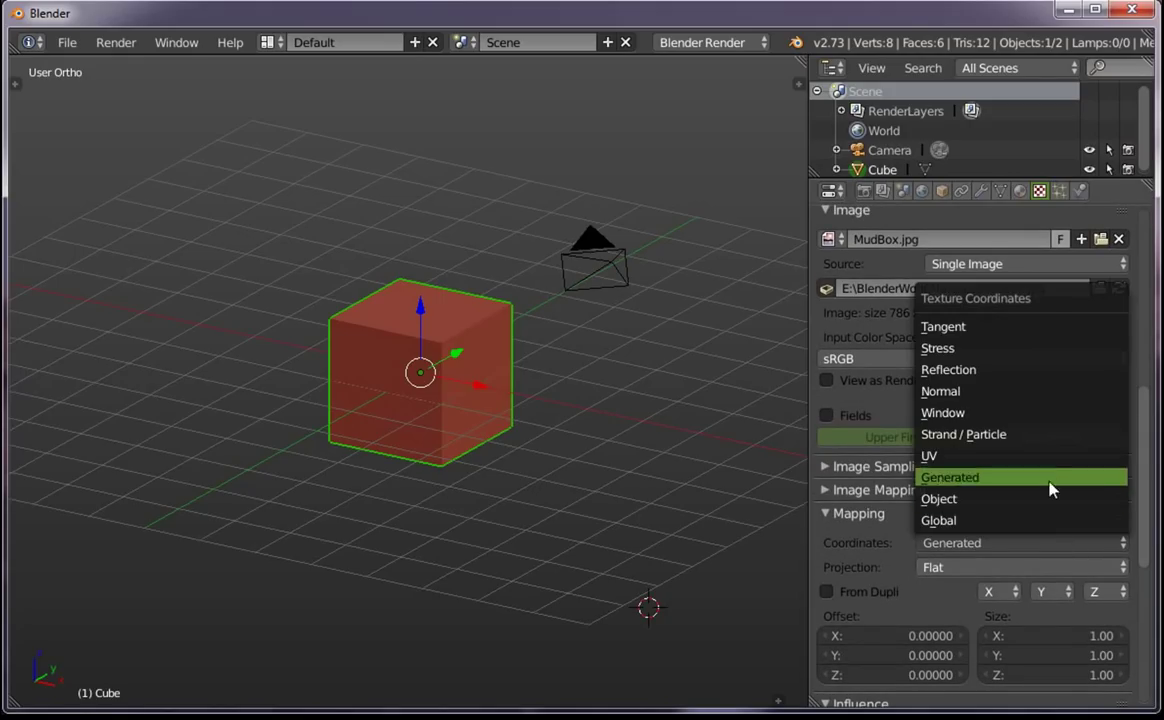
pyautogui.click(962, 545)
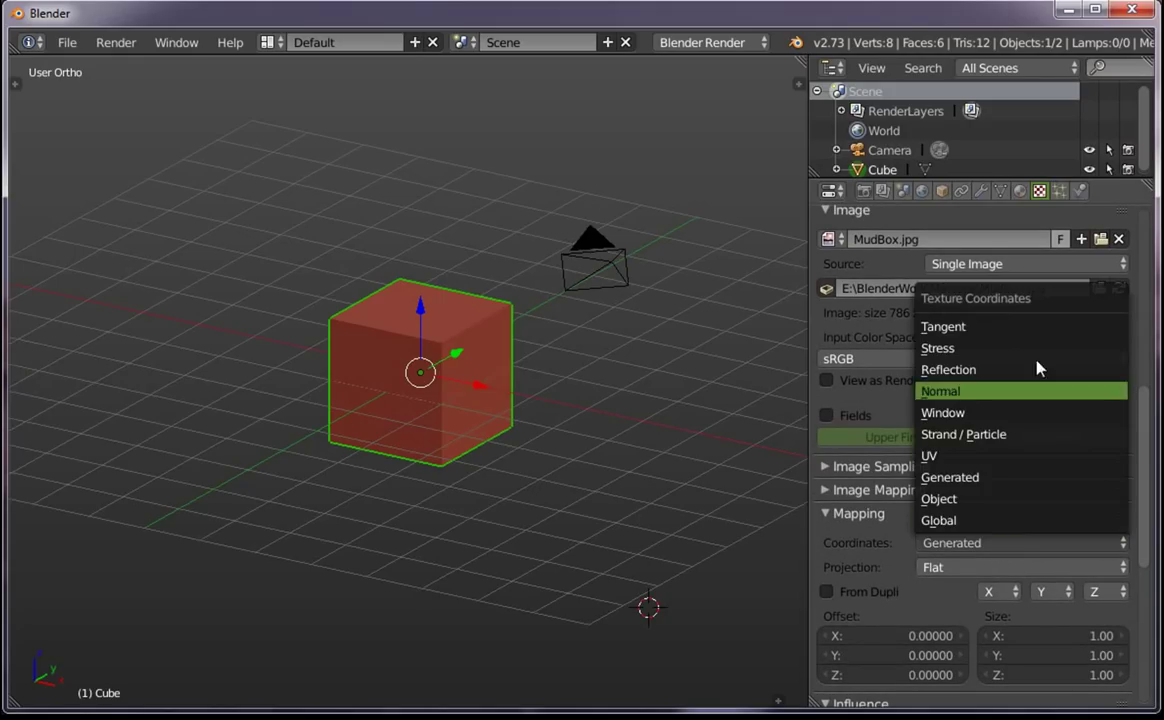
pyautogui.click(1019, 397)
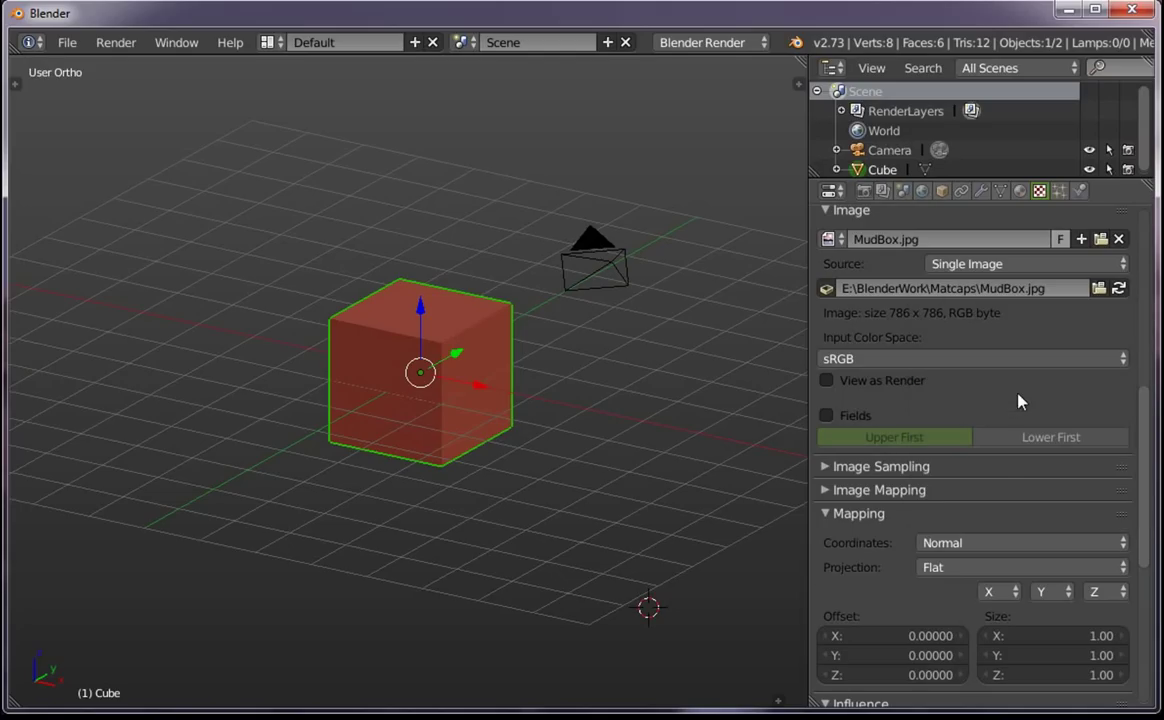
# Turn off matcap display on the cube in the viewport shading settings
pyautogui.press('n')
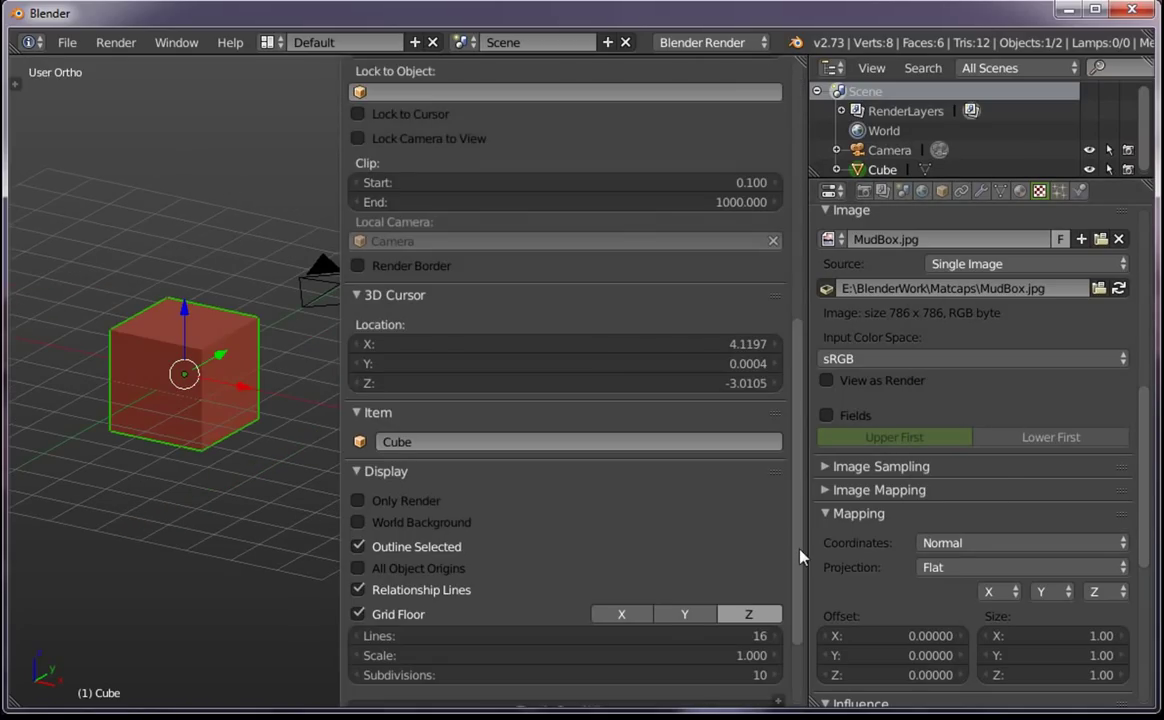
pyautogui.scroll(-3, 735, 527)
pyautogui.click(365, 630)
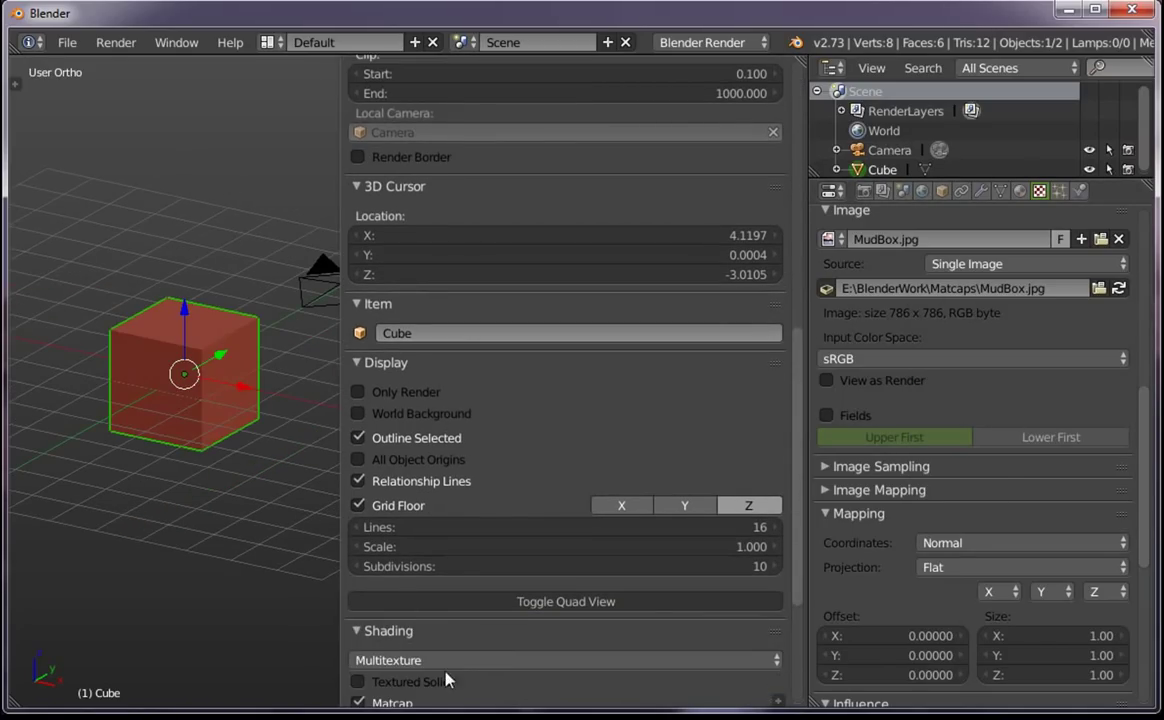
pyautogui.scroll(-3, 725, 602)
pyautogui.scroll(-2, 560, 540)
pyautogui.click(358, 512)
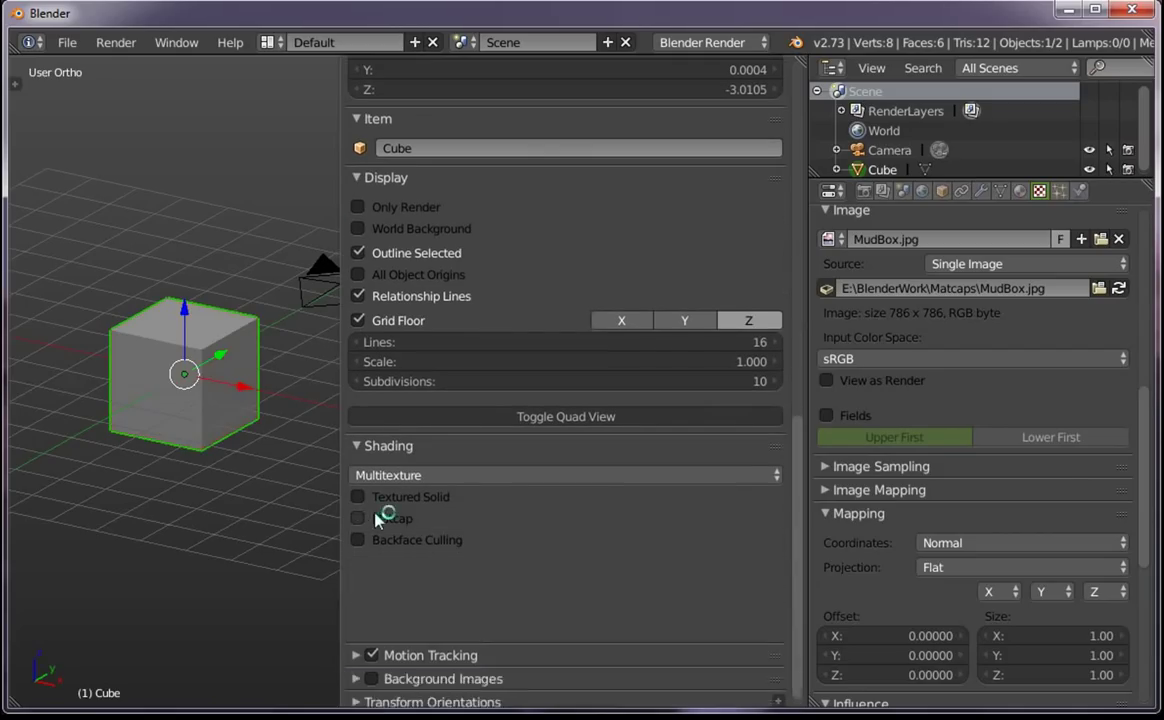
pyautogui.press('n')
# Set the material display mode to GLSL, preview textured shading, and disable Textured Solid
pyautogui.hotkey('alt', 'z')
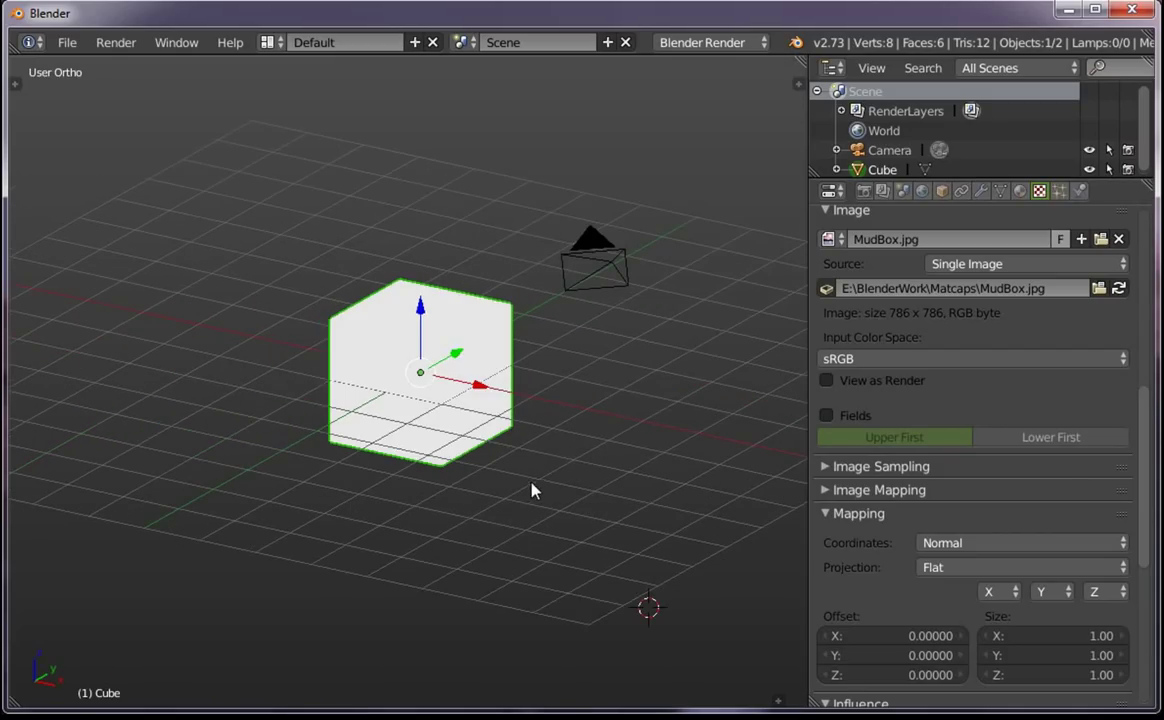
pyautogui.press('n')
pyautogui.hotkey('alt', 'z')
pyautogui.click(403, 475)
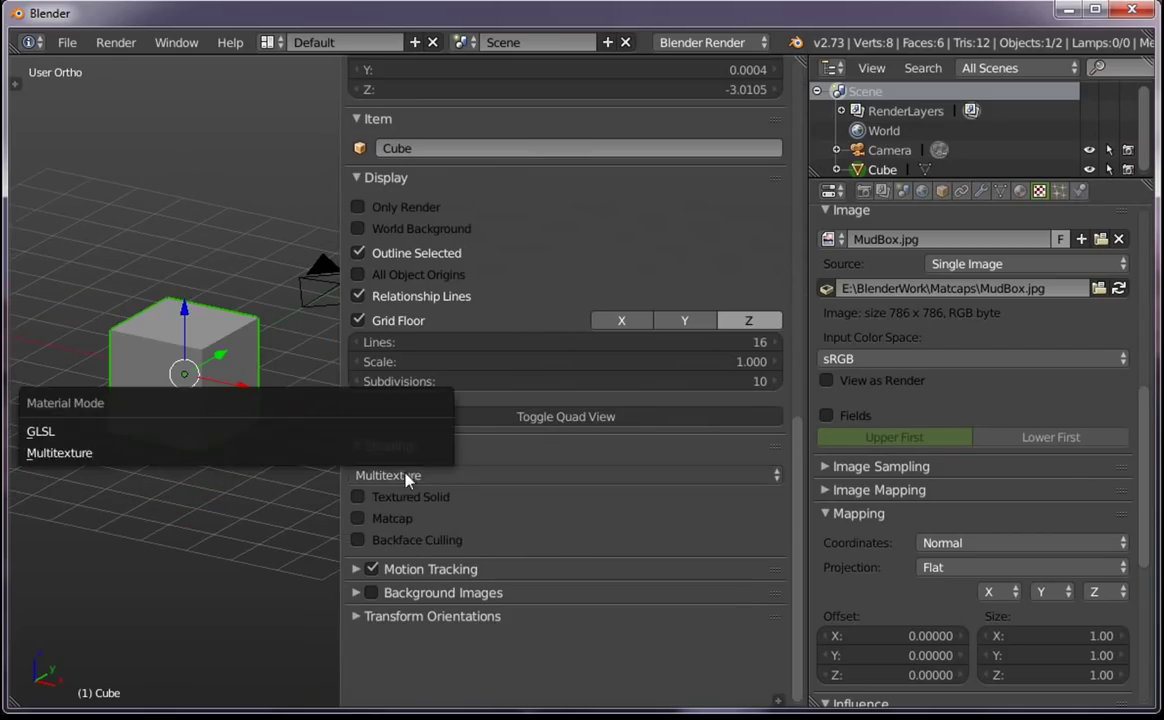
pyautogui.click(381, 431)
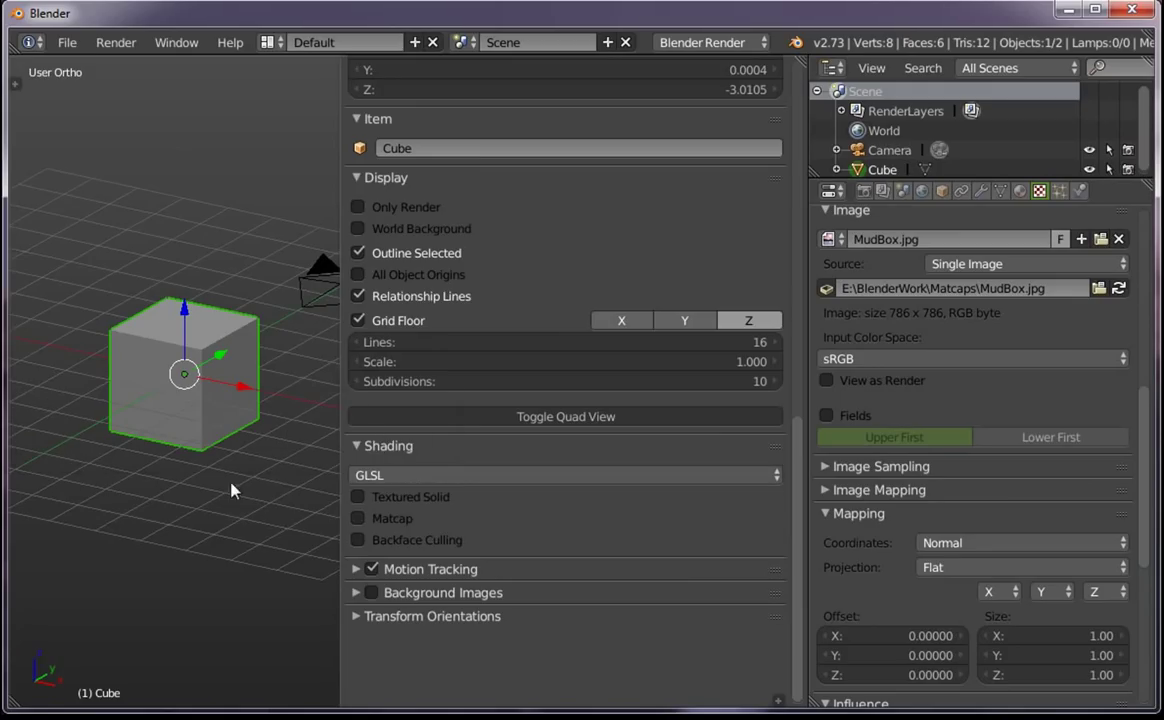
pyautogui.press('n')
pyautogui.hotkey('alt', 'z')
pyautogui.hotkey('alt', 'z')
pyautogui.press('n')
pyautogui.click(419, 503)
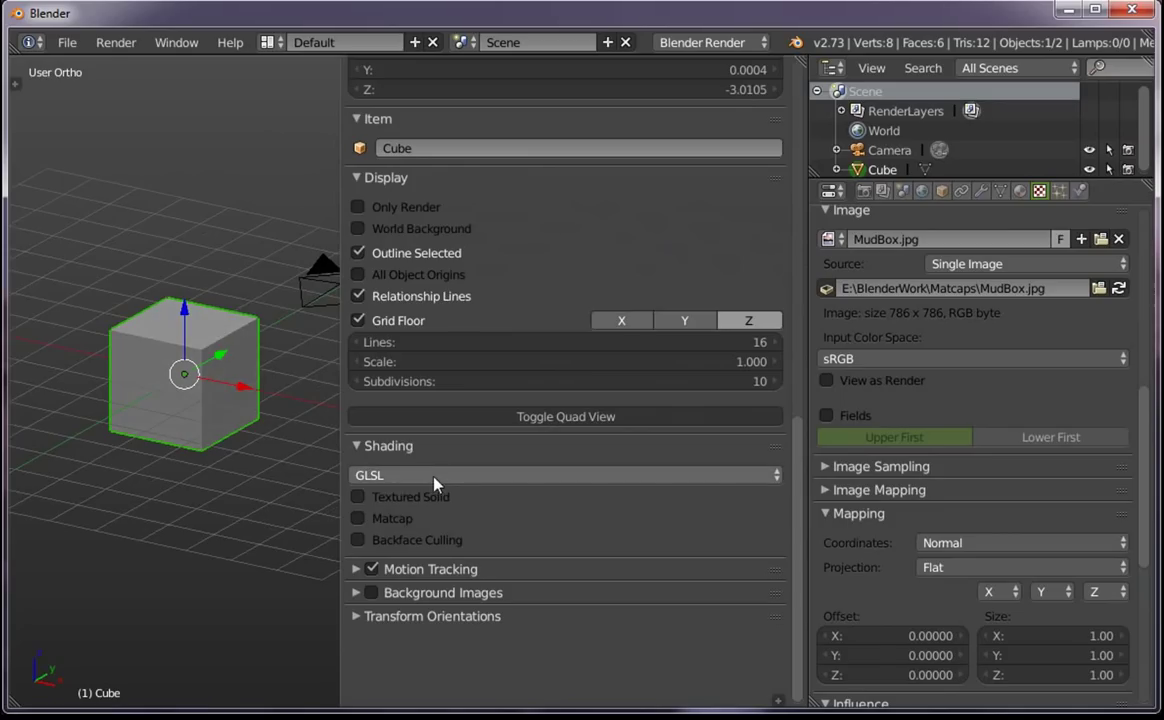
# Show the cube's Material settings and leave the cube in object mode
pyautogui.click(1019, 191)
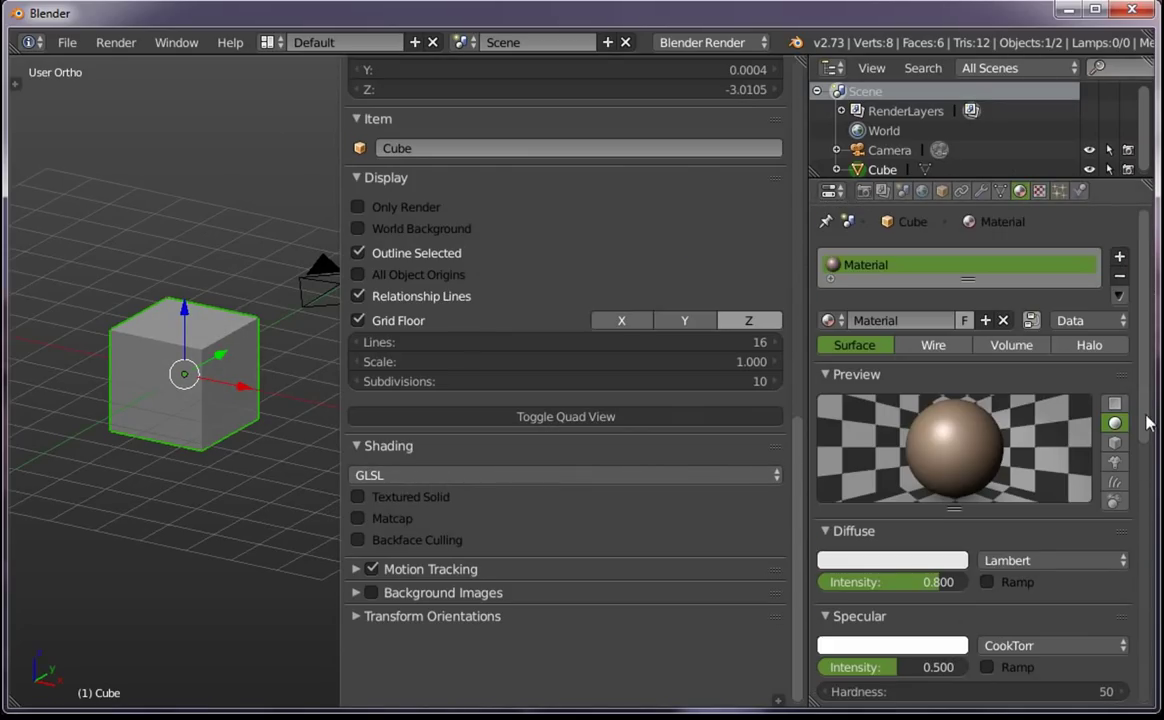
pyautogui.press('Tab')
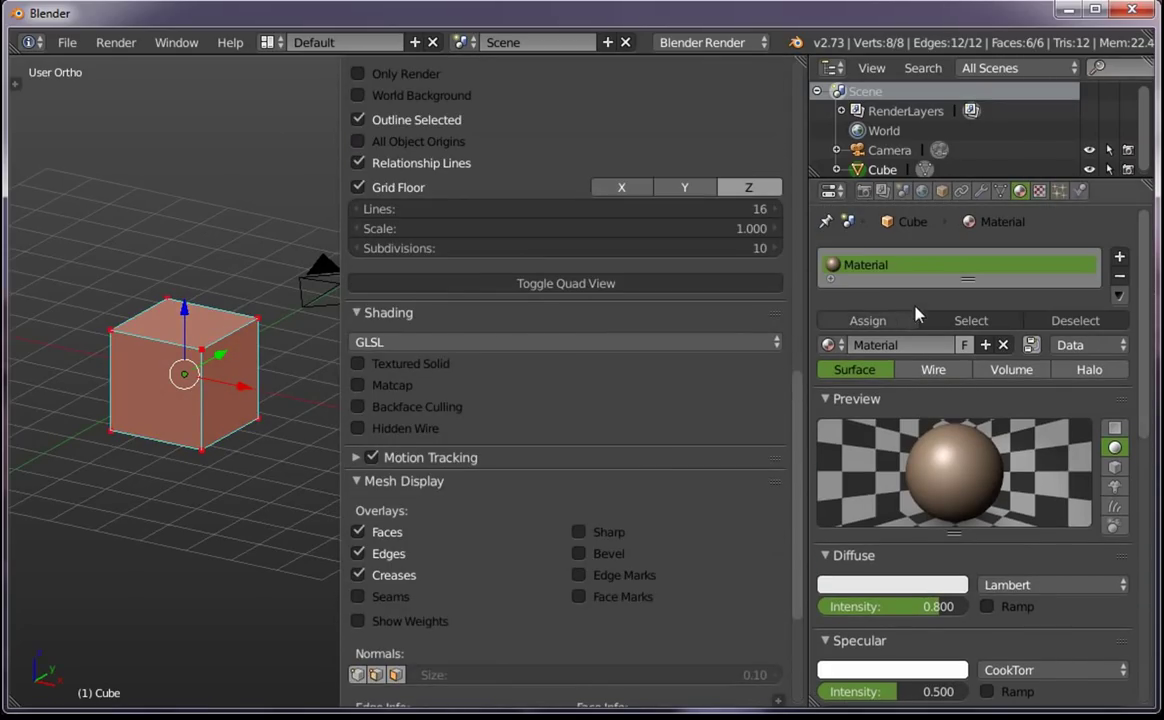
pyautogui.press('Tab')
# Add a Hemi lamp and lift it above the cube
pyautogui.press('n')
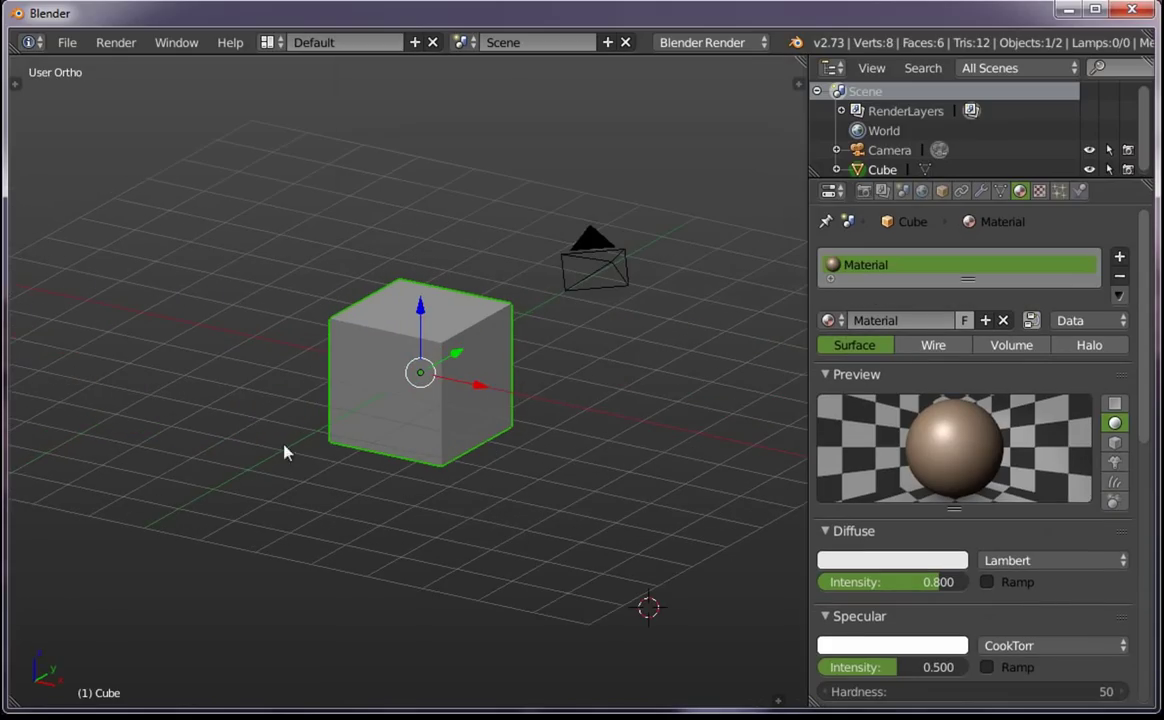
pyautogui.press('a')
pyautogui.press('KP_7')
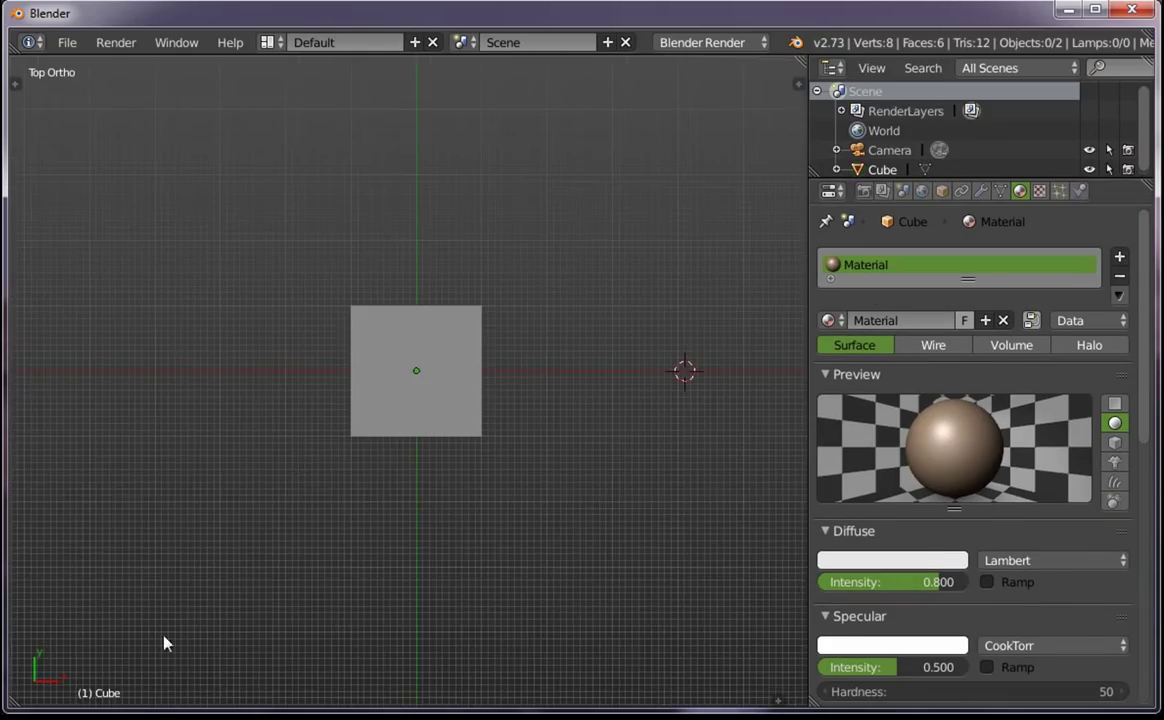
pyautogui.hotkey('shift', 'a')
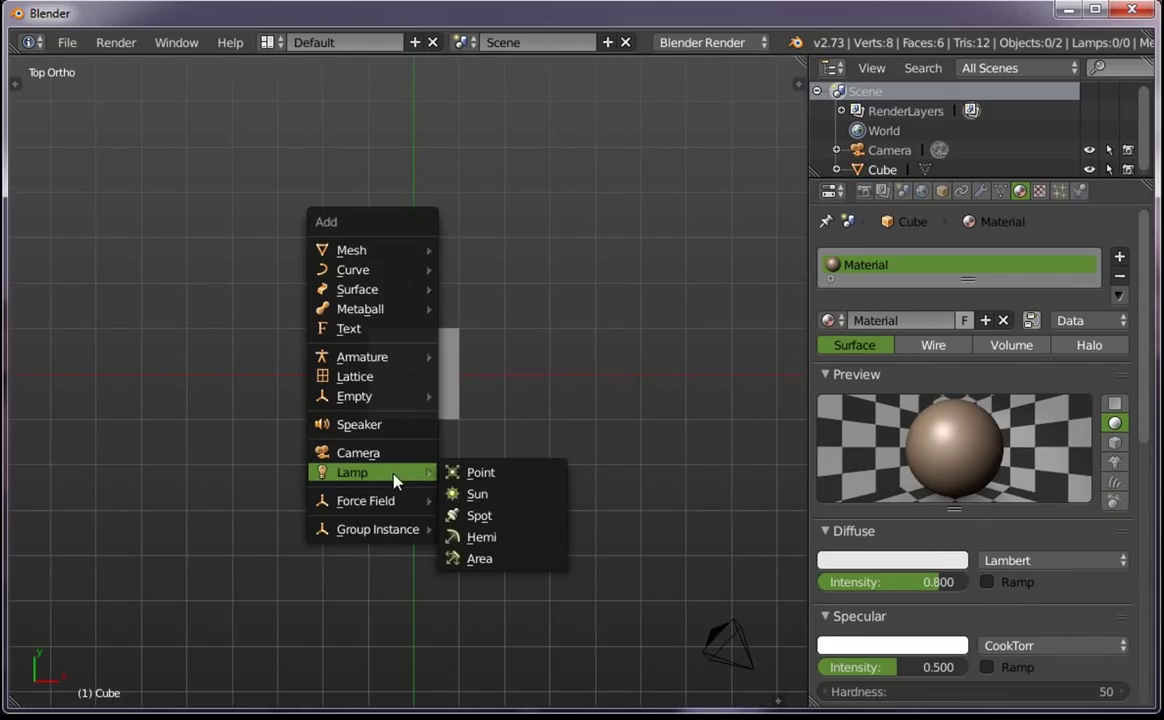
pyautogui.click(478, 537)
pyautogui.press('KP_3')
pyautogui.press('g')
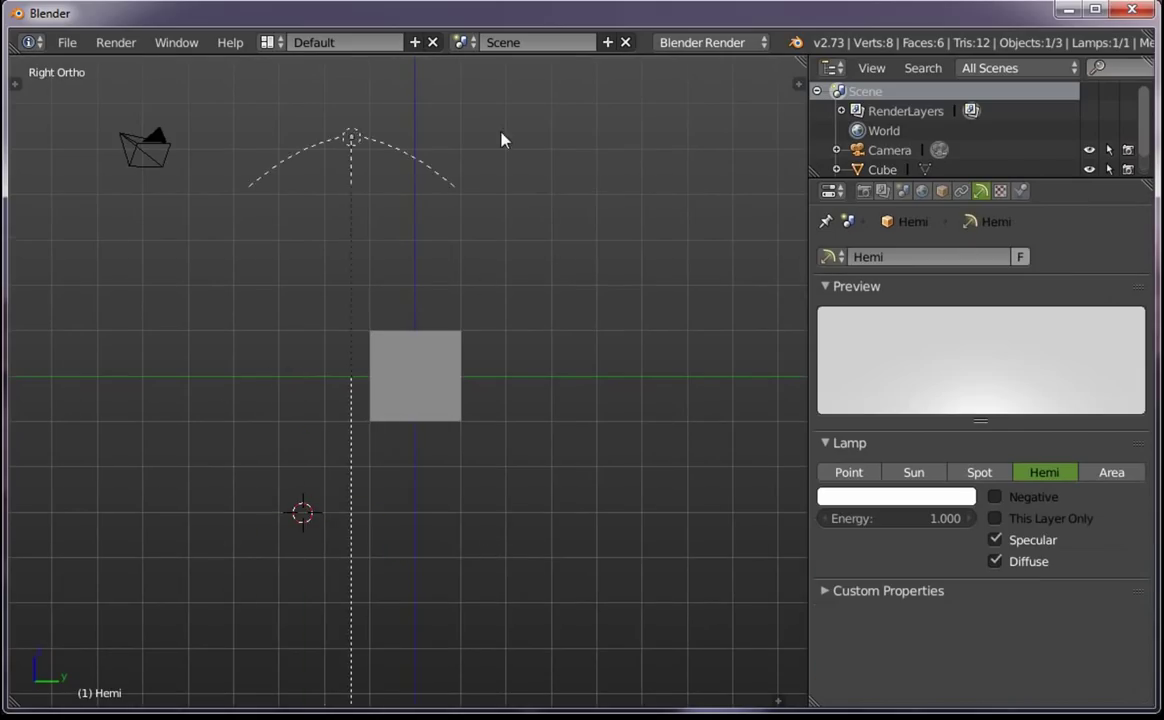
pyautogui.scroll(-3, 464, 285)
pyautogui.click(513, 338)
pyautogui.scroll(4, 488, 405)
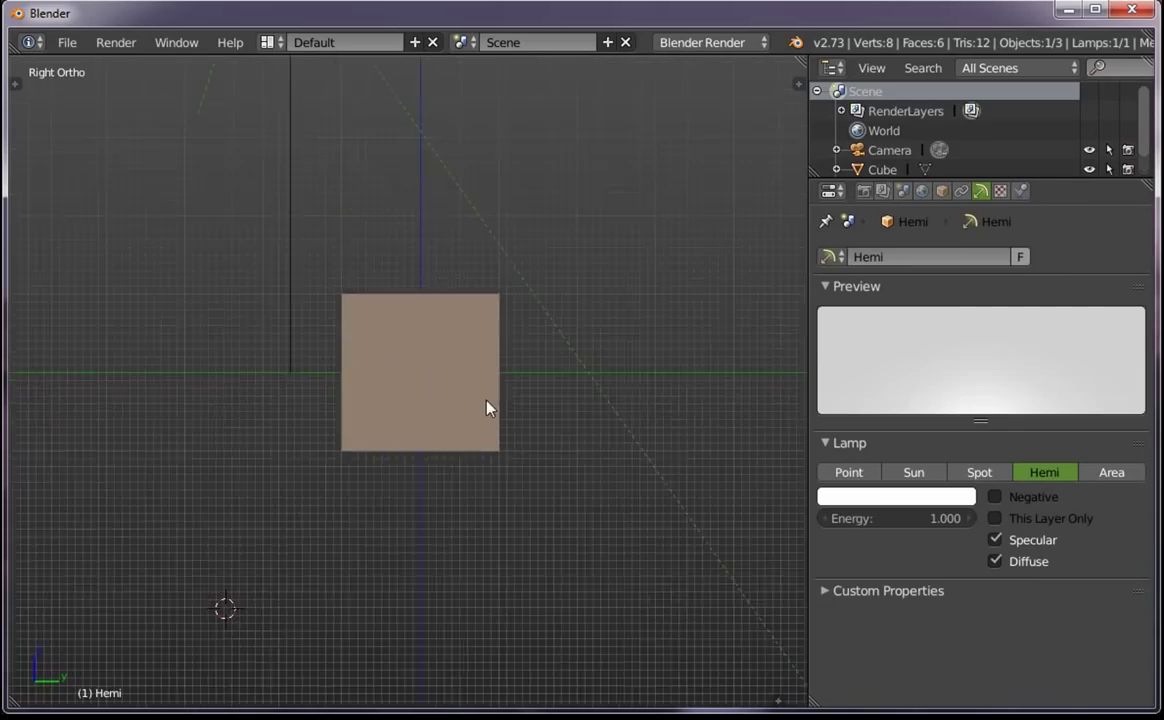
pyautogui.moveTo(488, 405)
pyautogui.mouseDown(button='middle')
pyautogui.moveTo(559, 475)
pyautogui.moveTo(494, 483)
pyautogui.mouseUp(button='middle')
pyautogui.scroll(-5, 494, 483)
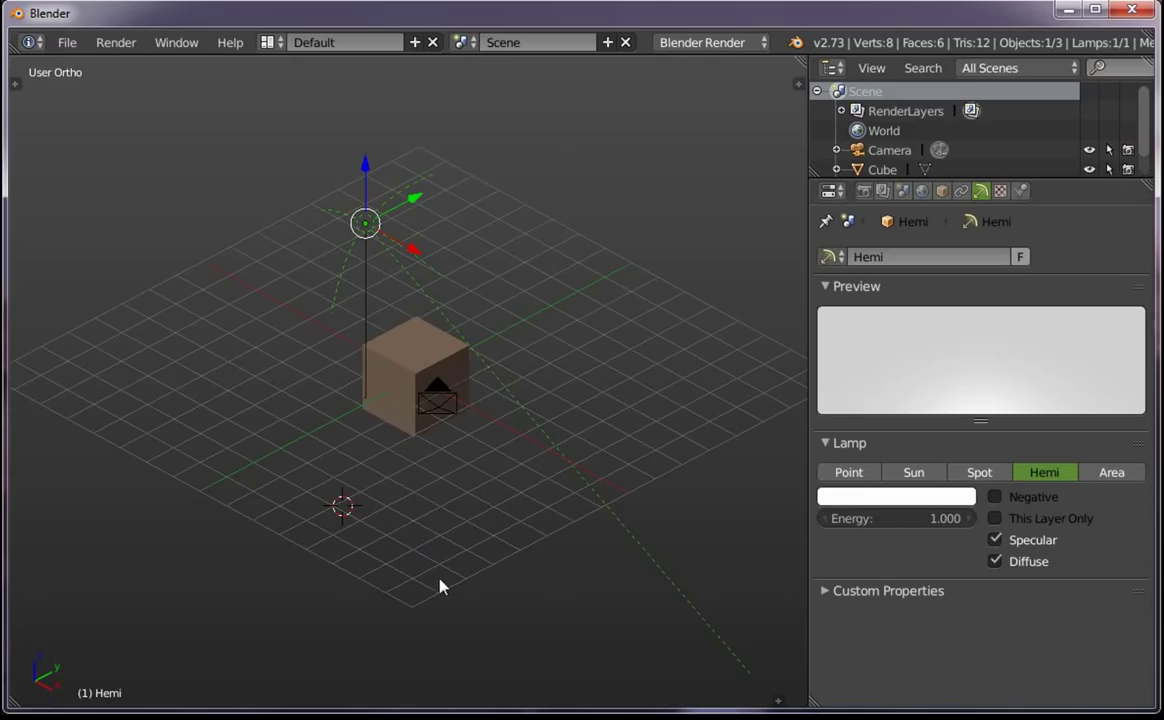
# Switch the 3D view to Textured viewport shading
pyautogui.click(779, 705)
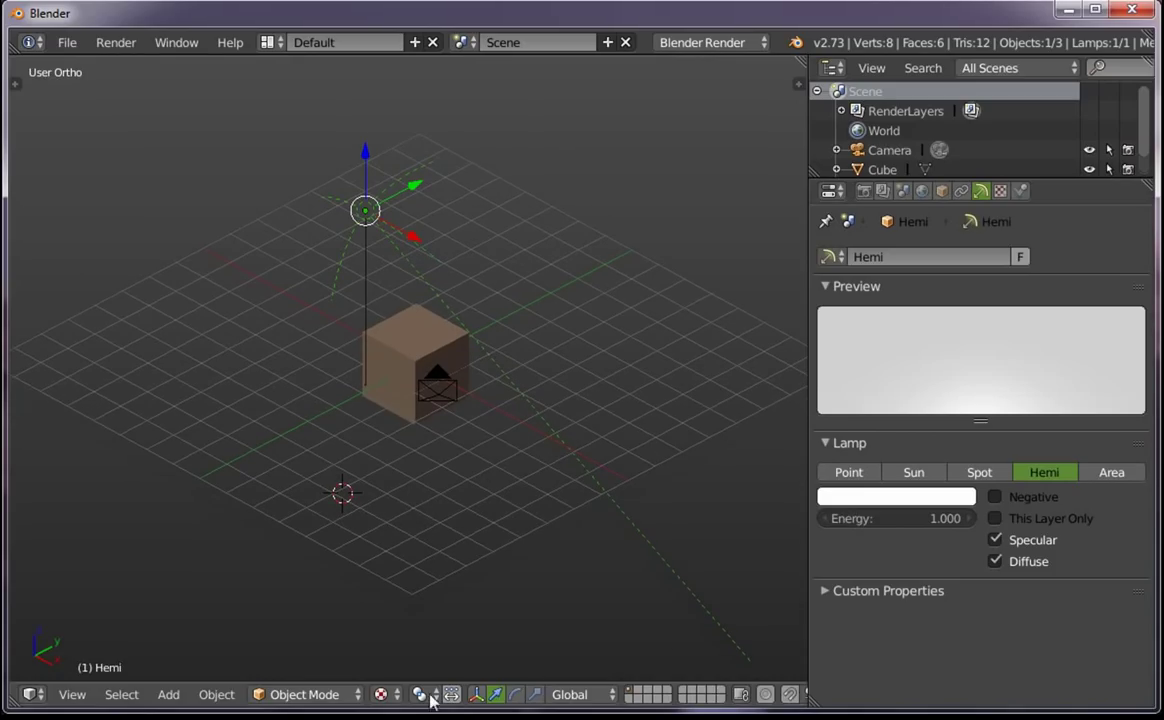
pyautogui.click(398, 694)
pyautogui.click(445, 606)
pyautogui.scroll(5, 338, 428)
pyautogui.rightClick(338, 428)
pyautogui.moveTo(338, 428); pyautogui.dragTo(429, 366, button='middle')
pyautogui.scroll(-4, 447, 434)
pyautogui.moveTo(447, 434); pyautogui.dragTo(538, 447, button='middle')
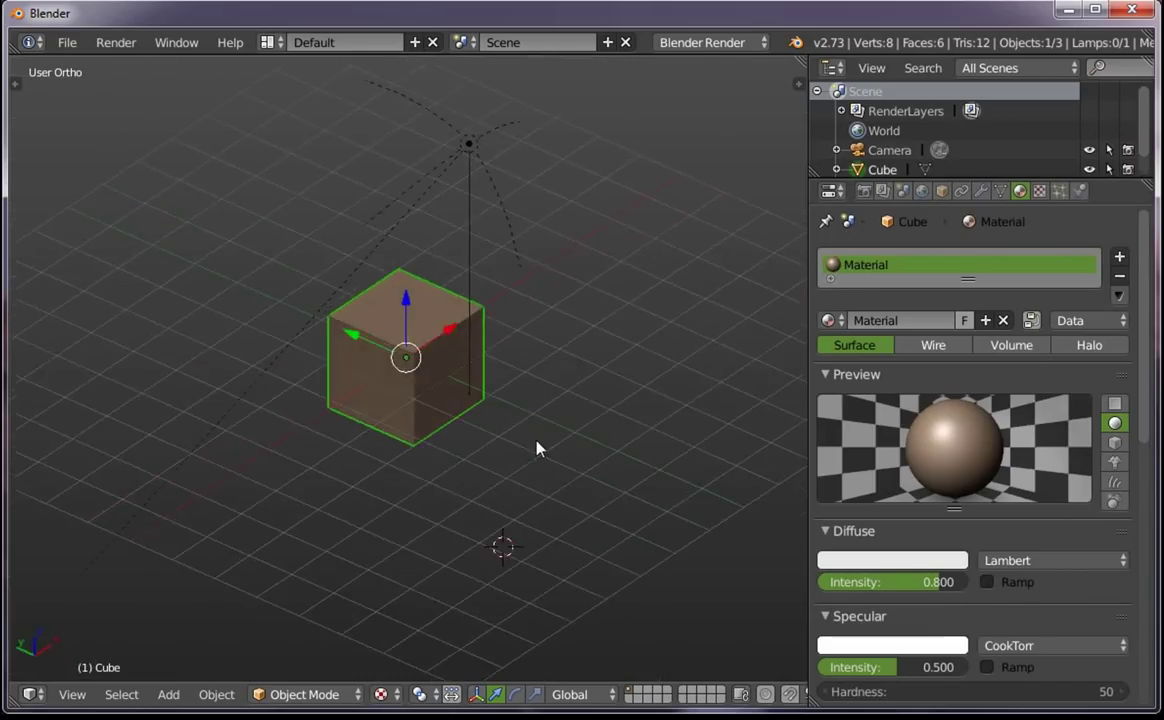
# Duplicate the hemi lamp (Shift+D) and set the copy down beside the cube
pyautogui.rightClick(376, 240)
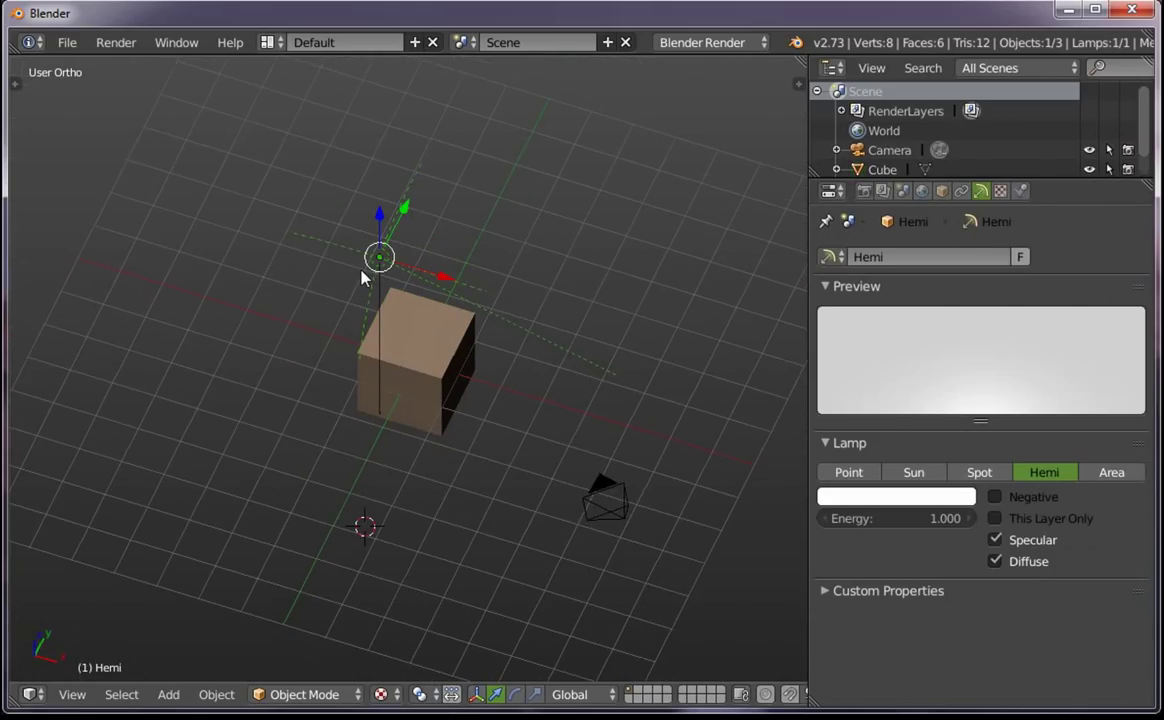
pyautogui.press('KP_3')
pyautogui.press('g')
pyautogui.click(252, 317)
pyautogui.scroll(-1, 252, 317)
pyautogui.hotkey('shift', 'd')
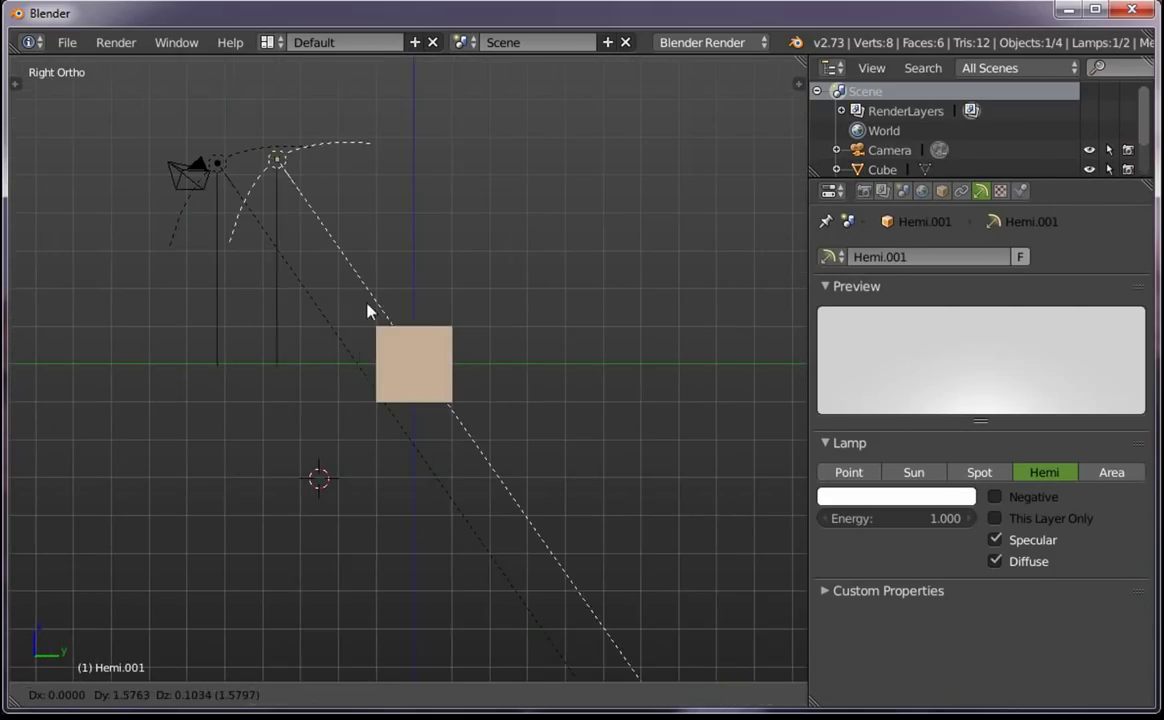
pyautogui.click(432, 417)
pyautogui.press('r')
pyautogui.press('g')
pyautogui.click(332, 294)
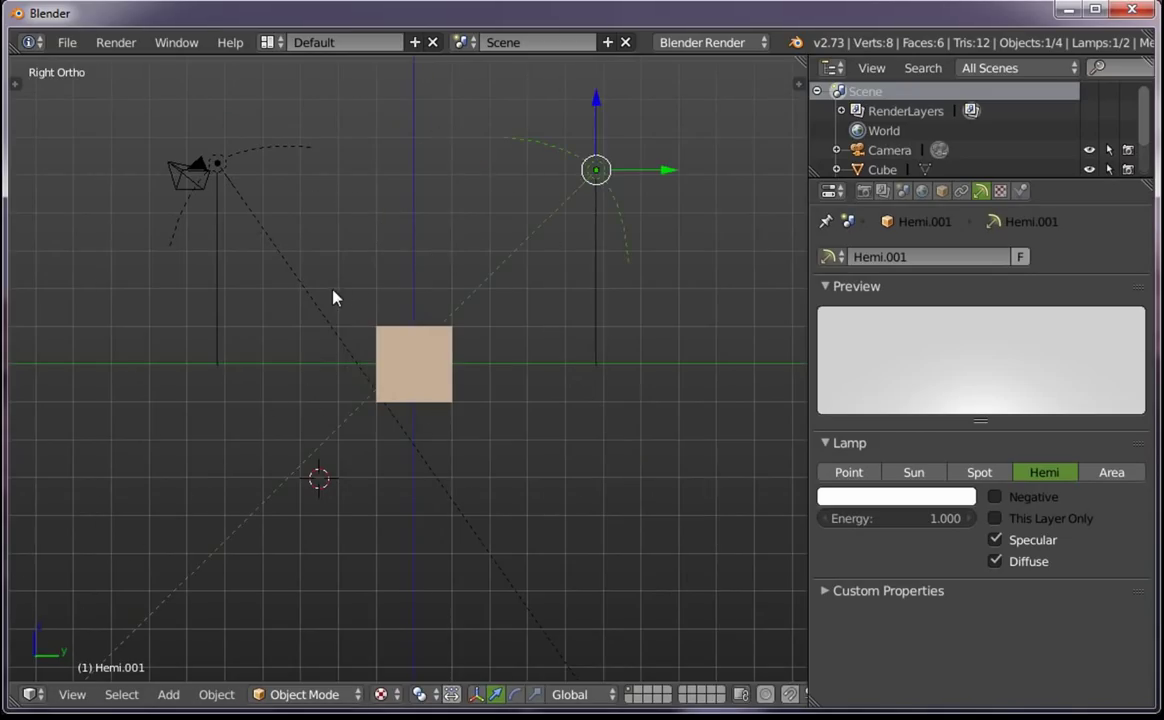
pyautogui.moveTo(332, 294)
pyautogui.mouseDown(button='middle')
pyautogui.moveTo(435, 458)
pyautogui.moveTo(546, 405)
pyautogui.moveTo(379, 423)
pyautogui.moveTo(234, 325)
pyautogui.moveTo(373, 279)
pyautogui.mouseUp(button='middle')
# In top view, rotate the duplicate lamp and move it to the upper left
pyautogui.press('KP_7')
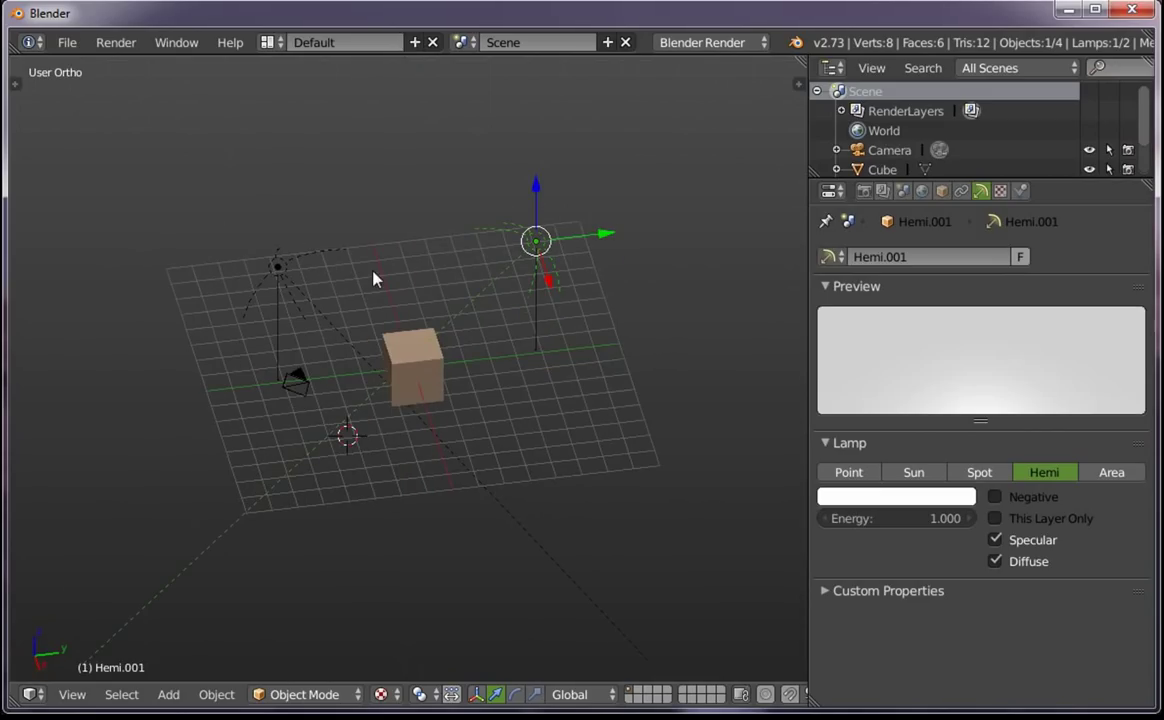
pyautogui.press('KP_7')
pyautogui.press('r')
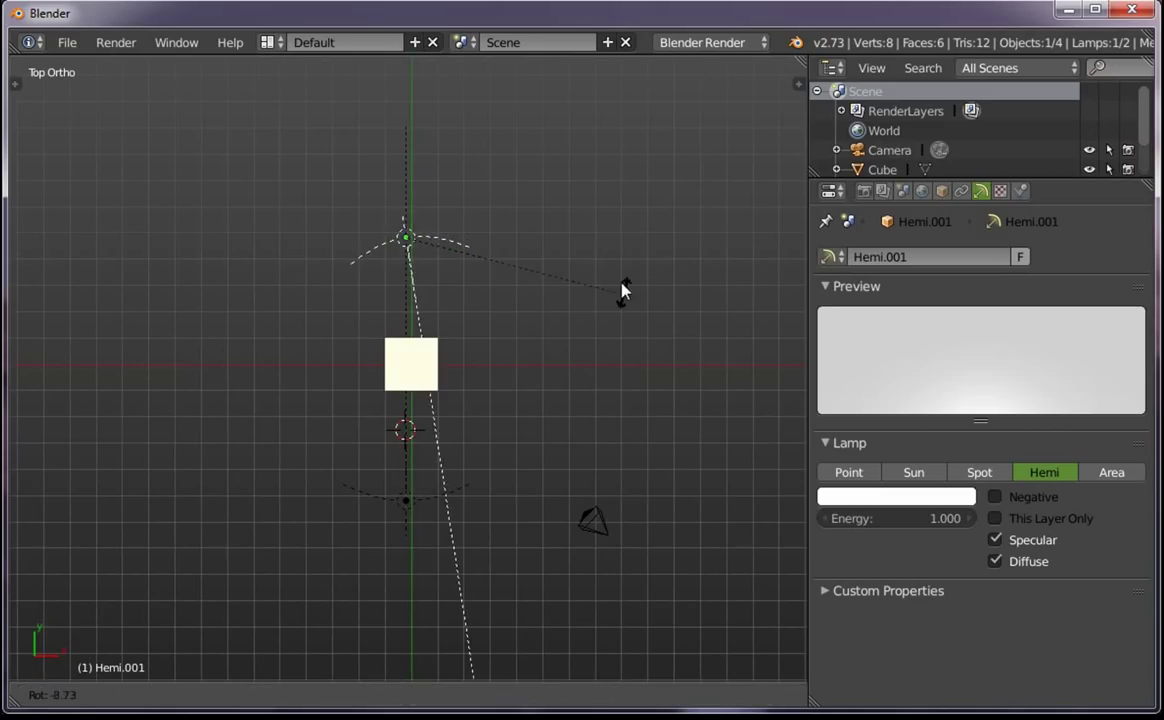
pyautogui.click(724, 414)
pyautogui.press('g')
pyautogui.click(560, 290)
# Rotate the original hemi lamp and place it in front of the cube
pyautogui.rightClick(411, 470)
pyautogui.press('r')
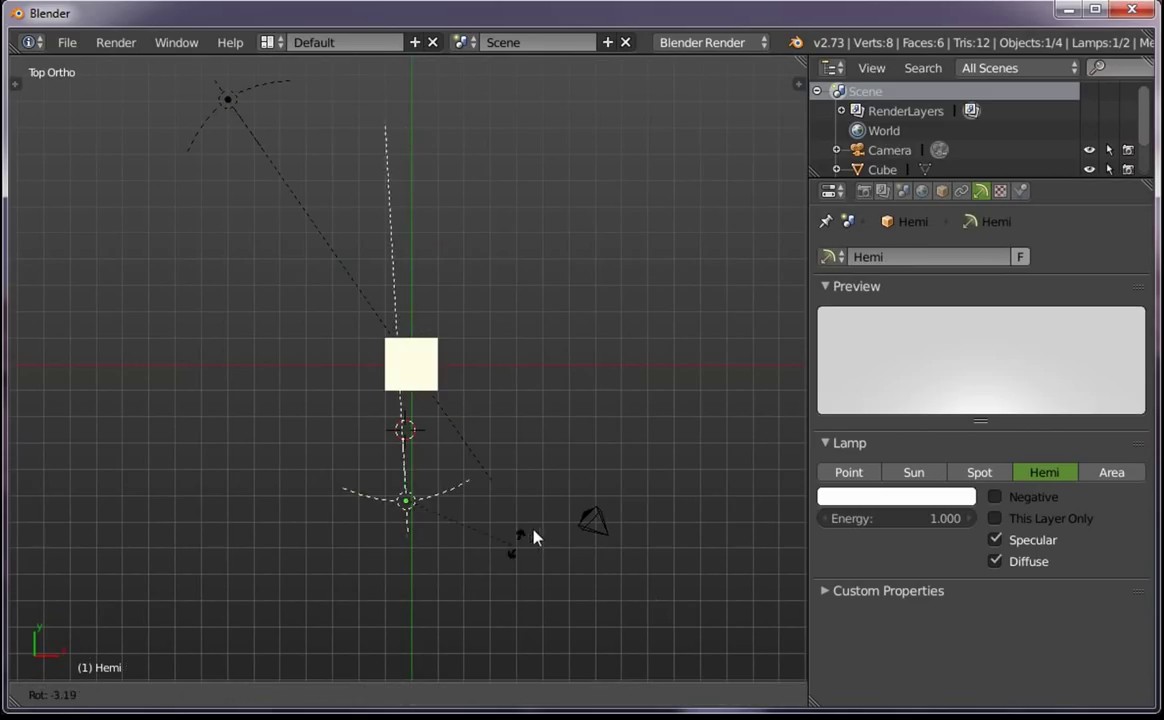
pyautogui.click(530, 535)
pyautogui.press('g')
pyautogui.click(616, 629)
pyautogui.moveTo(616, 629)
pyautogui.mouseDown(button='middle')
pyautogui.moveTo(665, 525)
pyautogui.moveTo(616, 421)
pyautogui.mouseUp(button='middle')
# Set one hemi lamp's energy to 0.500 and the other's to 1.020
pyautogui.click(881, 515)
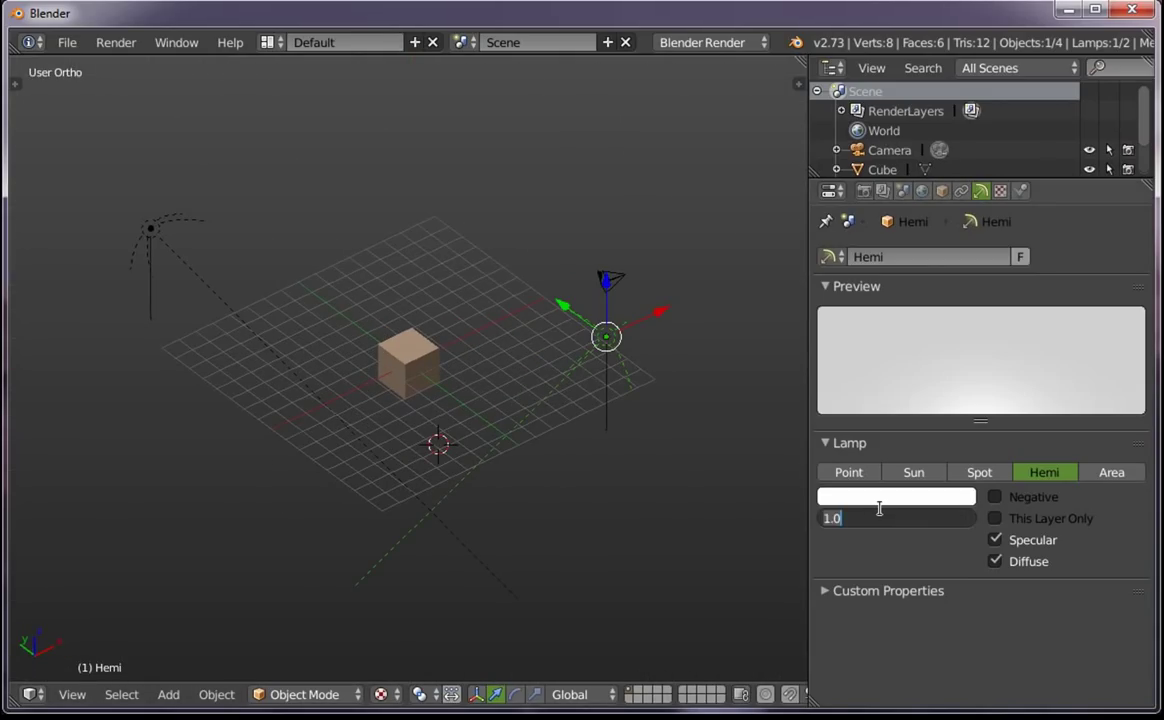
pyautogui.write('0.2')
pyautogui.press('Return')
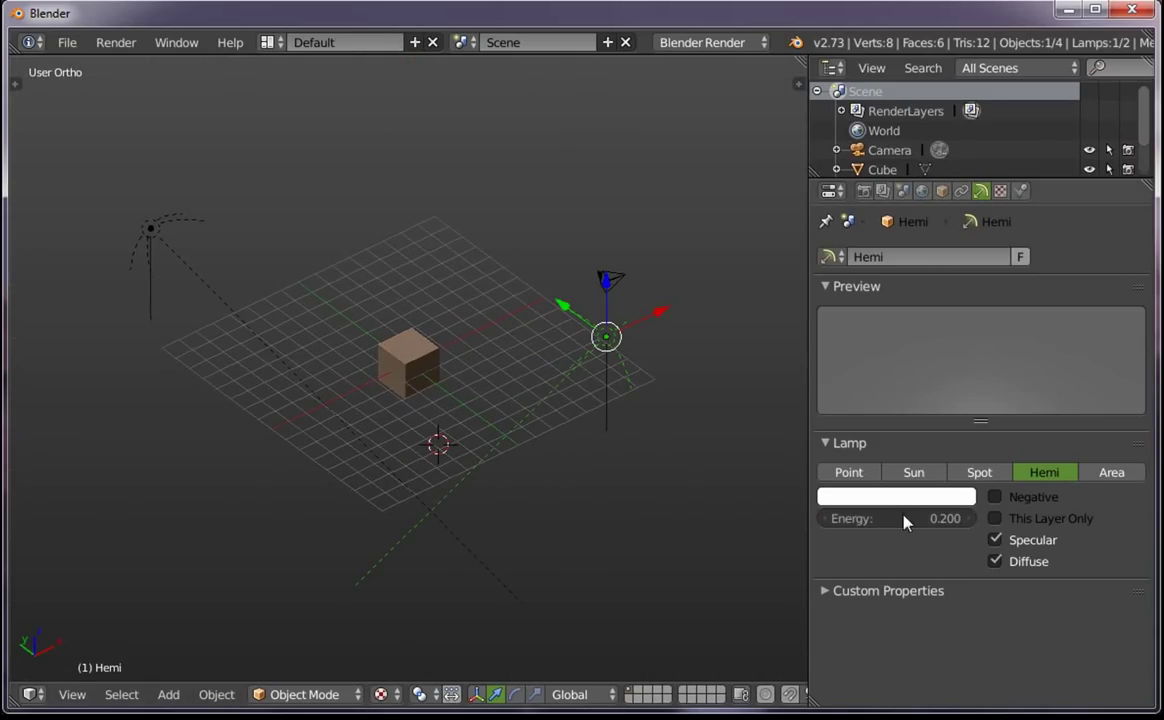
pyautogui.click(902, 515)
pyautogui.press('Return')
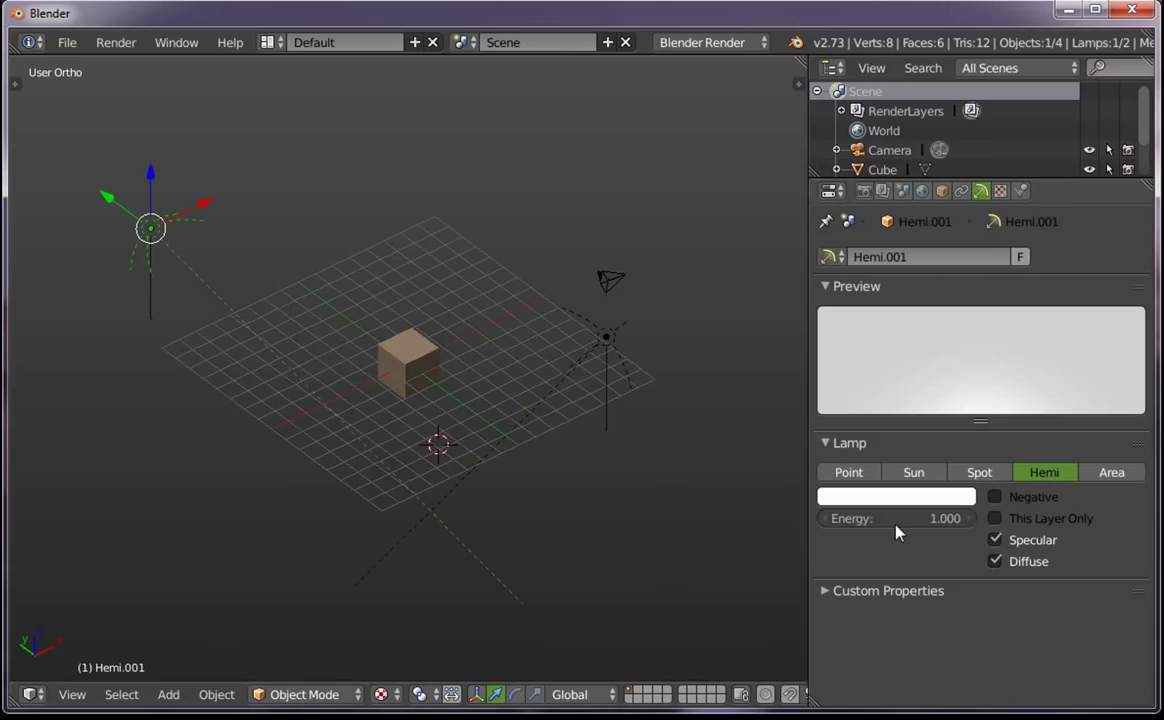
pyautogui.scroll(-3, 530, 388)
pyautogui.press('a')
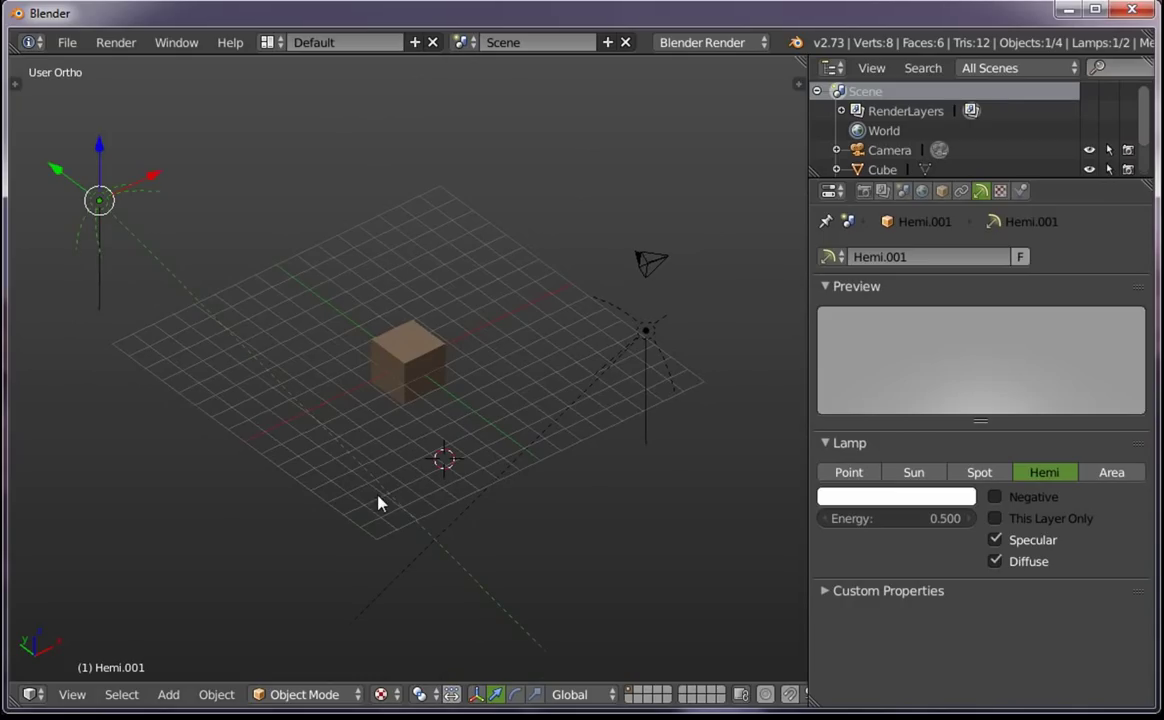
pyautogui.rightClick(640, 368)
pyautogui.moveTo(967, 518); pyautogui.dragTo(1010, 518)
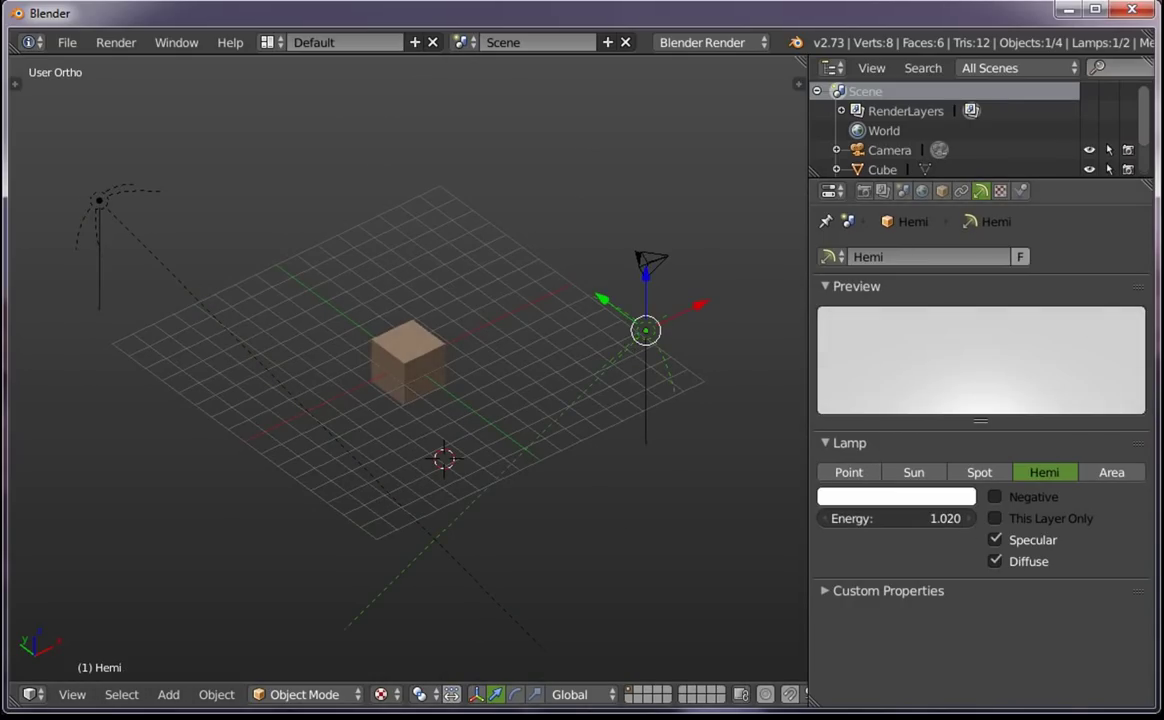
pyautogui.moveTo(556, 473)
pyautogui.mouseDown(button='middle')
pyautogui.moveTo(442, 483)
pyautogui.moveTo(535, 416)
pyautogui.moveTo(517, 455)
pyautogui.moveTo(468, 460)
pyautogui.moveTo(429, 366)
pyautogui.mouseUp(button='middle')
# Enable Only Render and preview the lit cube in rendered shading
pyautogui.press('n')
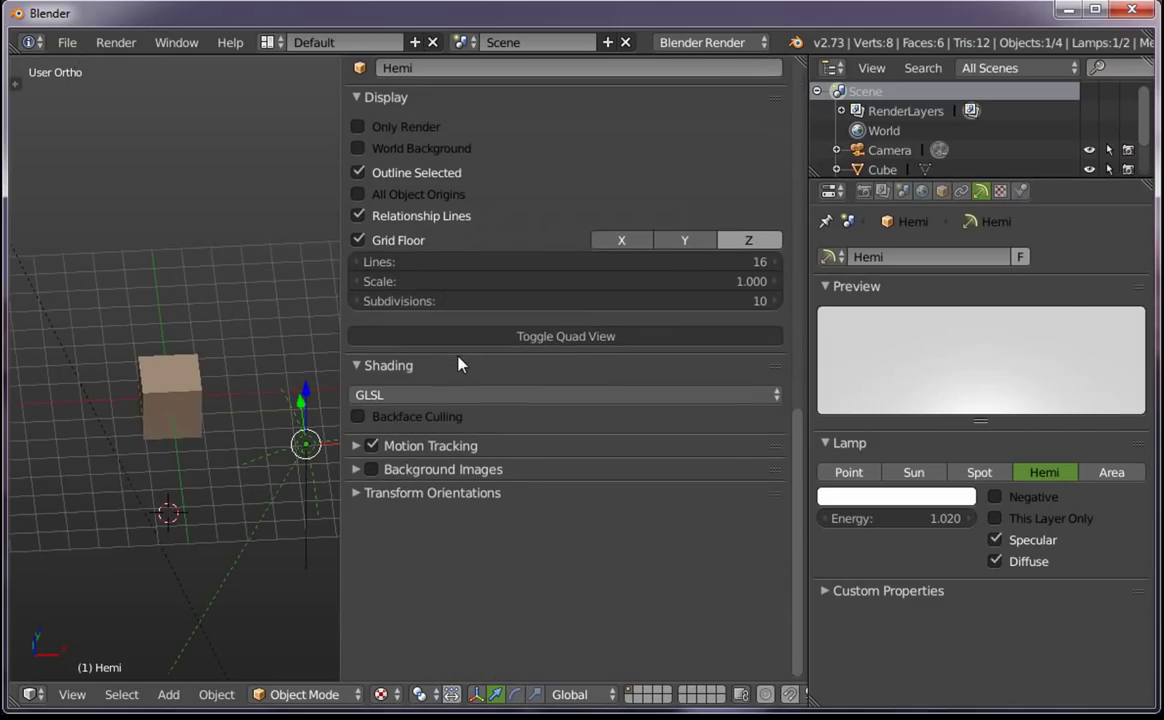
pyautogui.scroll(2, 392, 400)
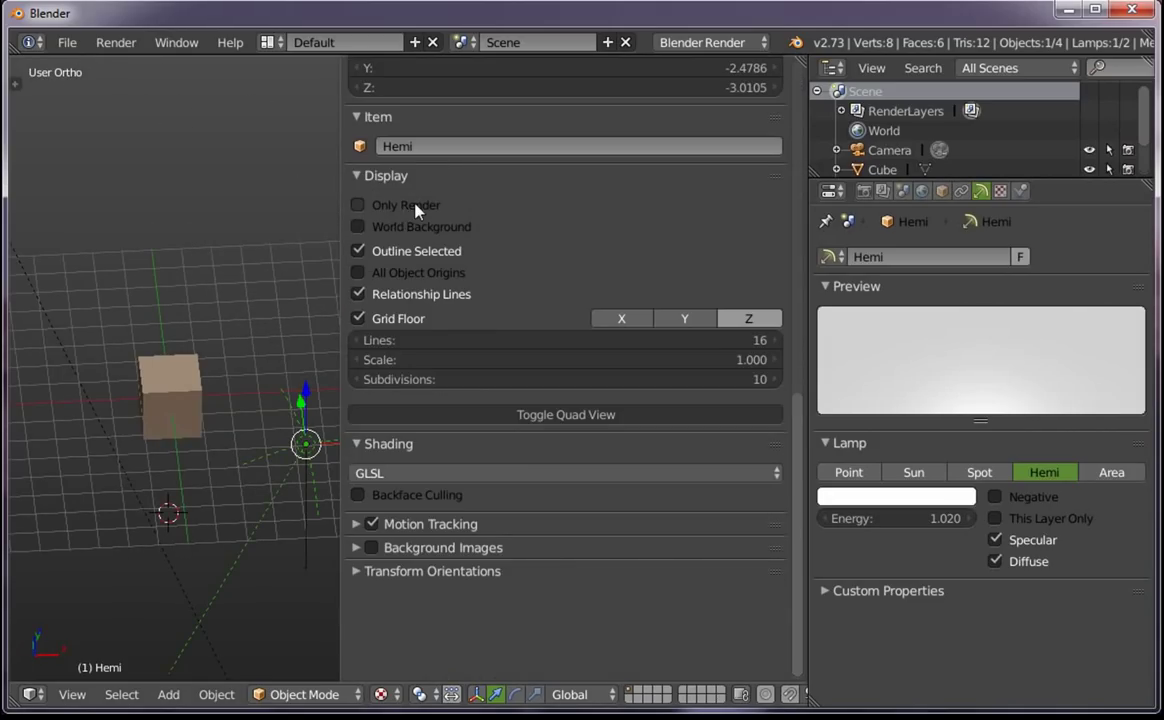
pyautogui.click(418, 206)
pyautogui.press('n')
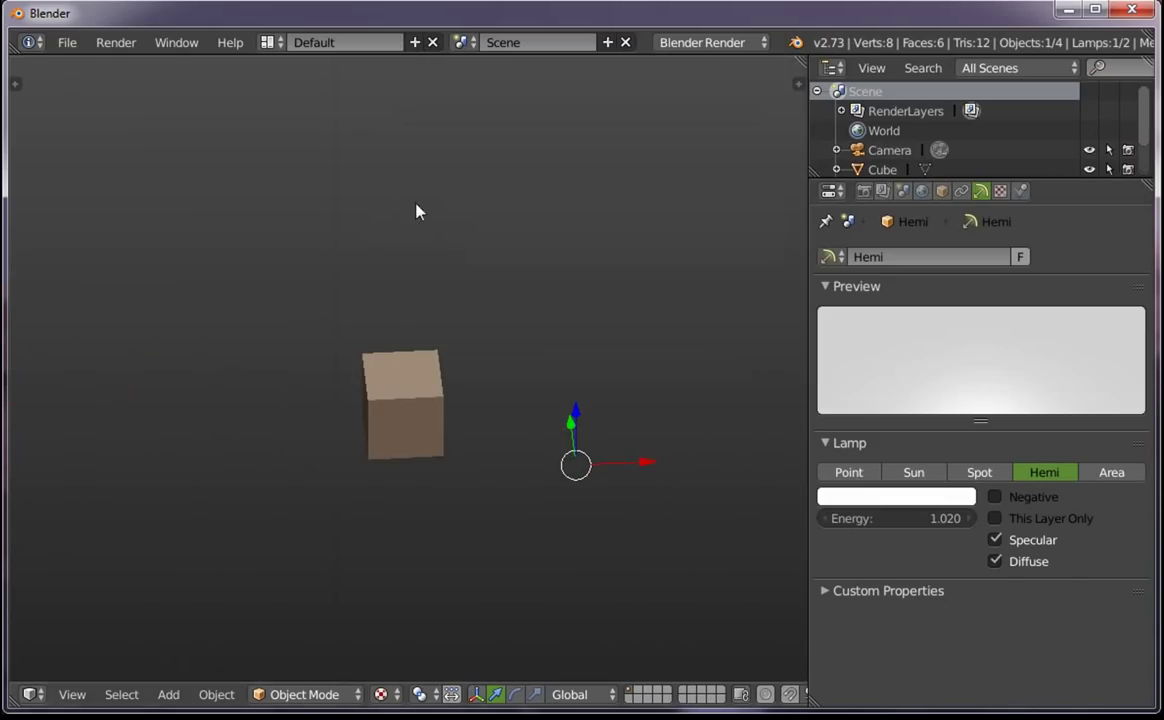
pyautogui.scroll(2, 413, 415)
pyautogui.moveTo(377, 478)
pyautogui.mouseDown(button='middle')
pyautogui.moveTo(535, 345)
pyautogui.moveTo(416, 408)
pyautogui.mouseUp(button='middle')
pyautogui.hotkey('shift', 'z')
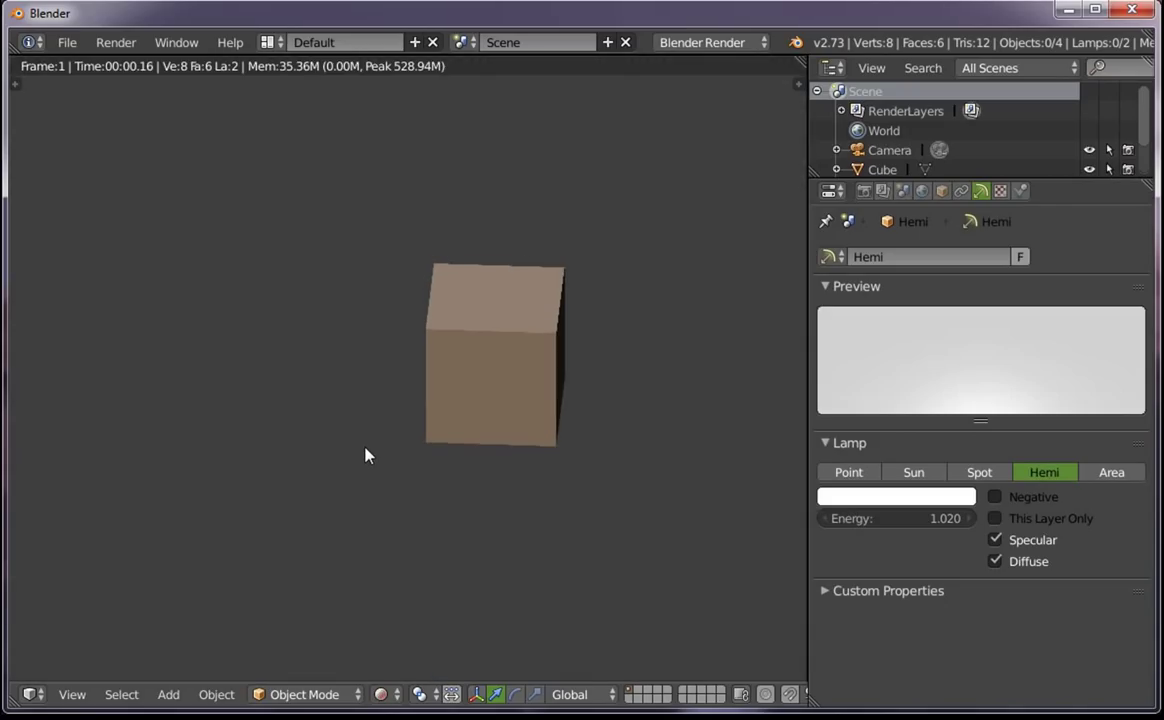
pyautogui.hotkey('shift', 'z')
# Restore textured shading, grid and overlays, and widen the 3D view
pyautogui.hotkey('alt', 'z')
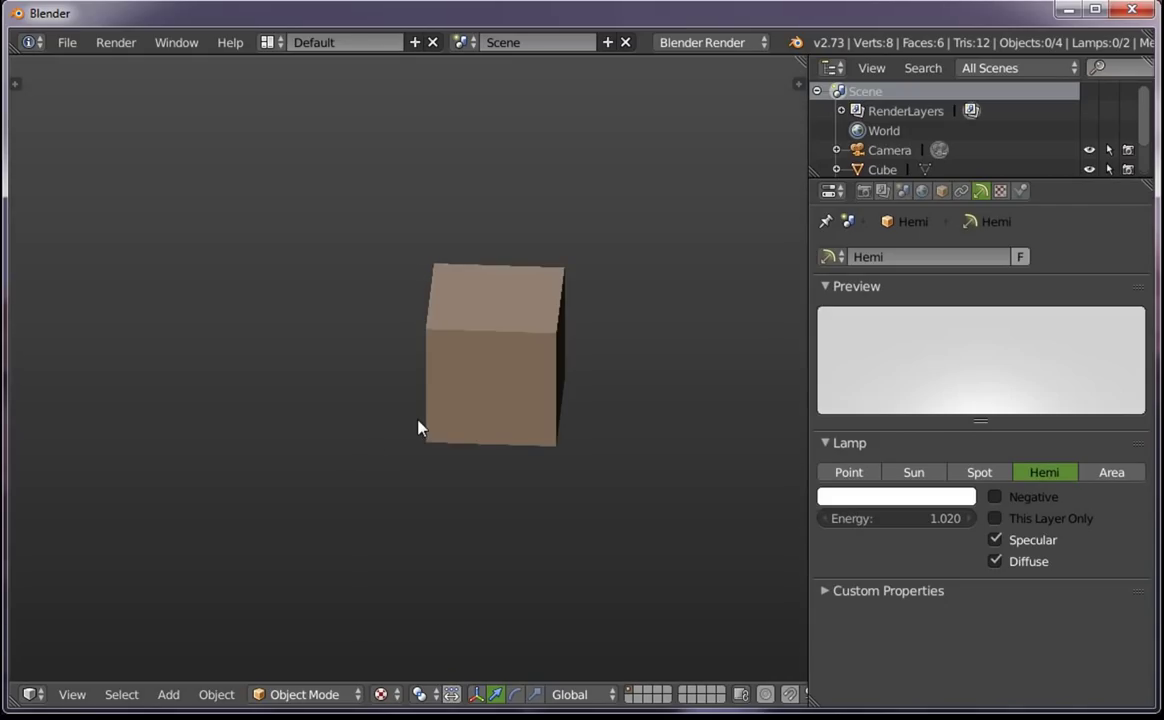
pyautogui.press('n')
pyautogui.click(423, 206)
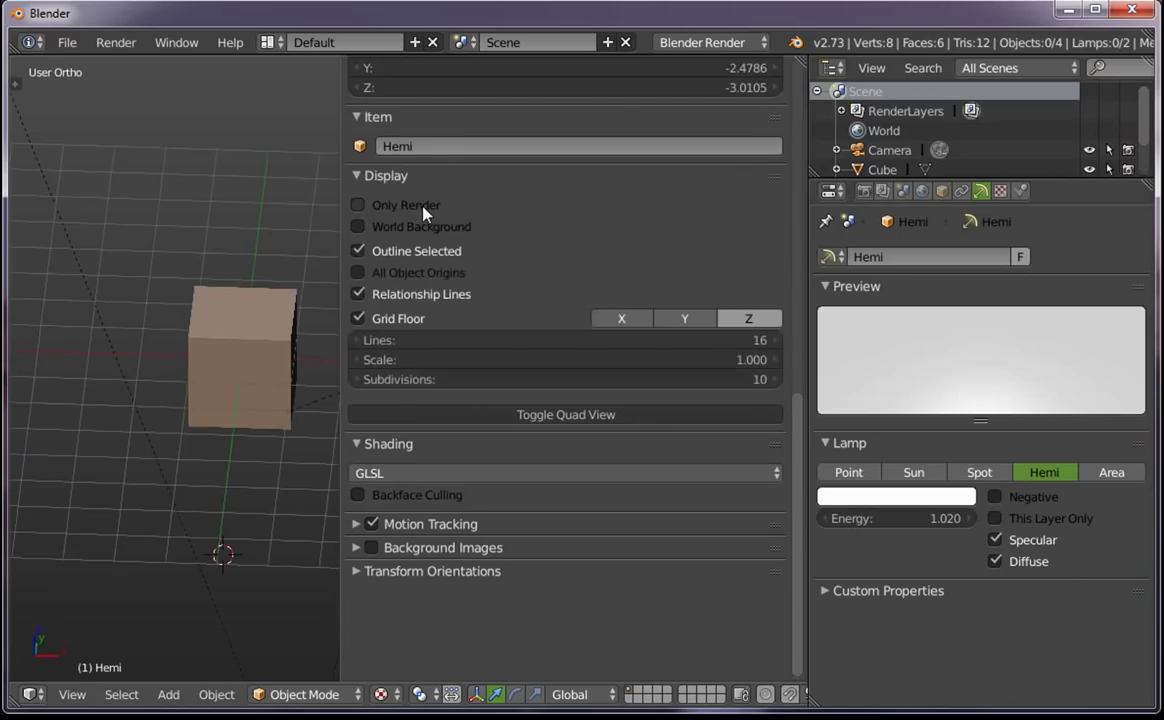
pyautogui.press('n')
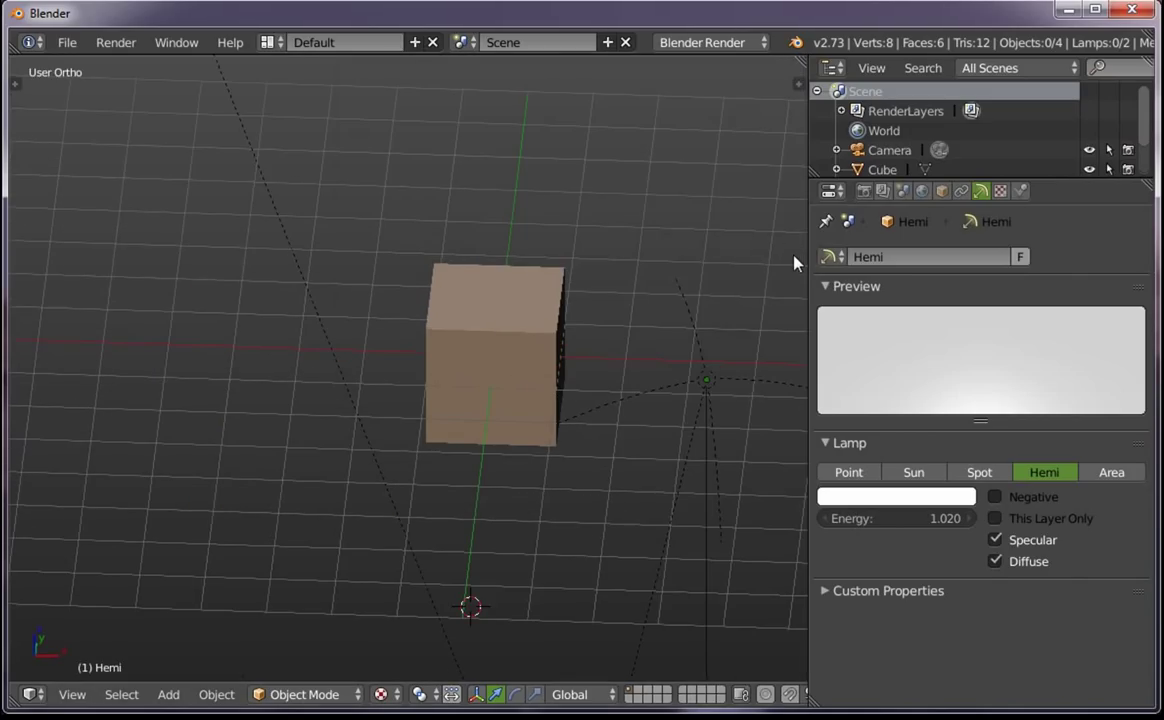
pyautogui.moveTo(808, 262); pyautogui.dragTo(898, 300)
pyautogui.scroll(-2, 660, 355)
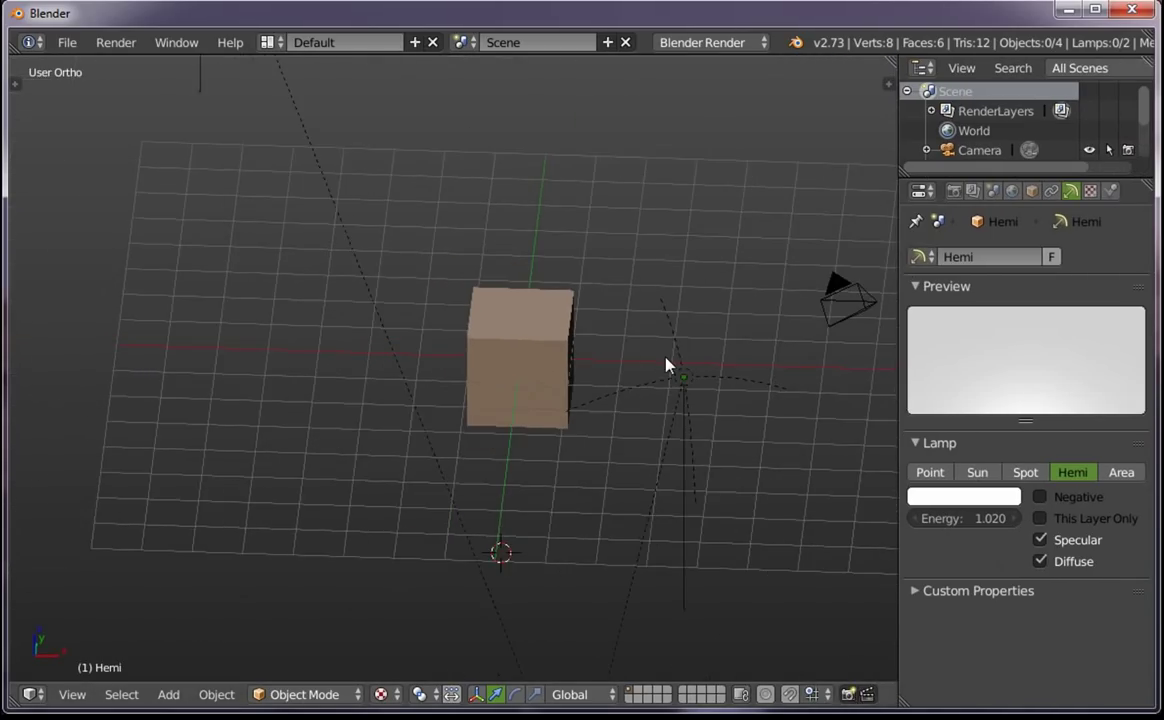
# Switch to front view and put the cube into Edit Mode
pyautogui.press('KP_3')
pyautogui.press('KP_1')
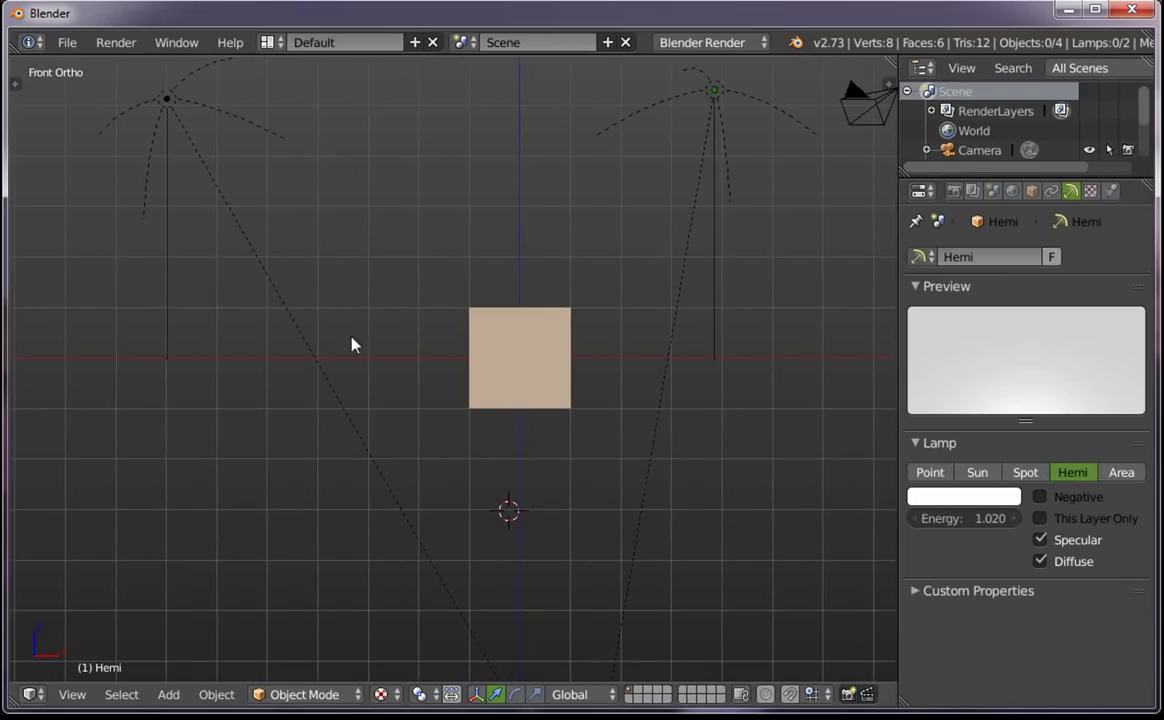
pyautogui.rightClick(520, 357)
pyautogui.press('Tab')
# Add a center loop cut, then extrude and scale the bottom into a tapered chin
pyautogui.scroll(2, 527, 460)
pyautogui.hotkey('ctrl', 'r')
pyautogui.click(538, 452)
pyautogui.rightClick(508, 453)
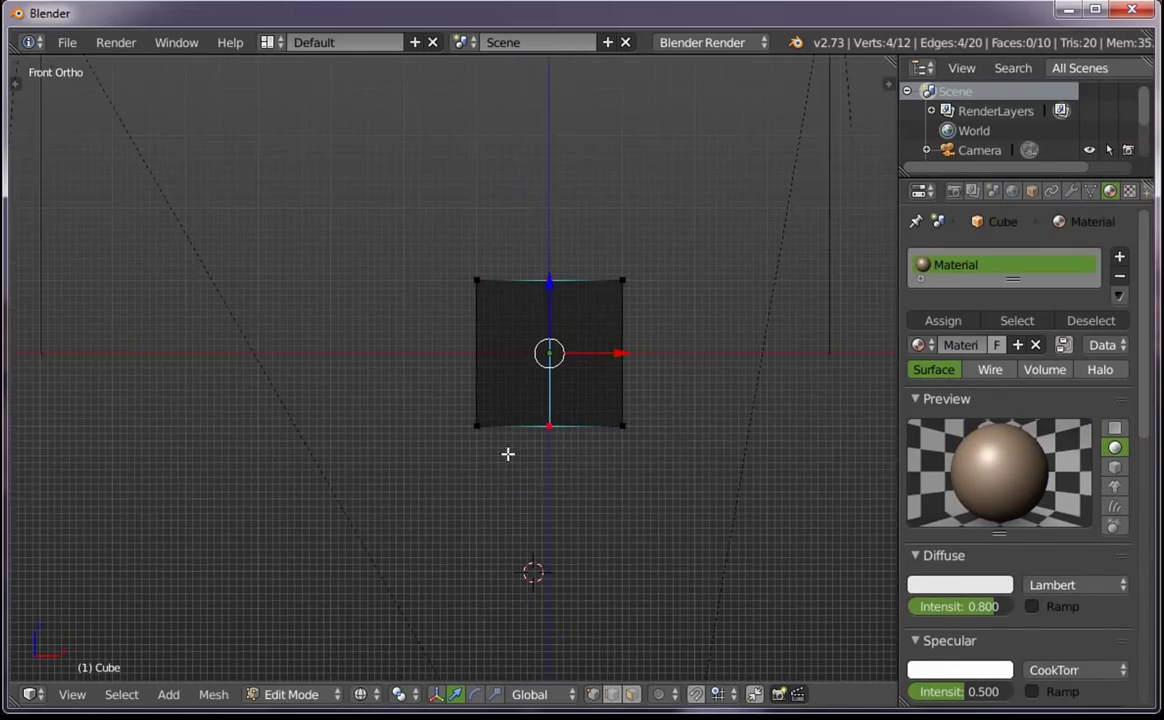
pyautogui.keyDown('shift'); pyautogui.moveTo(507, 454); pyautogui.dragTo(385, 470, button='middle'); pyautogui.keyUp('shift')
pyautogui.press('b')
pyautogui.moveTo(327, 411); pyautogui.dragTo(587, 520)
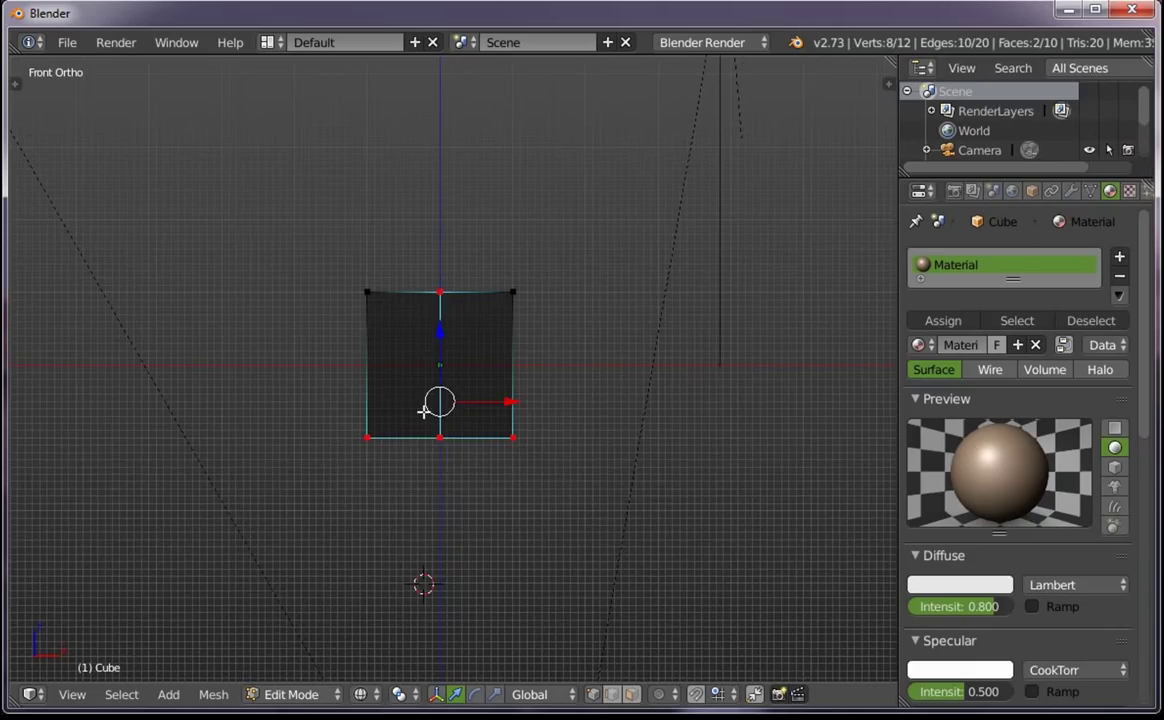
pyautogui.press('b')
pyautogui.moveTo(265, 382); pyautogui.dragTo(655, 525)
pyautogui.press('e')
pyautogui.click(600, 535)
pyautogui.press('s')
pyautogui.click(513, 519)
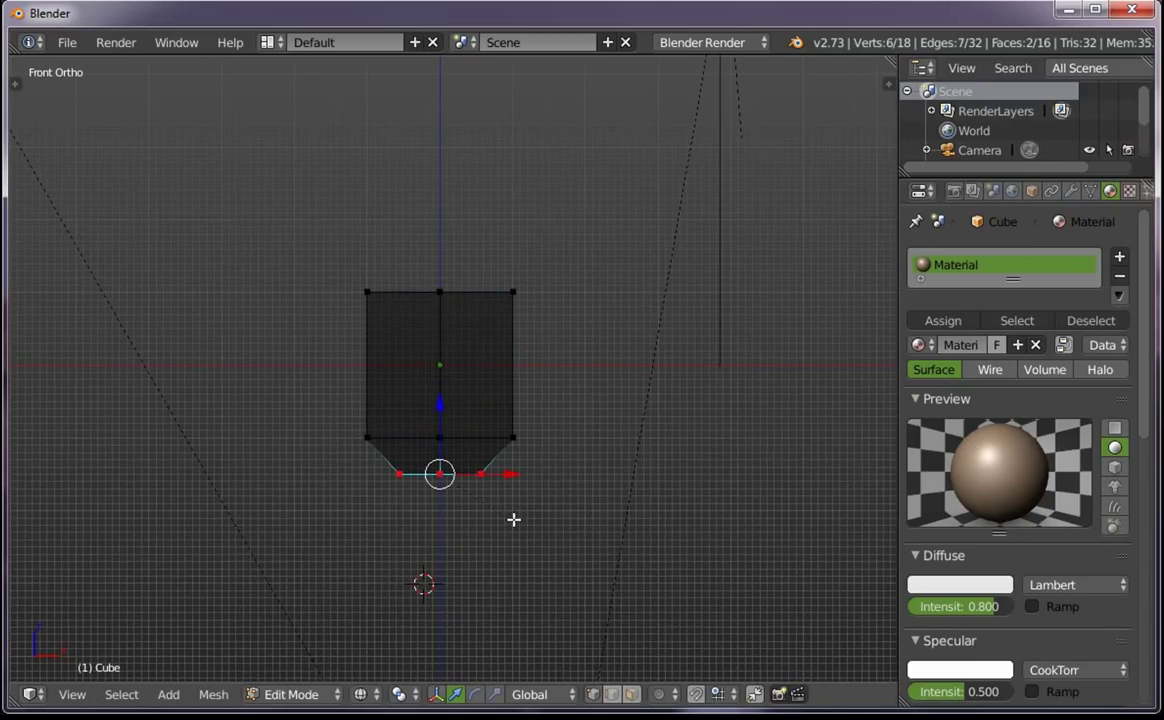
# In side view, add a vertical loop cut and scale the middle loop outward
pyautogui.press('KP_3')
pyautogui.press('a')
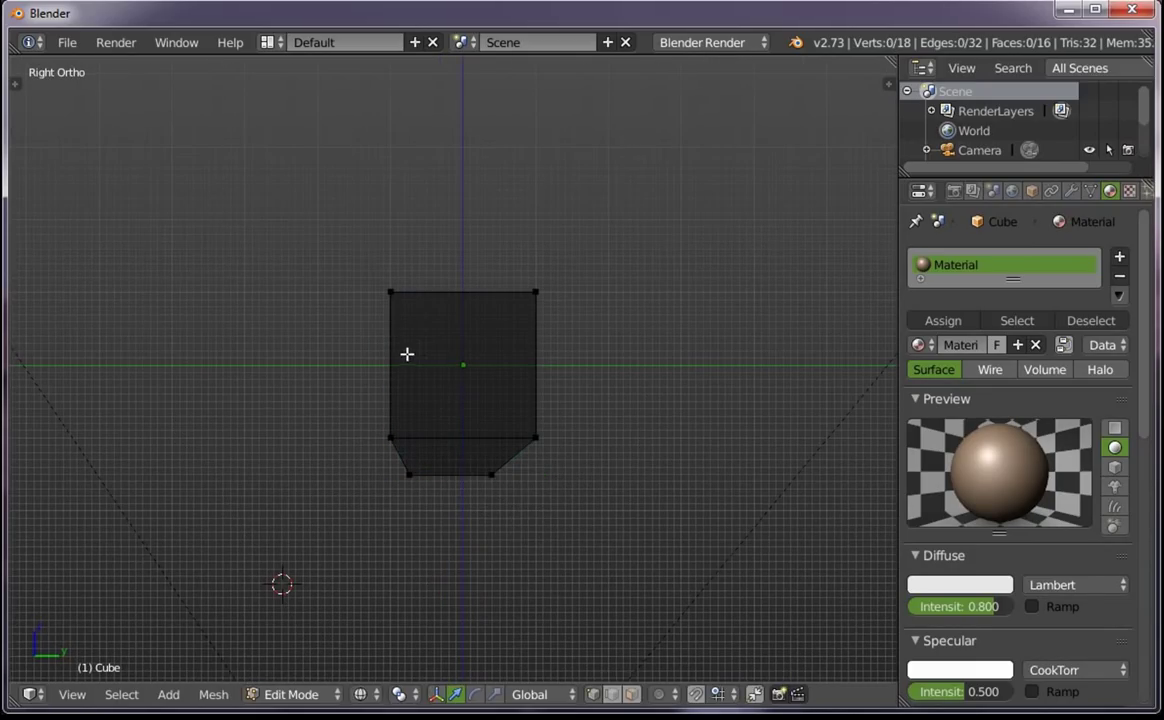
pyautogui.hotkey('ctrl', 'r')
pyautogui.click(462, 400)
pyautogui.rightClick(466, 390)
pyautogui.press('a')
pyautogui.press('a')
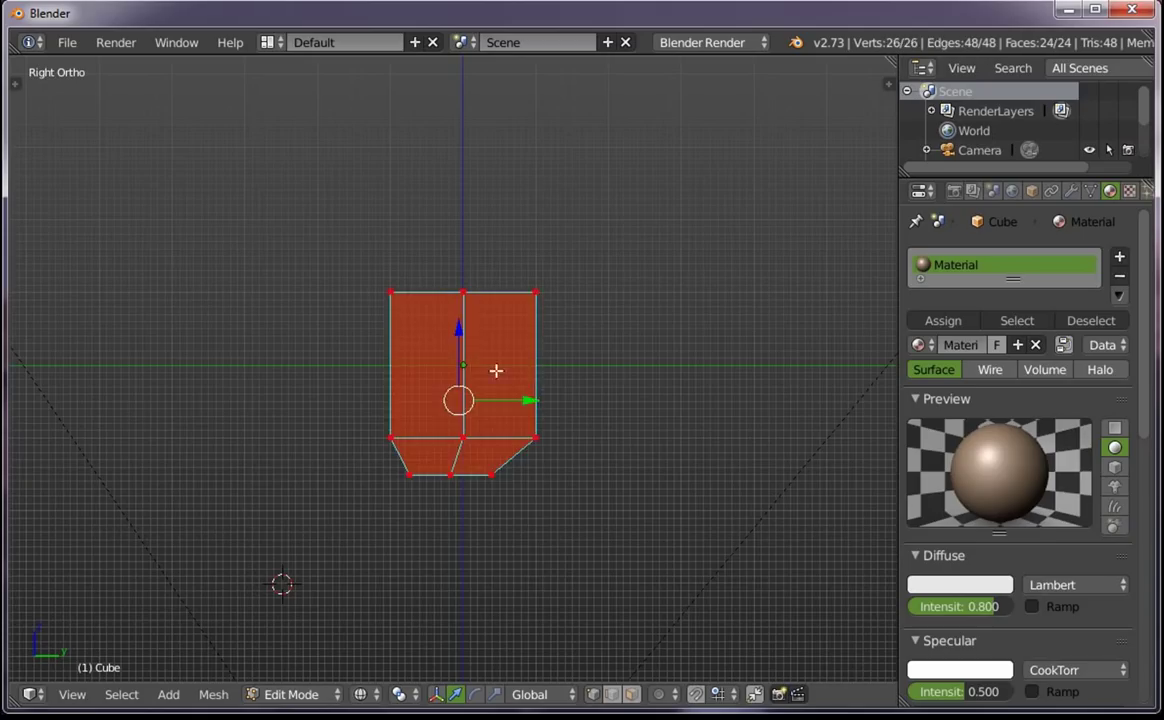
pyautogui.hotkey('ctrl', 'z')
pyautogui.press('s')
pyautogui.click(613, 385)
pyautogui.press('a')
# Lower the top-left corner and add a horizontal loop that bulges the face side
pyautogui.press('b')
pyautogui.moveTo(361, 260); pyautogui.dragTo(424, 330)
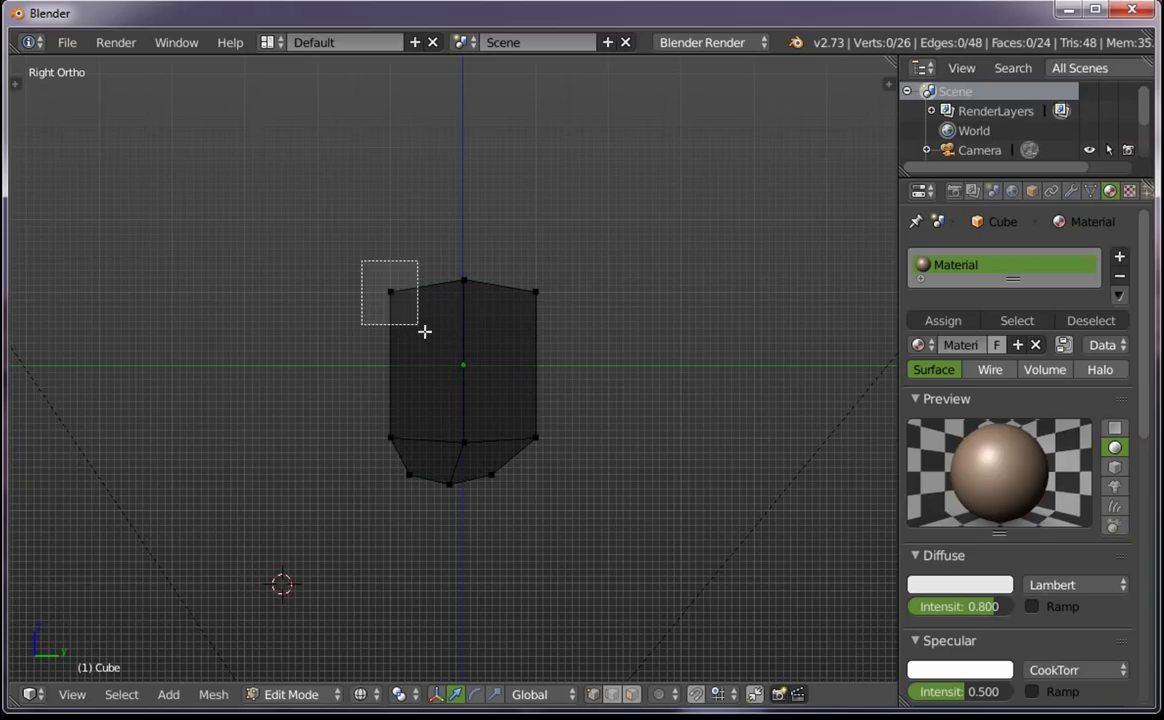
pyautogui.press('g')
pyautogui.click(431, 342)
pyautogui.hotkey('ctrl', 'r')
pyautogui.click(567, 390)
pyautogui.rightClick(567, 390)
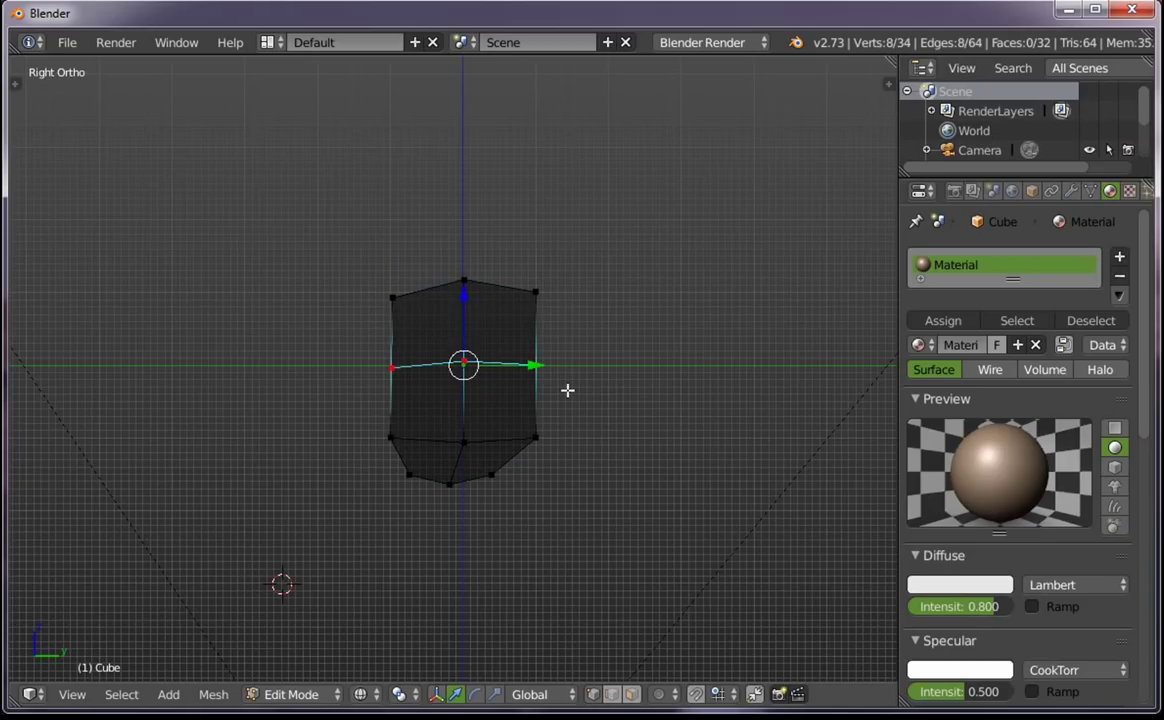
pyautogui.moveTo(383, 356); pyautogui.dragTo(427, 398)
pyautogui.press('g')
pyautogui.click(431, 380)
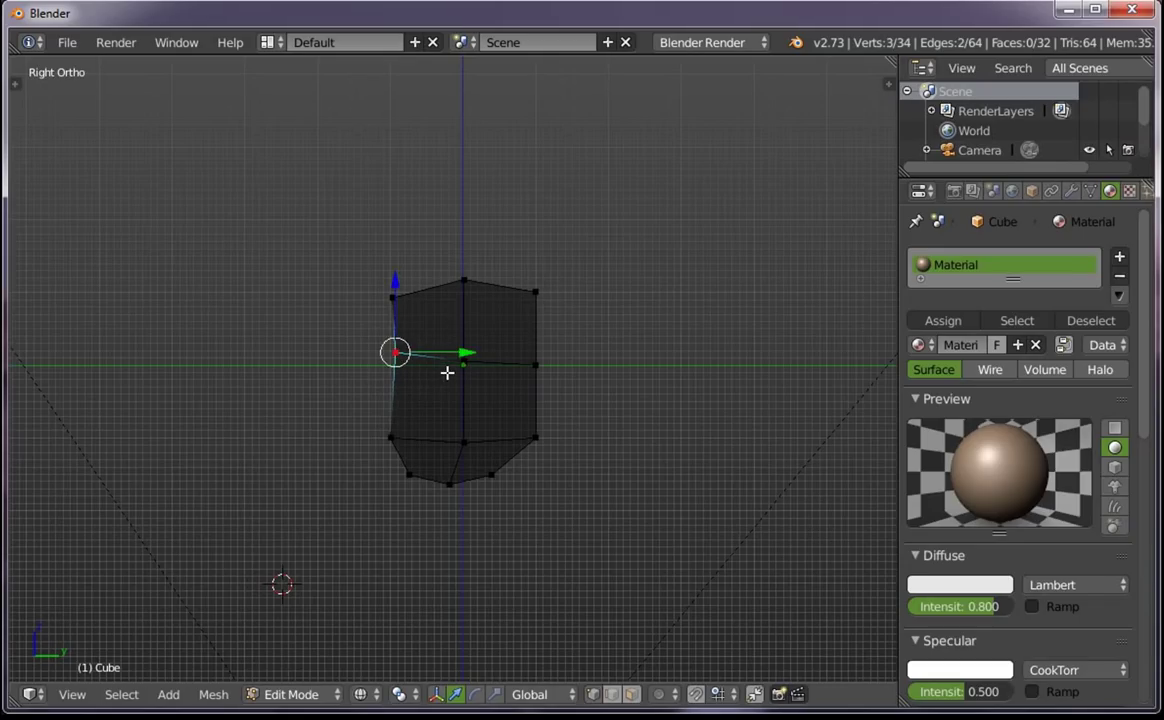
# Smooth all the head's vertices, then return to Object Mode in solid shading
pyautogui.press('a')
pyautogui.moveTo(462, 382)
pyautogui.mouseDown(button='middle')
pyautogui.moveTo(580, 457)
pyautogui.moveTo(605, 512)
pyautogui.moveTo(561, 465)
pyautogui.moveTo(548, 408)
pyautogui.moveTo(563, 384)
pyautogui.mouseUp(button='middle')
pyautogui.press('a')
pyautogui.press('KP_3')
pyautogui.press('a')
pyautogui.scroll(-1, 565, 440)
pyautogui.press('w')
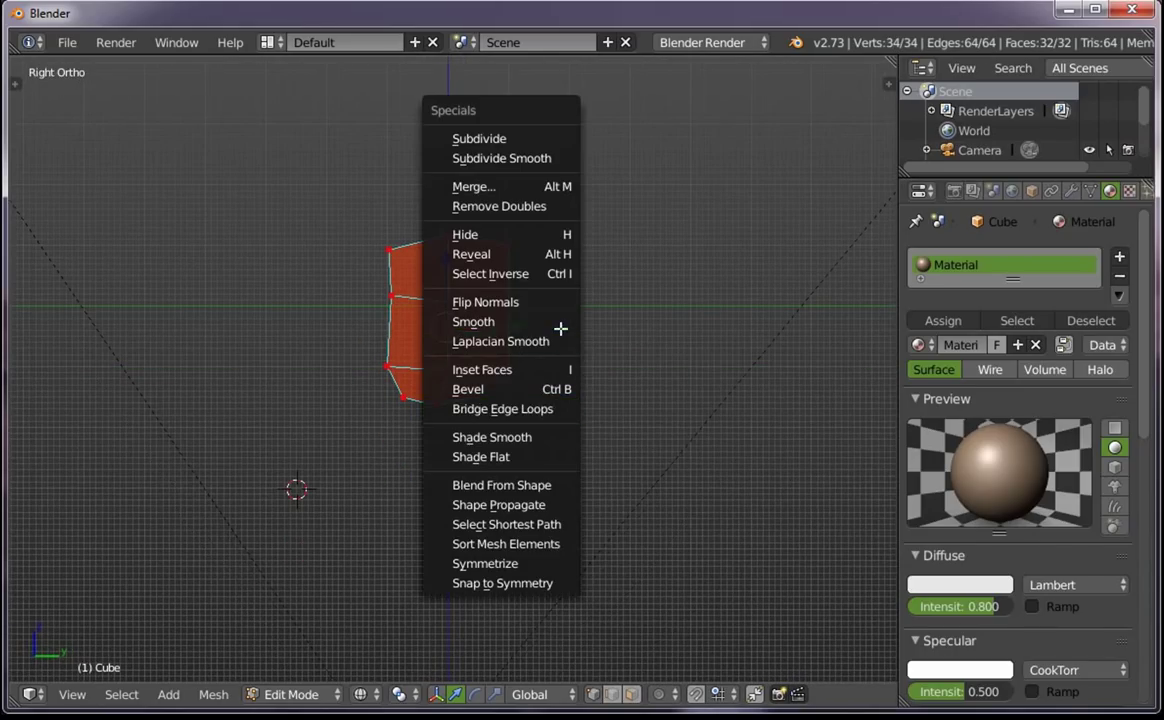
pyautogui.click(559, 325)
pyautogui.press('a')
pyautogui.press('z')
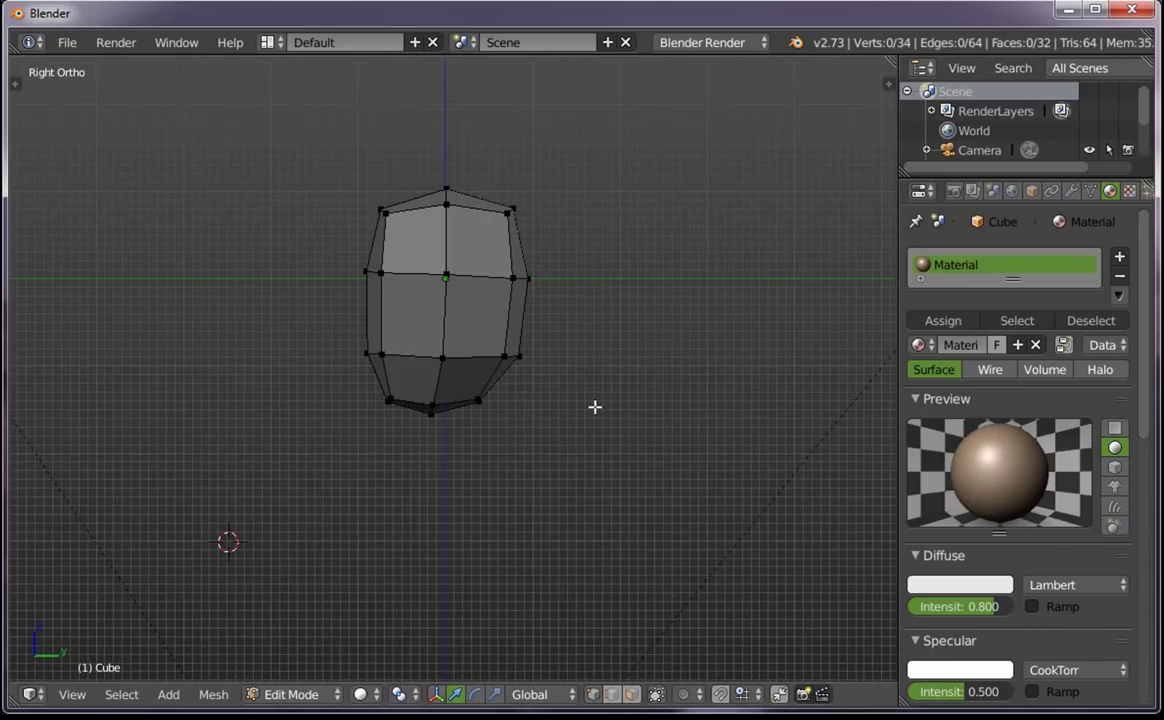
pyautogui.press('Tab')
pyautogui.press('a')
pyautogui.hotkey('shift', 'a')
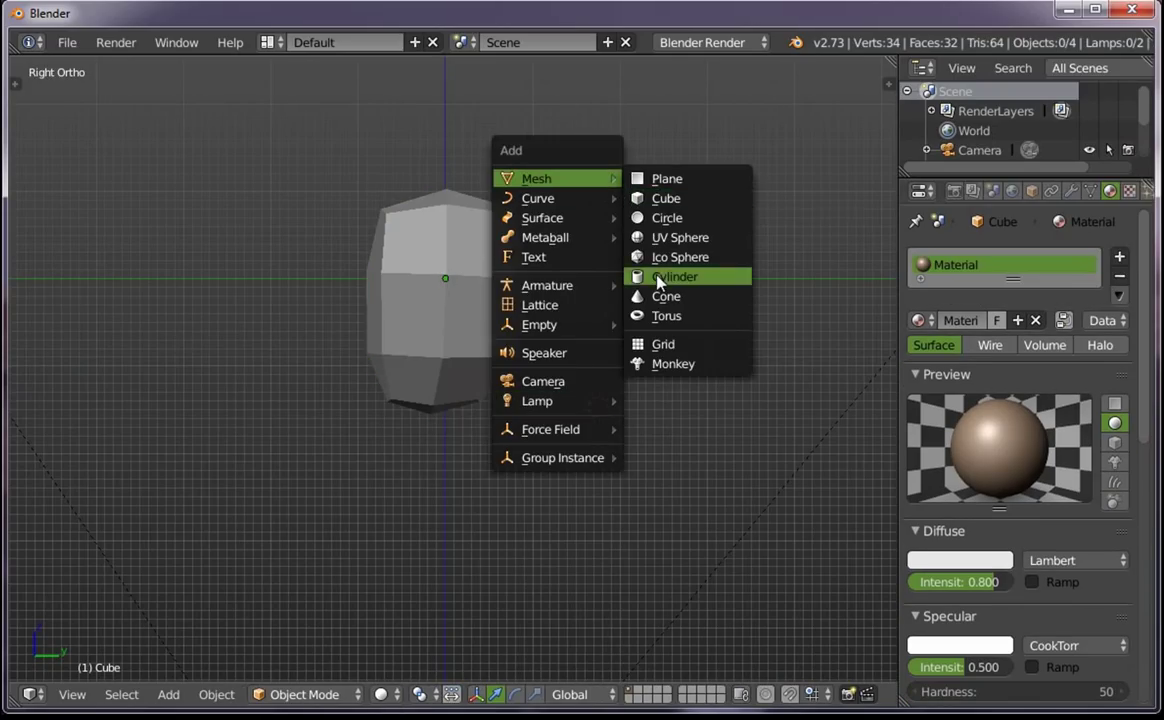
# Add a cylinder below the head, tilt it and center it along X as the neck
pyautogui.click(660, 277)
pyautogui.press('g')
pyautogui.click(572, 480)
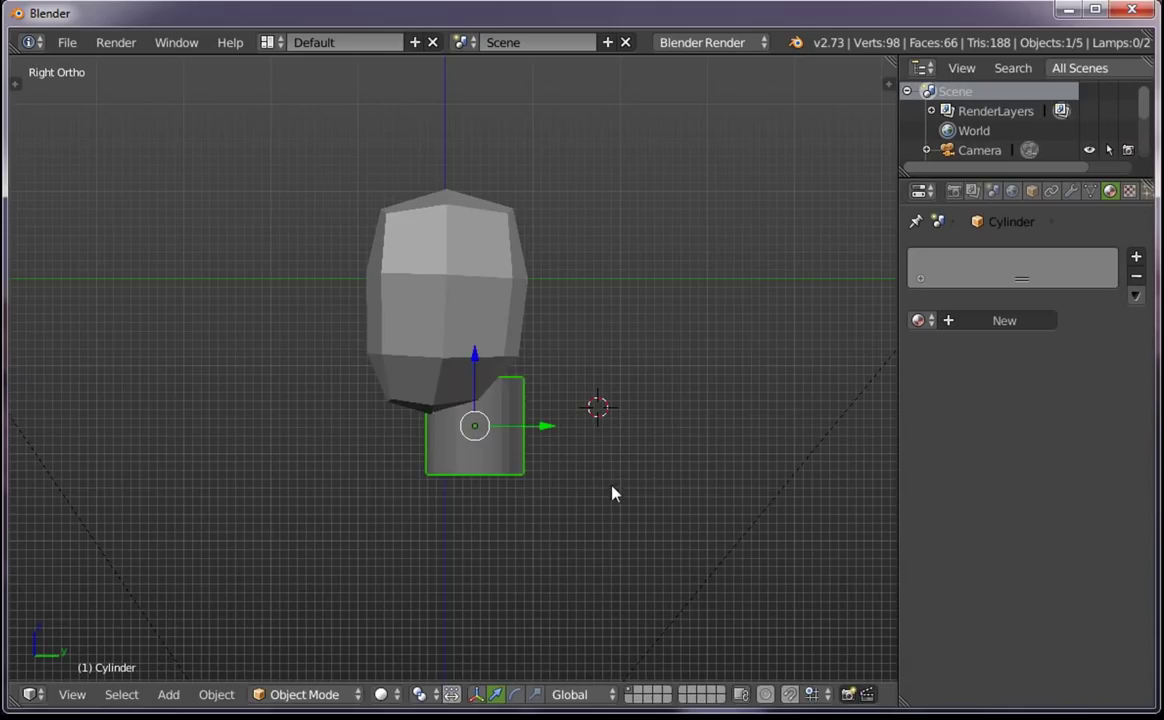
pyautogui.press('r')
pyautogui.press('g')
pyautogui.click(623, 403)
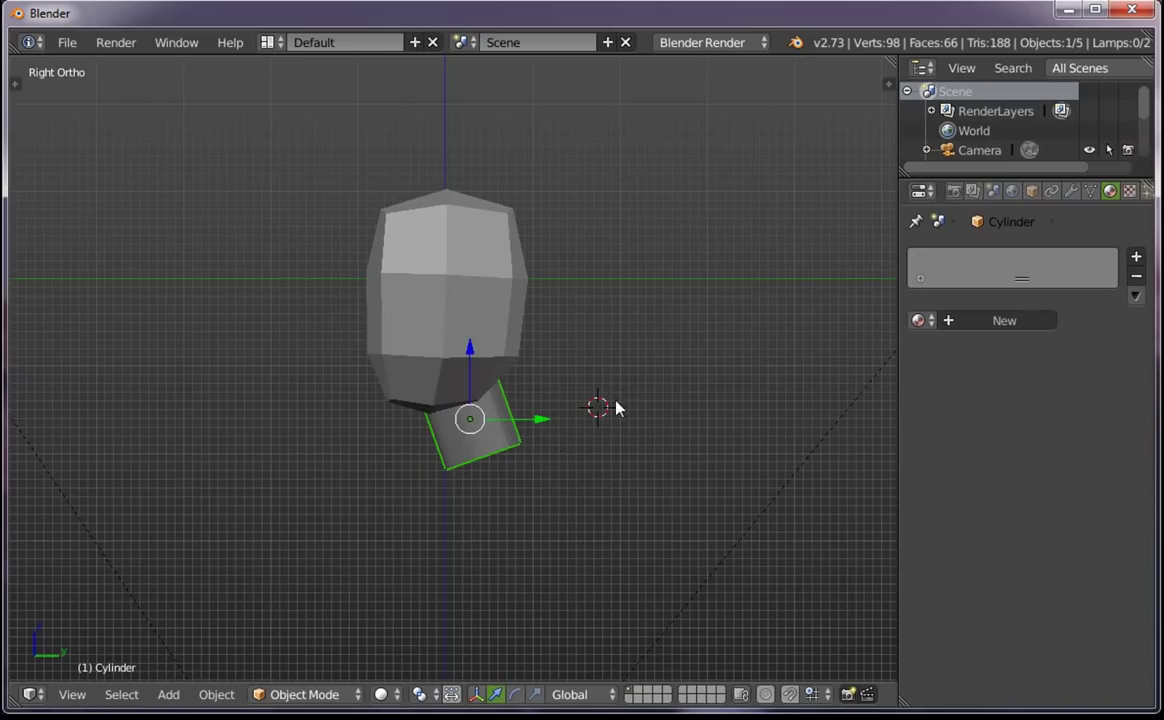
pyautogui.press('KP_1')
pyautogui.press('g')
pyautogui.press('x')
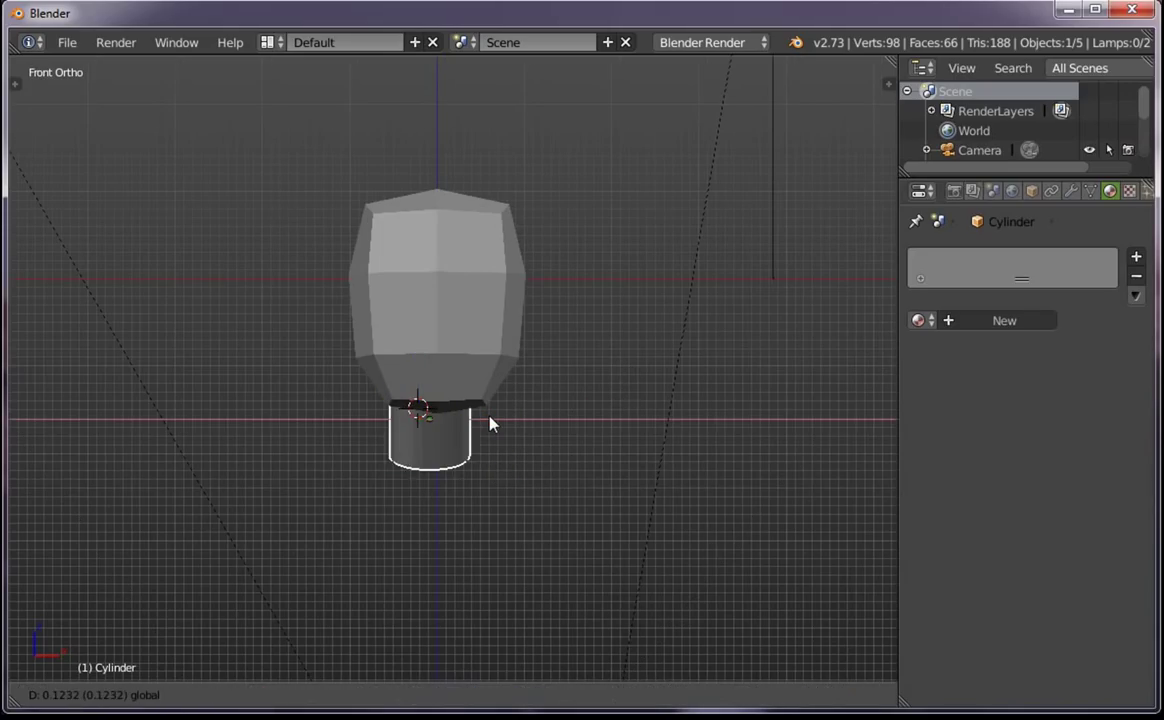
pyautogui.click(490, 424)
# Delete a stray duplicate of the neck and add a new cube beside the head for the ear
pyautogui.hotkey('shift', 'd')
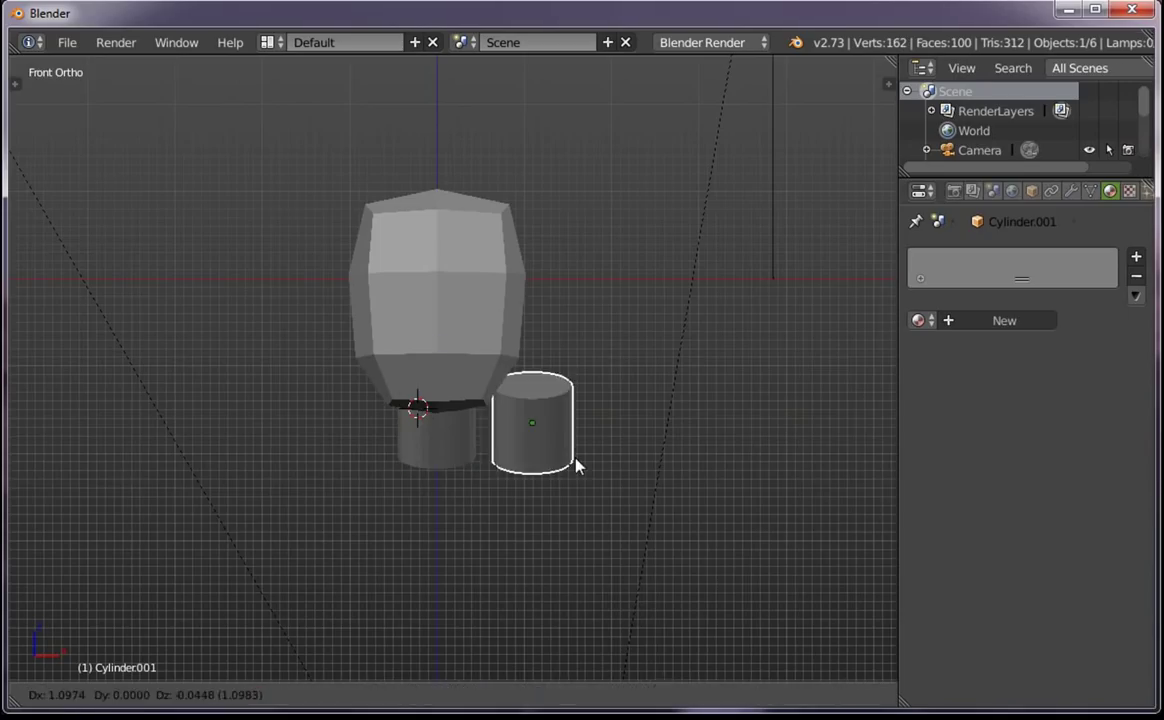
pyautogui.click(577, 468)
pyautogui.press('x')
pyautogui.click(657, 436)
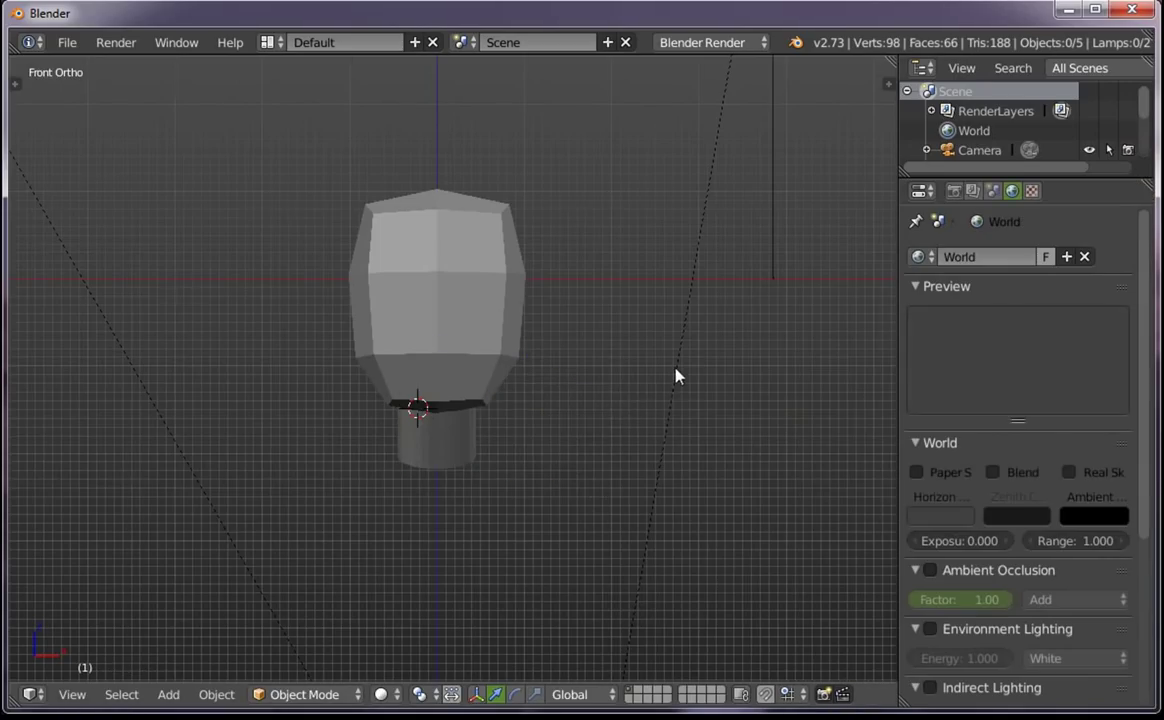
pyautogui.keyDown('shift'); pyautogui.moveTo(676, 377); pyautogui.dragTo(603, 356, button='middle'); pyautogui.keyUp('shift')
pyautogui.hotkey('shift', 'a')
pyautogui.click(668, 372)
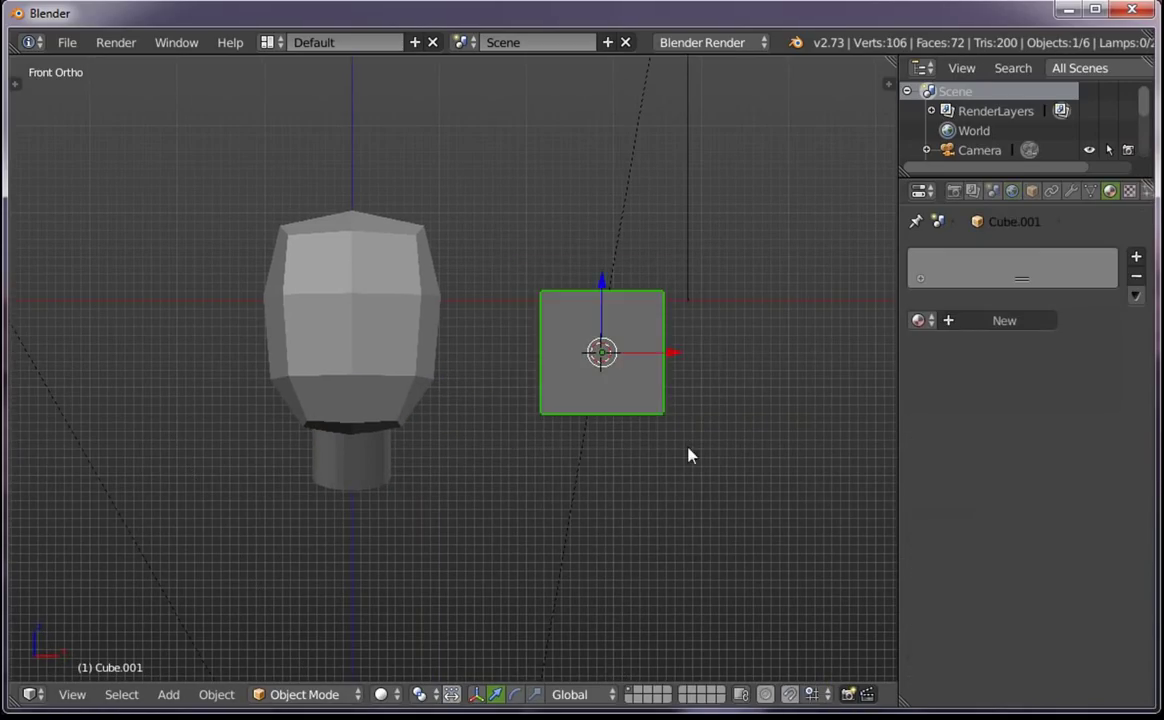
pyautogui.press('KP_7')
pyautogui.scroll(-5, 700, 530)
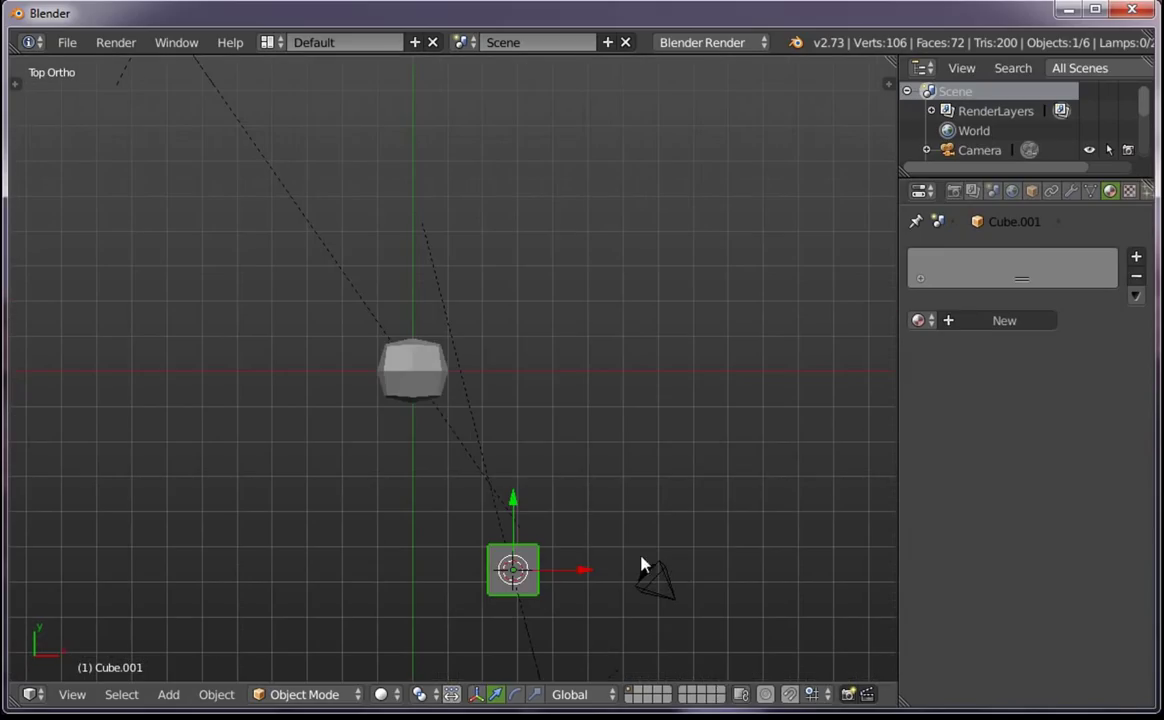
pyautogui.press('g')
pyautogui.click(569, 338)
# Shrink the ear cube, flatten it along the Y axis and rotate it
pyautogui.scroll(5, 569, 338)
pyautogui.press('s')
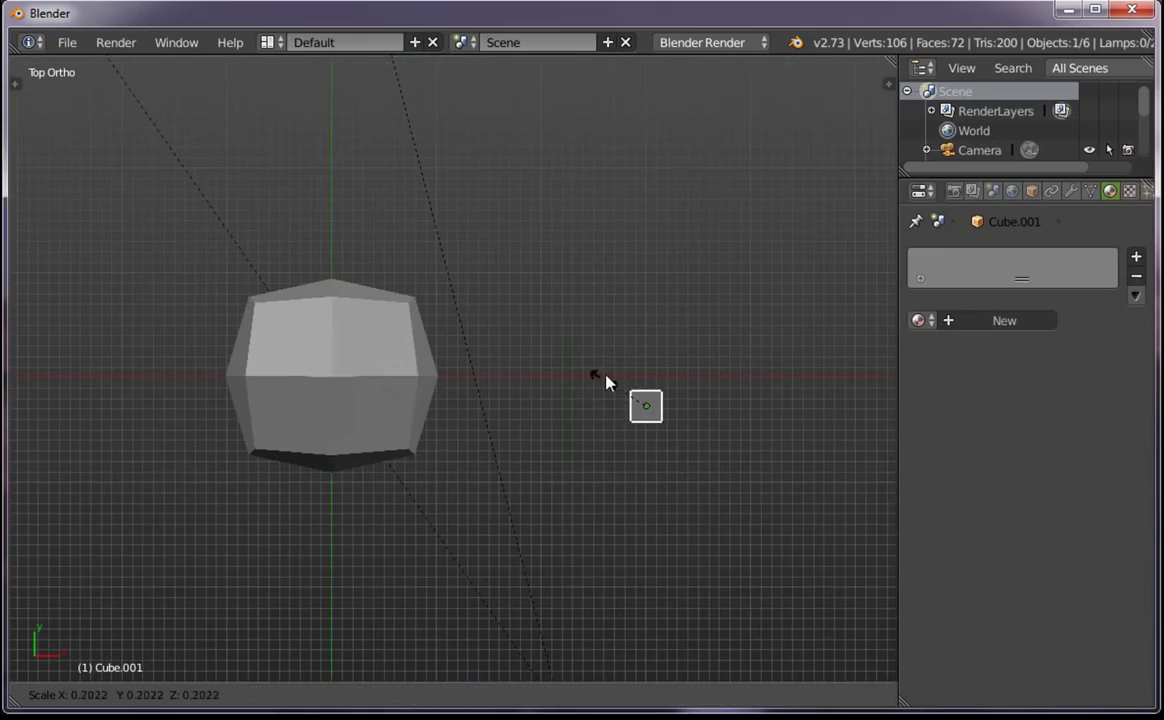
pyautogui.click(656, 306)
pyautogui.press('s')
pyautogui.press('y')
pyautogui.click(643, 385)
pyautogui.press('r')
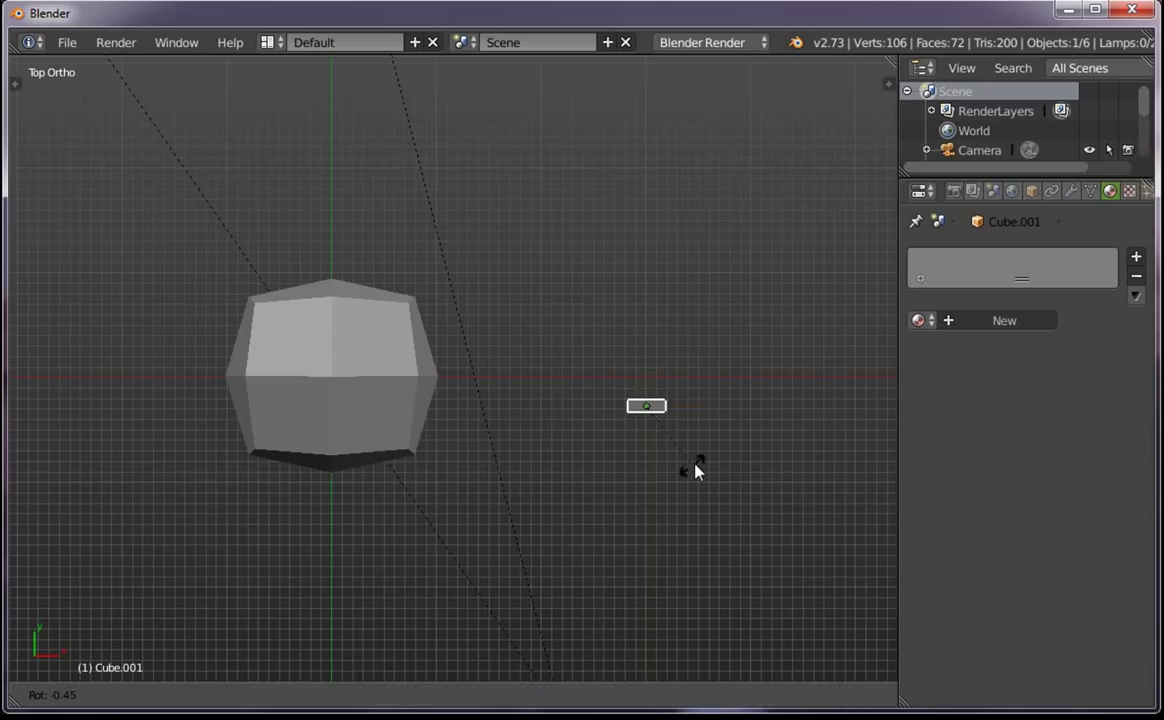
pyautogui.click(493, 386)
# Scale the ear block, stretch it along Z and set it against the side of the head
pyautogui.press('KP_1')
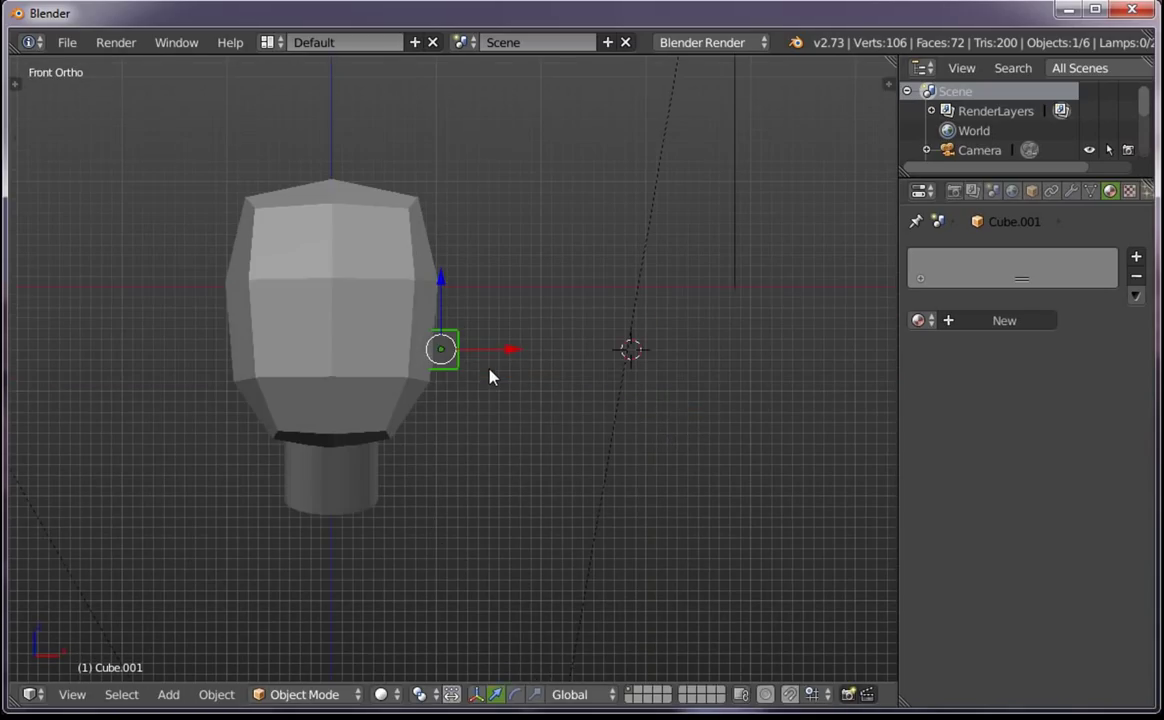
pyautogui.press('s')
pyautogui.click(494, 352)
pyautogui.press('s')
pyautogui.press('z')
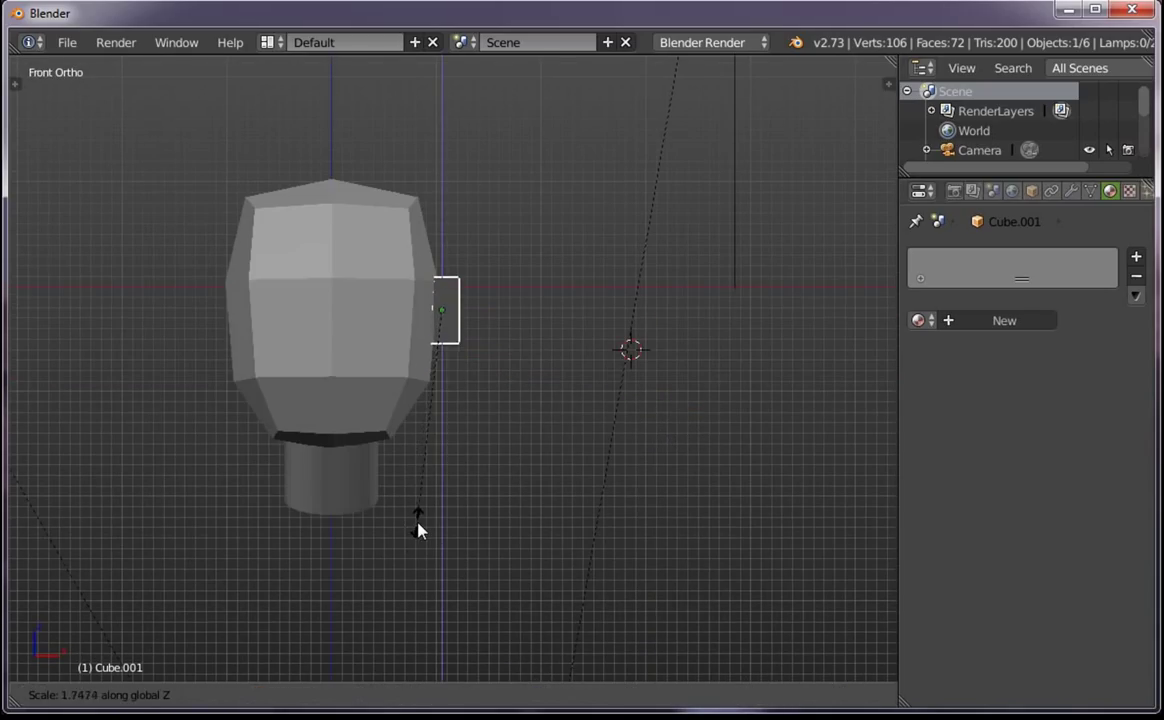
pyautogui.click(420, 525)
pyautogui.press('KP_3')
pyautogui.press('s')
pyautogui.click(529, 427)
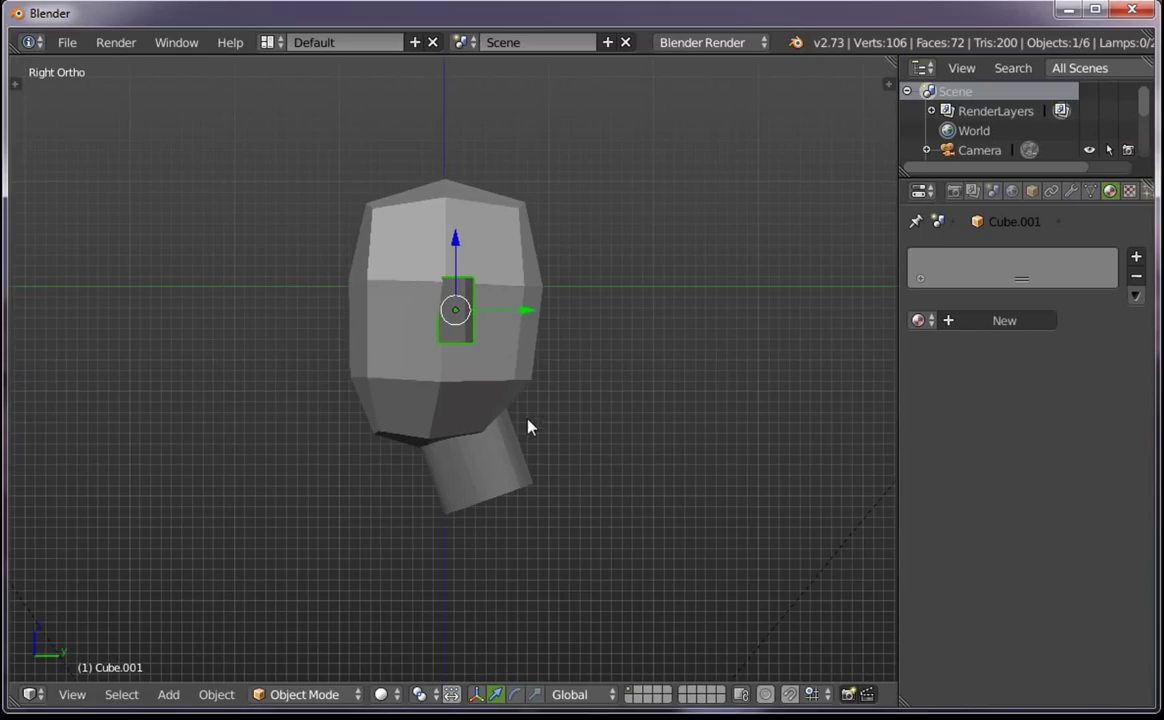
# Duplicate the ear block and center the copy on the face
pyautogui.press('a')
pyautogui.rightClick(476, 340)
pyautogui.hotkey('shift', 'd')
pyautogui.click(318, 349)
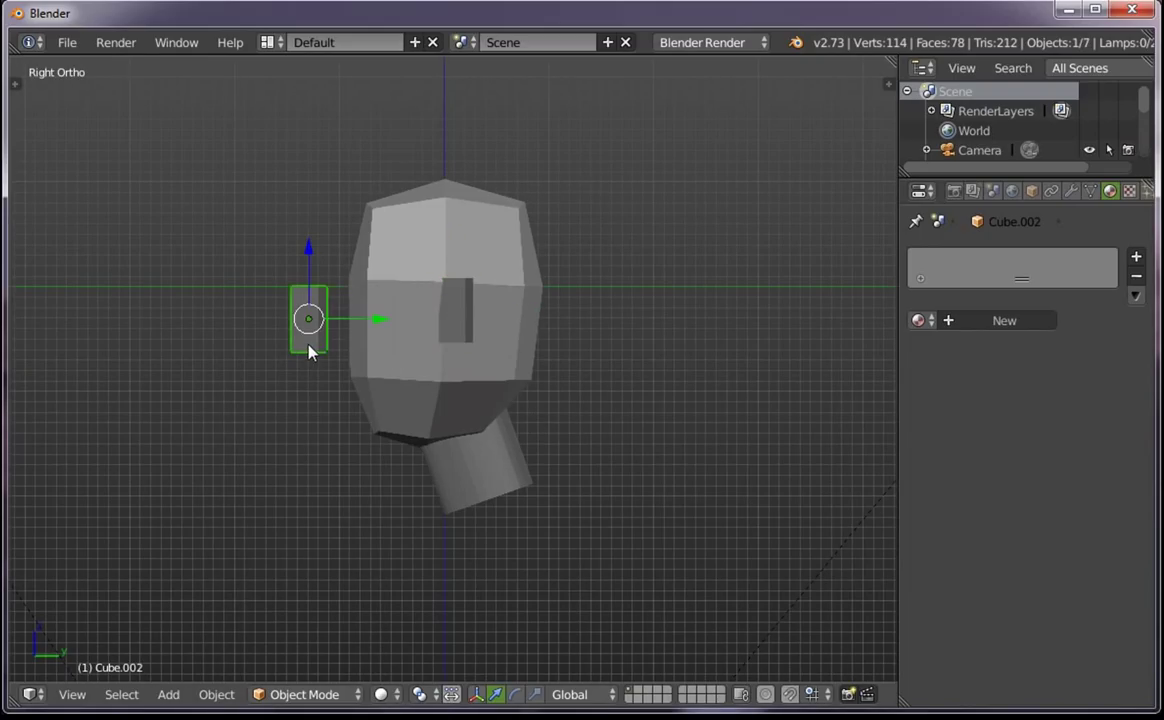
pyautogui.press('g')
pyautogui.press('Escape')
pyautogui.press('KP_1')
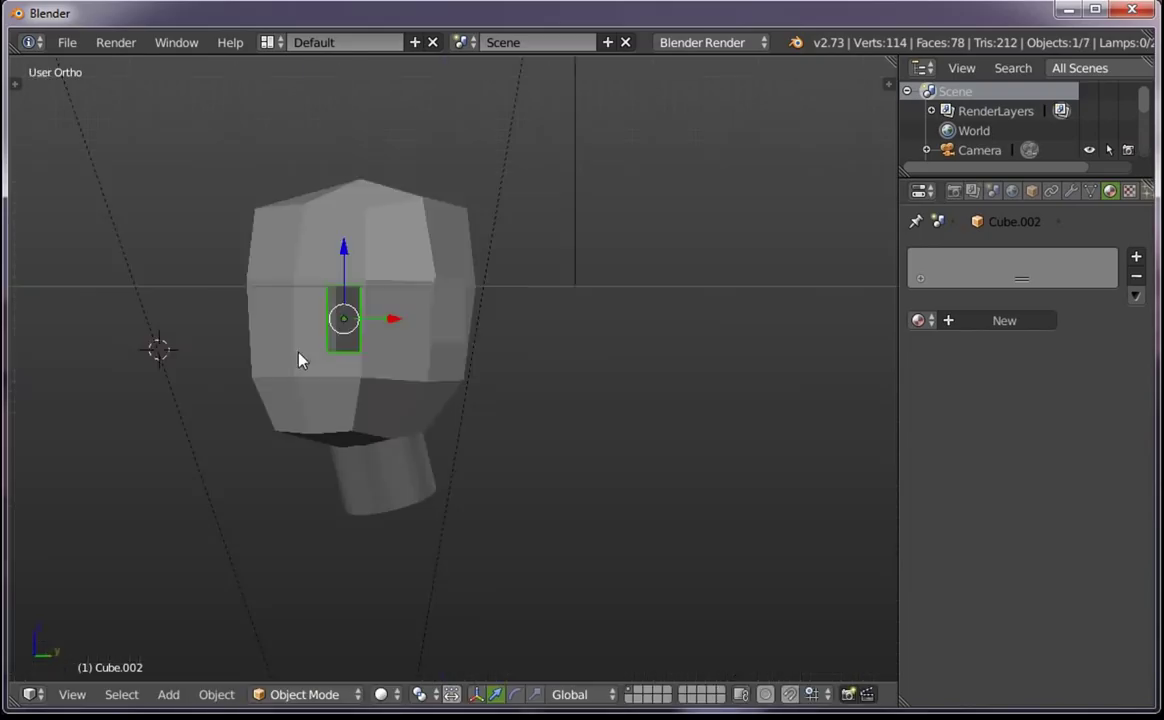
pyautogui.press('g')
pyautogui.click(330, 354)
# Rotate the copy around Z and move it out to the front of the face
pyautogui.press('r')
pyautogui.press('z')
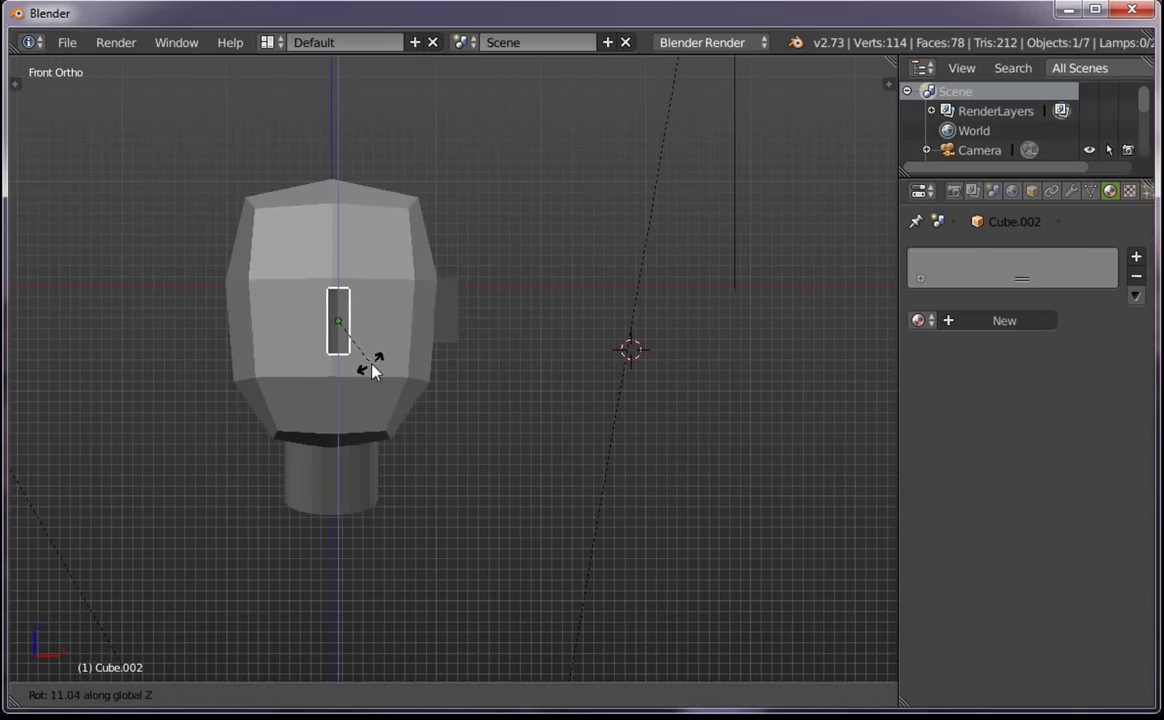
pyautogui.click(490, 376)
pyautogui.press('KP_3')
pyautogui.press('g')
pyautogui.click(434, 369)
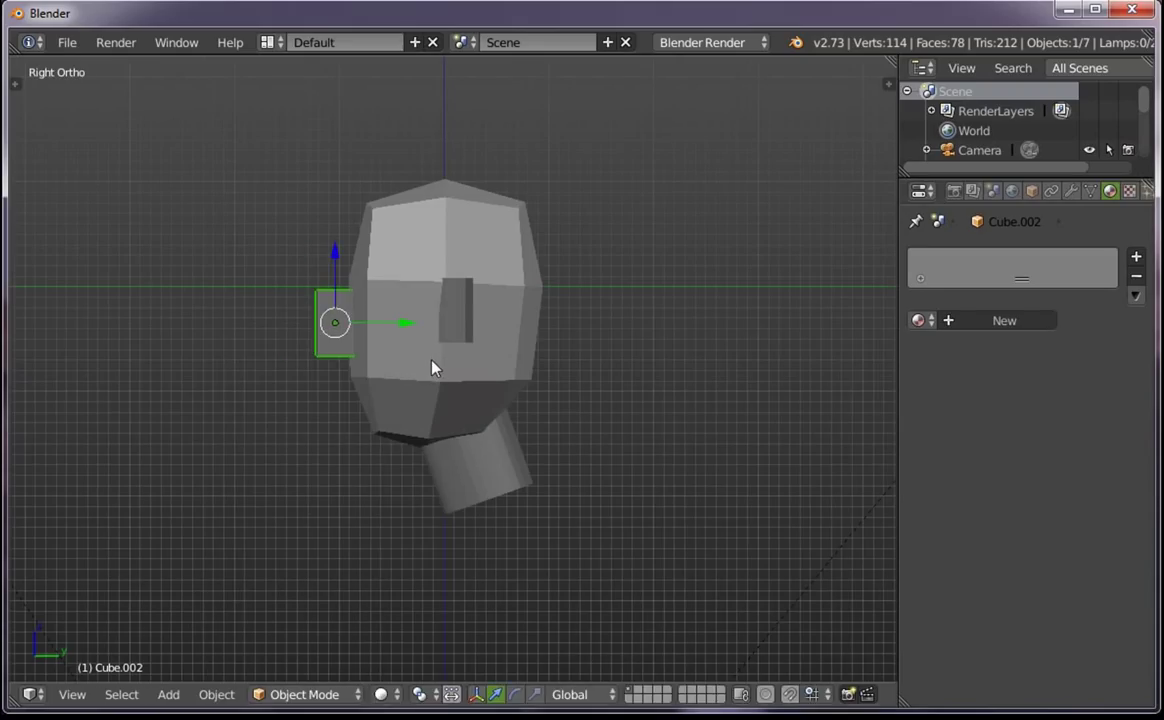
# In Edit Mode with wireframe, drag the copy's vertices into a wedge, then return to solid Object Mode
pyautogui.press('Tab')
pyautogui.press('z')
pyautogui.press('b')
pyautogui.moveTo(306, 272)
pyautogui.mouseDown()
pyautogui.moveTo(342, 318)
pyautogui.moveTo(390, 317)
pyautogui.moveTo(388, 328)
pyautogui.mouseUp()
pyautogui.press('g')
pyautogui.click(385, 307)
pyautogui.press('b')
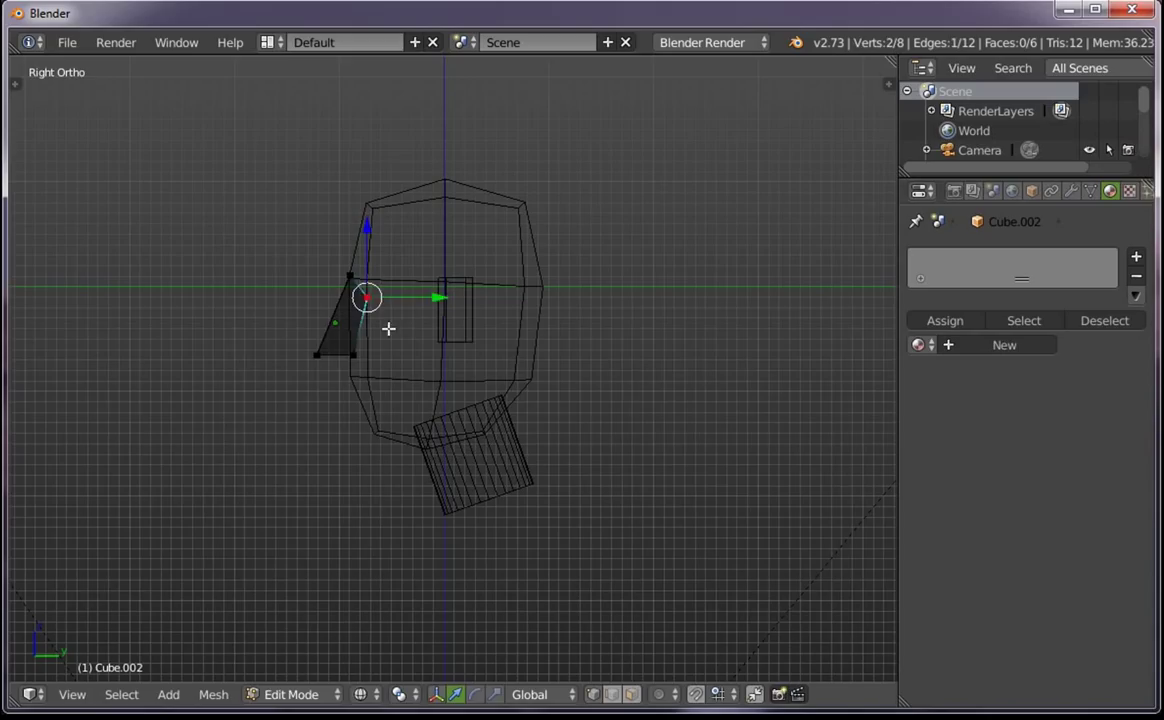
pyautogui.moveTo(343, 381); pyautogui.dragTo(338, 361)
pyautogui.press('Tab')
pyautogui.press('z')
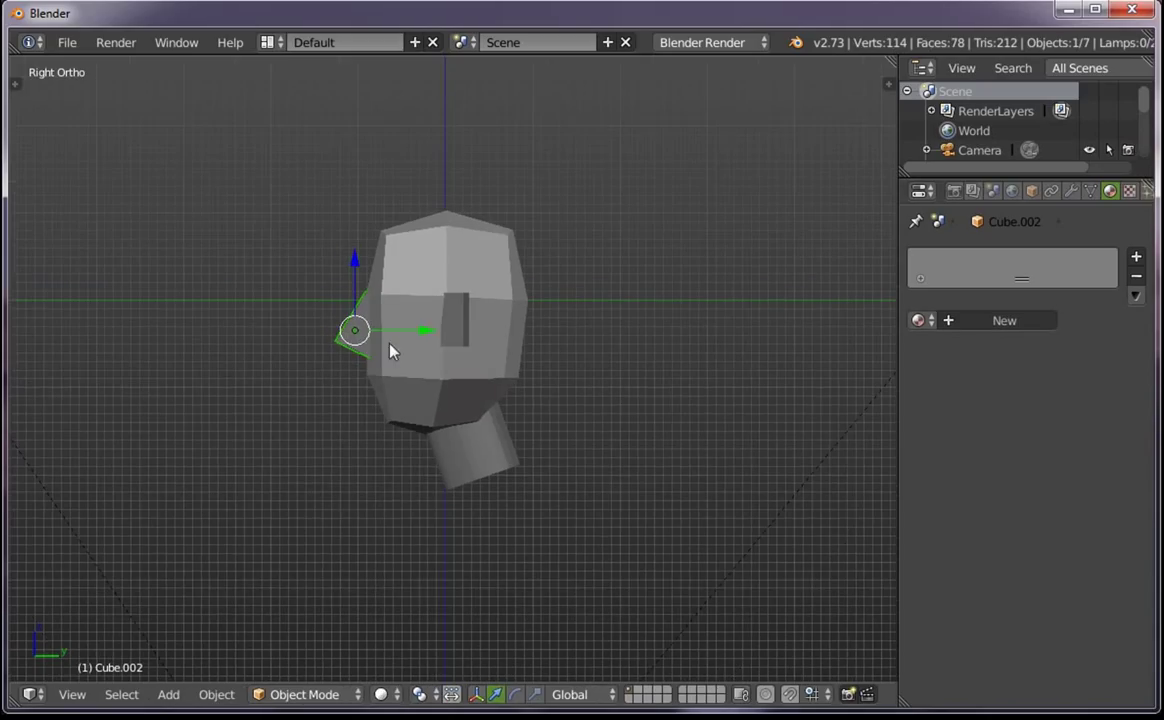
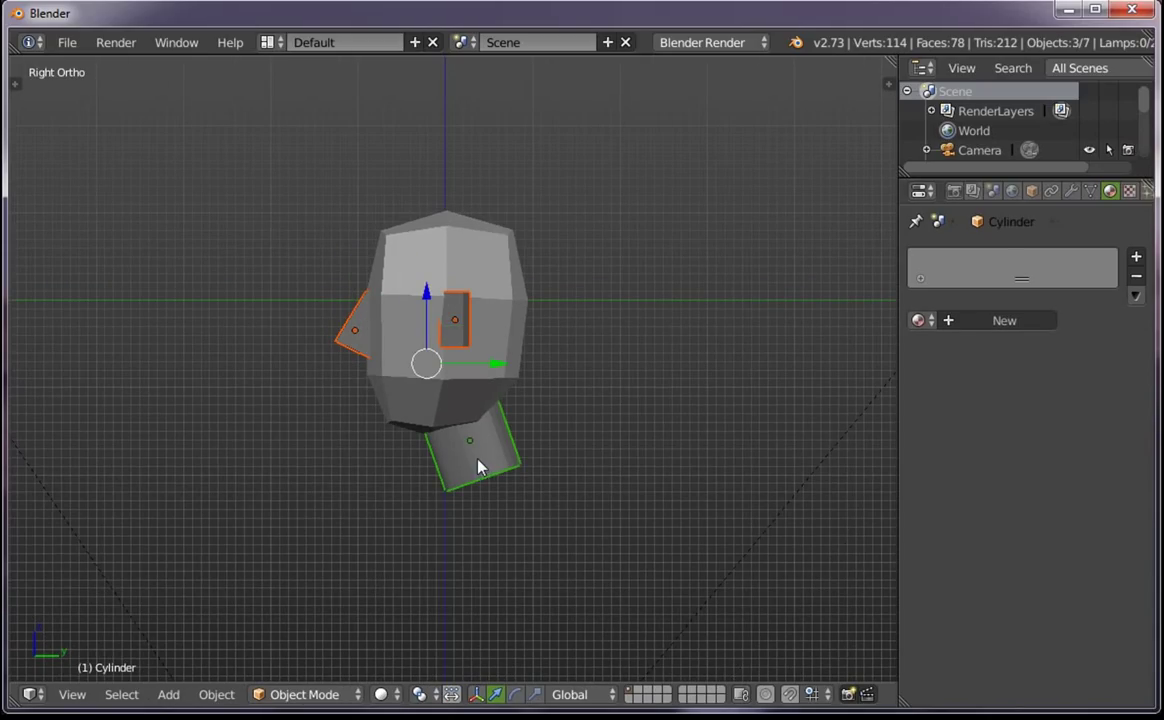
# Select only the head Cube, leaving the neck cylinder unselected
pyautogui.rightClick(478, 467)
pyautogui.moveTo(473, 437)
pyautogui.mouseDown(button='middle')
pyautogui.moveTo(541, 449)
pyautogui.moveTo(420, 370)
pyautogui.mouseUp(button='middle')
pyautogui.keyDown('shift'); pyautogui.rightClick(395, 351); pyautogui.keyUp('shift')
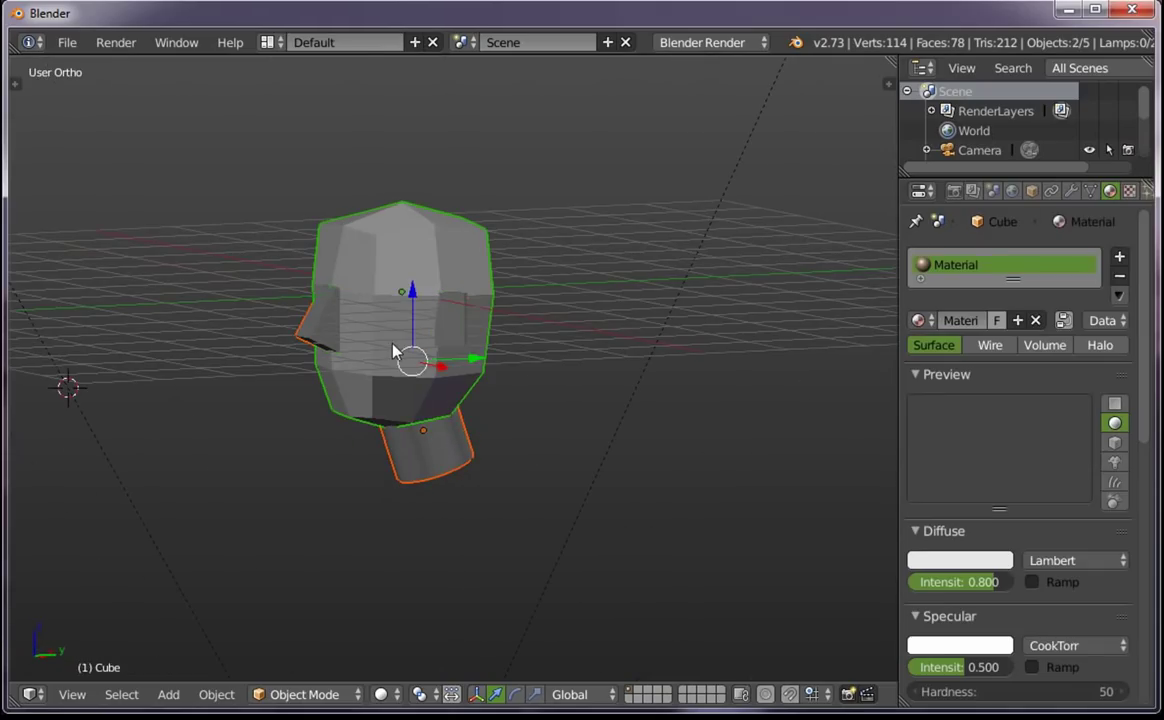
pyautogui.press('a')
pyautogui.rightClick(450, 330)
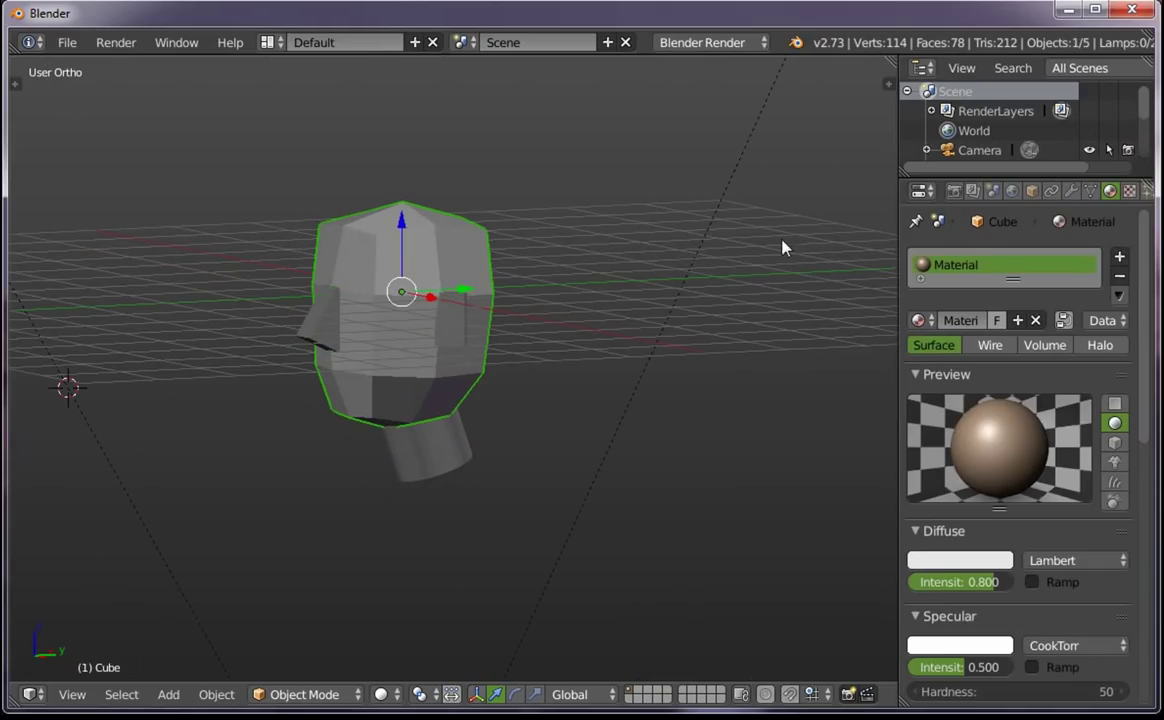
# Add a Boolean modifier to the head using Cylinder as the object with Union operation
pyautogui.click(1072, 191)
pyautogui.click(935, 258)
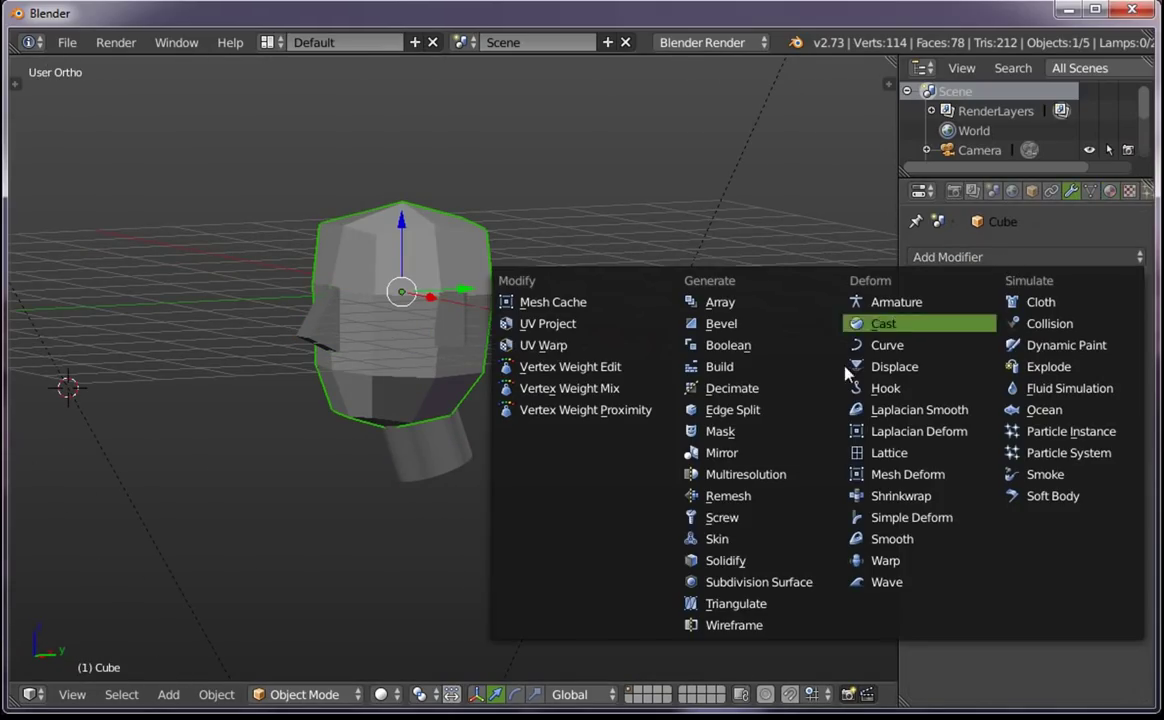
pyautogui.click(752, 345)
pyautogui.click(1045, 370)
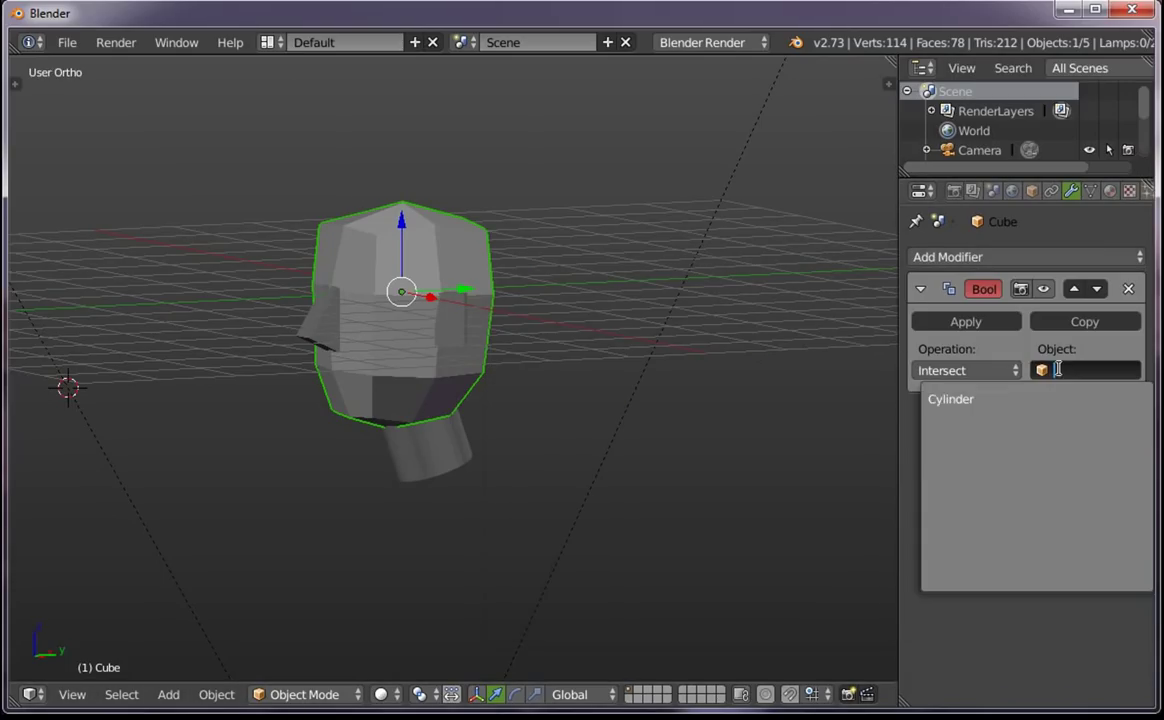
pyautogui.click(995, 400)
pyautogui.click(955, 370)
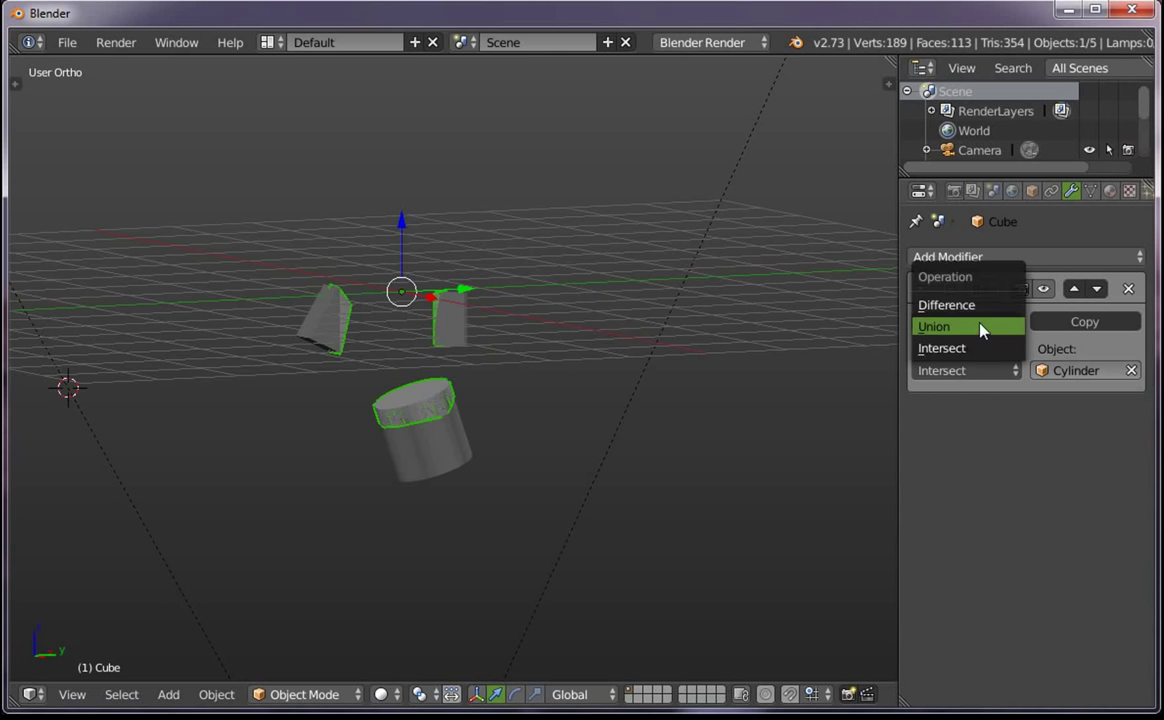
pyautogui.click(909, 328)
# Switch to wireframe and orbit to check how the neck cylinder meets the head
pyautogui.scroll(5, 616, 325)
pyautogui.rightClick(426, 473)
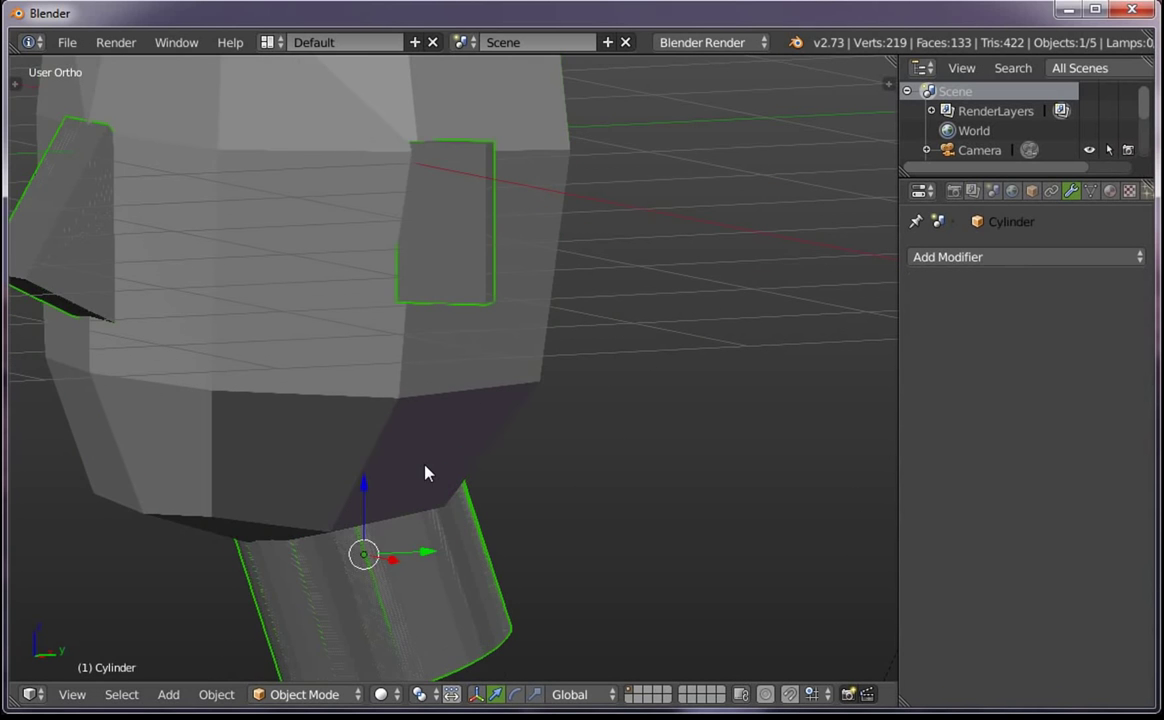
pyautogui.rightClick(426, 473)
pyautogui.press('z')
pyautogui.moveTo(445, 458)
pyautogui.mouseDown(button='middle')
pyautogui.moveTo(481, 429)
pyautogui.moveTo(465, 450)
pyautogui.moveTo(470, 486)
pyautogui.mouseUp(button='middle')
pyautogui.press('a')
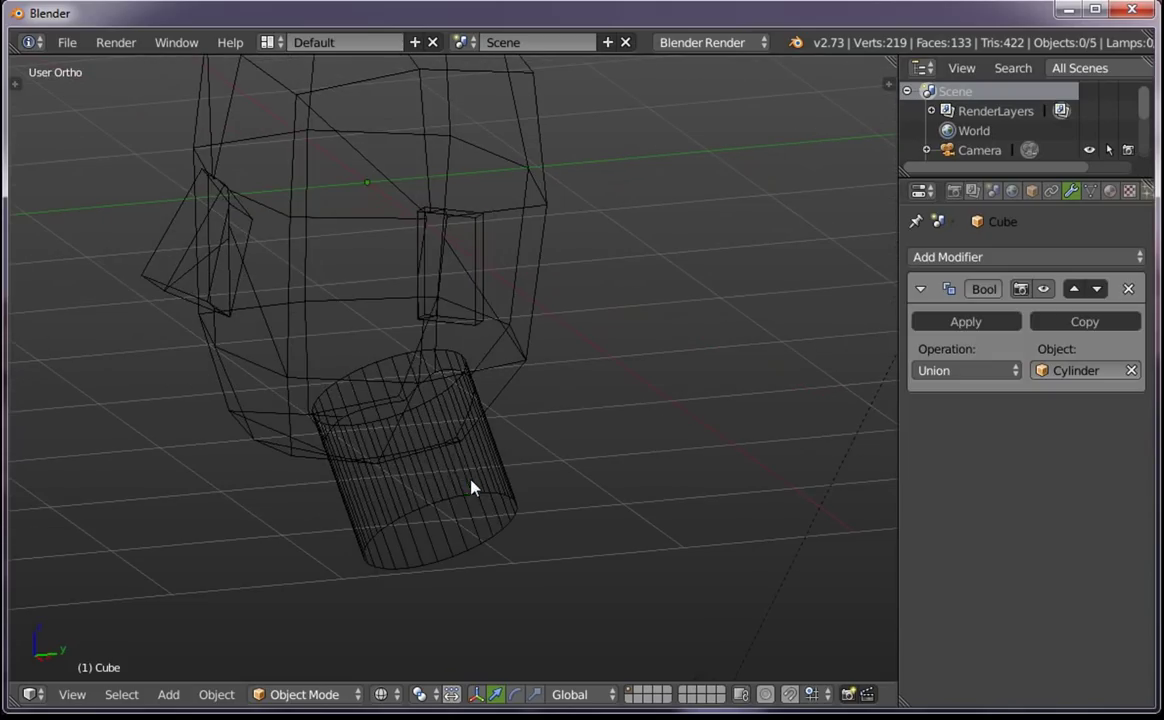
pyautogui.rightClick(470, 486)
# Reselect the head, confirm the operation stays Union, and return to solid shading
pyautogui.rightClick(501, 352)
pyautogui.click(962, 369)
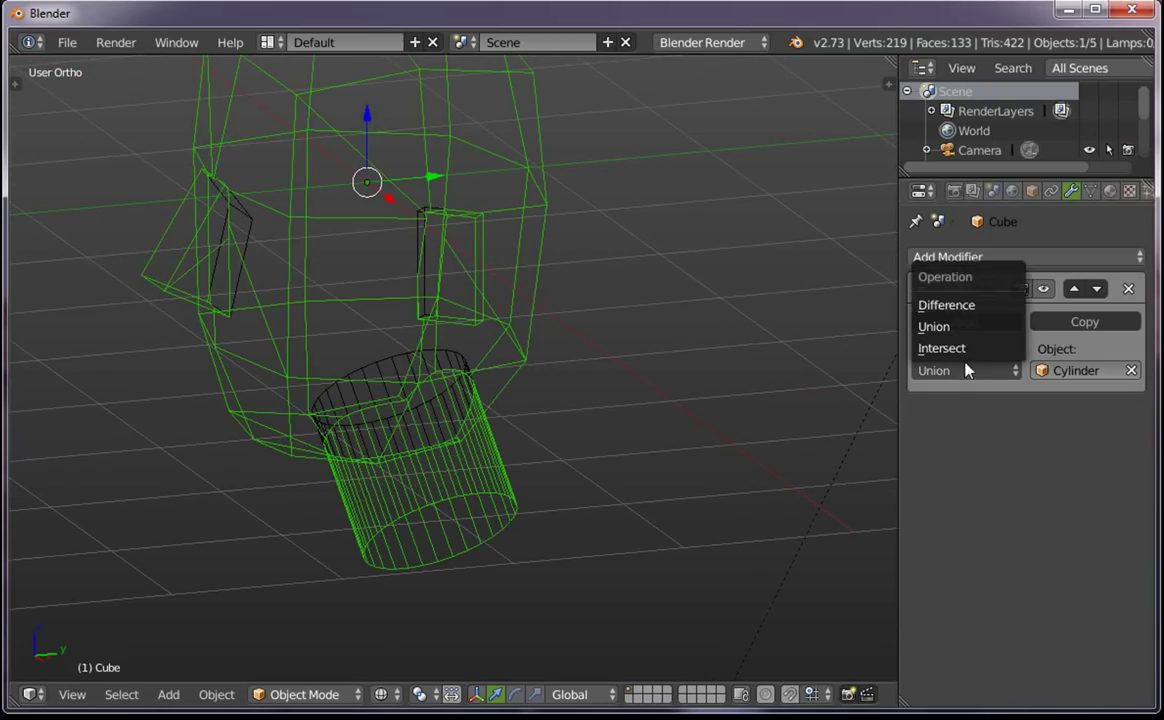
pyautogui.press('a')
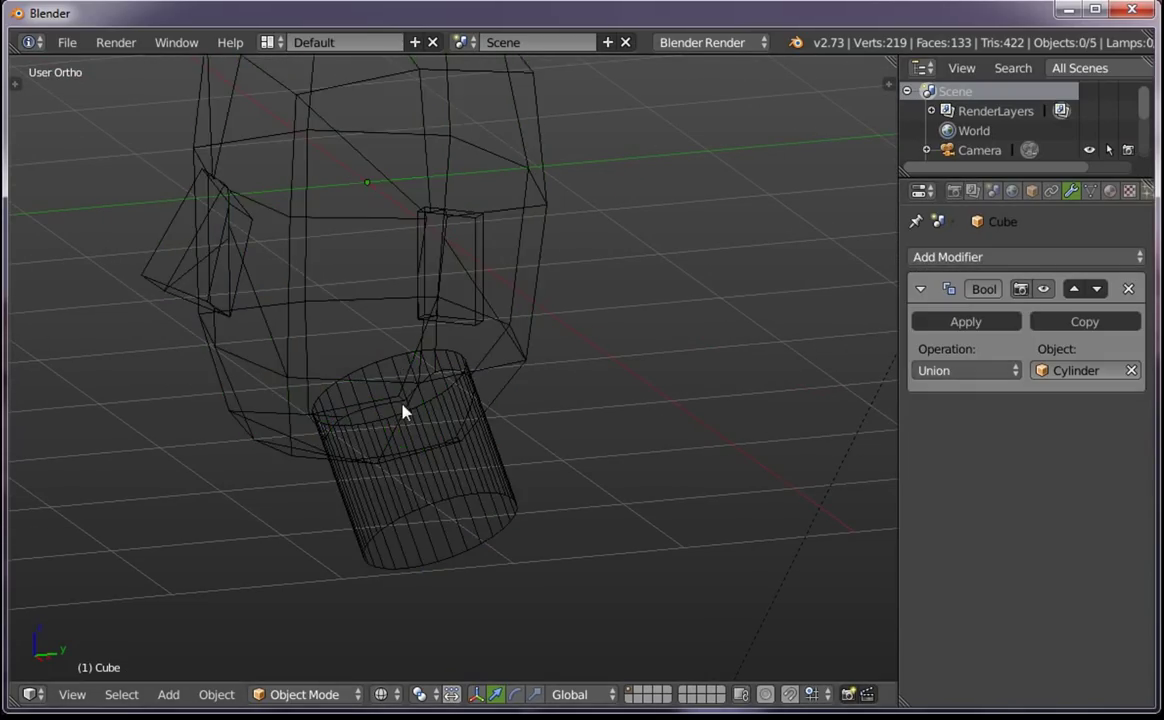
pyautogui.press('z')
pyautogui.rightClick(496, 395)
pyautogui.press('Tab')
pyautogui.press('Tab')
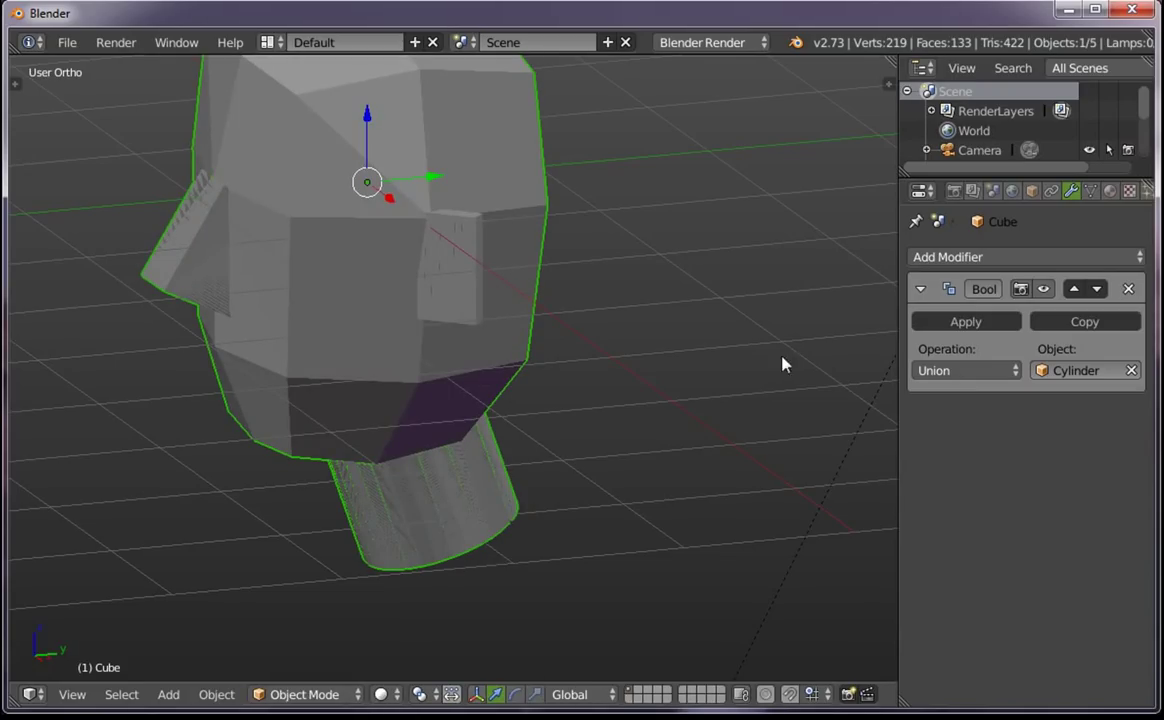
# Apply the Boolean union and inspect the merged head mesh in Edit Mode wireframe
pyautogui.click(946, 320)
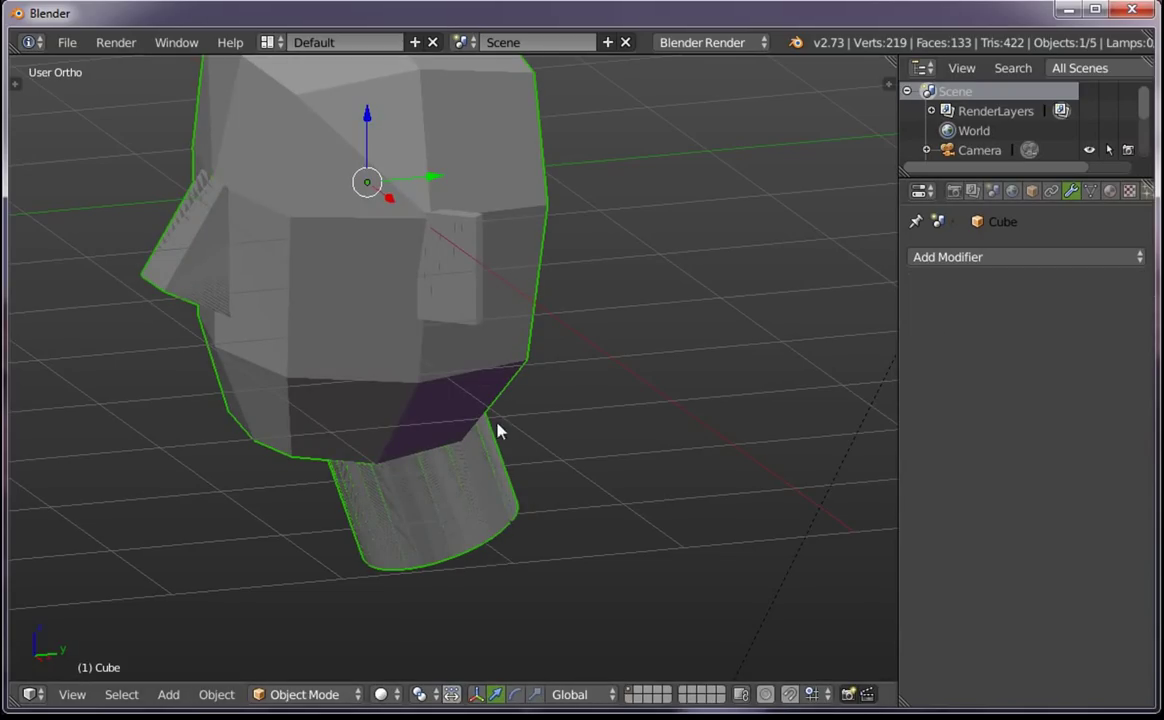
pyautogui.press('Tab')
pyautogui.press('a')
pyautogui.press('z')
pyautogui.press('g')
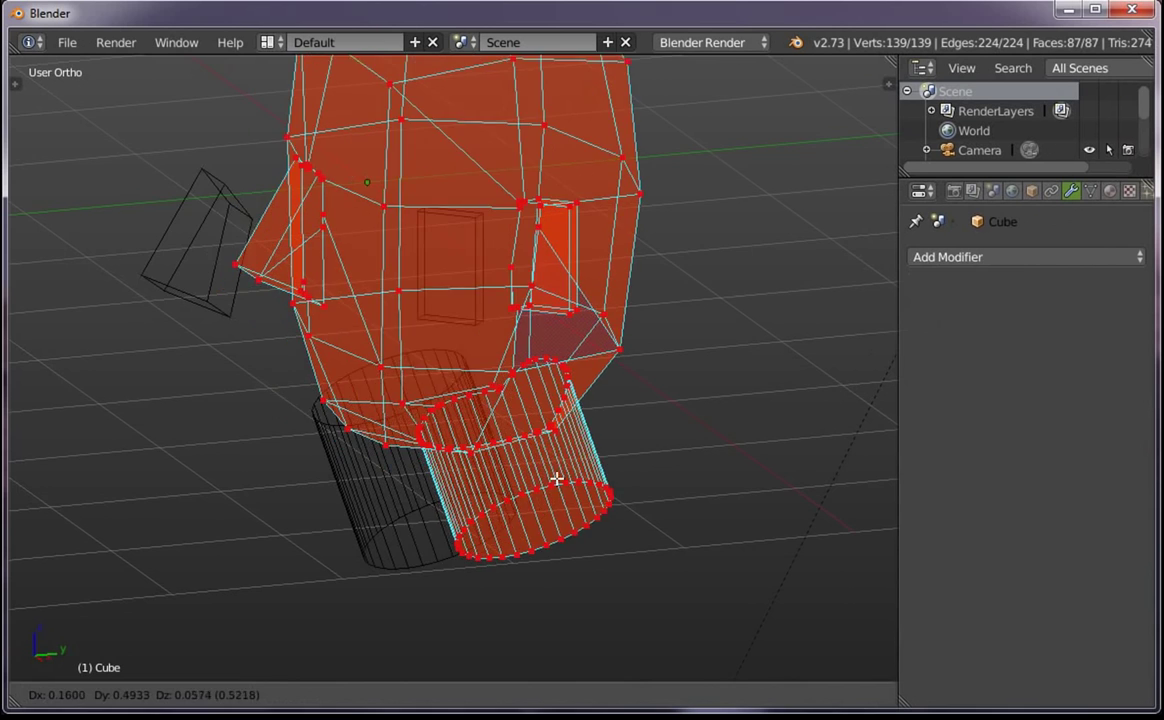
pyautogui.press('Escape')
pyautogui.press('Tab')
# Delete the leftover neck cylinder
pyautogui.scroll(-3, 514, 466)
pyautogui.press('z')
pyautogui.rightClick(457, 447)
pyautogui.press('x')
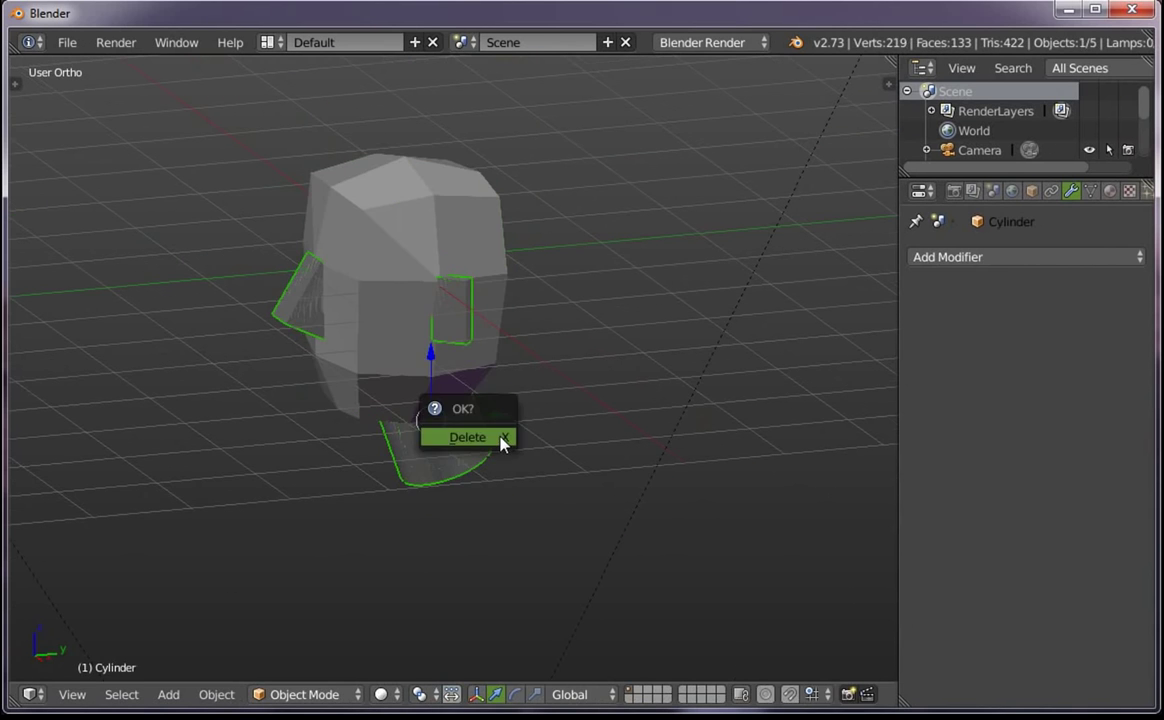
pyautogui.click(494, 441)
# Check the merged head's vertices in Edit Mode from several angles
pyautogui.rightClick(474, 468)
pyautogui.press('Tab')
pyautogui.scroll(5, 474, 468)
pyautogui.moveTo(507, 502)
pyautogui.mouseDown(button='middle')
pyautogui.moveTo(457, 431)
pyautogui.moveTo(312, 439)
pyautogui.moveTo(535, 235)
pyautogui.mouseUp(button='middle')
pyautogui.press('z')
pyautogui.press('a')
pyautogui.press('a')
pyautogui.rightClick(490, 218)
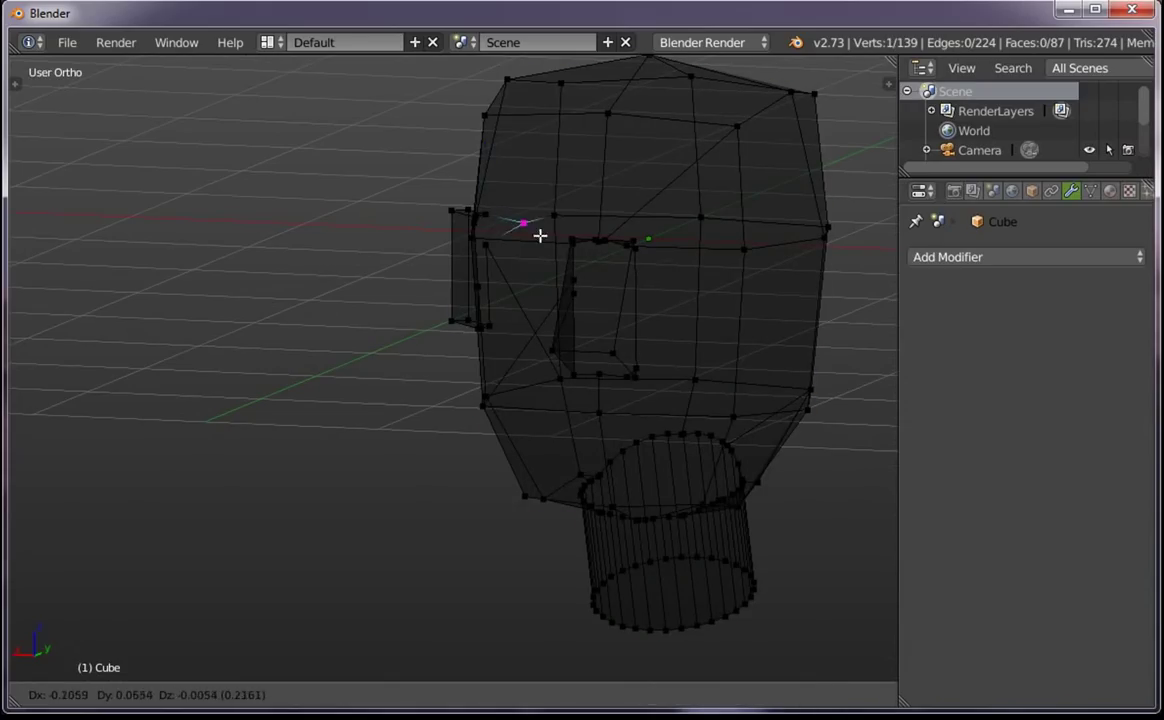
pyautogui.press('z')
pyautogui.scroll(-5, 520, 244)
pyautogui.moveTo(480, 313)
pyautogui.mouseDown(button='middle')
pyautogui.moveTo(527, 403)
pyautogui.moveTo(457, 444)
pyautogui.moveTo(587, 455)
pyautogui.moveTo(583, 430)
pyautogui.mouseUp(button='middle')
pyautogui.press('Tab')
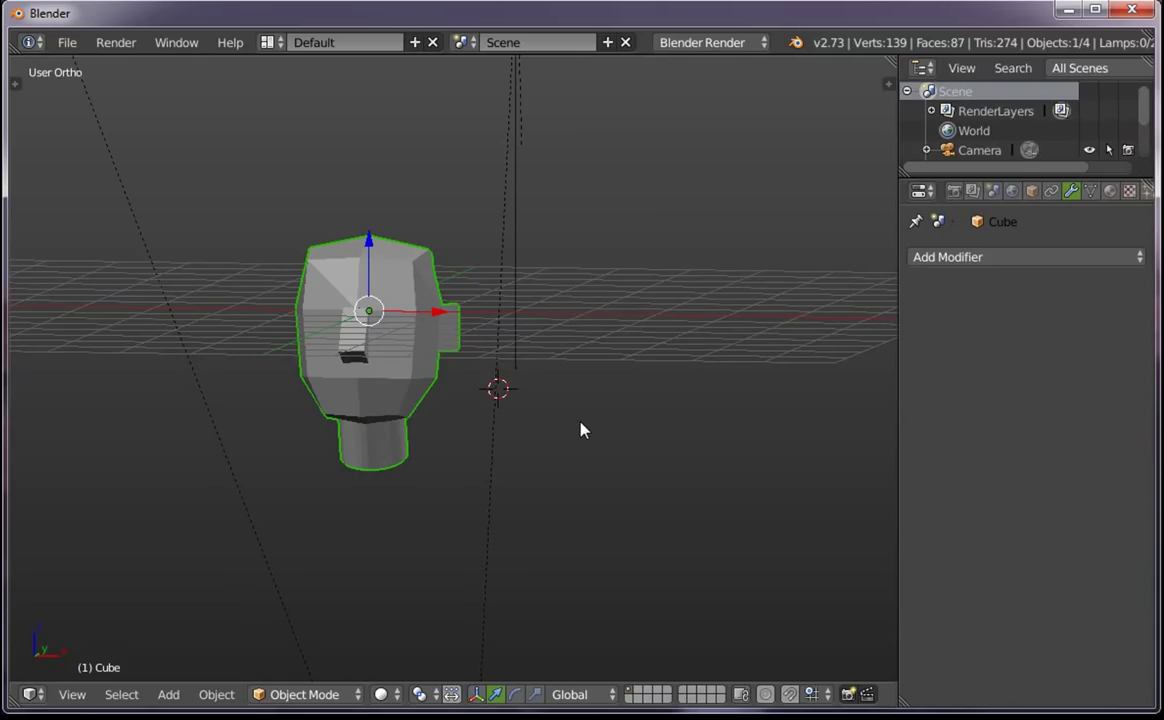
# Hide the grid, camera and lamp by enabling Only Render in the view sidebar
pyautogui.scroll(-2, 579, 429)
pyautogui.moveTo(655, 460)
pyautogui.mouseDown(button='middle')
pyautogui.moveTo(616, 372)
pyautogui.moveTo(397, 392)
pyautogui.moveTo(367, 410)
pyautogui.mouseUp(button='middle')
pyautogui.scroll(2, 397, 392)
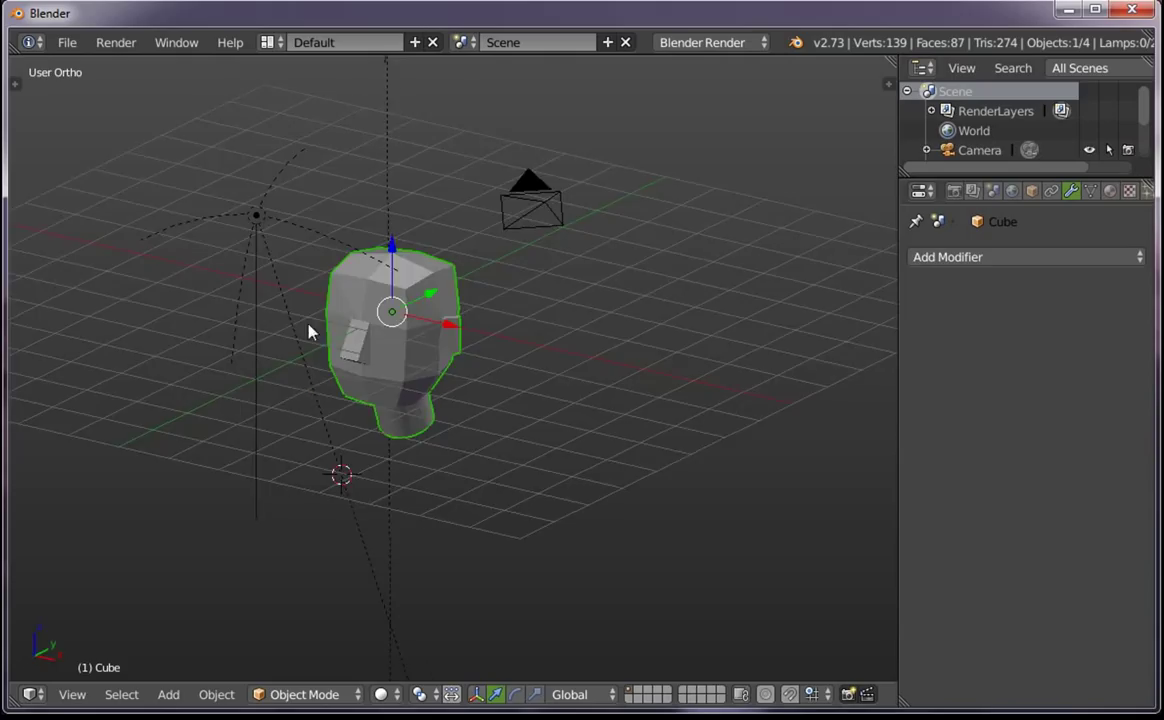
pyautogui.moveTo(309, 332); pyautogui.dragTo(507, 346, button='middle')
pyautogui.press('n')
pyautogui.press('n')
pyautogui.moveTo(249, 330)
pyautogui.mouseDown(button='middle')
pyautogui.moveTo(507, 436)
pyautogui.moveTo(426, 410)
pyautogui.mouseUp(button='middle')
pyautogui.press('n')
pyautogui.moveTo(350, 300)
pyautogui.mouseDown(button='middle')
pyautogui.moveTo(410, 294)
pyautogui.moveTo(278, 616)
pyautogui.mouseUp(button='middle')
pyautogui.click(480, 287)
pyautogui.press('n')
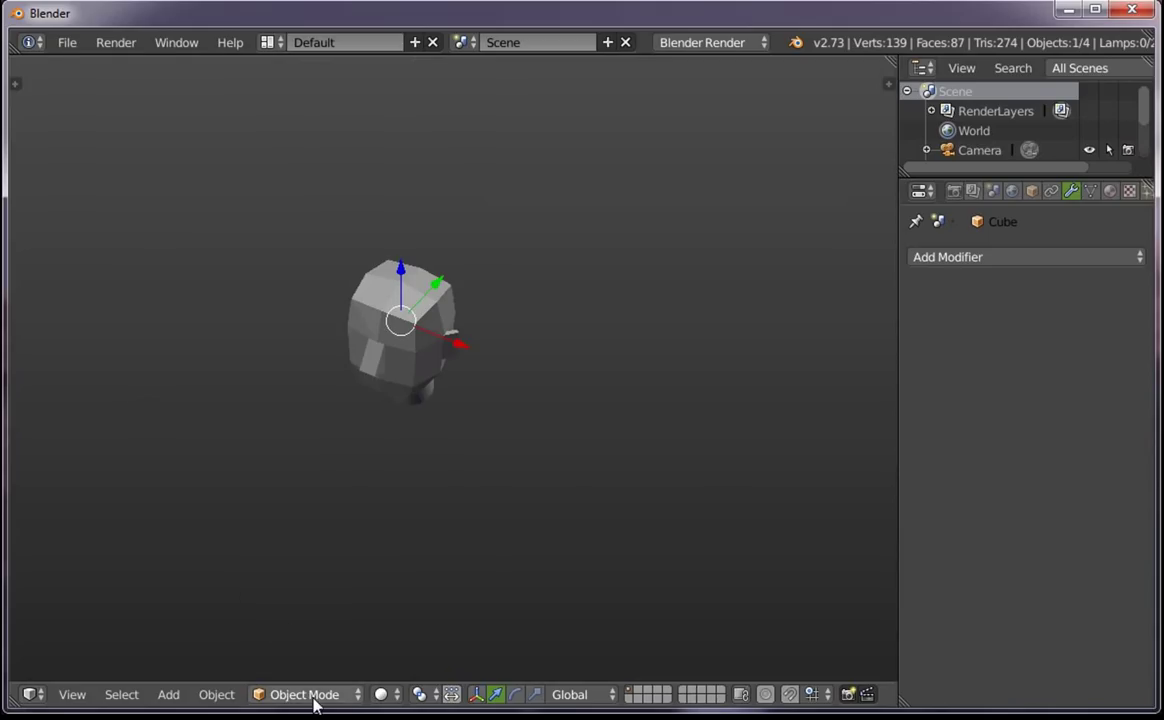
# Switch the head into Sculpt Mode and show the Tool Shelf brush settings
pyautogui.click(313, 696)
pyautogui.click(330, 627)
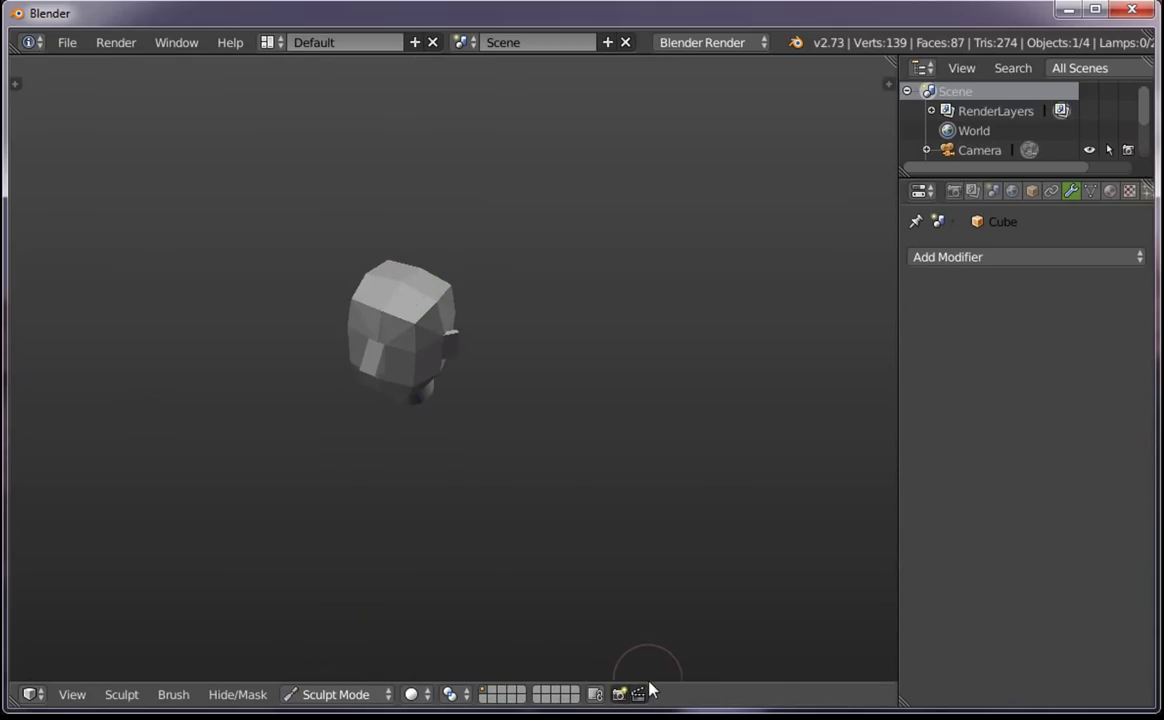
pyautogui.press('t')
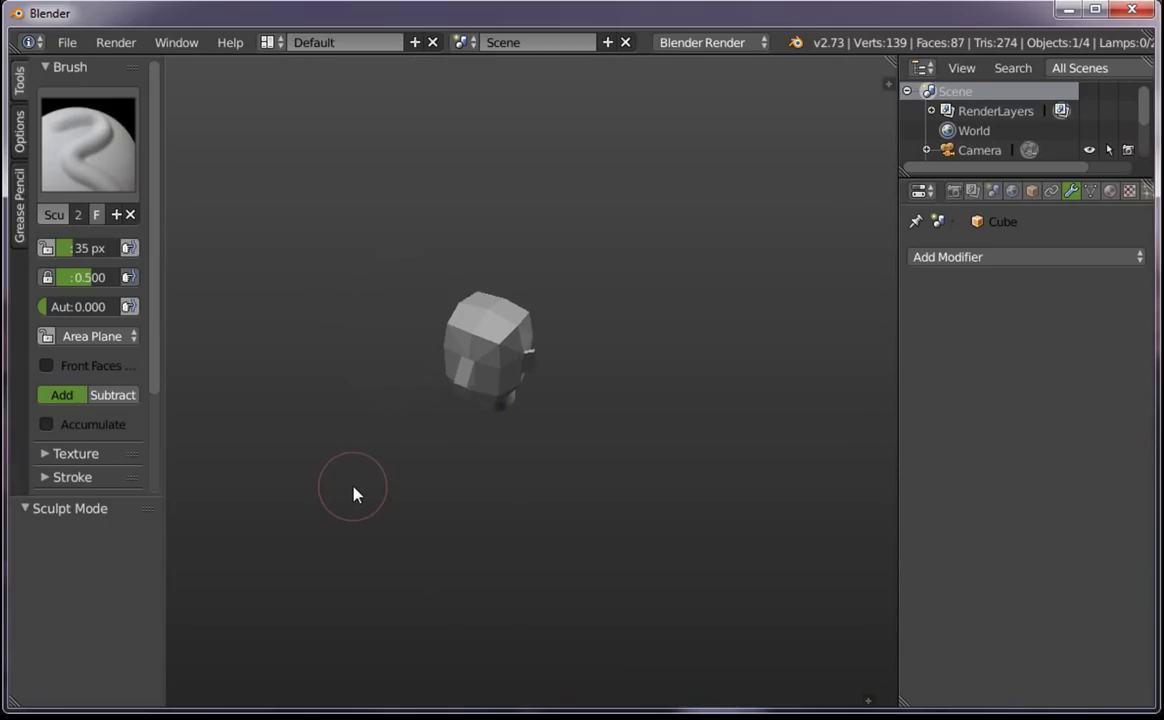
# Maximize the 3D view and frame the head in front view
pyautogui.moveTo(650, 481)
pyautogui.mouseDown(button='middle')
pyautogui.moveTo(650, 405)
pyautogui.moveTo(727, 346)
pyautogui.mouseUp(button='middle')
pyautogui.hotkey('shift', 'space')
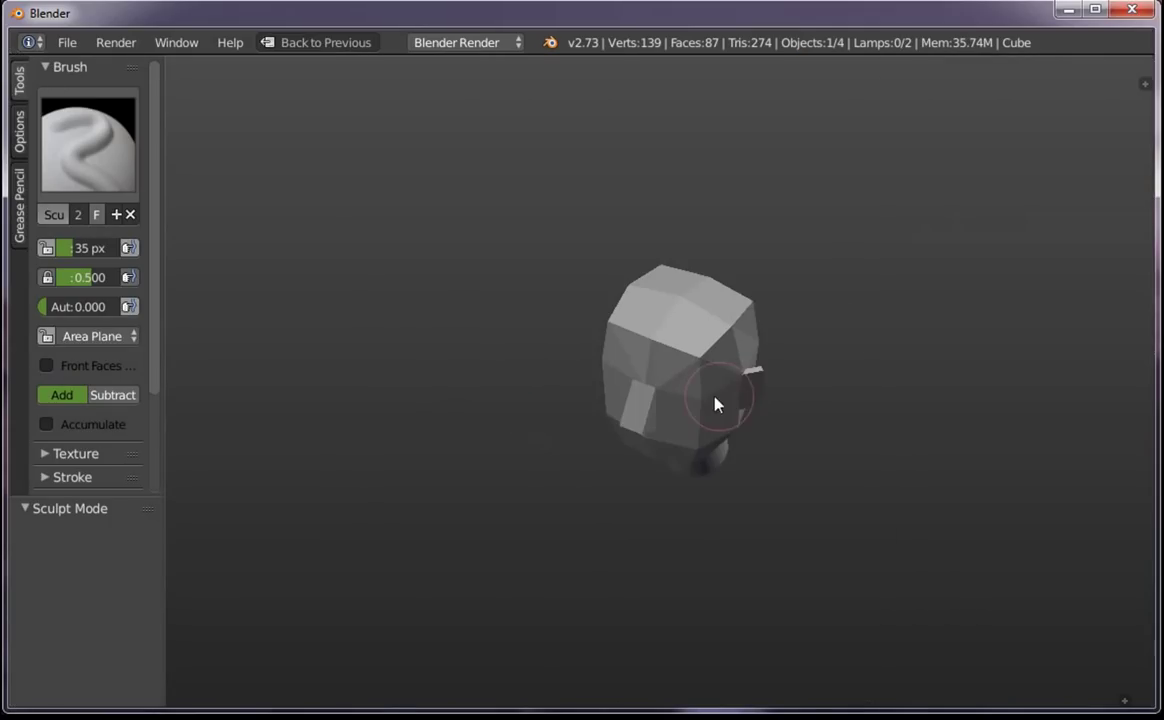
pyautogui.moveTo(716, 404); pyautogui.dragTo(681, 361, button='middle')
pyautogui.scroll(4, 637, 364)
pyautogui.press('KP_1')
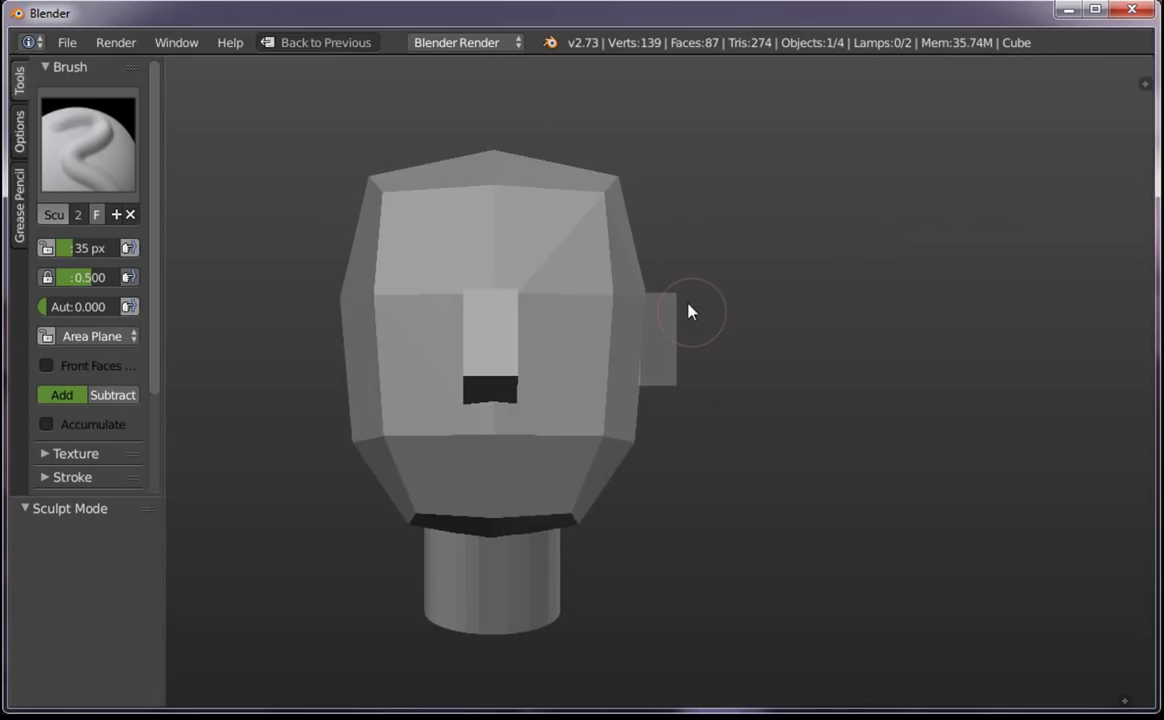
pyautogui.keyDown('shift'); pyautogui.moveTo(690, 312); pyautogui.dragTo(722, 317, button='middle'); pyautogui.keyUp('shift')
pyautogui.scroll(-1, 780, 335)
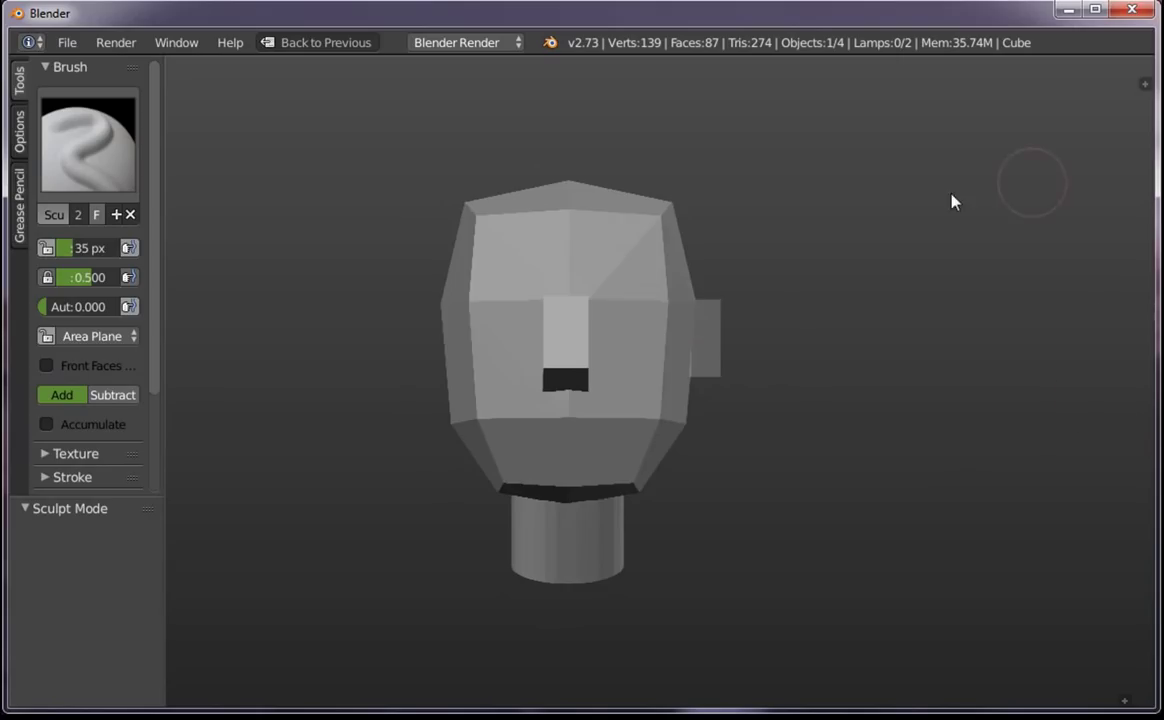
pyautogui.keyDown('shift'); pyautogui.scroll(-1, 715, 286); pyautogui.keyUp('shift')
pyautogui.keyDown('ctrl'); pyautogui.scroll(-1, 590, 280); pyautogui.keyUp('ctrl')
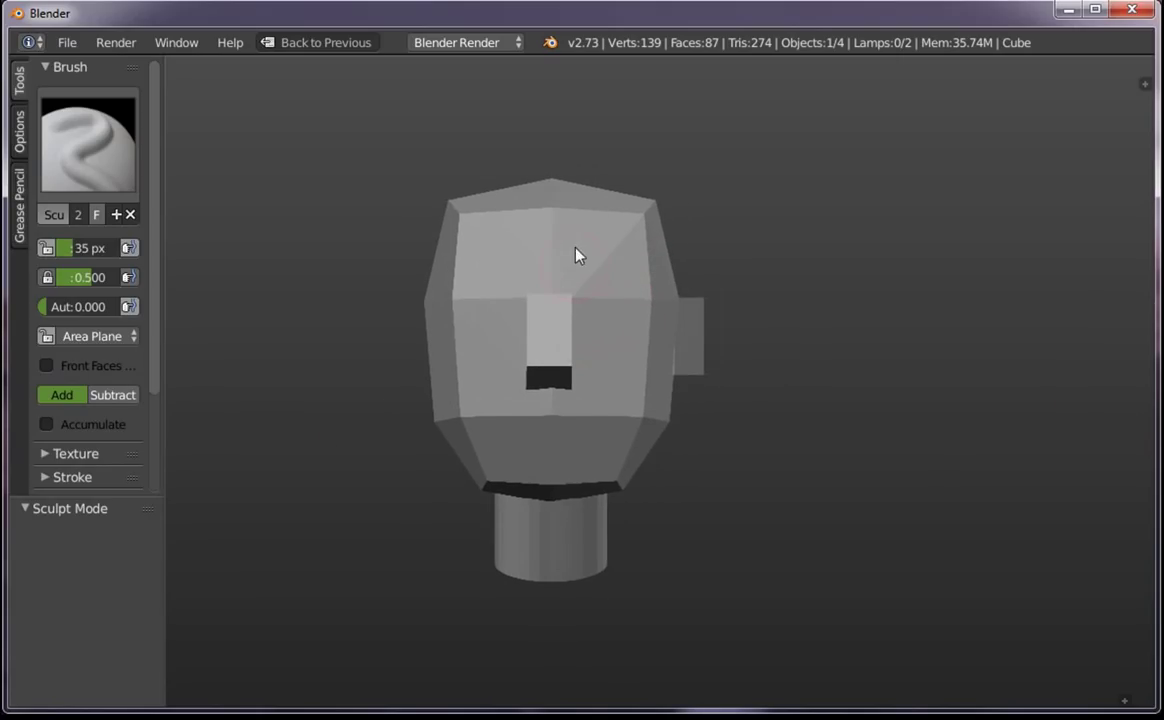
pyautogui.moveTo(623, 361)
pyautogui.mouseDown(button='middle')
pyautogui.moveTo(663, 368)
pyautogui.moveTo(629, 395)
pyautogui.moveTo(587, 314)
pyautogui.moveTo(629, 304)
pyautogui.mouseUp(button='middle')
pyautogui.keyDown('ctrl'); pyautogui.scroll(2, 627, 300); pyautogui.keyUp('ctrl')
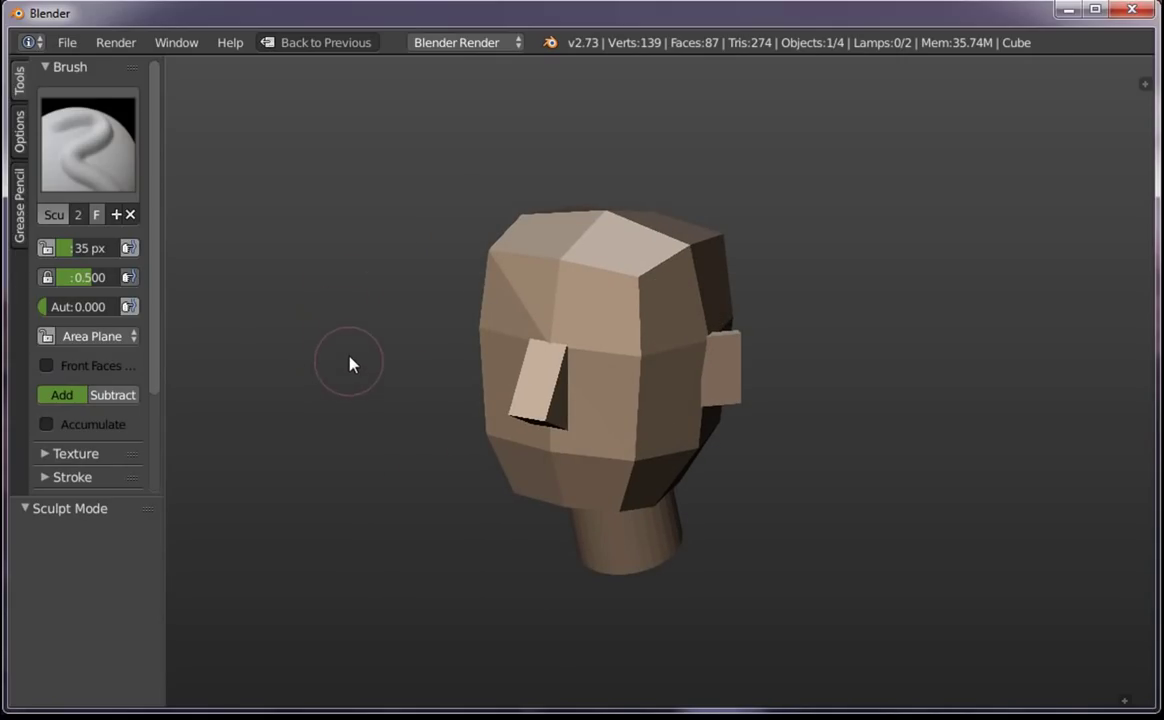
# Widen the Tool Shelf to reveal more brush sections, with the head facing front
pyautogui.moveTo(164, 314); pyautogui.dragTo(246, 309)
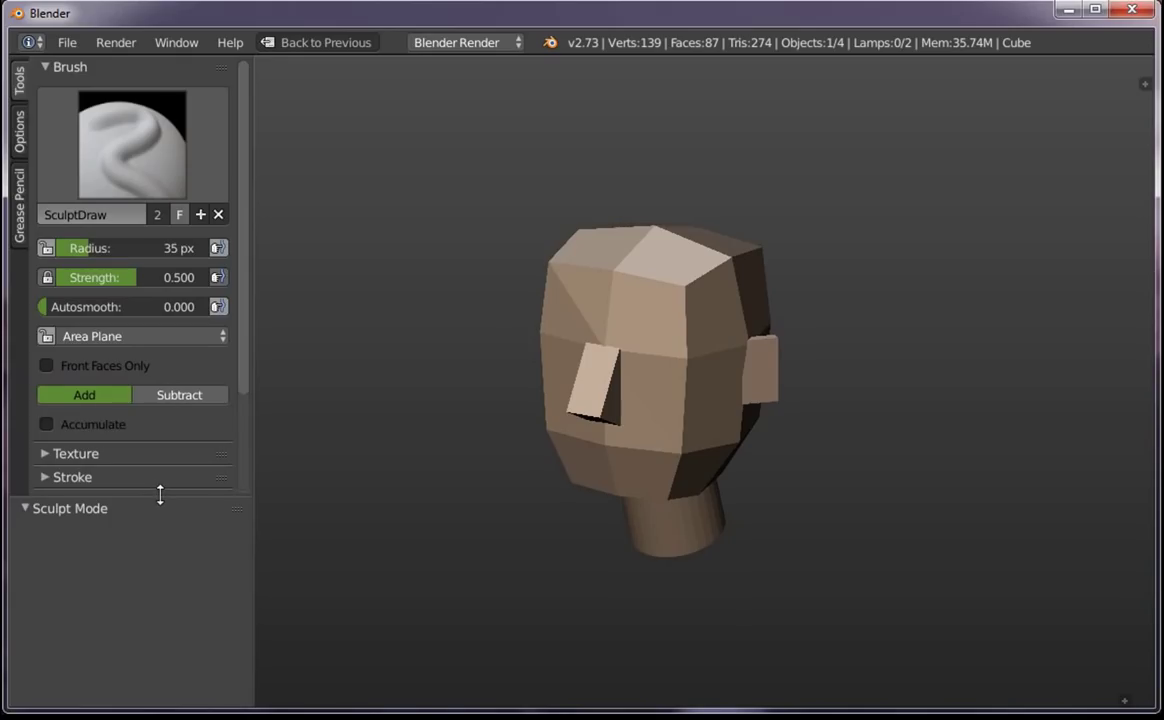
pyautogui.moveTo(160, 494); pyautogui.dragTo(164, 662)
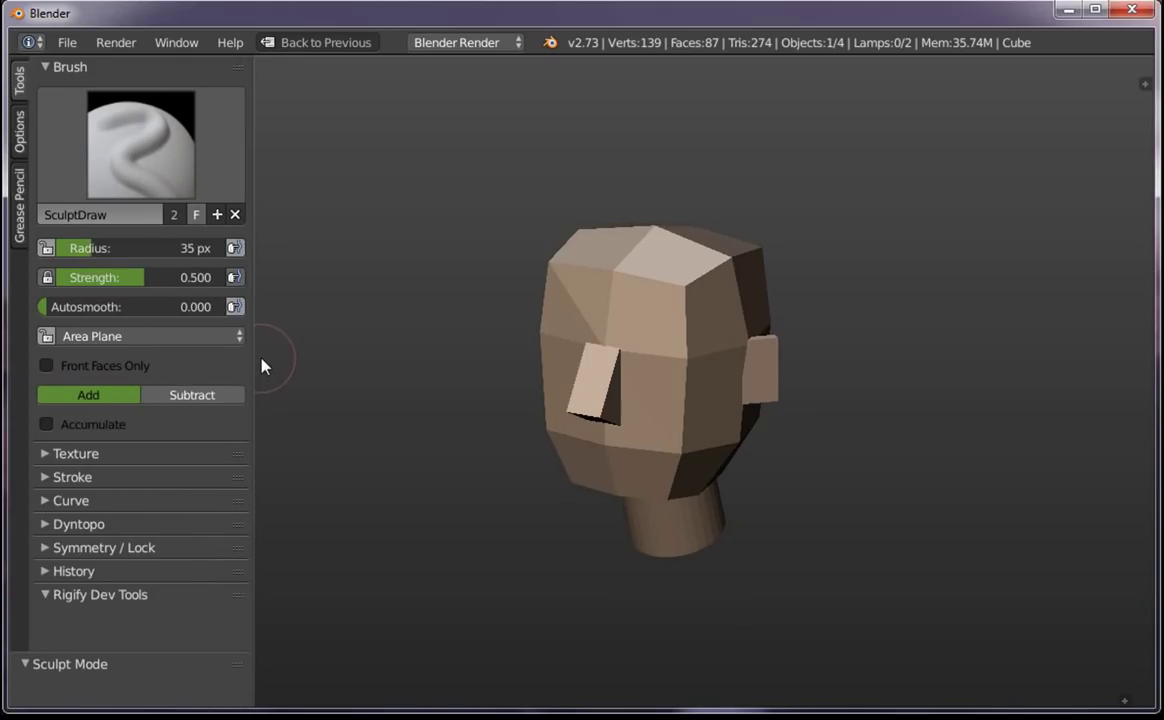
pyautogui.moveTo(262, 366); pyautogui.dragTo(312, 370)
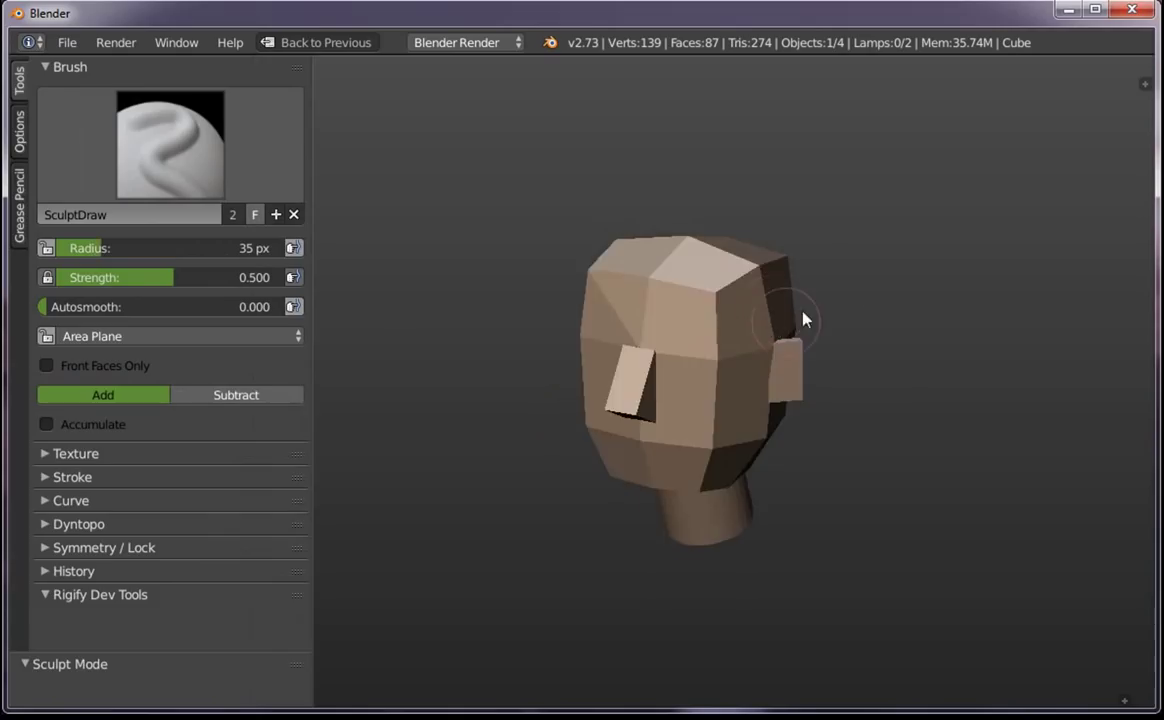
pyautogui.moveTo(805, 320); pyautogui.dragTo(787, 299, button='middle')
# Enable X-axis mirror symmetry and sculpt two test strokes on the face
pyautogui.click(83, 549)
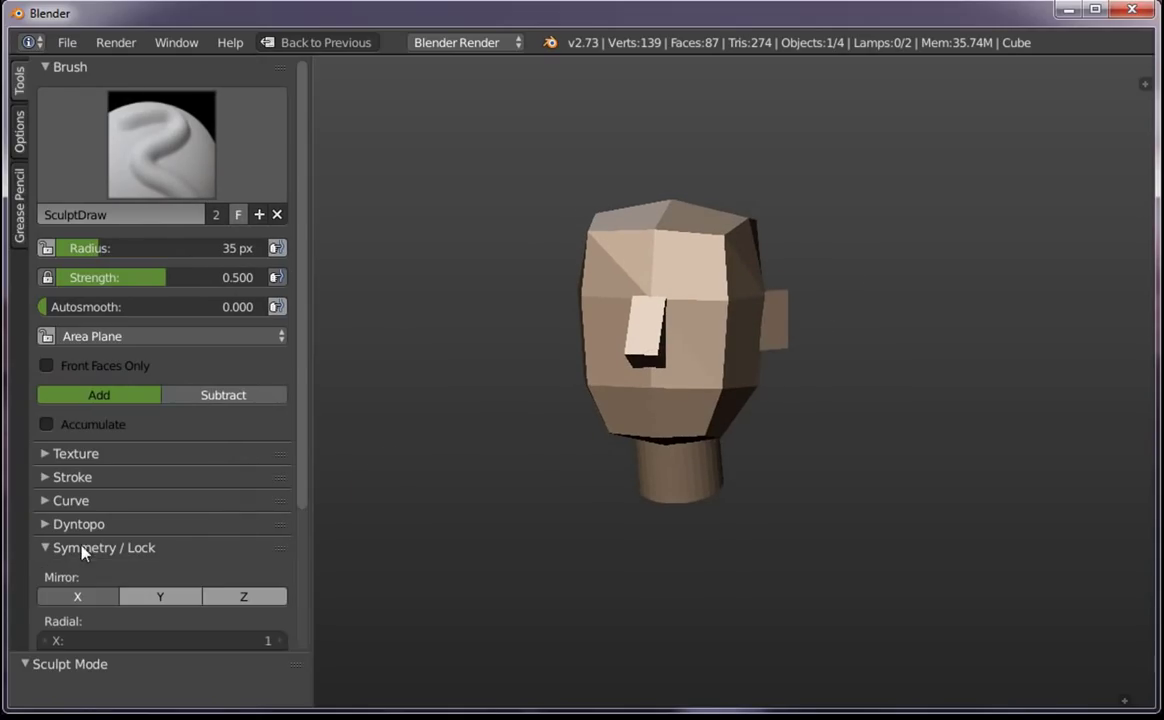
pyautogui.scroll(-5, 230, 470)
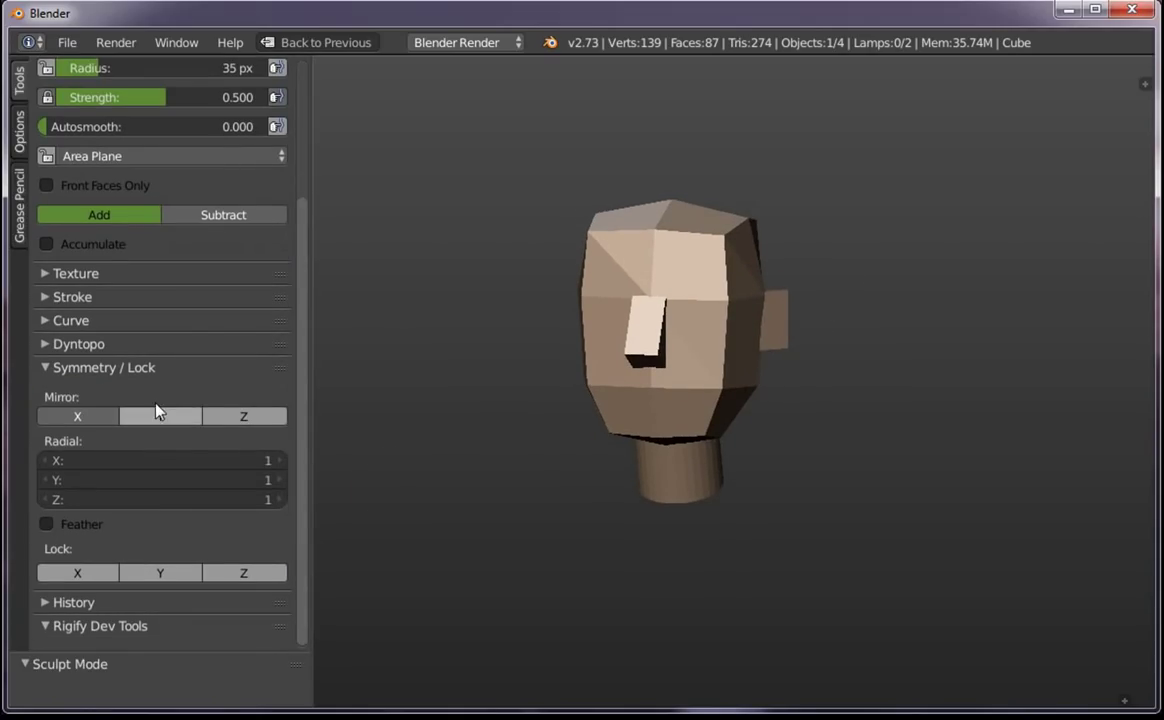
pyautogui.click(78, 418)
pyautogui.scroll(4, 670, 301)
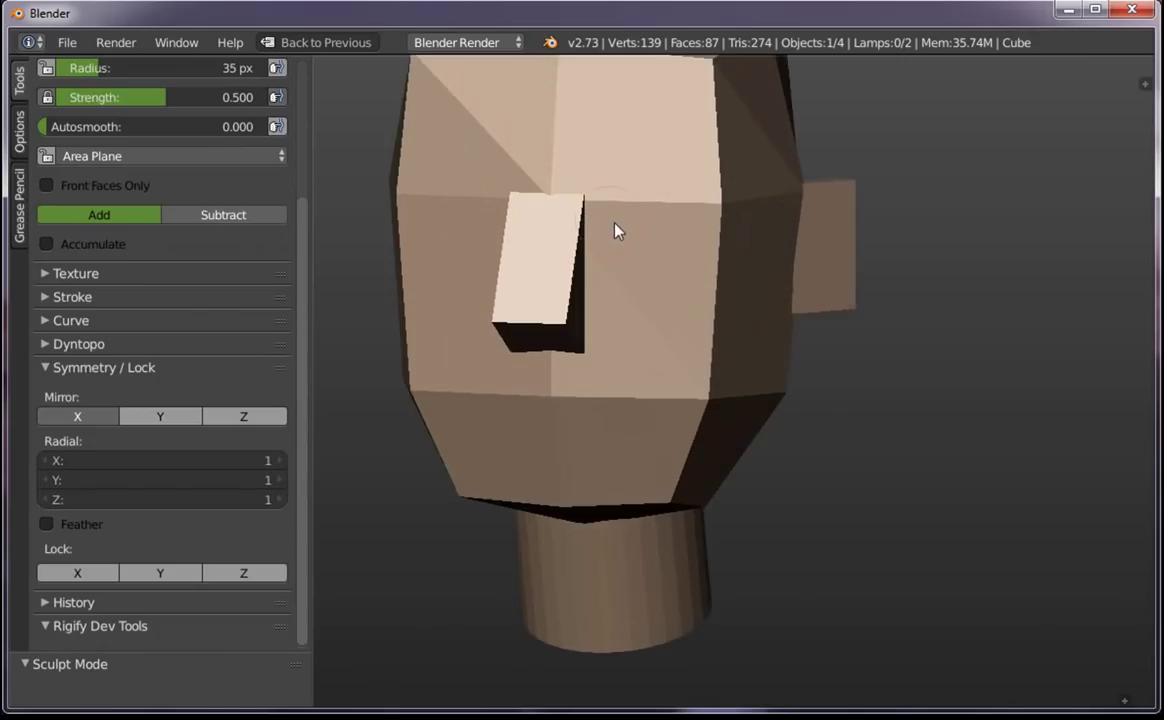
pyautogui.moveTo(746, 288); pyautogui.dragTo(740, 252)
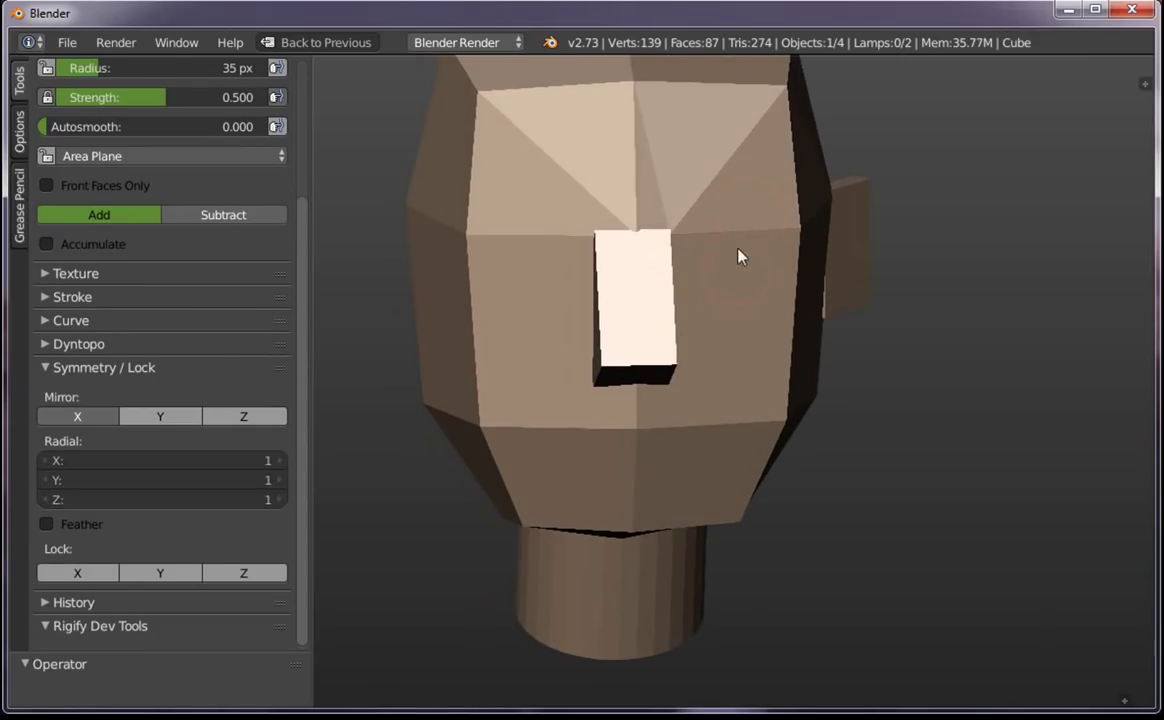
pyautogui.moveTo(792, 242); pyautogui.dragTo(758, 295, button='middle')
# Use the Grab brush at 92 px radius to pull the side of the head outward
pyautogui.press('g')
pyautogui.press('f')
pyautogui.click(759, 304)
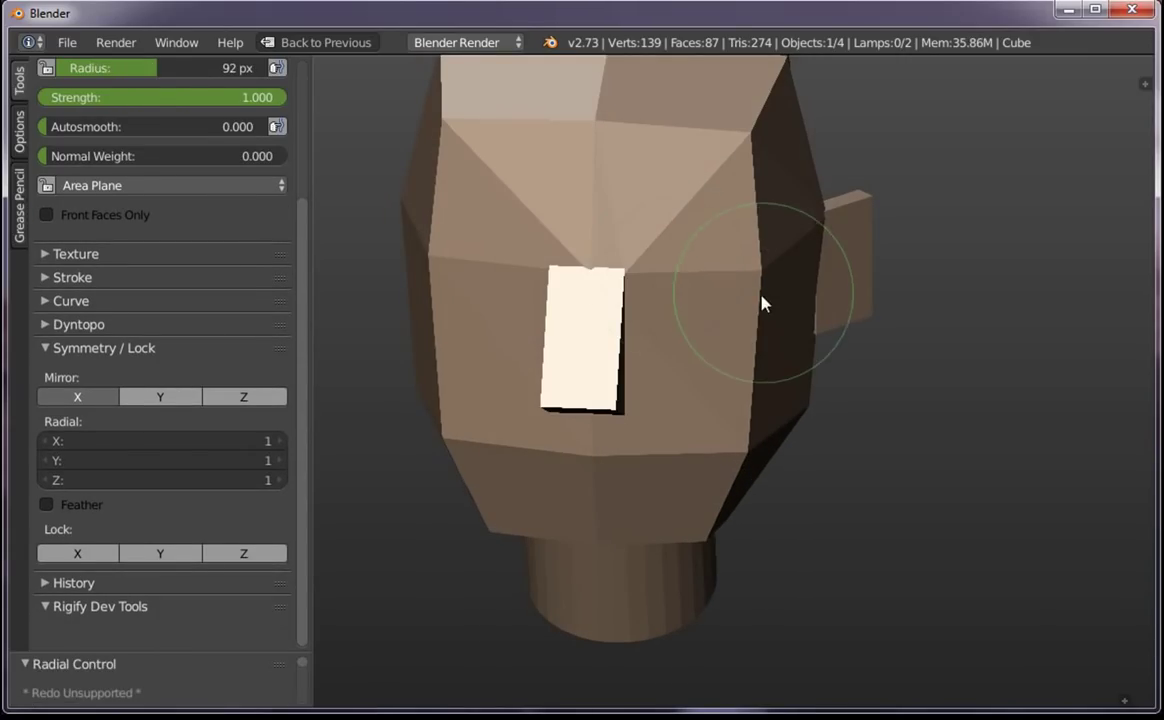
pyautogui.moveTo(759, 304)
pyautogui.mouseDown()
pyautogui.moveTo(800, 294)
pyautogui.moveTo(753, 278)
pyautogui.moveTo(795, 260)
pyautogui.moveTo(764, 239)
pyautogui.moveTo(763, 268)
pyautogui.moveTo(800, 320)
pyautogui.moveTo(857, 203)
pyautogui.mouseUp()
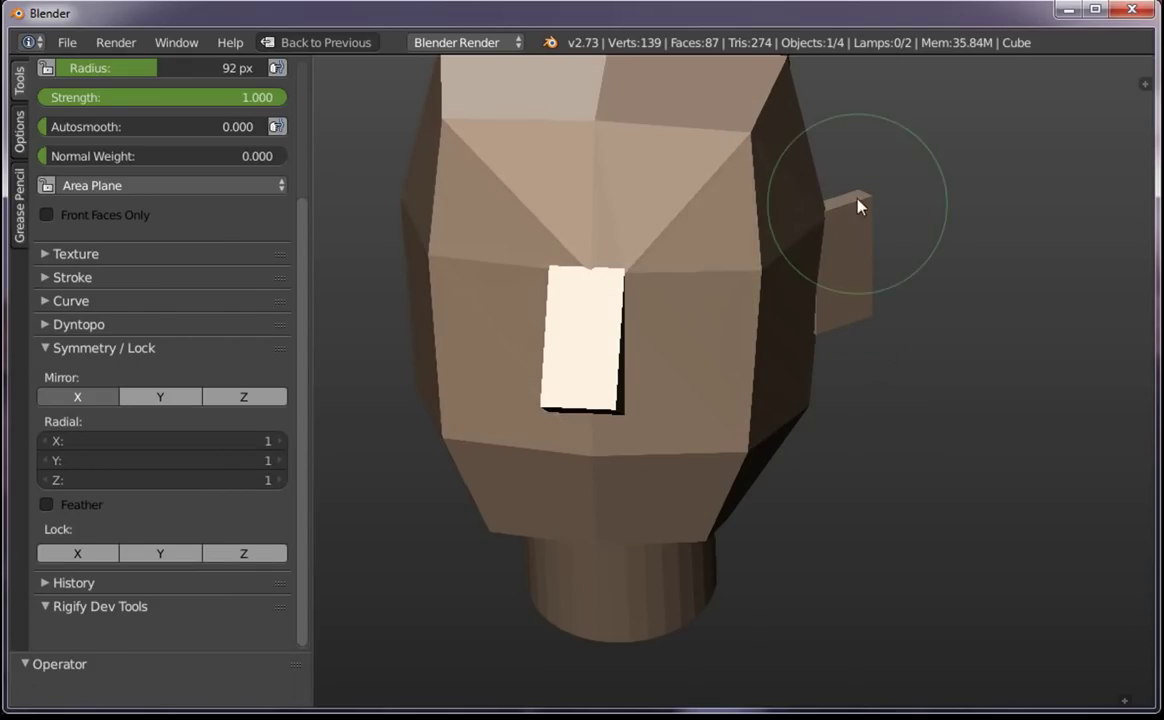
pyautogui.scroll(-5, 800, 342)
pyautogui.moveTo(772, 431); pyautogui.dragTo(673, 436, button='middle')
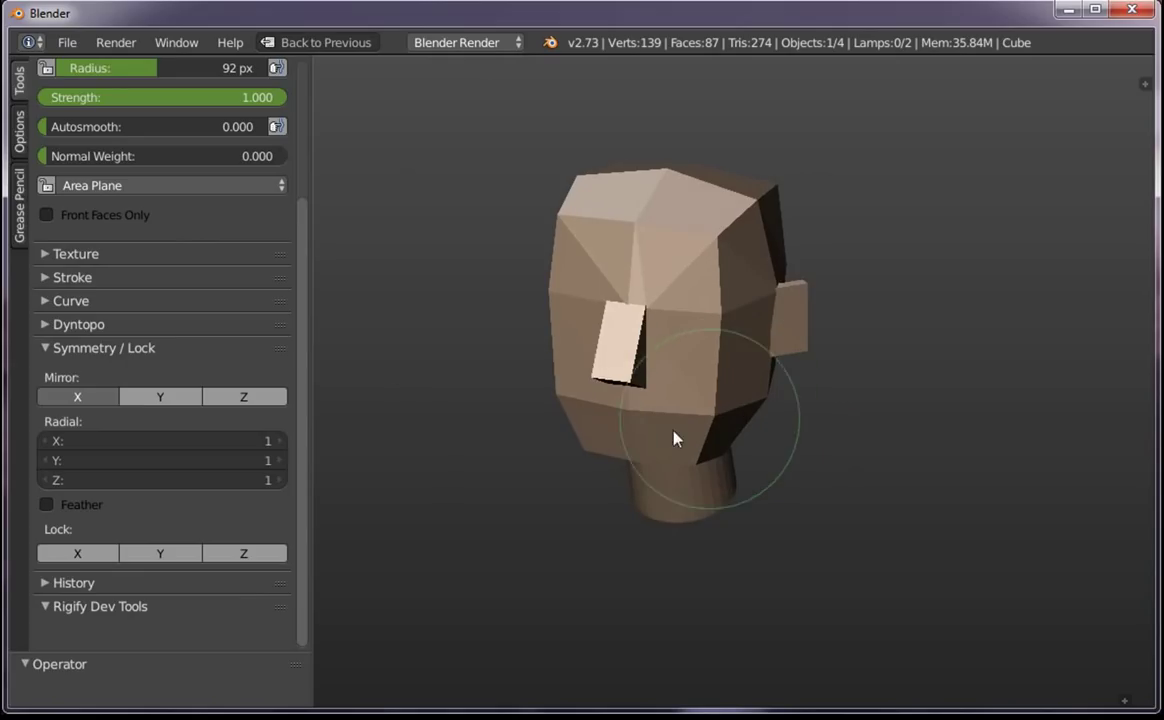
pyautogui.scroll(4, 305, 300)
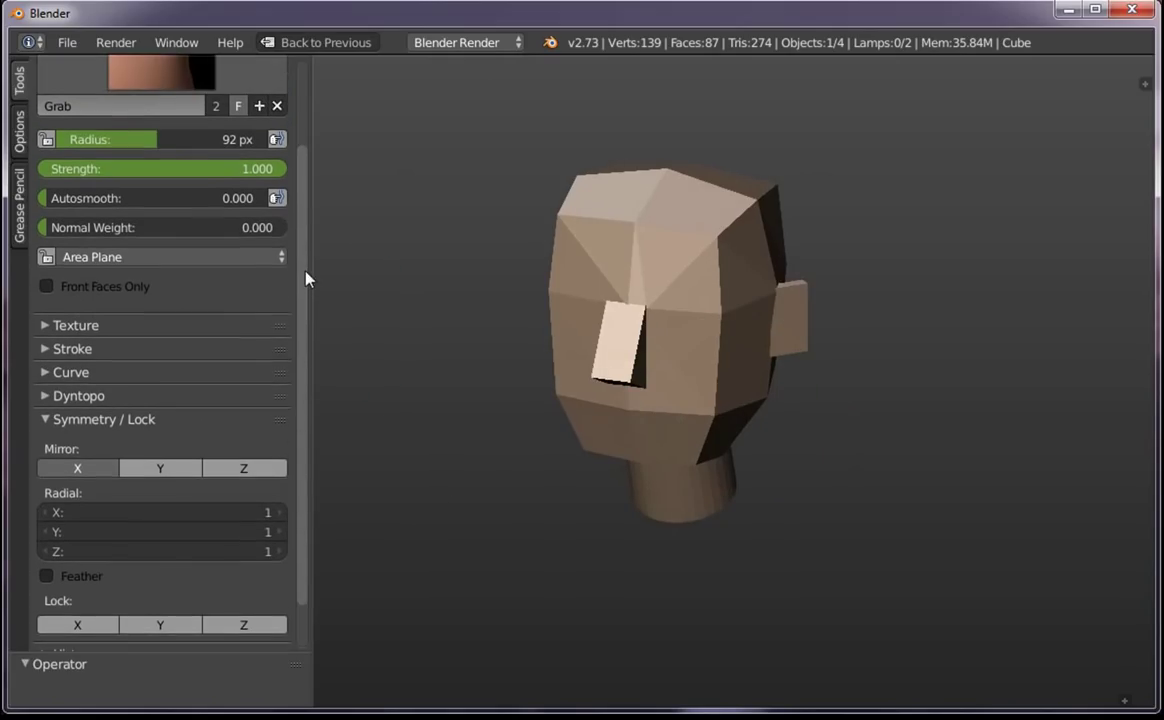
pyautogui.scroll(1, 290, 285)
# Enable dynamic topology at 12.00 px detail from the Dyntopo panel
pyautogui.click(146, 441)
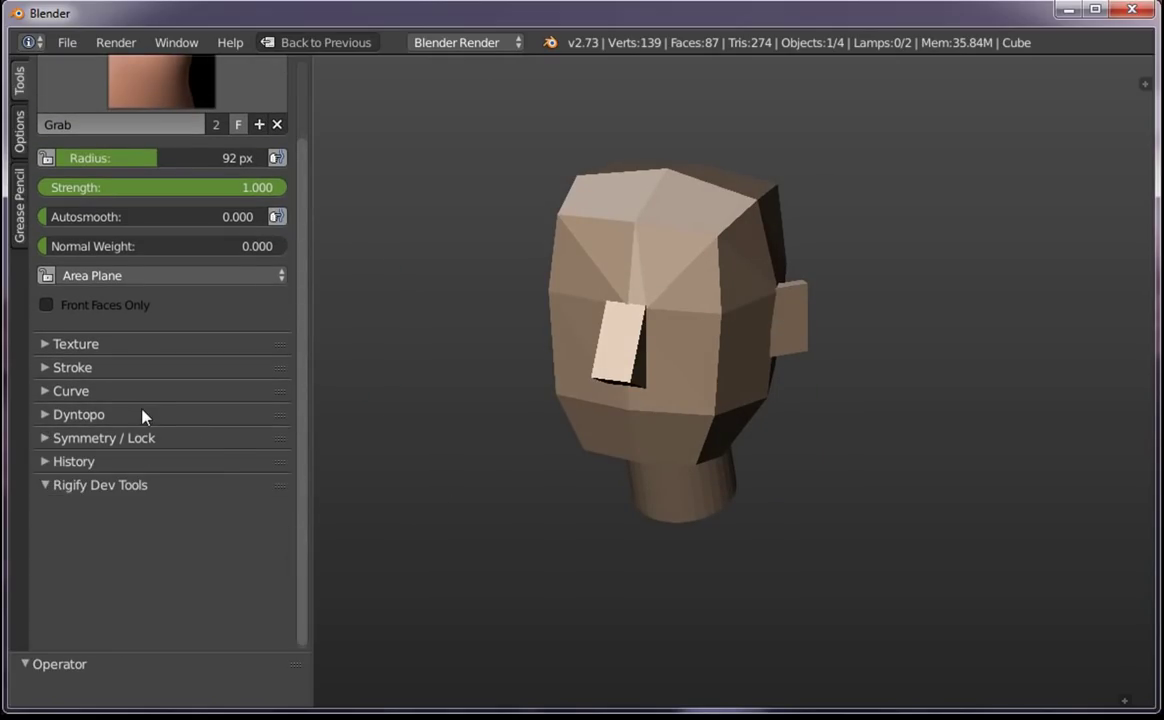
pyautogui.click(140, 413)
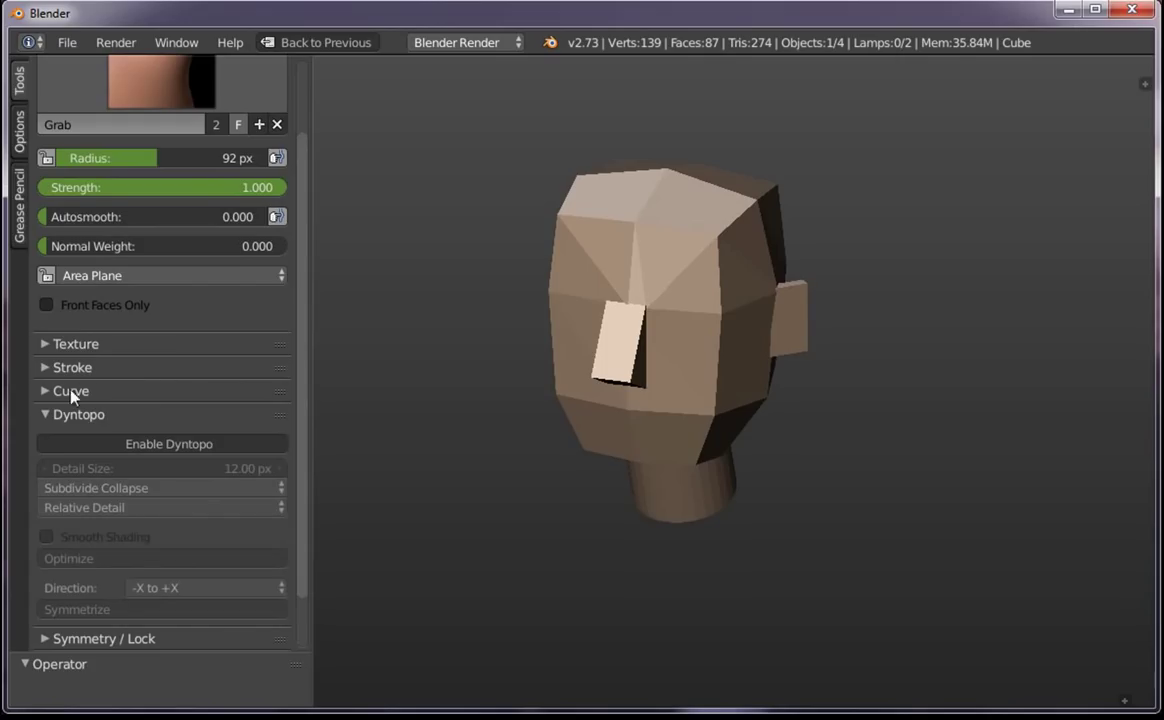
pyautogui.scroll(5, 308, 340)
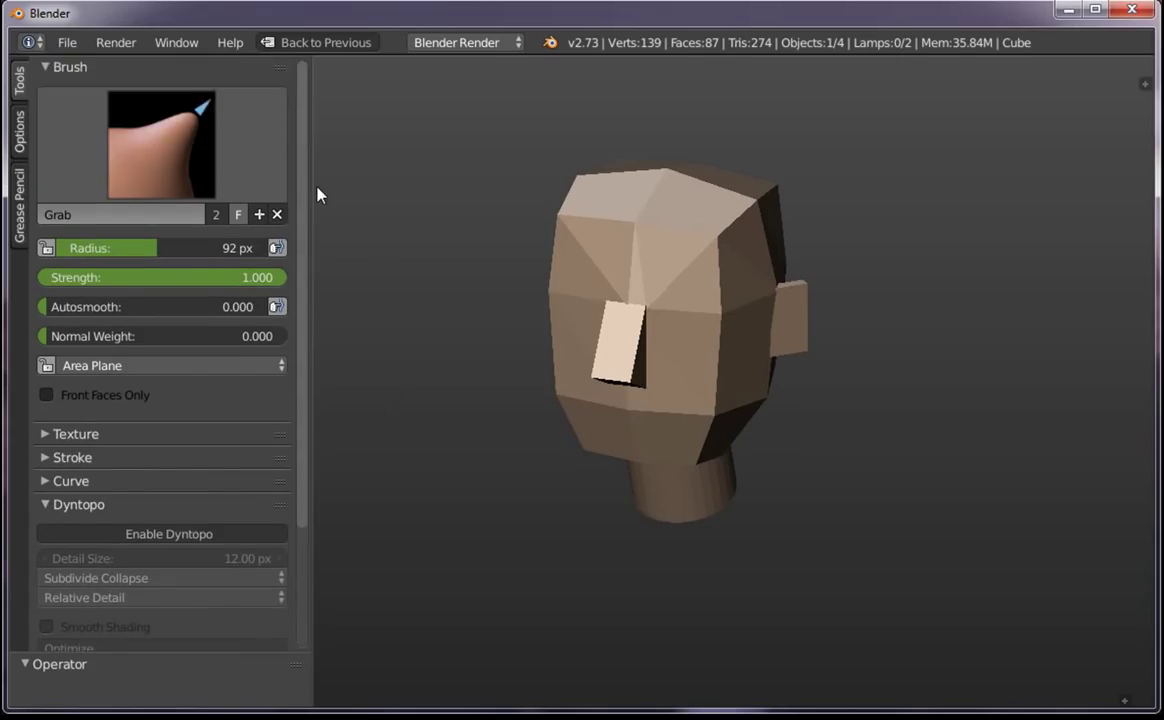
pyautogui.scroll(-8, 309, 335)
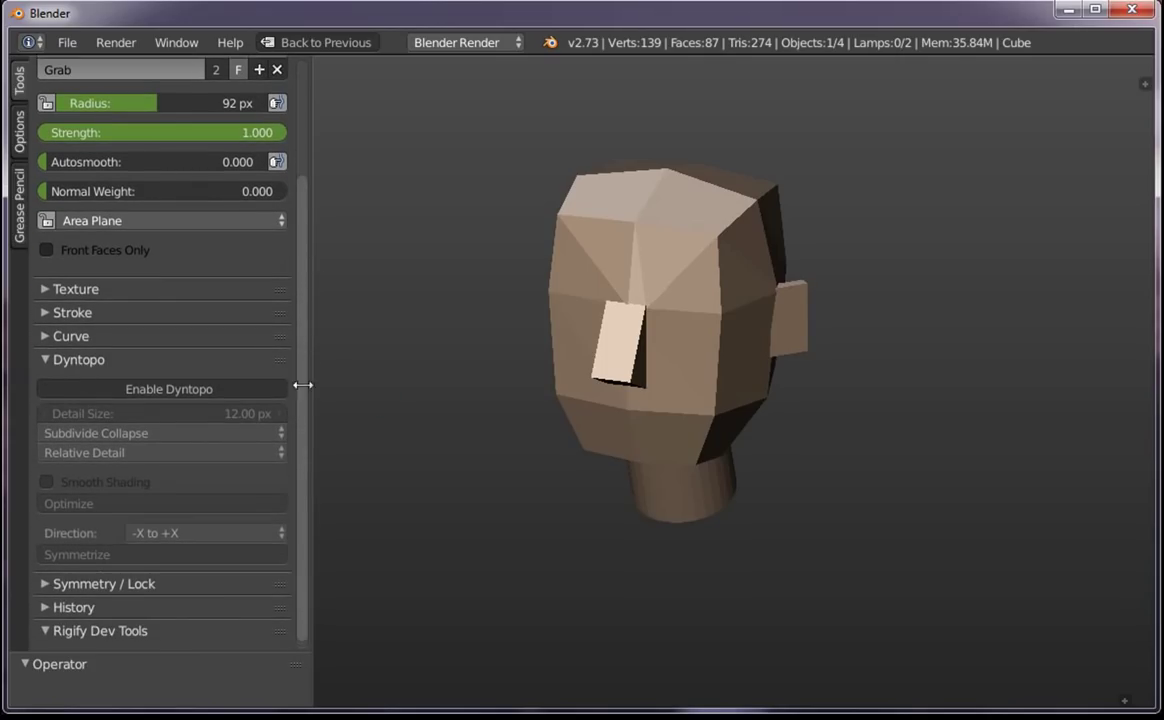
pyautogui.click(233, 400)
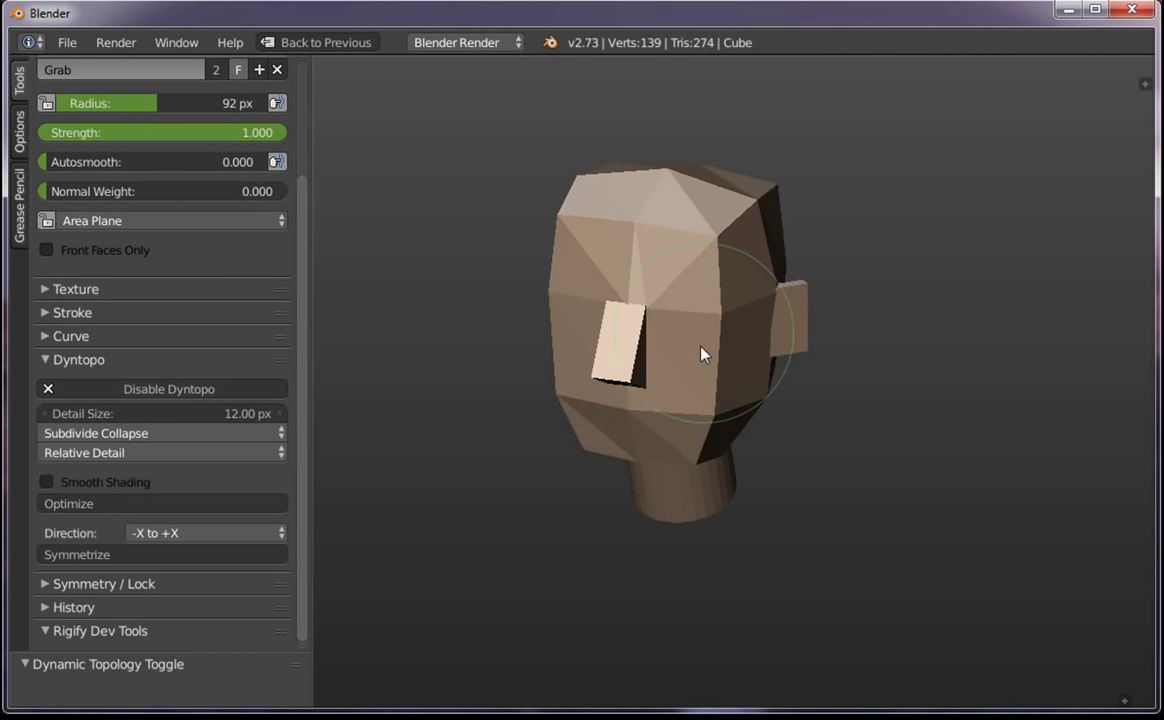
# Show the head as wireframe and select the Clay Strips brush, resizing its radius
pyautogui.press('z')
pyautogui.scroll(2, 748, 387)
pyautogui.scroll(3, 746, 346)
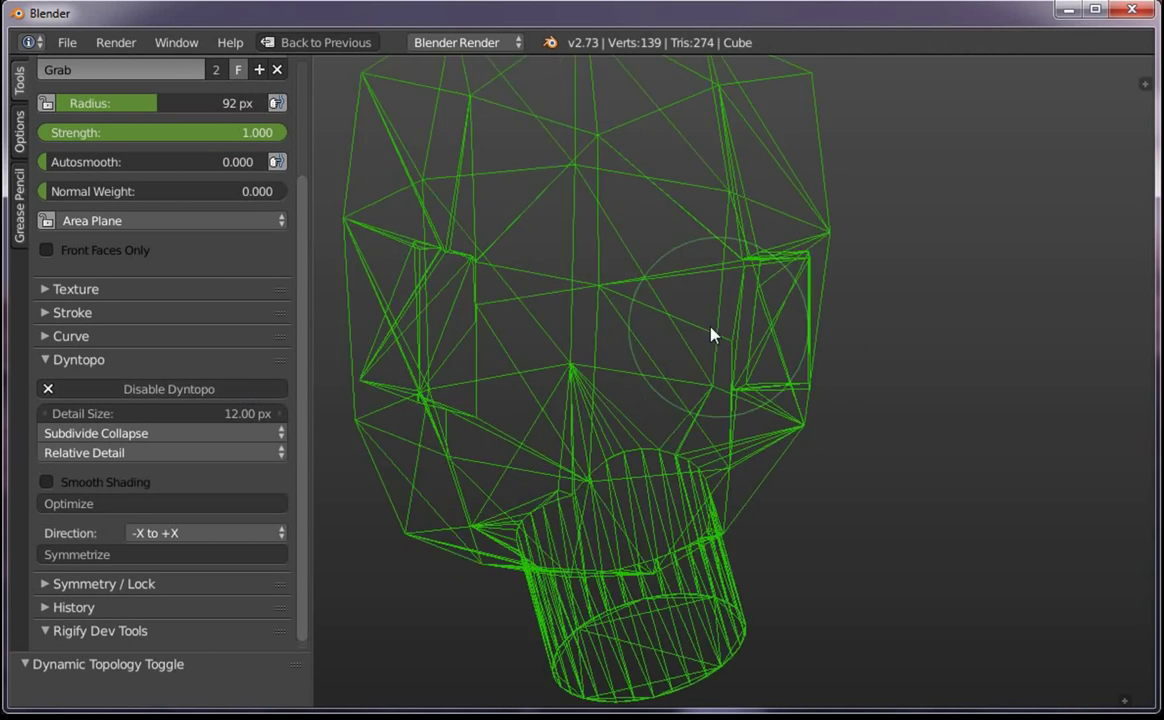
pyautogui.moveTo(712, 333)
pyautogui.mouseDown(button='middle')
pyautogui.moveTo(720, 434)
pyautogui.moveTo(735, 345)
pyautogui.moveTo(690, 340)
pyautogui.mouseUp(button='middle')
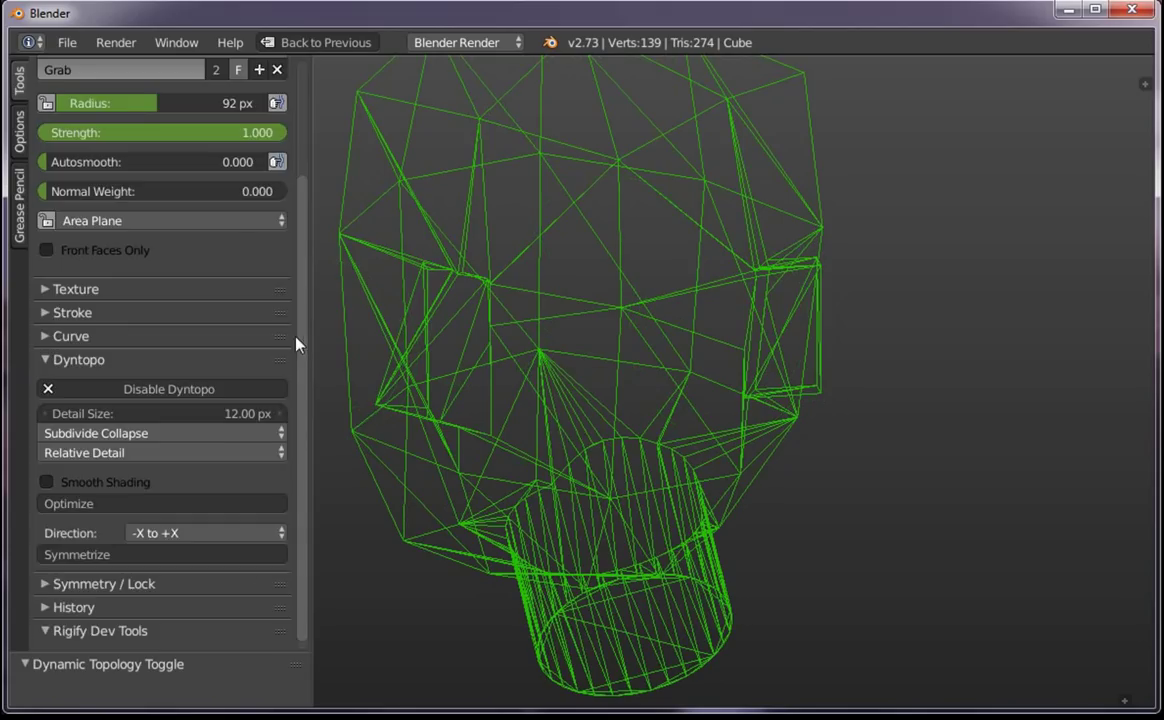
pyautogui.scroll(3, 299, 340)
pyautogui.scroll(1, 300, 250)
pyautogui.click(155, 113)
pyautogui.click(218, 247)
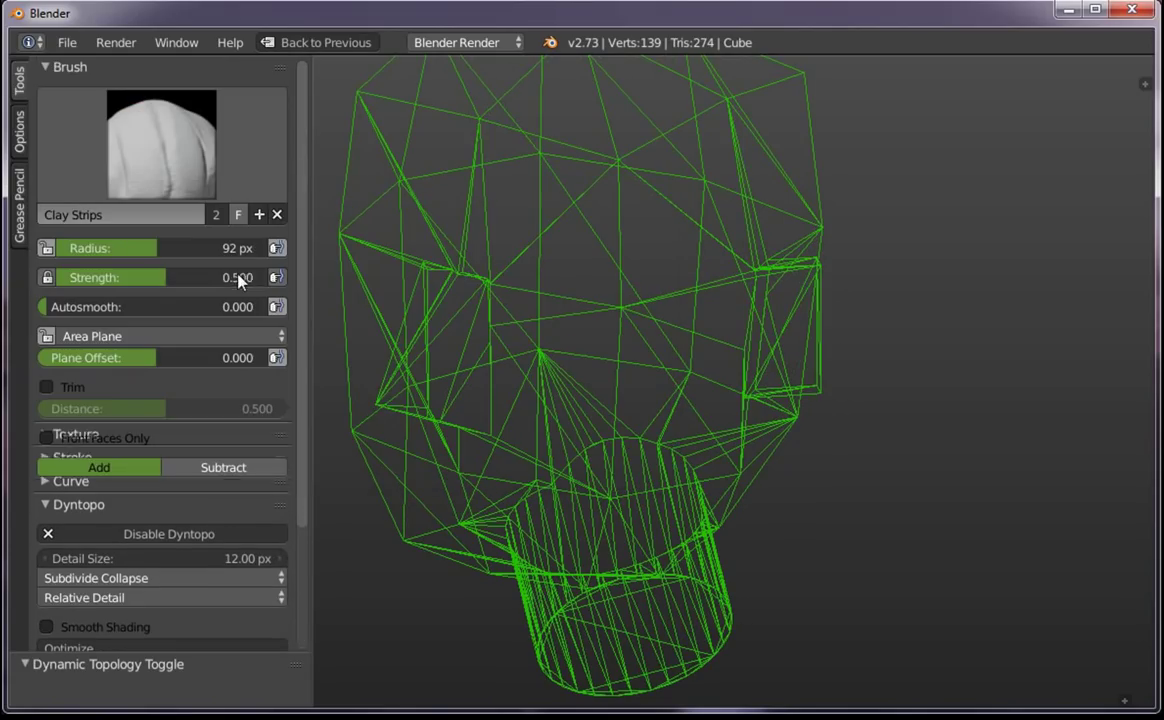
pyautogui.keyDown('shift'); pyautogui.moveTo(621, 296); pyautogui.dragTo(701, 301, button='middle'); pyautogui.keyUp('shift')
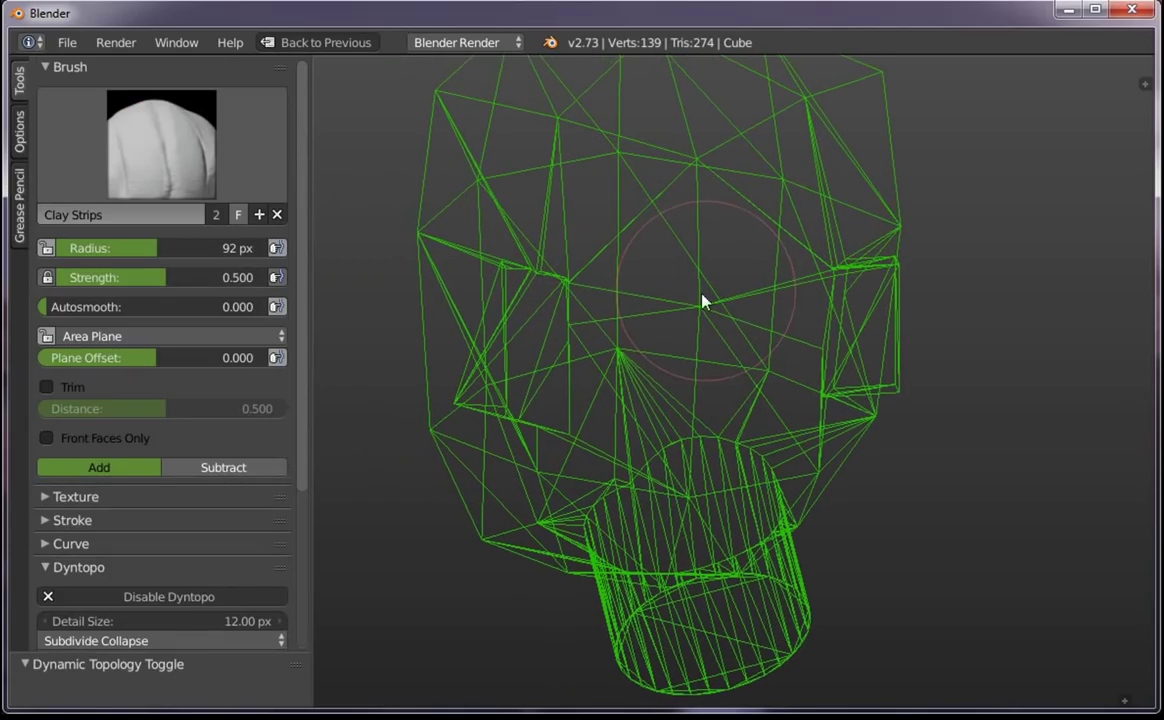
pyautogui.moveTo(618, 295); pyautogui.dragTo(645, 323)
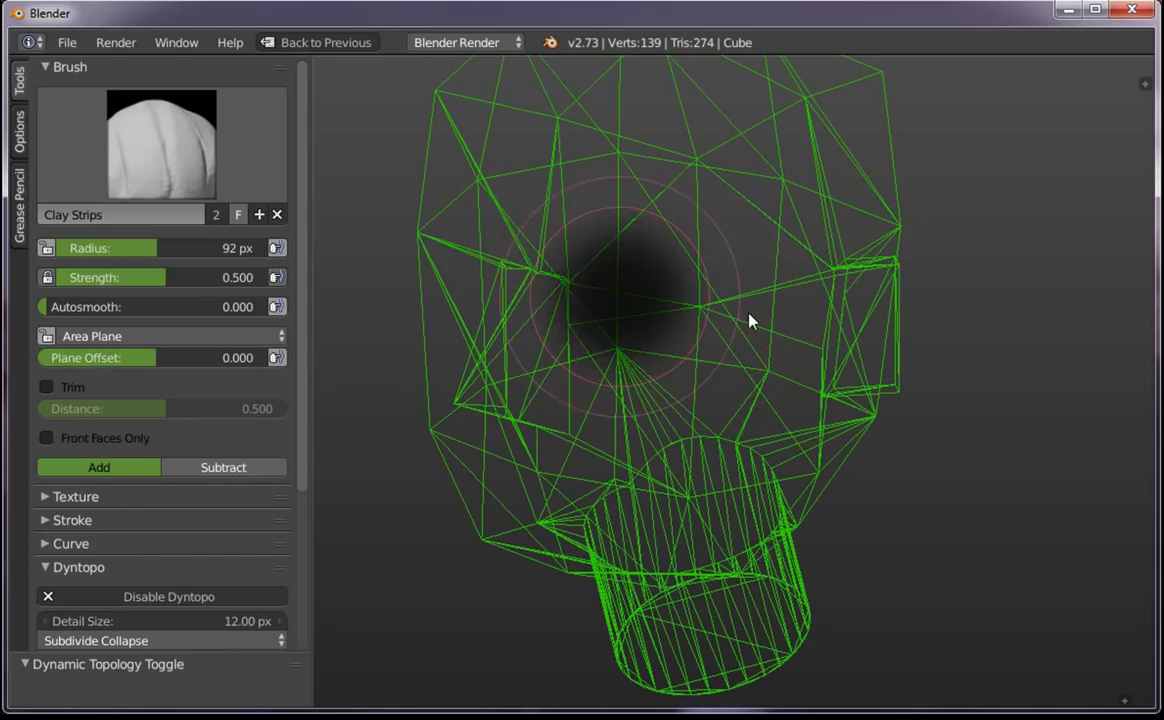
# Set the Clay Strips brush to radius 46 px and strength 0.484
pyautogui.press('f')
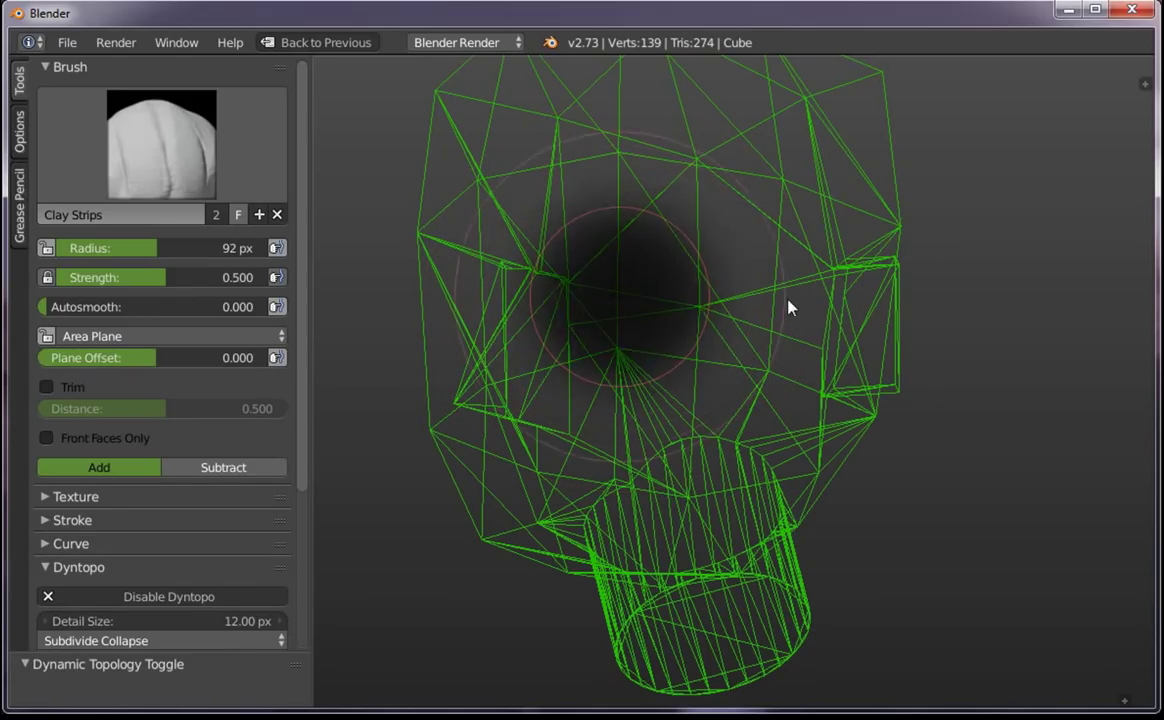
pyautogui.click(790, 310)
pyautogui.hotkey('shift', 'f')
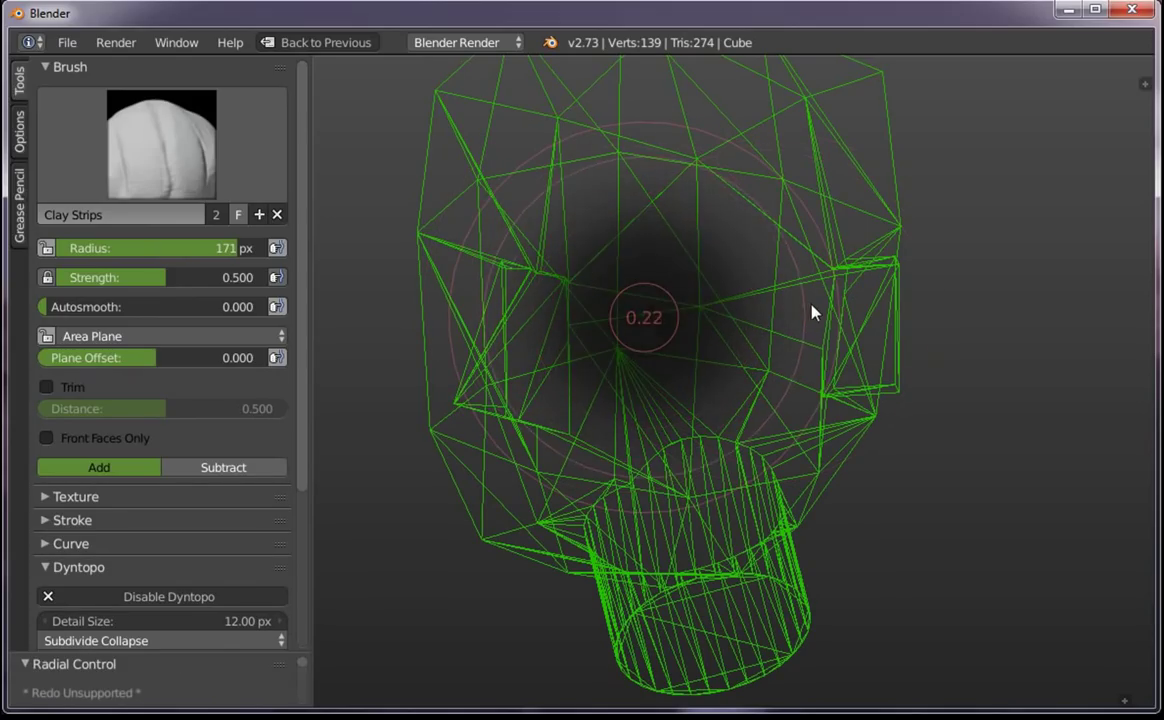
pyautogui.click(803, 322)
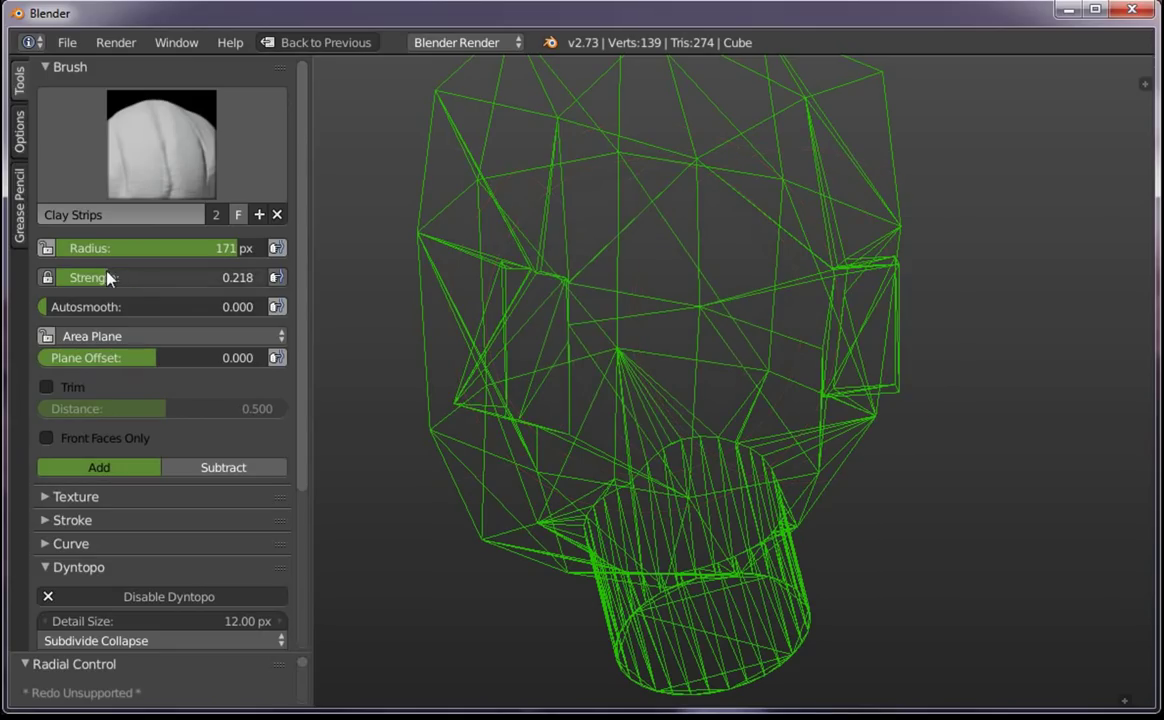
pyautogui.moveTo(104, 275)
pyautogui.mouseDown()
pyautogui.moveTo(170, 277)
pyautogui.moveTo(199, 255)
pyautogui.moveTo(186, 258)
pyautogui.mouseUp()
pyautogui.press('f')
pyautogui.click(639, 278)
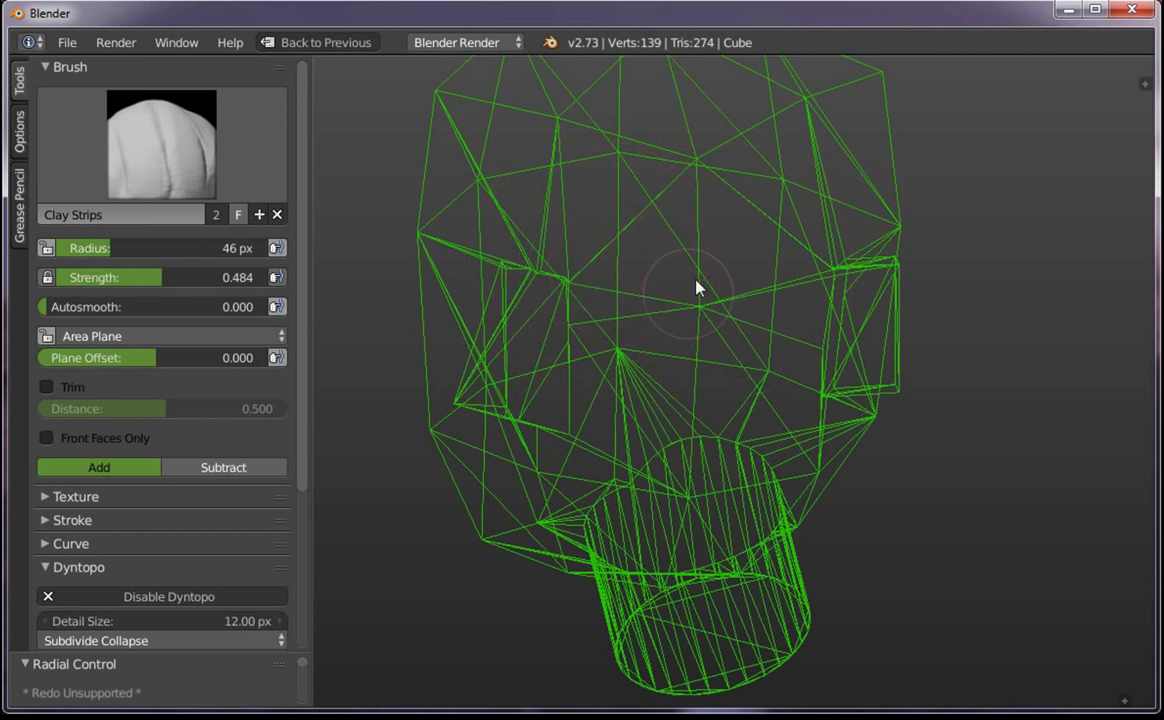
# Sculpt clay into the eye area, undoing one bad stroke along the way
pyautogui.scroll(3, 697, 287)
pyautogui.moveTo(650, 249); pyautogui.dragTo(655, 242)
pyautogui.press('z')
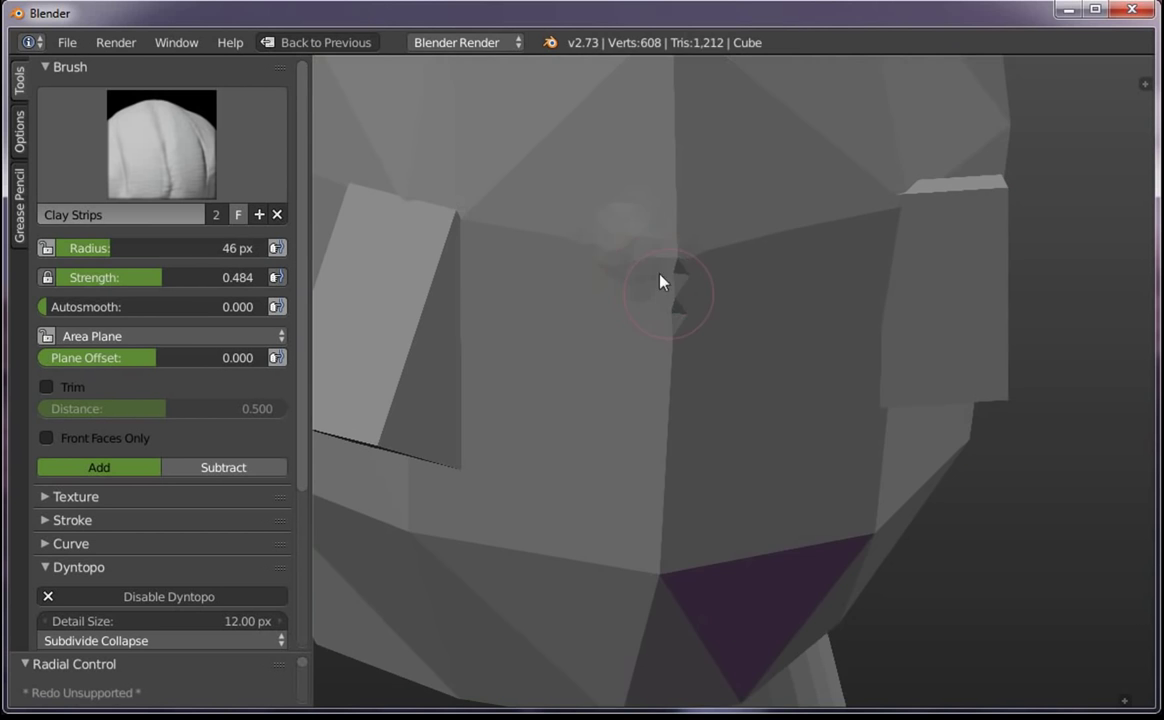
pyautogui.keyDown('shift'); pyautogui.moveTo(660, 282); pyautogui.dragTo(684, 338, button='middle'); pyautogui.keyUp('shift')
pyautogui.hotkey('ctrl', 'z')
pyautogui.press('z')
pyautogui.press('z')
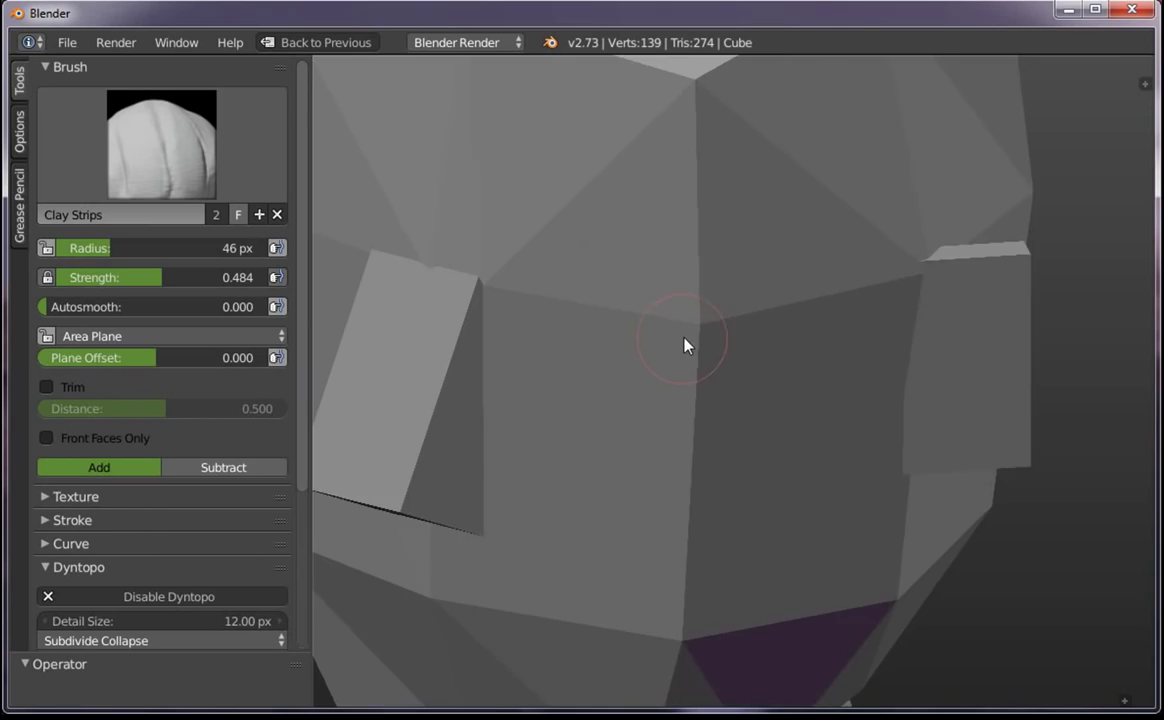
pyautogui.moveTo(642, 361)
pyautogui.mouseDown()
pyautogui.moveTo(626, 325)
pyautogui.moveTo(665, 410)
pyautogui.mouseUp()
pyautogui.press('z')
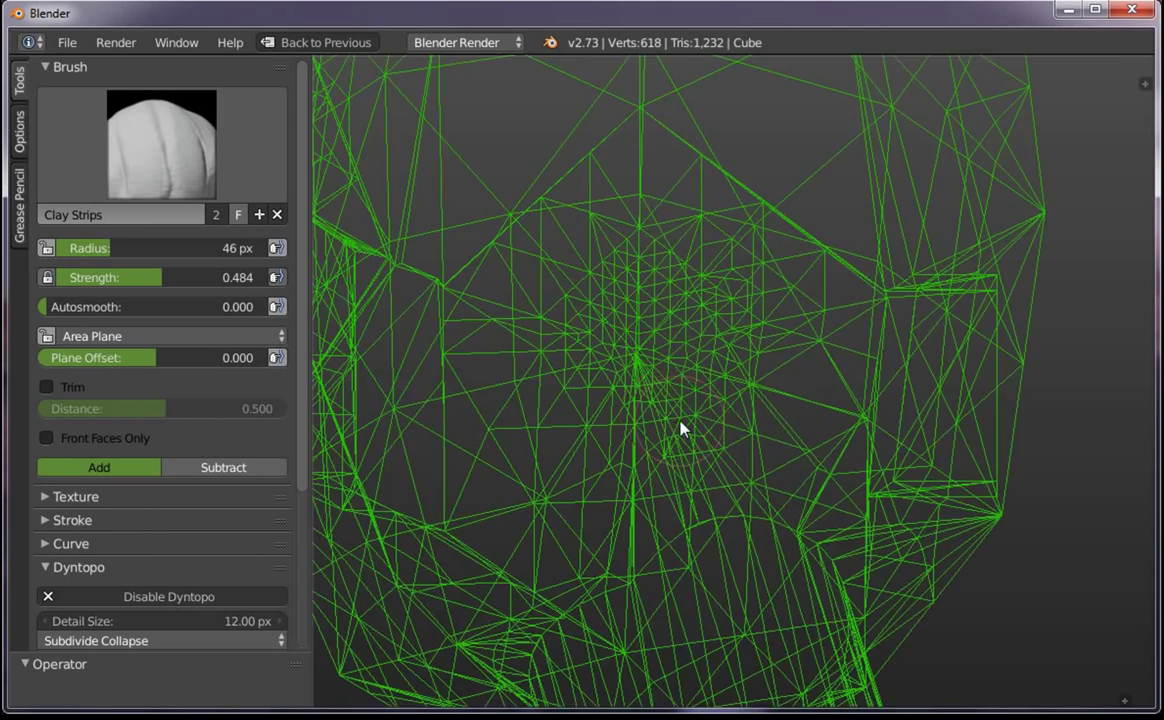
# Add more clay across the eye region and detail the eye socket from the front
pyautogui.moveTo(680, 428)
pyautogui.mouseDown(button='middle')
pyautogui.moveTo(595, 398)
pyautogui.moveTo(655, 434)
pyautogui.moveTo(525, 307)
pyautogui.moveTo(508, 336)
pyautogui.mouseUp(button='middle')
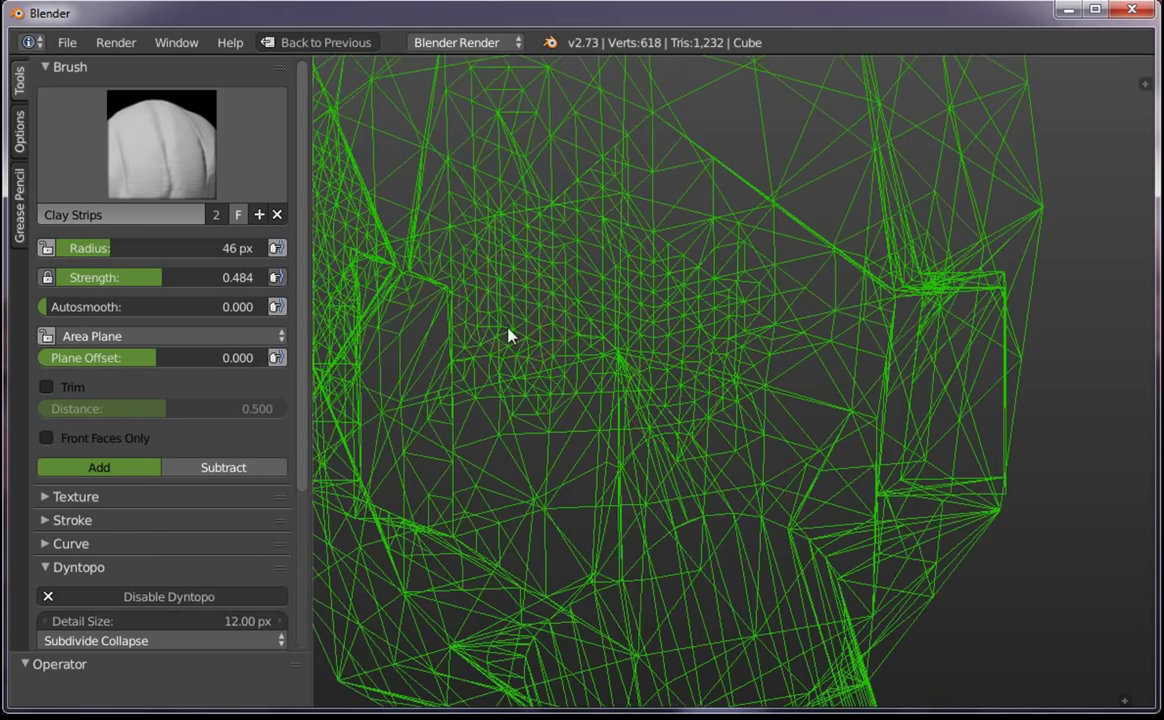
pyautogui.moveTo(508, 336); pyautogui.dragTo(558, 377)
pyautogui.scroll(-3, 605, 434)
pyautogui.moveTo(605, 434)
pyautogui.mouseDown(button='middle')
pyautogui.moveTo(647, 382)
pyautogui.moveTo(704, 366)
pyautogui.mouseUp(button='middle')
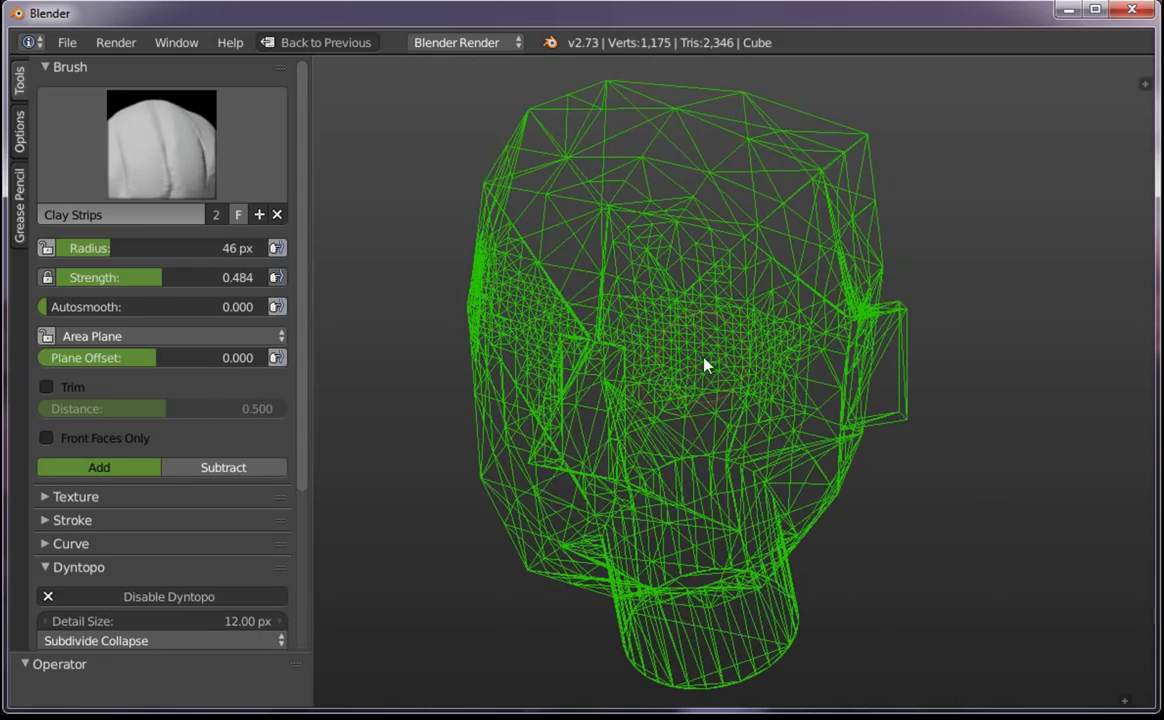
pyautogui.press('z')
pyautogui.scroll(3, 690, 350)
pyautogui.scroll(3, 600, 300)
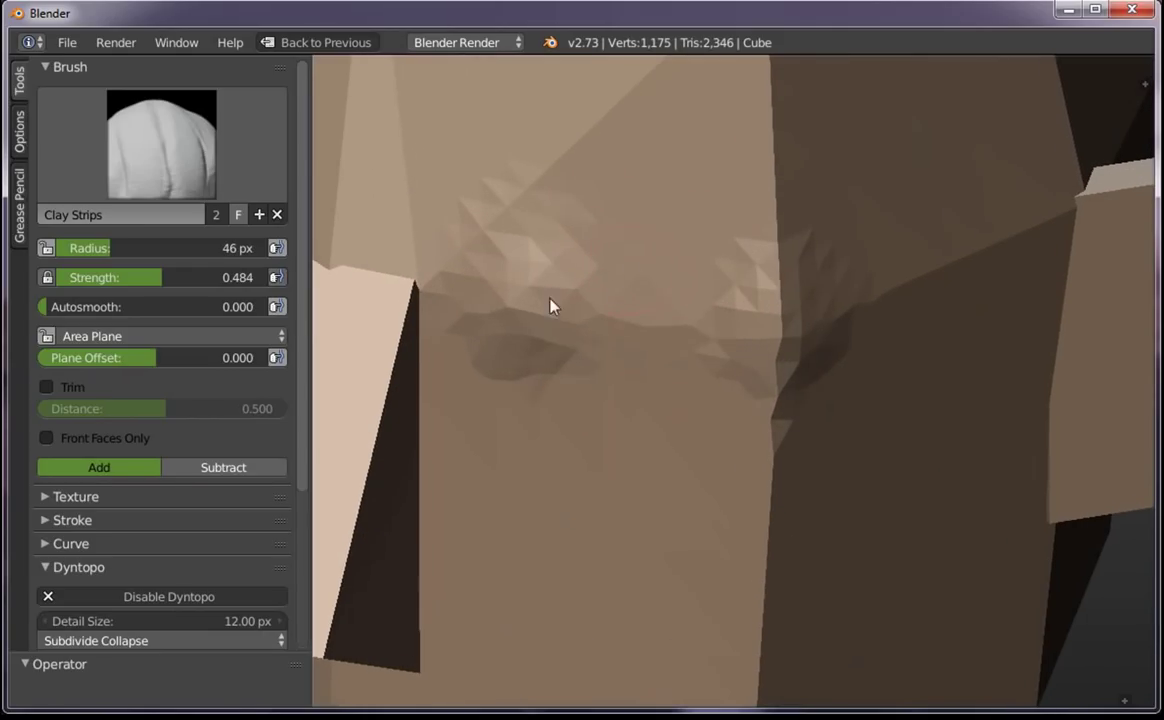
pyautogui.moveTo(553, 306); pyautogui.dragTo(582, 291)
# Enlarge the brush to 73 px and fill in both eye sockets
pyautogui.press('f')
pyautogui.click(640, 318)
pyautogui.moveTo(543, 327)
pyautogui.mouseDown()
pyautogui.moveTo(628, 393)
pyautogui.moveTo(543, 397)
pyautogui.moveTo(595, 410)
pyautogui.moveTo(725, 330)
pyautogui.moveTo(493, 315)
pyautogui.moveTo(574, 416)
pyautogui.mouseUp()
pyautogui.scroll(-5, 640, 405)
pyautogui.moveTo(670, 403); pyautogui.dragTo(631, 366, button='middle')
pyautogui.scroll(4, 600, 365)
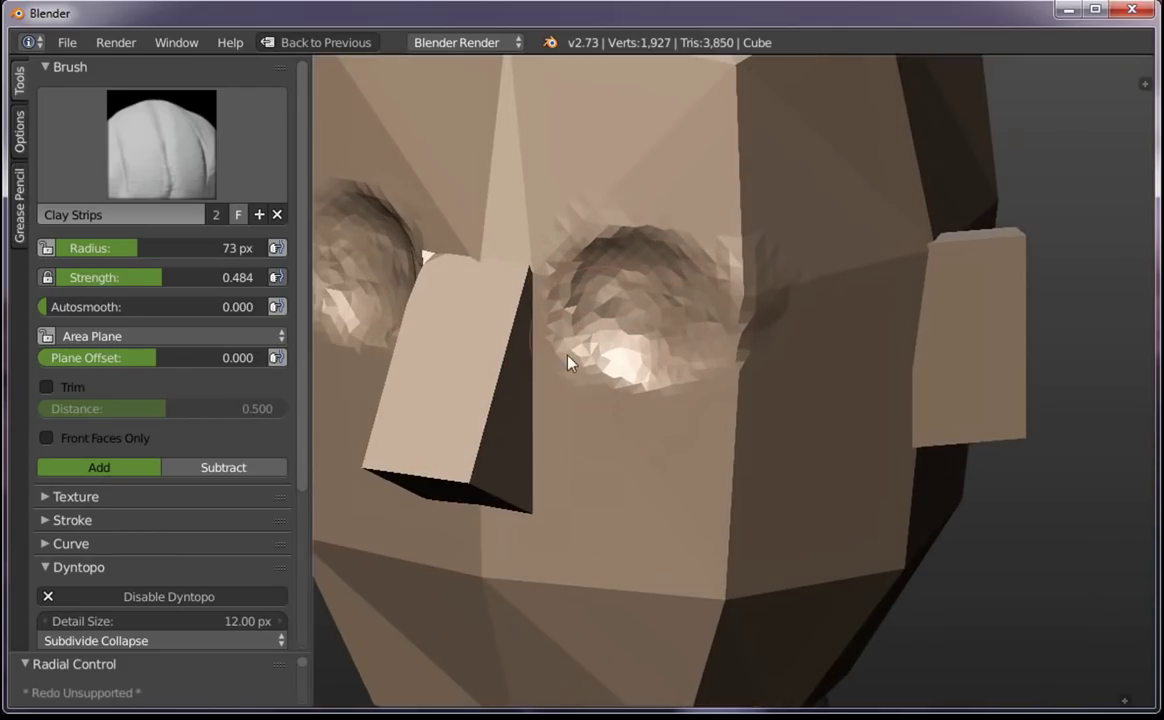
pyautogui.scroll(-1, 640, 350)
pyautogui.scroll(-4, 650, 450)
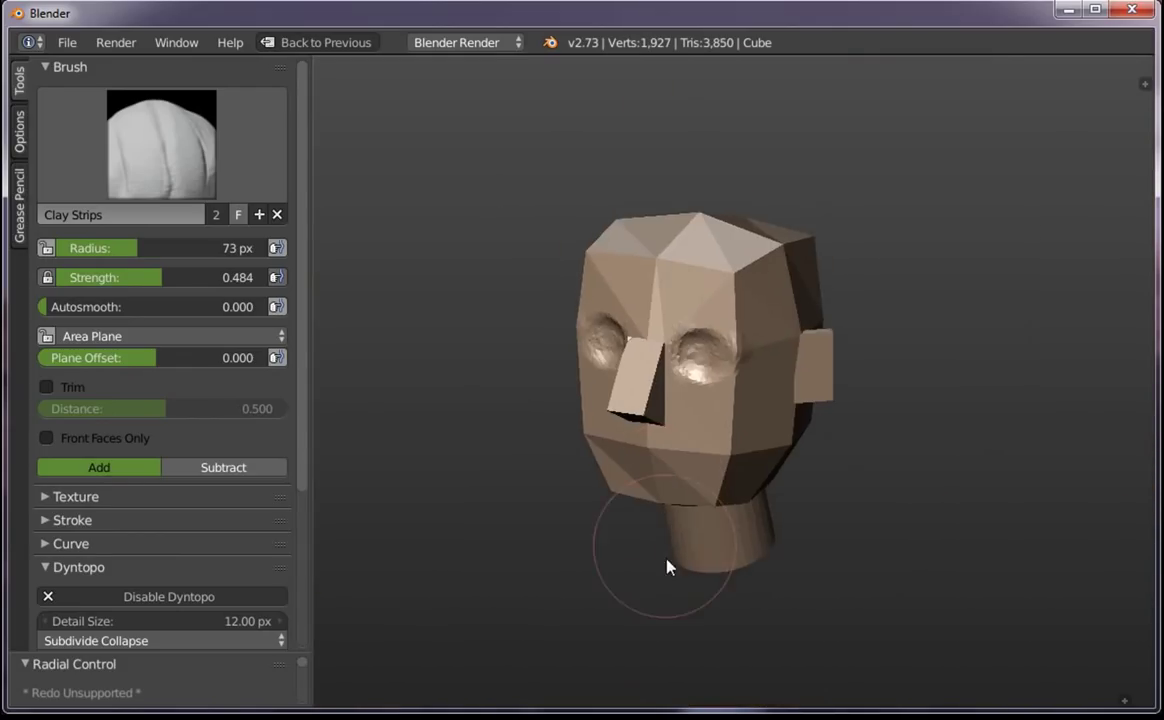
pyautogui.scroll(4, 710, 400)
pyautogui.scroll(-2, 702, 440)
# Reshape the face with broad Clay Strips strokes and bring up the save dialog
pyautogui.moveTo(704, 460)
pyautogui.mouseDown()
pyautogui.moveTo(709, 434)
pyautogui.moveTo(727, 468)
pyautogui.mouseUp()
pyautogui.scroll(-2, 740, 490)
pyautogui.moveTo(755, 515)
pyautogui.mouseDown()
pyautogui.moveTo(715, 447)
pyautogui.moveTo(785, 434)
pyautogui.mouseUp()
pyautogui.scroll(5, 745, 330)
pyautogui.scroll(3, 745, 330)
pyautogui.scroll(-1, 722, 273)
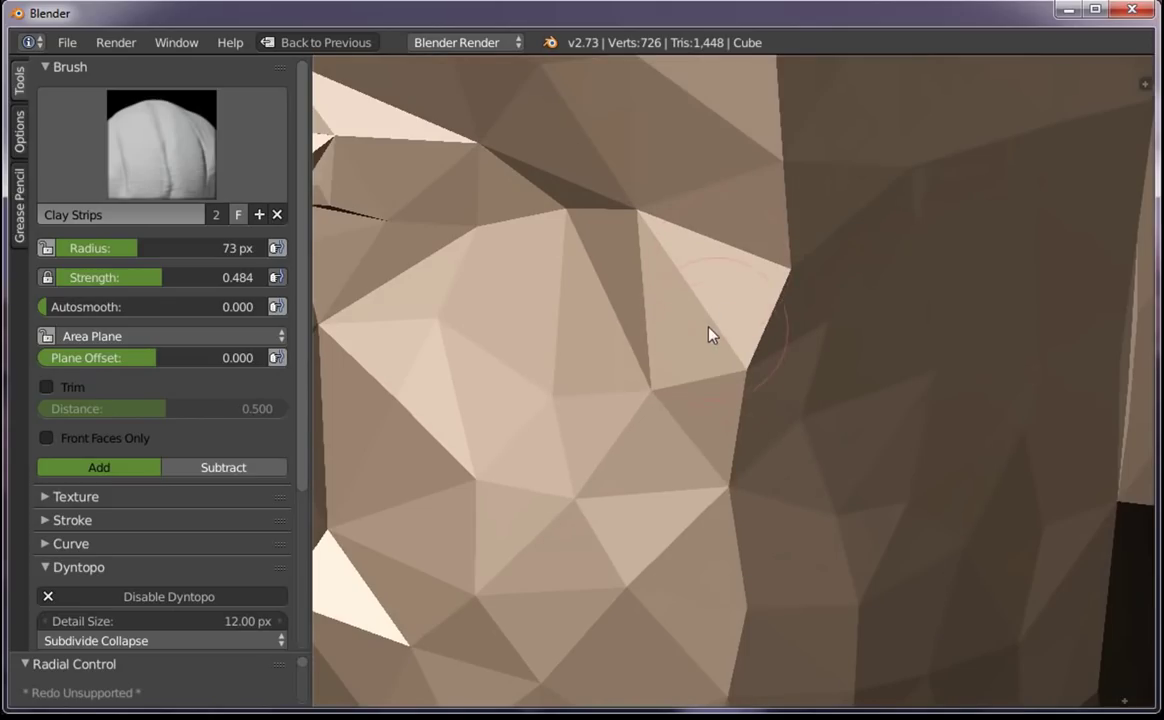
pyautogui.moveTo(709, 330)
pyautogui.mouseDown()
pyautogui.moveTo(694, 346)
pyautogui.moveTo(712, 380)
pyautogui.mouseUp()
pyautogui.scroll(-1, 821, 504)
pyautogui.scroll(-3, 780, 495)
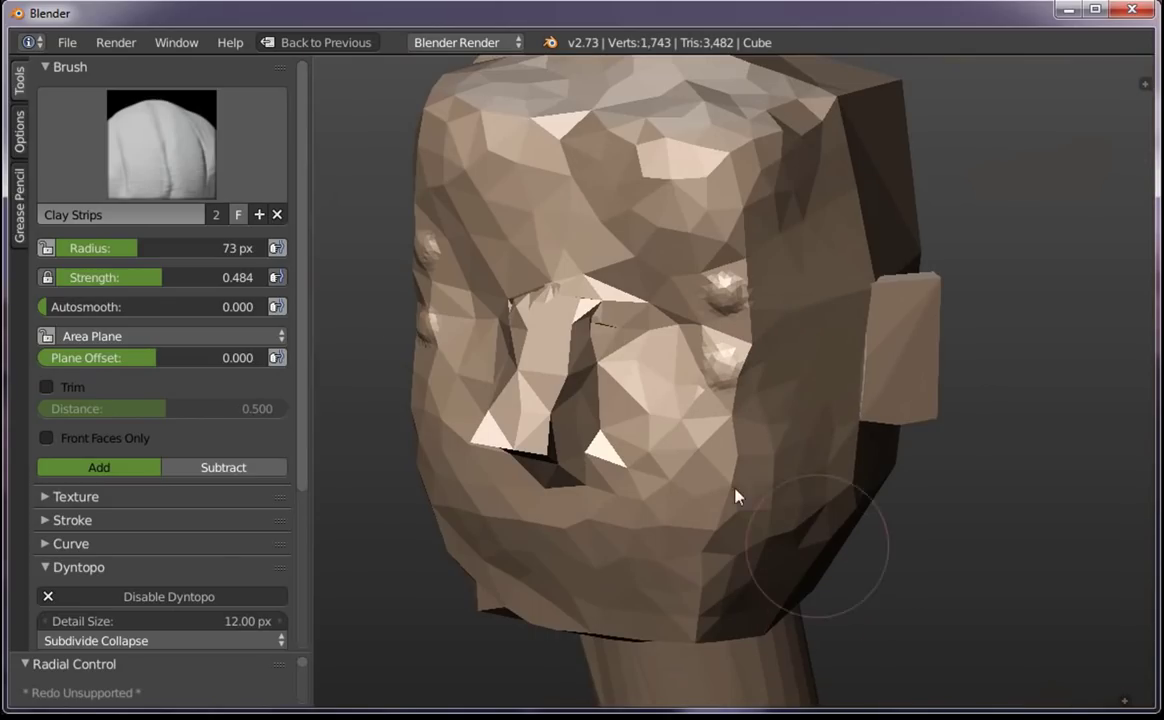
pyautogui.hotkey('ctrl', 's')
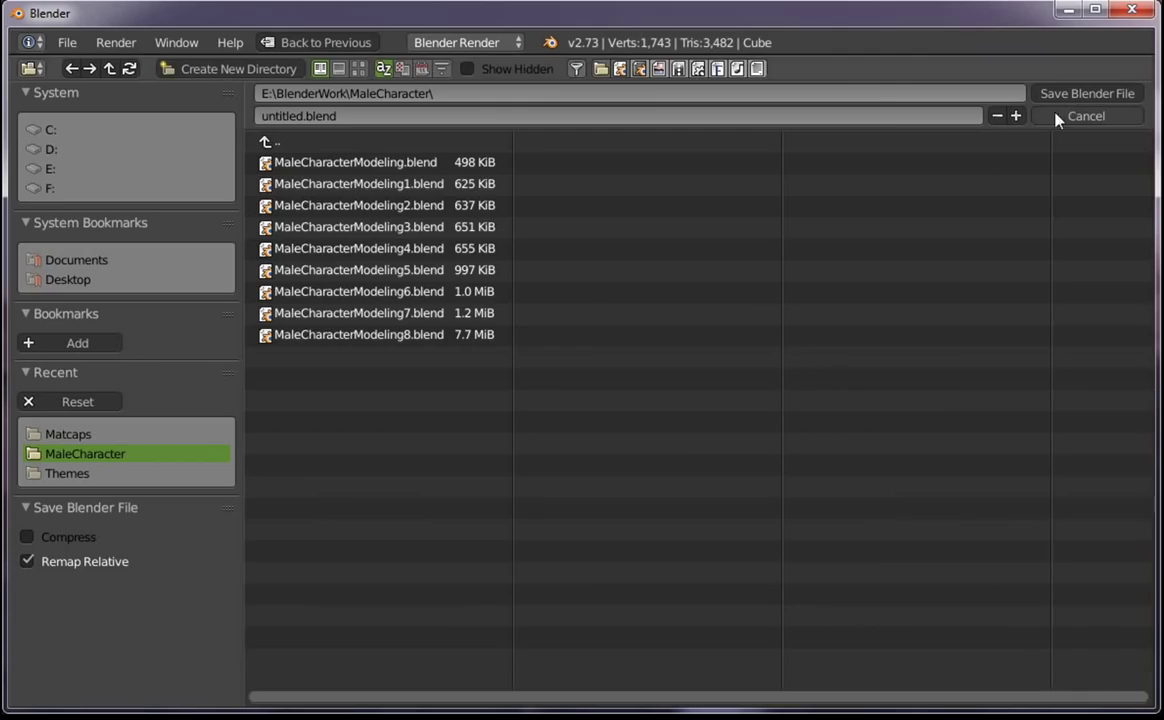
# Cancel saving and undo the eye socket sculpting
pyautogui.click(1060, 115)
pyautogui.hotkey('ctrl', 'z')
pyautogui.hotkey('ctrl', 'z')
pyautogui.hotkey('ctrl', 'z')
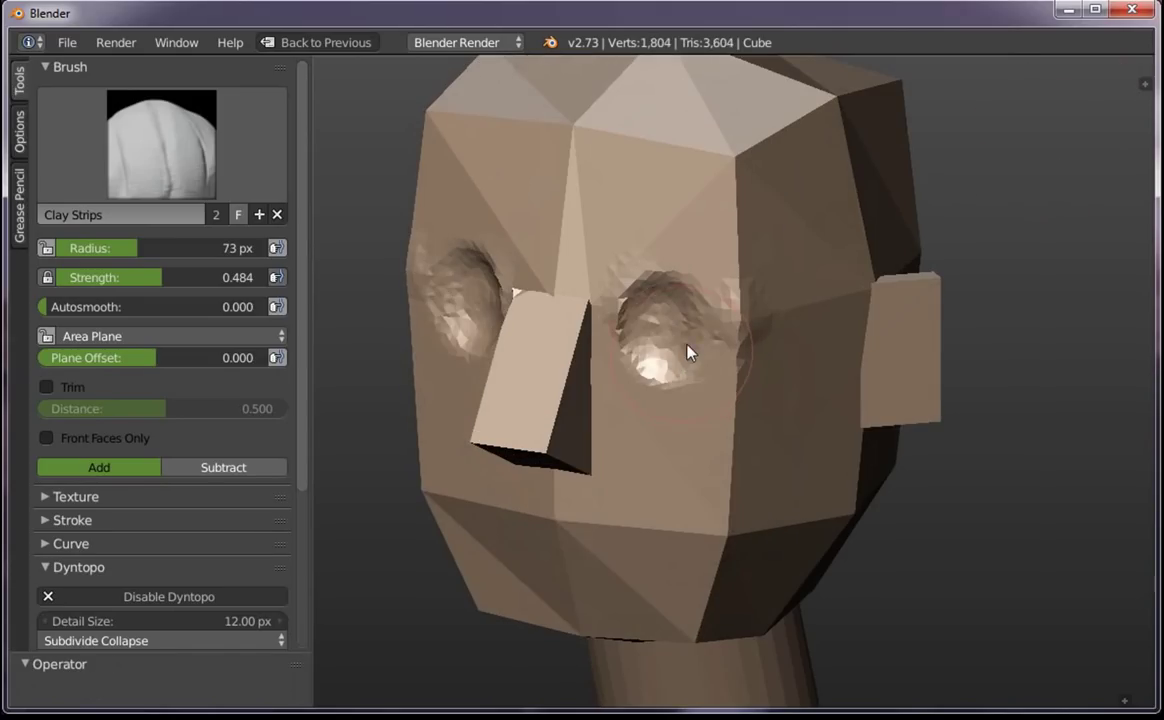
pyautogui.hotkey('ctrl', 'z')
pyautogui.hotkey('ctrl', 'z')
pyautogui.scroll(1, 701, 369)
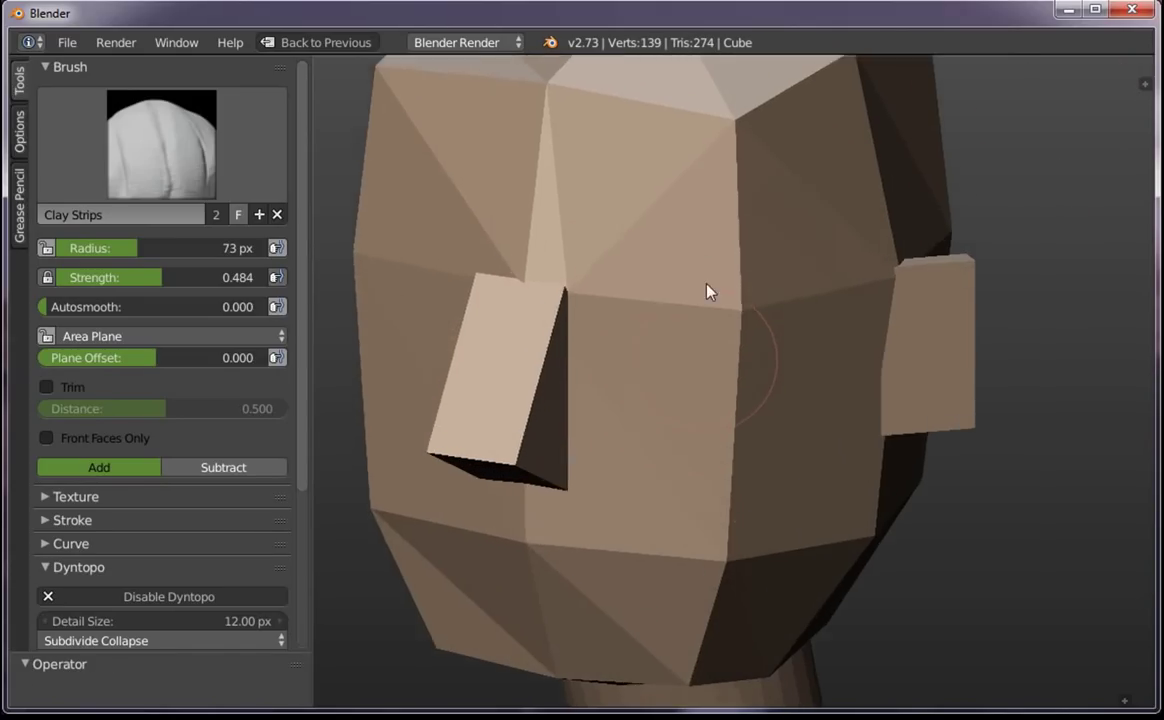
pyautogui.scroll(5, 707, 291)
# Shrink the brush radius to 40 px and undo a test stroke on the face
pyautogui.press('f')
pyautogui.click(642, 334)
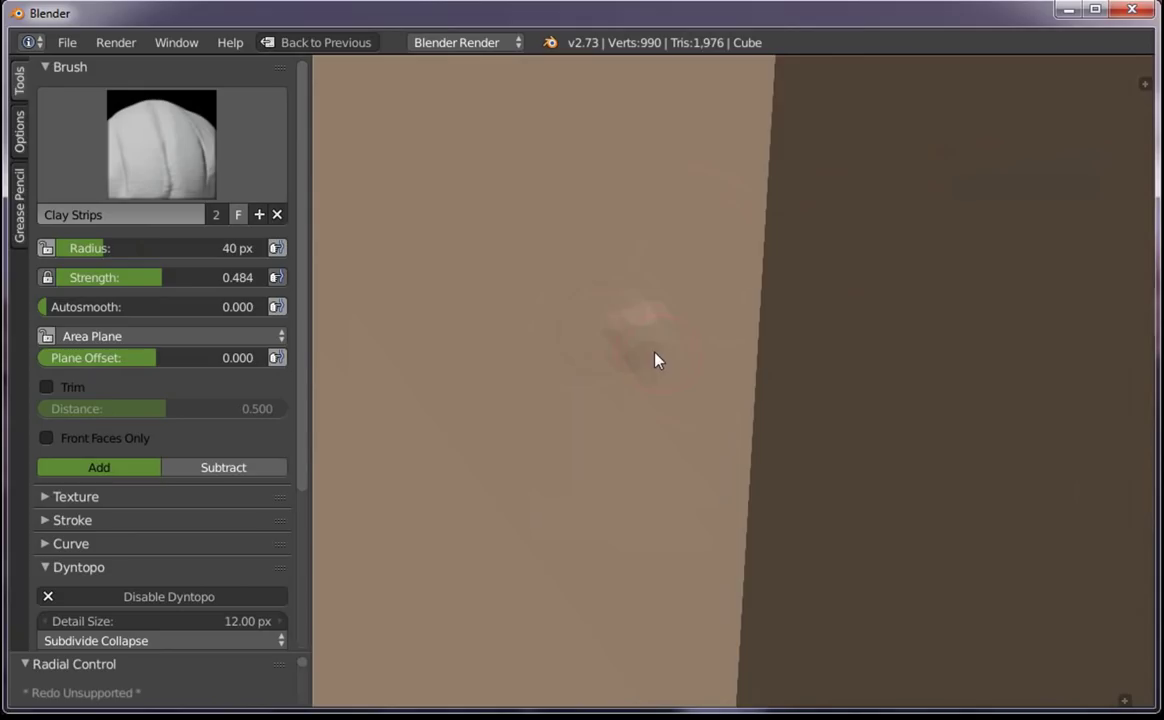
pyautogui.moveTo(648, 354)
pyautogui.mouseDown()
pyautogui.moveTo(503, 273)
pyautogui.moveTo(512, 288)
pyautogui.mouseUp()
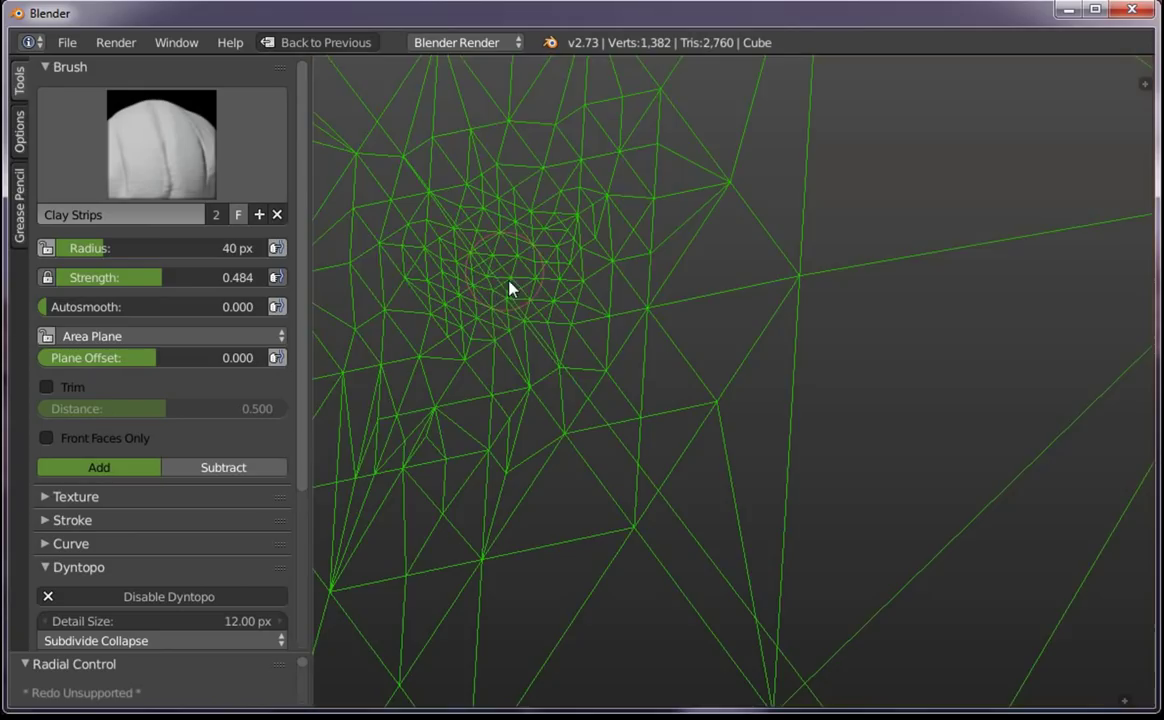
pyautogui.scroll(-2, 560, 280)
pyautogui.scroll(-2, 615, 340)
pyautogui.scroll(-3, 630, 386)
pyautogui.hotkey('ctrl', 'z')
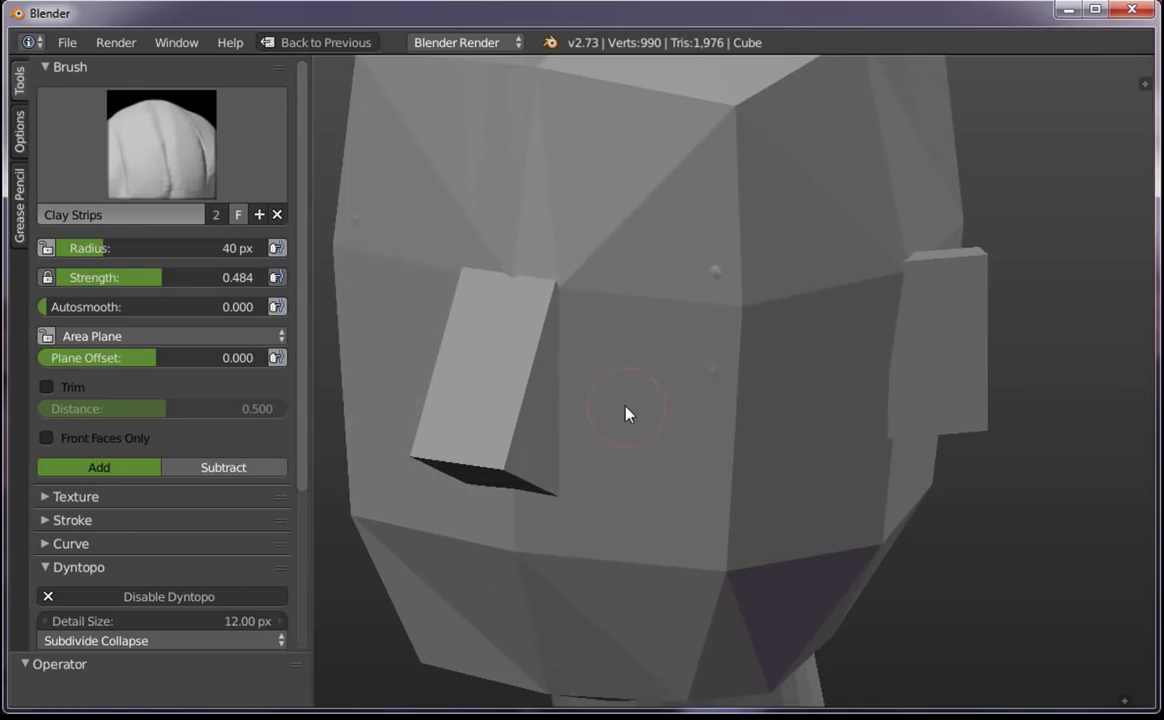
pyautogui.hotkey('ctrl', 'z')
pyautogui.scroll(-5, 300, 500)
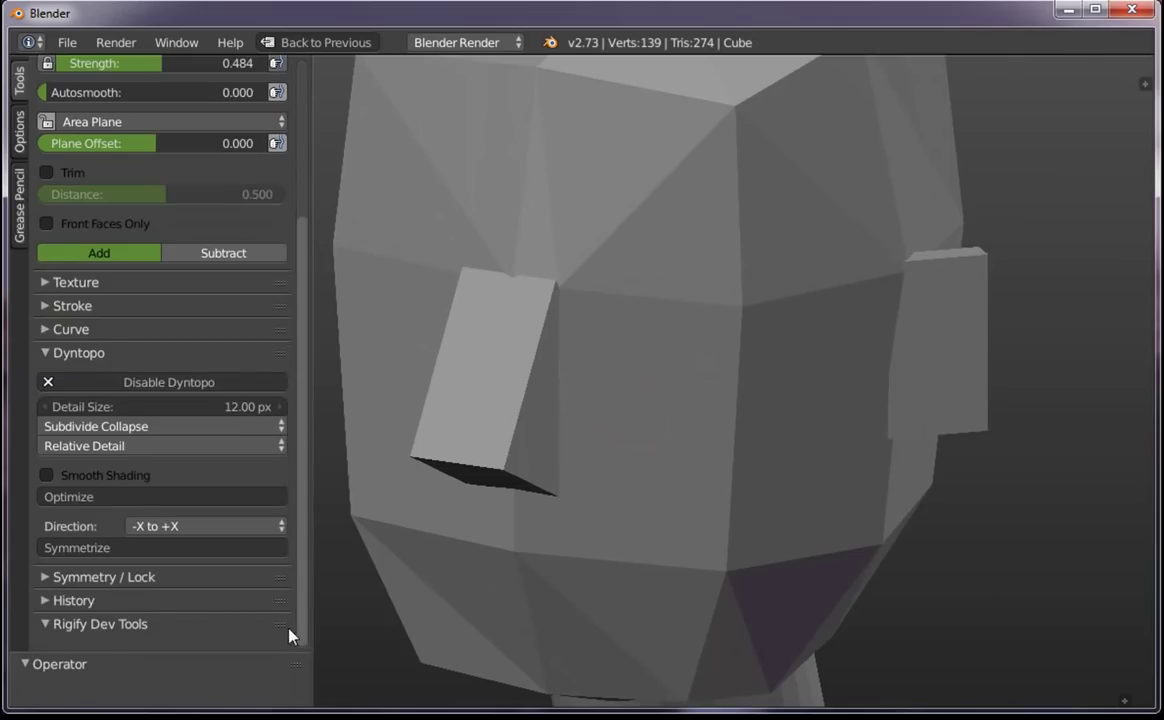
# Enable Mirror Y under Symmetry/Lock and raise the Detail Size to 14.30 px
pyautogui.click(130, 582)
pyautogui.click(158, 636)
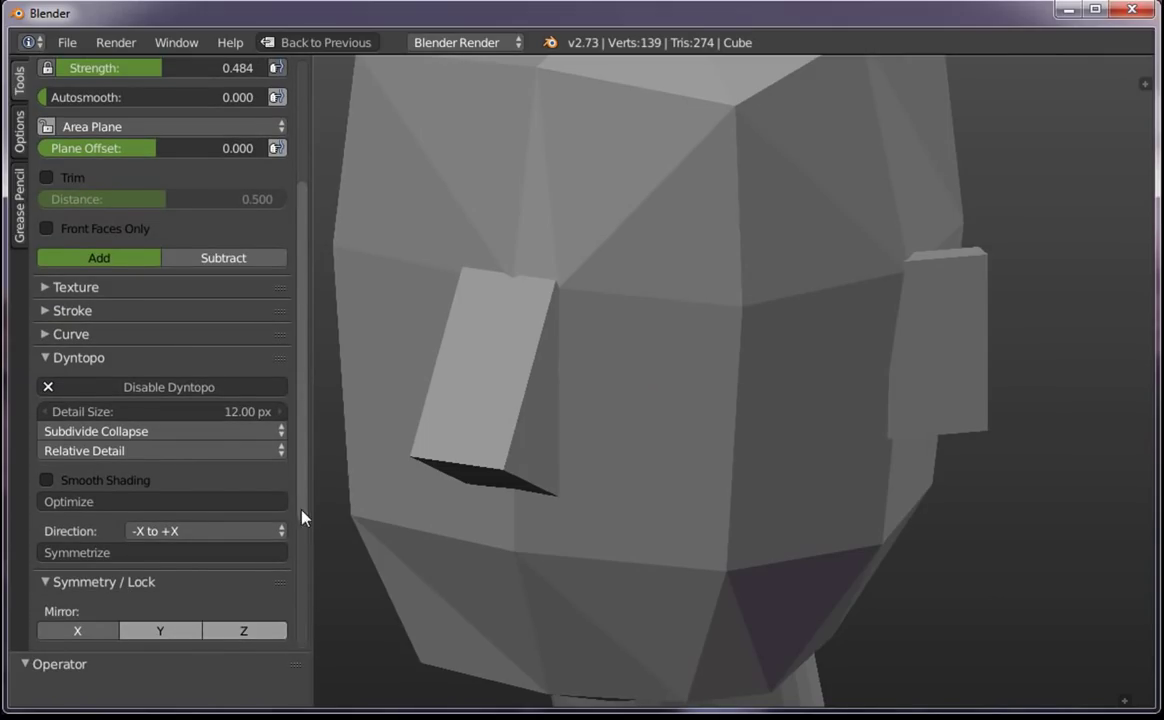
pyautogui.scroll(-5, 305, 530)
pyautogui.scroll(6, 309, 556)
pyautogui.click(663, 341)
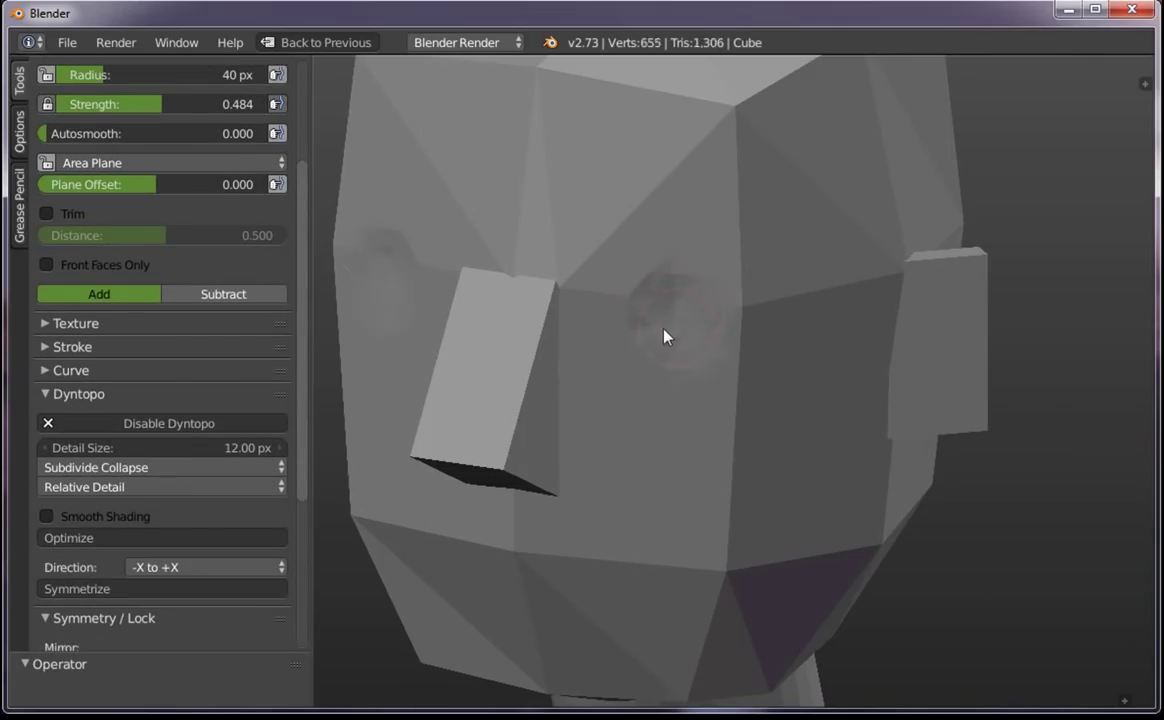
pyautogui.hotkey('ctrl', 'z')
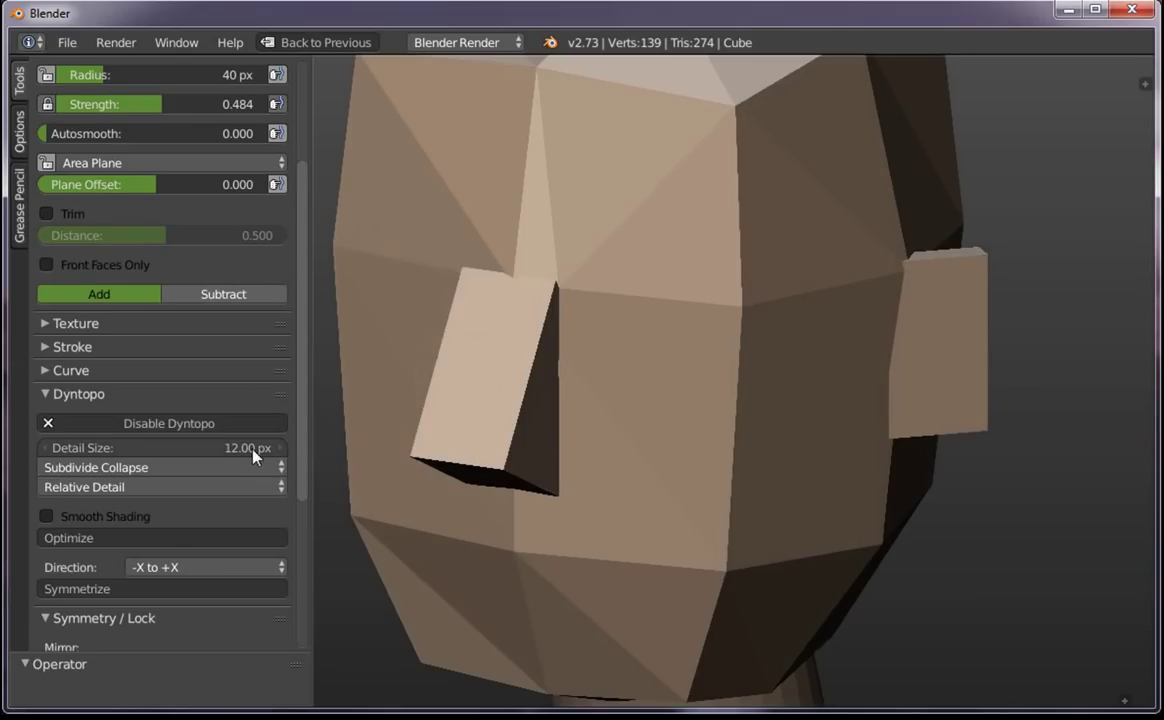
pyautogui.moveTo(234, 447); pyautogui.dragTo(255, 452)
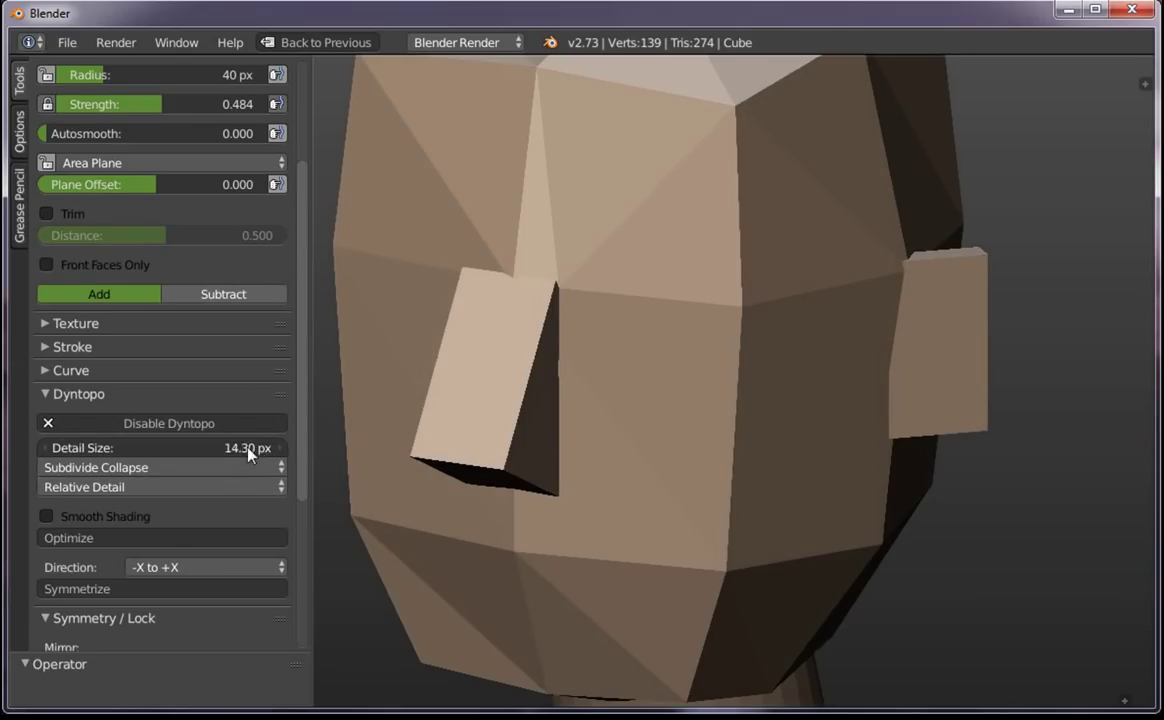
# Switch Dyntopo to Constant Detail at 5.80% and sculpt mirrored detail near the eyes
pyautogui.scroll(-1, 304, 480)
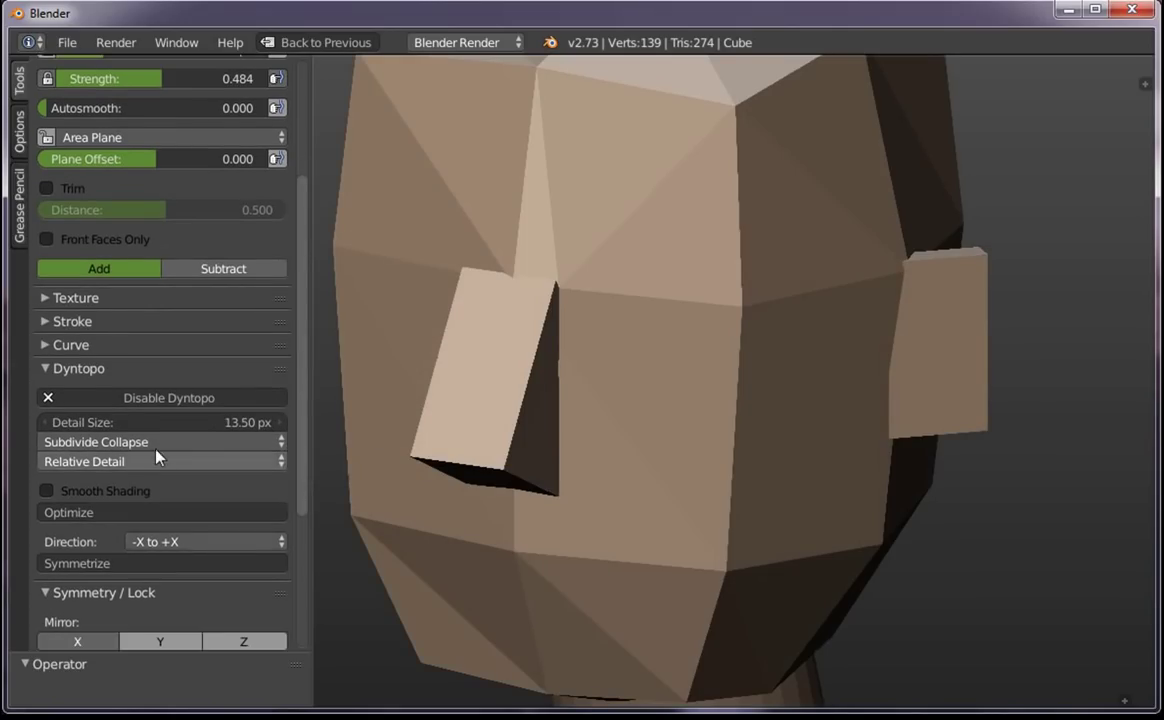
pyautogui.click(156, 463)
pyautogui.click(140, 415)
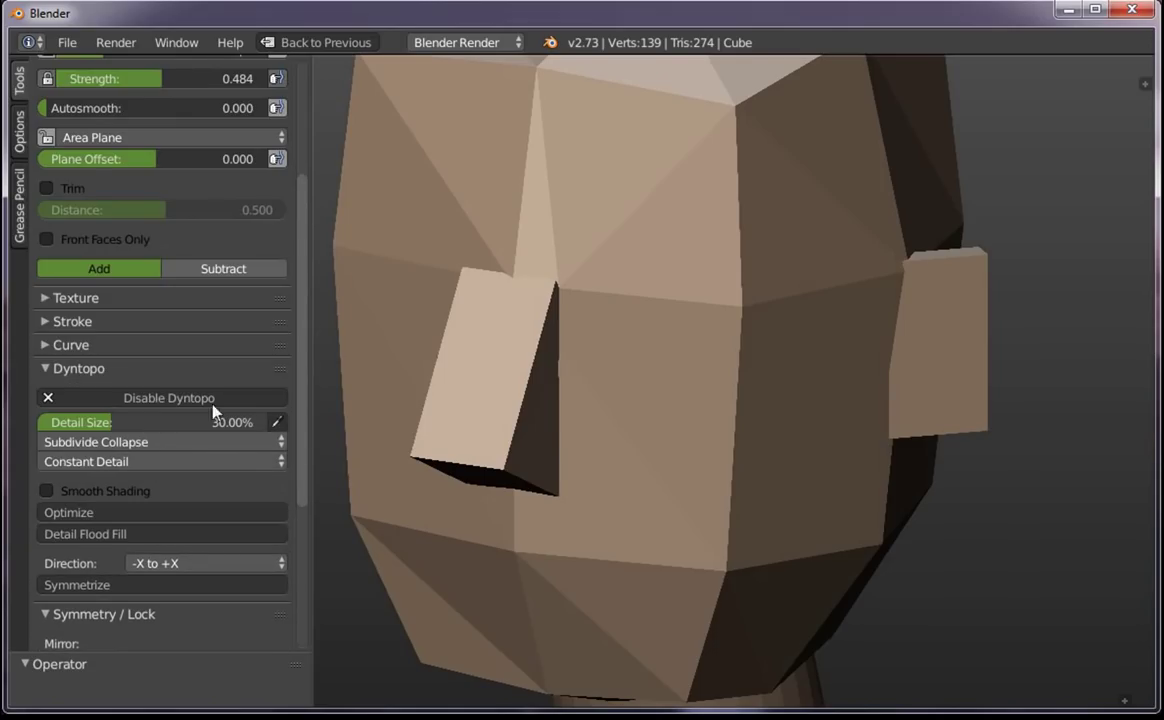
pyautogui.moveTo(660, 225); pyautogui.dragTo(699, 273, button='middle')
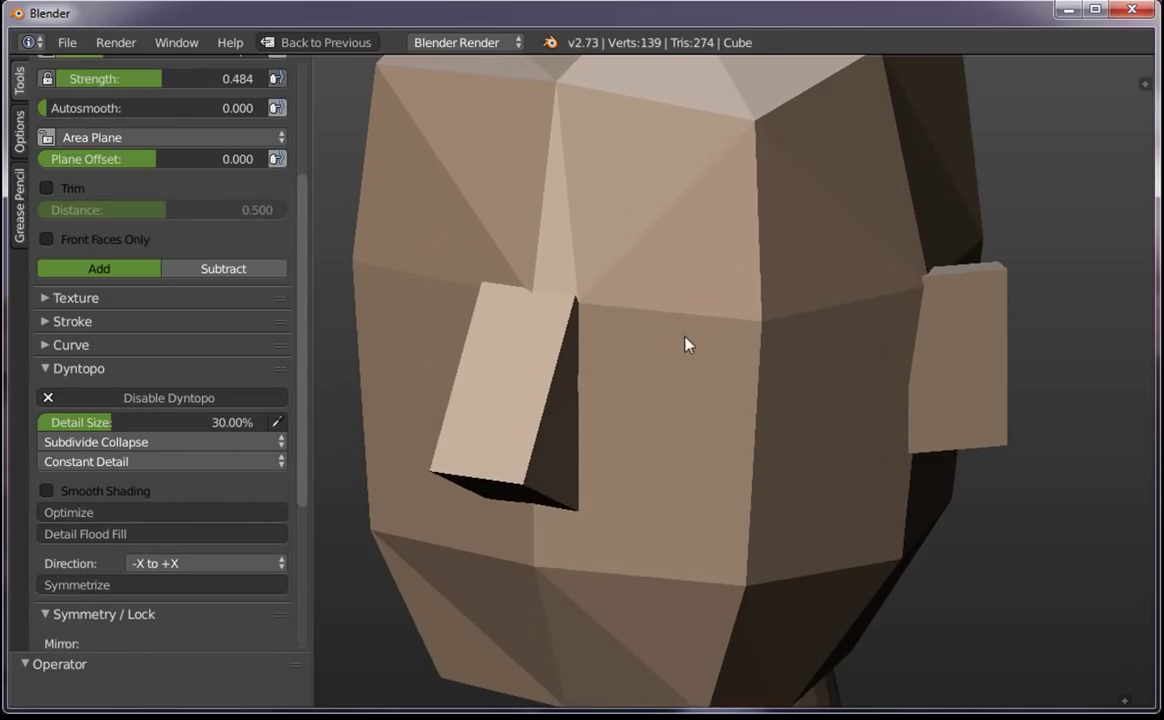
pyautogui.moveTo(686, 340); pyautogui.dragTo(698, 364, button='middle')
pyautogui.press('KP_1')
pyautogui.moveTo(826, 371); pyautogui.dragTo(844, 356)
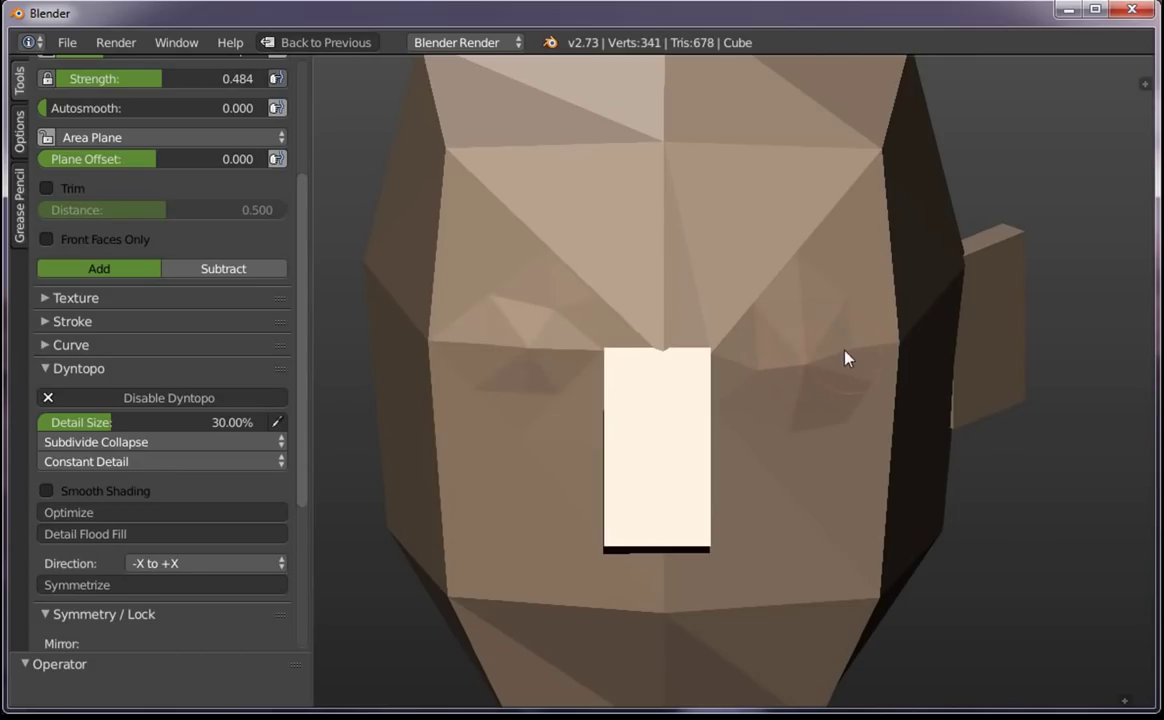
pyautogui.moveTo(151, 422); pyautogui.dragTo(118, 420)
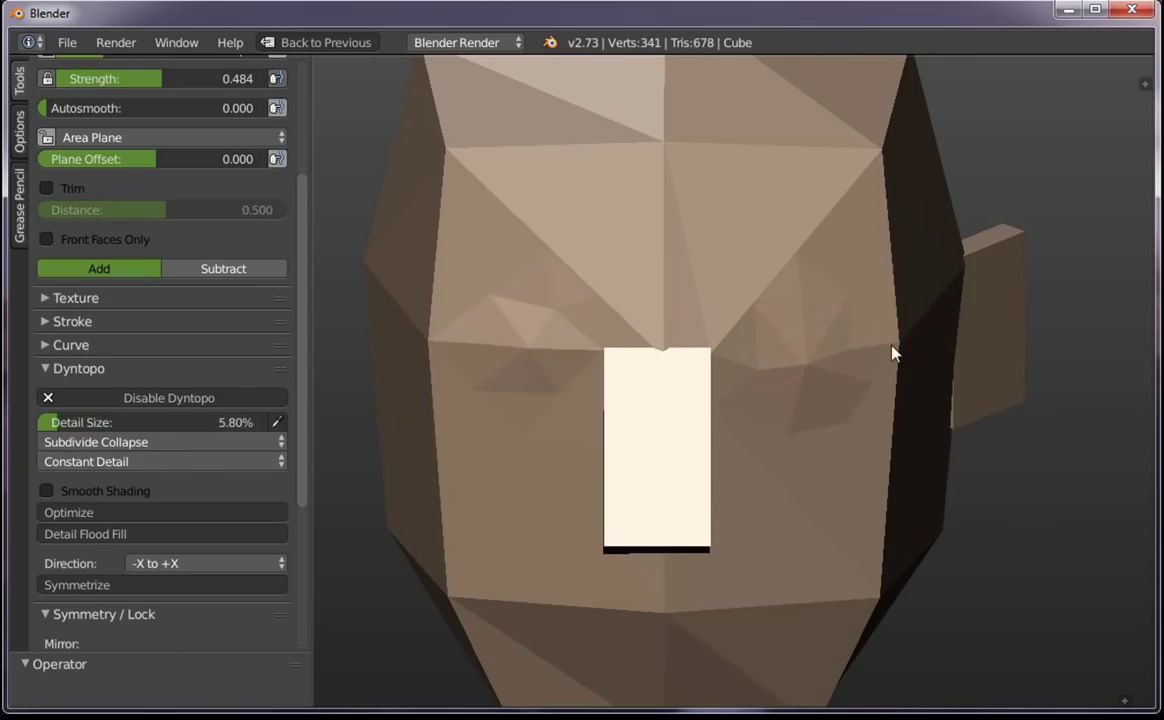
# Carve both eye sockets with mirrored Clay Strips and enable Smooth Shading
pyautogui.keyDown('shift'); pyautogui.moveTo(891, 348); pyautogui.dragTo(784, 345, button='middle'); pyautogui.keyUp('shift')
pyautogui.scroll(4, 784, 345)
pyautogui.moveTo(551, 382); pyautogui.dragTo(569, 403)
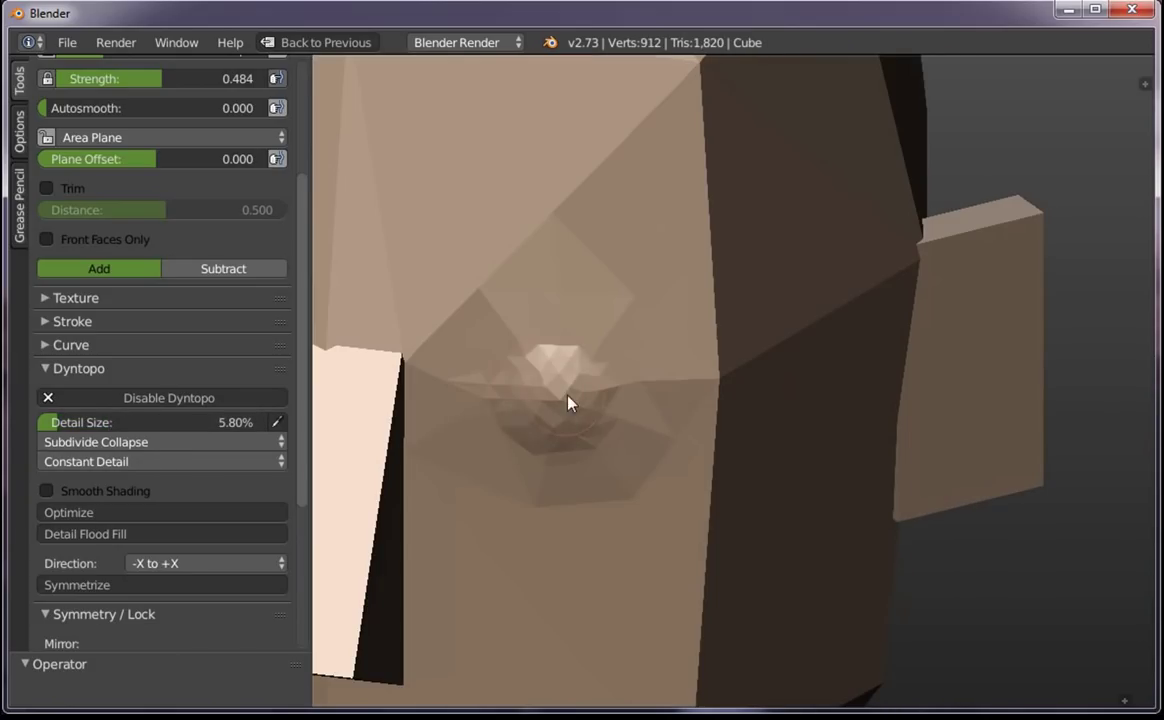
pyautogui.scroll(3, 588, 320)
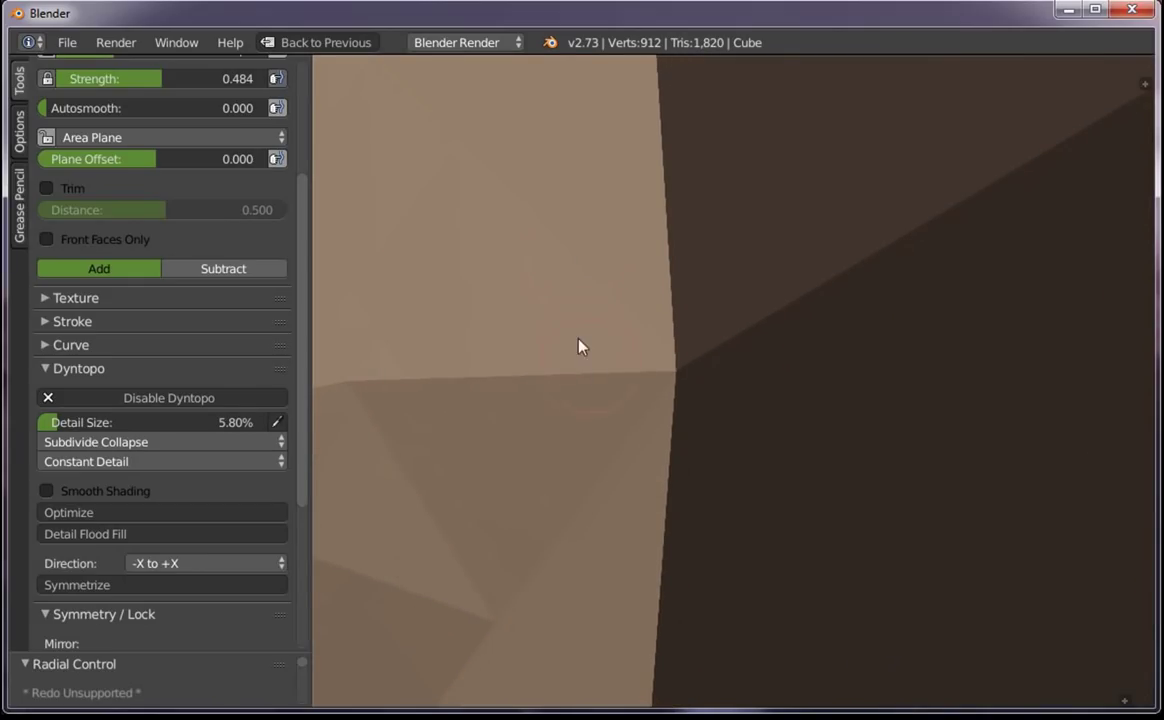
pyautogui.click(565, 388)
pyautogui.scroll(-2, 618, 504)
pyautogui.scroll(-2, 634, 465)
pyautogui.scroll(-2, 670, 410)
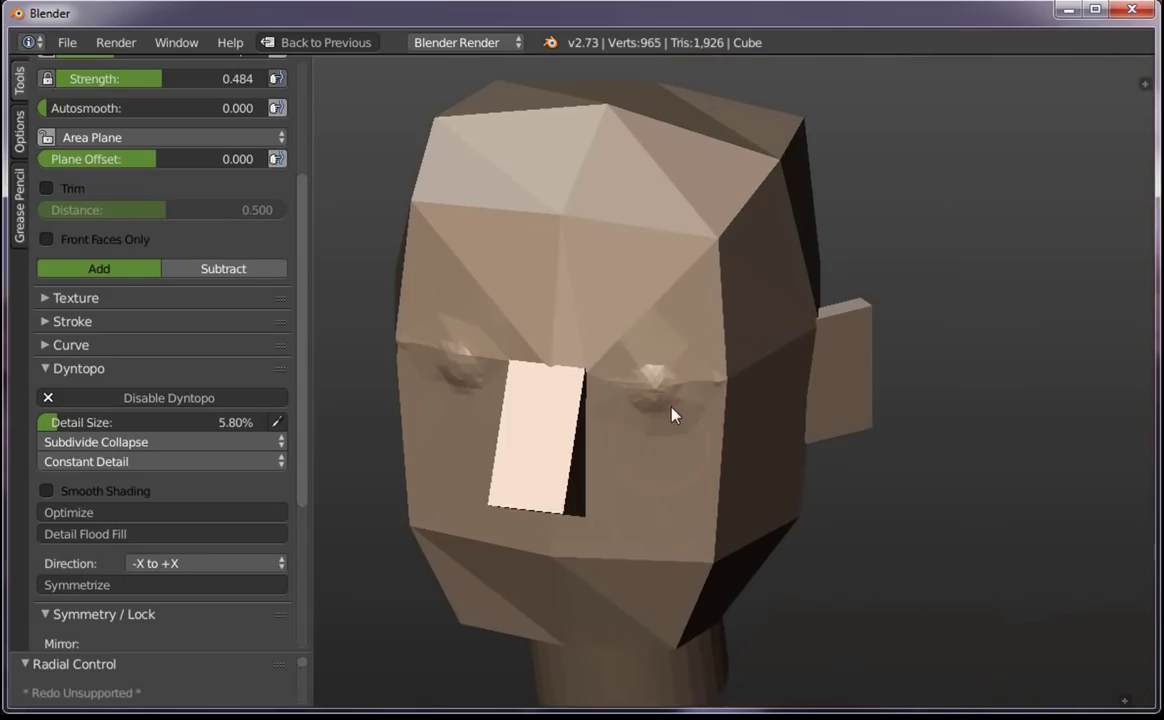
pyautogui.moveTo(645, 381); pyautogui.dragTo(660, 385)
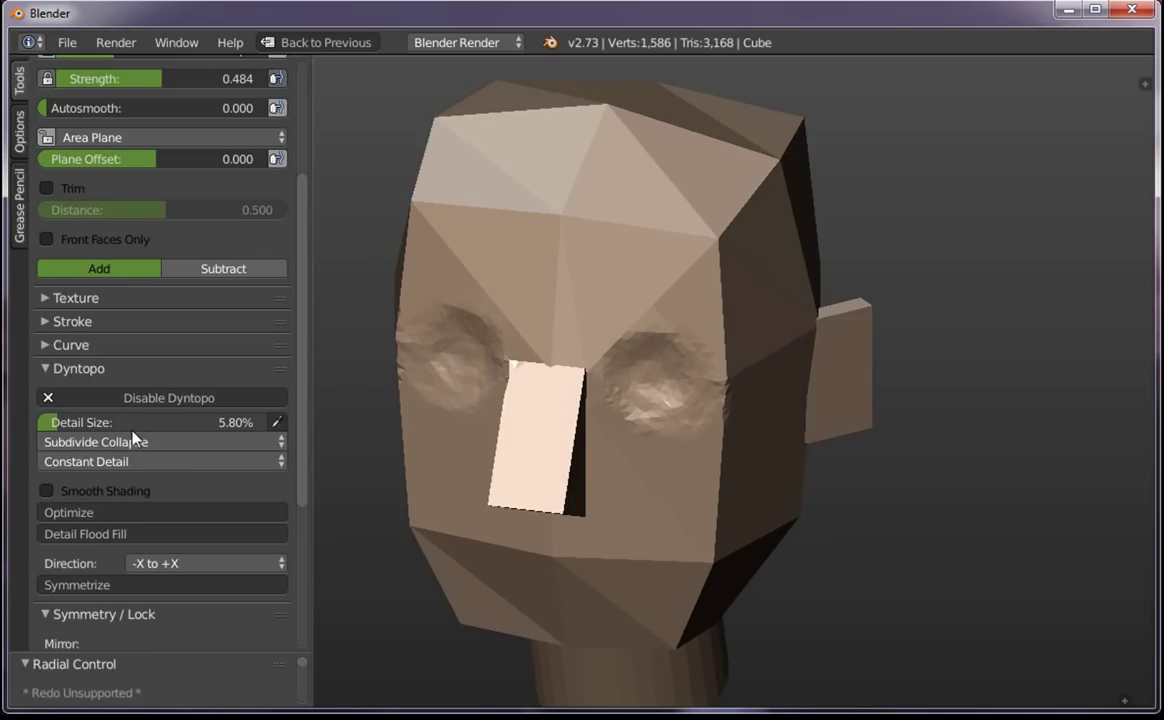
pyautogui.click(127, 497)
# Sculpt the box nose into the face from the front view, then disable Smooth Shading
pyautogui.press('KP_1')
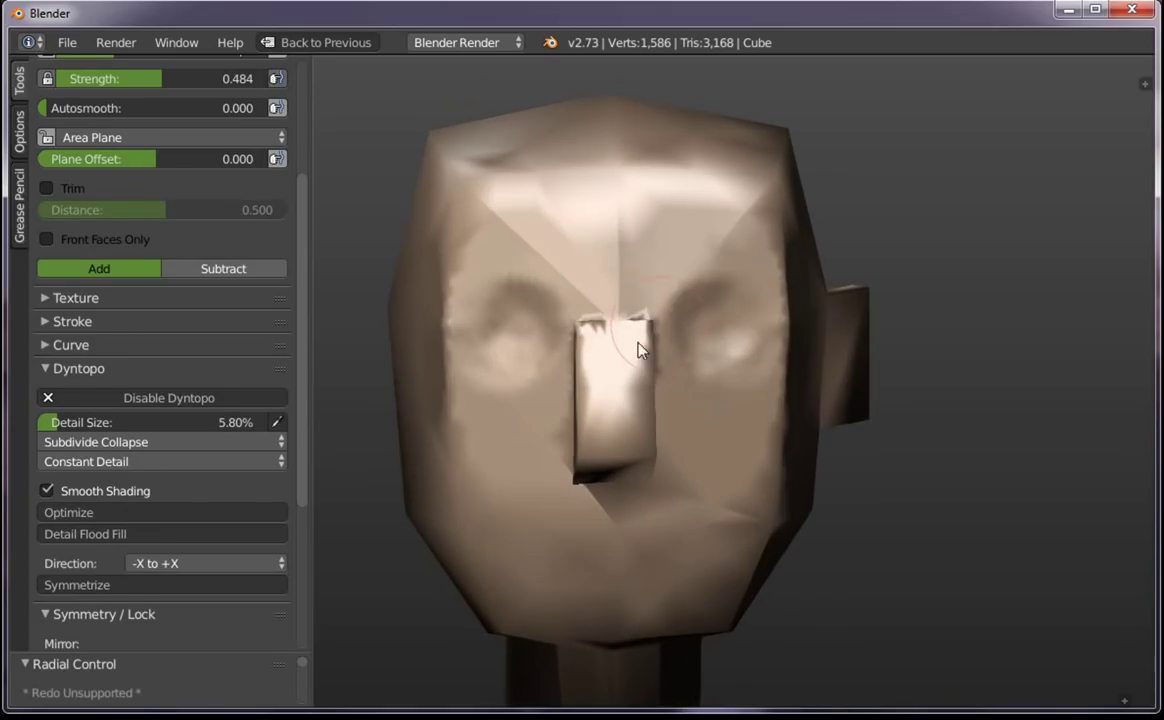
pyautogui.moveTo(632, 381)
pyautogui.mouseDown()
pyautogui.moveTo(644, 351)
pyautogui.moveTo(603, 475)
pyautogui.moveTo(730, 386)
pyautogui.mouseUp()
pyautogui.moveTo(612, 405)
pyautogui.mouseDown()
pyautogui.moveTo(631, 462)
pyautogui.moveTo(613, 361)
pyautogui.moveTo(642, 416)
pyautogui.mouseUp()
pyautogui.moveTo(642, 416)
pyautogui.mouseDown(button='middle')
pyautogui.moveTo(510, 410)
pyautogui.moveTo(592, 281)
pyautogui.mouseUp(button='middle')
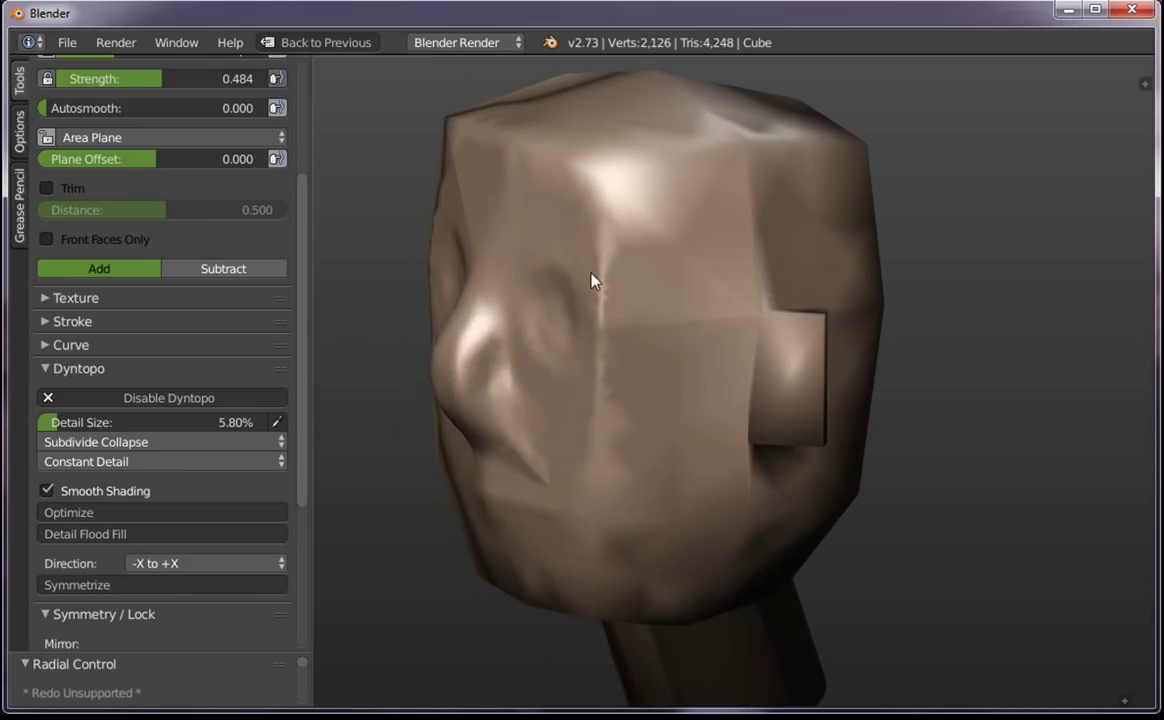
pyautogui.moveTo(656, 341); pyautogui.dragTo(720, 345, button='middle')
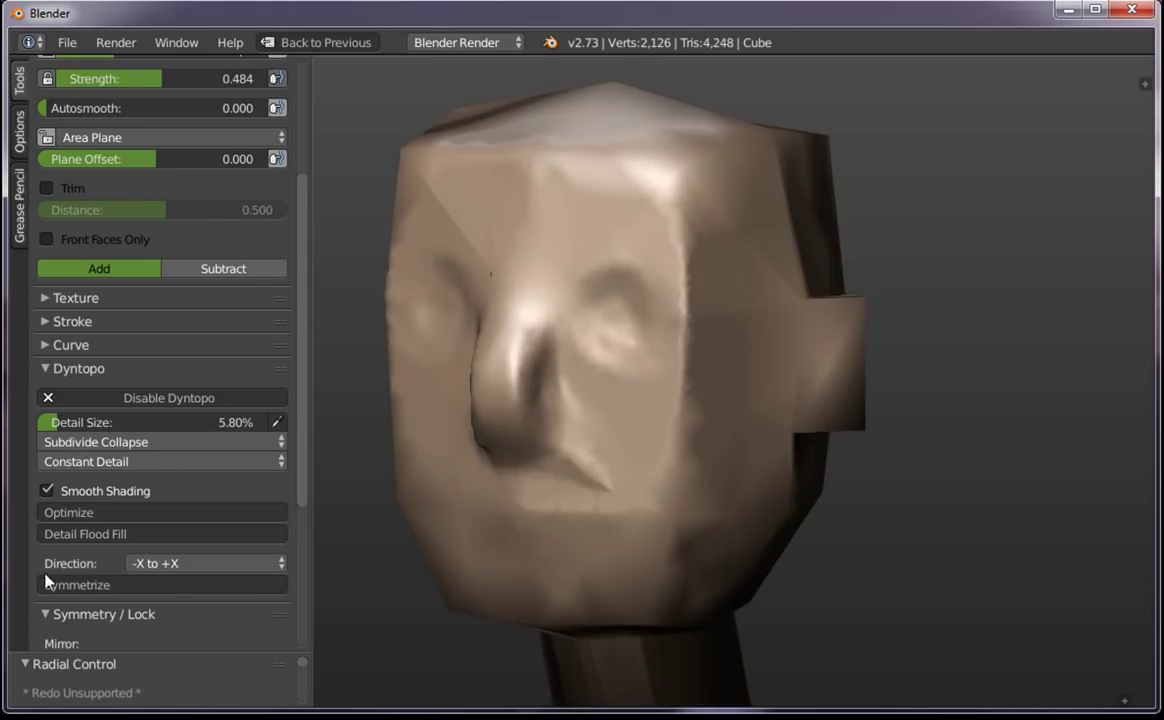
pyautogui.click(72, 491)
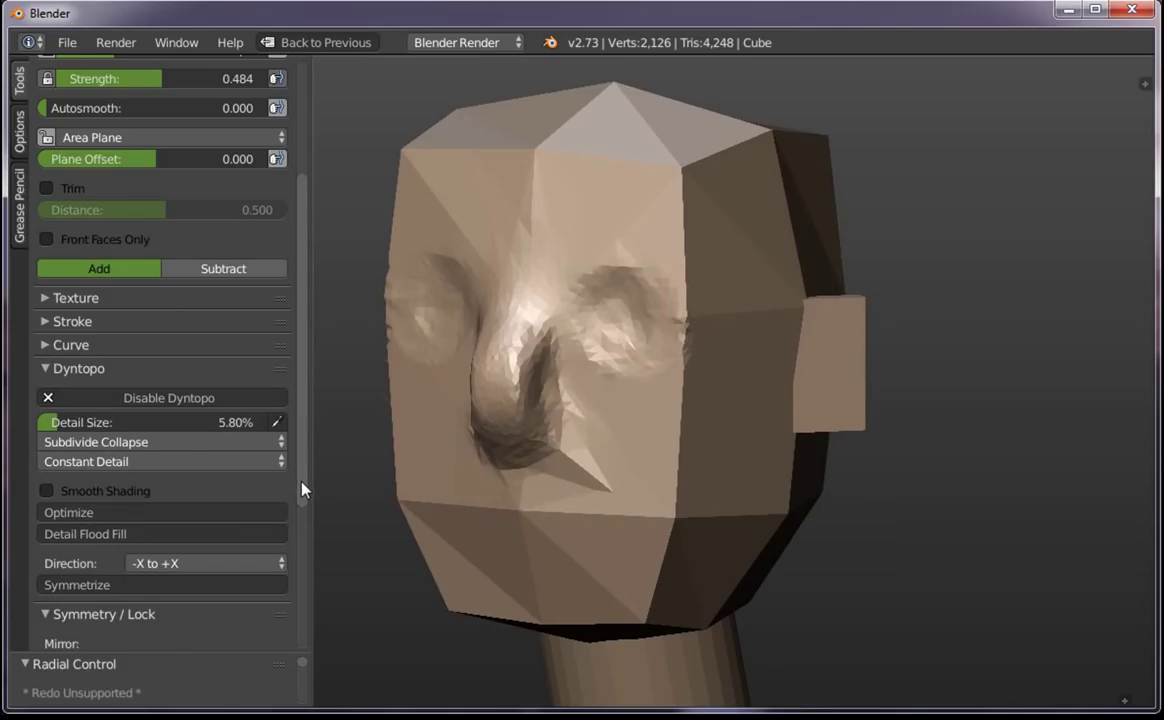
pyautogui.scroll(-5, 302, 492)
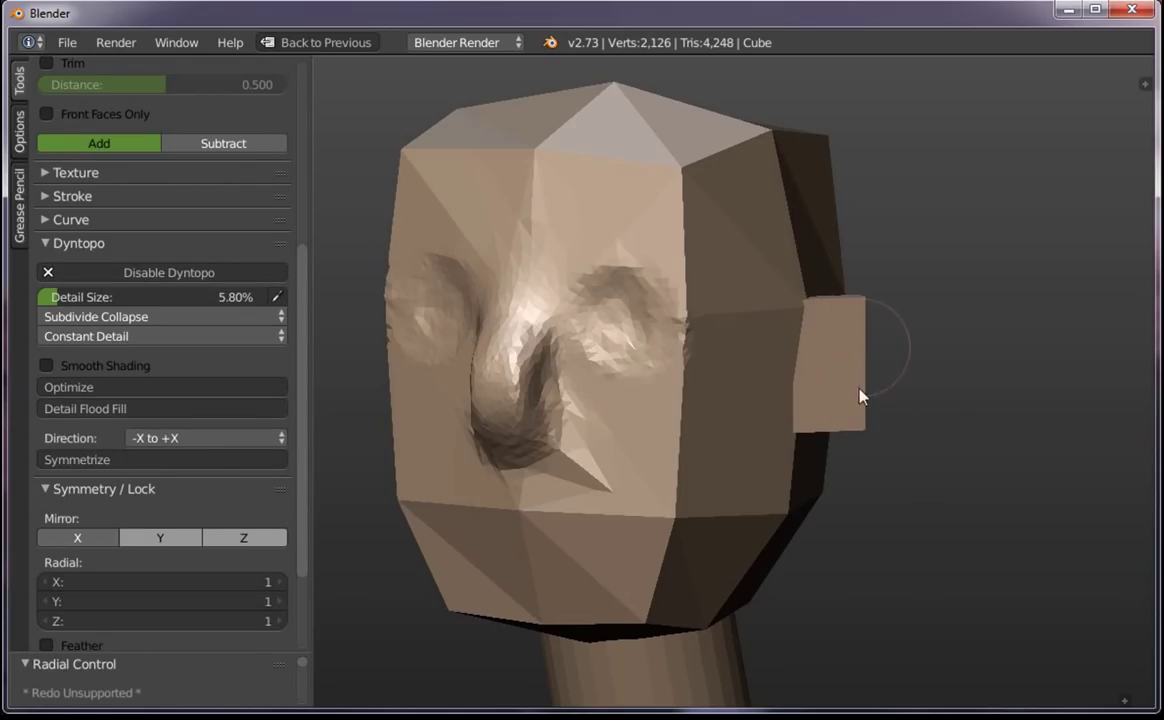
# Angle the head toward its right side, maximize the 3D view with sidebar, and show grid overlays
pyautogui.scroll(-3, 861, 395)
pyautogui.press('KP_1')
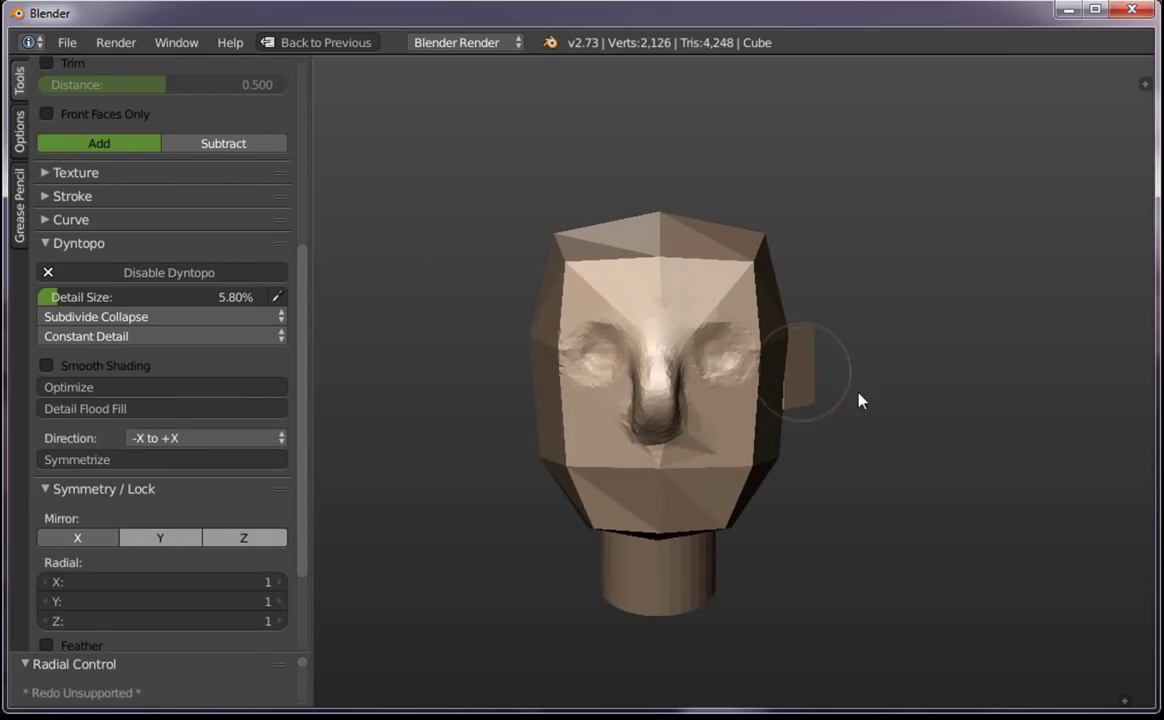
pyautogui.moveTo(559, 390)
pyautogui.mouseDown(button='middle')
pyautogui.moveTo(753, 429)
pyautogui.moveTo(709, 360)
pyautogui.moveTo(746, 374)
pyautogui.mouseUp(button='middle')
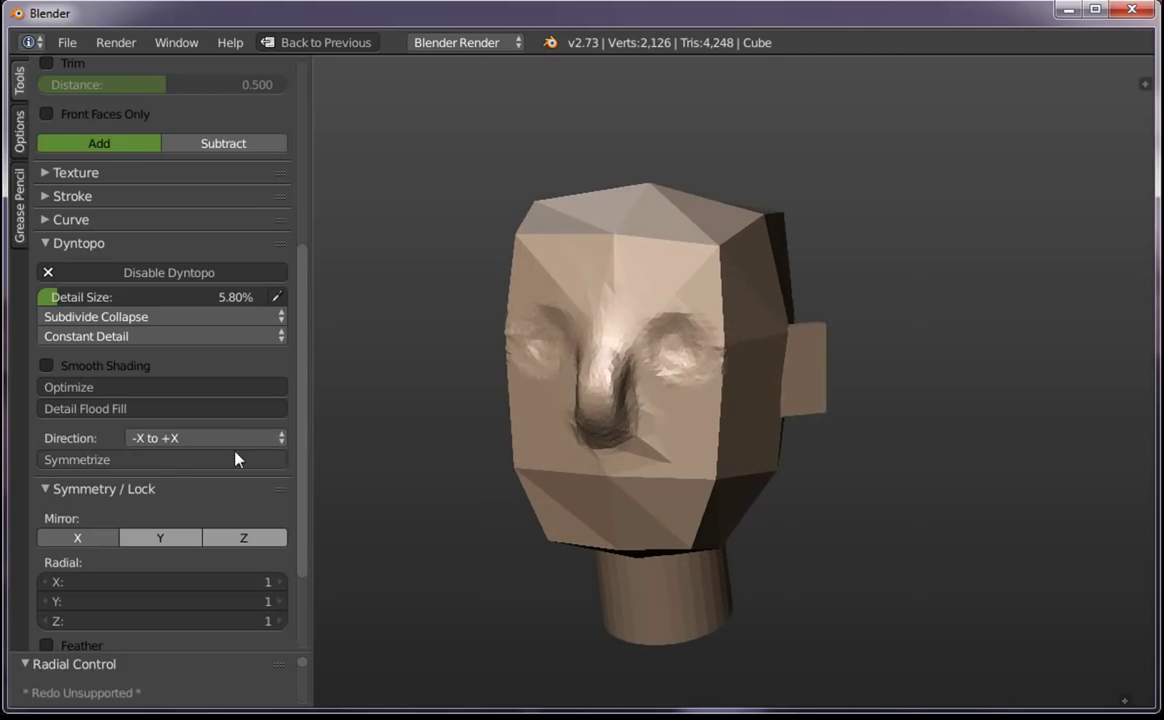
pyautogui.moveTo(751, 377); pyautogui.dragTo(713, 427, button='middle')
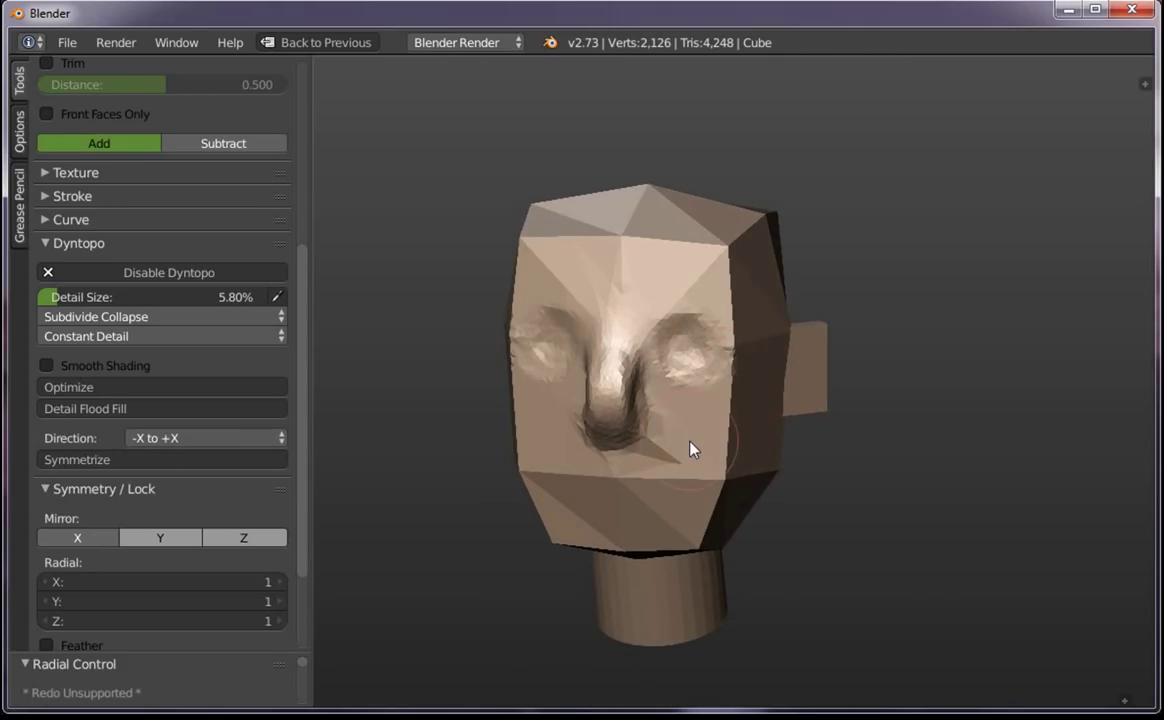
pyautogui.hotkey('ctrl', 'Up')
pyautogui.hotkey('ctrl', 'Up')
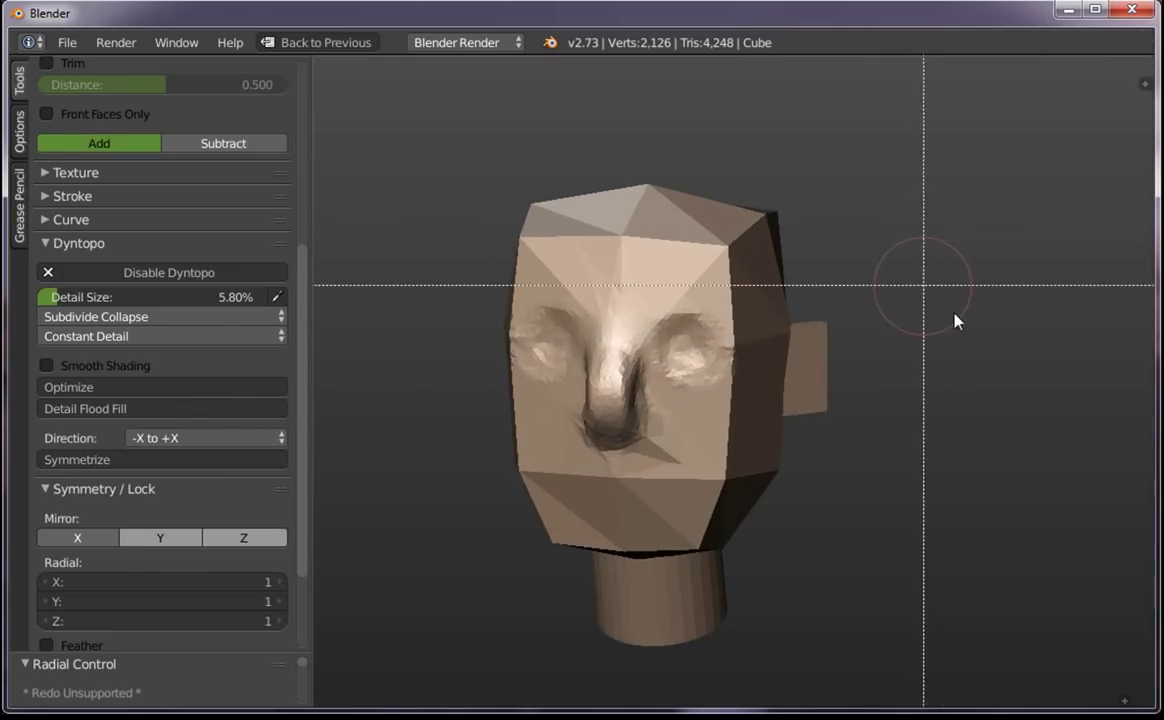
pyautogui.press('n')
pyautogui.click(728, 287)
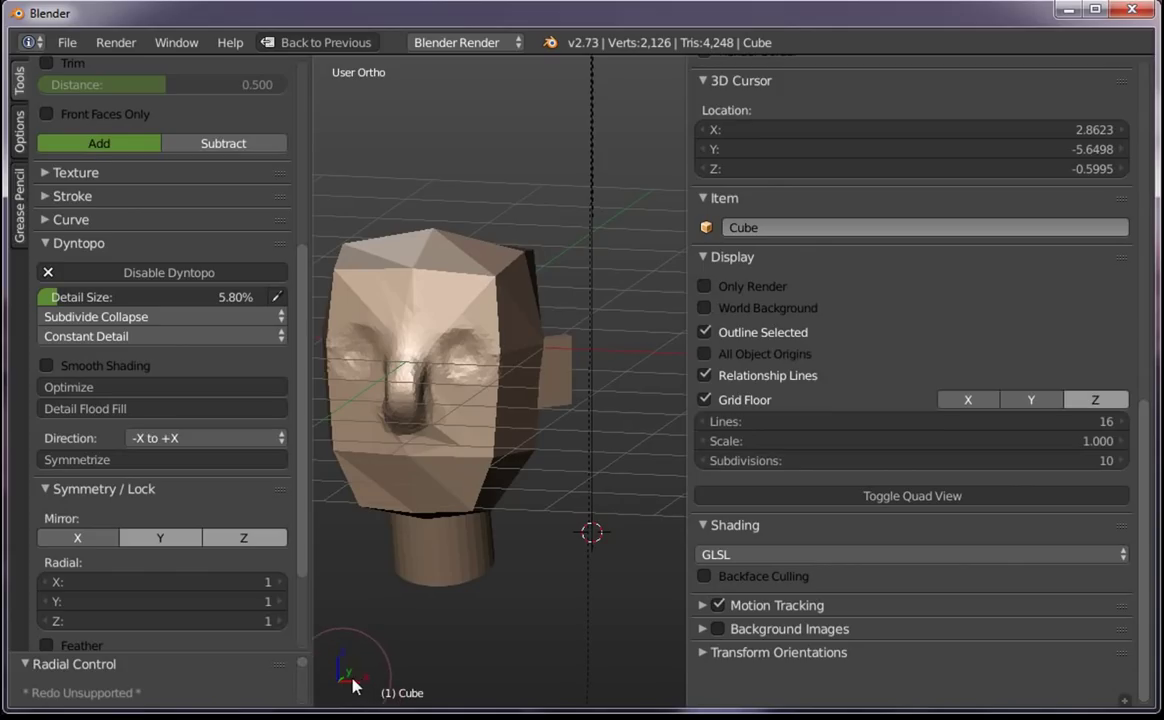
# Hide the grid overlays, restore the normal layout and close the sidebar
pyautogui.click(737, 285)
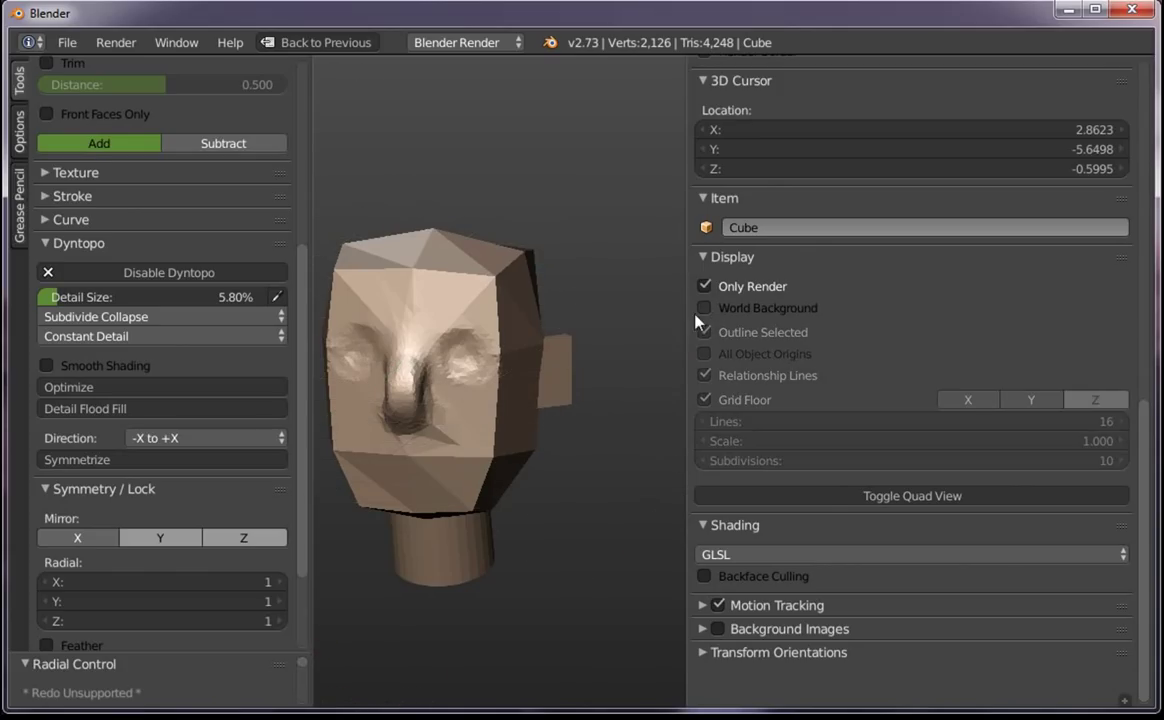
pyautogui.hotkey('ctrl', 'Up')
pyautogui.hotkey('ctrl', 'Up')
pyautogui.press('n')
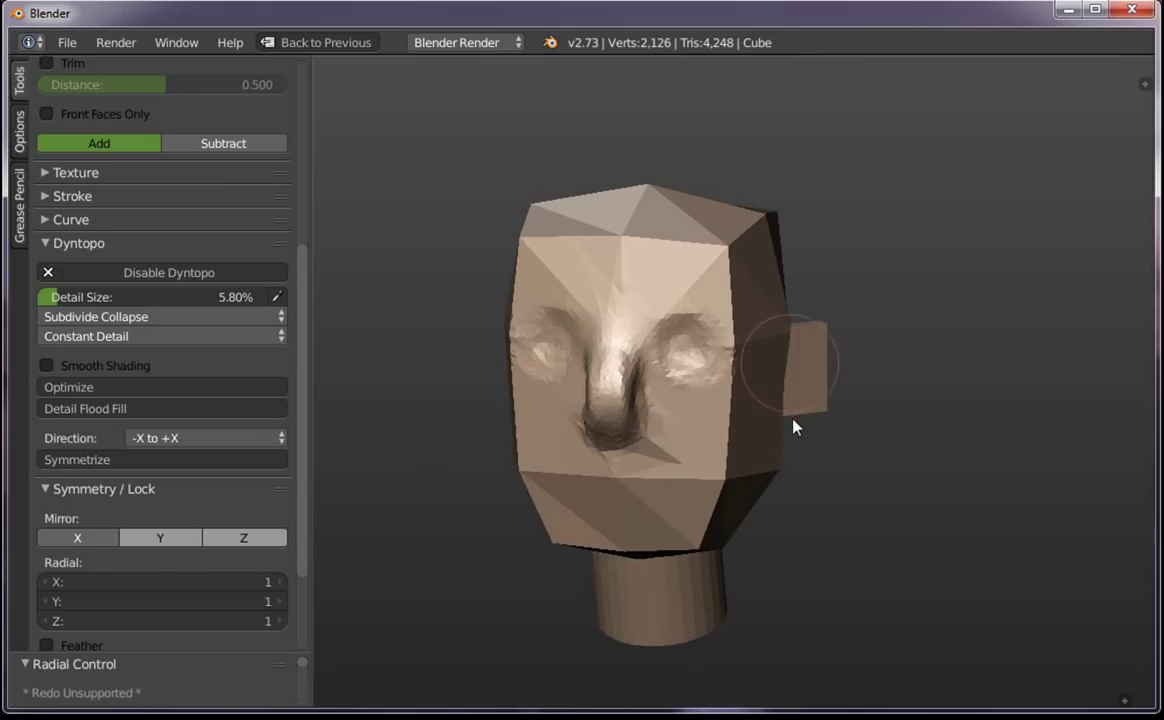
# Symmetrize the mesh from +X to -X and check both ears from the front
pyautogui.click(168, 441)
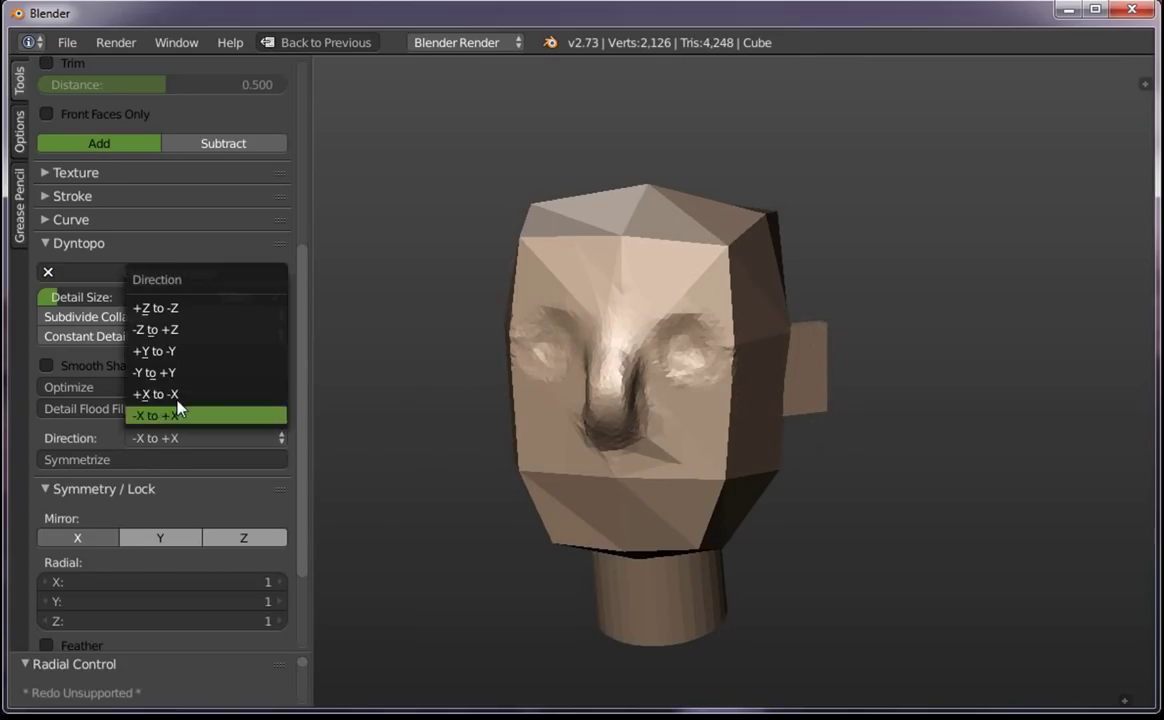
pyautogui.click(177, 412)
pyautogui.click(166, 460)
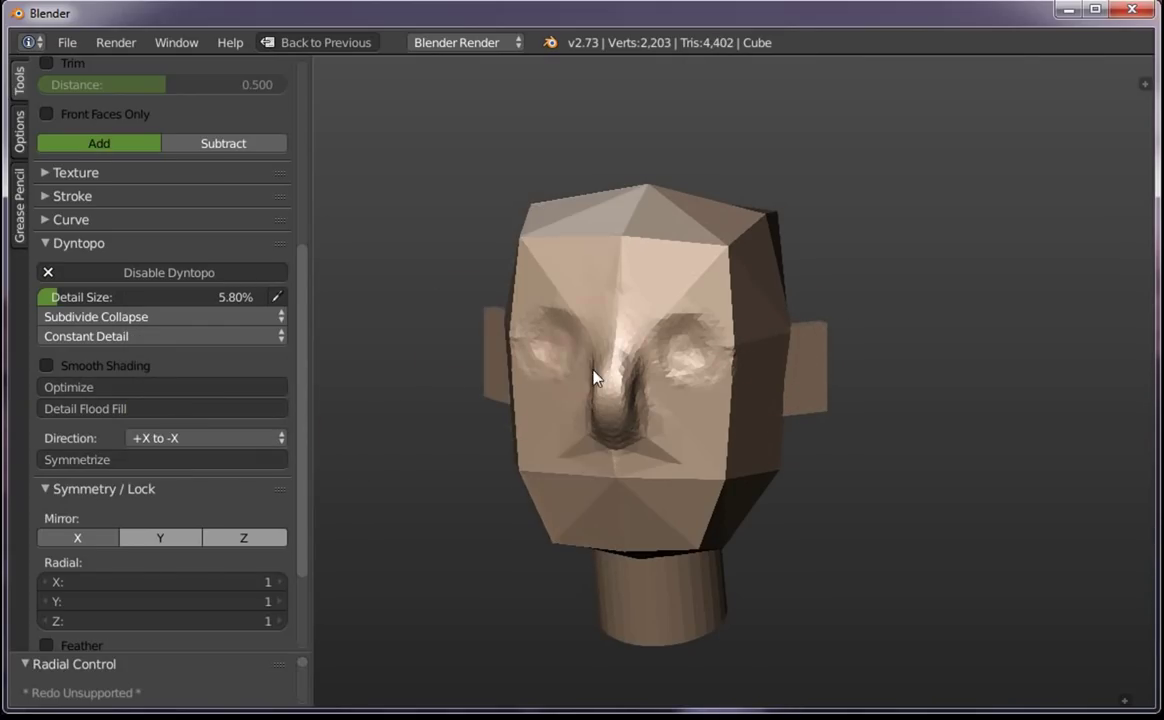
pyautogui.moveTo(600, 384)
pyautogui.mouseDown(button='middle')
pyautogui.moveTo(701, 338)
pyautogui.moveTo(873, 364)
pyautogui.moveTo(733, 385)
pyautogui.moveTo(735, 426)
pyautogui.moveTo(570, 312)
pyautogui.mouseUp(button='middle')
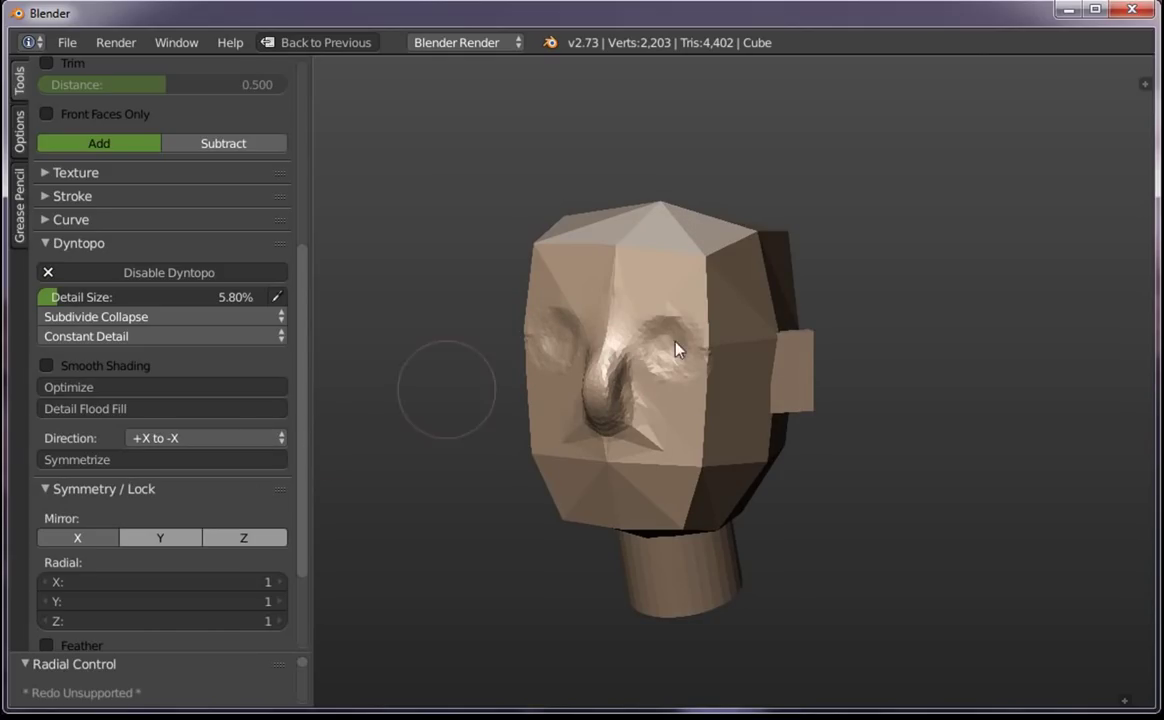
pyautogui.press('KP_1')
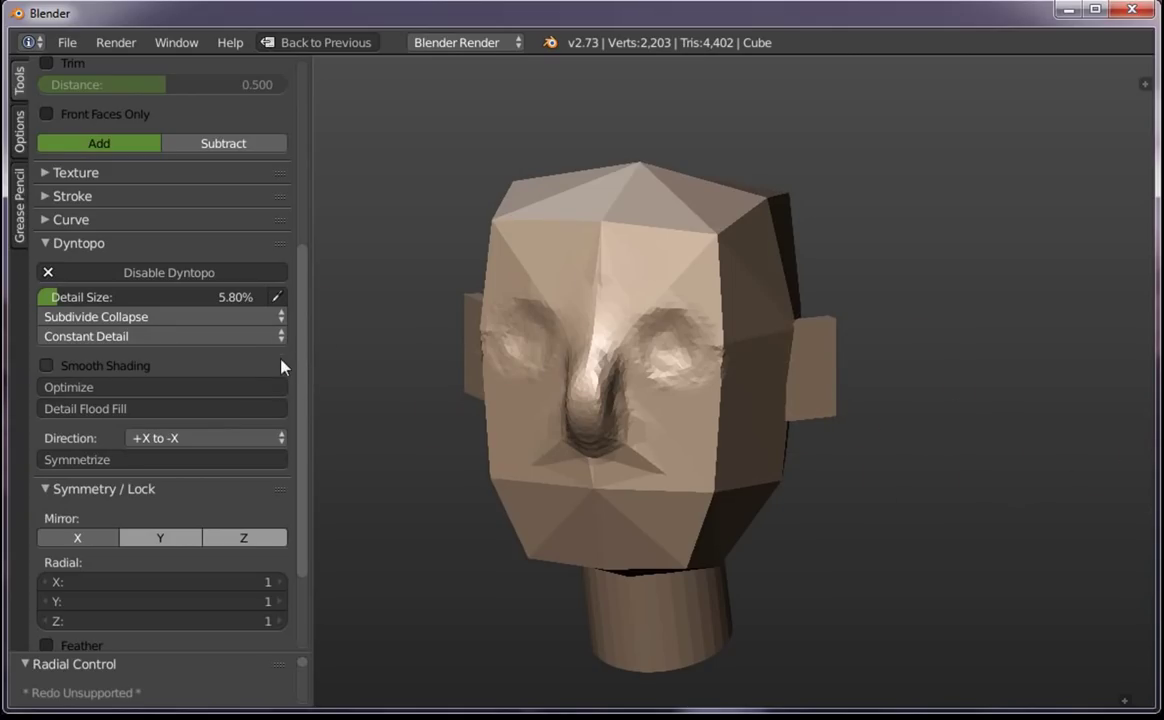
# Give the brush a flat falloff curve and raise a brow ridge above the eye
pyautogui.scroll(3, 304, 356)
pyautogui.click(117, 336)
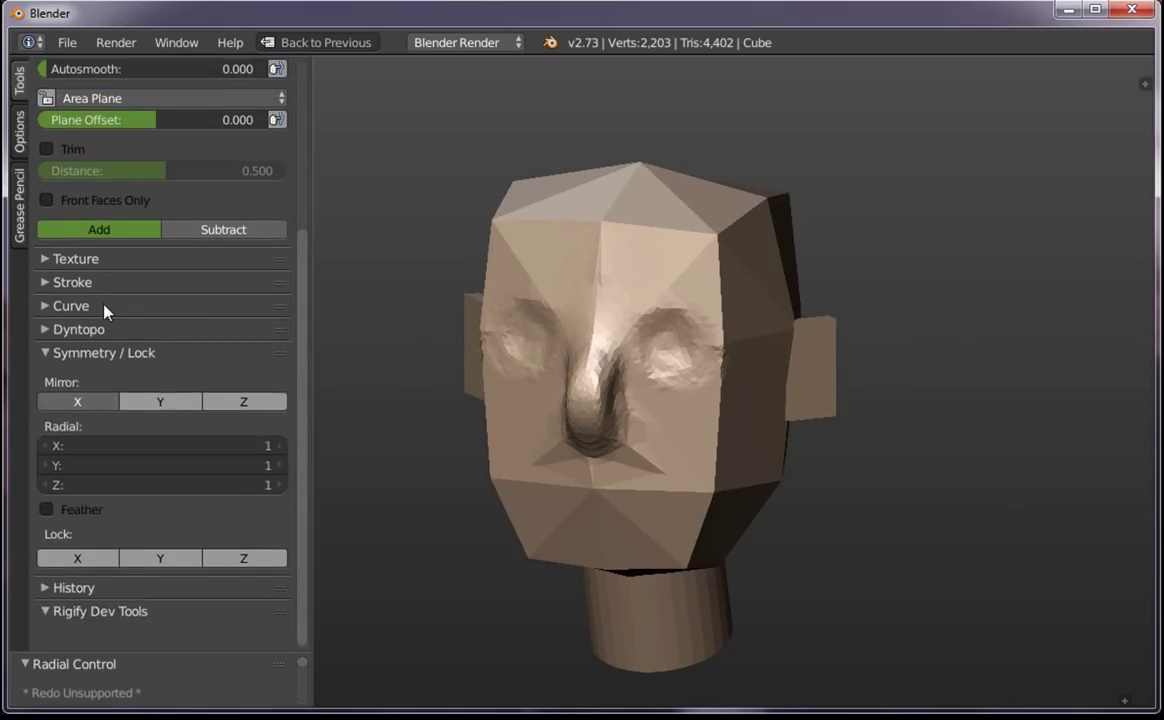
pyautogui.click(104, 308)
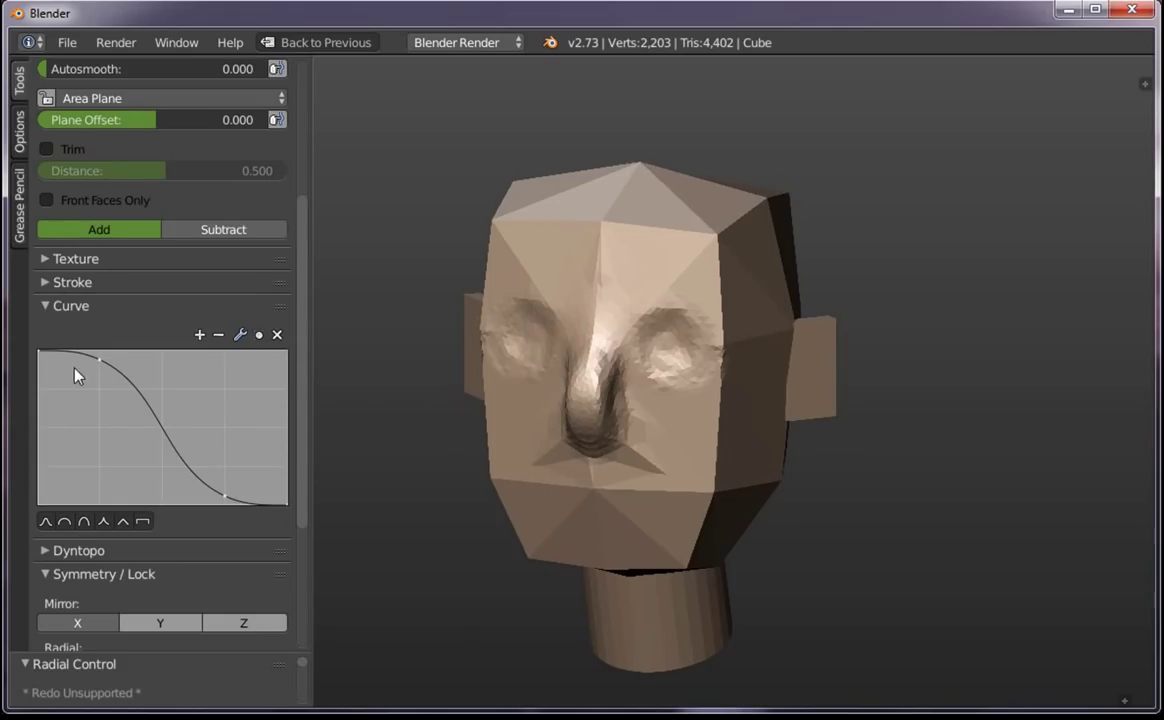
pyautogui.click(143, 522)
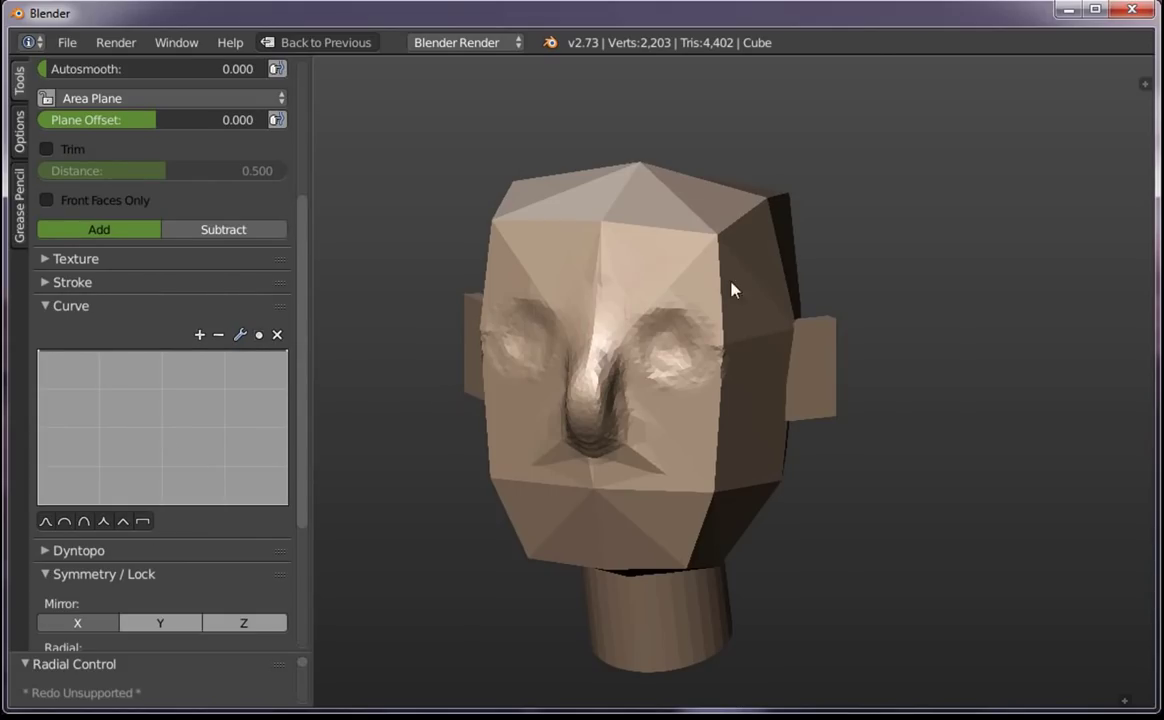
pyautogui.scroll(5, 735, 289)
pyautogui.moveTo(601, 150)
pyautogui.mouseDown()
pyautogui.moveTo(551, 197)
pyautogui.moveTo(566, 216)
pyautogui.moveTo(605, 200)
pyautogui.mouseUp()
# Set brush strength to 1.00 and add a ridge along the right cheek
pyautogui.hotkey('shift', 'f')
pyautogui.click(656, 238)
pyautogui.hotkey('shift', 'f')
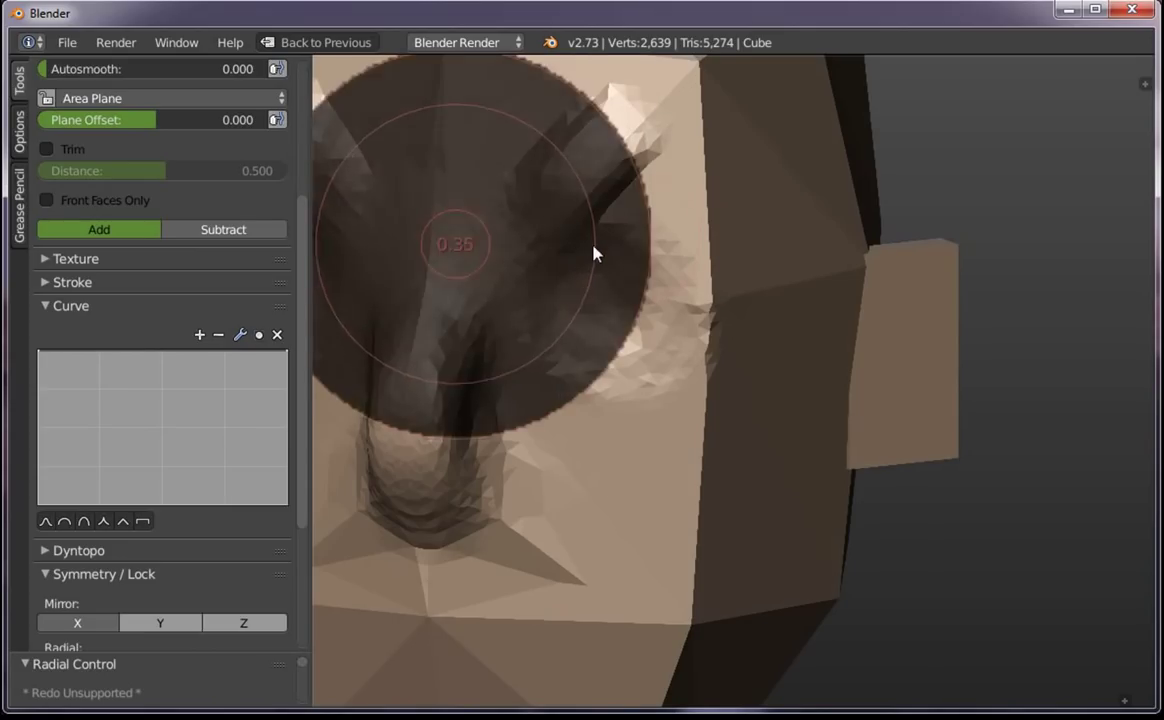
pyautogui.click(468, 262)
pyautogui.moveTo(622, 453); pyautogui.dragTo(644, 481)
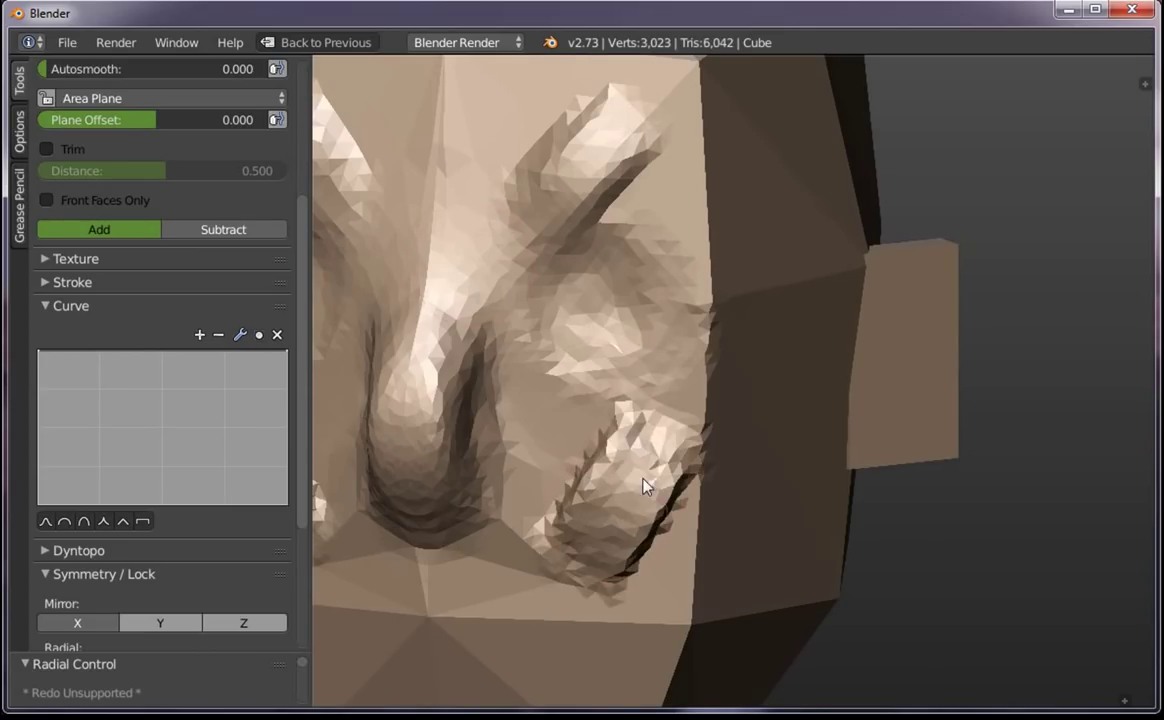
pyautogui.scroll(-4, 631, 460)
pyautogui.scroll(-2, 631, 460)
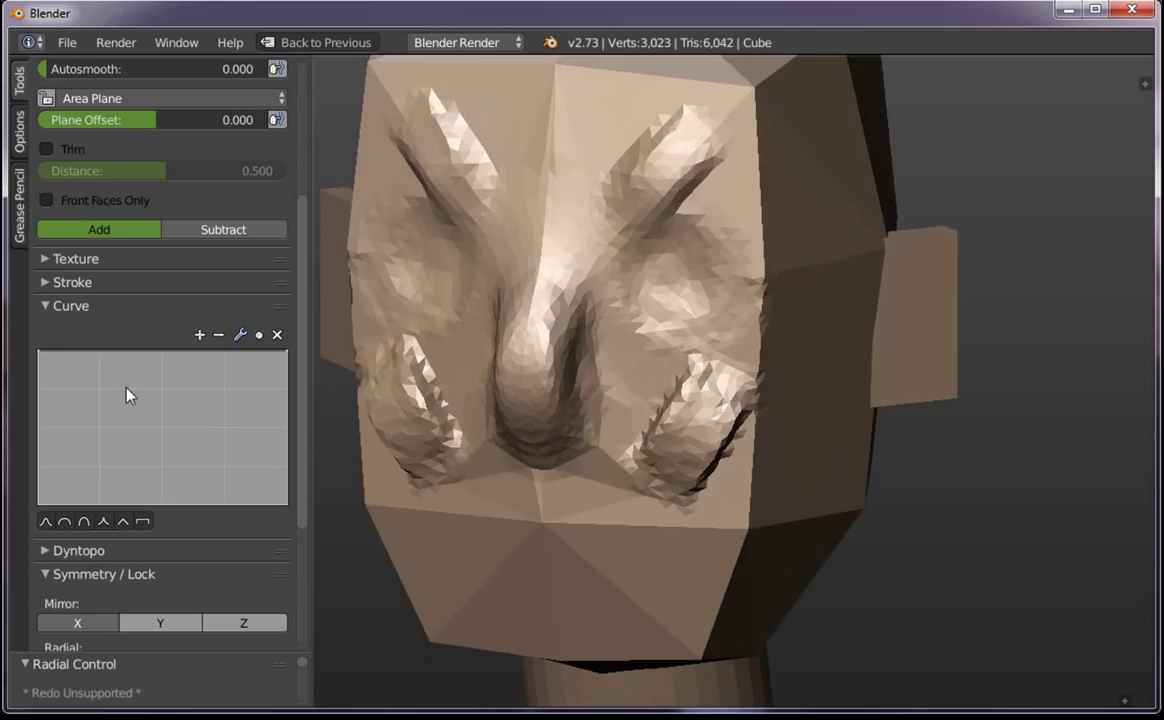
# Switch to a smooth falloff curve, build up the chin and flatten the cheek ridges
pyautogui.click(64, 521)
pyautogui.click(45, 521)
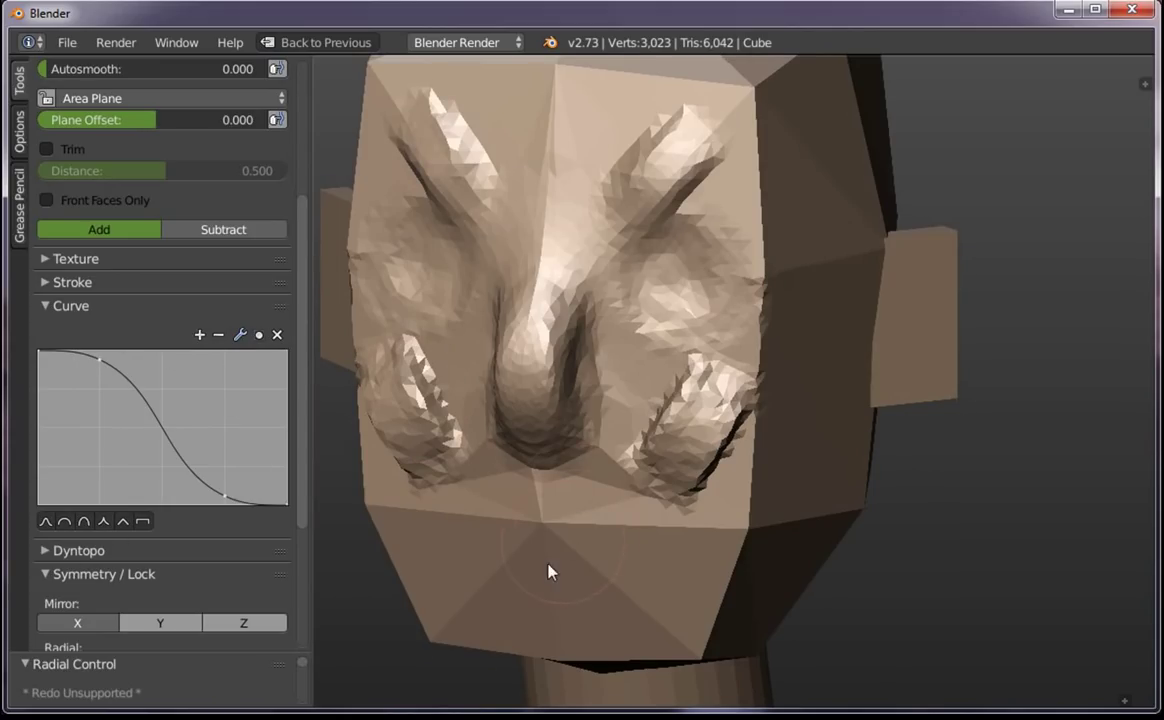
pyautogui.moveTo(548, 566)
pyautogui.mouseDown()
pyautogui.moveTo(622, 588)
pyautogui.moveTo(779, 551)
pyautogui.moveTo(726, 560)
pyautogui.moveTo(690, 440)
pyautogui.mouseUp()
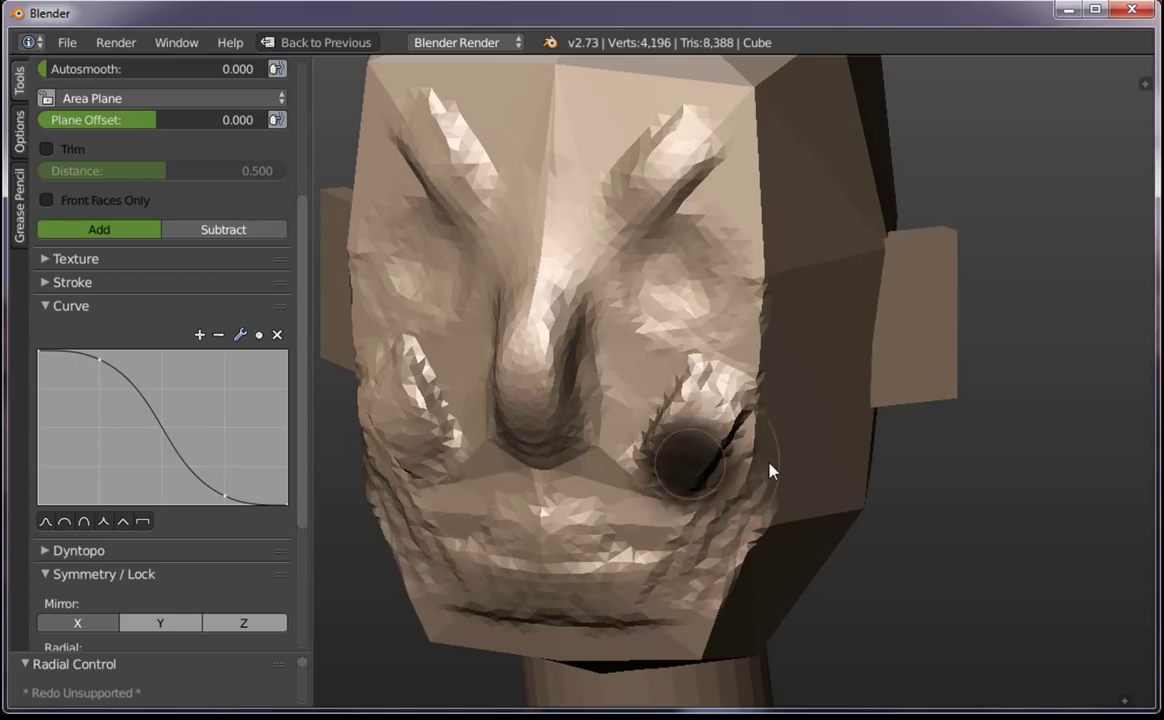
pyautogui.moveTo(772, 470)
pyautogui.mouseDown()
pyautogui.moveTo(696, 377)
pyautogui.moveTo(683, 585)
pyautogui.moveTo(714, 416)
pyautogui.moveTo(677, 355)
pyautogui.mouseUp()
pyautogui.moveTo(677, 355); pyautogui.dragTo(252, 394, button='middle')
pyautogui.moveTo(295, 387)
pyautogui.mouseDown()
pyautogui.moveTo(322, 187)
pyautogui.moveTo(301, 385)
pyautogui.mouseUp()
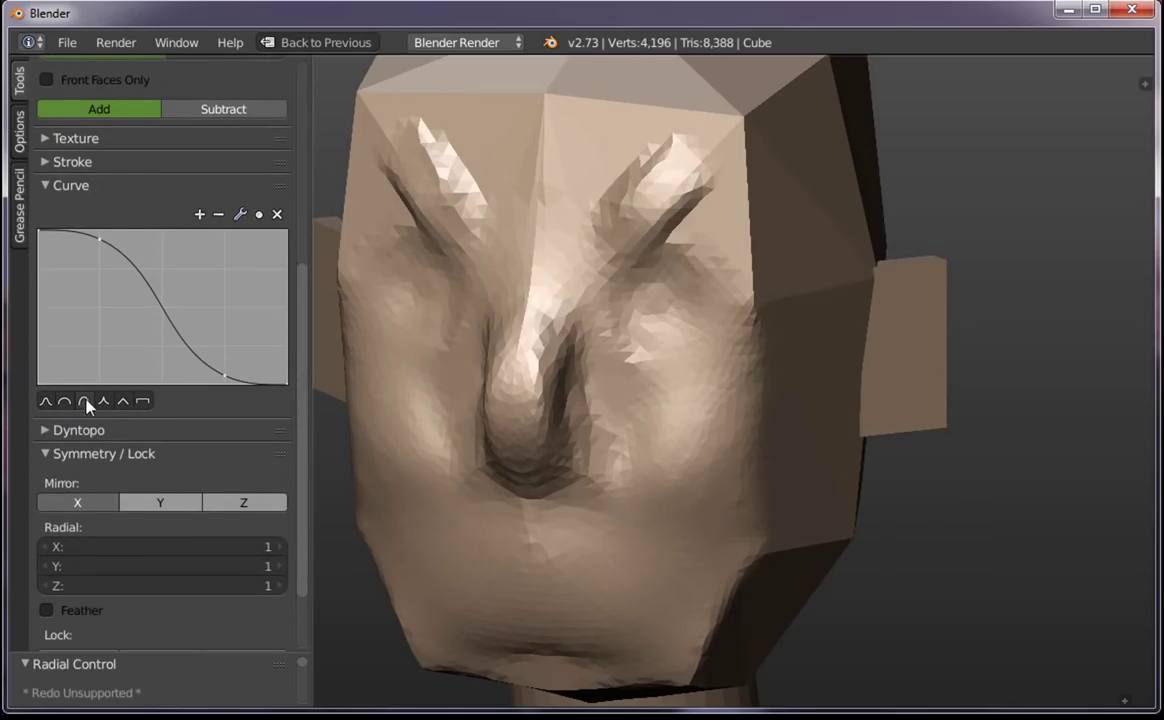
# Collapse the Symmetry, History and Rigify Dev Tools panels in the tool shelf
pyautogui.click(75, 454)
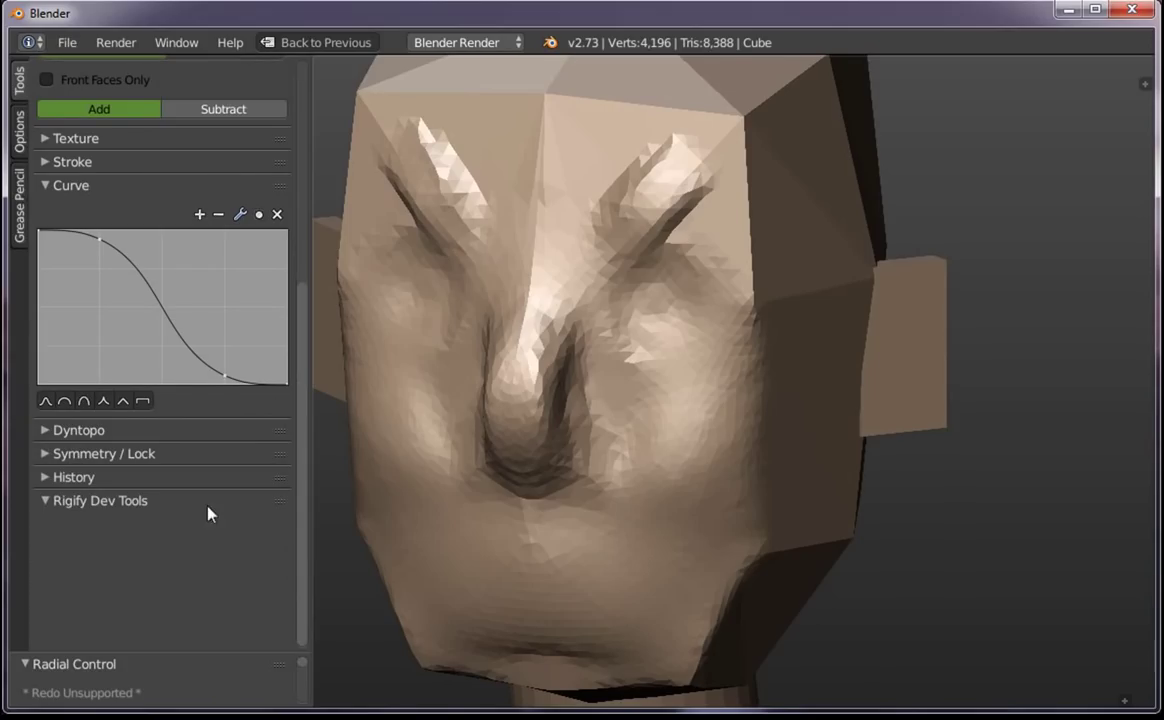
pyautogui.click(185, 478)
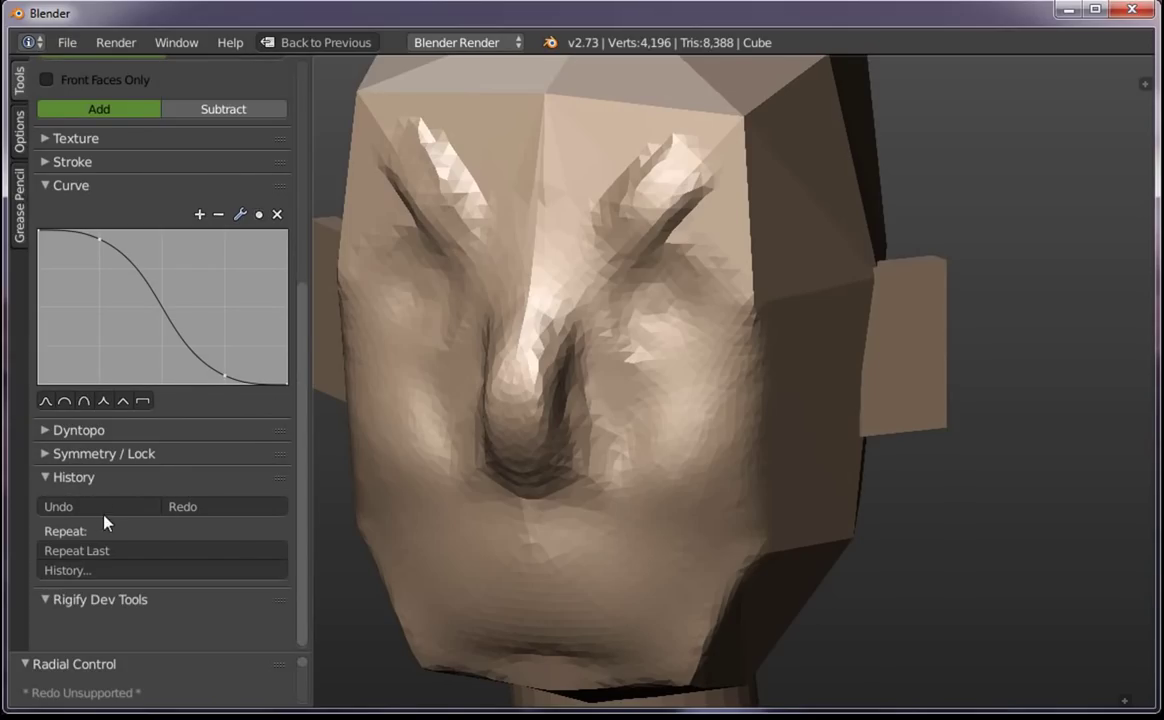
pyautogui.click(140, 477)
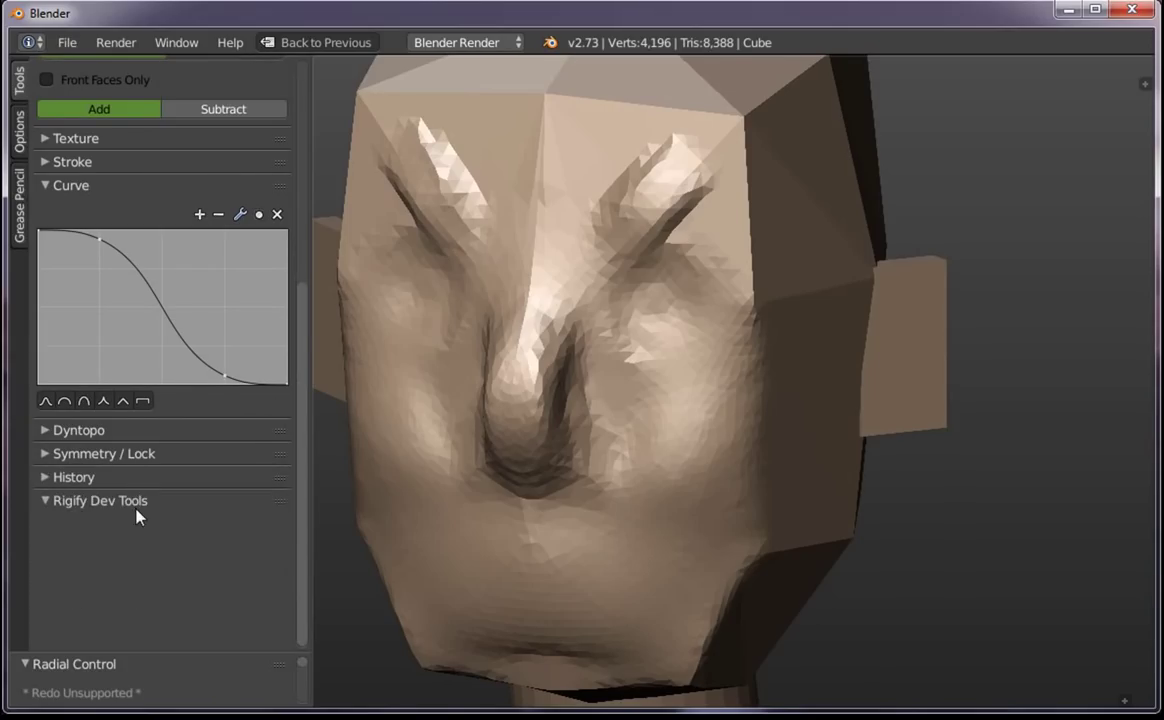
pyautogui.click(143, 506)
pyautogui.moveTo(310, 503); pyautogui.dragTo(286, 260)
# Set the brush Add colour to light pink (R 1.000, G 0.479, B 0.602)
pyautogui.click(19, 130)
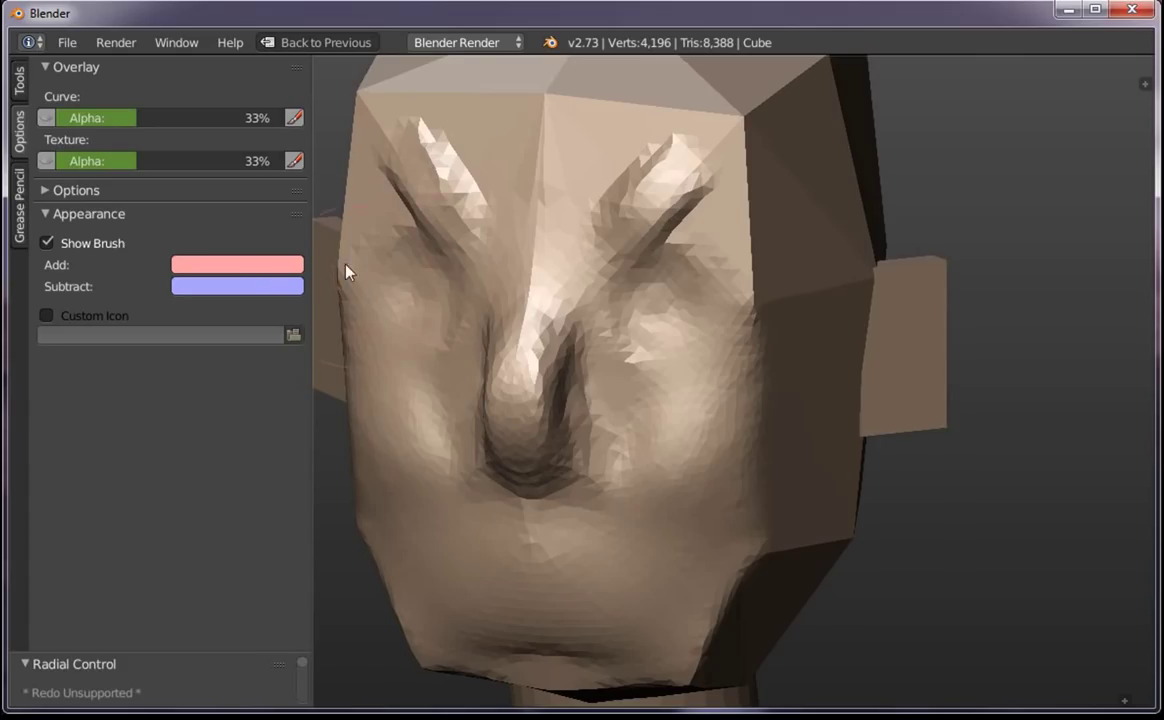
pyautogui.click(287, 261)
pyautogui.moveTo(247, 385); pyautogui.dragTo(322, 301)
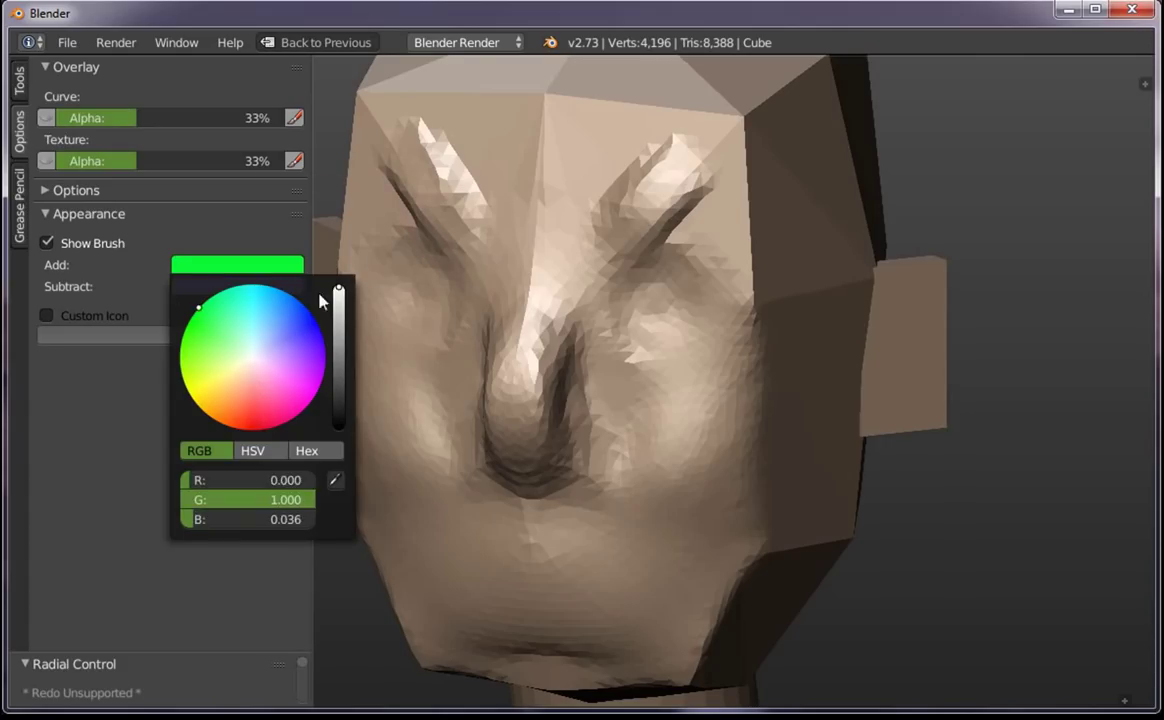
pyautogui.click(255, 266)
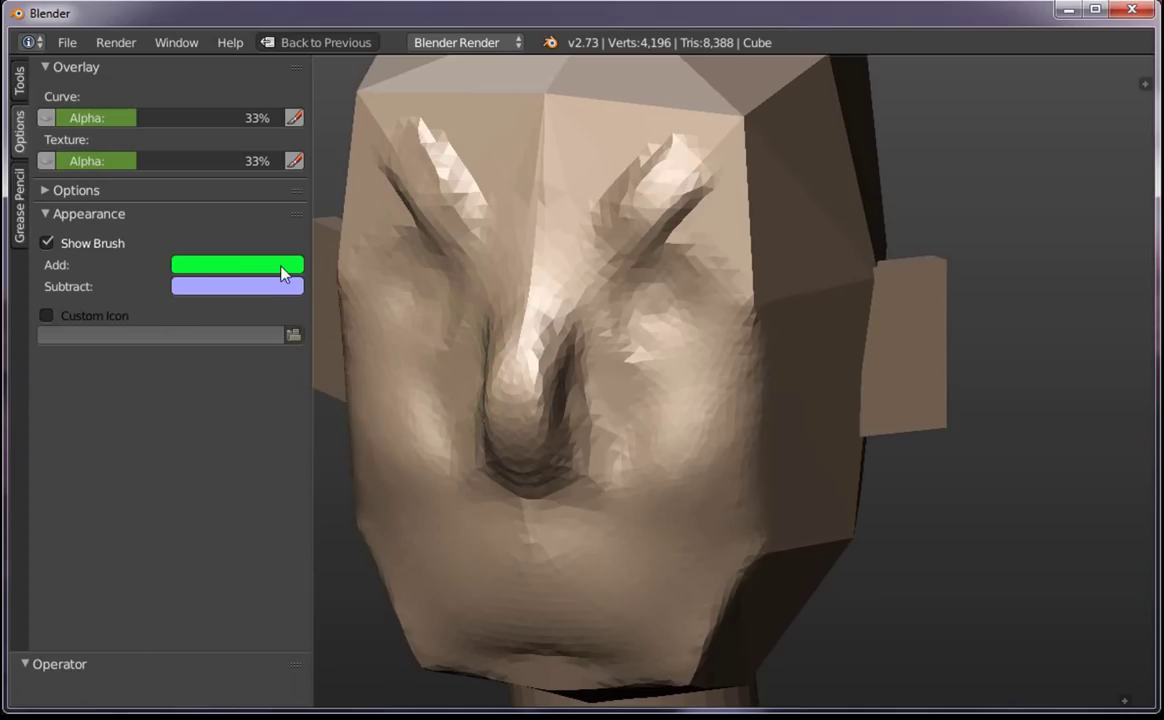
pyautogui.click(281, 266)
pyautogui.moveTo(255, 398); pyautogui.dragTo(312, 379)
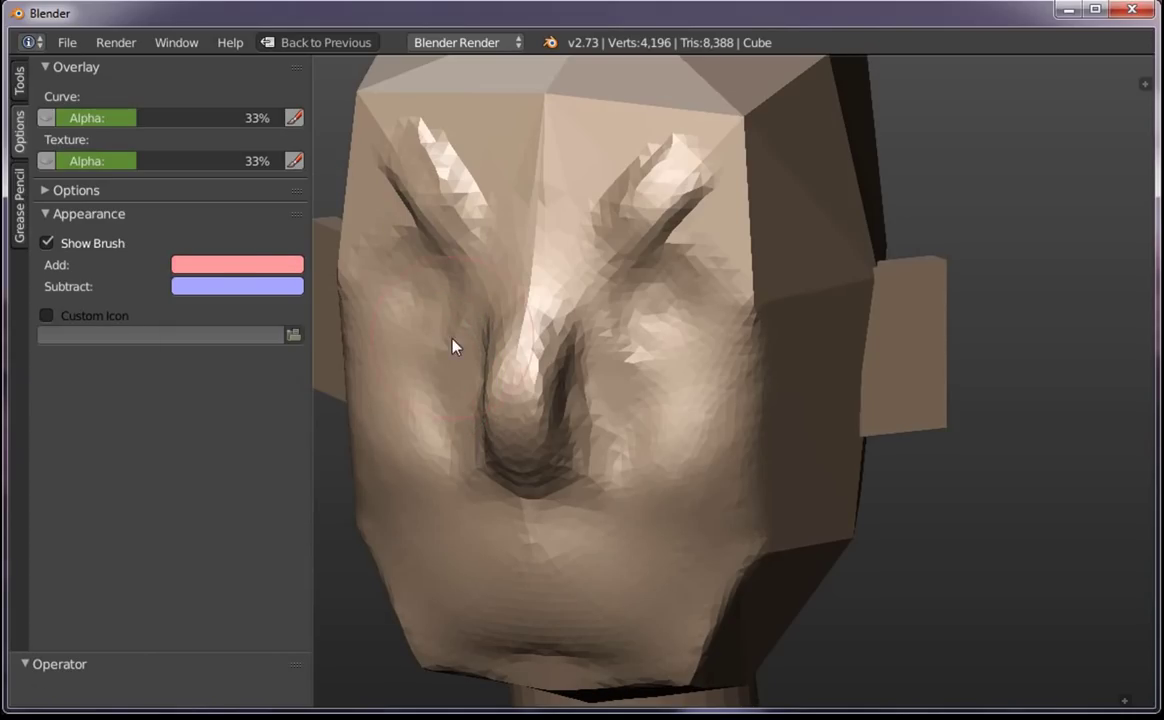
pyautogui.click(272, 265)
pyautogui.click(258, 381)
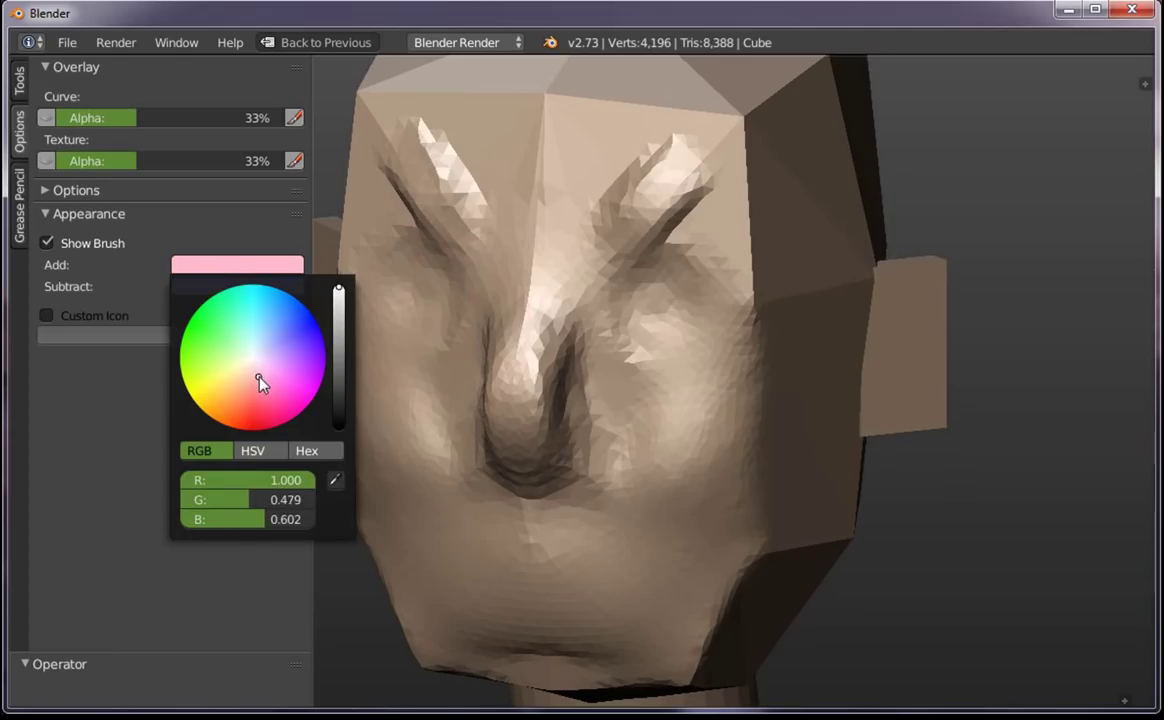
pyautogui.click(20, 82)
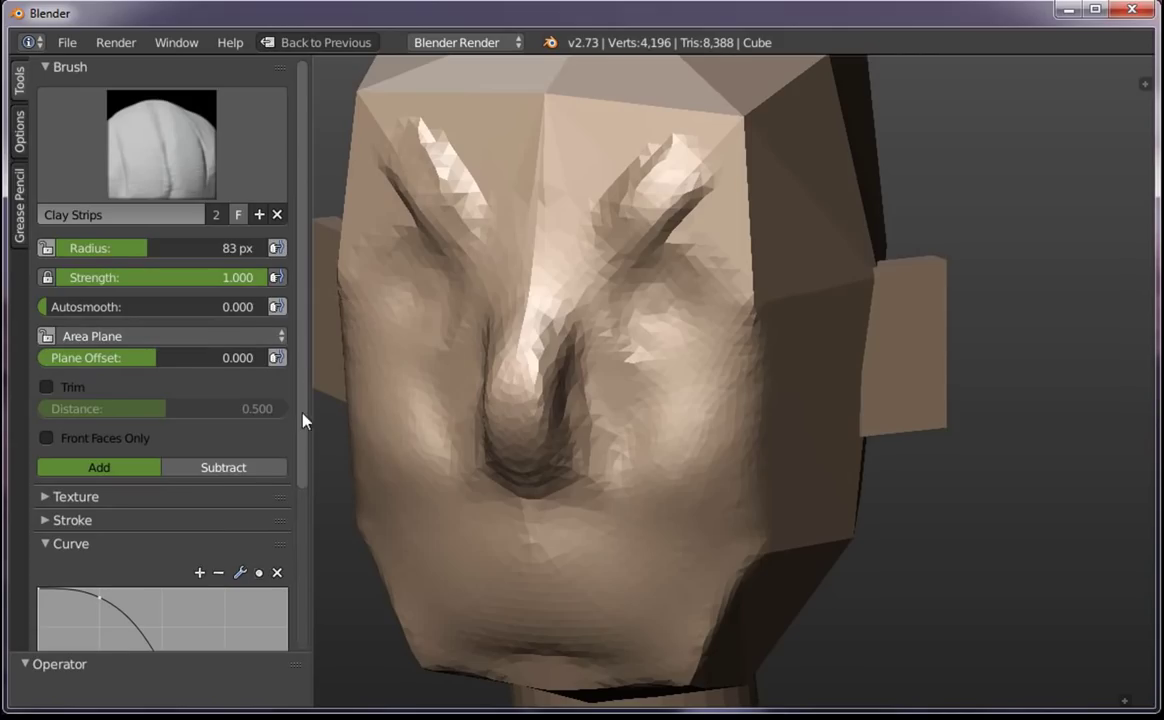
# Add a new Marble texture to the Clay Strips brush
pyautogui.moveTo(303, 416); pyautogui.dragTo(303, 565)
pyautogui.click(113, 295)
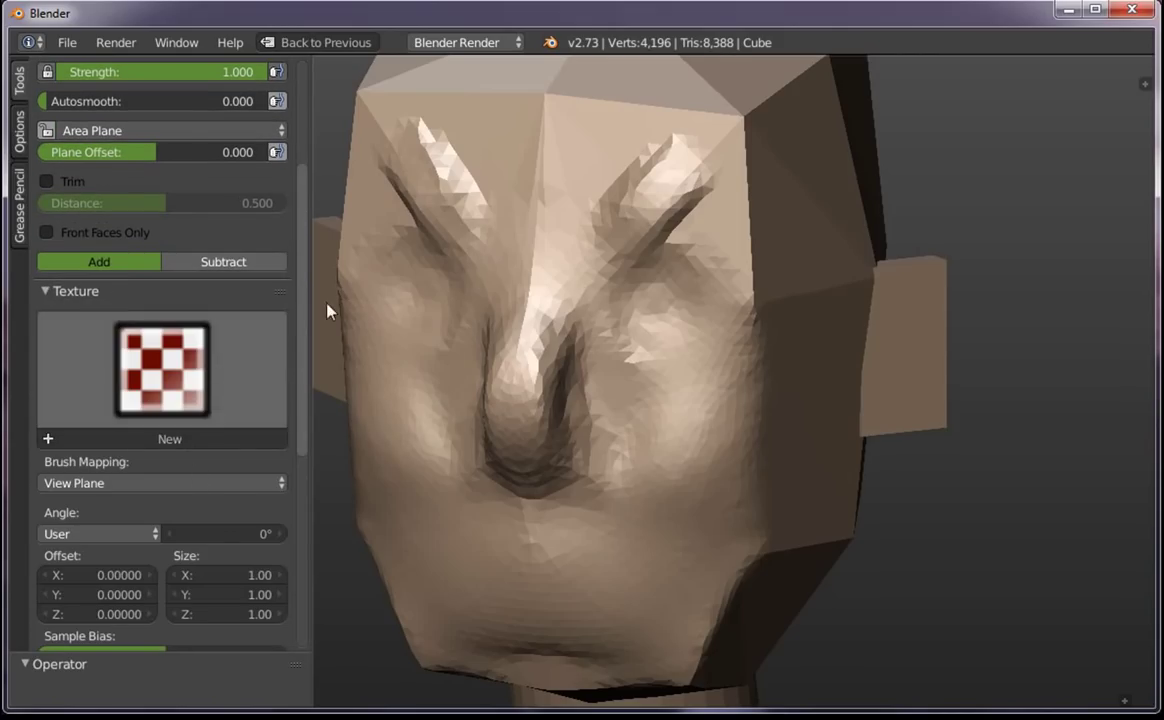
pyautogui.click(168, 447)
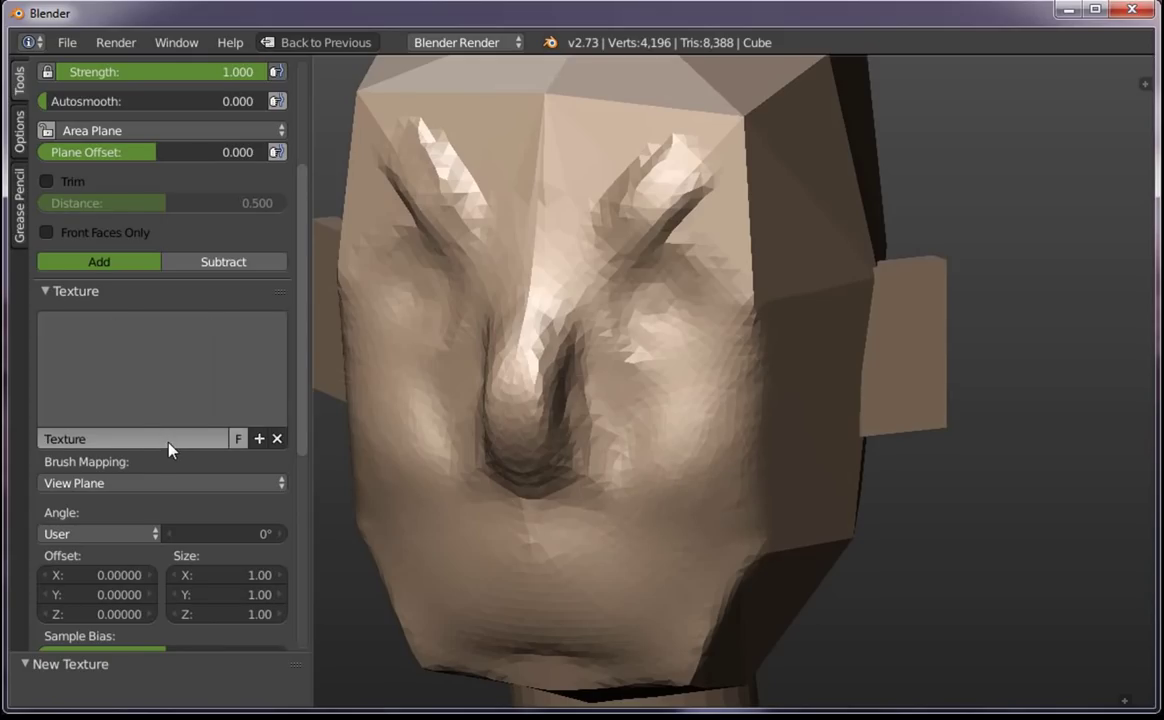
pyautogui.hotkey('ctrl', 'Up')
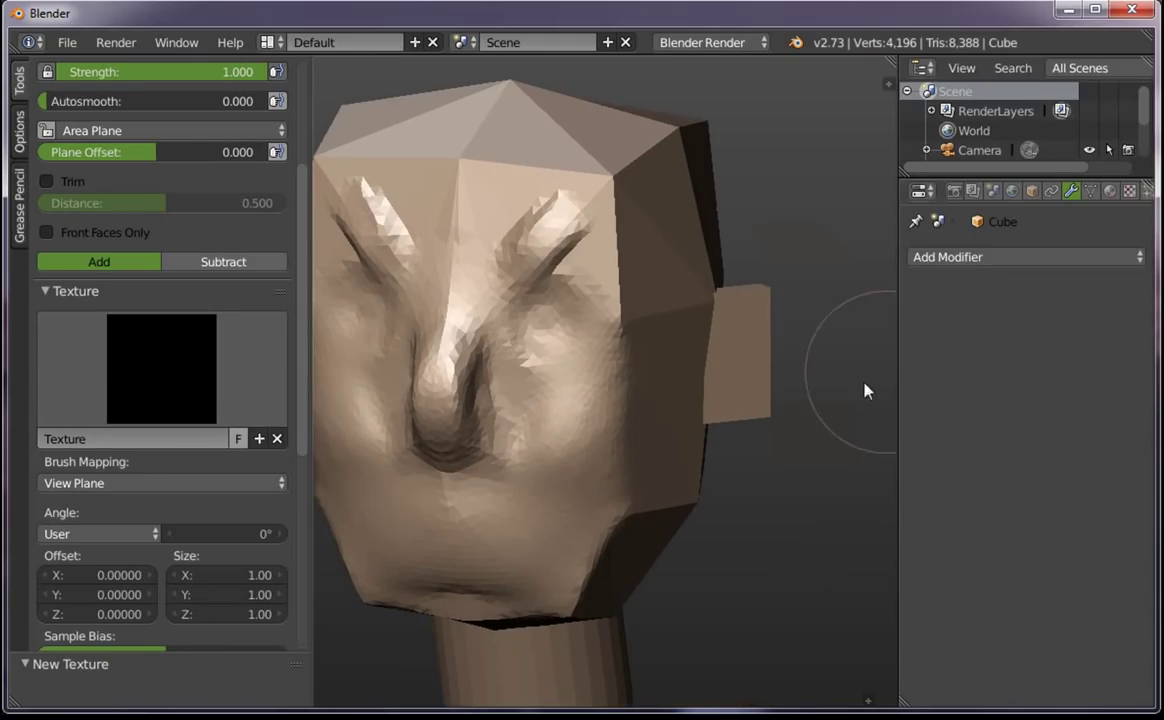
pyautogui.click(1129, 190)
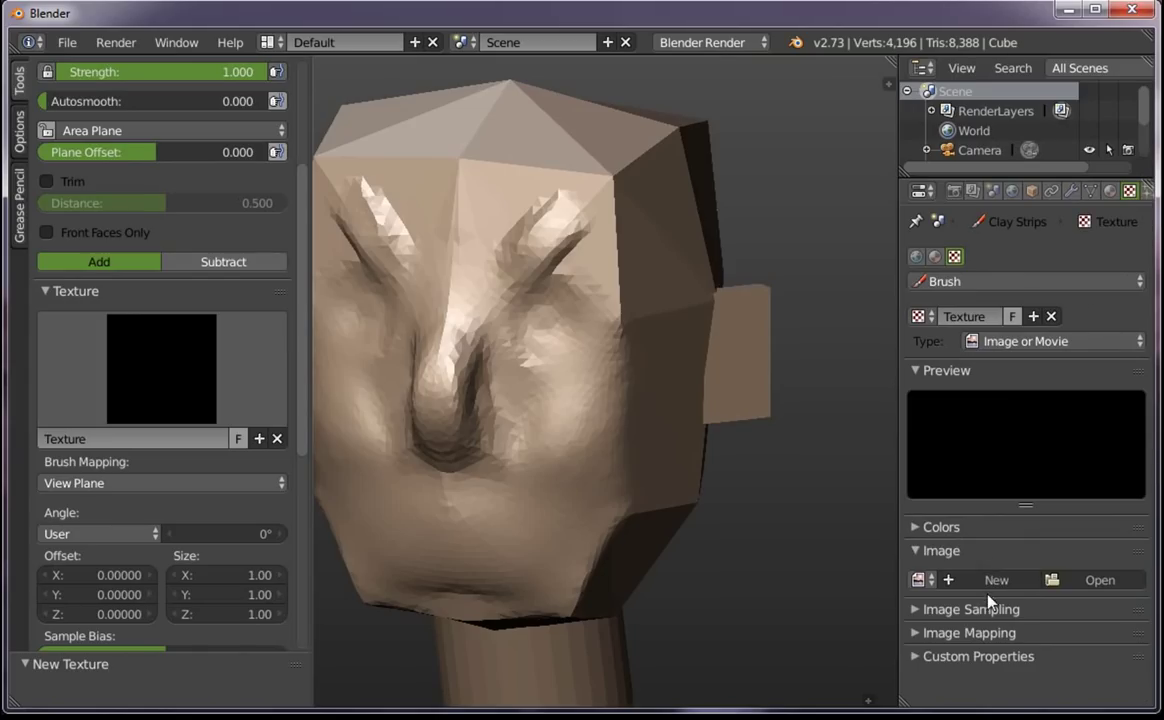
pyautogui.click(985, 588)
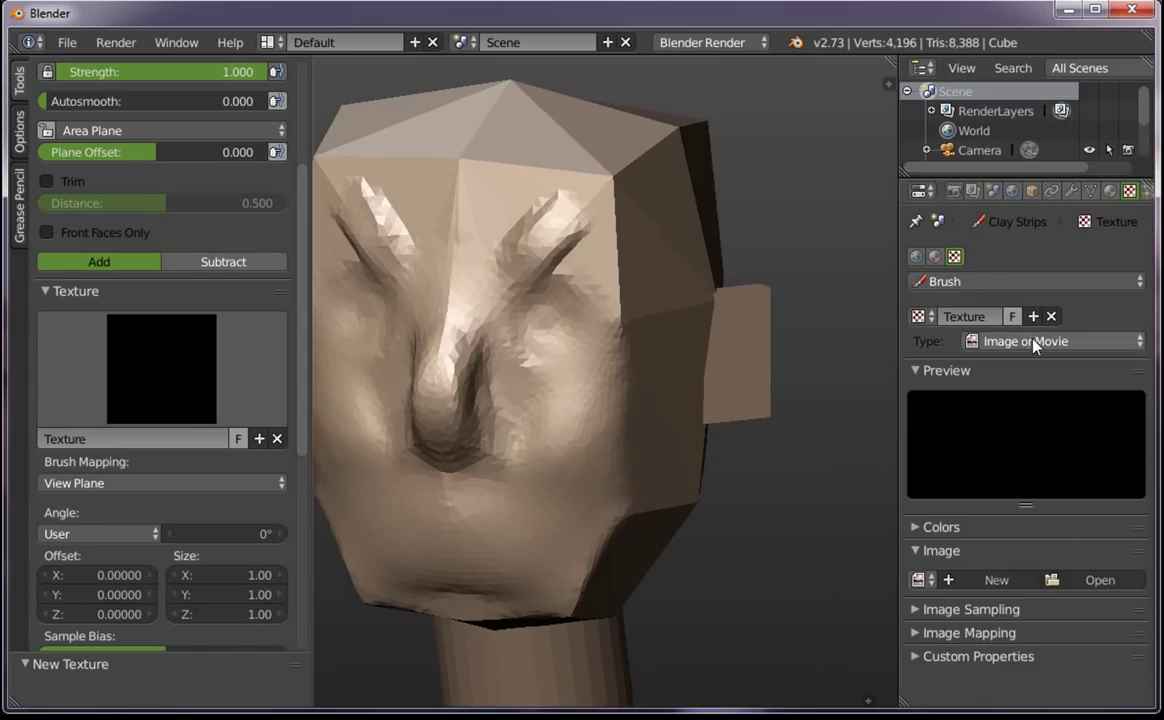
pyautogui.click(1045, 341)
pyautogui.click(966, 514)
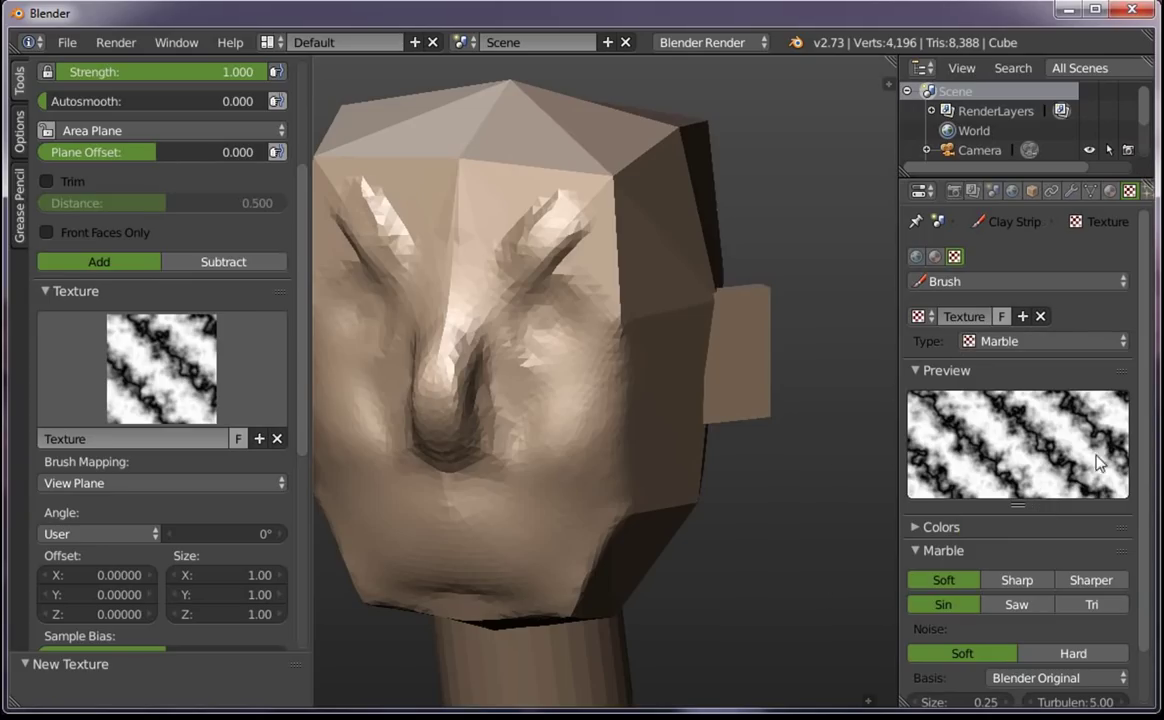
# Enlarge the brush radius and stroke marble-textured clay strips onto the cheeks, redoing the right cheek
pyautogui.press('f')
pyautogui.click(593, 429)
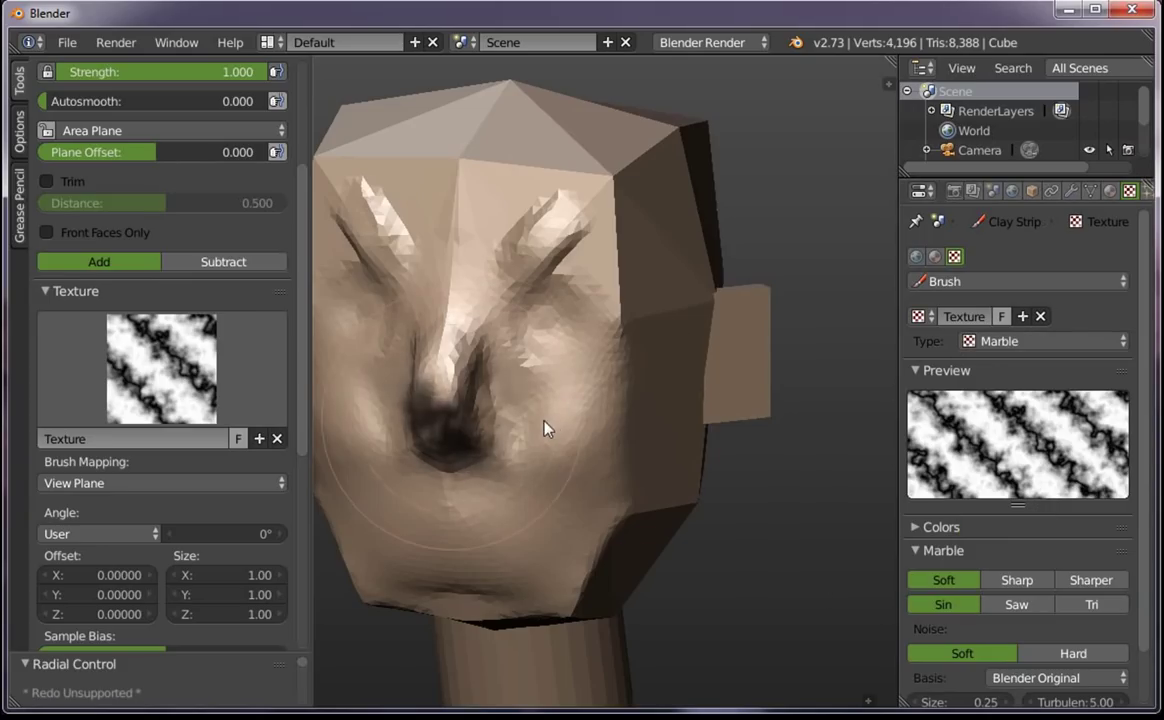
pyautogui.moveTo(595, 416); pyautogui.dragTo(574, 434)
pyautogui.hotkey('ctrl', 'z')
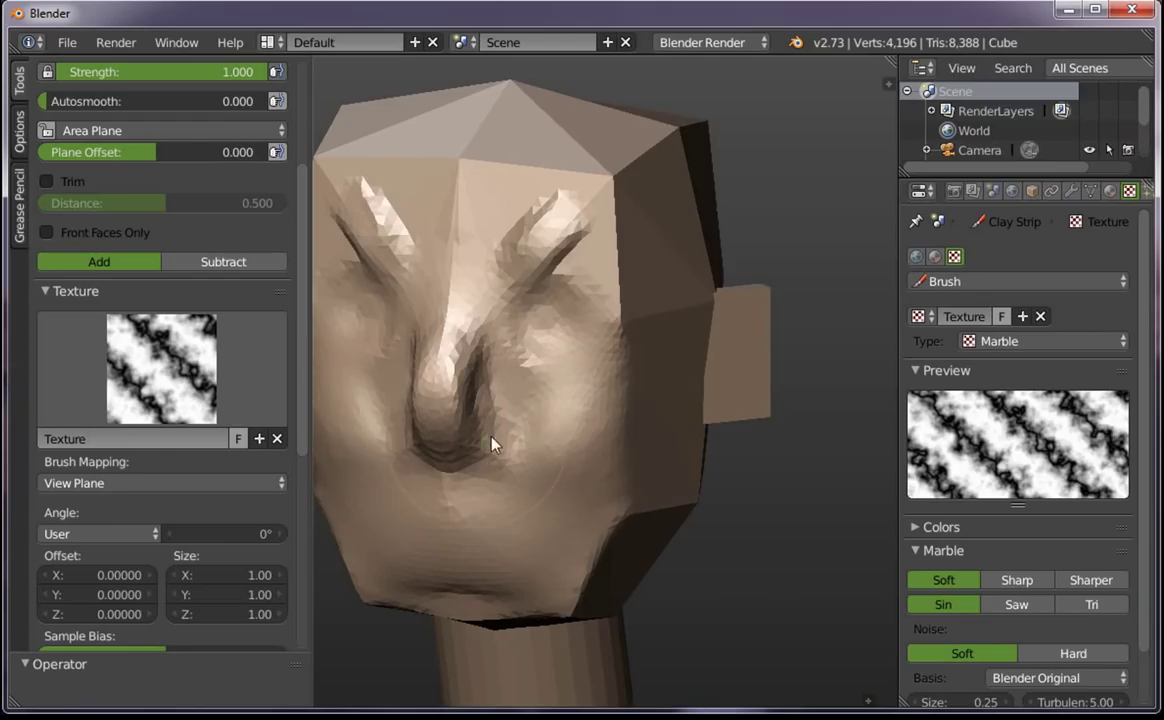
pyautogui.press('Tab')
pyautogui.press('Tab')
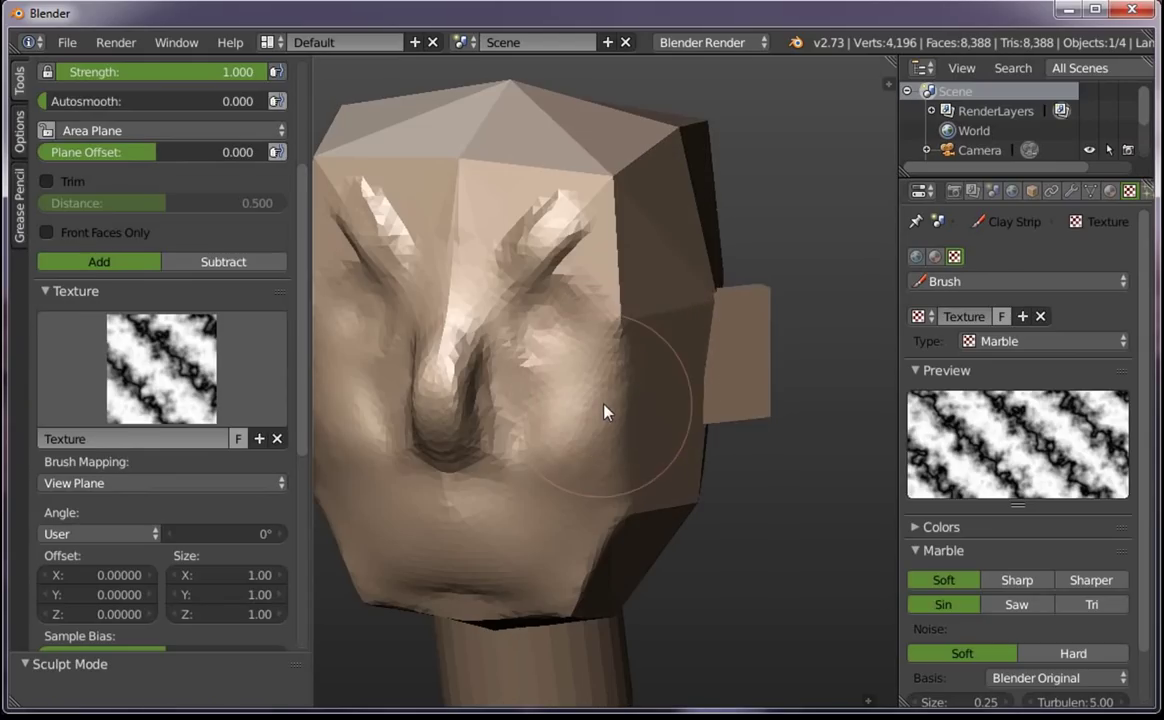
pyautogui.moveTo(595, 416)
pyautogui.mouseDown()
pyautogui.moveTo(631, 528)
pyautogui.moveTo(605, 429)
pyautogui.moveTo(558, 428)
pyautogui.mouseUp()
# Undo the cheek strokes, test Stencil mapping with offset 3 and width 4.70, then undo it
pyautogui.hotkey('ctrl', 'z')
pyautogui.click(152, 484)
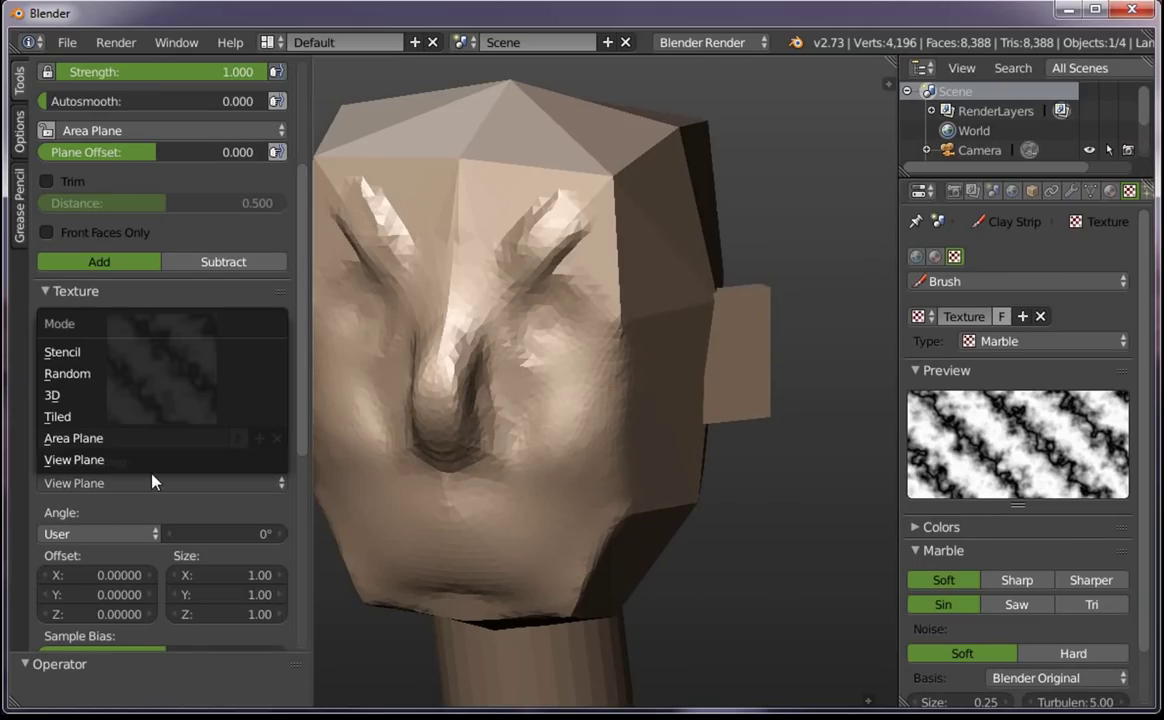
pyautogui.click(140, 352)
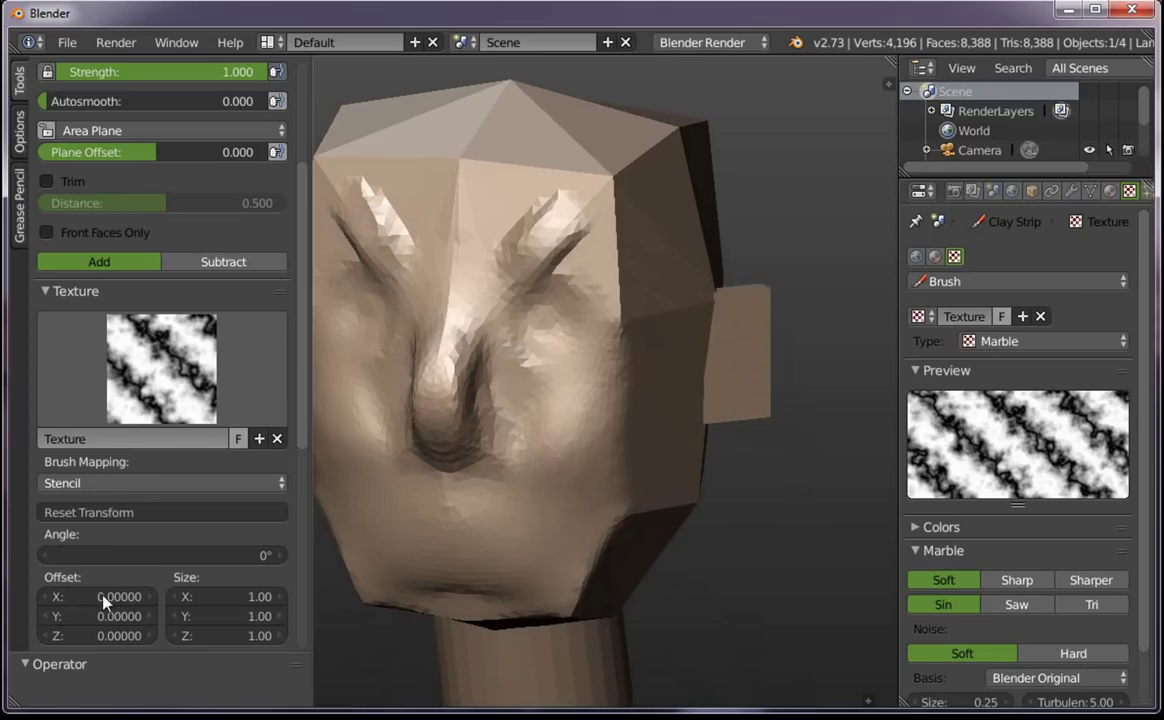
pyautogui.moveTo(104, 600); pyautogui.dragTo(161, 611)
pyautogui.moveTo(240, 606); pyautogui.dragTo(748, 460)
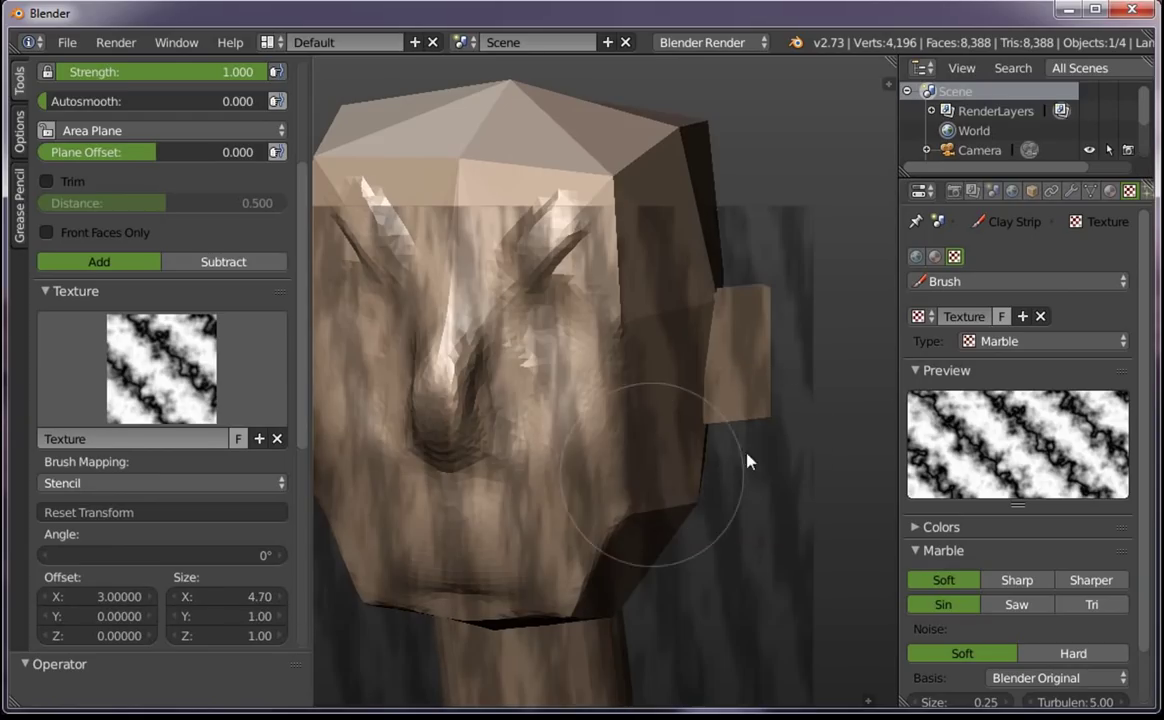
pyautogui.moveTo(657, 468); pyautogui.dragTo(595, 507)
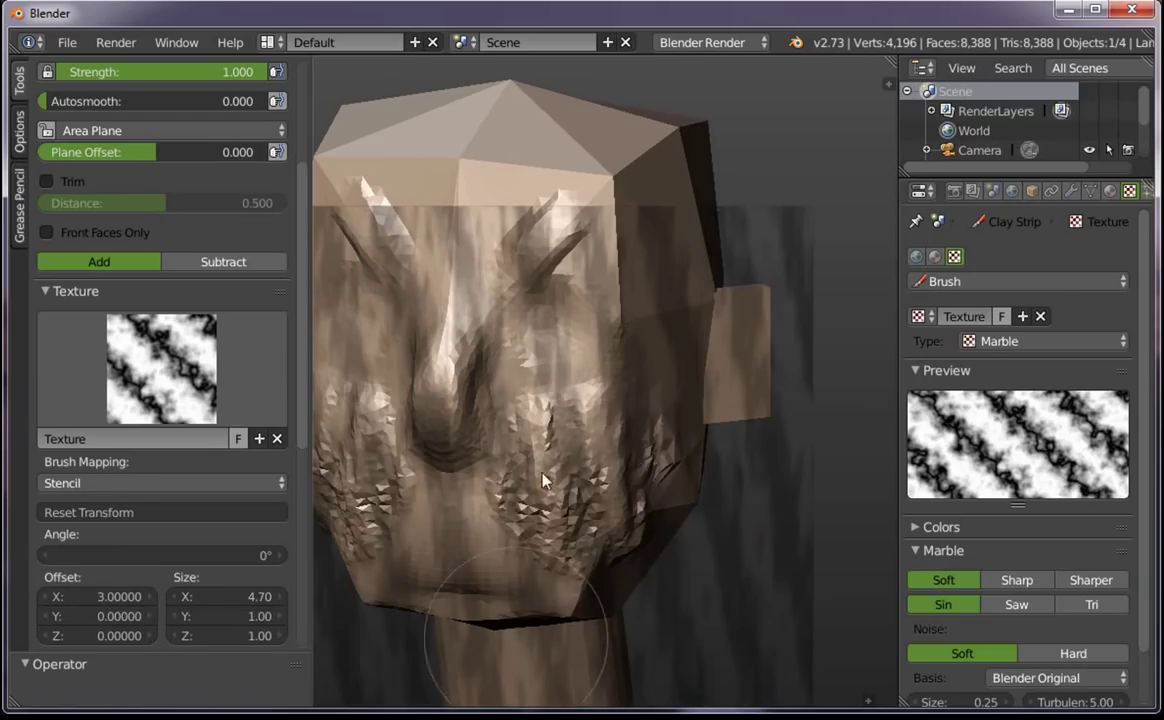
pyautogui.moveTo(550, 600)
pyautogui.mouseDown()
pyautogui.moveTo(484, 557)
pyautogui.moveTo(642, 398)
pyautogui.moveTo(512, 232)
pyautogui.moveTo(634, 319)
pyautogui.moveTo(714, 451)
pyautogui.mouseUp()
pyautogui.hotkey('ctrl', 'z')
pyautogui.hotkey('ctrl', 'z')
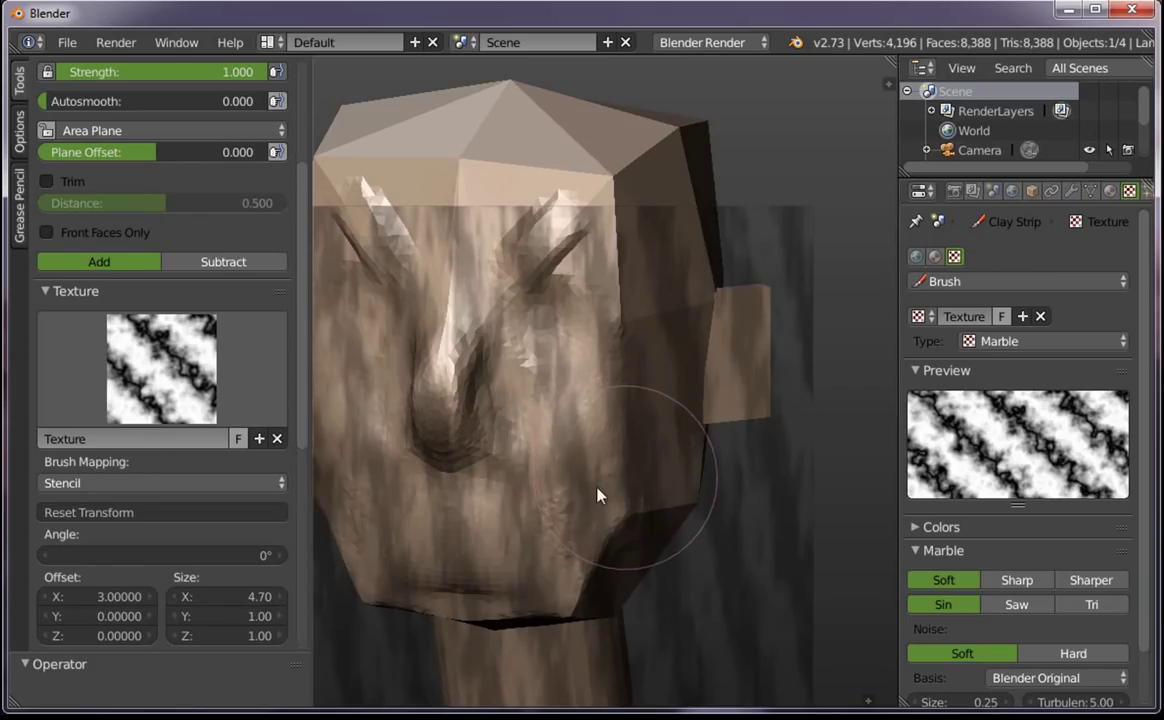
# Return the brush texture mapping to View Plane and browse the brush textures
pyautogui.click(175, 482)
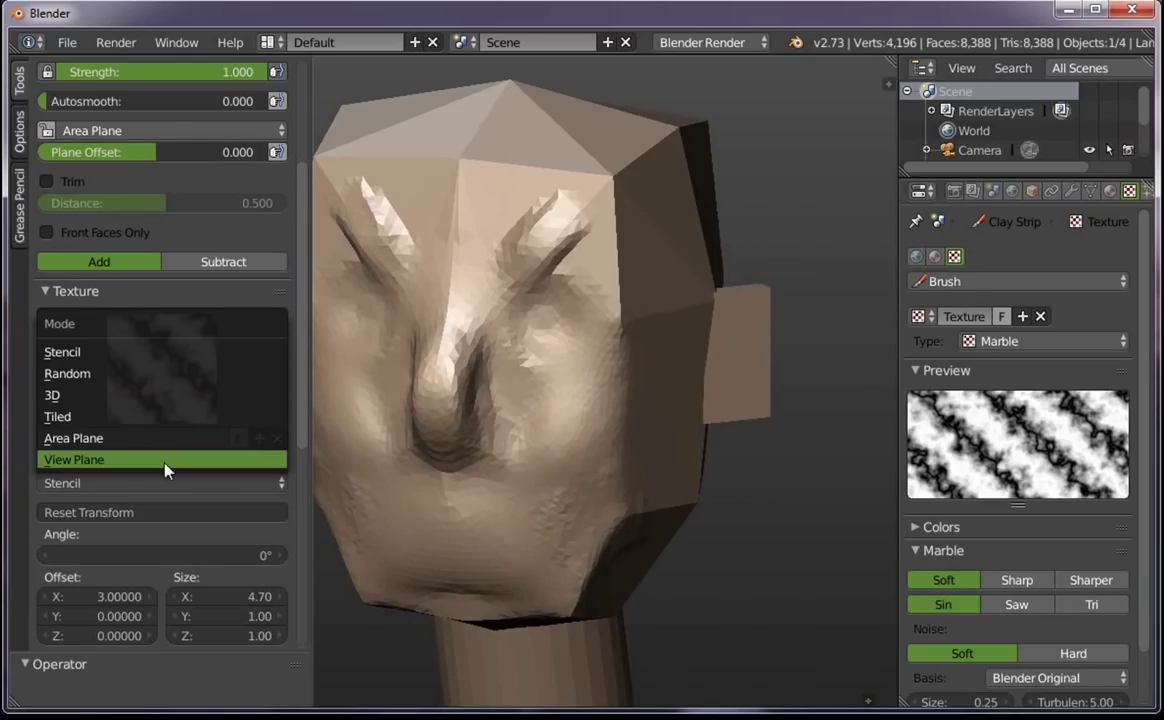
pyautogui.click(164, 460)
pyautogui.click(196, 376)
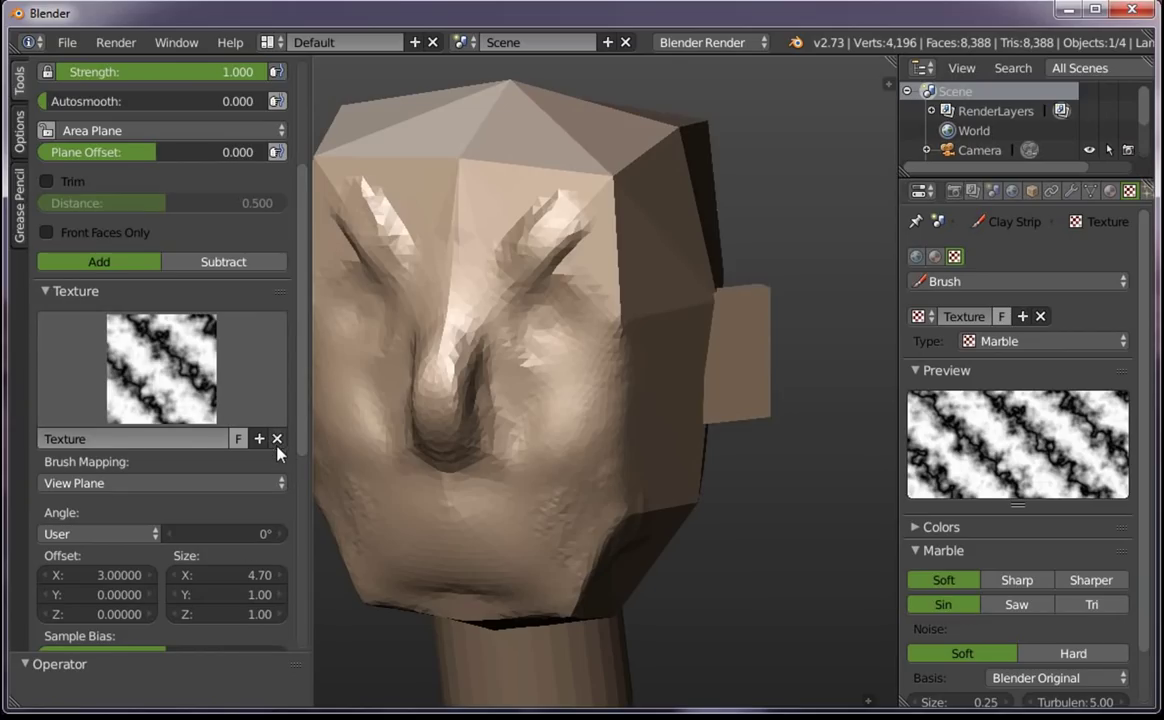
# Remove the marble texture from the brush and enlarge the 3D view to fill the window
pyautogui.click(277, 438)
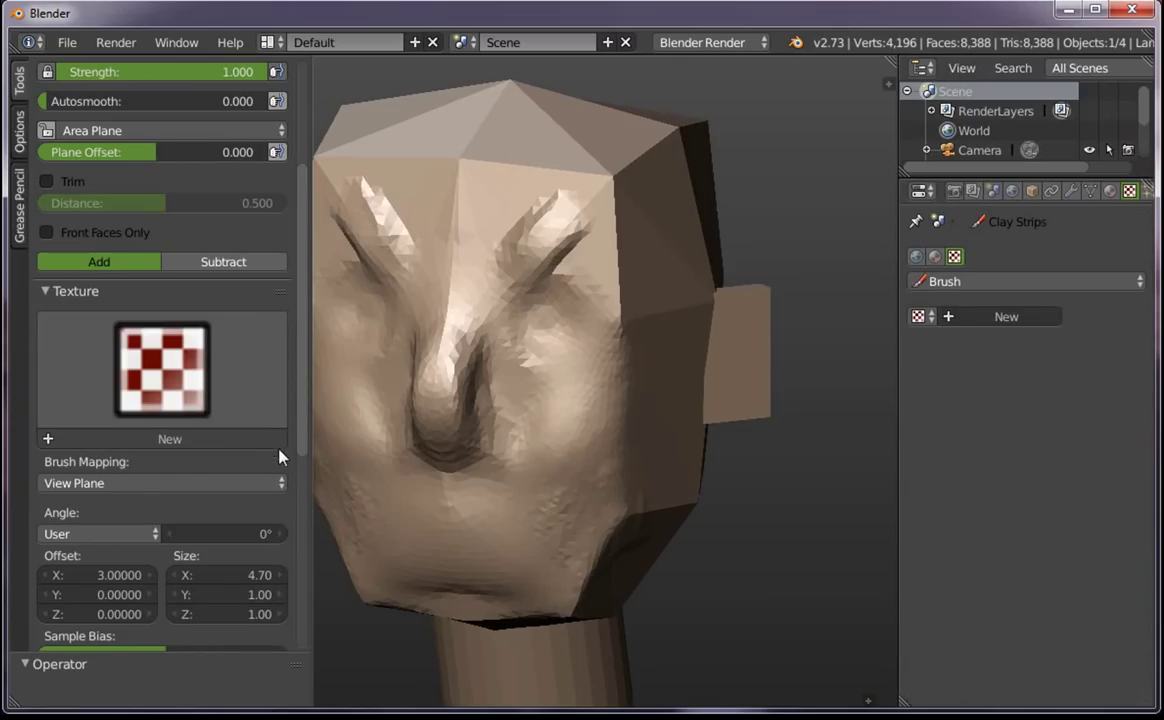
pyautogui.moveTo(624, 419)
pyautogui.mouseDown(button='middle')
pyautogui.moveTo(694, 385)
pyautogui.moveTo(633, 290)
pyautogui.mouseUp(button='middle')
pyautogui.press('f')
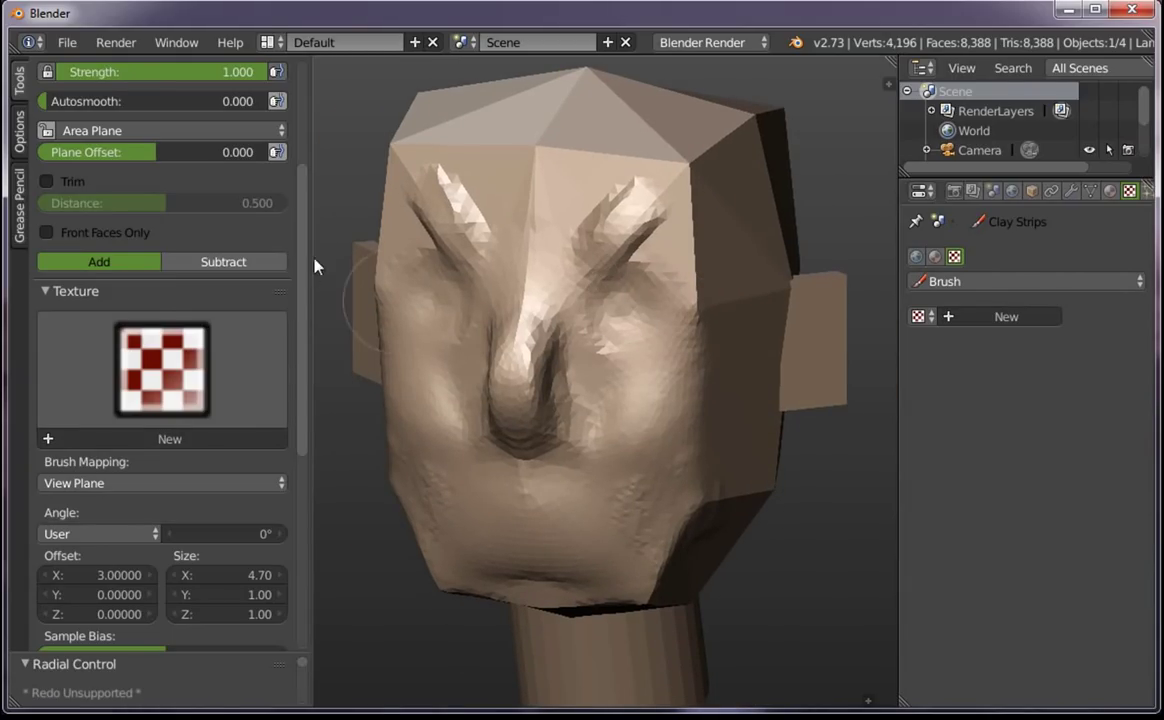
pyautogui.moveTo(299, 270); pyautogui.dragTo(307, 112)
pyautogui.hotkey('shift', 'space')
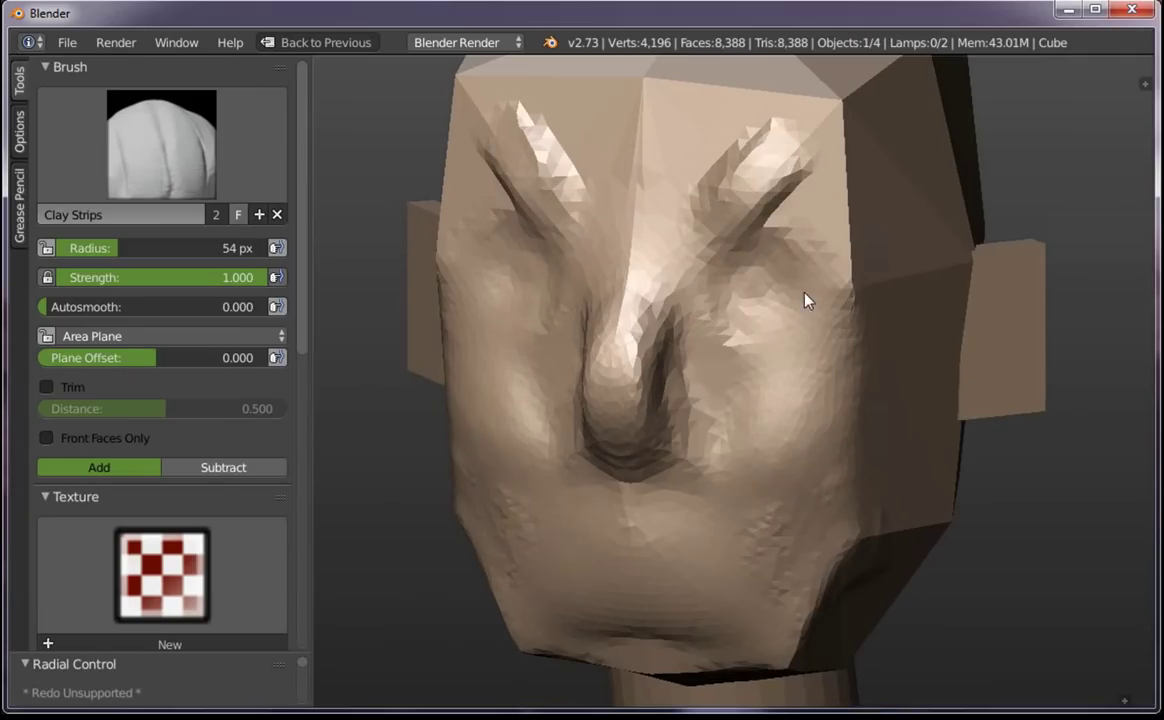
pyautogui.scroll(1, 686, 314)
pyautogui.moveTo(632, 300)
pyautogui.mouseDown(button='middle')
pyautogui.moveTo(629, 333)
pyautogui.moveTo(650, 278)
pyautogui.moveTo(631, 322)
pyautogui.moveTo(616, 312)
pyautogui.mouseUp(button='middle')
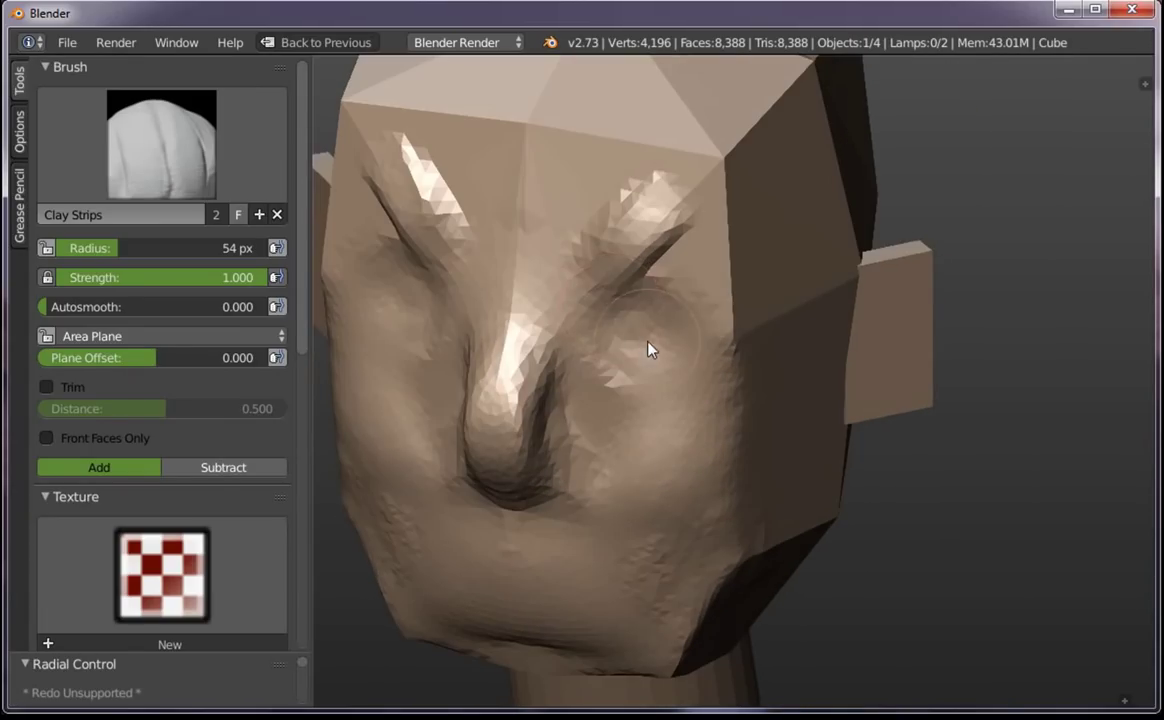
# Add a lower eyelid ridge under the eyes, checking it from front and three-quarter views
pyautogui.moveTo(650, 346)
pyautogui.mouseDown()
pyautogui.moveTo(604, 383)
pyautogui.moveTo(650, 322)
pyautogui.moveTo(662, 346)
pyautogui.moveTo(665, 330)
pyautogui.moveTo(655, 363)
pyautogui.mouseUp()
pyautogui.moveTo(655, 363)
pyautogui.mouseDown(button='middle')
pyautogui.moveTo(725, 325)
pyautogui.moveTo(624, 346)
pyautogui.mouseUp(button='middle')
pyautogui.scroll(-5, 523, 528)
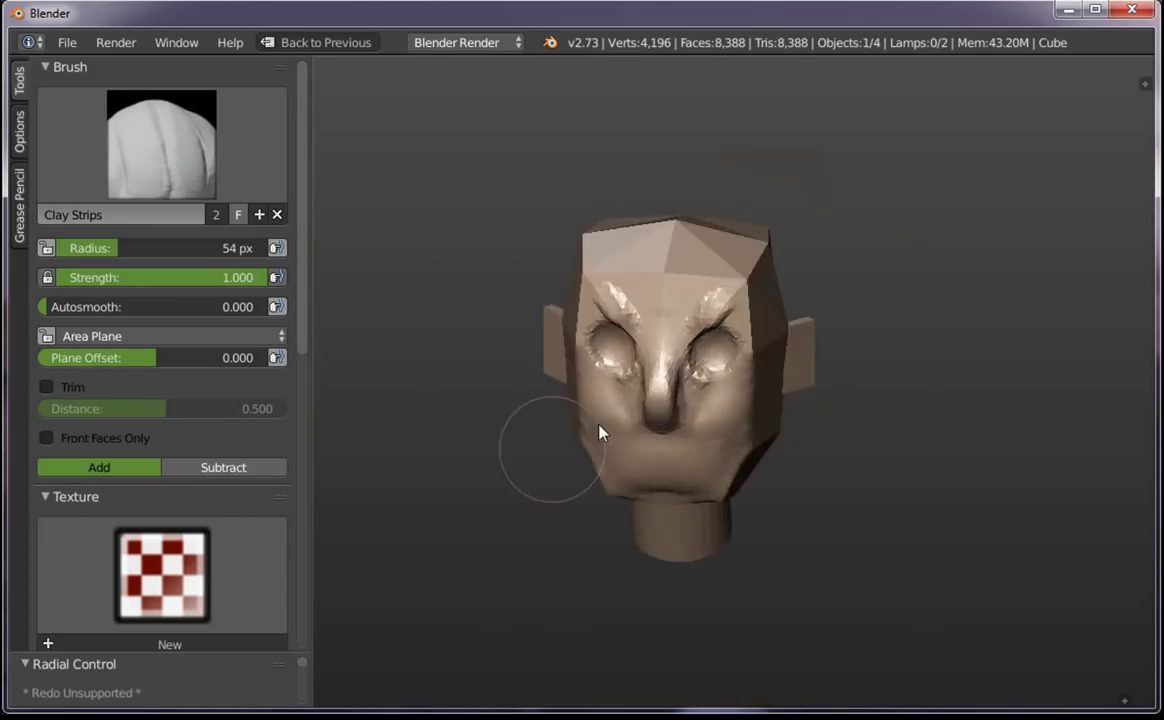
pyautogui.moveTo(603, 429); pyautogui.dragTo(683, 288, button='middle')
pyautogui.scroll(5, 805, 245)
pyautogui.moveTo(787, 262)
pyautogui.mouseDown(button='middle')
pyautogui.moveTo(701, 325)
pyautogui.moveTo(608, 216)
pyautogui.mouseUp(button='middle')
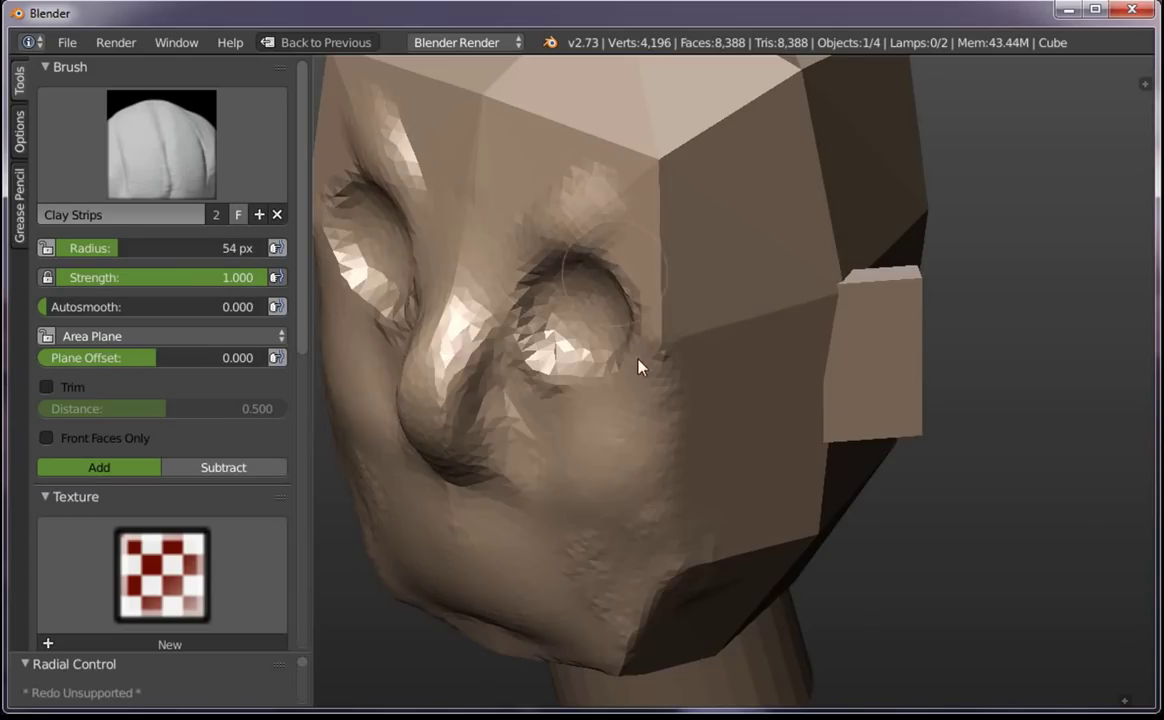
pyautogui.scroll(-5, 642, 364)
pyautogui.moveTo(642, 364)
pyautogui.mouseDown(button='middle')
pyautogui.moveTo(844, 338)
pyautogui.moveTo(700, 308)
pyautogui.mouseUp(button='middle')
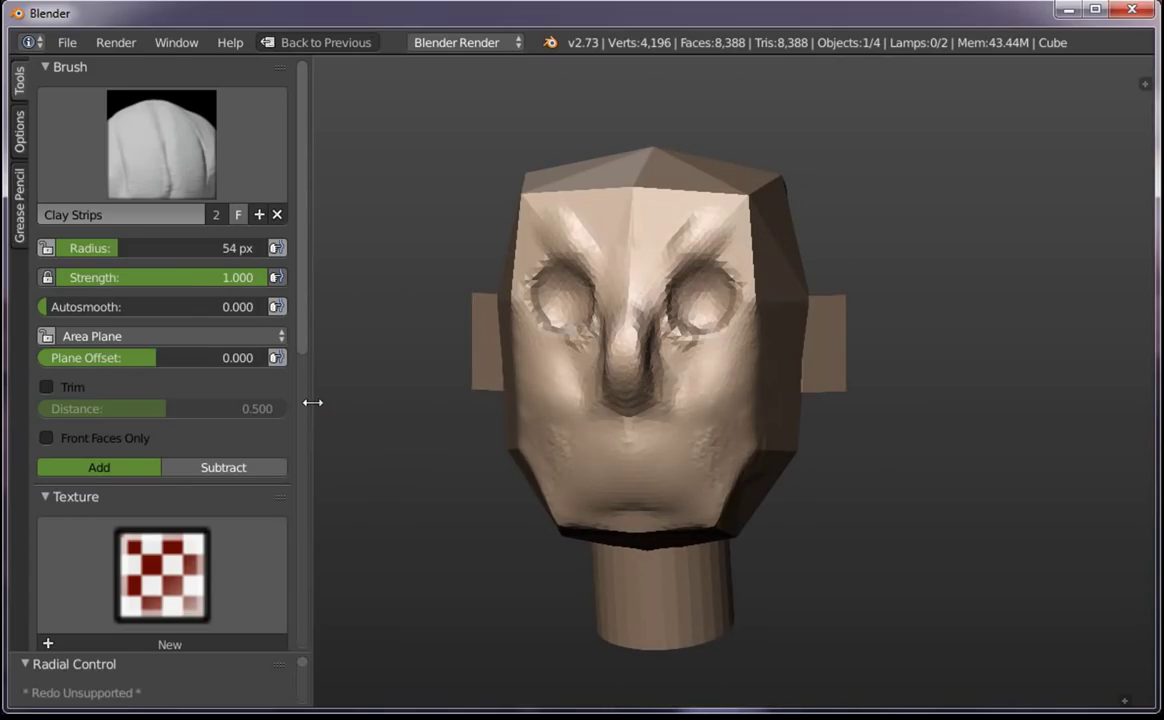
pyautogui.moveTo(308, 400)
pyautogui.mouseDown()
pyautogui.moveTo(213, 409)
pyautogui.moveTo(236, 424)
pyautogui.mouseUp()
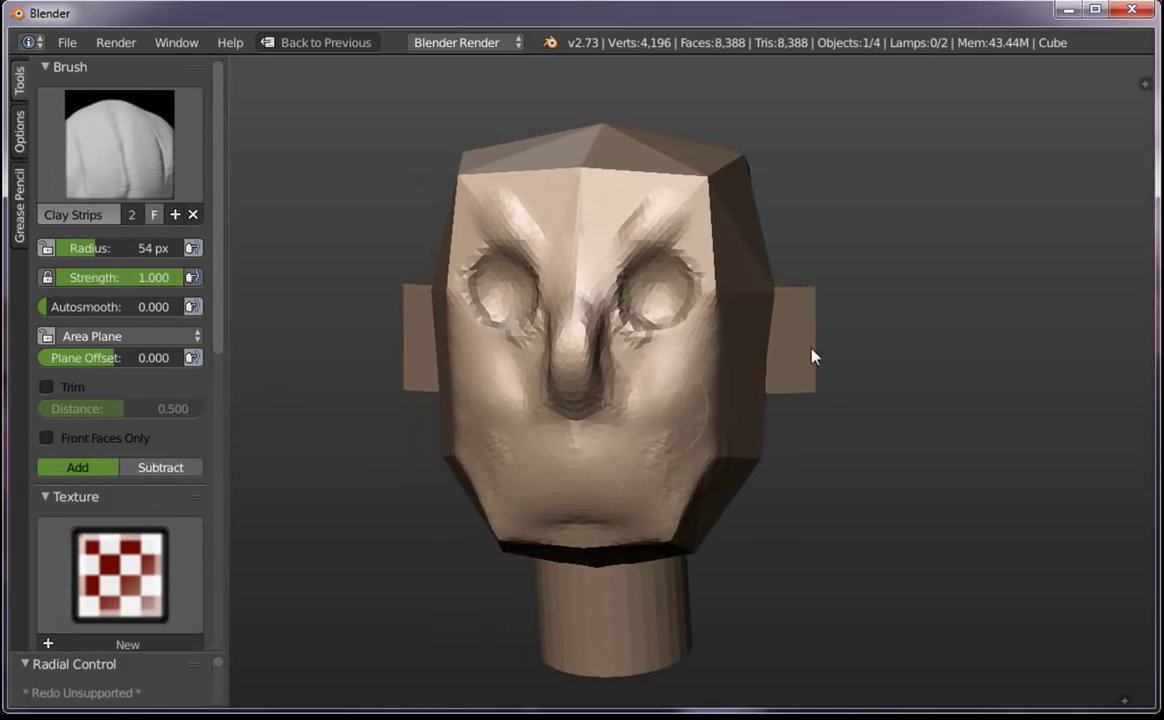
pyautogui.scroll(3, 800, 350)
pyautogui.scroll(1, 650, 247)
# Deepen and roughen the mirrored rings around both eye sockets
pyautogui.moveTo(683, 270); pyautogui.dragTo(629, 257)
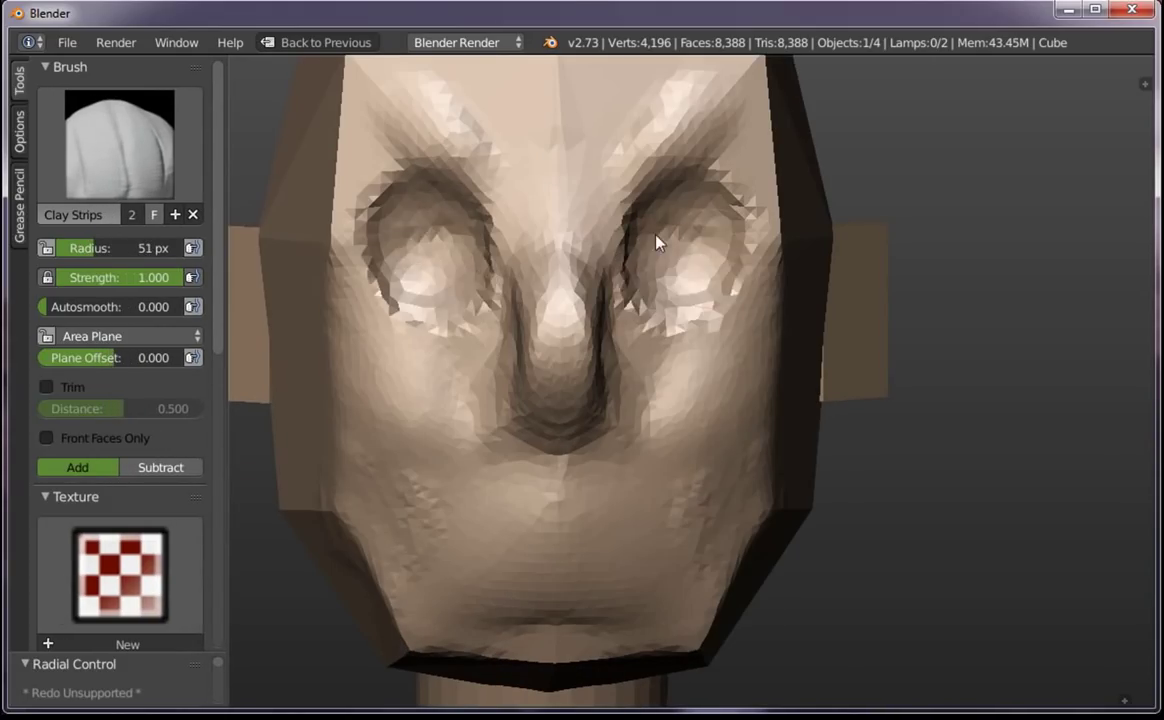
pyautogui.moveTo(629, 257)
pyautogui.mouseDown(button='middle')
pyautogui.moveTo(685, 292)
pyautogui.moveTo(462, 252)
pyautogui.mouseUp(button='middle')
pyautogui.moveTo(462, 252); pyautogui.dragTo(445, 268)
pyautogui.moveTo(445, 268); pyautogui.dragTo(585, 298, button='middle')
pyautogui.scroll(-2, 585, 298)
# Set a 106 px brush radius and smooth the eye sockets and forehead spot flat
pyautogui.press('f')
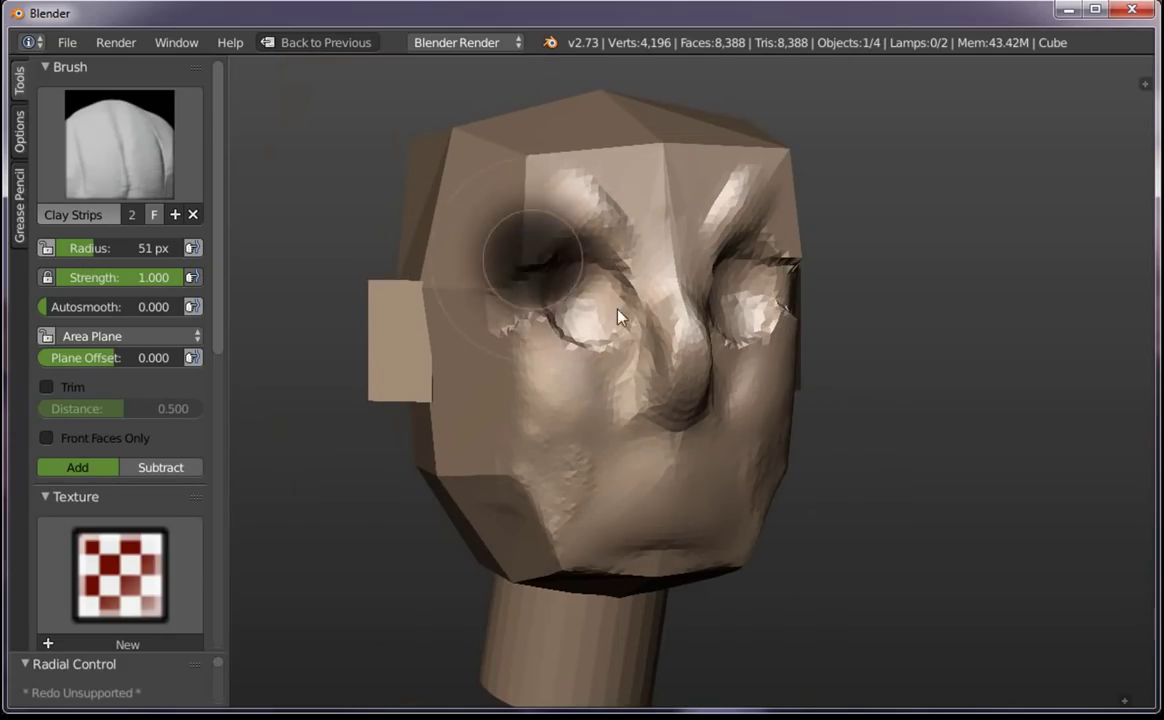
pyautogui.click(618, 314)
pyautogui.moveTo(618, 314)
pyautogui.keyDown('shift'); pyautogui.mouseDown()
pyautogui.moveTo(553, 286)
pyautogui.moveTo(642, 352)
pyautogui.moveTo(561, 520)
pyautogui.moveTo(535, 138)
pyautogui.moveTo(565, 160)
pyautogui.mouseUp(); pyautogui.keyUp('shift')
pyautogui.moveTo(878, 242); pyautogui.dragTo(688, 369, button='middle')
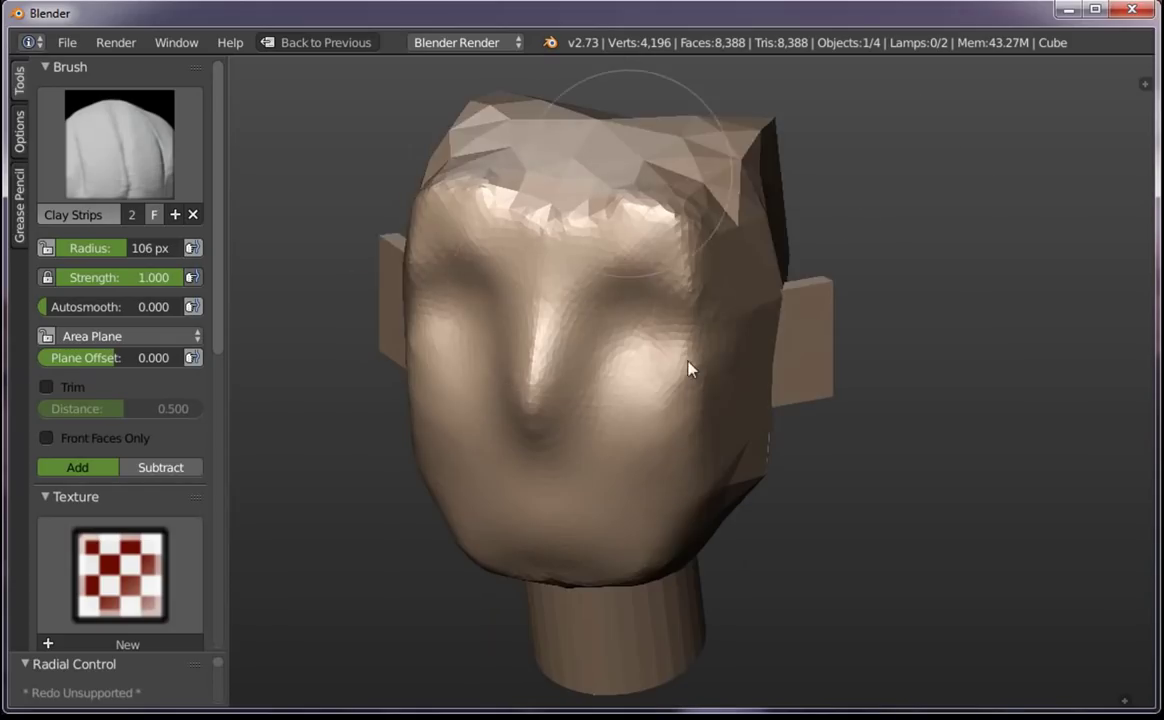
pyautogui.moveTo(696, 239); pyautogui.dragTo(690, 230, button='middle')
pyautogui.keyDown('shift'); pyautogui.moveTo(683, 239); pyautogui.dragTo(691, 239); pyautogui.keyUp('shift')
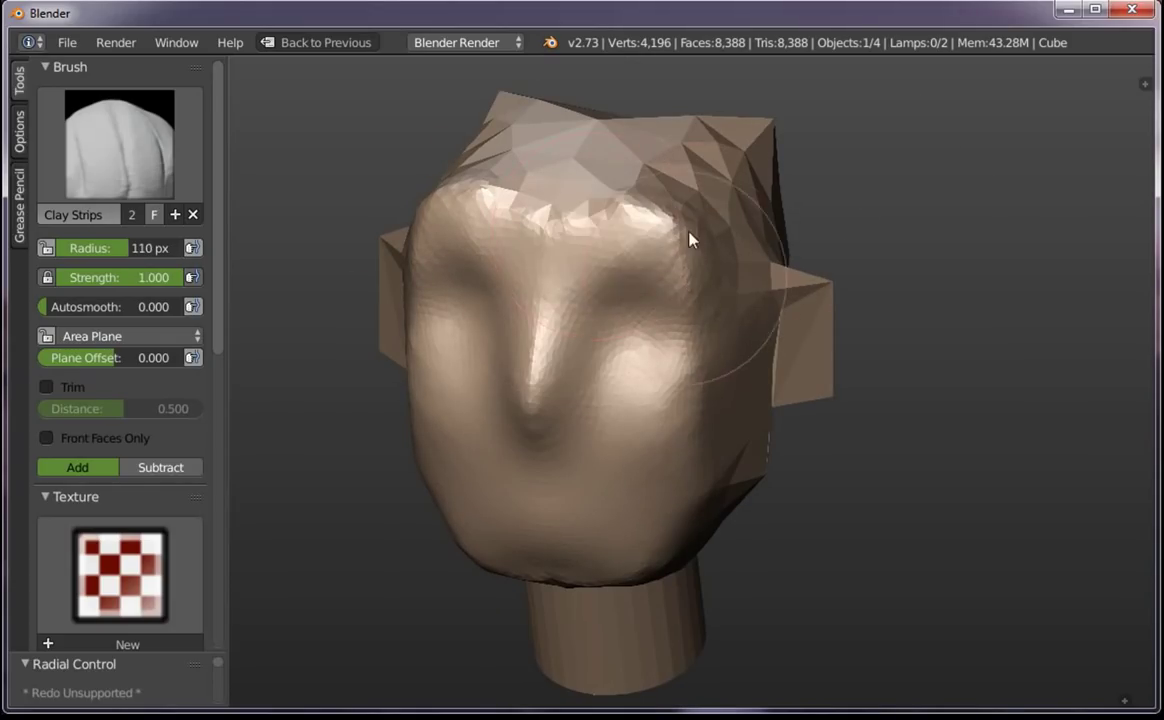
# Re-sculpt the top of the head with a smaller 54 px brush
pyautogui.moveTo(691, 239)
pyautogui.mouseDown(button='middle')
pyautogui.moveTo(572, 281)
pyautogui.moveTo(700, 175)
pyautogui.mouseUp(button='middle')
pyautogui.keyDown('shift'); pyautogui.moveTo(700, 175); pyautogui.dragTo(735, 236); pyautogui.keyUp('shift')
pyautogui.press('f')
pyautogui.click(618, 249)
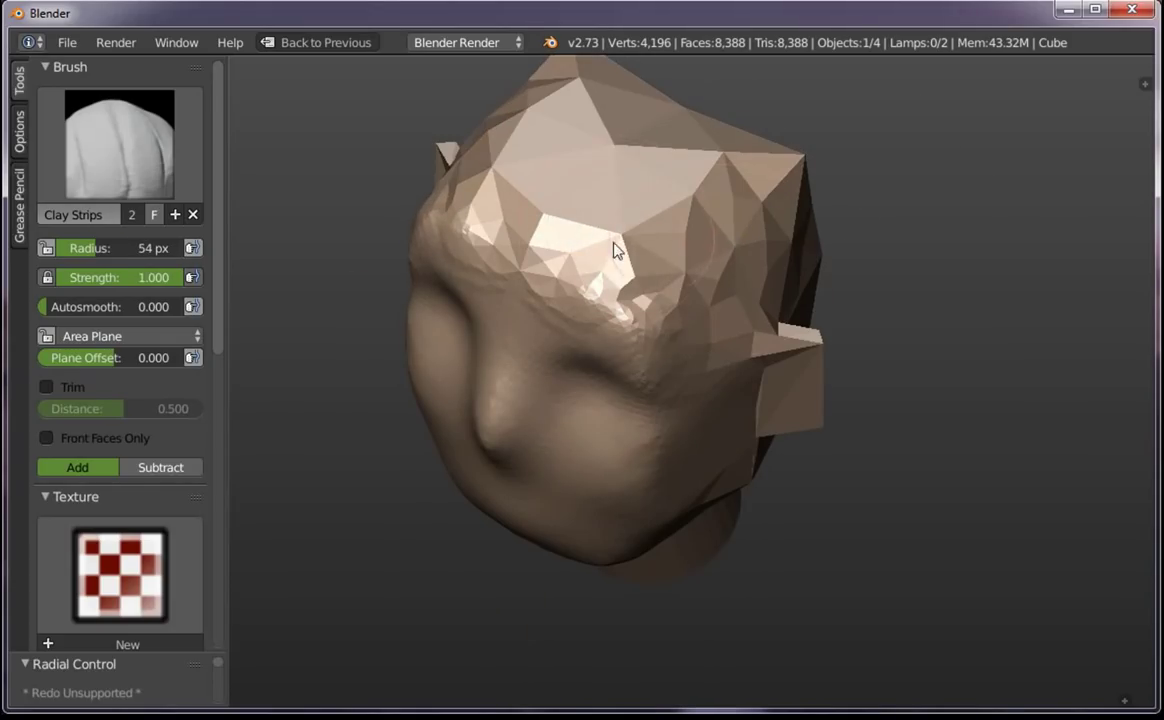
pyautogui.keyDown('shift'); pyautogui.moveTo(618, 249); pyautogui.dragTo(369, 408); pyautogui.keyUp('shift')
pyautogui.moveTo(220, 362); pyautogui.dragTo(203, 652)
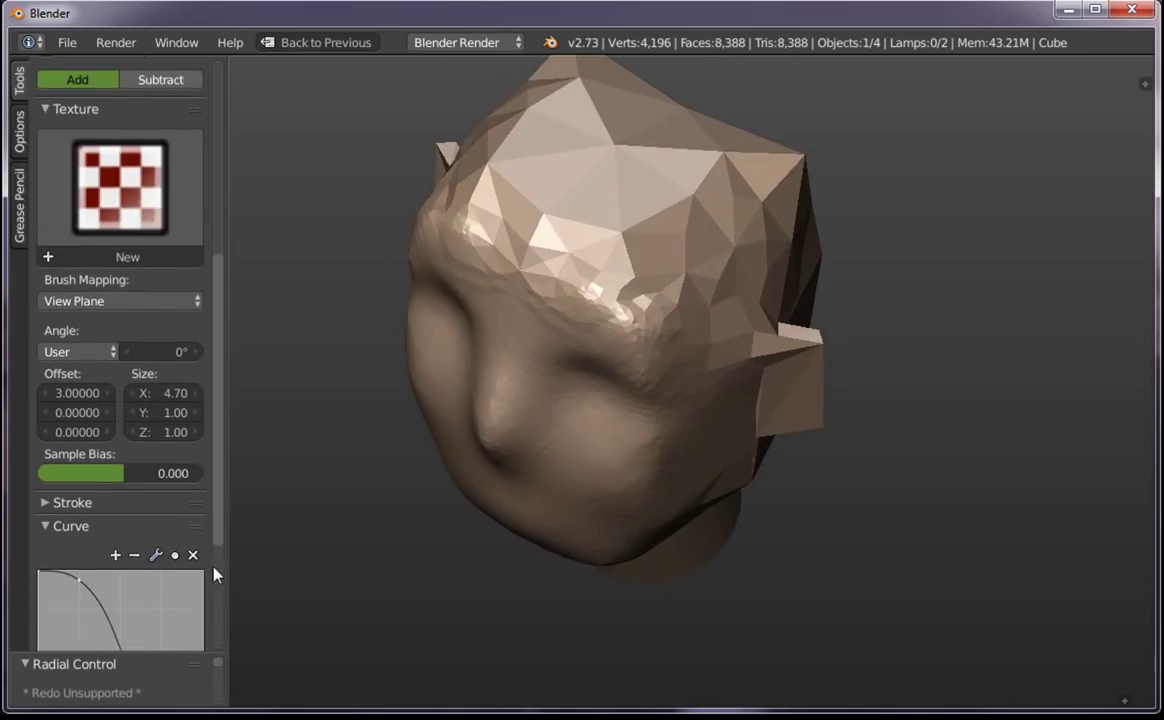
# Turn on dynamic topology, then add and smooth detail on top of the head
pyautogui.click(143, 569)
pyautogui.click(71, 324)
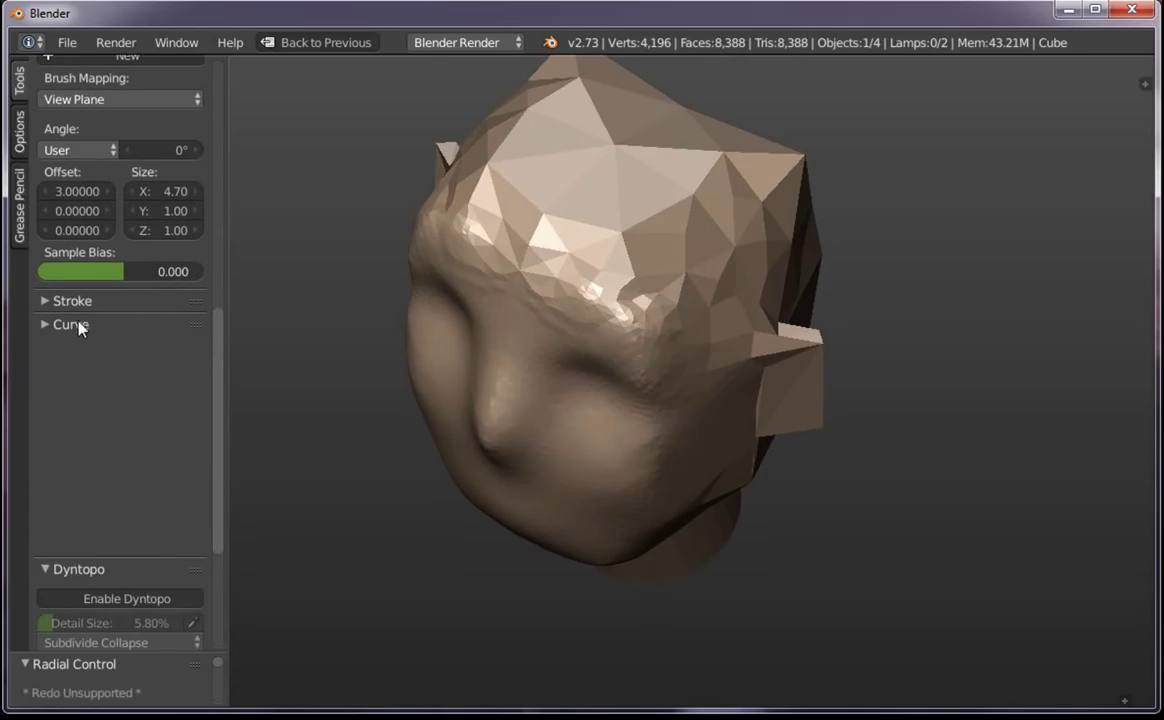
pyautogui.hotkey('ctrl', 'd')
pyautogui.moveTo(647, 171)
pyautogui.mouseDown()
pyautogui.moveTo(663, 242)
pyautogui.moveTo(727, 333)
pyautogui.mouseUp()
pyautogui.moveTo(727, 333); pyautogui.dragTo(768, 176, button='middle')
pyautogui.moveTo(768, 176)
pyautogui.keyDown('shift'); pyautogui.mouseDown()
pyautogui.moveTo(603, 288)
pyautogui.moveTo(566, 200)
pyautogui.moveTo(608, 358)
pyautogui.moveTo(538, 328)
pyautogui.mouseUp(); pyautogui.keyUp('shift')
# Add mirrored forehead detail and carve symmetric eye sockets with rims
pyautogui.moveTo(624, 395); pyautogui.dragTo(689, 255, button='middle')
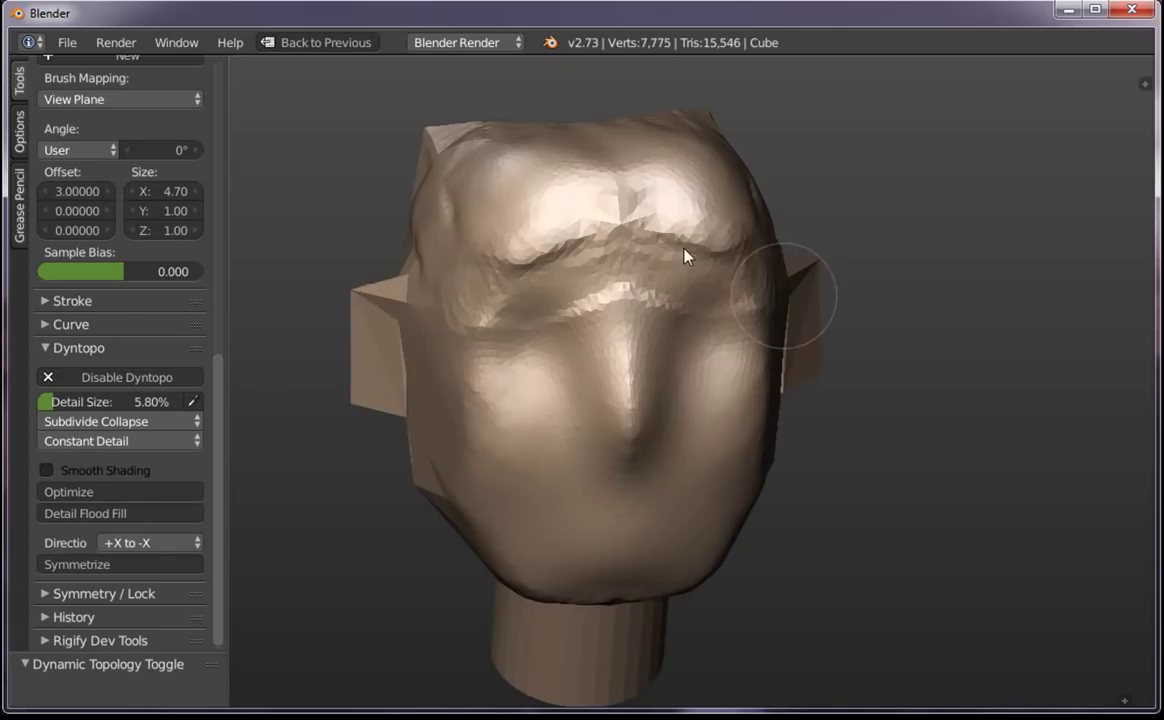
pyautogui.moveTo(689, 255)
pyautogui.mouseDown()
pyautogui.moveTo(520, 260)
pyautogui.moveTo(470, 340)
pyautogui.moveTo(502, 317)
pyautogui.moveTo(556, 335)
pyautogui.mouseUp()
pyautogui.press('f')
pyautogui.click(538, 307)
pyautogui.moveTo(557, 333); pyautogui.dragTo(559, 312, button='middle')
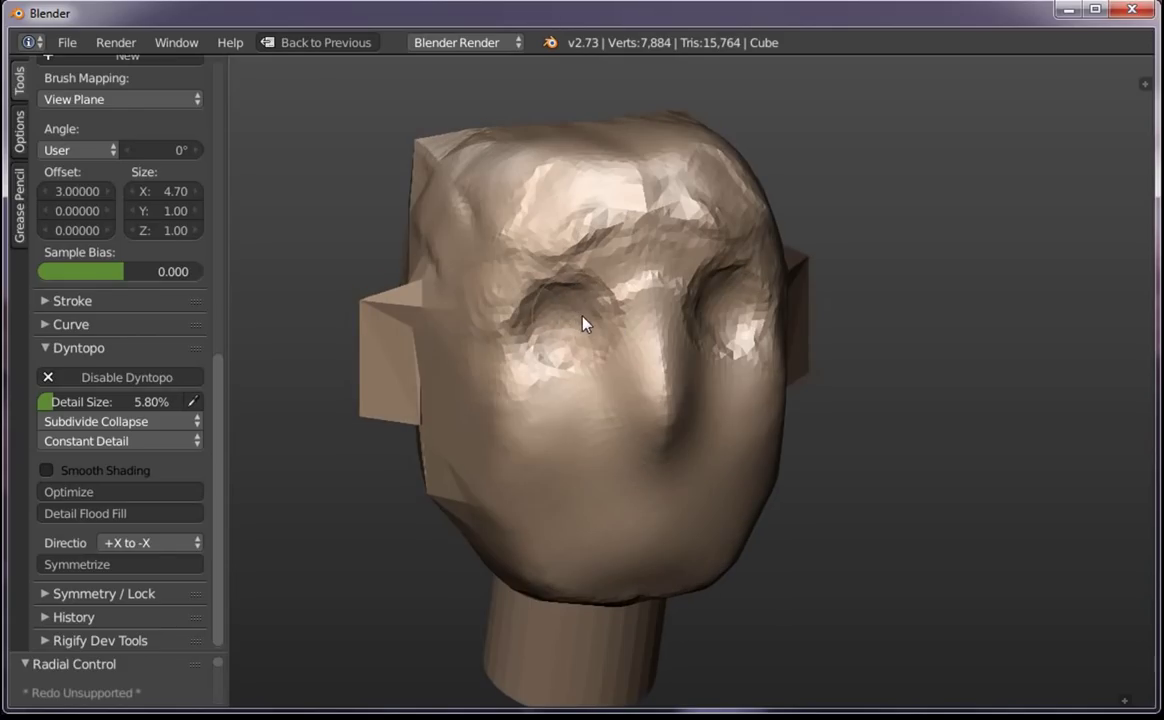
pyautogui.moveTo(587, 320)
pyautogui.mouseDown()
pyautogui.moveTo(548, 333)
pyautogui.moveTo(576, 305)
pyautogui.moveTo(595, 328)
pyautogui.moveTo(505, 330)
pyautogui.moveTo(527, 330)
pyautogui.mouseUp()
# Try shaping the lower eye-socket rim, undo it, and soften the deep socket crease
pyautogui.moveTo(637, 356); pyautogui.dragTo(681, 333, button='middle')
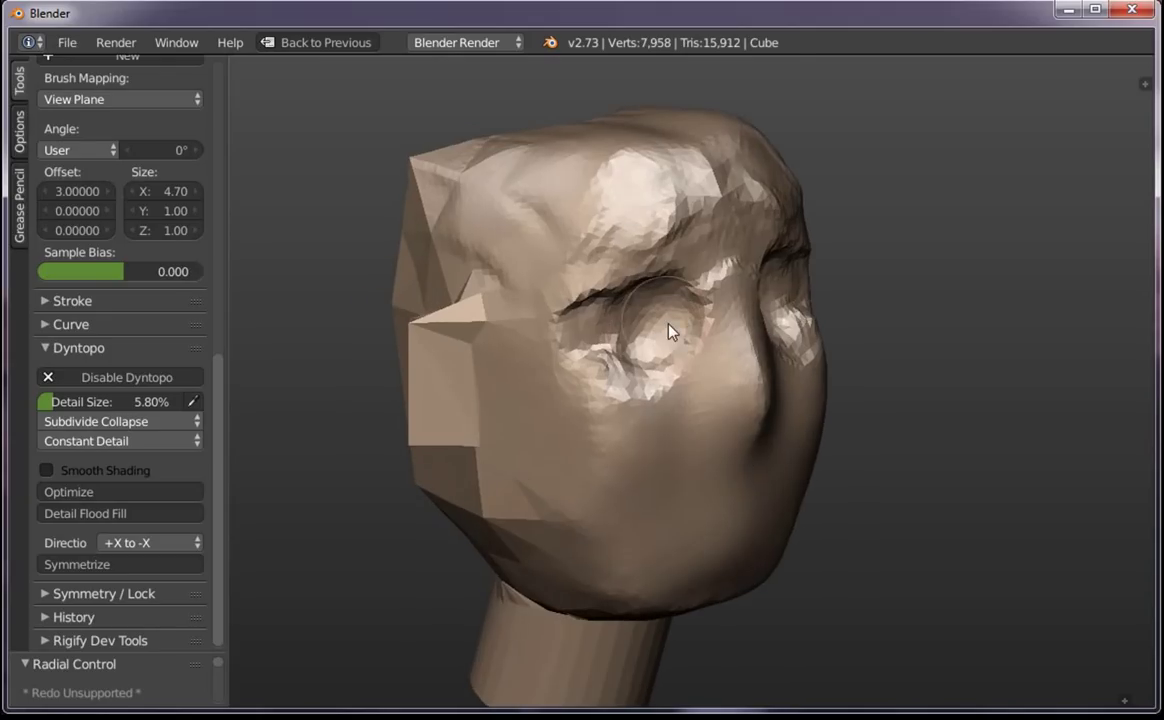
pyautogui.scroll(3, 681, 333)
pyautogui.moveTo(546, 336)
pyautogui.mouseDown()
pyautogui.moveTo(533, 346)
pyautogui.moveTo(569, 351)
pyautogui.moveTo(615, 421)
pyautogui.moveTo(681, 444)
pyautogui.mouseUp()
pyautogui.hotkey('ctrl', 'z')
pyautogui.moveTo(681, 444); pyautogui.dragTo(598, 312, button='middle')
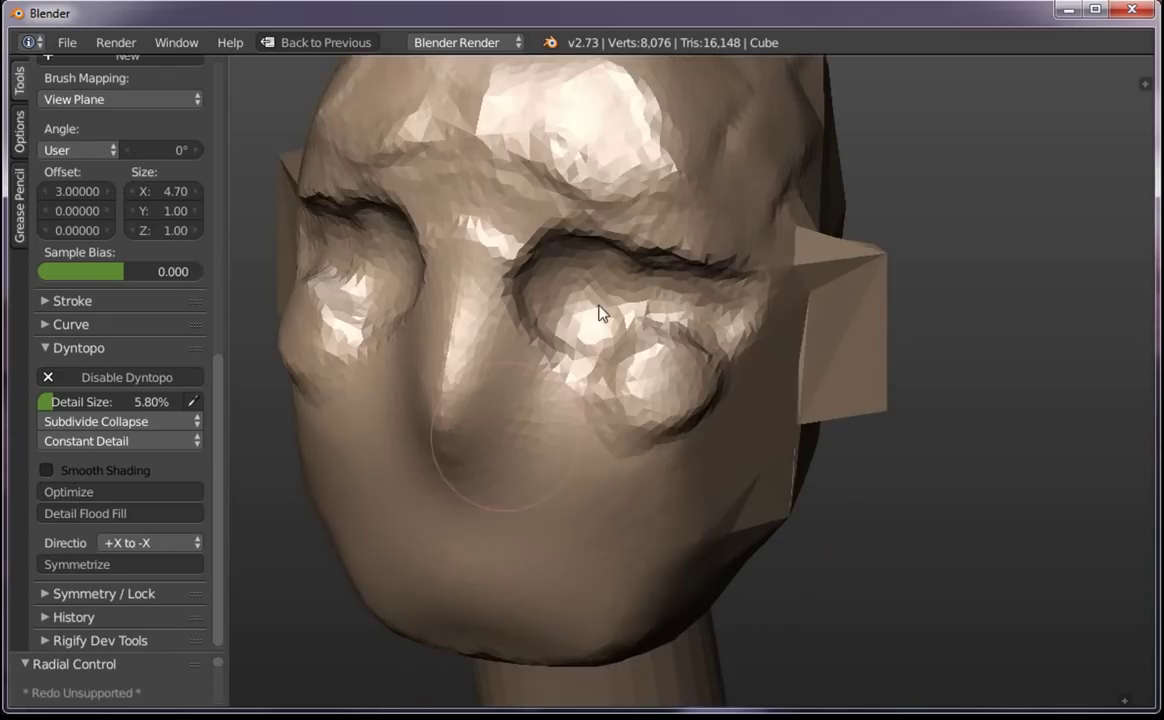
pyautogui.moveTo(697, 367)
pyautogui.mouseDown()
pyautogui.moveTo(735, 278)
pyautogui.moveTo(572, 281)
pyautogui.moveTo(605, 252)
pyautogui.moveTo(664, 326)
pyautogui.moveTo(748, 372)
pyautogui.mouseUp()
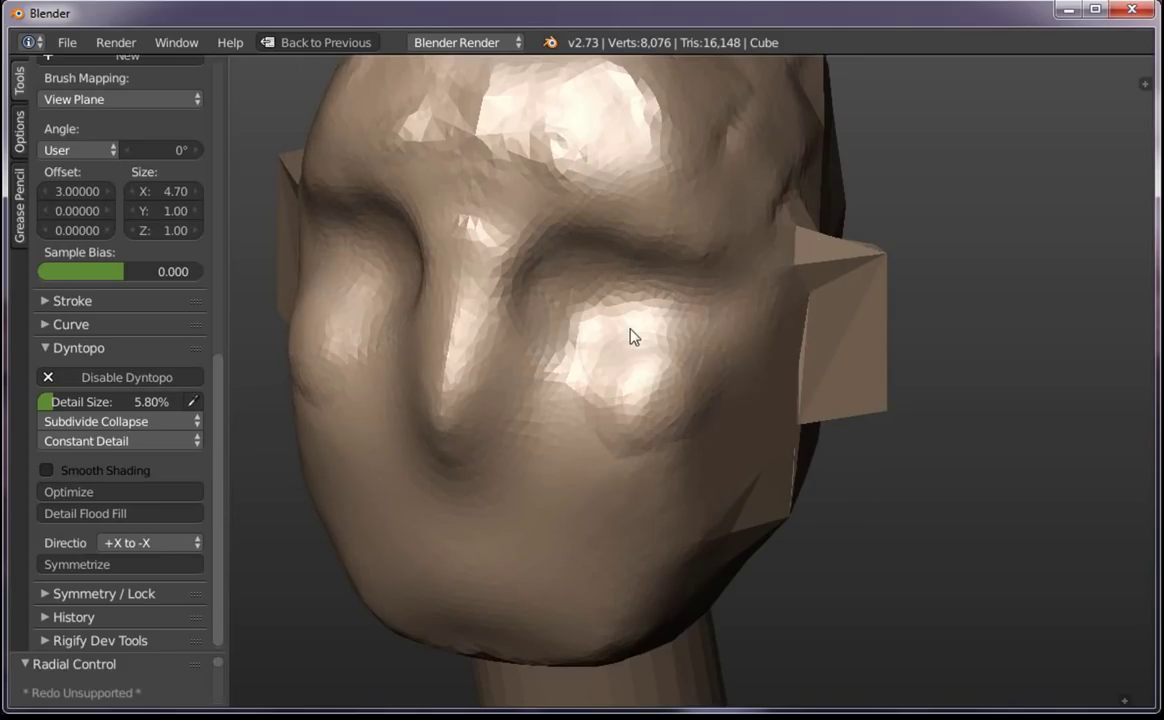
# Sculpt a textured dent into the cheek, then undo it
pyautogui.moveTo(631, 333)
pyautogui.mouseDown(button='middle')
pyautogui.moveTo(720, 385)
pyautogui.moveTo(476, 416)
pyautogui.mouseUp(button='middle')
pyautogui.moveTo(476, 416)
pyautogui.mouseDown()
pyautogui.moveTo(494, 473)
pyautogui.moveTo(509, 421)
pyautogui.mouseUp()
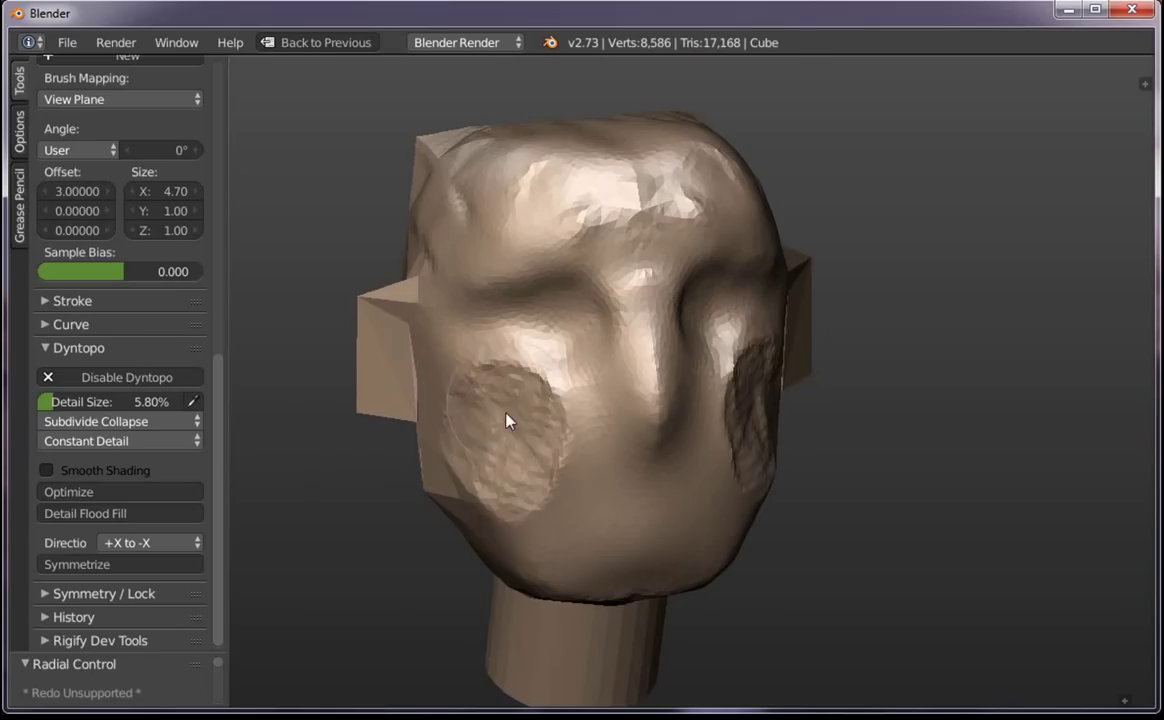
pyautogui.hotkey('ctrl', 'z')
# Switch to the Smooth brush, lower its strength to 0.551, and smooth the forehead and crown bumps
pyautogui.scroll(10, 200, 400)
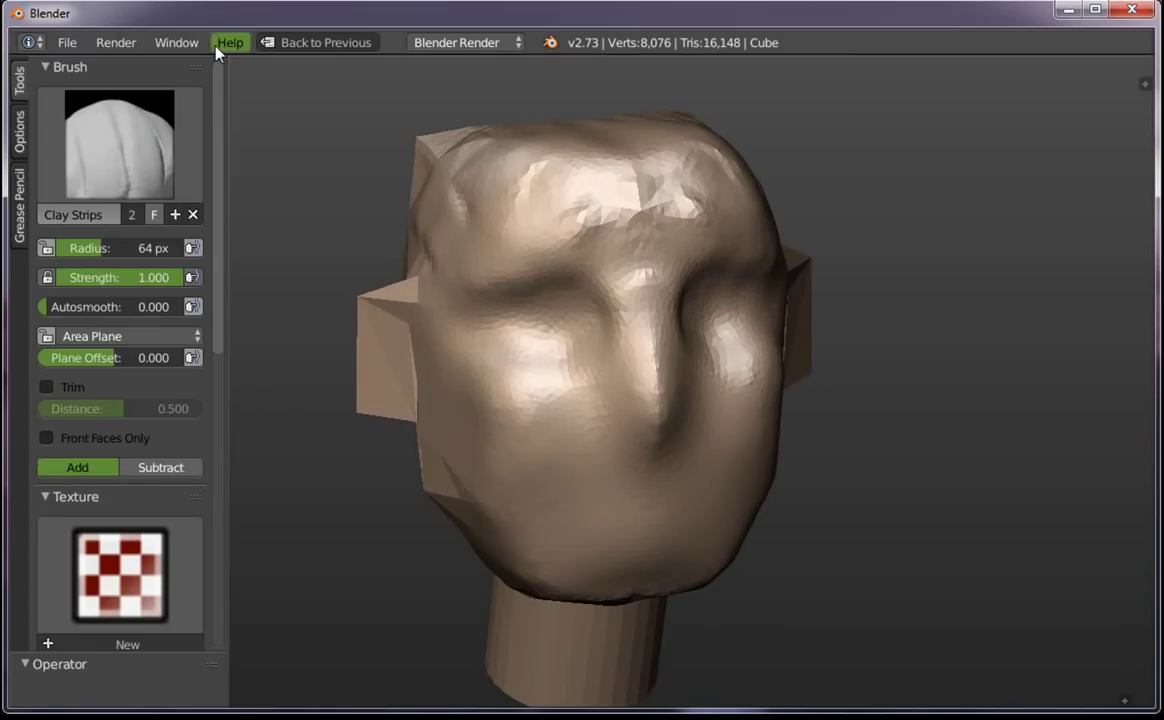
pyautogui.click(119, 143)
pyautogui.click(551, 346)
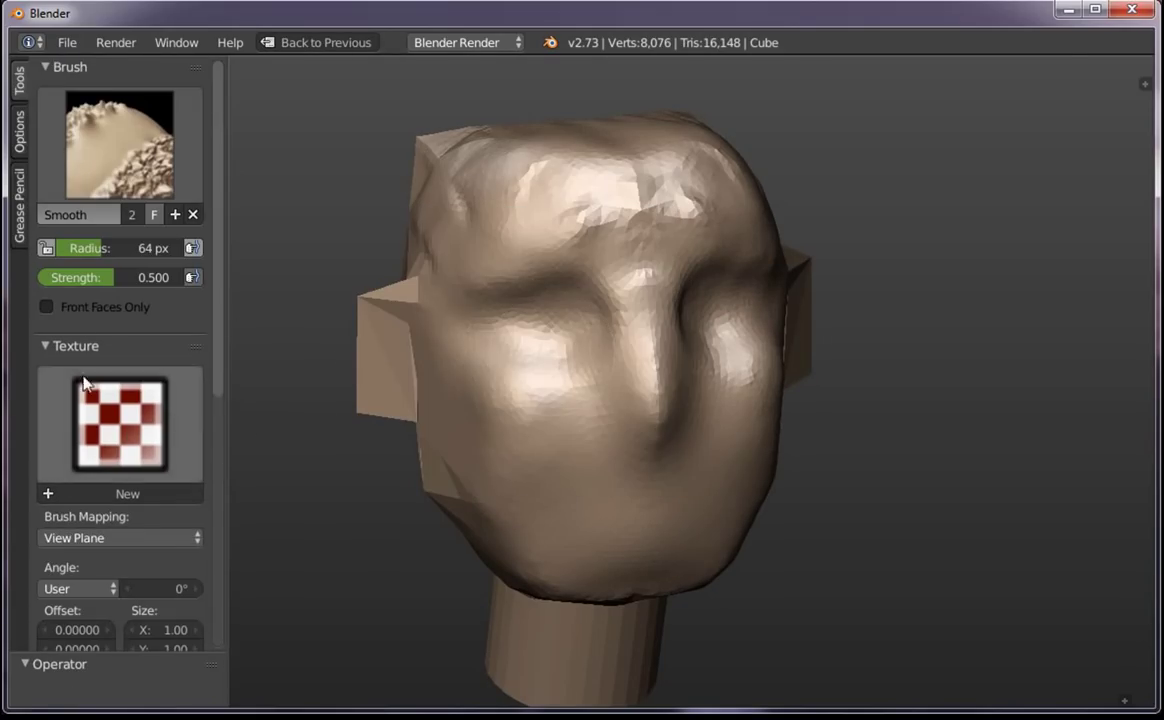
pyautogui.moveTo(122, 278); pyautogui.dragTo(117, 285)
pyautogui.hotkey('shift', 'f')
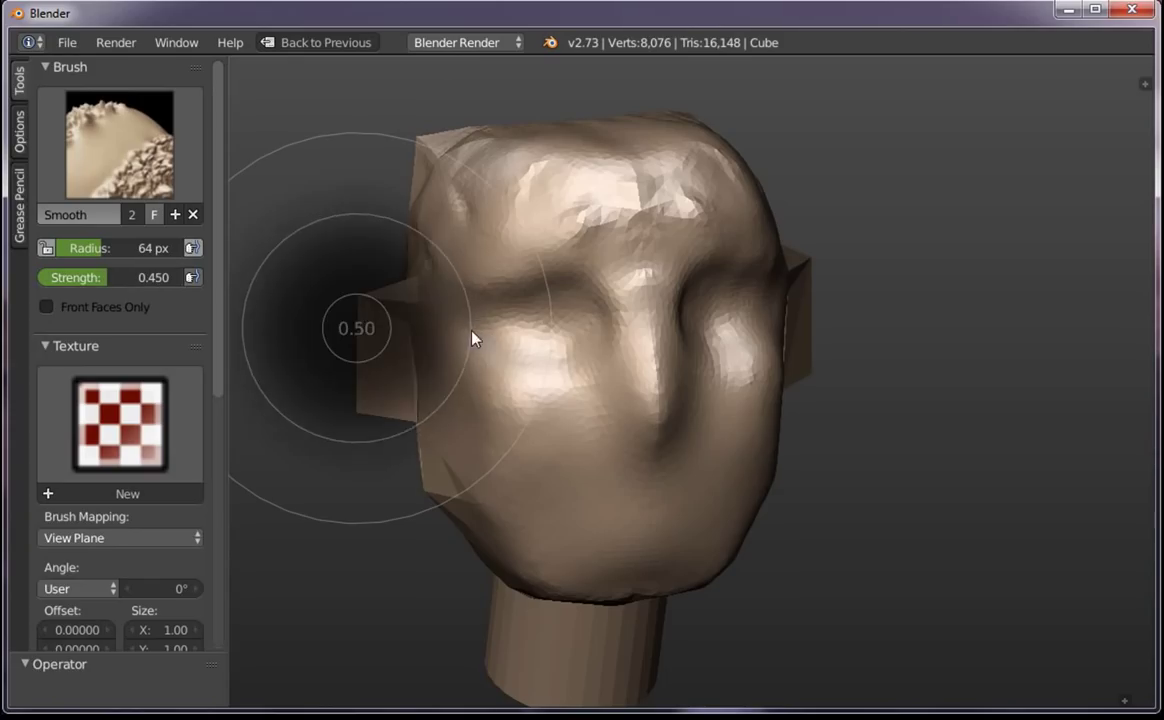
pyautogui.click(500, 345)
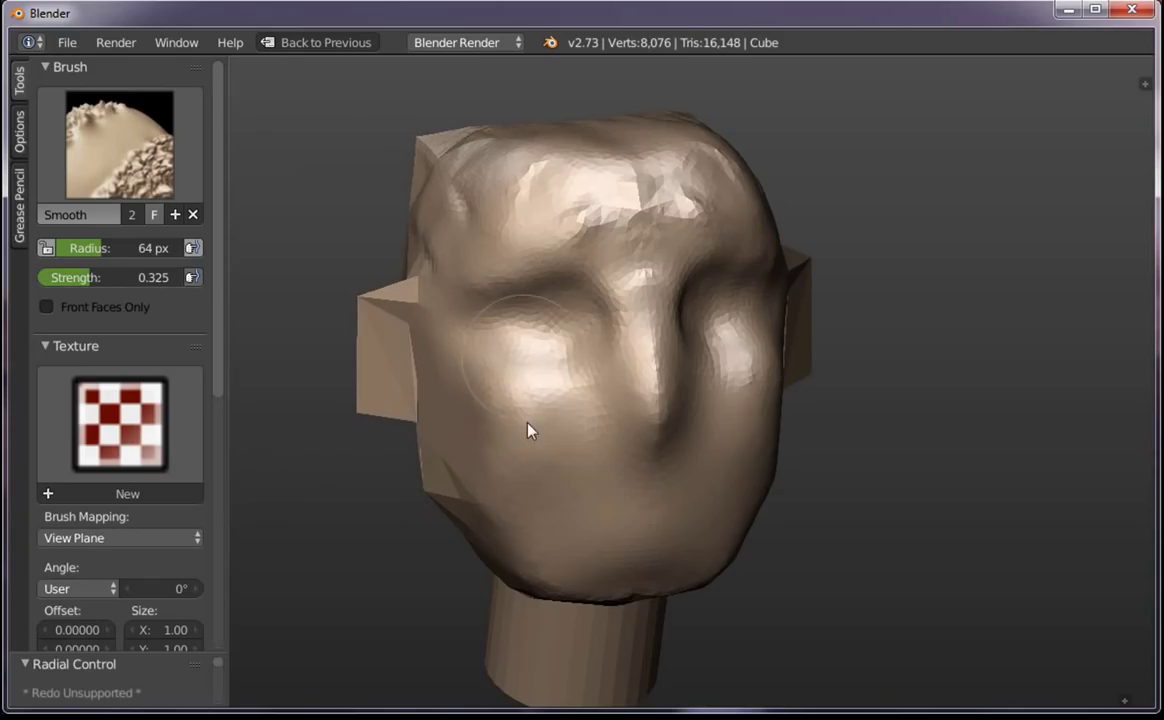
pyautogui.moveTo(650, 182); pyautogui.dragTo(620, 243)
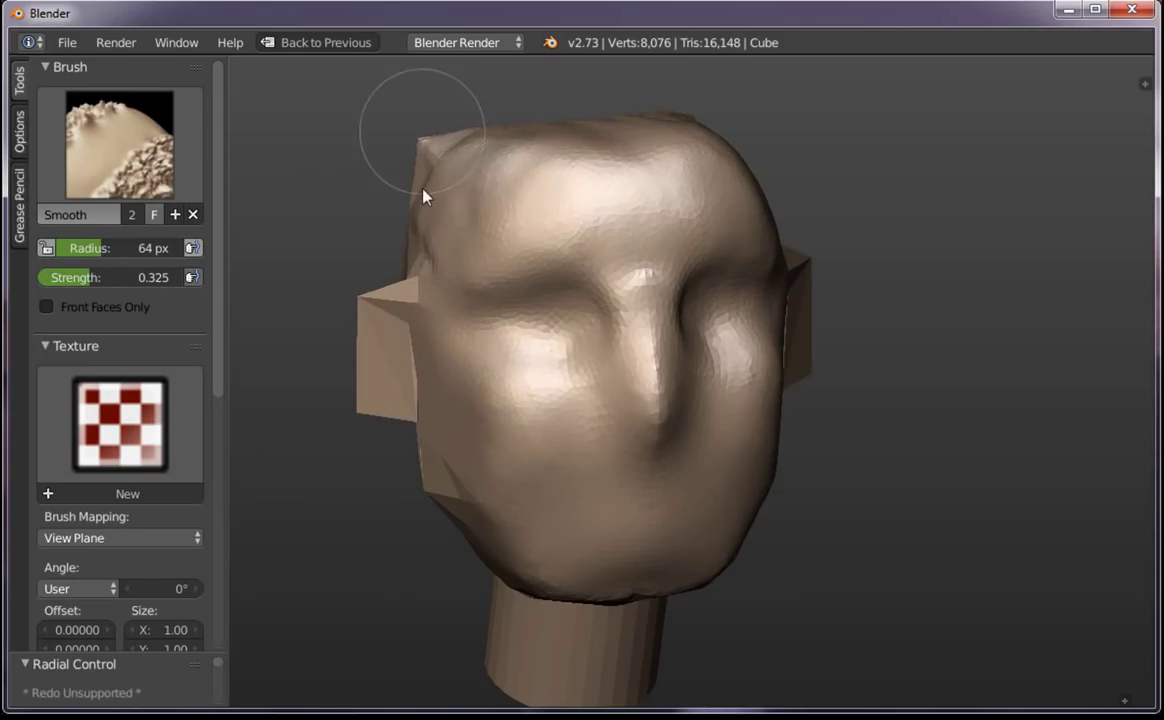
pyautogui.moveTo(424, 192)
pyautogui.mouseDown(button='middle')
pyautogui.moveTo(491, 247)
pyautogui.moveTo(455, 297)
pyautogui.mouseUp(button='middle')
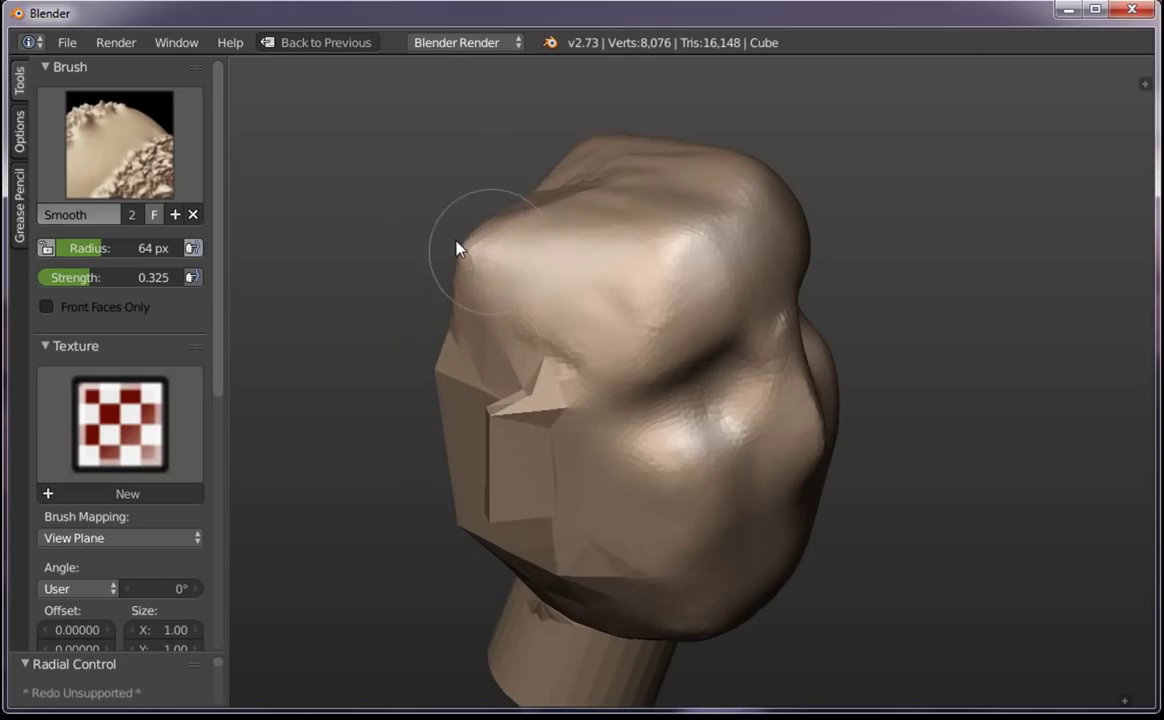
pyautogui.moveTo(582, 260); pyautogui.dragTo(600, 290, button='middle')
pyautogui.hotkey('shift', 'f')
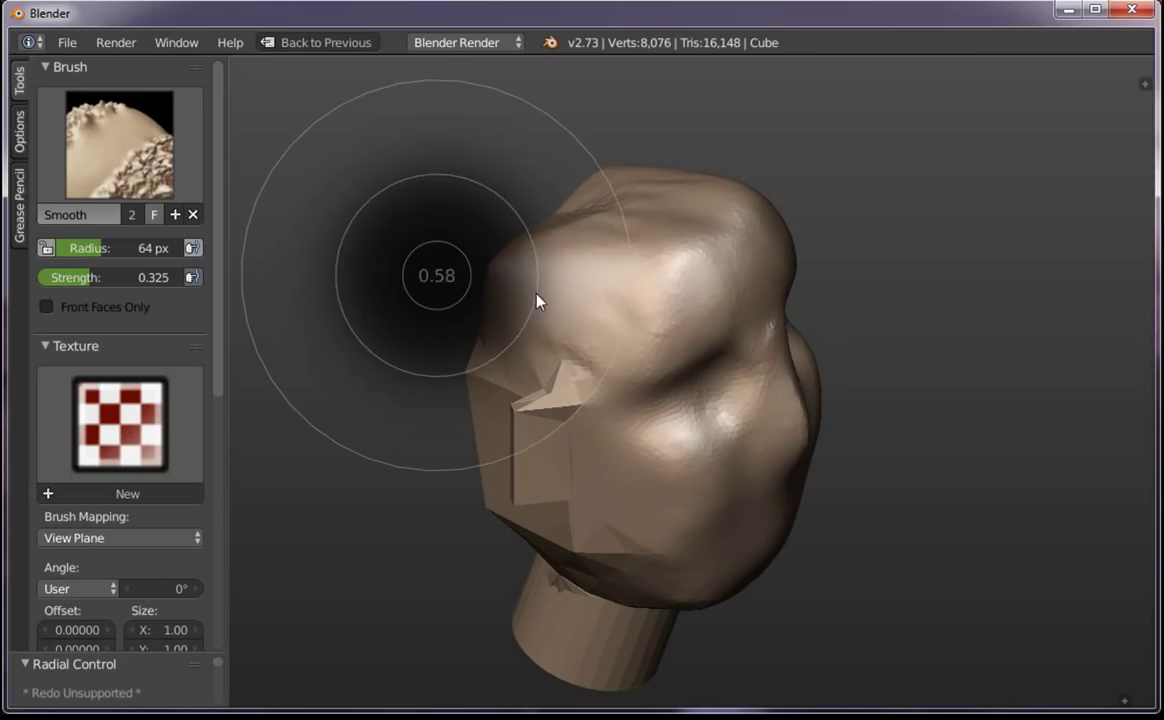
pyautogui.click(540, 302)
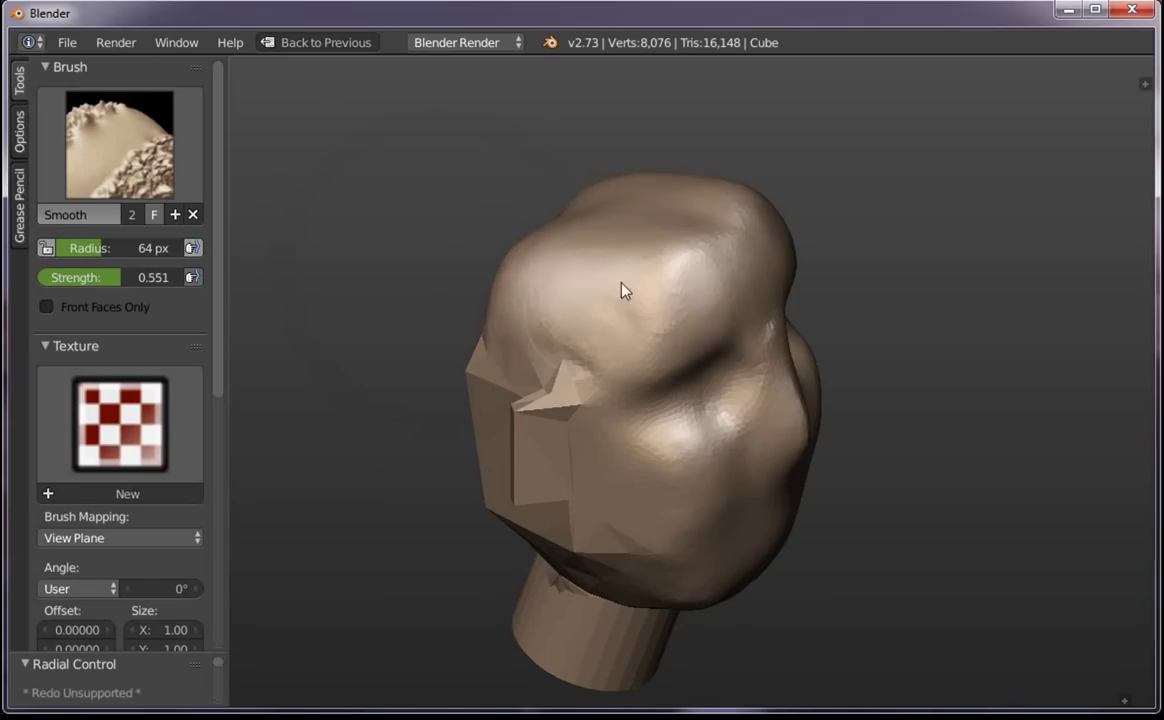
pyautogui.click(121, 190)
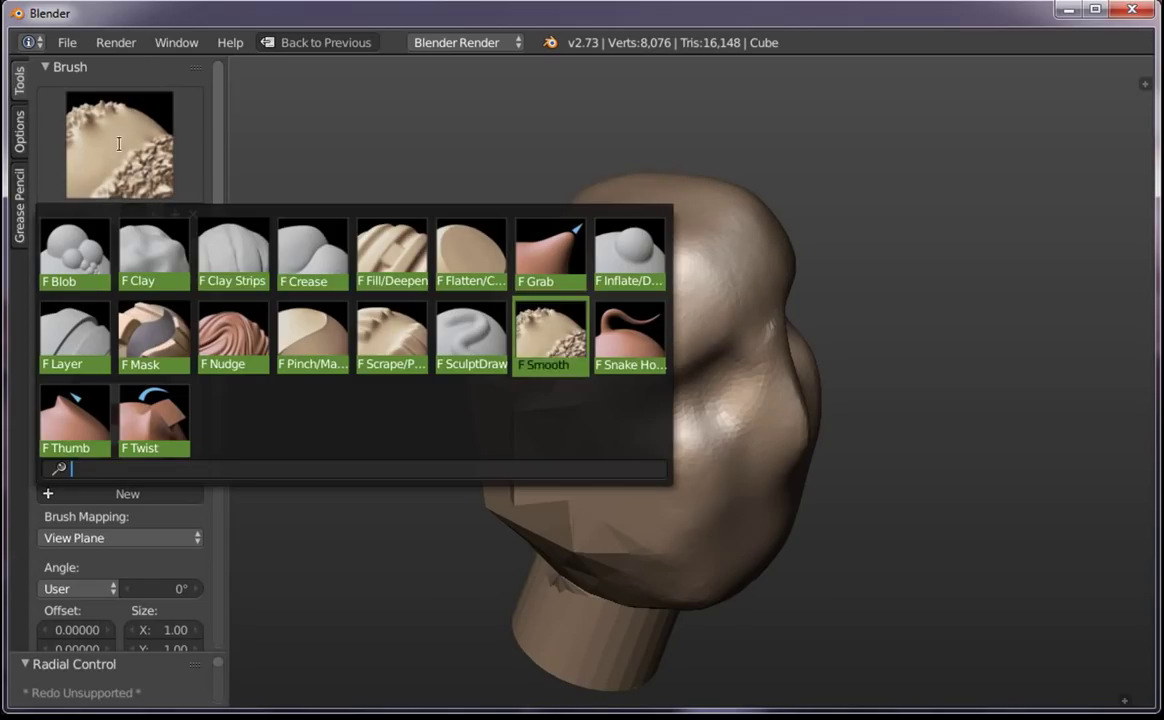
# With Clay Strips, build a brow ridge across the forehead and a nose ridge below it
pyautogui.click(218, 245)
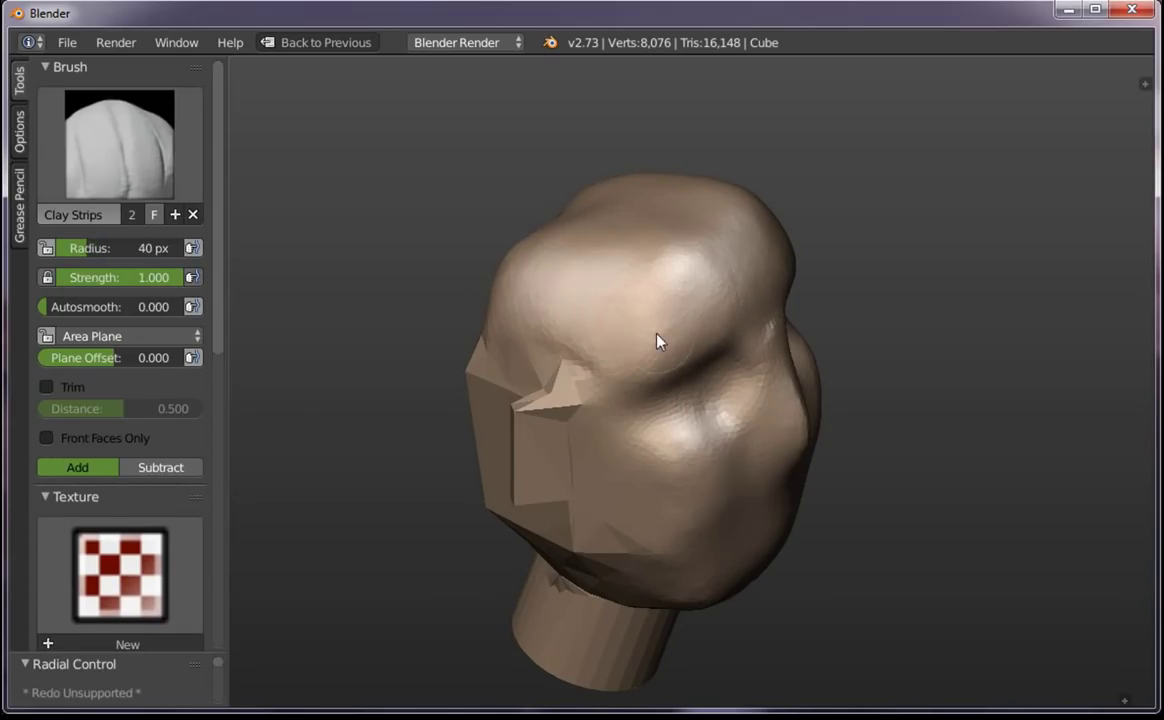
pyautogui.moveTo(535, 215); pyautogui.dragTo(775, 200)
pyautogui.moveTo(746, 306)
pyautogui.mouseDown(button='middle')
pyautogui.moveTo(697, 333)
pyautogui.moveTo(614, 343)
pyautogui.mouseUp(button='middle')
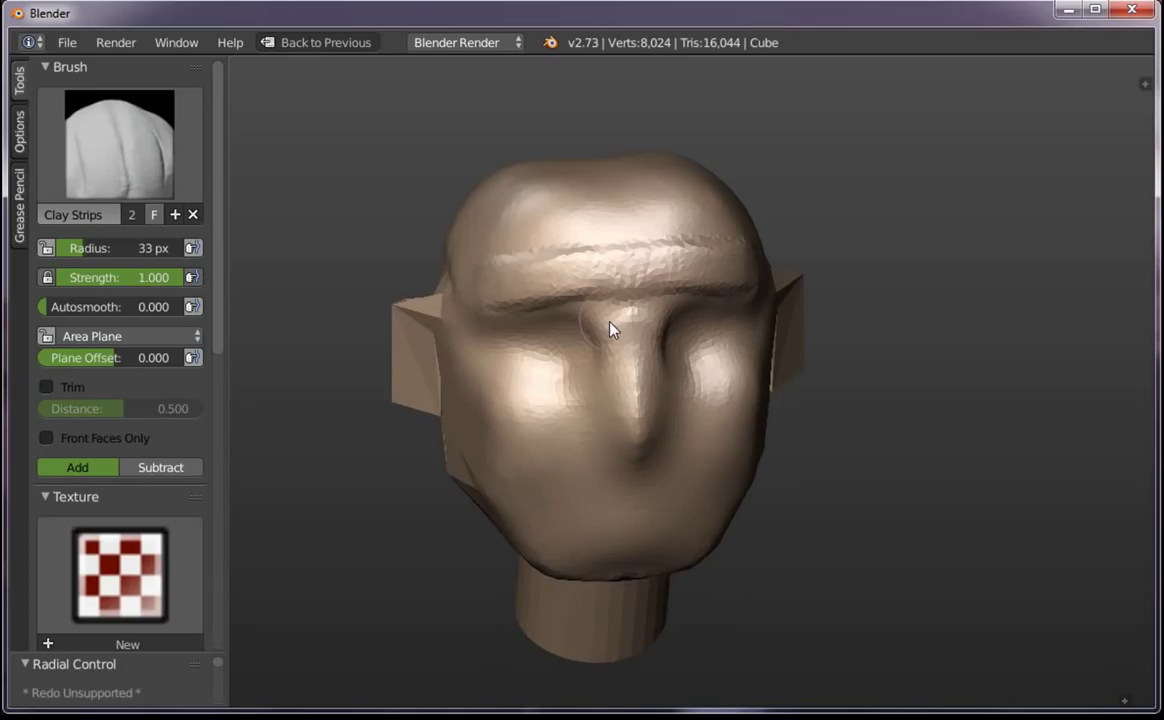
pyautogui.moveTo(620, 300); pyautogui.dragTo(627, 424)
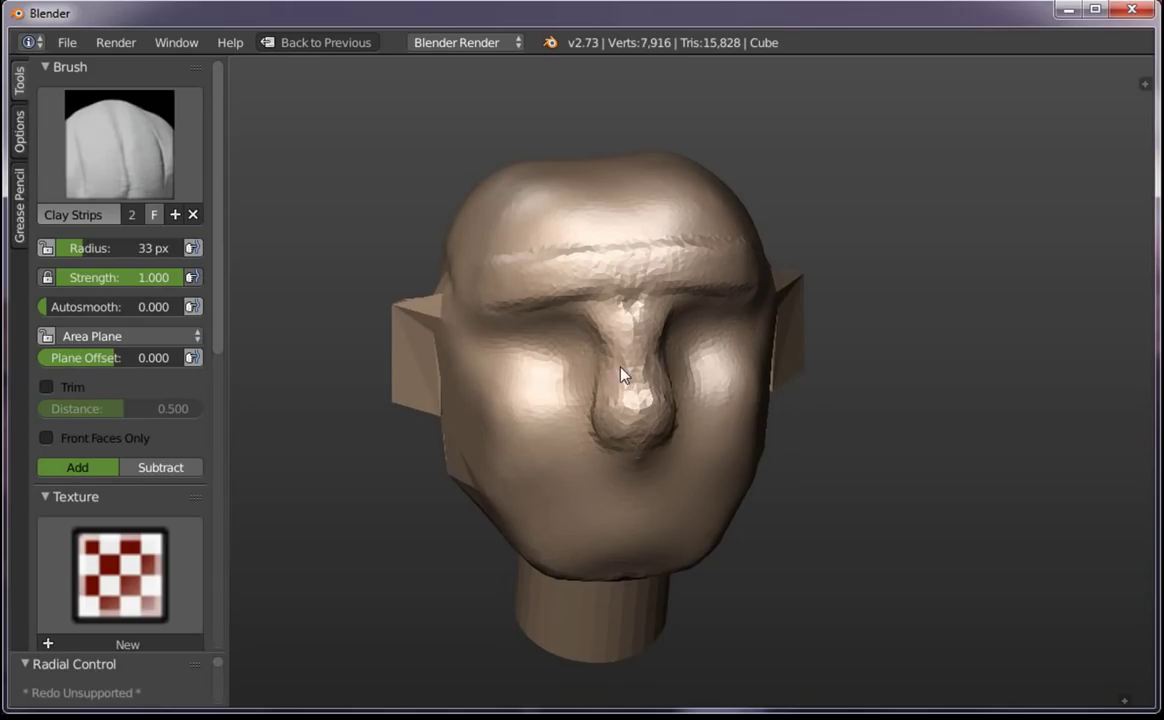
pyautogui.moveTo(606, 285); pyautogui.dragTo(612, 358)
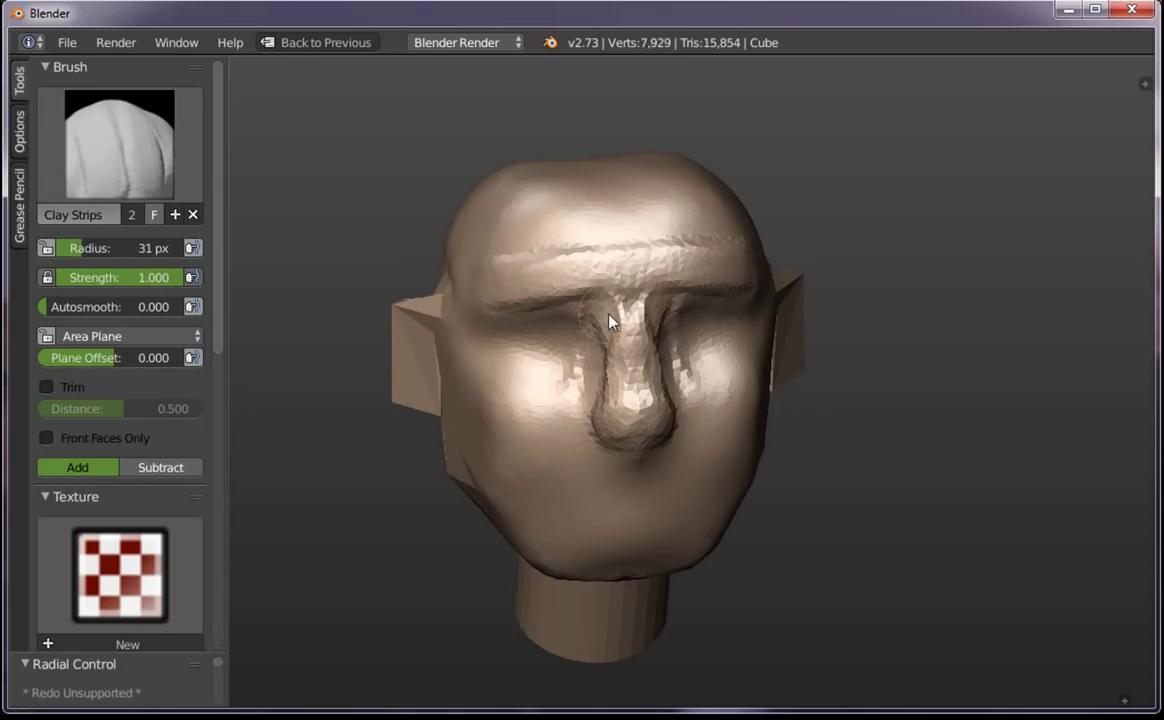
# Set brush strength to 0.460 and refine the nose bridge and sides
pyautogui.scroll(3, 625, 340)
pyautogui.hotkey('shift', 'f')
pyautogui.click(730, 320)
pyautogui.scroll(-2, 536, 326)
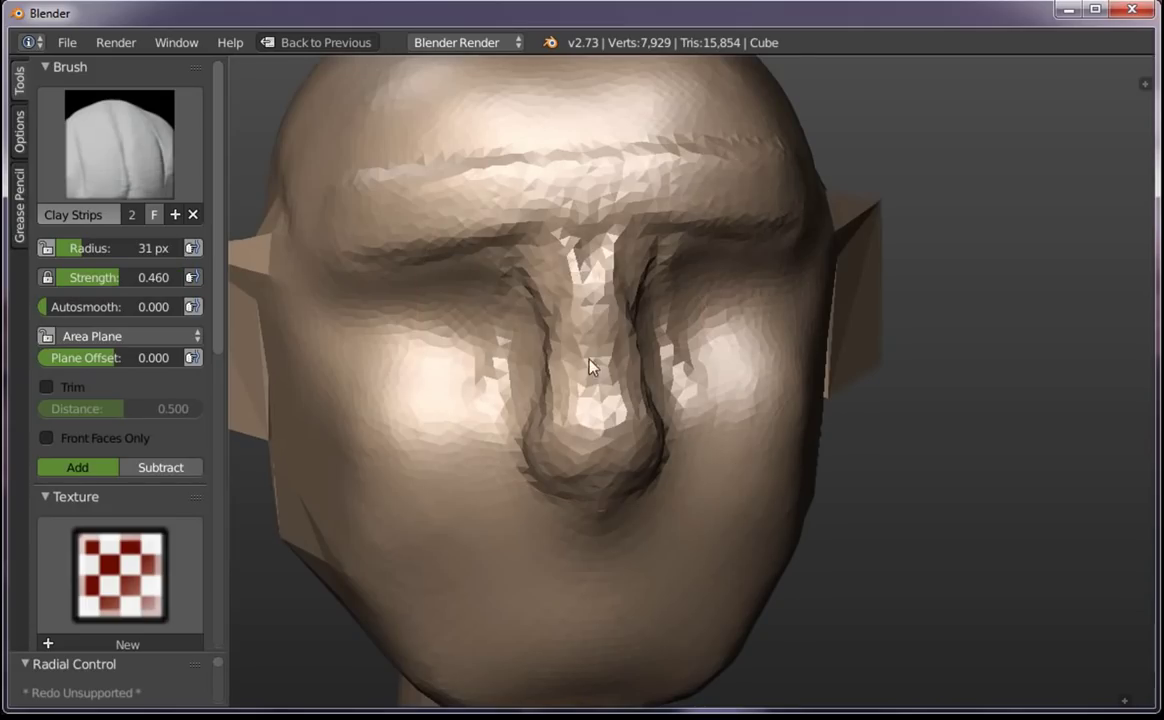
pyautogui.moveTo(536, 326); pyautogui.dragTo(563, 353)
pyautogui.moveTo(563, 353); pyautogui.dragTo(441, 272, button='middle')
pyautogui.moveTo(420, 240)
pyautogui.mouseDown()
pyautogui.moveTo(424, 314)
pyautogui.moveTo(491, 418)
pyautogui.moveTo(520, 260)
pyautogui.moveTo(513, 387)
pyautogui.mouseUp()
# Shrink the brush radius and add more clay to the face
pyautogui.press('[')
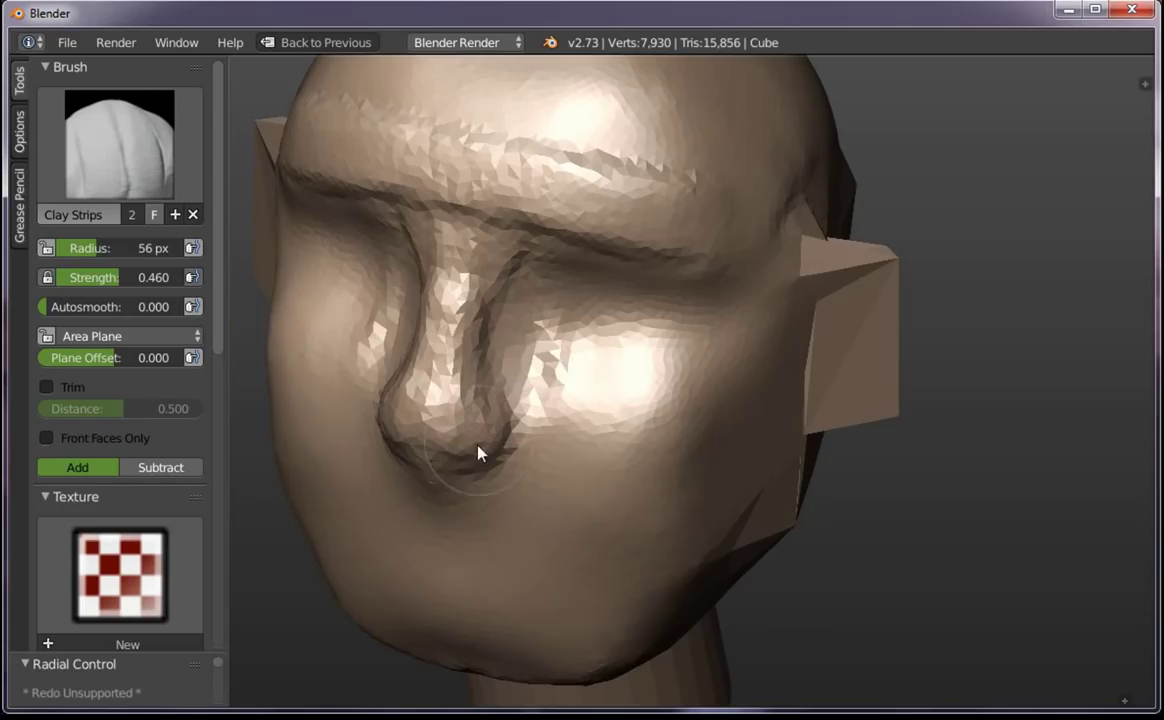
pyautogui.moveTo(478, 452); pyautogui.dragTo(587, 395, button='middle')
pyautogui.moveTo(587, 395); pyautogui.dragTo(662, 429)
pyautogui.moveTo(662, 429)
pyautogui.mouseDown(button='middle')
pyautogui.moveTo(620, 442)
pyautogui.moveTo(670, 462)
pyautogui.moveTo(543, 395)
pyautogui.mouseUp(button='middle')
pyautogui.scroll(-3, 620, 442)
# Reduce the brush to 37 px and rework the blocky ear with clay
pyautogui.press('[')
pyautogui.moveTo(770, 335)
pyautogui.mouseDown()
pyautogui.moveTo(761, 299)
pyautogui.moveTo(701, 468)
pyautogui.mouseUp()
pyautogui.moveTo(701, 468)
pyautogui.mouseDown(button='middle')
pyautogui.moveTo(714, 377)
pyautogui.moveTo(756, 351)
pyautogui.moveTo(697, 307)
pyautogui.mouseUp(button='middle')
pyautogui.press('[')
pyautogui.press('[')
pyautogui.press('[')
pyautogui.scroll(4, 697, 307)
pyautogui.moveTo(614, 306); pyautogui.dragTo(586, 333, button='middle')
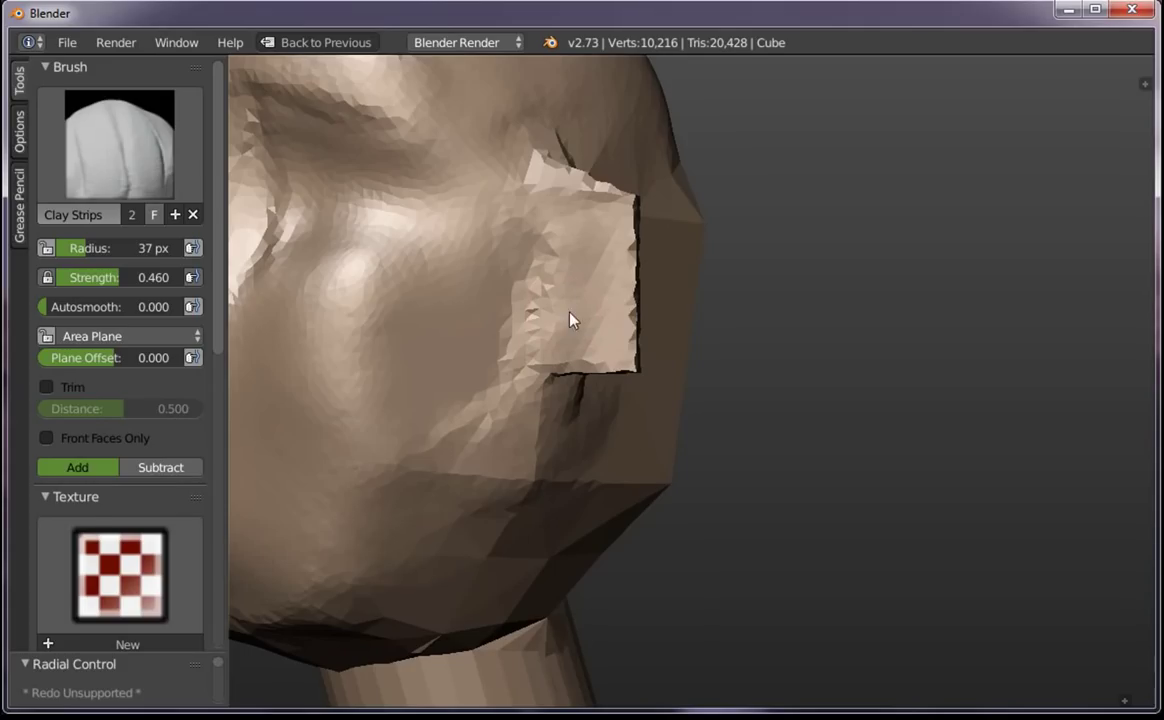
# Switch to the Grab brush at 94 px and round off the ear block's lower corner
pyautogui.press('g')
pyautogui.press('f')
pyautogui.click(645, 318)
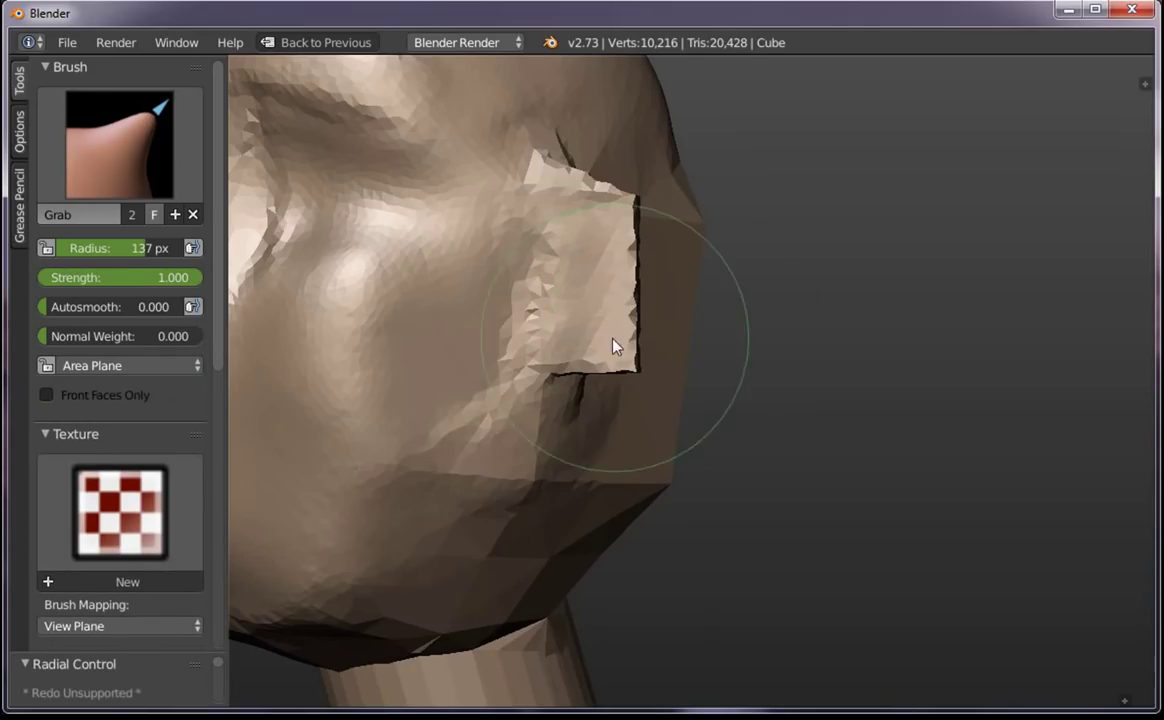
pyautogui.moveTo(592, 386)
pyautogui.mouseDown()
pyautogui.moveTo(637, 408)
pyautogui.moveTo(549, 399)
pyautogui.moveTo(585, 416)
pyautogui.moveTo(582, 398)
pyautogui.moveTo(600, 398)
pyautogui.moveTo(590, 395)
pyautogui.mouseUp()
pyautogui.moveTo(592, 403)
pyautogui.mouseDown(button='middle')
pyautogui.moveTo(647, 390)
pyautogui.moveTo(673, 403)
pyautogui.mouseUp(button='middle')
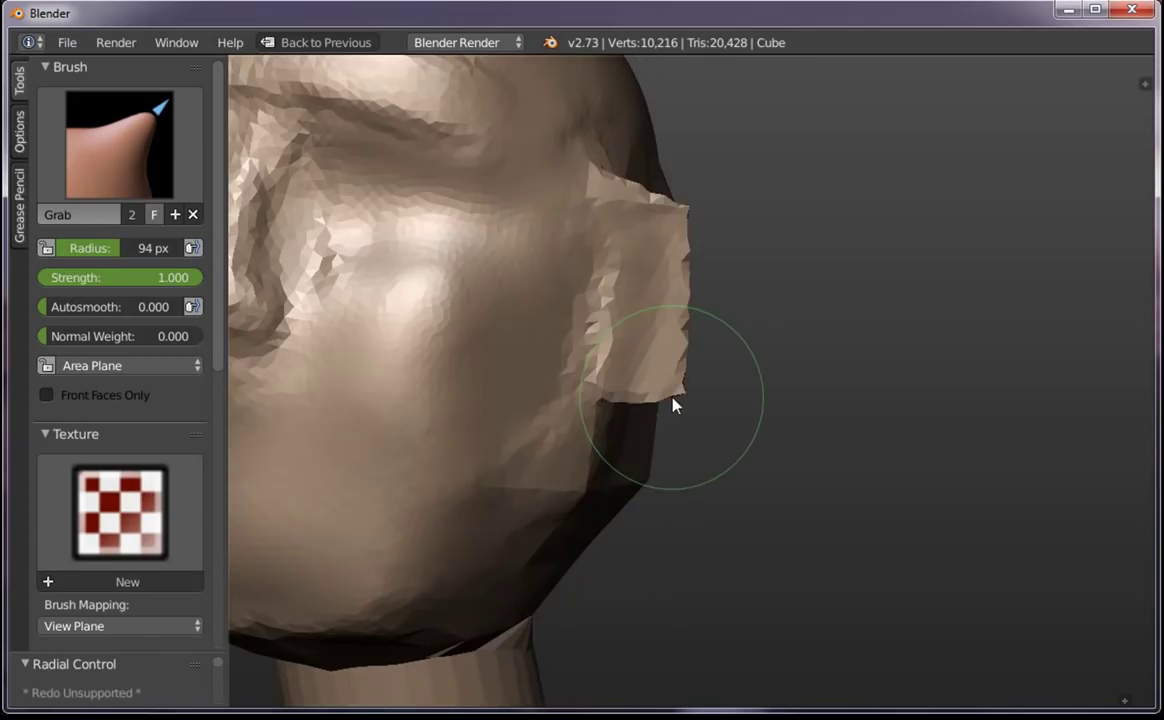
# Tune Grab strength to about 0.339 and pull the ear's lower edge downward
pyautogui.hotkey('shift', 'f')
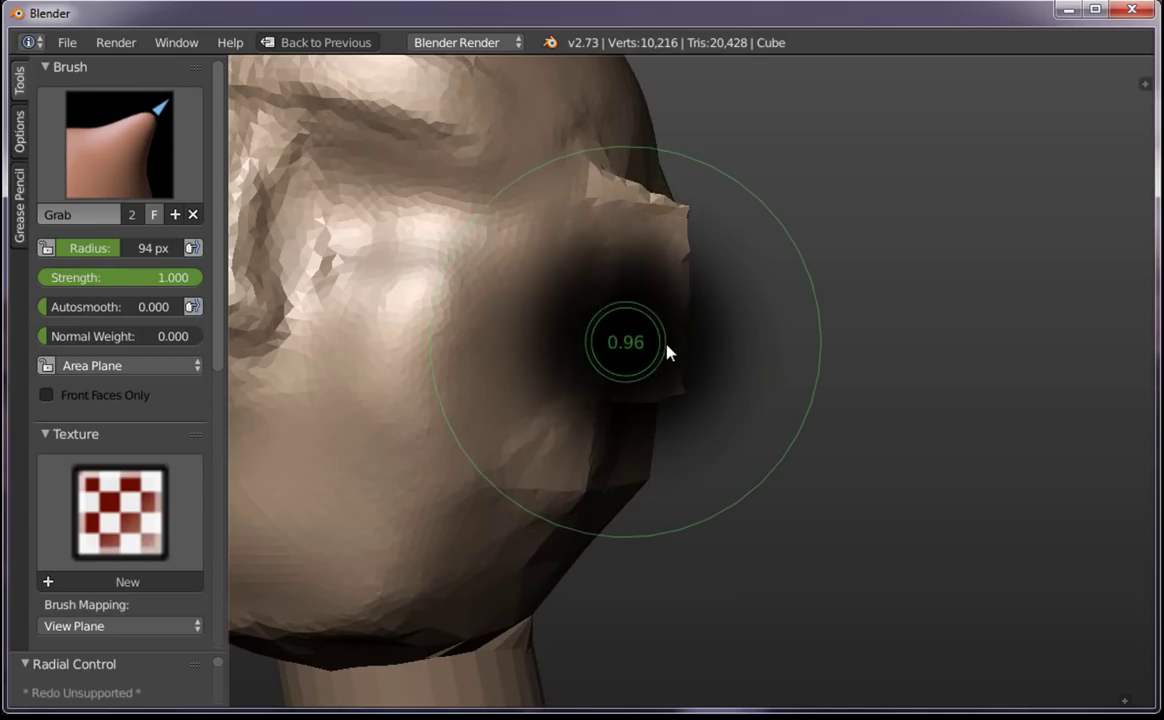
pyautogui.click(797, 360)
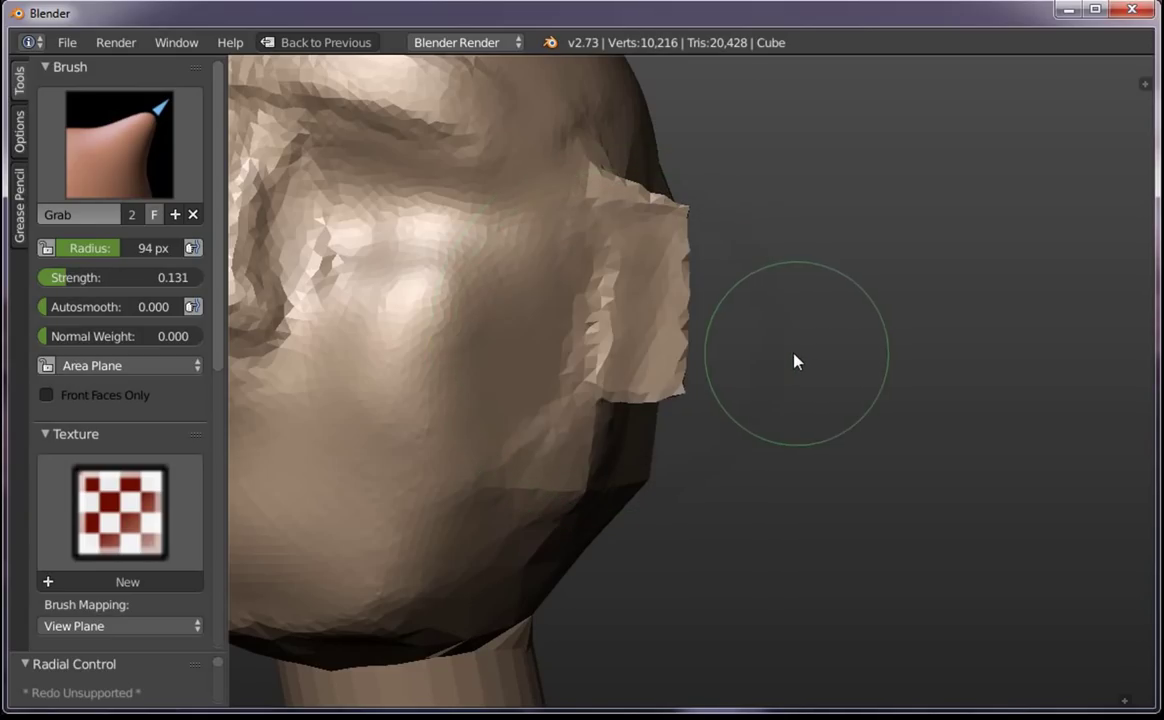
pyautogui.hotkey('shift', 'f')
pyautogui.click(738, 346)
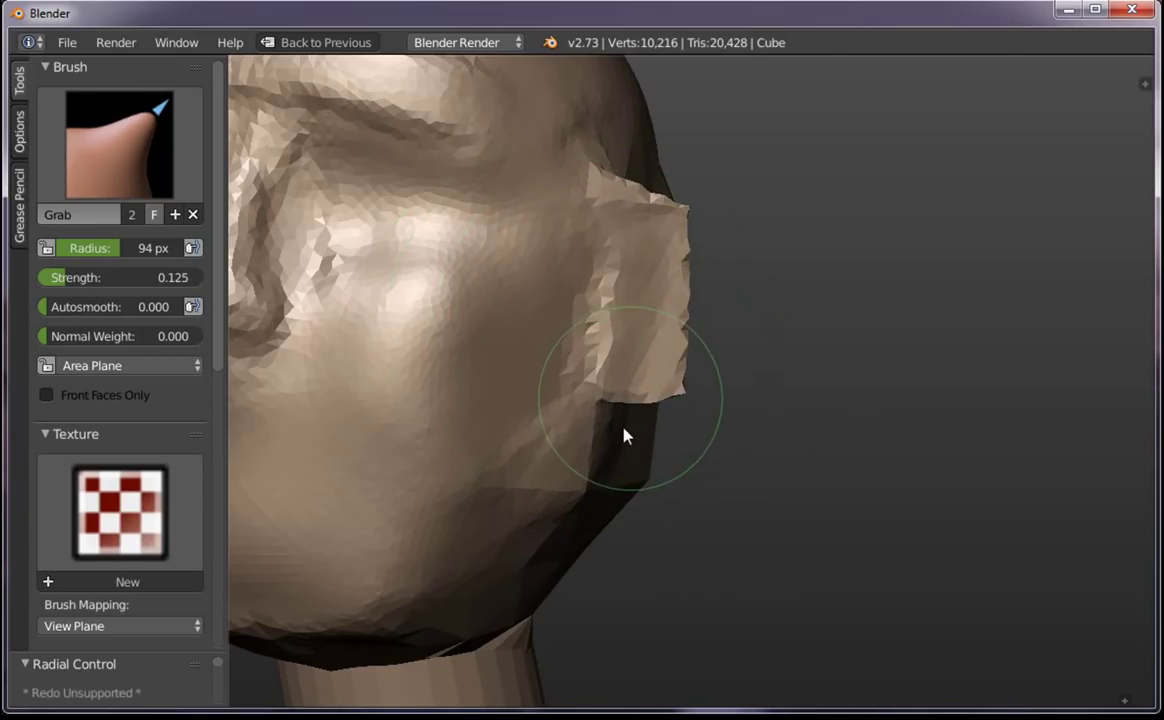
pyautogui.hotkey('shift', 'f')
pyautogui.click(620, 405)
pyautogui.moveTo(600, 408); pyautogui.dragTo(630, 433)
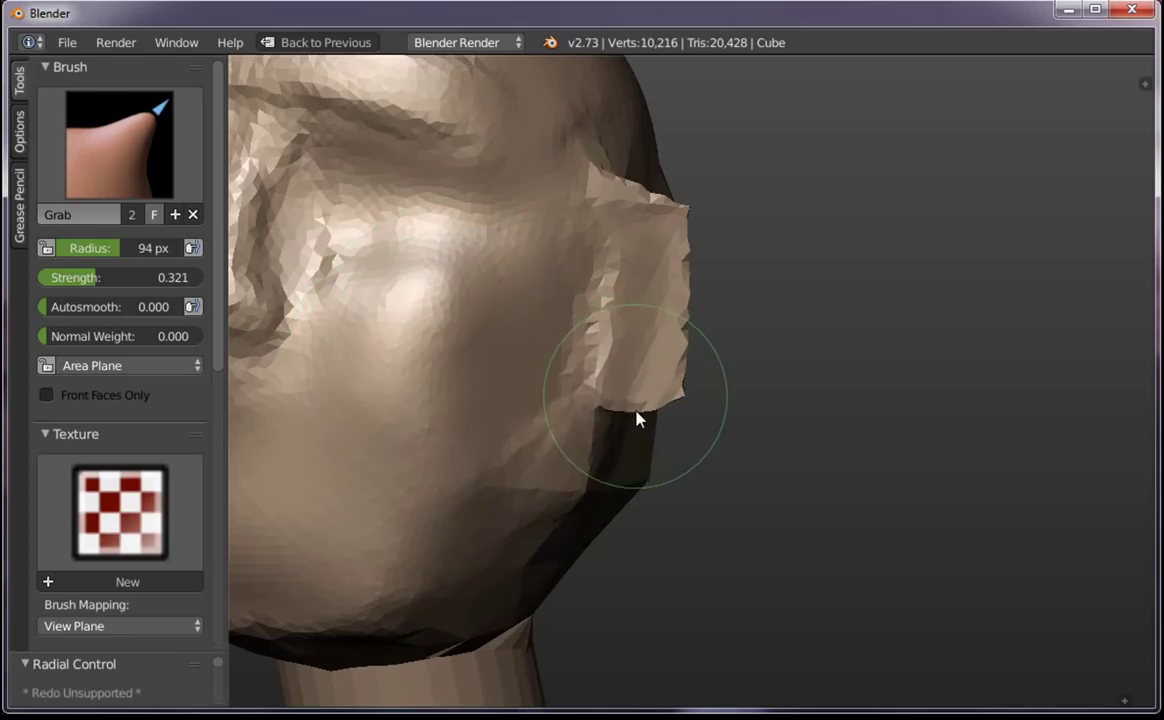
pyautogui.hotkey('shift', 'f')
pyautogui.click(623, 435)
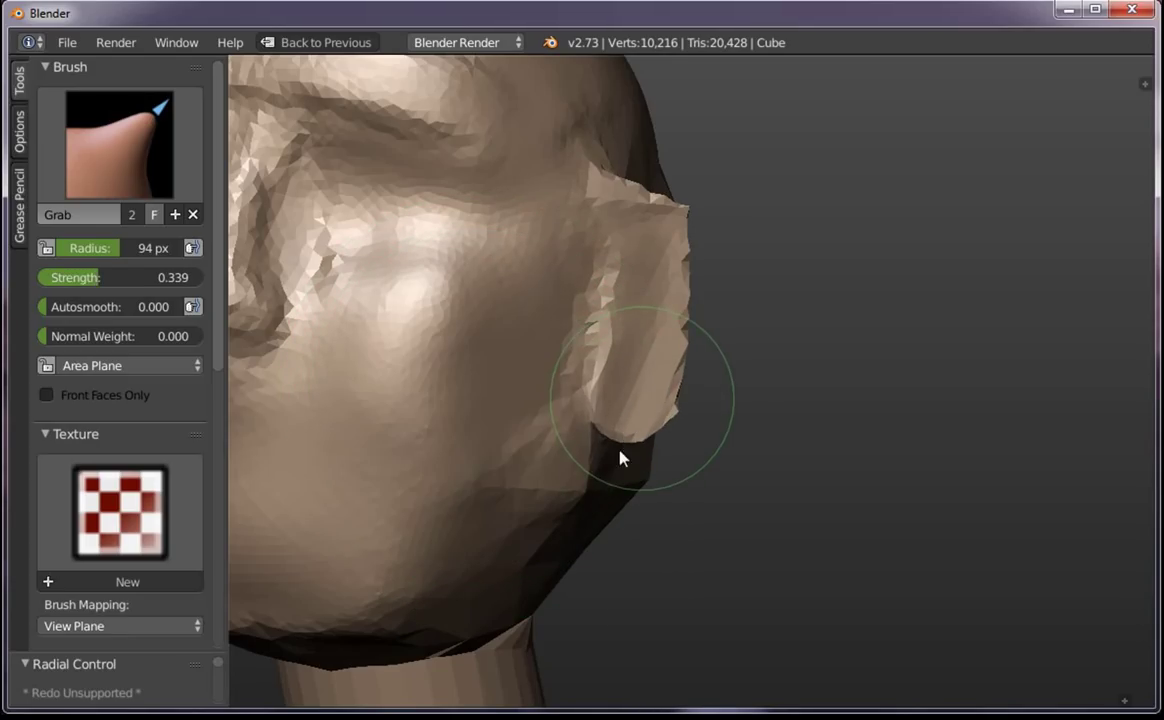
# Round the top of the ear, reshape its upper part, and narrow it with a 124 px brush
pyautogui.moveTo(668, 268)
pyautogui.mouseDown()
pyautogui.moveTo(720, 273)
pyautogui.moveTo(668, 226)
pyautogui.mouseUp()
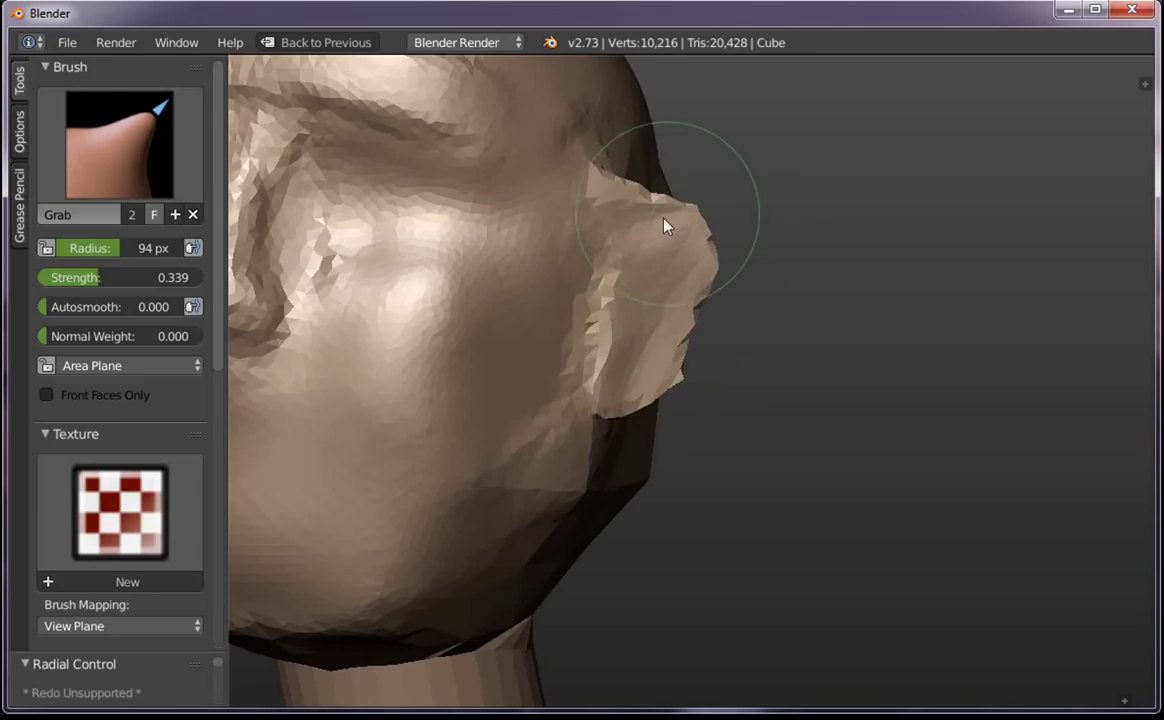
pyautogui.moveTo(590, 183); pyautogui.dragTo(559, 291)
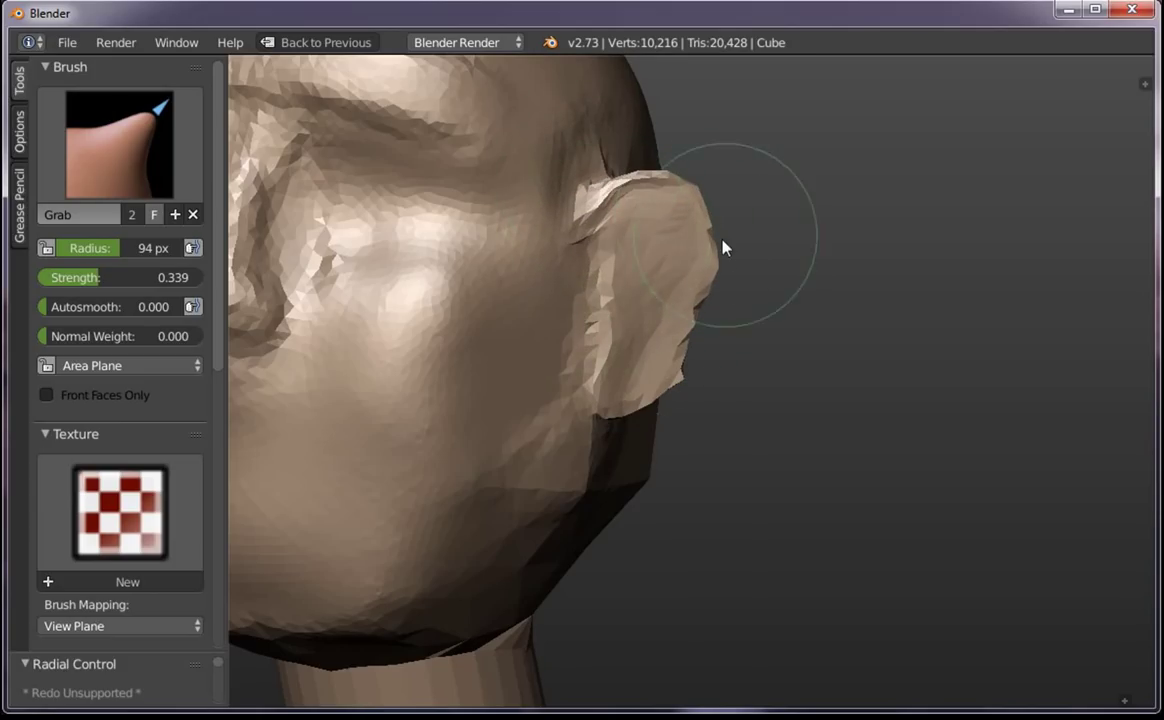
pyautogui.scroll(-5, 693, 326)
pyautogui.moveTo(650, 408); pyautogui.dragTo(751, 398, button='middle')
pyautogui.scroll(5, 741, 333)
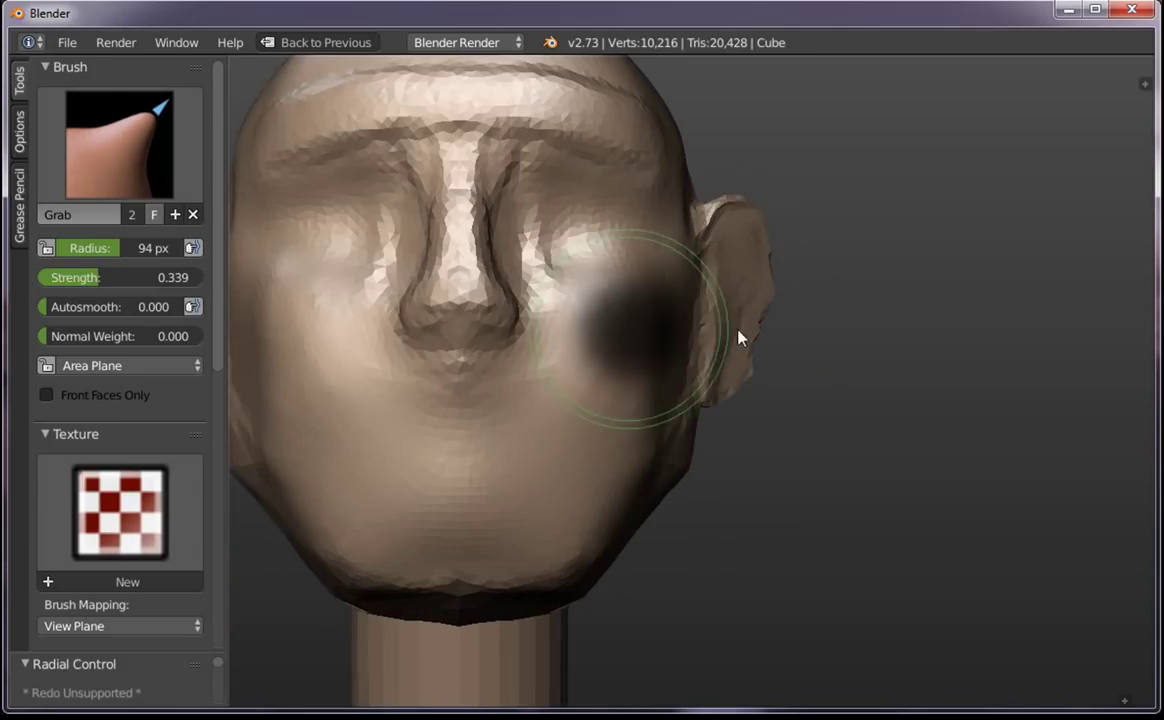
pyautogui.moveTo(698, 343); pyautogui.dragTo(701, 252)
pyautogui.press('f')
pyautogui.click(683, 247)
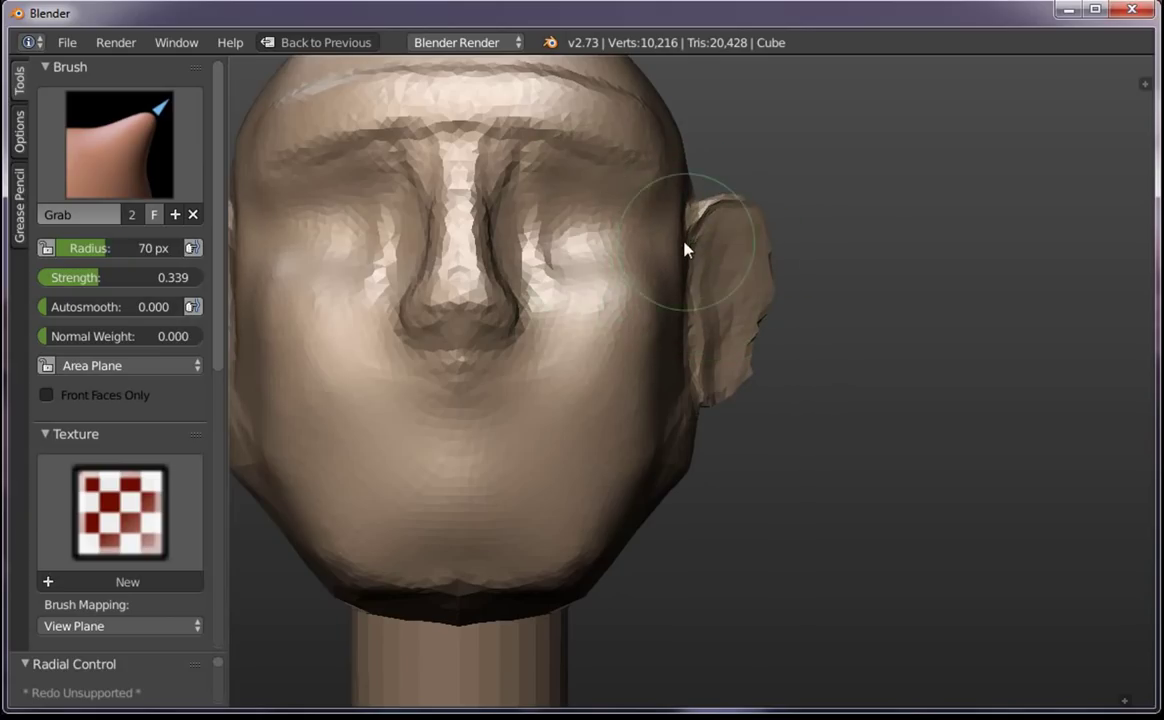
pyautogui.press('f')
pyautogui.click(760, 250)
pyautogui.moveTo(681, 260); pyautogui.dragTo(738, 286)
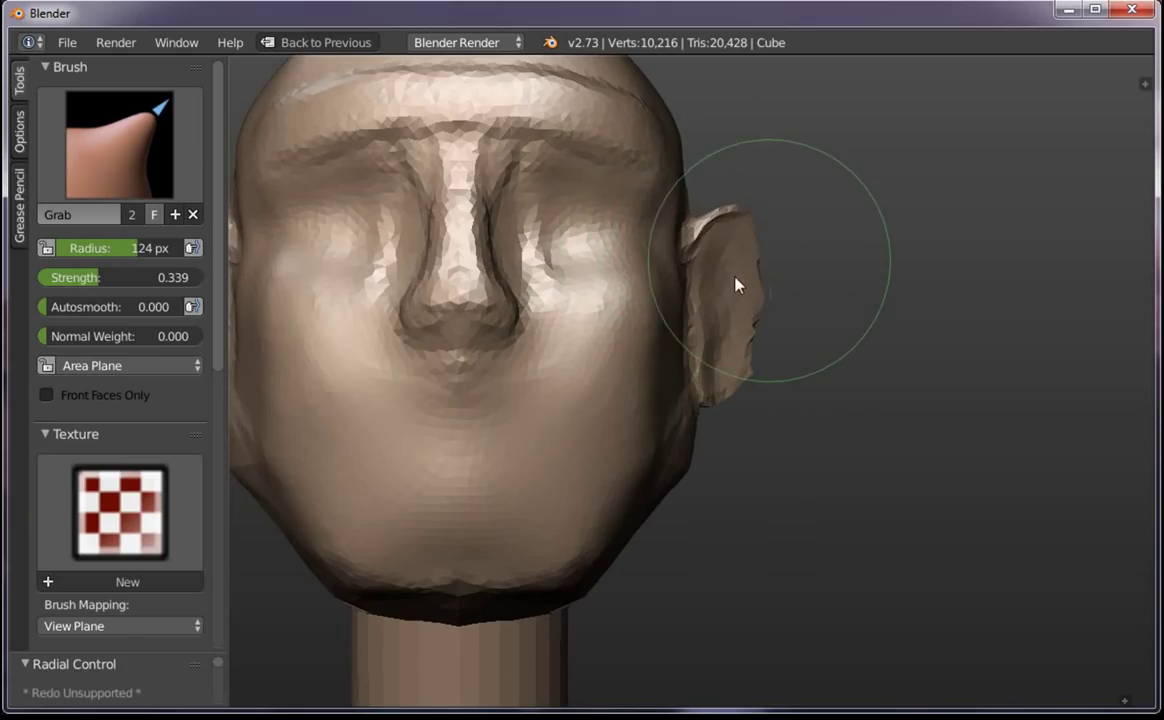
# With a 147 px brush, pull the crown up rounder and the neck outward and down
pyautogui.press('f')
pyautogui.click(680, 430)
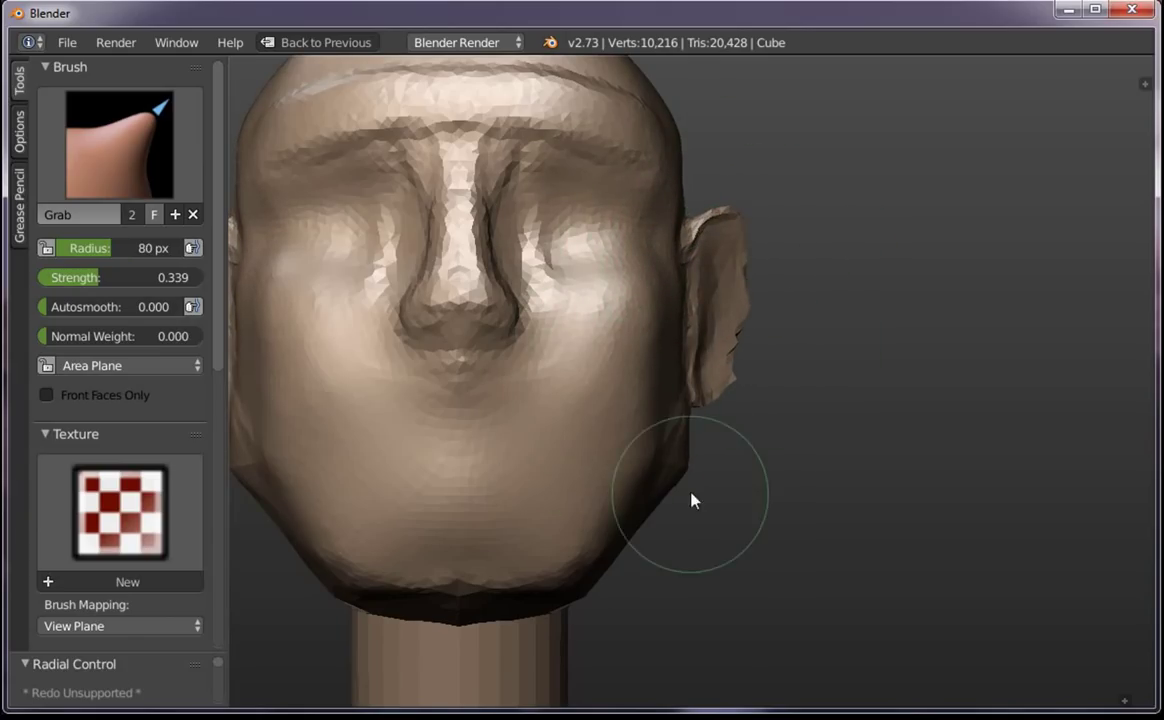
pyautogui.scroll(-2, 652, 465)
pyautogui.moveTo(652, 465); pyautogui.dragTo(410, 435, button='middle')
pyautogui.press('f')
pyautogui.click(500, 442)
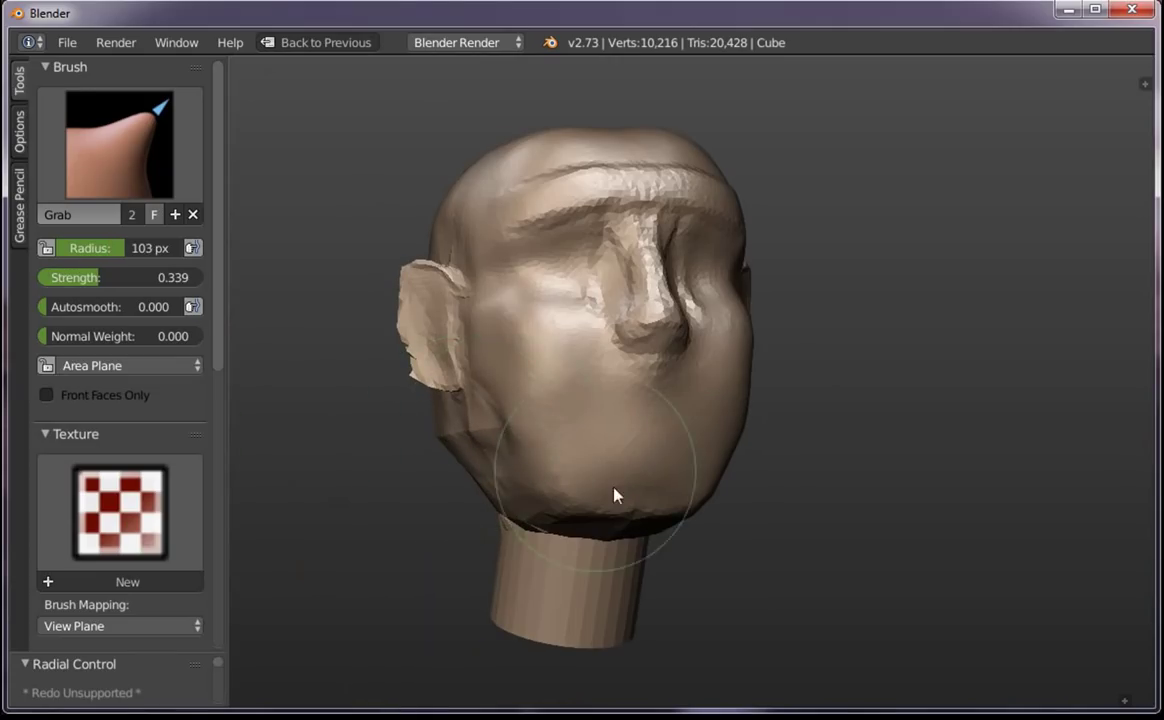
pyautogui.moveTo(572, 421); pyautogui.dragTo(831, 546, button='middle')
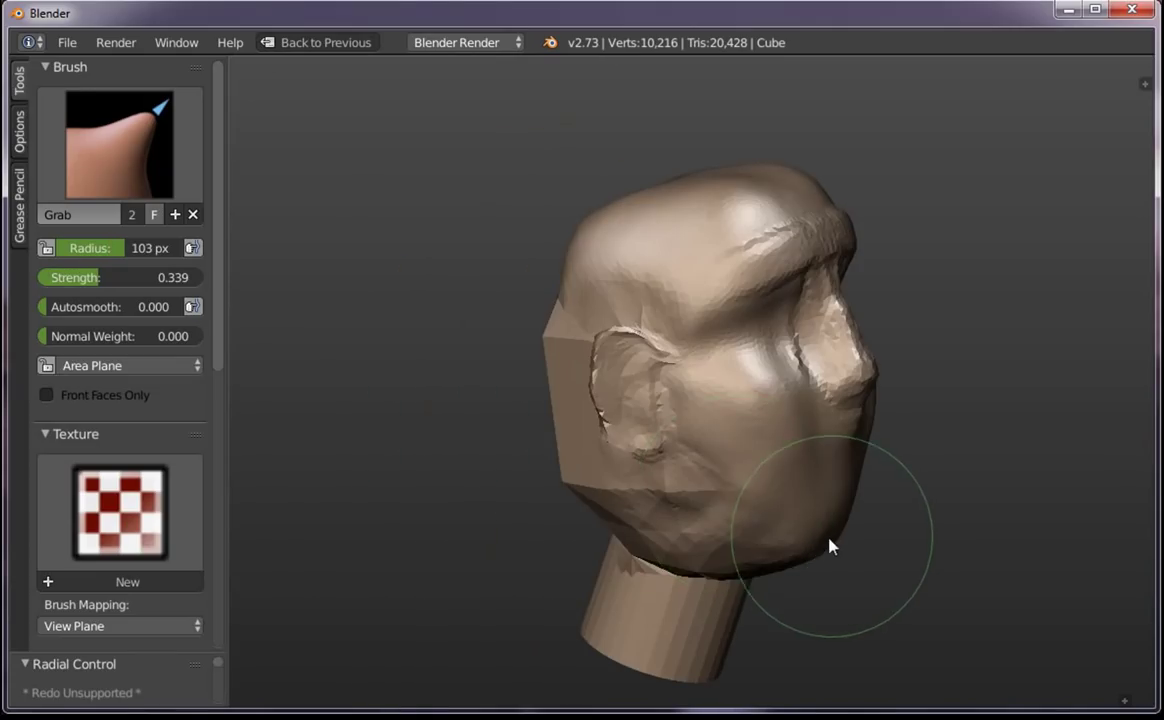
pyautogui.moveTo(915, 515); pyautogui.dragTo(520, 473, button='middle')
pyautogui.press('f')
pyautogui.click(745, 250)
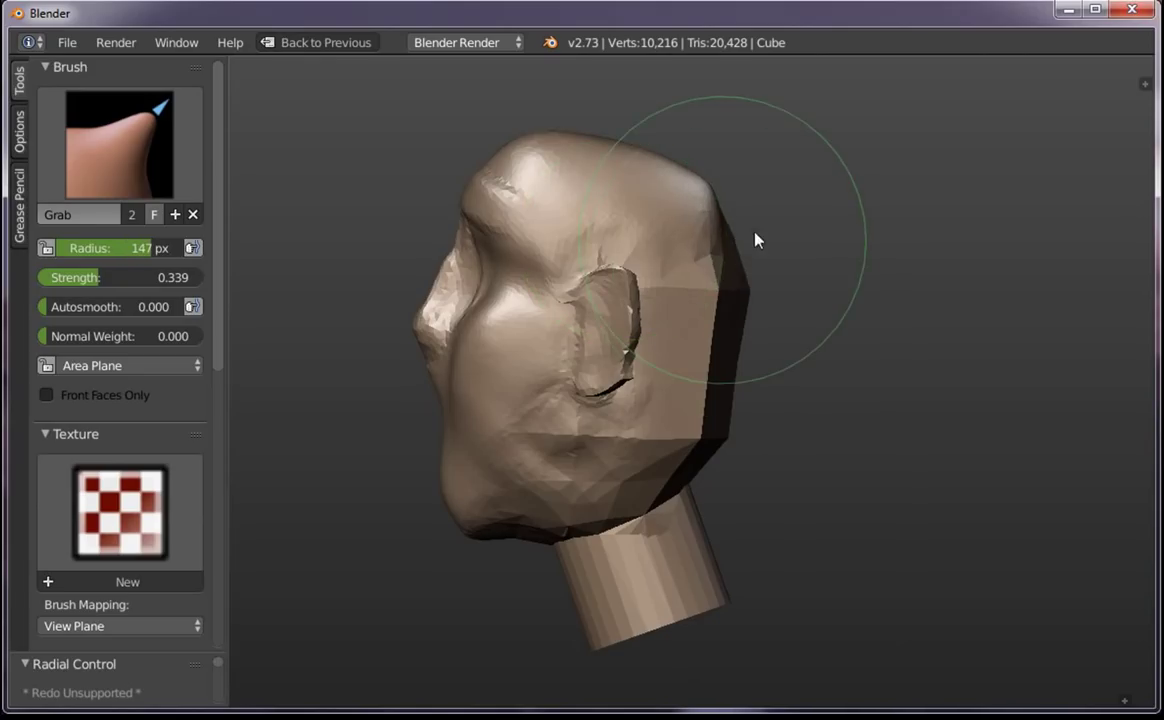
pyautogui.moveTo(650, 153); pyautogui.dragTo(668, 122)
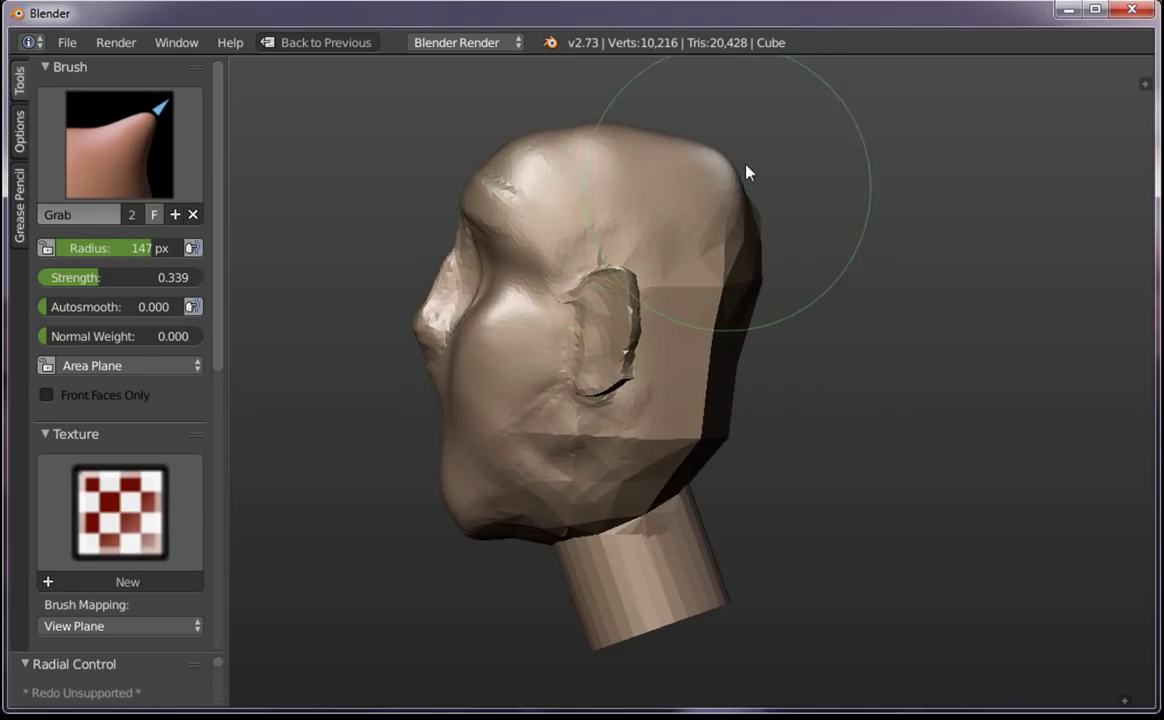
pyautogui.moveTo(748, 480); pyautogui.dragTo(759, 569)
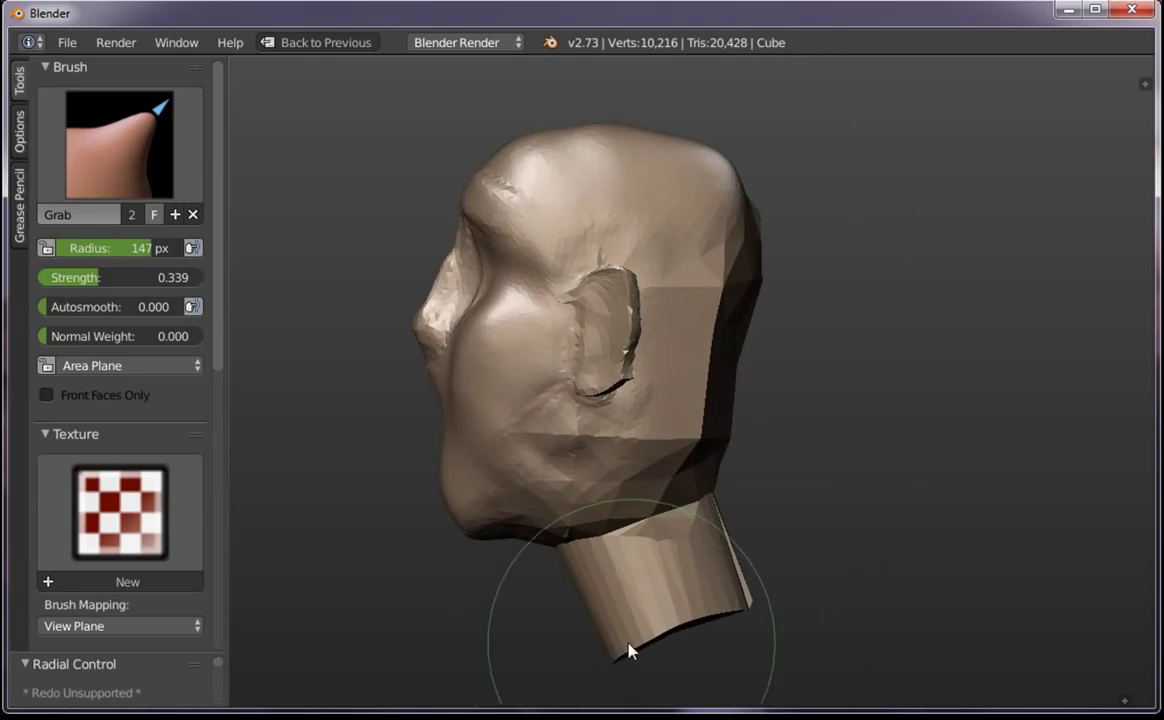
# Reshape the nose with an 89 px Grab brush
pyautogui.moveTo(559, 437); pyautogui.dragTo(520, 364, button='middle')
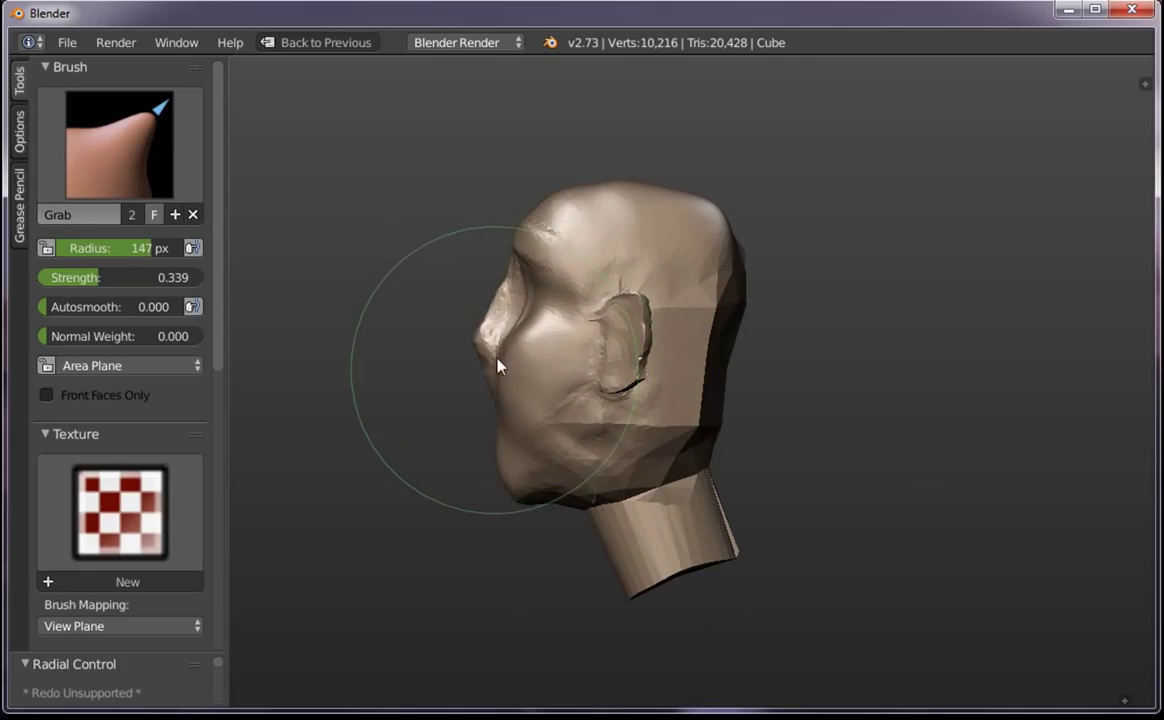
pyautogui.press('f')
pyautogui.click(430, 300)
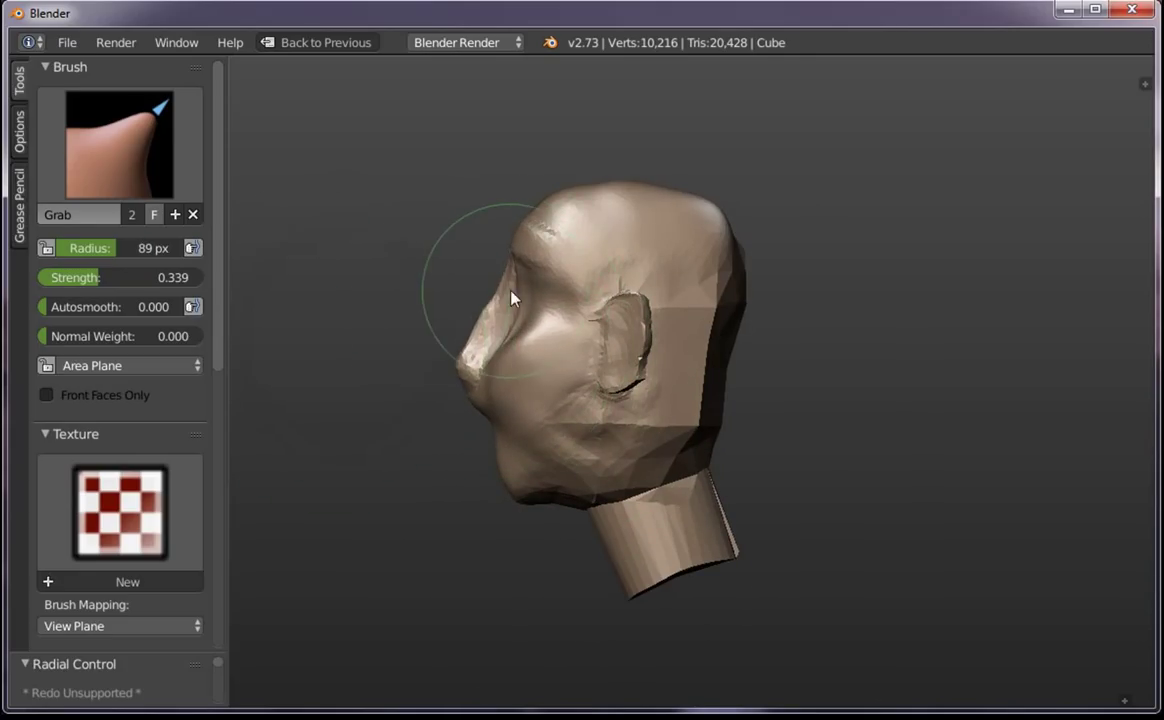
pyautogui.moveTo(478, 300); pyautogui.dragTo(490, 399)
# Push the neck up at 168 px, then pull neck and jaw back down longer at 106 px
pyautogui.press('f')
pyautogui.click(564, 501)
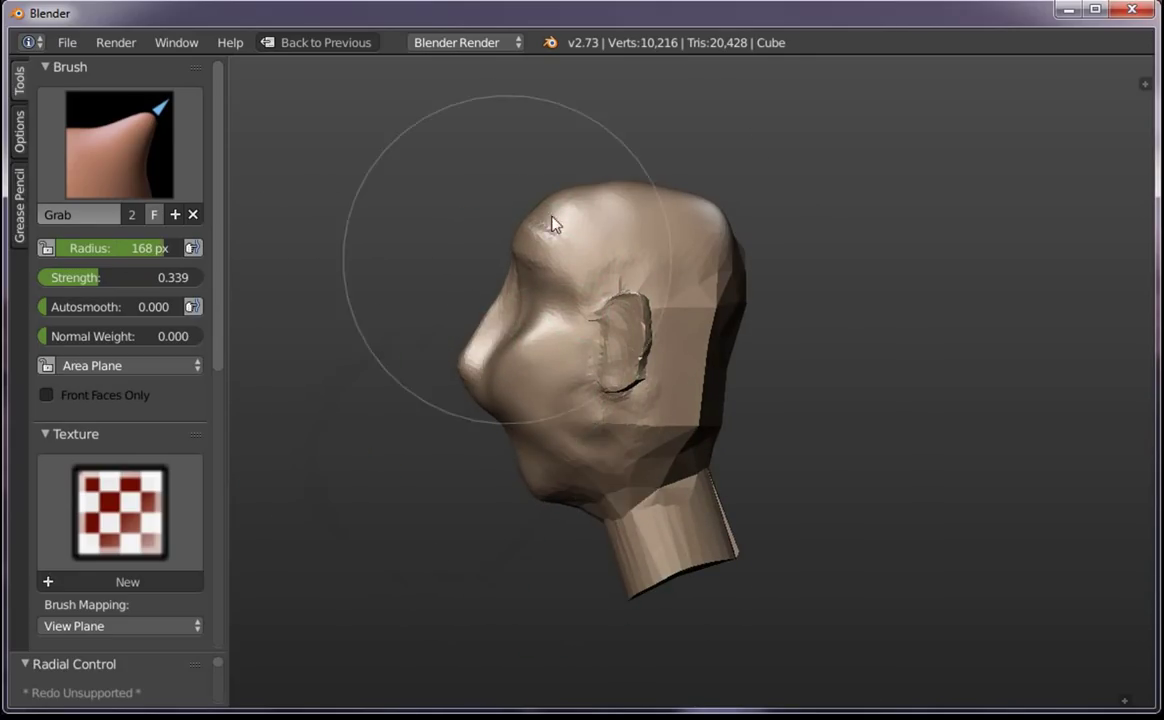
pyautogui.moveTo(777, 418); pyautogui.dragTo(769, 252)
pyautogui.press('f')
pyautogui.click(701, 533)
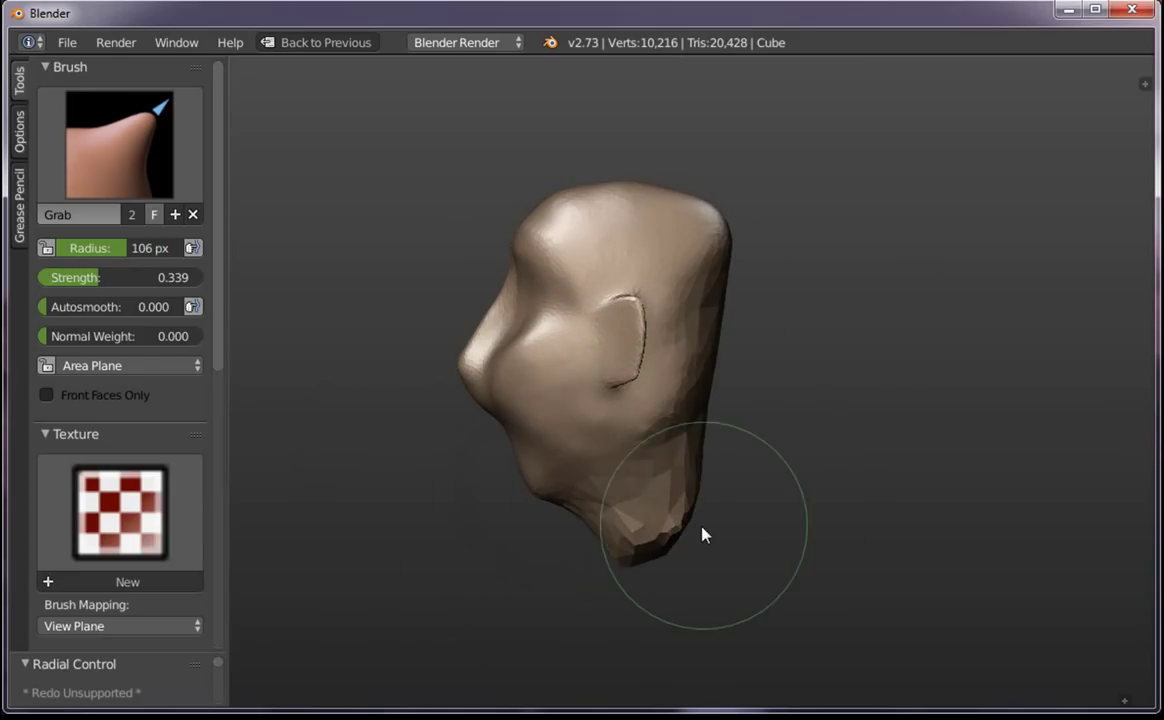
pyautogui.moveTo(689, 528); pyautogui.dragTo(740, 564)
pyautogui.moveTo(636, 548); pyautogui.dragTo(569, 512)
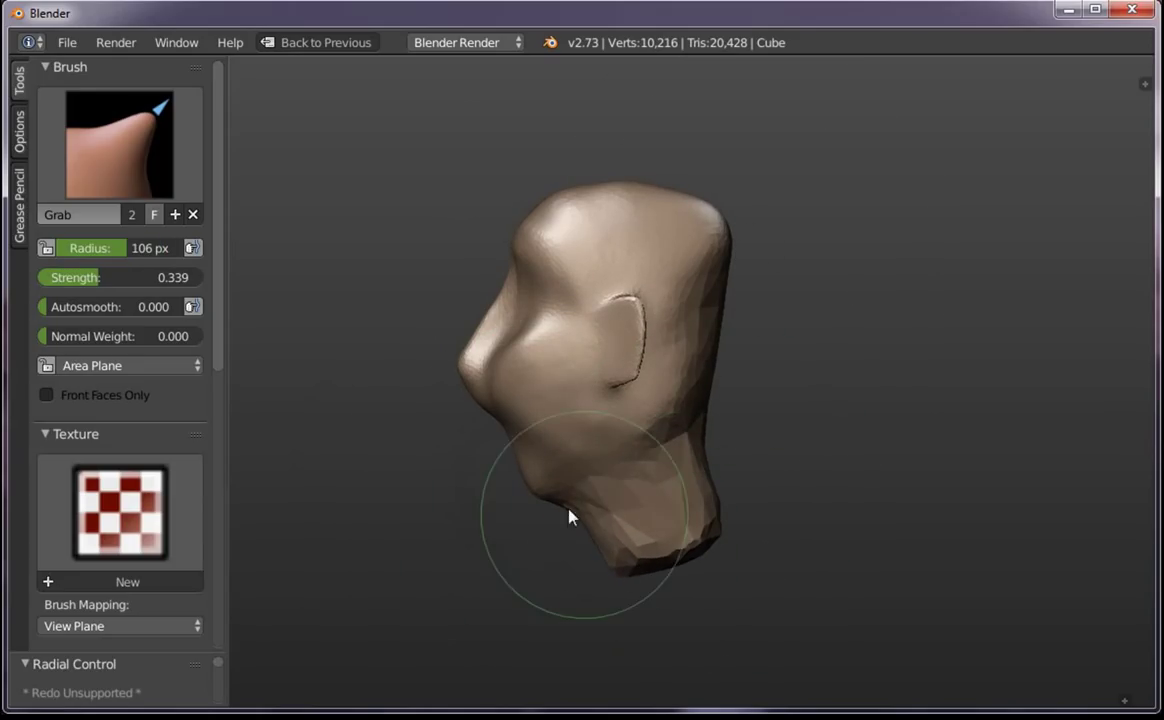
# Reshape the jaw line and the nose and mouth profile with a 72 px brush
pyautogui.press('f')
pyautogui.click(527, 475)
pyautogui.moveTo(527, 475); pyautogui.dragTo(507, 437)
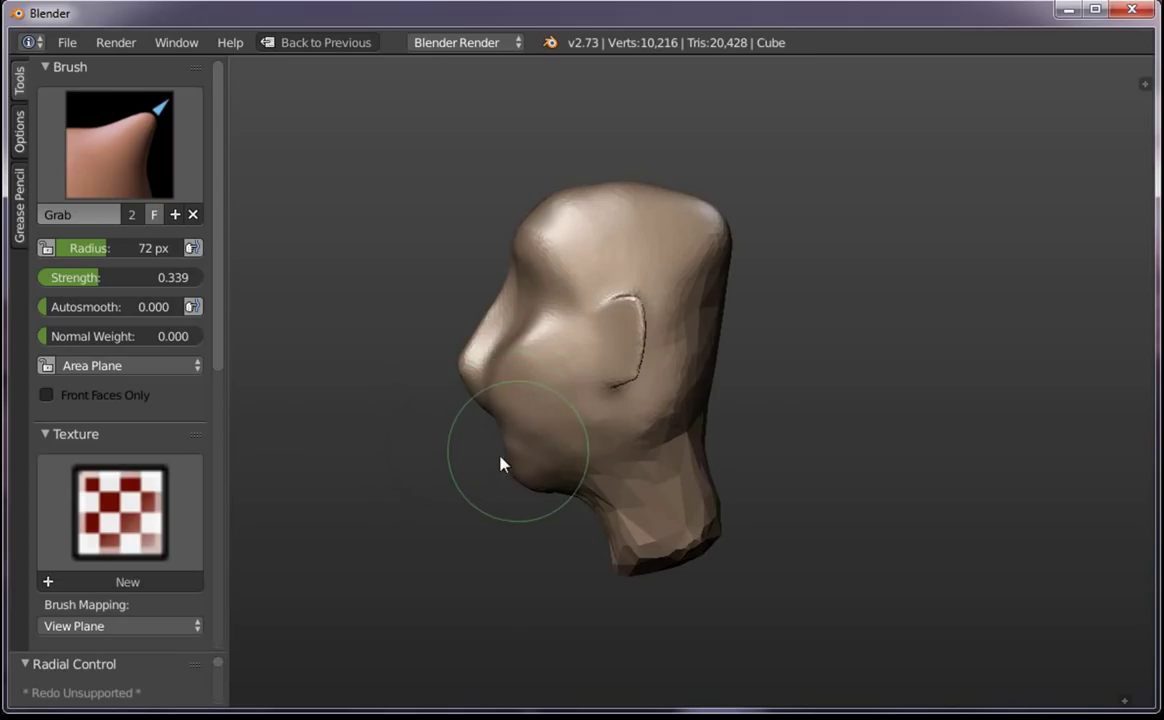
pyautogui.moveTo(513, 343)
pyautogui.mouseDown()
pyautogui.moveTo(548, 325)
pyautogui.moveTo(501, 395)
pyautogui.moveTo(527, 455)
pyautogui.moveTo(530, 372)
pyautogui.moveTo(535, 396)
pyautogui.moveTo(501, 392)
pyautogui.moveTo(470, 362)
pyautogui.mouseUp()
# Undo the pointed nose tip and bulge out the upper back of the head at 76 px
pyautogui.press('f')
pyautogui.click(501, 416)
pyautogui.hotkey('ctrl', 'z')
pyautogui.press('f')
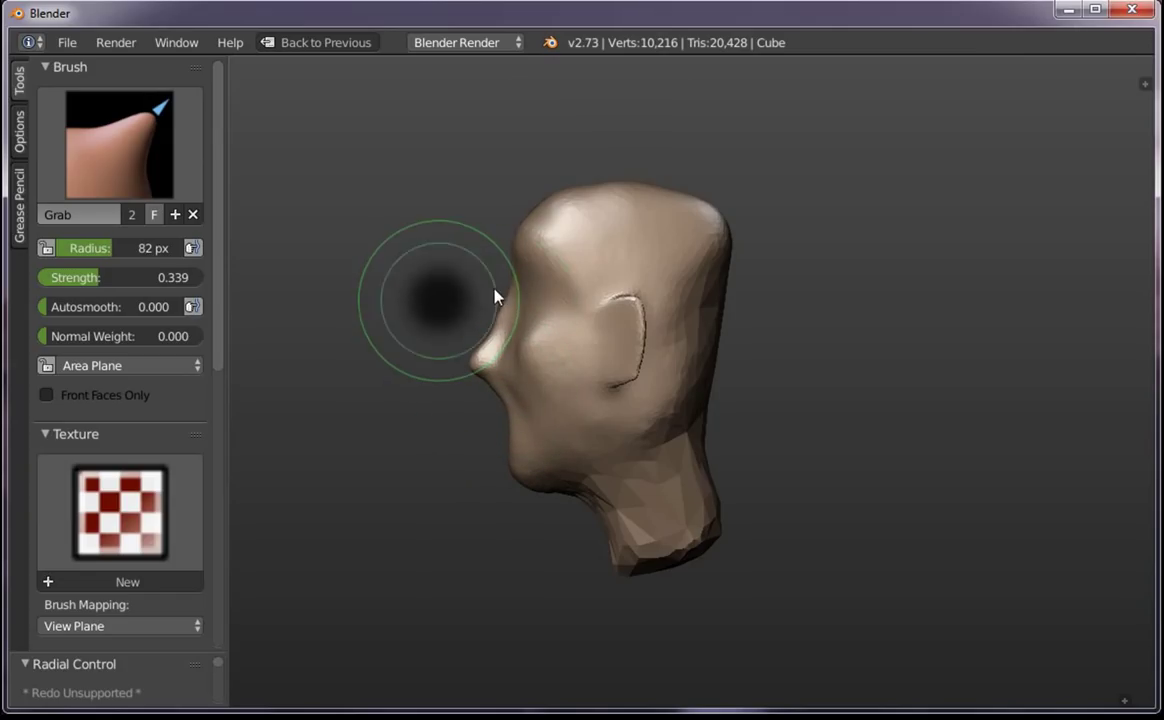
pyautogui.click(497, 300)
pyautogui.press('f')
pyautogui.click(615, 256)
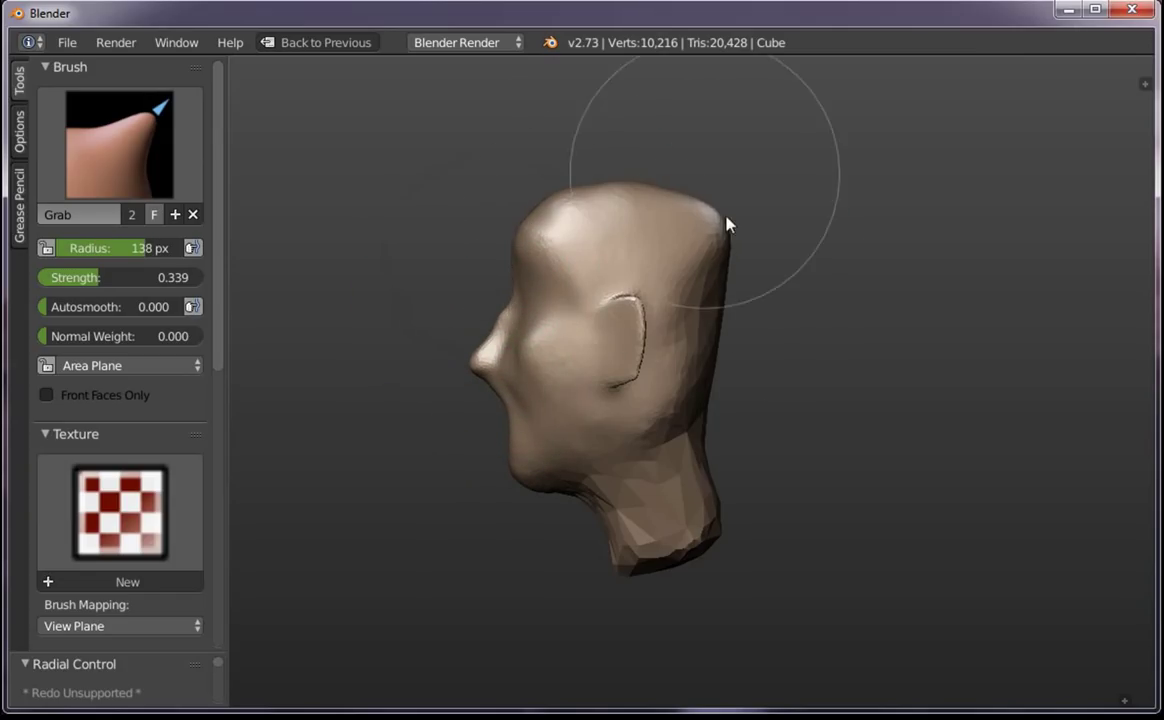
pyautogui.press('f')
pyautogui.click(730, 327)
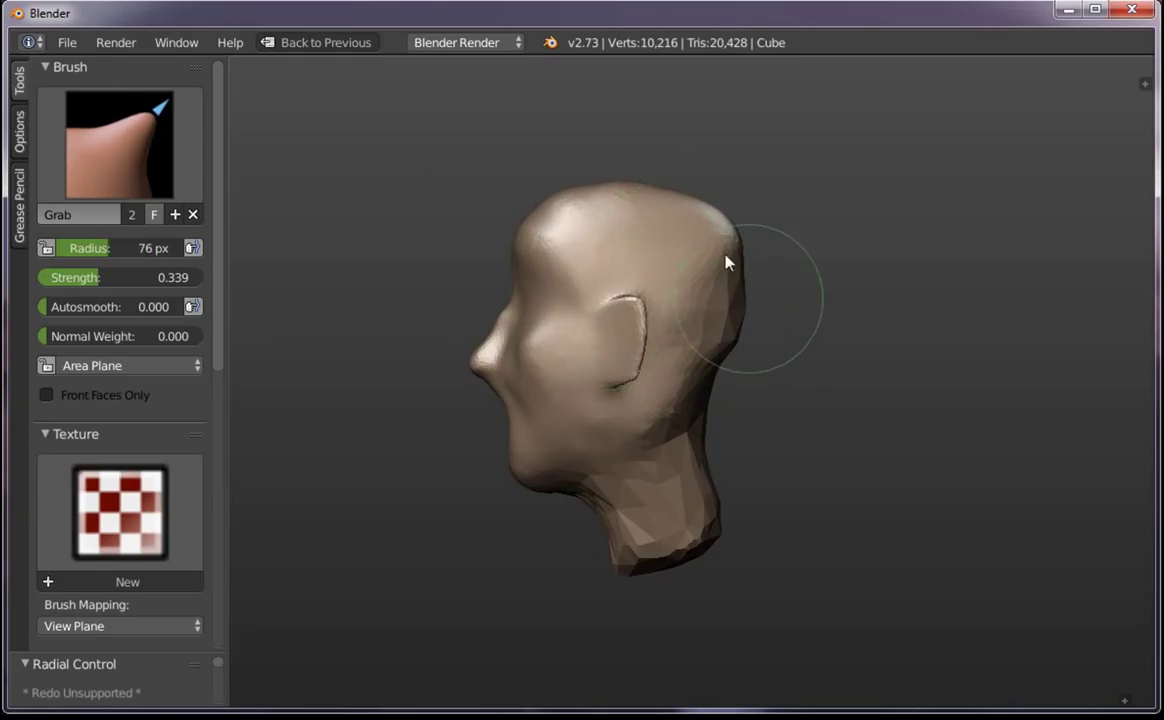
pyautogui.moveTo(725, 260); pyautogui.dragTo(736, 243)
# In front view, pull the brow down, widen the chin into a neck base, and lengthen the neck
pyautogui.press('KP_1')
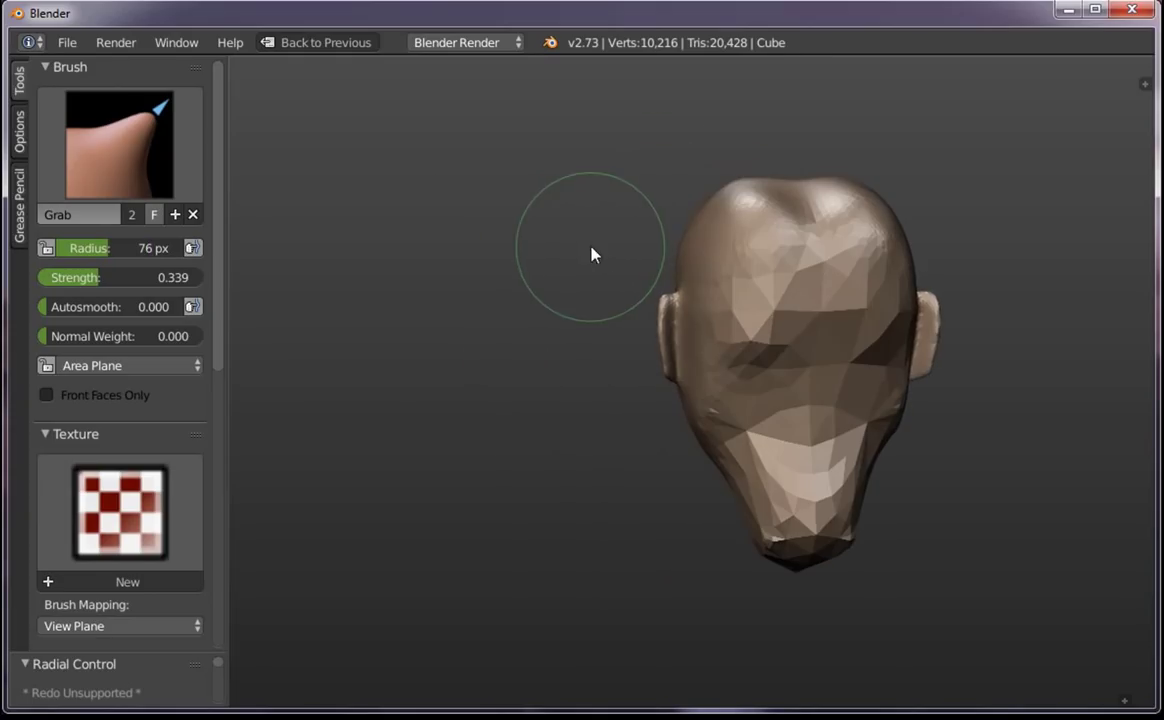
pyautogui.moveTo(818, 341); pyautogui.dragTo(753, 377)
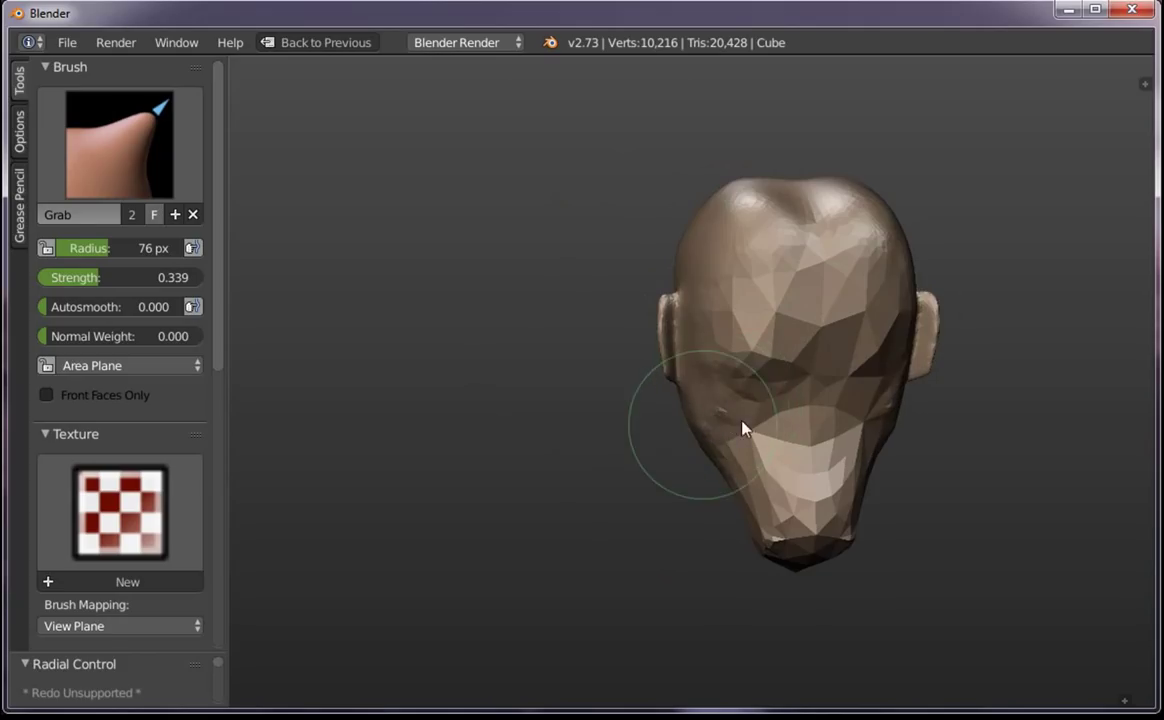
pyautogui.moveTo(758, 572)
pyautogui.mouseDown()
pyautogui.moveTo(688, 559)
pyautogui.moveTo(743, 546)
pyautogui.mouseUp()
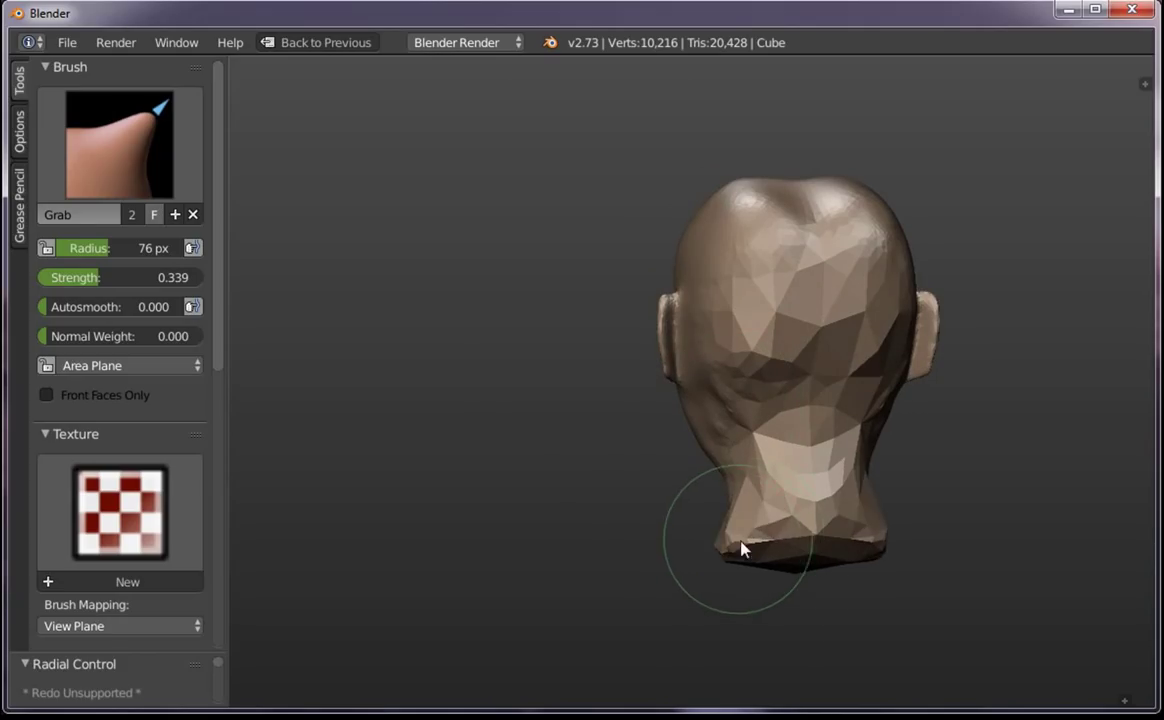
pyautogui.press('KP_1')
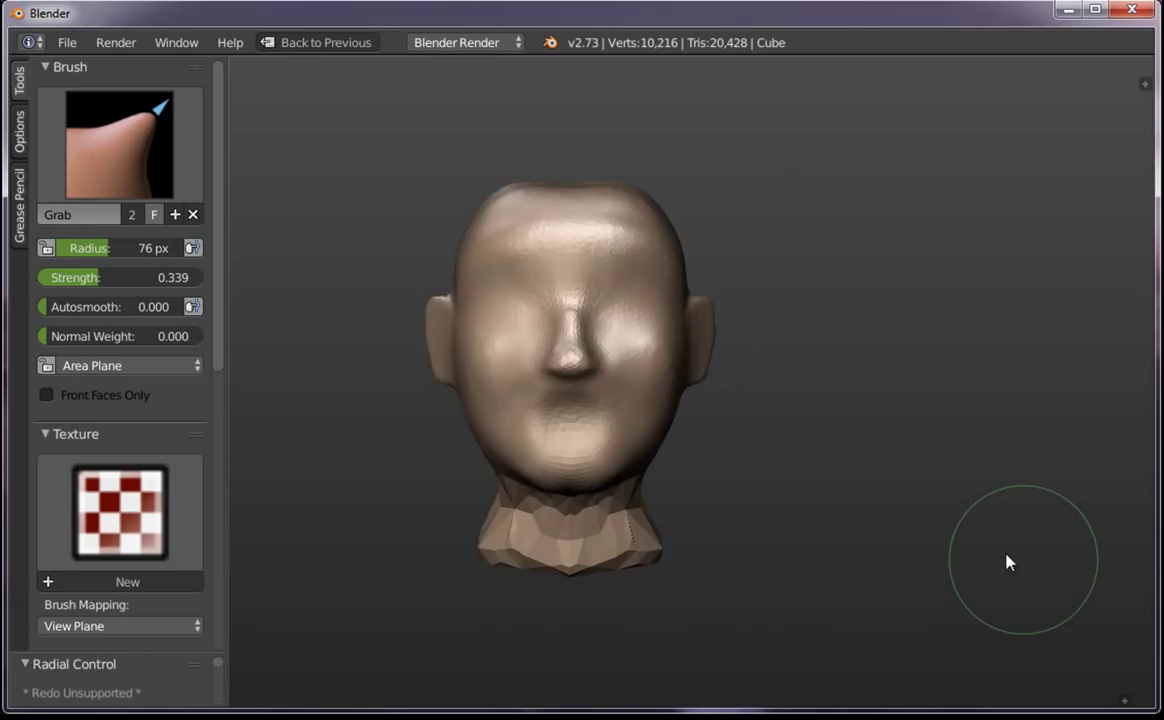
pyautogui.moveTo(513, 568); pyautogui.dragTo(561, 616)
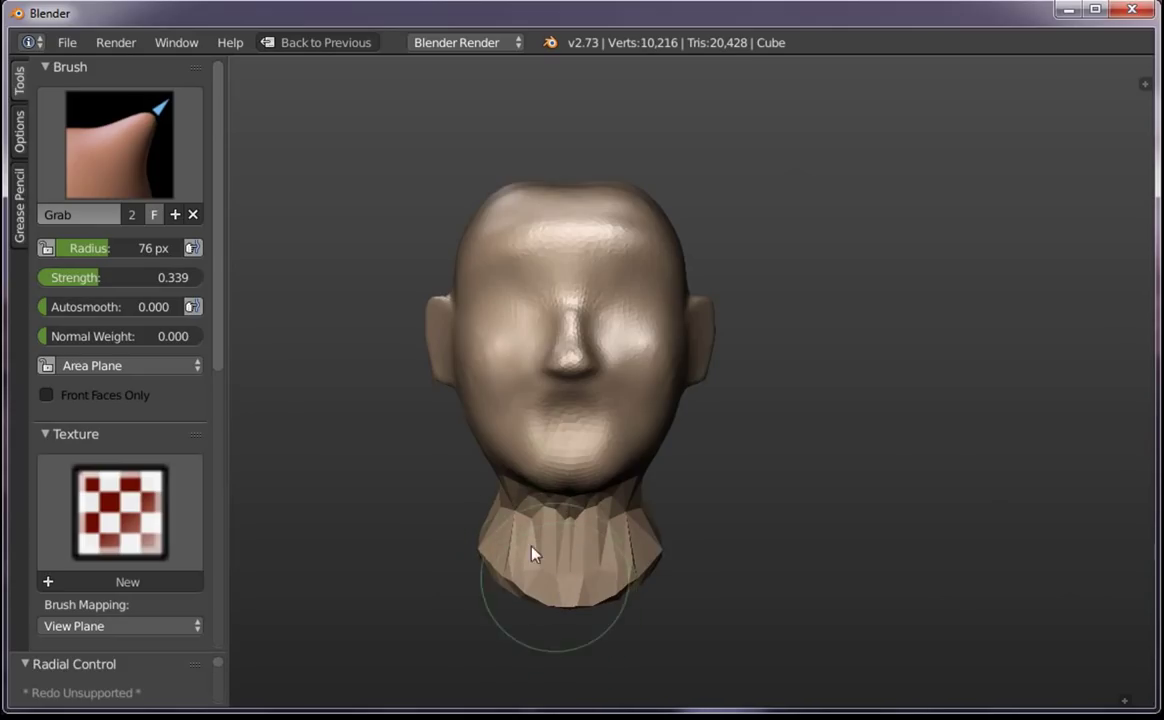
# Resize the brush to 81 px and orbit the head to a three-quarter view
pyautogui.press('f')
pyautogui.click(501, 442)
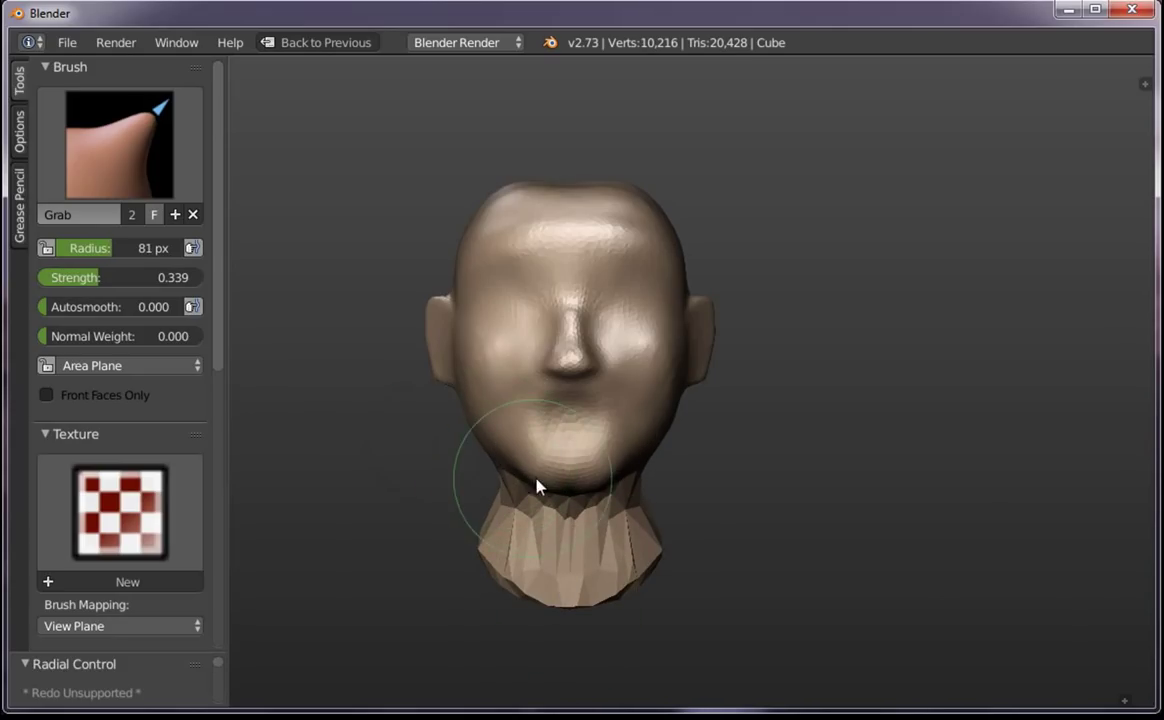
pyautogui.moveTo(533, 500); pyautogui.dragTo(608, 325, button='middle')
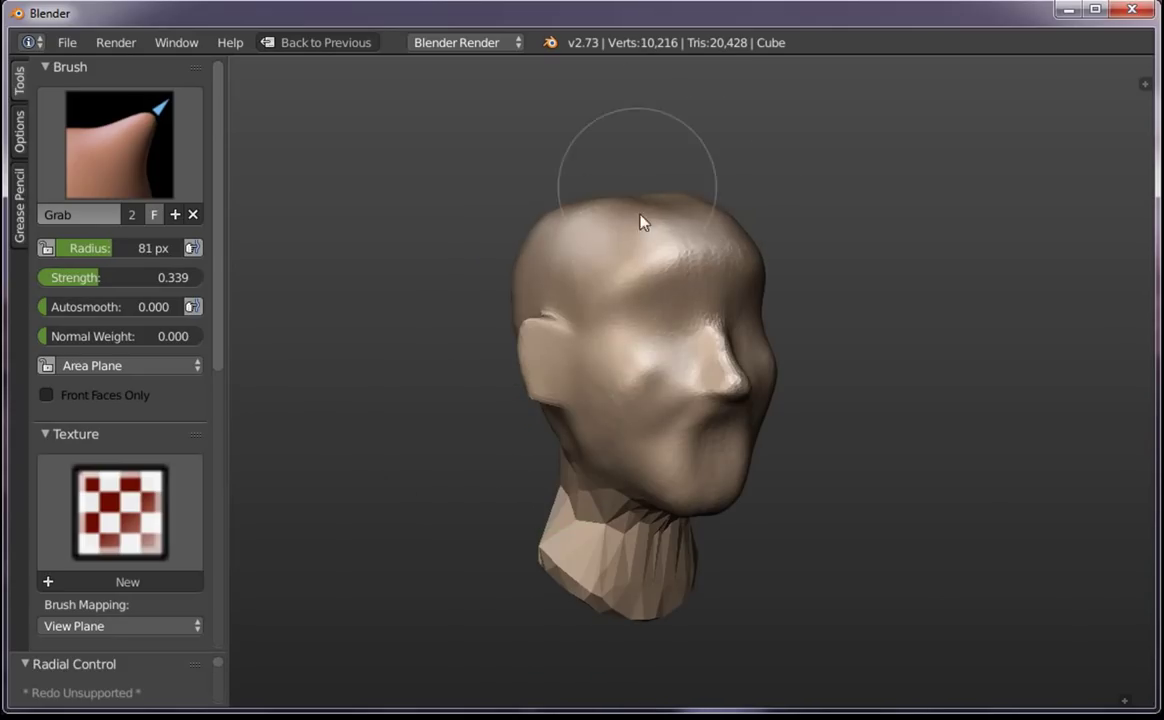
pyautogui.moveTo(642, 221); pyautogui.dragTo(557, 302, button='middle')
pyautogui.moveTo(595, 262); pyautogui.dragTo(569, 309, button='middle')
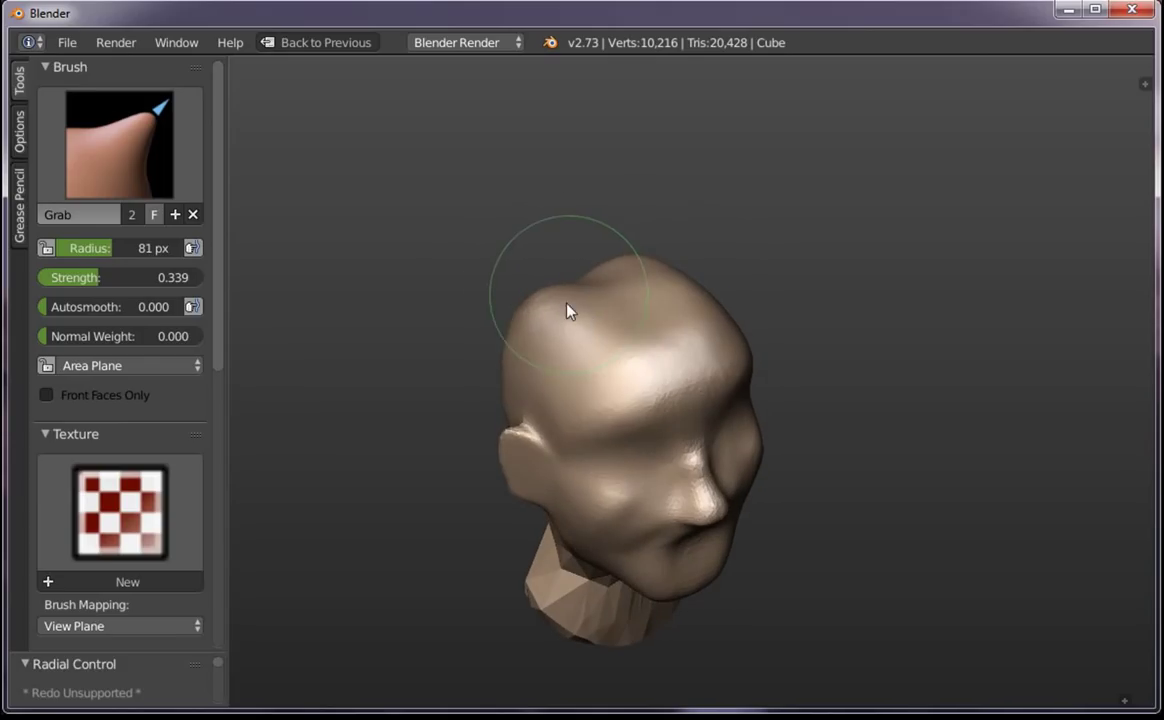
pyautogui.click(117, 169)
# Switch to Clay Strips at 50 px and lay clay over the top and crown of the head
pyautogui.click(228, 251)
pyautogui.press('f')
pyautogui.click(510, 320)
pyautogui.moveTo(512, 322)
pyautogui.mouseDown()
pyautogui.moveTo(577, 283)
pyautogui.moveTo(603, 343)
pyautogui.mouseUp()
pyautogui.moveTo(603, 343); pyautogui.dragTo(696, 403, button='middle')
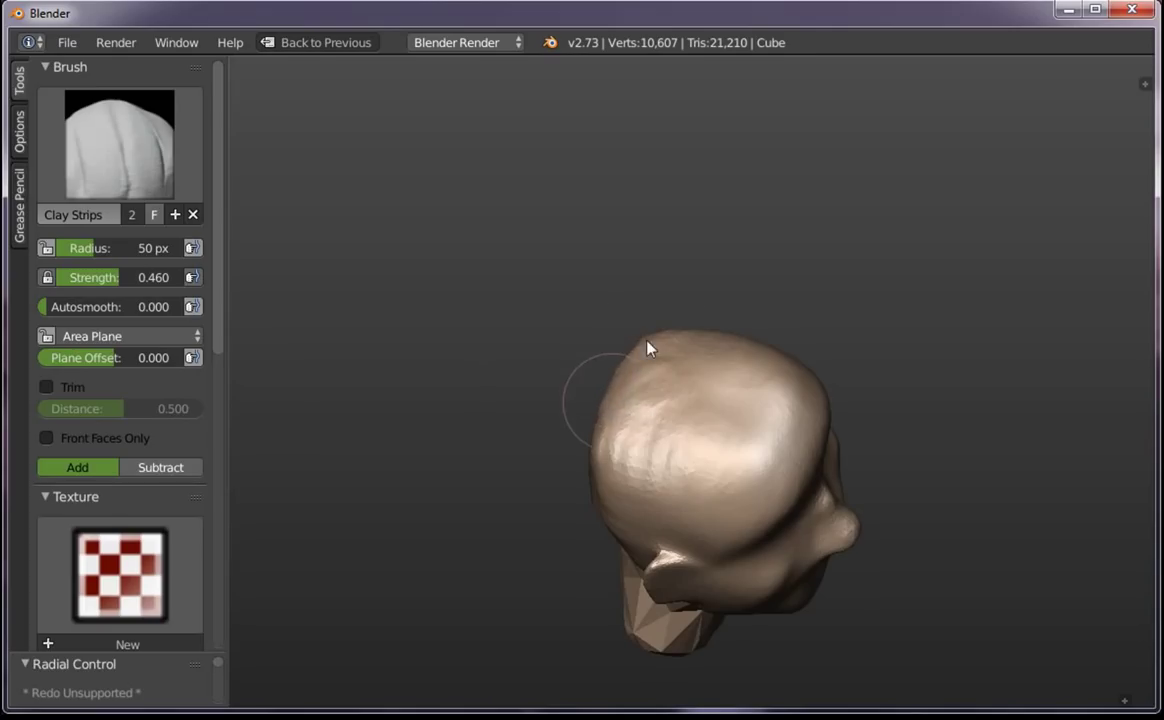
pyautogui.moveTo(709, 429); pyautogui.dragTo(772, 429)
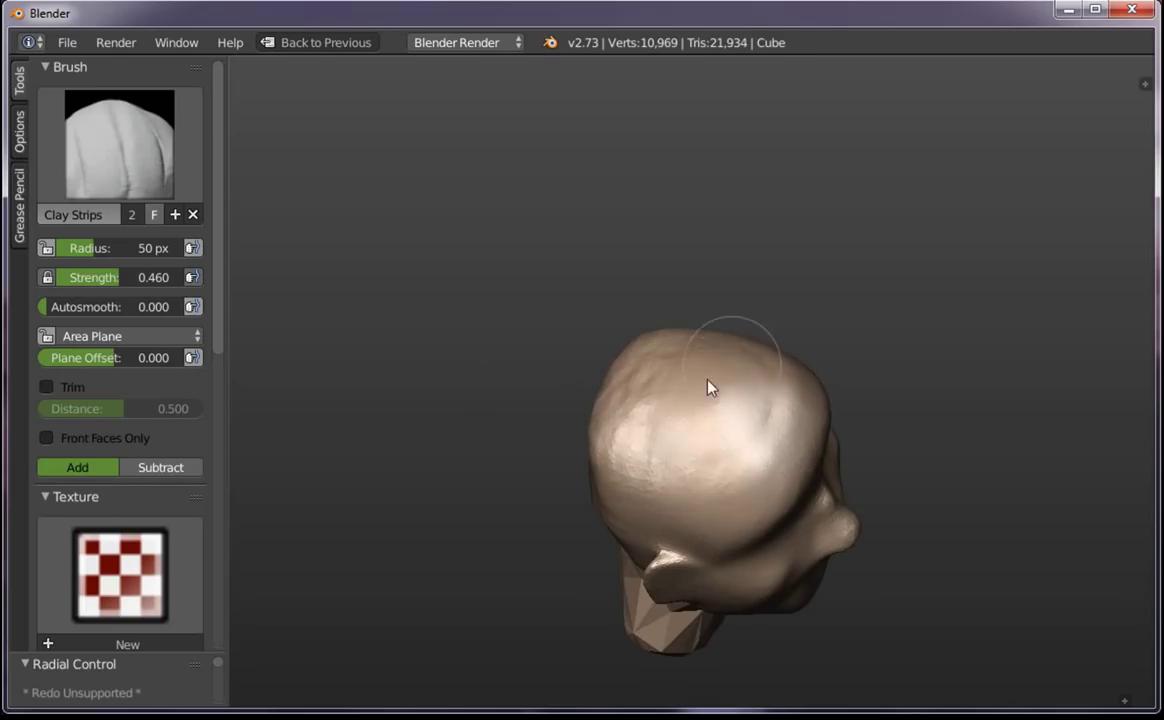
# Build up more clay on the skull and top-back of the head with a 68 px brush
pyautogui.moveTo(709, 387)
pyautogui.mouseDown(button='middle')
pyautogui.moveTo(440, 370)
pyautogui.moveTo(548, 255)
pyautogui.moveTo(753, 187)
pyautogui.mouseUp(button='middle')
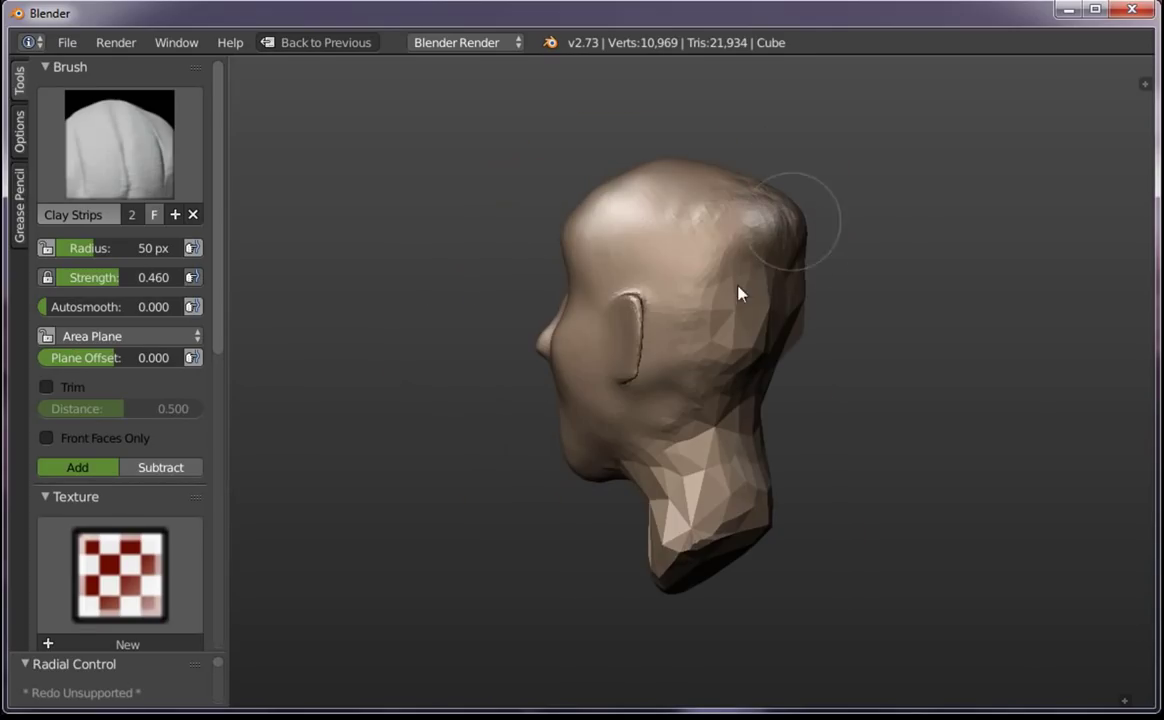
pyautogui.moveTo(803, 283); pyautogui.dragTo(844, 301)
pyautogui.moveTo(844, 301); pyautogui.dragTo(808, 317, button='middle')
pyautogui.press('f')
pyautogui.click(855, 307)
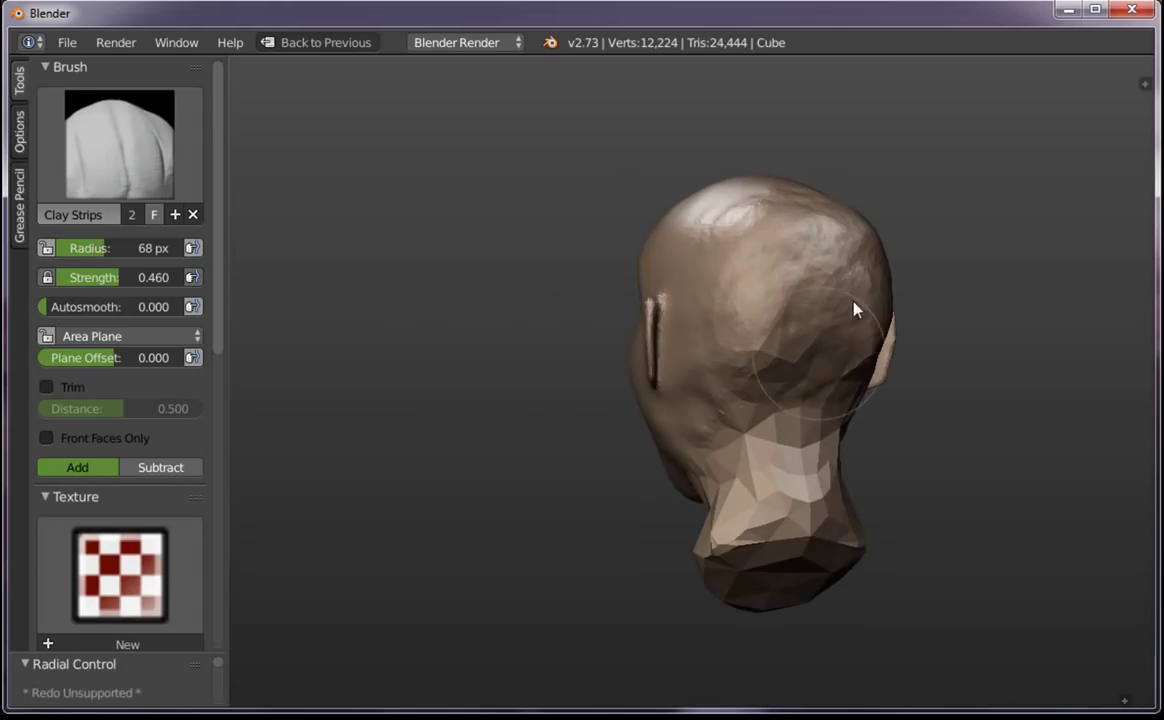
pyautogui.moveTo(777, 187)
pyautogui.mouseDown()
pyautogui.moveTo(766, 205)
pyautogui.moveTo(790, 312)
pyautogui.mouseUp()
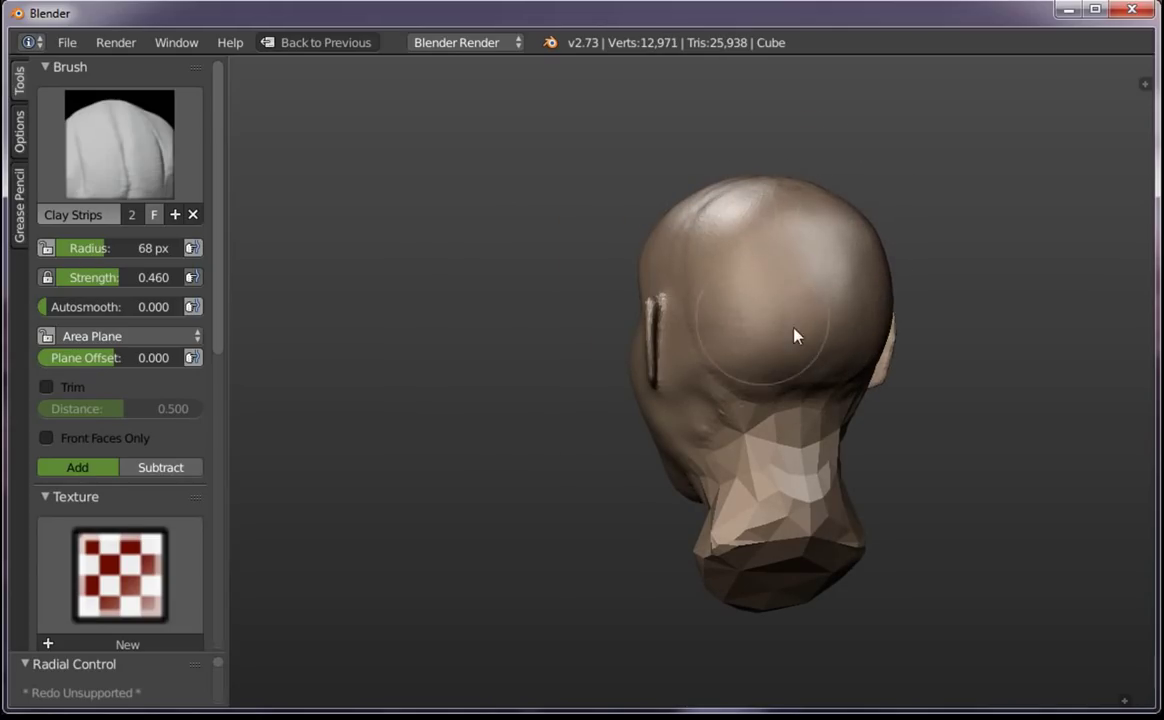
pyautogui.moveTo(798, 333); pyautogui.dragTo(908, 324, button='middle')
# Return to the Grab brush at 66 px and pull the neck geometry further out
pyautogui.press('g')
pyautogui.press('f')
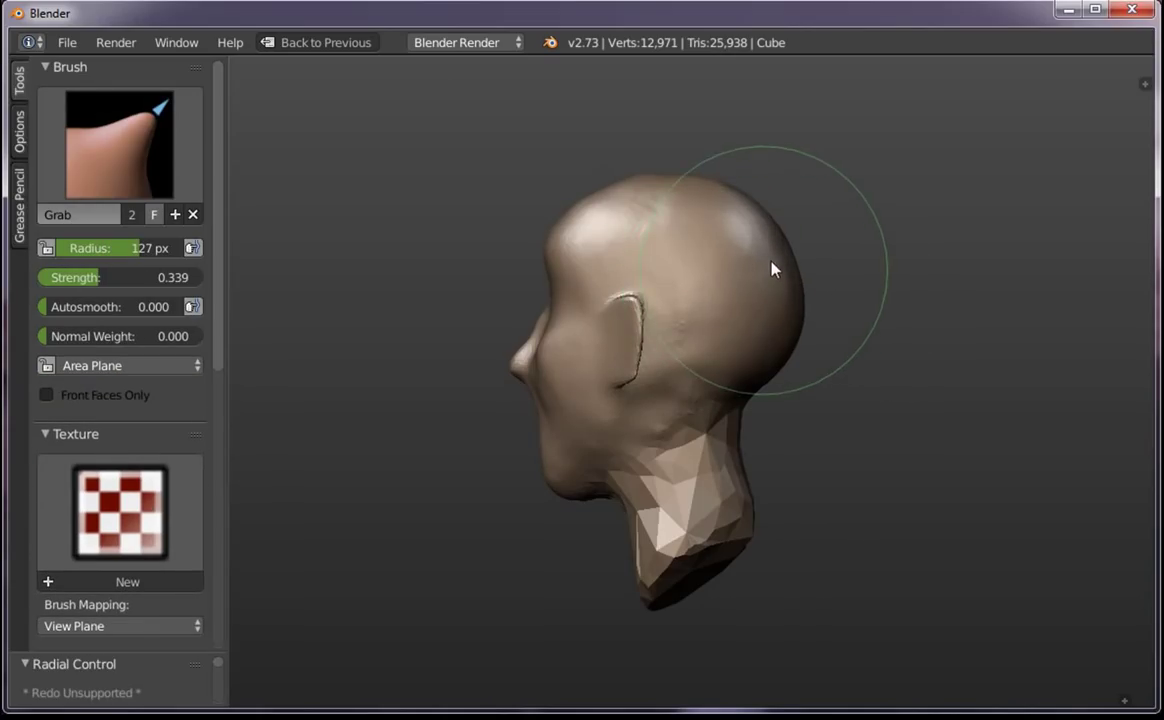
pyautogui.moveTo(720, 192); pyautogui.dragTo(494, 299, button='middle')
pyautogui.press('f')
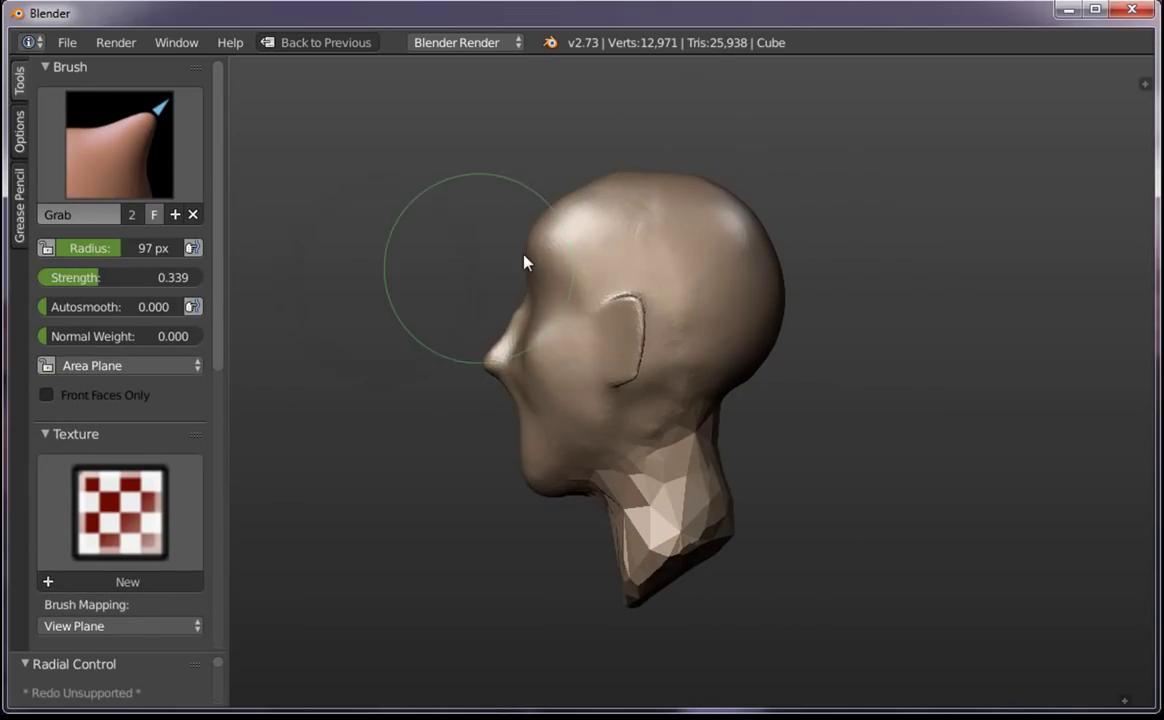
pyautogui.click(523, 257)
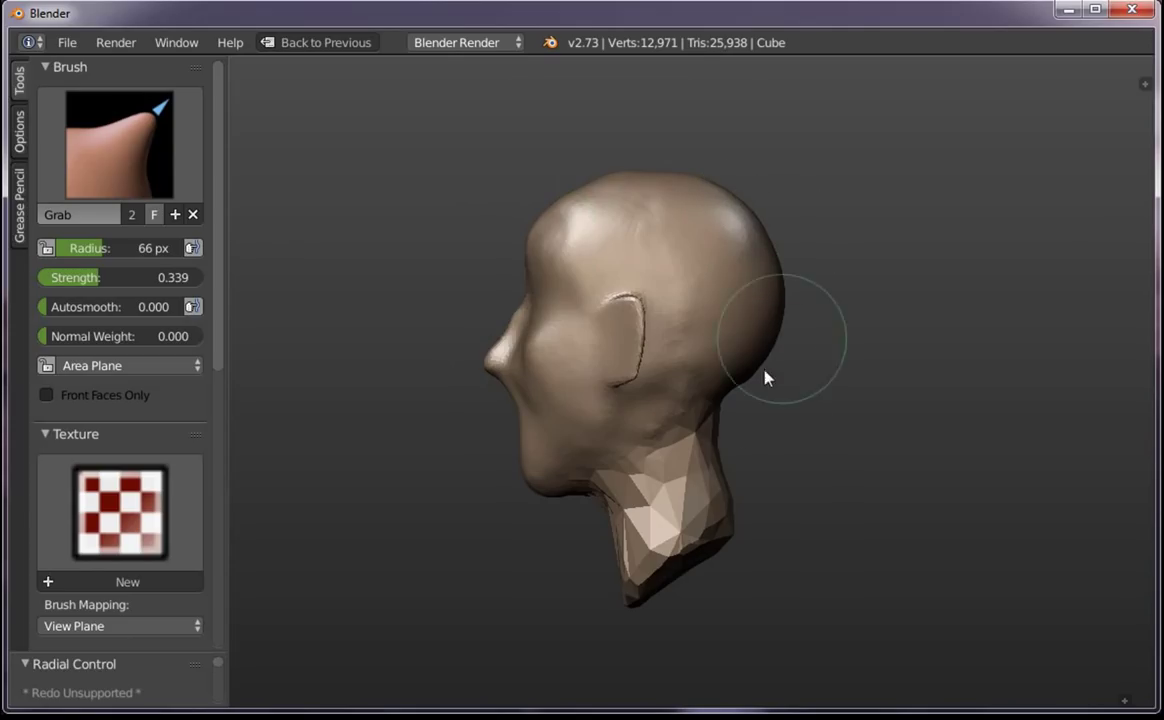
pyautogui.moveTo(753, 556); pyautogui.dragTo(701, 566)
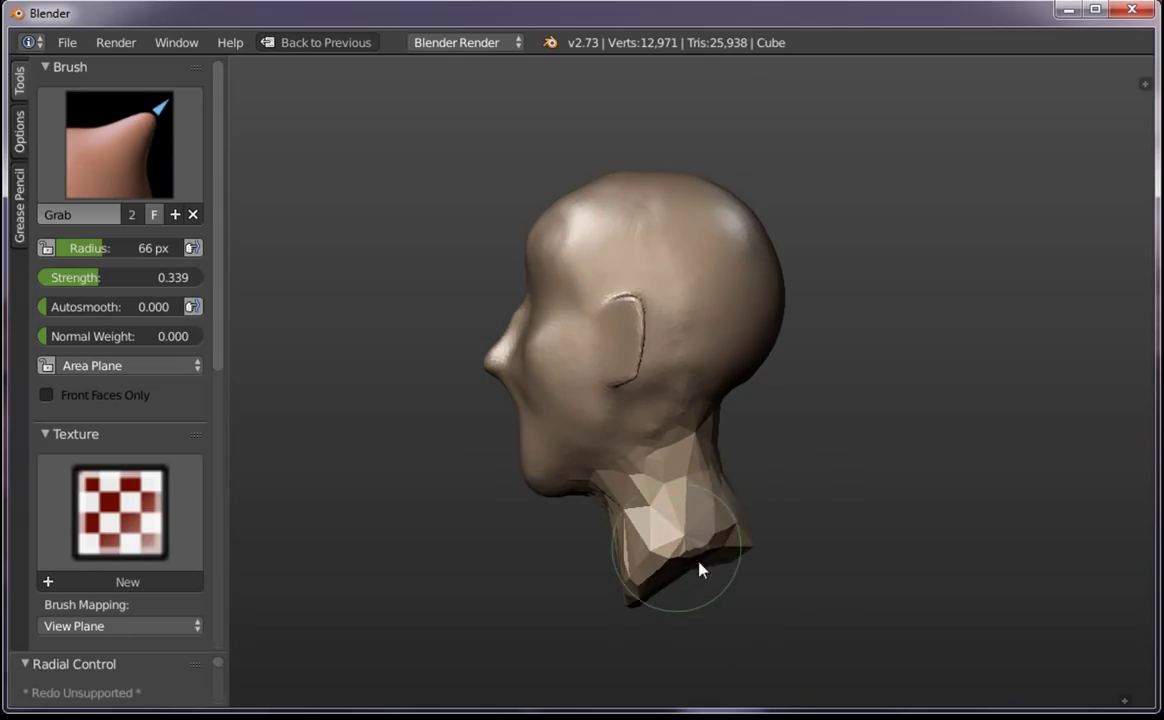
pyautogui.moveTo(701, 566); pyautogui.dragTo(759, 554, button='middle')
# Sketch guide lines from ear across the forehead toward the nose and from nose to ear bottom
pyautogui.press('f')
pyautogui.click(667, 467)
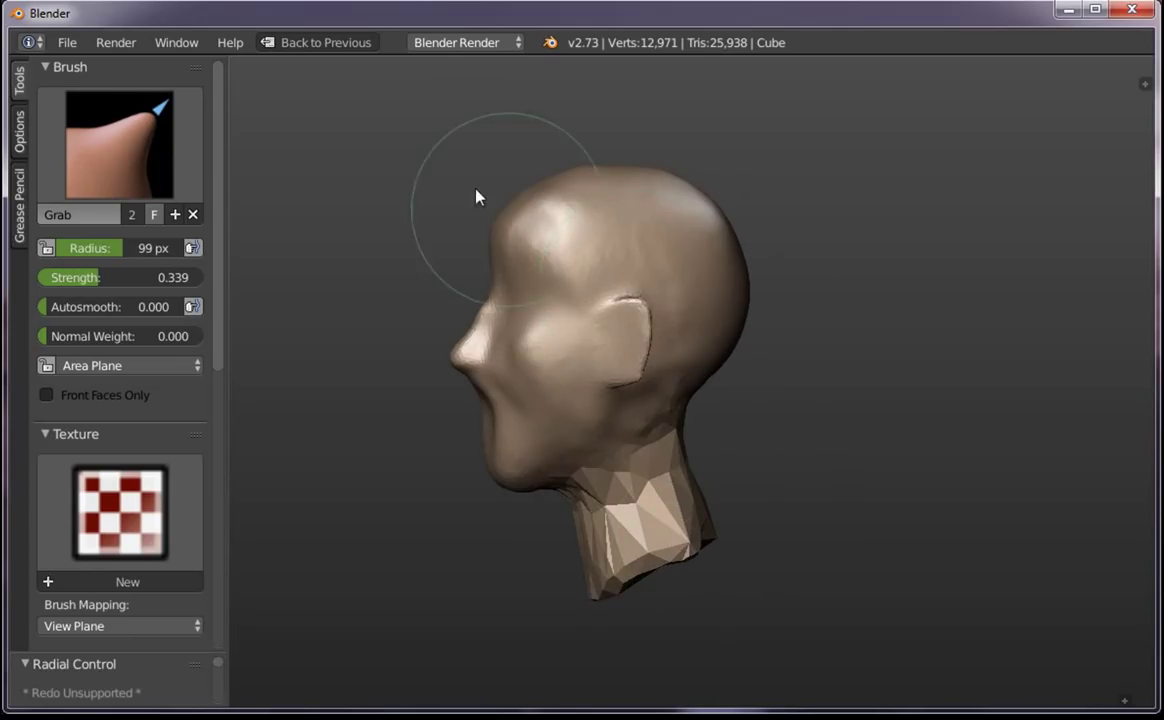
pyautogui.press('f')
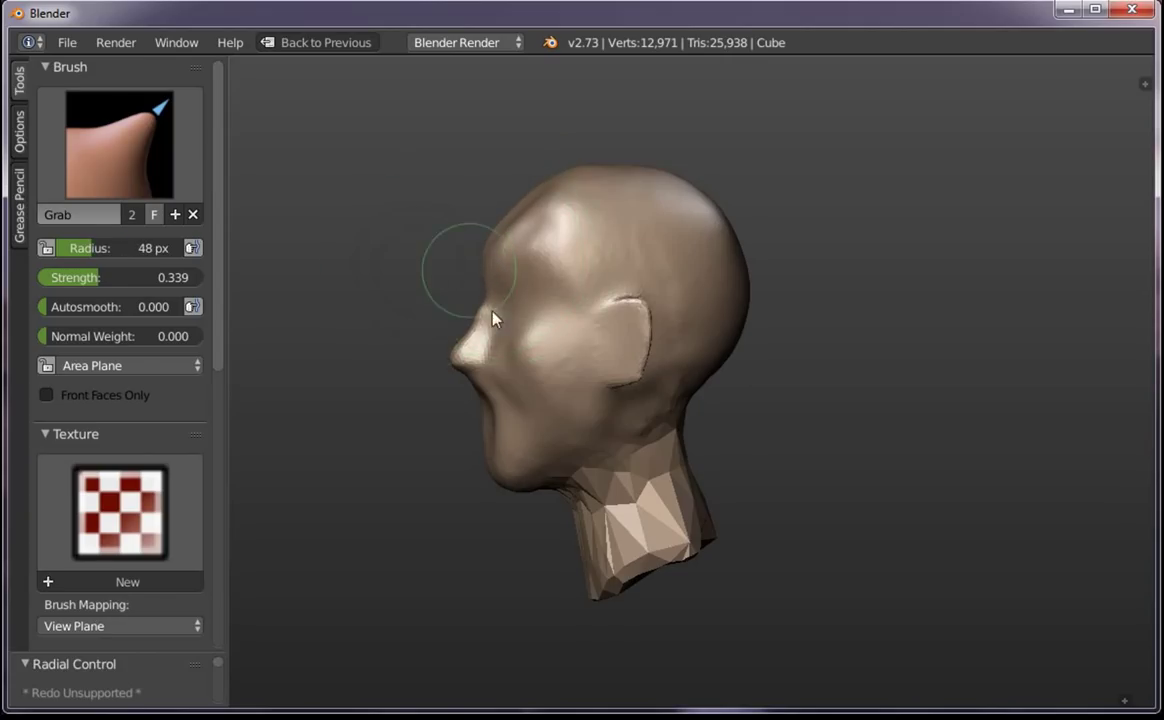
pyautogui.click(486, 314)
pyautogui.moveTo(486, 314); pyautogui.dragTo(515, 320, button='middle')
pyautogui.press('f')
pyautogui.click(527, 330)
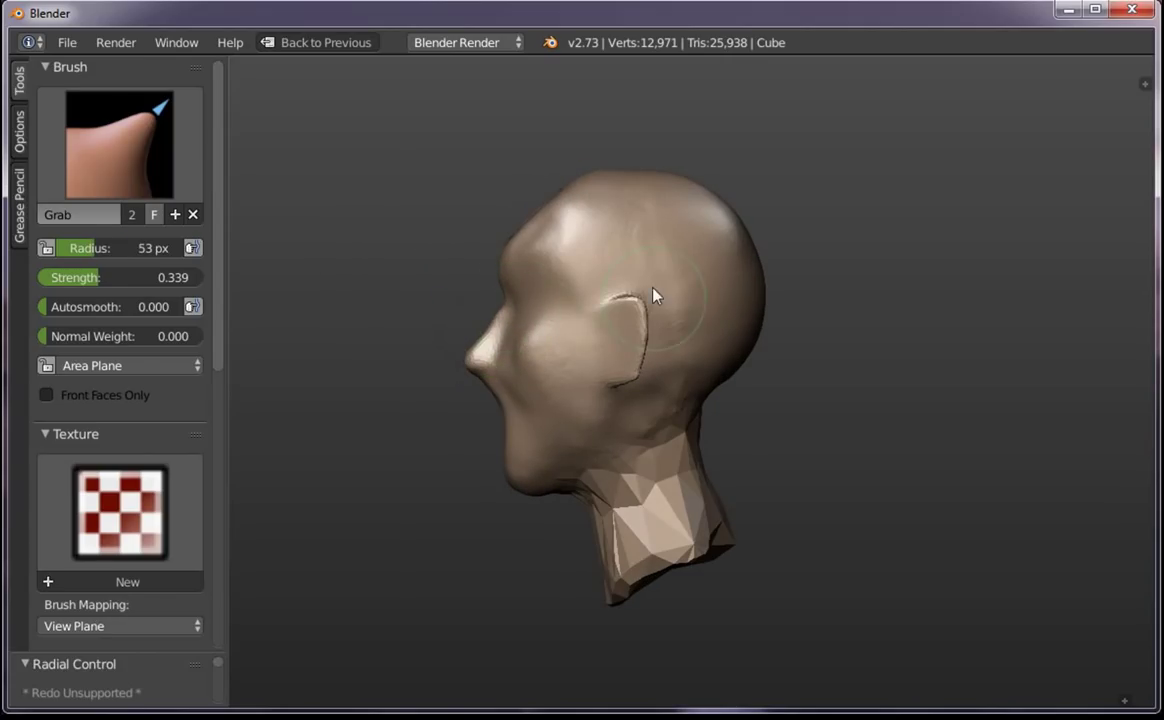
pyautogui.moveTo(641, 298); pyautogui.dragTo(474, 302)
pyautogui.moveTo(473, 378); pyautogui.dragTo(644, 378)
pyautogui.moveTo(644, 301); pyautogui.dragTo(398, 300)
pyautogui.moveTo(455, 275)
pyautogui.mouseDown(button='right')
pyautogui.moveTo(408, 307)
pyautogui.moveTo(447, 322)
pyautogui.moveTo(489, 244)
pyautogui.mouseUp(button='right')
# Remove all sketched guide strokes from the sidebar, then collapse the sidebar
pyautogui.press('n')
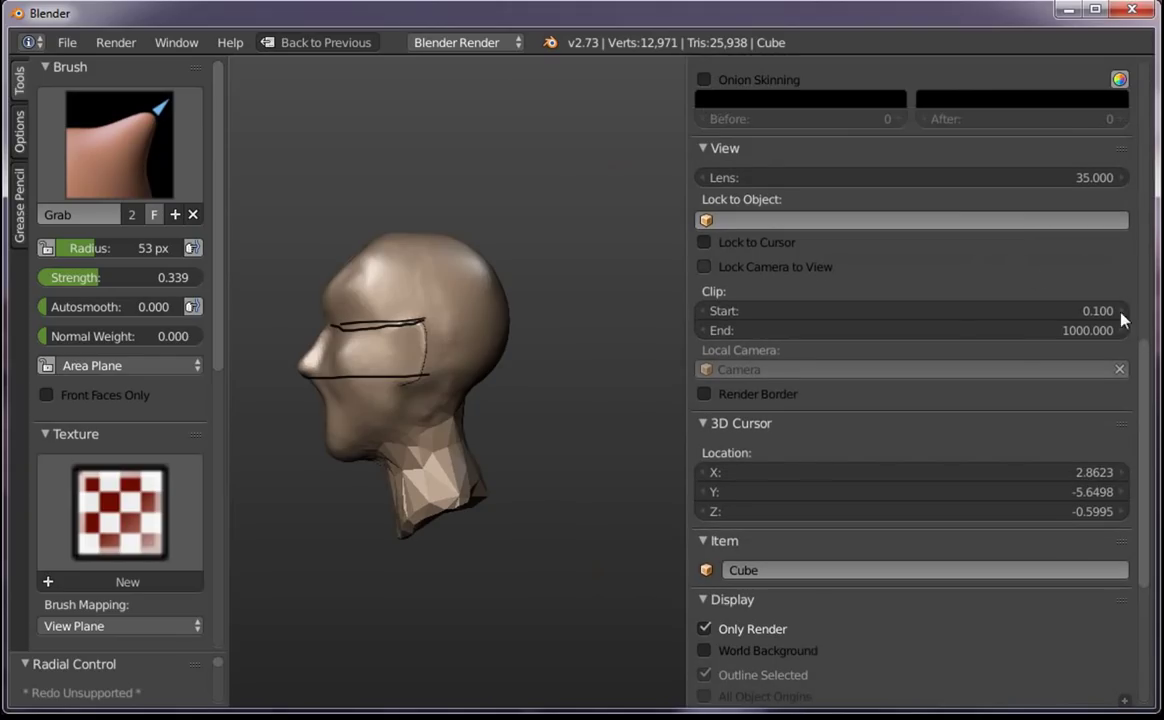
pyautogui.scroll(10, 1147, 379)
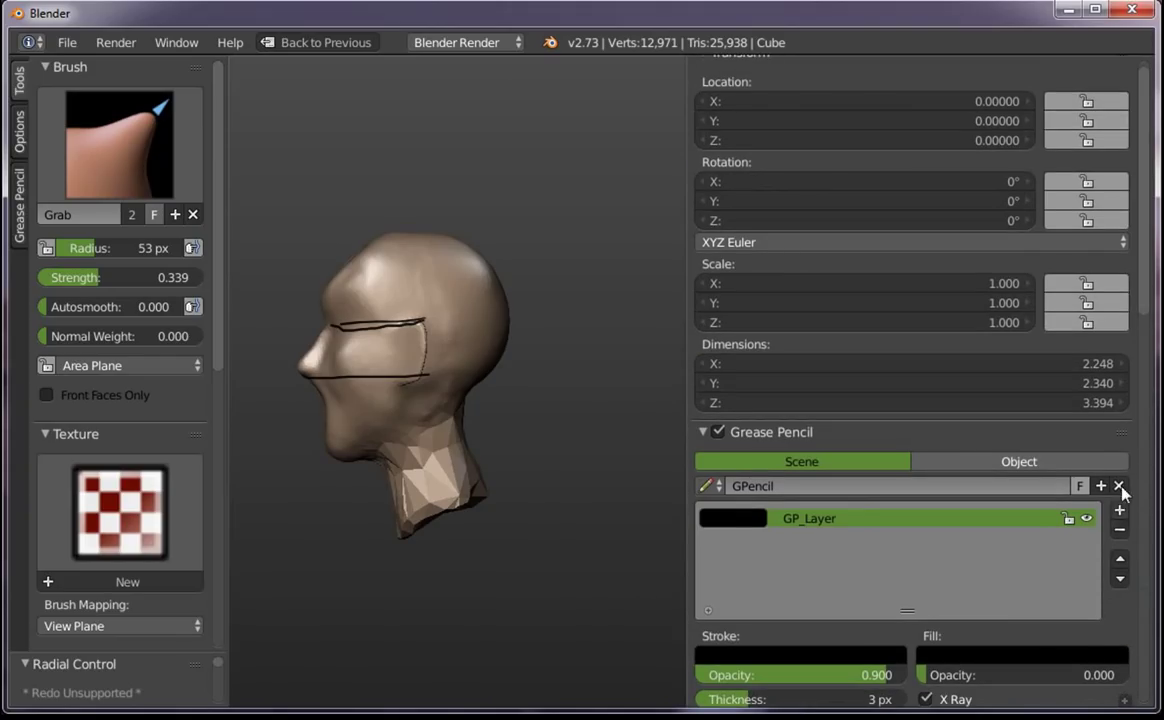
pyautogui.click(1120, 485)
pyautogui.moveTo(684, 463)
pyautogui.mouseDown()
pyautogui.moveTo(1029, 411)
pyautogui.moveTo(1120, 411)
pyautogui.mouseUp()
# Pull the lower lip down with a 52 px Grab brush to open the mouth
pyautogui.press('f')
pyautogui.click(530, 418)
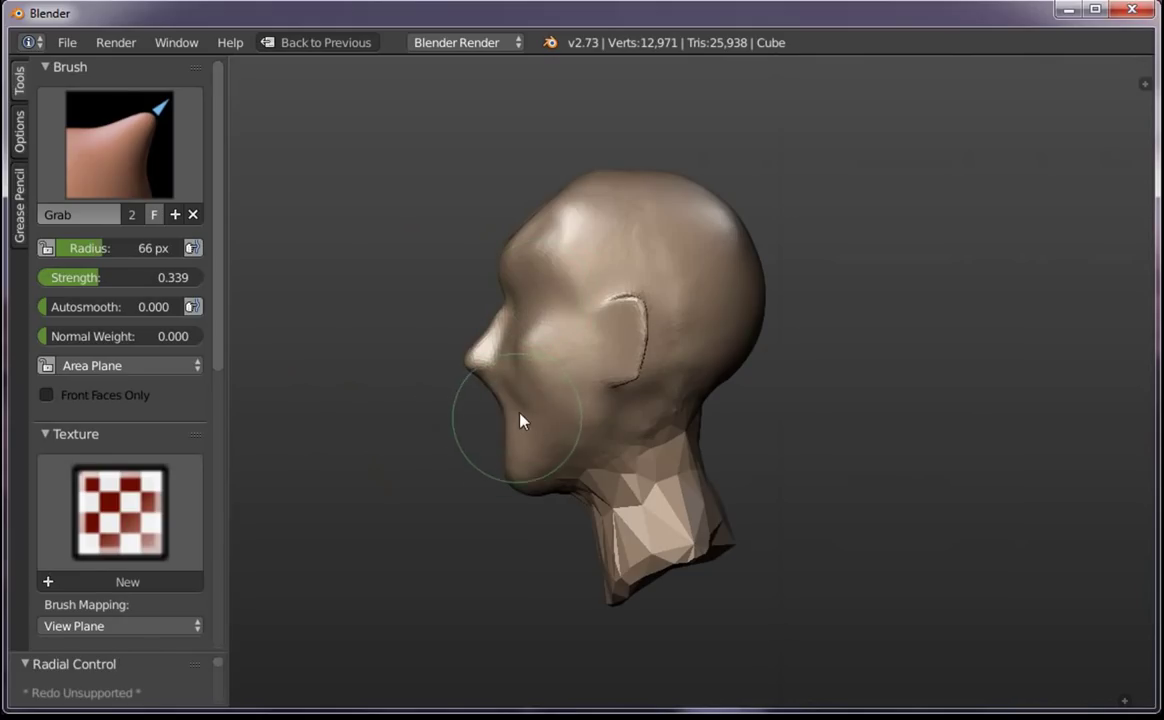
pyautogui.press('f')
pyautogui.click(492, 432)
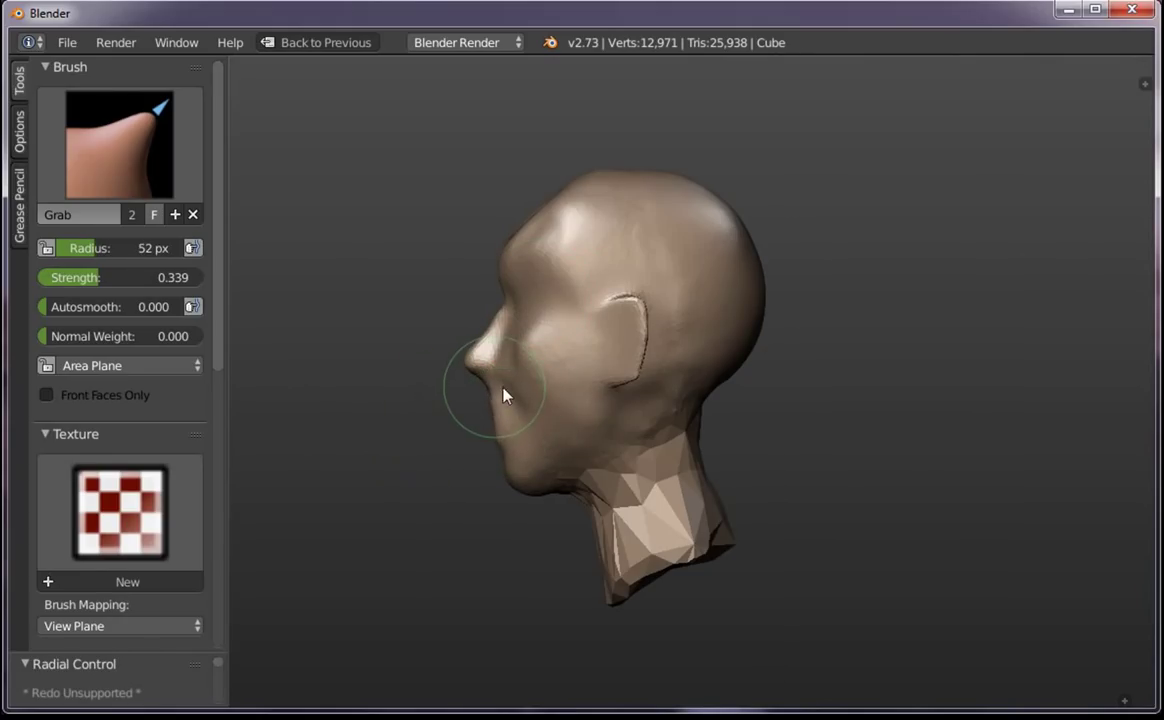
pyautogui.scroll(2, 495, 405)
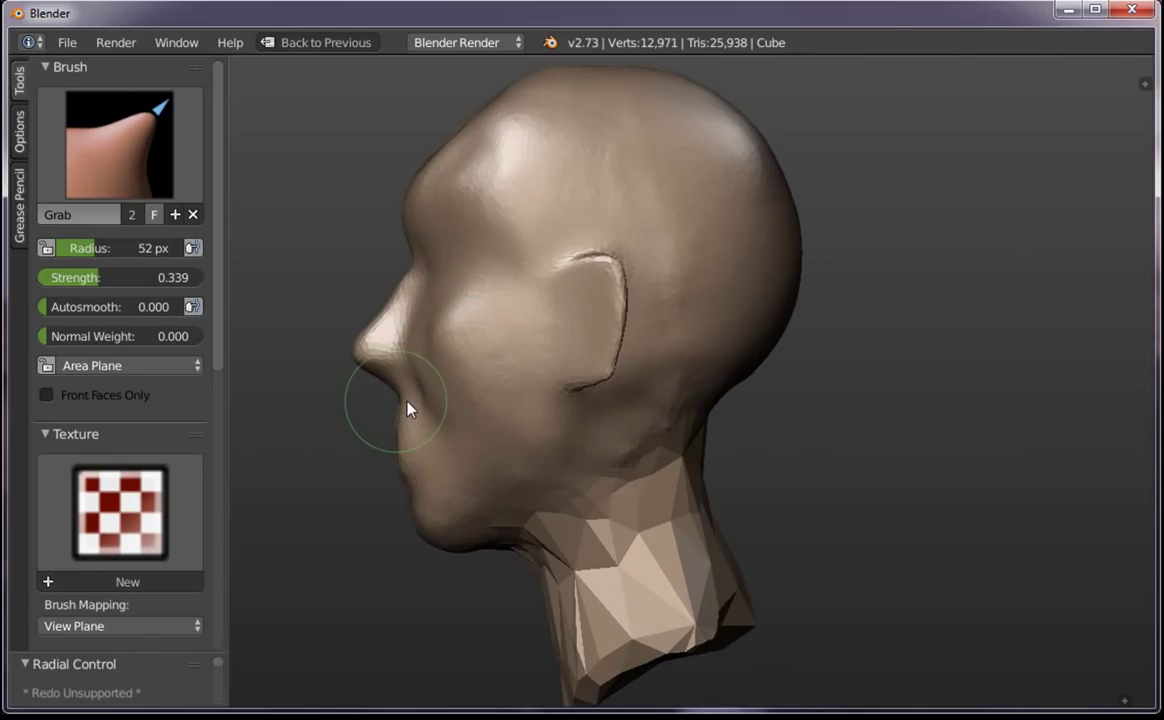
pyautogui.moveTo(408, 408); pyautogui.dragTo(400, 455)
pyautogui.press('f')
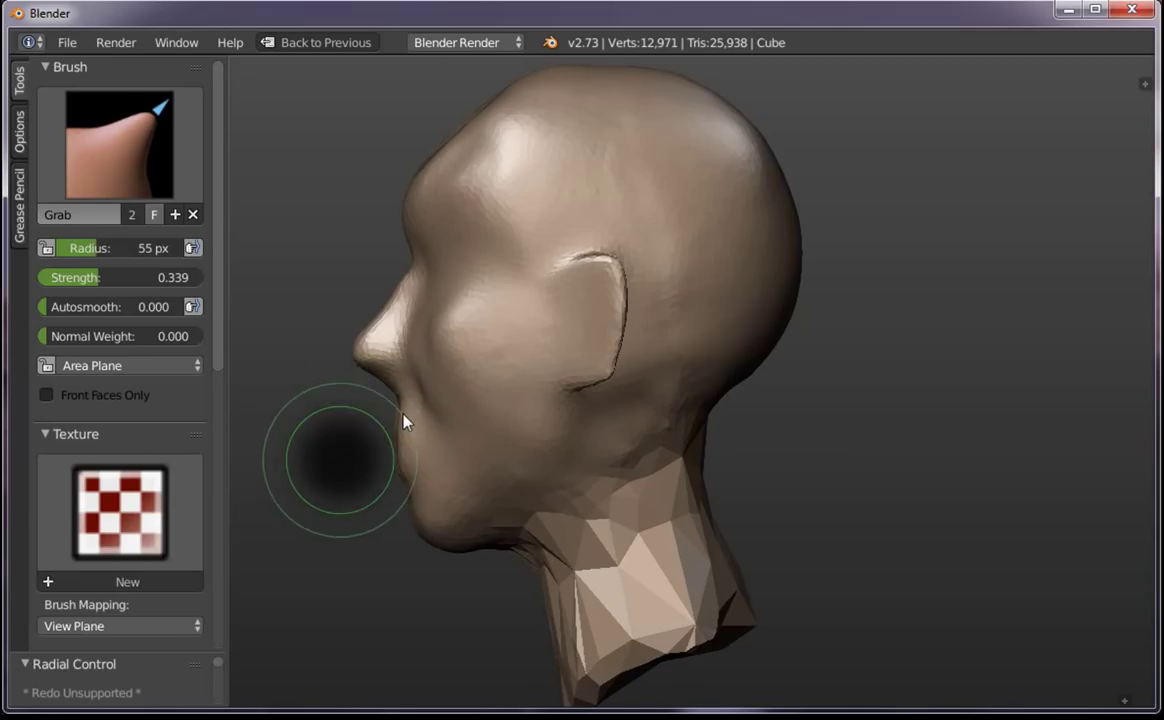
pyautogui.click(403, 425)
# Sketch grease pencil outlines of the lips, chin, nose, brow and jawline up to the ear
pyautogui.moveTo(410, 468)
pyautogui.mouseDown()
pyautogui.moveTo(405, 392)
pyautogui.moveTo(423, 481)
pyautogui.moveTo(416, 525)
pyautogui.moveTo(416, 494)
pyautogui.moveTo(390, 494)
pyautogui.moveTo(403, 481)
pyautogui.moveTo(407, 503)
pyautogui.mouseUp()
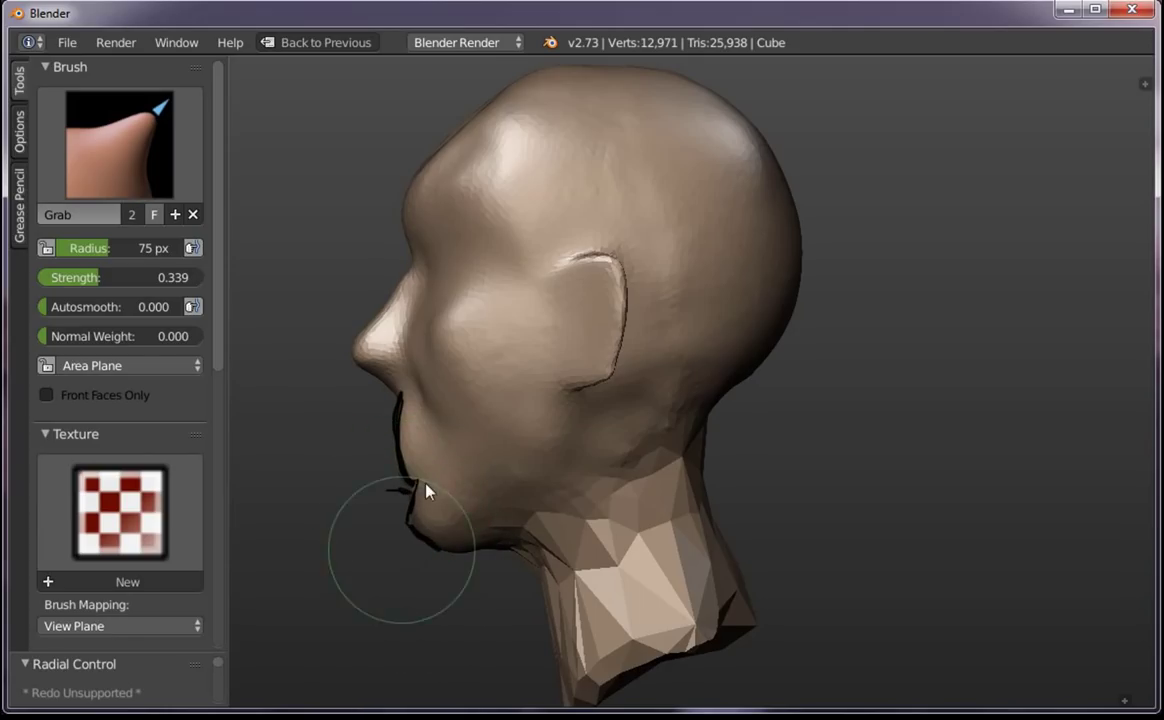
pyautogui.moveTo(405, 282); pyautogui.dragTo(340, 362)
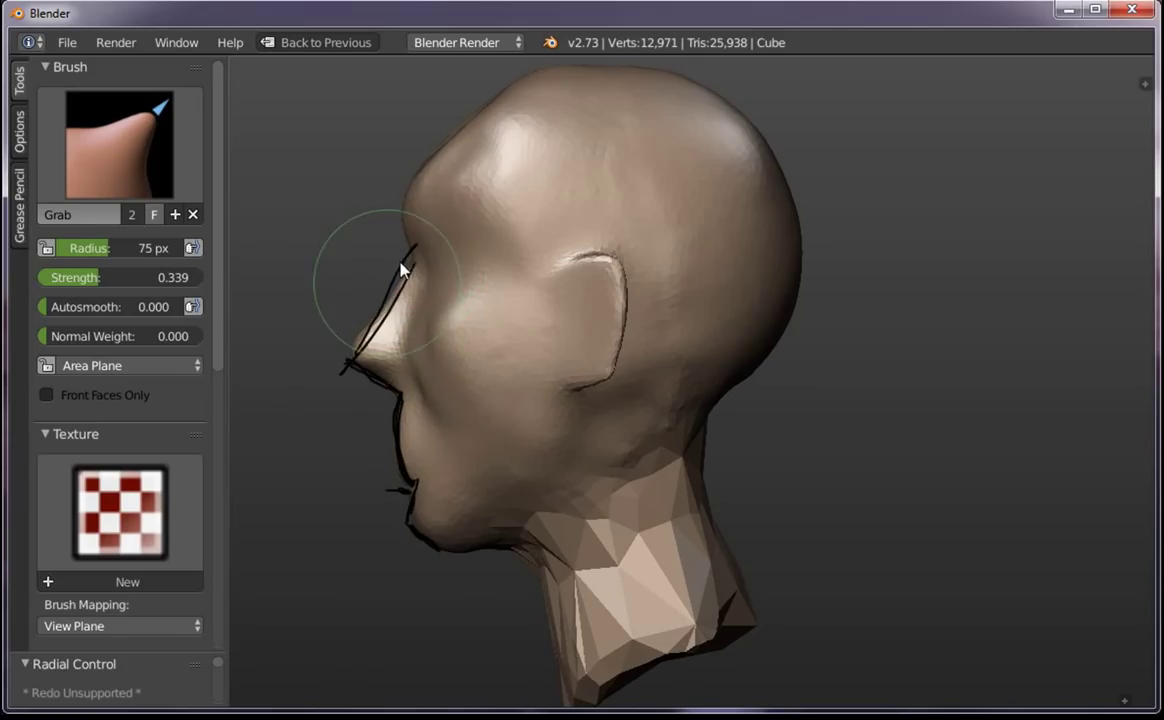
pyautogui.moveTo(410, 195); pyautogui.dragTo(423, 240)
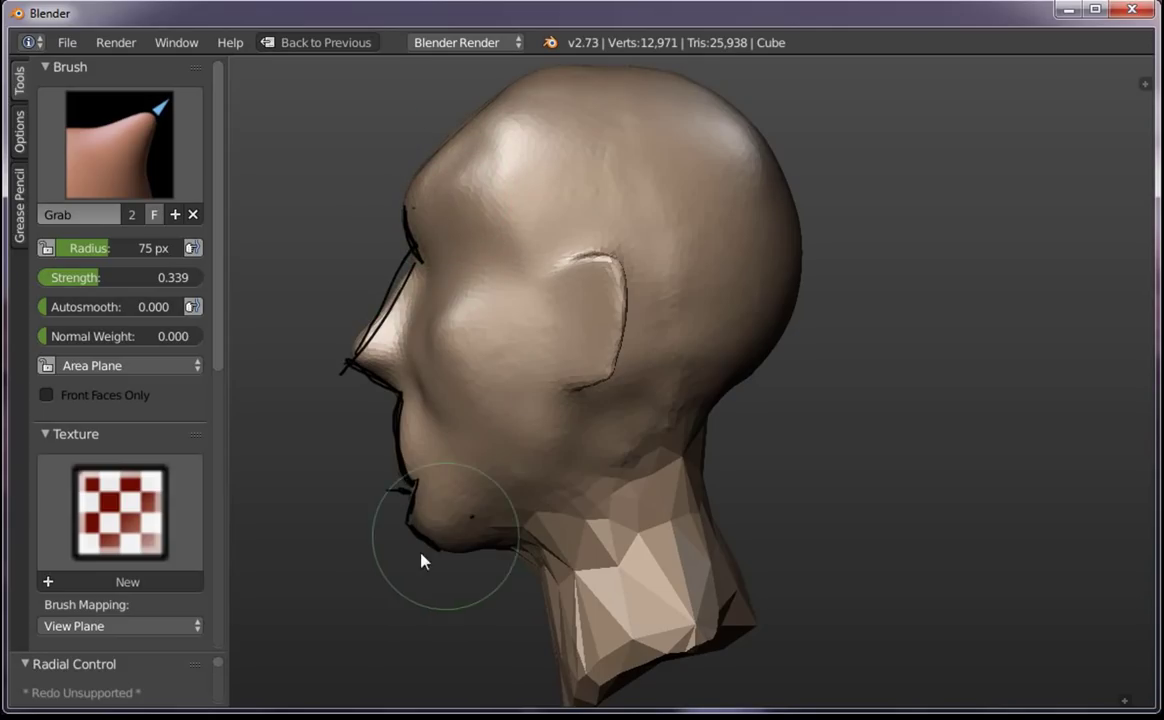
pyautogui.moveTo(434, 553)
pyautogui.mouseDown()
pyautogui.moveTo(510, 502)
pyautogui.moveTo(566, 486)
pyautogui.mouseUp()
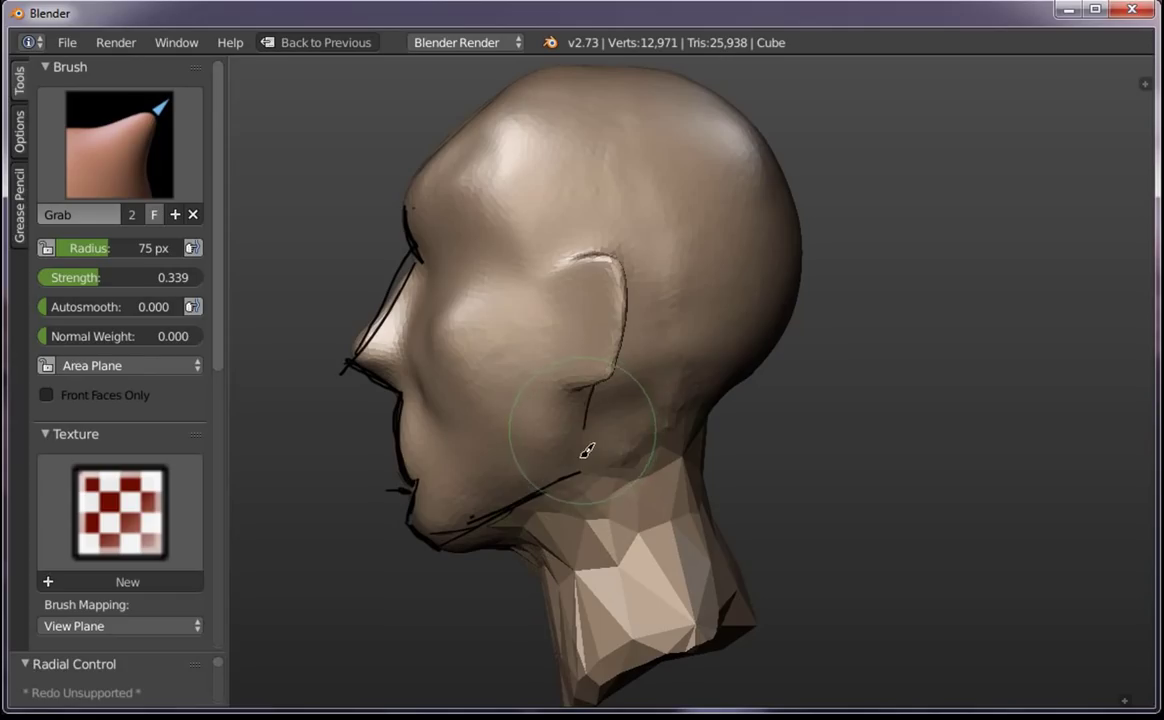
pyautogui.moveTo(593, 429)
pyautogui.mouseDown()
pyautogui.moveTo(580, 476)
pyautogui.moveTo(445, 525)
pyautogui.mouseUp()
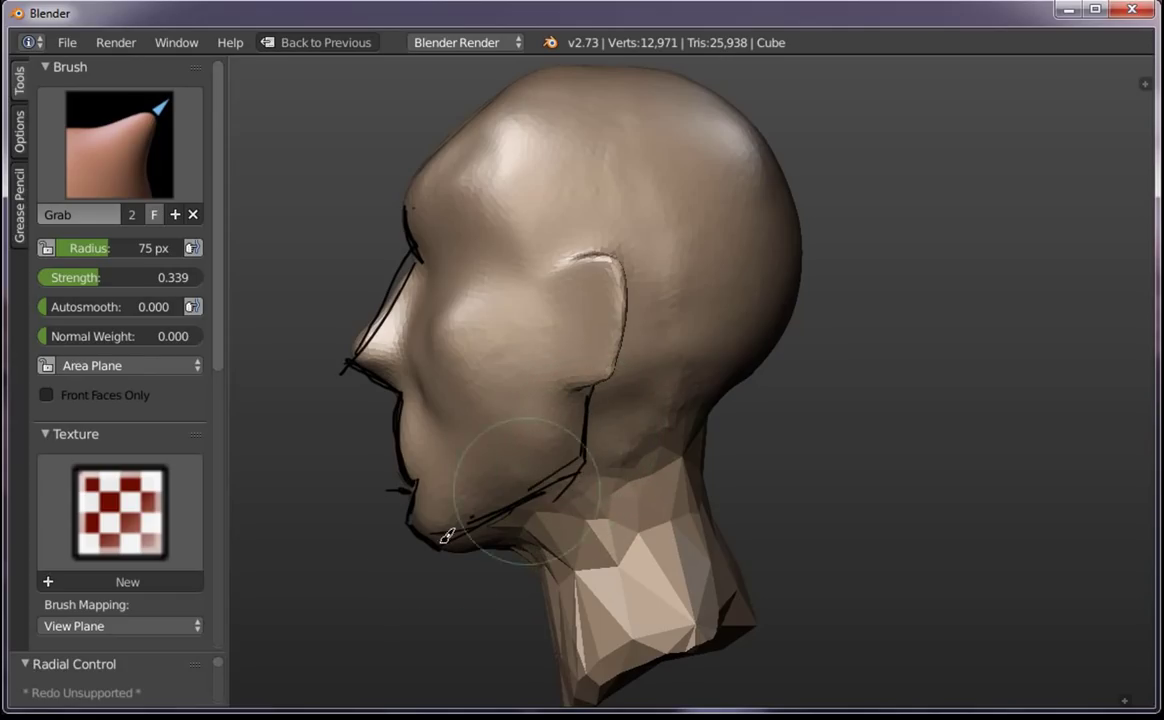
# Outline the ear, the back of the skull down the neck, and the top of the skull
pyautogui.moveTo(611, 391)
pyautogui.mouseDown()
pyautogui.moveTo(645, 372)
pyautogui.moveTo(660, 258)
pyautogui.moveTo(630, 318)
pyautogui.mouseUp()
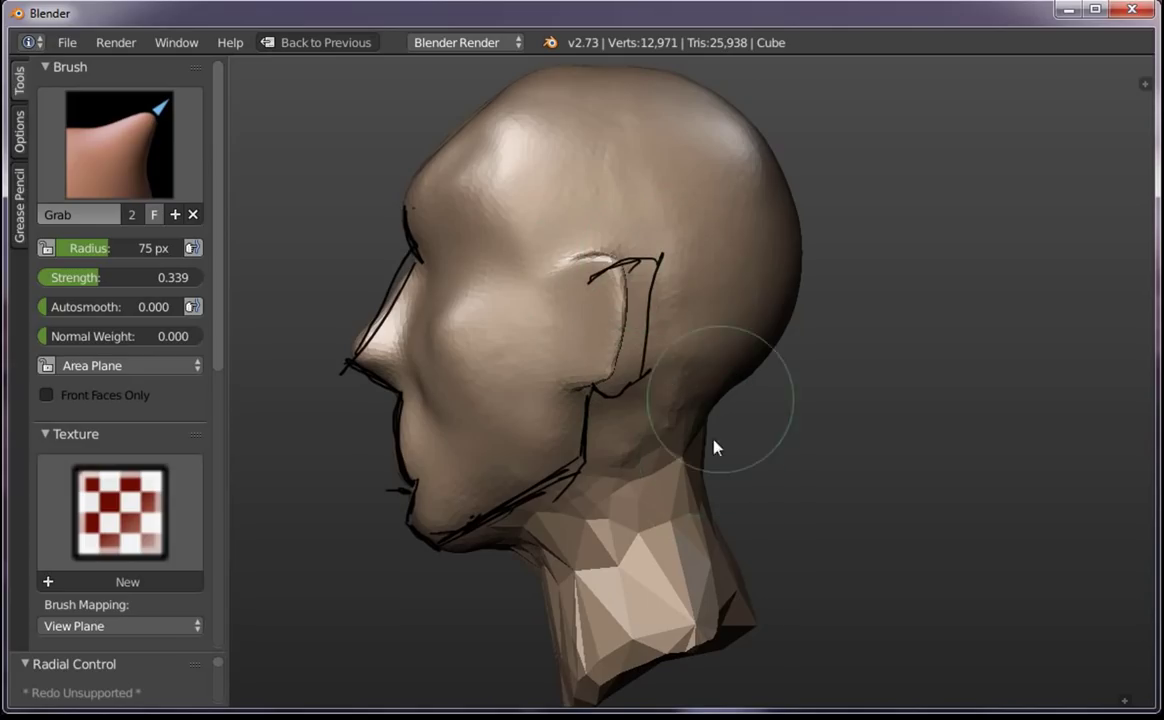
pyautogui.moveTo(742, 74)
pyautogui.mouseDown()
pyautogui.moveTo(803, 226)
pyautogui.moveTo(773, 322)
pyautogui.mouseUp()
pyautogui.moveTo(743, 374)
pyautogui.mouseDown()
pyautogui.moveTo(709, 509)
pyautogui.moveTo(755, 635)
pyautogui.mouseUp()
pyautogui.moveTo(418, 150); pyautogui.dragTo(410, 232)
pyautogui.moveTo(416, 180)
pyautogui.mouseDown()
pyautogui.moveTo(445, 122)
pyautogui.moveTo(520, 86)
pyautogui.moveTo(670, 68)
pyautogui.moveTo(727, 95)
pyautogui.mouseUp()
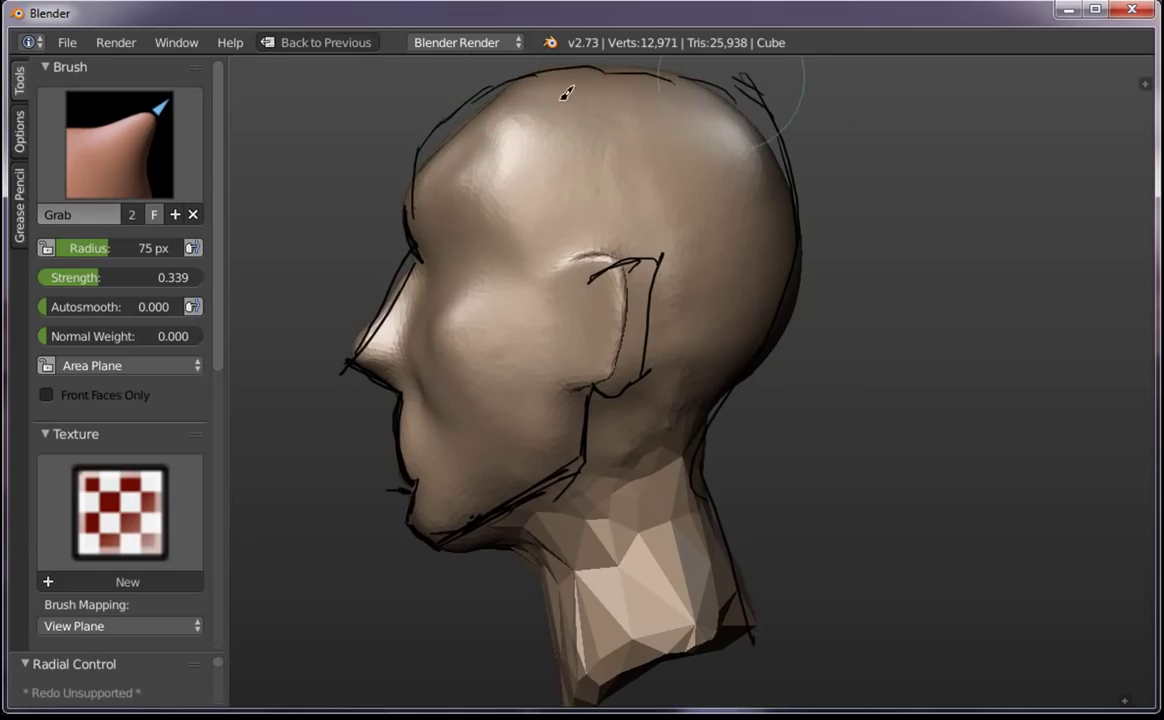
pyautogui.moveTo(668, 247); pyautogui.dragTo(670, 298, button='middle')
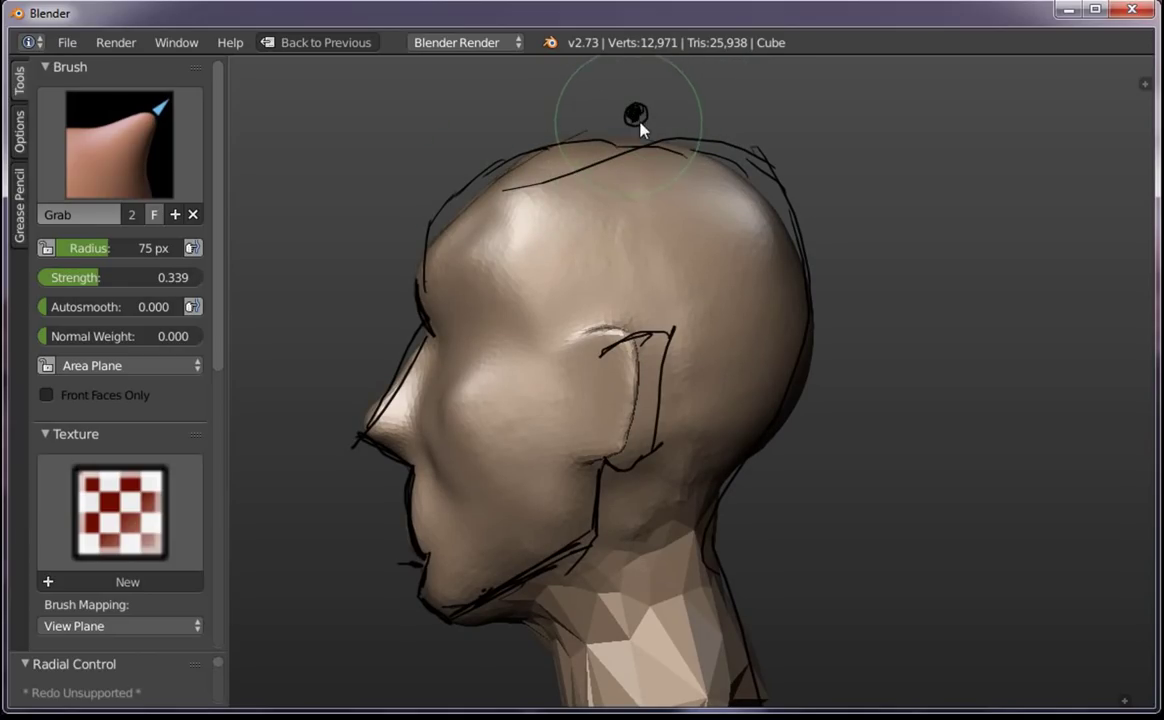
pyautogui.scroll(-5, 655, 200)
# Remove all the sketched guide strokes from the head
pyautogui.press('n')
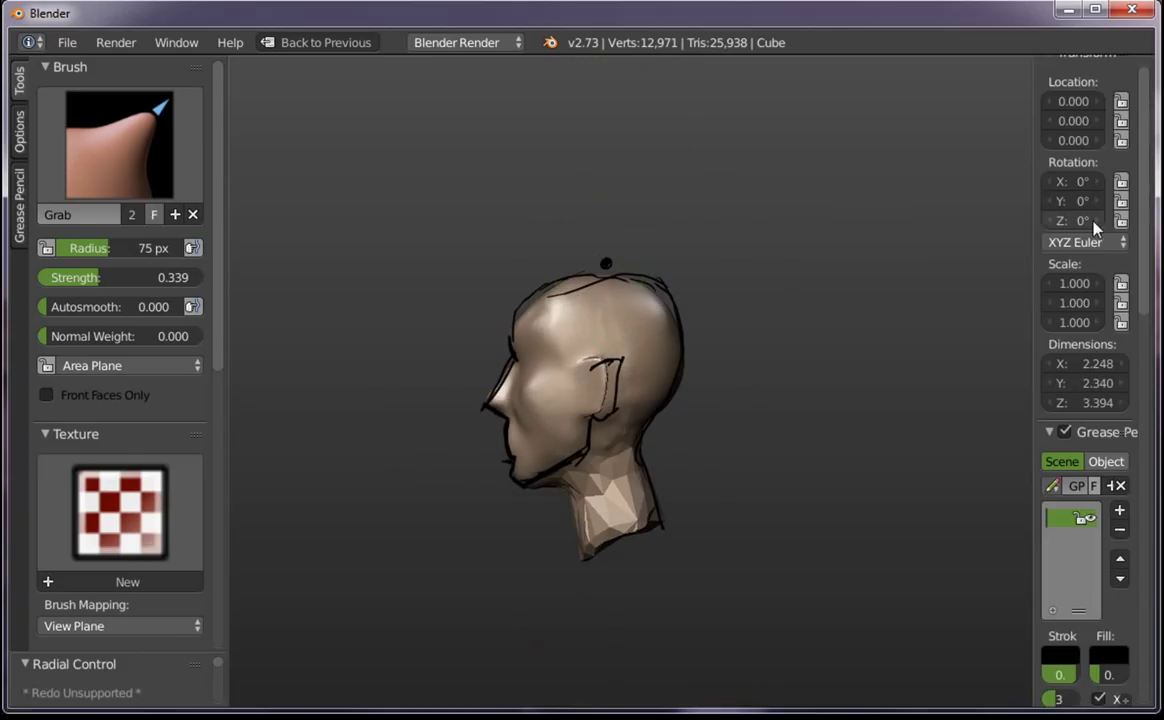
pyautogui.press('n')
pyautogui.scroll(-5, 1147, 285)
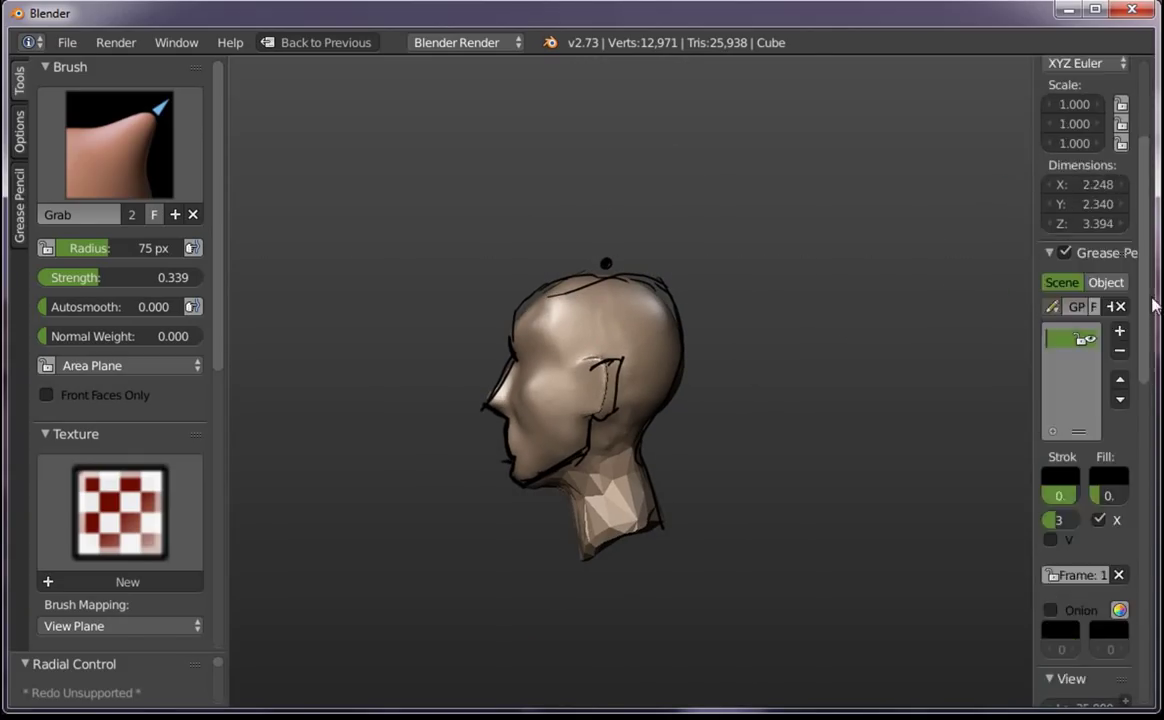
pyautogui.scroll(-4, 1140, 260)
pyautogui.click(1118, 169)
# Resize the Grab brush to about 66 px and pull the ear slightly outward
pyautogui.press('f')
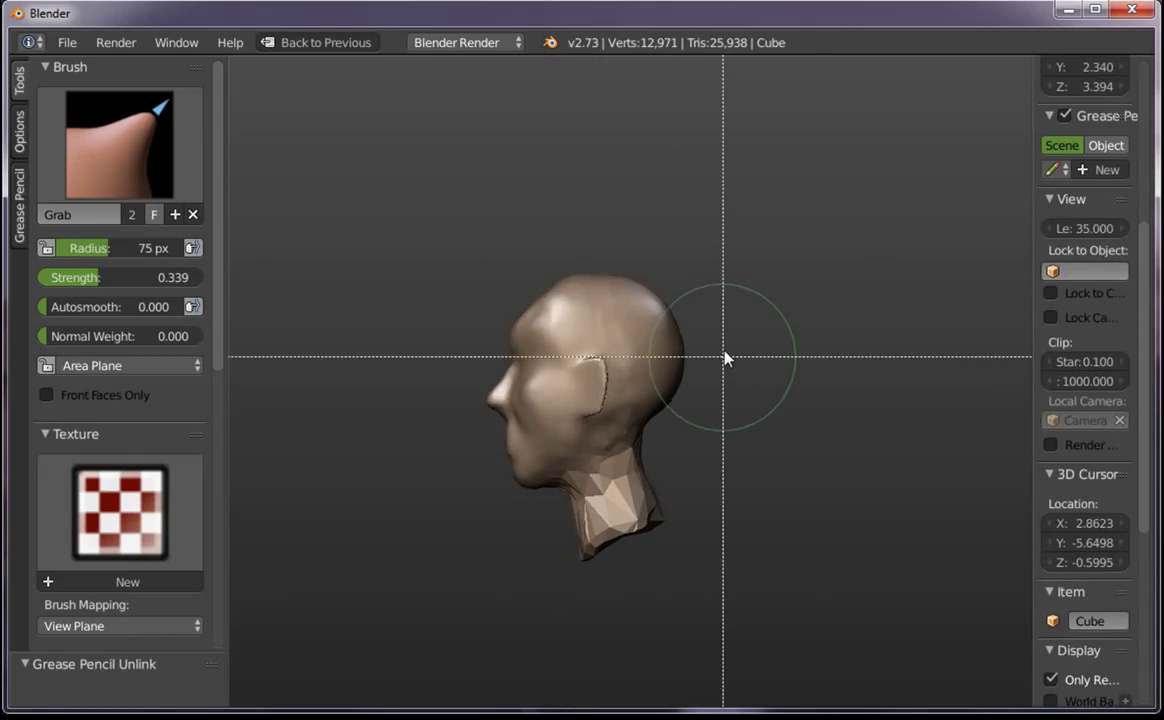
pyautogui.click(712, 342)
pyautogui.press('n')
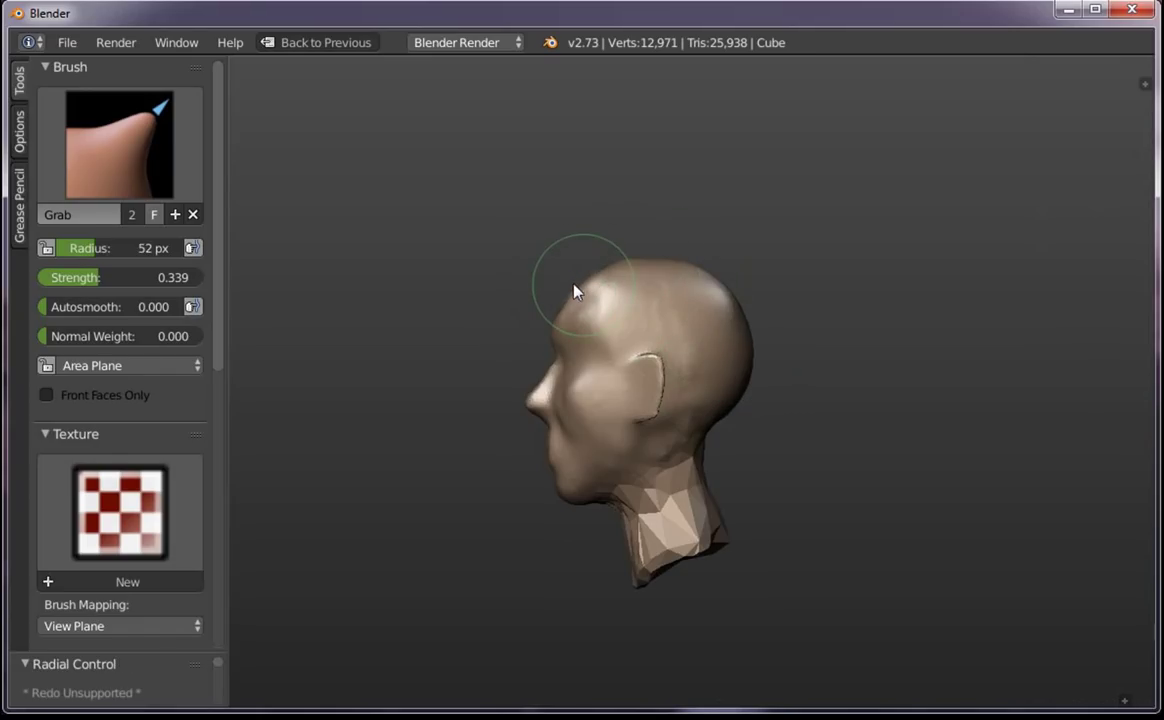
pyautogui.scroll(2, 640, 400)
pyautogui.press('f')
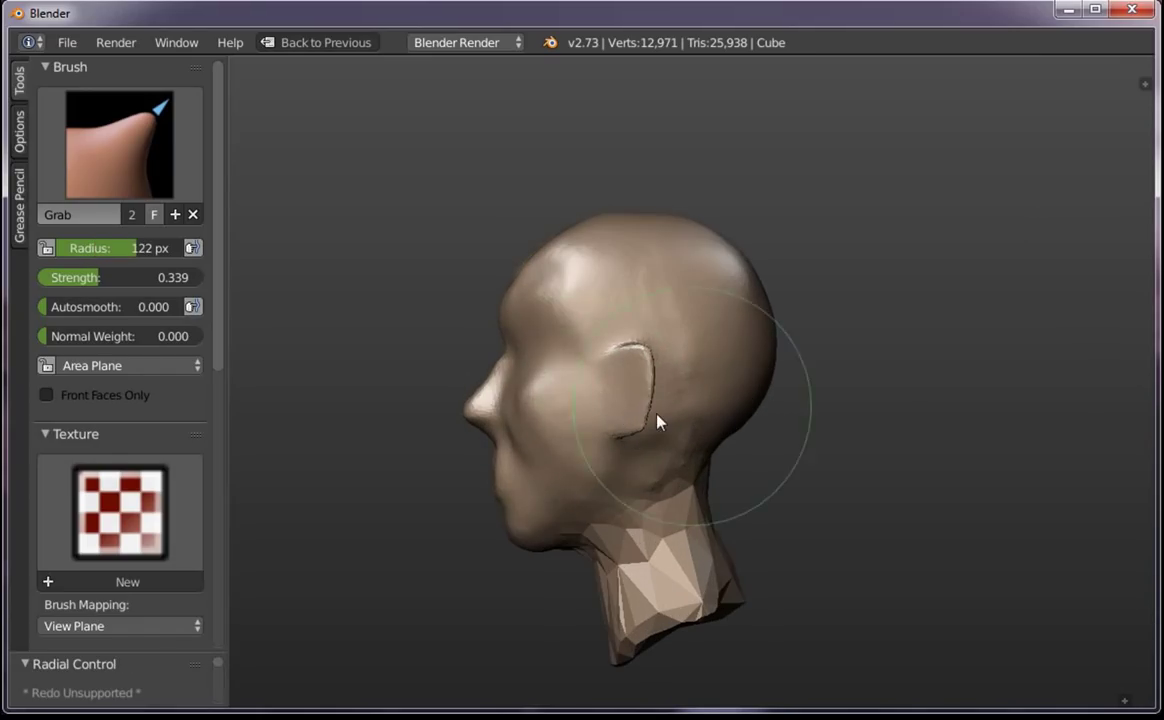
pyautogui.click(621, 421)
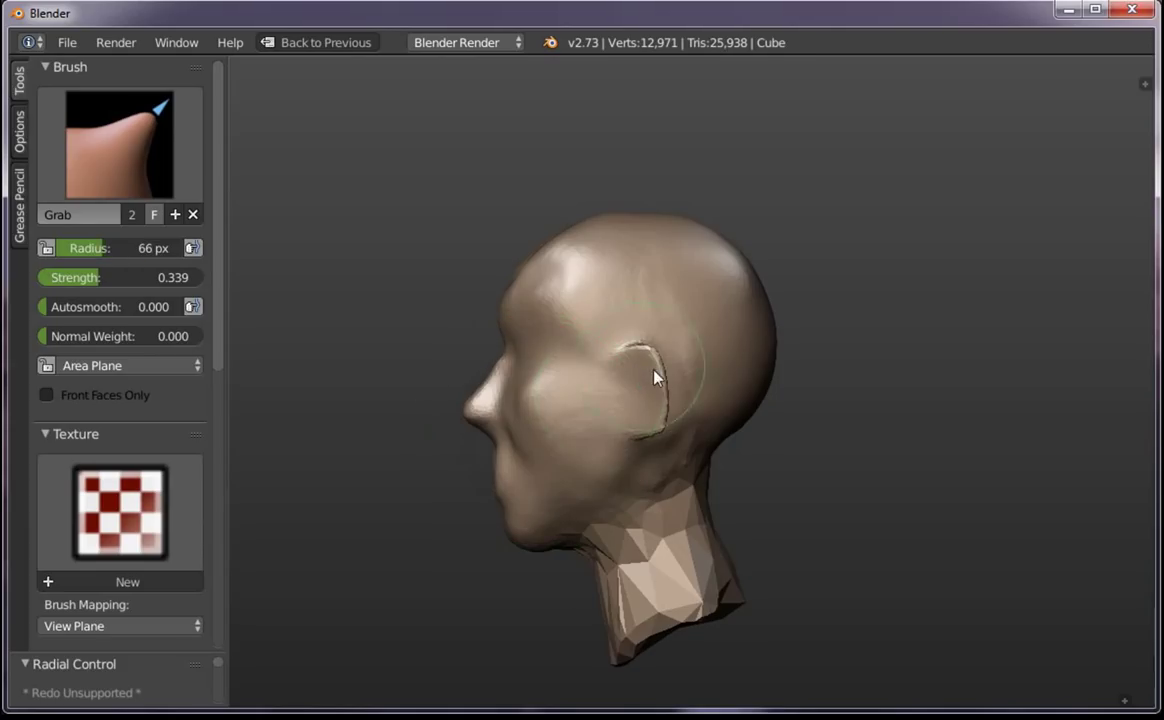
pyautogui.moveTo(657, 377); pyautogui.dragTo(683, 351)
pyautogui.click(616, 373)
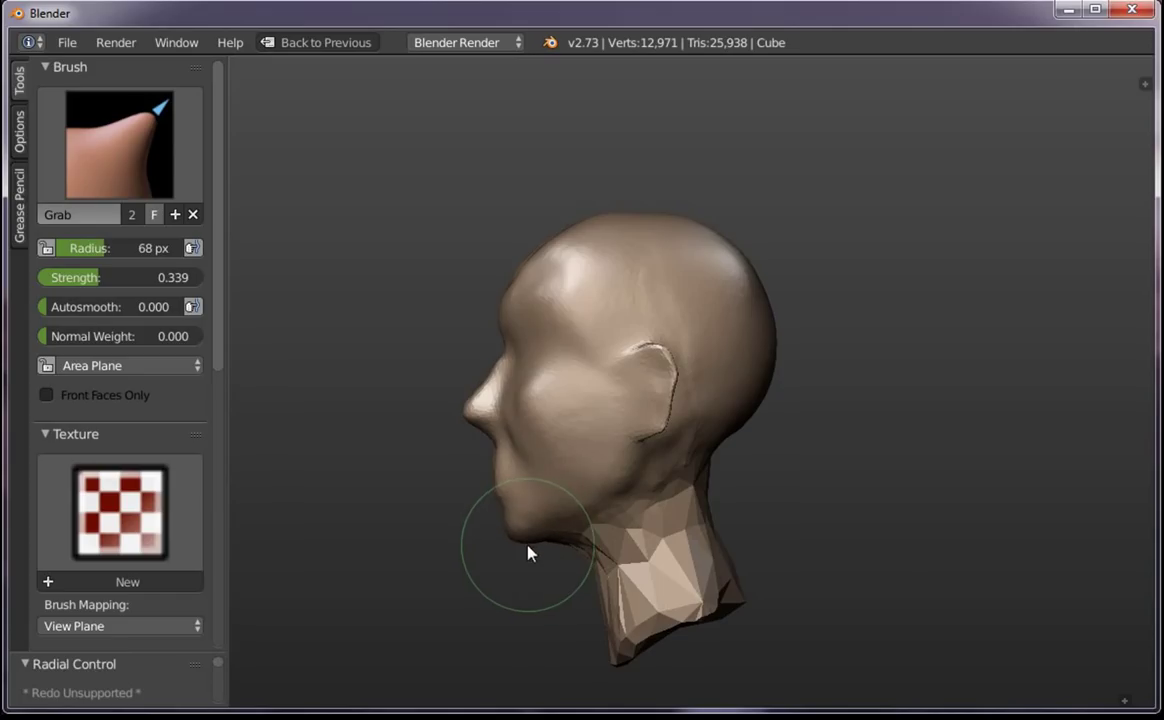
# Pull the chin down and notch the lip, then view the head from the front
pyautogui.scroll(3, 403, 437)
pyautogui.keyDown('shift'); pyautogui.moveTo(403, 437); pyautogui.dragTo(520, 424, button='middle'); pyautogui.keyUp('shift')
pyautogui.moveTo(516, 444); pyautogui.dragTo(530, 467)
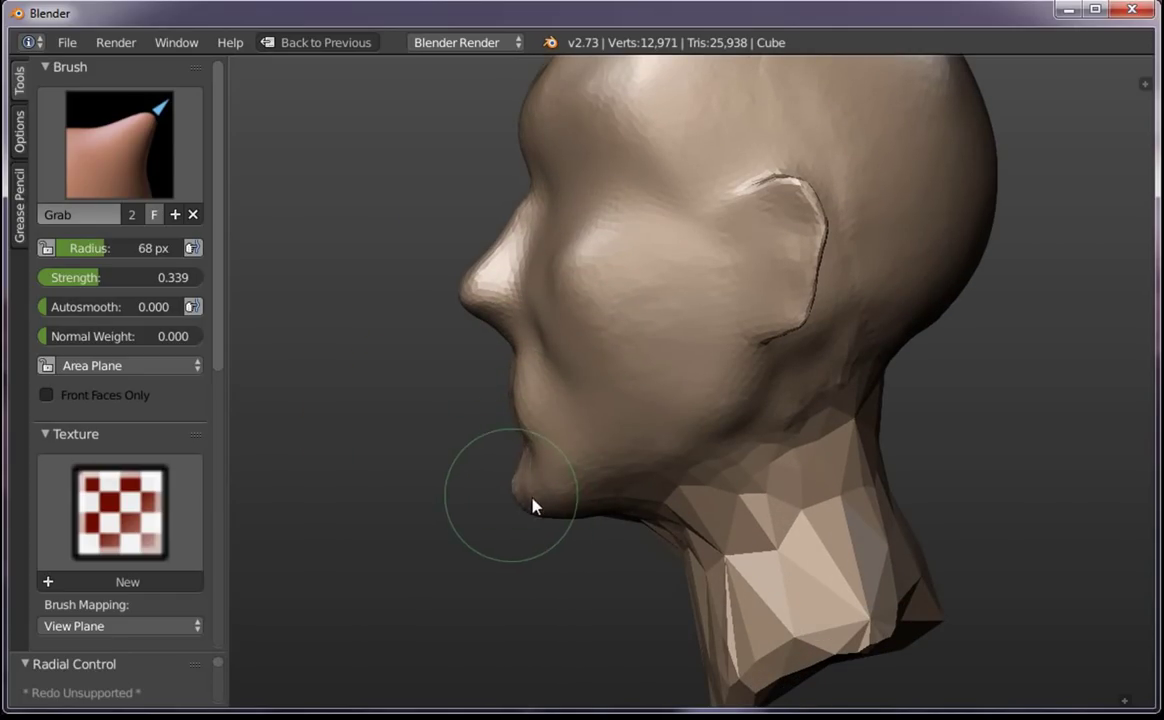
pyautogui.press('KP_1')
pyautogui.scroll(4, 590, 360)
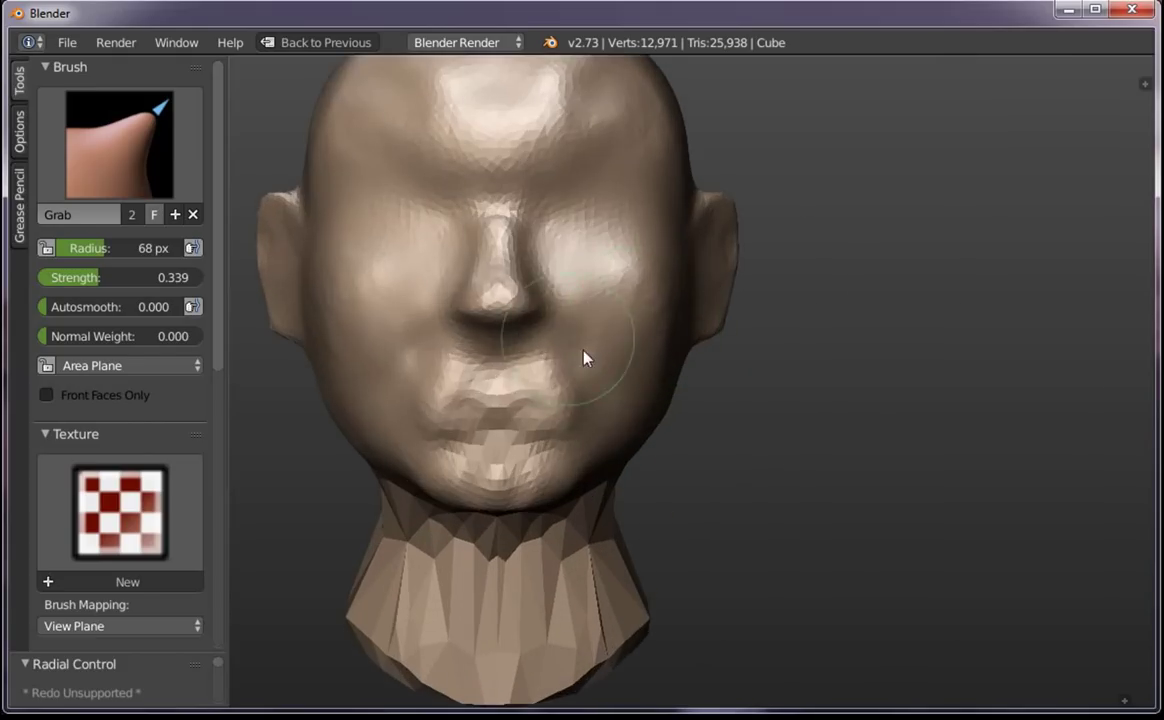
# Adjust the brush radius through 114 and 98 px, settling on 71 px
pyautogui.write('f200')
pyautogui.press('Return')
pyautogui.scroll(-6, 655, 330)
pyautogui.scroll(1, 675, 340)
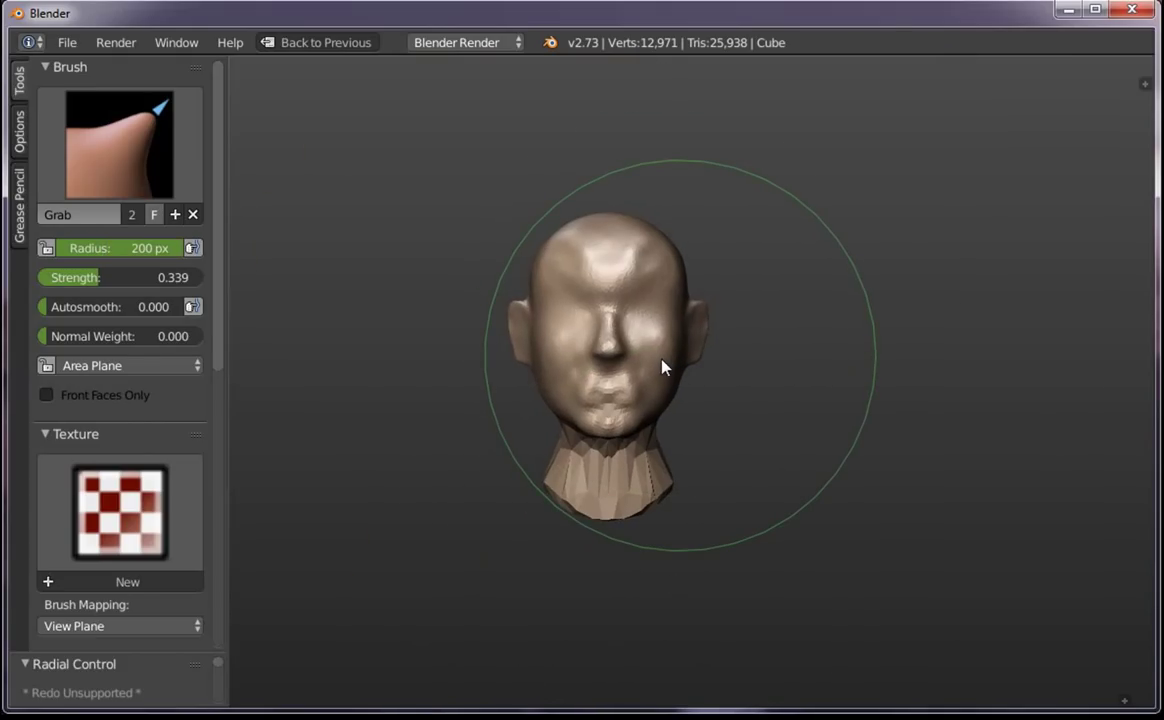
pyautogui.press('f')
pyautogui.click(515, 340)
pyautogui.scroll(5, 567, 405)
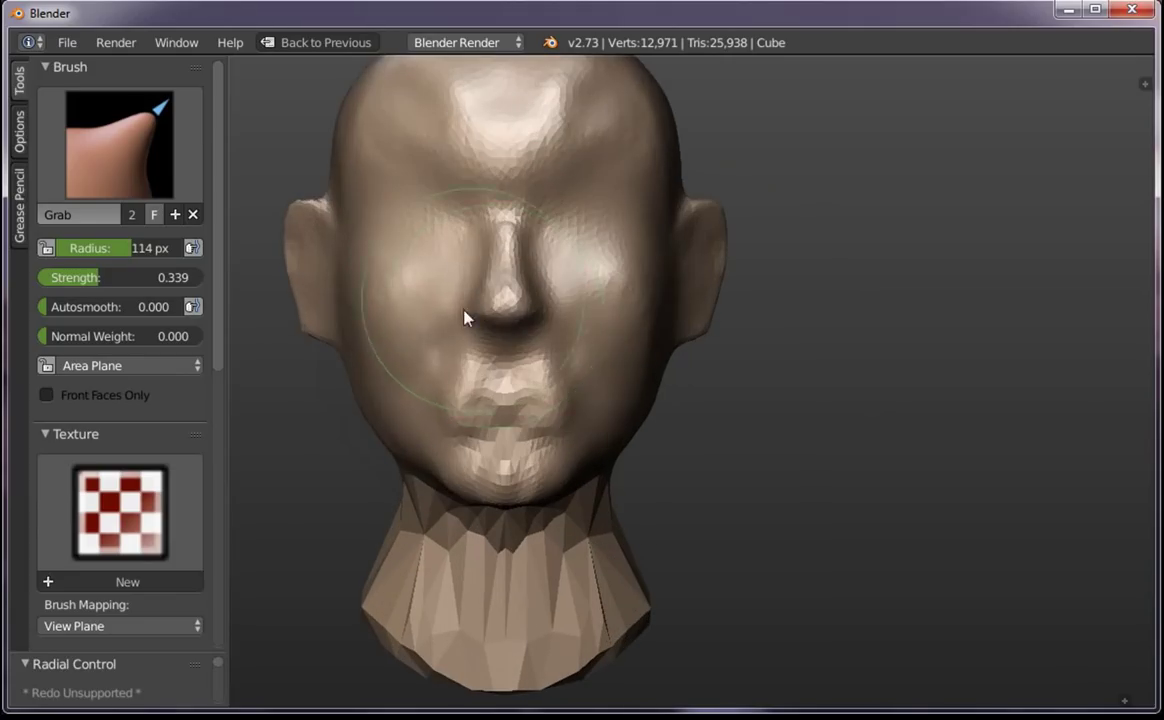
pyautogui.press('f')
pyautogui.click(480, 330)
pyautogui.press('f')
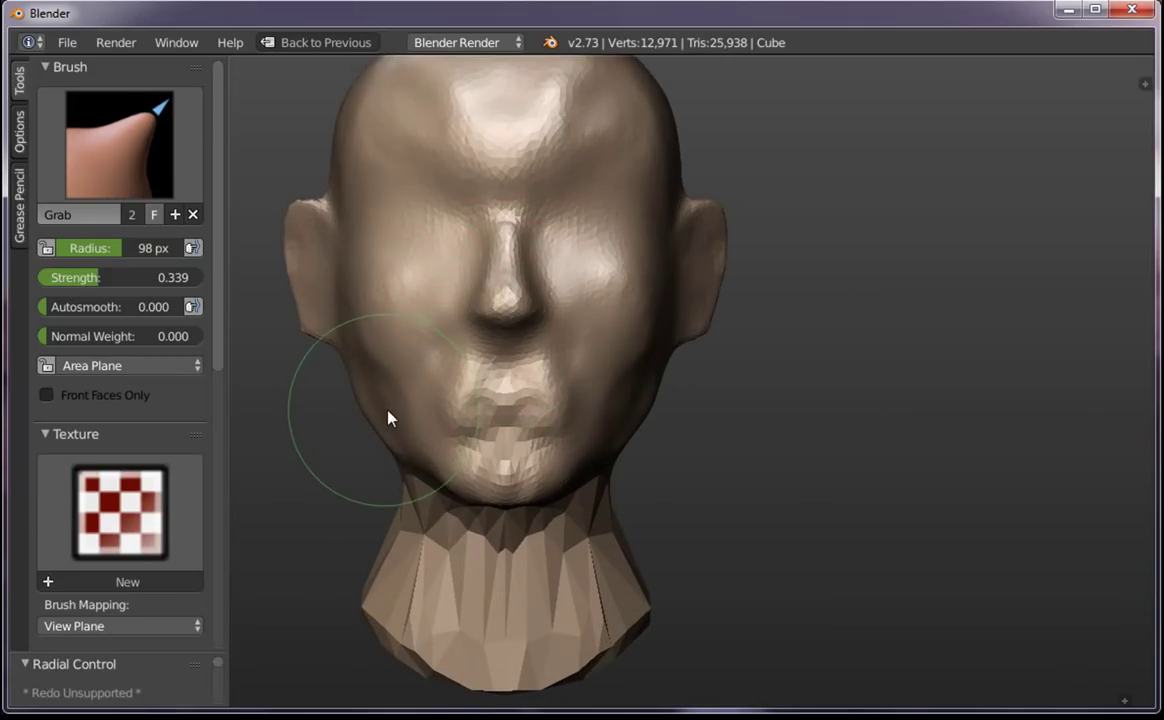
pyautogui.click(360, 410)
# Undo a test cheek dent and switch to the Clay Strips brush
pyautogui.moveTo(606, 372); pyautogui.dragTo(655, 403, button='middle')
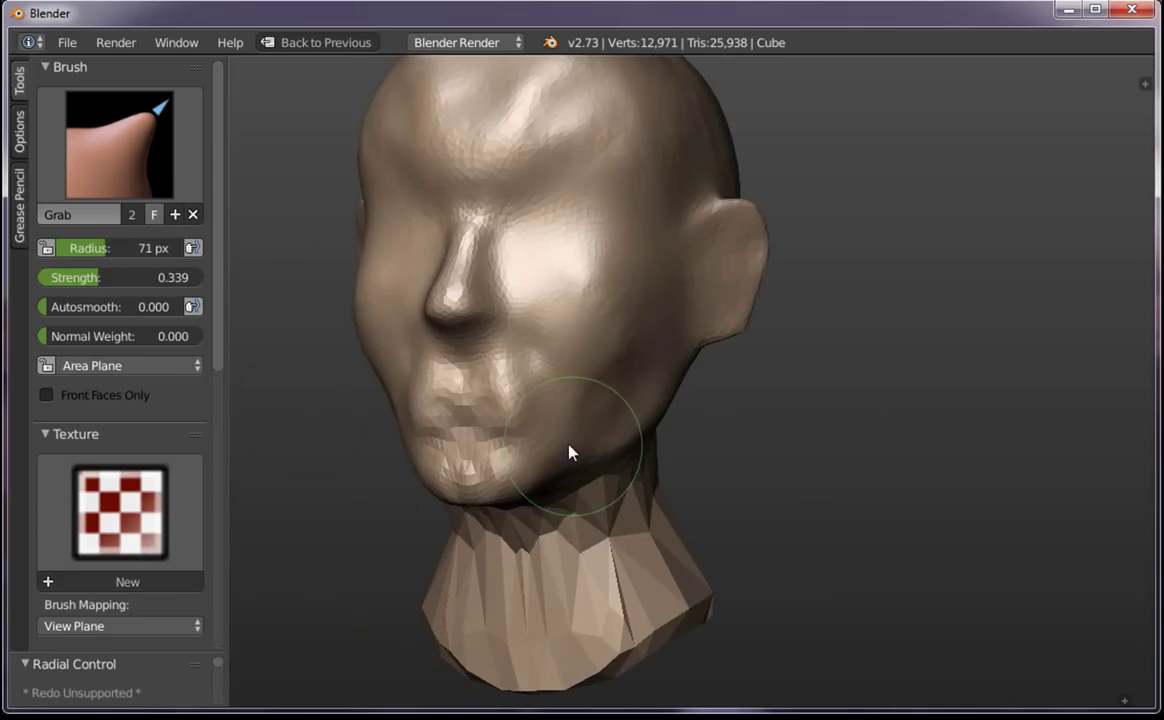
pyautogui.press('f')
pyautogui.click(613, 403)
pyautogui.moveTo(635, 345); pyautogui.dragTo(603, 270)
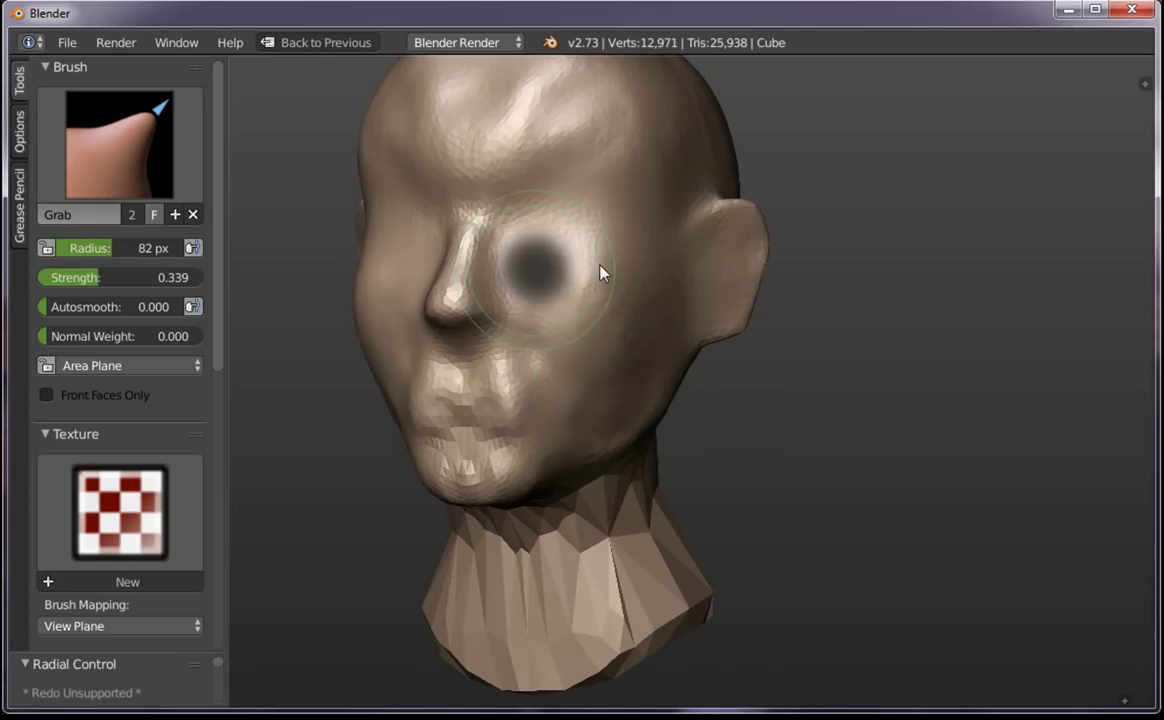
pyautogui.hotkey('ctrl', 'z')
pyautogui.moveTo(603, 270); pyautogui.dragTo(618, 291, button='middle')
pyautogui.click(119, 145)
pyautogui.click(250, 272)
# Turn the head front-on and set a smaller radius with stronger Clay Strips strength
pyautogui.moveTo(250, 272); pyautogui.dragTo(579, 255, button='middle')
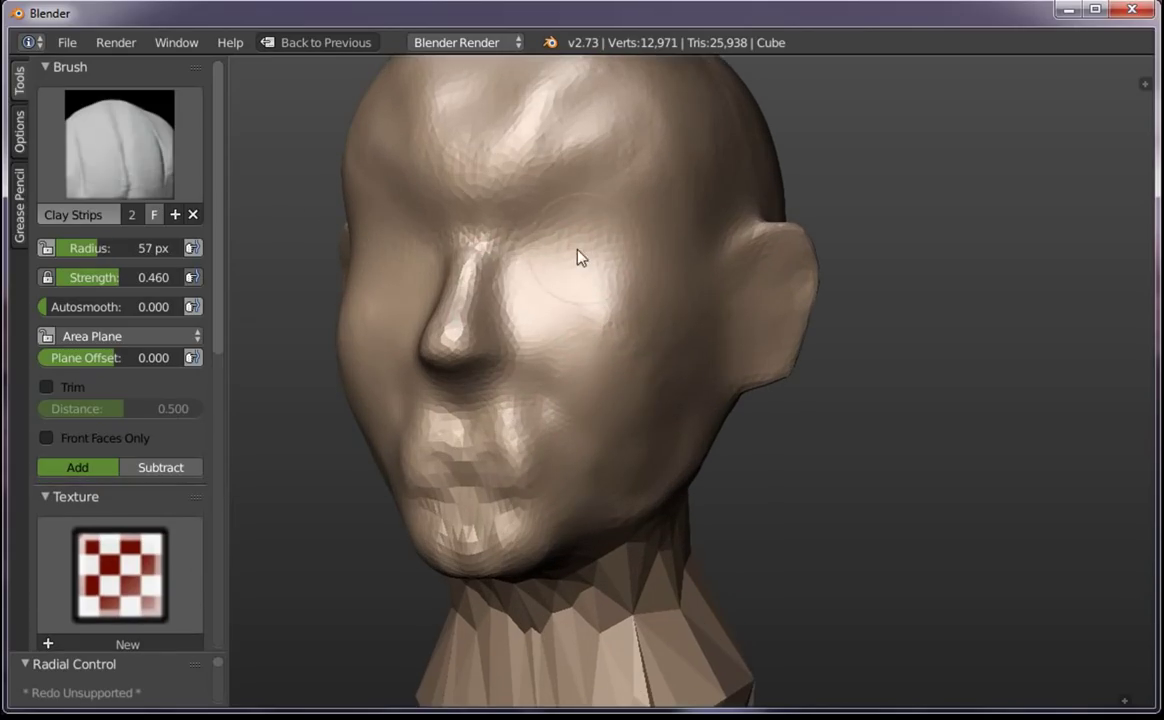
pyautogui.press('f')
pyautogui.click(522, 255)
pyautogui.moveTo(559, 244); pyautogui.dragTo(562, 260)
pyautogui.moveTo(562, 260); pyautogui.dragTo(494, 229, button='middle')
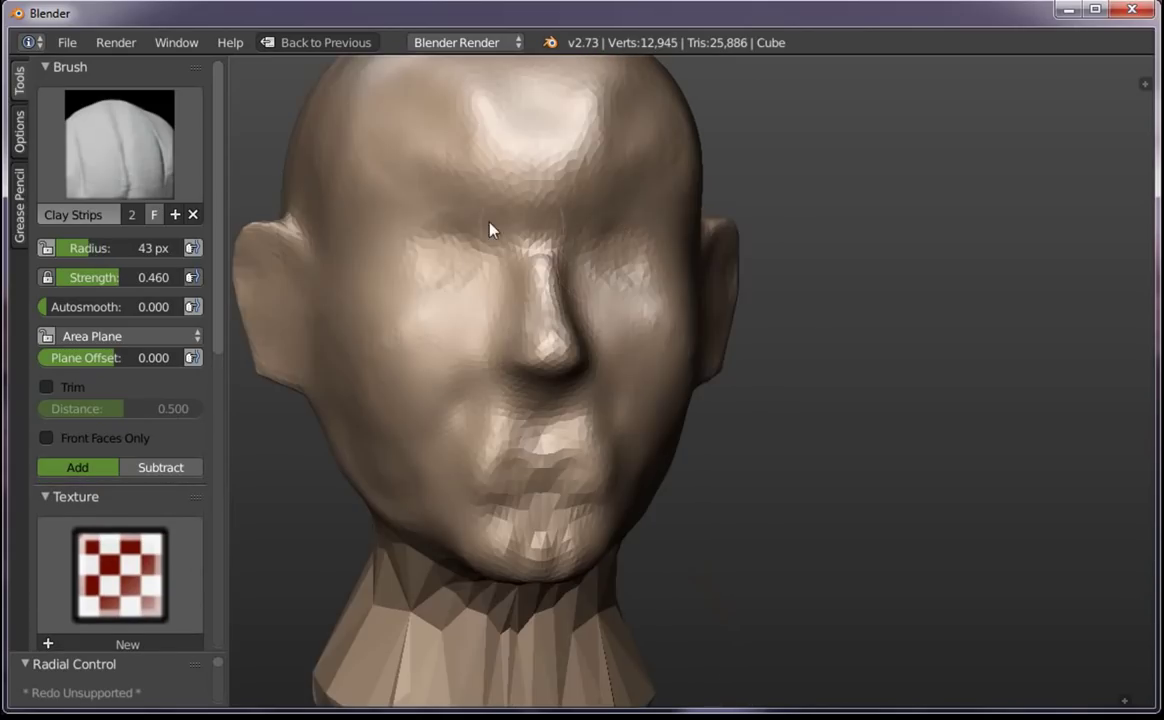
pyautogui.hotkey('shift', 'f')
pyautogui.click(423, 281)
# Sculpt clay into the eye areas to deepen the sockets
pyautogui.moveTo(423, 281)
pyautogui.mouseDown()
pyautogui.moveTo(478, 278)
pyautogui.moveTo(447, 247)
pyautogui.mouseUp()
pyautogui.moveTo(494, 270); pyautogui.dragTo(613, 268, button='middle')
pyautogui.scroll(3, 613, 268)
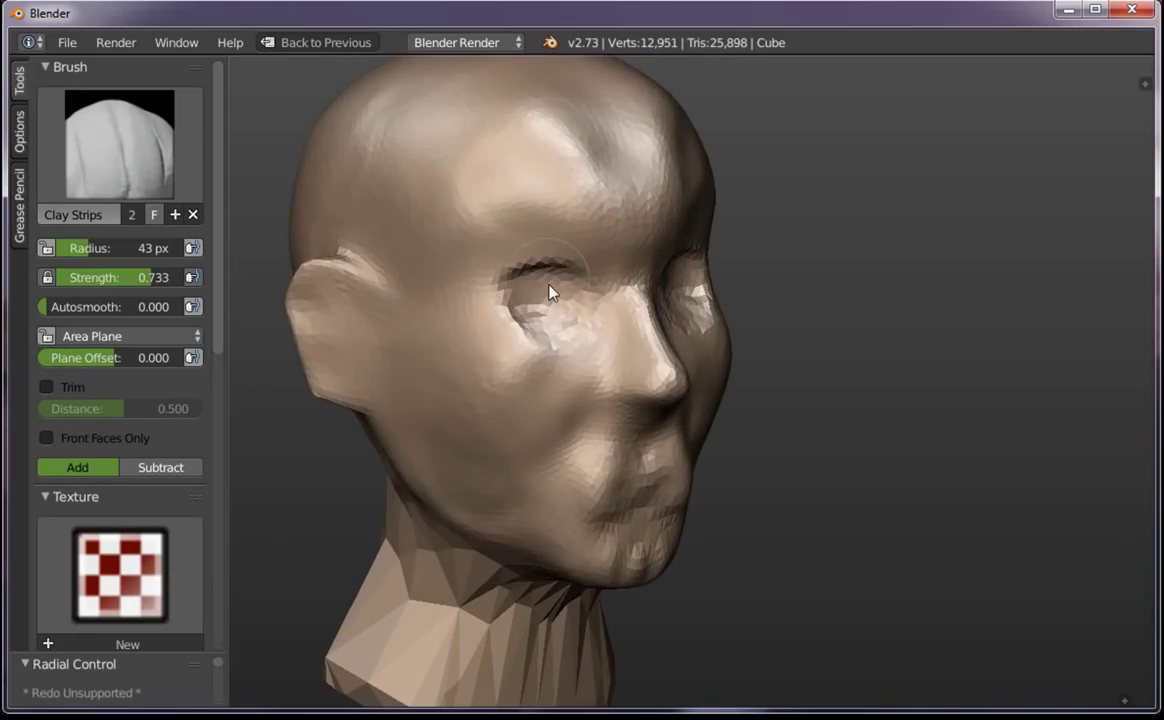
pyautogui.moveTo(546, 299)
pyautogui.mouseDown()
pyautogui.moveTo(515, 307)
pyautogui.moveTo(538, 312)
pyautogui.moveTo(530, 262)
pyautogui.moveTo(596, 256)
pyautogui.moveTo(629, 234)
pyautogui.mouseUp()
pyautogui.press('f')
pyautogui.click(556, 252)
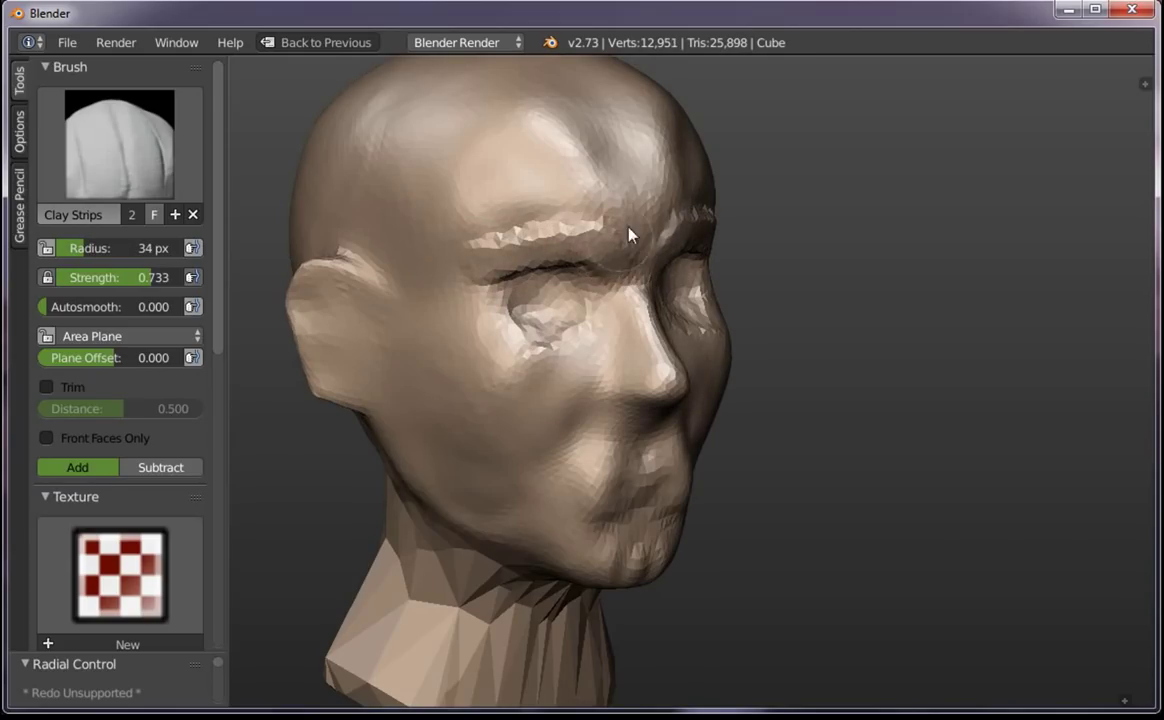
# Enlarge the brush and build up the forehead above the brows
pyautogui.moveTo(629, 234); pyautogui.dragTo(462, 197, button='middle')
pyautogui.press('f')
pyautogui.click(477, 124)
pyautogui.moveTo(477, 124)
pyautogui.mouseDown()
pyautogui.moveTo(543, 161)
pyautogui.moveTo(499, 226)
pyautogui.moveTo(538, 152)
pyautogui.moveTo(582, 226)
pyautogui.moveTo(626, 174)
pyautogui.moveTo(520, 237)
pyautogui.mouseUp()
pyautogui.scroll(-4, 746, 353)
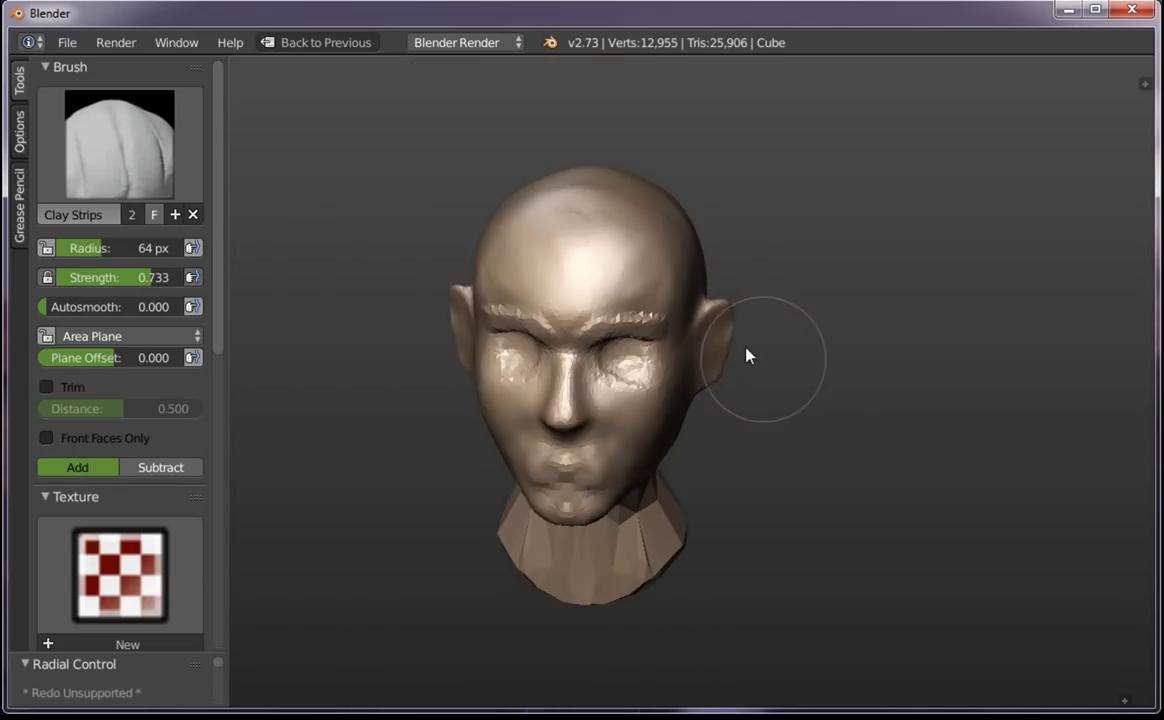
# Sculpt the brow ridge from the side and add rough clay over the forehead
pyautogui.moveTo(746, 353); pyautogui.dragTo(735, 291, button='middle')
pyautogui.scroll(5, 631, 268)
pyautogui.scroll(2, 612, 205)
pyautogui.moveTo(612, 205); pyautogui.dragTo(642, 177)
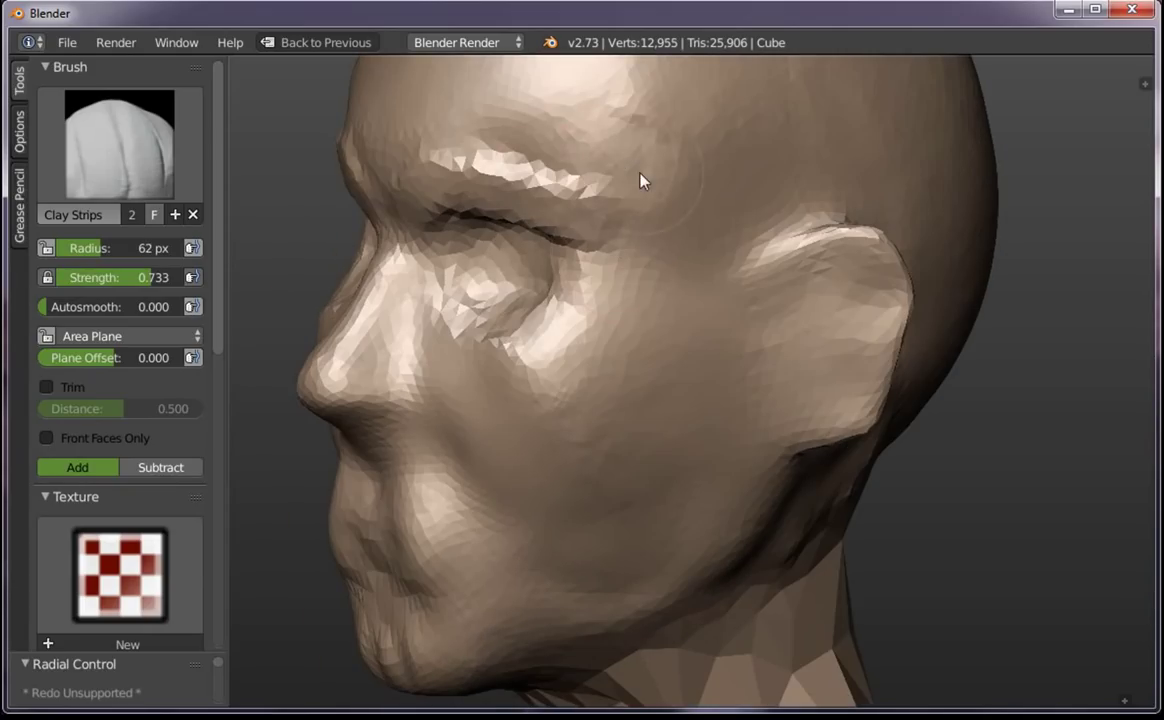
pyautogui.moveTo(663, 164); pyautogui.dragTo(658, 221, button='middle')
pyautogui.moveTo(649, 256)
pyautogui.mouseDown()
pyautogui.moveTo(683, 226)
pyautogui.moveTo(725, 330)
pyautogui.moveTo(681, 340)
pyautogui.moveTo(761, 351)
pyautogui.moveTo(570, 277)
pyautogui.moveTo(611, 177)
pyautogui.moveTo(577, 244)
pyautogui.moveTo(725, 210)
pyautogui.moveTo(770, 369)
pyautogui.mouseUp()
pyautogui.scroll(-5, 770, 369)
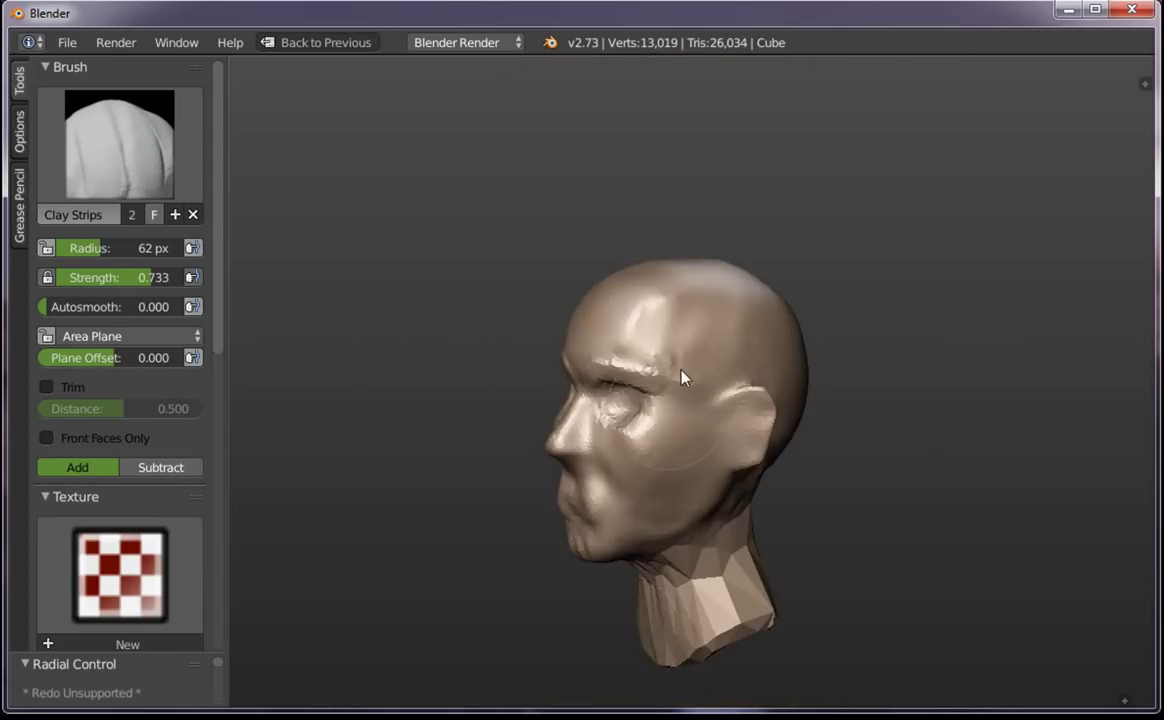
pyautogui.moveTo(676, 382)
pyautogui.mouseDown(button='middle')
pyautogui.moveTo(884, 356)
pyautogui.moveTo(692, 361)
pyautogui.moveTo(790, 208)
pyautogui.mouseUp(button='middle')
pyautogui.scroll(10, 790, 208)
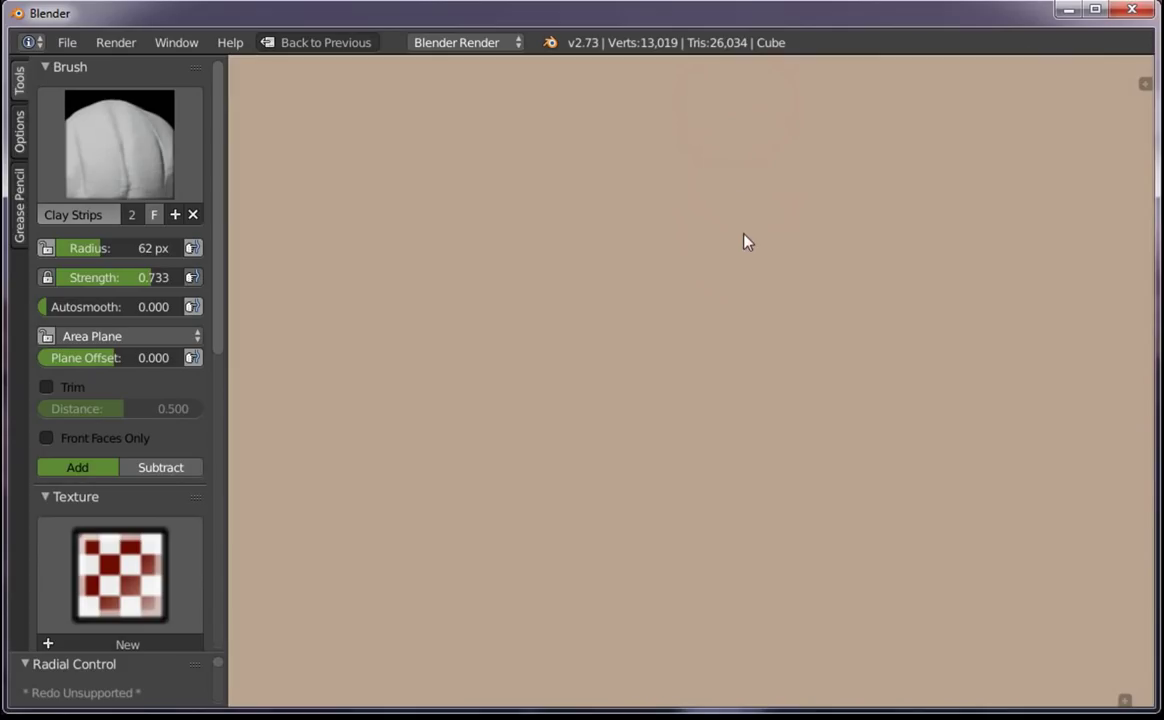
pyautogui.scroll(-3, 798, 140)
pyautogui.scroll(-3, 761, 531)
# Build clay under the chin and onto the front of the neck
pyautogui.scroll(-3, 761, 531)
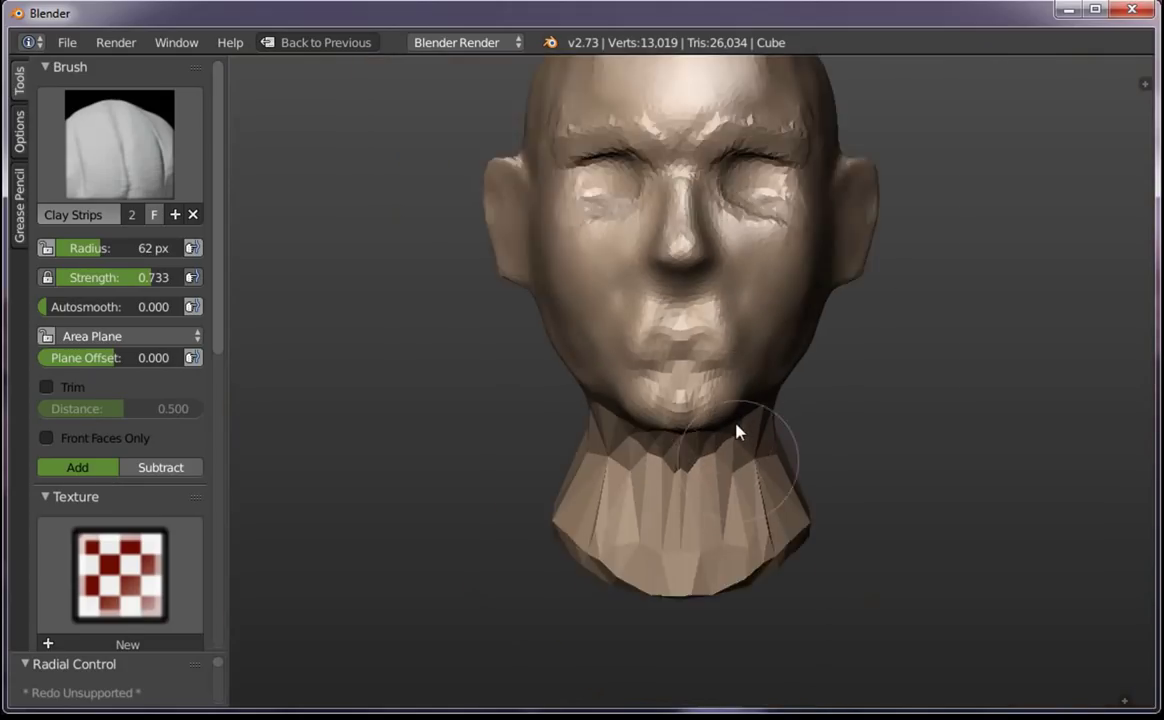
pyautogui.moveTo(735, 429)
pyautogui.mouseDown(button='middle')
pyautogui.moveTo(603, 442)
pyautogui.moveTo(686, 432)
pyautogui.mouseUp(button='middle')
pyautogui.press('f')
pyautogui.click(642, 437)
pyautogui.press('f')
pyautogui.click(696, 385)
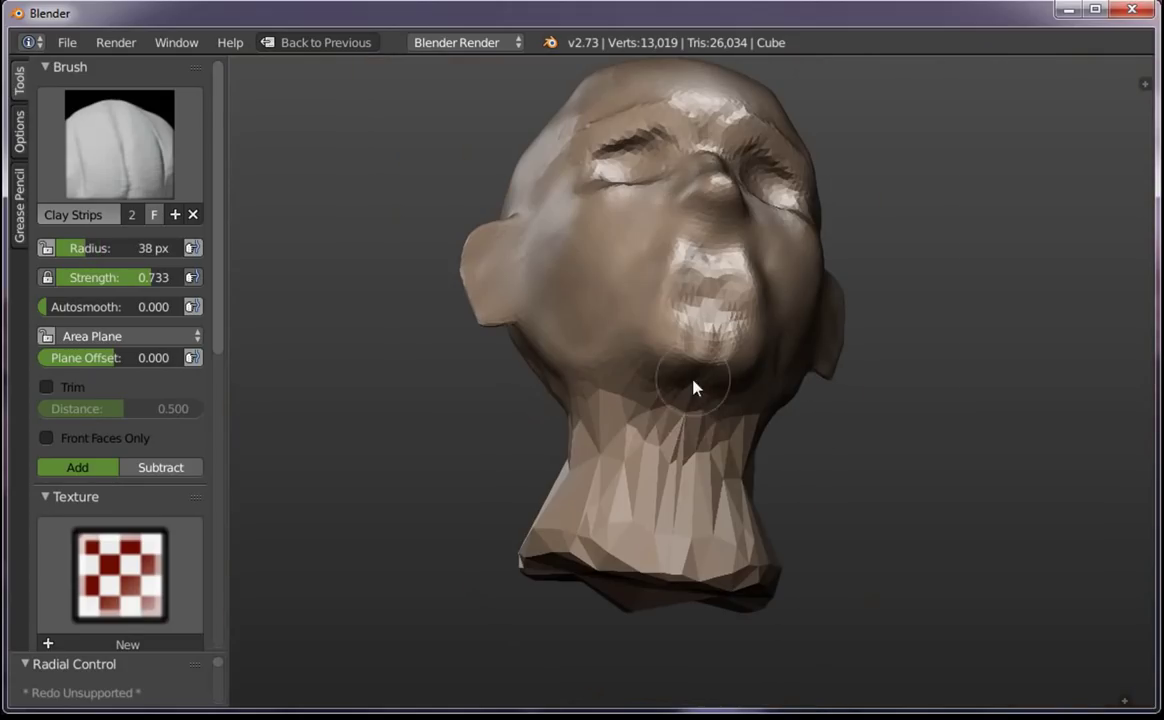
pyautogui.moveTo(696, 385)
pyautogui.mouseDown()
pyautogui.moveTo(665, 475)
pyautogui.moveTo(693, 447)
pyautogui.moveTo(683, 460)
pyautogui.mouseUp()
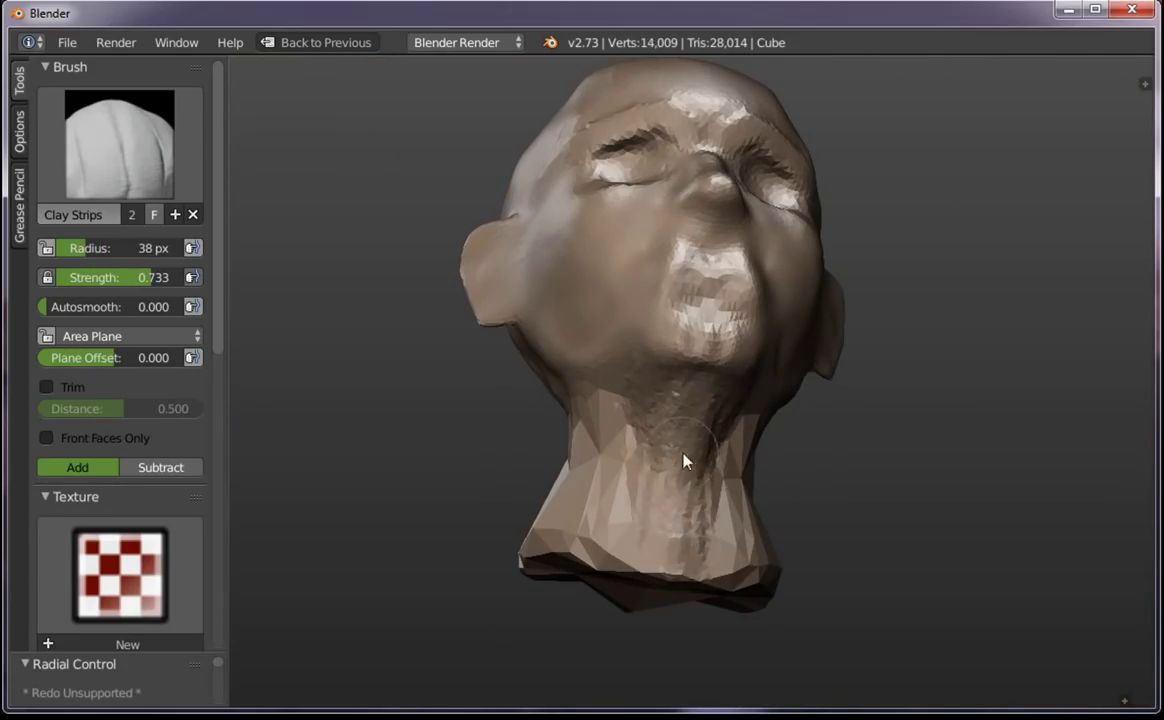
pyautogui.moveTo(683, 460); pyautogui.dragTo(668, 478, button='middle')
# Sculpt muscle strokes down the side of the neck
pyautogui.press('f')
pyautogui.click(592, 447)
pyautogui.moveTo(592, 447); pyautogui.dragTo(632, 397, button='middle')
pyautogui.click(627, 397)
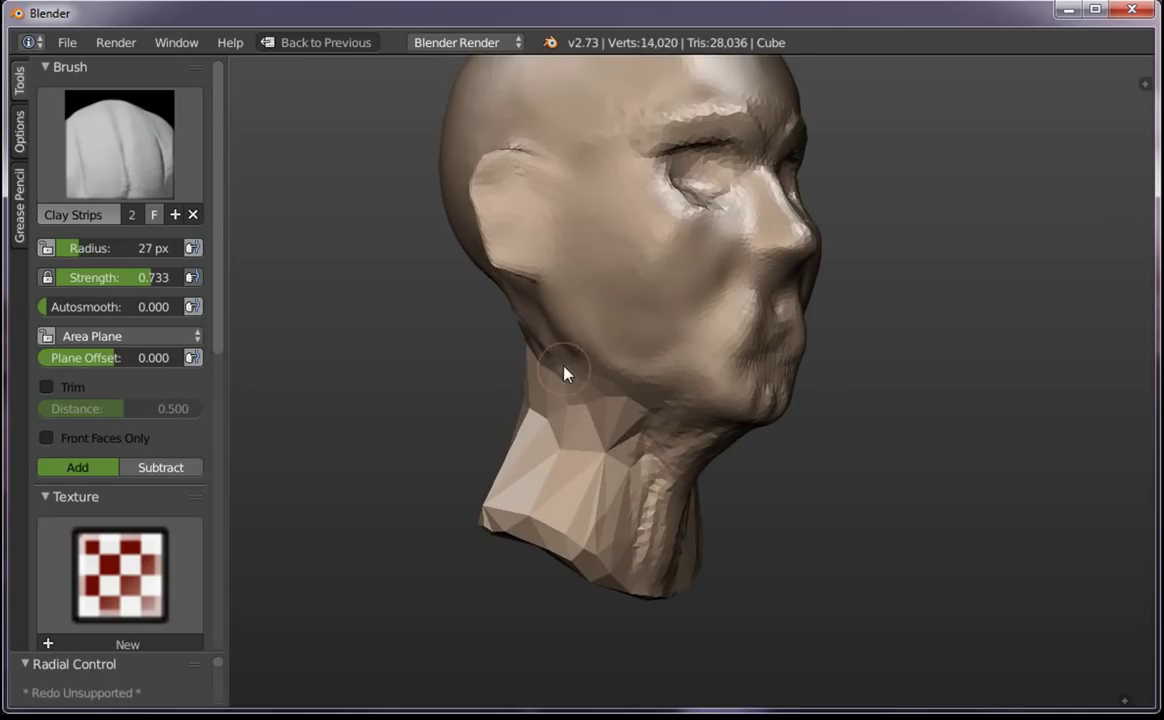
pyautogui.moveTo(540, 333)
pyautogui.mouseDown()
pyautogui.moveTo(655, 551)
pyautogui.moveTo(644, 569)
pyautogui.moveTo(668, 600)
pyautogui.moveTo(533, 322)
pyautogui.mouseUp()
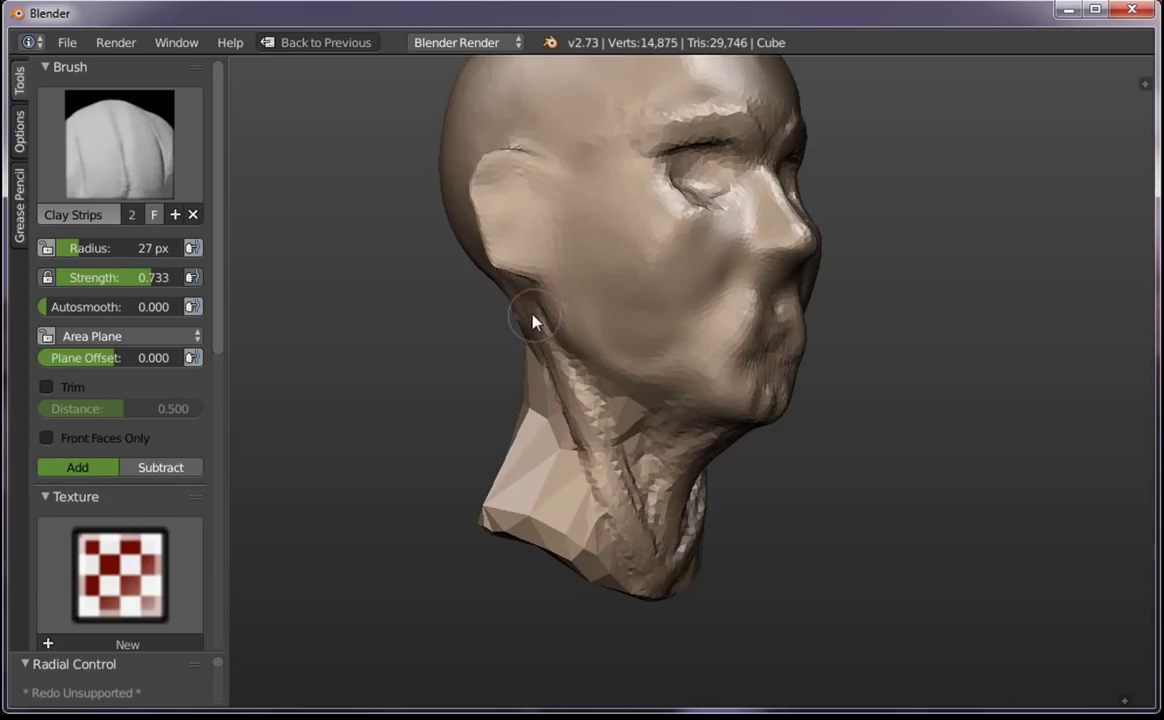
pyautogui.moveTo(533, 322); pyautogui.dragTo(610, 343, button='middle')
pyautogui.moveTo(610, 343); pyautogui.dragTo(678, 533)
pyautogui.moveTo(678, 533); pyautogui.dragTo(626, 527, button='middle')
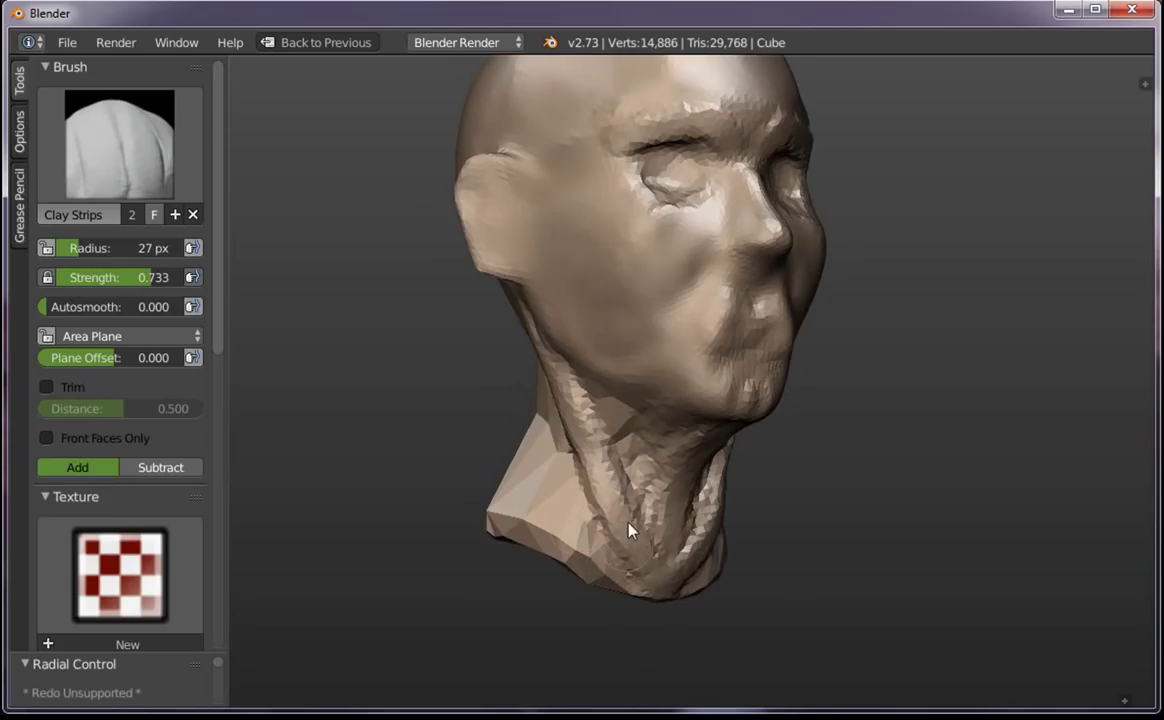
pyautogui.moveTo(657, 605)
pyautogui.mouseDown()
pyautogui.moveTo(517, 548)
pyautogui.moveTo(572, 553)
pyautogui.moveTo(650, 598)
pyautogui.mouseUp()
# Build up clay on the back of the neck and the nape
pyautogui.press('f')
pyautogui.click(560, 560)
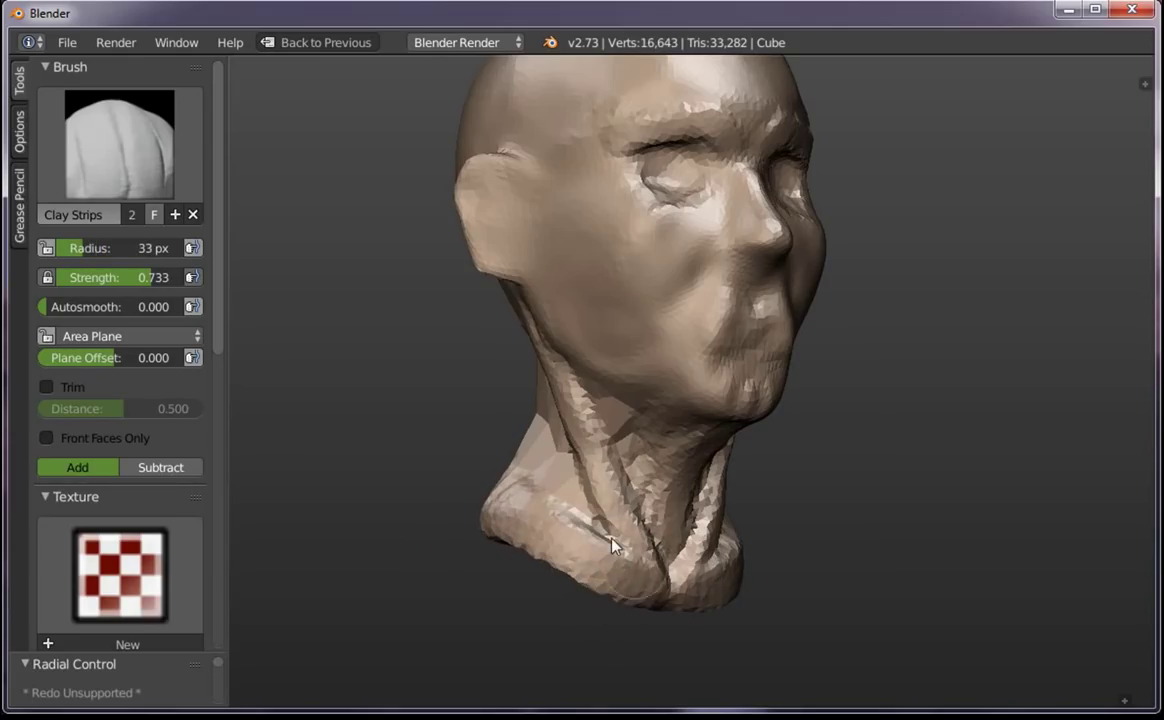
pyautogui.moveTo(583, 553); pyautogui.dragTo(605, 543)
pyautogui.moveTo(605, 543)
pyautogui.mouseDown(button='middle')
pyautogui.moveTo(519, 408)
pyautogui.moveTo(730, 424)
pyautogui.mouseUp(button='middle')
pyautogui.press('f')
pyautogui.click(670, 434)
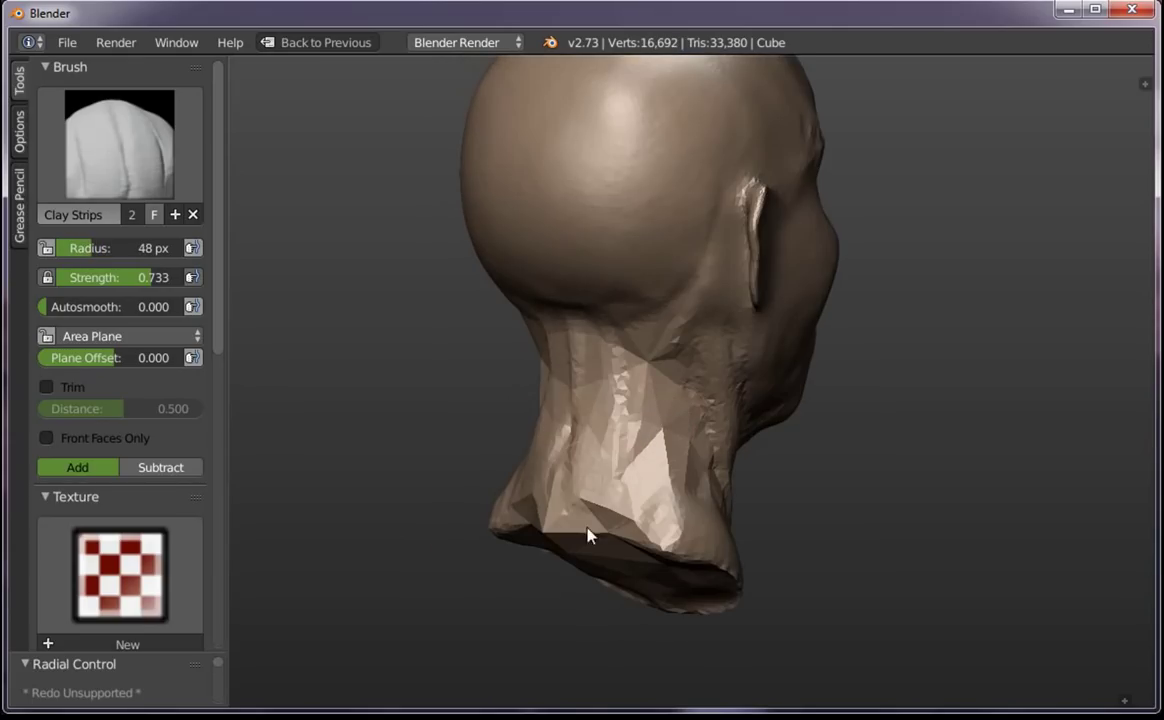
pyautogui.moveTo(590, 533); pyautogui.dragTo(628, 376)
pyautogui.moveTo(670, 538)
pyautogui.mouseDown(button='middle')
pyautogui.moveTo(681, 525)
pyautogui.moveTo(657, 488)
pyautogui.mouseUp(button='middle')
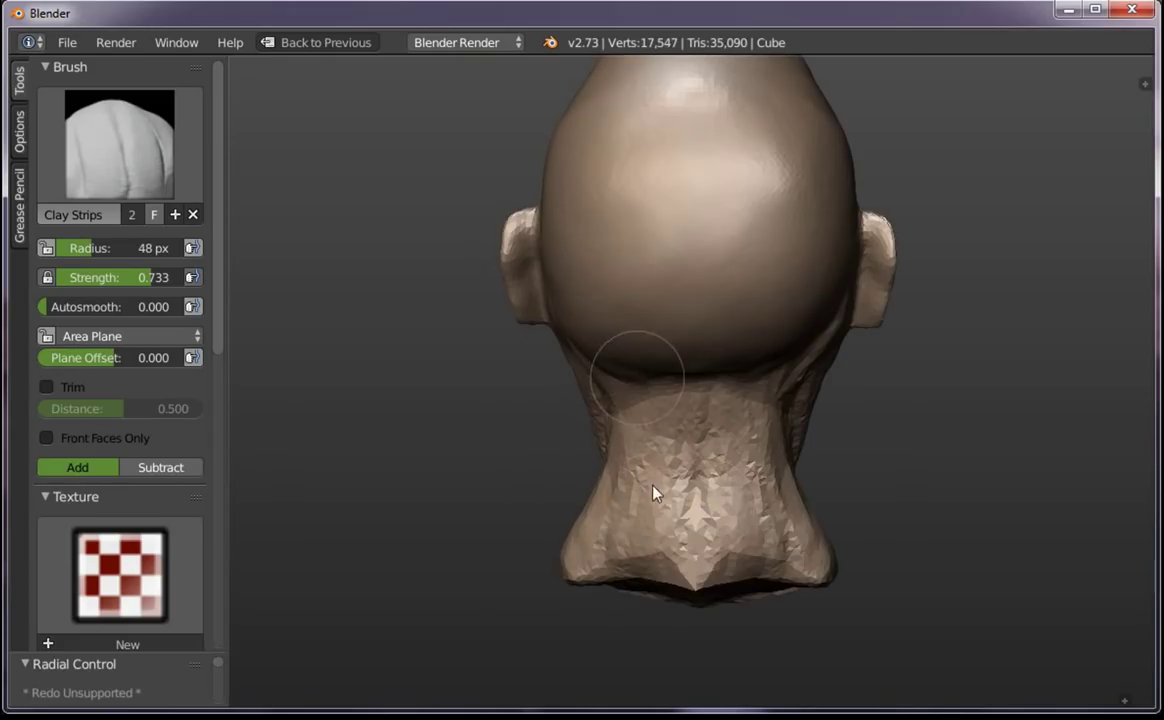
pyautogui.moveTo(657, 488)
pyautogui.mouseDown()
pyautogui.moveTo(680, 592)
pyautogui.moveTo(598, 540)
pyautogui.moveTo(655, 500)
pyautogui.mouseUp()
# Add a clay stroke to the brow area from a three-quarter face view
pyautogui.moveTo(668, 509); pyautogui.dragTo(826, 462, button='middle')
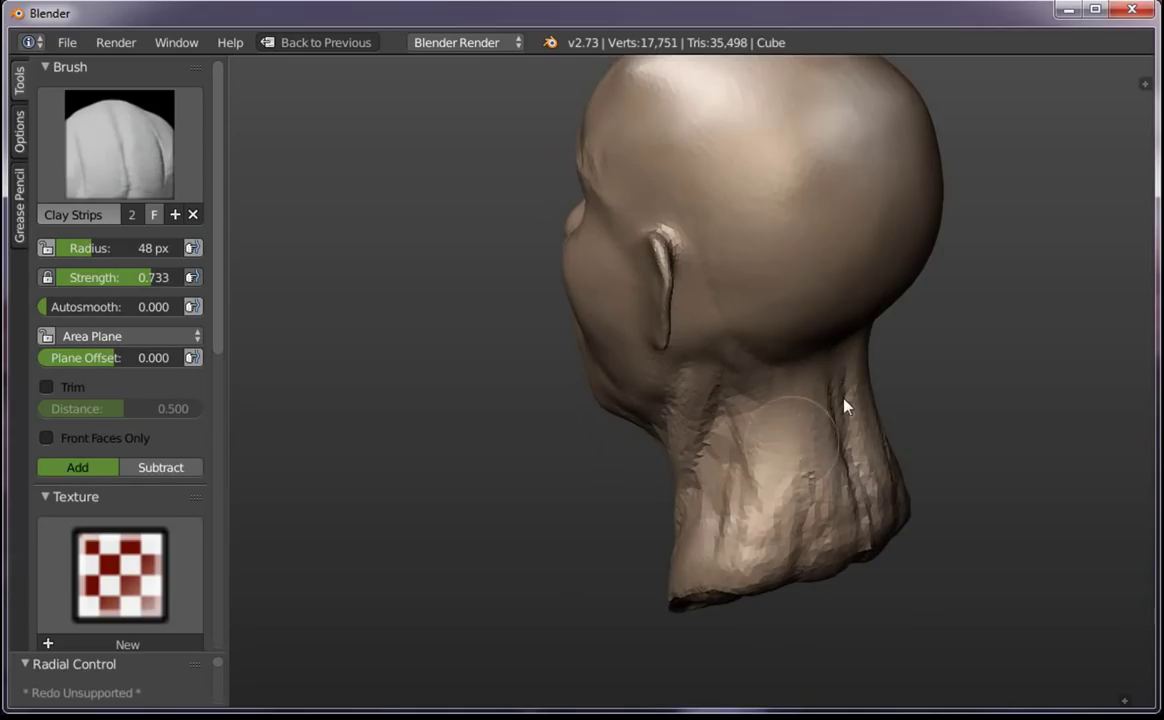
pyautogui.scroll(-3, 890, 530)
pyautogui.moveTo(735, 481); pyautogui.dragTo(768, 383, button='middle')
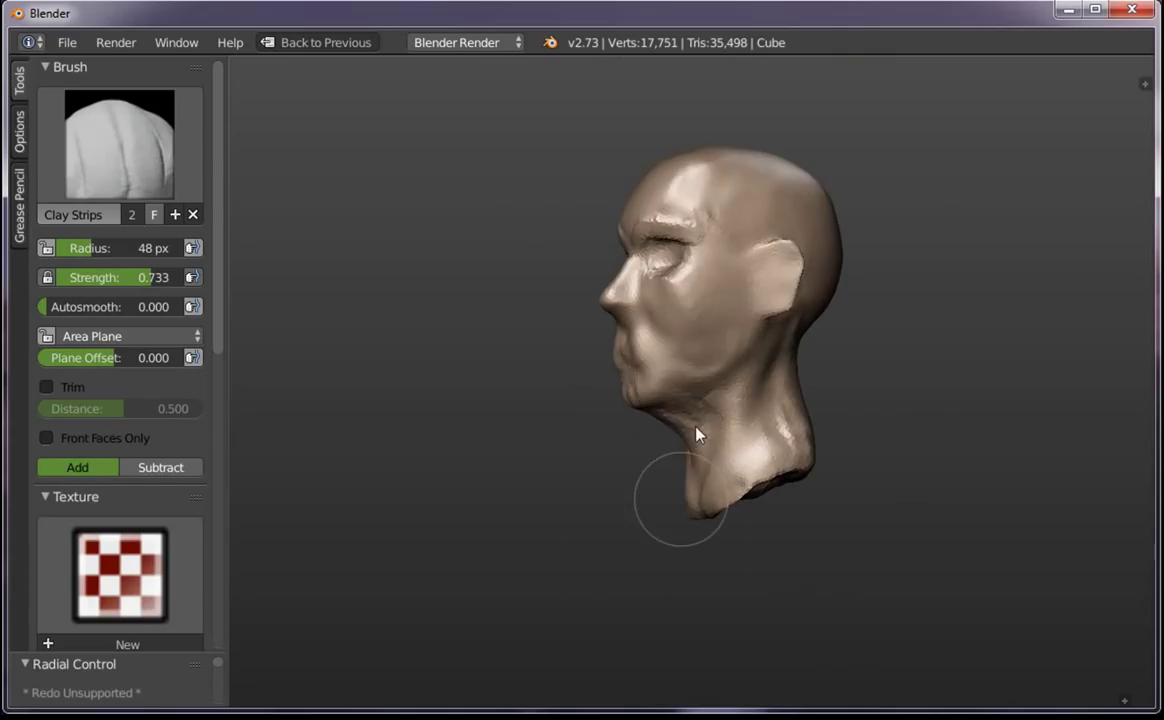
pyautogui.moveTo(716, 418)
pyautogui.mouseDown(button='middle')
pyautogui.moveTo(860, 507)
pyautogui.moveTo(790, 343)
pyautogui.mouseUp(button='middle')
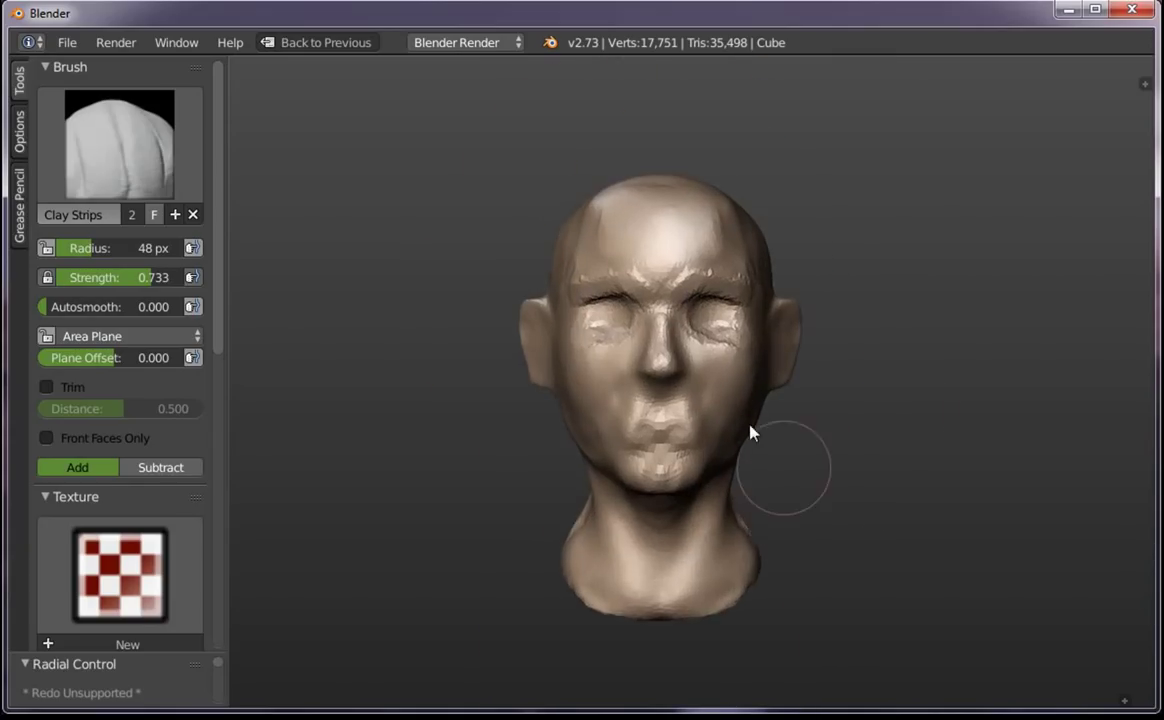
pyautogui.scroll(3, 751, 434)
pyautogui.moveTo(751, 434); pyautogui.dragTo(717, 350, button='middle')
pyautogui.press('f')
pyautogui.click(600, 340)
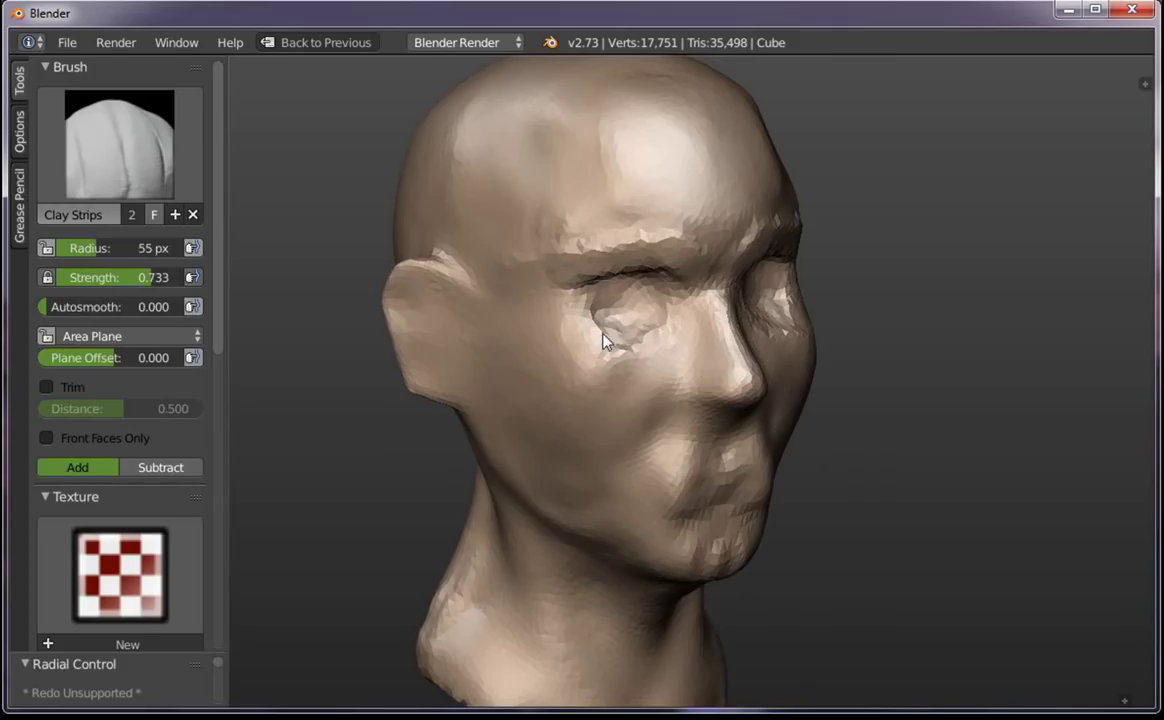
pyautogui.moveTo(624, 192); pyautogui.dragTo(733, 234)
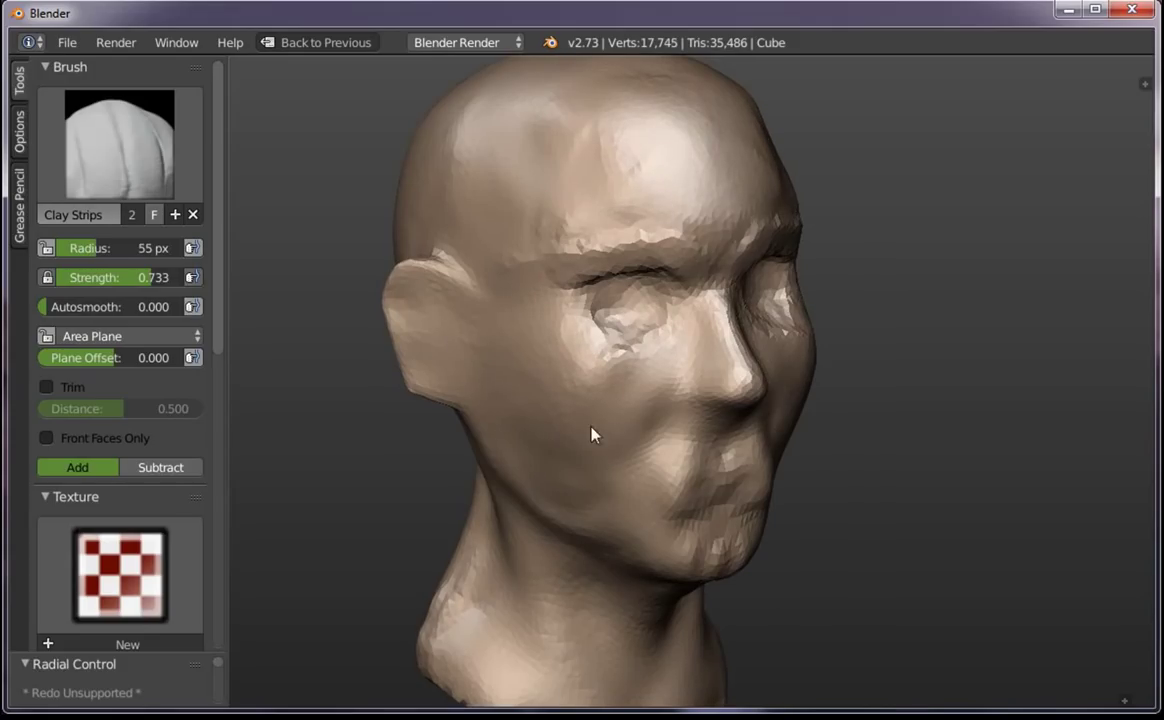
# Build up clay below the ear and along the jaw
pyautogui.moveTo(595, 431); pyautogui.dragTo(532, 457, button='middle')
pyautogui.press('f')
pyautogui.click(491, 410)
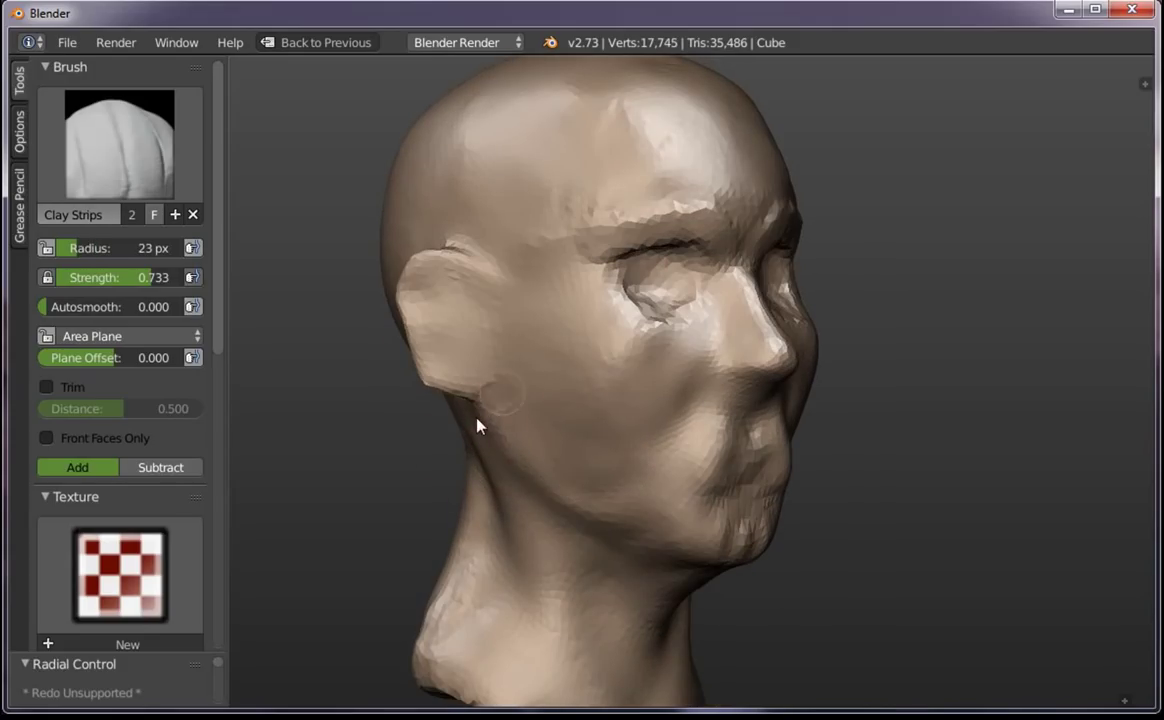
pyautogui.moveTo(481, 421); pyautogui.dragTo(500, 449)
pyautogui.moveTo(497, 442); pyautogui.dragTo(557, 373, button='middle')
pyautogui.press('f')
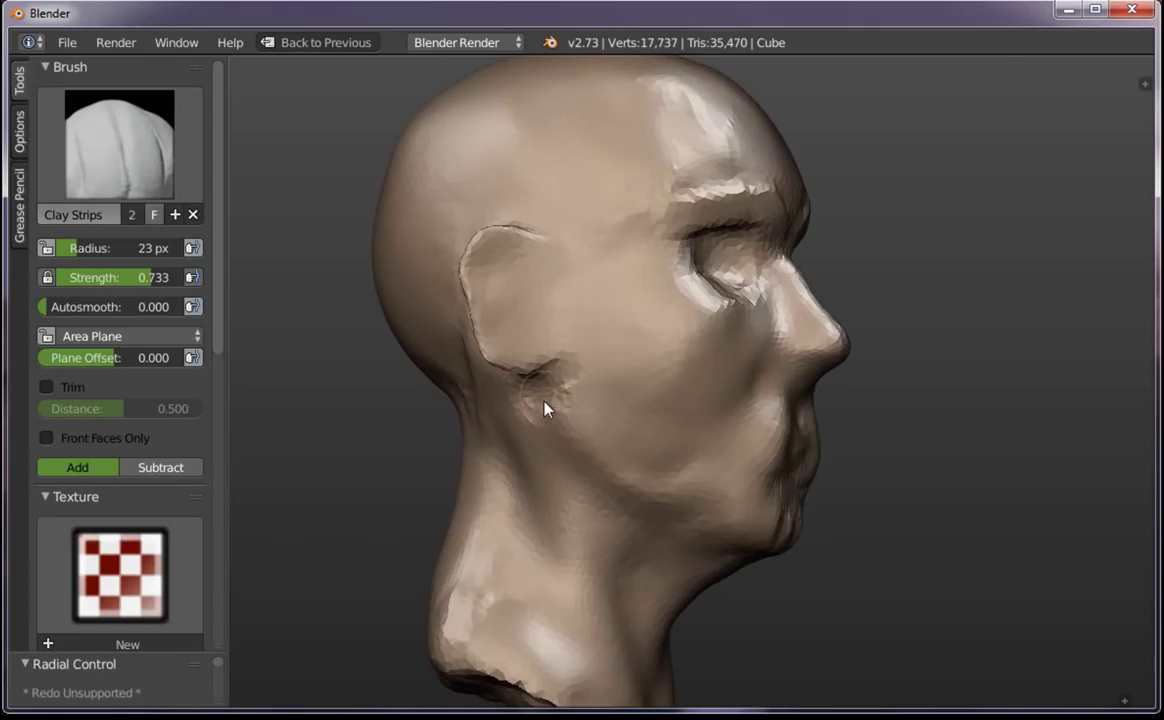
pyautogui.click(555, 387)
pyautogui.moveTo(564, 379)
pyautogui.mouseDown()
pyautogui.moveTo(564, 423)
pyautogui.moveTo(604, 470)
pyautogui.moveTo(772, 538)
pyautogui.moveTo(787, 520)
pyautogui.mouseUp()
pyautogui.moveTo(787, 520)
pyautogui.mouseDown(button='middle')
pyautogui.moveTo(716, 503)
pyautogui.moveTo(613, 603)
pyautogui.moveTo(512, 475)
pyautogui.moveTo(533, 429)
pyautogui.moveTo(538, 468)
pyautogui.mouseUp(button='middle')
pyautogui.click(709, 501)
pyautogui.press('f')
pyautogui.click(530, 471)
# With the Grab brush, drag the lips into a flatter, smoother mouth shape
pyautogui.press('g')
pyautogui.scroll(-2, 547, 471)
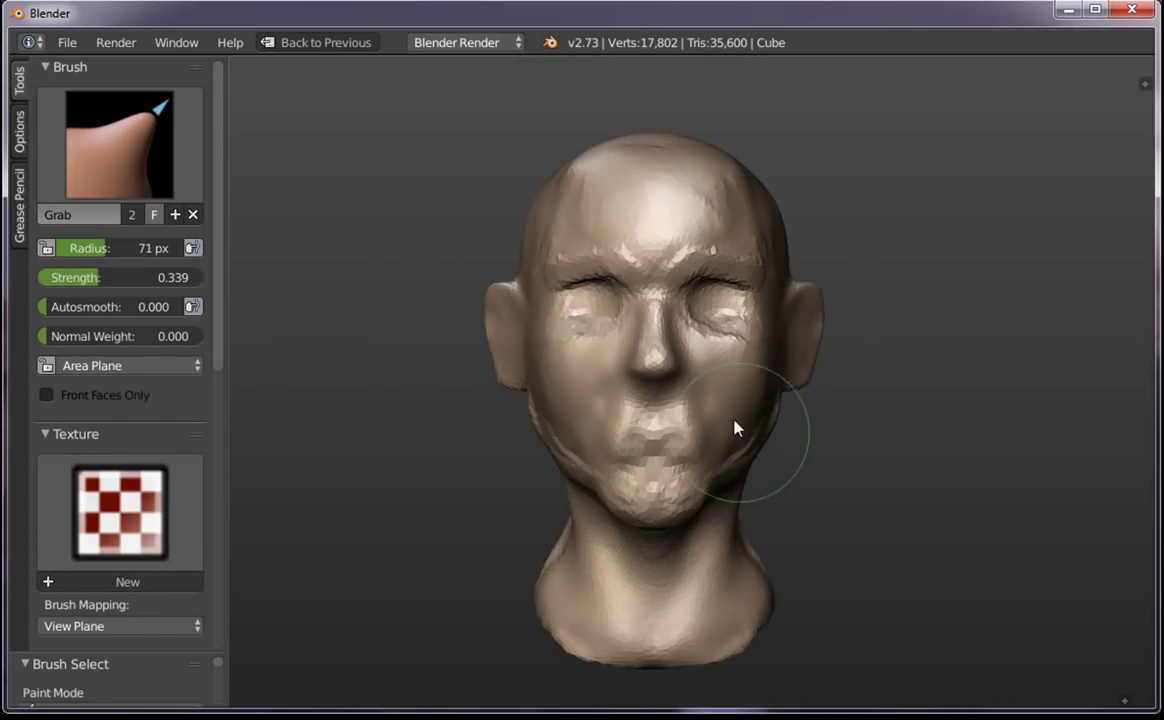
pyautogui.keyDown('shift'); pyautogui.moveTo(735, 429); pyautogui.dragTo(613, 390, button='middle'); pyautogui.keyUp('shift')
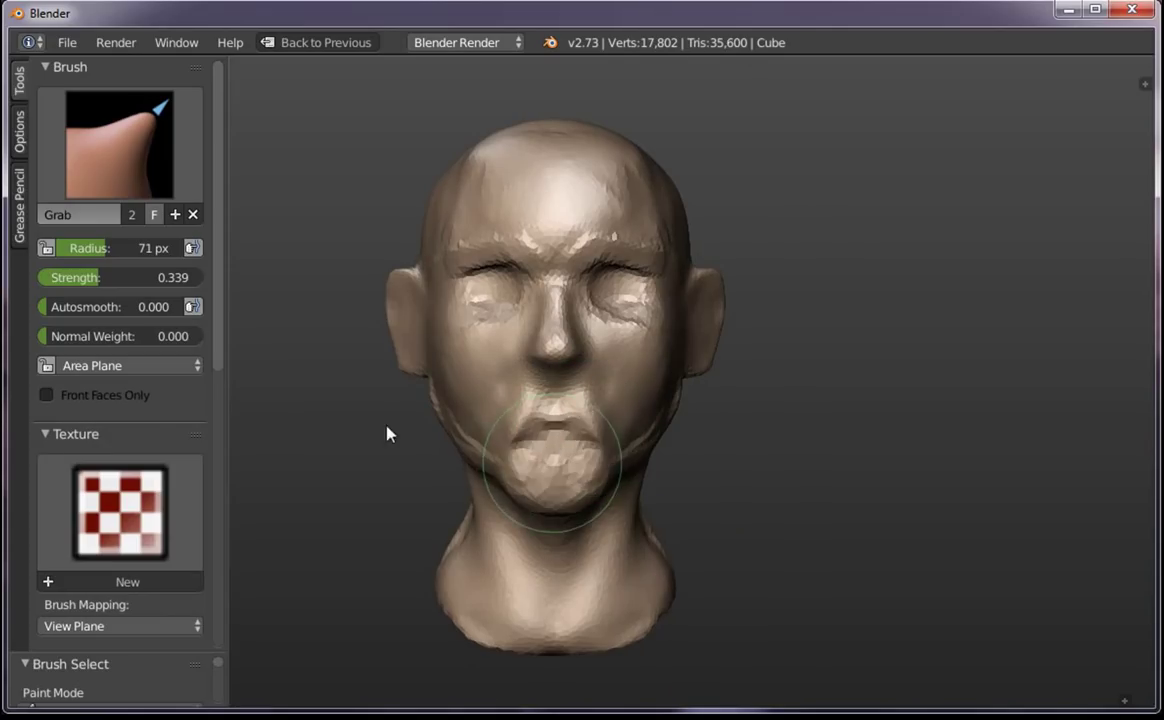
pyautogui.hotkey('ctrl', 's')
pyautogui.click(1088, 113)
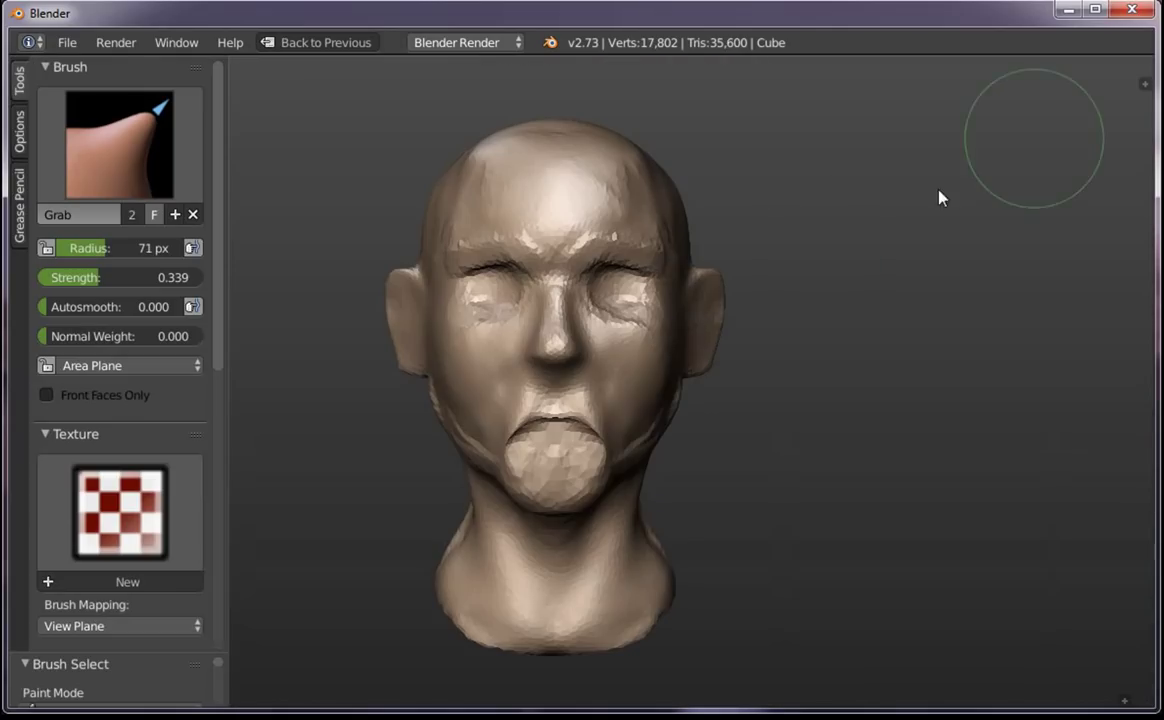
pyautogui.moveTo(553, 462)
pyautogui.mouseDown()
pyautogui.moveTo(566, 479)
pyautogui.moveTo(647, 447)
pyautogui.mouseUp()
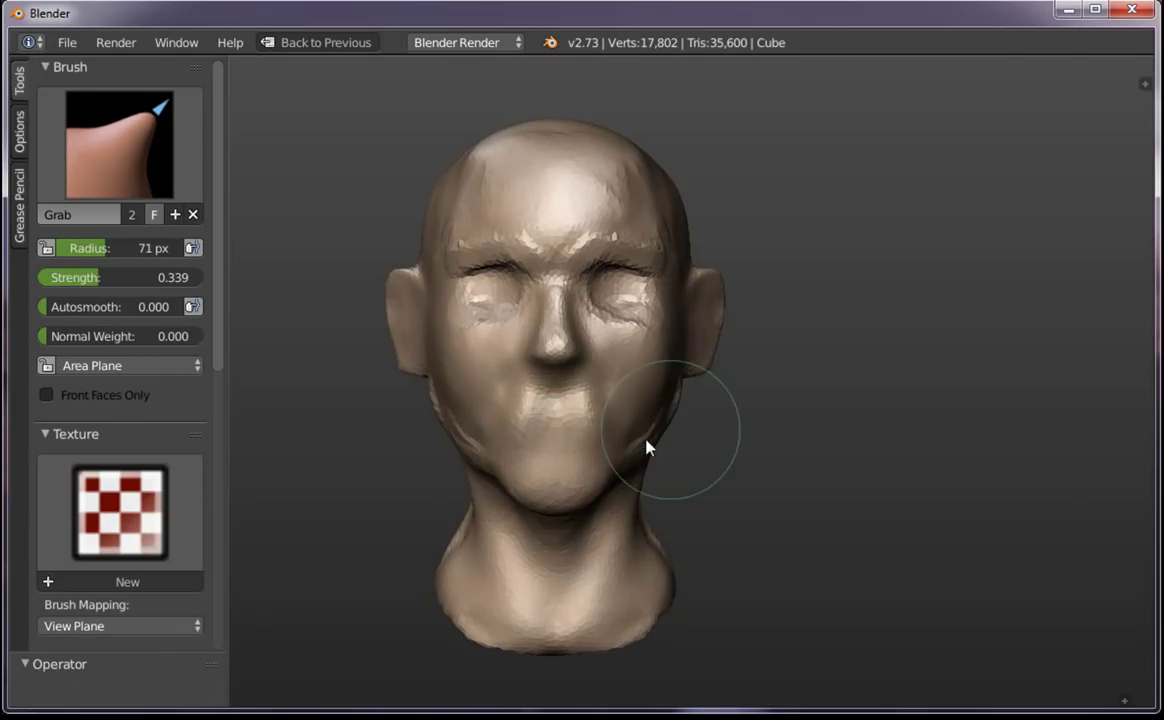
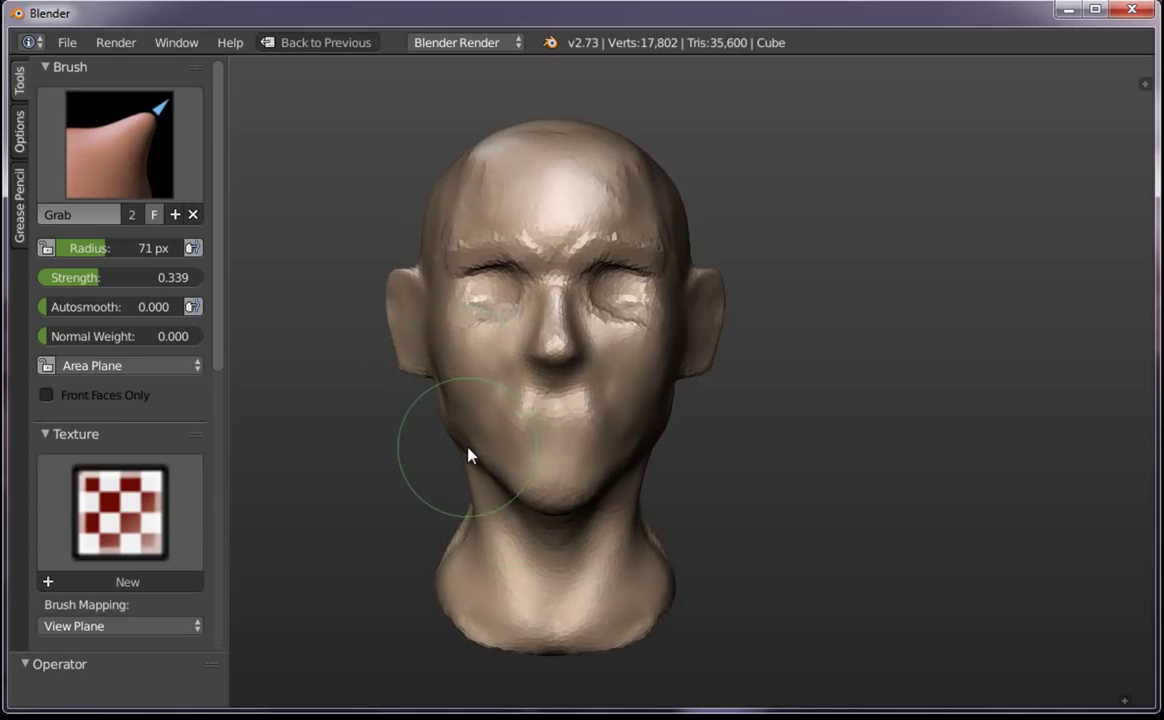
# Pull the chin into a new shape with a 105 px Grab brush, then shrink it to 45 px
pyautogui.press('f')
pyautogui.click(497, 461)
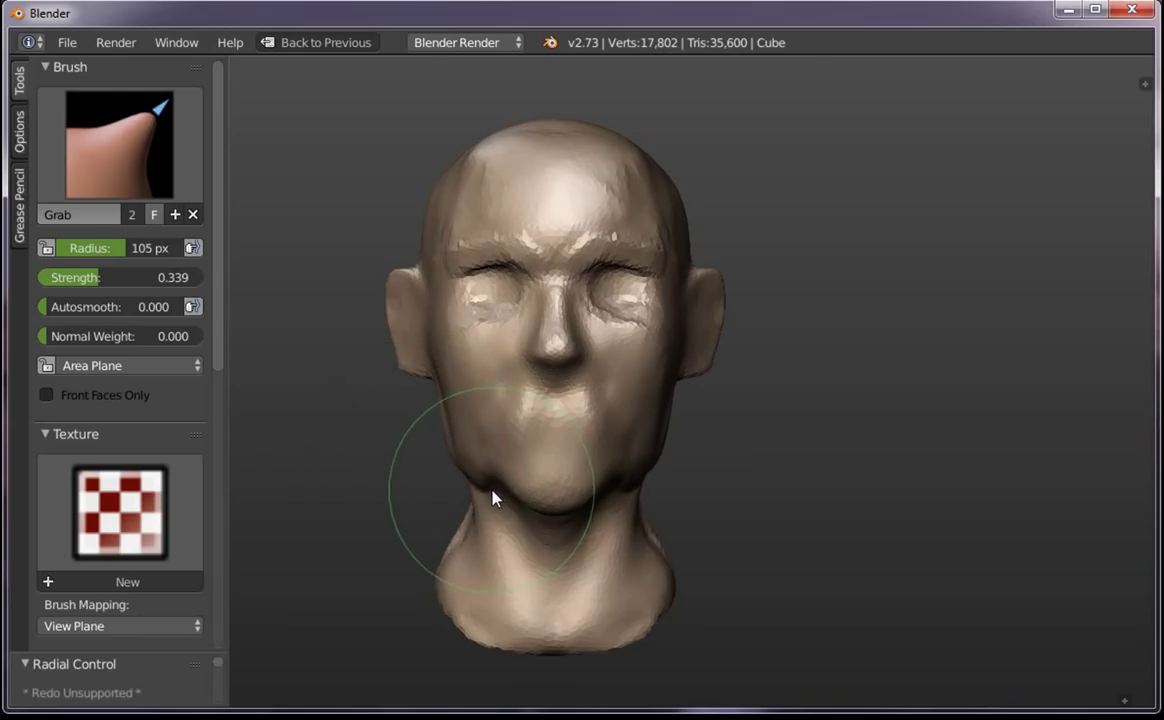
pyautogui.moveTo(491, 486); pyautogui.dragTo(535, 507)
pyautogui.press('f')
pyautogui.click(448, 418)
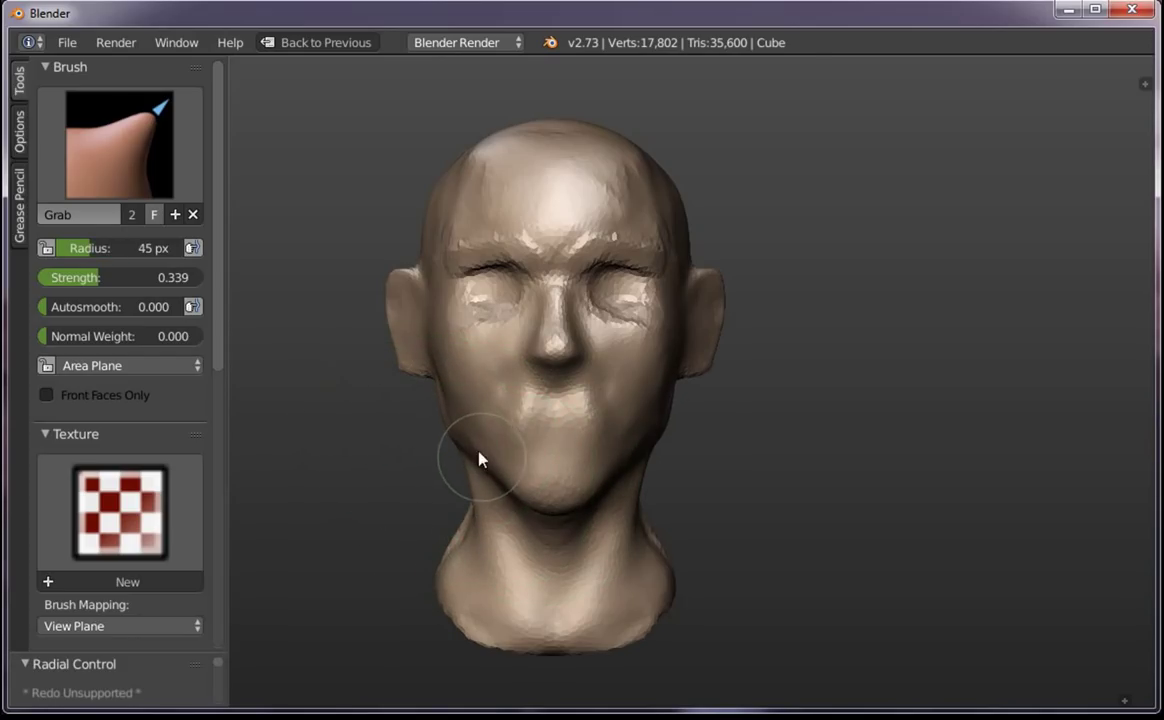
pyautogui.moveTo(673, 426)
pyautogui.mouseDown(button='middle')
pyautogui.moveTo(598, 424)
pyautogui.moveTo(668, 468)
pyautogui.moveTo(675, 340)
pyautogui.moveTo(590, 356)
pyautogui.mouseUp(button='middle')
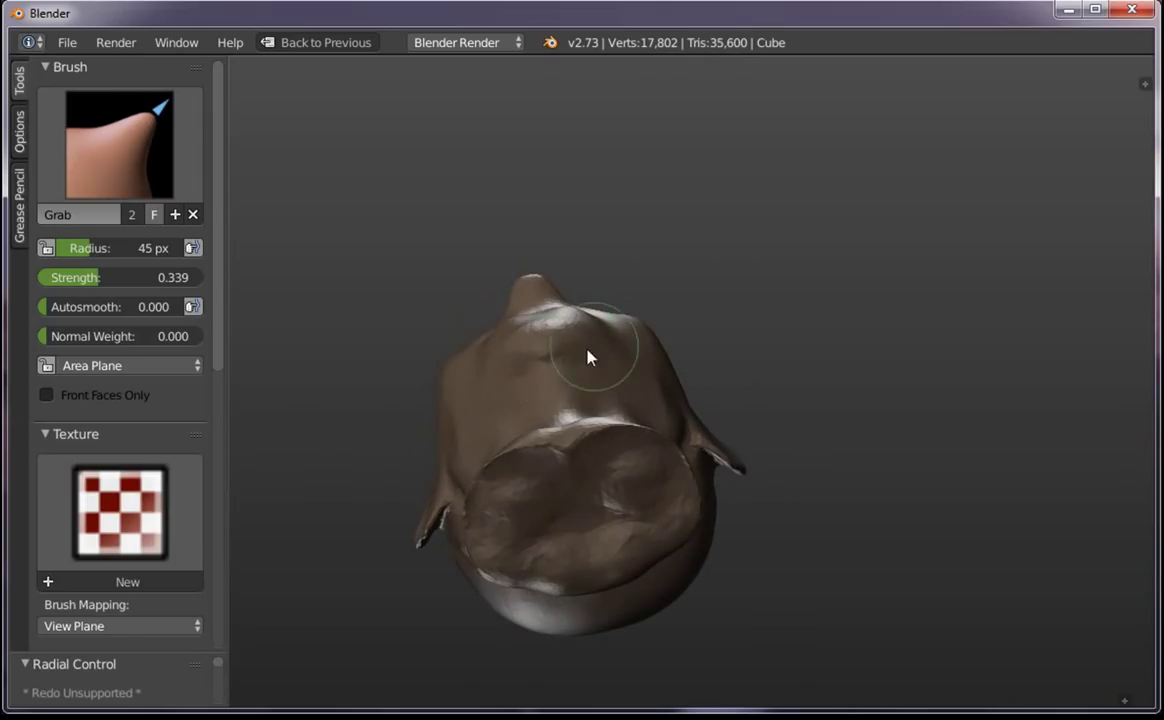
# Set the Grab brush radius to 63 px and tilt the view under the head
pyautogui.press('f')
pyautogui.click(566, 364)
pyautogui.moveTo(541, 322)
pyautogui.mouseDown(button='middle')
pyautogui.moveTo(608, 381)
pyautogui.moveTo(663, 577)
pyautogui.mouseUp(button='middle')
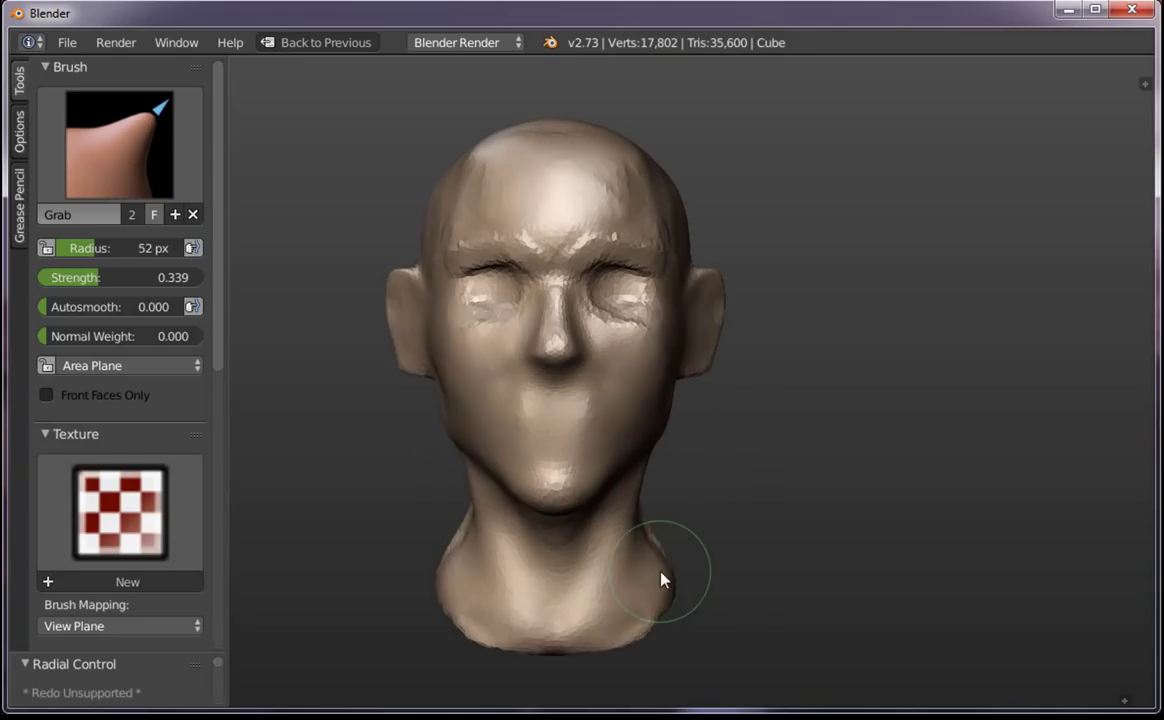
pyautogui.press('f')
pyautogui.click(447, 438)
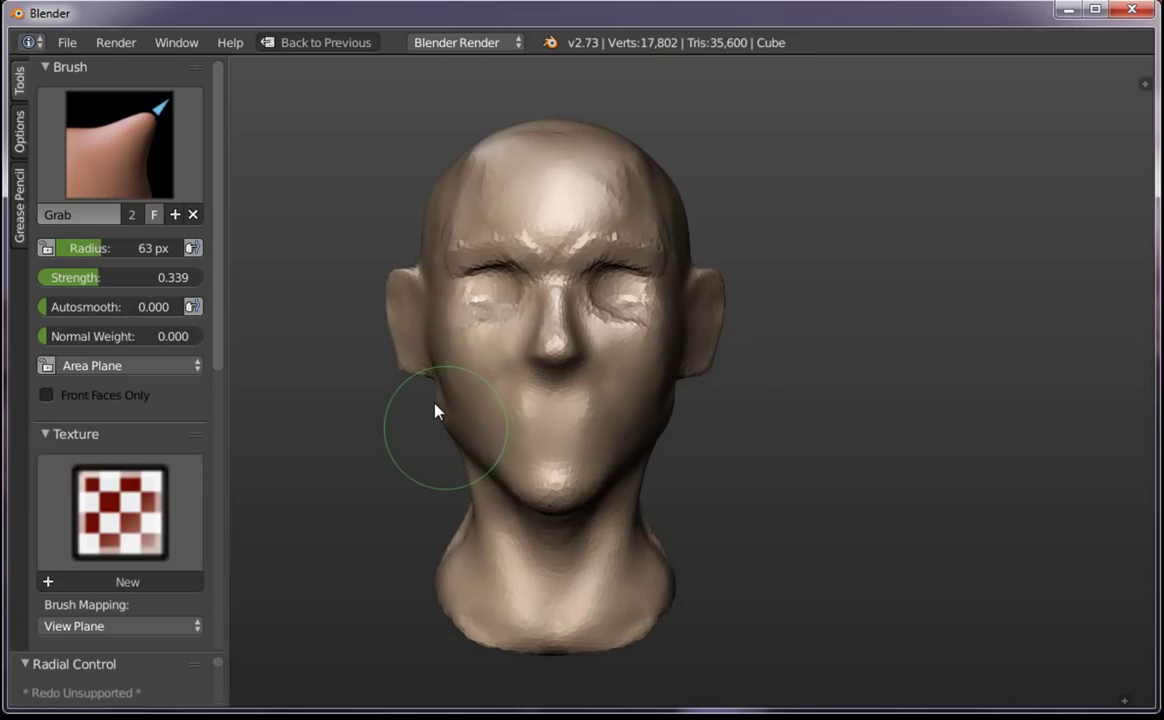
pyautogui.moveTo(488, 483)
pyautogui.mouseDown(button='middle')
pyautogui.moveTo(485, 316)
pyautogui.moveTo(655, 372)
pyautogui.mouseUp(button='middle')
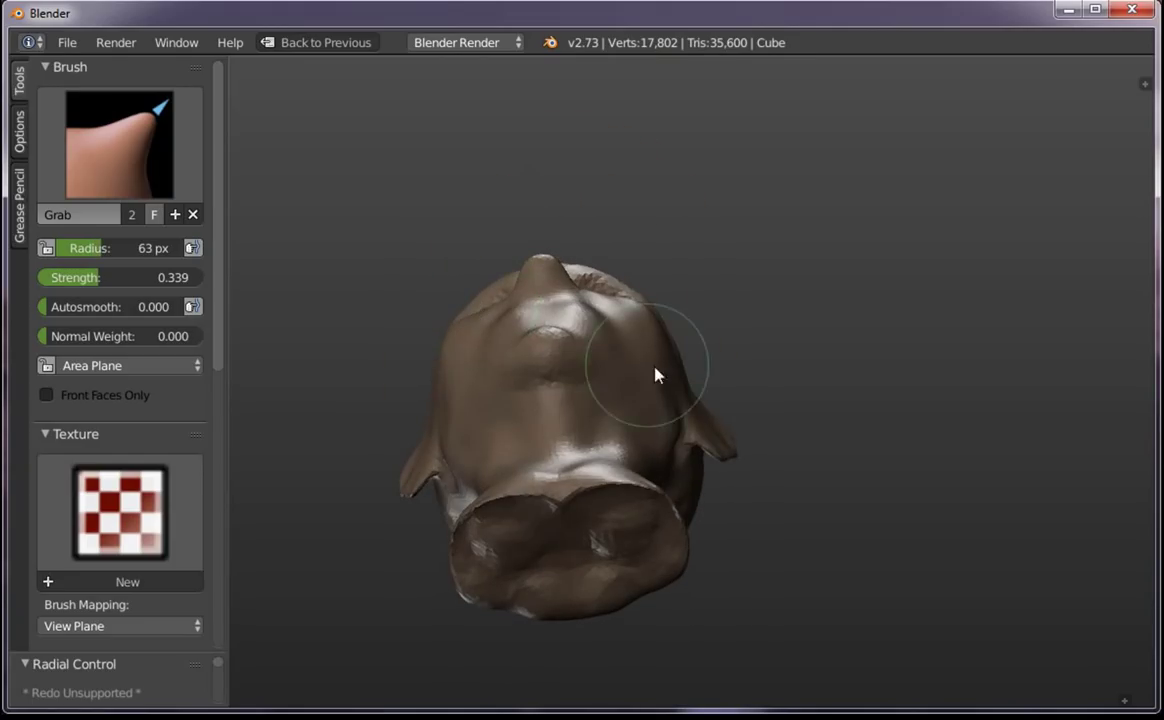
pyautogui.moveTo(548, 340); pyautogui.dragTo(535, 337, button='middle')
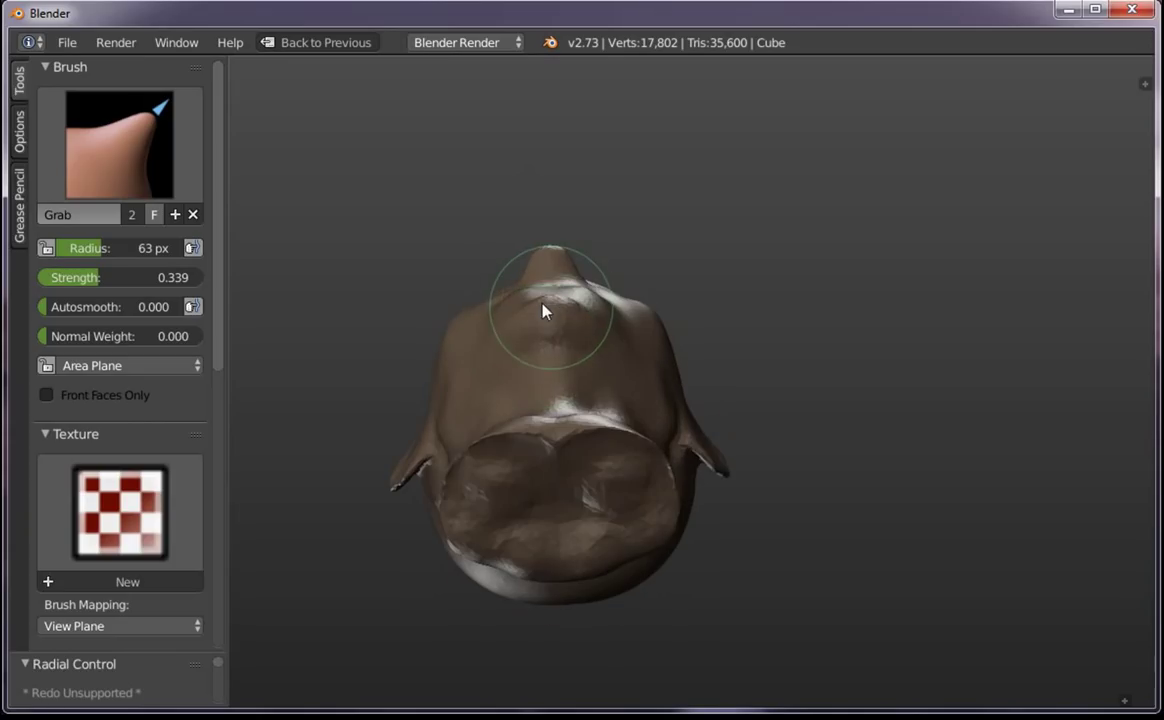
# Sketch guide annotations on the head's underside, then erase them and return to a three-quarter view
pyautogui.moveTo(557, 302); pyautogui.dragTo(455, 470)
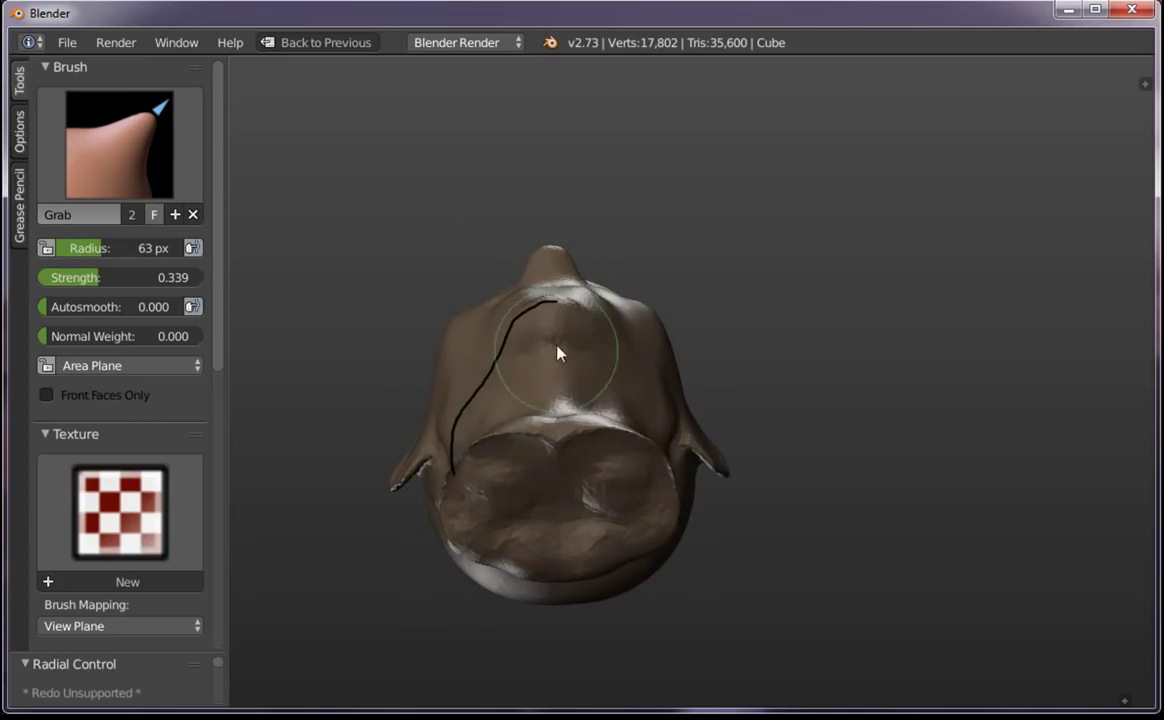
pyautogui.moveTo(410, 446)
pyautogui.mouseDown()
pyautogui.moveTo(438, 432)
pyautogui.moveTo(428, 447)
pyautogui.mouseUp()
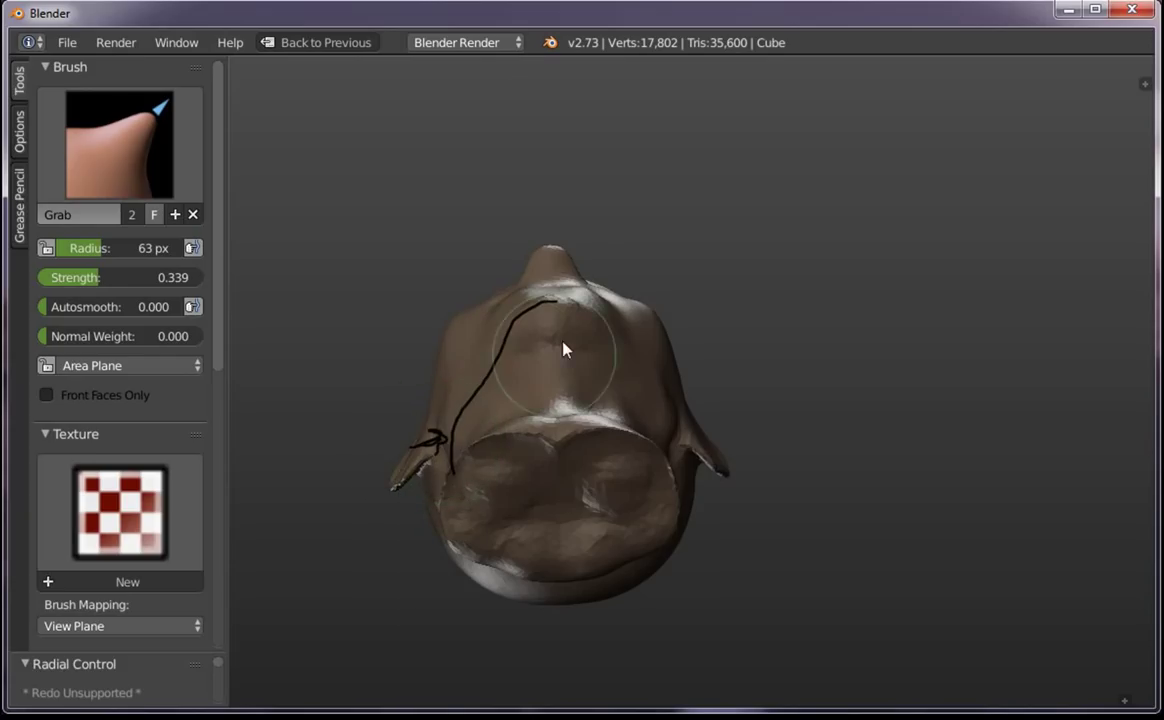
pyautogui.moveTo(553, 300); pyautogui.dragTo(545, 298)
pyautogui.moveTo(563, 293)
pyautogui.mouseDown(button='right')
pyautogui.moveTo(429, 443)
pyautogui.moveTo(442, 476)
pyautogui.mouseUp(button='right')
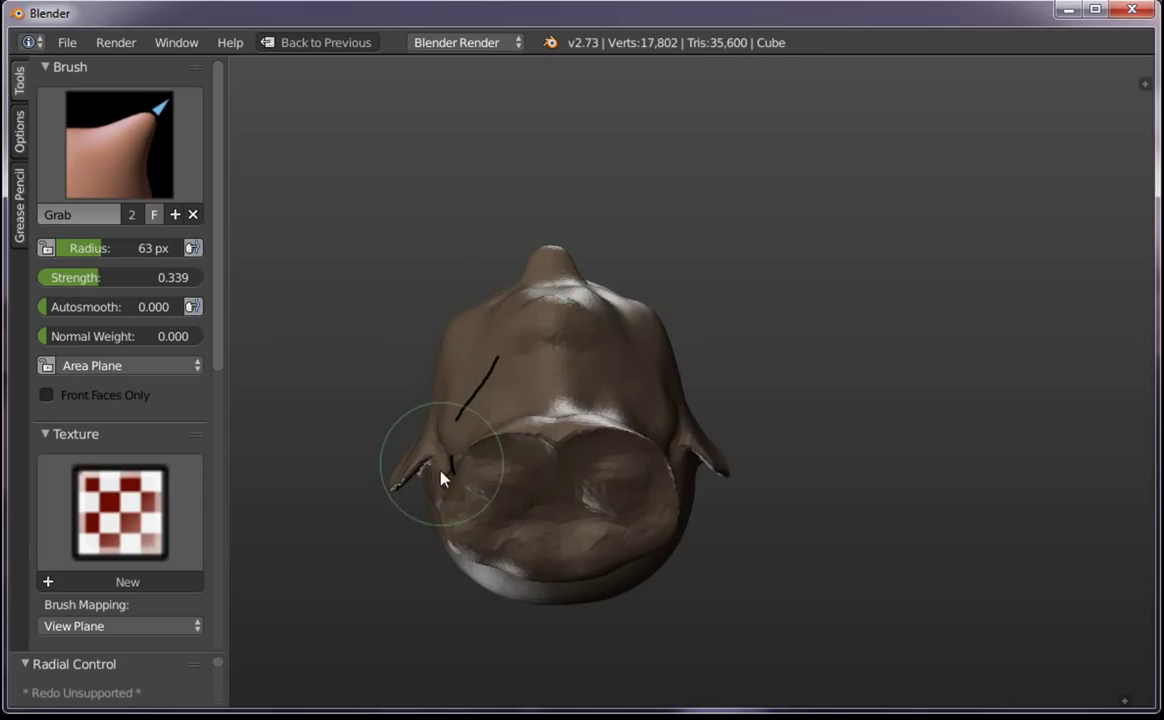
pyautogui.moveTo(452, 420); pyautogui.dragTo(485, 355, button='right')
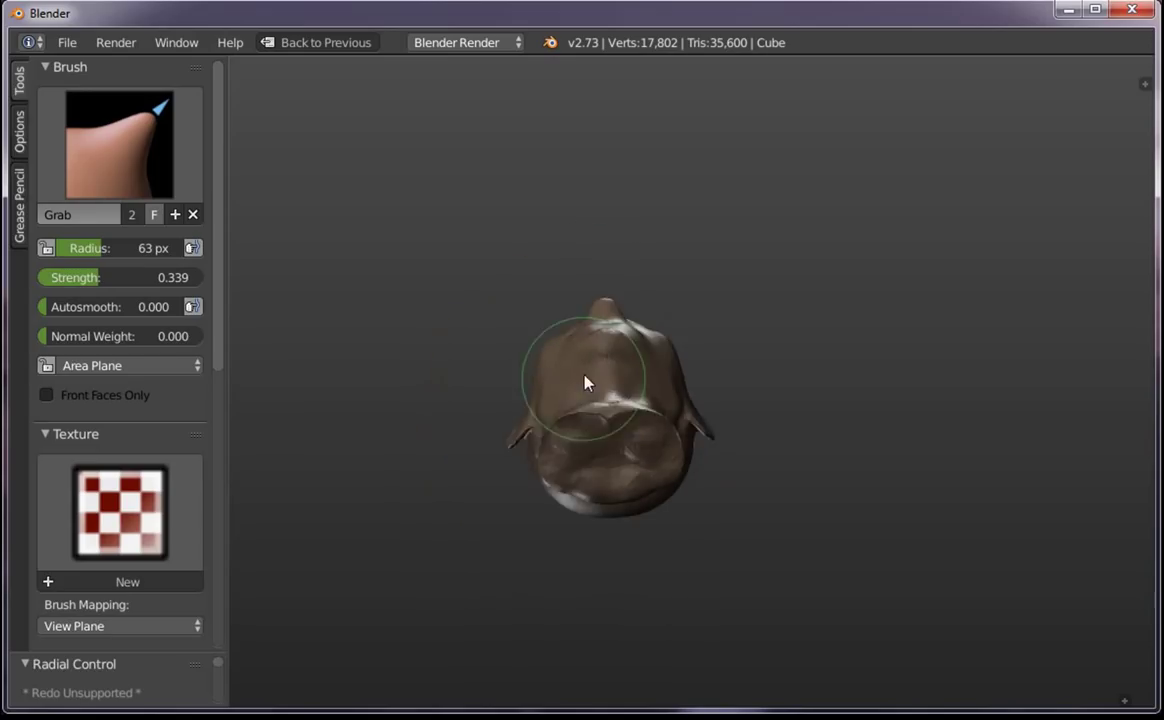
pyautogui.moveTo(485, 355); pyautogui.dragTo(645, 512, button='middle')
pyautogui.scroll(4, 525, 421)
# Switch to the Clay Strips brush at 41 px and add clay to the jaw and chin
pyautogui.click(165, 122)
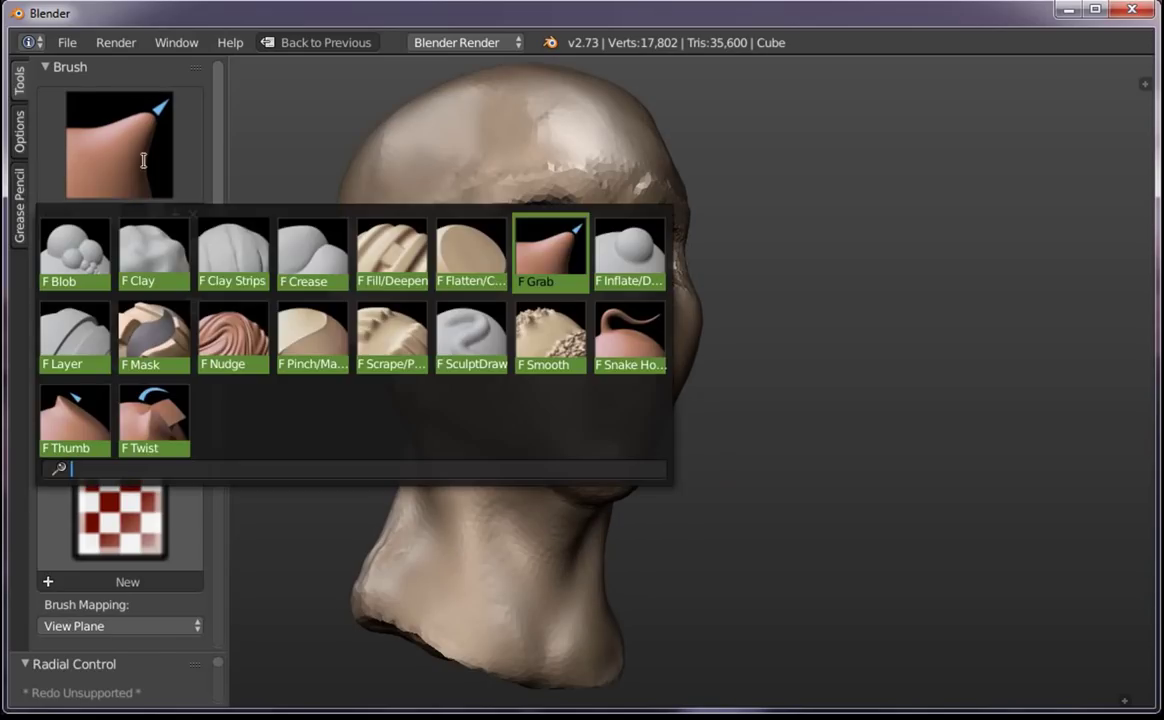
pyautogui.click(234, 252)
pyautogui.press('f')
pyautogui.click(444, 384)
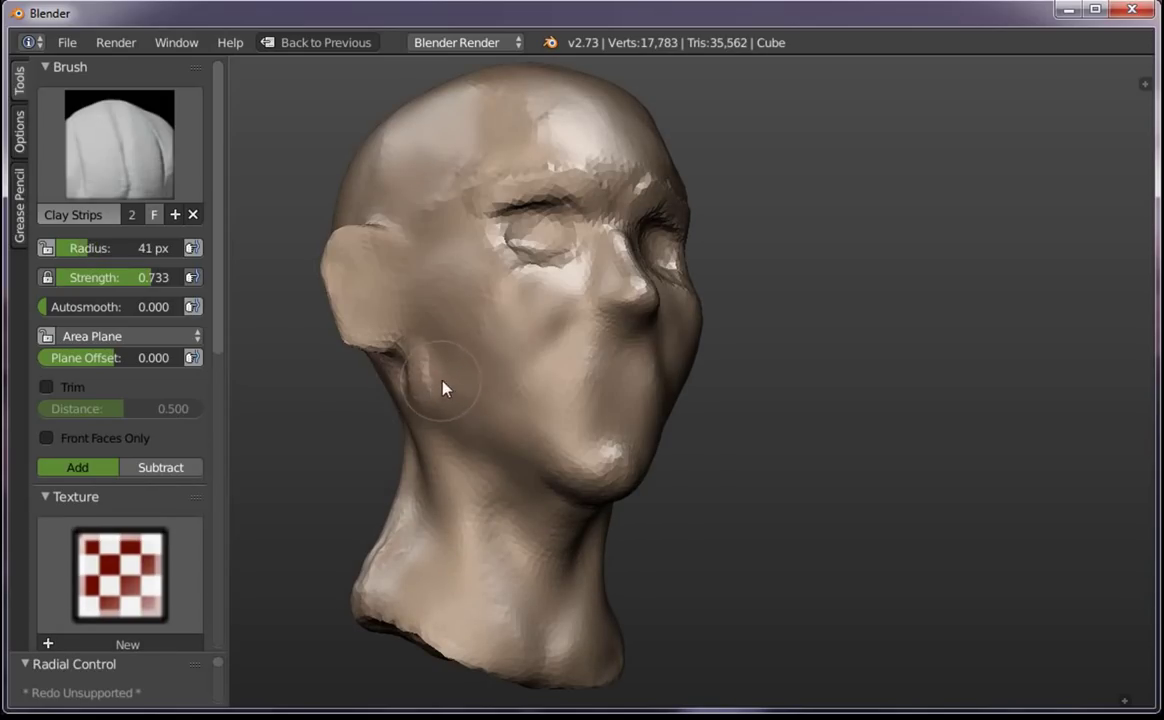
pyautogui.moveTo(488, 436); pyautogui.dragTo(561, 484)
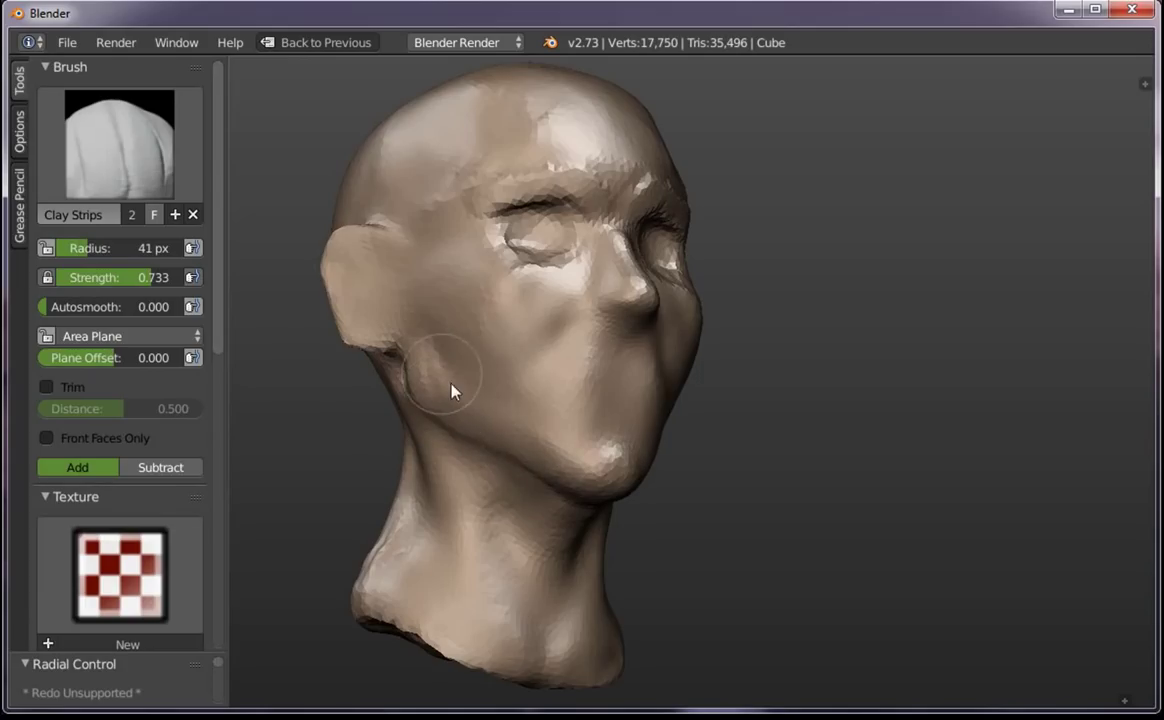
# Build clay ridges along the cheek, jawline, chin and near the ear with a 36 px brush
pyautogui.moveTo(436, 369); pyautogui.dragTo(487, 385, button='middle')
pyautogui.scroll(3, 487, 385)
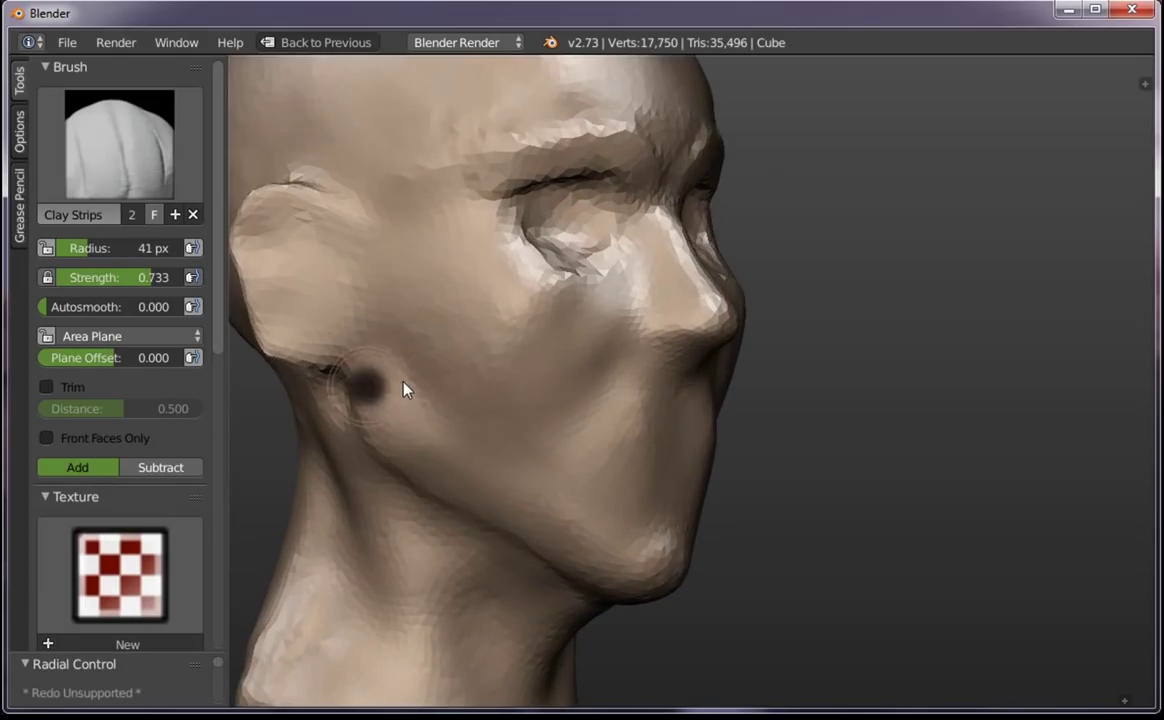
pyautogui.press('f')
pyautogui.click(403, 364)
pyautogui.moveTo(403, 364)
pyautogui.mouseDown()
pyautogui.moveTo(377, 353)
pyautogui.moveTo(490, 365)
pyautogui.moveTo(433, 352)
pyautogui.moveTo(398, 403)
pyautogui.moveTo(421, 457)
pyautogui.moveTo(504, 361)
pyautogui.moveTo(470, 459)
pyautogui.moveTo(561, 540)
pyautogui.mouseUp()
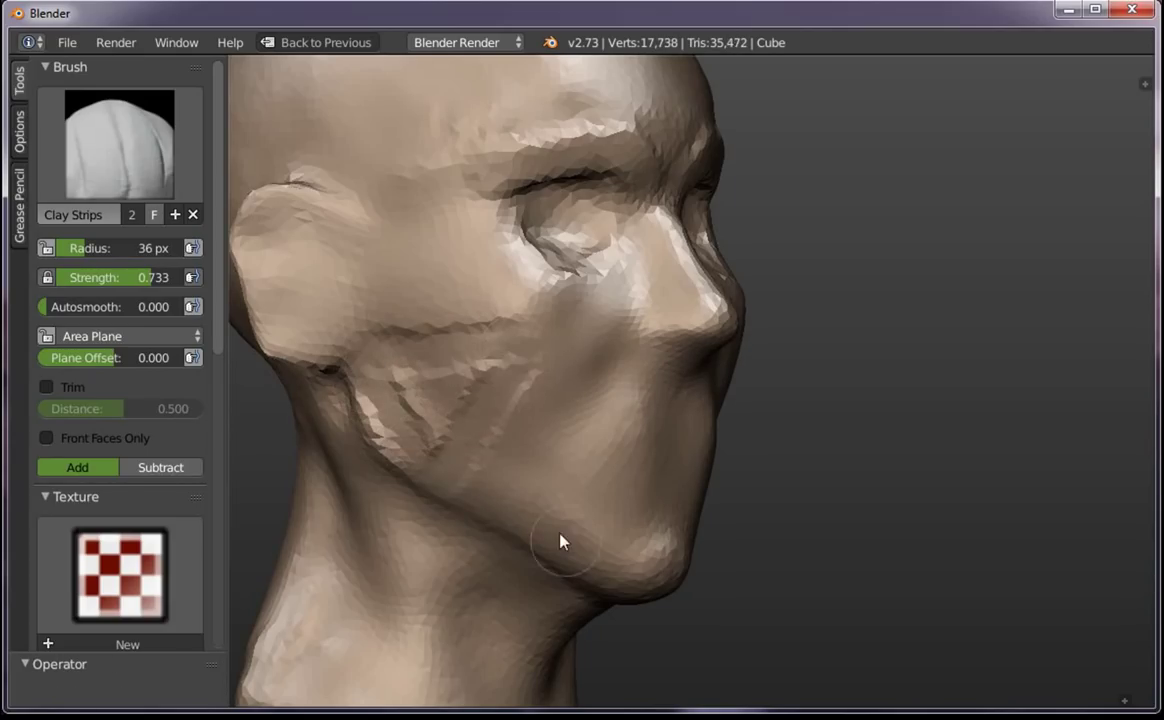
pyautogui.moveTo(530, 405); pyautogui.dragTo(619, 533)
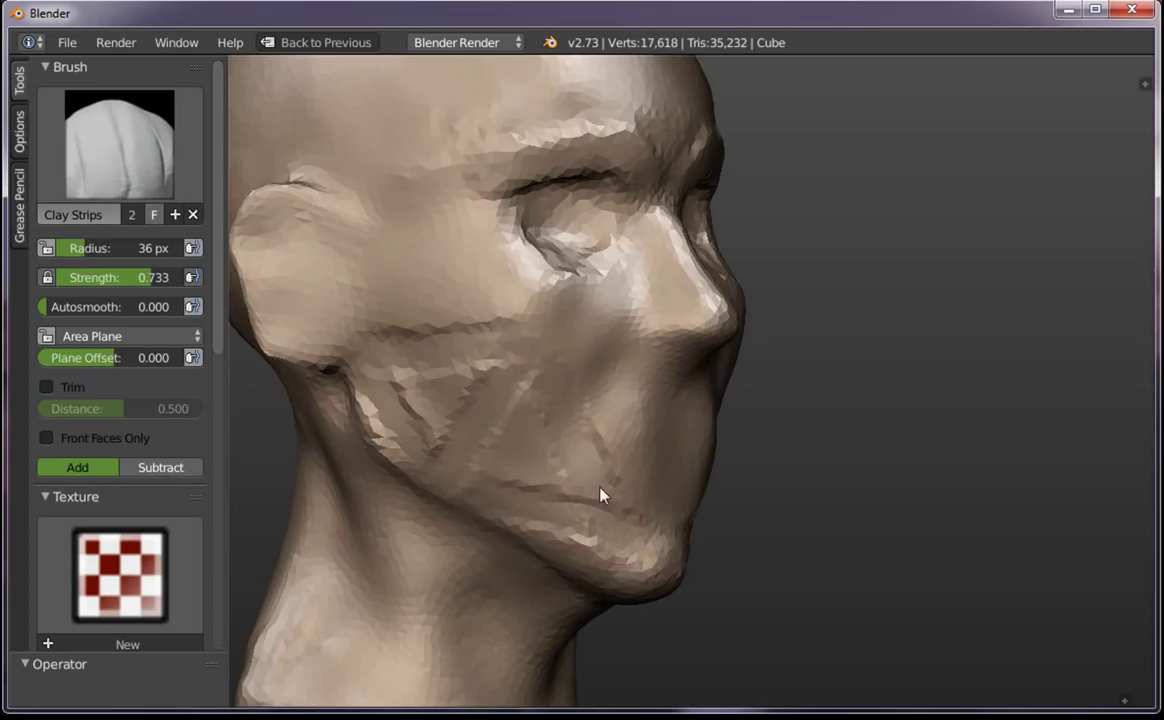
pyautogui.scroll(-5, 600, 494)
pyautogui.moveTo(688, 652)
pyautogui.mouseDown(button='middle')
pyautogui.moveTo(509, 494)
pyautogui.moveTo(600, 436)
pyautogui.mouseUp(button='middle')
pyautogui.scroll(3, 600, 436)
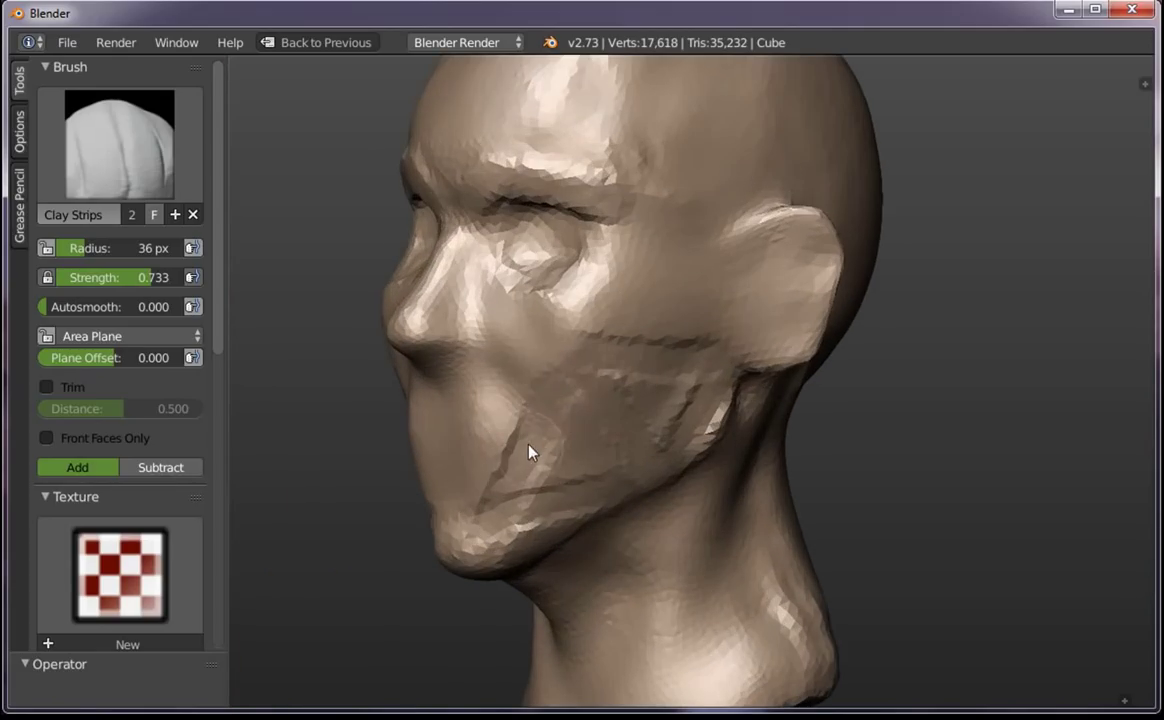
pyautogui.moveTo(530, 455)
pyautogui.mouseDown()
pyautogui.moveTo(546, 436)
pyautogui.moveTo(522, 533)
pyautogui.moveTo(616, 477)
pyautogui.mouseUp()
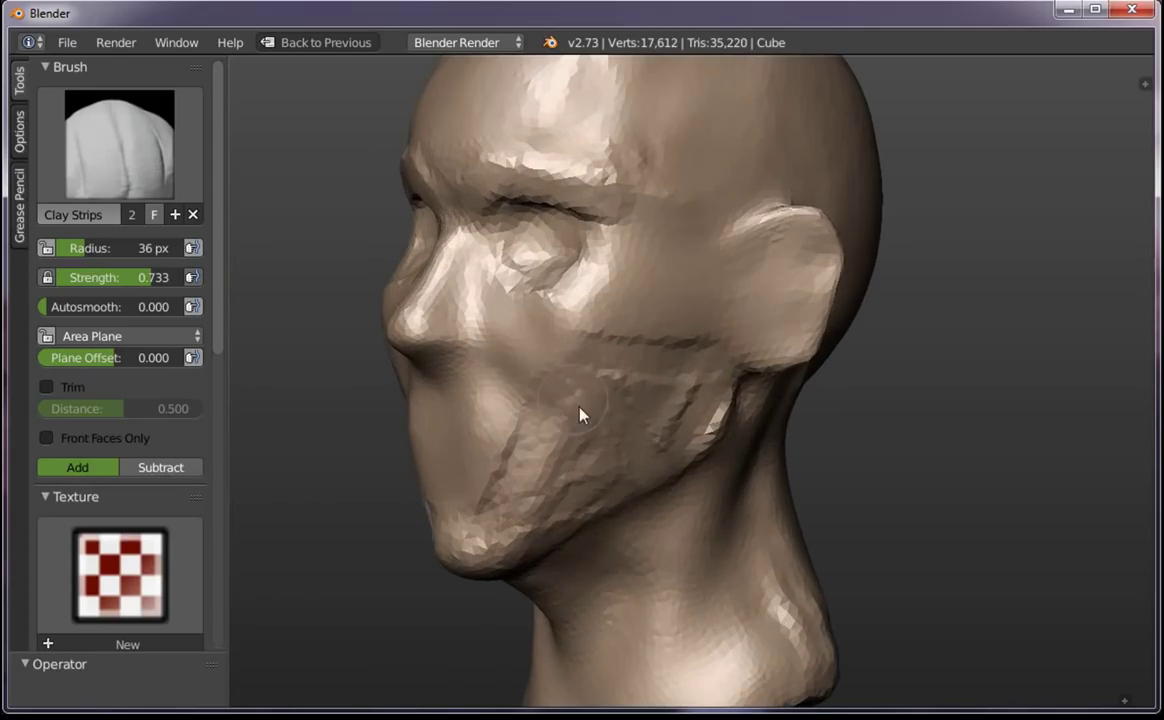
pyautogui.moveTo(579, 411)
pyautogui.mouseDown()
pyautogui.moveTo(618, 377)
pyautogui.moveTo(717, 390)
pyautogui.moveTo(698, 413)
pyautogui.mouseUp()
# Smooth the jaw and cheek ridges with a 45 px brush, including below the eye
pyautogui.press('f')
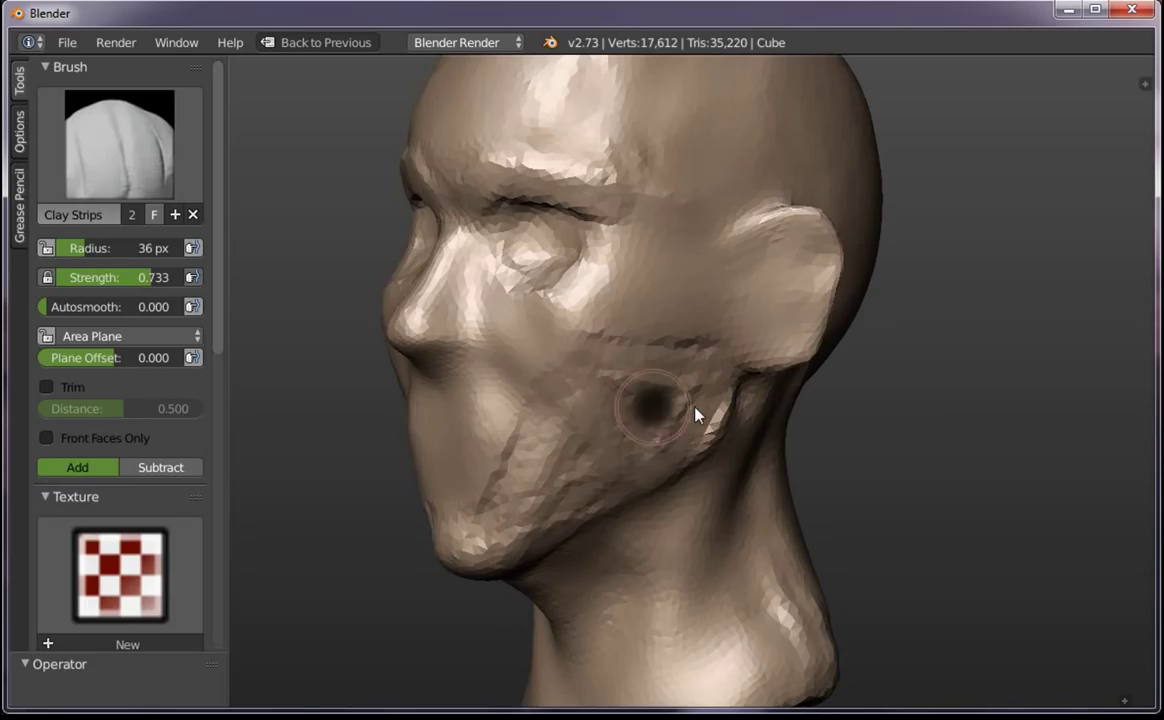
pyautogui.click(668, 408)
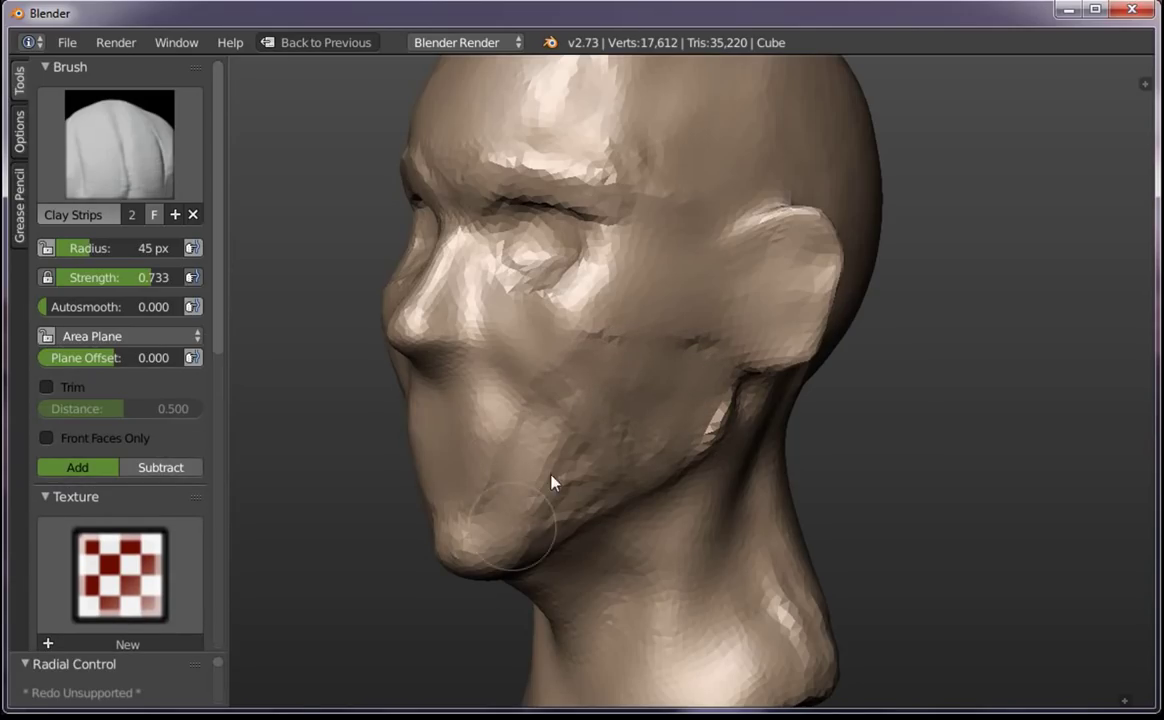
pyautogui.moveTo(551, 483)
pyautogui.keyDown('shift'); pyautogui.mouseDown()
pyautogui.moveTo(577, 338)
pyautogui.moveTo(532, 323)
pyautogui.moveTo(590, 294)
pyautogui.mouseUp(); pyautogui.keyUp('shift')
pyautogui.moveTo(532, 320)
pyautogui.keyDown('shift'); pyautogui.mouseDown()
pyautogui.moveTo(566, 317)
pyautogui.moveTo(605, 286)
pyautogui.mouseUp(); pyautogui.keyUp('shift')
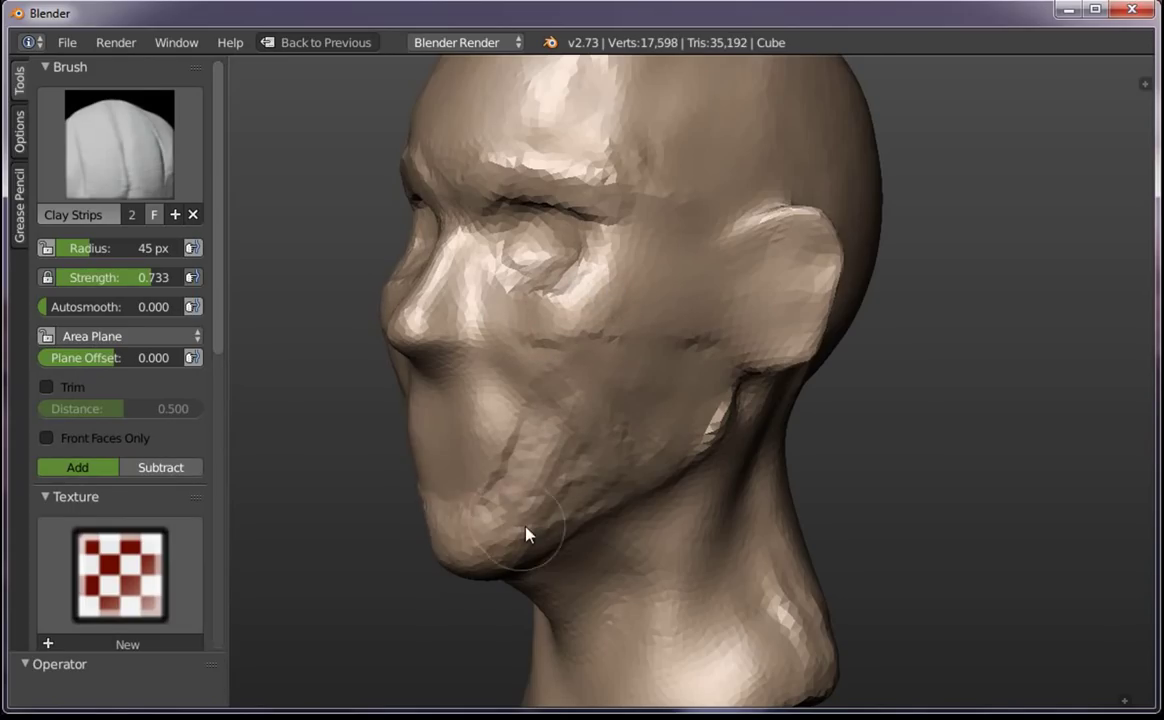
pyautogui.moveTo(528, 533); pyautogui.dragTo(626, 538, button='middle')
# Switch back to the Grab brush and turn the head into a left-facing profile
pyautogui.press('g')
pyautogui.click(433, 470)
pyautogui.moveTo(433, 470); pyautogui.dragTo(457, 520, button='middle')
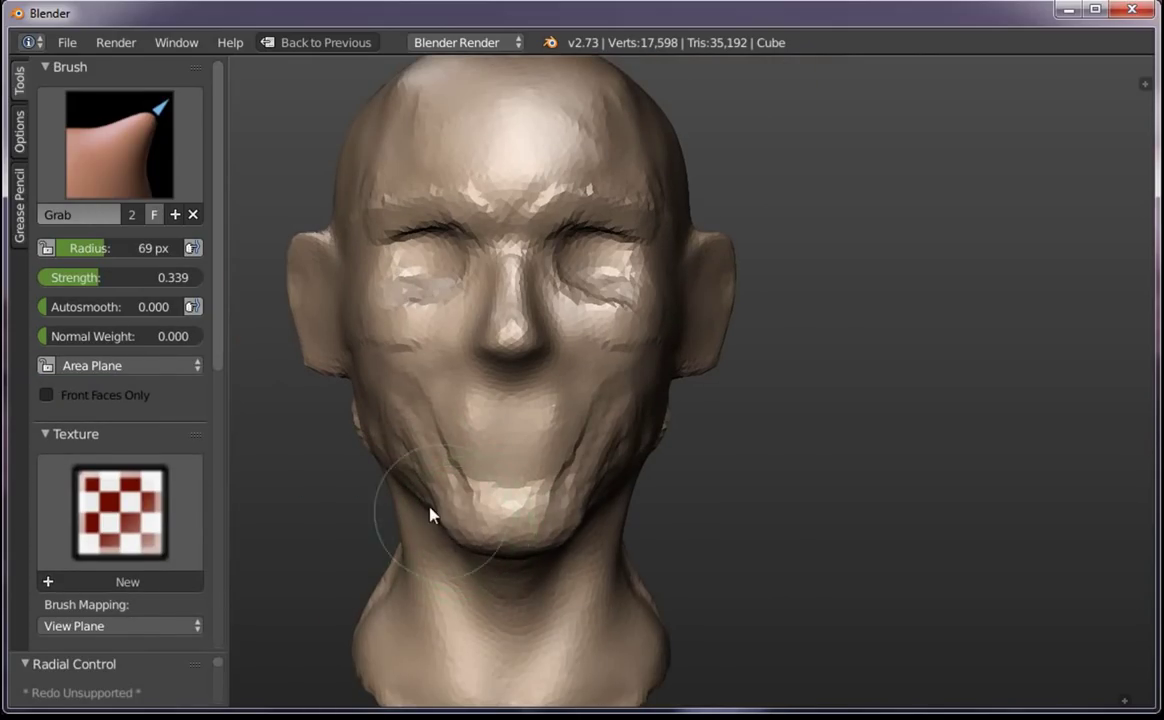
pyautogui.moveTo(447, 457); pyautogui.dragTo(570, 535, button='middle')
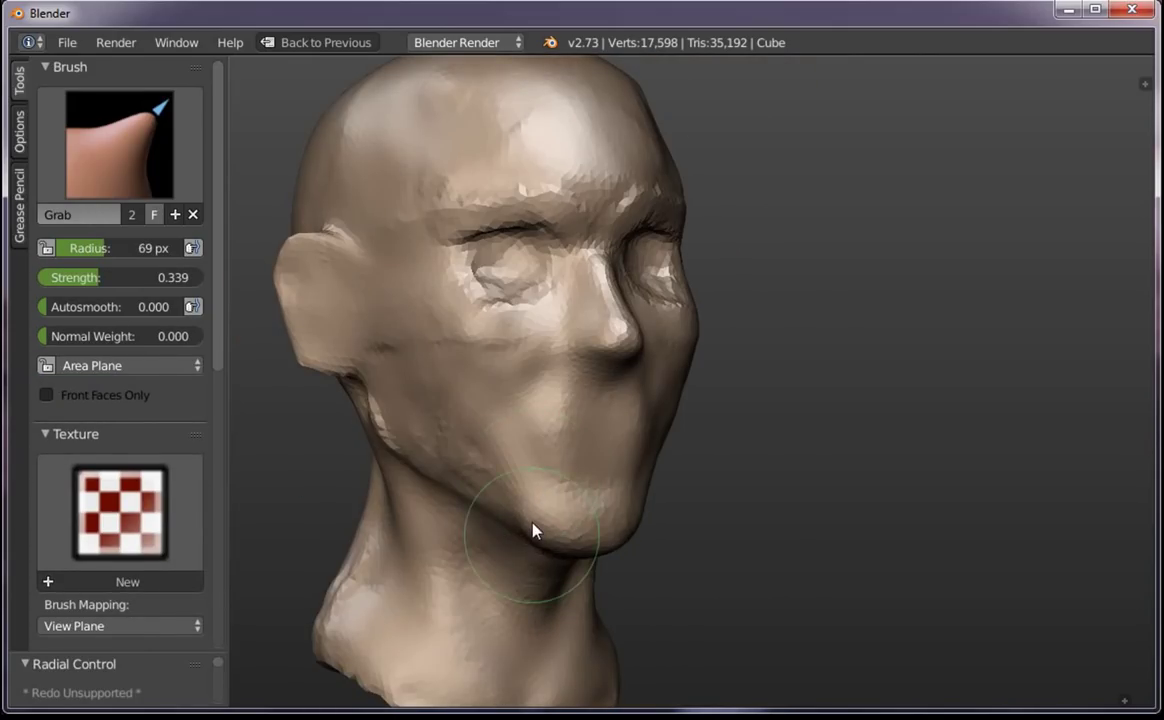
pyautogui.press('f')
pyautogui.click(530, 535)
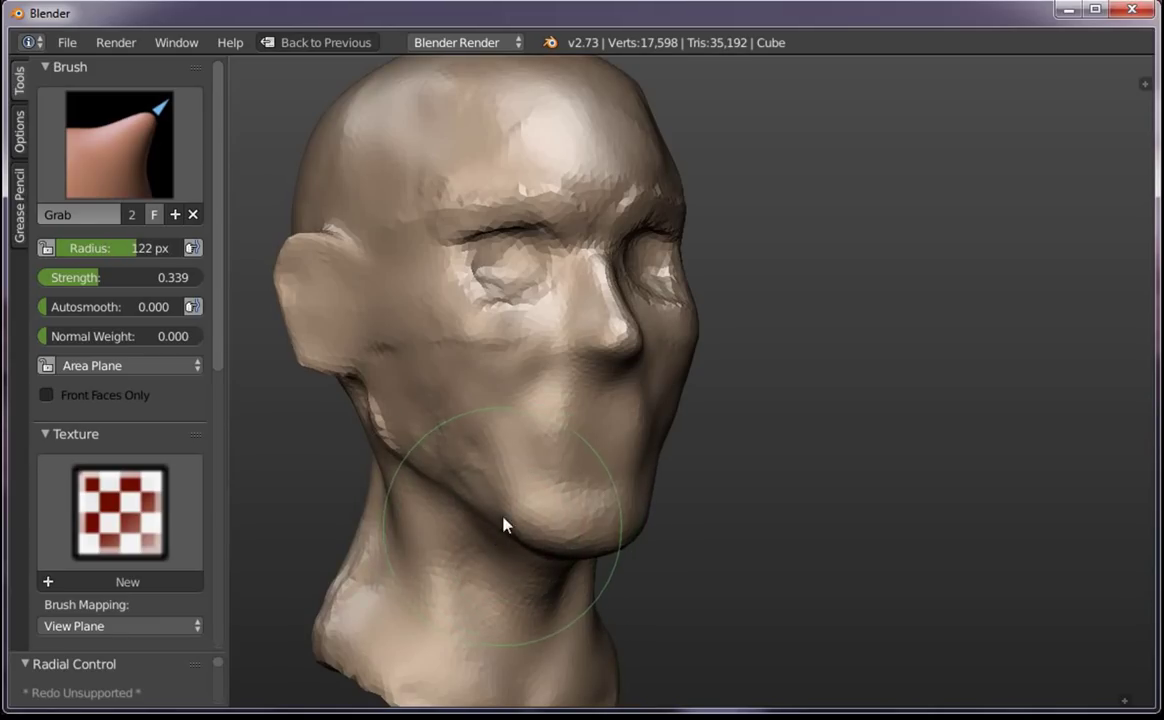
pyautogui.scroll(-5, 600, 425)
pyautogui.moveTo(810, 432); pyautogui.dragTo(572, 475, button='middle')
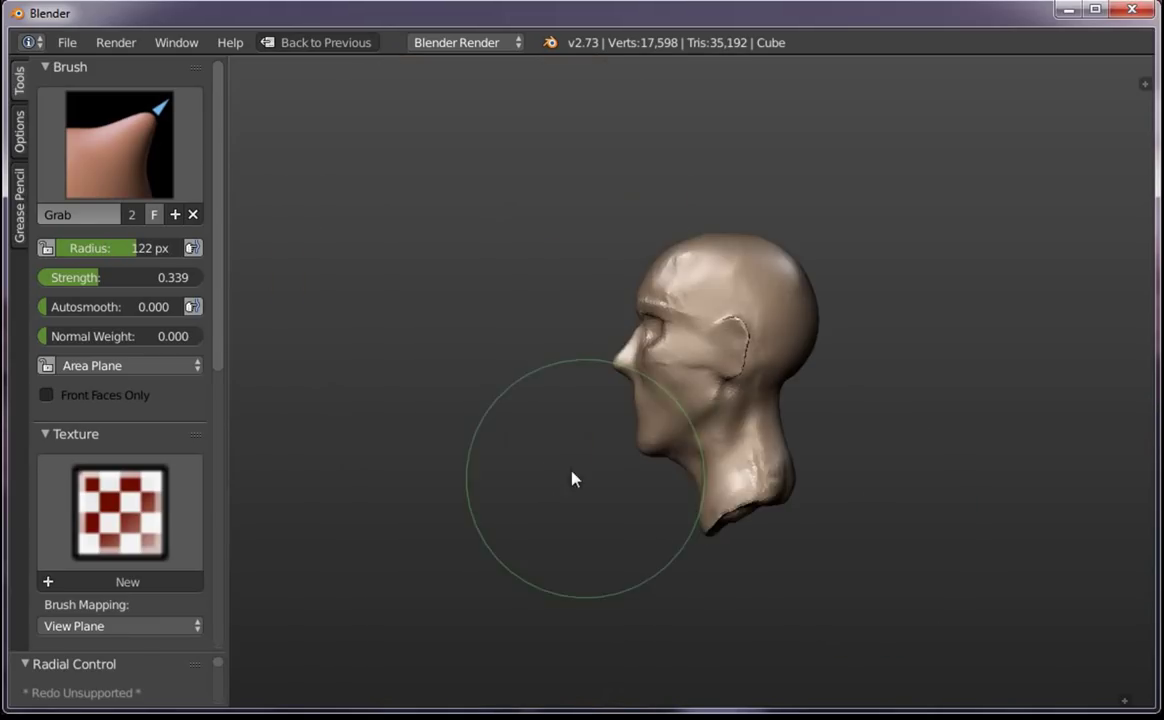
pyautogui.scroll(4, 600, 420)
pyautogui.scroll(1, 641, 456)
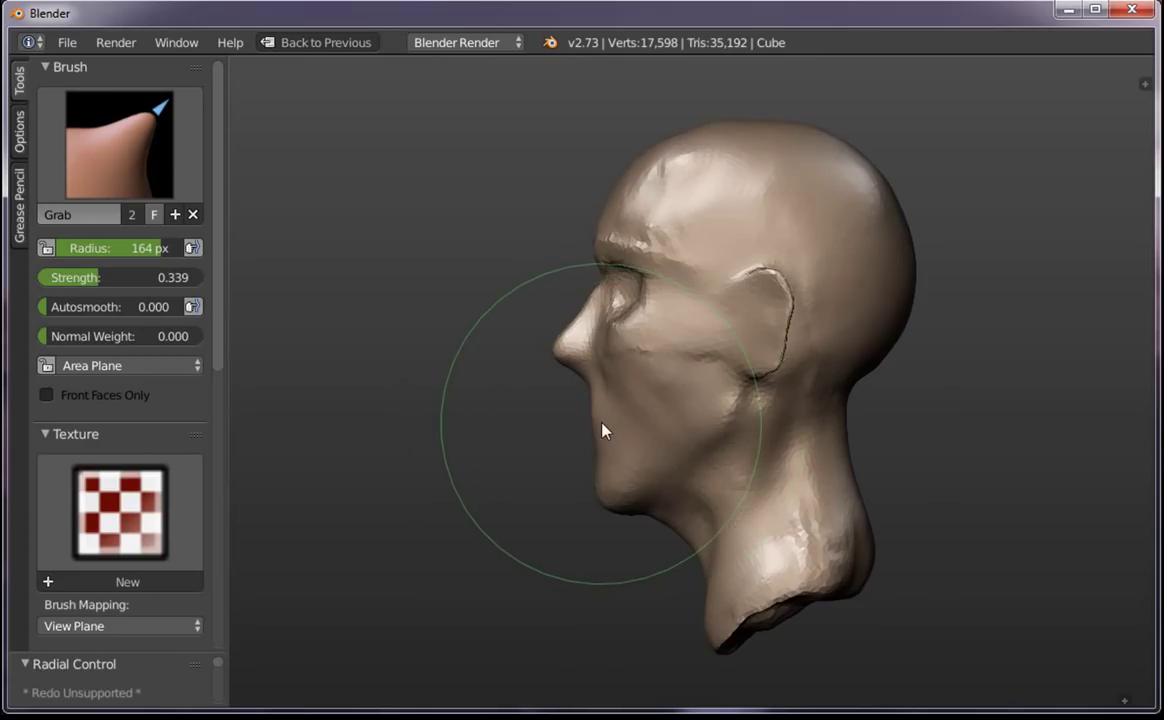
# Pull the jaw and neck up and back with an 87 px Grab brush
pyautogui.press('f')
pyautogui.click(567, 491)
pyautogui.press('f')
pyautogui.click(624, 520)
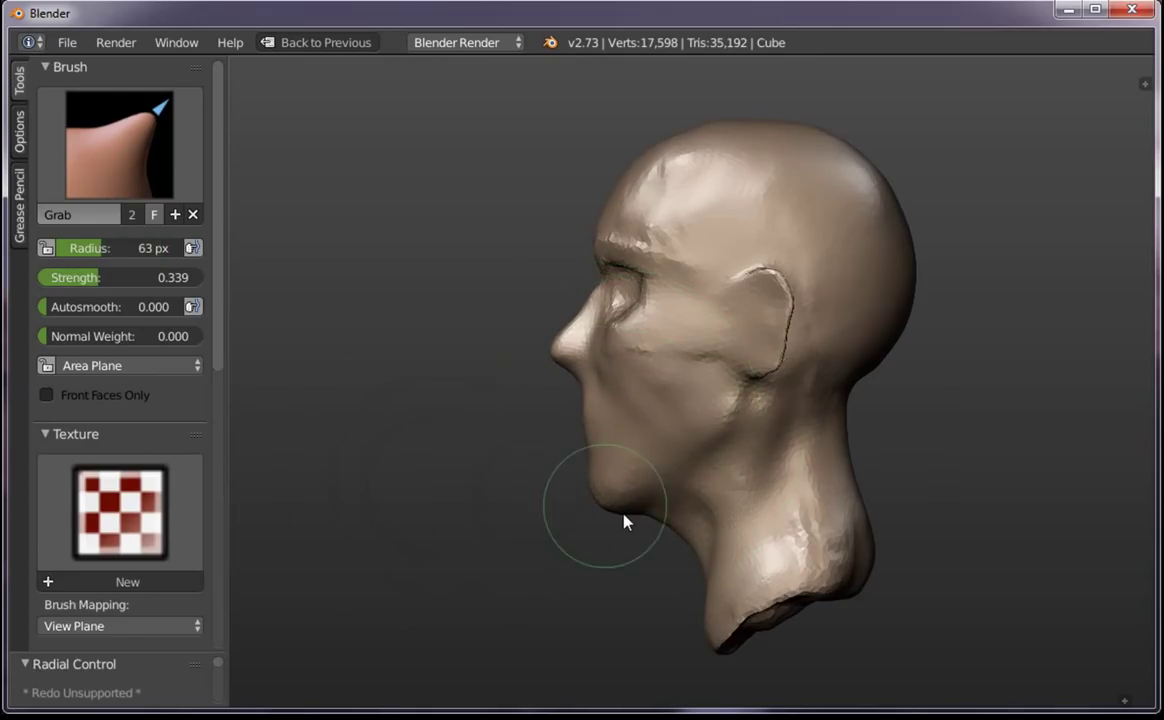
pyautogui.moveTo(631, 507)
pyautogui.mouseDown()
pyautogui.moveTo(710, 433)
pyautogui.moveTo(701, 462)
pyautogui.moveTo(689, 468)
pyautogui.moveTo(743, 404)
pyautogui.mouseUp()
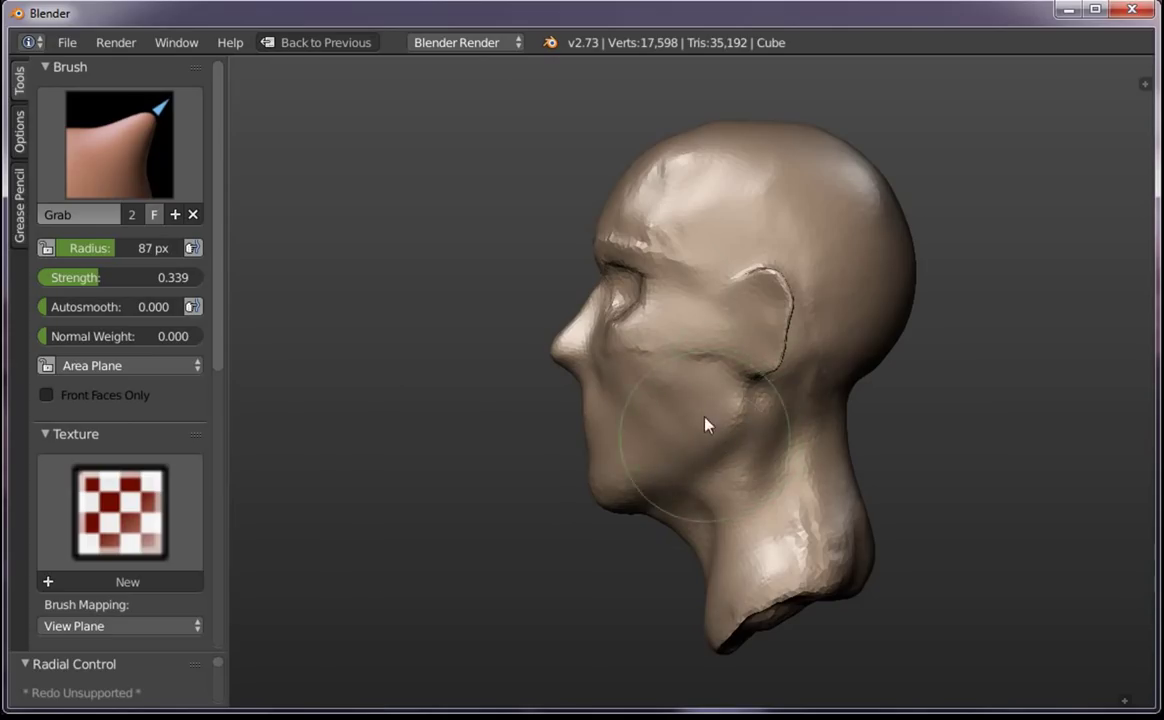
# From a front view, press a dent under the nose with the Clay Strips brush
pyautogui.scroll(-4, 675, 397)
pyautogui.moveTo(691, 447); pyautogui.dragTo(985, 418, button='middle')
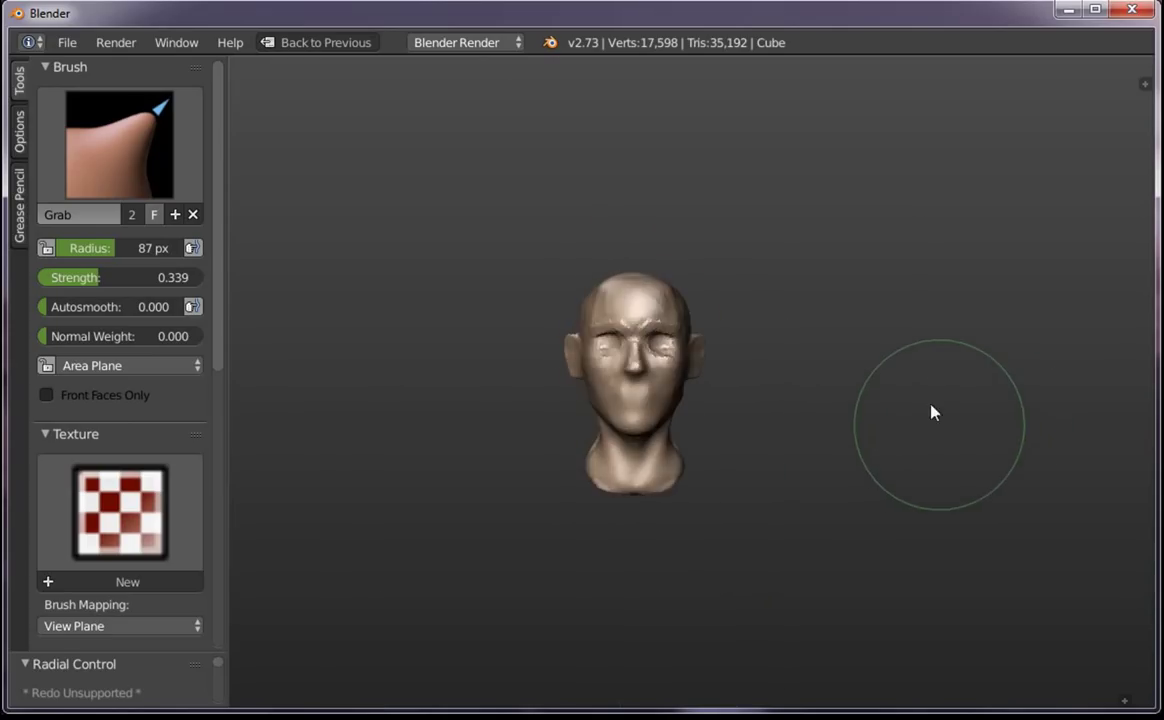
pyautogui.scroll(3, 670, 270)
pyautogui.scroll(5, 617, 277)
pyautogui.keyDown('shift'); pyautogui.moveTo(617, 277); pyautogui.dragTo(752, 312, button='middle'); pyautogui.keyUp('shift')
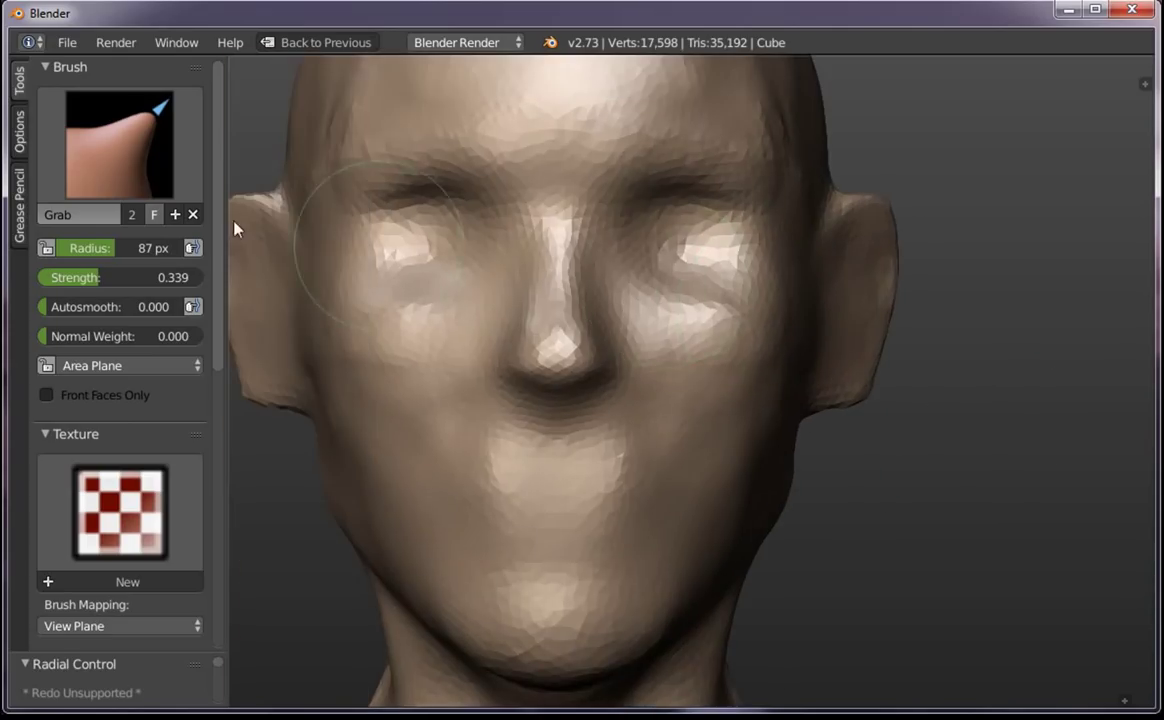
pyautogui.click(150, 185)
pyautogui.click(235, 255)
pyautogui.click(540, 383)
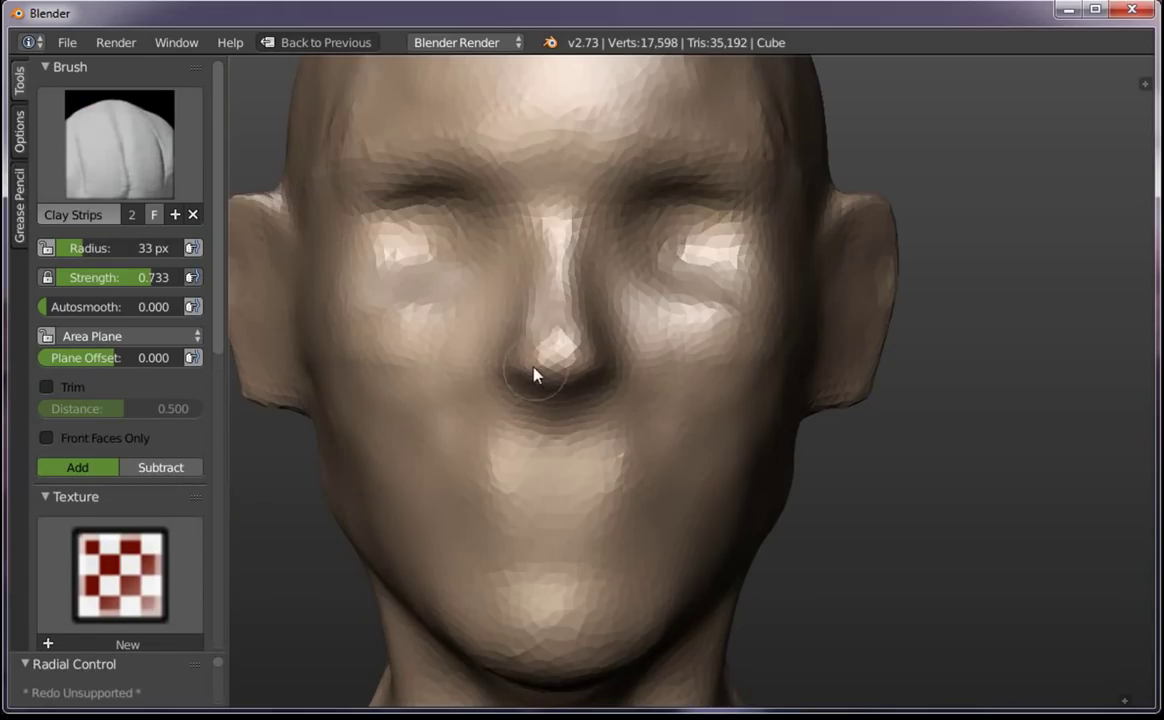
pyautogui.scroll(-3, 548, 440)
pyautogui.moveTo(561, 509); pyautogui.dragTo(642, 423, button='middle')
# Switch to Grab, size it to about 68 px, and check the profile
pyautogui.press('g')
pyautogui.click(639, 382)
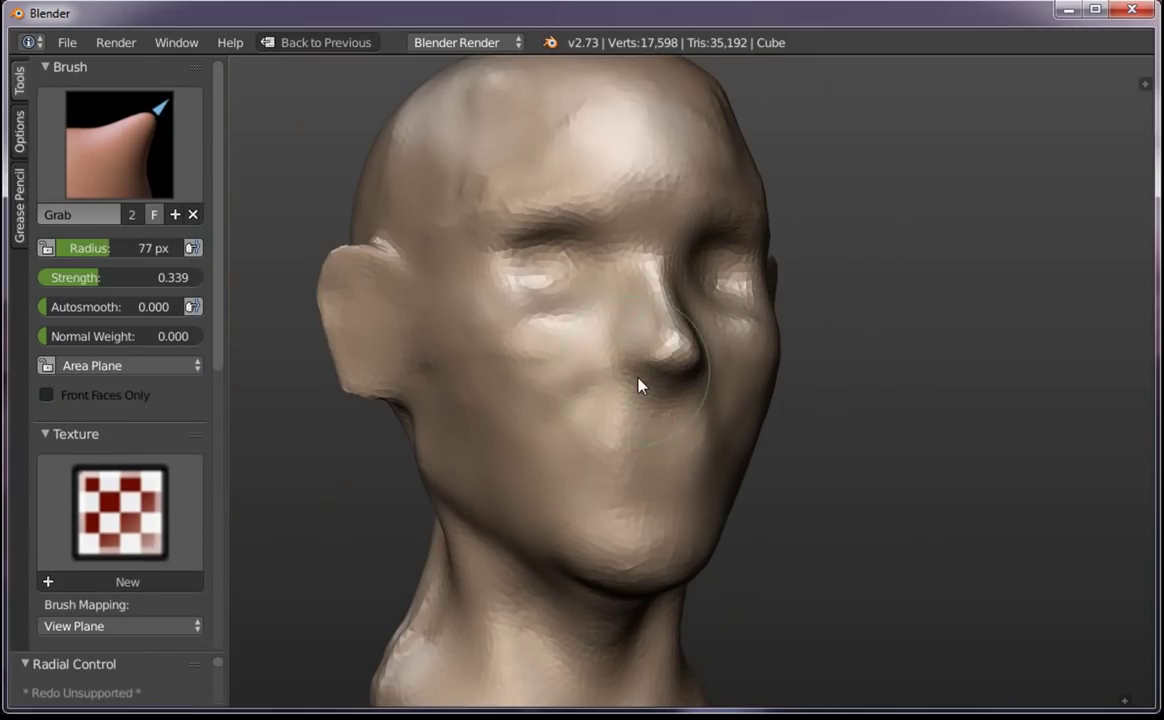
pyautogui.press('f')
pyautogui.click(644, 395)
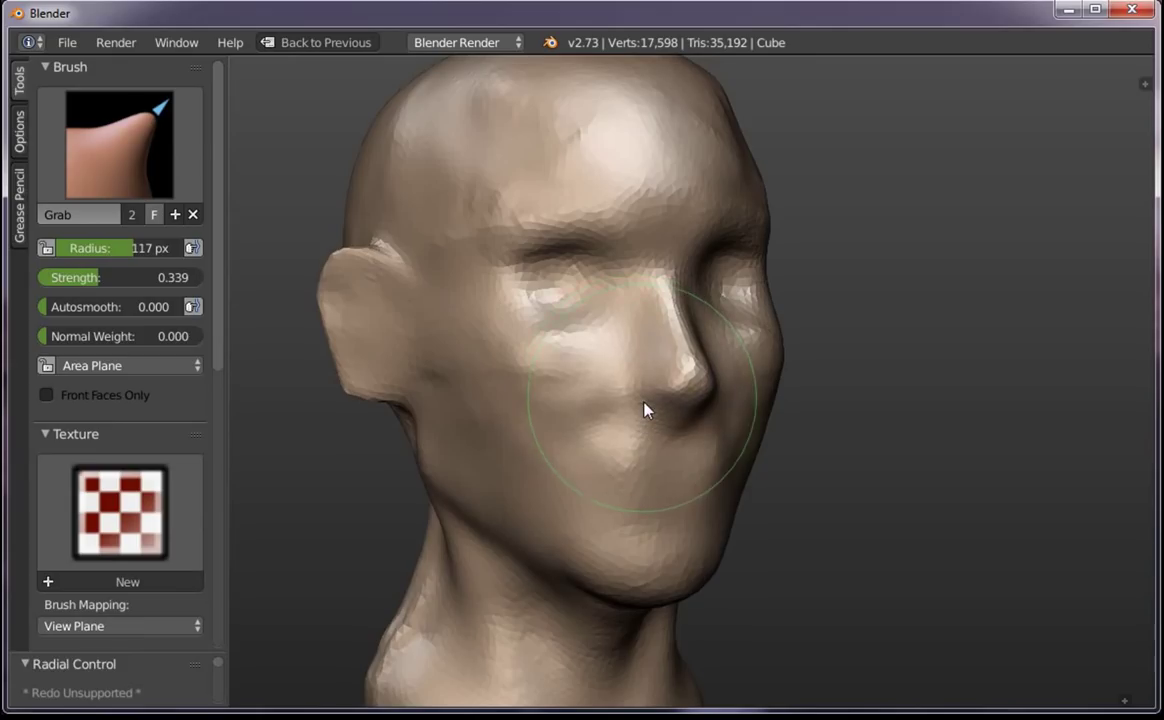
pyautogui.press('f')
pyautogui.click(629, 395)
pyautogui.scroll(-3, 857, 470)
pyautogui.moveTo(857, 470)
pyautogui.mouseDown(button='middle')
pyautogui.moveTo(618, 447)
pyautogui.moveTo(922, 372)
pyautogui.mouseUp(button='middle')
# Shape the earlobe with a 44 px brush and pull the ear outward at 77 px
pyautogui.press('[')
pyautogui.press('[')
pyautogui.press('[')
pyautogui.scroll(5, 878, 377)
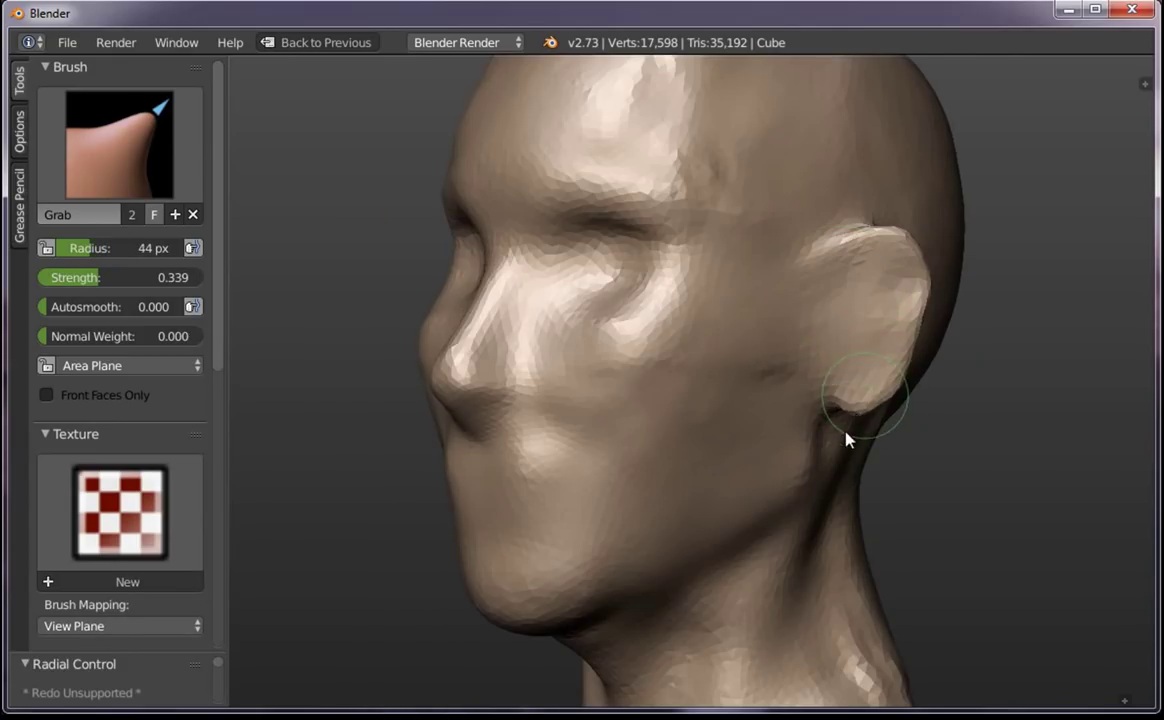
pyautogui.moveTo(868, 395); pyautogui.dragTo(899, 372)
pyautogui.press(']')
pyautogui.press(']')
pyautogui.press(']')
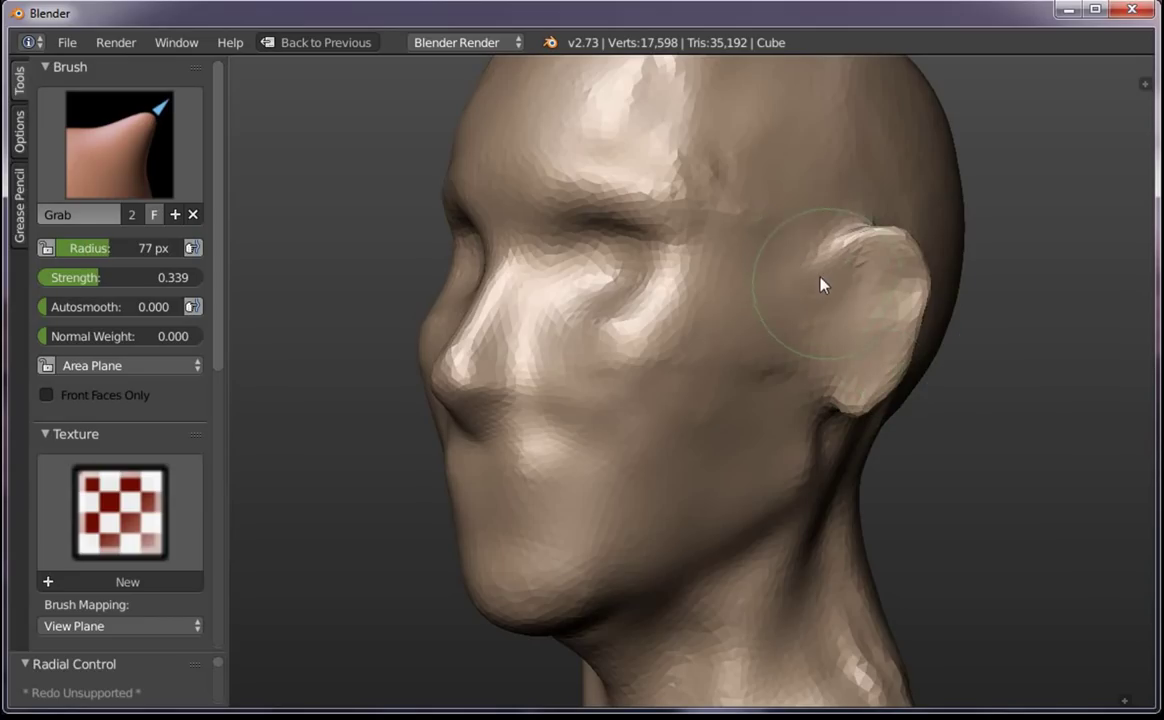
pyautogui.moveTo(821, 283)
pyautogui.mouseDown()
pyautogui.moveTo(865, 242)
pyautogui.moveTo(915, 278)
pyautogui.mouseUp()
# Pull the face near the eye and behind the ear with a 94 px brush
pyautogui.scroll(-4, 731, 425)
pyautogui.moveTo(731, 425)
pyautogui.mouseDown(button='middle')
pyautogui.moveTo(878, 378)
pyautogui.moveTo(920, 386)
pyautogui.mouseUp(button='middle')
pyautogui.press(']')
pyautogui.press(']')
pyautogui.moveTo(733, 322)
pyautogui.mouseDown()
pyautogui.moveTo(751, 314)
pyautogui.moveTo(716, 370)
pyautogui.mouseUp()
# Reduce the brush to 57 px, return to a front view and bring up the brush list
pyautogui.press('f')
pyautogui.click(741, 364)
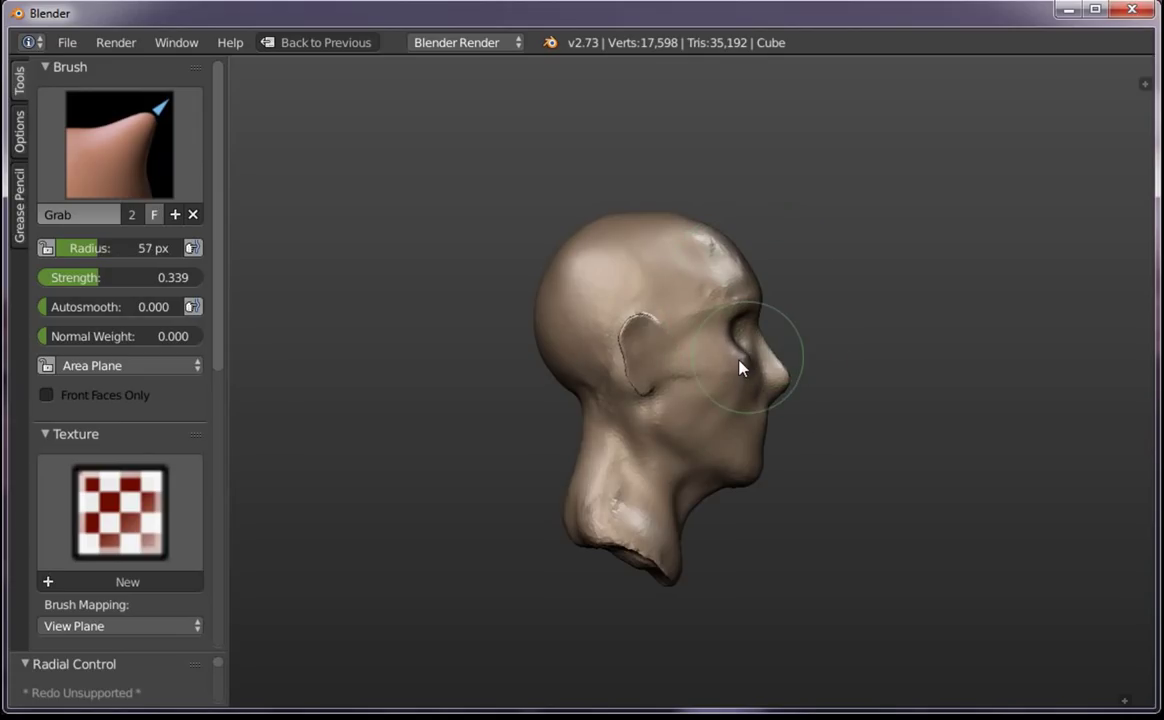
pyautogui.moveTo(770, 385)
pyautogui.mouseDown(button='middle')
pyautogui.moveTo(642, 408)
pyautogui.moveTo(707, 325)
pyautogui.moveTo(605, 307)
pyautogui.mouseUp(button='middle')
pyautogui.scroll(2, 707, 325)
pyautogui.click(115, 160)
# Select the Clay Strips brush and build up both lower eyelids from the front
pyautogui.click(232, 255)
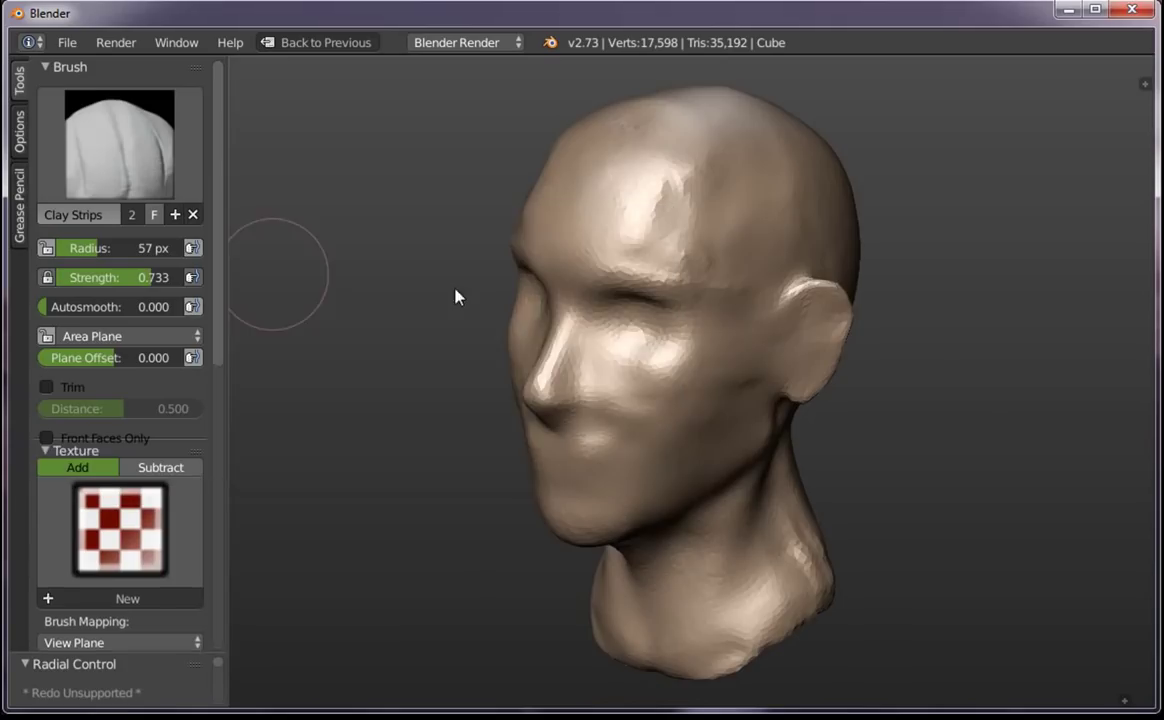
pyautogui.scroll(3, 663, 260)
pyautogui.scroll(1, 642, 346)
pyautogui.scroll(2, 540, 291)
pyautogui.moveTo(539, 291)
pyautogui.mouseDown(button='middle')
pyautogui.moveTo(631, 374)
pyautogui.moveTo(704, 382)
pyautogui.moveTo(501, 325)
pyautogui.mouseUp(button='middle')
pyautogui.moveTo(537, 354); pyautogui.dragTo(494, 377)
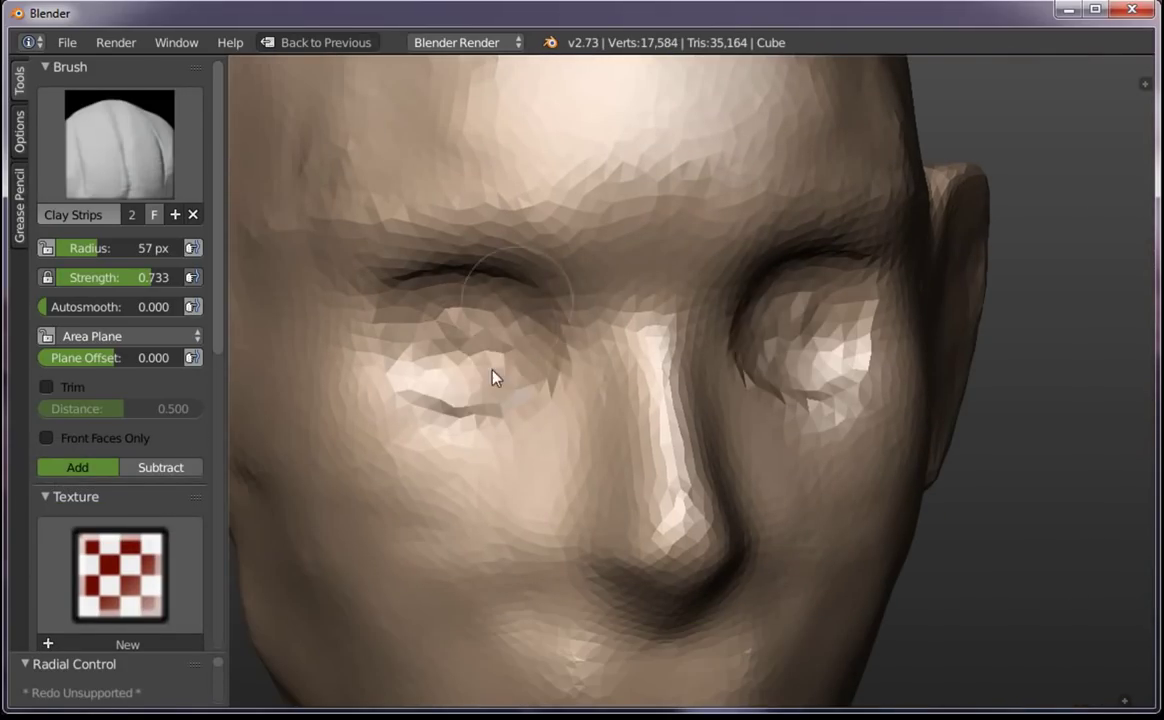
# Set the brush to about 45 px and build up the forehead above the brows
pyautogui.press('f')
pyautogui.click(548, 317)
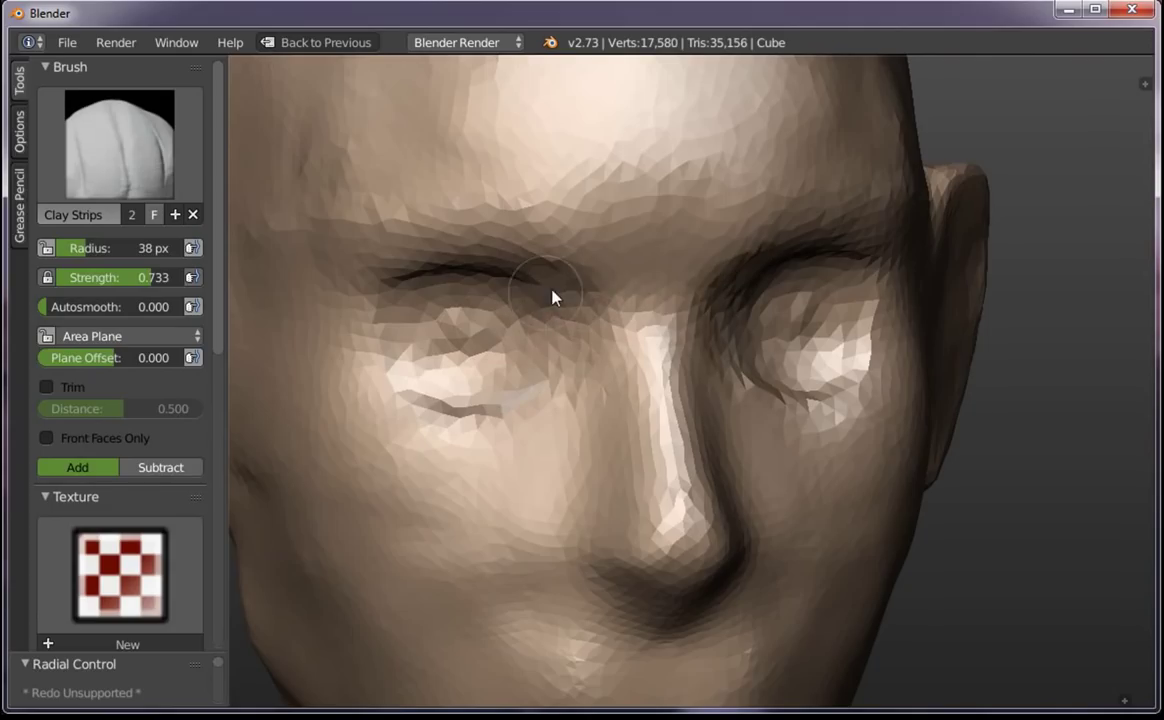
pyautogui.press('f')
pyautogui.click(572, 301)
pyautogui.moveTo(572, 301)
pyautogui.mouseDown(button='middle')
pyautogui.moveTo(787, 226)
pyautogui.moveTo(784, 257)
pyautogui.moveTo(665, 224)
pyautogui.mouseUp(button='middle')
pyautogui.press('f')
pyautogui.click(772, 234)
pyautogui.moveTo(489, 227)
pyautogui.mouseDown()
pyautogui.moveTo(468, 218)
pyautogui.moveTo(507, 208)
pyautogui.mouseUp()
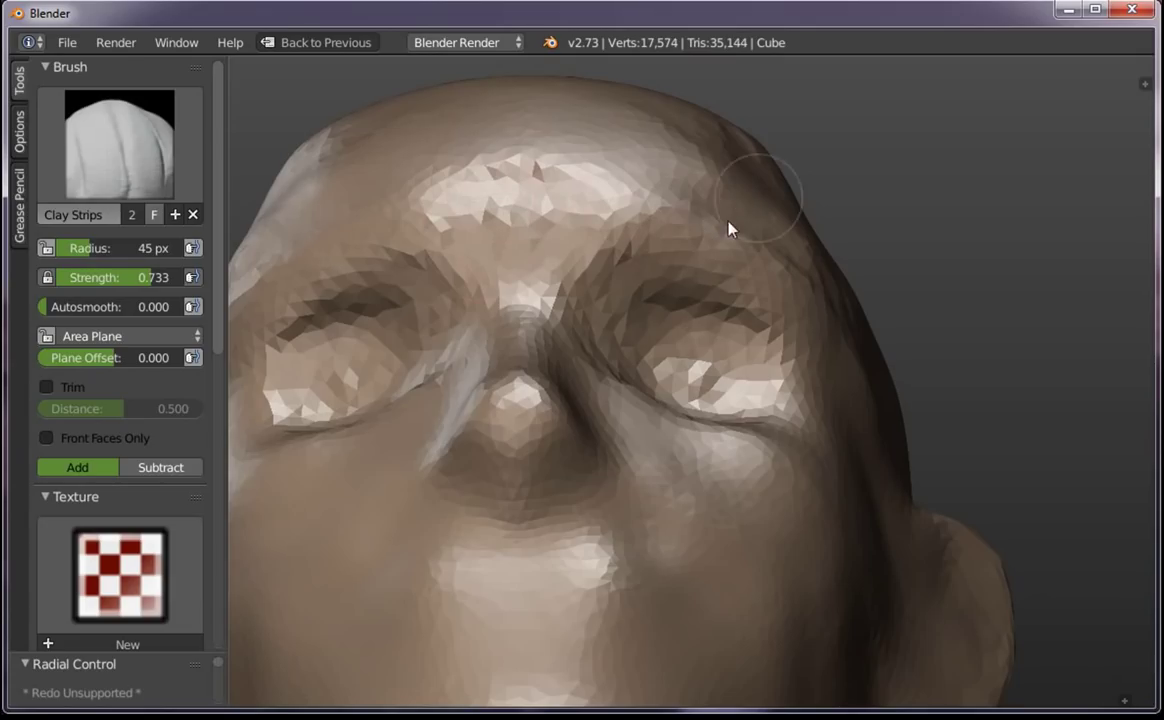
# Build up and deepen both brow ridges and reshape the area around the eyes
pyautogui.moveTo(657, 275)
pyautogui.mouseDown()
pyautogui.moveTo(683, 260)
pyautogui.moveTo(655, 291)
pyautogui.mouseUp()
pyautogui.moveTo(655, 291); pyautogui.dragTo(680, 400, button='middle')
pyautogui.scroll(2, 690, 428)
pyautogui.scroll(3, 690, 428)
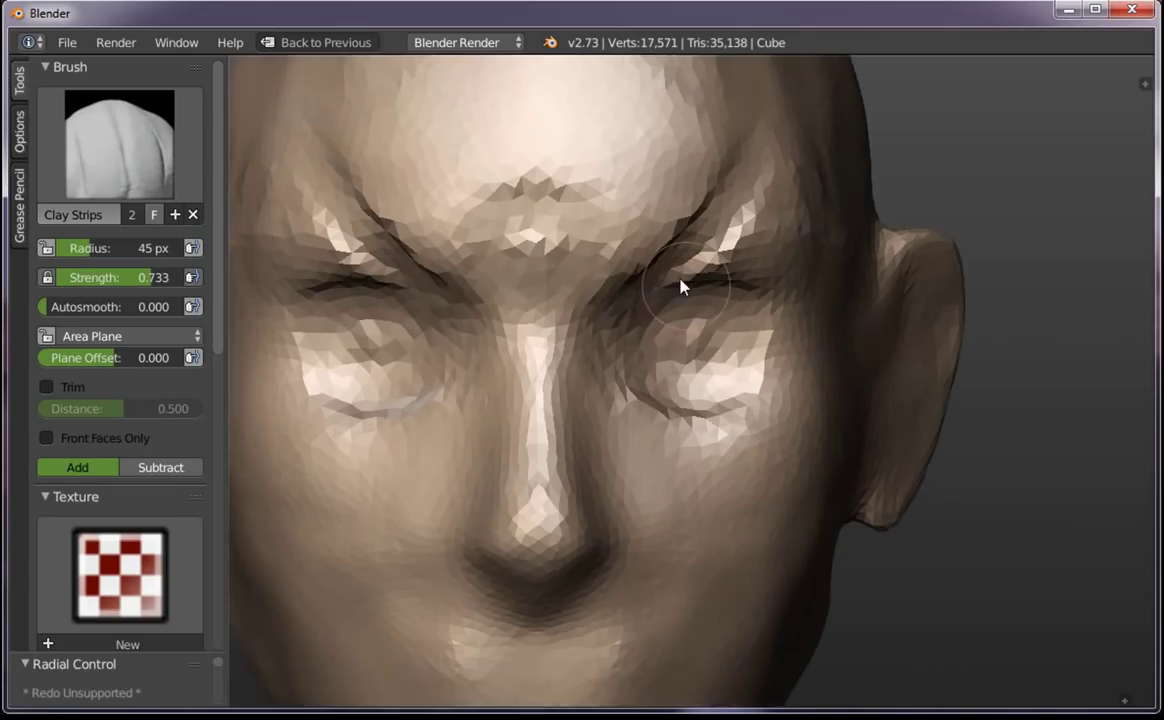
pyautogui.moveTo(727, 151)
pyautogui.mouseDown()
pyautogui.moveTo(673, 221)
pyautogui.moveTo(681, 252)
pyautogui.moveTo(751, 247)
pyautogui.mouseUp()
pyautogui.moveTo(829, 286); pyautogui.dragTo(751, 244, button='middle')
pyautogui.moveTo(751, 244)
pyautogui.mouseDown()
pyautogui.moveTo(883, 317)
pyautogui.moveTo(857, 291)
pyautogui.moveTo(701, 239)
pyautogui.mouseUp()
# With a 31 px brush, carve vertical creases between the brows
pyautogui.scroll(-5, 812, 381)
pyautogui.moveTo(812, 381); pyautogui.dragTo(845, 330, button='middle')
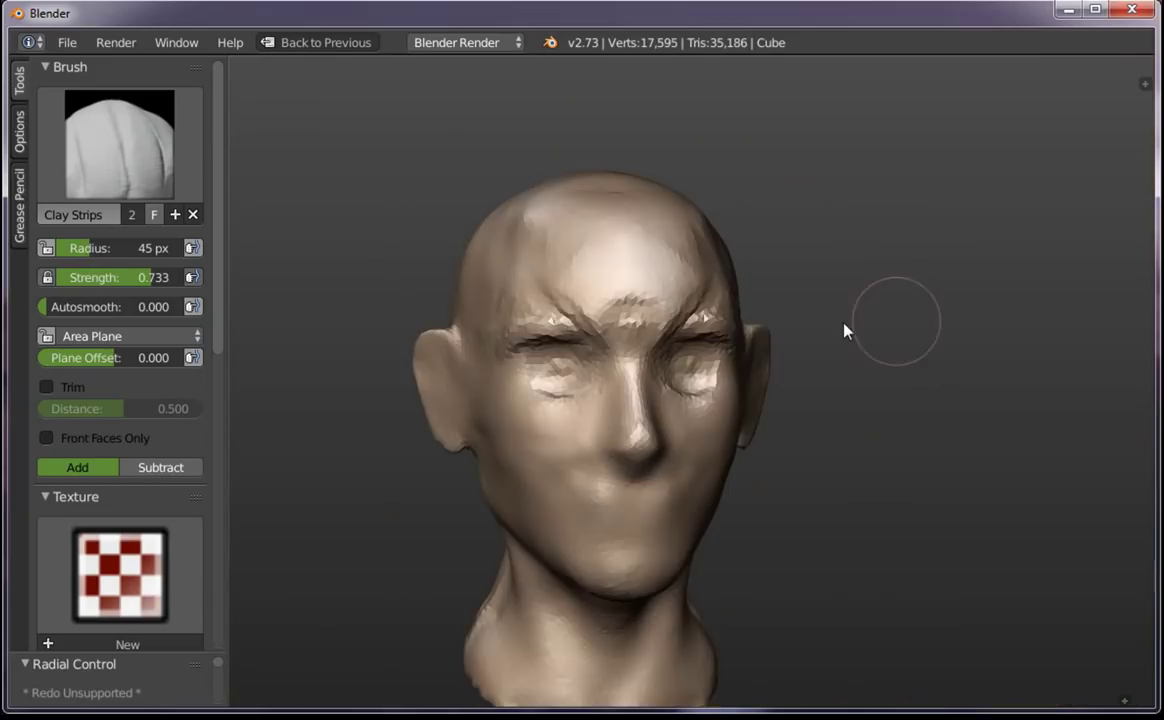
pyautogui.scroll(3, 467, 226)
pyautogui.press('f')
pyautogui.click(561, 258)
pyautogui.moveTo(561, 262)
pyautogui.mouseDown()
pyautogui.moveTo(577, 302)
pyautogui.moveTo(593, 251)
pyautogui.moveTo(568, 140)
pyautogui.mouseUp()
pyautogui.moveTo(575, 210)
pyautogui.mouseDown()
pyautogui.moveTo(580, 275)
pyautogui.moveTo(600, 278)
pyautogui.mouseUp()
pyautogui.moveTo(600, 230); pyautogui.dragTo(628, 262)
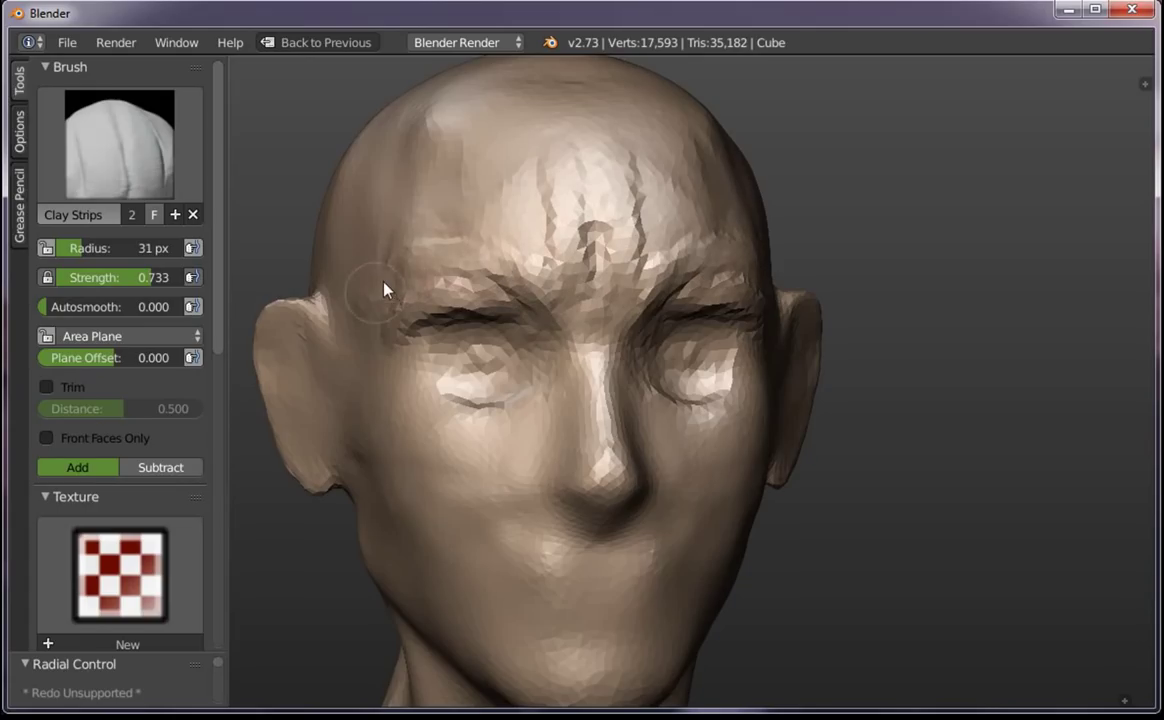
# Set the brush to about 29 px and sculpt wrinkles across the forehead
pyautogui.moveTo(494, 364); pyautogui.dragTo(670, 289, button='middle')
pyautogui.press('f')
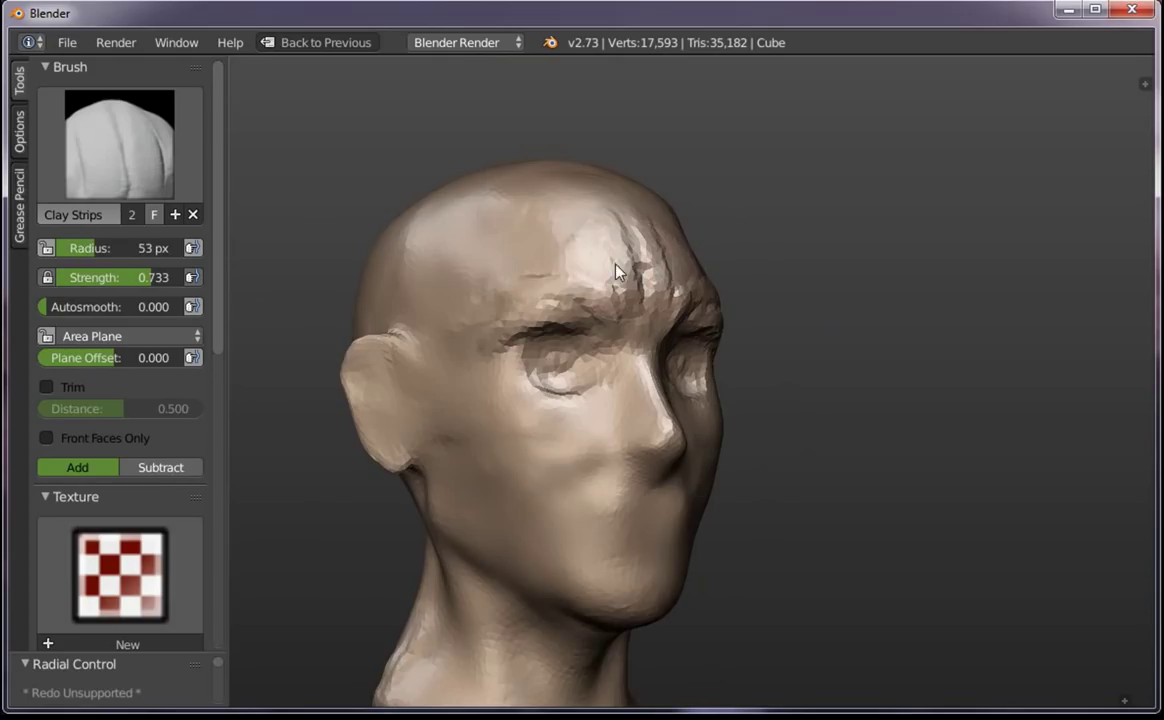
pyautogui.click(592, 262)
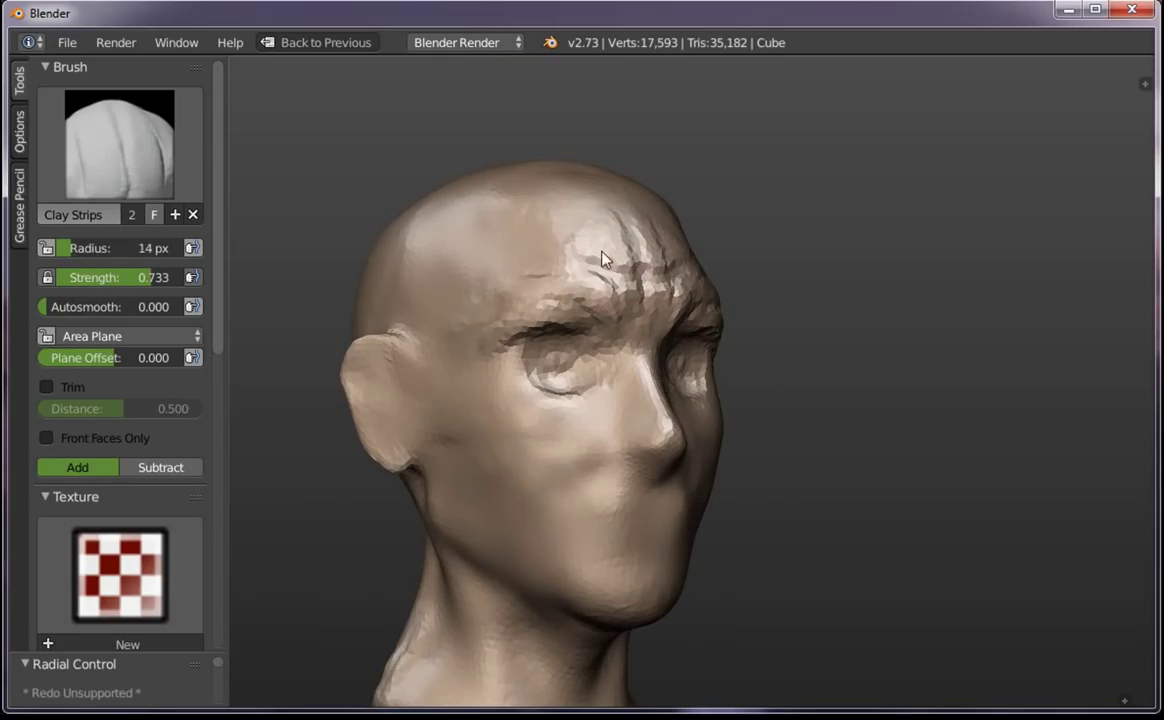
pyautogui.moveTo(603, 259); pyautogui.dragTo(550, 285, button='middle')
pyautogui.press('f')
pyautogui.click(560, 290)
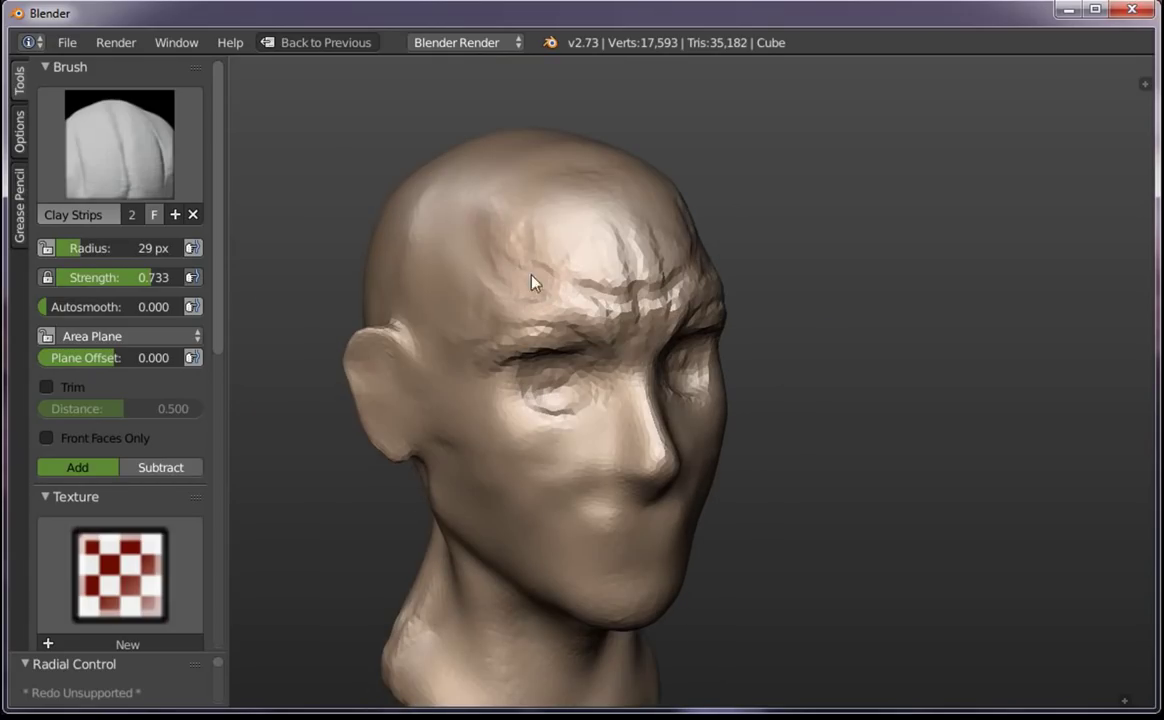
pyautogui.moveTo(532, 283)
pyautogui.mouseDown()
pyautogui.moveTo(647, 242)
pyautogui.moveTo(476, 307)
pyautogui.moveTo(632, 317)
pyautogui.moveTo(625, 273)
pyautogui.mouseUp()
# Enlarge the brush to about 46 px and stroke along the head's right side
pyautogui.press('f')
pyautogui.click(643, 288)
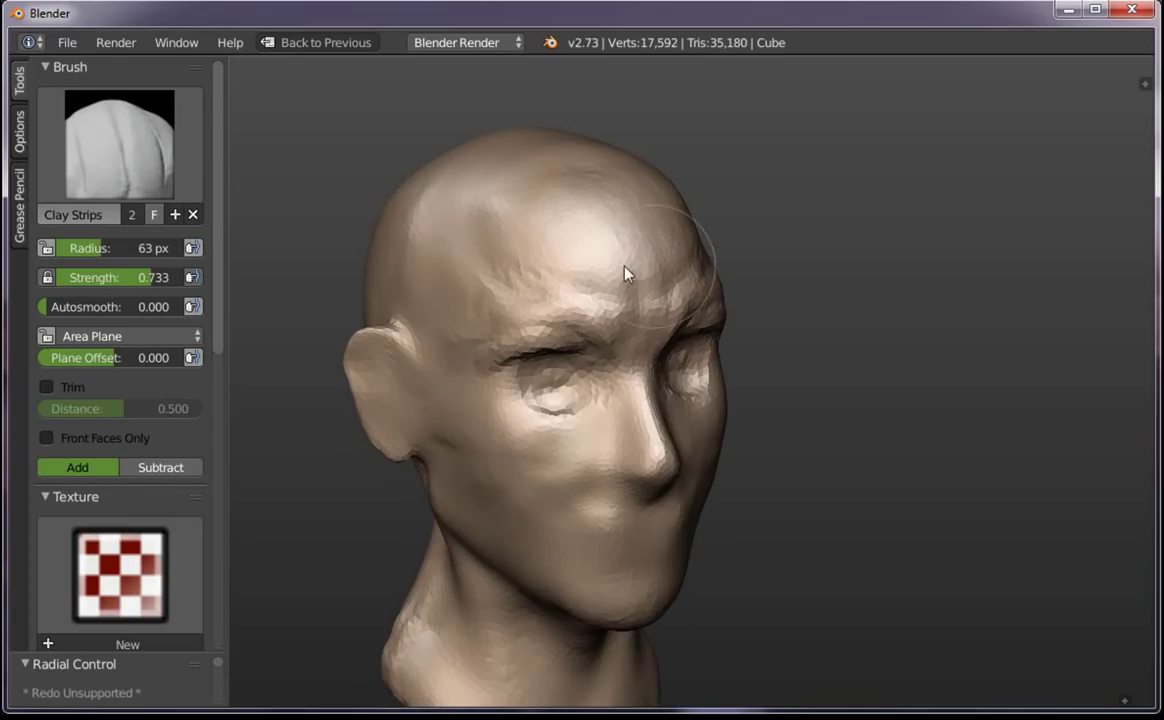
pyautogui.scroll(-6, 736, 393)
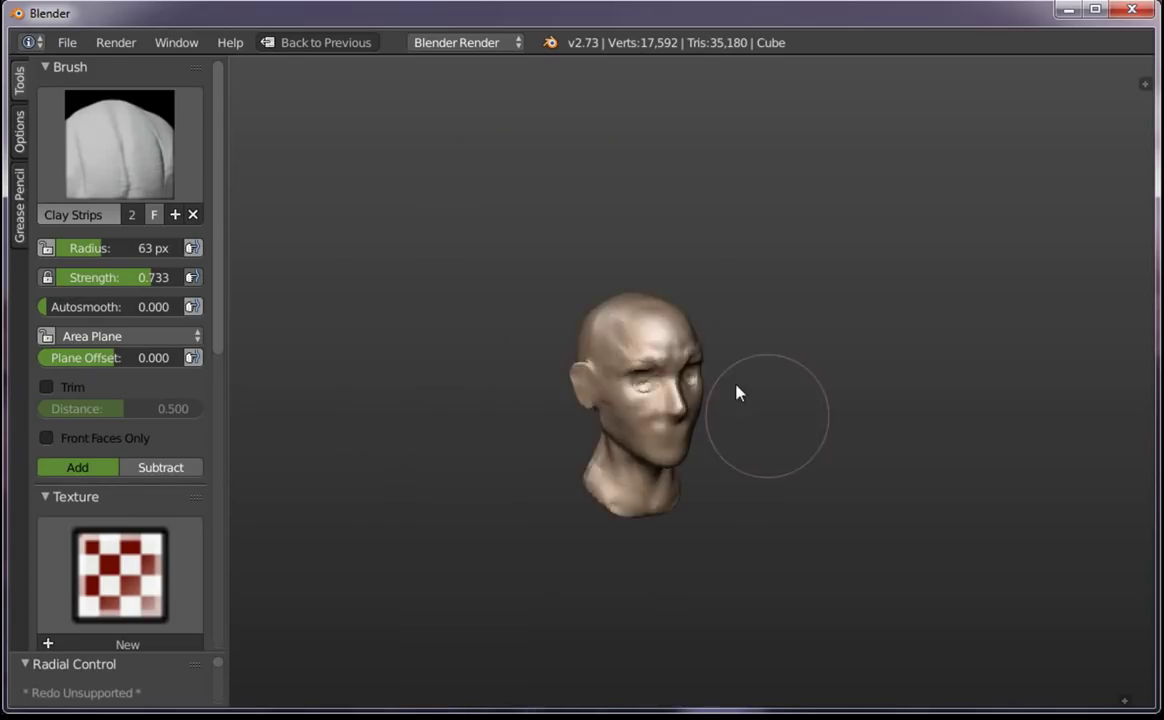
pyautogui.moveTo(736, 393); pyautogui.dragTo(624, 385, button='middle')
pyautogui.scroll(6, 868, 237)
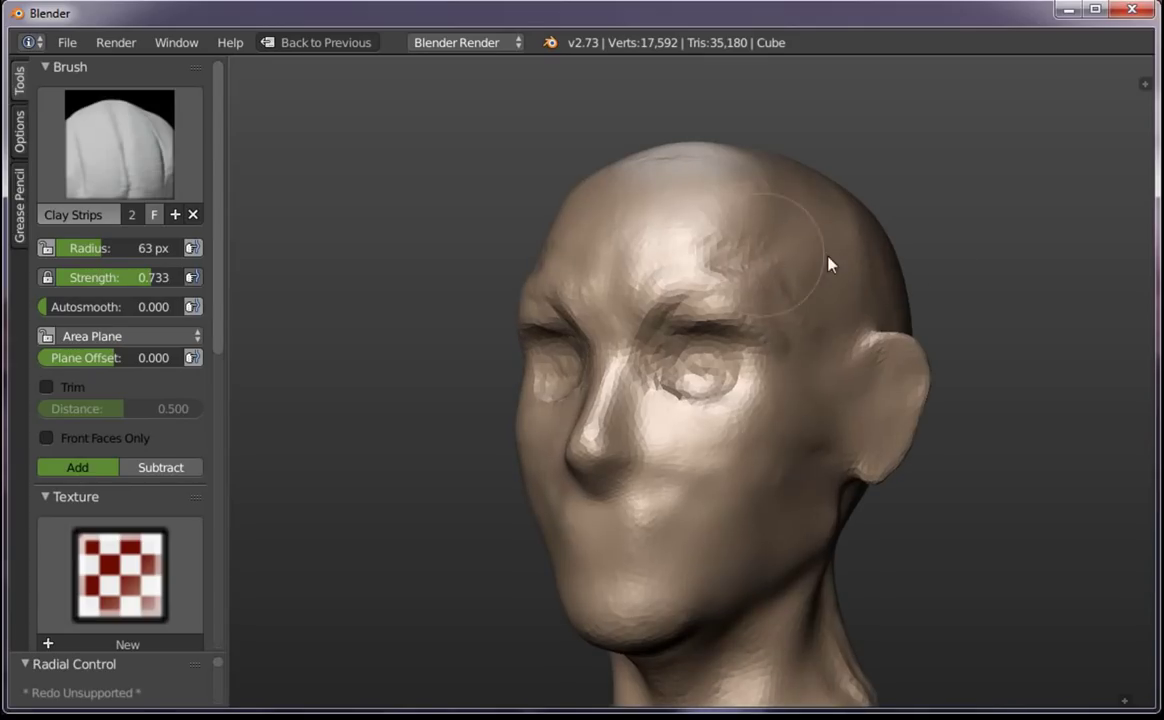
pyautogui.moveTo(829, 264); pyautogui.dragTo(779, 252, button='middle')
pyautogui.press('f')
pyautogui.click(772, 265)
pyautogui.moveTo(772, 265); pyautogui.dragTo(829, 295)
# Face the head forward and sculpt the area between the eyes with a 29 px brush
pyautogui.scroll(-5, 827, 287)
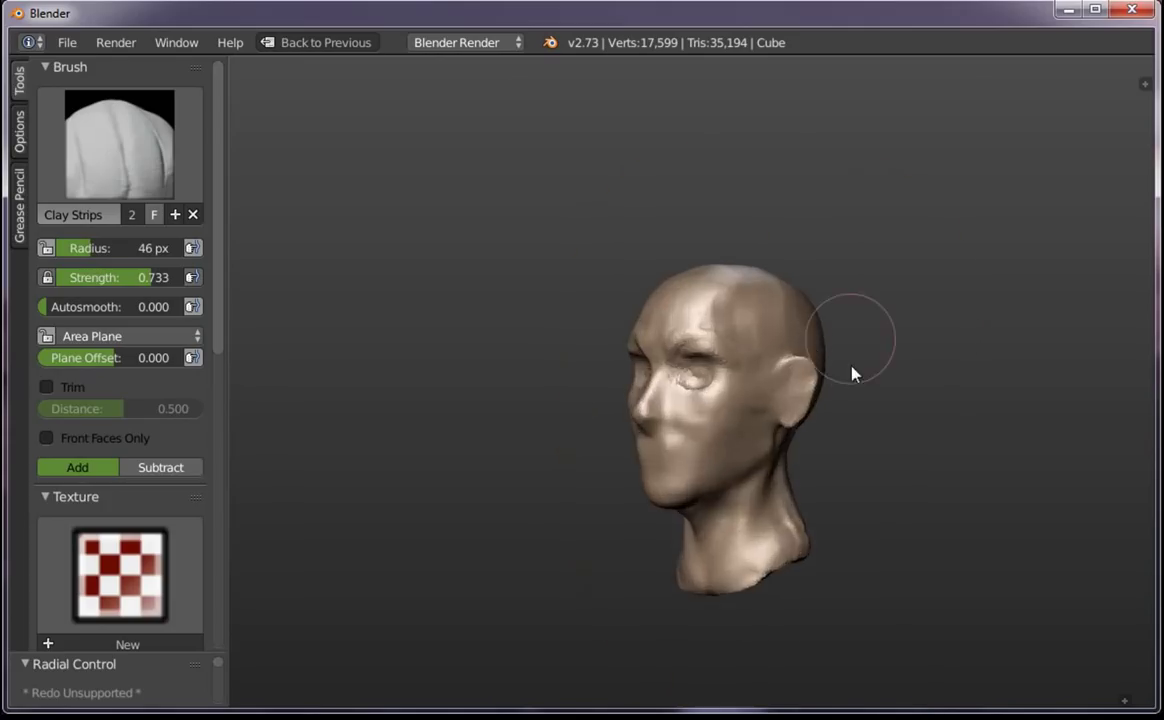
pyautogui.moveTo(852, 371)
pyautogui.mouseDown(button='middle')
pyautogui.moveTo(974, 353)
pyautogui.moveTo(787, 343)
pyautogui.mouseUp(button='middle')
pyautogui.scroll(5, 700, 290)
pyautogui.moveTo(688, 283); pyautogui.dragTo(714, 260, button='middle')
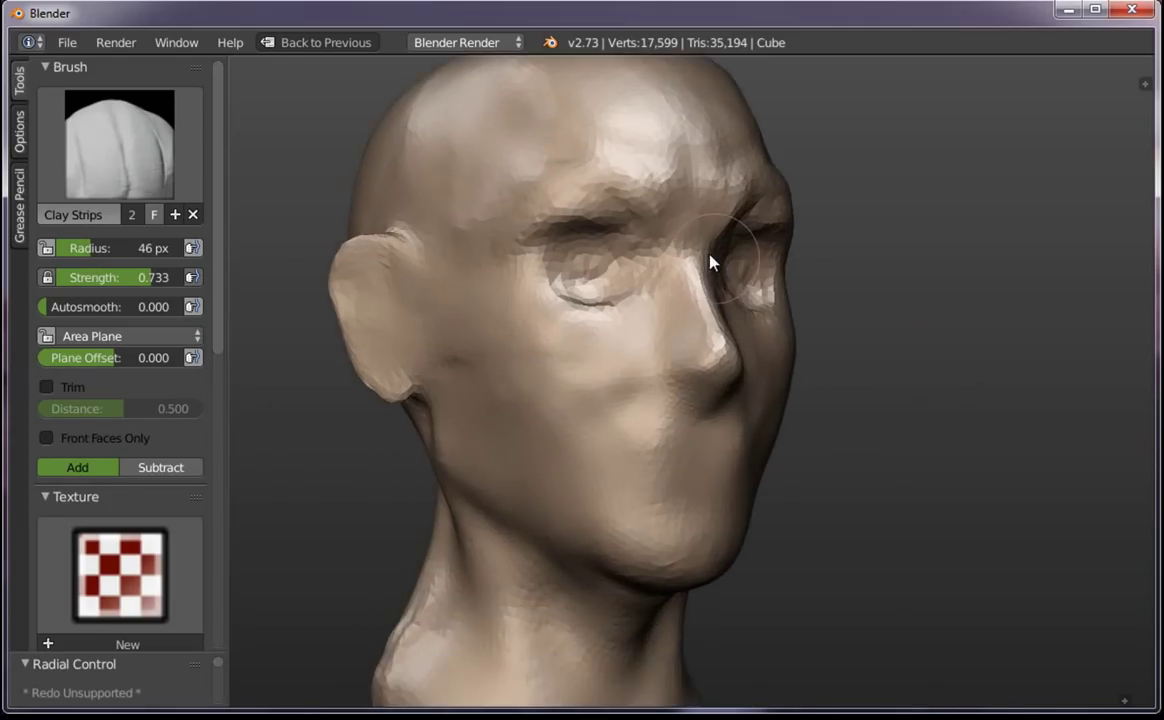
pyautogui.scroll(2, 681, 307)
pyautogui.press('f')
pyautogui.click(648, 238)
pyautogui.moveTo(648, 238)
pyautogui.mouseDown()
pyautogui.moveTo(657, 242)
pyautogui.moveTo(643, 285)
pyautogui.mouseUp()
# Shrink the brush to 19 px and carve forehead creases between the brows
pyautogui.press('f')
pyautogui.click(655, 239)
pyautogui.scroll(-3, 643, 285)
pyautogui.moveTo(643, 285); pyautogui.dragTo(691, 268, button='middle')
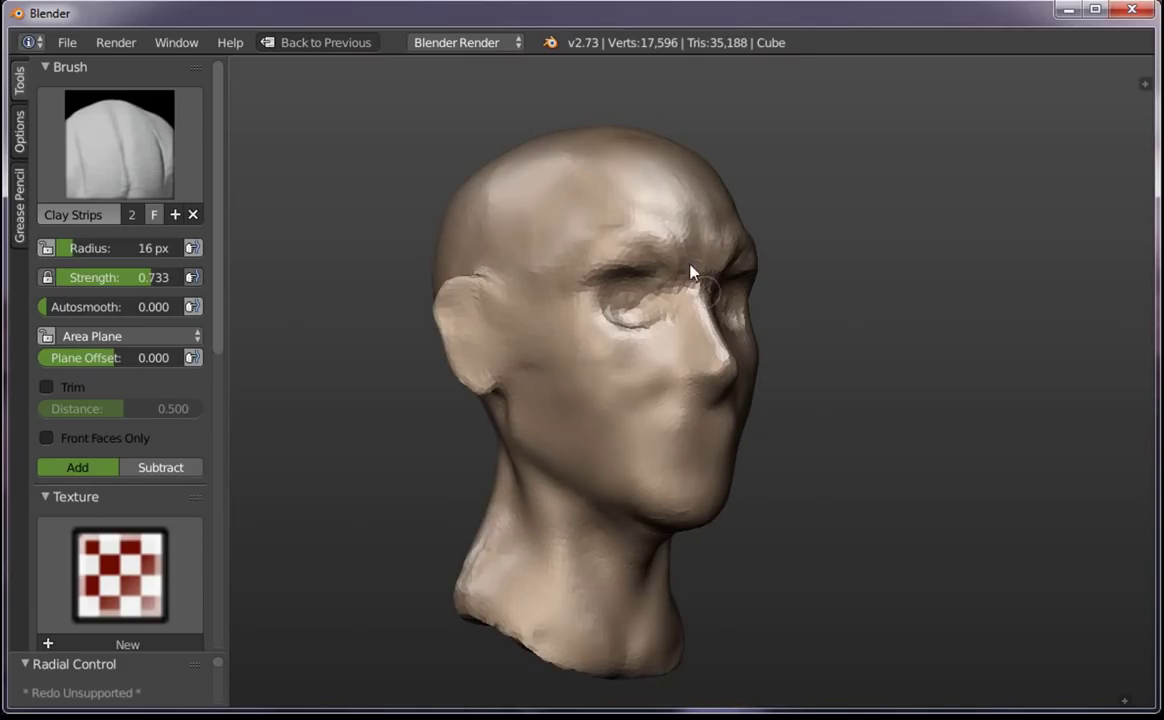
pyautogui.press('f')
pyautogui.click(701, 284)
pyautogui.moveTo(735, 330)
pyautogui.mouseDown(button='middle')
pyautogui.moveTo(501, 384)
pyautogui.moveTo(668, 350)
pyautogui.moveTo(690, 310)
pyautogui.moveTo(637, 312)
pyautogui.mouseUp(button='middle')
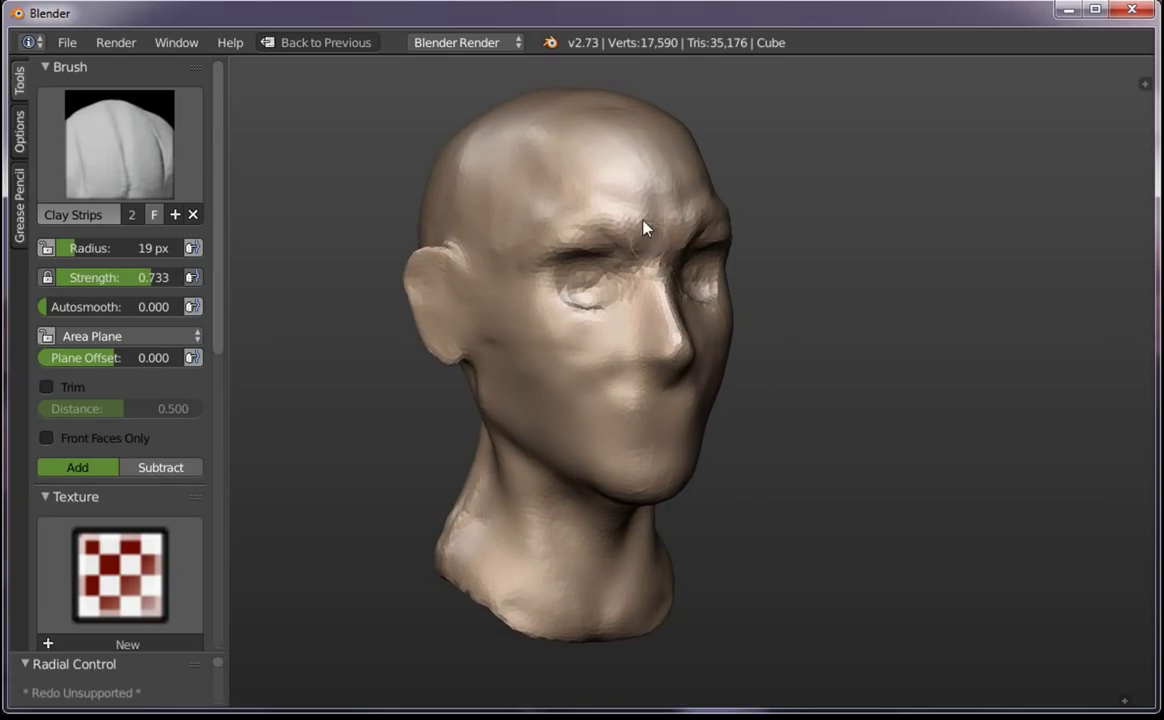
pyautogui.moveTo(644, 229)
pyautogui.mouseDown()
pyautogui.moveTo(648, 185)
pyautogui.moveTo(650, 242)
pyautogui.moveTo(655, 190)
pyautogui.mouseUp()
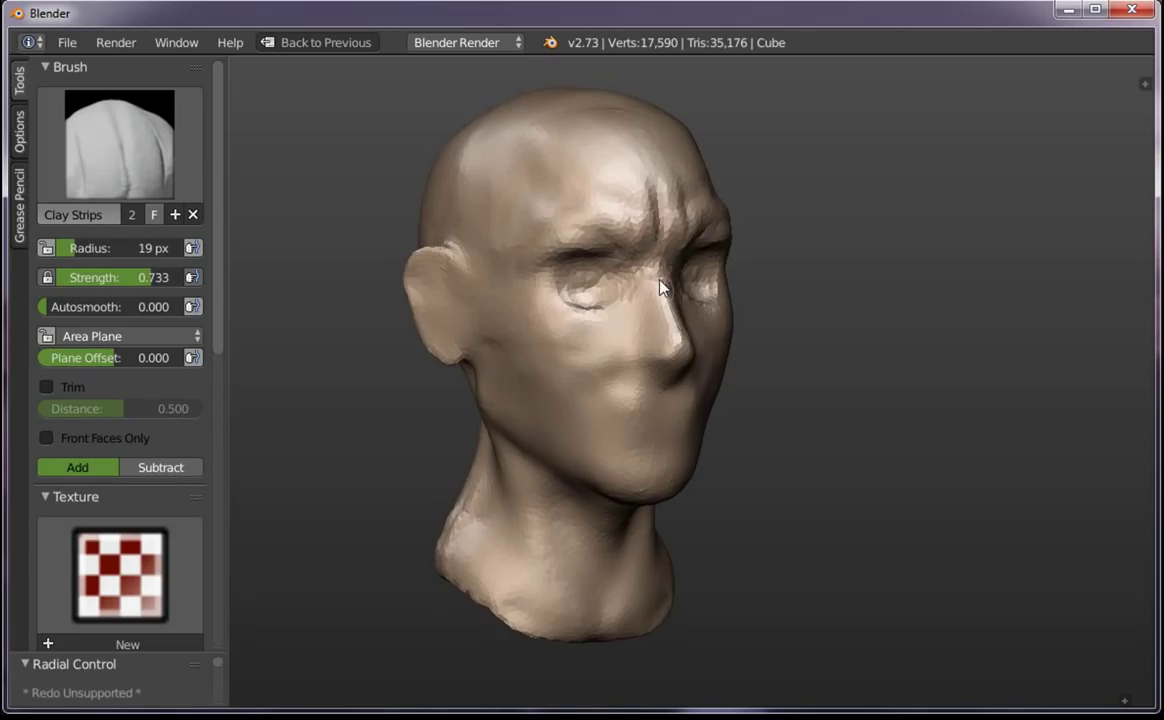
pyautogui.scroll(1, 640, 325)
pyautogui.scroll(2, 585, 320)
# Carve deepened creases down the nose bridge, then a dark crease beside the inner eye from below
pyautogui.scroll(1, 540, 260)
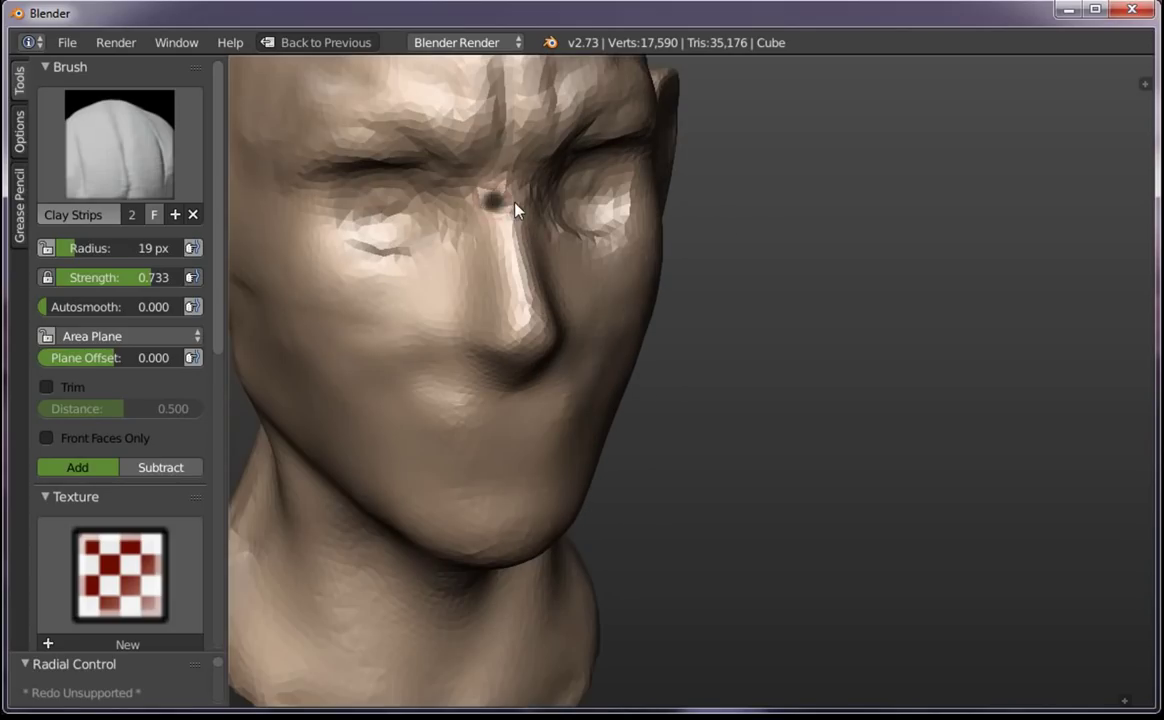
pyautogui.moveTo(497, 180); pyautogui.dragTo(515, 262)
pyautogui.moveTo(478, 195); pyautogui.dragTo(511, 302)
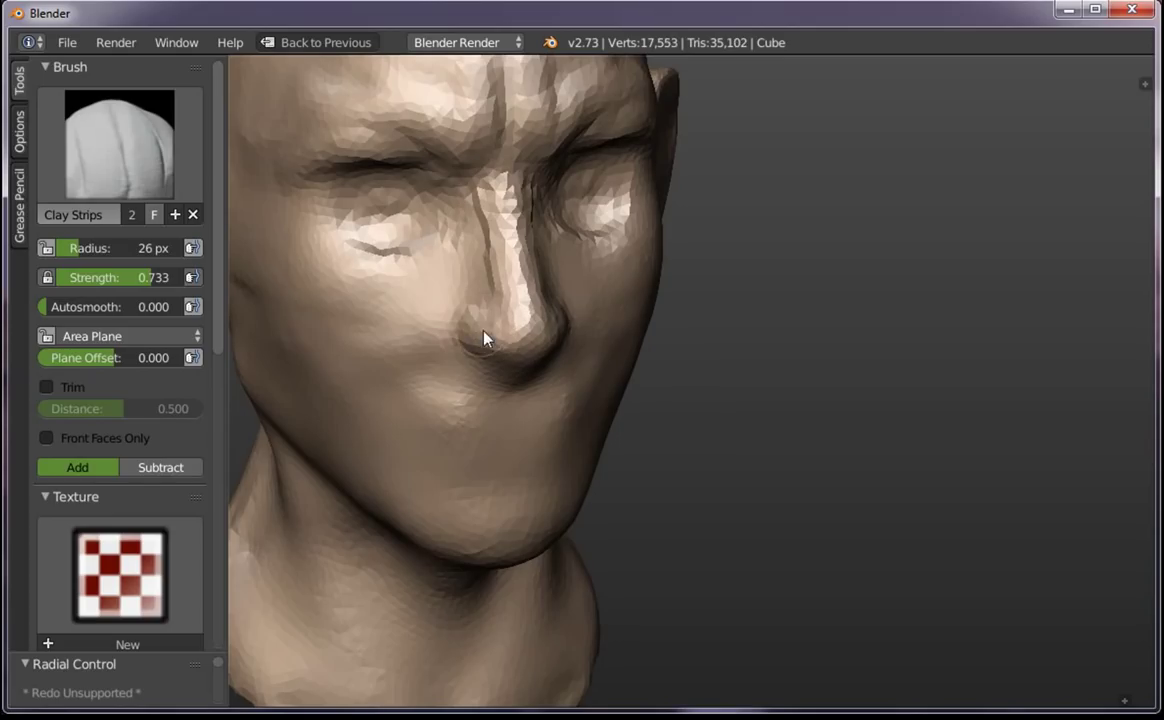
pyautogui.moveTo(530, 356)
pyautogui.mouseDown(button='middle')
pyautogui.moveTo(540, 240)
pyautogui.moveTo(431, 138)
pyautogui.moveTo(346, 184)
pyautogui.moveTo(1068, 408)
pyautogui.moveTo(870, 500)
pyautogui.moveTo(852, 422)
pyautogui.mouseUp(button='middle')
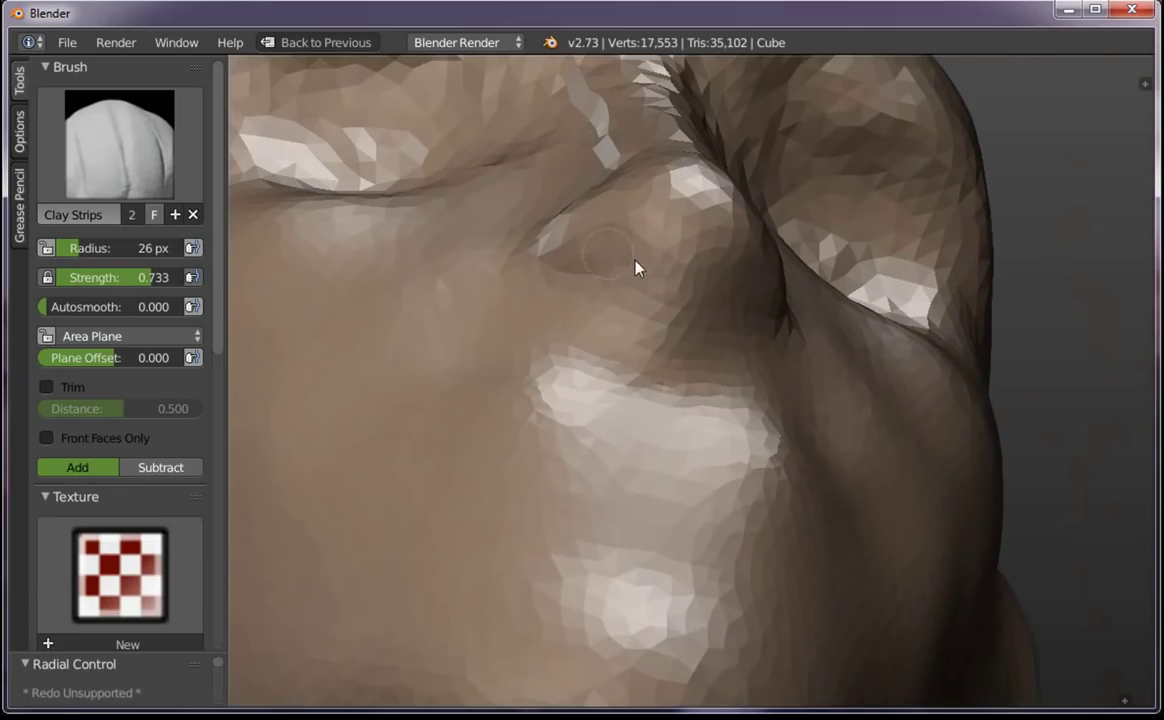
pyautogui.moveTo(636, 267)
pyautogui.mouseDown()
pyautogui.moveTo(592, 299)
pyautogui.moveTo(642, 255)
pyautogui.mouseUp()
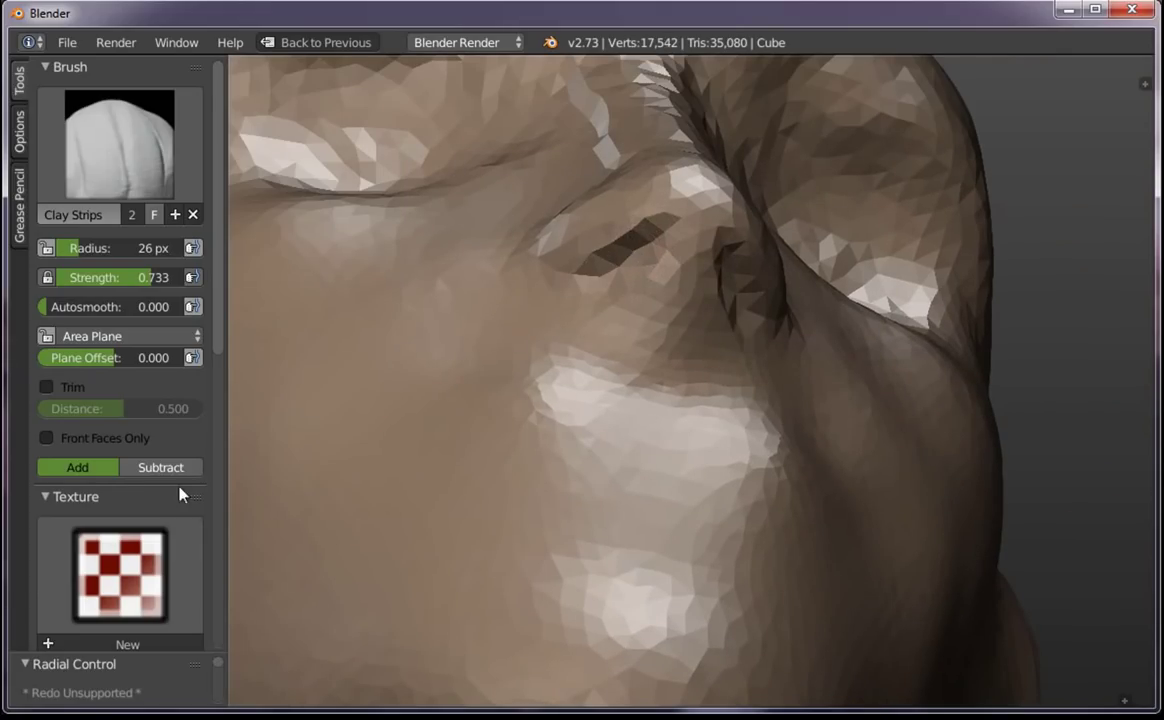
# Adjust the Dyntopo Detail Size, settling at 3.64%, and refine the crease near the eye
pyautogui.scroll(-8, 210, 480)
pyautogui.scroll(-5, 205, 580)
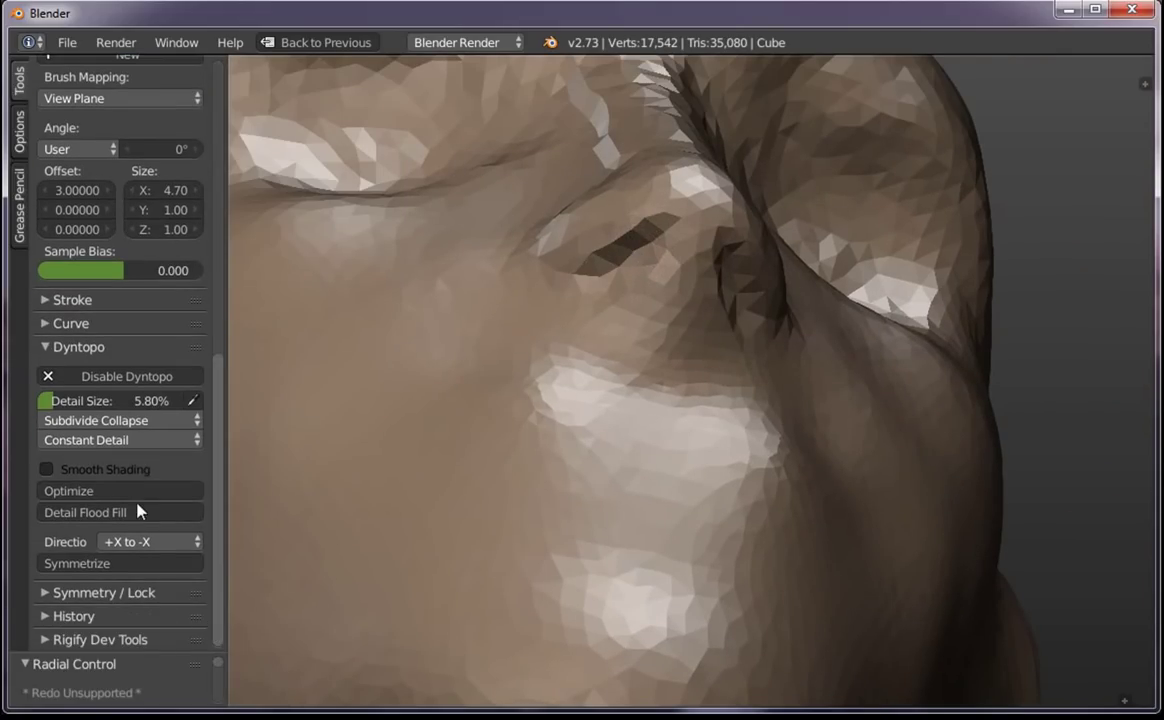
pyautogui.moveTo(140, 400); pyautogui.dragTo(130, 414)
pyautogui.moveTo(655, 265)
pyautogui.mouseDown()
pyautogui.moveTo(642, 252)
pyautogui.moveTo(629, 262)
pyautogui.mouseUp()
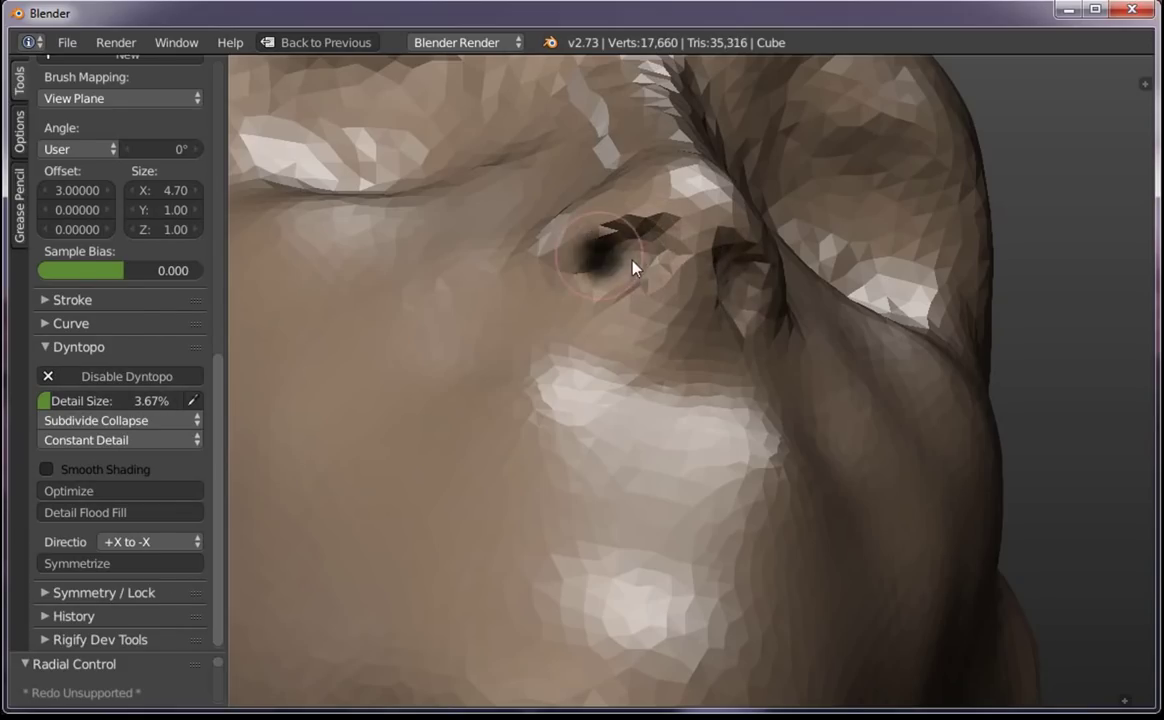
pyautogui.moveTo(98, 403); pyautogui.dragTo(96, 403)
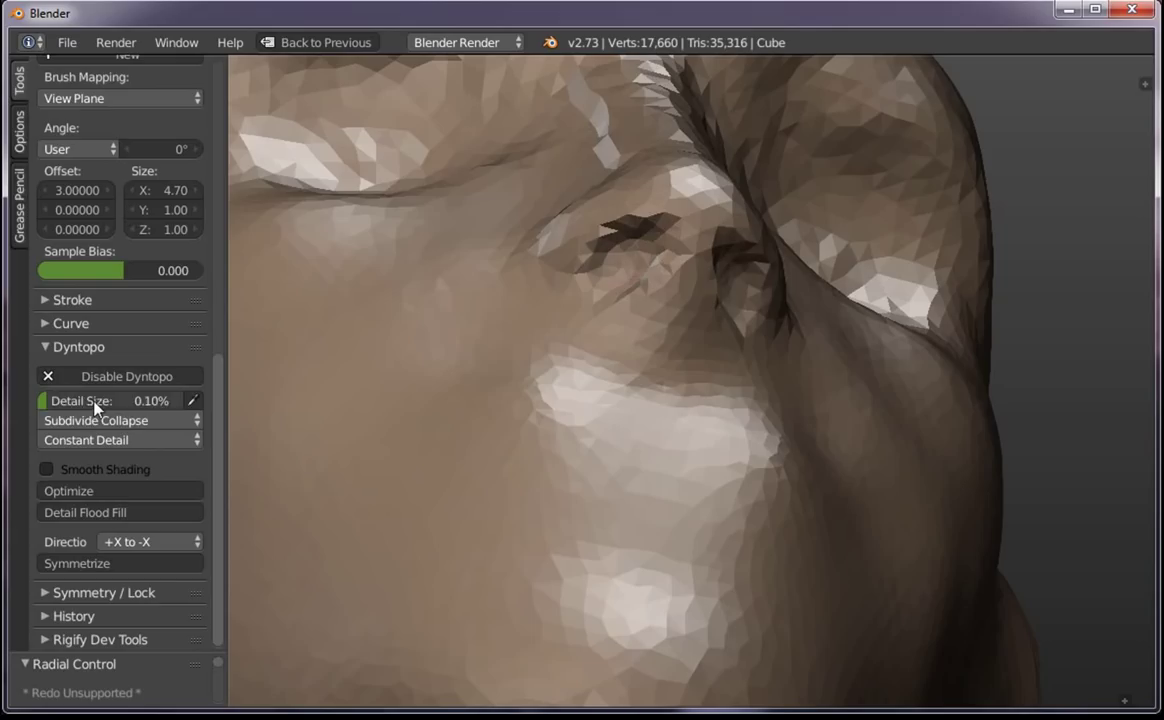
pyautogui.click(622, 262)
pyautogui.moveTo(99, 401); pyautogui.dragTo(80, 401)
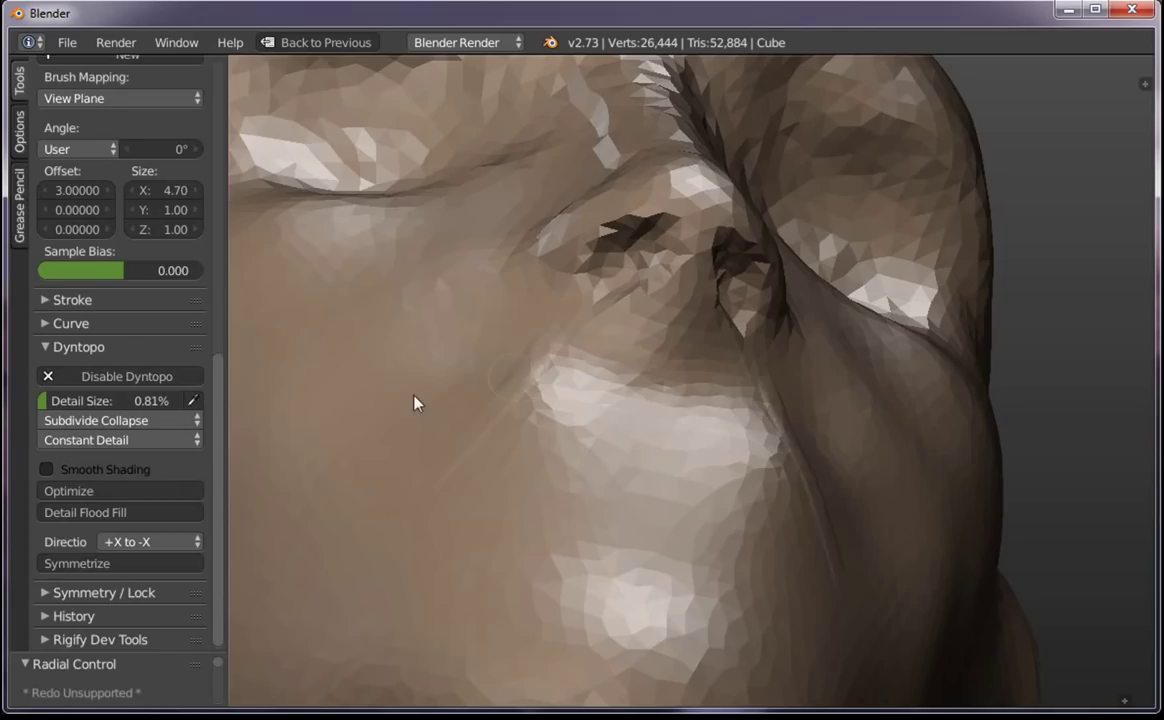
pyautogui.moveTo(58, 397); pyautogui.dragTo(63, 400)
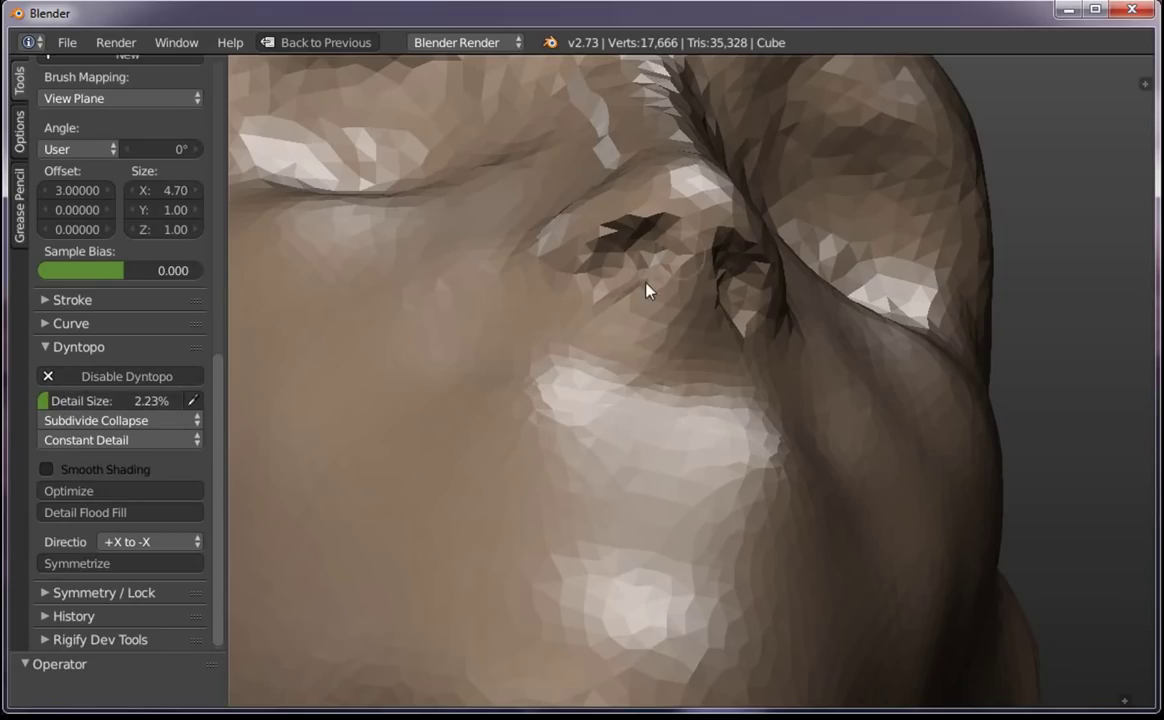
# Sculpt a curved crease around the left nostril to separate its wing from the cheek
pyautogui.moveTo(629, 260); pyautogui.dragTo(595, 304)
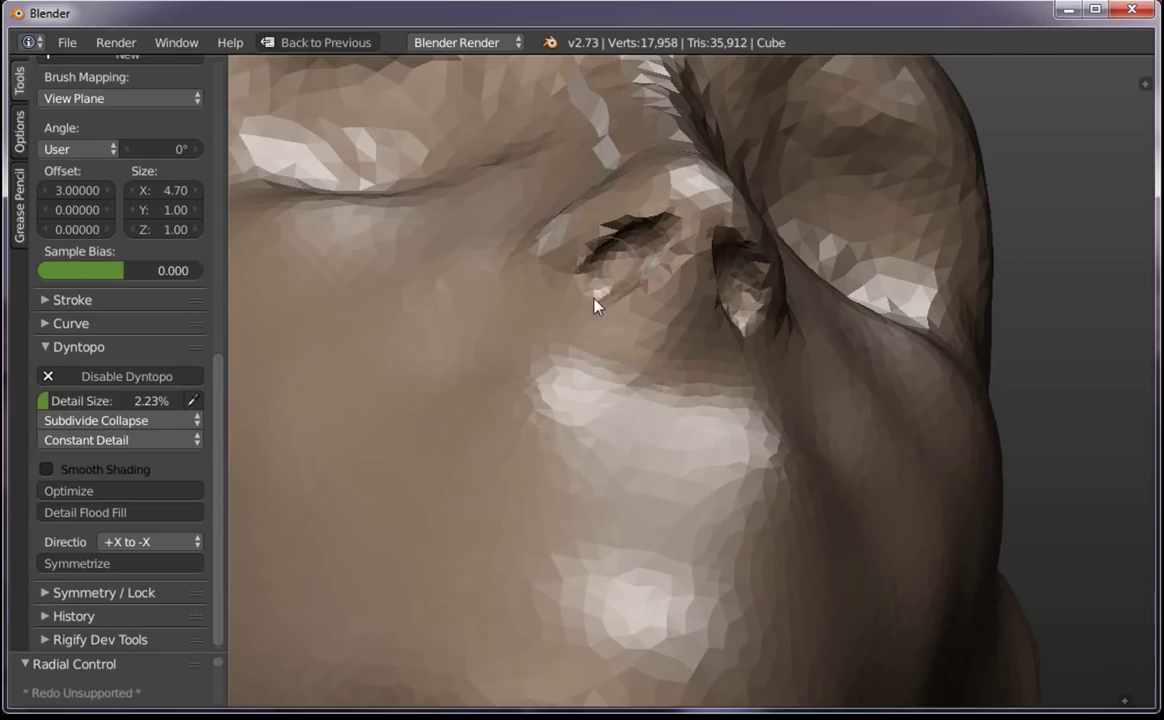
pyautogui.moveTo(595, 304); pyautogui.dragTo(598, 248, button='middle')
pyautogui.moveTo(598, 248)
pyautogui.mouseDown()
pyautogui.moveTo(553, 317)
pyautogui.moveTo(611, 338)
pyautogui.moveTo(588, 342)
pyautogui.moveTo(603, 345)
pyautogui.moveTo(634, 320)
pyautogui.moveTo(592, 351)
pyautogui.mouseUp()
pyautogui.scroll(-5, 677, 452)
# Zoom in close on the nose and sculpt the nostril further
pyautogui.moveTo(677, 452)
pyautogui.mouseDown(button='middle')
pyautogui.moveTo(709, 494)
pyautogui.moveTo(615, 340)
pyautogui.moveTo(627, 260)
pyautogui.mouseUp(button='middle')
pyautogui.scroll(4, 615, 340)
pyautogui.scroll(2, 620, 335)
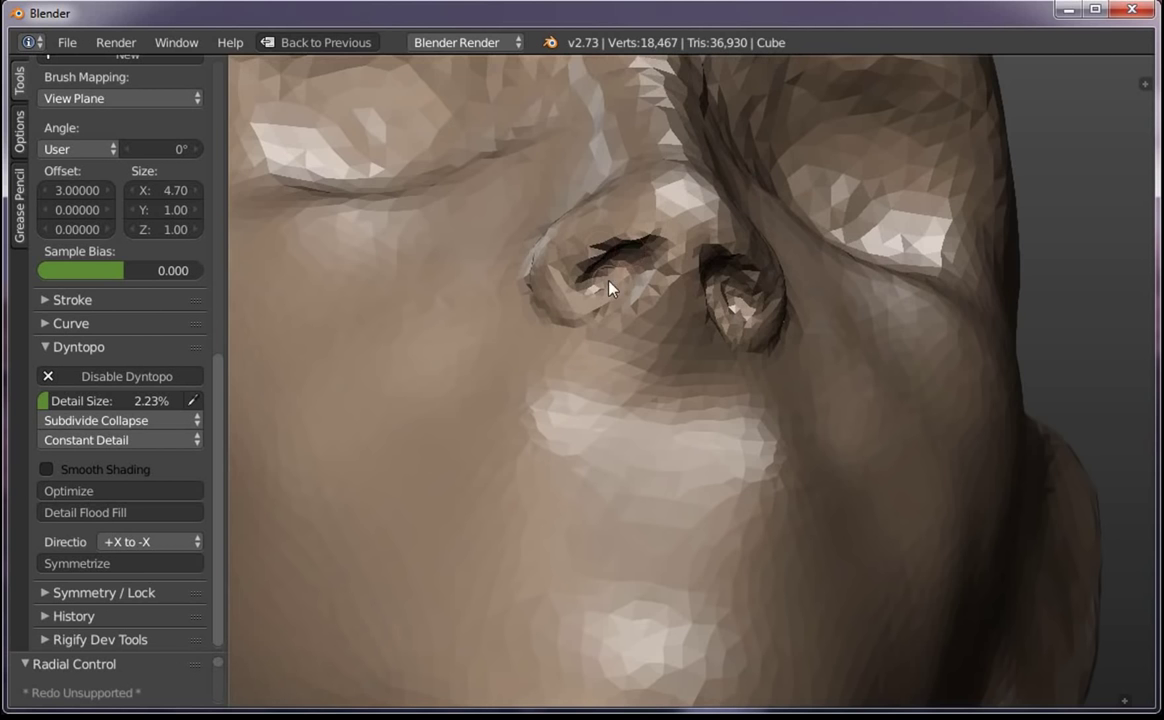
pyautogui.moveTo(652, 246); pyautogui.dragTo(644, 294)
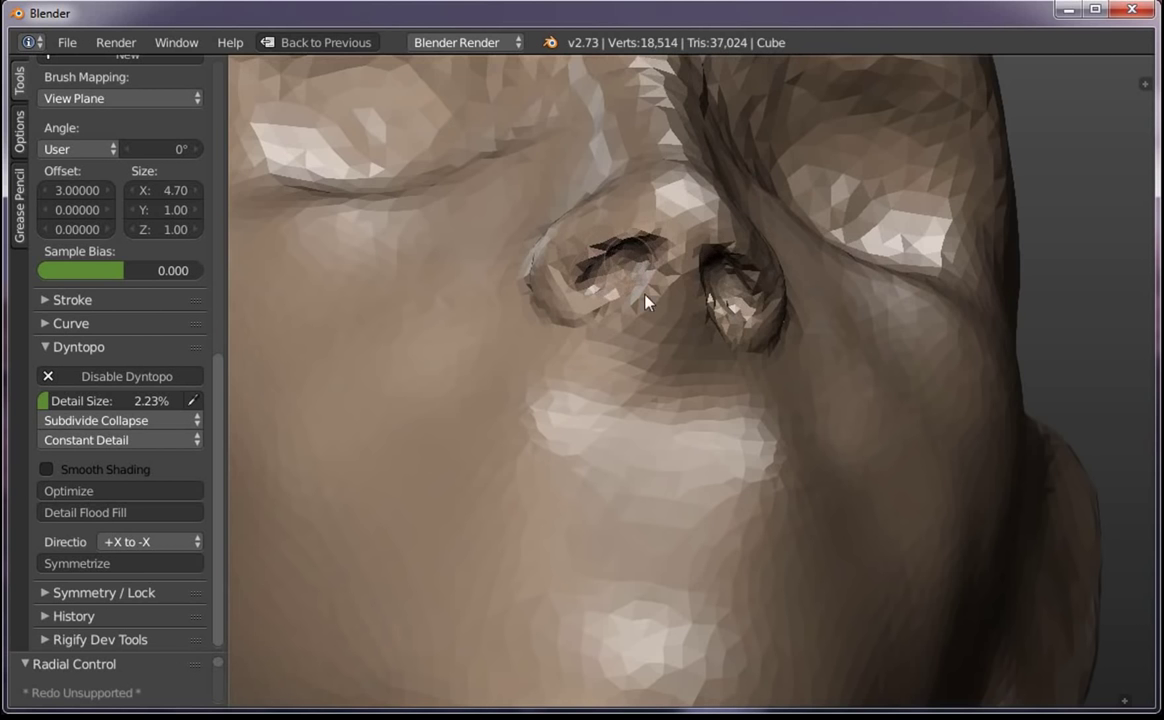
# From a side view of the nose, sculpt ridges into the nostril rim
pyautogui.scroll(-5, 645, 370)
pyautogui.moveTo(647, 447); pyautogui.dragTo(688, 395, button='middle')
pyautogui.scroll(5, 651, 352)
pyautogui.moveTo(650, 352); pyautogui.dragTo(722, 299, button='middle')
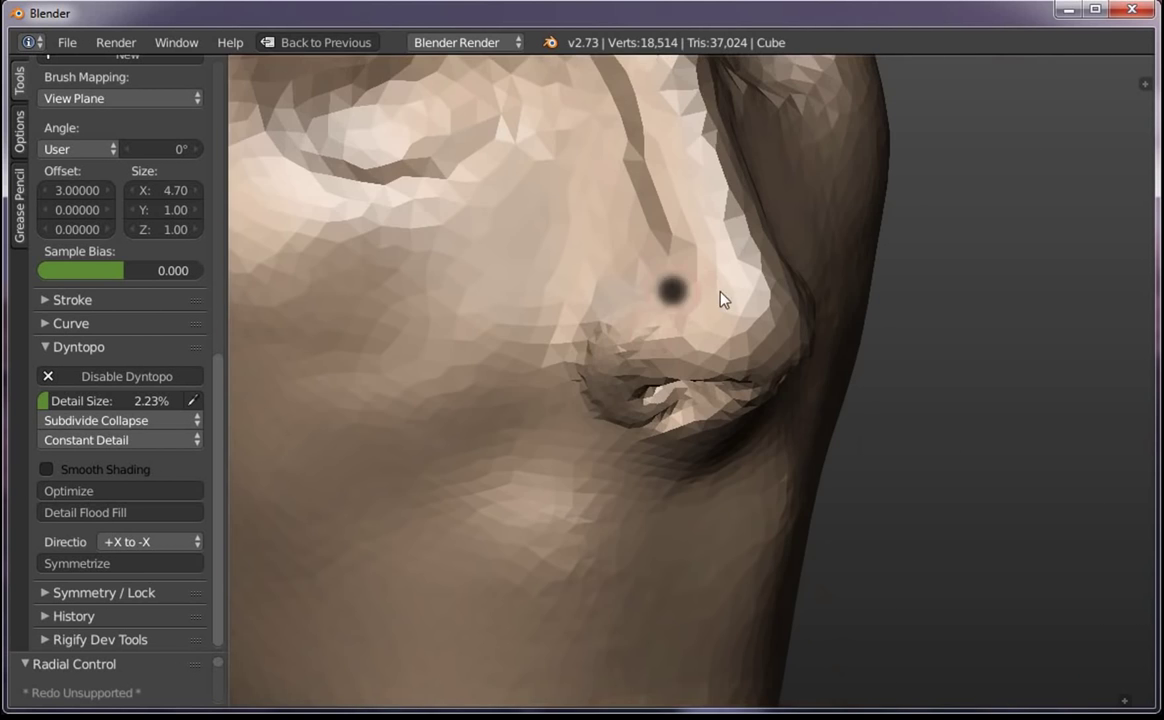
pyautogui.moveTo(582, 392); pyautogui.dragTo(676, 297, button='middle')
pyautogui.moveTo(675, 296)
pyautogui.mouseDown()
pyautogui.moveTo(655, 385)
pyautogui.moveTo(663, 408)
pyautogui.moveTo(692, 318)
pyautogui.moveTo(668, 403)
pyautogui.moveTo(673, 372)
pyautogui.moveTo(774, 359)
pyautogui.moveTo(806, 340)
pyautogui.mouseUp()
# From the front, refine the nostril wings and surrounding nose area
pyautogui.moveTo(806, 340); pyautogui.dragTo(673, 340, button='middle')
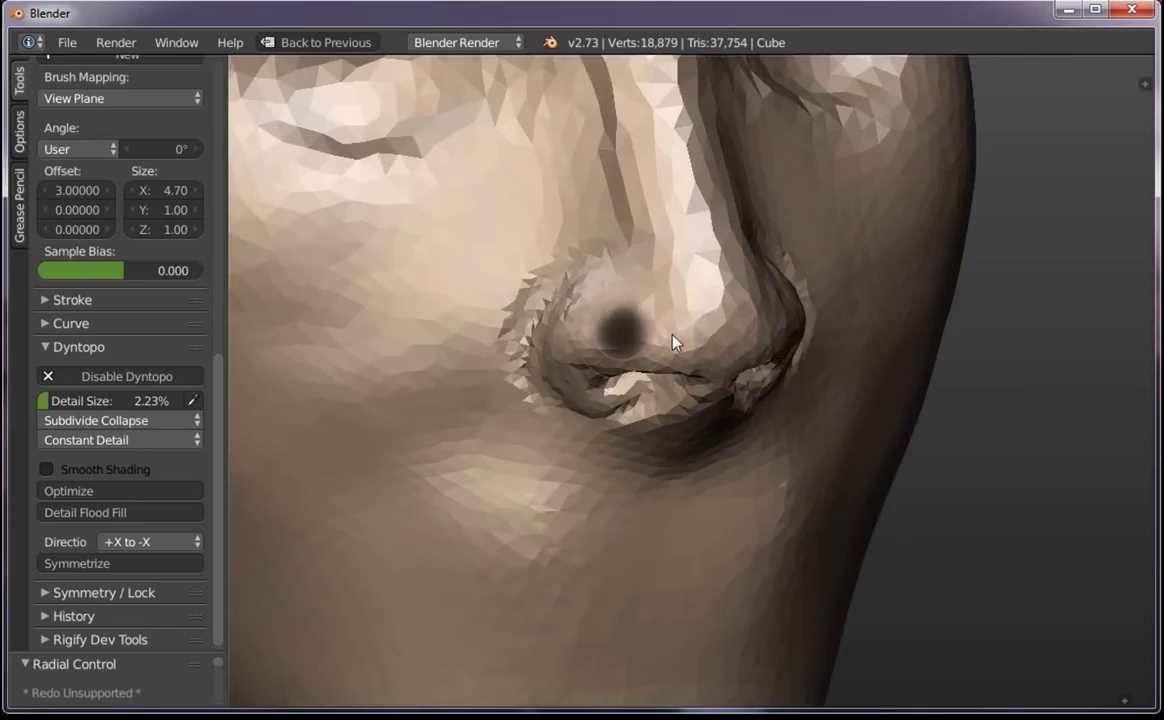
pyautogui.moveTo(673, 340)
pyautogui.mouseDown()
pyautogui.moveTo(707, 369)
pyautogui.moveTo(646, 320)
pyautogui.moveTo(681, 338)
pyautogui.moveTo(665, 369)
pyautogui.moveTo(652, 301)
pyautogui.moveTo(698, 372)
pyautogui.moveTo(696, 346)
pyautogui.mouseUp()
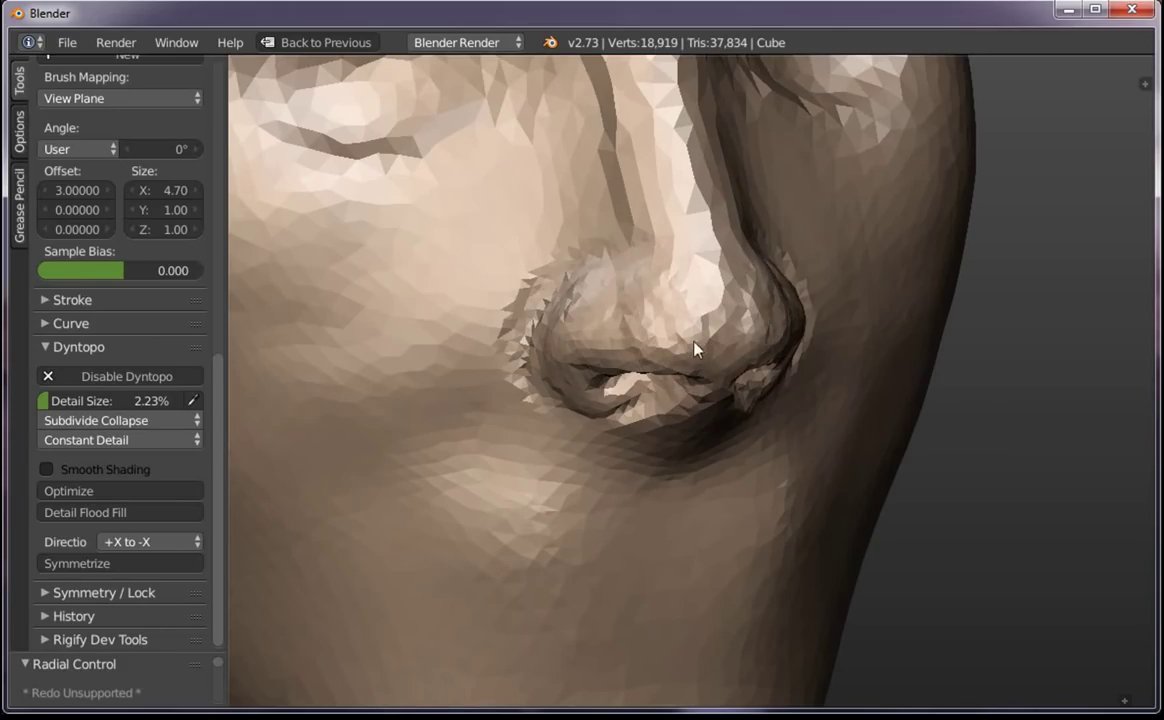
pyautogui.moveTo(696, 346); pyautogui.dragTo(642, 326, button='middle')
pyautogui.moveTo(618, 320)
pyautogui.mouseDown()
pyautogui.moveTo(616, 351)
pyautogui.moveTo(595, 330)
pyautogui.moveTo(655, 377)
pyautogui.mouseUp()
pyautogui.moveTo(655, 377)
pyautogui.mouseDown(button='middle')
pyautogui.moveTo(673, 468)
pyautogui.moveTo(655, 385)
pyautogui.mouseUp(button='middle')
pyautogui.moveTo(655, 385); pyautogui.dragTo(662, 385)
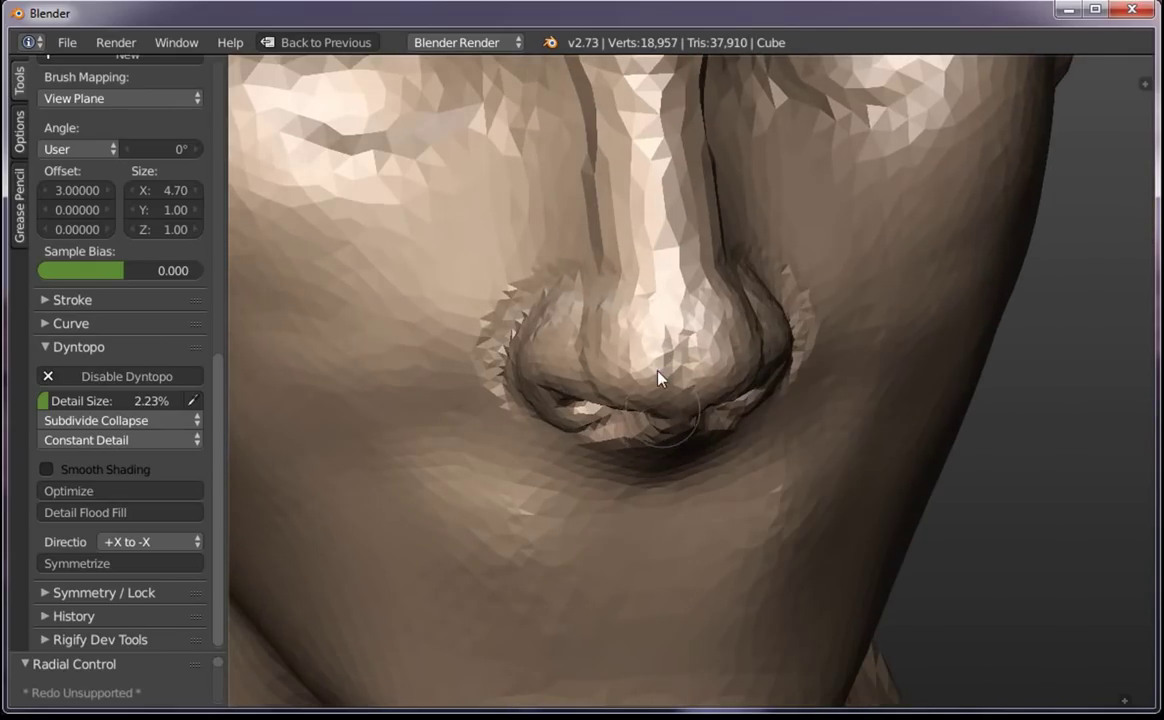
pyautogui.moveTo(662, 385); pyautogui.dragTo(644, 346, button='middle')
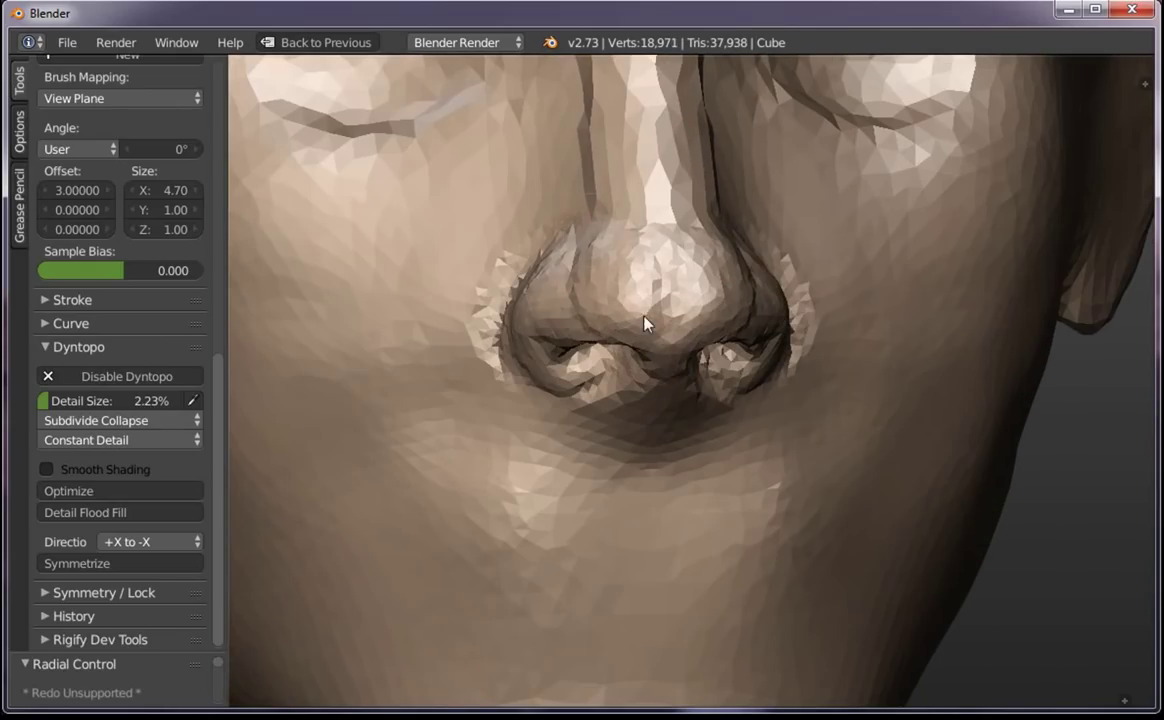
# Press a small dent and mark into the nose tip
pyautogui.moveTo(647, 286)
pyautogui.mouseDown()
pyautogui.moveTo(650, 338)
pyautogui.moveTo(660, 317)
pyautogui.mouseUp()
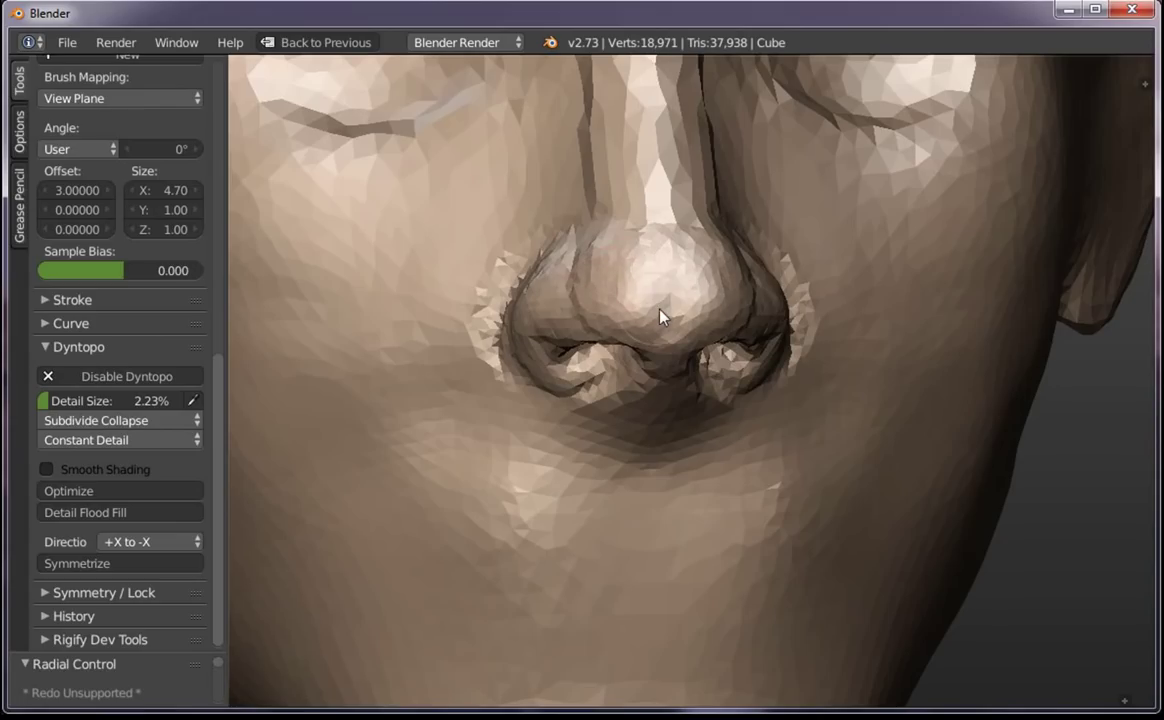
pyautogui.click(636, 270)
pyautogui.moveTo(636, 270)
pyautogui.mouseDown(button='middle')
pyautogui.moveTo(665, 428)
pyautogui.moveTo(637, 377)
pyautogui.mouseUp(button='middle')
pyautogui.moveTo(637, 377)
pyautogui.mouseDown()
pyautogui.moveTo(616, 398)
pyautogui.moveTo(626, 410)
pyautogui.moveTo(650, 346)
pyautogui.moveTo(657, 377)
pyautogui.mouseUp()
# Sculpt creases beside the nose, including one along the right side of the bridge
pyautogui.scroll(-4, 657, 377)
pyautogui.moveTo(751, 499)
pyautogui.mouseDown(button='middle')
pyautogui.moveTo(670, 470)
pyautogui.moveTo(753, 351)
pyautogui.mouseUp(button='middle')
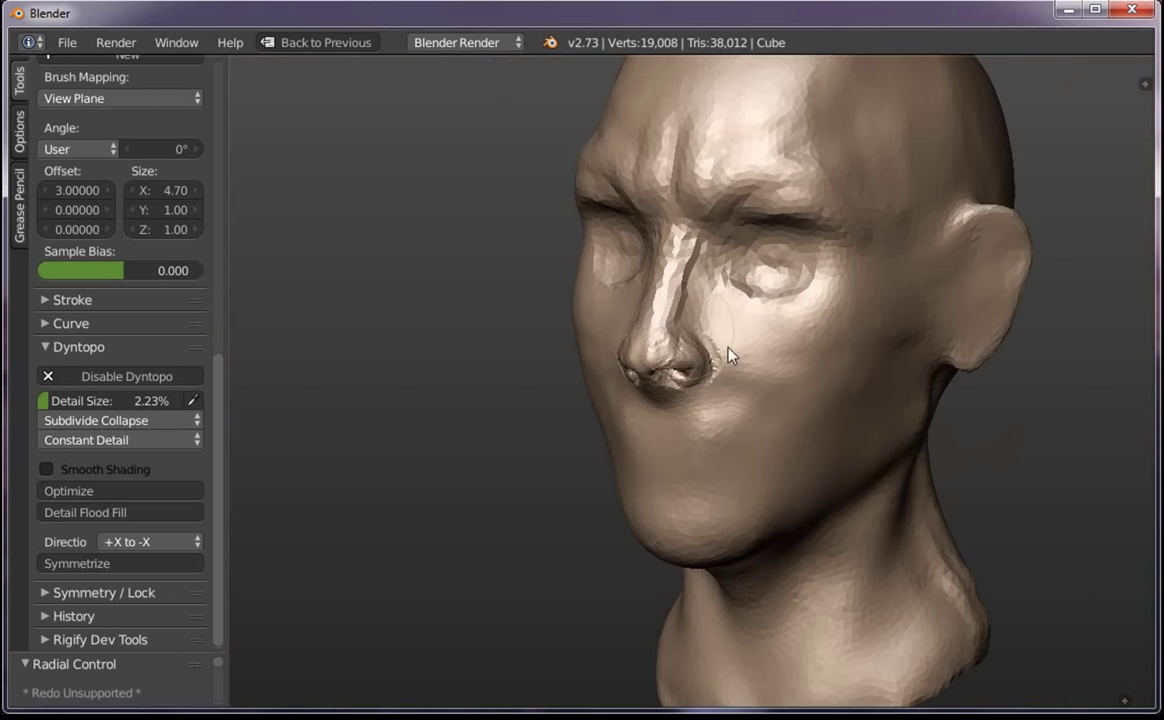
pyautogui.scroll(5, 679, 334)
pyautogui.moveTo(679, 334); pyautogui.dragTo(626, 284, button='middle')
pyautogui.moveTo(626, 284); pyautogui.dragTo(696, 356)
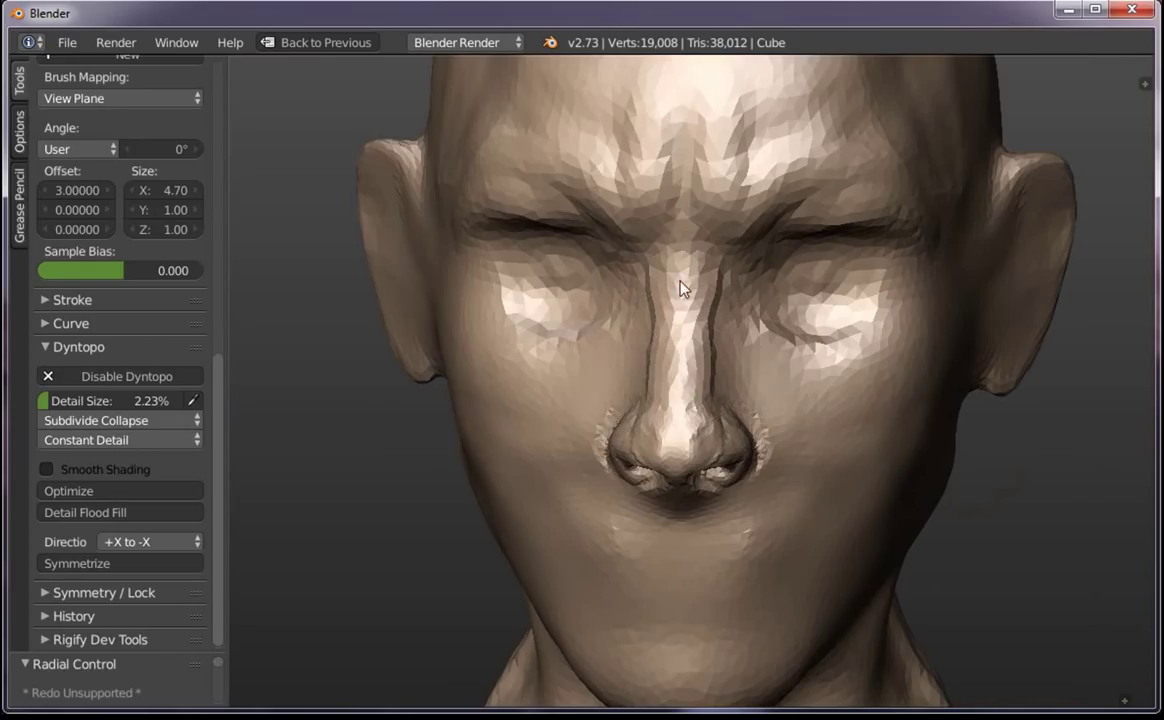
pyautogui.moveTo(683, 286); pyautogui.dragTo(686, 386)
pyautogui.moveTo(707, 278)
pyautogui.mouseDown()
pyautogui.moveTo(698, 410)
pyautogui.moveTo(662, 317)
pyautogui.mouseUp()
# Reshape the nose bridge with repeated strokes along its length
pyautogui.moveTo(662, 317); pyautogui.dragTo(668, 275, button='middle')
pyautogui.moveTo(668, 275)
pyautogui.mouseDown()
pyautogui.moveTo(655, 268)
pyautogui.moveTo(655, 343)
pyautogui.moveTo(675, 332)
pyautogui.mouseUp()
pyautogui.scroll(-5, 709, 564)
pyautogui.moveTo(709, 564); pyautogui.dragTo(746, 382, button='middle')
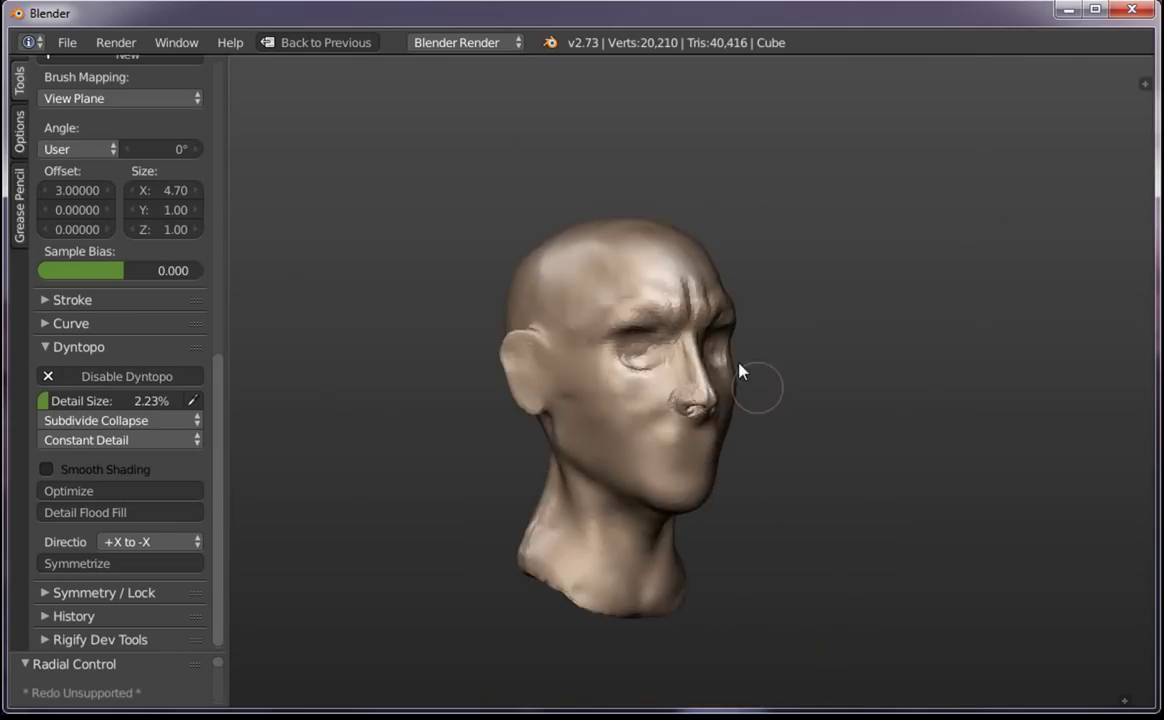
pyautogui.scroll(7, 682, 295)
pyautogui.moveTo(680, 295); pyautogui.dragTo(668, 260, button='middle')
pyautogui.moveTo(665, 203); pyautogui.dragTo(652, 322)
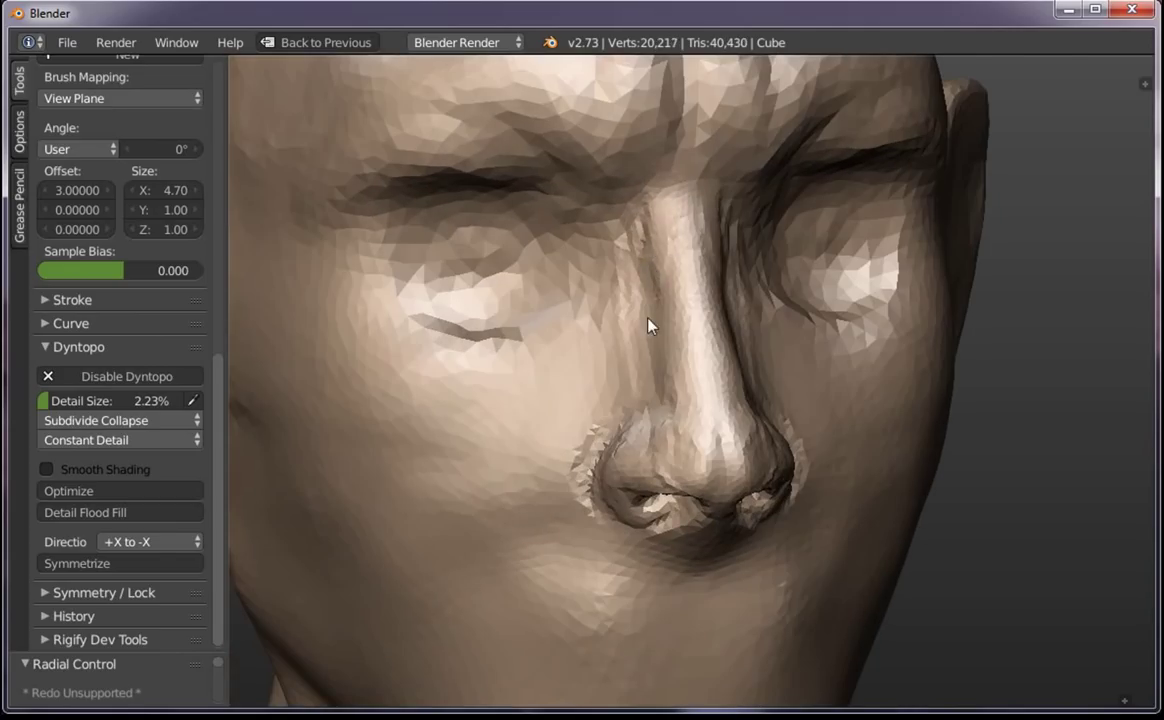
pyautogui.moveTo(686, 360)
pyautogui.mouseDown()
pyautogui.moveTo(670, 221)
pyautogui.moveTo(662, 239)
pyautogui.moveTo(673, 229)
pyautogui.moveTo(686, 345)
pyautogui.mouseUp()
# Set a new brush size and fill and smooth the nose bridge
pyautogui.scroll(-4, 686, 345)
pyautogui.moveTo(686, 345); pyautogui.dragTo(590, 385, button='middle')
pyautogui.moveTo(607, 327); pyautogui.dragTo(636, 392, button='middle')
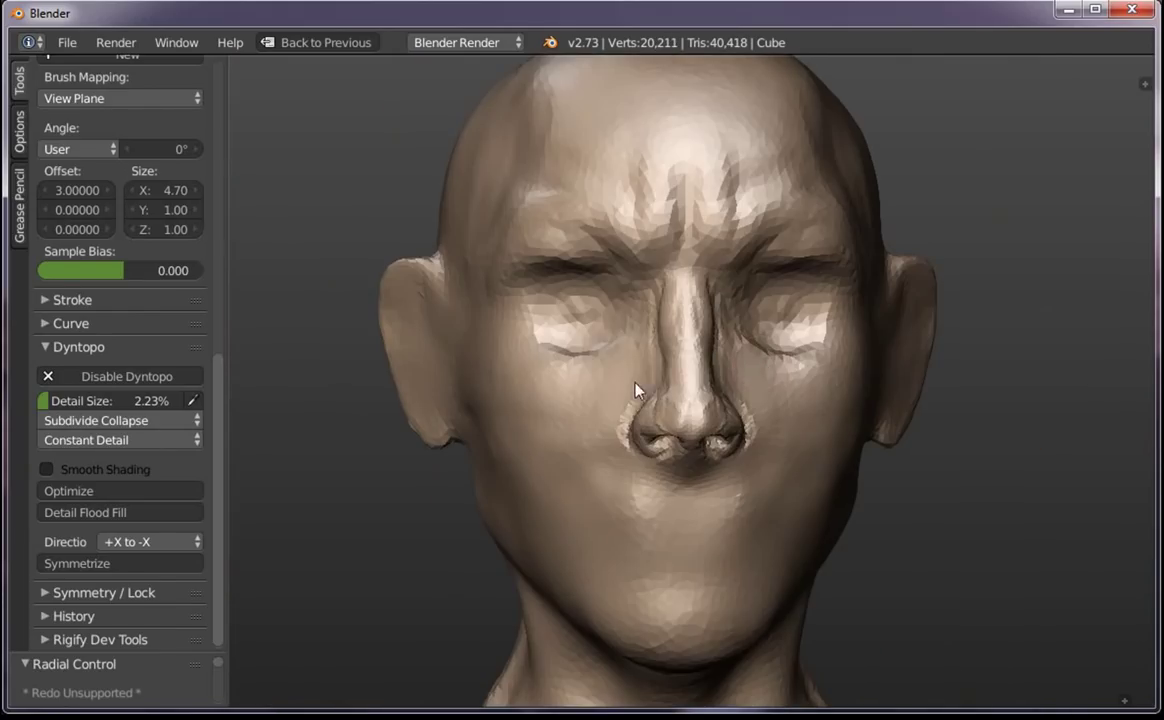
pyautogui.moveTo(781, 400)
pyautogui.mouseDown(button='middle')
pyautogui.moveTo(707, 466)
pyautogui.moveTo(748, 403)
pyautogui.mouseUp(button='middle')
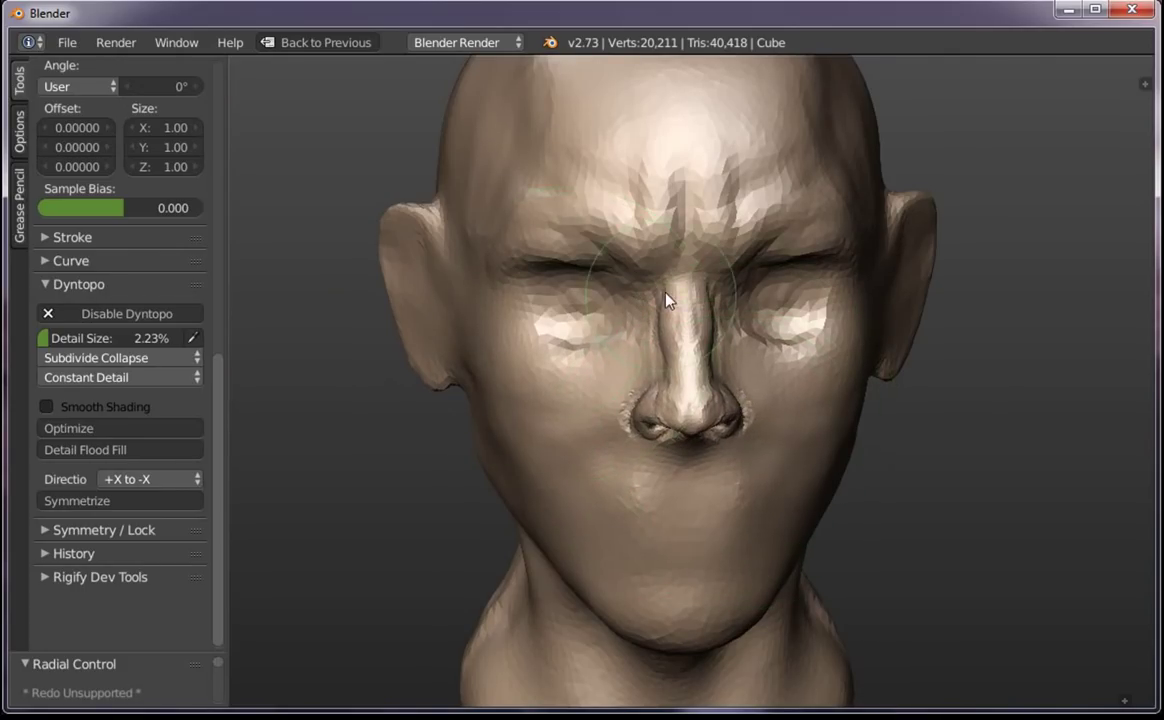
pyautogui.moveTo(707, 294)
pyautogui.mouseDown(button='middle')
pyautogui.moveTo(655, 295)
pyautogui.moveTo(680, 305)
pyautogui.moveTo(611, 377)
pyautogui.mouseUp(button='middle')
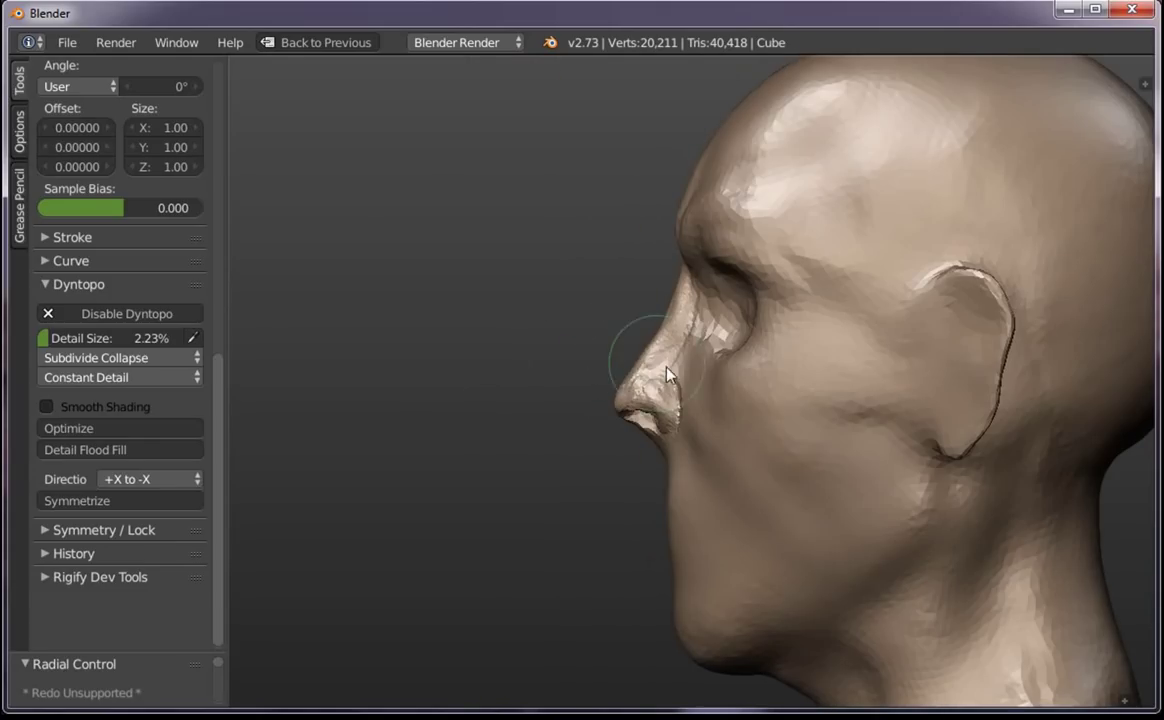
pyautogui.click(697, 379)
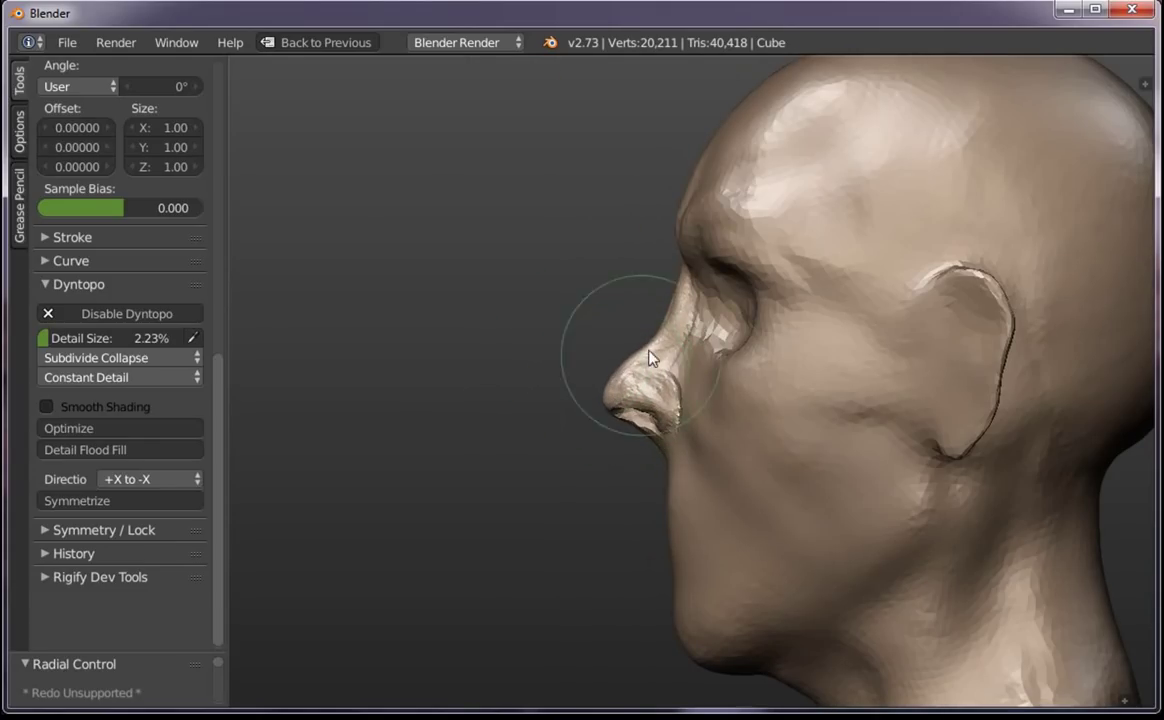
pyautogui.moveTo(668, 332)
pyautogui.mouseDown()
pyautogui.moveTo(614, 345)
pyautogui.moveTo(670, 308)
pyautogui.mouseUp()
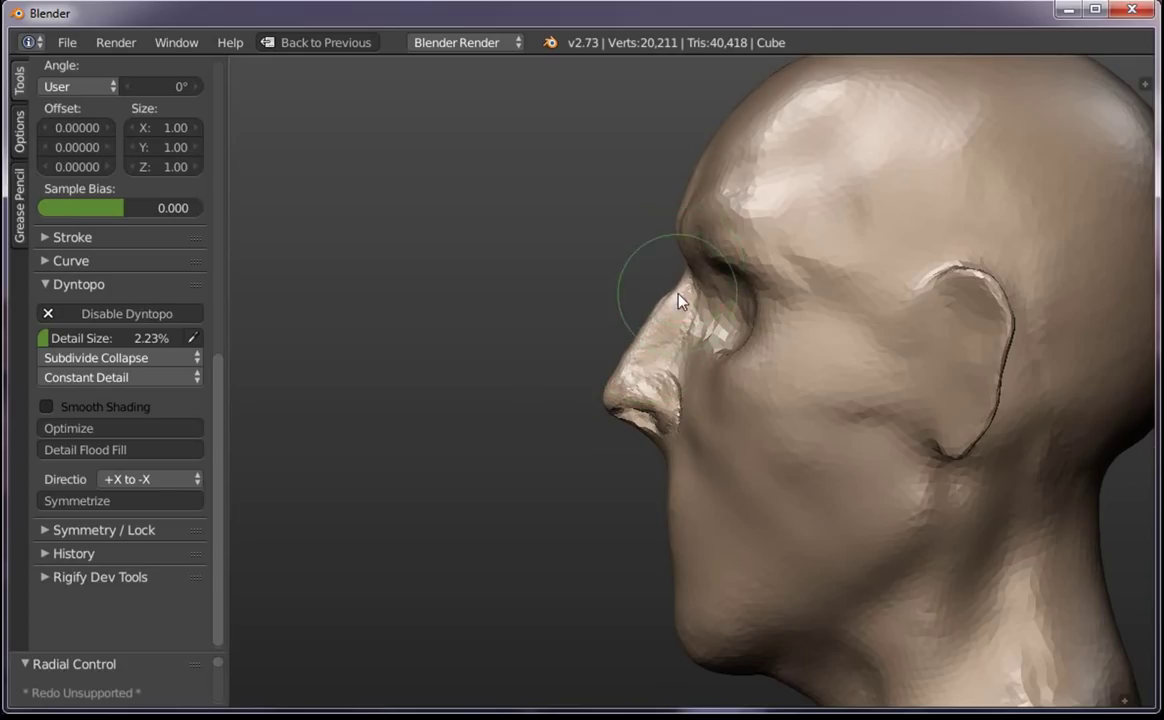
# Return to a zoomed-in front view of the sculpted face
pyautogui.scroll(-5, 657, 468)
pyautogui.moveTo(657, 468); pyautogui.dragTo(890, 422, button='middle')
pyautogui.press('KP_Decimal')
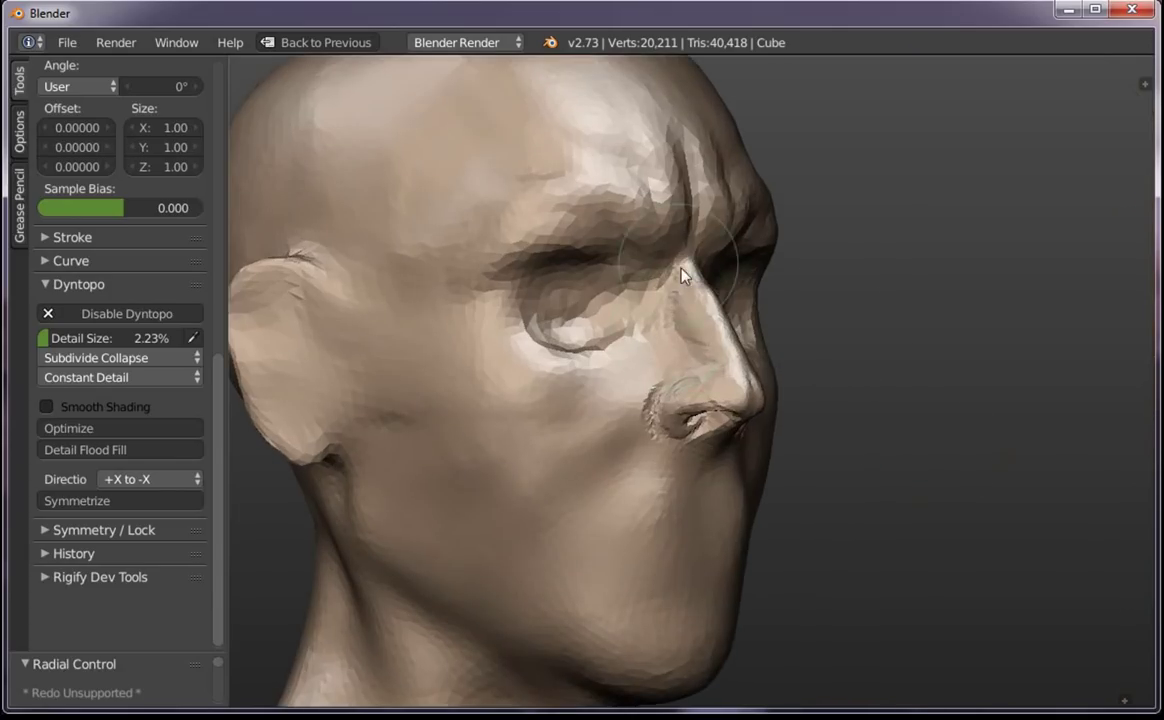
pyautogui.press('KP_1')
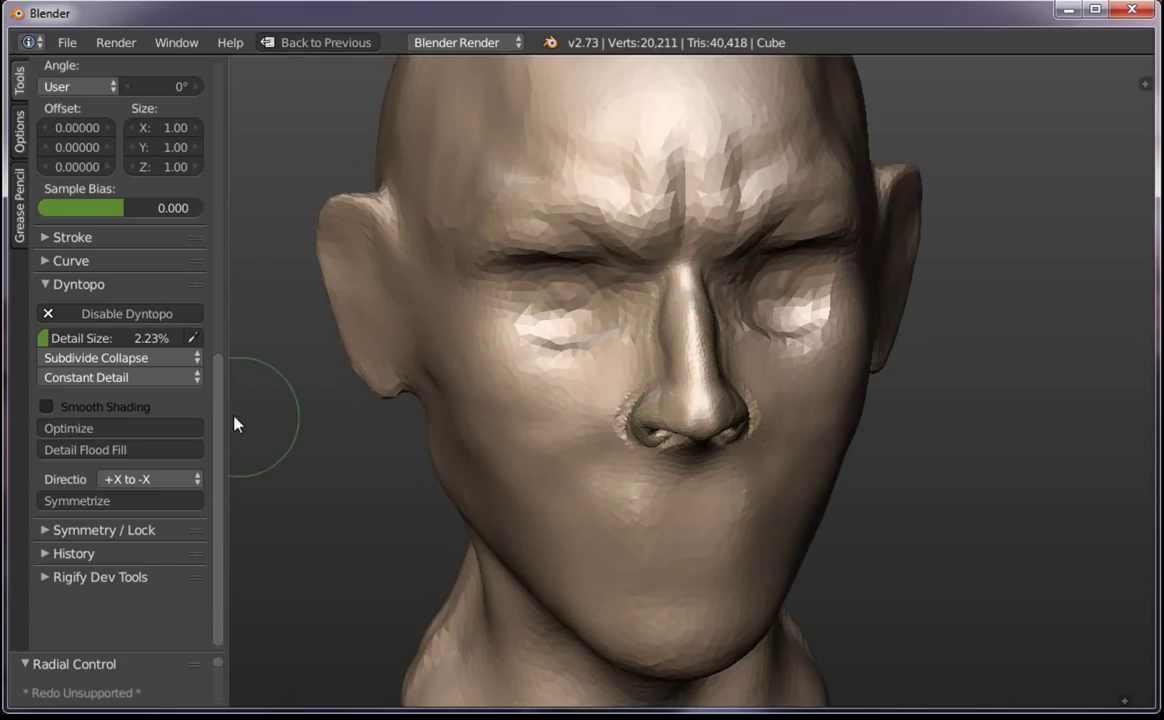
pyautogui.scroll(10, 150, 200)
# Switch the sculpt brush to Scrape/Peaks
pyautogui.click(132, 138)
pyautogui.click(417, 352)
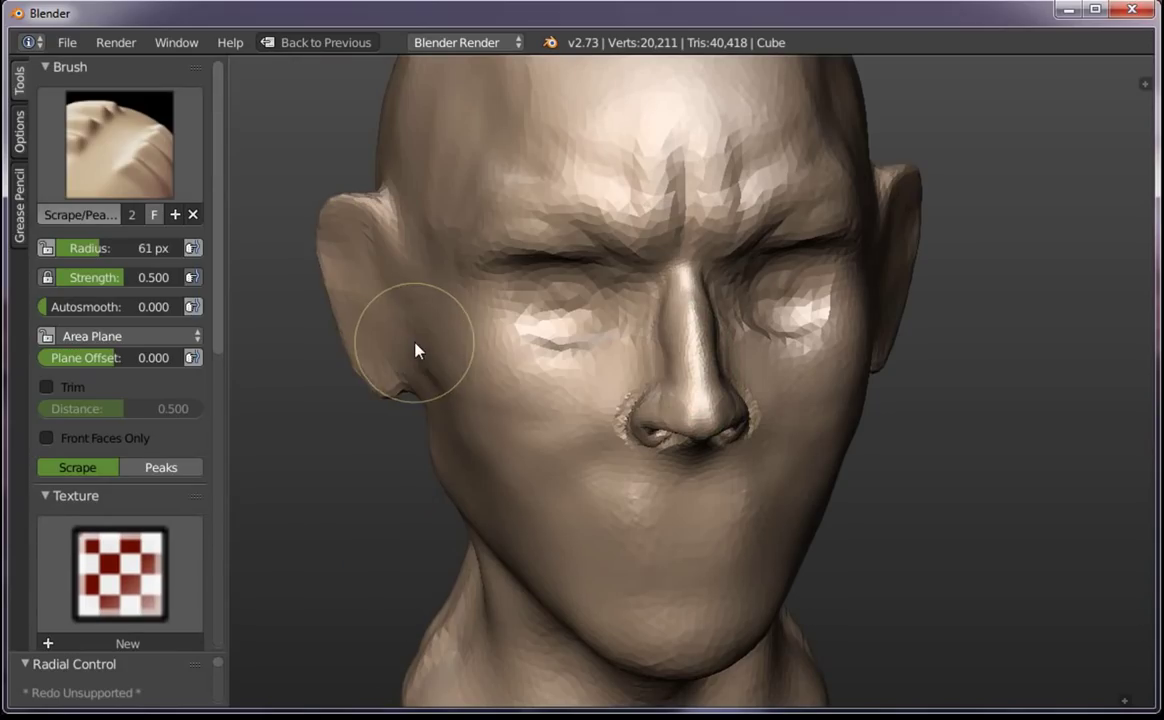
pyautogui.scroll(5, 700, 310)
pyautogui.scroll(-1, 660, 313)
# Scrape the nose bridge smoother with a smaller brush radius
pyautogui.press('f')
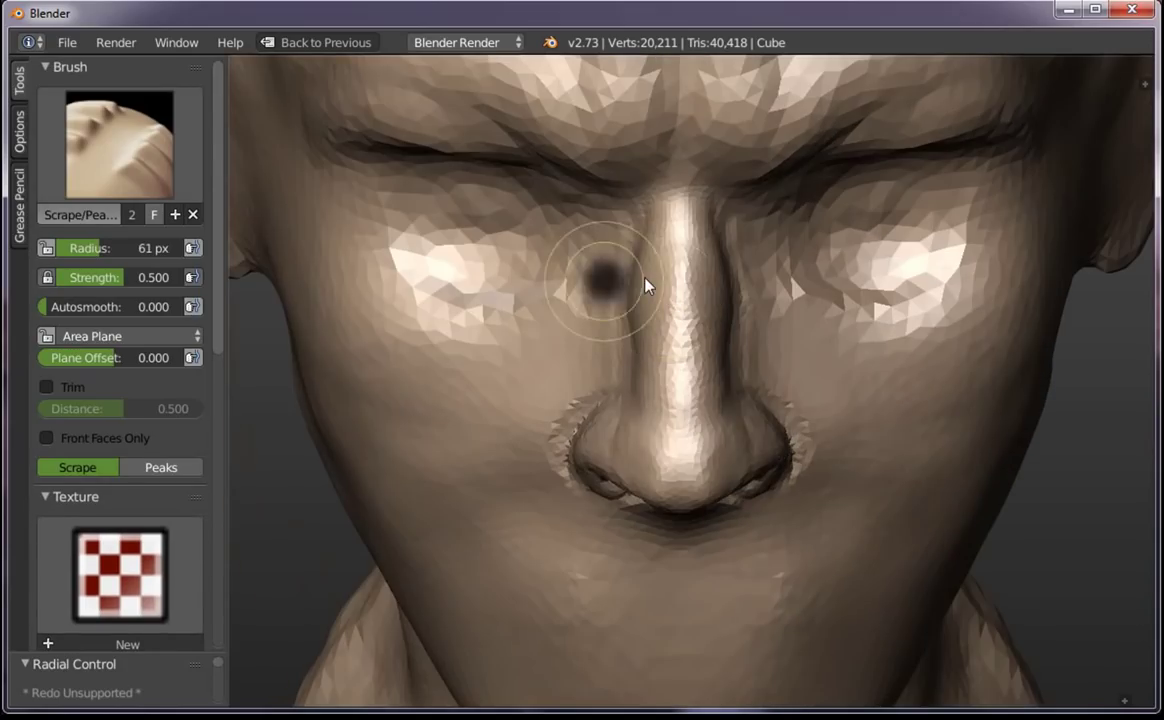
pyautogui.click(644, 285)
pyautogui.moveTo(683, 322); pyautogui.dragTo(688, 492)
pyautogui.moveTo(688, 492)
pyautogui.mouseDown(button='middle')
pyautogui.moveTo(811, 416)
pyautogui.moveTo(805, 333)
pyautogui.mouseUp(button='middle')
pyautogui.moveTo(790, 242); pyautogui.dragTo(683, 260, button='middle')
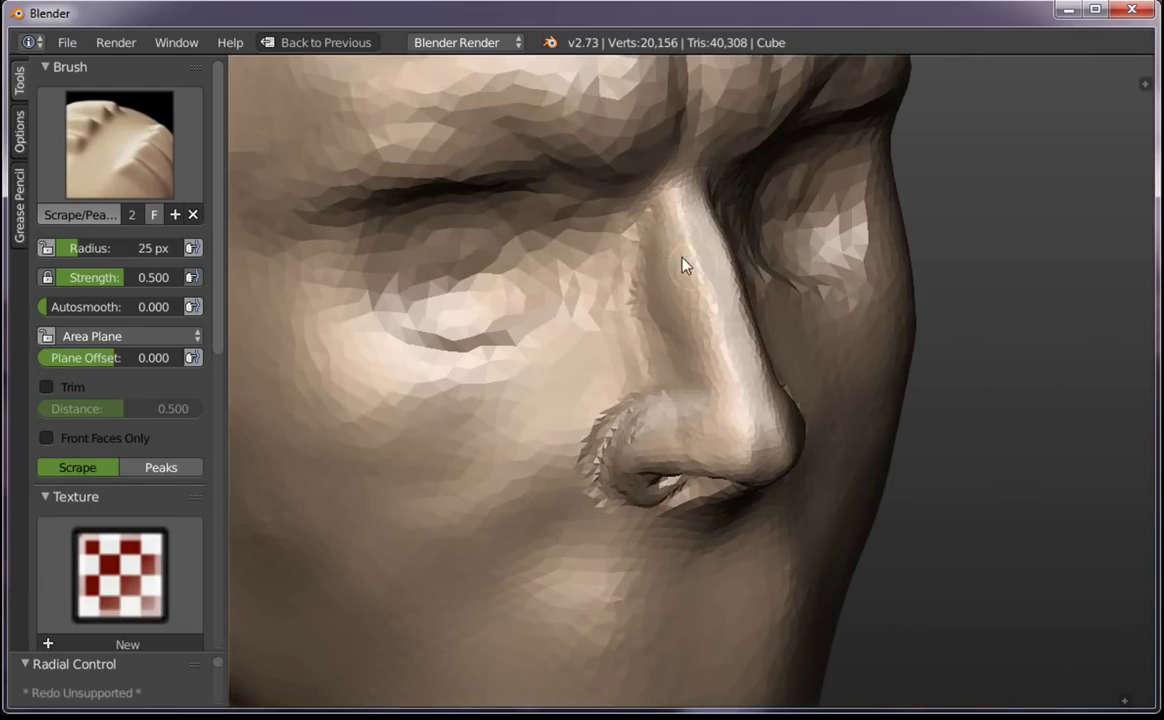
pyautogui.moveTo(716, 347); pyautogui.dragTo(780, 424, button='middle')
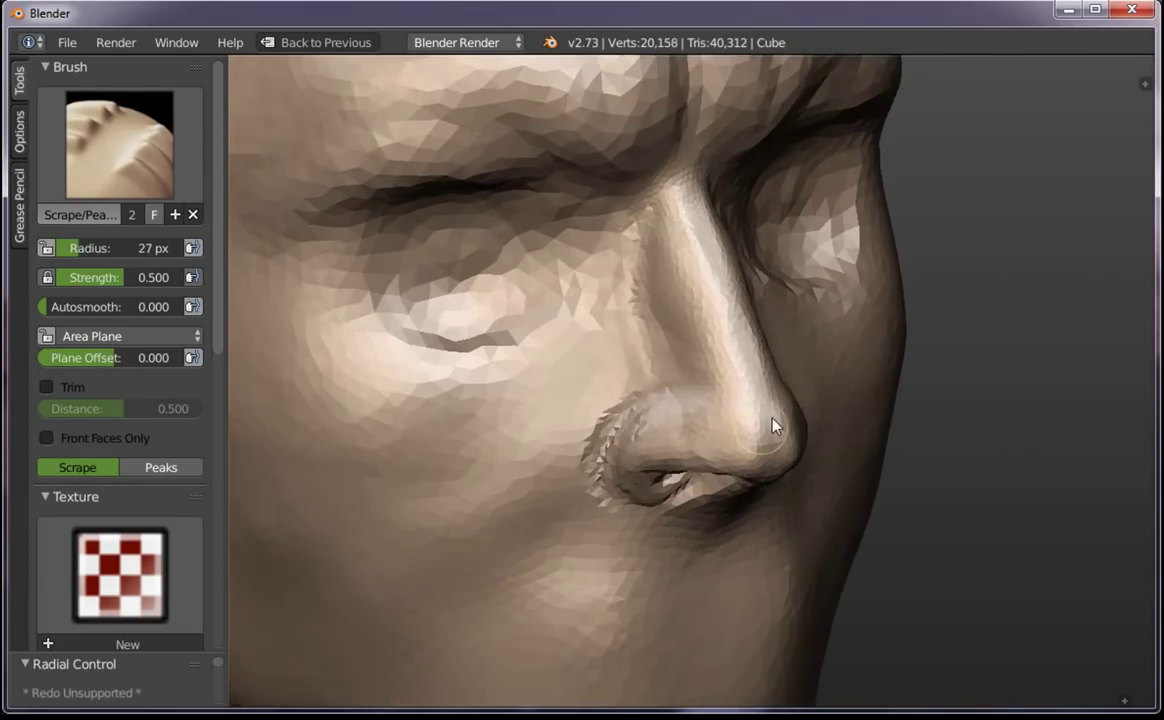
# Scrape both nostrils flatter with a 43 px brush
pyautogui.press('f')
pyautogui.click(738, 434)
pyautogui.moveTo(590, 450); pyautogui.dragTo(636, 438)
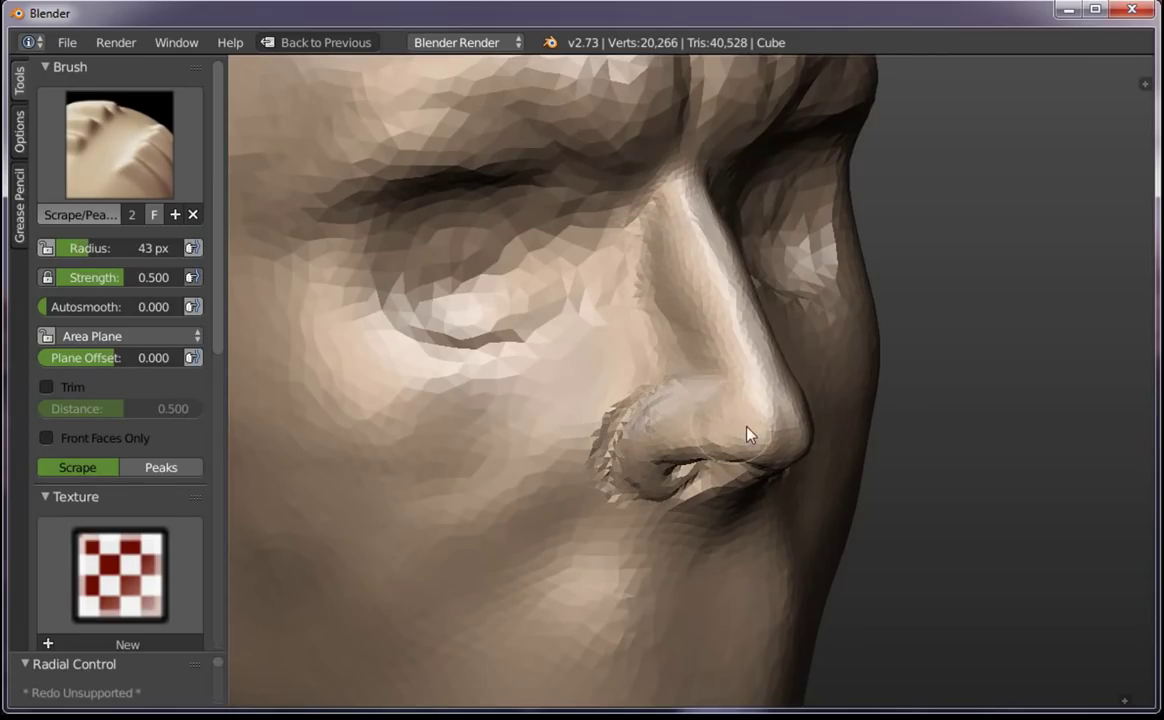
pyautogui.moveTo(748, 436); pyautogui.dragTo(787, 460)
# Scrape the forehead and right brow area at a 34 px radius
pyautogui.moveTo(787, 460)
pyautogui.mouseDown(button='middle')
pyautogui.moveTo(727, 443)
pyautogui.moveTo(785, 138)
pyautogui.moveTo(753, 195)
pyautogui.mouseUp(button='middle')
pyautogui.press('f')
pyautogui.click(842, 135)
pyautogui.moveTo(776, 185); pyautogui.dragTo(787, 169)
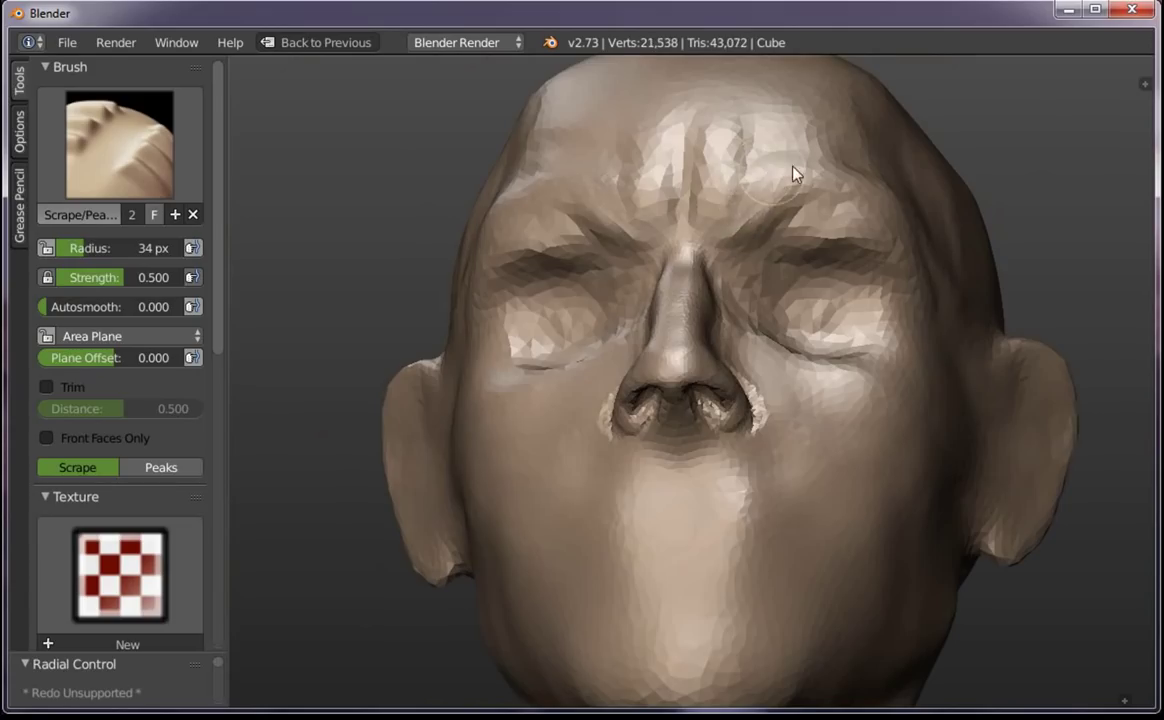
pyautogui.moveTo(787, 169); pyautogui.dragTo(722, 216, button='middle')
pyautogui.moveTo(722, 216)
pyautogui.mouseDown()
pyautogui.moveTo(870, 158)
pyautogui.moveTo(897, 273)
pyautogui.mouseUp()
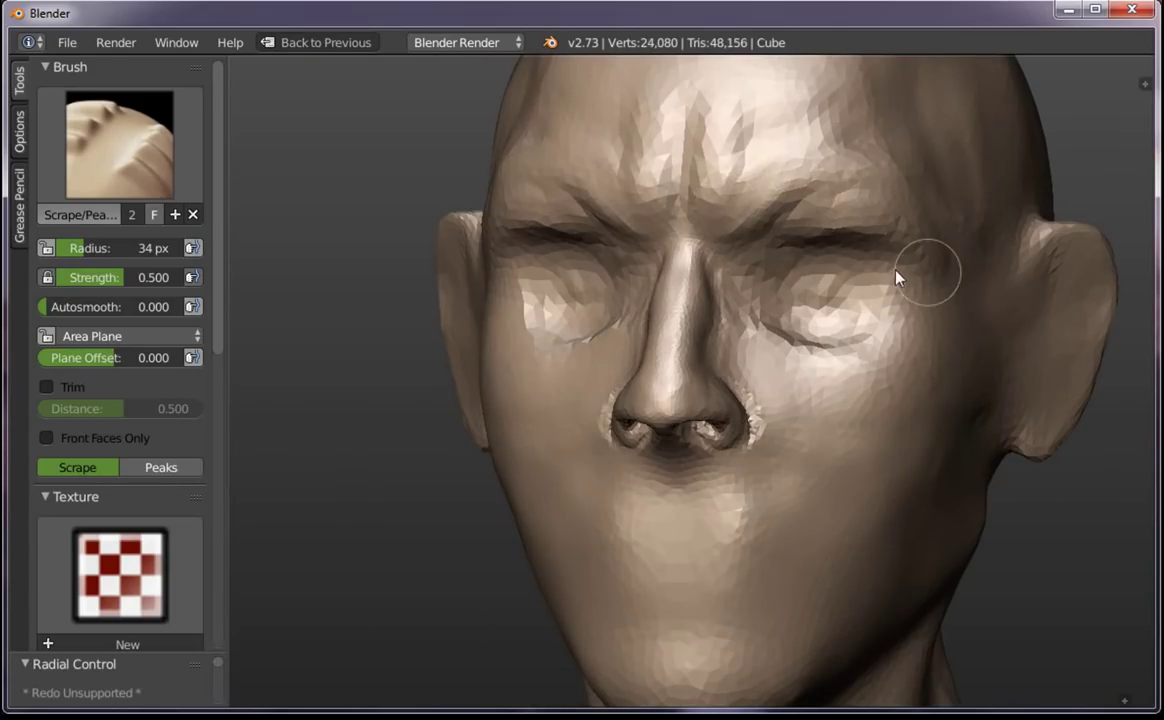
pyautogui.moveTo(780, 281); pyautogui.dragTo(648, 353)
# Scrape the left cheek flatter
pyautogui.moveTo(648, 353); pyautogui.dragTo(608, 343, button='middle')
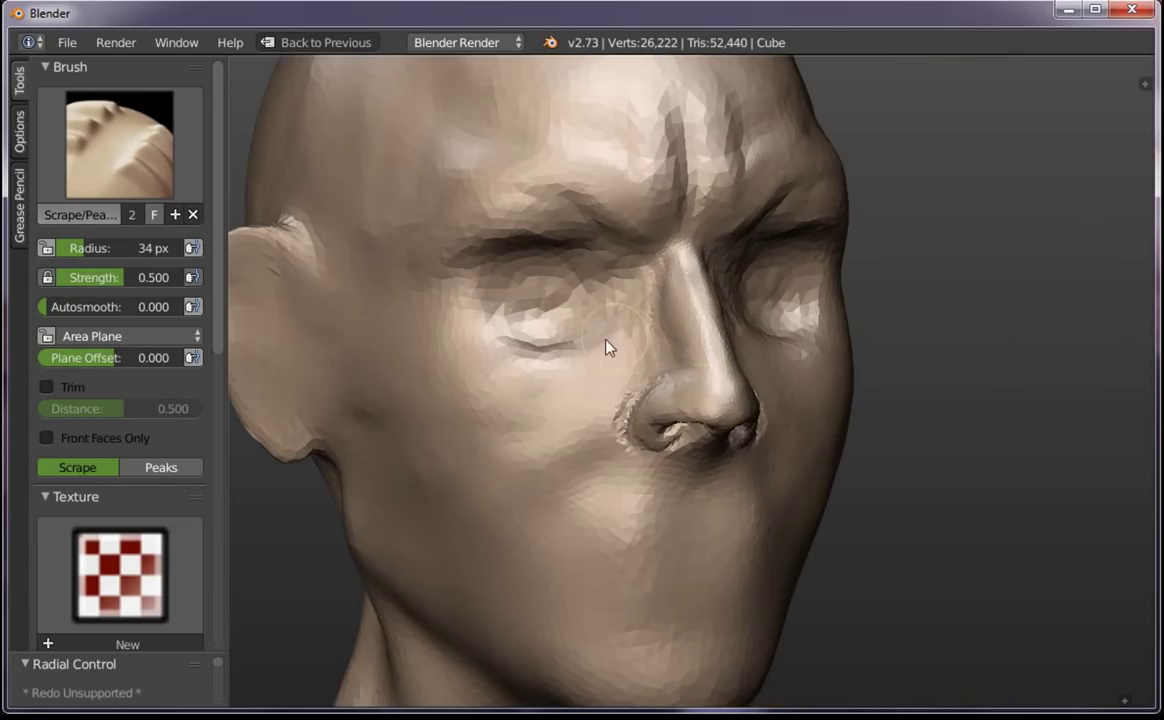
pyautogui.moveTo(608, 343)
pyautogui.mouseDown()
pyautogui.moveTo(543, 385)
pyautogui.moveTo(447, 340)
pyautogui.moveTo(483, 338)
pyautogui.mouseUp()
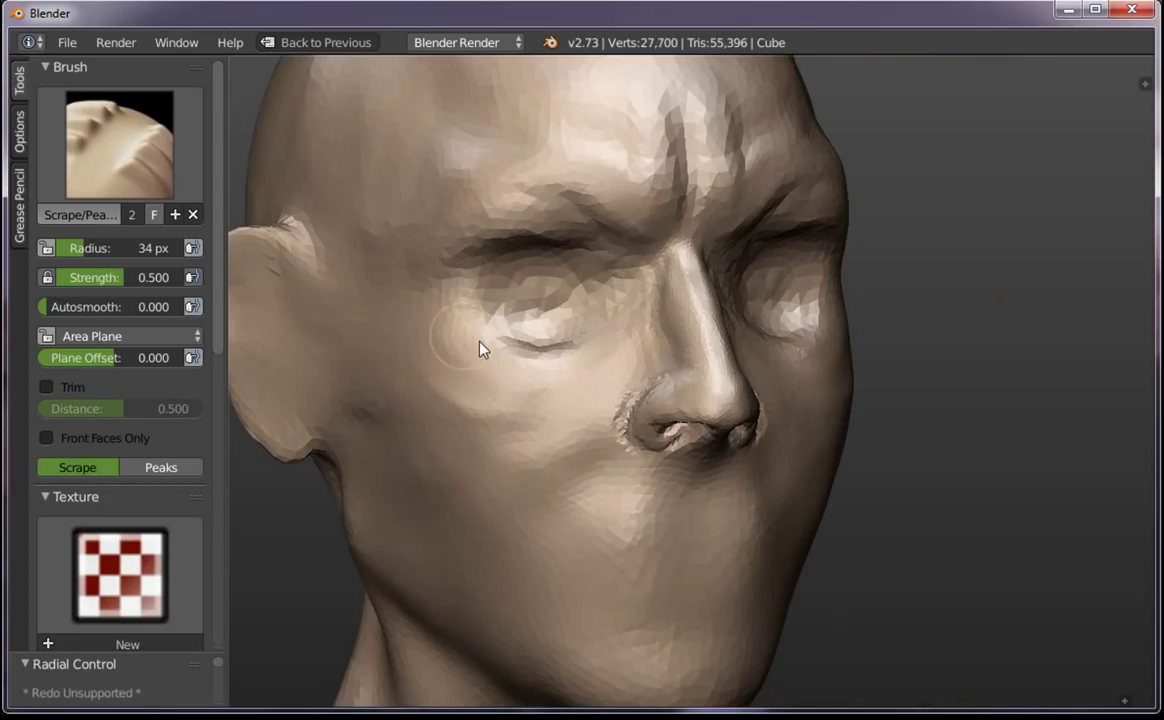
pyautogui.scroll(-2, 753, 623)
pyautogui.scroll(-3, 709, 450)
pyautogui.moveTo(709, 450); pyautogui.dragTo(840, 430, button='middle')
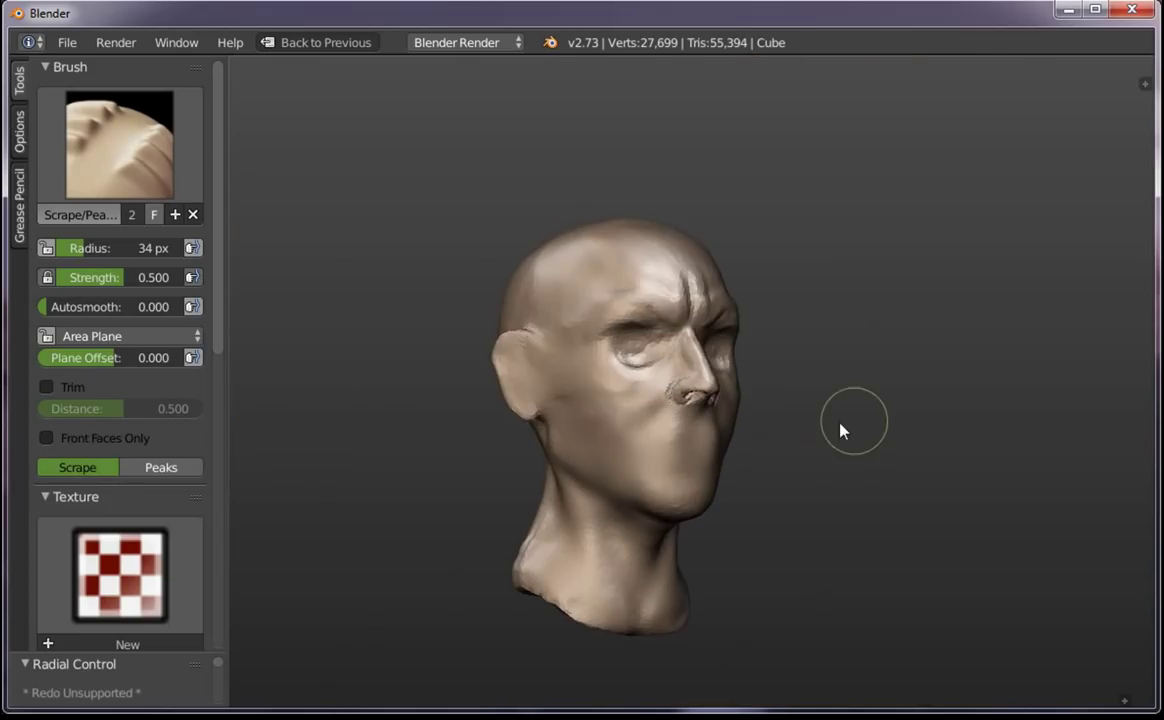
# Switch to the Clay Strips brush
pyautogui.click(175, 140)
pyautogui.click(239, 252)
pyautogui.scroll(5, 784, 328)
pyautogui.moveTo(784, 328)
pyautogui.mouseDown(button='middle')
pyautogui.moveTo(689, 359)
pyautogui.moveTo(637, 312)
pyautogui.mouseUp(button='middle')
# At 47 px, add clay strips beside the nose and down across the cheek
pyautogui.press('f')
pyautogui.click(637, 325)
pyautogui.moveTo(530, 435); pyautogui.dragTo(495, 330)
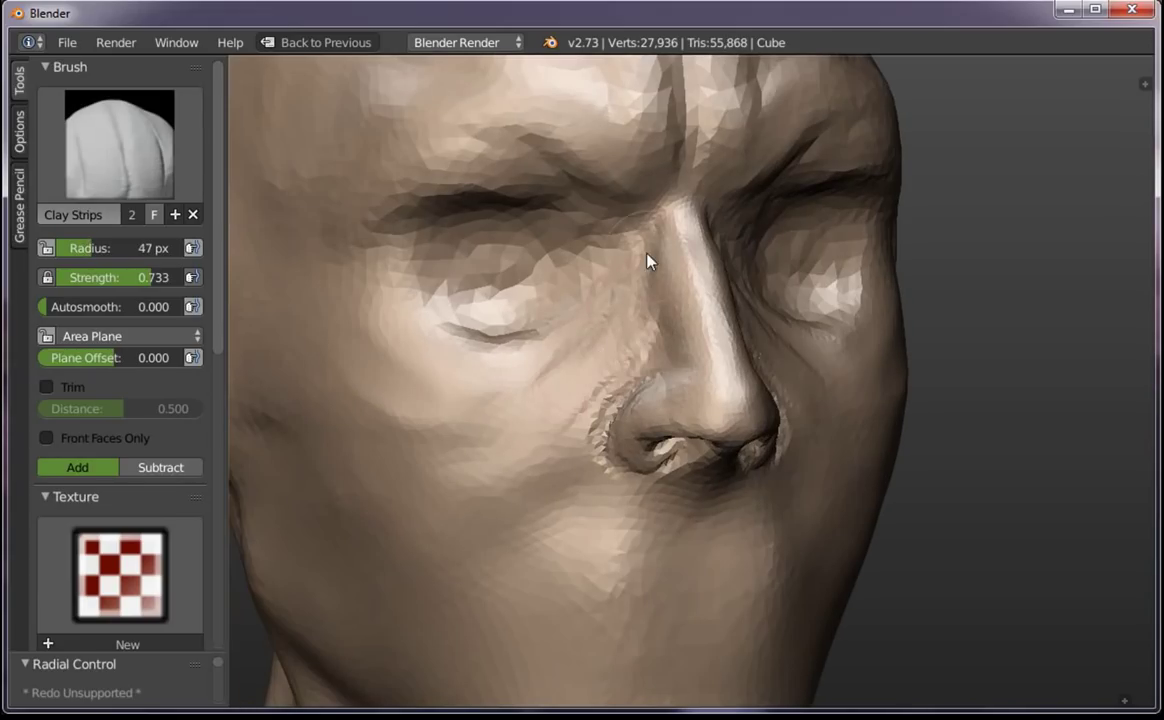
pyautogui.moveTo(650, 260); pyautogui.dragTo(623, 307)
pyautogui.moveTo(530, 345); pyautogui.dragTo(553, 527)
pyautogui.moveTo(553, 527)
pyautogui.mouseDown(button='middle')
pyautogui.moveTo(607, 553)
pyautogui.moveTo(566, 346)
pyautogui.mouseUp(button='middle')
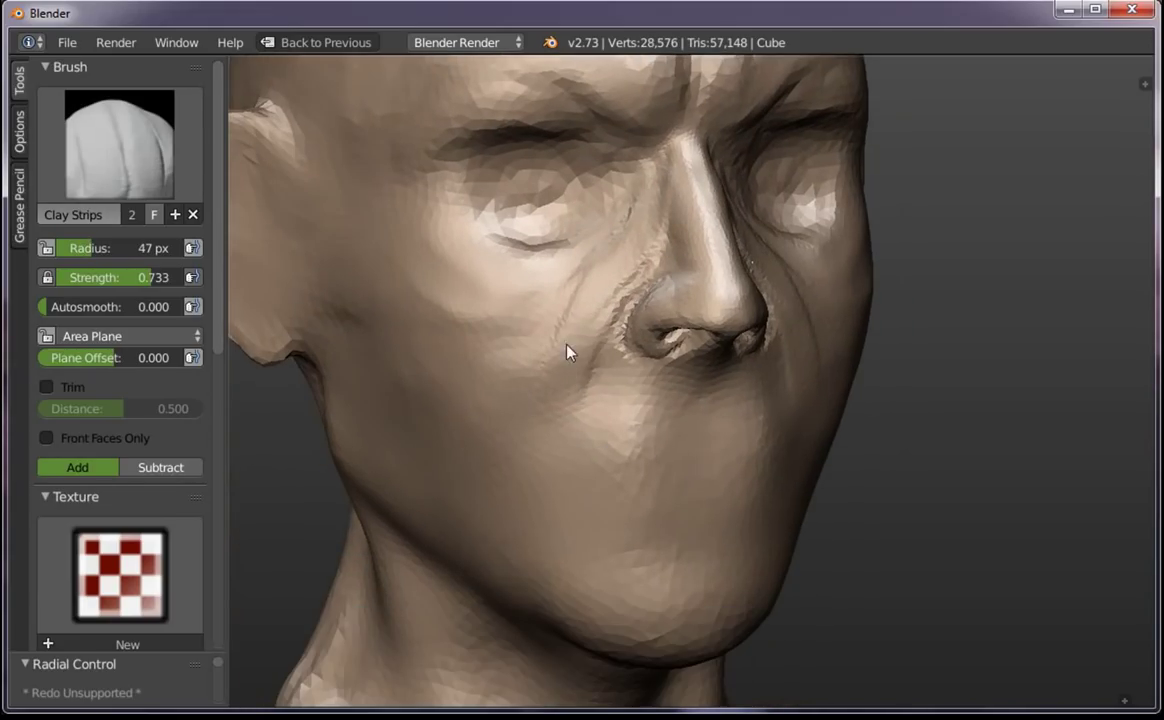
pyautogui.moveTo(566, 346)
pyautogui.mouseDown()
pyautogui.moveTo(556, 533)
pyautogui.moveTo(605, 569)
pyautogui.moveTo(626, 551)
pyautogui.moveTo(572, 460)
pyautogui.mouseUp()
pyautogui.moveTo(572, 460)
pyautogui.mouseDown(button='middle')
pyautogui.moveTo(883, 481)
pyautogui.moveTo(713, 443)
pyautogui.mouseUp(button='middle')
# Build up clay along the nose side and cheek fold, softening the sharp crease
pyautogui.scroll(-4, 713, 443)
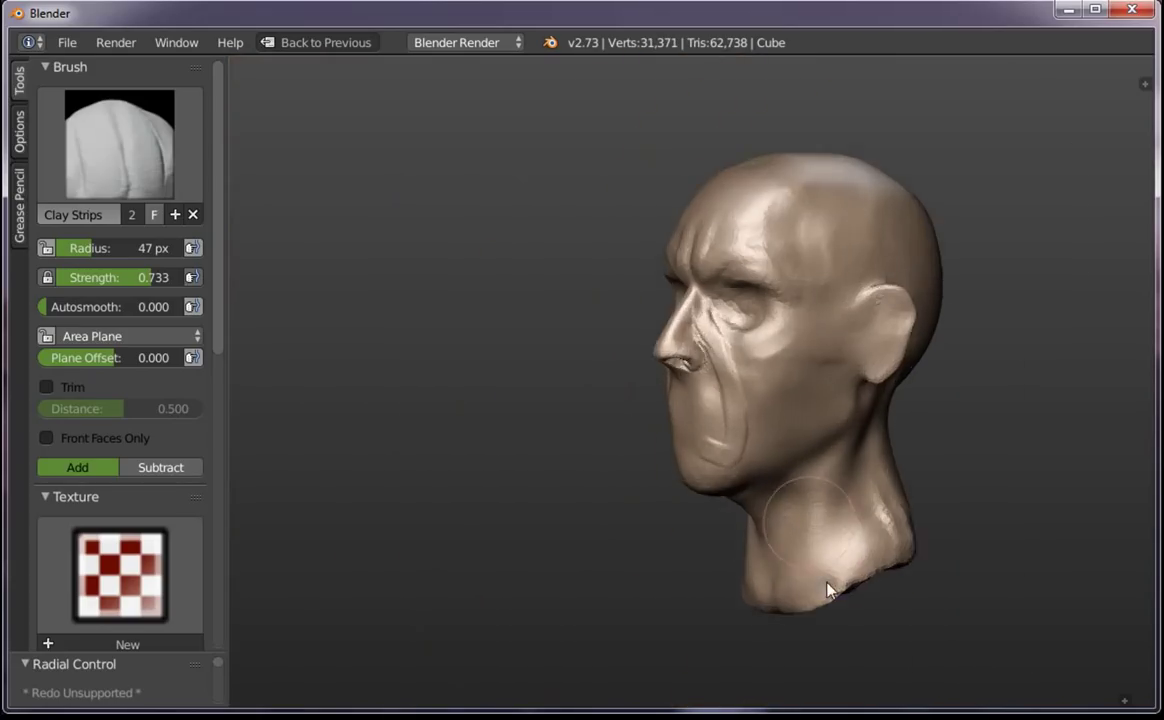
pyautogui.moveTo(826, 592)
pyautogui.mouseDown(button='middle')
pyautogui.moveTo(650, 351)
pyautogui.moveTo(909, 364)
pyautogui.moveTo(810, 358)
pyautogui.mouseUp(button='middle')
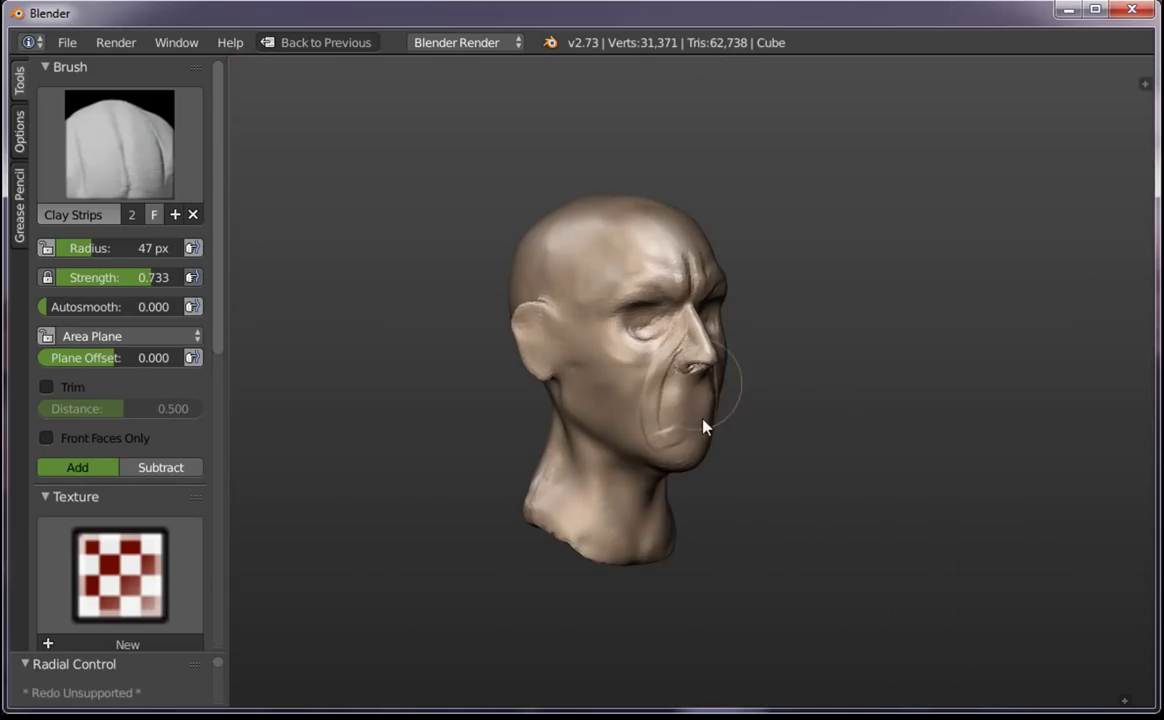
pyautogui.scroll(3, 631, 333)
pyautogui.scroll(3, 657, 252)
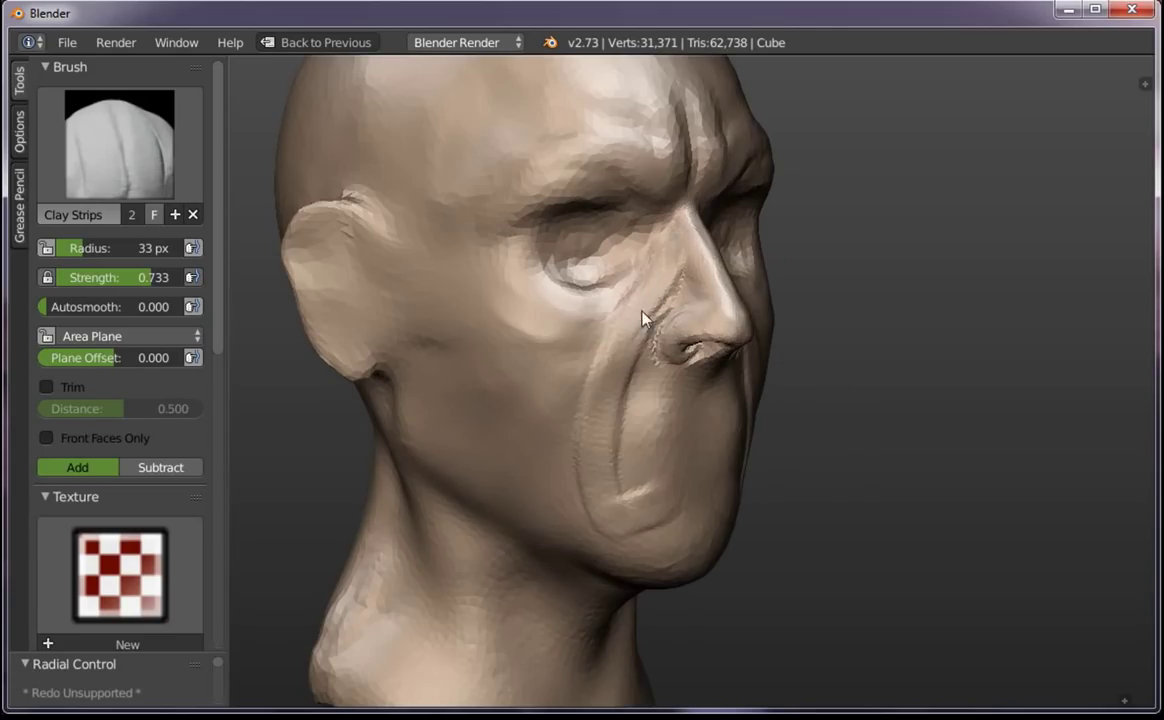
pyautogui.moveTo(643, 318); pyautogui.dragTo(674, 285)
pyautogui.moveTo(603, 403); pyautogui.dragTo(618, 509)
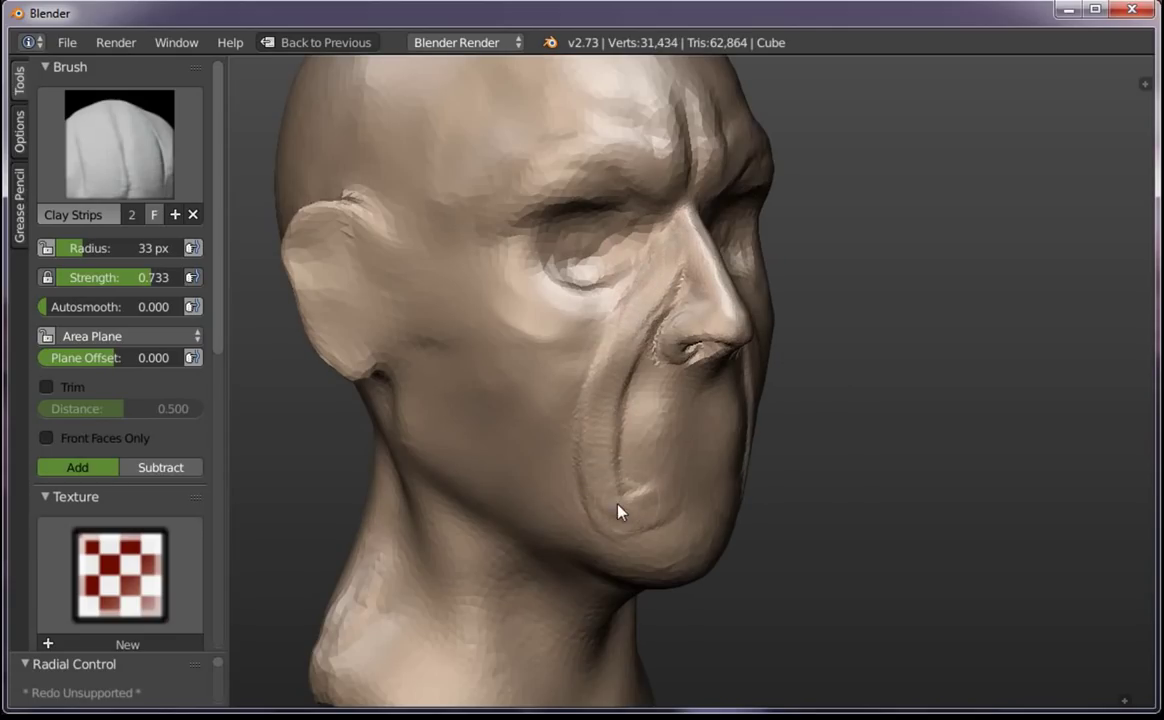
pyautogui.keyDown('shift'); pyautogui.moveTo(640, 350); pyautogui.dragTo(680, 305); pyautogui.keyUp('shift')
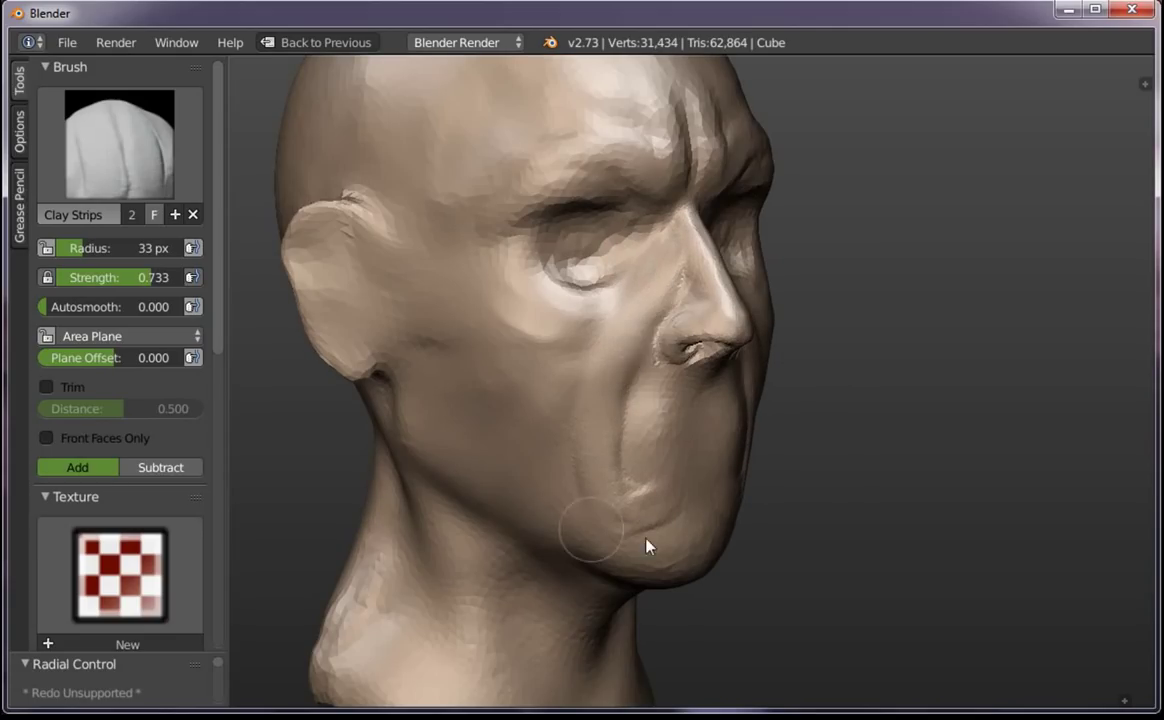
# Add a small clay stroke beside the nose at a 21 px radius
pyautogui.press('f')
pyautogui.click(670, 275)
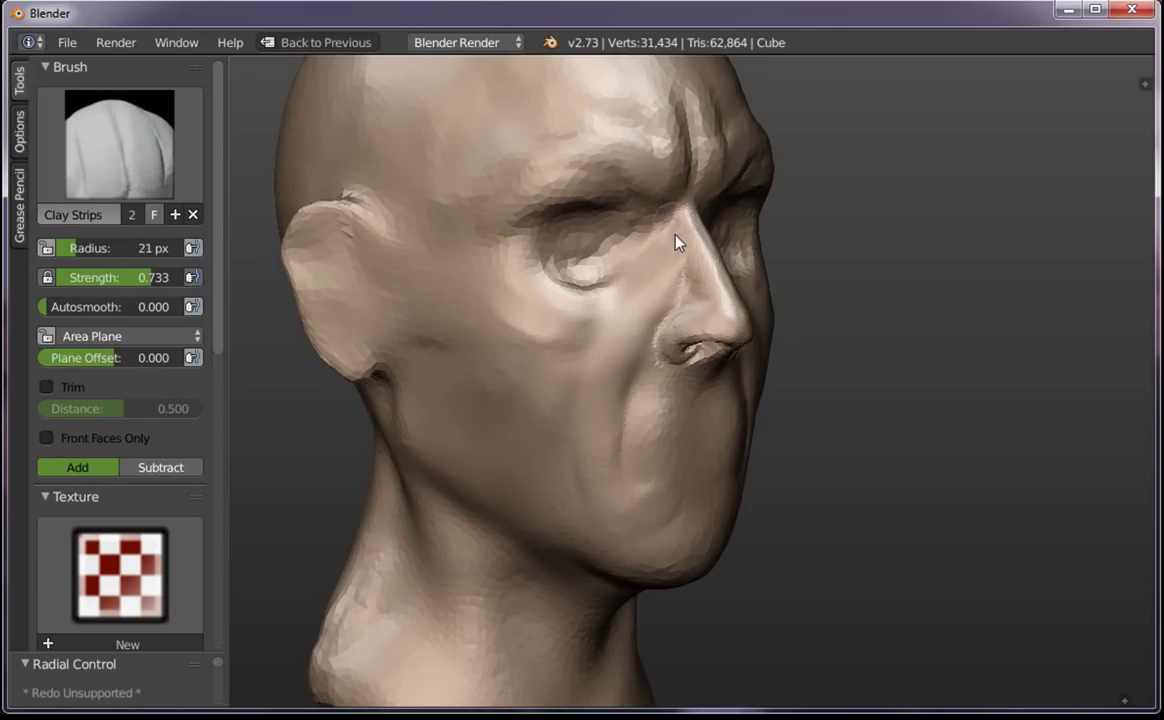
pyautogui.moveTo(675, 241)
pyautogui.mouseDown()
pyautogui.moveTo(668, 292)
pyautogui.moveTo(691, 268)
pyautogui.moveTo(701, 294)
pyautogui.moveTo(661, 290)
pyautogui.mouseUp()
pyautogui.moveTo(686, 286); pyautogui.dragTo(717, 287, button='middle')
pyautogui.scroll(-5, 718, 288)
pyautogui.scroll(10, 767, 387)
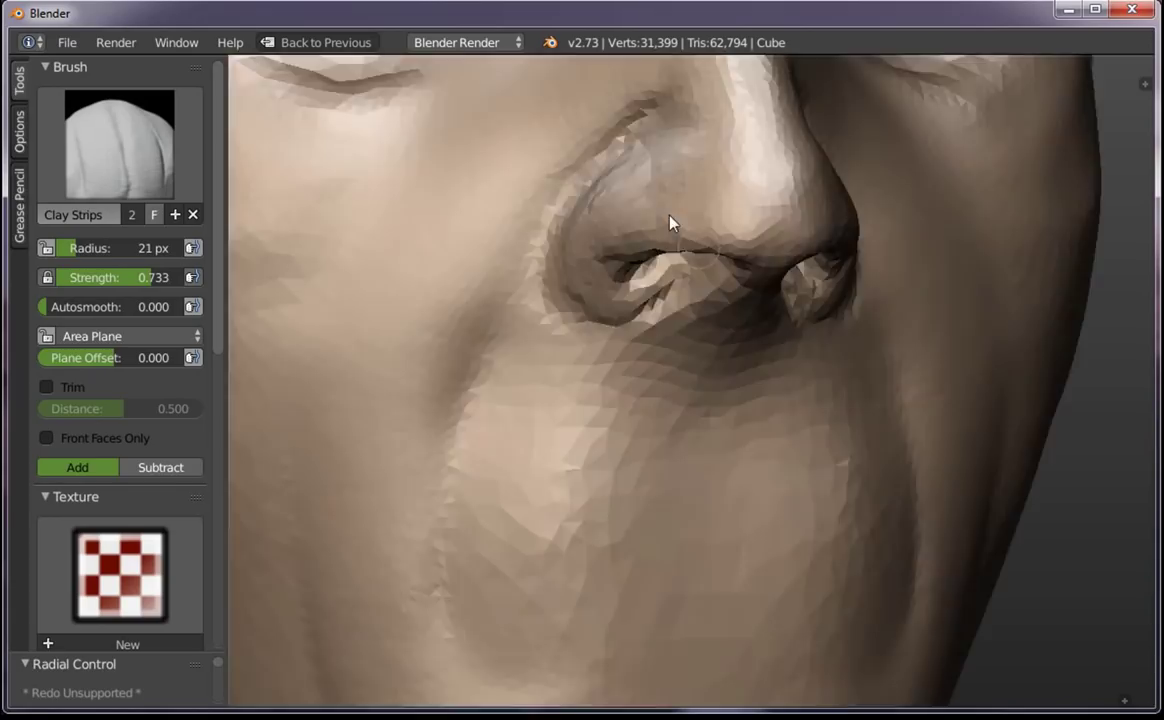
pyautogui.scroll(5, 670, 223)
pyautogui.scroll(-2, 668, 288)
pyautogui.scroll(-5, 697, 483)
# Carve a fine crease down the cheek with a 10 px brush
pyautogui.press('f')
pyautogui.click(603, 229)
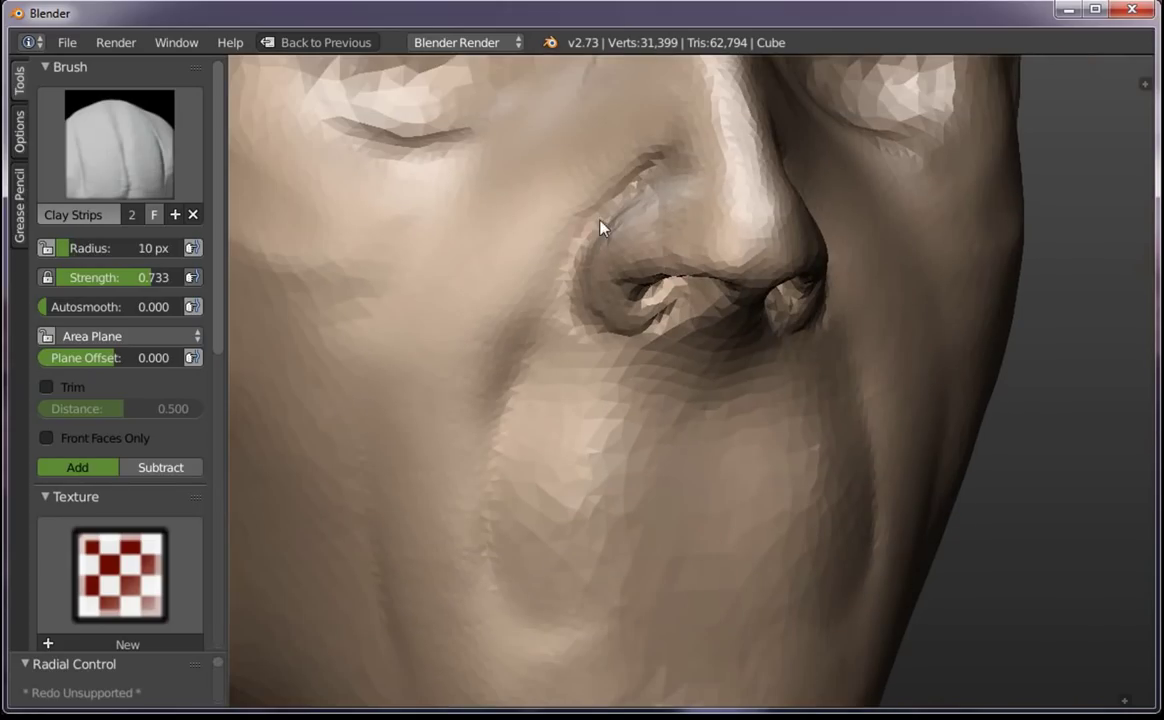
pyautogui.moveTo(566, 294)
pyautogui.mouseDown()
pyautogui.moveTo(546, 359)
pyautogui.moveTo(546, 470)
pyautogui.mouseUp()
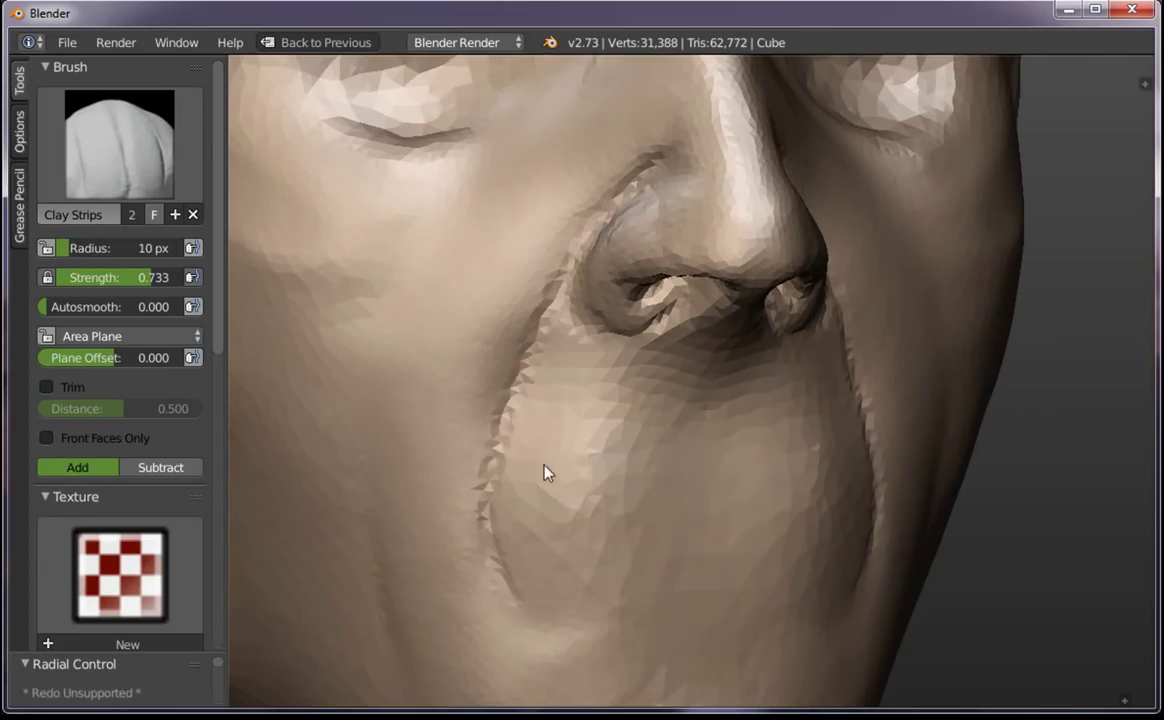
pyautogui.scroll(-6, 785, 462)
pyautogui.scroll(3, 724, 395)
pyautogui.scroll(-4, 723, 395)
# Add clay texture across the other cheek at a 54 px radius
pyautogui.moveTo(785, 512); pyautogui.dragTo(811, 437, button='middle')
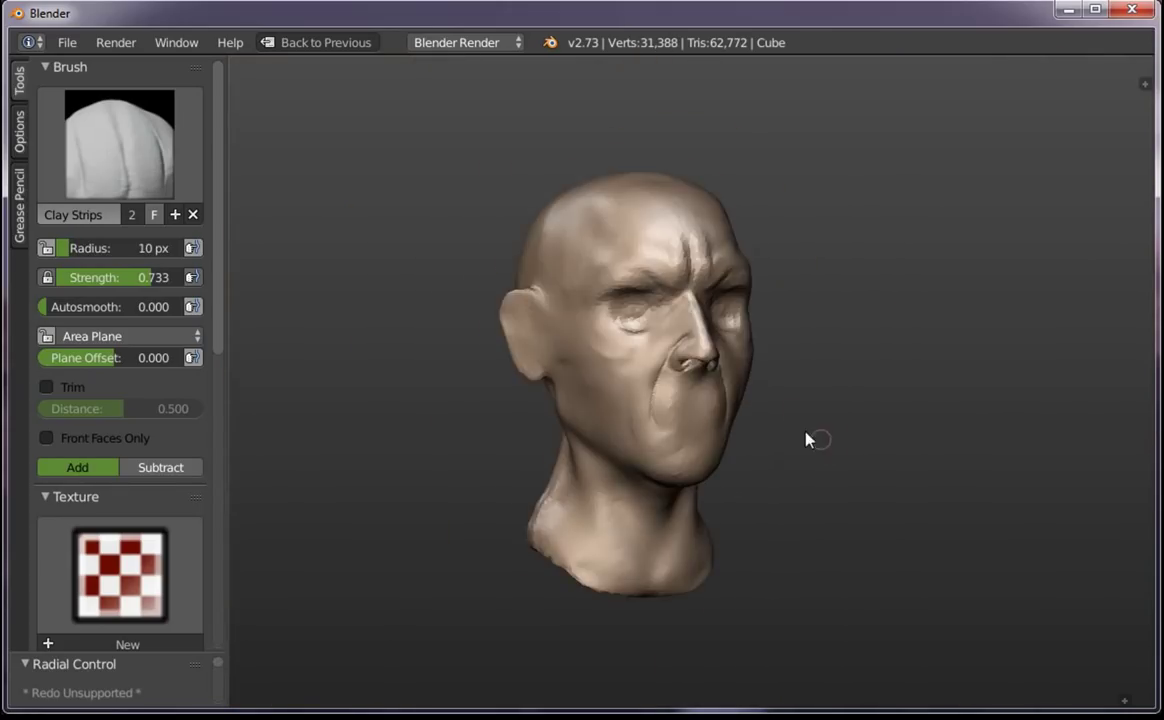
pyautogui.scroll(3, 741, 382)
pyautogui.scroll(3, 678, 378)
pyautogui.press('f')
pyautogui.click(683, 408)
pyautogui.moveTo(683, 408)
pyautogui.mouseDown()
pyautogui.moveTo(650, 408)
pyautogui.moveTo(670, 462)
pyautogui.moveTo(647, 431)
pyautogui.moveTo(696, 426)
pyautogui.moveTo(622, 393)
pyautogui.mouseUp()
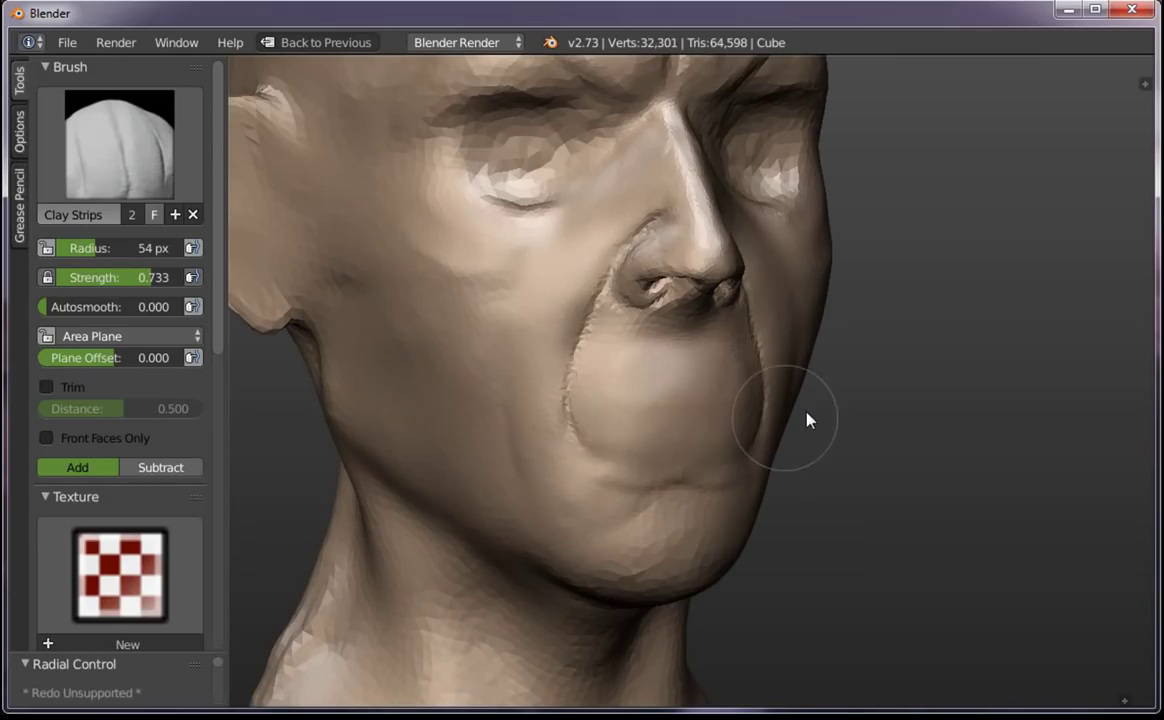
pyautogui.scroll(-3, 808, 416)
pyautogui.moveTo(808, 416)
pyautogui.mouseDown(button='middle')
pyautogui.moveTo(668, 410)
pyautogui.moveTo(683, 473)
pyautogui.moveTo(959, 442)
pyautogui.moveTo(787, 442)
pyautogui.moveTo(728, 428)
pyautogui.moveTo(779, 247)
pyautogui.moveTo(655, 323)
pyautogui.mouseUp(button='middle')
pyautogui.scroll(-2, 683, 473)
# Switch to the Grab brush at 101 px and tug the area under the nose
pyautogui.scroll(2, 640, 358)
pyautogui.press('g')
pyautogui.press('f')
pyautogui.click(684, 381)
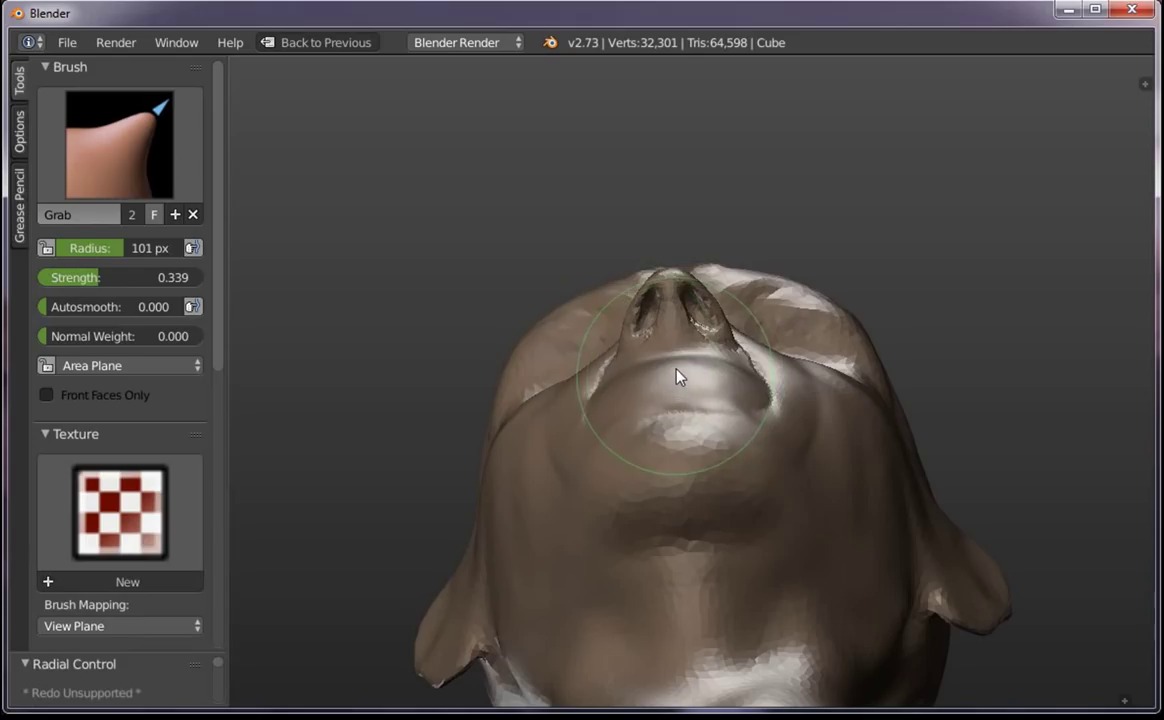
pyautogui.moveTo(728, 376); pyautogui.dragTo(741, 385)
pyautogui.moveTo(741, 385)
pyautogui.mouseDown(button='middle')
pyautogui.moveTo(793, 390)
pyautogui.moveTo(623, 380)
pyautogui.mouseUp(button='middle')
# Pull the area below the nose into a bulge with a 105 px Grab brush
pyautogui.press('f')
pyautogui.click(562, 381)
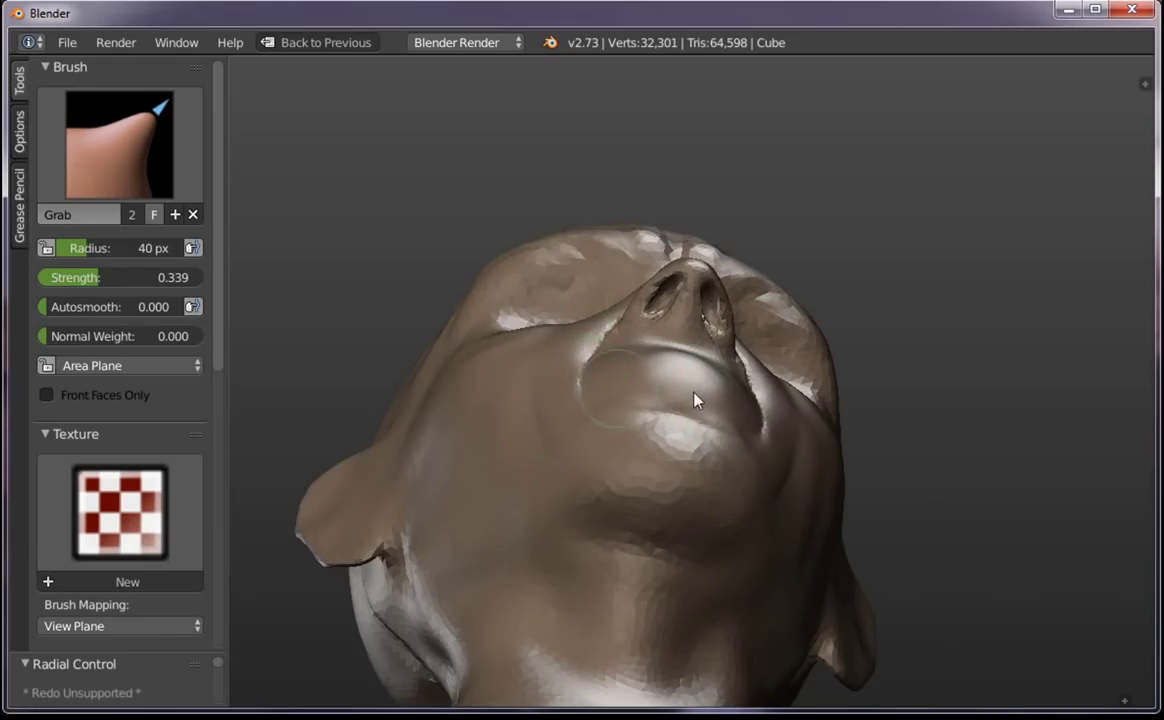
pyautogui.moveTo(696, 397)
pyautogui.mouseDown(button='middle')
pyautogui.moveTo(650, 372)
pyautogui.moveTo(668, 333)
pyautogui.moveTo(714, 385)
pyautogui.moveTo(696, 416)
pyautogui.mouseUp(button='middle')
pyautogui.scroll(2, 660, 300)
pyautogui.press('f')
pyautogui.click(660, 318)
pyautogui.scroll(-2, 668, 325)
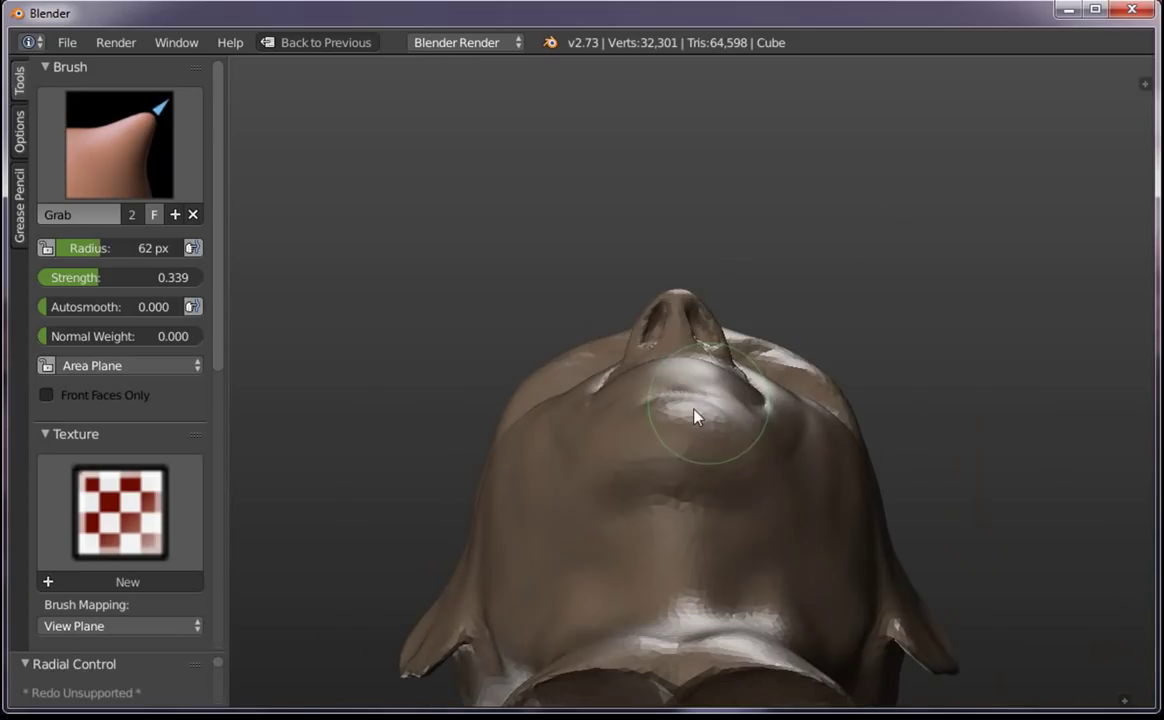
pyautogui.press('f')
pyautogui.click(736, 415)
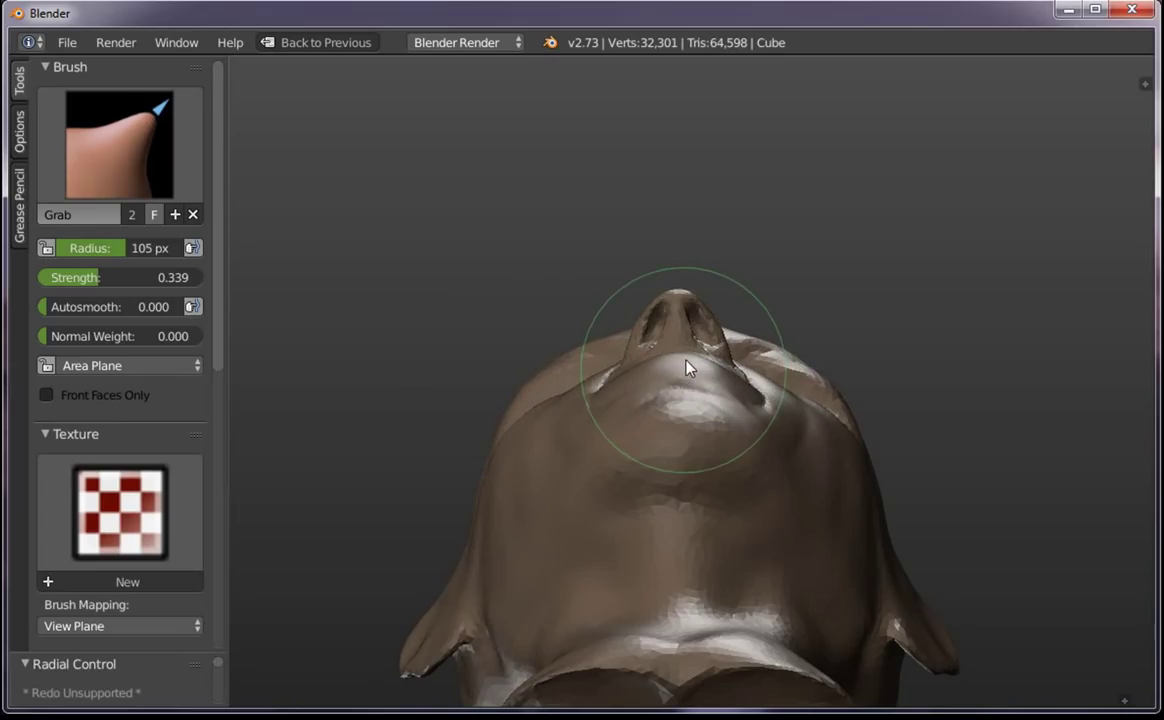
pyautogui.moveTo(716, 405); pyautogui.dragTo(696, 431)
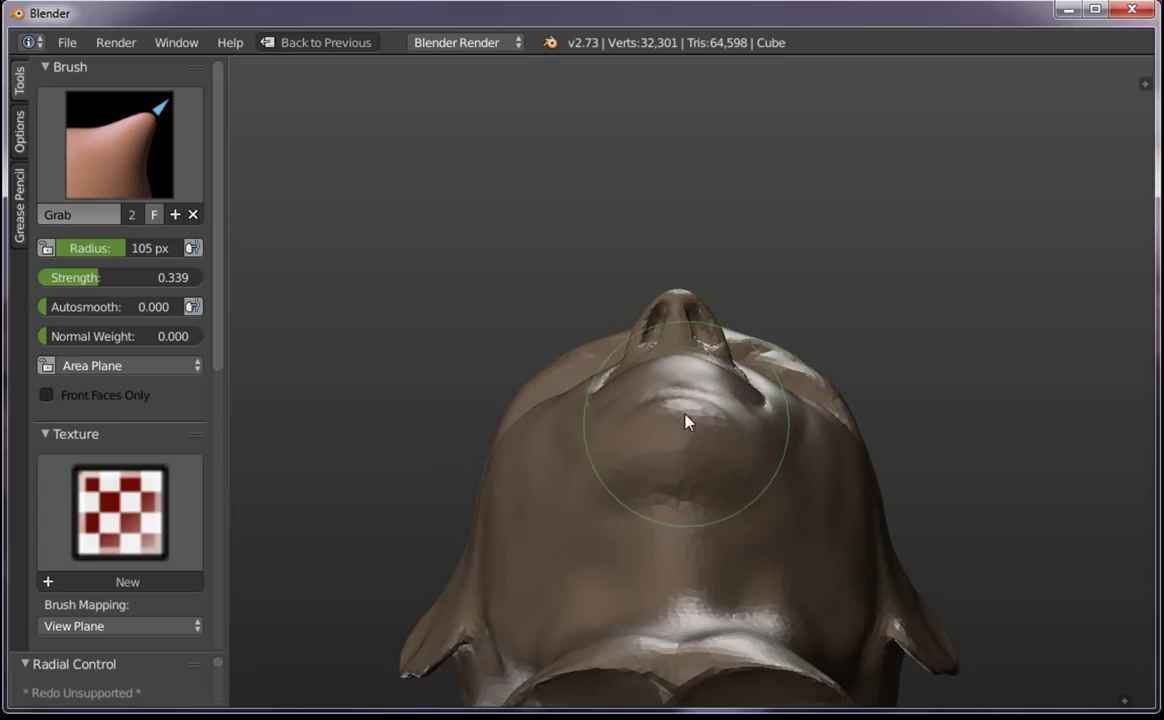
# Reshape the nostrils with the Grab brush at 79 px
pyautogui.press('f')
pyautogui.click(630, 285)
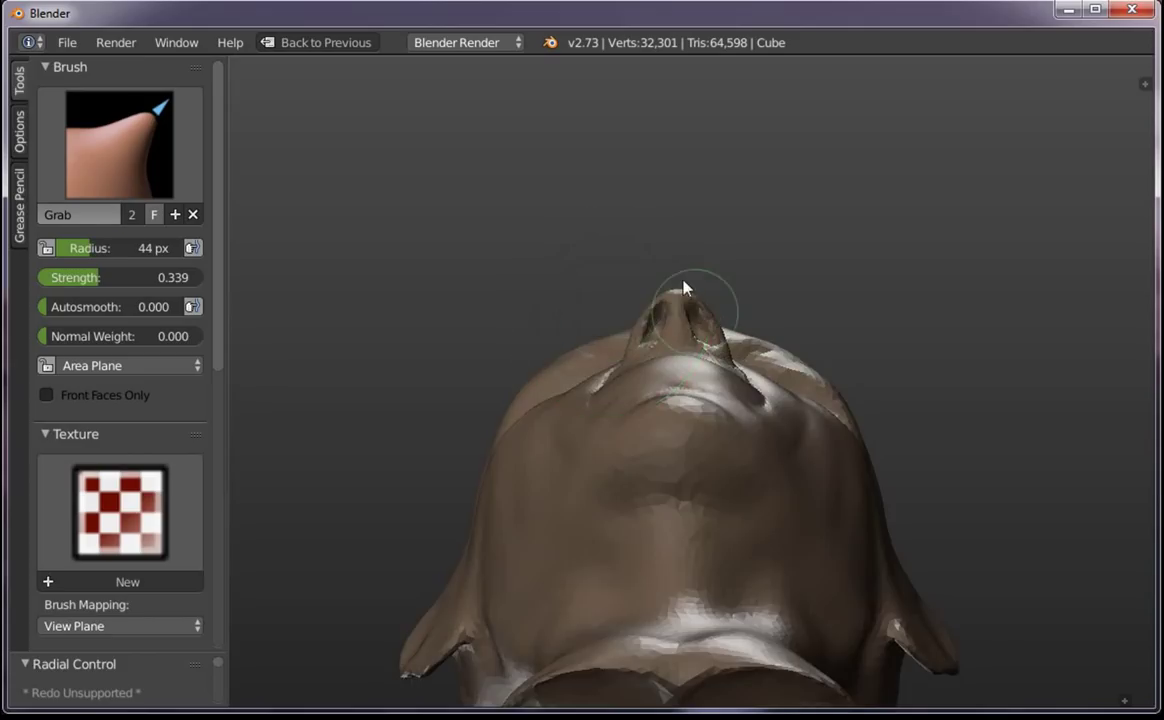
pyautogui.scroll(3, 640, 240)
pyautogui.scroll(3, 648, 350)
pyautogui.press('f')
pyautogui.click(637, 281)
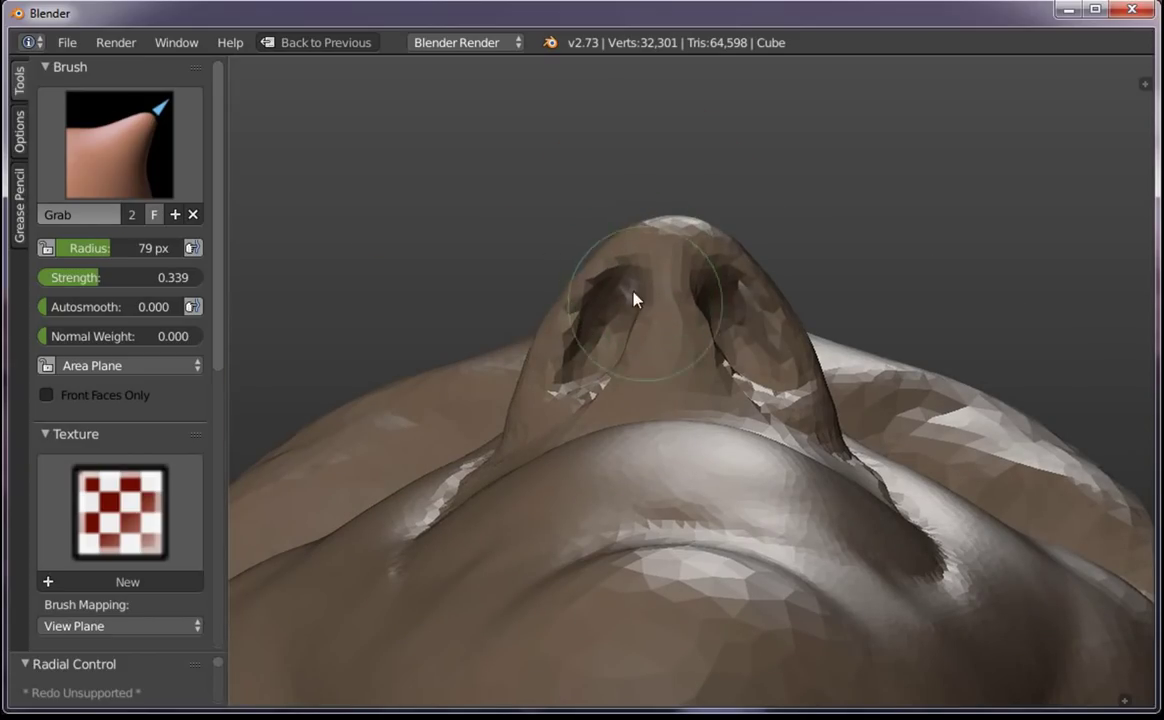
pyautogui.moveTo(631, 294)
pyautogui.mouseDown()
pyautogui.moveTo(655, 372)
pyautogui.moveTo(618, 298)
pyautogui.moveTo(595, 320)
pyautogui.moveTo(585, 299)
pyautogui.mouseUp()
# Reshape the nose tip and left nostril at a 74 px radius
pyautogui.press('f')
pyautogui.click(566, 358)
pyautogui.press('f')
pyautogui.click(566, 299)
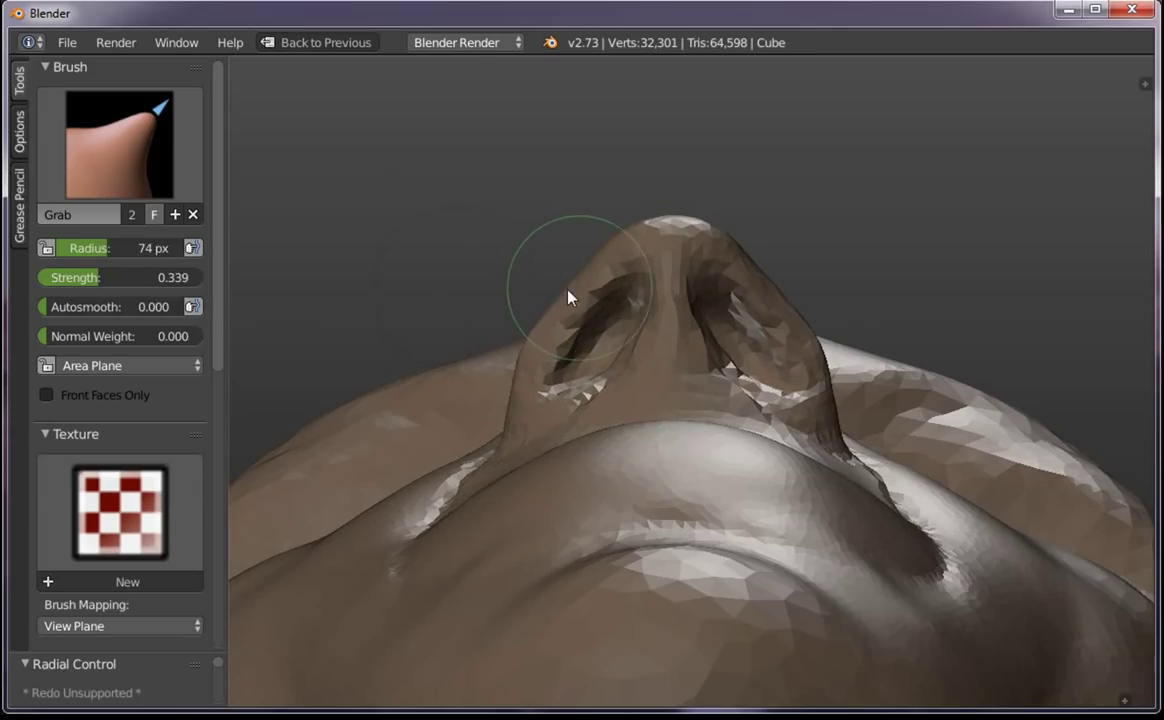
pyautogui.moveTo(613, 253); pyautogui.dragTo(642, 234)
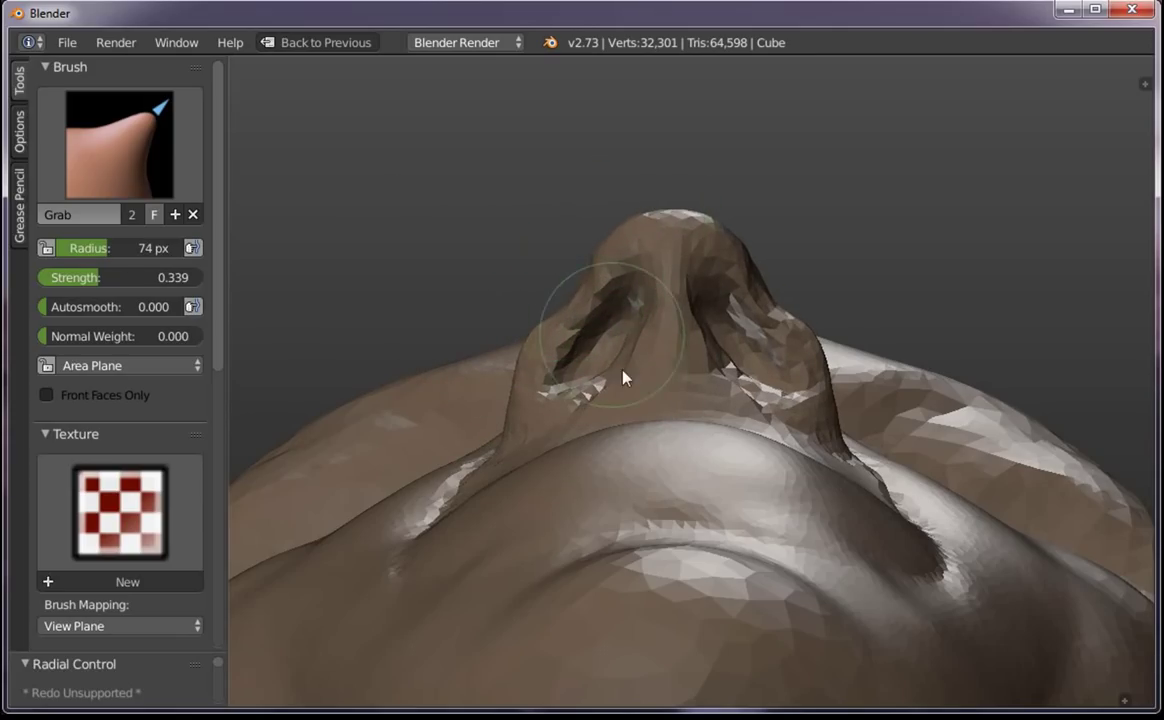
# Pull the left nostril into shape with a 60 px Grab brush
pyautogui.press('f')
pyautogui.click(557, 395)
pyautogui.moveTo(557, 395); pyautogui.dragTo(631, 371)
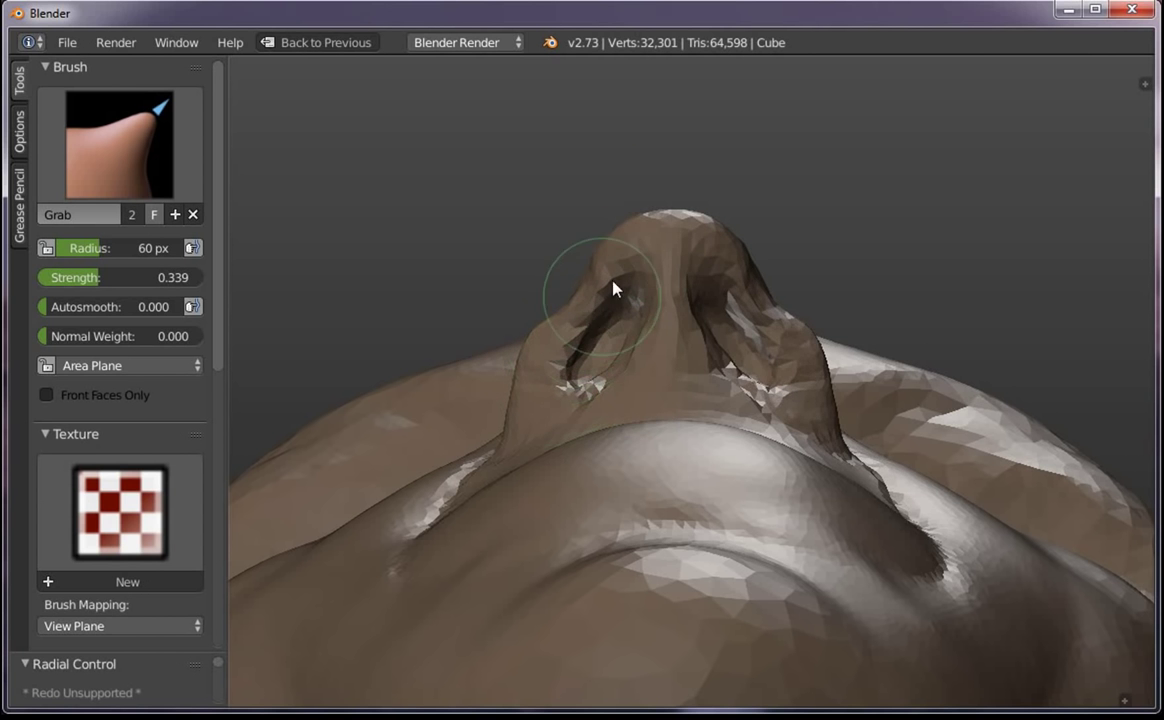
pyautogui.scroll(-3, 631, 371)
pyautogui.moveTo(631, 371)
pyautogui.mouseDown(button='middle')
pyautogui.moveTo(775, 431)
pyautogui.moveTo(670, 278)
pyautogui.moveTo(533, 356)
pyautogui.moveTo(785, 346)
pyautogui.moveTo(805, 494)
pyautogui.moveTo(580, 448)
pyautogui.moveTo(574, 424)
pyautogui.mouseUp(button='middle')
# Nudge the surface near the mouth with a 107 px Grab brush
pyautogui.scroll(3, 701, 390)
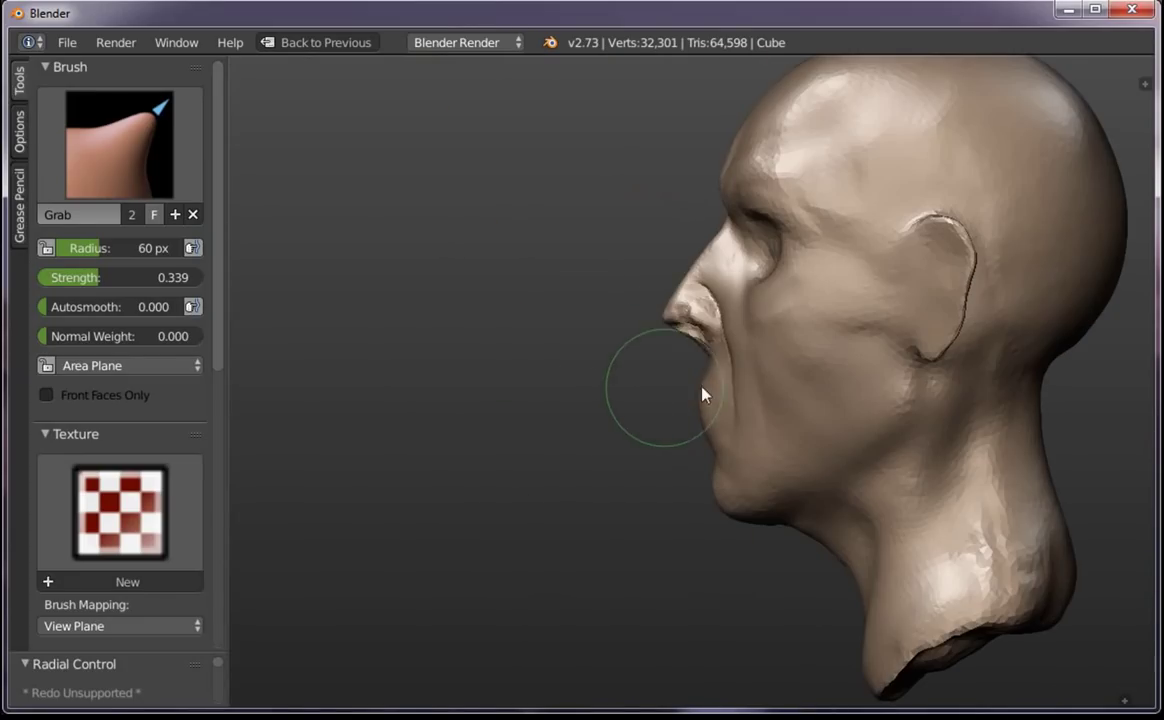
pyautogui.press('f')
pyautogui.click(696, 385)
pyautogui.press('f')
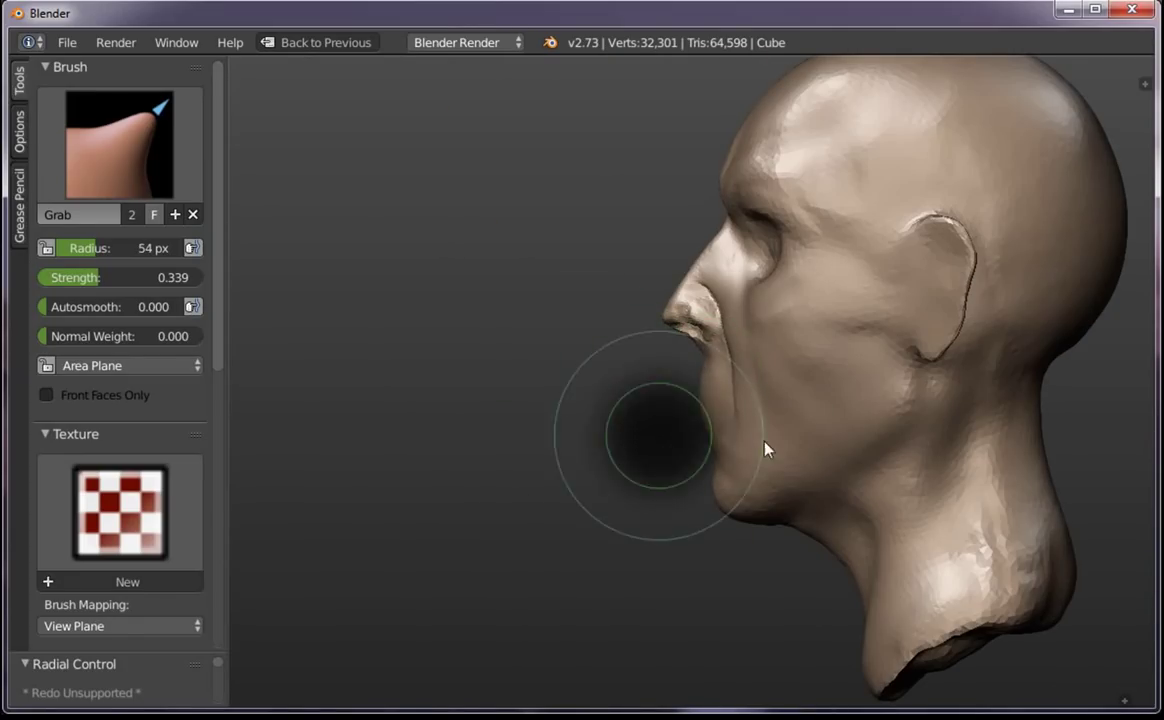
pyautogui.click(750, 441)
pyautogui.moveTo(713, 441); pyautogui.dragTo(727, 408)
pyautogui.scroll(-2, 787, 530)
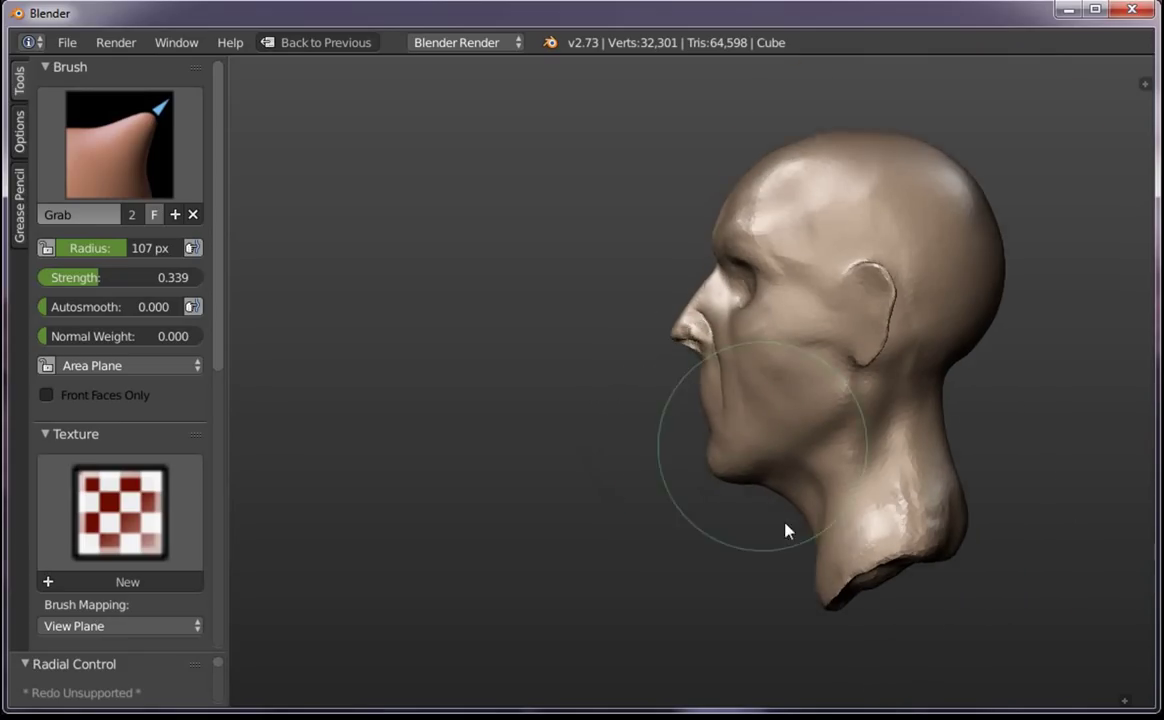
pyautogui.scroll(-2, 665, 470)
pyautogui.scroll(6, 541, 456)
# Resize the Grab brush to 96 px and turn the head toward the front
pyautogui.press('f')
pyautogui.click(634, 494)
pyautogui.moveTo(634, 494); pyautogui.dragTo(569, 514, button='middle')
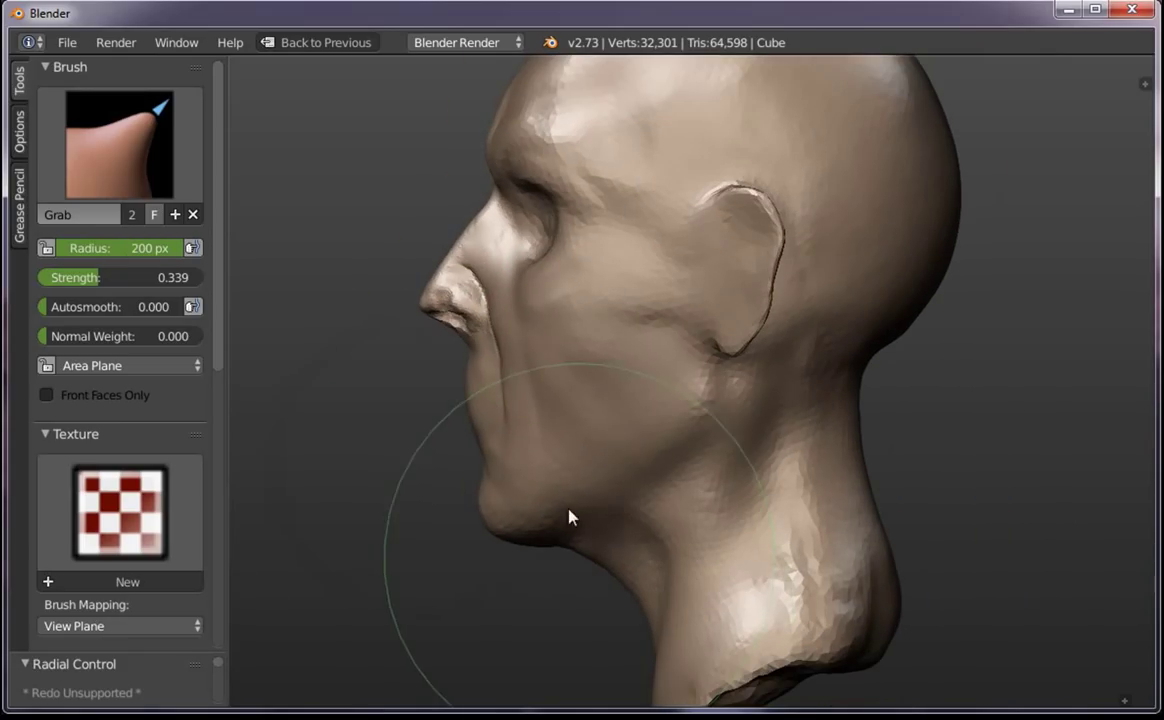
pyautogui.press('f')
pyautogui.click(501, 530)
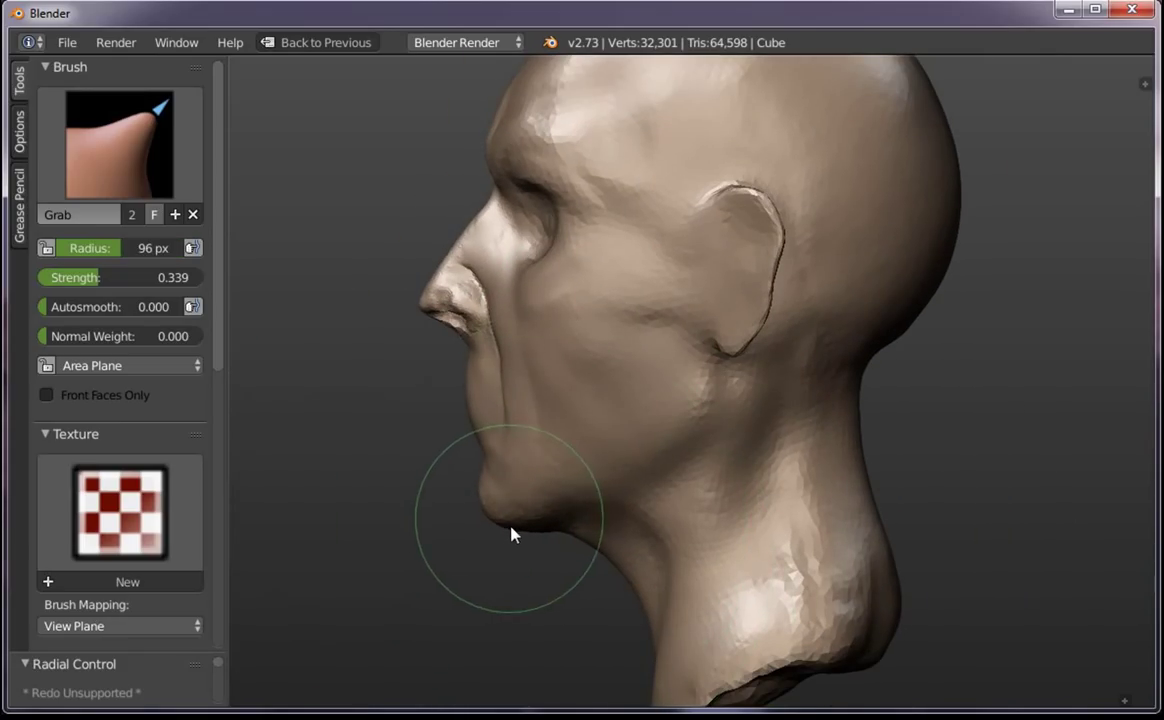
pyautogui.moveTo(548, 543)
pyautogui.mouseDown(button='middle')
pyautogui.moveTo(630, 641)
pyautogui.moveTo(811, 444)
pyautogui.mouseUp(button='middle')
pyautogui.scroll(-1, 821, 533)
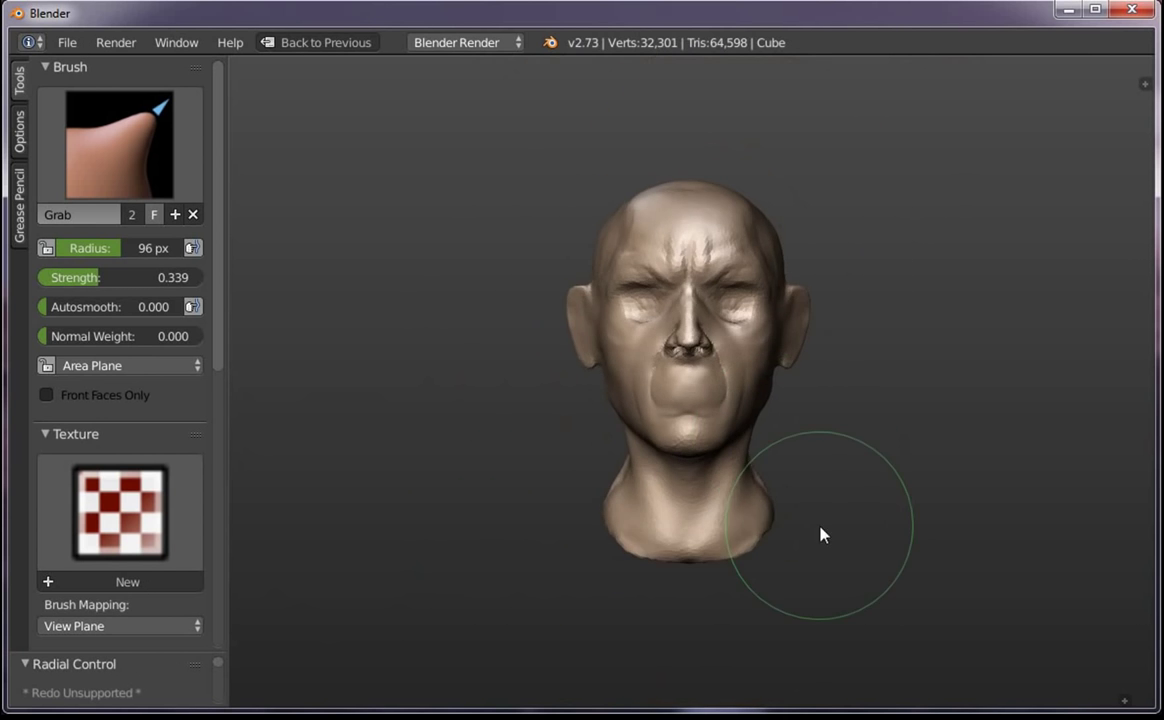
pyautogui.scroll(4, 730, 423)
# Pick Clay Strips, then switch to the Crease brush and crease the mouth area
pyautogui.click(119, 143)
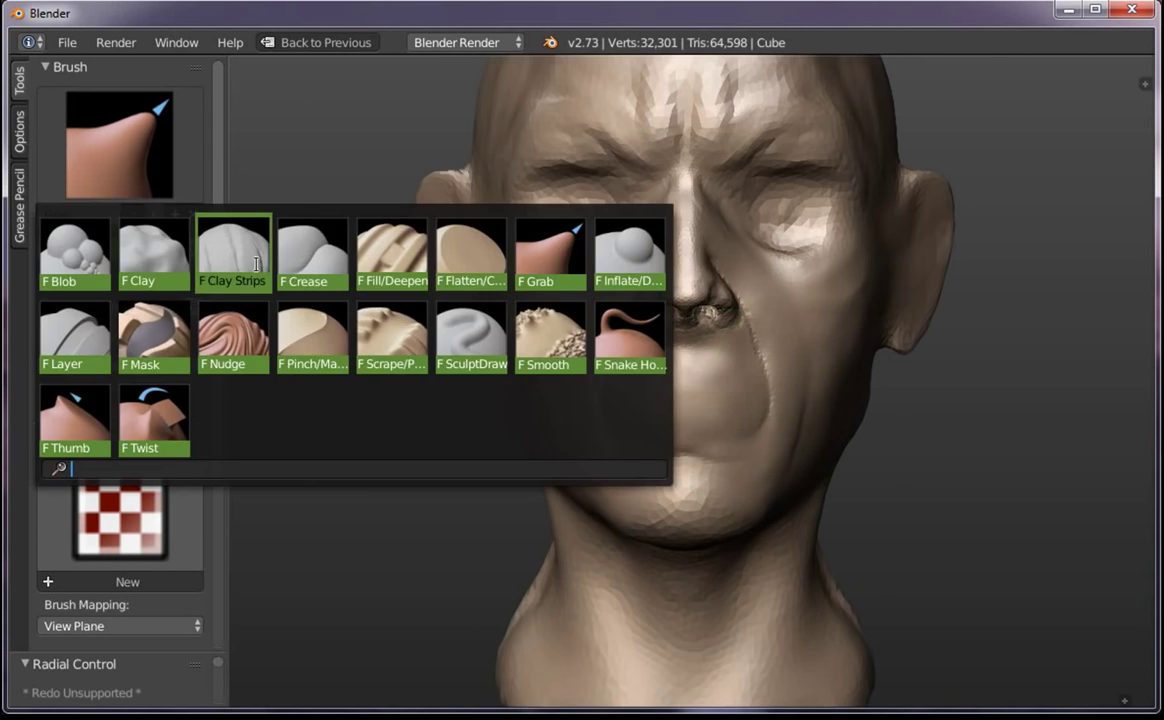
pyautogui.click(234, 250)
pyautogui.scroll(4, 675, 311)
pyautogui.hotkey('shift', 'c')
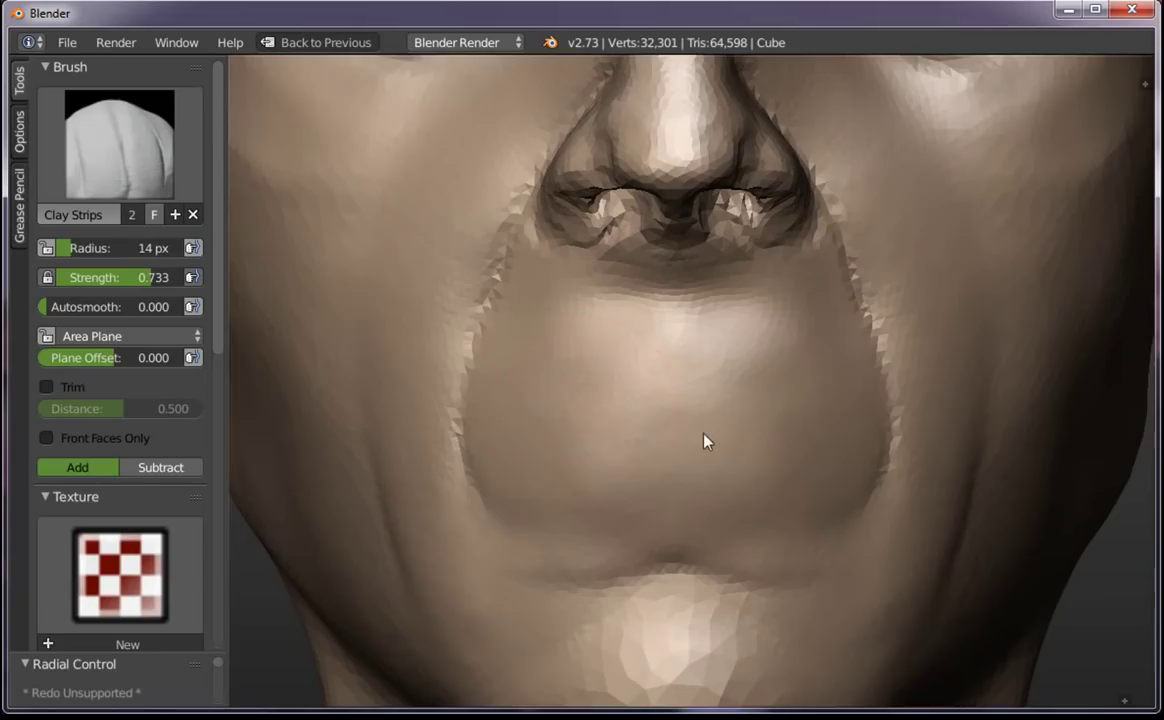
pyautogui.keyDown('shift'); pyautogui.moveTo(704, 439); pyautogui.dragTo(670, 301, button='middle'); pyautogui.keyUp('shift')
pyautogui.click(696, 326)
# Undo the last crease, then crease across the mouth and between the lips with a 33 px brush
pyautogui.hotkey('ctrl', 'z')
pyautogui.scroll(-2, 735, 345)
pyautogui.press('f')
pyautogui.click(743, 423)
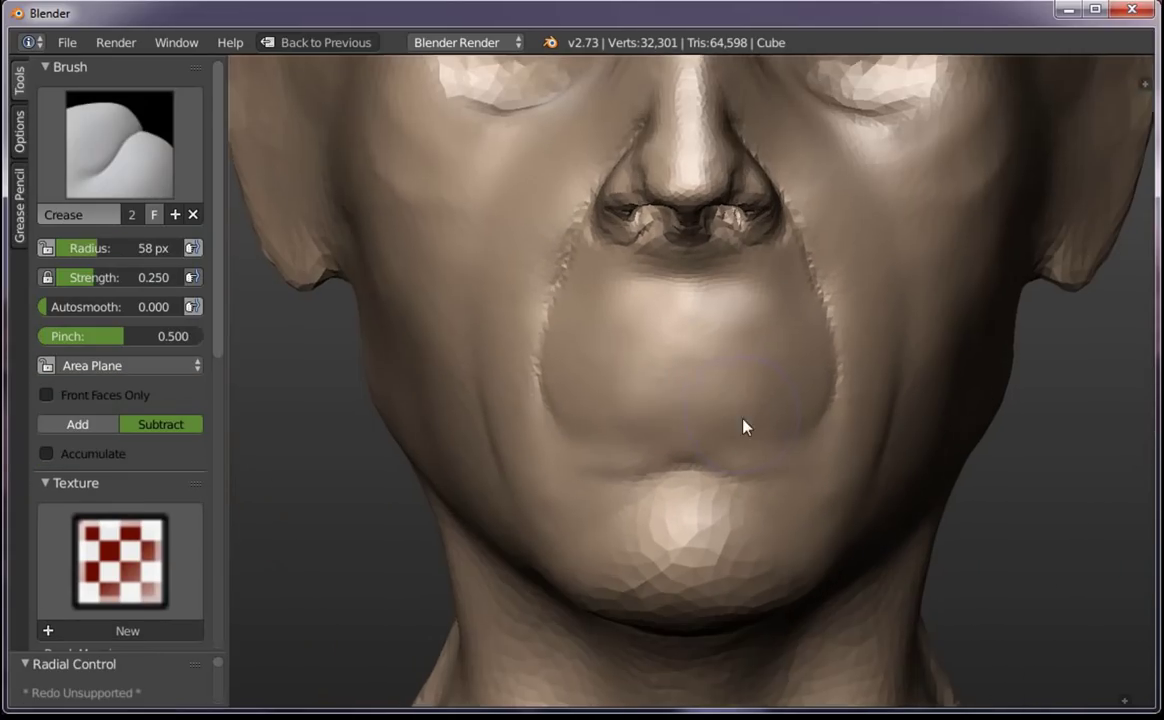
pyautogui.scroll(-2, 778, 438)
pyautogui.moveTo(792, 390)
pyautogui.mouseDown(button='middle')
pyautogui.moveTo(631, 317)
pyautogui.moveTo(690, 362)
pyautogui.mouseUp(button='middle')
pyautogui.press('f')
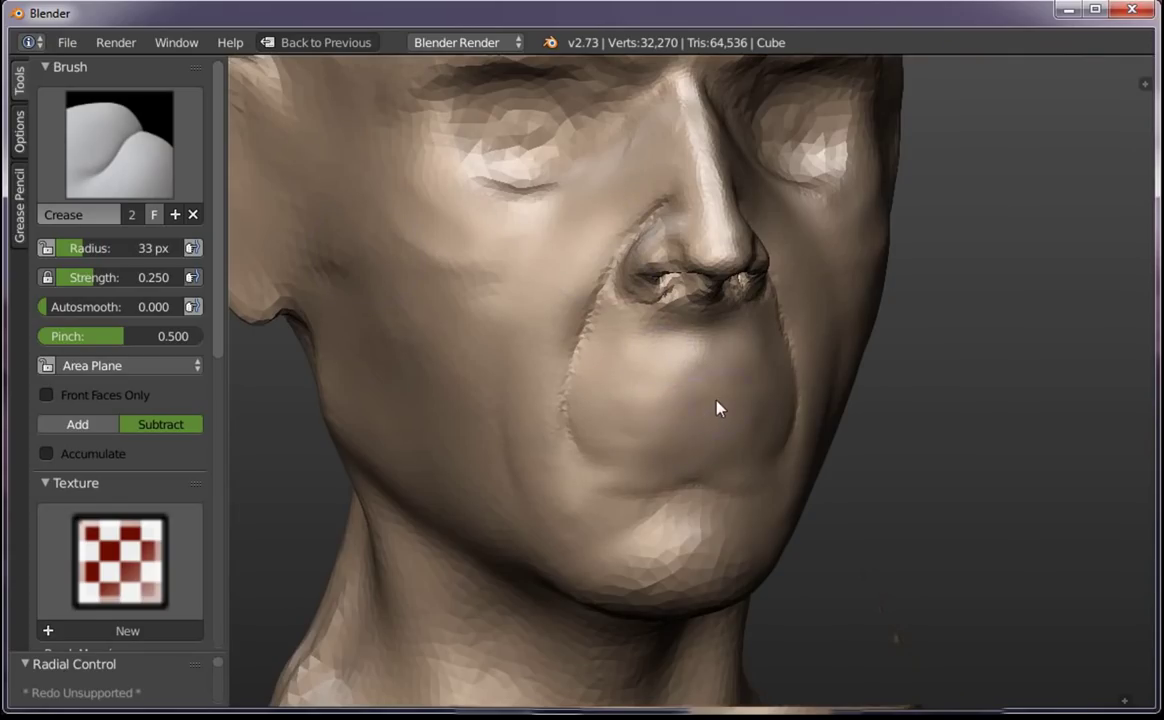
pyautogui.moveTo(716, 408)
pyautogui.mouseDown()
pyautogui.moveTo(593, 420)
pyautogui.moveTo(673, 403)
pyautogui.mouseUp()
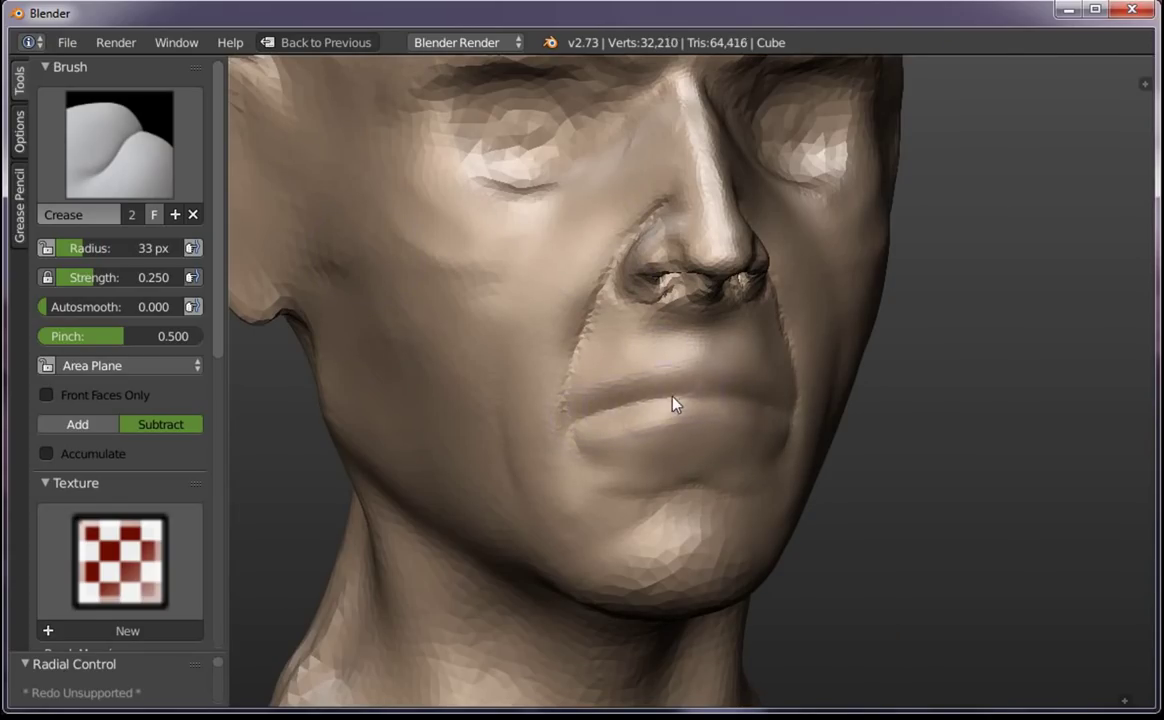
pyautogui.moveTo(595, 429); pyautogui.dragTo(670, 421)
# From a side view, add crease strokes reshaping the mouth and near the chin
pyautogui.scroll(-8, 670, 421)
pyautogui.moveTo(909, 494)
pyautogui.mouseDown(button='middle')
pyautogui.moveTo(720, 484)
pyautogui.moveTo(907, 470)
pyautogui.mouseUp(button='middle')
pyautogui.scroll(4, 748, 364)
pyautogui.scroll(3, 690, 403)
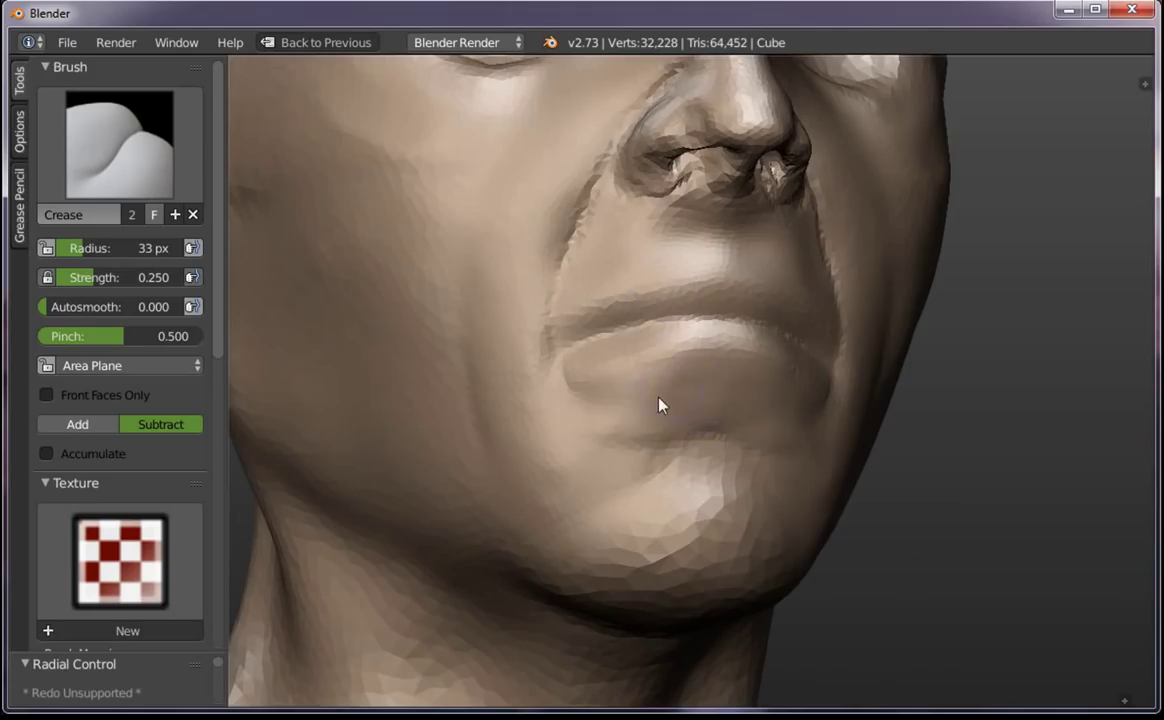
pyautogui.moveTo(650, 429); pyautogui.dragTo(715, 417)
pyautogui.moveTo(634, 441); pyautogui.dragTo(727, 416)
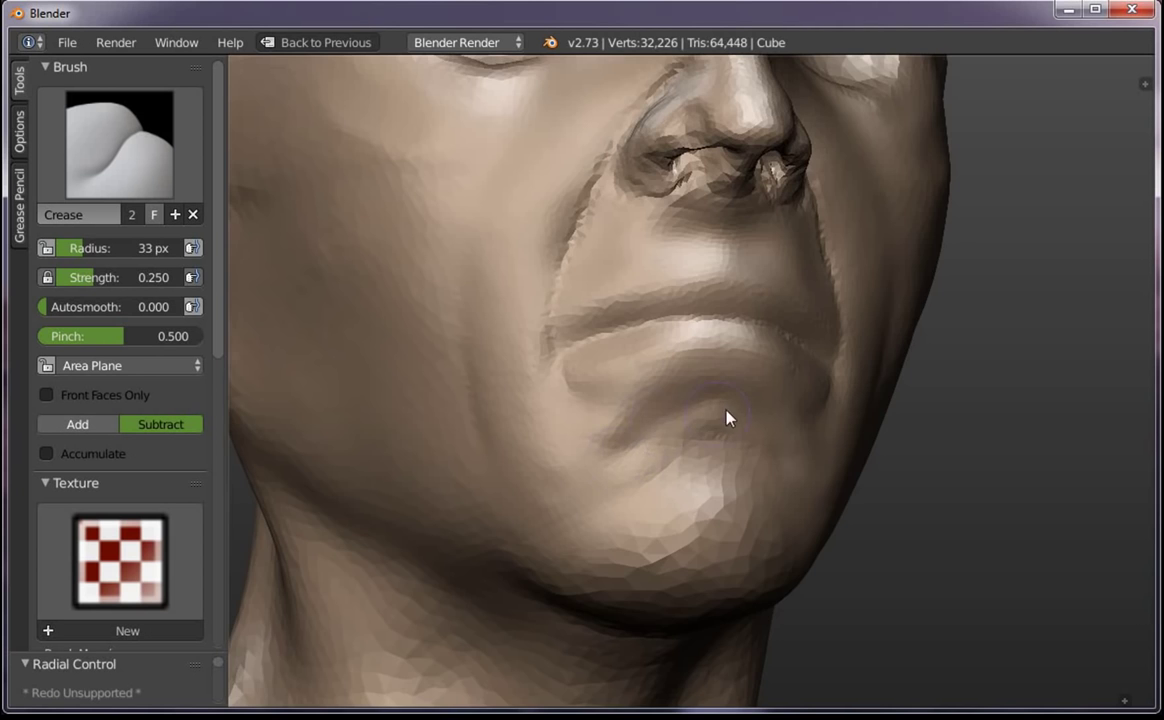
# With a 28 px brush, refine the upper lip and deepen the upper-lip crease
pyautogui.scroll(-5, 720, 430)
pyautogui.moveTo(715, 442)
pyautogui.mouseDown(button='middle')
pyautogui.moveTo(735, 475)
pyautogui.moveTo(756, 373)
pyautogui.mouseUp(button='middle')
pyautogui.scroll(3, 756, 373)
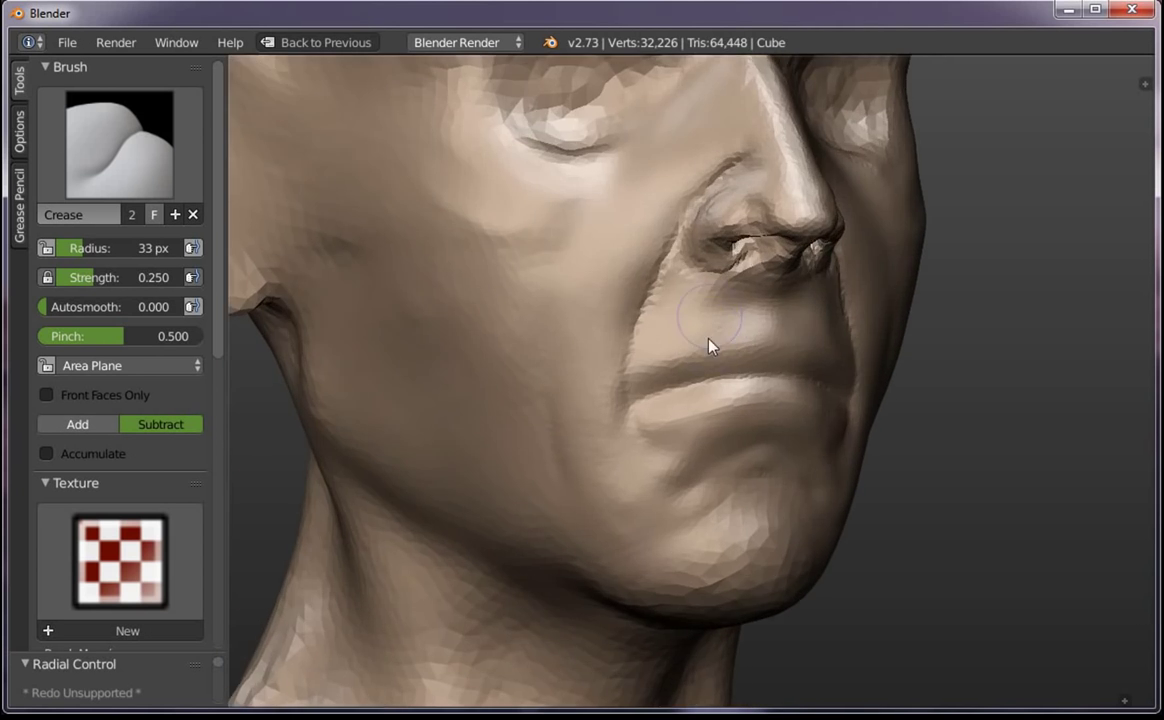
pyautogui.scroll(1, 709, 346)
pyautogui.scroll(2, 751, 335)
pyautogui.press('f')
pyautogui.click(659, 386)
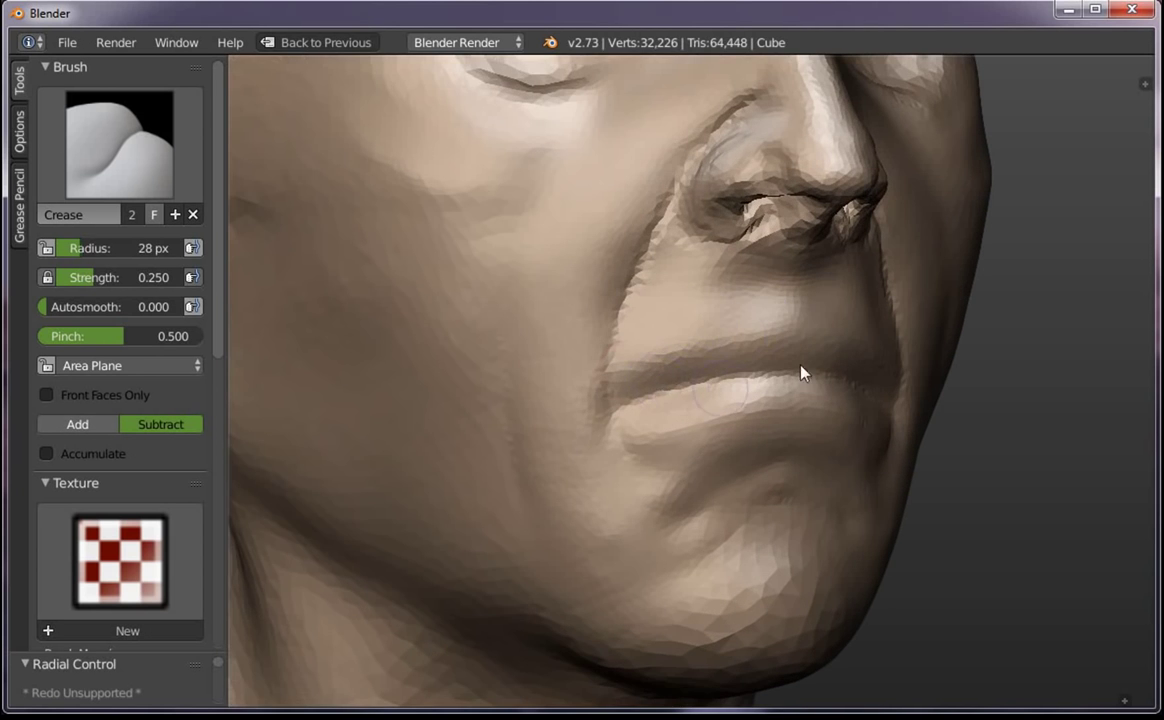
pyautogui.moveTo(642, 418); pyautogui.dragTo(795, 297)
pyautogui.moveTo(647, 387); pyautogui.dragTo(631, 391)
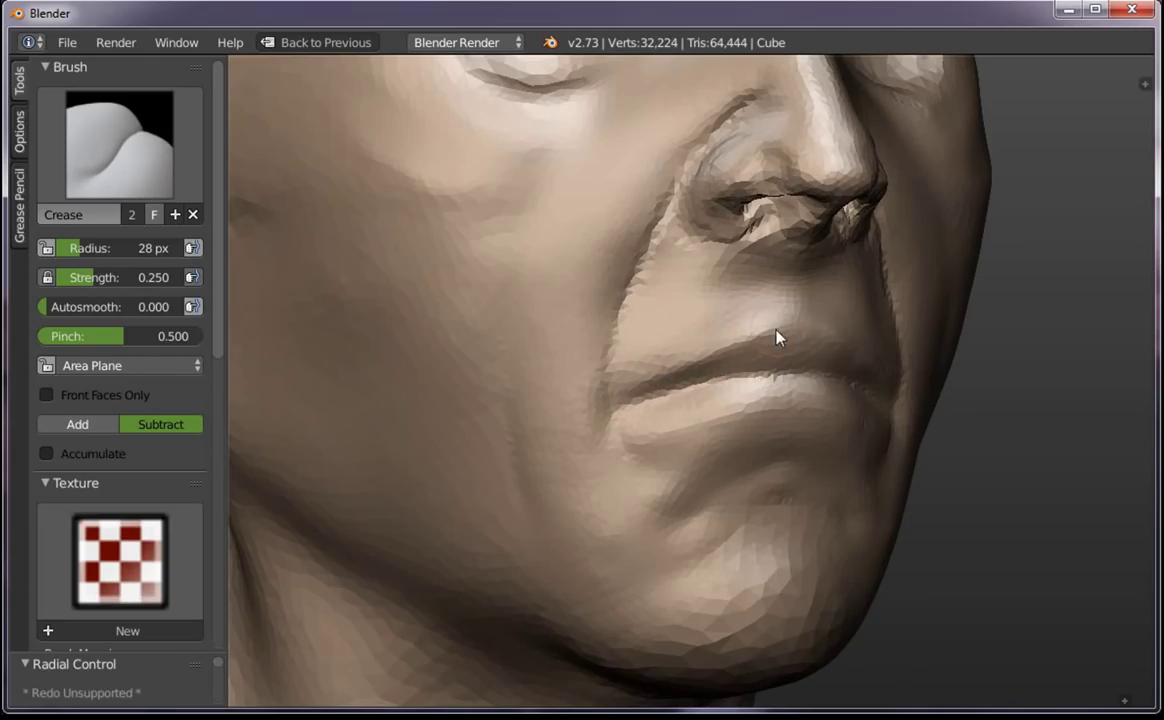
pyautogui.moveTo(779, 333)
pyautogui.mouseDown()
pyautogui.moveTo(704, 356)
pyautogui.moveTo(652, 408)
pyautogui.moveTo(684, 418)
pyautogui.moveTo(650, 408)
pyautogui.moveTo(769, 416)
pyautogui.moveTo(780, 446)
pyautogui.moveTo(670, 408)
pyautogui.moveTo(808, 416)
pyautogui.mouseUp()
# Shrink the brush to 12 px and deepen the fold beside the nose
pyautogui.scroll(-5, 869, 515)
pyautogui.moveTo(869, 515); pyautogui.dragTo(670, 449, button='middle')
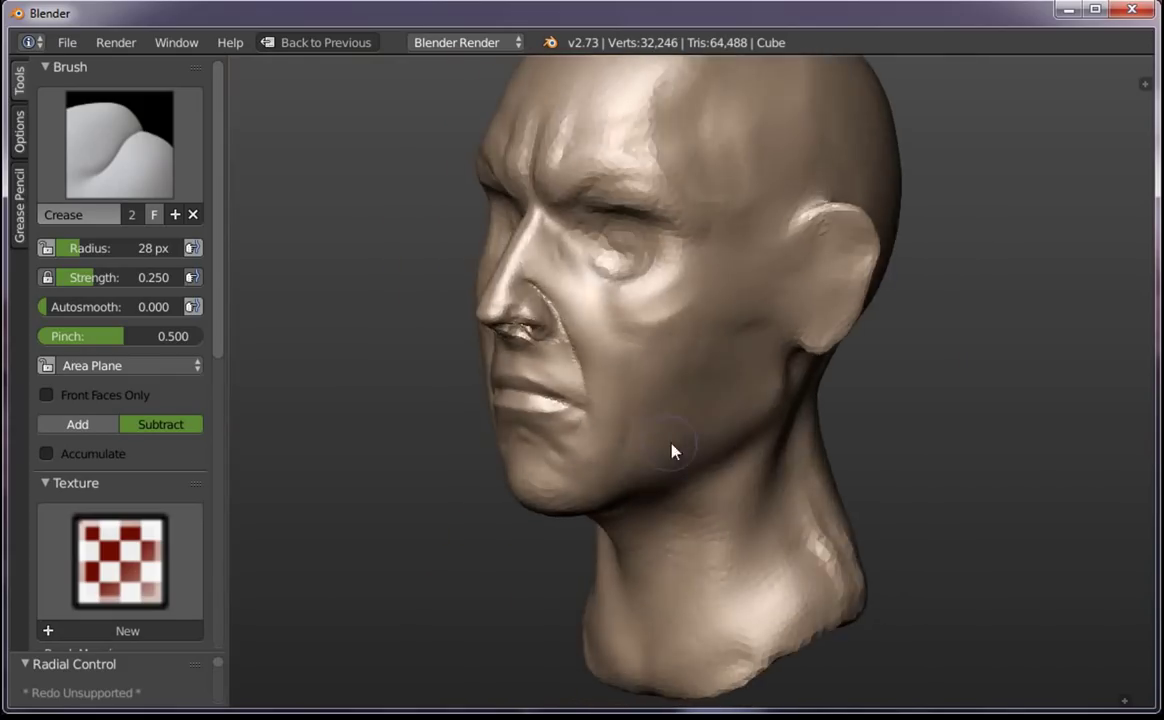
pyautogui.scroll(-2, 733, 551)
pyautogui.moveTo(733, 551); pyautogui.dragTo(811, 447, button='middle')
pyautogui.scroll(3, 733, 358)
pyautogui.scroll(5, 733, 358)
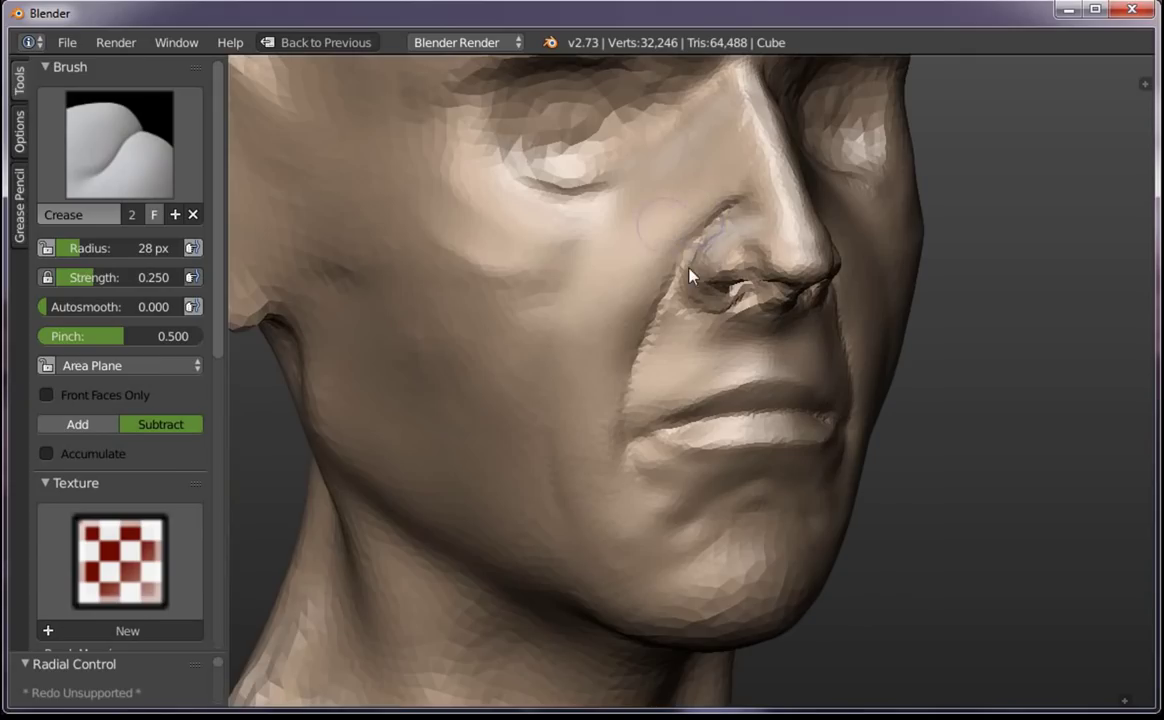
pyautogui.press('f')
pyautogui.click(711, 231)
pyautogui.moveTo(703, 240)
pyautogui.mouseDown()
pyautogui.moveTo(694, 255)
pyautogui.moveTo(707, 242)
pyautogui.mouseUp()
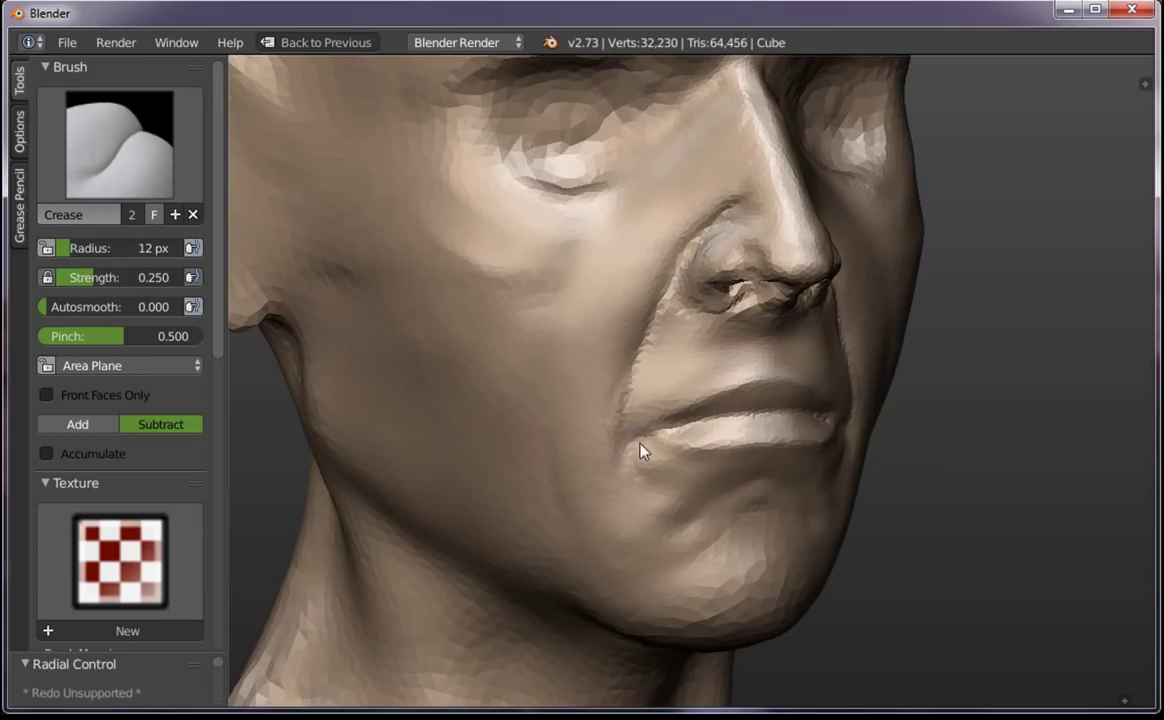
# Add a 32 px crease near the lips, then a 13 px crease along the lip corner
pyautogui.press('f')
pyautogui.click(670, 447)
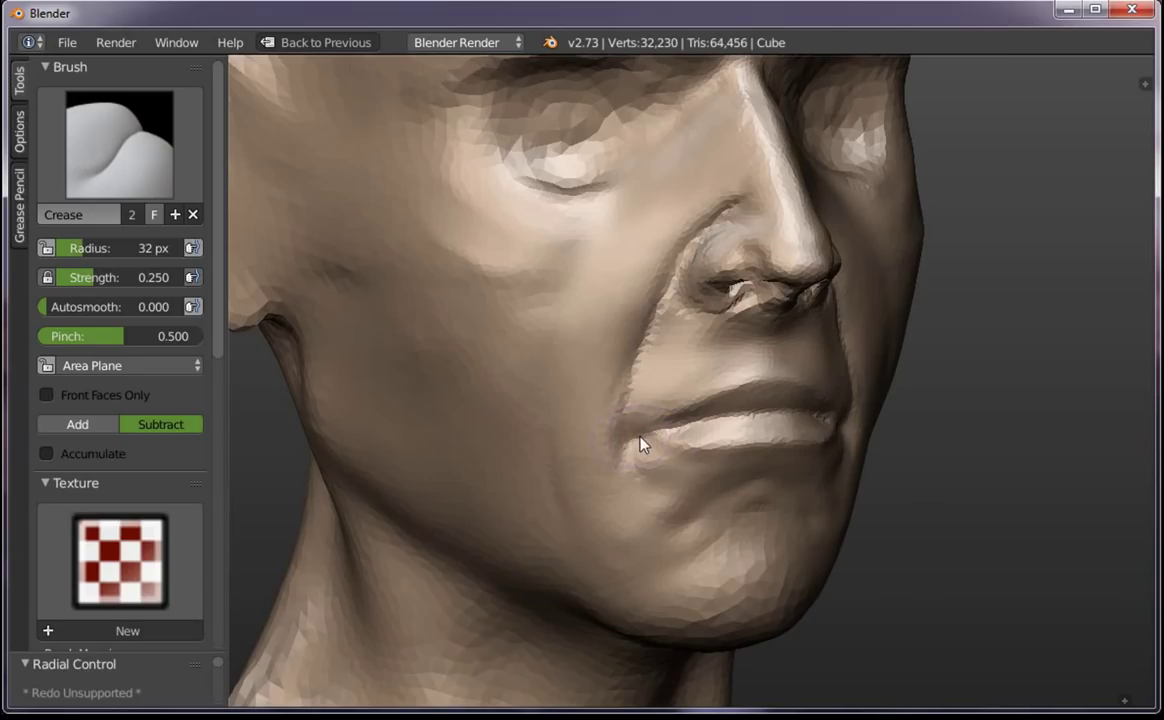
pyautogui.moveTo(637, 447); pyautogui.dragTo(699, 408)
pyautogui.scroll(-5, 699, 408)
pyautogui.moveTo(699, 408)
pyautogui.mouseDown(button='middle')
pyautogui.moveTo(884, 447)
pyautogui.moveTo(728, 443)
pyautogui.mouseUp(button='middle')
pyautogui.scroll(5, 728, 443)
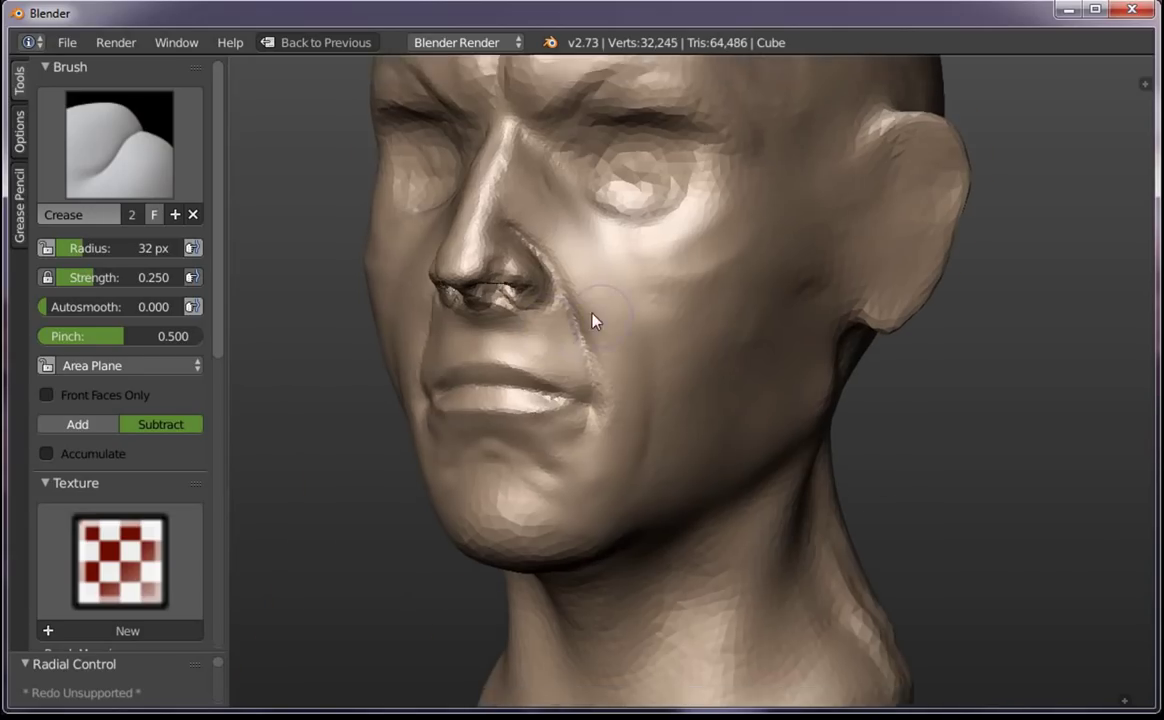
pyautogui.moveTo(595, 322); pyautogui.dragTo(569, 408, button='middle')
pyautogui.press('f')
pyautogui.click(543, 402)
pyautogui.moveTo(547, 402)
pyautogui.mouseDown()
pyautogui.moveTo(572, 406)
pyautogui.moveTo(577, 420)
pyautogui.moveTo(580, 405)
pyautogui.mouseUp()
pyautogui.scroll(-5, 585, 410)
pyautogui.scroll(-3, 611, 416)
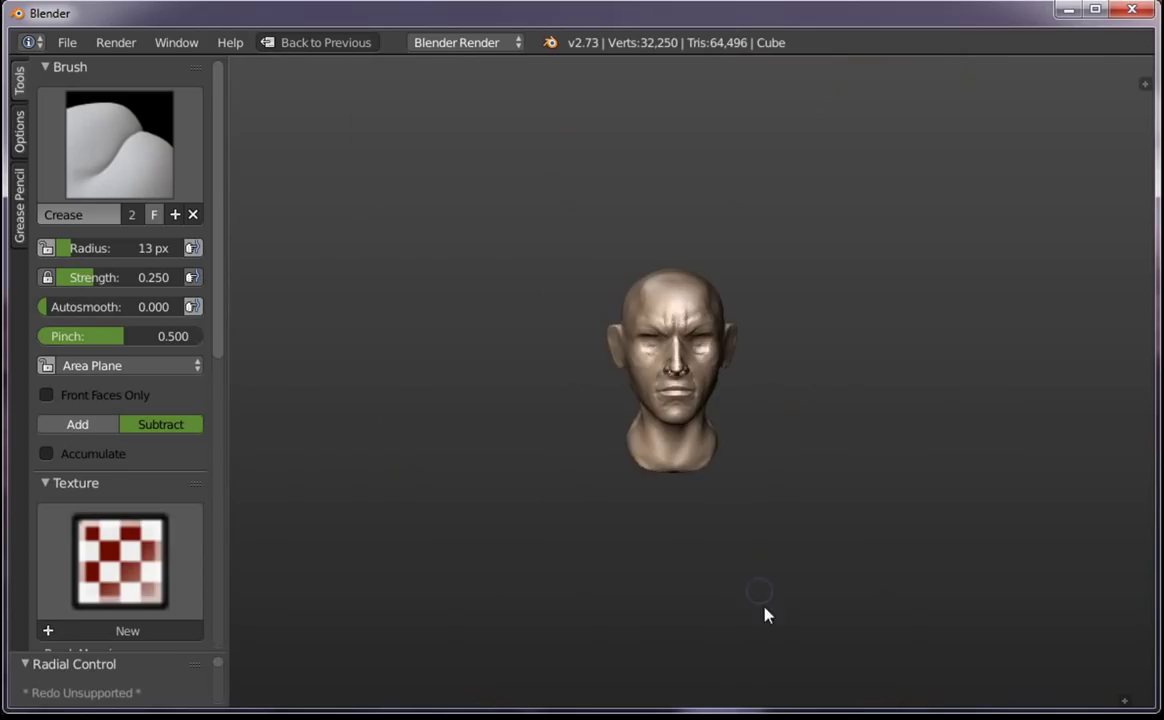
pyautogui.moveTo(789, 341); pyautogui.dragTo(843, 380, button='middle')
# Switch to the Clay Strips brush and build up the chin with 70 px strokes
pyautogui.click(167, 163)
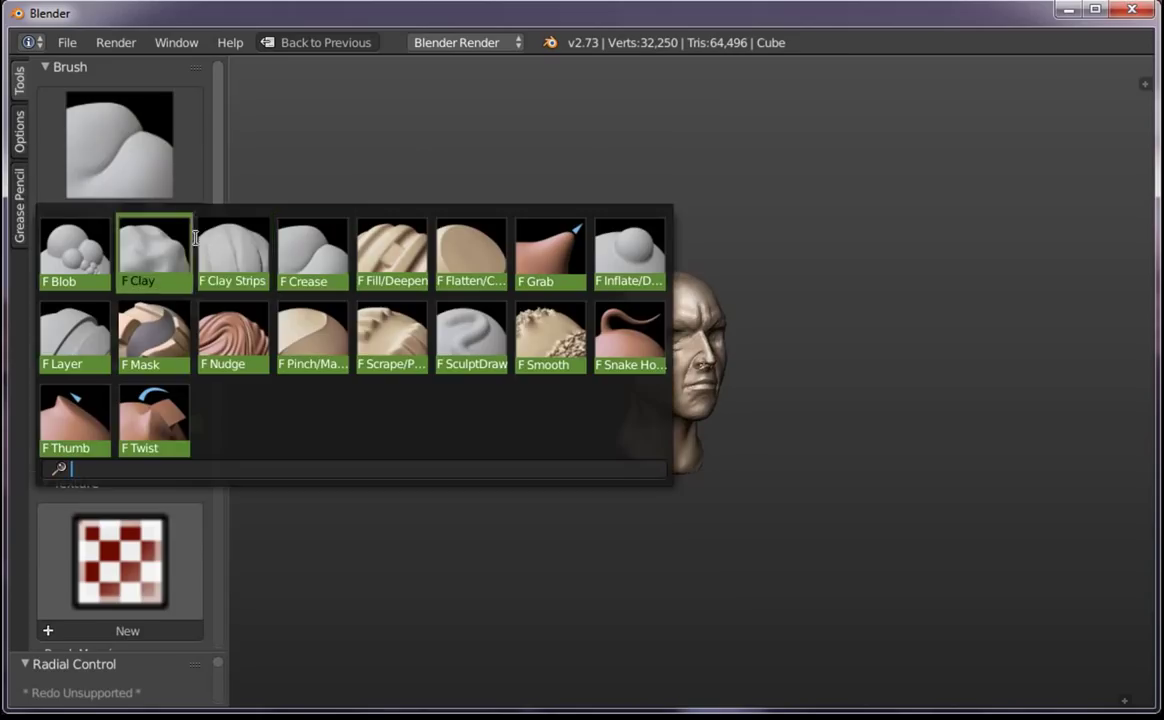
pyautogui.click(235, 250)
pyautogui.scroll(8, 770, 340)
pyautogui.keyDown('shift'); pyautogui.moveTo(795, 385); pyautogui.dragTo(665, 325, button='middle'); pyautogui.keyUp('shift')
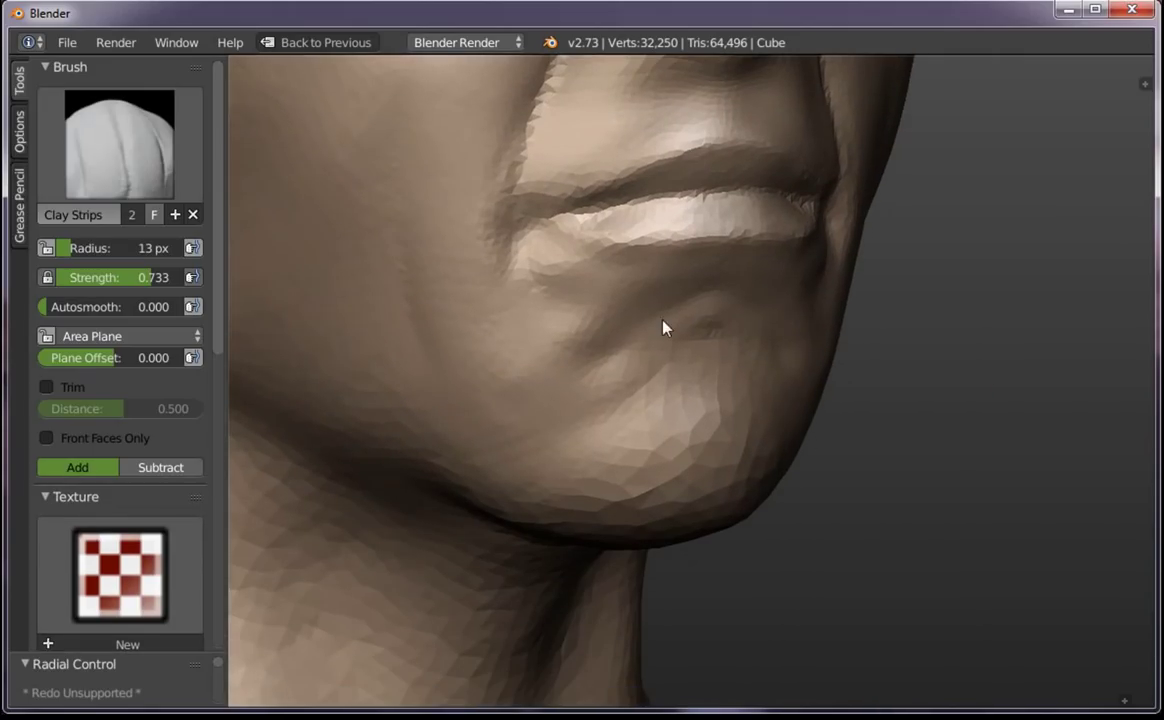
pyautogui.press('f')
pyautogui.click(676, 387)
pyautogui.moveTo(676, 387)
pyautogui.mouseDown()
pyautogui.moveTo(678, 359)
pyautogui.moveTo(603, 505)
pyautogui.moveTo(657, 470)
pyautogui.mouseUp()
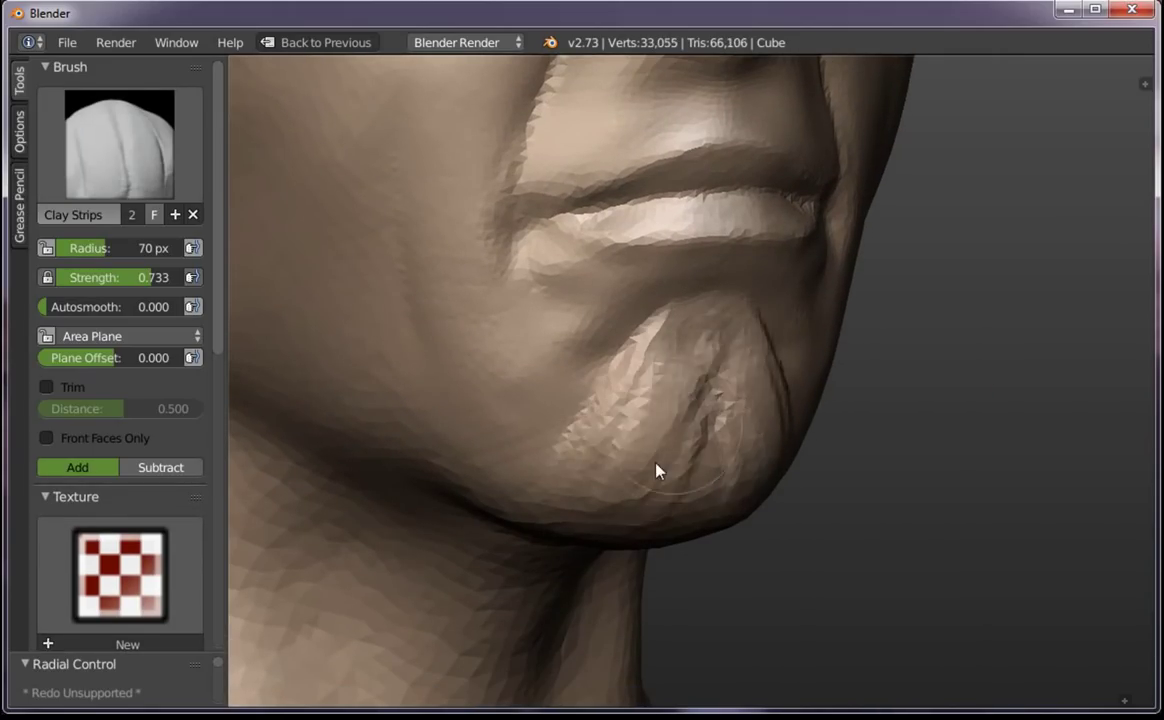
pyautogui.moveTo(657, 470)
pyautogui.mouseDown(button='middle')
pyautogui.moveTo(650, 509)
pyautogui.moveTo(712, 390)
pyautogui.mouseUp(button='middle')
pyautogui.moveTo(700, 413)
pyautogui.mouseDown()
pyautogui.moveTo(722, 421)
pyautogui.moveTo(746, 338)
pyautogui.mouseUp()
# Crease the chin from the front with smaller clay strokes at 43, 22 and 30 px
pyautogui.moveTo(753, 416); pyautogui.dragTo(560, 440, button='middle')
pyautogui.press('f')
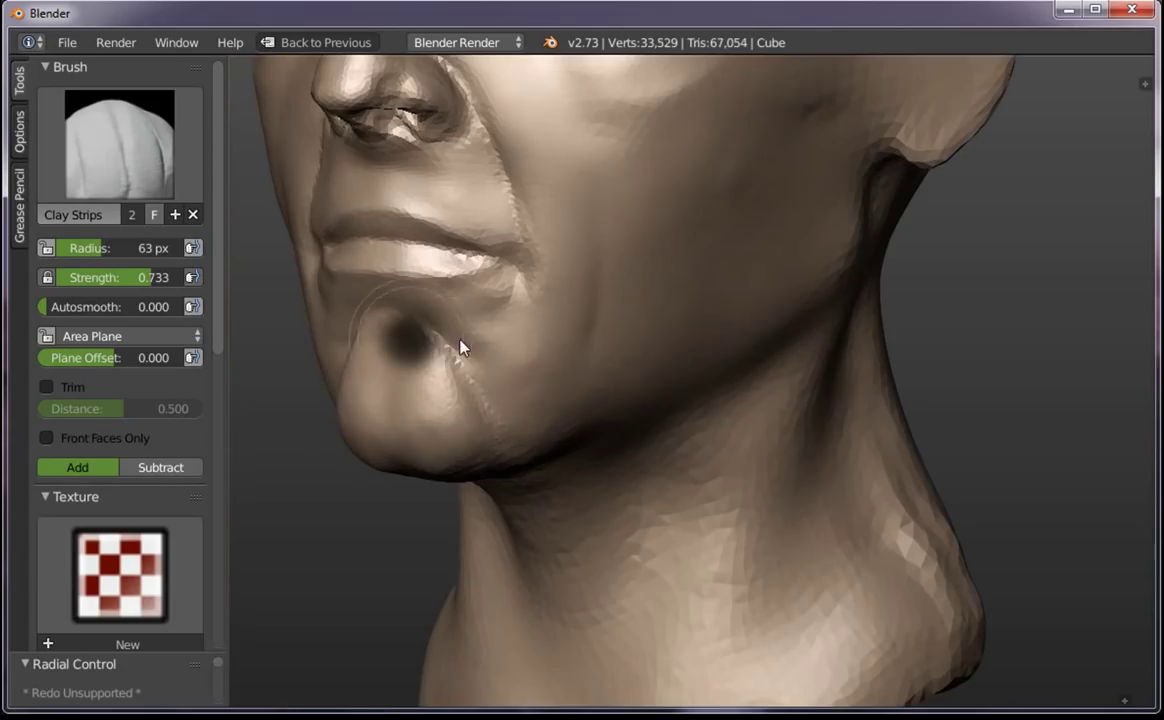
pyautogui.click(460, 346)
pyautogui.moveTo(475, 377)
pyautogui.mouseDown()
pyautogui.moveTo(509, 372)
pyautogui.moveTo(526, 353)
pyautogui.moveTo(488, 351)
pyautogui.moveTo(533, 317)
pyautogui.moveTo(536, 374)
pyautogui.mouseUp()
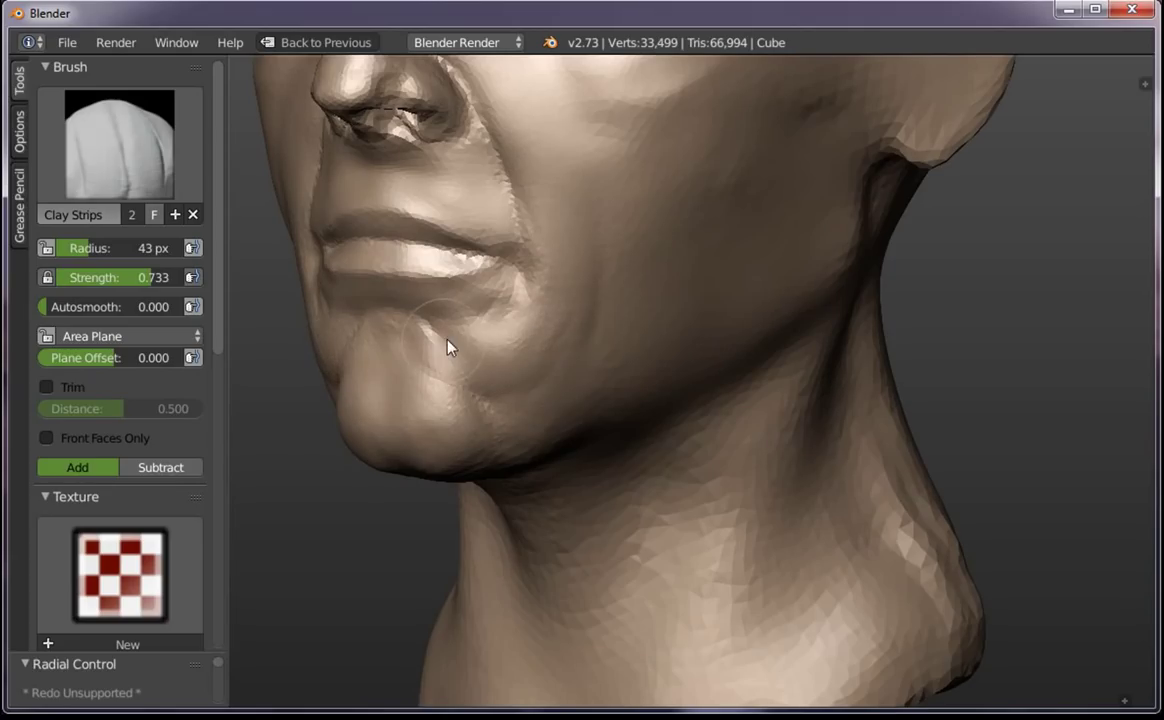
pyautogui.press('f')
pyautogui.click(504, 366)
pyautogui.moveTo(504, 366); pyautogui.dragTo(468, 322, button='middle')
pyautogui.moveTo(468, 322)
pyautogui.mouseDown()
pyautogui.moveTo(421, 339)
pyautogui.moveTo(488, 338)
pyautogui.moveTo(457, 322)
pyautogui.mouseUp()
pyautogui.press('f')
pyautogui.click(447, 340)
pyautogui.moveTo(377, 302)
pyautogui.mouseDown()
pyautogui.moveTo(470, 312)
pyautogui.moveTo(392, 338)
pyautogui.moveTo(473, 366)
pyautogui.mouseUp()
# Viewing from below, build up the jaw and neck with clay strips
pyautogui.scroll(-5, 753, 479)
pyautogui.moveTo(753, 479); pyautogui.dragTo(891, 403, button='middle')
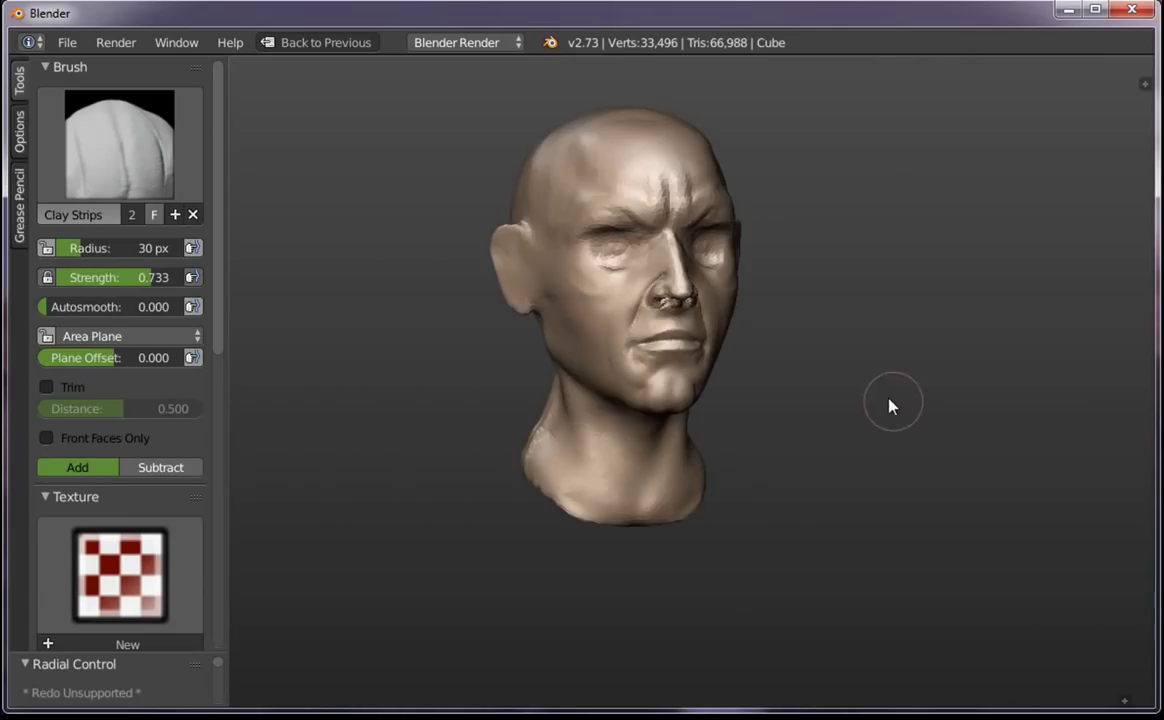
pyautogui.scroll(3, 631, 345)
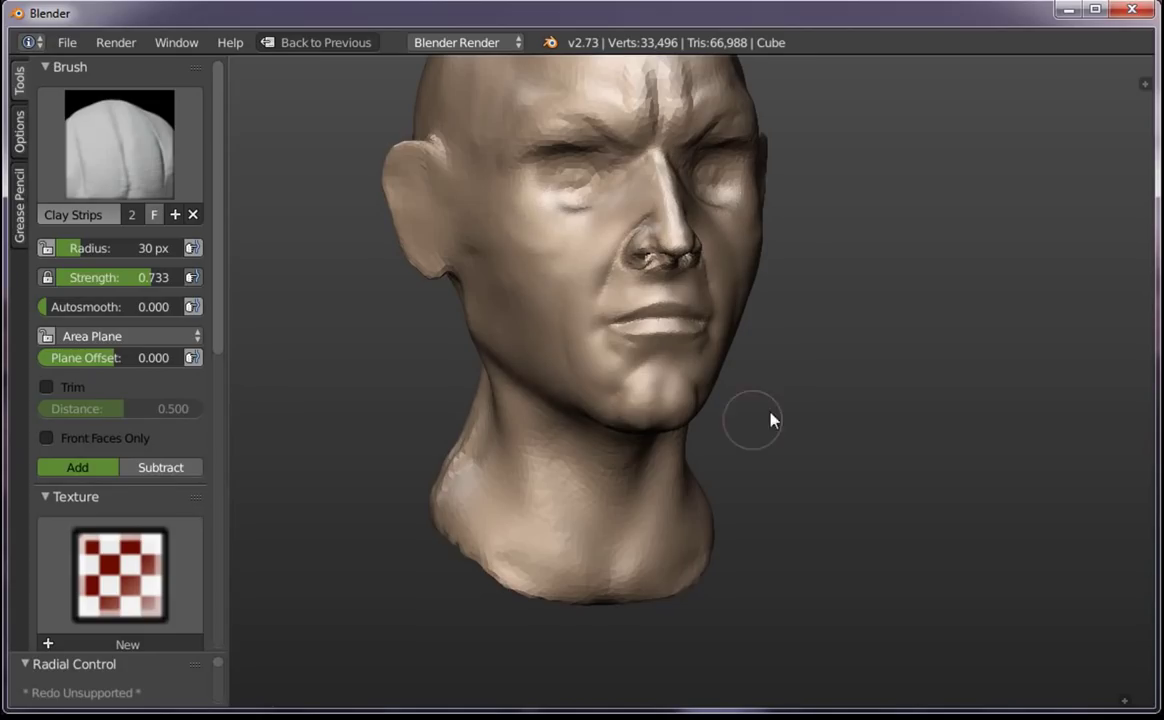
pyautogui.moveTo(772, 418); pyautogui.dragTo(608, 372, button='middle')
pyautogui.moveTo(624, 416); pyautogui.dragTo(680, 319, button='middle')
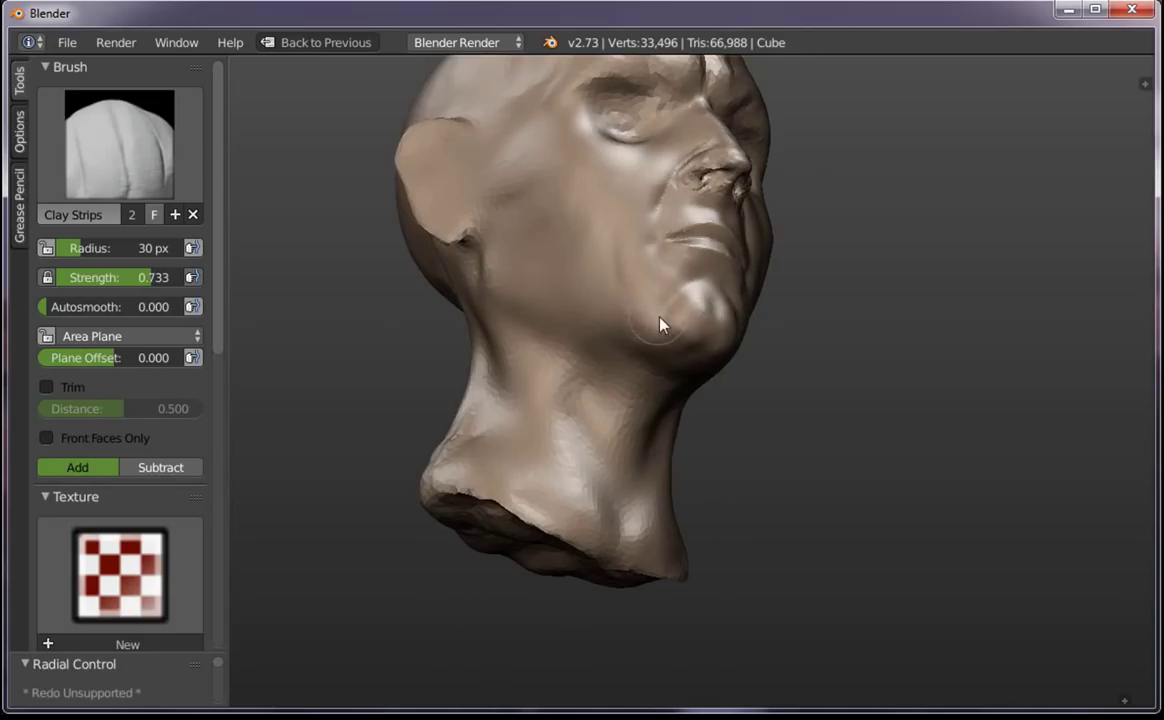
pyautogui.moveTo(660, 323)
pyautogui.mouseDown()
pyautogui.moveTo(616, 330)
pyautogui.moveTo(462, 307)
pyautogui.moveTo(637, 356)
pyautogui.mouseUp()
# Add clay by the jaw and on the cheek below the ear, undo one stroke, then crease the lower cheek
pyautogui.scroll(-5, 637, 356)
pyautogui.moveTo(637, 356)
pyautogui.mouseDown(button='middle')
pyautogui.moveTo(733, 421)
pyautogui.moveTo(493, 470)
pyautogui.mouseUp(button='middle')
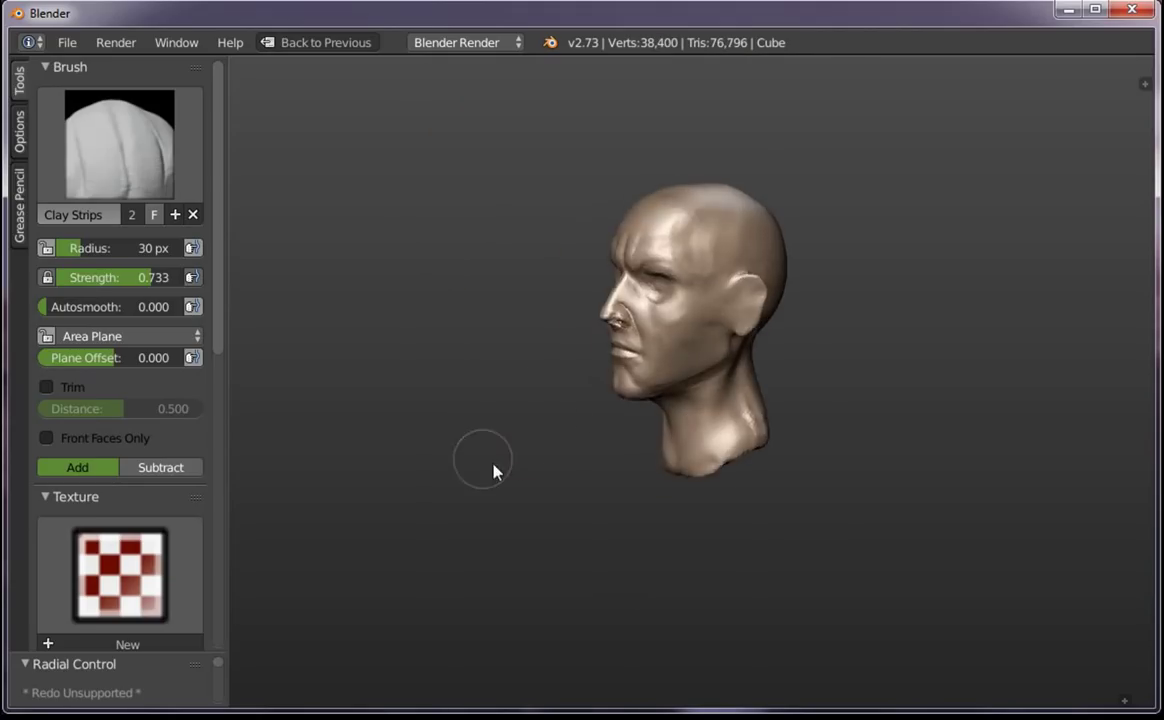
pyautogui.scroll(3, 652, 275)
pyautogui.scroll(2, 717, 358)
pyautogui.scroll(1, 774, 260)
pyautogui.moveTo(735, 318)
pyautogui.mouseDown()
pyautogui.moveTo(765, 332)
pyautogui.moveTo(647, 400)
pyautogui.moveTo(595, 413)
pyautogui.moveTo(611, 416)
pyautogui.moveTo(766, 302)
pyautogui.mouseUp()
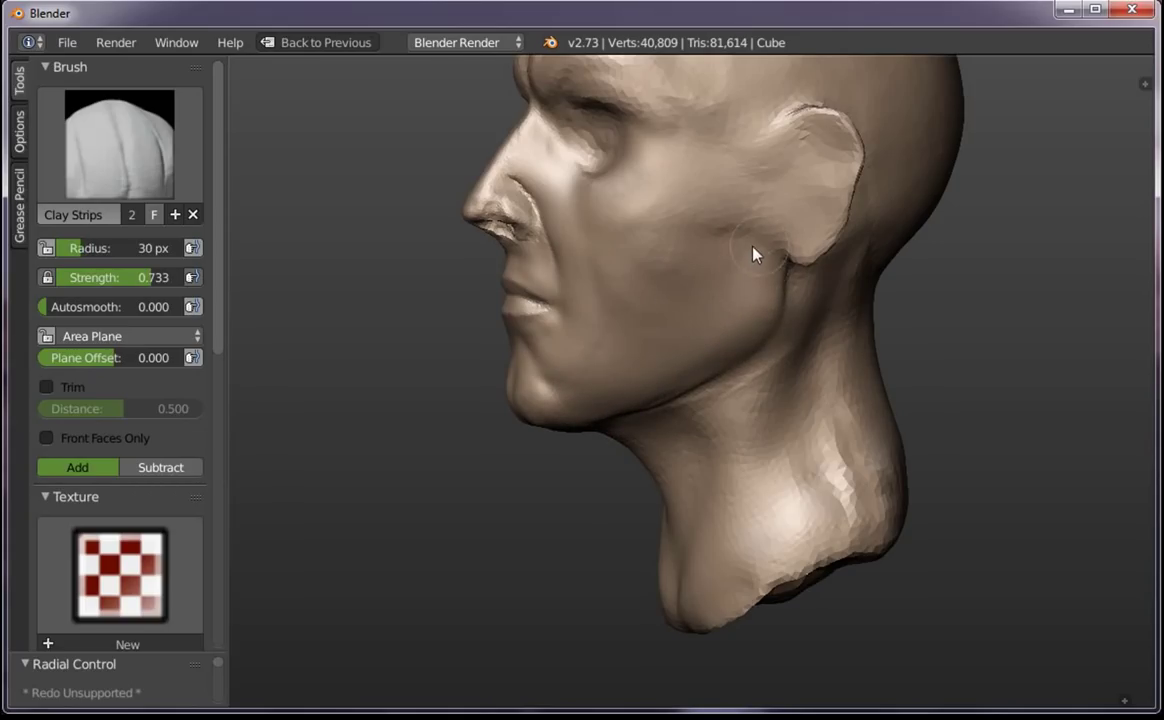
pyautogui.moveTo(756, 252); pyautogui.dragTo(769, 262)
pyautogui.moveTo(709, 338); pyautogui.dragTo(760, 295)
pyautogui.hotkey('ctrl', 'z')
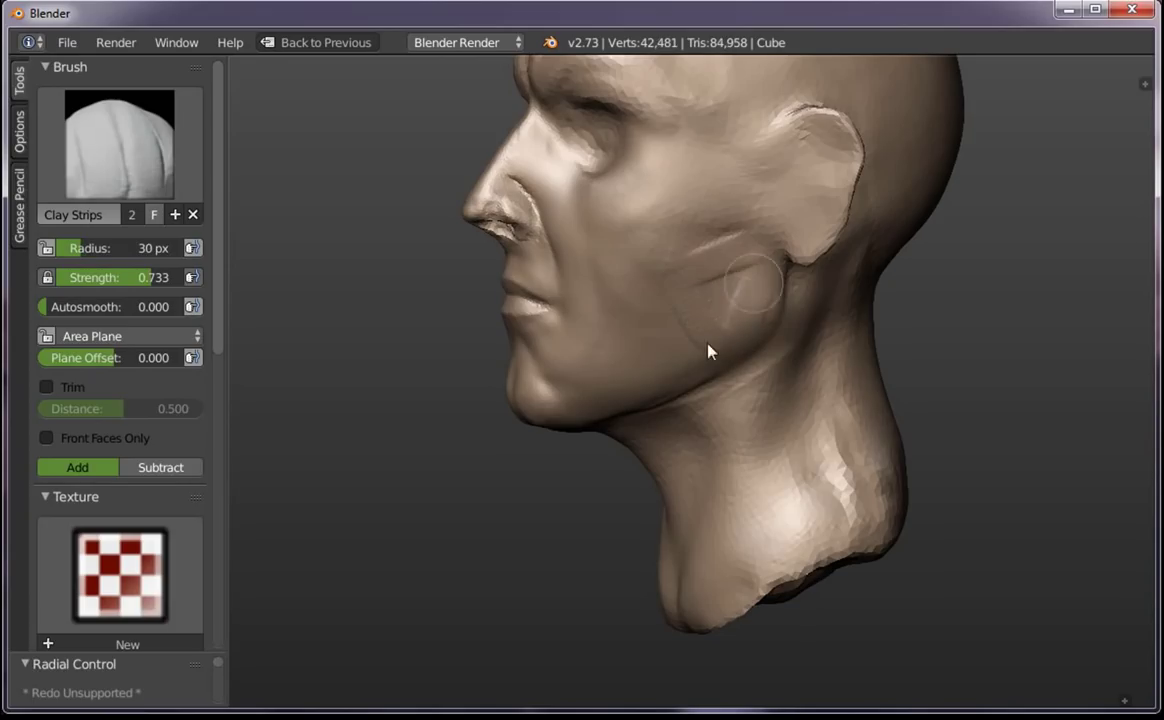
pyautogui.moveTo(643, 310)
pyautogui.mouseDown()
pyautogui.moveTo(592, 400)
pyautogui.moveTo(673, 338)
pyautogui.mouseUp()
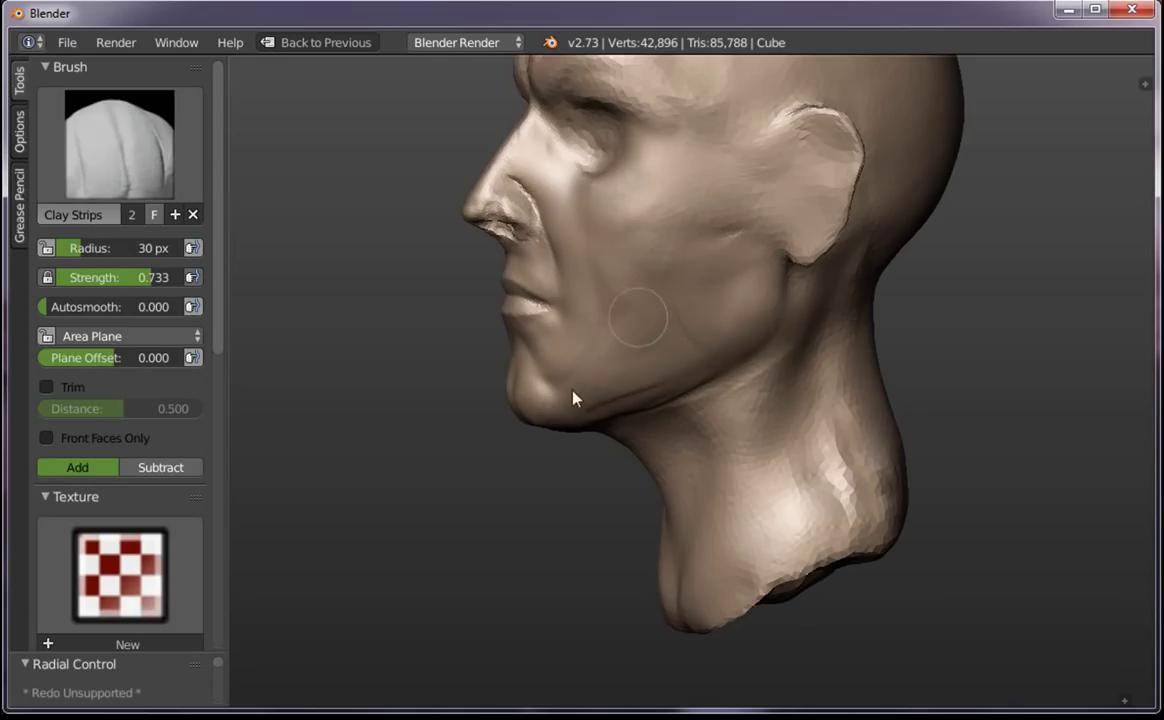
# Turn the head to a centred front view and switch to the Grab brush at 200 px
pyautogui.scroll(-5, 678, 366)
pyautogui.moveTo(681, 577)
pyautogui.mouseDown(button='middle')
pyautogui.moveTo(822, 424)
pyautogui.moveTo(868, 405)
pyautogui.moveTo(779, 473)
pyautogui.moveTo(837, 403)
pyautogui.mouseUp(button='middle')
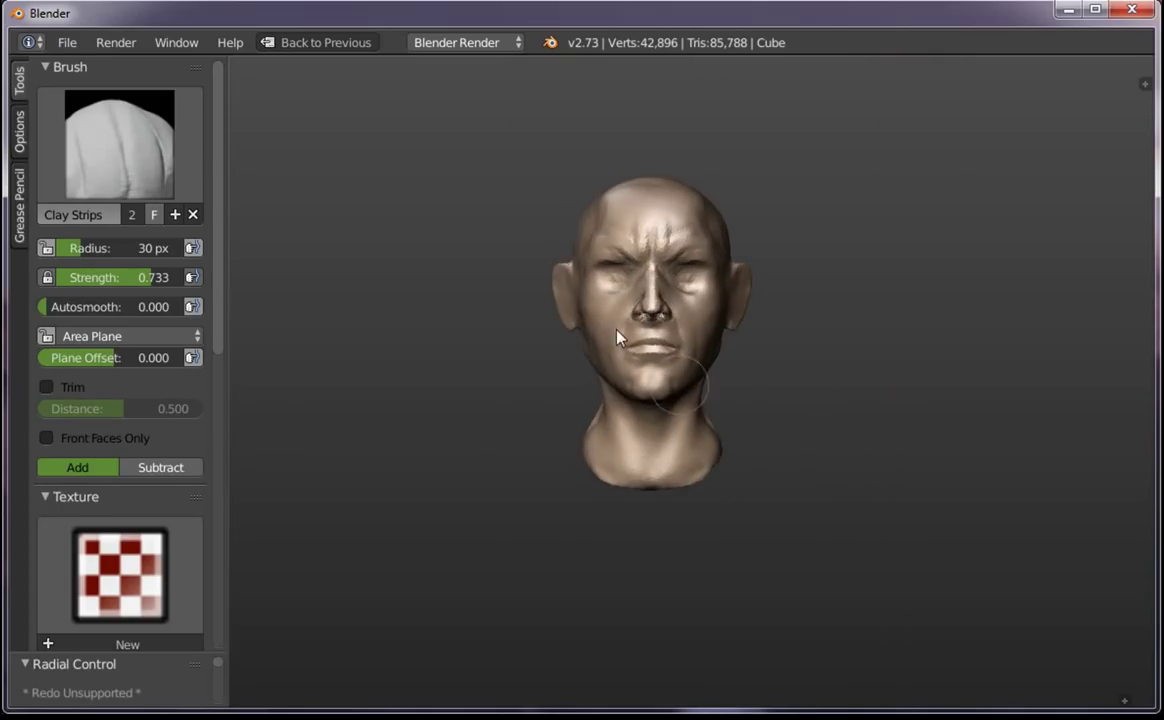
pyautogui.press('g')
pyautogui.press('f')
pyautogui.click(600, 353)
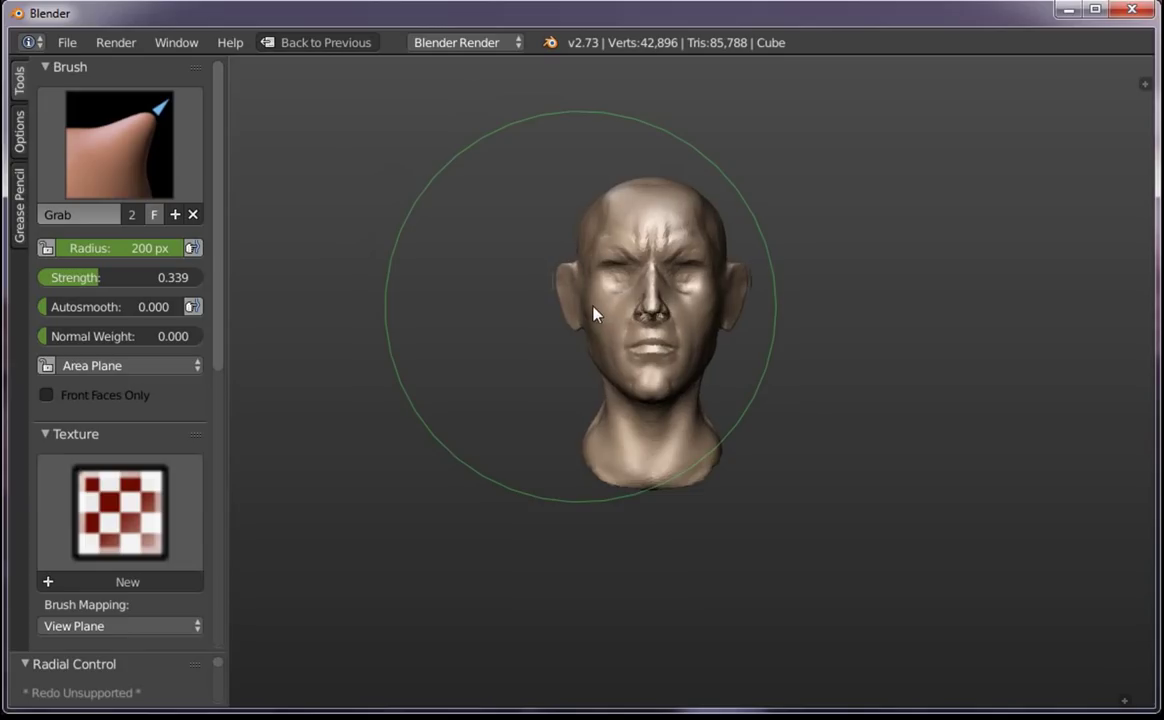
# From a left profile, resize the Grab brush through 108, 61 and 94 px, settling on 48 px
pyautogui.press('f')
pyautogui.click(668, 342)
pyautogui.moveTo(668, 342)
pyautogui.mouseDown(button='middle')
pyautogui.moveTo(709, 330)
pyautogui.moveTo(738, 416)
pyautogui.moveTo(533, 358)
pyautogui.moveTo(540, 375)
pyautogui.mouseUp(button='middle')
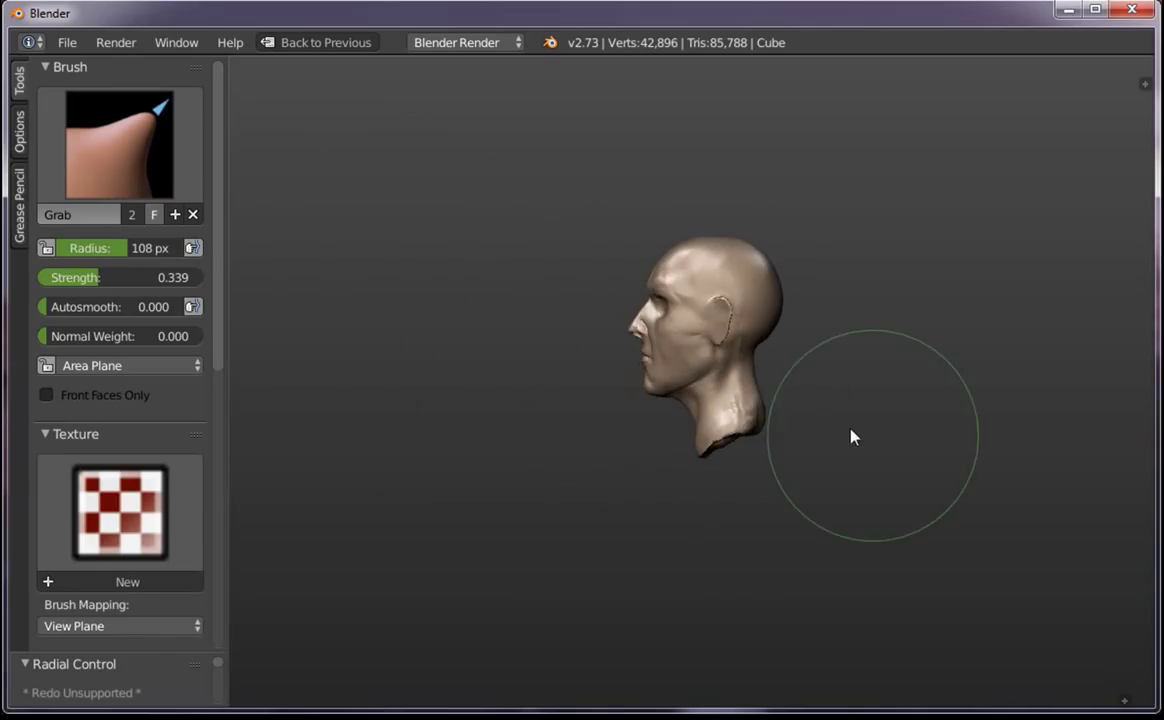
pyautogui.scroll(3, 805, 468)
pyautogui.press('f')
pyautogui.click(797, 467)
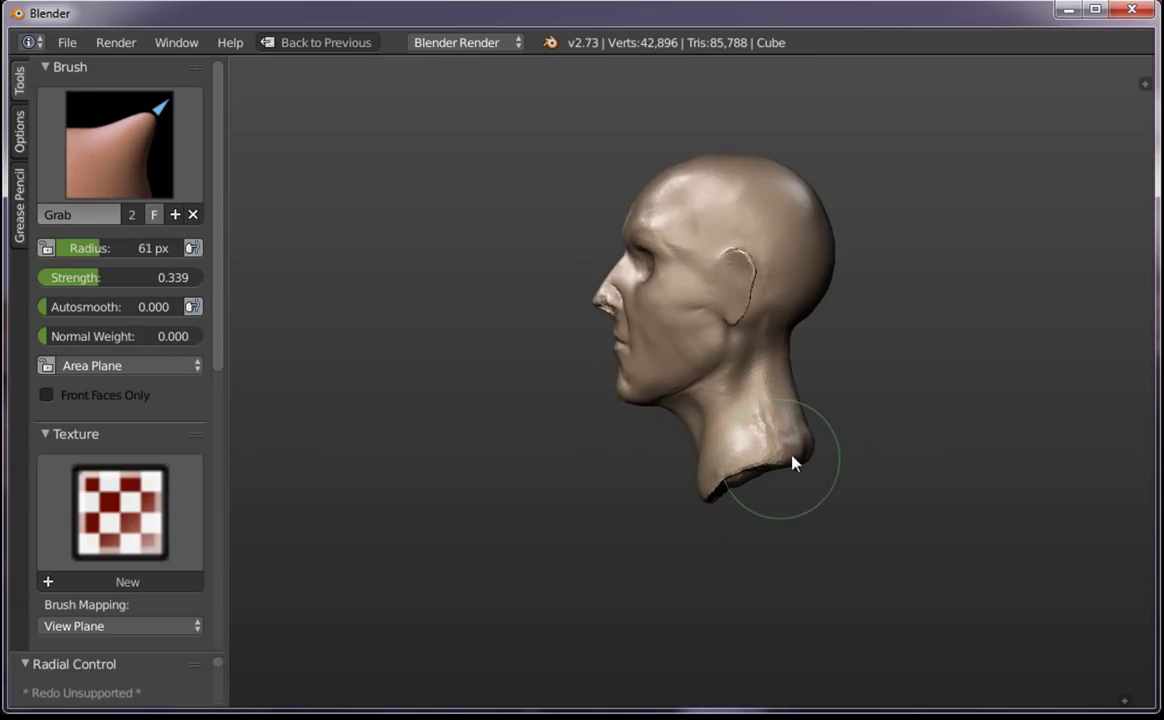
pyautogui.press('f')
pyautogui.click(831, 403)
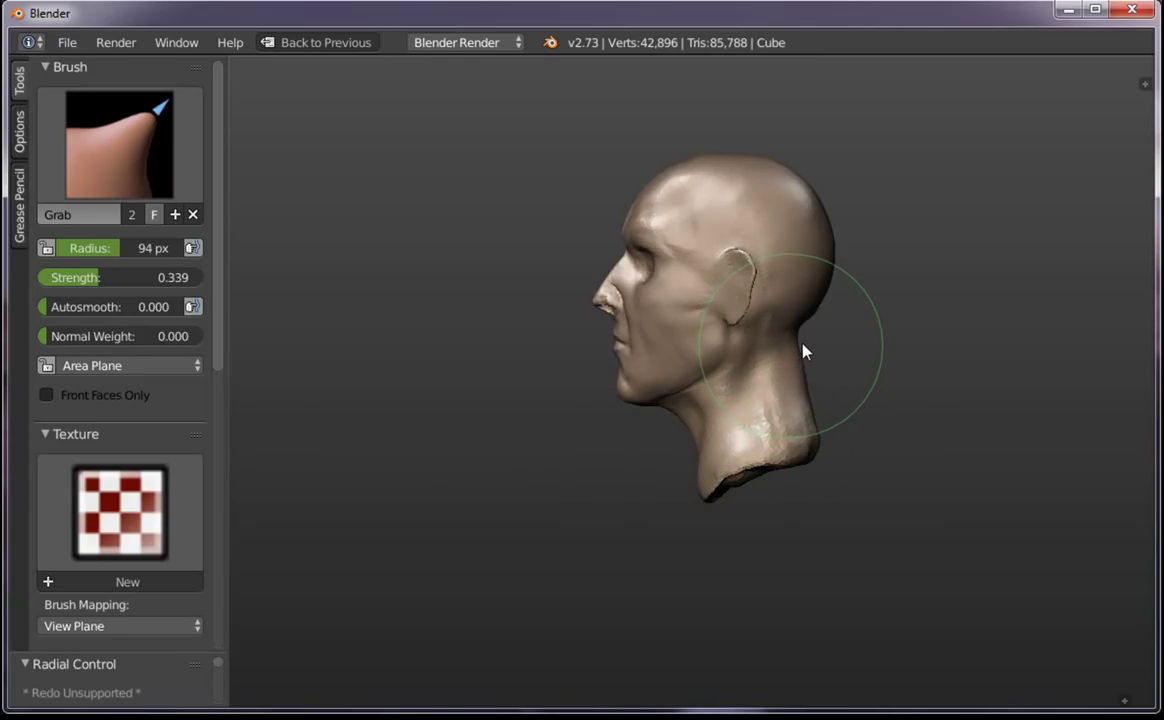
pyautogui.press('f')
pyautogui.click(655, 412)
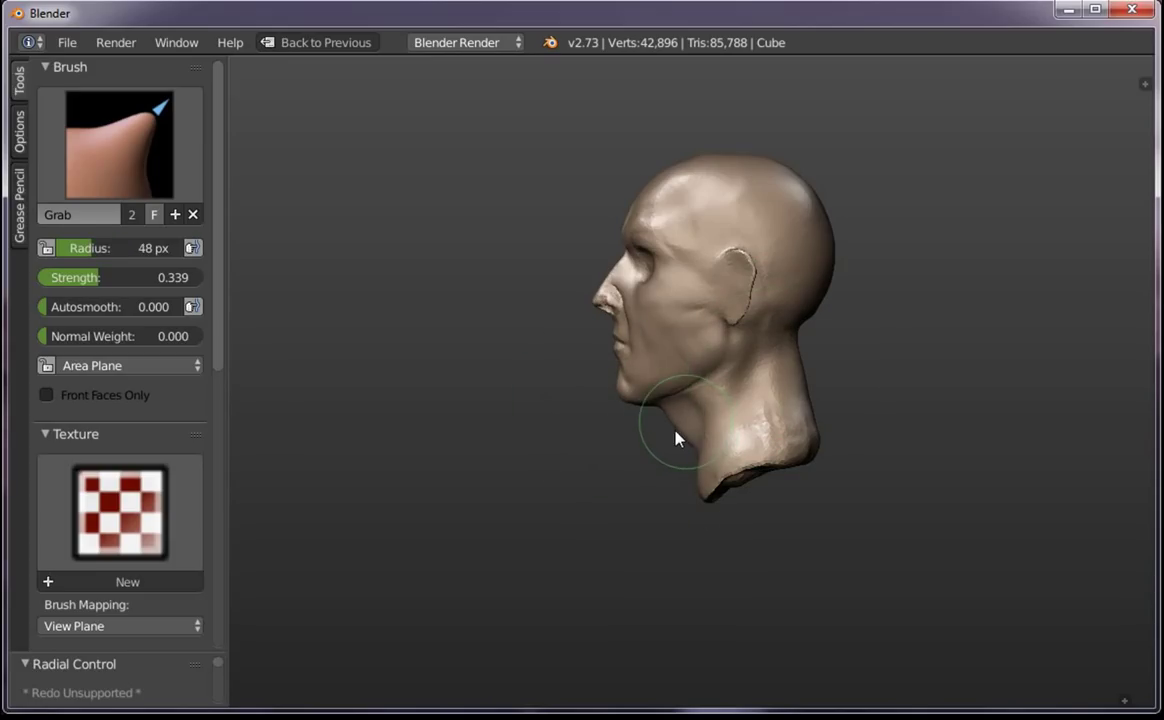
# Pull the sides and bottom edge of the lower neck with the Grab brush at 68 and 92 px
pyautogui.scroll(-2, 689, 455)
pyautogui.moveTo(689, 455)
pyautogui.mouseDown(button='middle')
pyautogui.moveTo(707, 528)
pyautogui.moveTo(912, 512)
pyautogui.mouseUp(button='middle')
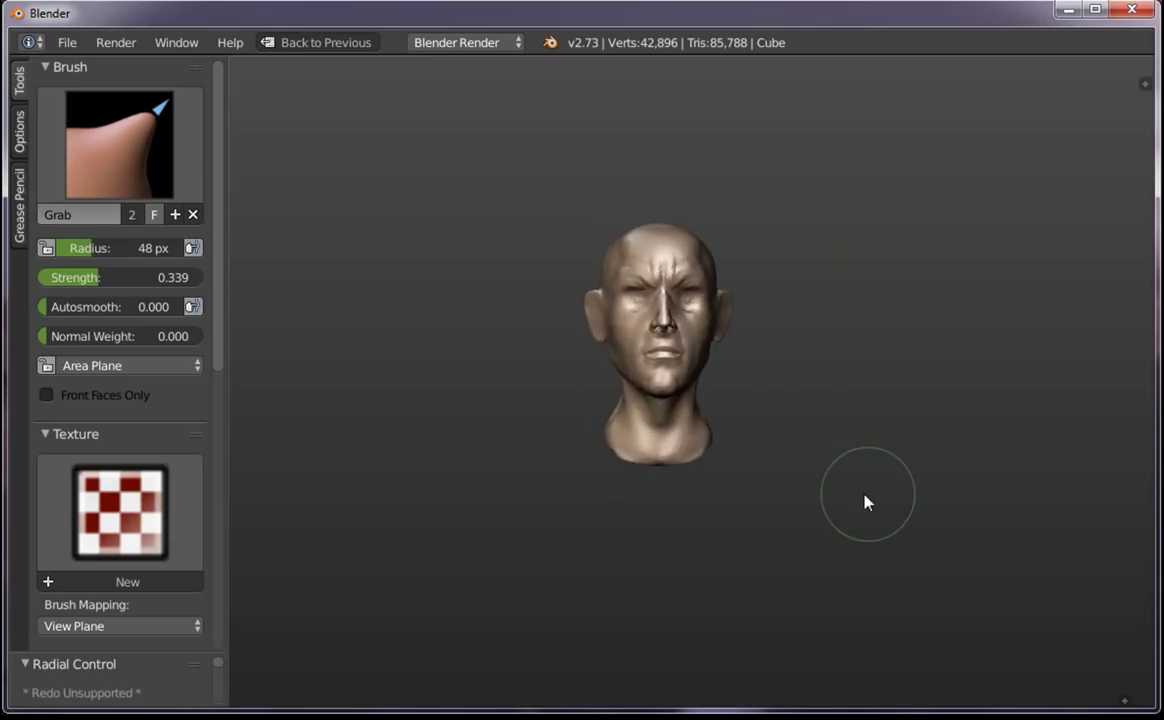
pyautogui.scroll(5, 740, 440)
pyautogui.press('f')
pyautogui.click(540, 497)
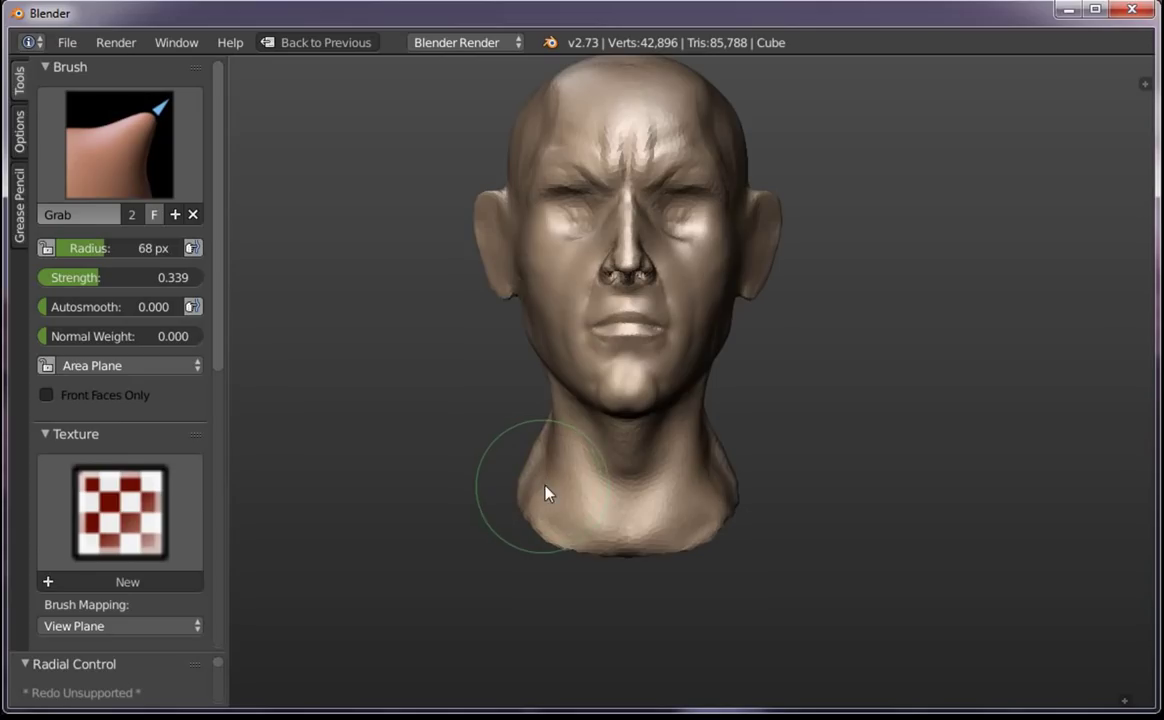
pyautogui.moveTo(532, 466)
pyautogui.mouseDown()
pyautogui.moveTo(478, 488)
pyautogui.moveTo(486, 468)
pyautogui.moveTo(504, 470)
pyautogui.moveTo(499, 538)
pyautogui.moveTo(553, 566)
pyautogui.moveTo(603, 572)
pyautogui.mouseUp()
pyautogui.press('f')
pyautogui.click(500, 489)
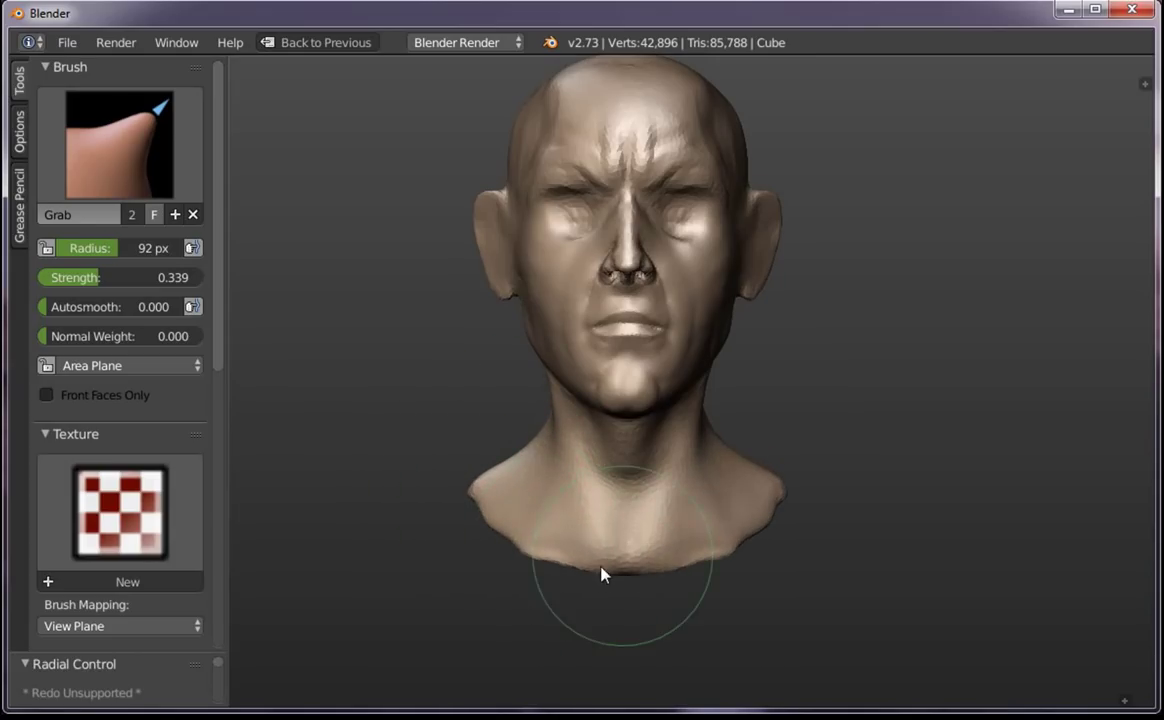
pyautogui.scroll(-3, 608, 559)
pyautogui.moveTo(735, 473)
pyautogui.mouseDown(button='middle')
pyautogui.moveTo(775, 517)
pyautogui.moveTo(691, 203)
pyautogui.mouseUp(button='middle')
# Look down at the crown of the head and set the Grab radius to 118 px
pyautogui.press('f')
pyautogui.click(673, 234)
pyautogui.press('f')
pyautogui.click(668, 236)
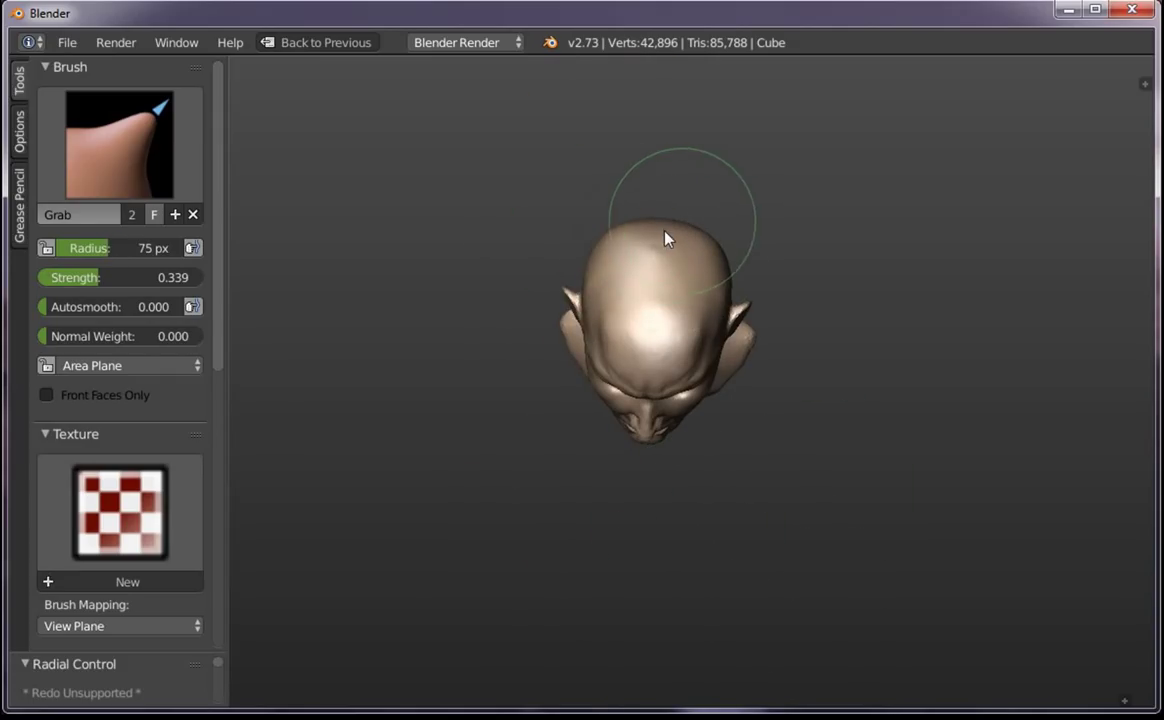
pyautogui.moveTo(681, 223); pyautogui.dragTo(712, 220, button='middle')
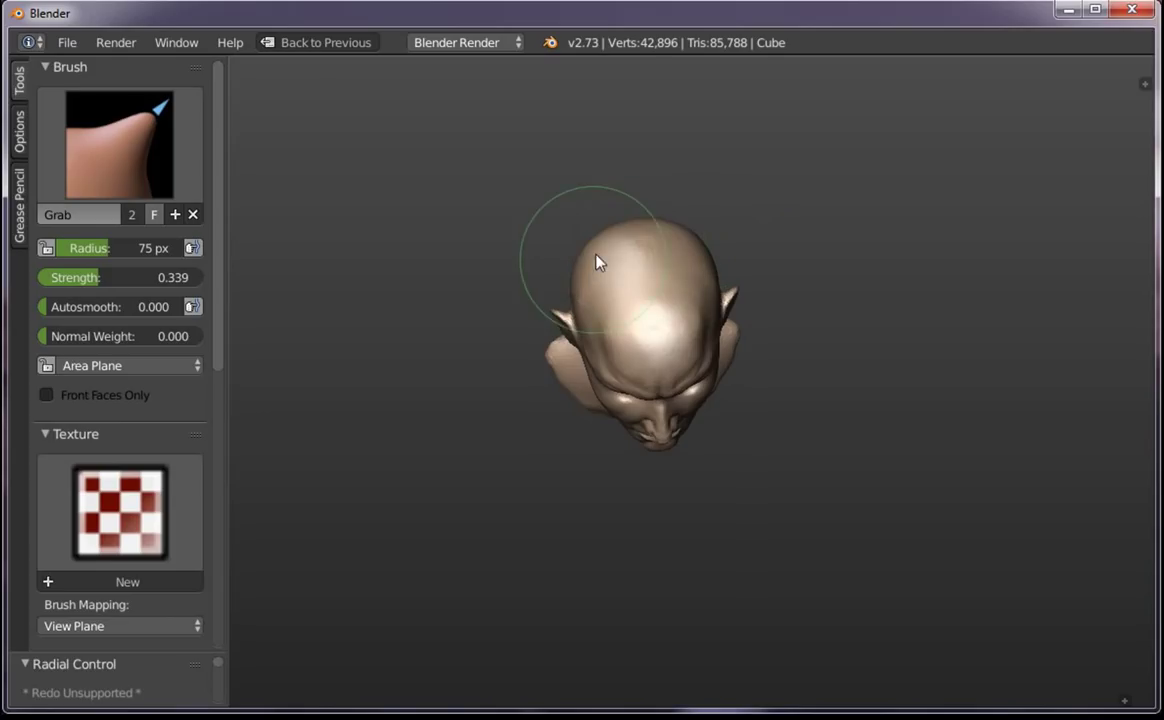
pyautogui.scroll(-3, 707, 283)
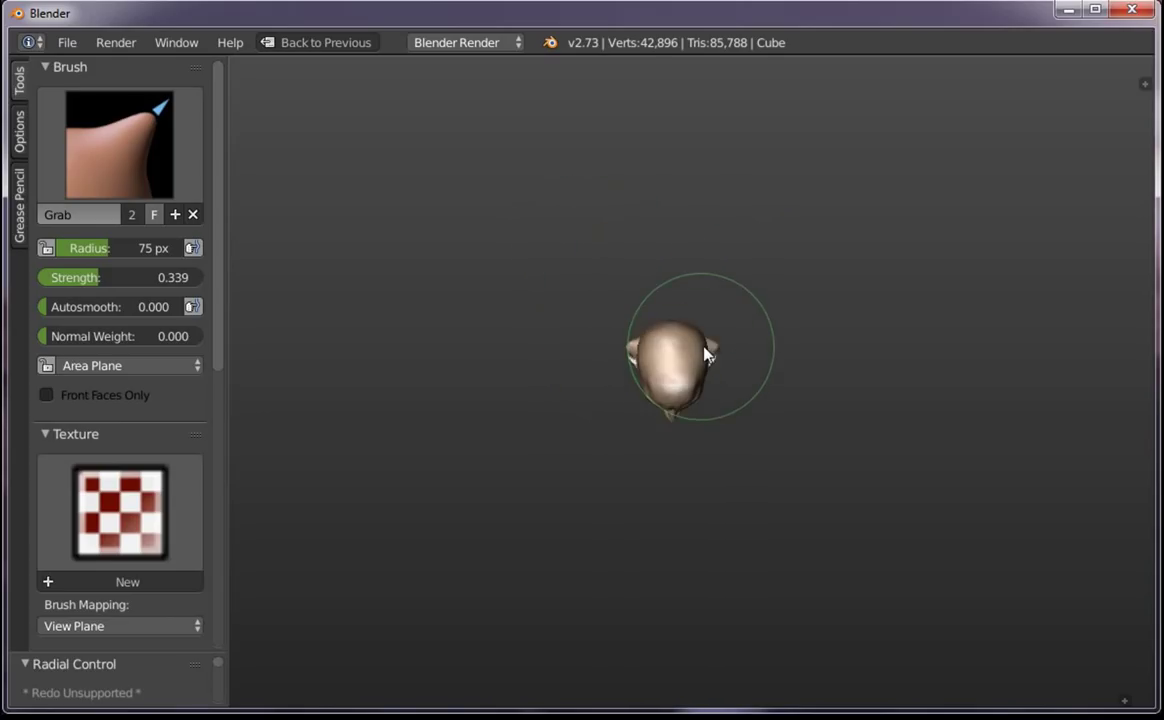
pyautogui.scroll(5, 690, 280)
pyautogui.scroll(2, 705, 300)
pyautogui.press('f')
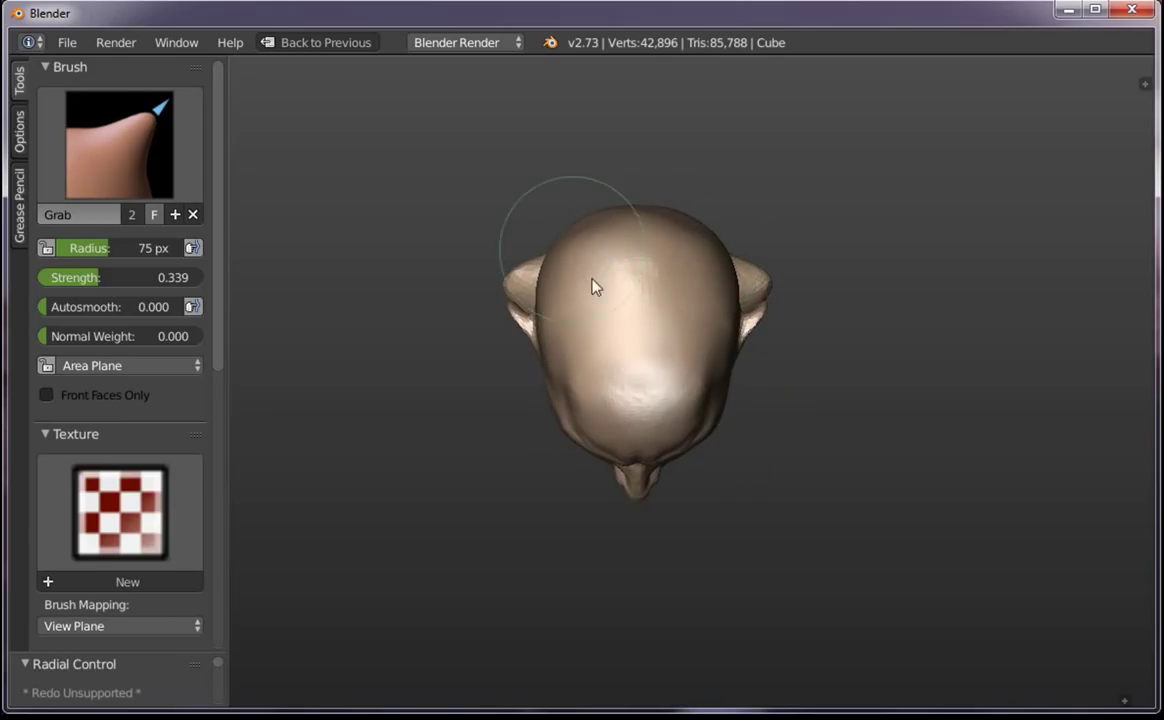
pyautogui.click(595, 317)
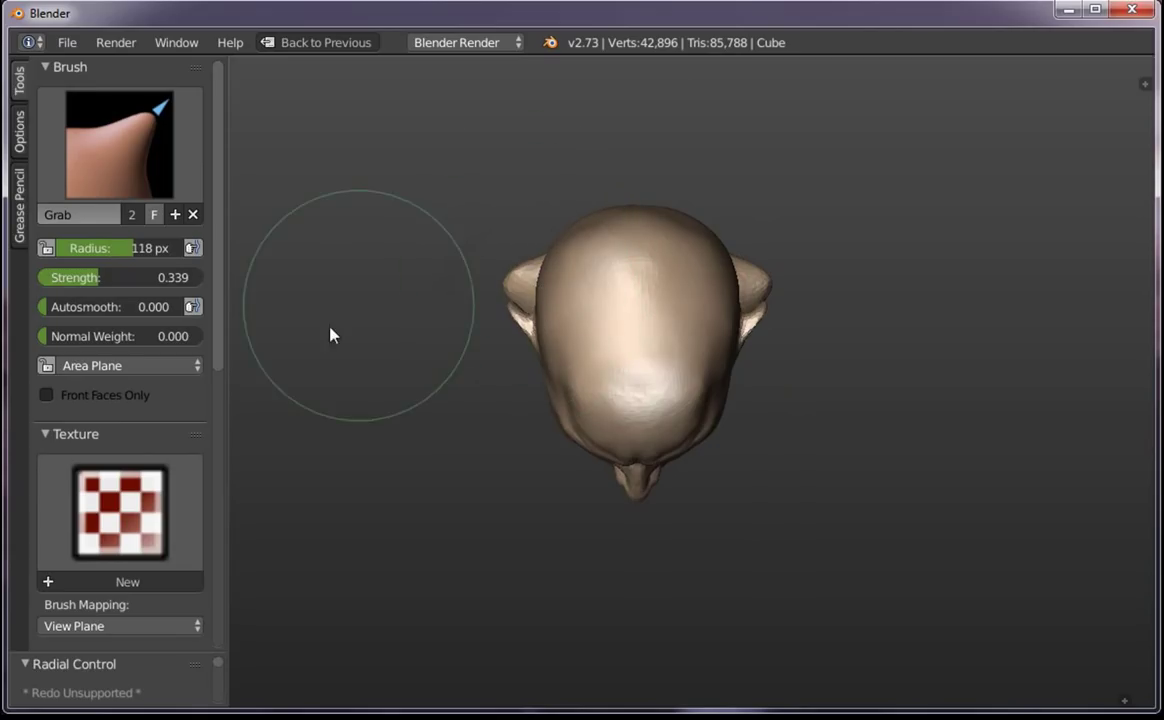
# Sketch a tapered box annotation beside the head with Grease Pencil strokes
pyautogui.moveTo(349, 226)
pyautogui.mouseDown()
pyautogui.moveTo(381, 367)
pyautogui.moveTo(481, 366)
pyautogui.moveTo(498, 218)
pyautogui.moveTo(405, 226)
pyautogui.moveTo(510, 225)
pyautogui.mouseUp()
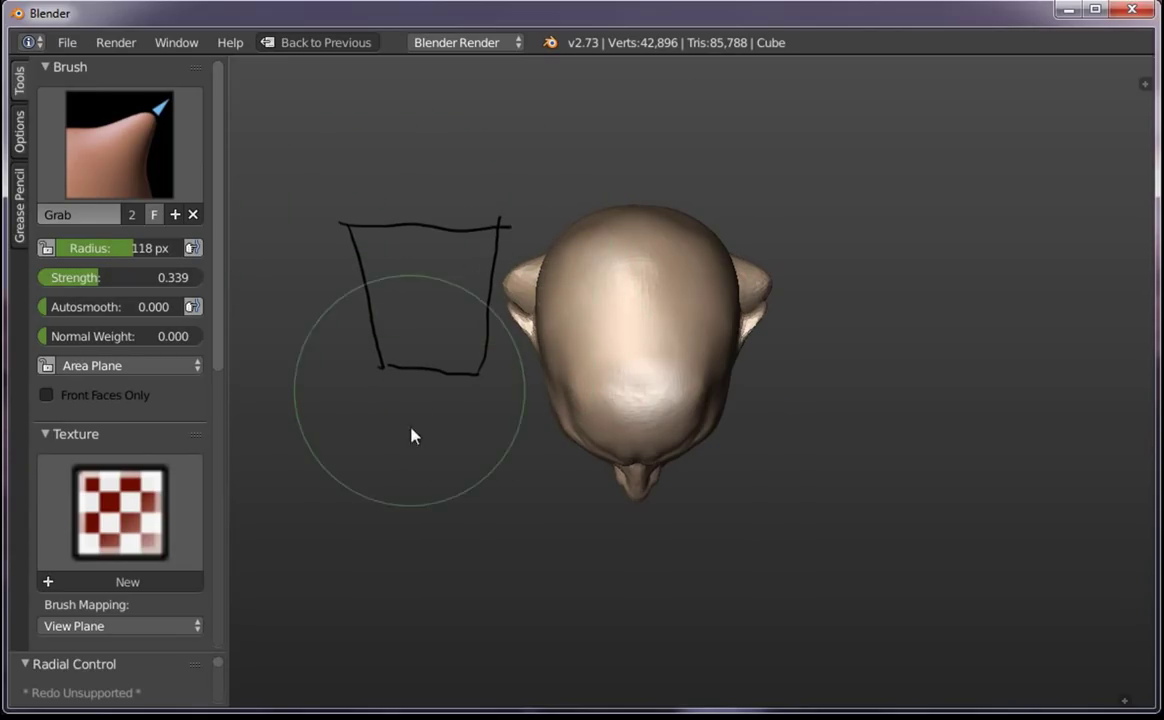
pyautogui.moveTo(480, 382); pyautogui.dragTo(382, 384)
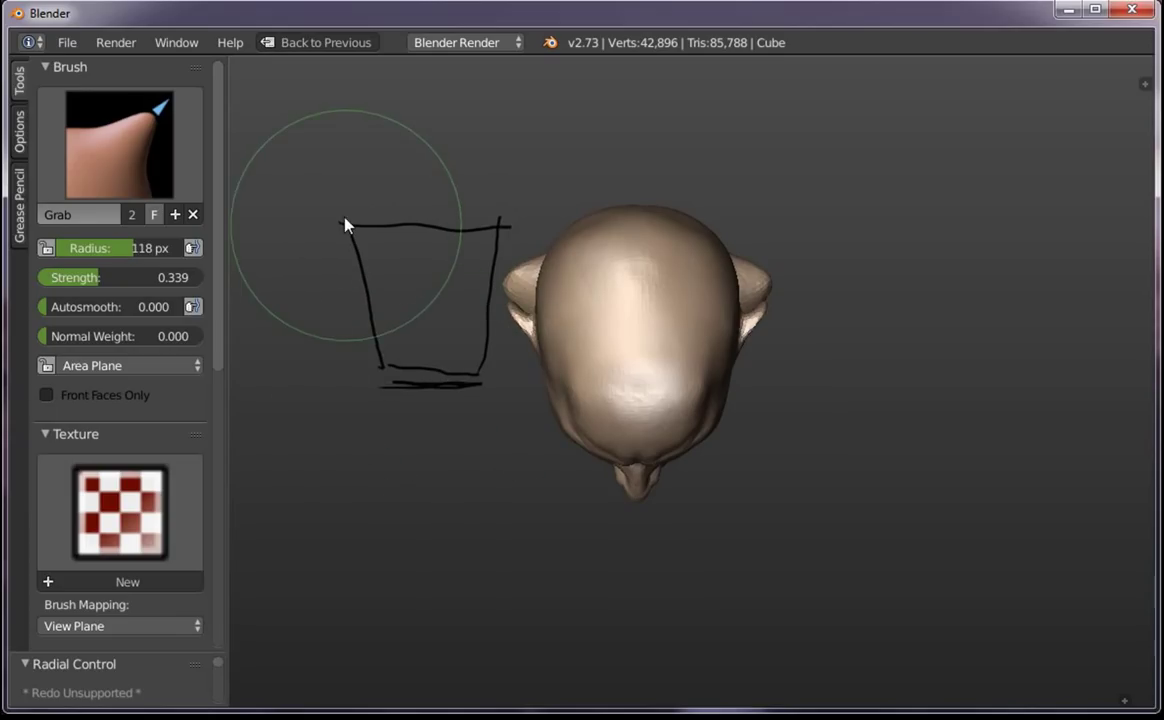
pyautogui.moveTo(346, 221); pyautogui.dragTo(507, 221)
# Unlink the Grease Pencil sketch from the side panel and return to a front view
pyautogui.press('n')
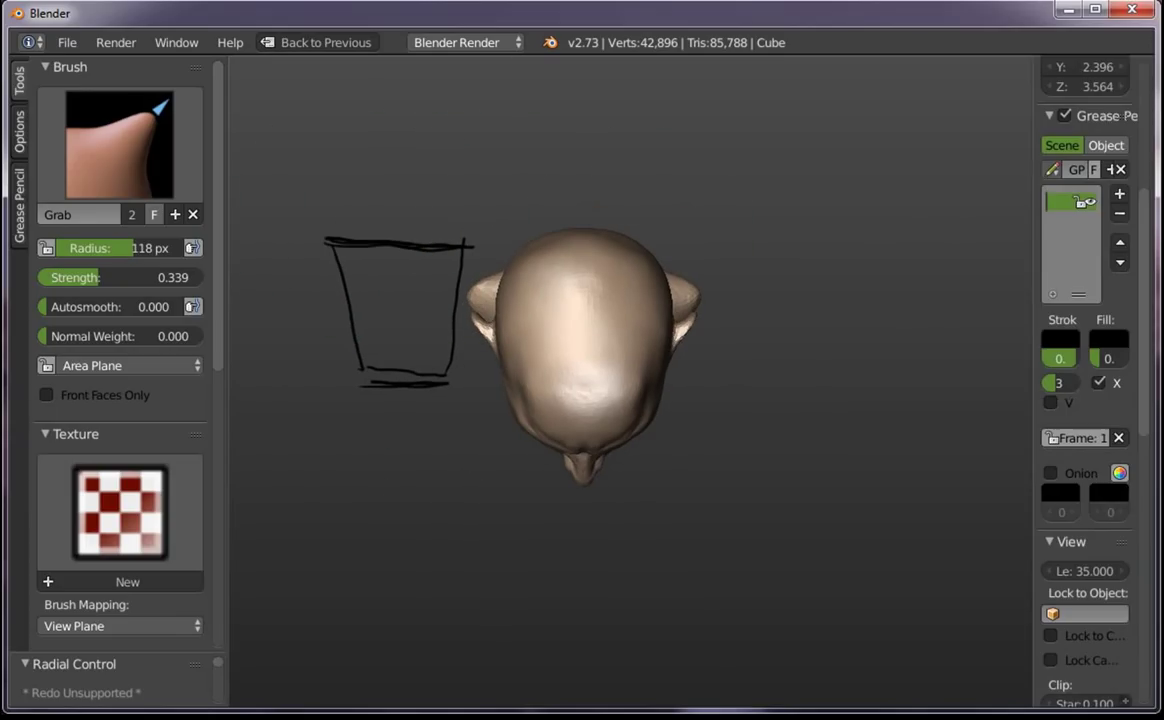
pyautogui.click(1120, 170)
pyautogui.press('n')
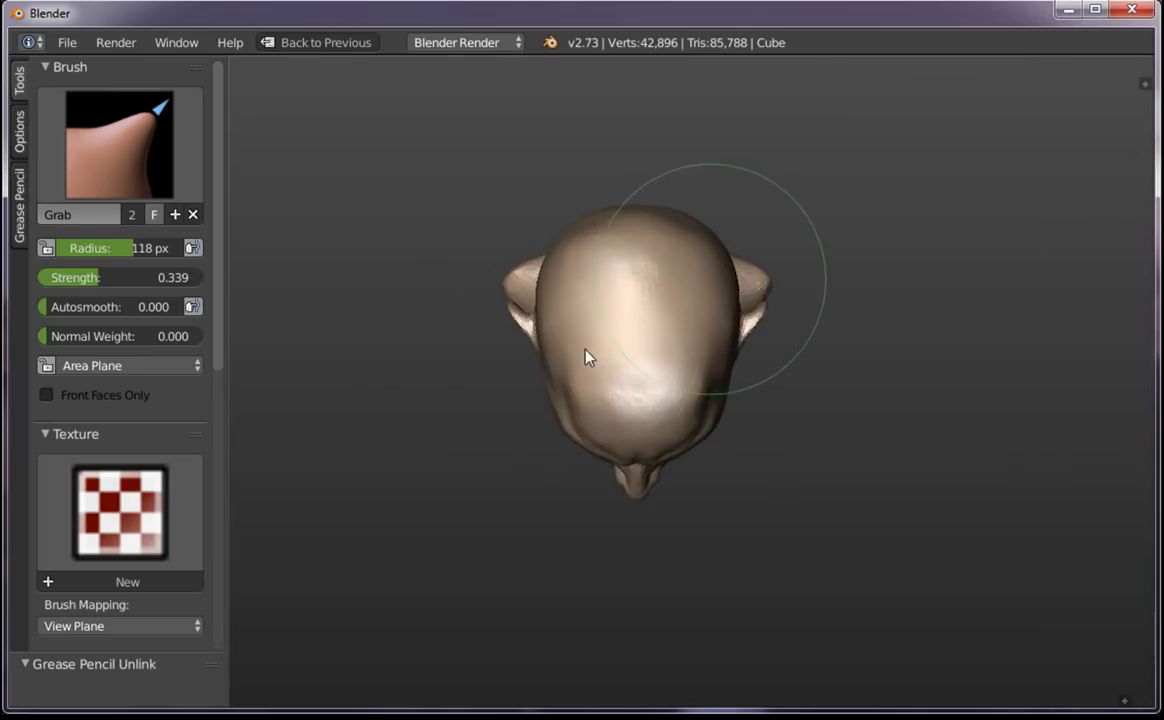
pyautogui.moveTo(707, 390)
pyautogui.mouseDown(button='middle')
pyautogui.moveTo(740, 255)
pyautogui.moveTo(720, 382)
pyautogui.mouseUp(button='middle')
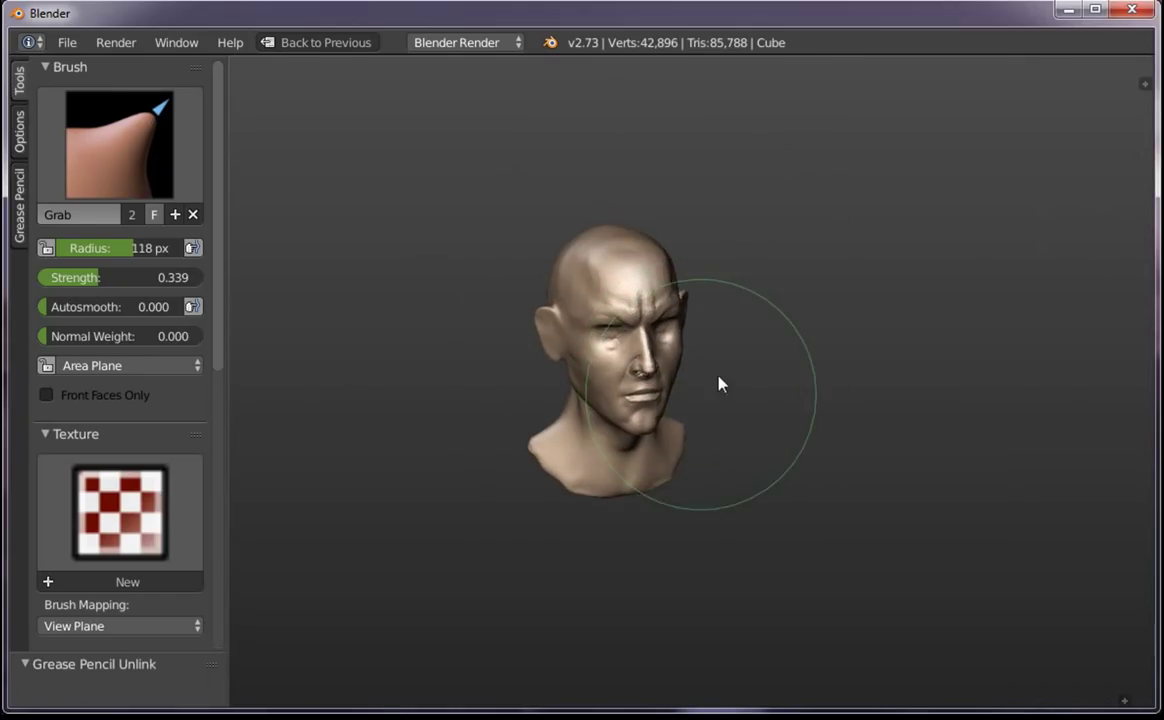
# Pick the Clay Strips brush at 41 px and turn the head to its left profile
pyautogui.scroll(2, 720, 382)
pyautogui.click(150, 180)
pyautogui.click(234, 250)
pyautogui.moveTo(929, 307)
pyautogui.mouseDown(button='middle')
pyautogui.moveTo(735, 333)
pyautogui.moveTo(696, 322)
pyautogui.mouseUp(button='middle')
pyautogui.press('f')
pyautogui.click(772, 313)
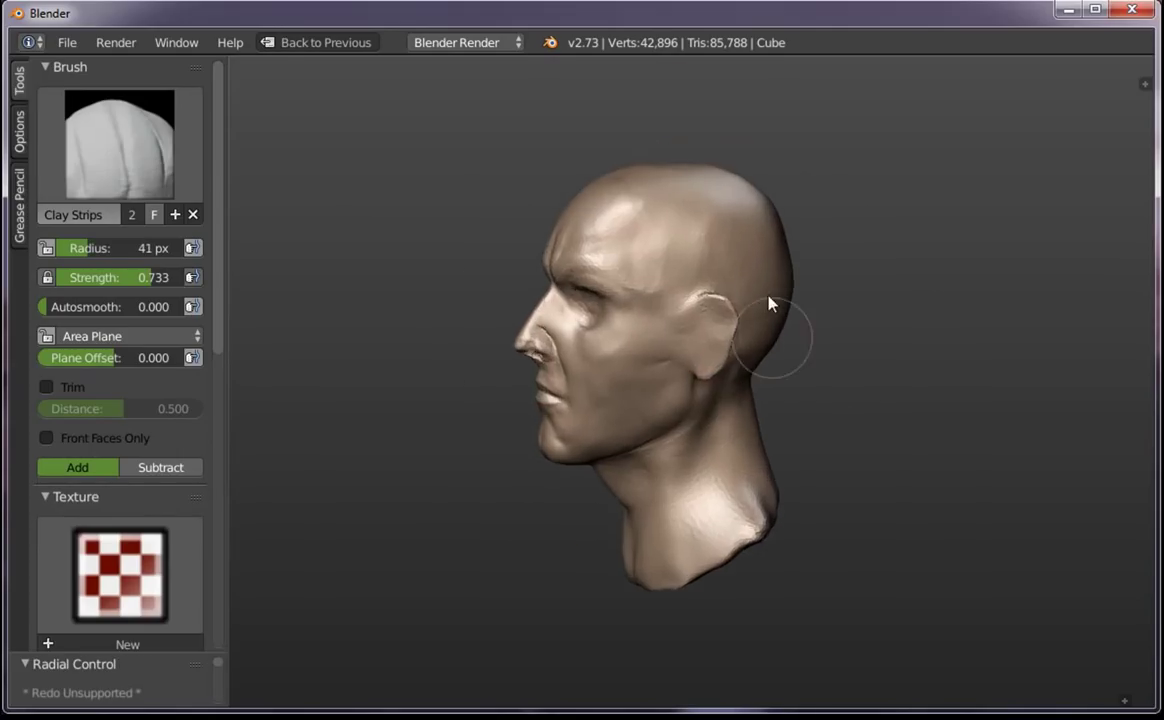
pyautogui.scroll(2, 770, 280)
pyautogui.moveTo(766, 242)
pyautogui.mouseDown(button='middle')
pyautogui.moveTo(533, 499)
pyautogui.moveTo(590, 505)
pyautogui.moveTo(442, 494)
pyautogui.mouseUp(button='middle')
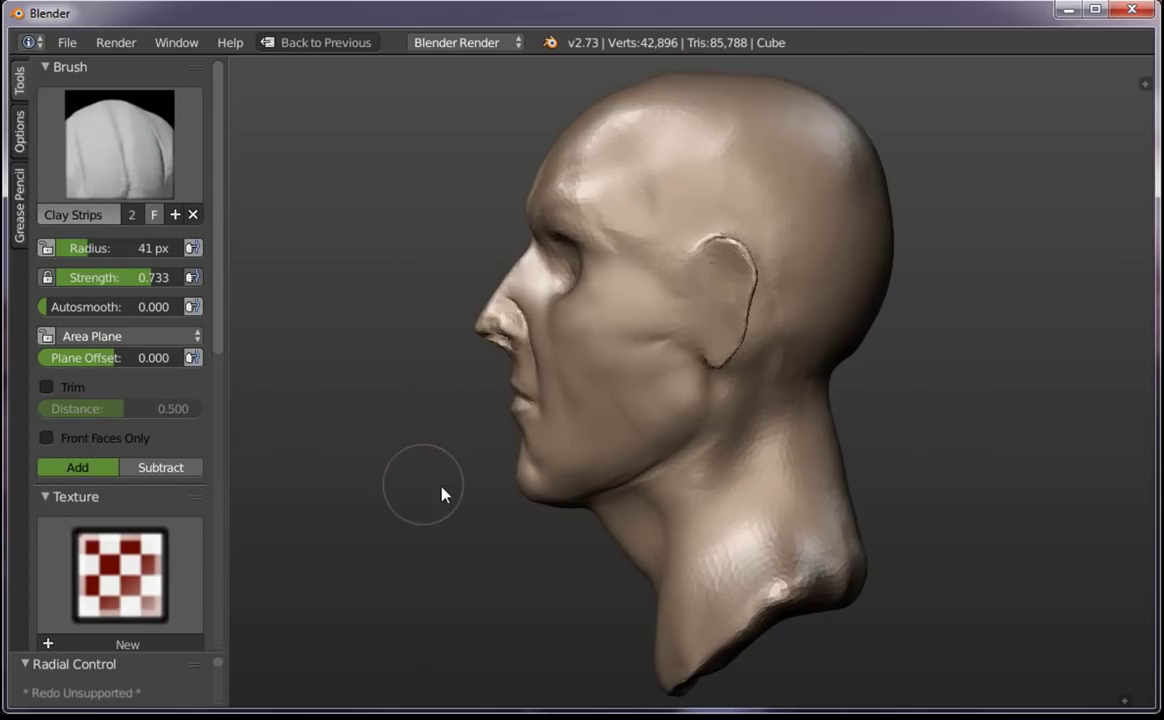
# With the Grab brush at 69 px, pull the lower lip and chin into shape in profile
pyautogui.press('g')
pyautogui.press('f')
pyautogui.click(637, 485)
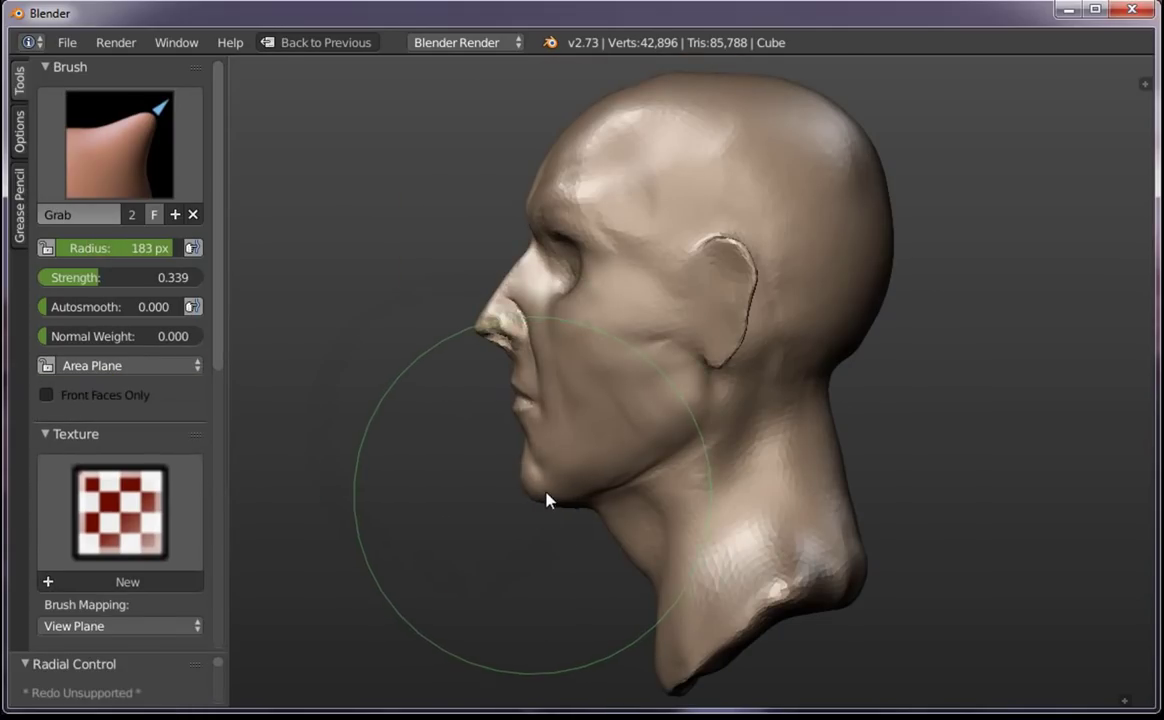
pyautogui.press('f')
pyautogui.click(460, 490)
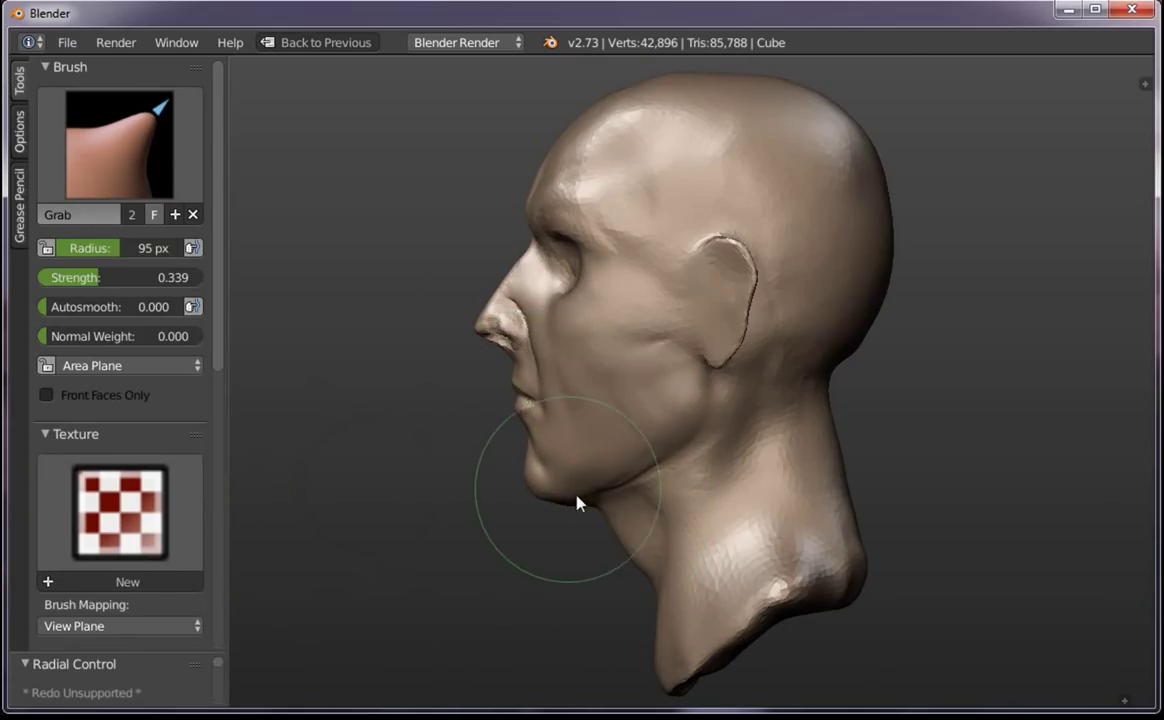
pyautogui.scroll(2, 567, 468)
pyautogui.scroll(2, 564, 421)
pyautogui.press('f')
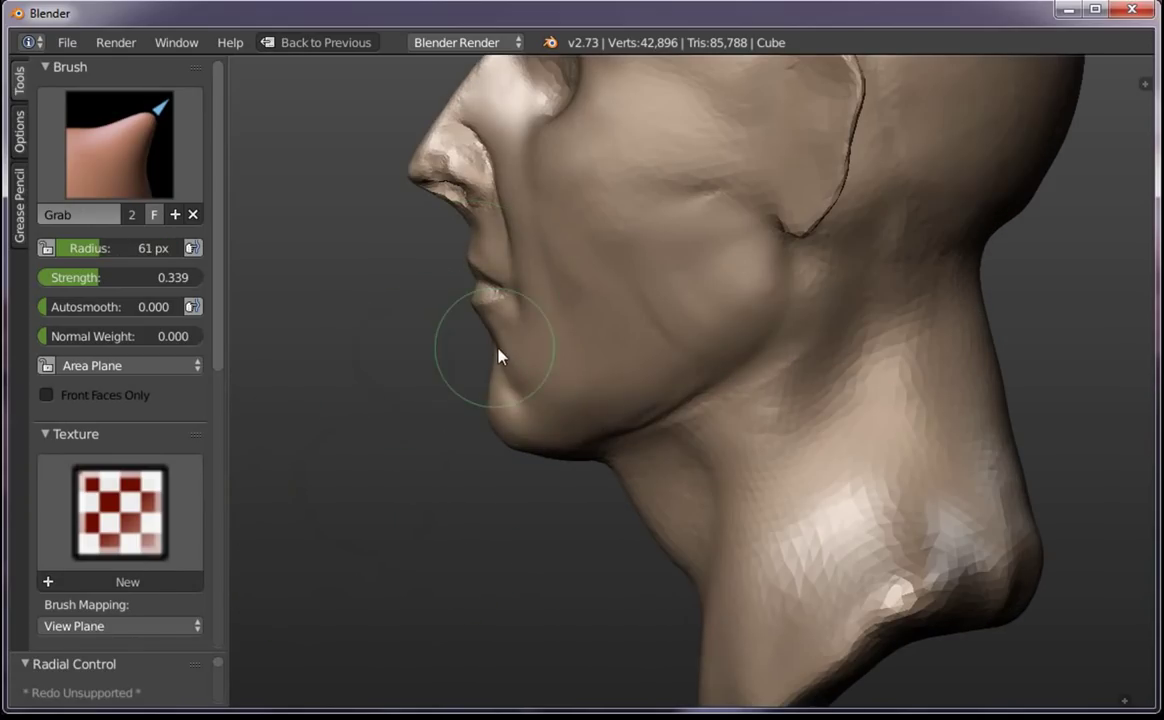
pyautogui.click(500, 360)
pyautogui.moveTo(500, 358)
pyautogui.mouseDown()
pyautogui.moveTo(482, 385)
pyautogui.moveTo(504, 436)
pyautogui.moveTo(478, 397)
pyautogui.moveTo(492, 437)
pyautogui.moveTo(501, 431)
pyautogui.moveTo(538, 465)
pyautogui.moveTo(585, 455)
pyautogui.mouseUp()
# Shrink the Grab brush to 53 px while reviewing the face from front and three-quarter views
pyautogui.scroll(-2, 585, 455)
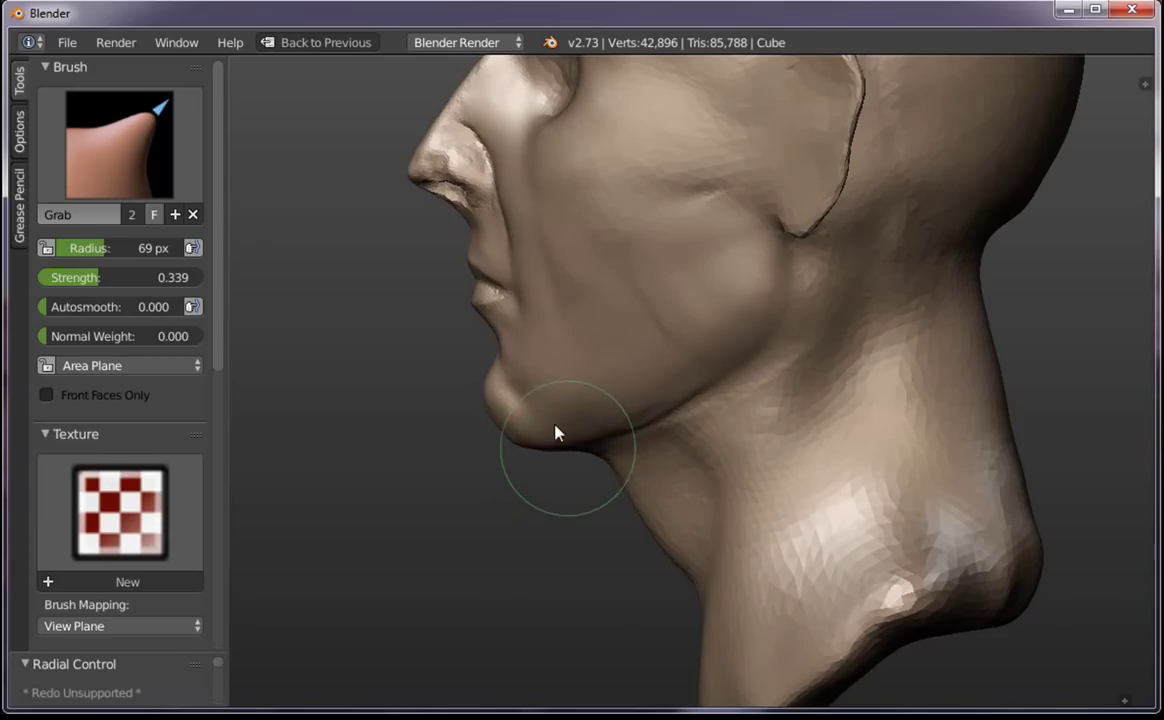
pyautogui.scroll(-5, 556, 431)
pyautogui.moveTo(577, 592)
pyautogui.mouseDown(button='middle')
pyautogui.moveTo(688, 442)
pyautogui.moveTo(745, 446)
pyautogui.mouseUp(button='middle')
pyautogui.scroll(5, 745, 446)
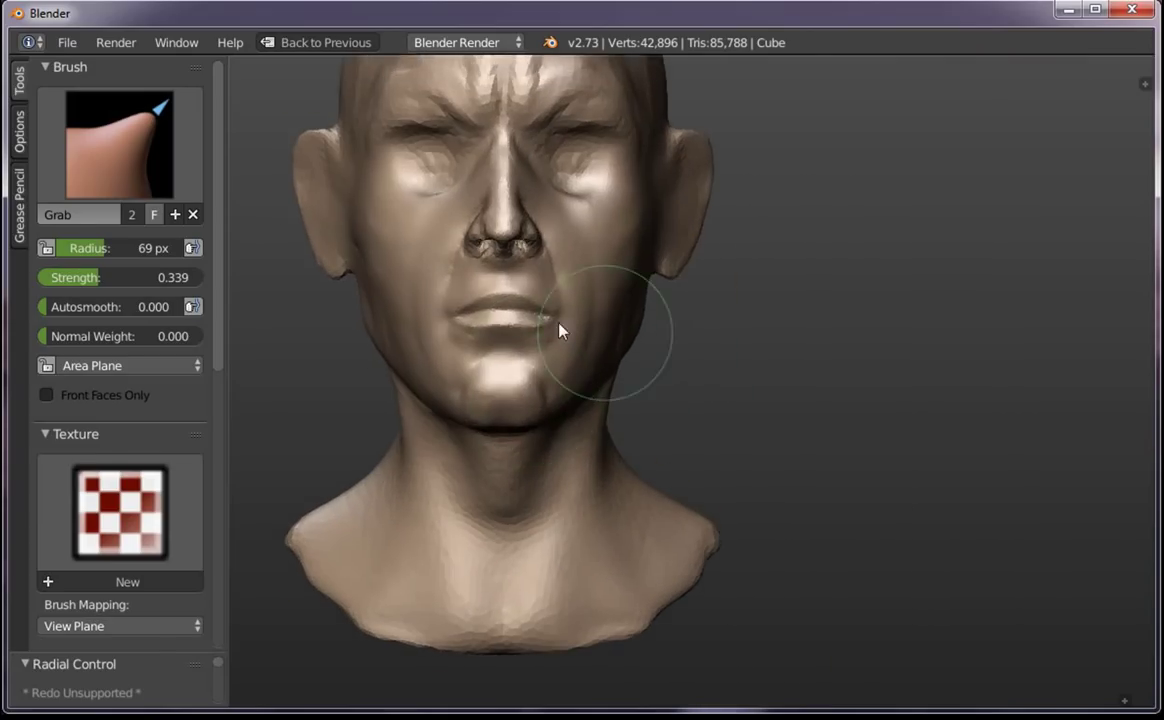
pyautogui.scroll(-5, 561, 379)
pyautogui.moveTo(637, 475)
pyautogui.mouseDown(button='middle')
pyautogui.moveTo(611, 390)
pyautogui.moveTo(642, 390)
pyautogui.moveTo(626, 395)
pyautogui.mouseUp(button='middle')
pyautogui.press('f')
pyautogui.click(600, 400)
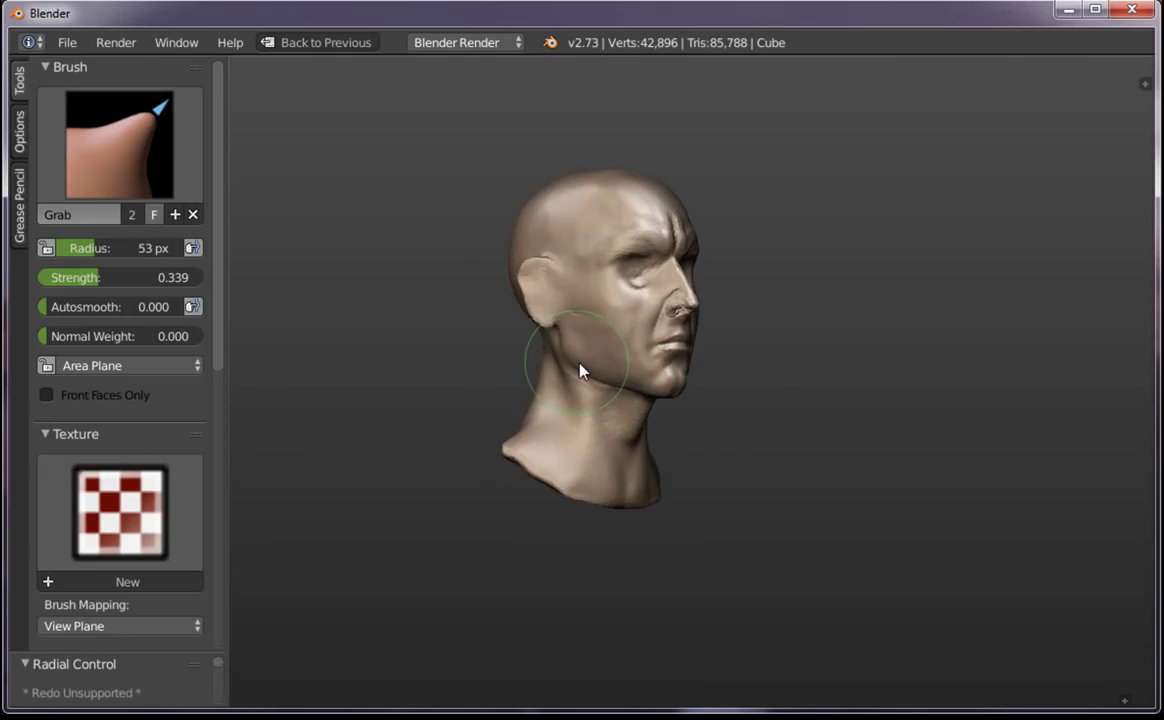
pyautogui.scroll(-3, 580, 378)
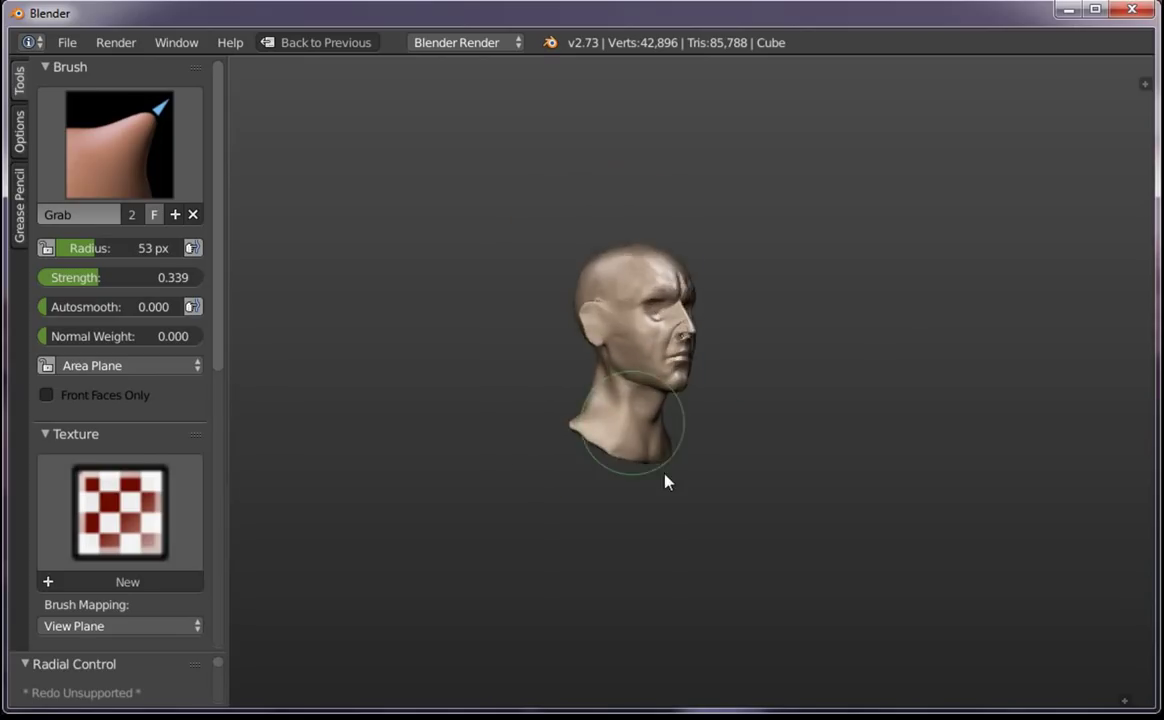
pyautogui.moveTo(665, 478)
pyautogui.mouseDown(button='middle')
pyautogui.moveTo(670, 307)
pyautogui.moveTo(704, 372)
pyautogui.moveTo(696, 333)
pyautogui.moveTo(776, 296)
pyautogui.mouseUp(button='middle')
pyautogui.scroll(6, 634, 220)
pyautogui.scroll(3, 585, 307)
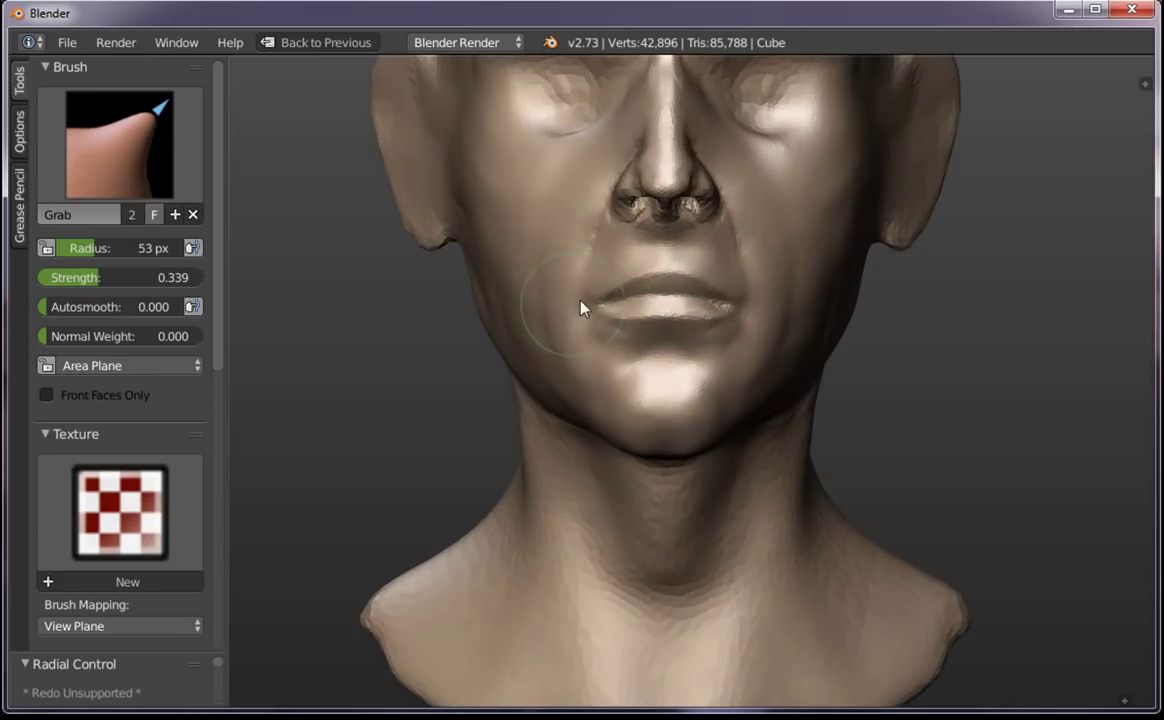
pyautogui.moveTo(585, 318)
pyautogui.mouseDown(button='middle')
pyautogui.moveTo(657, 372)
pyautogui.moveTo(533, 364)
pyautogui.mouseUp(button='middle')
# Switch to SculptDraw at 22 px and sharpen the crease between the lips
pyautogui.click(120, 145)
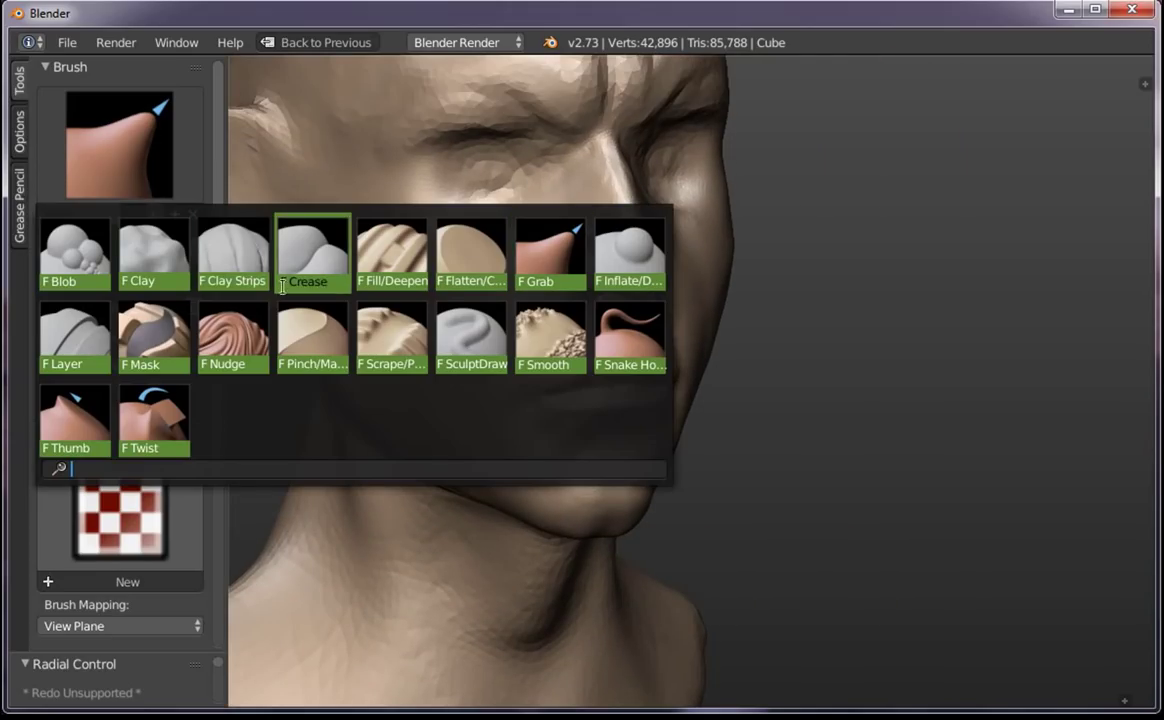
pyautogui.click(440, 320)
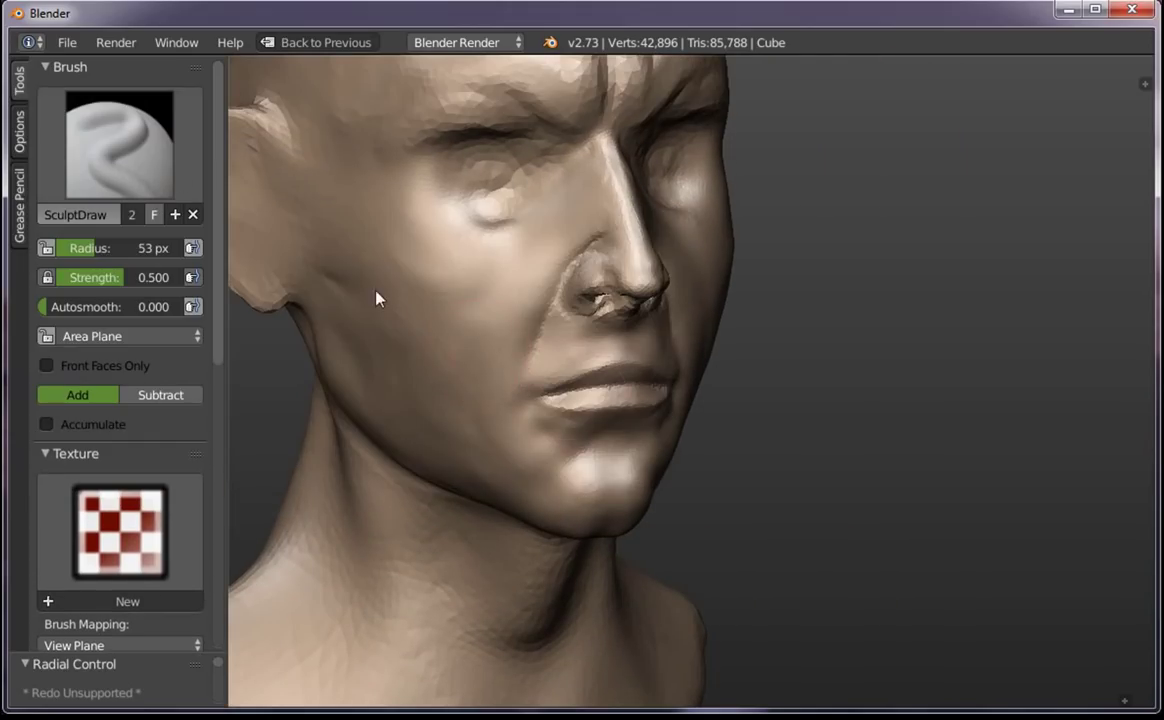
pyautogui.click(110, 150)
pyautogui.click(470, 335)
pyautogui.scroll(3, 614, 418)
pyautogui.press('f')
pyautogui.click(520, 358)
pyautogui.scroll(1, 673, 371)
pyautogui.scroll(2, 742, 344)
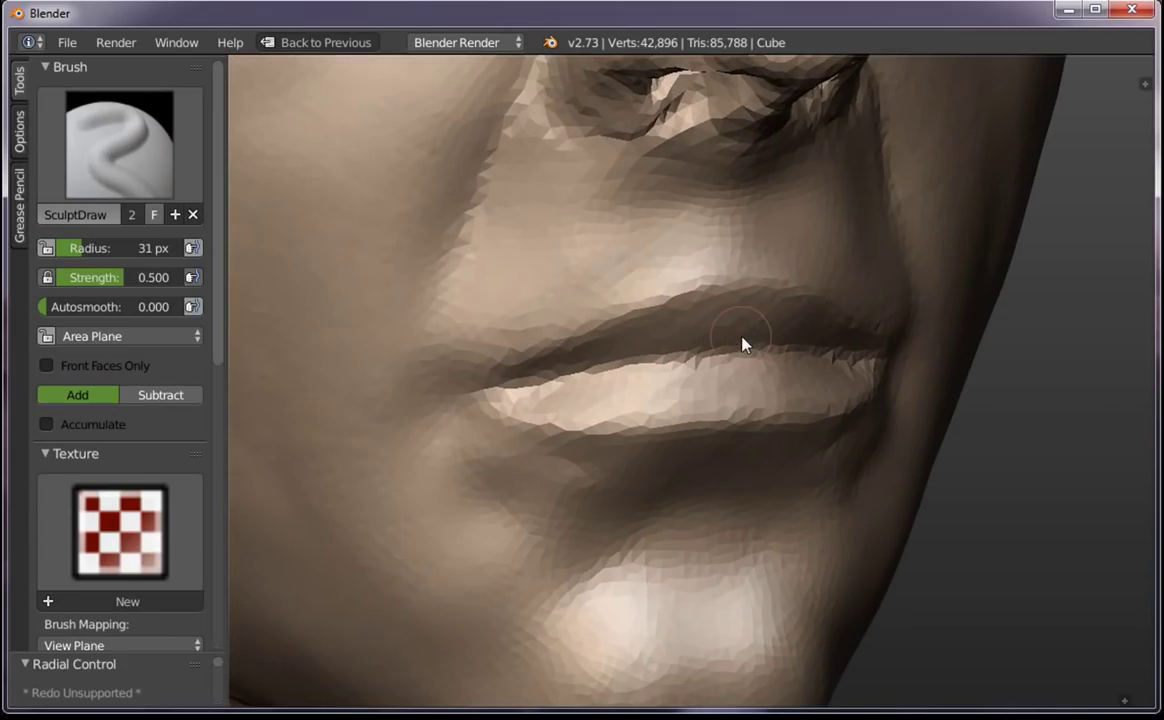
pyautogui.press('f')
pyautogui.click(731, 354)
pyautogui.moveTo(731, 354)
pyautogui.mouseDown()
pyautogui.moveTo(470, 402)
pyautogui.moveTo(560, 422)
pyautogui.mouseUp()
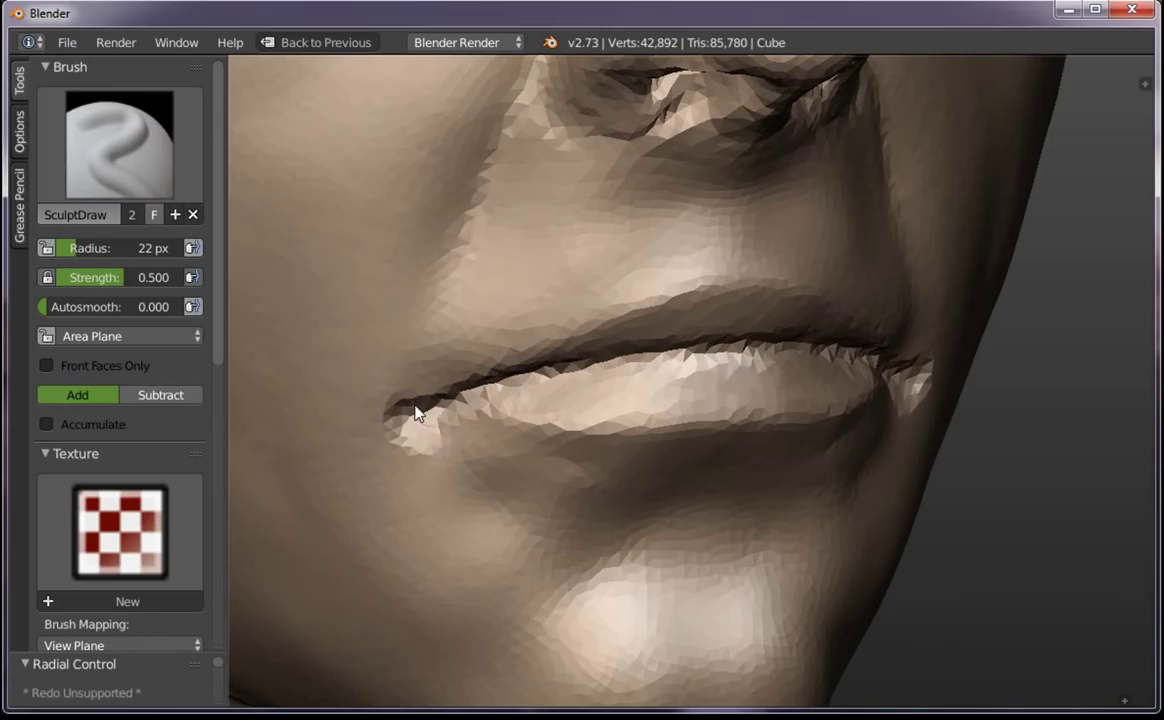
# Level the view on the lips and deepen the crease toward the right corner
pyautogui.scroll(-5, 560, 422)
pyautogui.moveTo(730, 463)
pyautogui.mouseDown(button='middle')
pyautogui.moveTo(803, 496)
pyautogui.moveTo(769, 489)
pyautogui.mouseUp(button='middle')
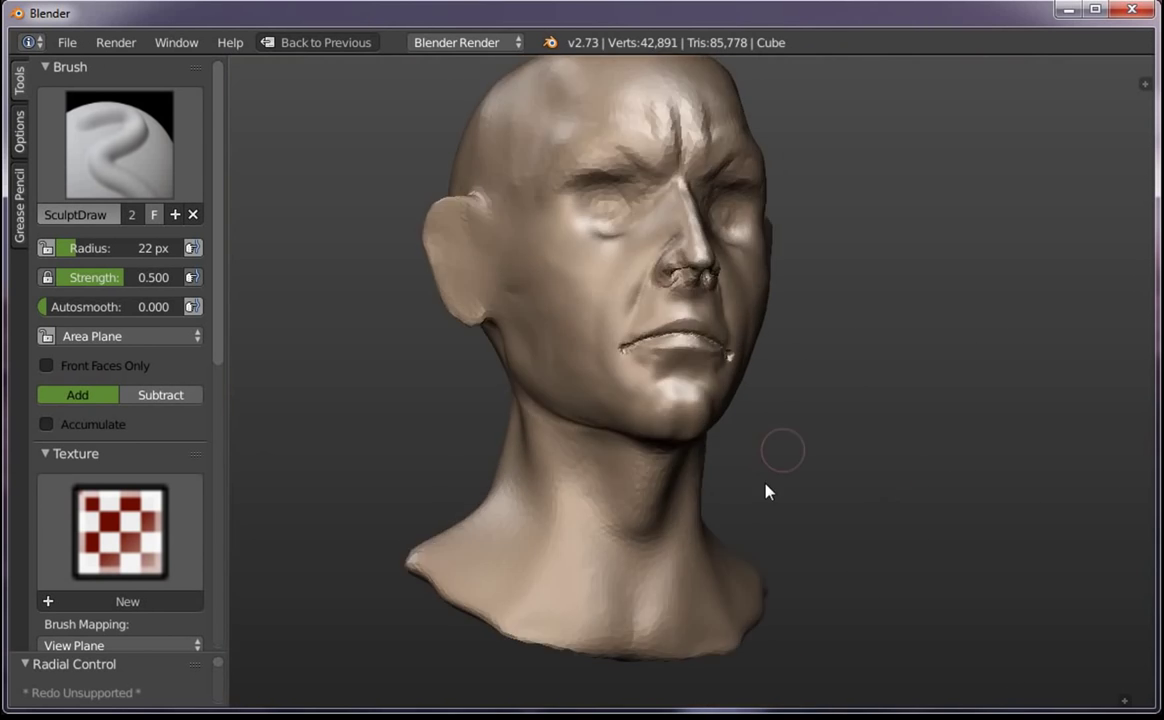
pyautogui.scroll(10, 631, 213)
pyautogui.scroll(-3, 631, 213)
pyautogui.moveTo(740, 670)
pyautogui.mouseDown(button='middle')
pyautogui.moveTo(559, 281)
pyautogui.moveTo(455, 318)
pyautogui.mouseUp(button='middle')
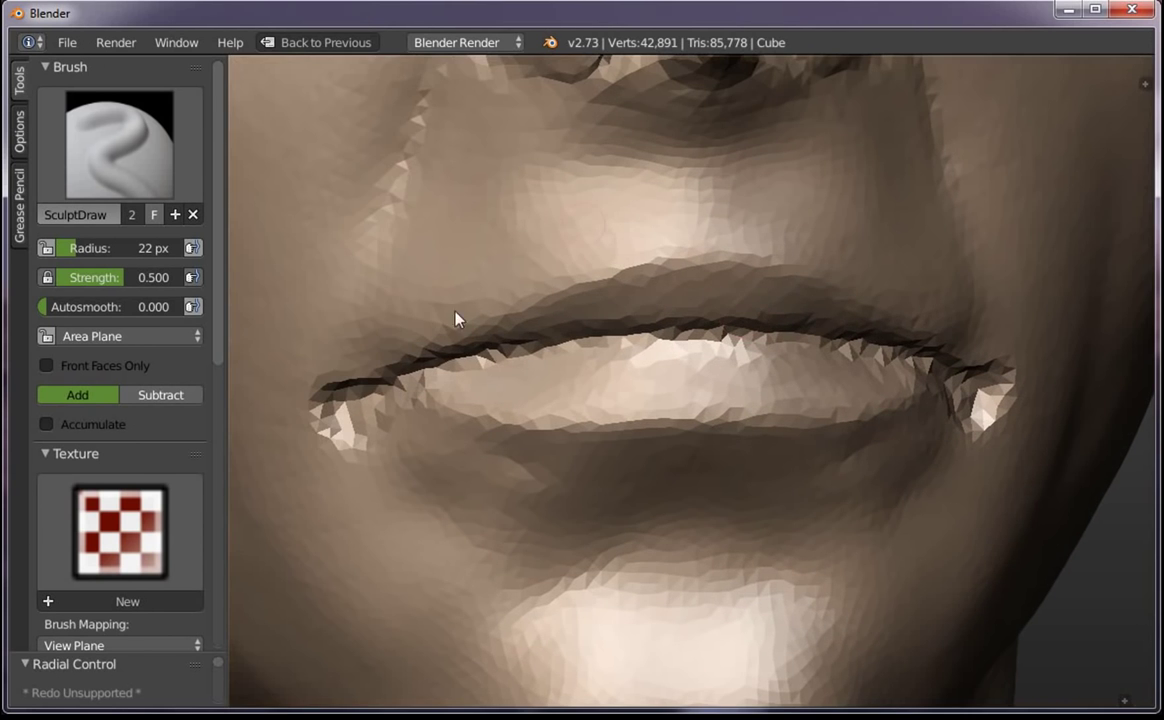
pyautogui.moveTo(516, 330); pyautogui.dragTo(668, 289)
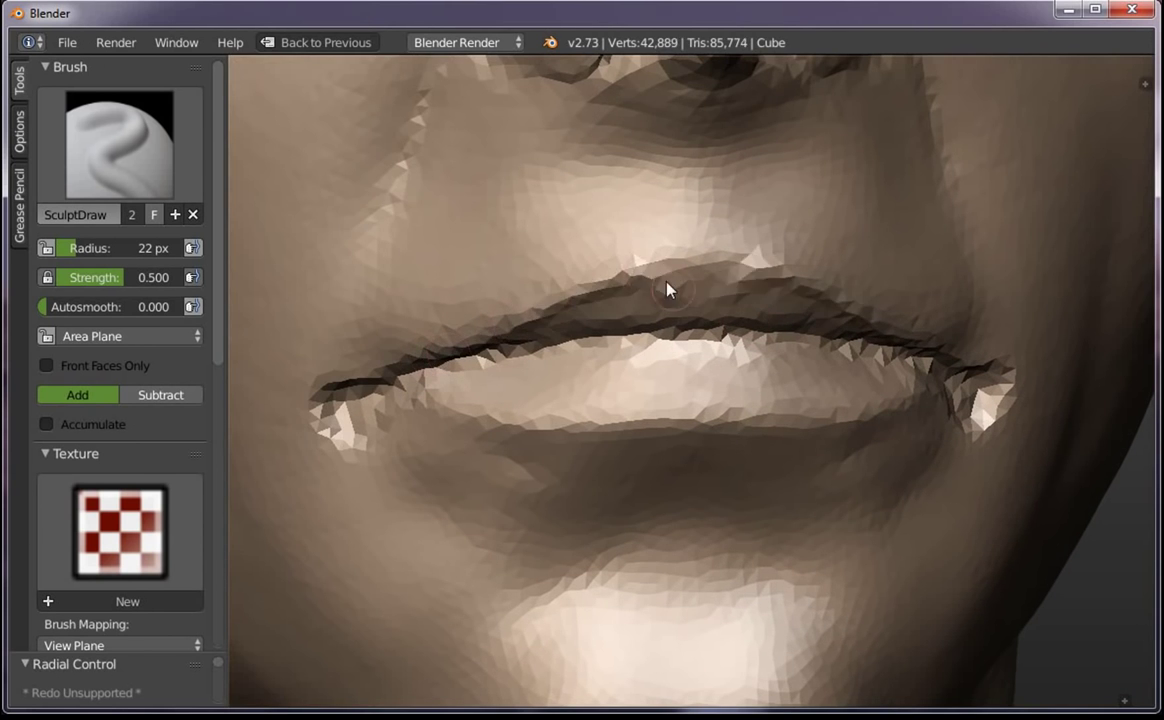
# Enlarge the brush to 42 px and build up the philtrum above the upper-lip centre
pyautogui.press('f')
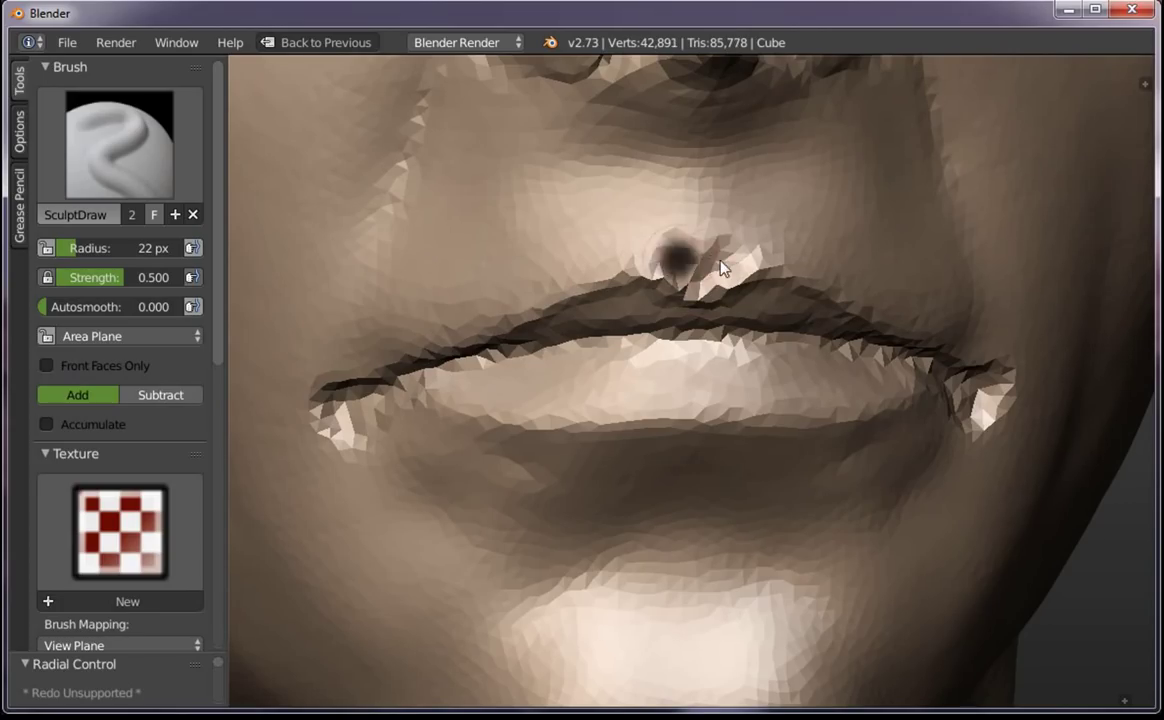
pyautogui.click(655, 236)
pyautogui.moveTo(670, 245)
pyautogui.mouseDown()
pyautogui.moveTo(686, 273)
pyautogui.moveTo(701, 130)
pyautogui.mouseUp()
pyautogui.scroll(-4, 690, 300)
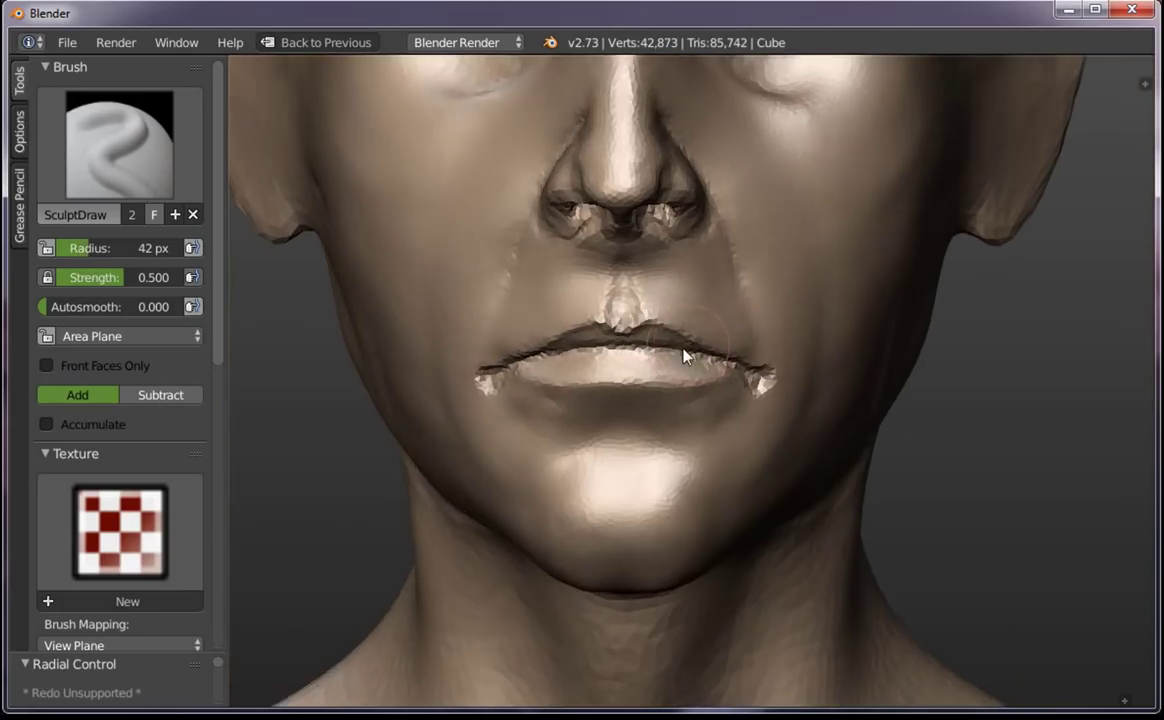
pyautogui.scroll(3, 600, 320)
pyautogui.moveTo(512, 273); pyautogui.dragTo(613, 333, button='middle')
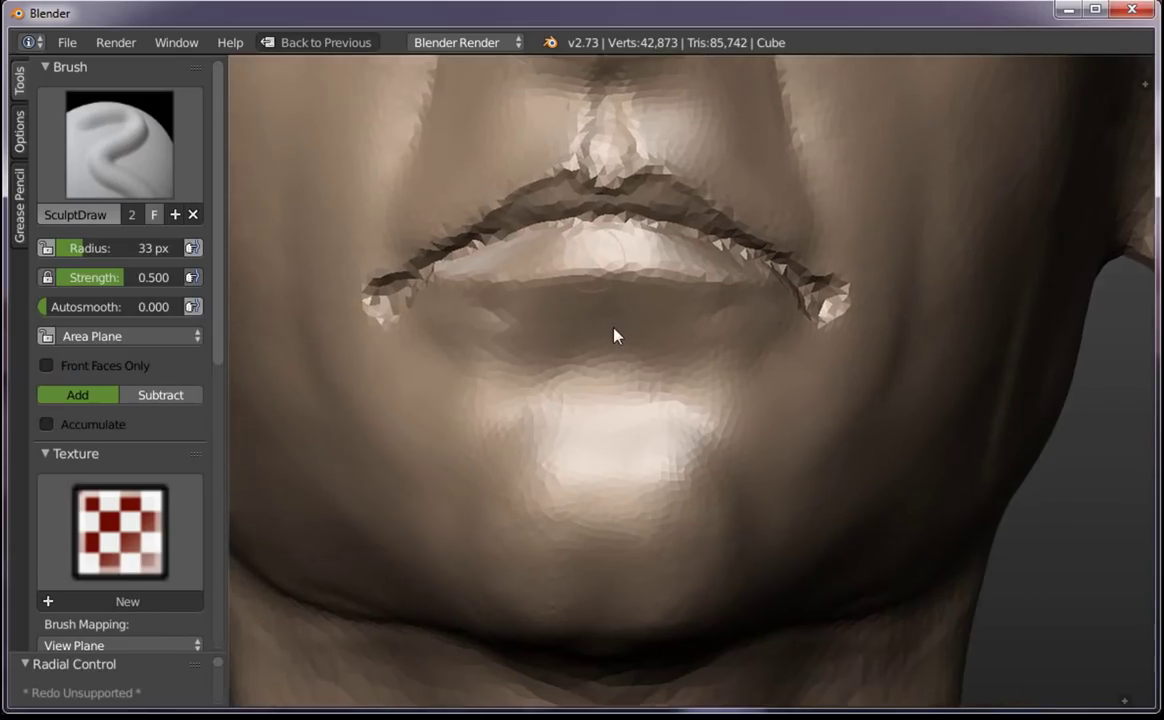
# Make Clay Strips the active brush with a frontal close-up of the lips
pyautogui.click(70, 148)
pyautogui.click(240, 268)
pyautogui.moveTo(520, 300); pyautogui.dragTo(598, 281, button='middle')
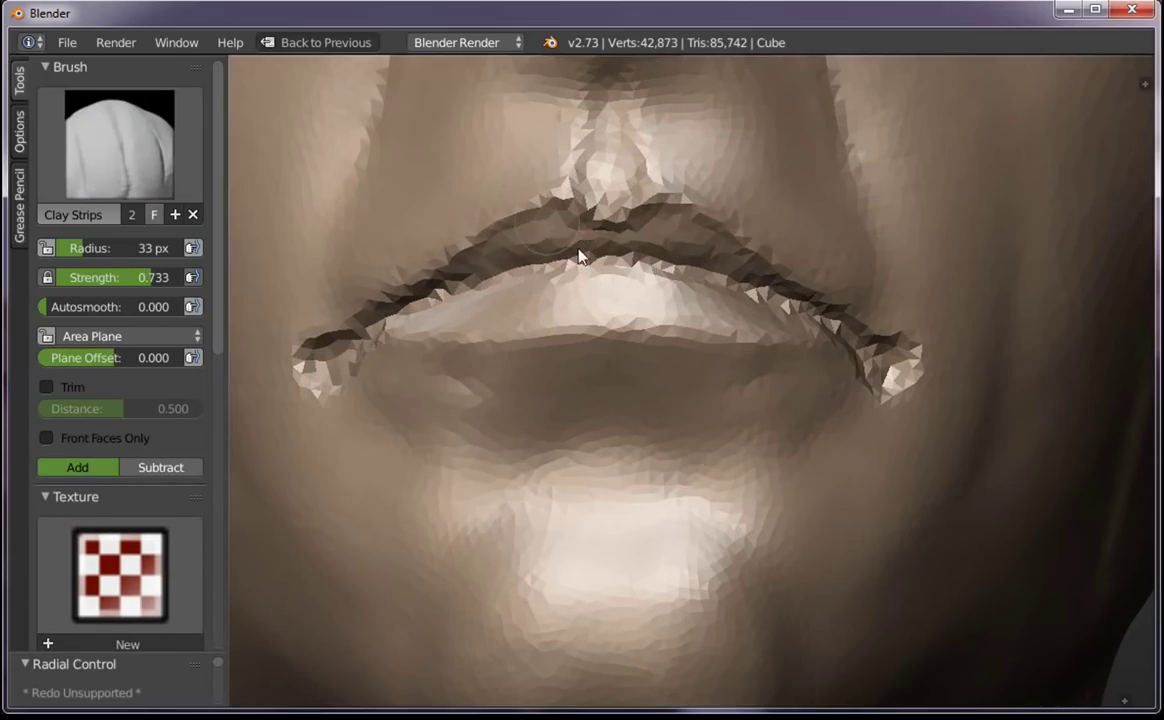
# Build up the upper lip edge and carve creases beside the philtrum with Clay Strips
pyautogui.moveTo(573, 229)
pyautogui.mouseDown()
pyautogui.moveTo(603, 252)
pyautogui.moveTo(553, 234)
pyautogui.moveTo(455, 278)
pyautogui.moveTo(549, 232)
pyautogui.moveTo(488, 249)
pyautogui.moveTo(530, 252)
pyautogui.moveTo(432, 328)
pyautogui.moveTo(452, 317)
pyautogui.moveTo(481, 333)
pyautogui.moveTo(577, 278)
pyautogui.moveTo(621, 296)
pyautogui.mouseUp()
pyautogui.scroll(-8, 621, 299)
pyautogui.moveTo(735, 629)
pyautogui.mouseDown(button='middle')
pyautogui.moveTo(787, 481)
pyautogui.moveTo(803, 543)
pyautogui.moveTo(778, 367)
pyautogui.moveTo(754, 468)
pyautogui.moveTo(866, 489)
pyautogui.mouseUp(button='middle')
pyautogui.scroll(2, 866, 390)
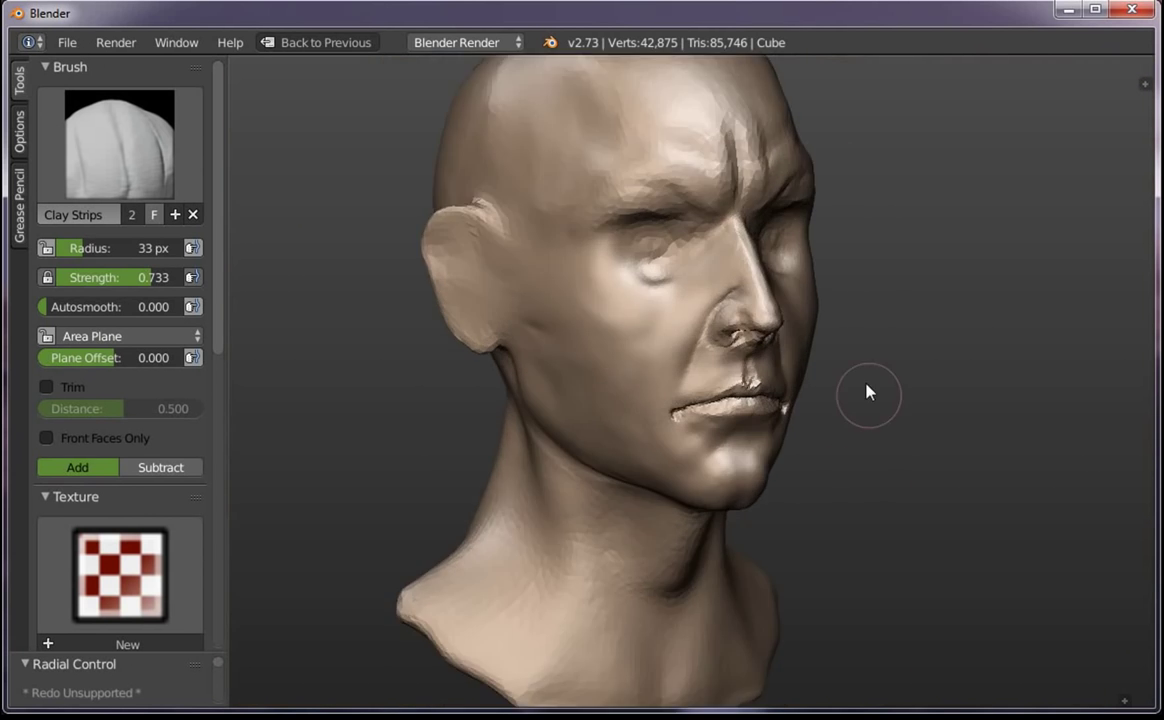
pyautogui.scroll(3, 745, 382)
pyautogui.scroll(2, 745, 382)
pyautogui.moveTo(707, 364)
pyautogui.mouseDown()
pyautogui.moveTo(701, 353)
pyautogui.moveTo(769, 365)
pyautogui.moveTo(686, 405)
pyautogui.mouseUp()
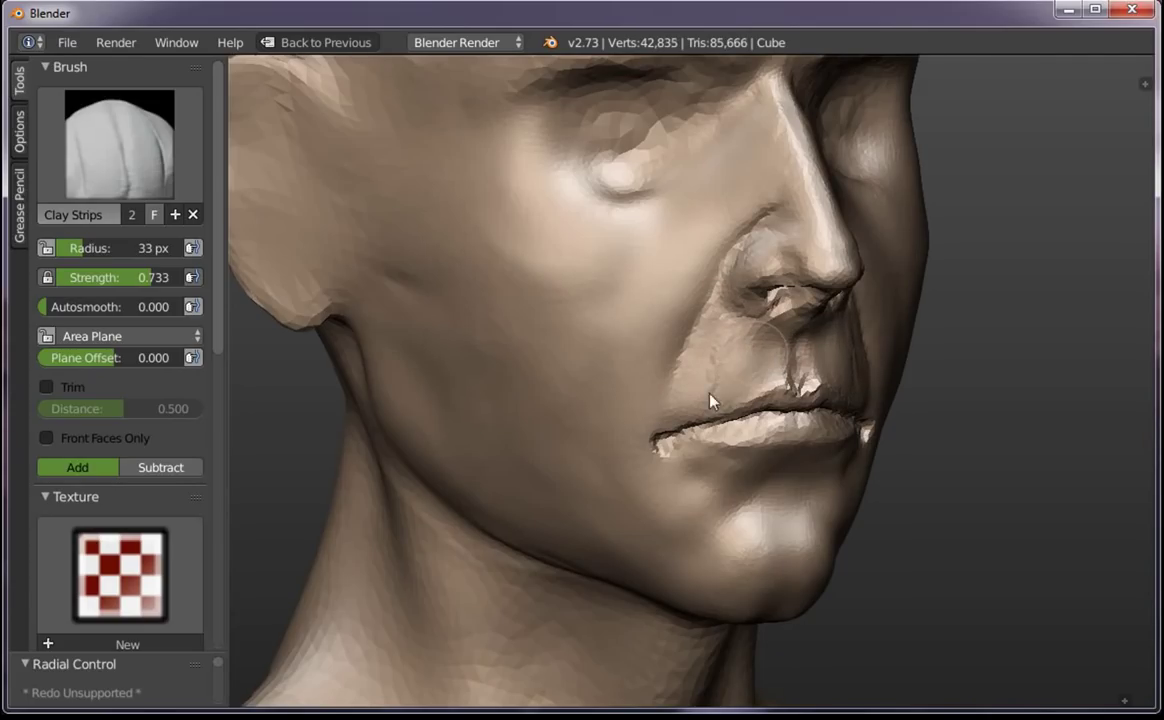
# Carve and deepen a crease on the left cheek, then smooth it from nose toward ear
pyautogui.scroll(-2, 720, 380)
pyautogui.scroll(-3, 790, 440)
pyautogui.scroll(-2, 826, 530)
pyautogui.moveTo(826, 530)
pyautogui.mouseDown(button='middle')
pyautogui.moveTo(726, 405)
pyautogui.moveTo(735, 385)
pyautogui.mouseUp(button='middle')
pyautogui.scroll(2, 753, 229)
pyautogui.scroll(2, 787, 151)
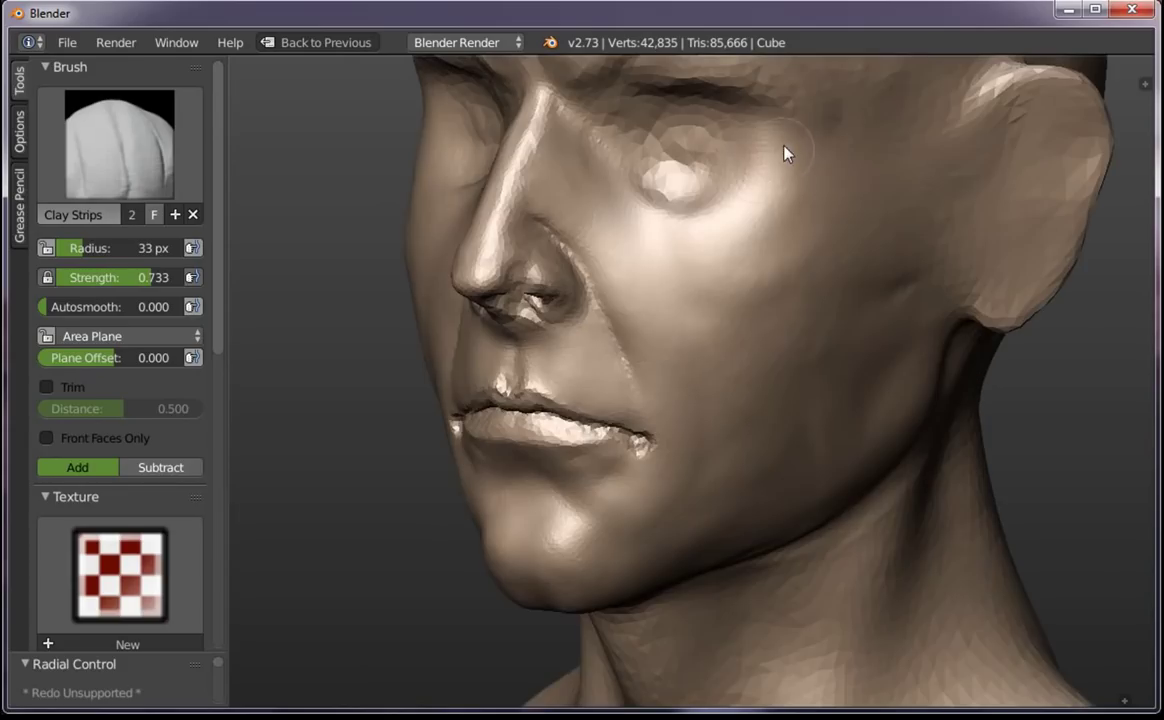
pyautogui.scroll(1, 758, 206)
pyautogui.moveTo(758, 206); pyautogui.dragTo(881, 239, button='middle')
pyautogui.moveTo(881, 239); pyautogui.dragTo(733, 242)
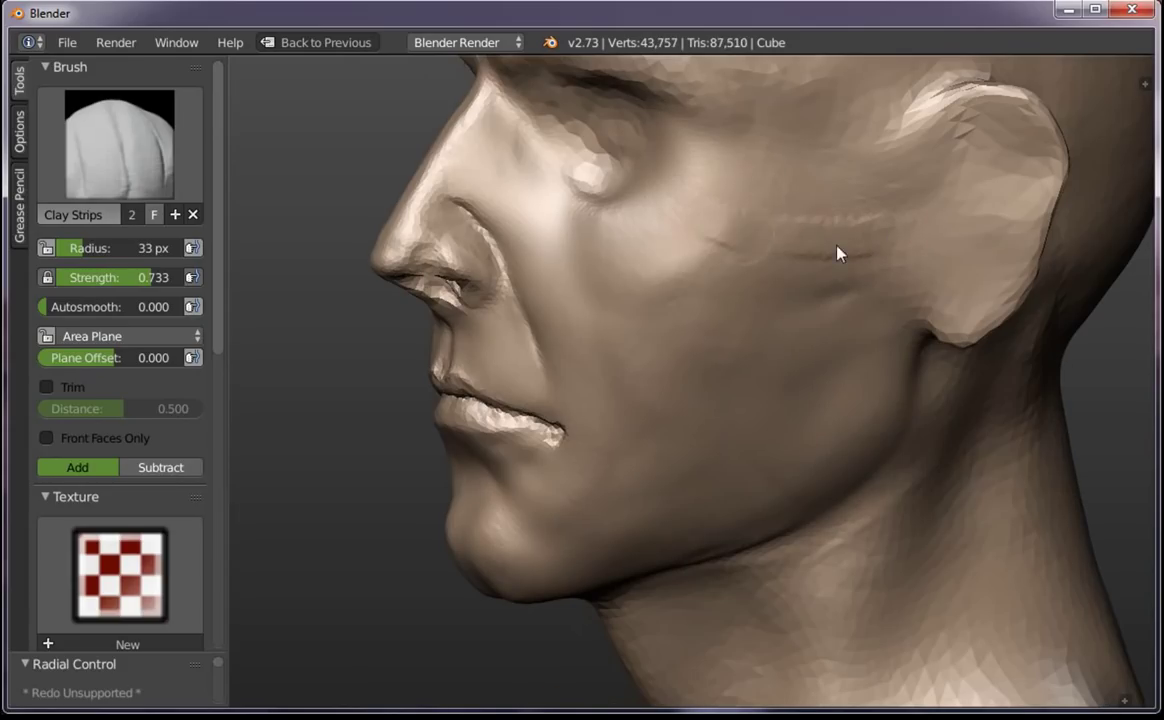
pyautogui.moveTo(837, 252)
pyautogui.mouseDown()
pyautogui.moveTo(910, 253)
pyautogui.moveTo(727, 239)
pyautogui.moveTo(667, 188)
pyautogui.mouseUp()
pyautogui.moveTo(701, 234)
pyautogui.keyDown('shift'); pyautogui.mouseDown()
pyautogui.moveTo(675, 255)
pyautogui.moveTo(903, 247)
pyautogui.mouseUp(); pyautogui.keyUp('shift')
# From the right profile, carve a crease across the cheek and subtly reshape its surface
pyautogui.scroll(-2, 831, 398)
pyautogui.moveTo(831, 398)
pyautogui.mouseDown(button='middle')
pyautogui.moveTo(1008, 361)
pyautogui.moveTo(876, 327)
pyautogui.mouseUp(button='middle')
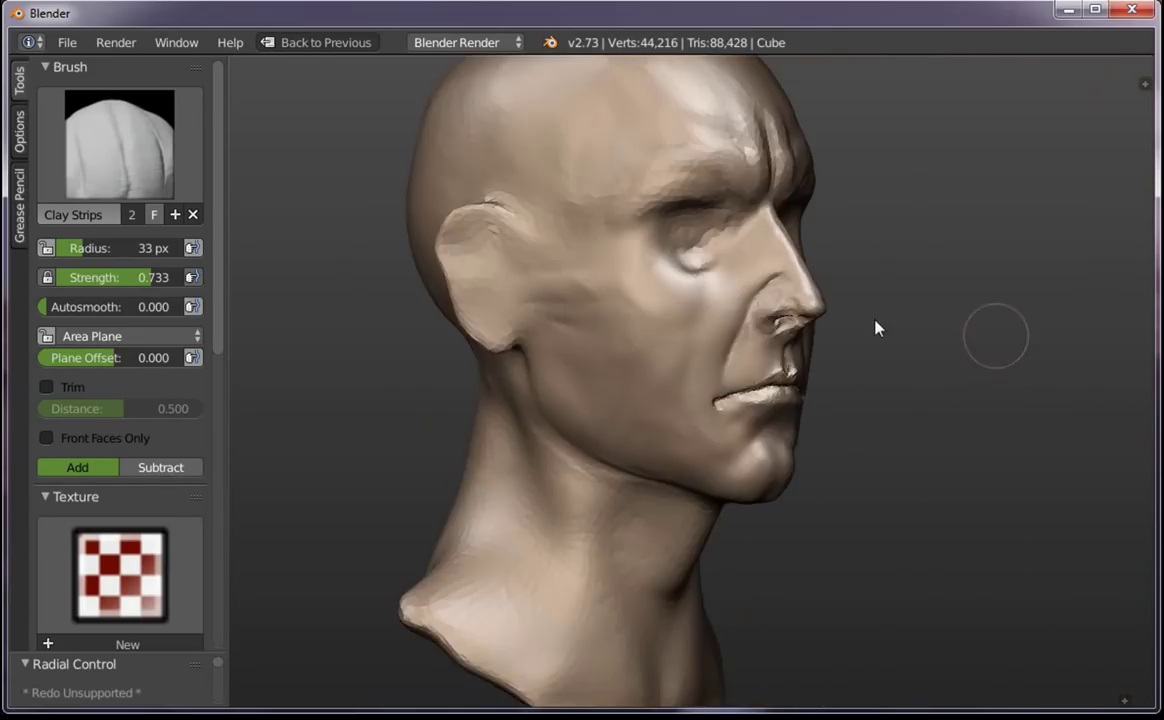
pyautogui.scroll(4, 438, 280)
pyautogui.keyDown('shift'); pyautogui.moveTo(438, 280); pyautogui.dragTo(416, 304, button='middle'); pyautogui.keyUp('shift')
pyautogui.moveTo(520, 278)
pyautogui.mouseDown()
pyautogui.moveTo(608, 268)
pyautogui.moveTo(637, 310)
pyautogui.mouseUp()
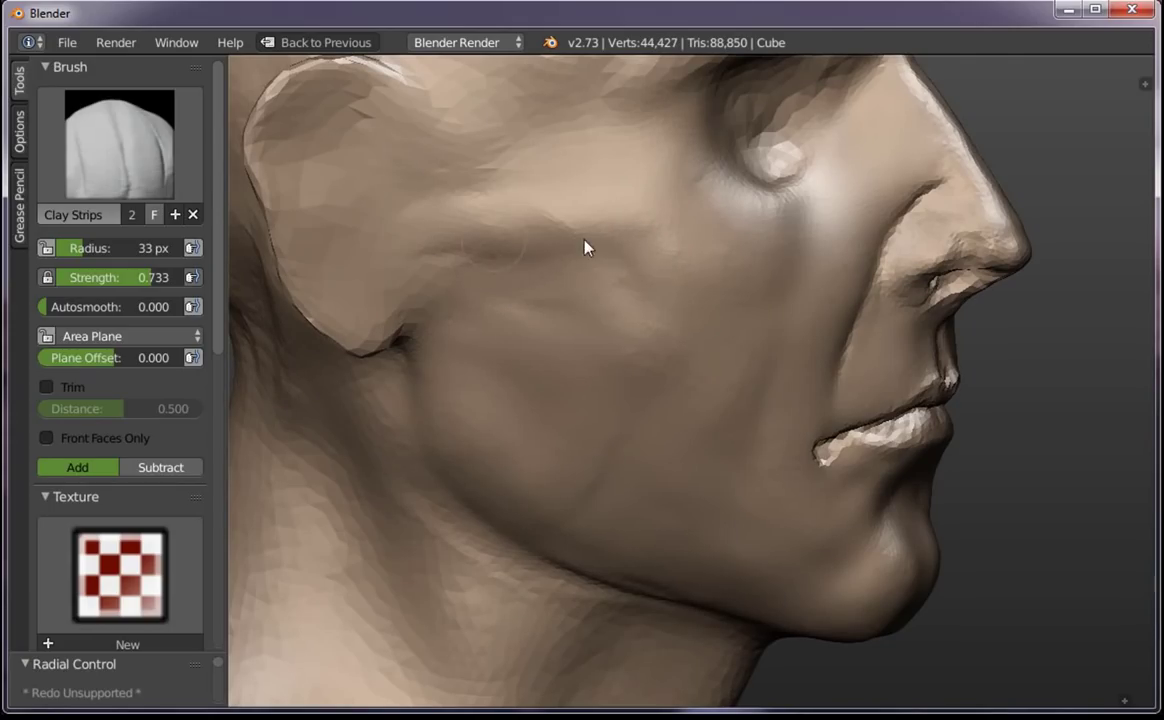
pyautogui.moveTo(586, 248)
pyautogui.mouseDown()
pyautogui.moveTo(637, 239)
pyautogui.moveTo(673, 286)
pyautogui.mouseUp()
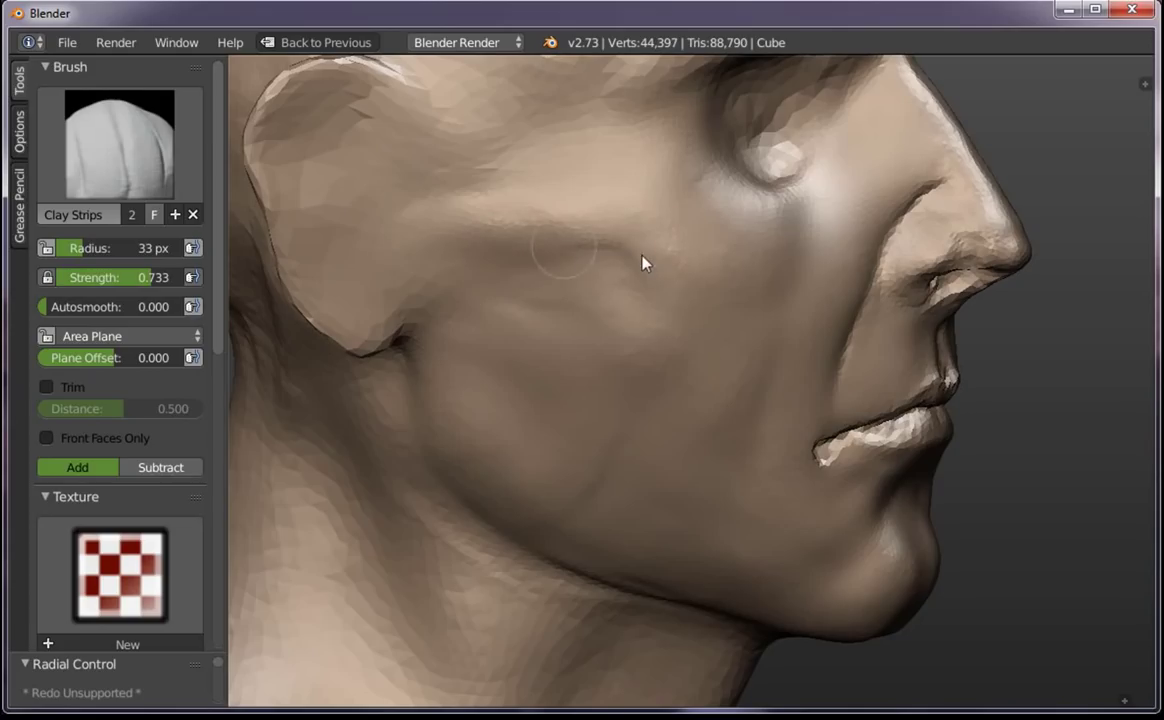
# Reduce the brush to 26 px and add sculpt strokes near the temple
pyautogui.scroll(-5, 565, 335)
pyautogui.moveTo(696, 436)
pyautogui.mouseDown(button='middle')
pyautogui.moveTo(803, 364)
pyautogui.moveTo(713, 374)
pyautogui.moveTo(787, 234)
pyautogui.mouseUp(button='middle')
pyautogui.scroll(4, 703, 240)
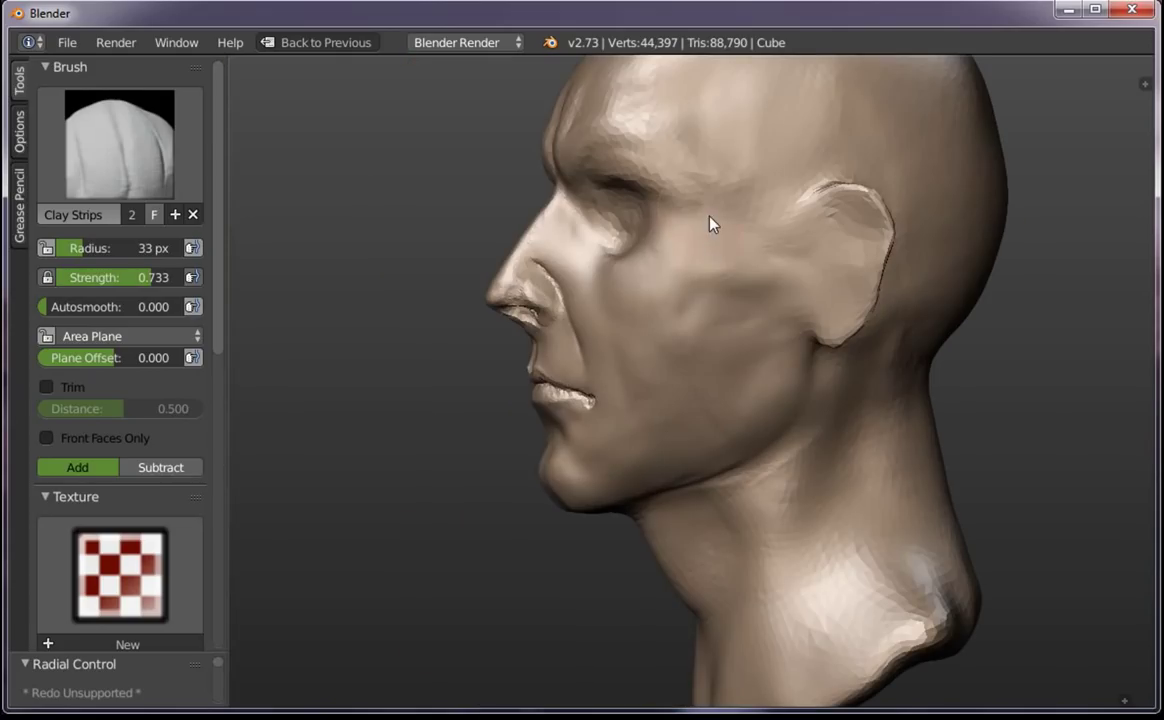
pyautogui.press('[')
pyautogui.press('[')
pyautogui.moveTo(707, 216)
pyautogui.mouseDown()
pyautogui.moveTo(749, 242)
pyautogui.moveTo(728, 220)
pyautogui.mouseUp()
# Undo the temple stroke, cancel the save dialog, and redo the stroke
pyautogui.hotkey('ctrl', 'z')
pyautogui.hotkey('ctrl', 'shift', 's')
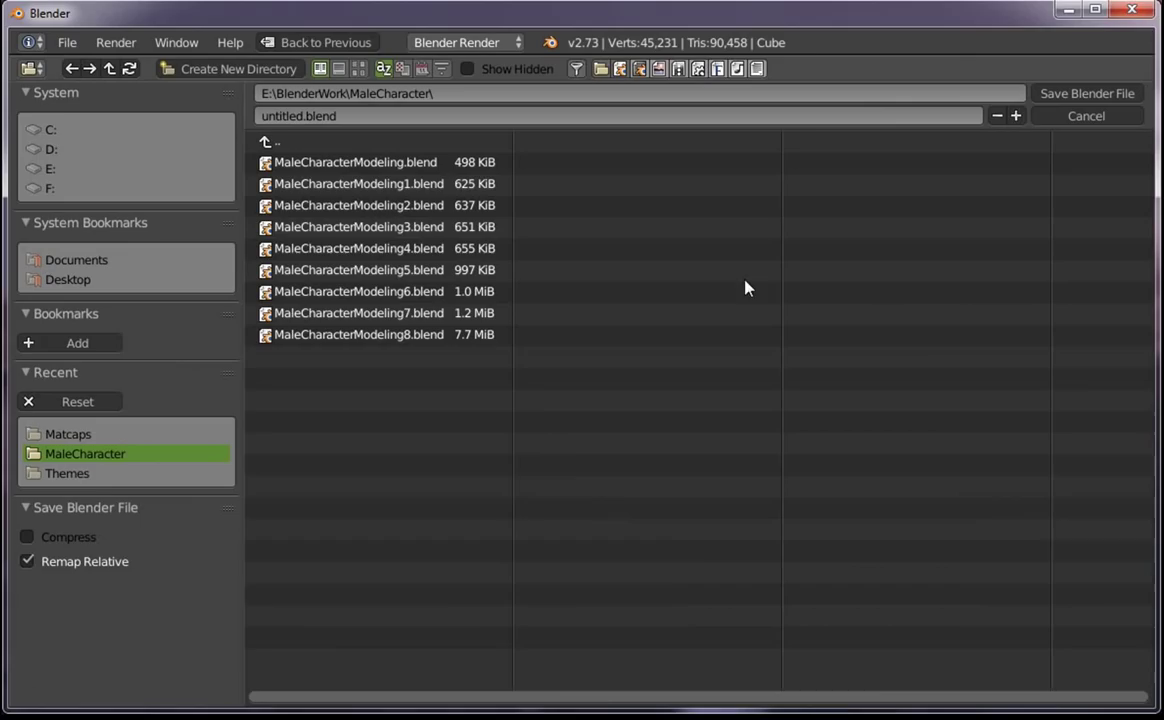
pyautogui.click(1085, 113)
pyautogui.hotkey('ctrl', 'shift', 'z')
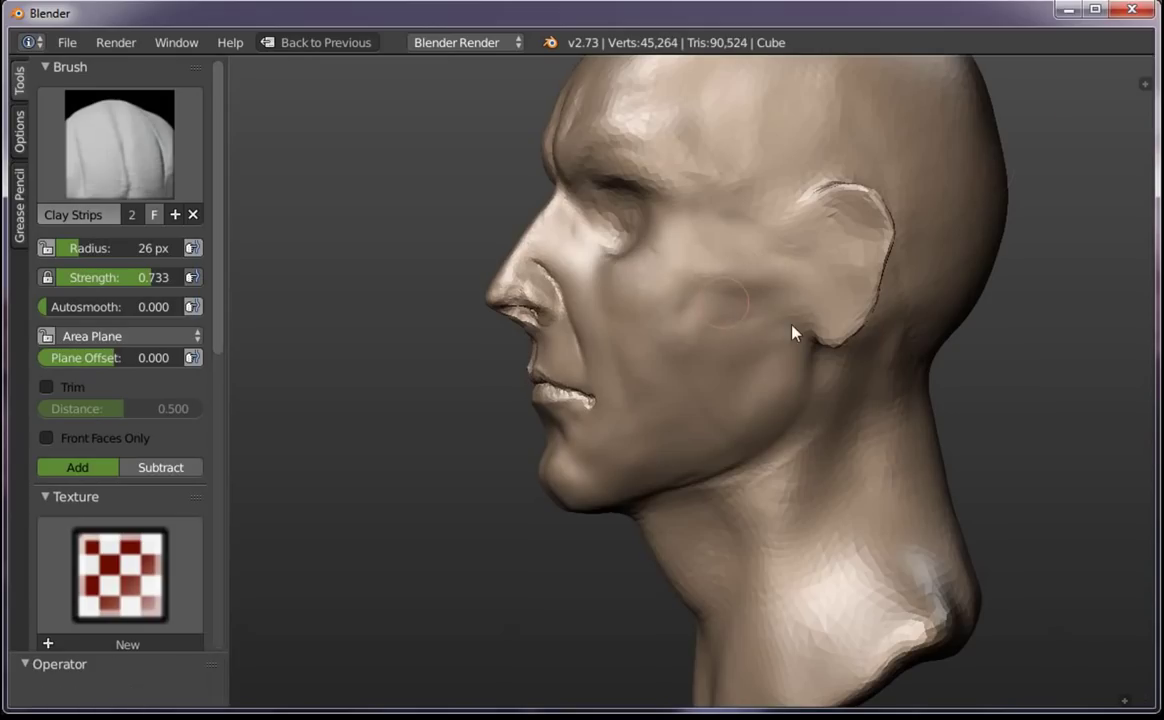
# Try a 19 px ridge along the ear's helix, undo it, and switch to the browser
pyautogui.scroll(-5, 645, 293)
pyautogui.moveTo(686, 512); pyautogui.dragTo(824, 421, button='middle')
pyautogui.scroll(3, 824, 421)
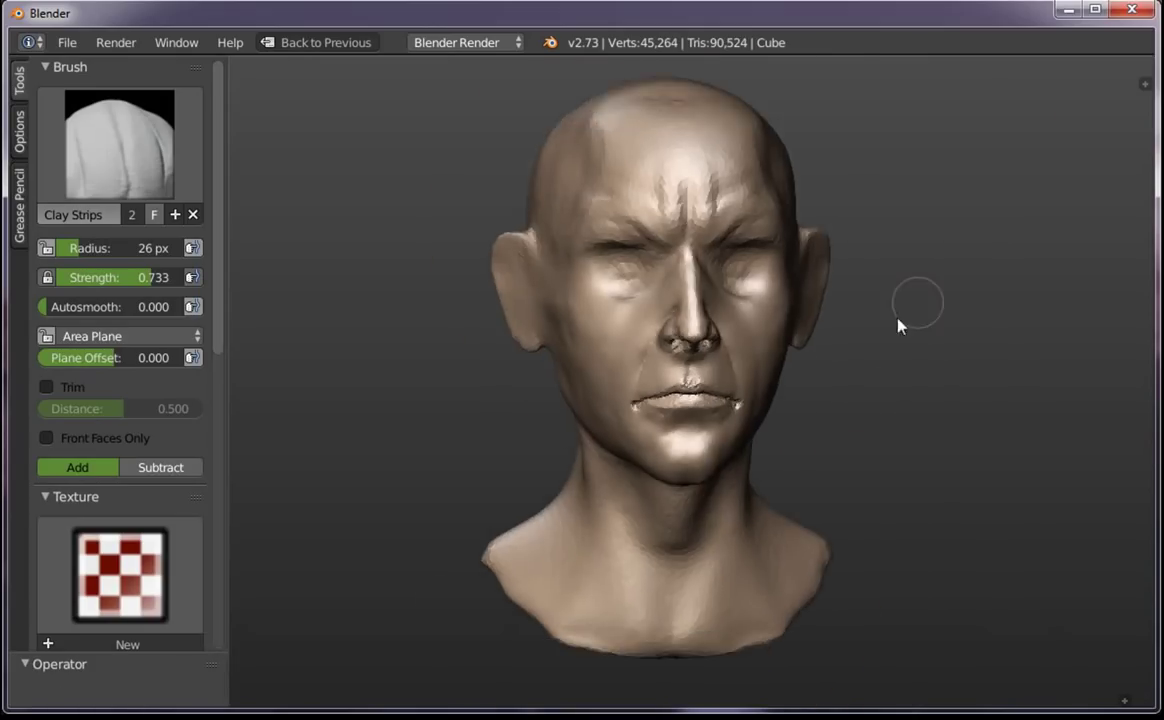
pyautogui.scroll(3, 899, 322)
pyautogui.moveTo(899, 347)
pyautogui.mouseDown(button='middle')
pyautogui.moveTo(852, 312)
pyautogui.moveTo(681, 257)
pyautogui.mouseUp(button='middle')
pyautogui.scroll(4, 600, 215)
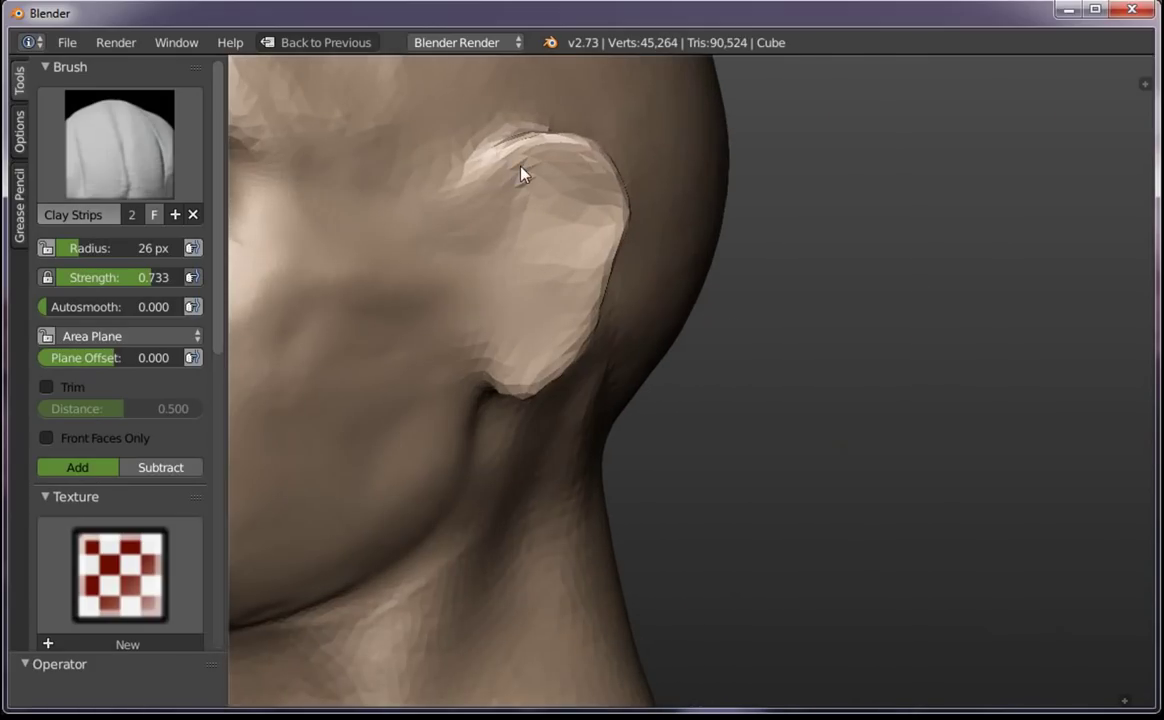
pyautogui.press('f')
pyautogui.click(540, 157)
pyautogui.moveTo(540, 157)
pyautogui.mouseDown()
pyautogui.moveTo(492, 148)
pyautogui.moveTo(470, 232)
pyautogui.mouseUp()
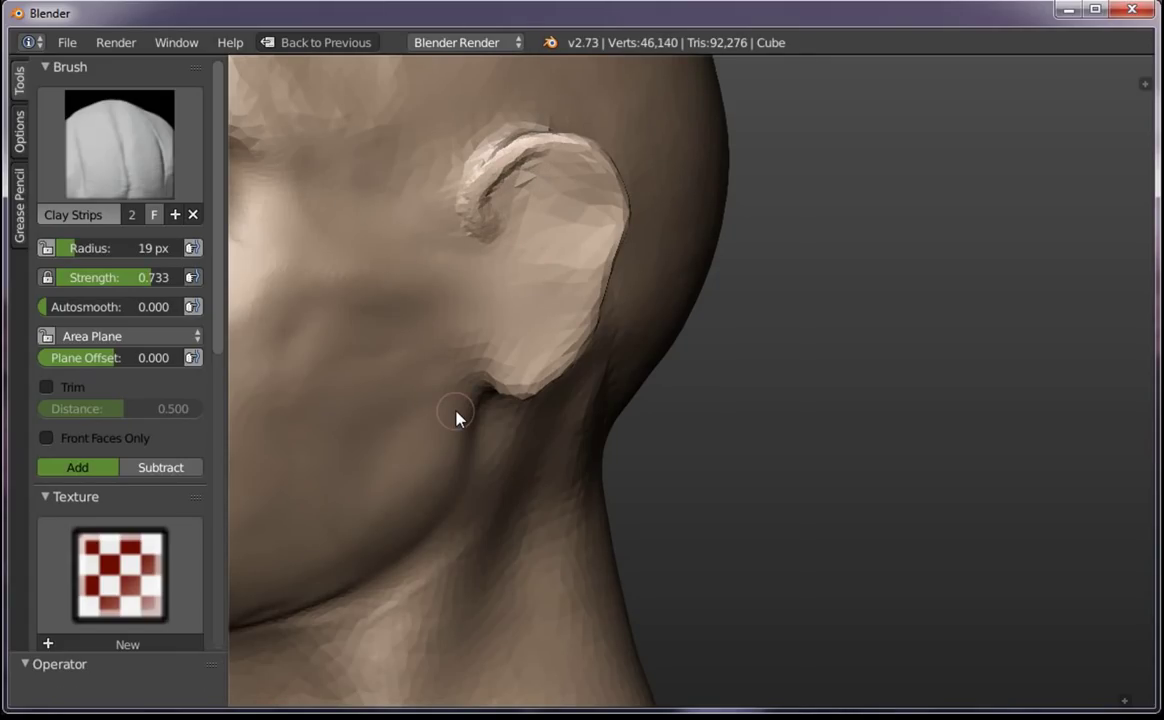
pyautogui.hotkey('ctrl', 'z')
pyautogui.hotkey('alt', 'Tab')
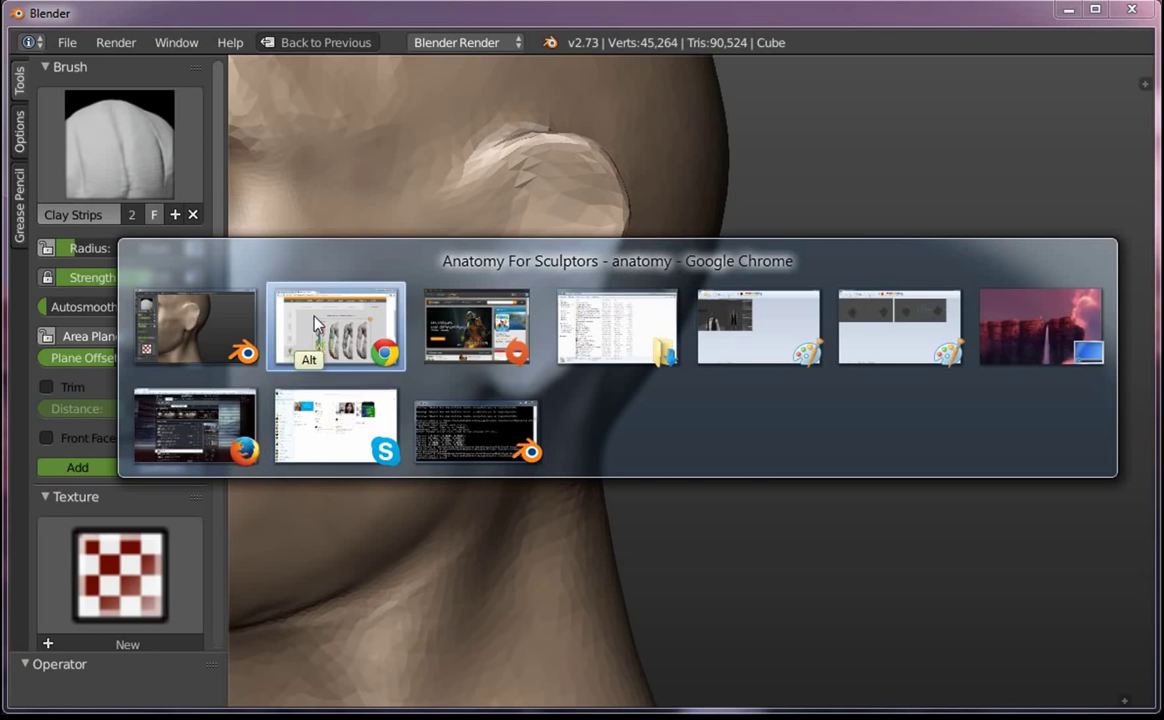
# Study the enlarged ear image under Head & Neck > Secrets, then return to Blender
pyautogui.click(313, 320)
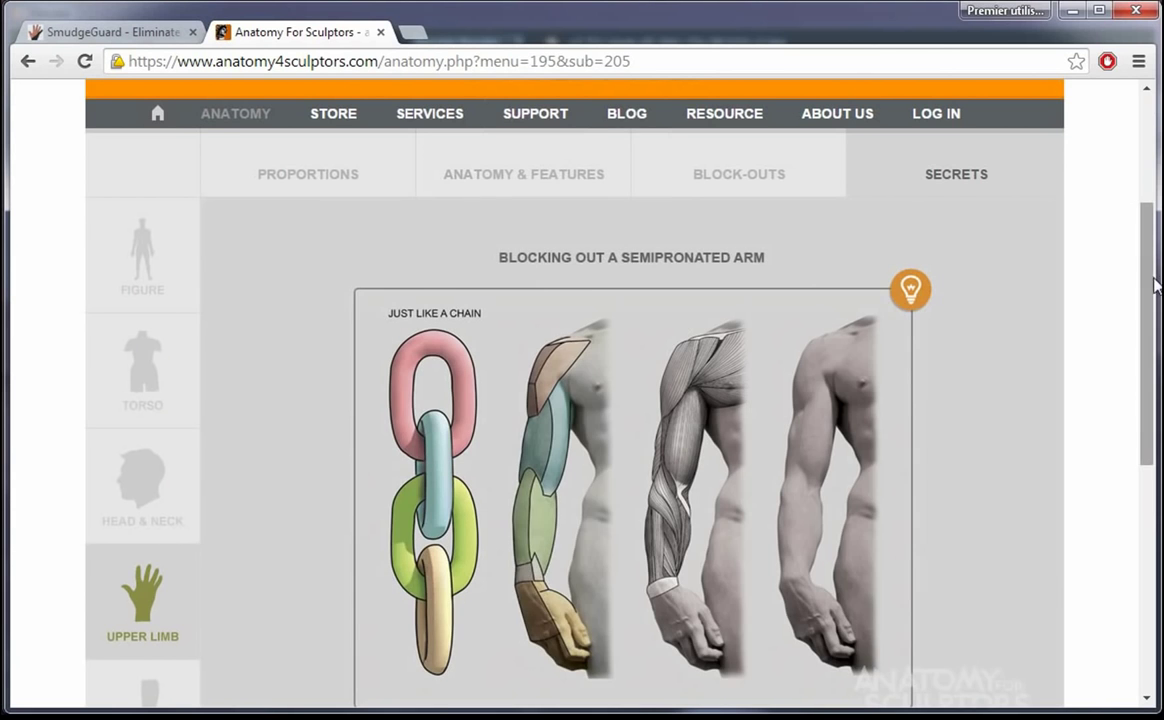
pyautogui.moveTo(1150, 285); pyautogui.dragTo(1148, 566)
pyautogui.click(98, 333)
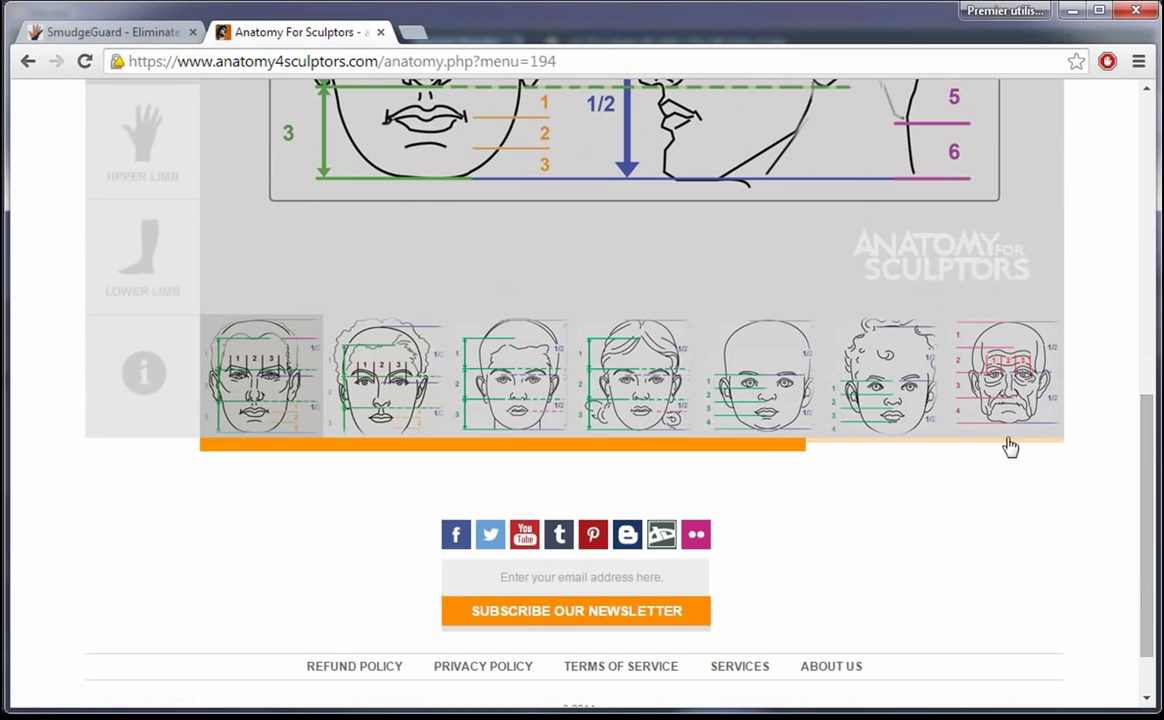
pyautogui.moveTo(1149, 458); pyautogui.dragTo(1149, 160)
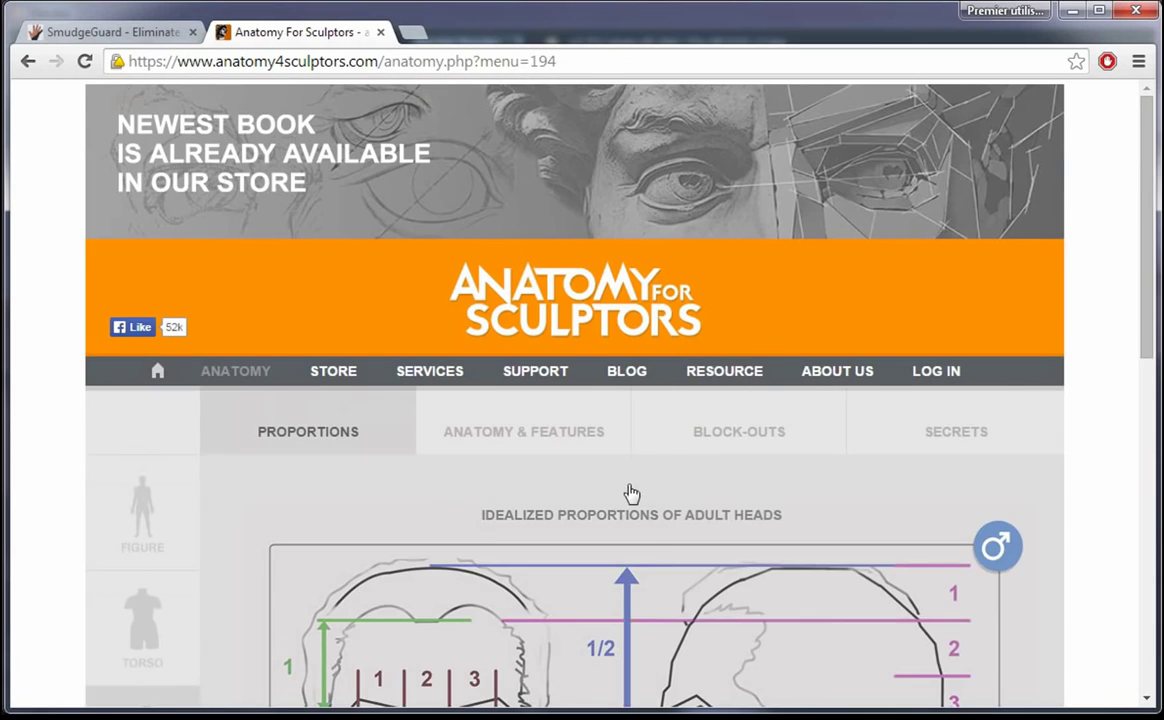
pyautogui.click(880, 440)
pyautogui.moveTo(1145, 325); pyautogui.dragTo(1146, 532)
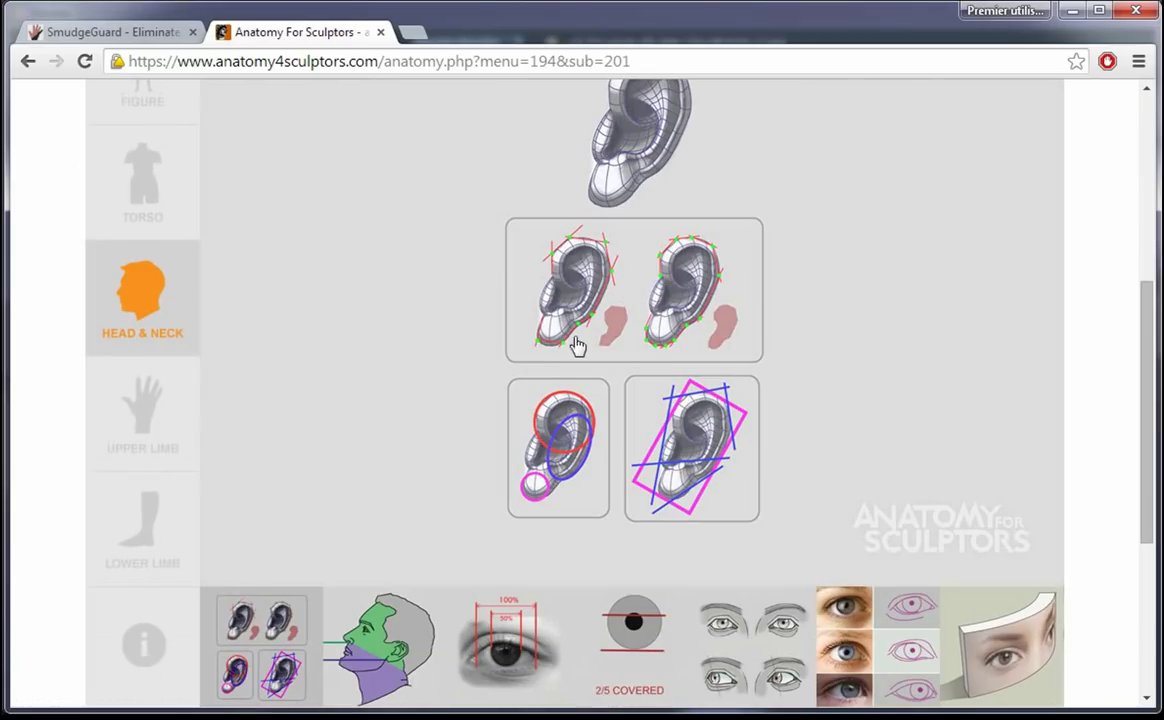
pyautogui.click(652, 318)
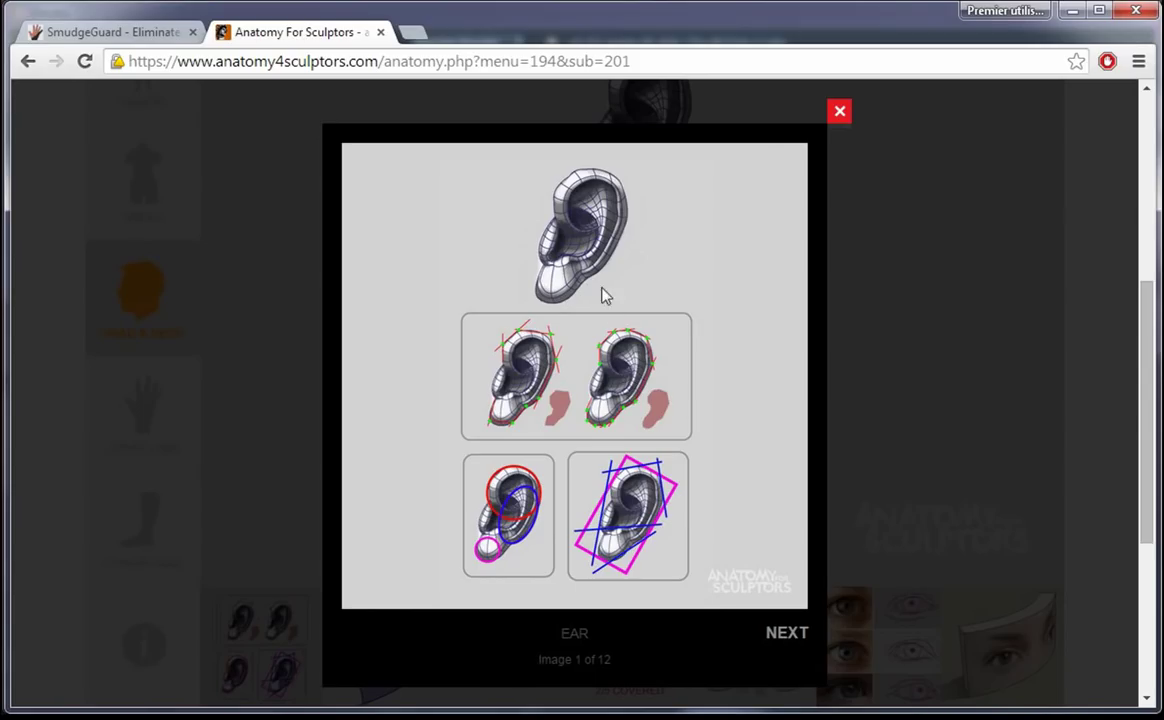
pyautogui.hotkey('alt', 'Tab')
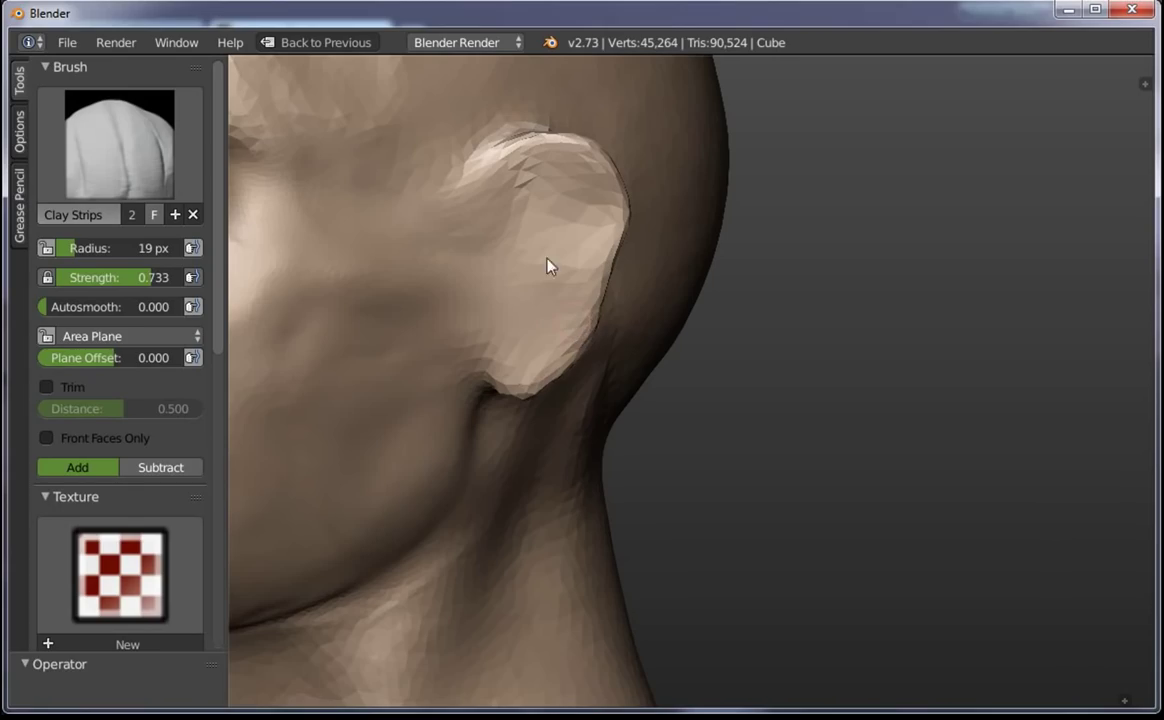
# With the Grab brush at 96 px, pull the ear lobe and back edge down and left
pyautogui.scroll(1, 538, 212)
pyautogui.press('g')
pyautogui.press('f')
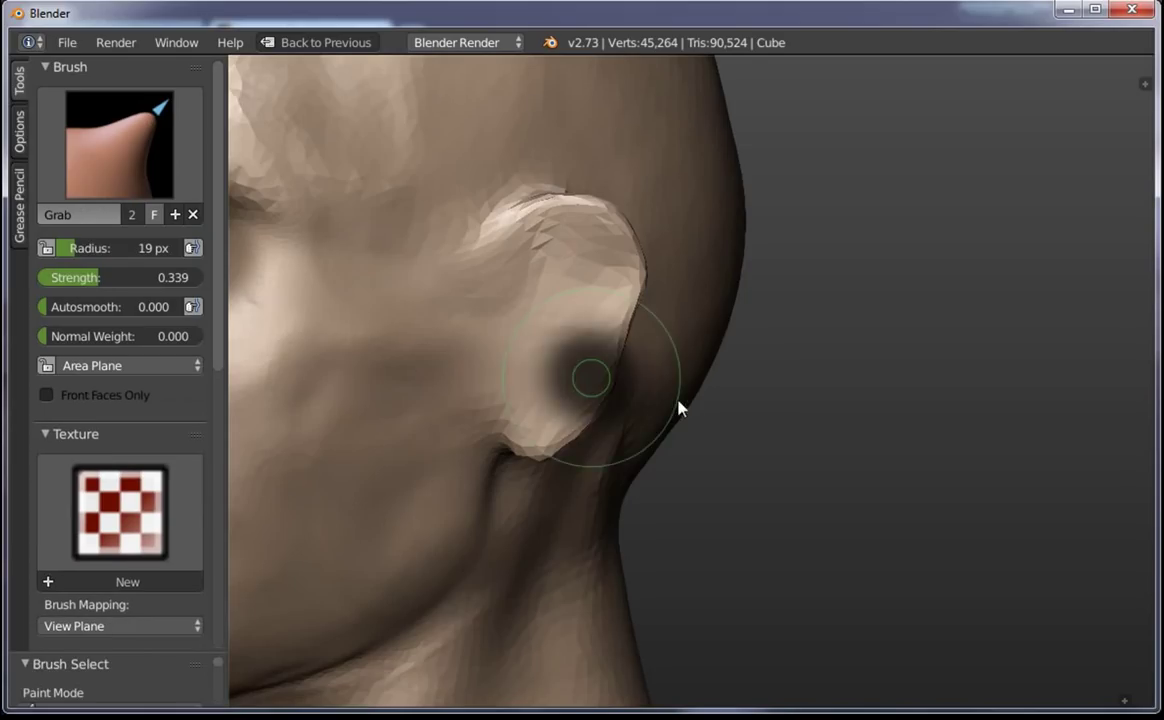
pyautogui.click(685, 405)
pyautogui.moveTo(603, 409)
pyautogui.mouseDown()
pyautogui.moveTo(551, 405)
pyautogui.moveTo(569, 403)
pyautogui.mouseUp()
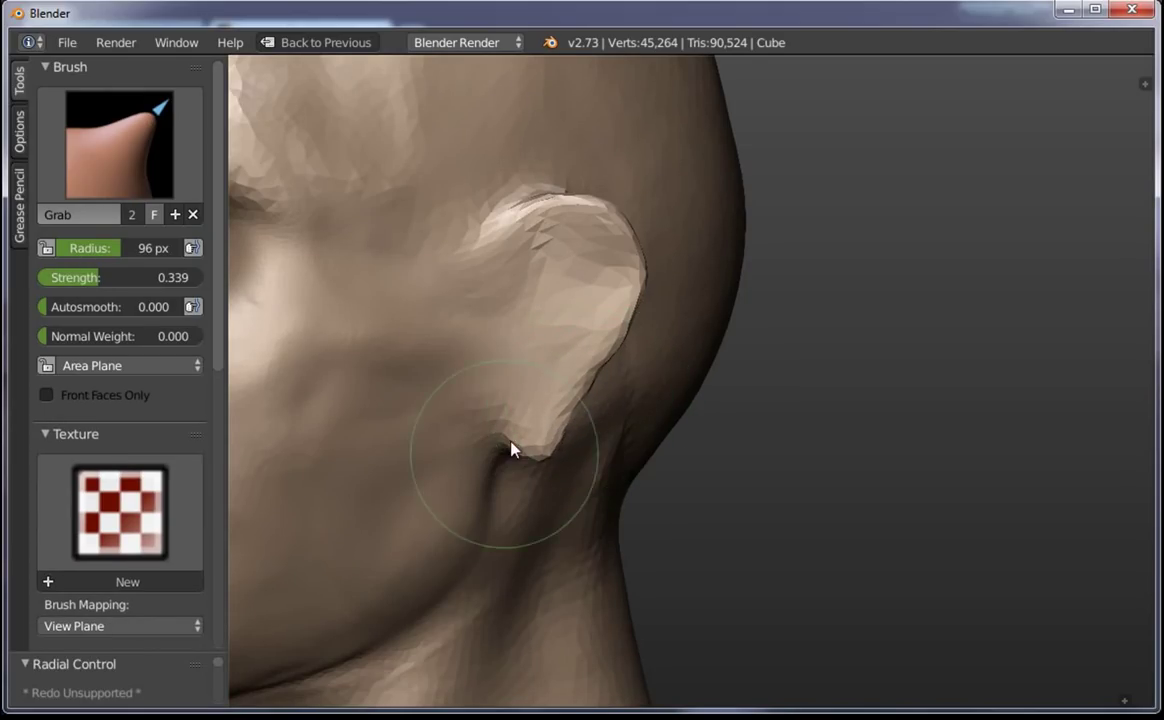
pyautogui.moveTo(512, 450)
pyautogui.mouseDown()
pyautogui.moveTo(533, 450)
pyautogui.moveTo(540, 468)
pyautogui.mouseUp()
pyautogui.hotkey('alt', 'Tab')
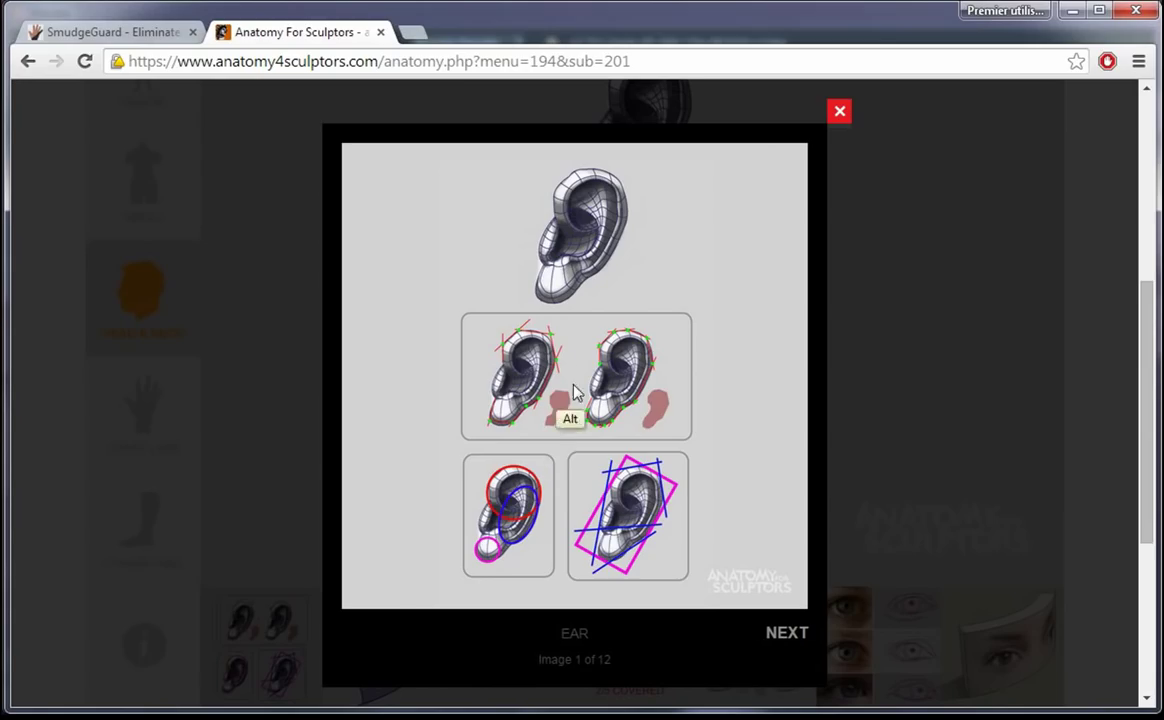
pyautogui.hotkey('alt', 'Tab')
pyautogui.press('f')
pyautogui.click(557, 405)
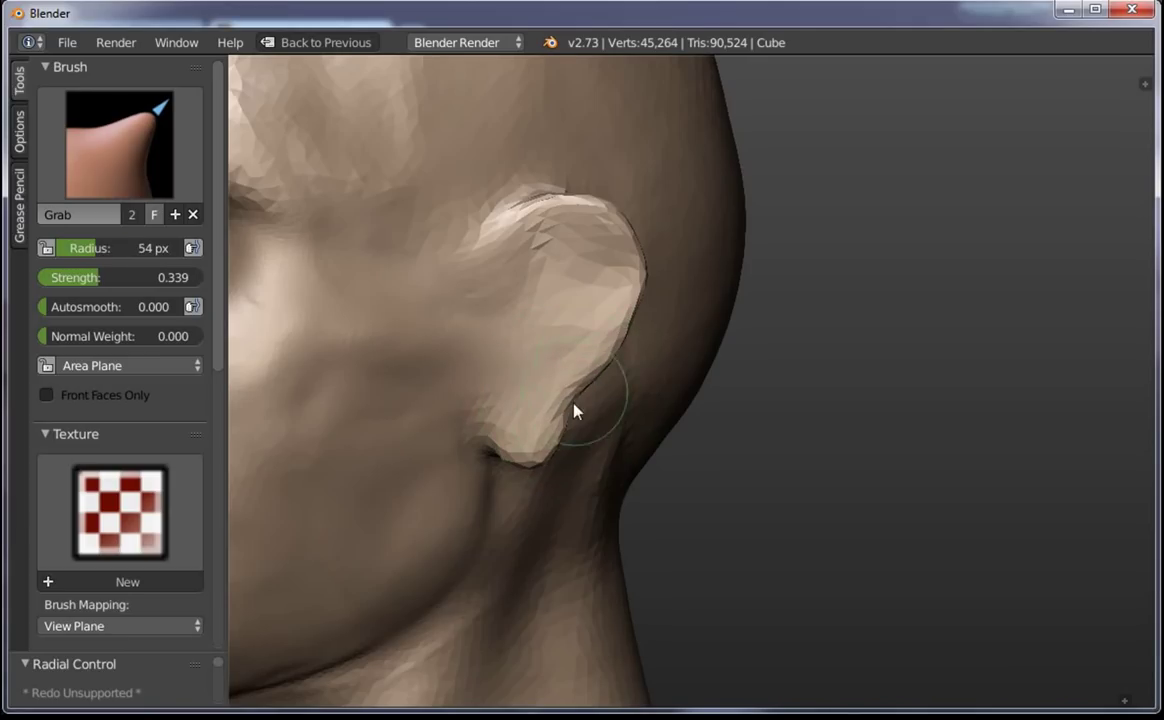
pyautogui.hotkey('alt', 'Tab')
pyautogui.hotkey('alt', 'Tab')
# With a smaller Clay Strips brush, raise a ridge along the helix rim down to the lobe
pyautogui.click(158, 125)
pyautogui.click(234, 250)
pyautogui.press('f')
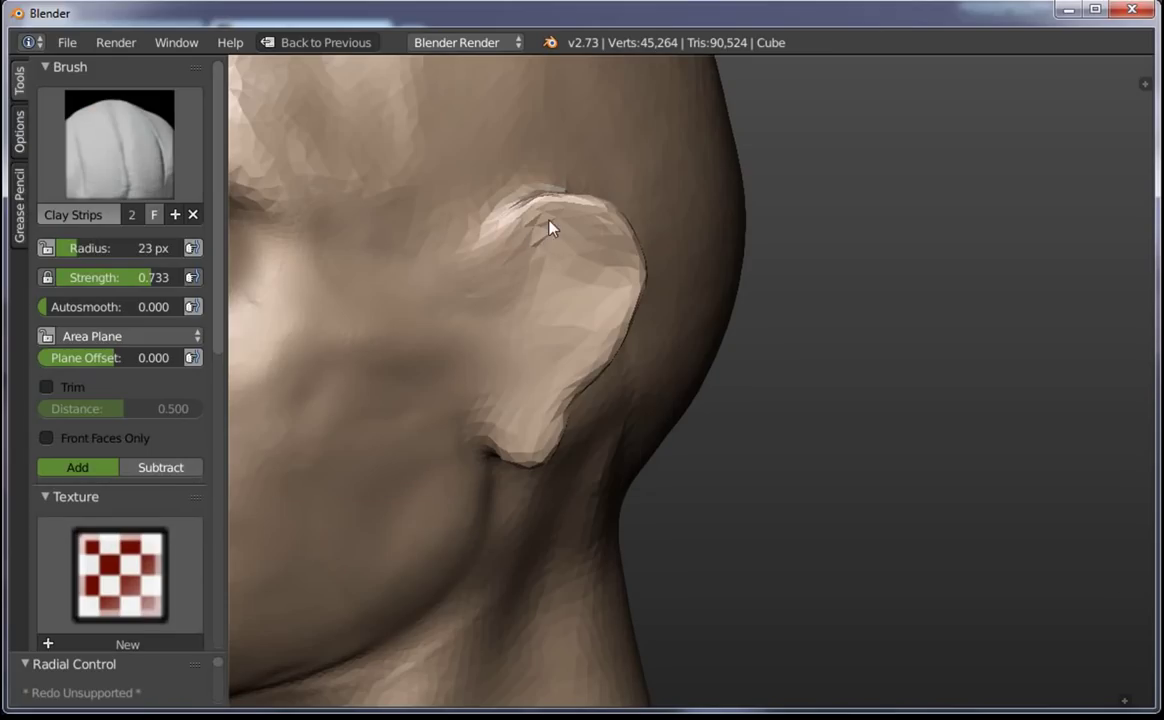
pyautogui.click(558, 222)
pyautogui.moveTo(548, 205); pyautogui.dragTo(551, 322)
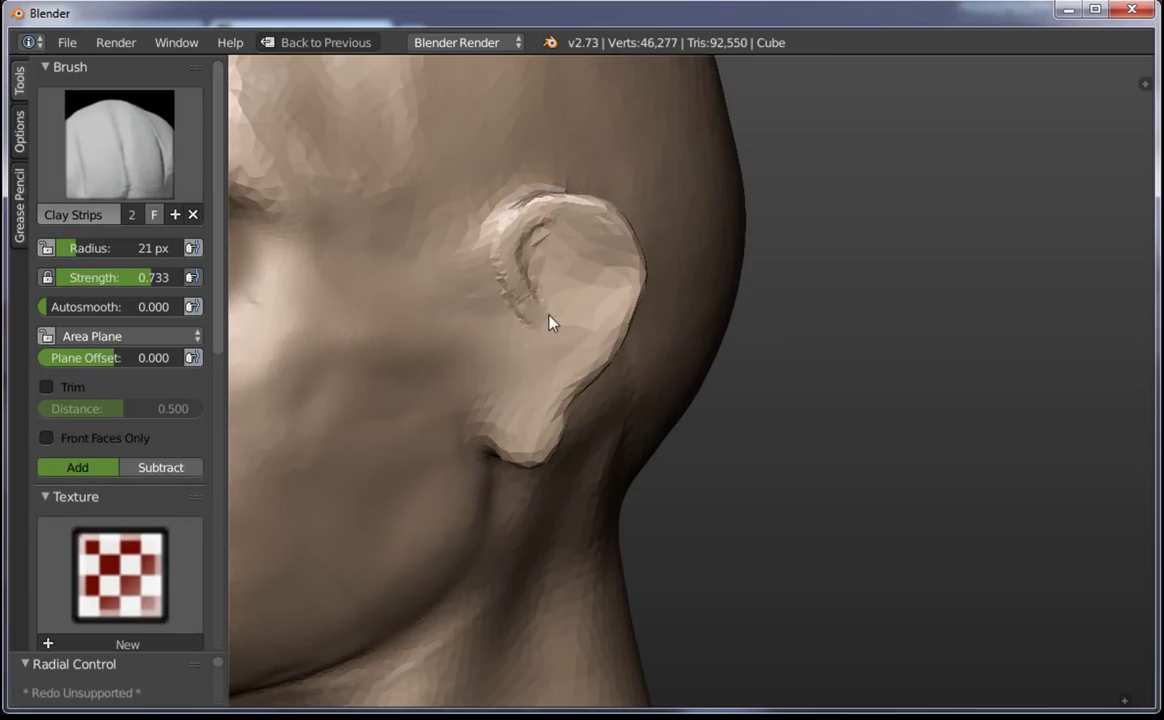
pyautogui.moveTo(610, 230)
pyautogui.mouseDown()
pyautogui.moveTo(626, 294)
pyautogui.moveTo(525, 457)
pyautogui.mouseUp()
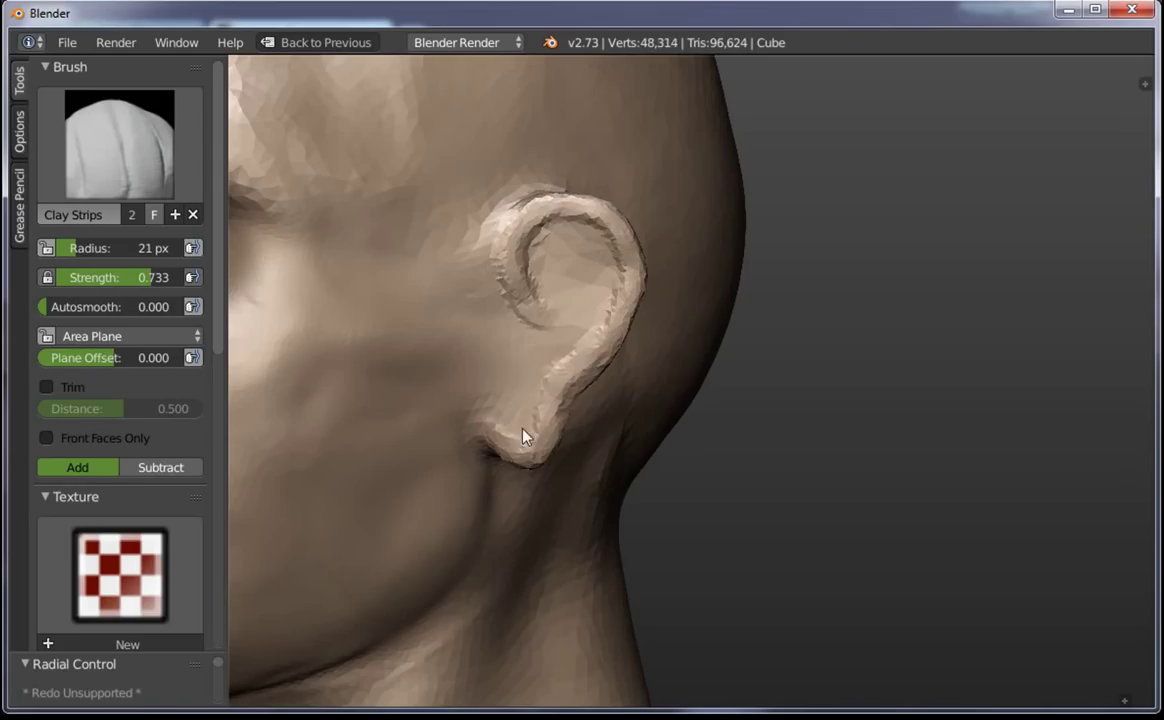
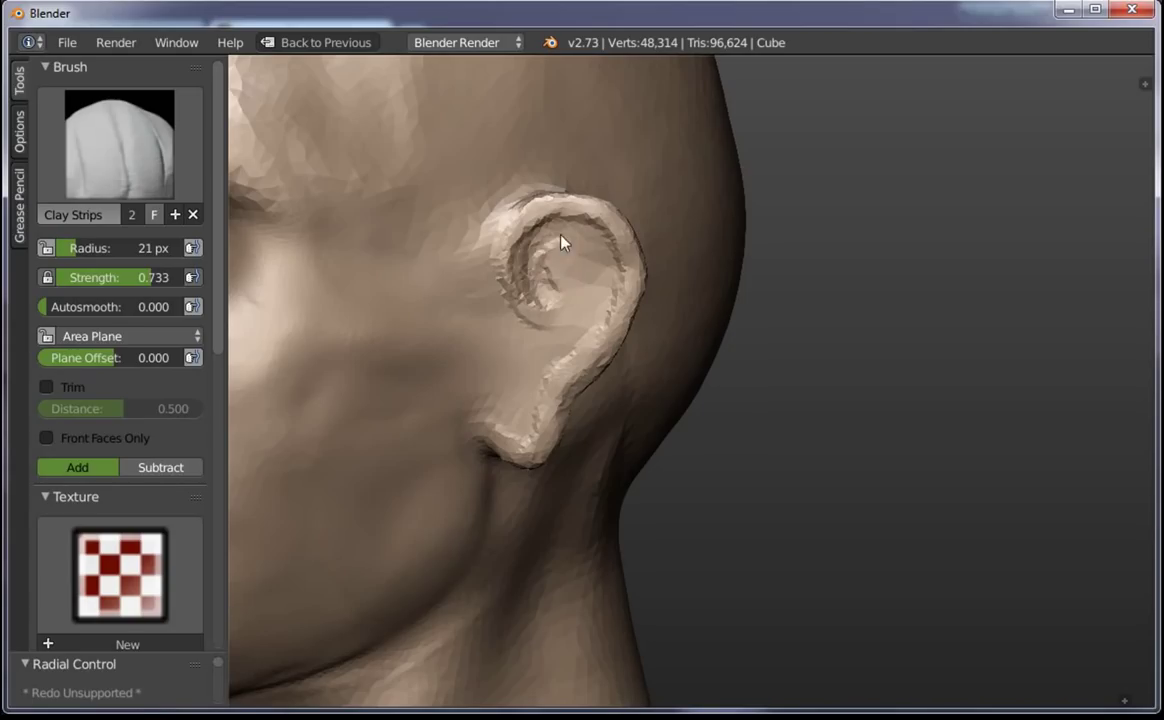
# Enlarge the Clay Strips brush and fill in the ear's concha with strokes
pyautogui.press('f')
pyautogui.click(587, 276)
pyautogui.moveTo(587, 276)
pyautogui.mouseDown()
pyautogui.moveTo(566, 304)
pyautogui.moveTo(538, 270)
pyautogui.moveTo(600, 283)
pyautogui.moveTo(569, 304)
pyautogui.mouseUp()
pyautogui.moveTo(569, 304)
pyautogui.mouseDown(button='middle')
pyautogui.moveTo(470, 353)
pyautogui.moveTo(351, 385)
pyautogui.moveTo(335, 316)
pyautogui.moveTo(672, 254)
pyautogui.moveTo(837, 260)
pyautogui.mouseUp(button='middle')
# Build up the back of the ear with a ~23 px brush and reshape the ridge downward
pyautogui.moveTo(785, 286)
pyautogui.mouseDown()
pyautogui.moveTo(765, 308)
pyautogui.moveTo(748, 299)
pyautogui.moveTo(779, 468)
pyautogui.mouseUp()
pyautogui.moveTo(779, 468)
pyautogui.mouseDown(button='middle')
pyautogui.moveTo(935, 360)
pyautogui.moveTo(740, 455)
pyautogui.mouseUp(button='middle')
pyautogui.moveTo(769, 252); pyautogui.dragTo(800, 403)
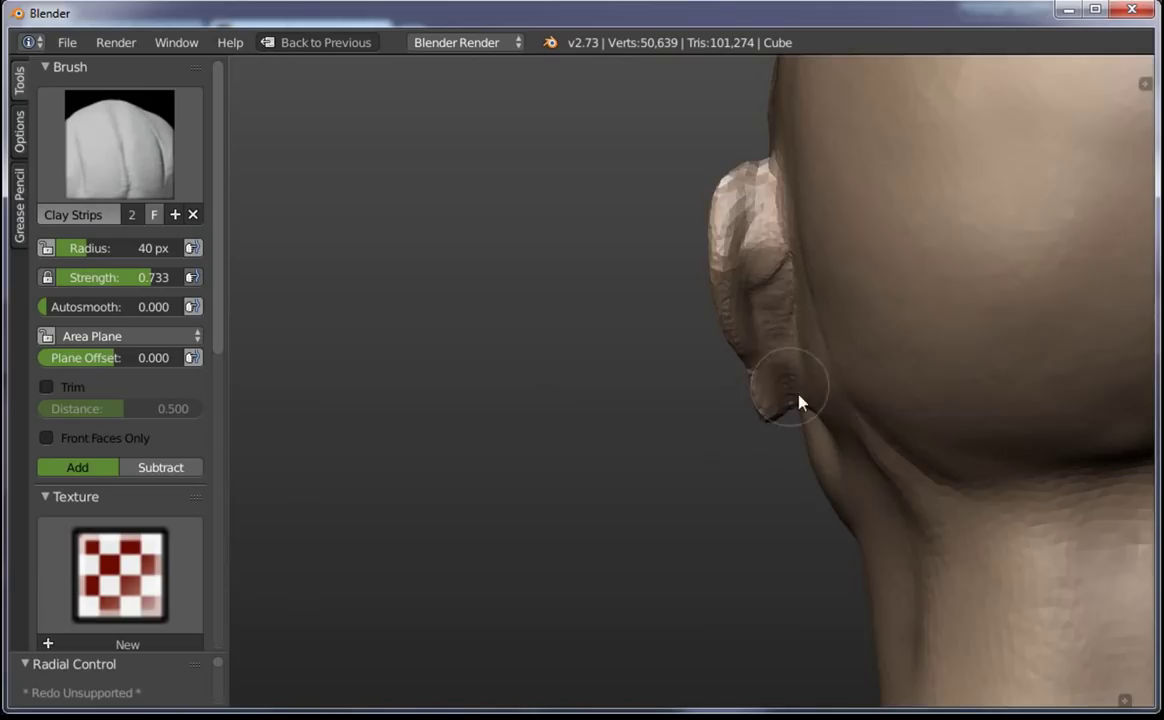
pyautogui.moveTo(800, 403)
pyautogui.mouseDown(button='middle')
pyautogui.moveTo(844, 234)
pyautogui.moveTo(735, 486)
pyautogui.mouseUp(button='middle')
pyautogui.press('f')
pyautogui.moveTo(735, 494)
pyautogui.mouseDown()
pyautogui.moveTo(748, 518)
pyautogui.moveTo(772, 372)
pyautogui.mouseUp()
pyautogui.moveTo(772, 372); pyautogui.dragTo(753, 325, button='middle')
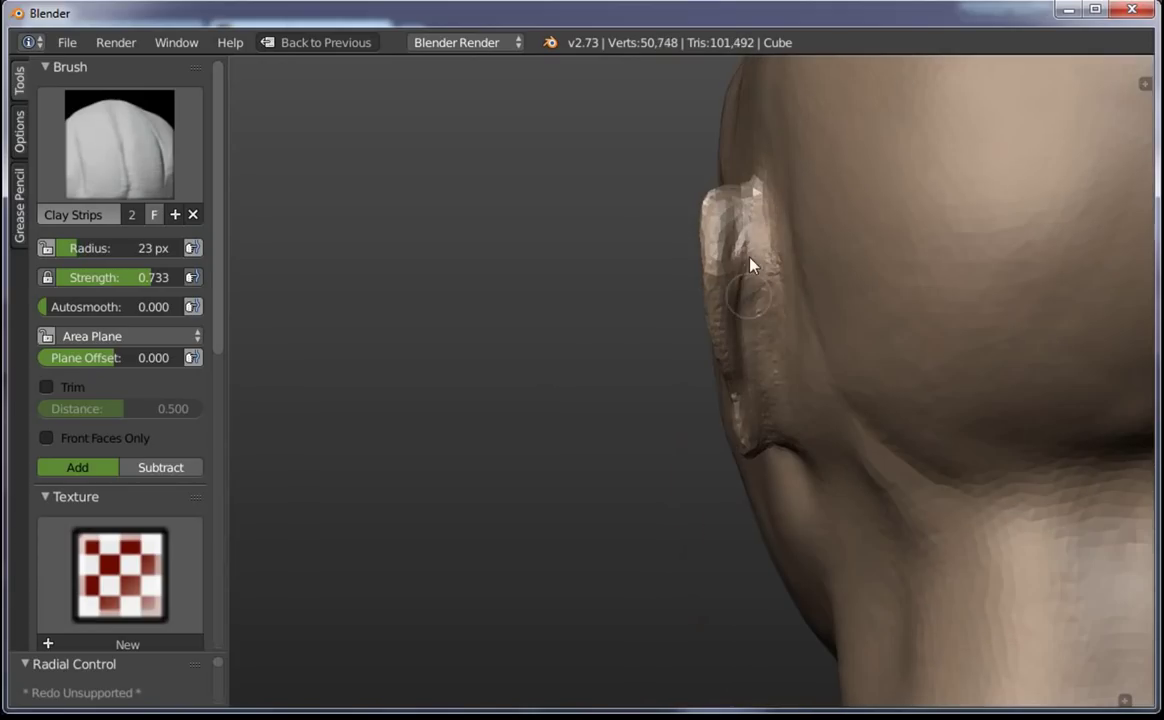
pyautogui.moveTo(752, 265)
pyautogui.mouseDown()
pyautogui.moveTo(733, 247)
pyautogui.moveTo(748, 356)
pyautogui.moveTo(776, 414)
pyautogui.mouseUp()
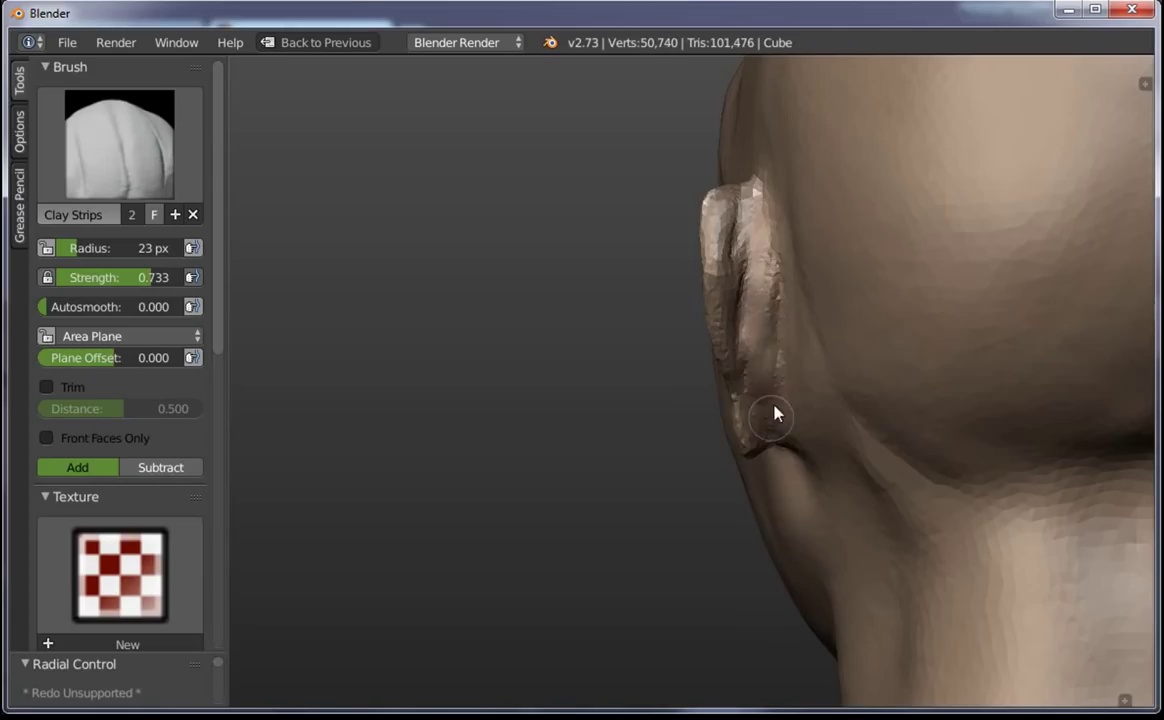
pyautogui.moveTo(776, 414); pyautogui.dragTo(751, 346, button='middle')
# Carve a new groove into the ear at 16 px, then touch it up at 39 px
pyautogui.press('f')
pyautogui.click(766, 312)
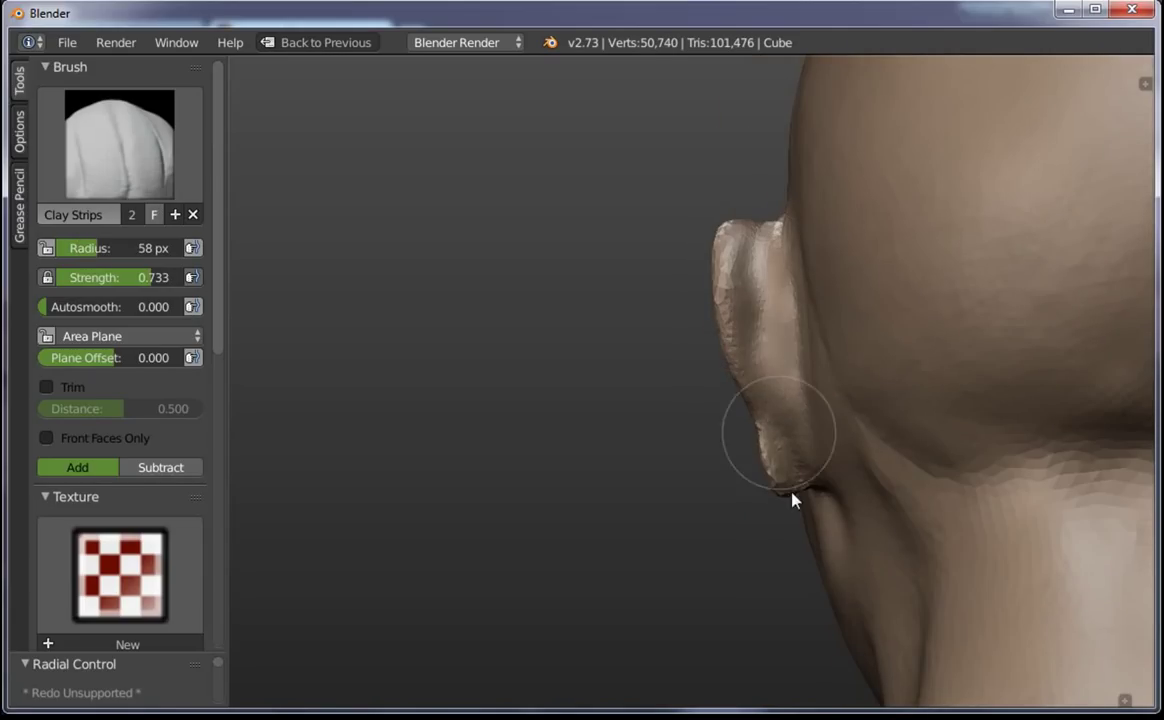
pyautogui.moveTo(753, 455)
pyautogui.mouseDown(button='middle')
pyautogui.moveTo(1047, 475)
pyautogui.moveTo(730, 322)
pyautogui.moveTo(746, 380)
pyautogui.mouseUp(button='middle')
pyautogui.press('f')
pyautogui.click(743, 330)
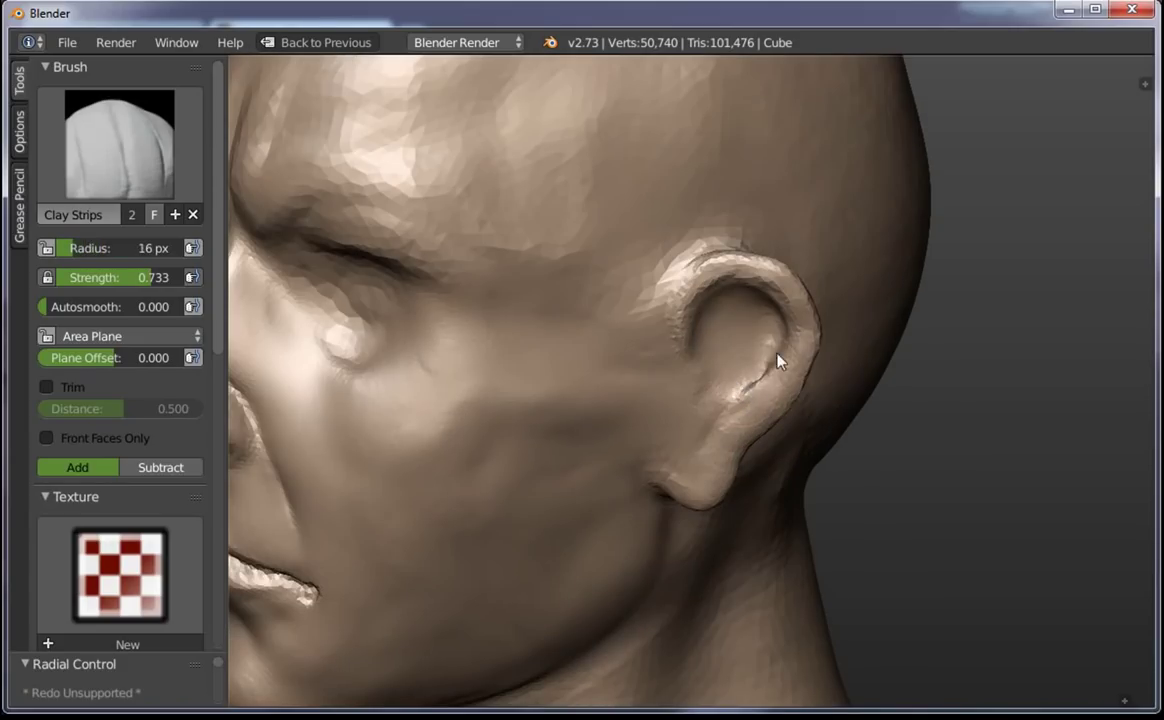
pyautogui.moveTo(778, 362); pyautogui.dragTo(741, 411)
pyautogui.press('f')
pyautogui.click(780, 385)
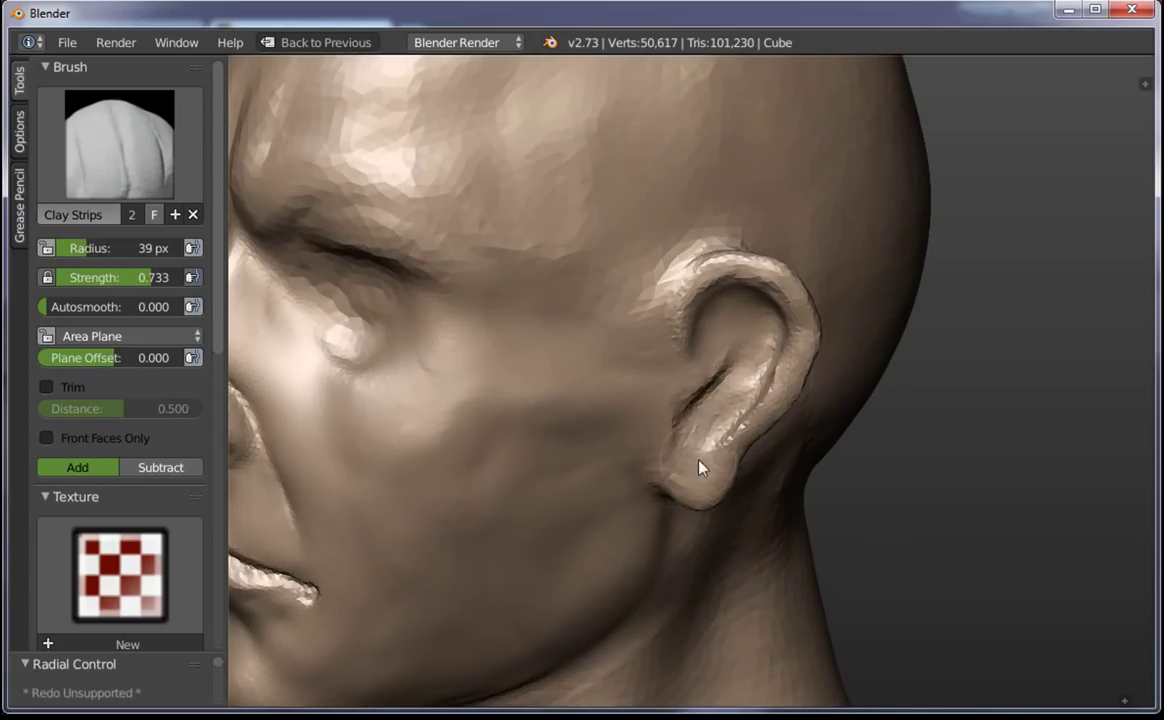
pyautogui.moveTo(707, 372); pyautogui.dragTo(743, 390)
# With a 15 px brush, carve and deepen the inner-ear crease and reshape the concha
pyautogui.moveTo(743, 390); pyautogui.dragTo(684, 355, button='middle')
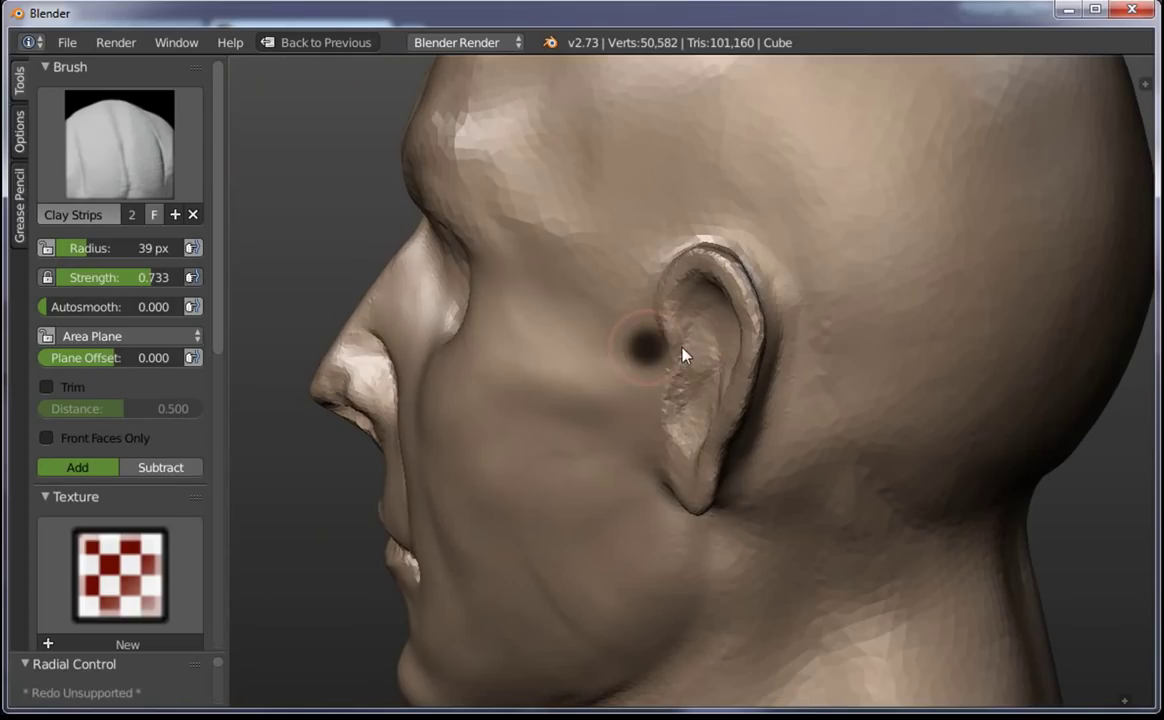
pyautogui.click(683, 335)
pyautogui.moveTo(697, 358)
pyautogui.mouseDown()
pyautogui.moveTo(714, 382)
pyautogui.moveTo(703, 345)
pyautogui.moveTo(707, 361)
pyautogui.moveTo(697, 353)
pyautogui.moveTo(730, 341)
pyautogui.mouseUp()
pyautogui.scroll(3, 727, 358)
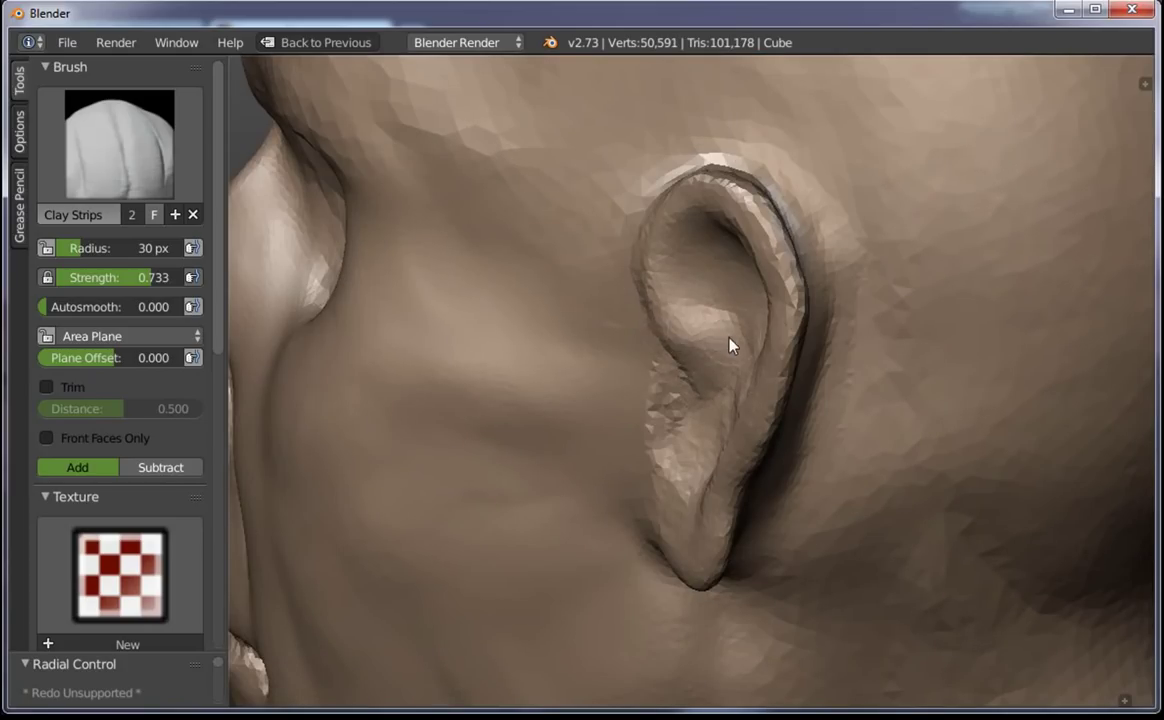
pyautogui.moveTo(730, 340)
pyautogui.mouseDown(button='middle')
pyautogui.moveTo(722, 356)
pyautogui.moveTo(711, 302)
pyautogui.mouseUp(button='middle')
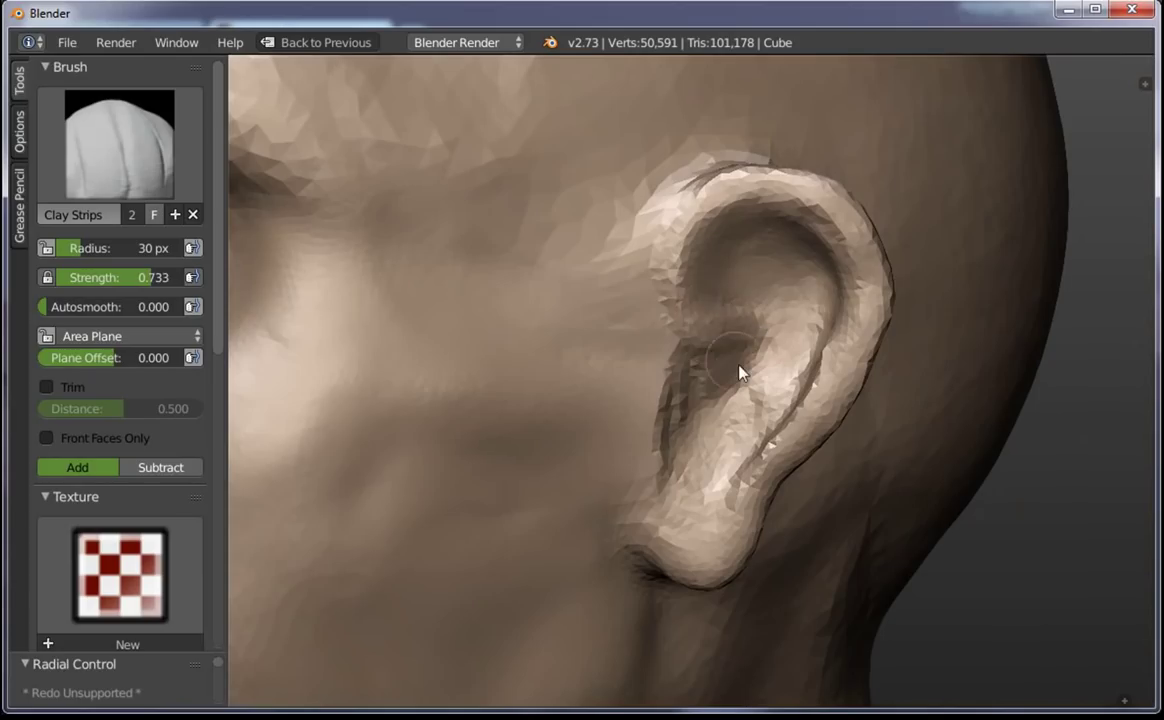
pyautogui.moveTo(740, 371); pyautogui.dragTo(688, 275)
pyautogui.moveTo(730, 371)
pyautogui.mouseDown()
pyautogui.moveTo(728, 340)
pyautogui.moveTo(753, 333)
pyautogui.mouseUp()
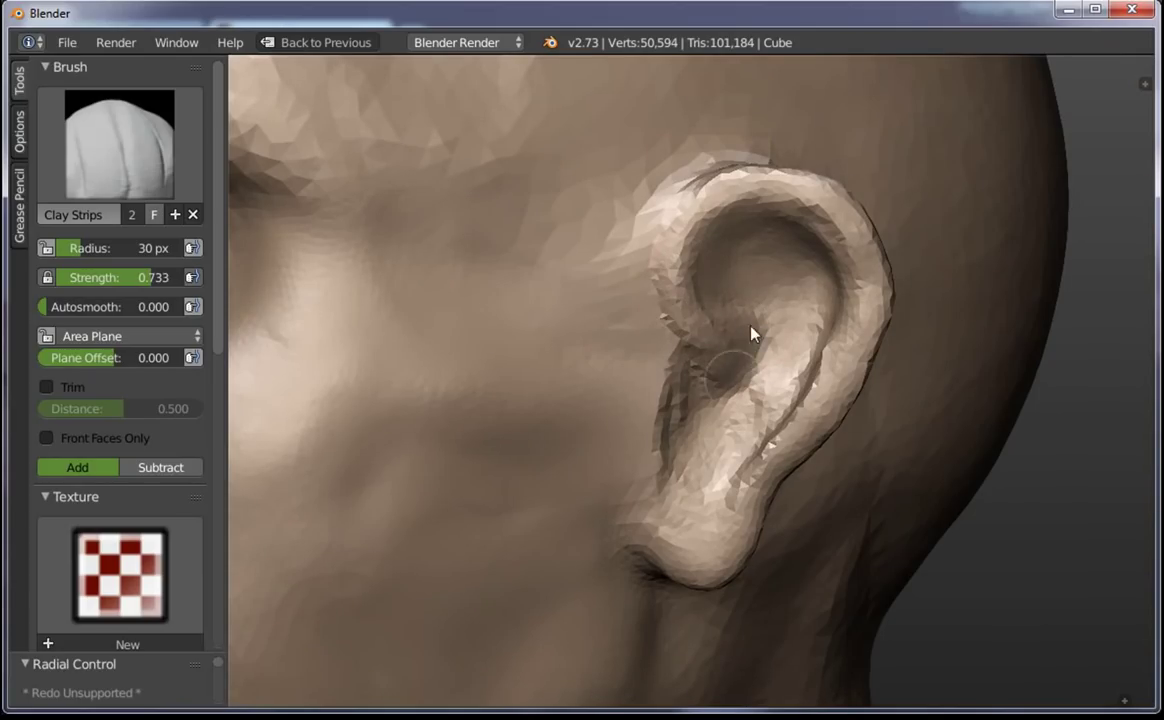
pyautogui.moveTo(746, 260); pyautogui.dragTo(714, 270)
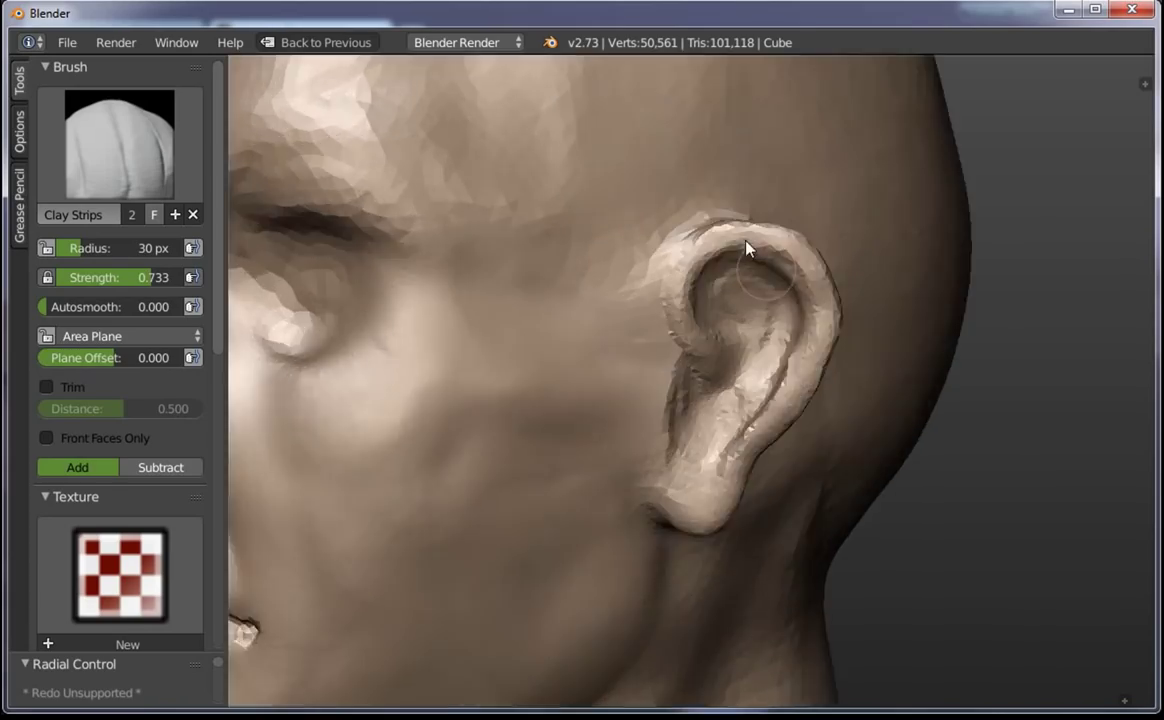
# Dent and reshape the inner ear folds with Clay Strips at 51 px, then 29 px
pyautogui.scroll(3, 745, 248)
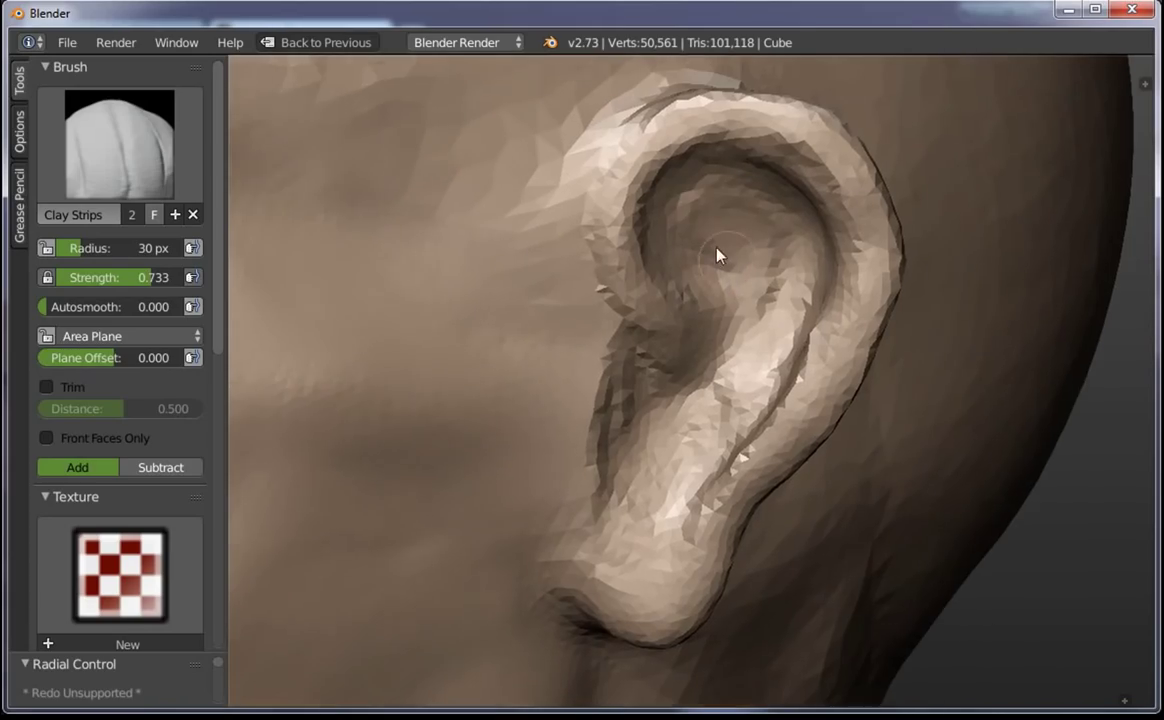
pyautogui.scroll(1, 717, 252)
pyautogui.moveTo(650, 218)
pyautogui.mouseDown()
pyautogui.moveTo(746, 277)
pyautogui.moveTo(753, 247)
pyautogui.moveTo(727, 156)
pyautogui.moveTo(752, 345)
pyautogui.moveTo(676, 308)
pyautogui.moveTo(660, 350)
pyautogui.moveTo(688, 420)
pyautogui.moveTo(620, 380)
pyautogui.moveTo(636, 436)
pyautogui.mouseUp()
pyautogui.press('f')
pyautogui.click(660, 208)
pyautogui.moveTo(660, 208)
pyautogui.mouseDown()
pyautogui.moveTo(639, 163)
pyautogui.moveTo(700, 300)
pyautogui.moveTo(602, 386)
pyautogui.moveTo(744, 306)
pyautogui.mouseUp()
pyautogui.press('f')
pyautogui.click(690, 330)
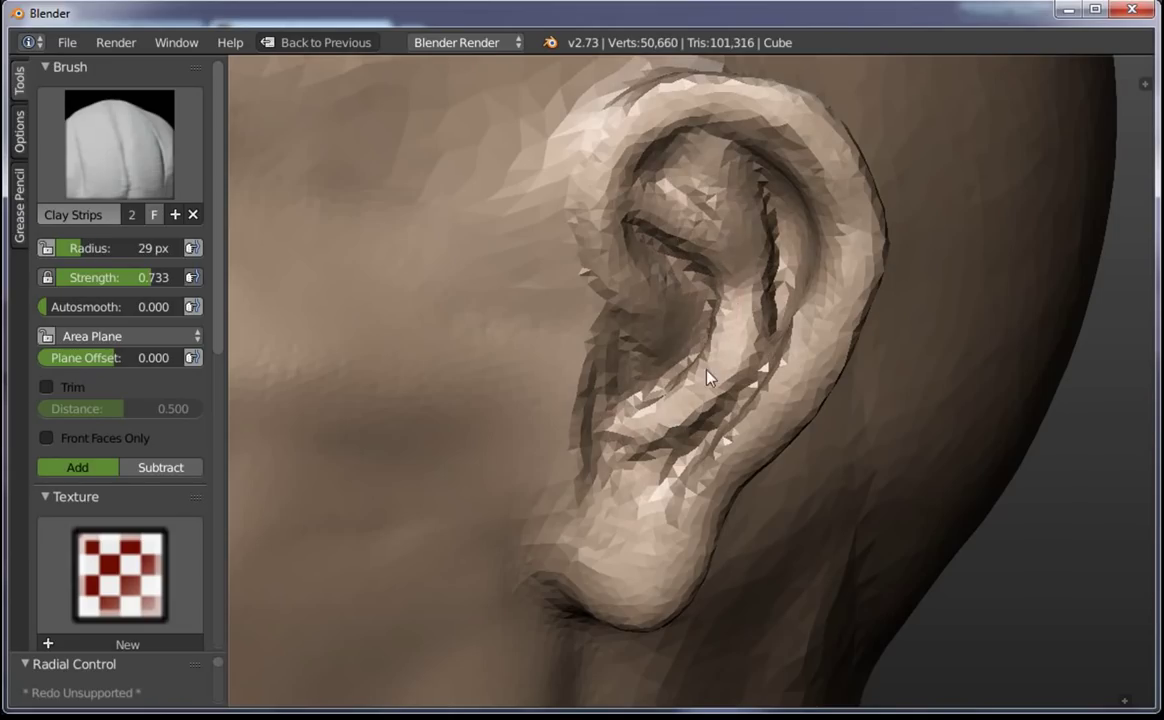
pyautogui.moveTo(642, 336)
pyautogui.mouseDown()
pyautogui.moveTo(684, 256)
pyautogui.moveTo(685, 268)
pyautogui.mouseUp()
pyautogui.scroll(-2, 697, 398)
pyautogui.scroll(-3, 697, 398)
pyautogui.moveTo(697, 398)
pyautogui.mouseDown(button='middle')
pyautogui.moveTo(782, 340)
pyautogui.moveTo(826, 340)
pyautogui.moveTo(720, 286)
pyautogui.mouseUp(button='middle')
pyautogui.scroll(4, 720, 286)
# With a 105 px Grab brush, pull the ear folds, fill the front rim and pull the back rim inward
pyautogui.press('g')
pyautogui.press('f')
pyautogui.click(736, 304)
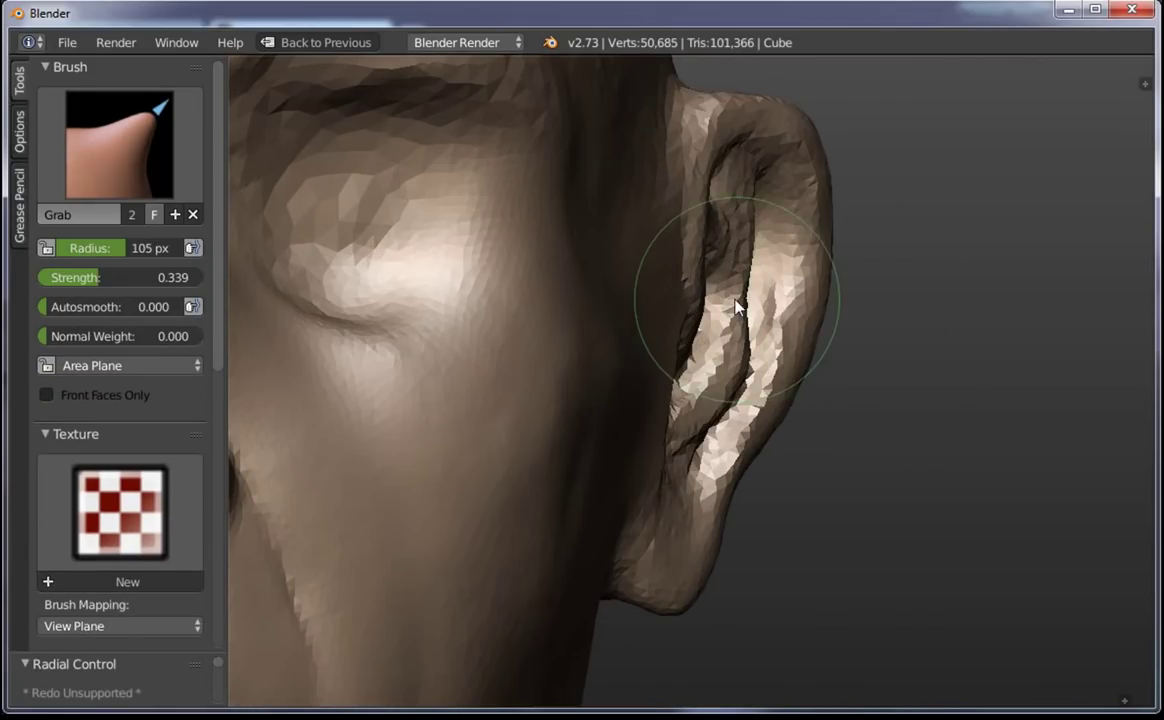
pyautogui.moveTo(736, 304)
pyautogui.mouseDown()
pyautogui.moveTo(695, 261)
pyautogui.moveTo(767, 291)
pyautogui.moveTo(746, 216)
pyautogui.mouseUp()
pyautogui.scroll(-2, 830, 291)
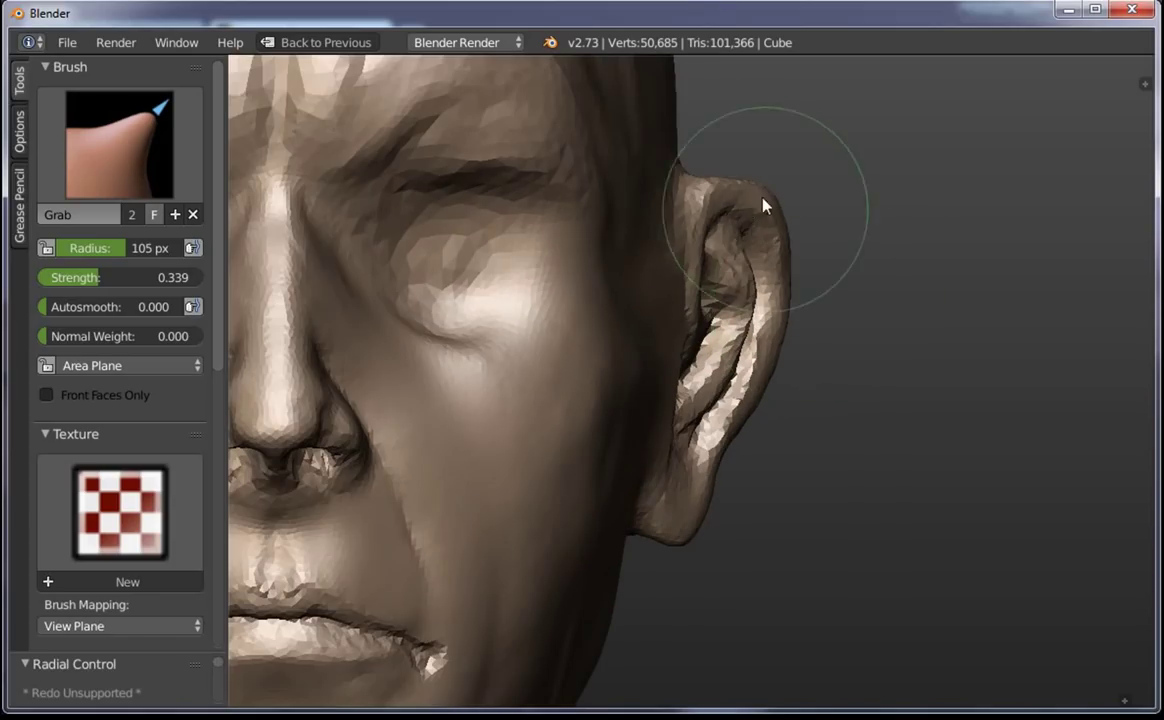
pyautogui.moveTo(683, 233); pyautogui.dragTo(727, 177)
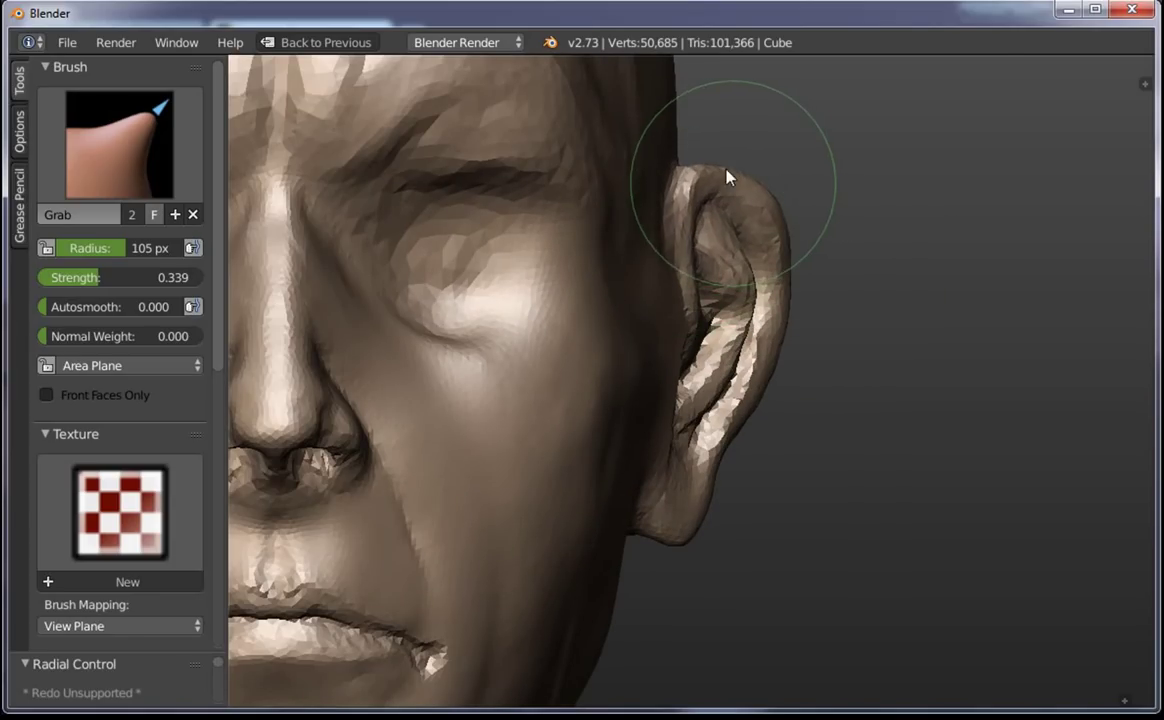
pyautogui.moveTo(803, 268)
pyautogui.mouseDown()
pyautogui.moveTo(772, 317)
pyautogui.moveTo(774, 351)
pyautogui.moveTo(735, 408)
pyautogui.moveTo(787, 276)
pyautogui.moveTo(761, 338)
pyautogui.moveTo(772, 286)
pyautogui.moveTo(753, 234)
pyautogui.mouseUp()
# From a side view, reshape the inner folds, upper rim and earlobe with a 62 px Grab brush
pyautogui.scroll(-5, 797, 408)
pyautogui.scroll(-4, 886, 405)
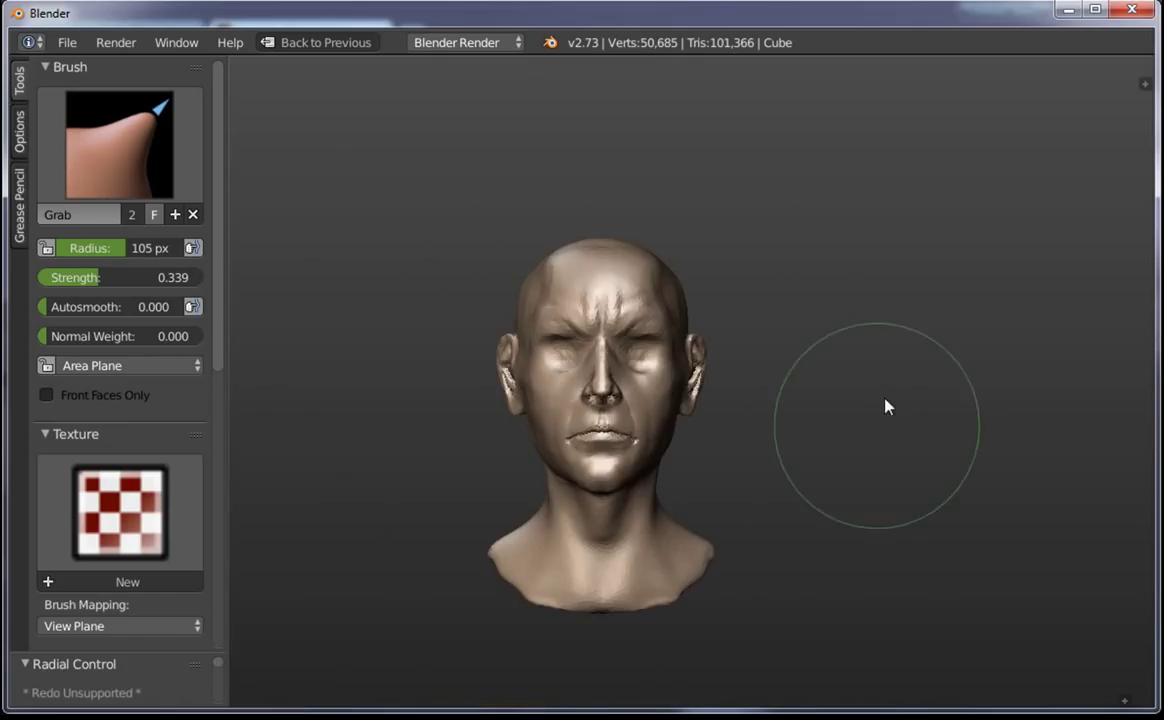
pyautogui.moveTo(886, 405); pyautogui.dragTo(639, 382, button='middle')
pyautogui.scroll(5, 670, 262)
pyautogui.scroll(6, 733, 347)
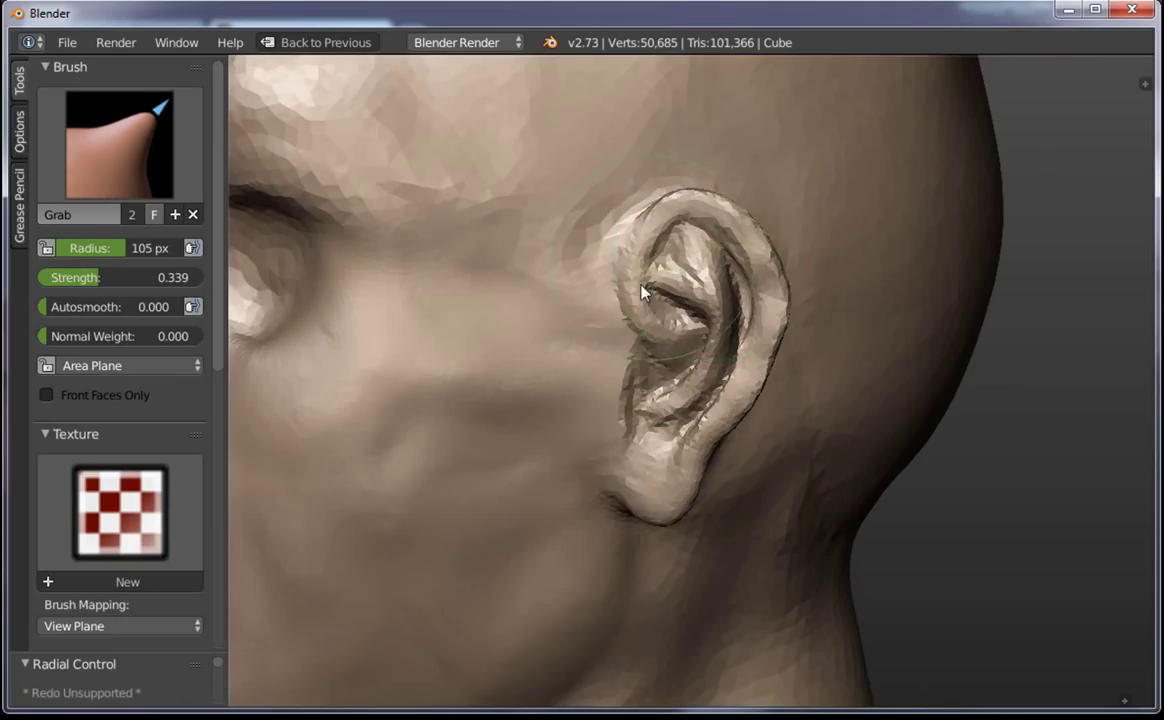
pyautogui.moveTo(733, 347)
pyautogui.mouseDown()
pyautogui.moveTo(774, 338)
pyautogui.moveTo(692, 217)
pyautogui.mouseUp()
pyautogui.press('[')
pyautogui.press('[')
pyautogui.press('[')
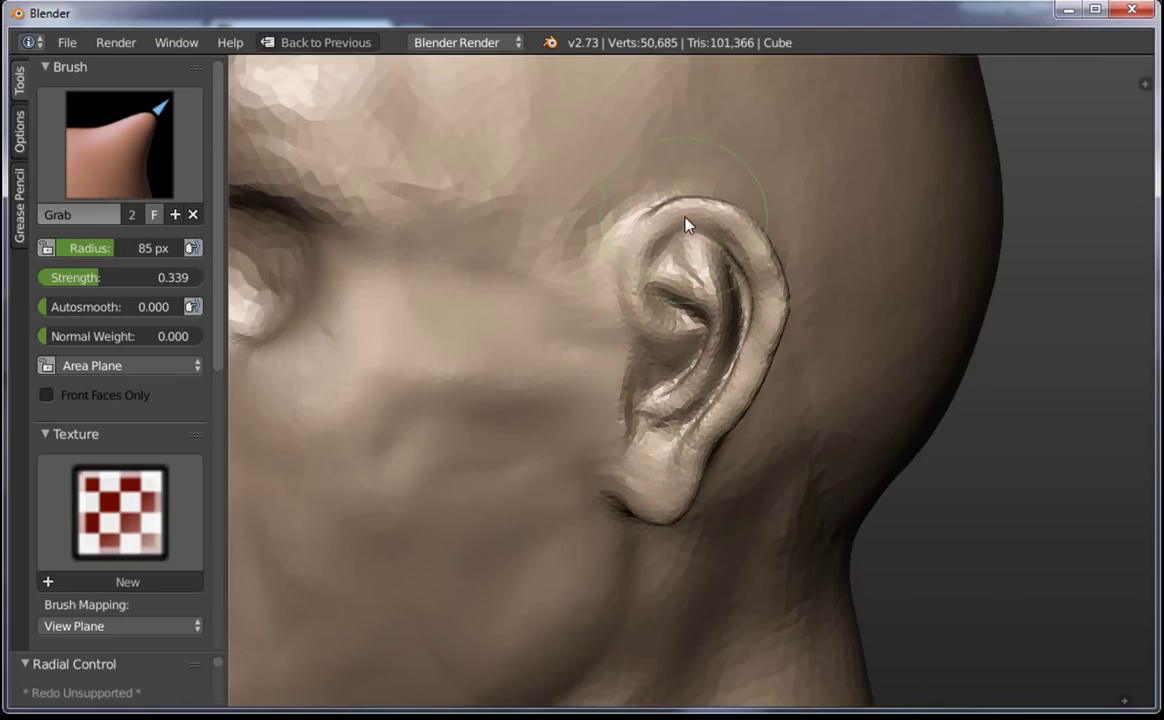
pyautogui.moveTo(730, 268)
pyautogui.mouseDown()
pyautogui.moveTo(748, 268)
pyautogui.moveTo(756, 333)
pyautogui.moveTo(694, 462)
pyautogui.moveTo(688, 512)
pyautogui.mouseUp()
pyautogui.keyDown('shift'); pyautogui.moveTo(682, 297); pyautogui.dragTo(644, 350, button='middle'); pyautogui.keyUp('shift')
pyautogui.scroll(3, 644, 350)
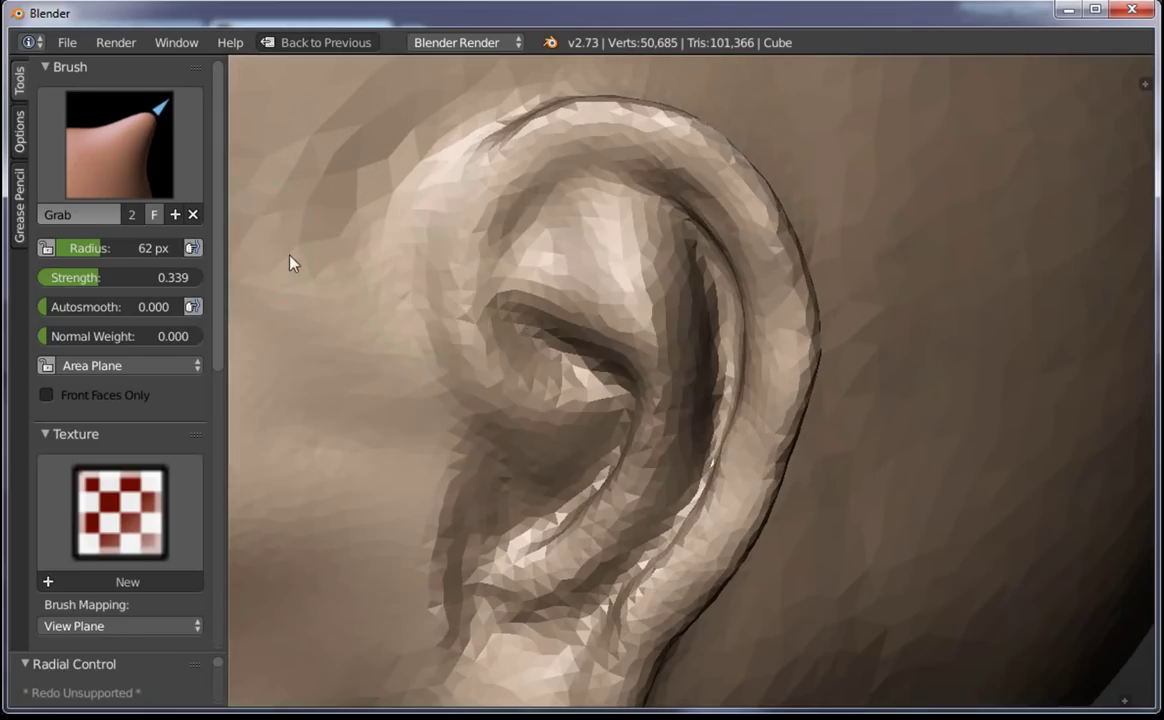
pyautogui.press('space')
# Switch back to Clay Strips and sculpt the inner ear ridge and concha
pyautogui.click(234, 224)
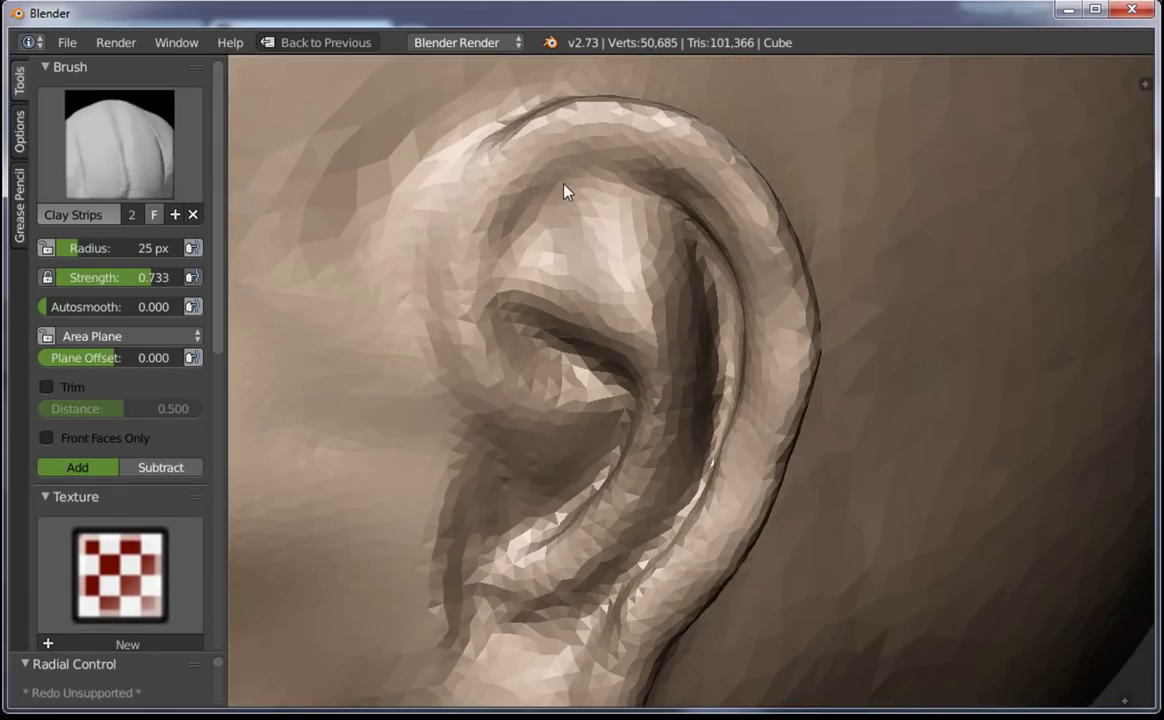
pyautogui.press(']')
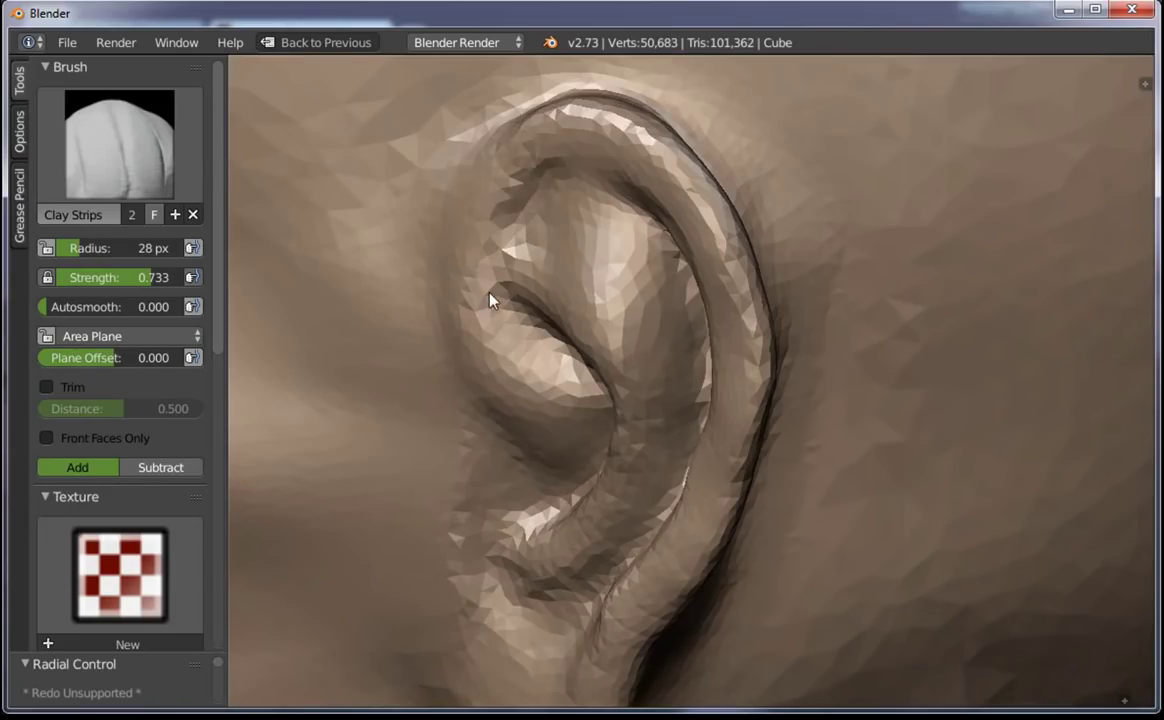
pyautogui.moveTo(509, 240)
pyautogui.mouseDown()
pyautogui.moveTo(507, 195)
pyautogui.moveTo(546, 406)
pyautogui.moveTo(560, 383)
pyautogui.moveTo(582, 387)
pyautogui.moveTo(546, 304)
pyautogui.moveTo(566, 252)
pyautogui.moveTo(546, 230)
pyautogui.moveTo(561, 260)
pyautogui.mouseUp()
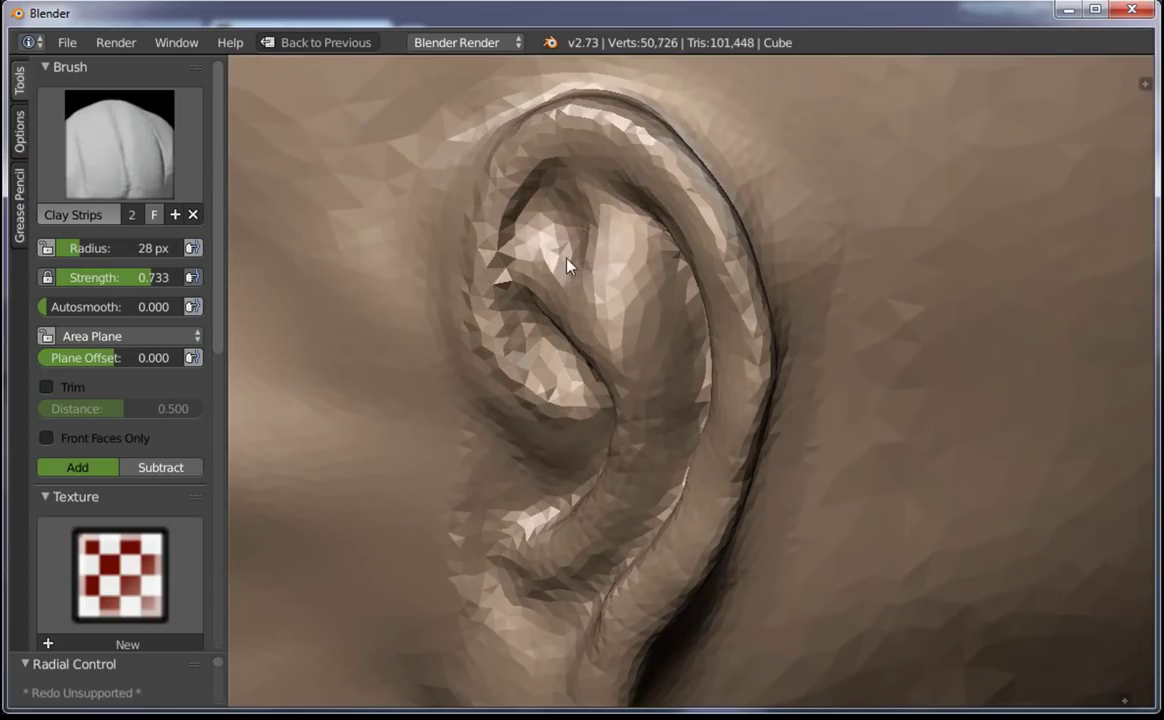
pyautogui.moveTo(561, 260)
pyautogui.mouseDown(button='middle')
pyautogui.moveTo(577, 255)
pyautogui.moveTo(611, 122)
pyautogui.mouseUp(button='middle')
# With a 24 px brush, refine the upper ear, helix, antihelix and helix rim
pyautogui.press('f')
pyautogui.click(590, 250)
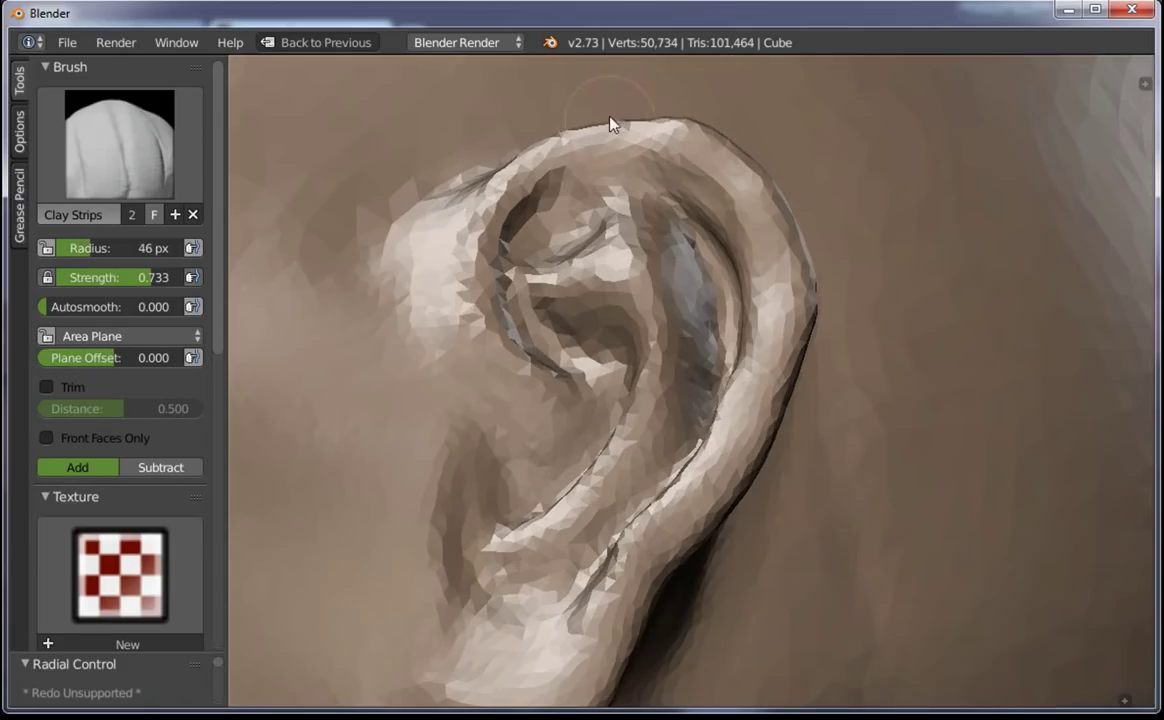
pyautogui.press('f')
pyautogui.click(540, 182)
pyautogui.moveTo(592, 153); pyautogui.dragTo(650, 203)
pyautogui.moveTo(650, 203); pyautogui.dragTo(598, 156, button='middle')
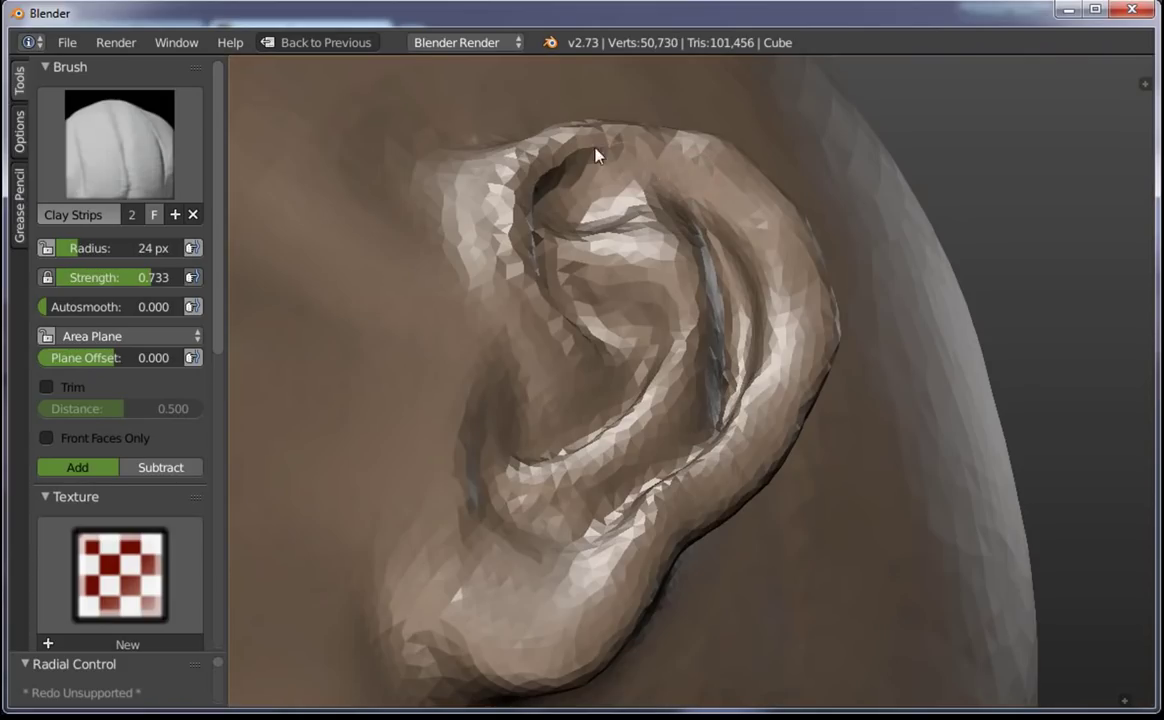
pyautogui.moveTo(598, 156)
pyautogui.mouseDown()
pyautogui.moveTo(650, 156)
pyautogui.moveTo(598, 135)
pyautogui.mouseUp()
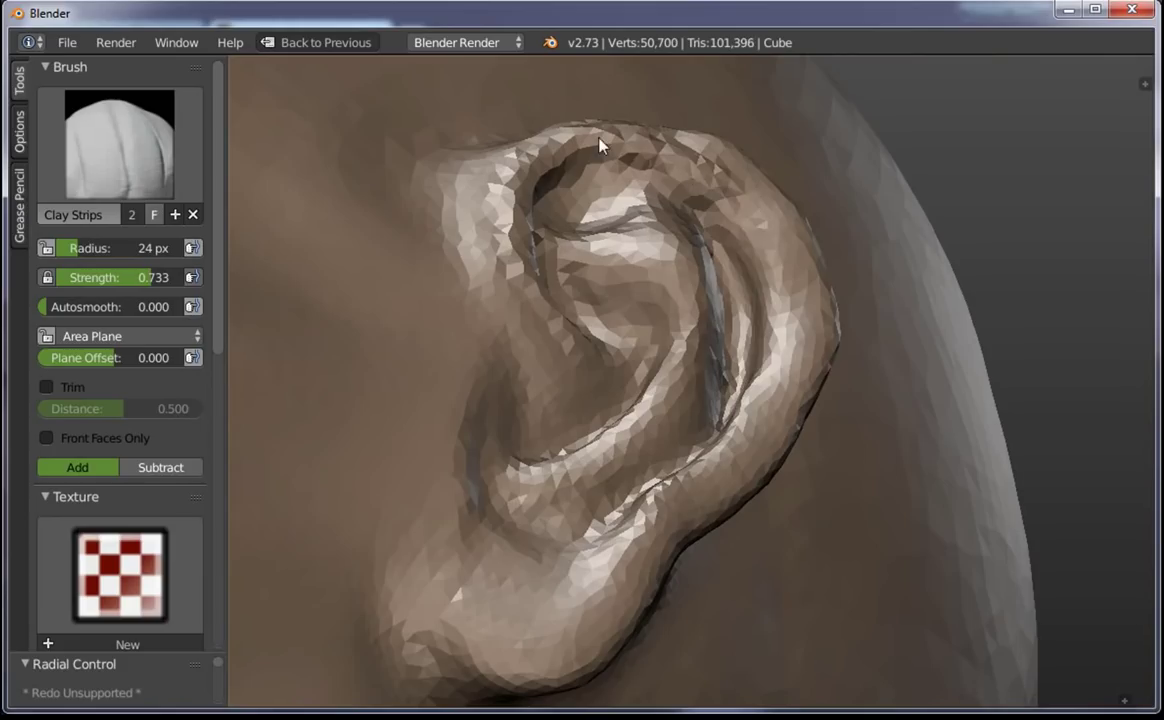
pyautogui.moveTo(769, 384); pyautogui.dragTo(695, 445)
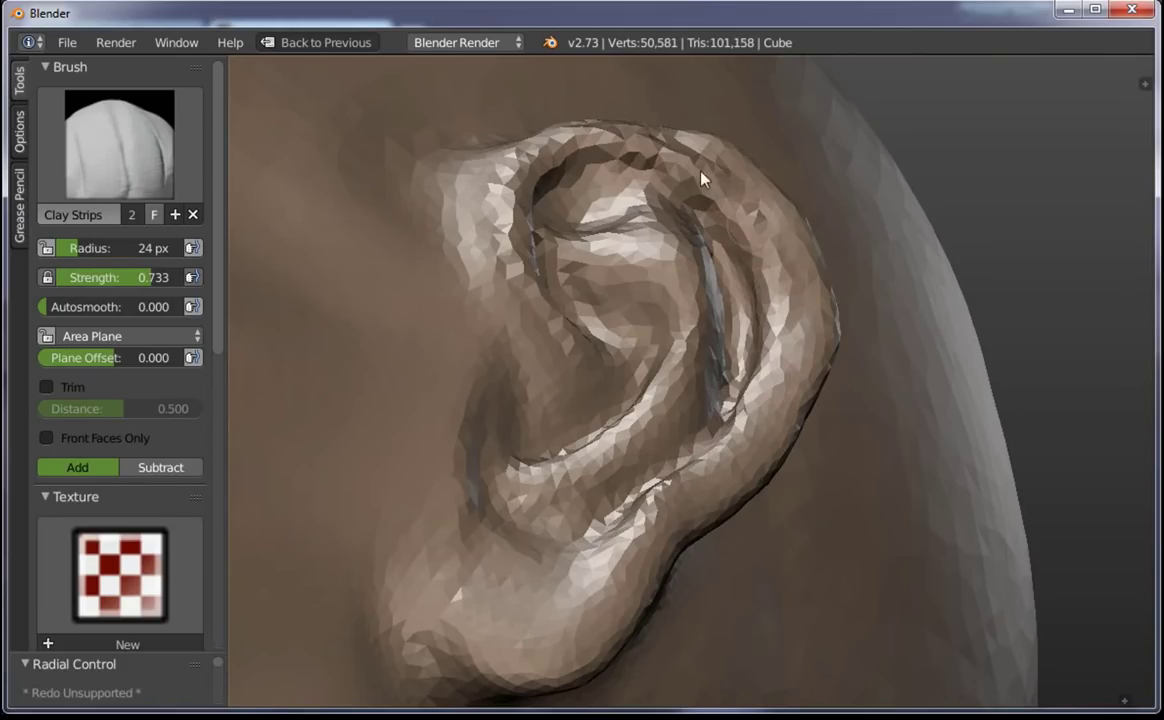
pyautogui.moveTo(475, 163); pyautogui.dragTo(497, 276)
# Zoom out to see the whole head at an angle, then bring up the browser's ear reference
pyautogui.scroll(-2, 620, 225)
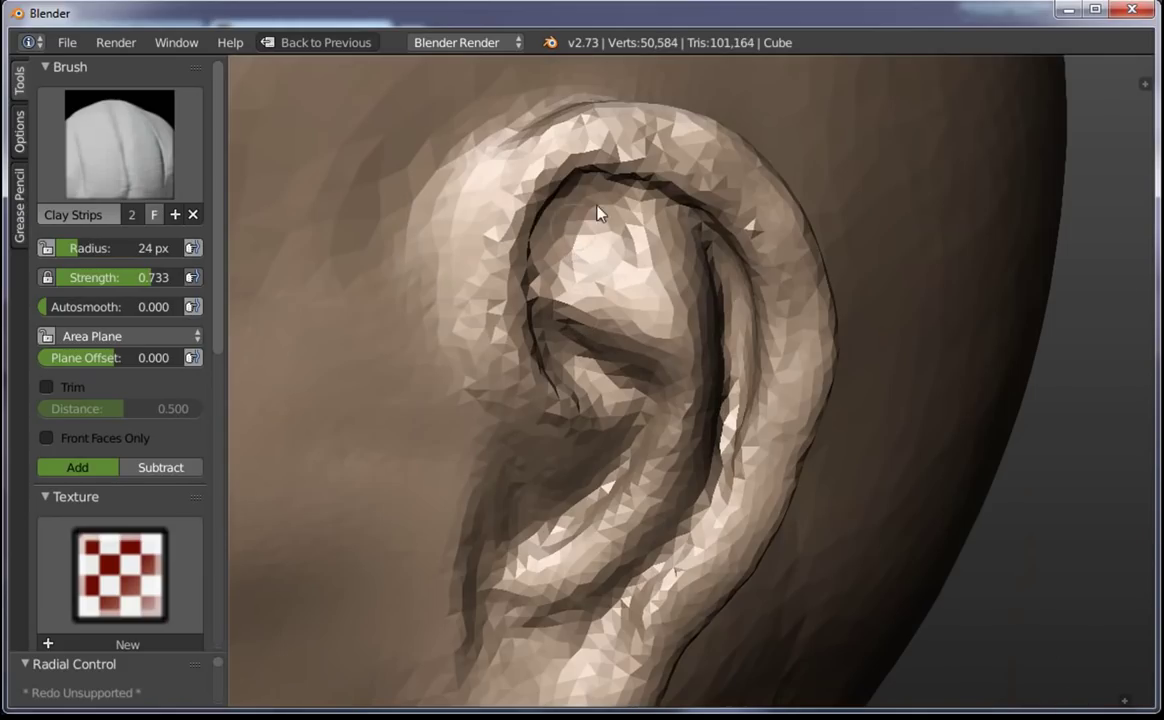
pyautogui.scroll(-5, 720, 182)
pyautogui.moveTo(800, 509)
pyautogui.mouseDown(button='middle')
pyautogui.moveTo(790, 379)
pyautogui.moveTo(743, 333)
pyautogui.mouseUp(button='middle')
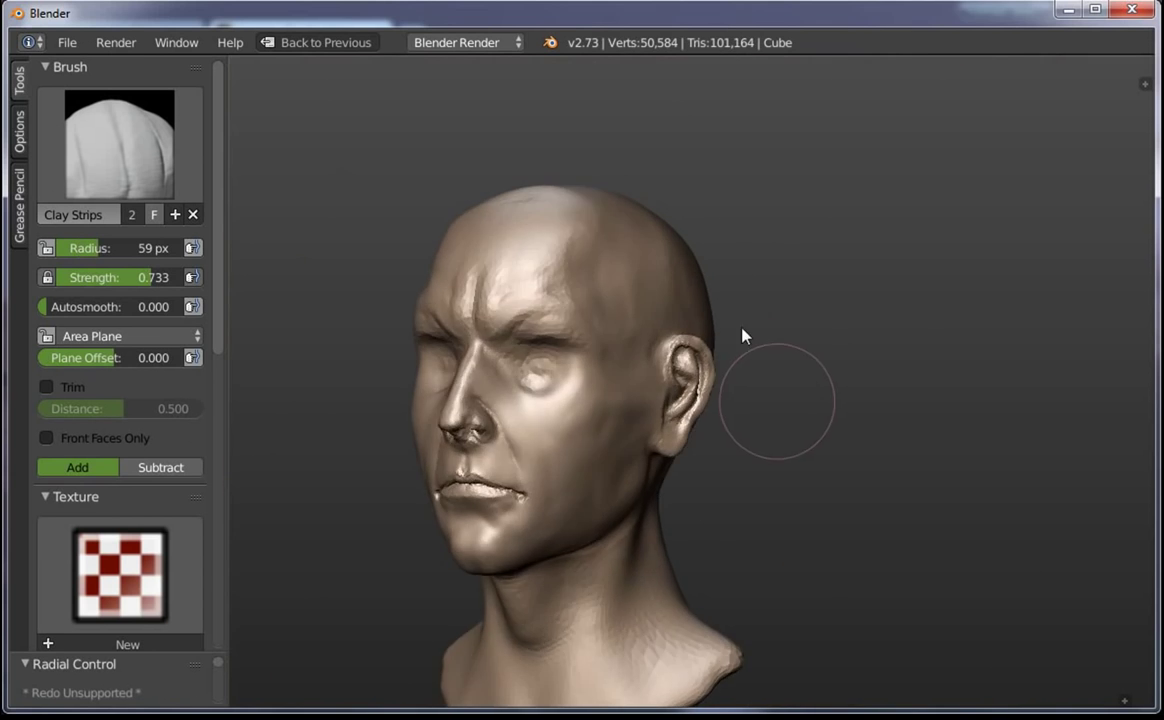
pyautogui.scroll(5, 700, 380)
pyautogui.hotkey('alt', 'Tab')
pyautogui.hotkey('alt', 'Tab')
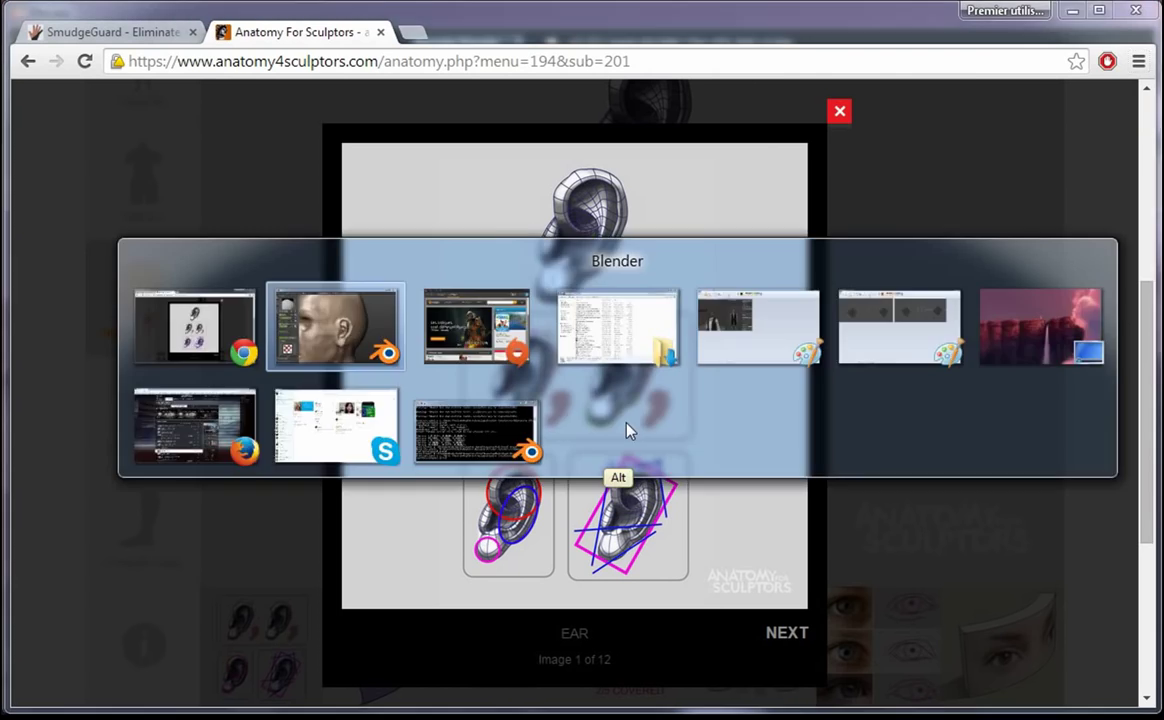
# Sculpt the ear's lower bowl near the lobe and shrink the brush to 18 px
pyautogui.moveTo(643, 474)
pyautogui.mouseDown()
pyautogui.moveTo(629, 476)
pyautogui.moveTo(668, 468)
pyautogui.moveTo(606, 481)
pyautogui.mouseUp()
pyautogui.press('f')
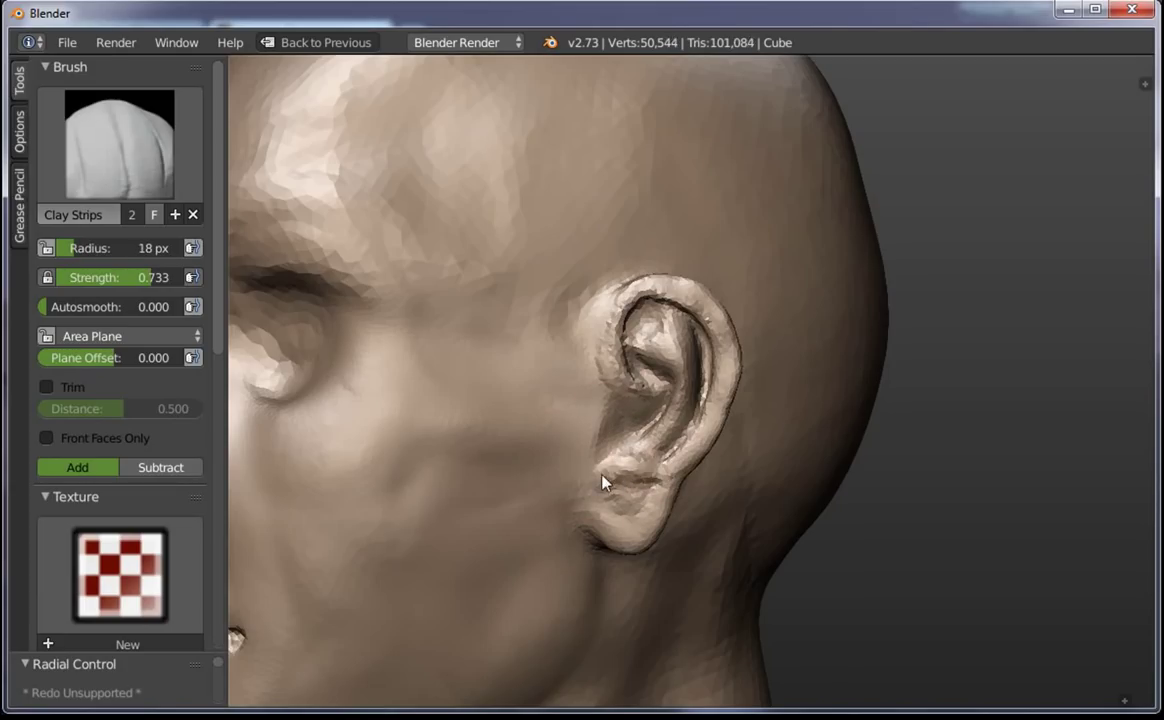
# Add small Clay Strips strokes inside the ear at 17–18 px to deepen inner-ear detail
pyautogui.moveTo(646, 470); pyautogui.dragTo(626, 403, button='middle')
pyautogui.press('f')
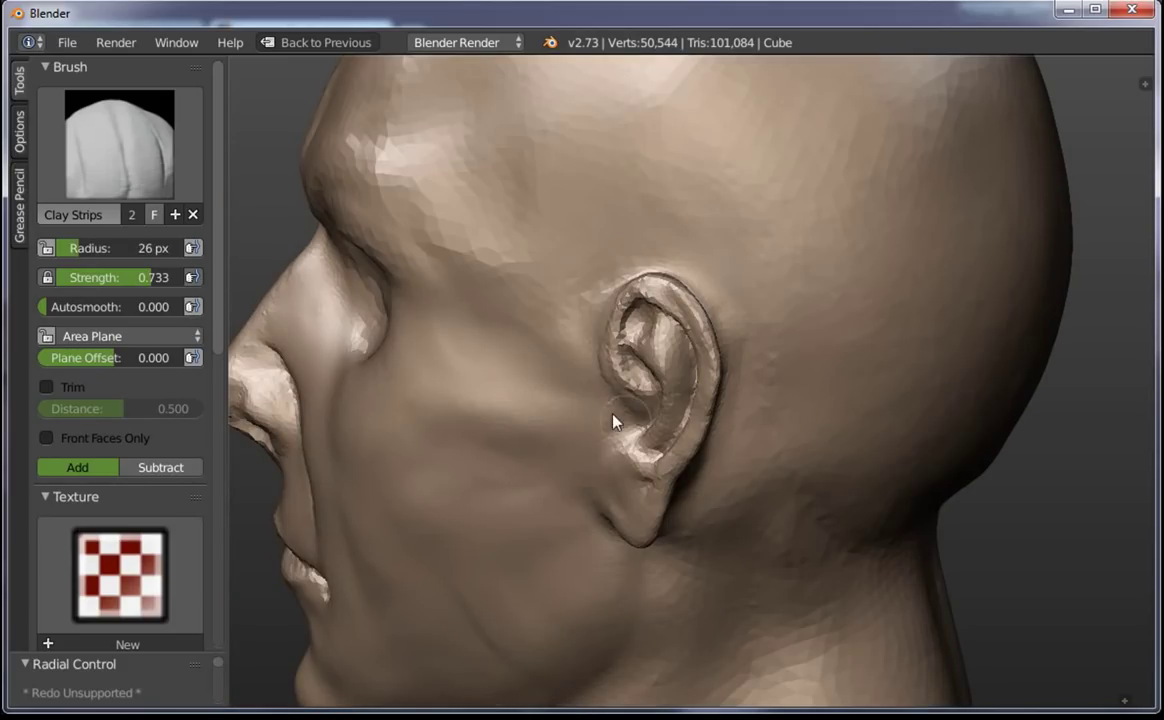
pyautogui.moveTo(613, 421); pyautogui.dragTo(600, 395)
pyautogui.press('f')
pyautogui.click(620, 418)
pyautogui.moveTo(636, 416); pyautogui.dragTo(646, 430)
pyautogui.moveTo(646, 430); pyautogui.dragTo(637, 424, button='middle')
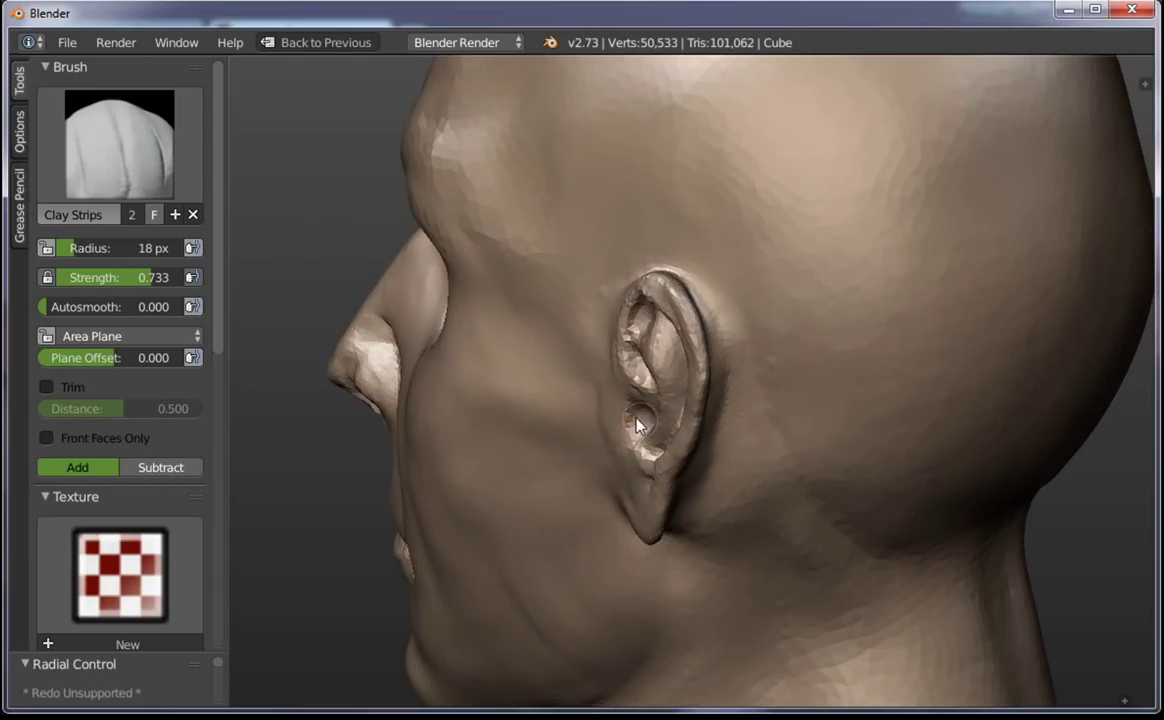
pyautogui.press('f')
pyautogui.click(648, 437)
pyautogui.press('f')
pyautogui.click(649, 420)
pyautogui.moveTo(650, 410); pyautogui.dragTo(637, 403)
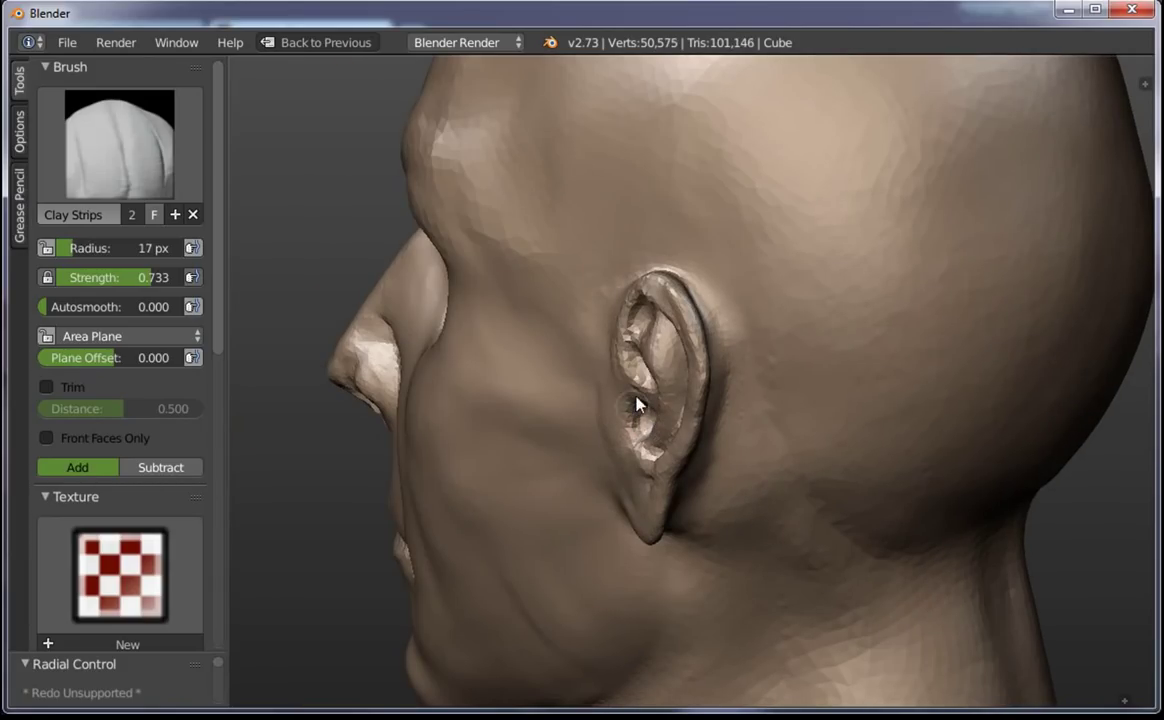
# From a three-quarter view, round the earlobe into a smoother bulge with a 53 px brush
pyautogui.scroll(-3, 632, 403)
pyautogui.scroll(-3, 616, 423)
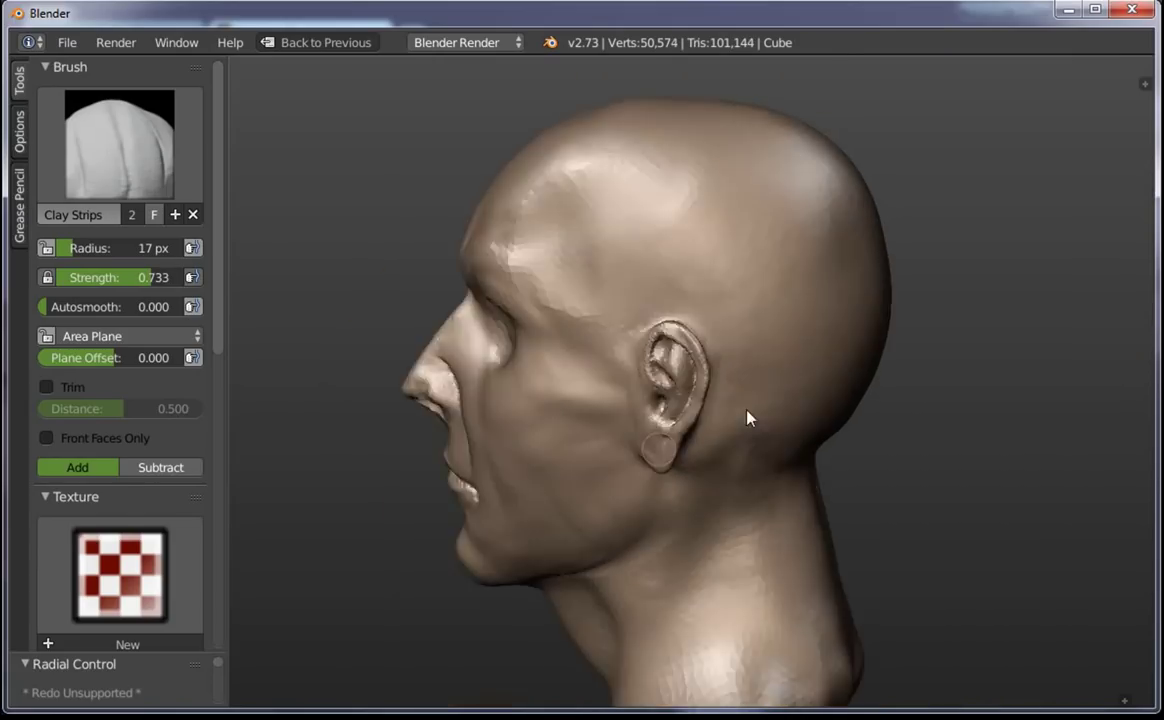
pyautogui.moveTo(751, 416); pyautogui.dragTo(639, 475, button='middle')
pyautogui.scroll(5, 672, 458)
pyautogui.press('f')
pyautogui.click(613, 512)
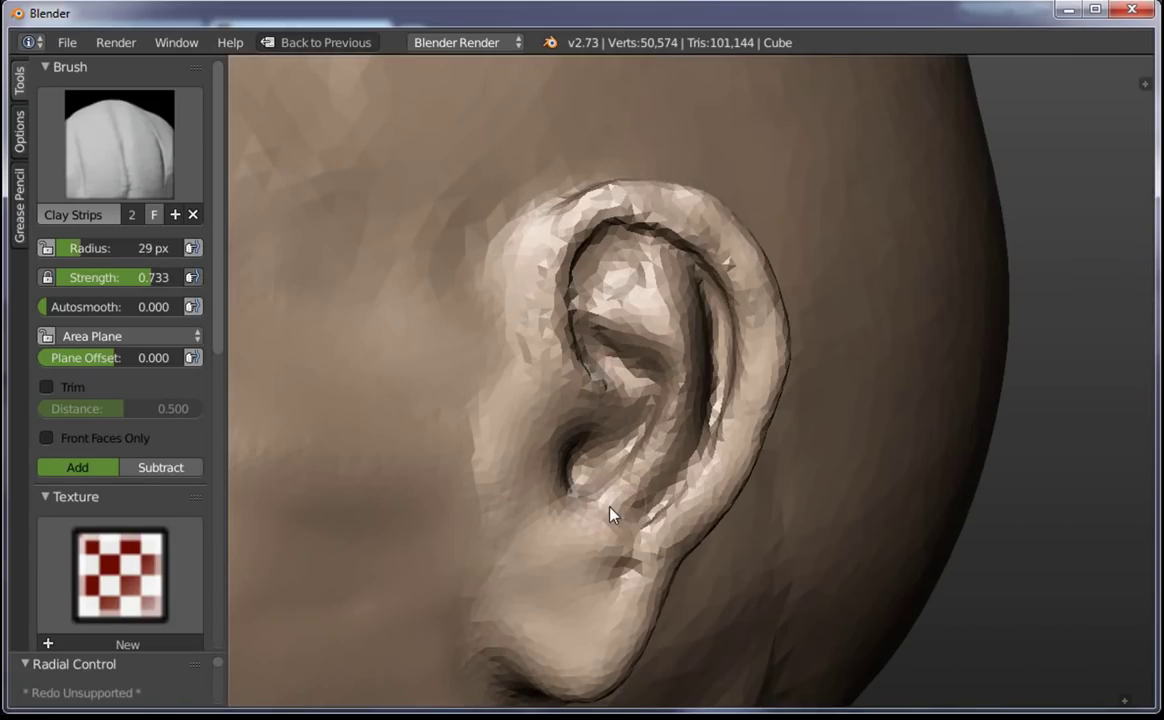
pyautogui.moveTo(631, 559); pyautogui.dragTo(566, 594)
pyautogui.keyDown('shift'); pyautogui.moveTo(608, 614); pyautogui.dragTo(613, 458, button='middle'); pyautogui.keyUp('shift')
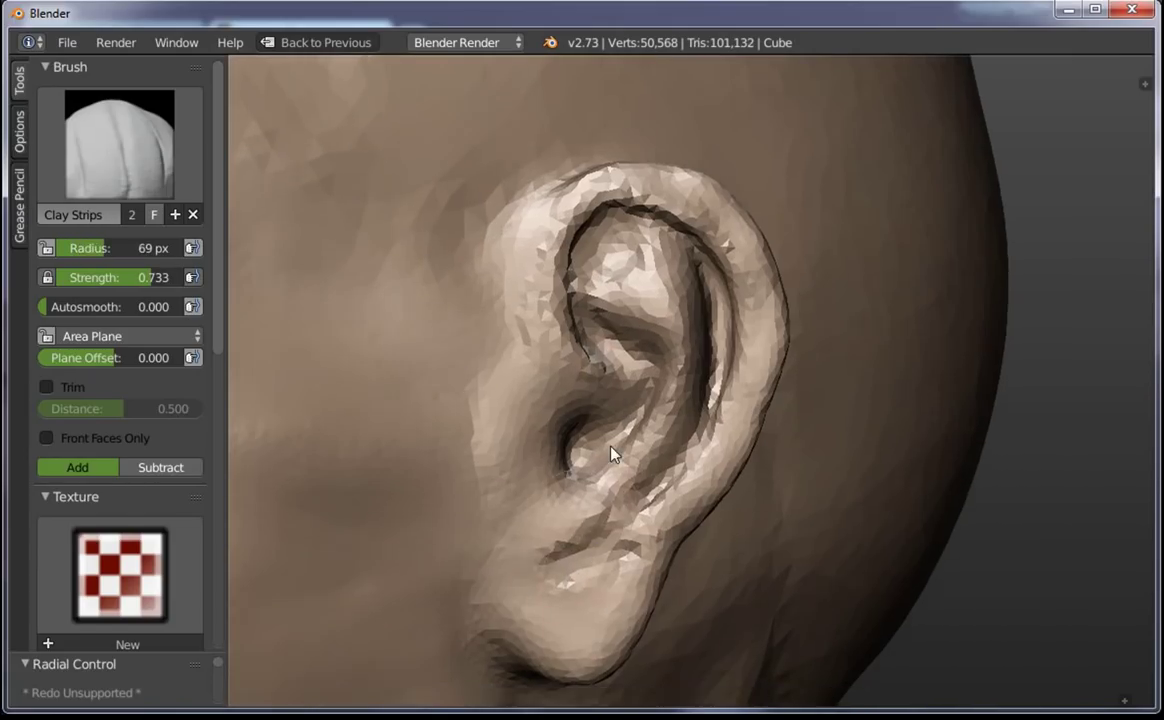
pyautogui.press('f')
pyautogui.click(601, 470)
pyautogui.moveTo(601, 470)
pyautogui.mouseDown()
pyautogui.moveTo(564, 486)
pyautogui.moveTo(551, 543)
pyautogui.moveTo(582, 533)
pyautogui.moveTo(539, 506)
pyautogui.mouseUp()
# Switch to the Grab brush and set its radius to 50 px
pyautogui.scroll(-3, 600, 560)
pyautogui.moveTo(663, 613); pyautogui.dragTo(813, 353, button='middle')
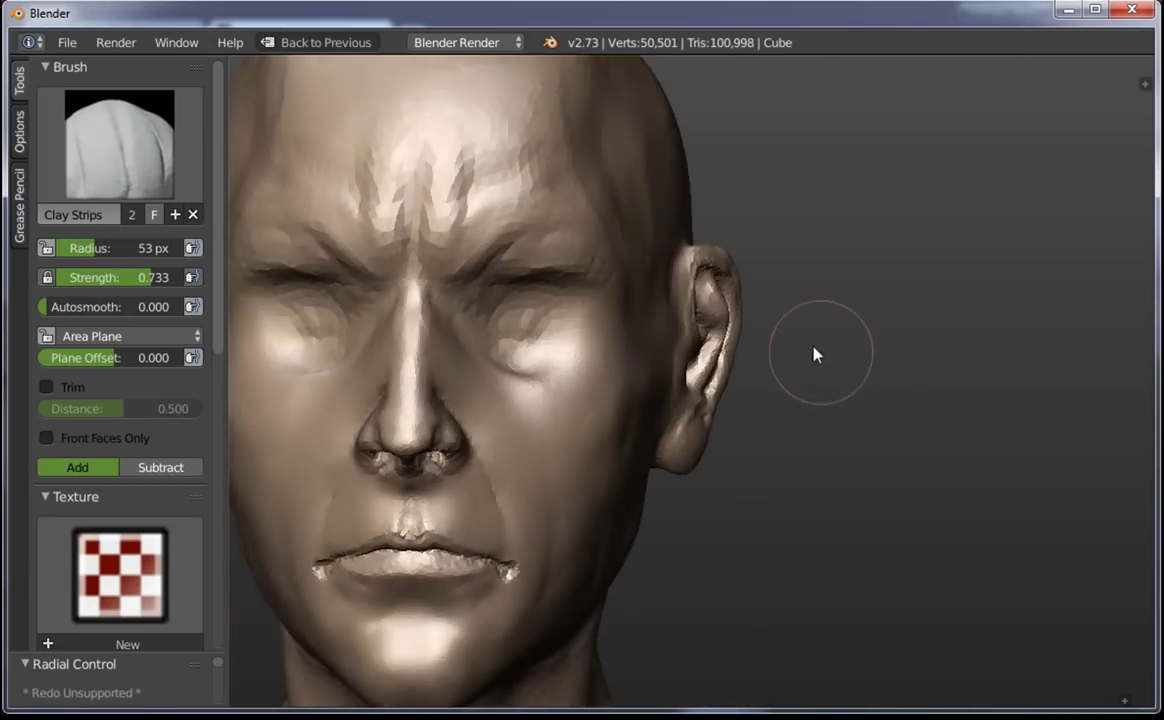
pyautogui.scroll(-4, 813, 353)
pyautogui.scroll(3, 791, 453)
pyautogui.press('g')
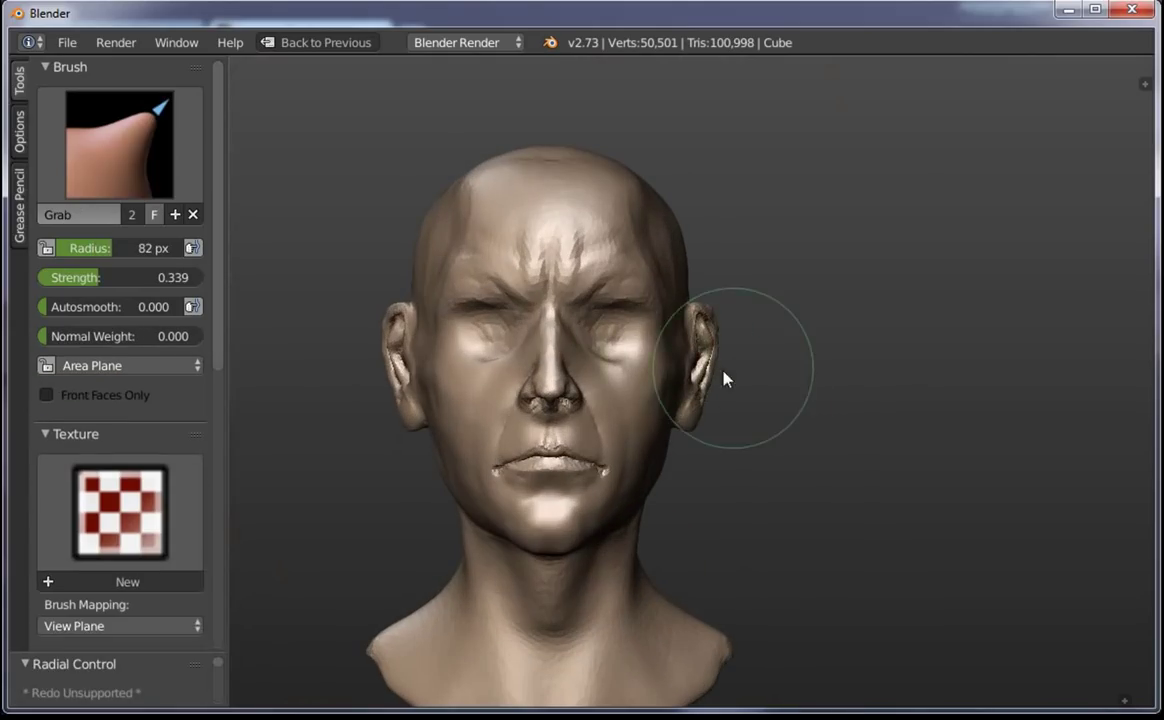
pyautogui.moveTo(645, 360); pyautogui.dragTo(784, 382)
pyautogui.click(784, 382)
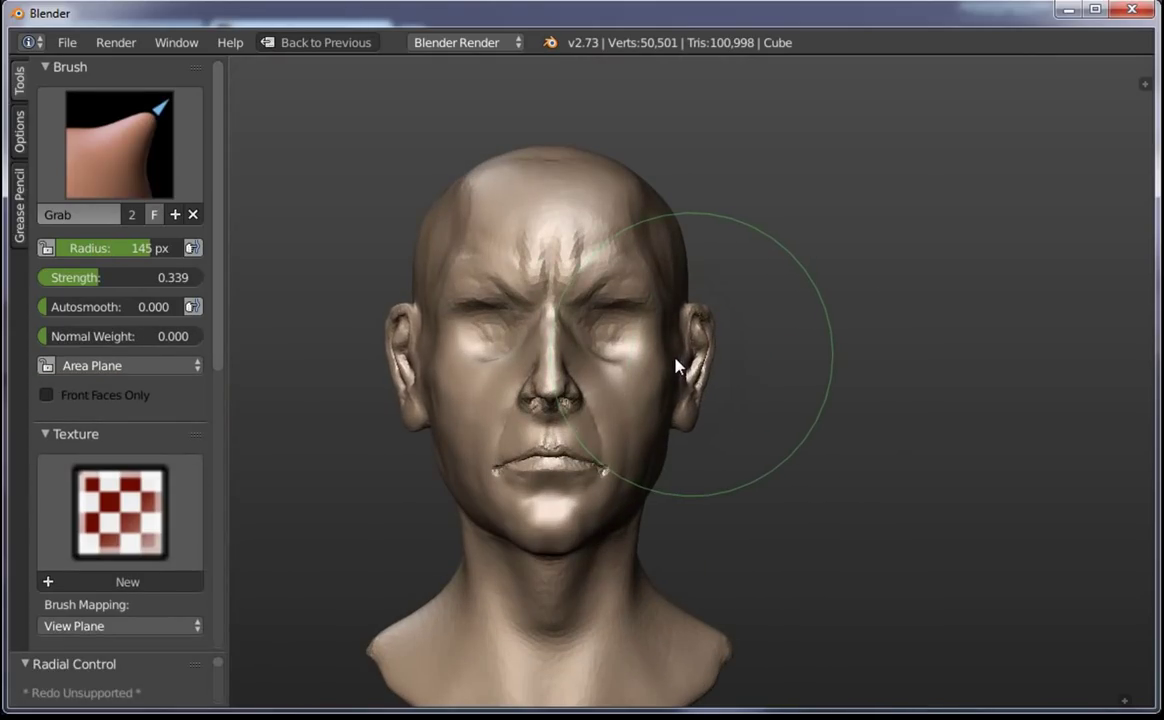
pyautogui.press('f')
pyautogui.click(688, 436)
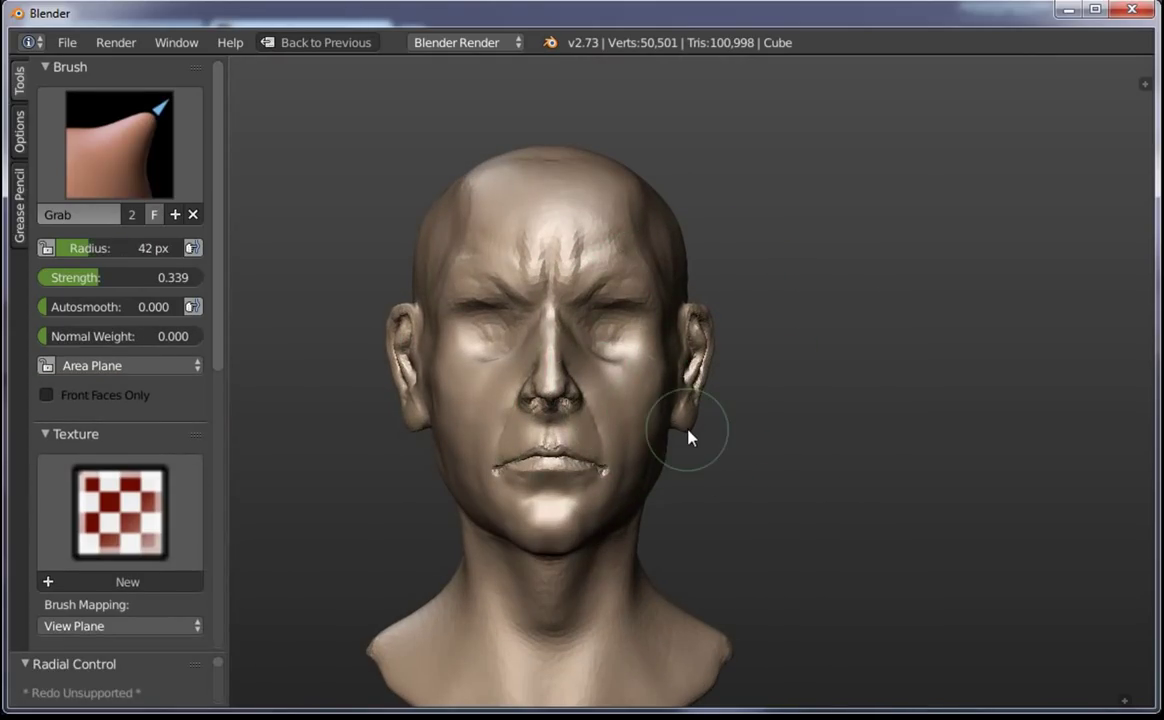
pyautogui.press('f')
pyautogui.click(714, 372)
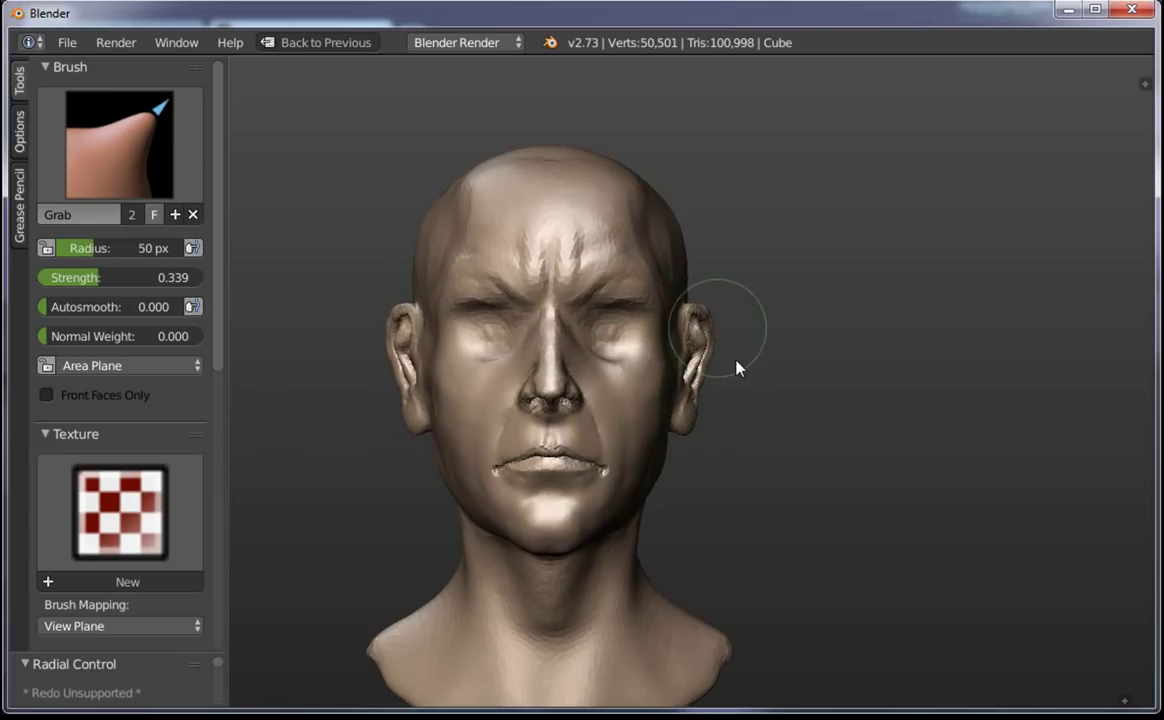
# In left profile, try Grab radii between 33 and 112 px, settling on 84 px
pyautogui.moveTo(727, 395); pyautogui.dragTo(577, 395, button='middle')
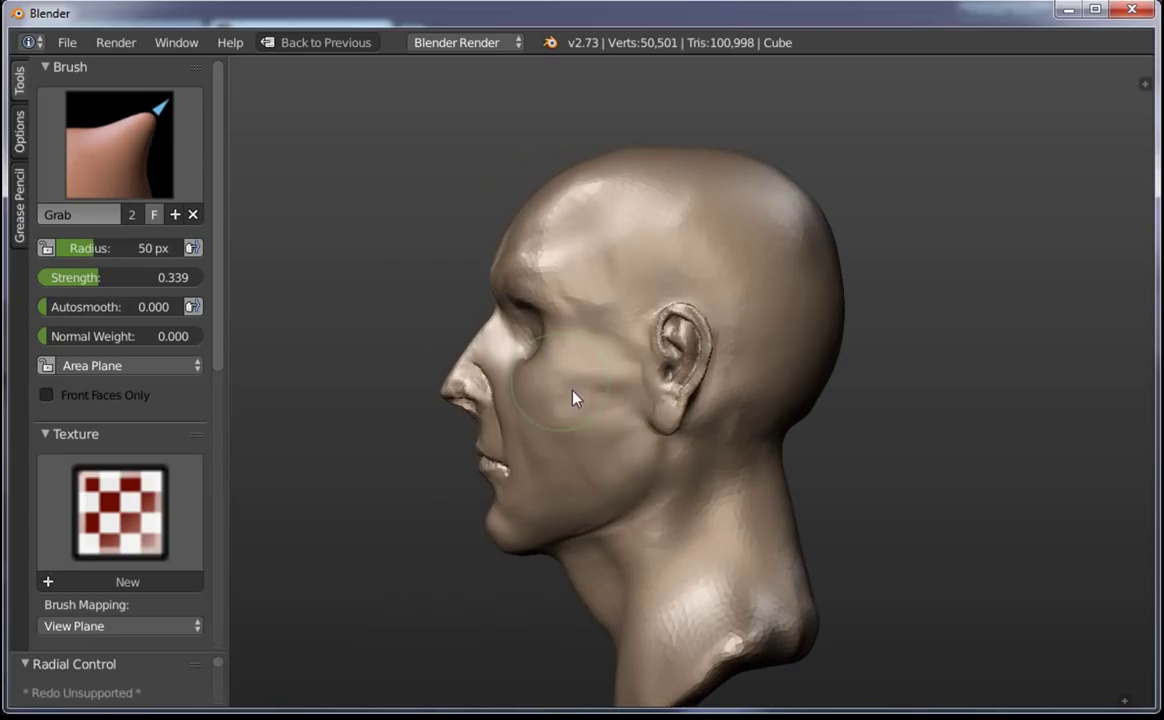
pyautogui.press('f')
pyautogui.click(700, 432)
pyautogui.press('f')
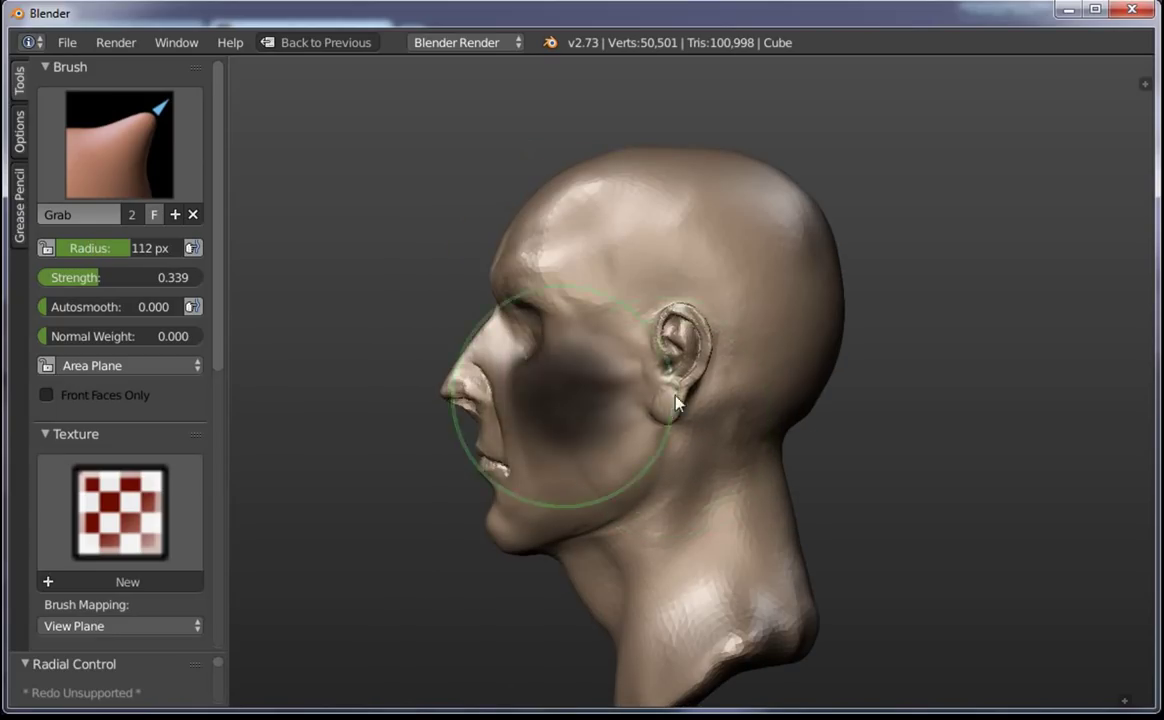
pyautogui.click(608, 392)
pyautogui.press('f')
pyautogui.click(650, 342)
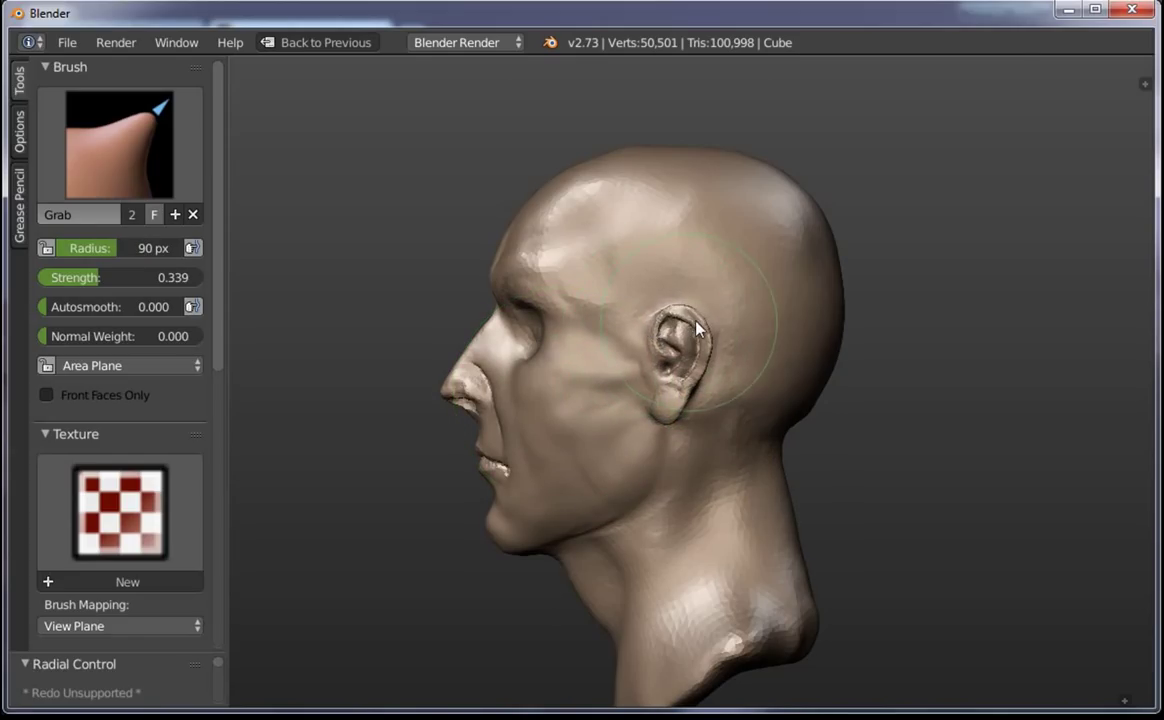
pyautogui.press('f')
pyautogui.click(722, 288)
pyautogui.moveTo(722, 288); pyautogui.dragTo(627, 233, button='middle')
pyautogui.scroll(8, 627, 233)
pyautogui.scroll(-2, 665, 366)
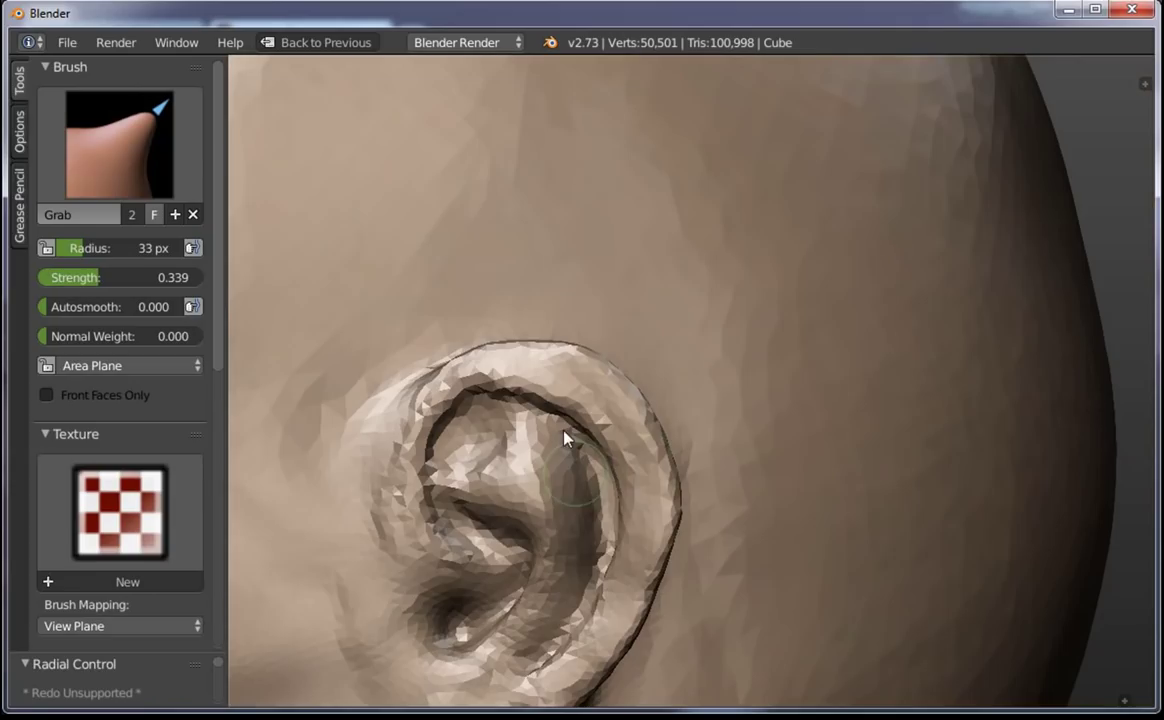
pyautogui.press('f')
pyautogui.click(540, 400)
# Pull the ear's inner ridge and outer rim downward with the 84 px Grab brush
pyautogui.moveTo(561, 404)
pyautogui.mouseDown()
pyautogui.moveTo(605, 393)
pyautogui.moveTo(646, 527)
pyautogui.mouseUp()
pyautogui.moveTo(637, 577)
pyautogui.mouseDown(button='middle')
pyautogui.moveTo(666, 541)
pyautogui.moveTo(655, 460)
pyautogui.mouseUp(button='middle')
pyautogui.moveTo(702, 418)
pyautogui.mouseDown()
pyautogui.moveTo(662, 507)
pyautogui.moveTo(670, 533)
pyautogui.mouseUp()
pyautogui.moveTo(670, 533)
pyautogui.mouseDown(button='middle')
pyautogui.moveTo(525, 518)
pyautogui.moveTo(525, 572)
pyautogui.mouseUp(button='middle')
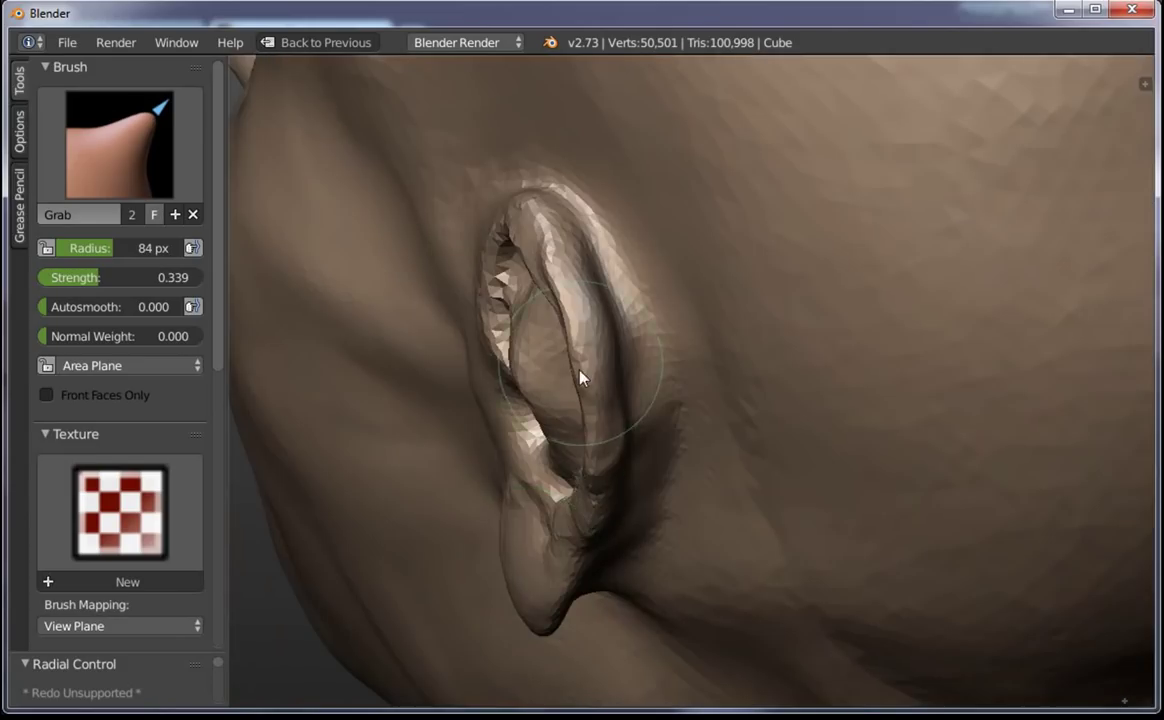
pyautogui.moveTo(582, 384)
pyautogui.mouseDown(button='middle')
pyautogui.moveTo(626, 475)
pyautogui.moveTo(592, 437)
pyautogui.mouseUp(button='middle')
# Inflate the underside, surface, surroundings and rim of the ear with the Inflate/Deflate brush
pyautogui.press('i')
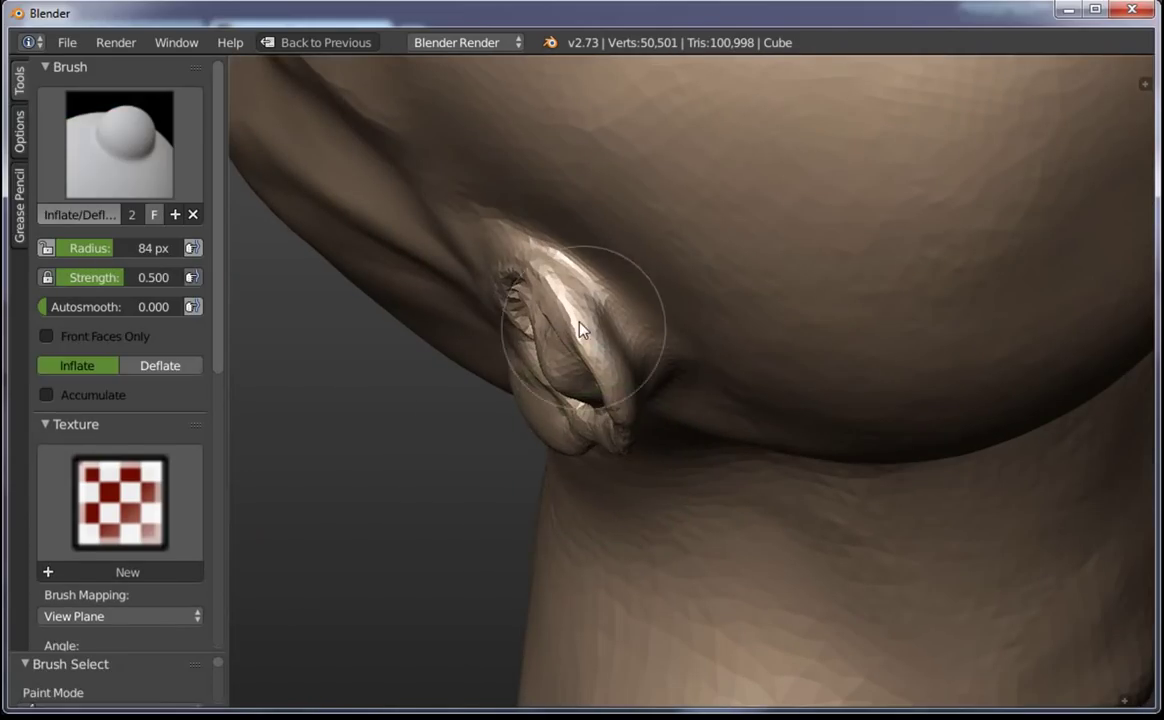
pyautogui.press('f')
pyautogui.click(551, 316)
pyautogui.click(80, 187)
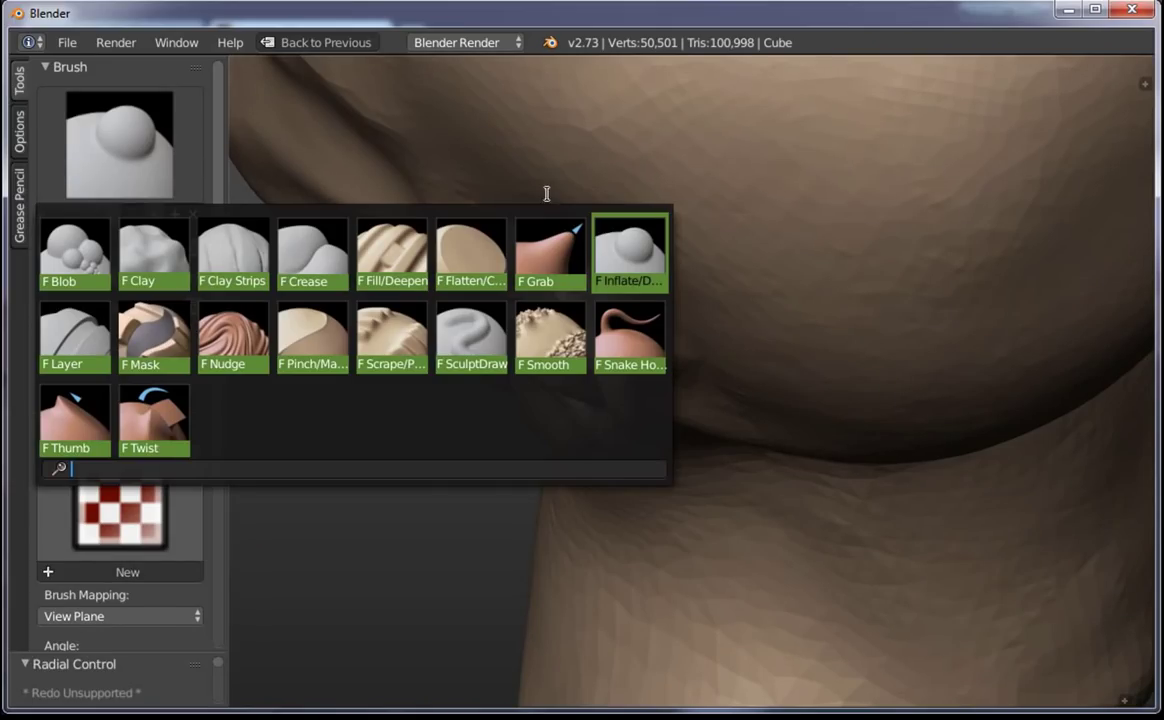
pyautogui.moveTo(566, 300); pyautogui.dragTo(620, 403)
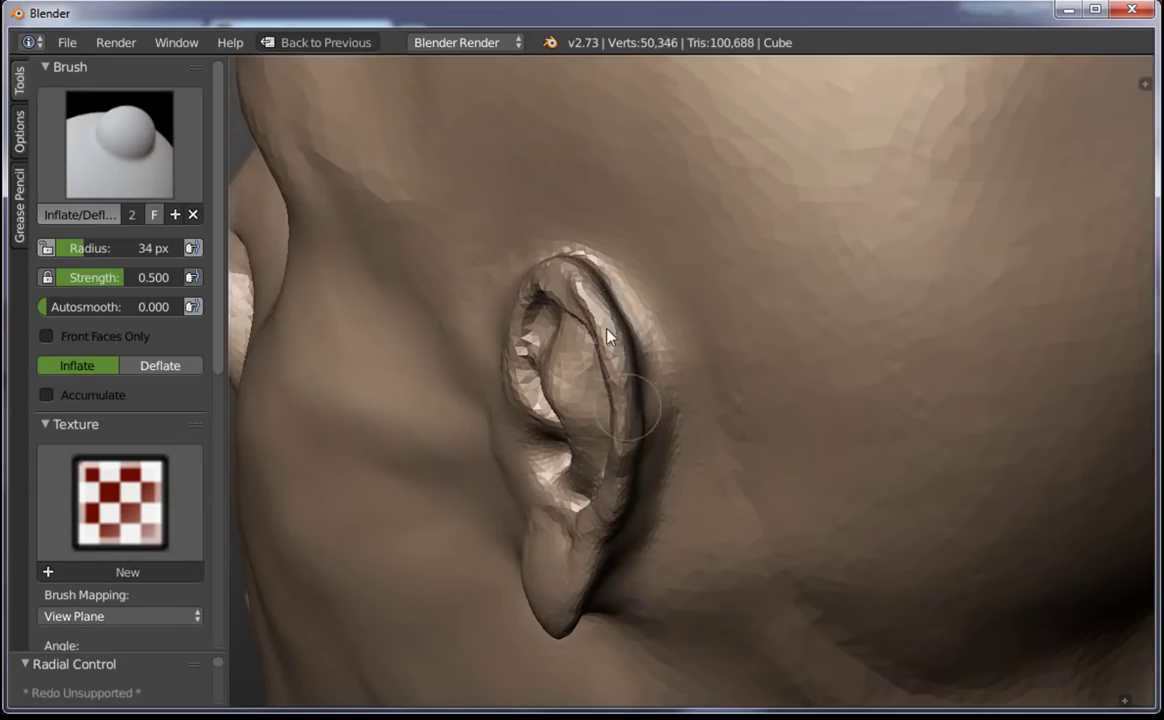
pyautogui.moveTo(613, 345)
pyautogui.mouseDown()
pyautogui.moveTo(626, 434)
pyautogui.moveTo(589, 452)
pyautogui.mouseUp()
pyautogui.moveTo(603, 559); pyautogui.dragTo(559, 662)
pyautogui.moveTo(559, 662)
pyautogui.mouseDown(button='middle')
pyautogui.moveTo(665, 565)
pyautogui.moveTo(676, 370)
pyautogui.mouseUp(button='middle')
pyautogui.moveTo(696, 416); pyautogui.dragTo(650, 312)
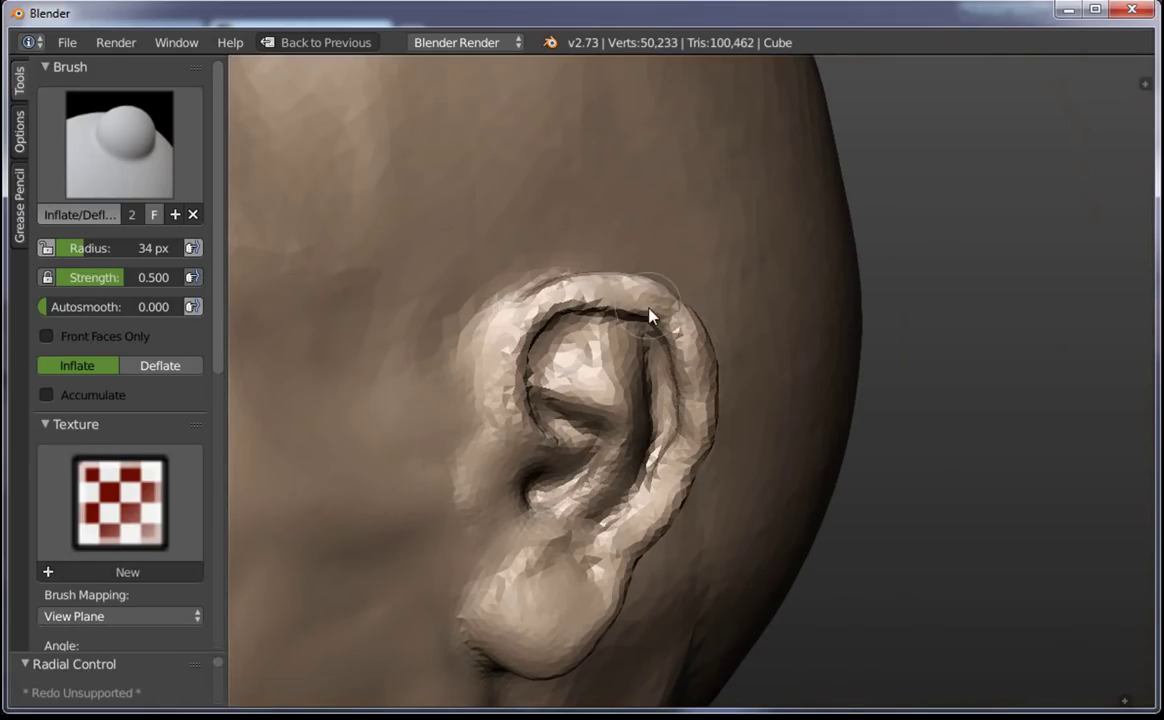
# Set the Inflate brush to 49 px and puff up the earlobe
pyautogui.moveTo(603, 408); pyautogui.dragTo(668, 425, button='middle')
pyautogui.press('f')
pyautogui.click(637, 473)
pyautogui.moveTo(637, 473); pyautogui.dragTo(520, 494)
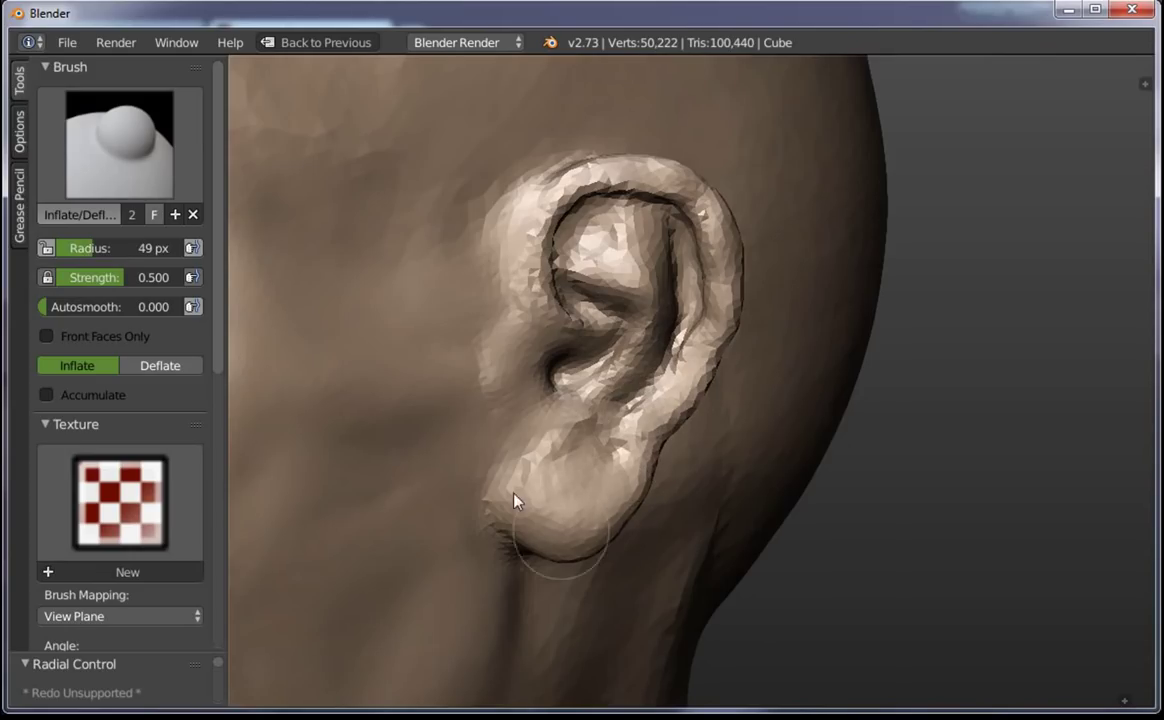
pyautogui.moveTo(590, 487); pyautogui.dragTo(535, 546)
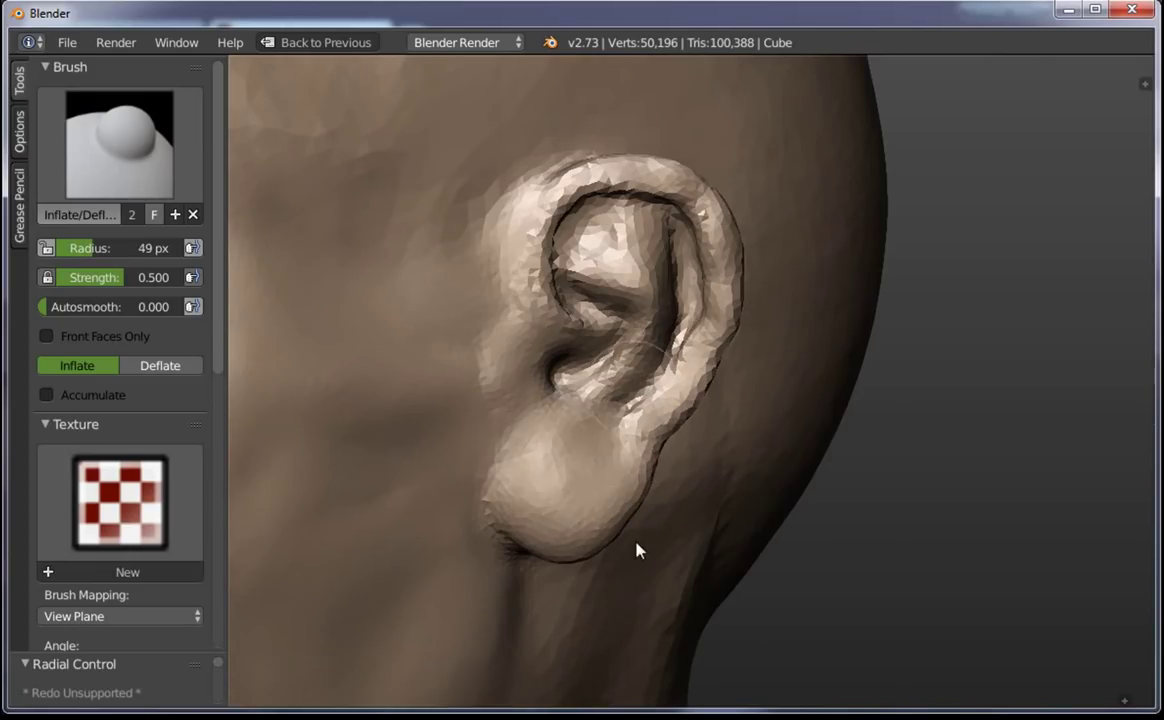
# Pull the earlobe and inner ear fold into shape with the Grab brush at 47 px
pyautogui.press('KP_1')
pyautogui.scroll(4, 784, 607)
pyautogui.moveTo(743, 385); pyautogui.dragTo(624, 455, button='middle')
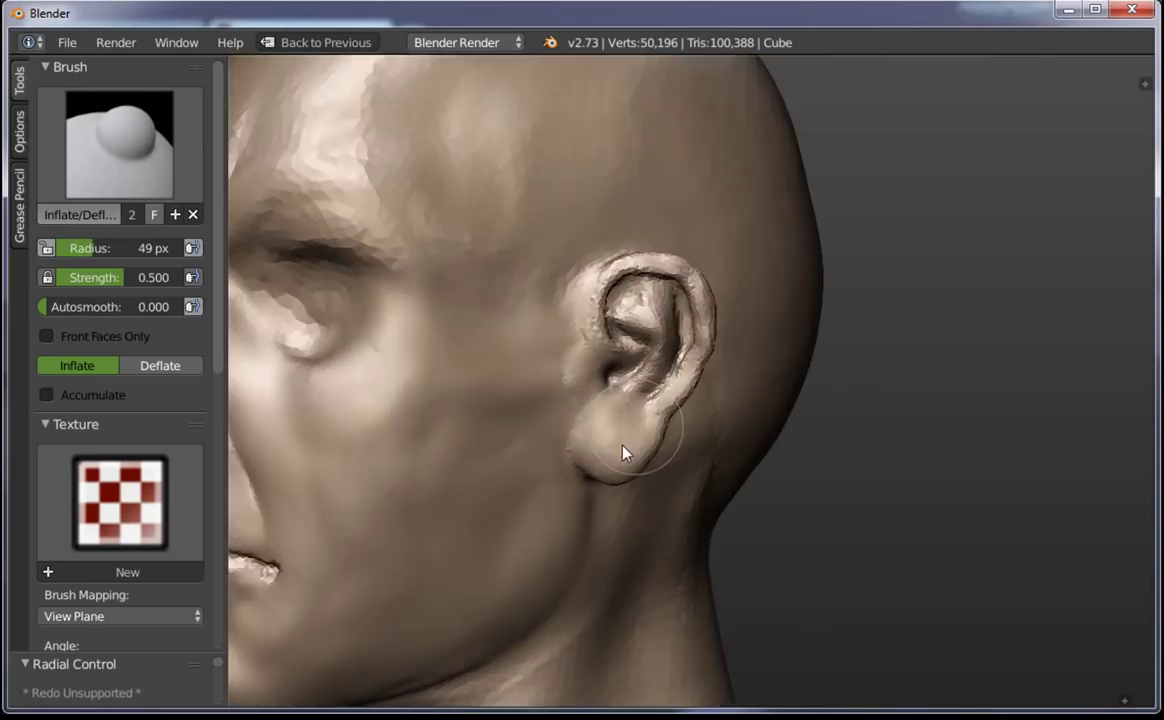
pyautogui.press('g')
pyautogui.moveTo(662, 468)
pyautogui.mouseDown()
pyautogui.moveTo(608, 435)
pyautogui.moveTo(630, 480)
pyautogui.mouseUp()
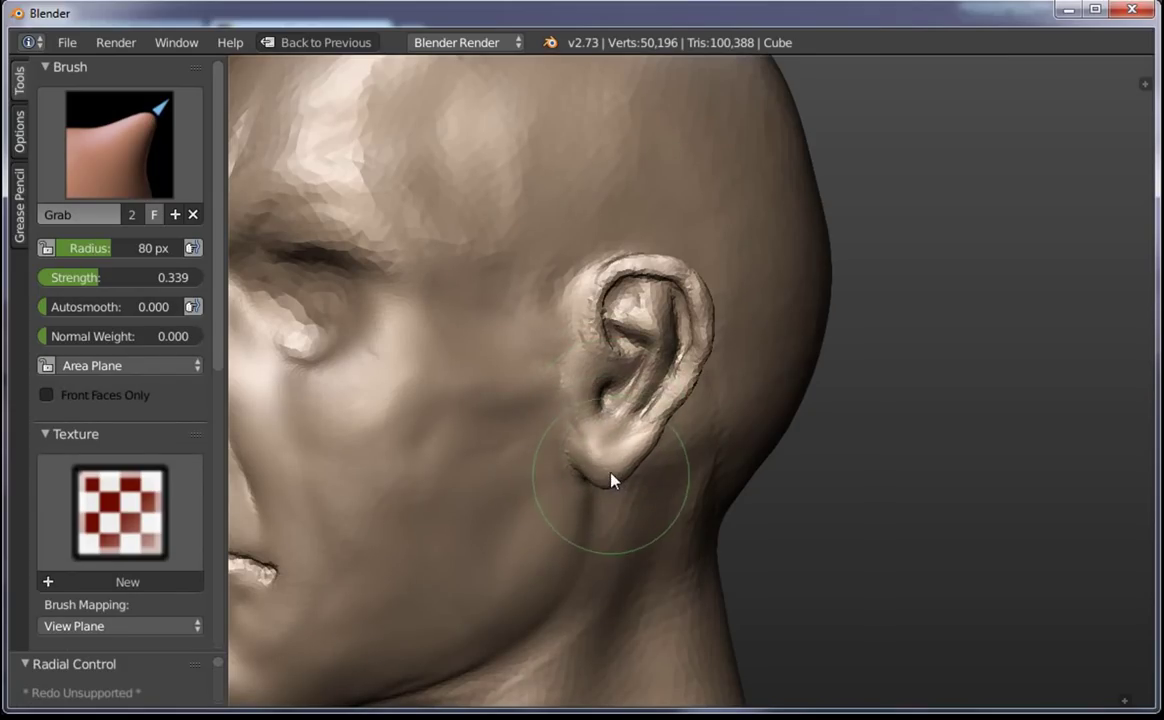
pyautogui.moveTo(515, 460); pyautogui.dragTo(557, 465)
pyautogui.click(557, 465)
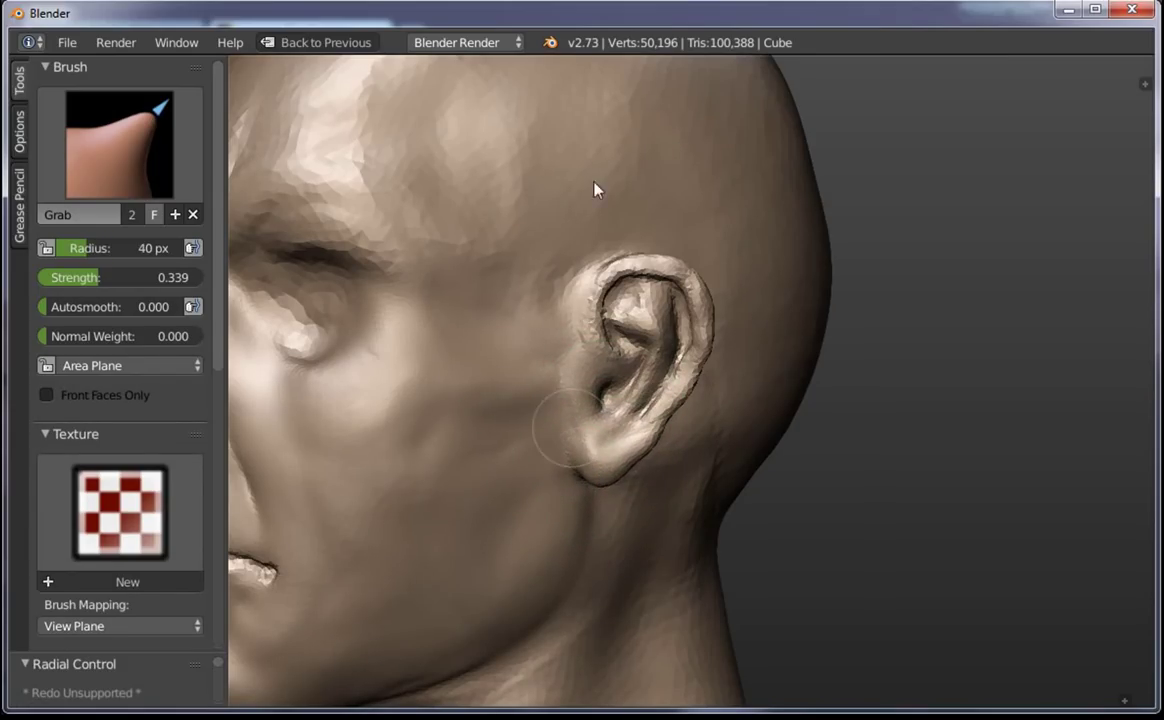
pyautogui.press('f')
pyautogui.click(660, 330)
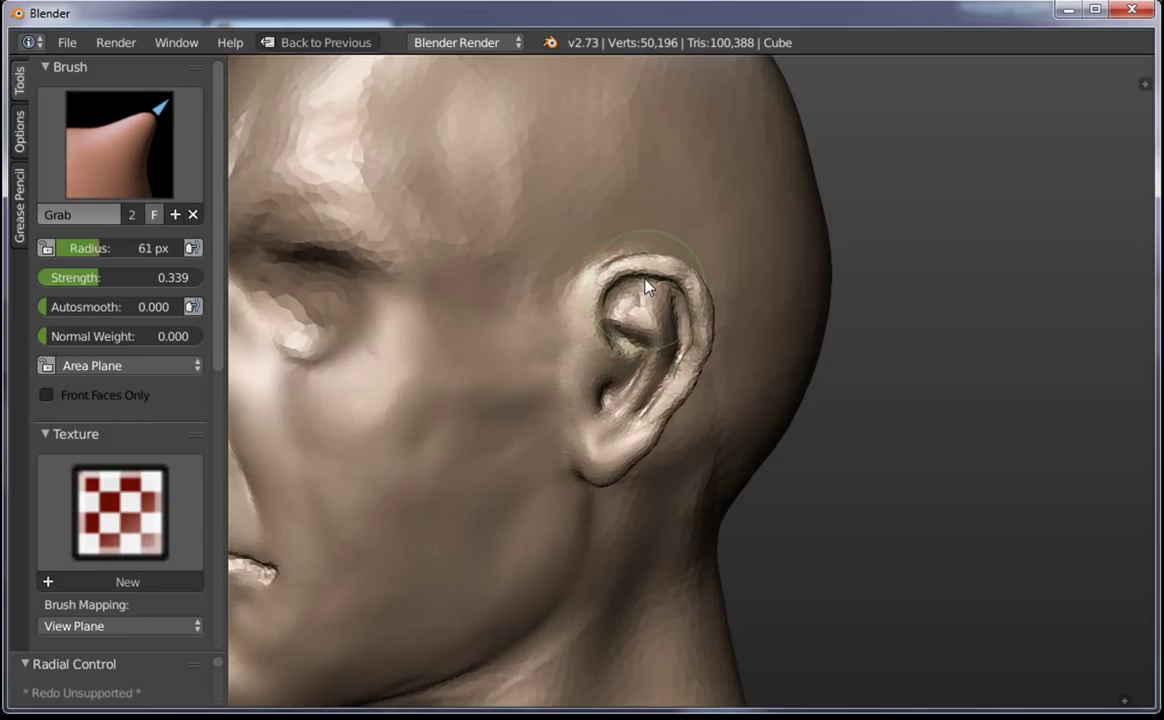
pyautogui.moveTo(665, 346)
pyautogui.mouseDown()
pyautogui.moveTo(647, 359)
pyautogui.moveTo(636, 333)
pyautogui.mouseUp()
pyautogui.press('f')
pyautogui.press('Escape')
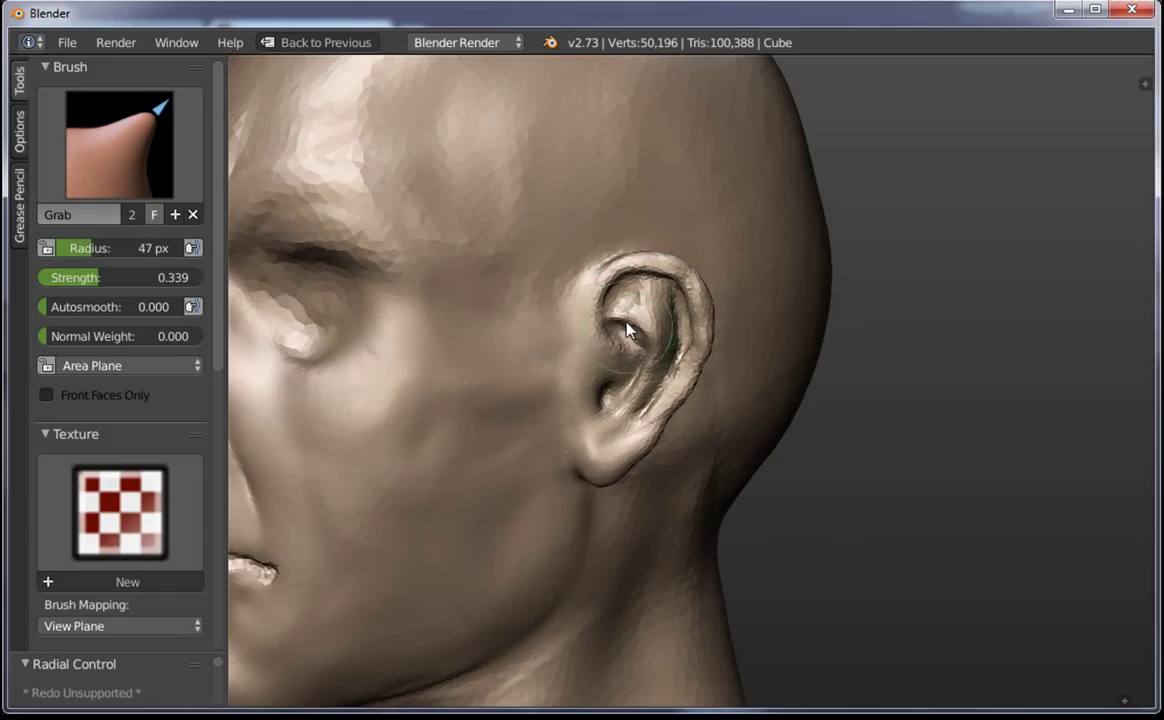
# Grab-pull the back of the head and skull into shape with an 83 px brush
pyautogui.scroll(-7, 638, 297)
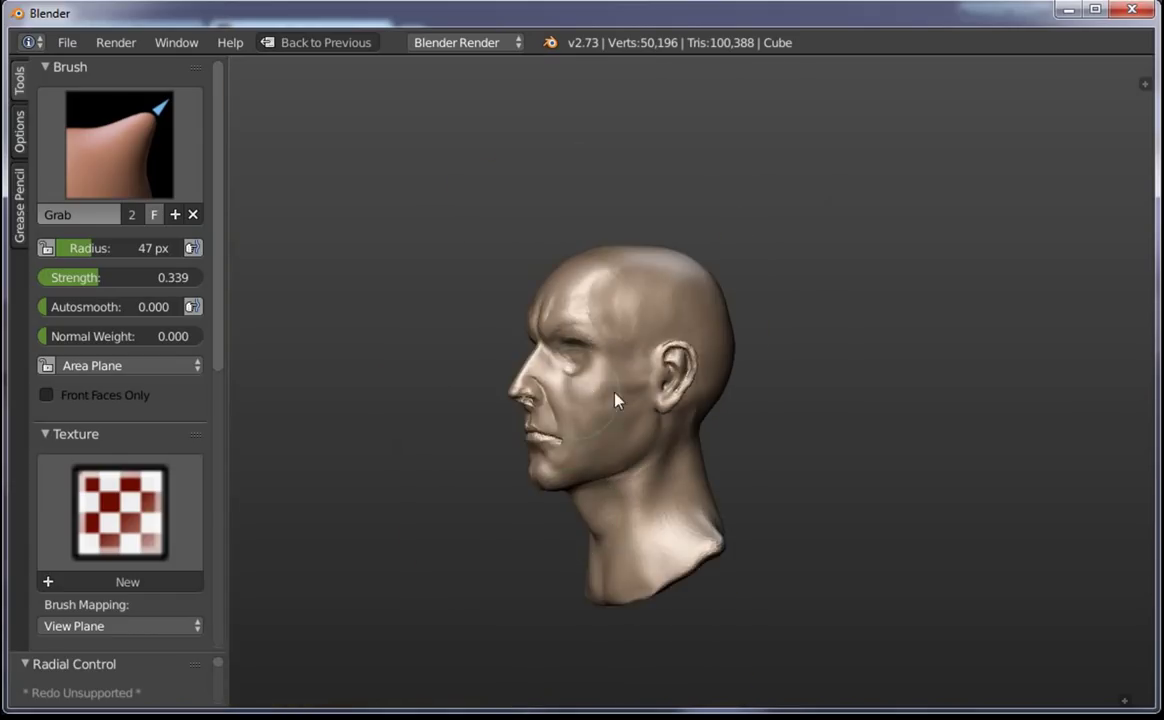
pyautogui.moveTo(616, 399)
pyautogui.mouseDown(button='middle')
pyautogui.moveTo(720, 418)
pyautogui.moveTo(821, 416)
pyautogui.moveTo(811, 333)
pyautogui.moveTo(533, 390)
pyautogui.moveTo(623, 348)
pyautogui.mouseUp(button='middle')
pyautogui.press('f')
pyautogui.click(800, 232)
pyautogui.moveTo(782, 244)
pyautogui.mouseDown()
pyautogui.moveTo(755, 314)
pyautogui.moveTo(738, 307)
pyautogui.moveTo(743, 359)
pyautogui.mouseUp()
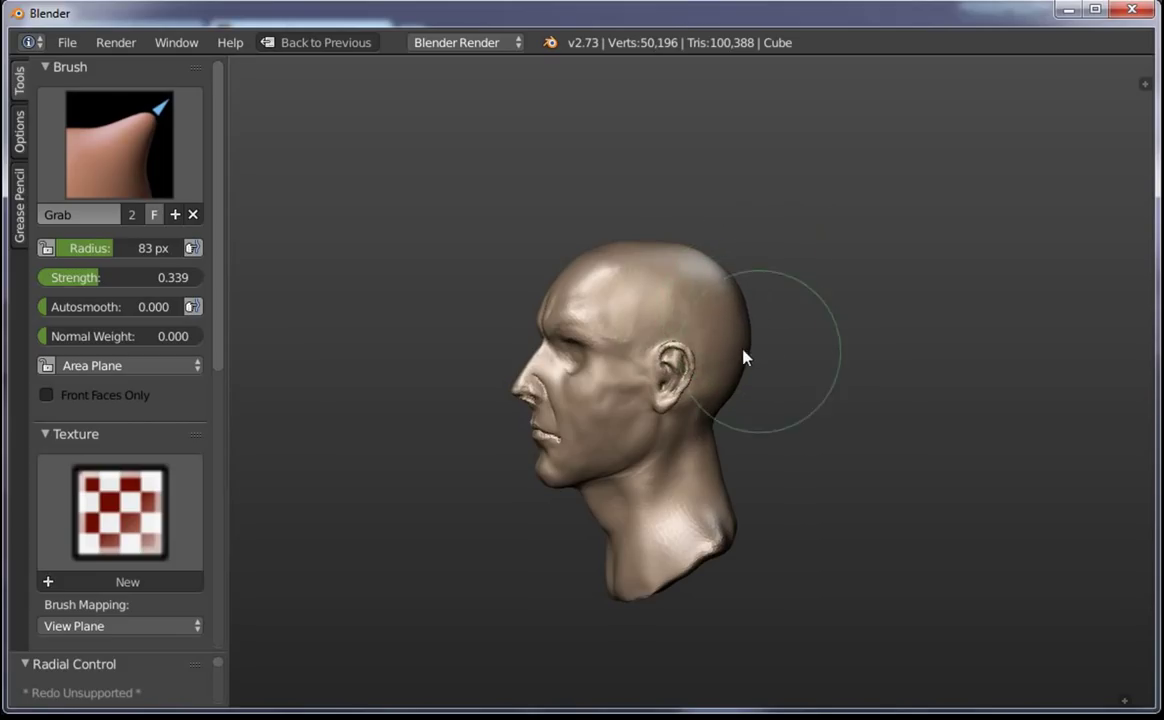
pyautogui.moveTo(743, 359)
pyautogui.mouseDown(button='middle')
pyautogui.moveTo(557, 406)
pyautogui.moveTo(792, 364)
pyautogui.moveTo(727, 421)
pyautogui.mouseUp(button='middle')
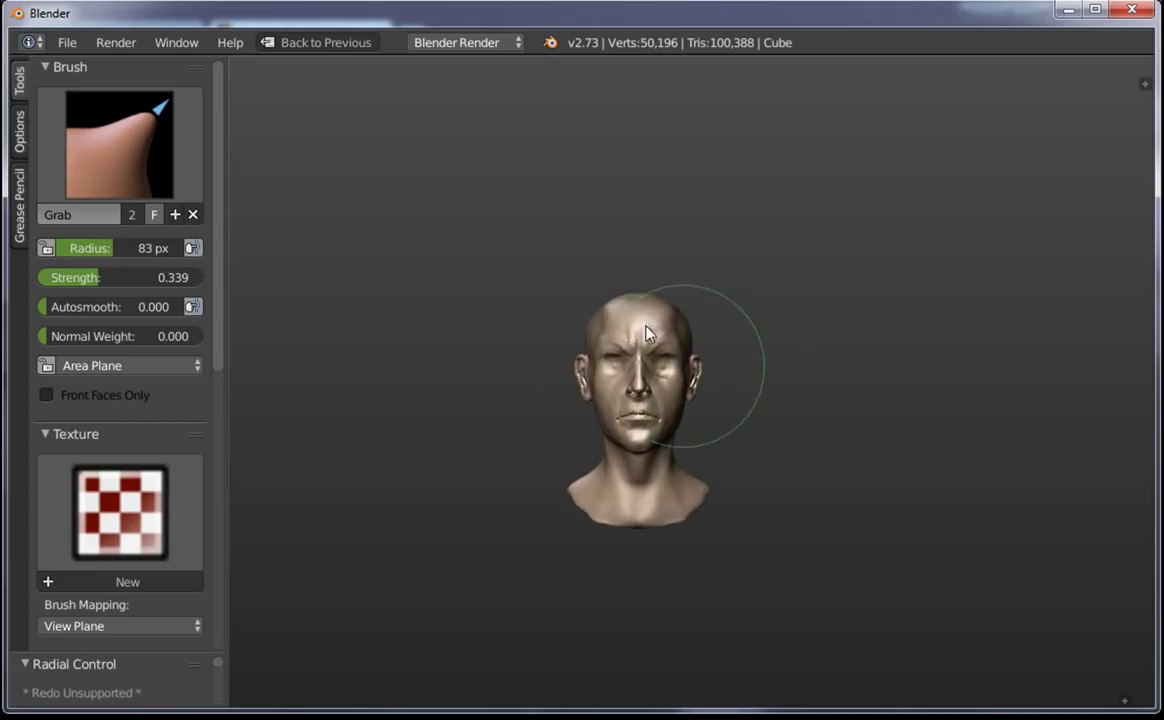
# Build up clay across both eye sockets with a 48 px Clay Strips brush
pyautogui.scroll(6, 718, 320)
pyautogui.keyDown('shift'); pyautogui.moveTo(718, 320); pyautogui.dragTo(865, 322, button='middle'); pyautogui.keyUp('shift')
pyautogui.click(150, 150)
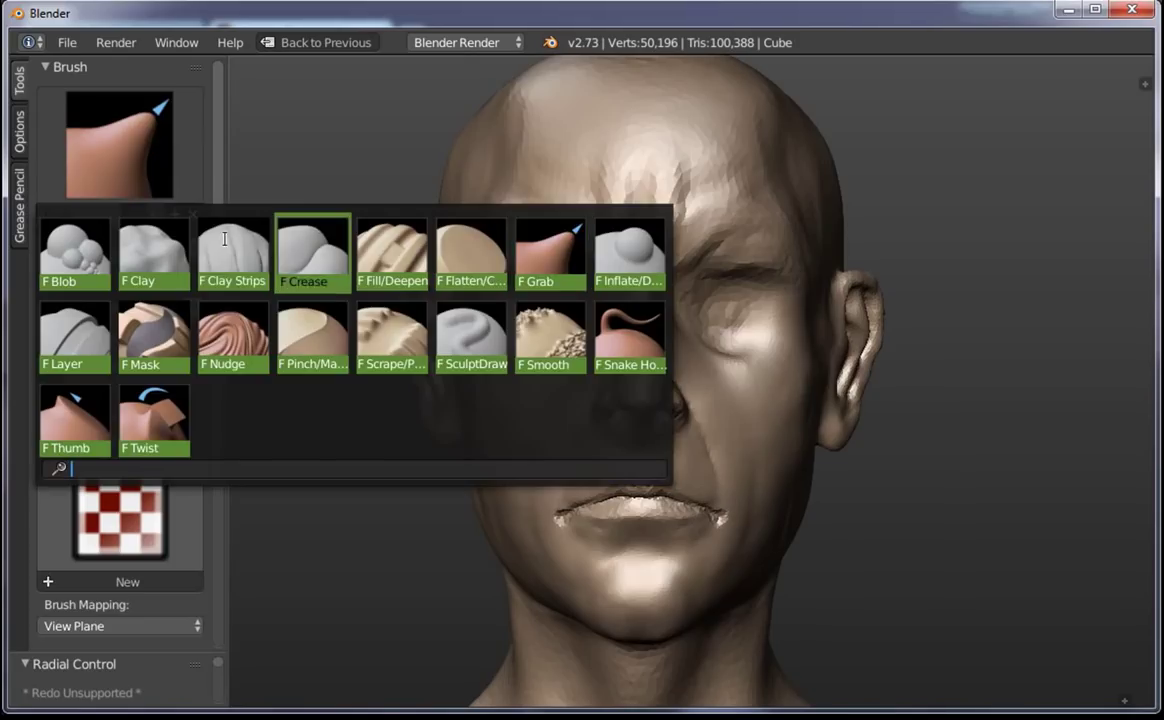
pyautogui.click(234, 252)
pyautogui.scroll(2, 642, 354)
pyautogui.moveTo(579, 252)
pyautogui.keyDown('shift'); pyautogui.mouseDown(button='middle')
pyautogui.moveTo(665, 314)
pyautogui.moveTo(710, 372)
pyautogui.moveTo(745, 358)
pyautogui.mouseUp(button='middle'); pyautogui.keyUp('shift')
pyautogui.press('f')
pyautogui.click(623, 307)
pyautogui.press('f')
pyautogui.click(720, 361)
pyautogui.press('f')
pyautogui.click(746, 338)
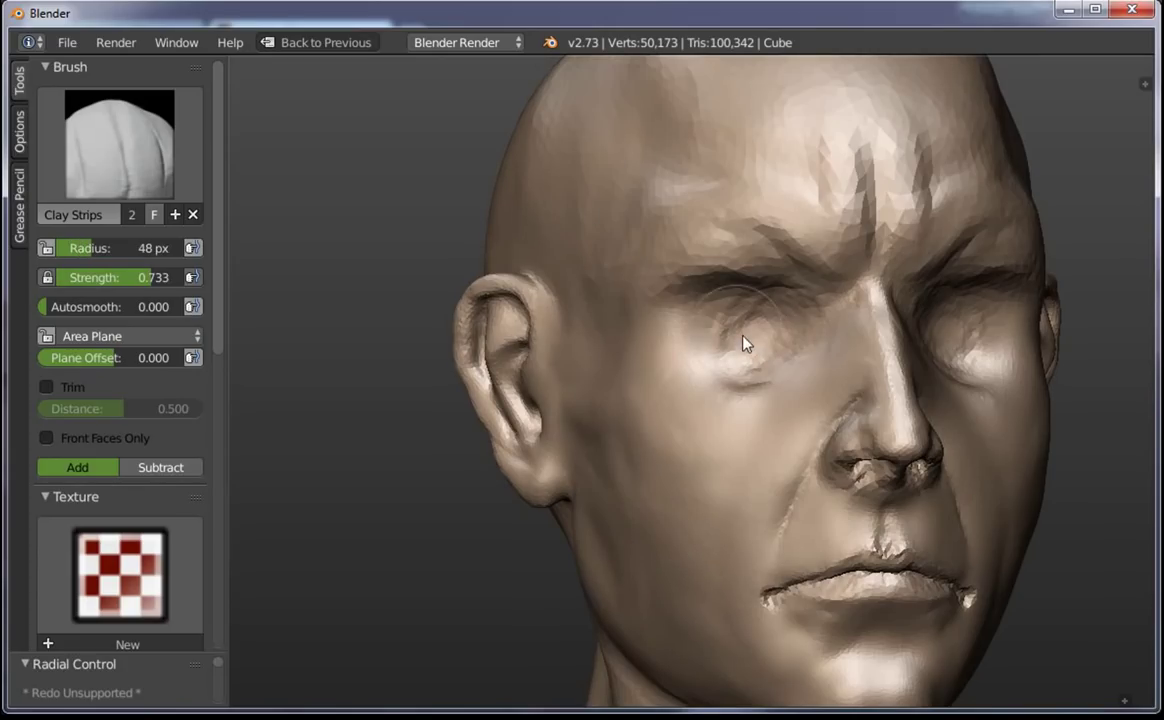
pyautogui.moveTo(746, 338)
pyautogui.mouseDown()
pyautogui.moveTo(769, 338)
pyautogui.moveTo(713, 340)
pyautogui.moveTo(780, 333)
pyautogui.moveTo(707, 372)
pyautogui.moveTo(746, 379)
pyautogui.moveTo(695, 348)
pyautogui.moveTo(745, 330)
pyautogui.moveTo(717, 322)
pyautogui.moveTo(790, 346)
pyautogui.moveTo(709, 327)
pyautogui.moveTo(753, 307)
pyautogui.moveTo(694, 372)
pyautogui.mouseUp()
pyautogui.moveTo(694, 372); pyautogui.dragTo(745, 334, button='middle')
# Carve and deepen a crease under the eye with a smaller Clay Strips brush
pyautogui.scroll(-5, 745, 334)
pyautogui.moveTo(780, 377)
pyautogui.mouseDown(button='middle')
pyautogui.moveTo(620, 378)
pyautogui.moveTo(641, 245)
pyautogui.mouseUp(button='middle')
pyautogui.scroll(3, 641, 245)
pyautogui.scroll(5, 745, 258)
pyautogui.moveTo(745, 258); pyautogui.dragTo(735, 301, button='middle')
pyautogui.press('f')
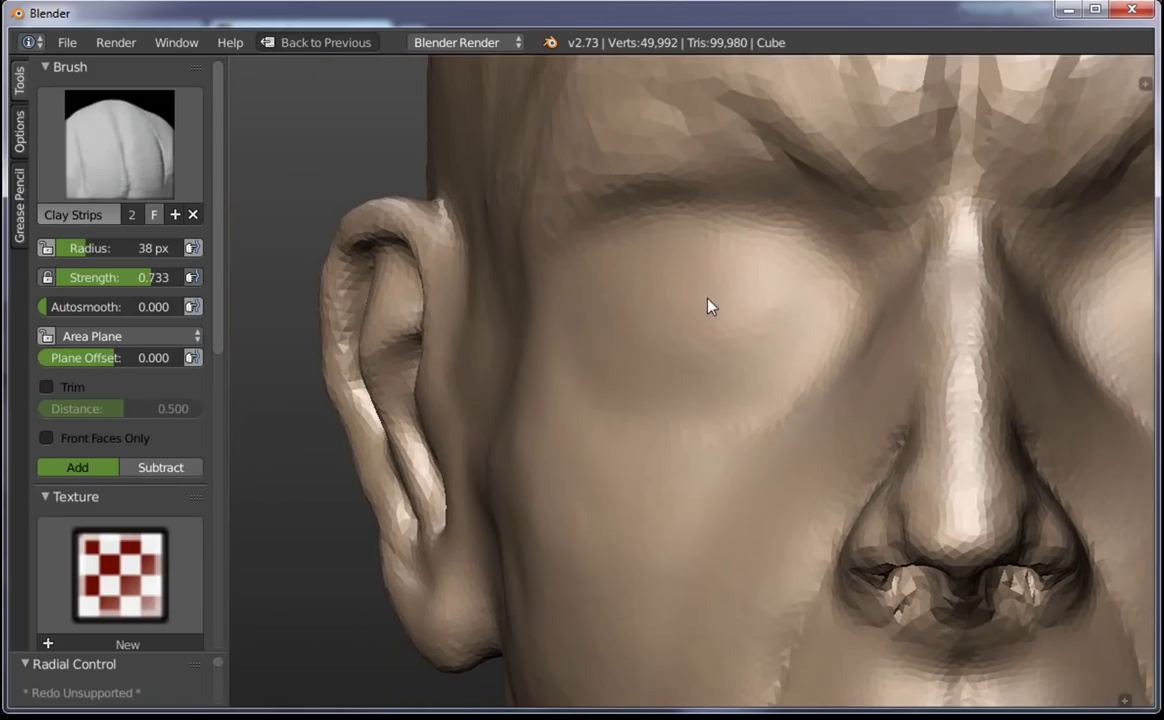
pyautogui.click(670, 304)
pyautogui.moveTo(670, 304)
pyautogui.mouseDown()
pyautogui.moveTo(782, 304)
pyautogui.moveTo(655, 317)
pyautogui.moveTo(686, 317)
pyautogui.mouseUp()
pyautogui.moveTo(686, 317)
pyautogui.mouseDown(button='middle')
pyautogui.moveTo(822, 345)
pyautogui.moveTo(881, 486)
pyautogui.moveTo(850, 255)
pyautogui.moveTo(957, 622)
pyautogui.moveTo(860, 146)
pyautogui.mouseUp(button='middle')
# Pull the eye crease upward with an enlarged Grab brush
pyautogui.press('g')
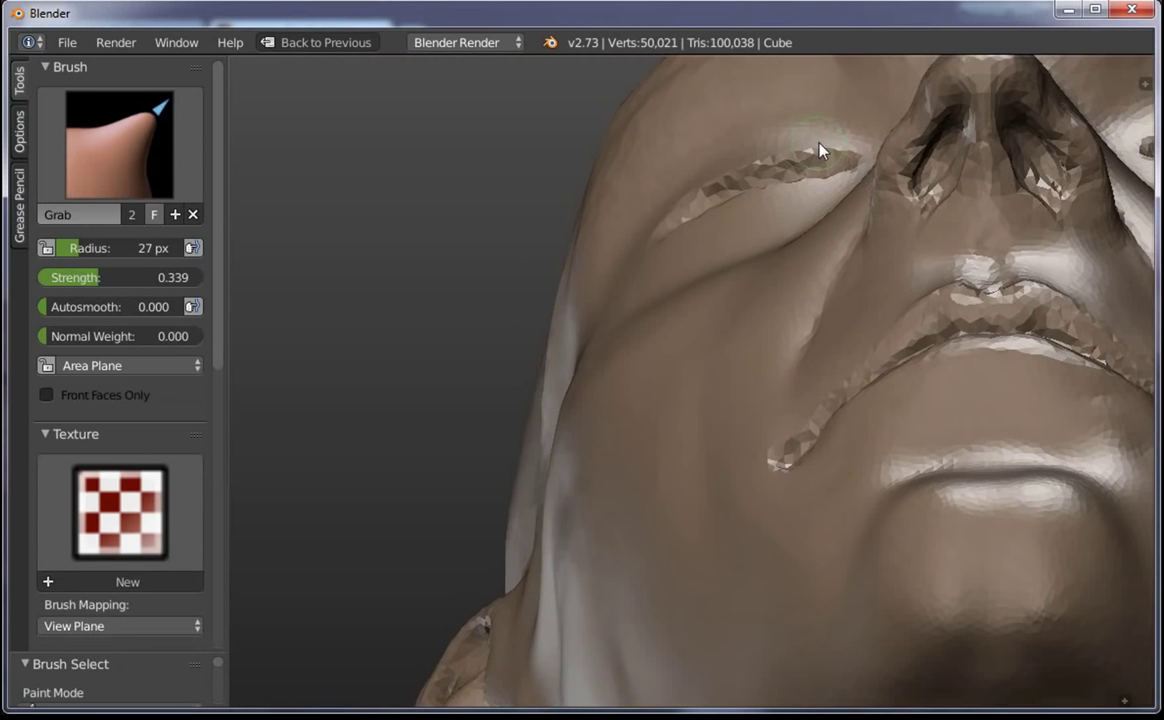
pyautogui.press('f')
pyautogui.click(800, 147)
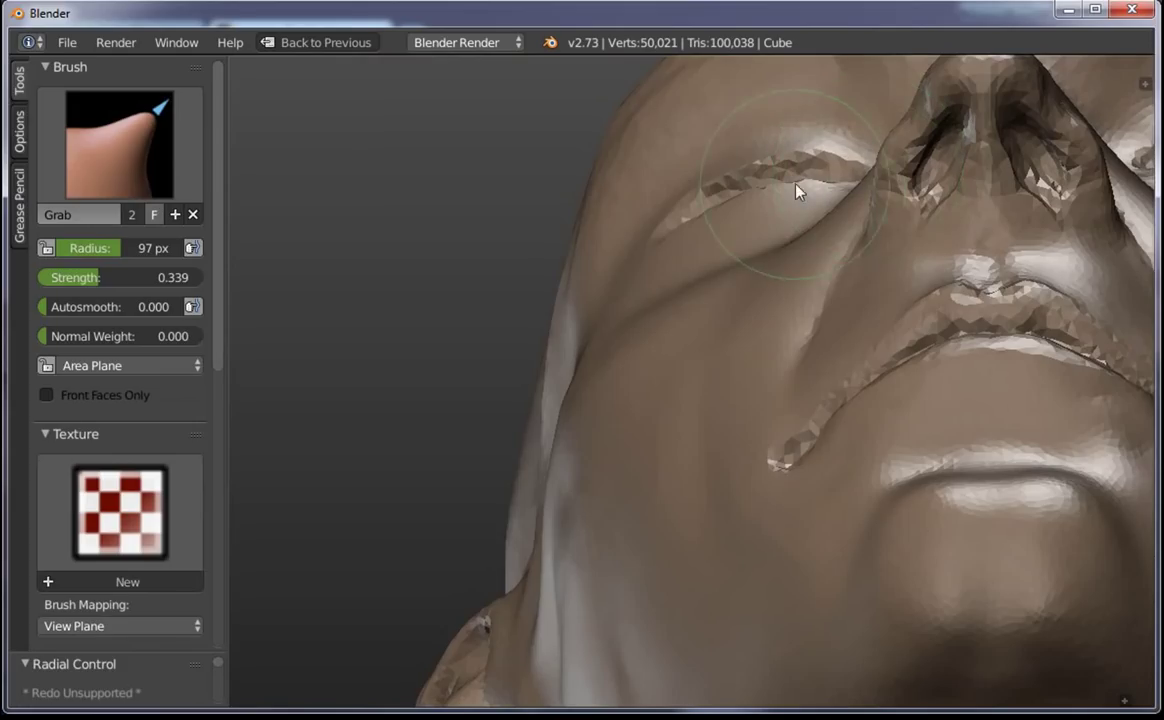
pyautogui.press('f')
pyautogui.click(718, 212)
pyautogui.moveTo(708, 205)
pyautogui.mouseDown()
pyautogui.moveTo(772, 161)
pyautogui.moveTo(744, 192)
pyautogui.mouseUp()
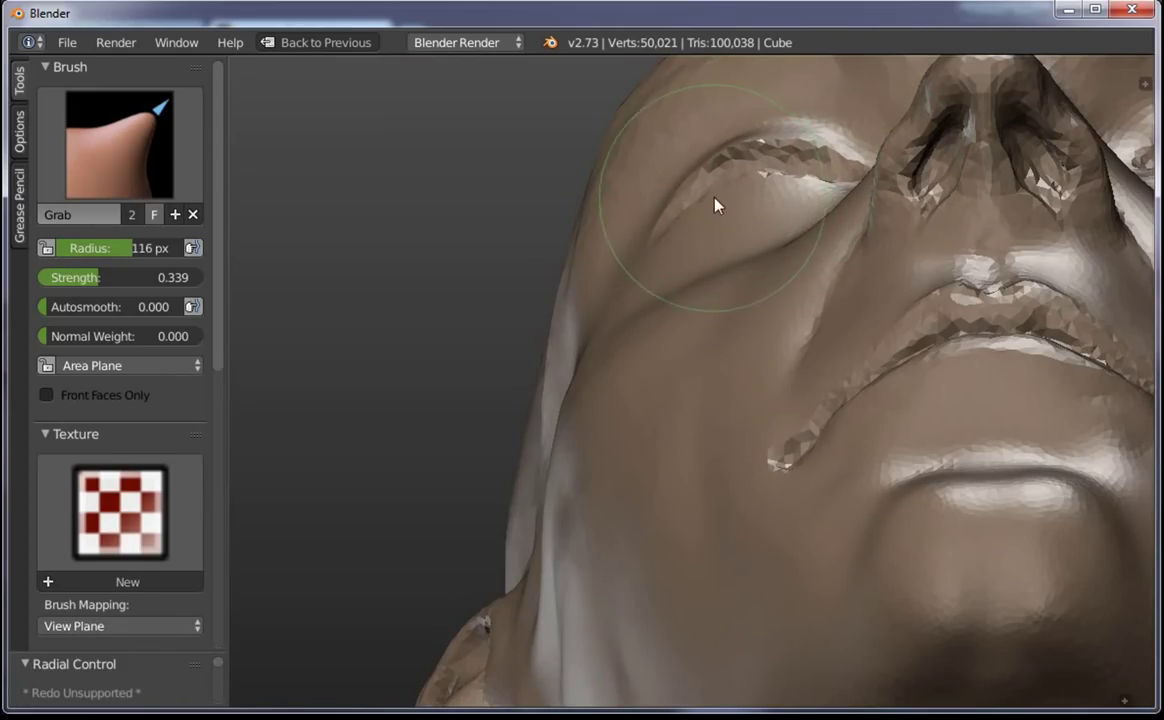
pyautogui.press('f')
pyautogui.click(752, 164)
# Orbit around the eye and forehead to check the crease from side and front
pyautogui.moveTo(826, 148); pyautogui.dragTo(876, 304, button='middle')
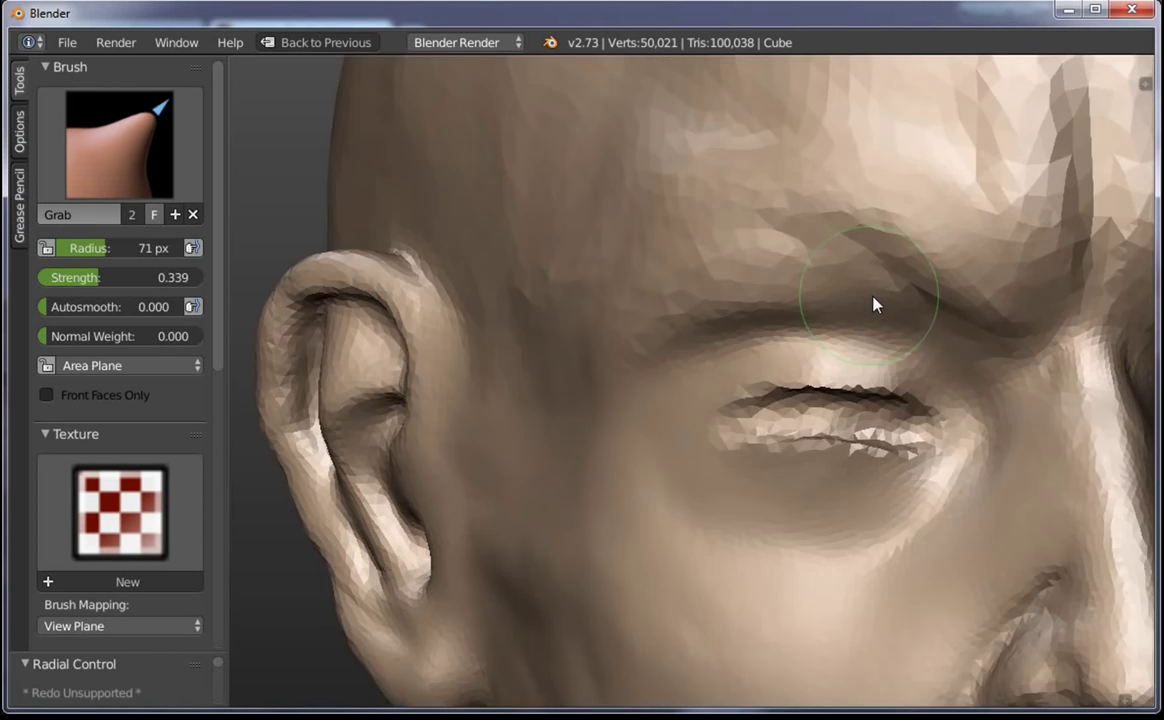
pyautogui.press('f')
pyautogui.click(810, 480)
pyautogui.press('f')
pyautogui.click(832, 486)
pyautogui.moveTo(832, 486)
pyautogui.mouseDown(button='middle')
pyautogui.moveTo(995, 502)
pyautogui.moveTo(1000, 431)
pyautogui.moveTo(1078, 434)
pyautogui.mouseUp(button='middle')
pyautogui.scroll(-5, 1078, 434)
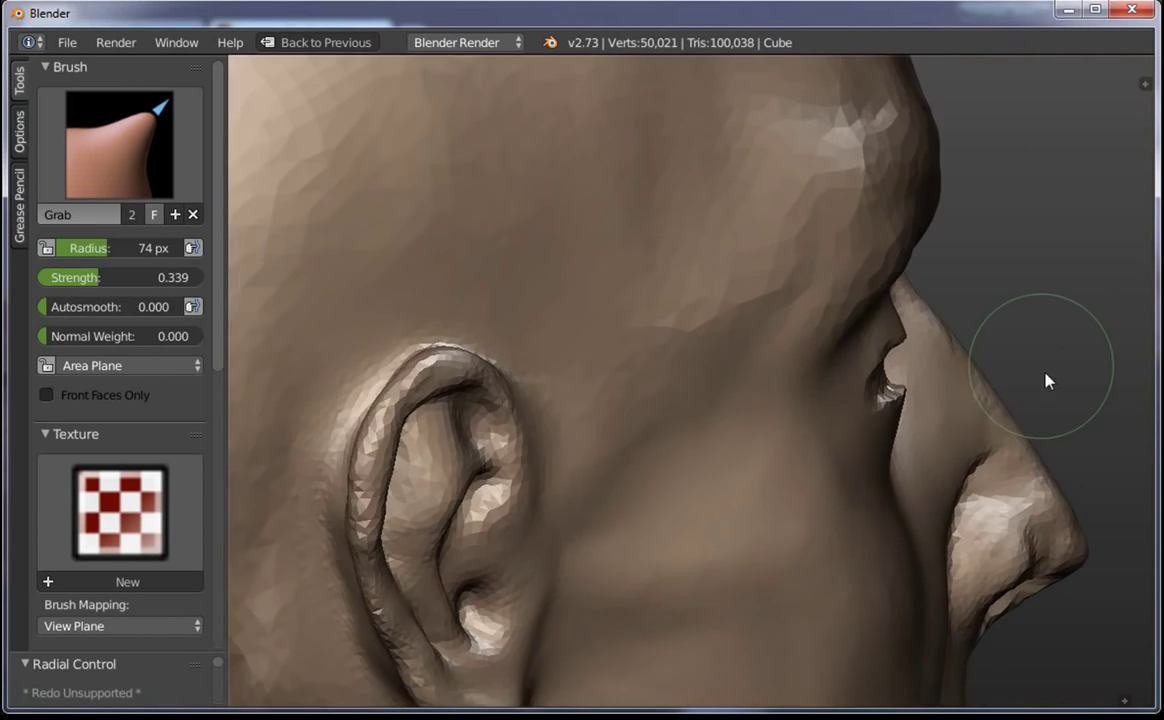
pyautogui.moveTo(1044, 379)
pyautogui.mouseDown(button='middle')
pyautogui.moveTo(948, 403)
pyautogui.moveTo(942, 375)
pyautogui.moveTo(705, 332)
pyautogui.mouseUp(button='middle')
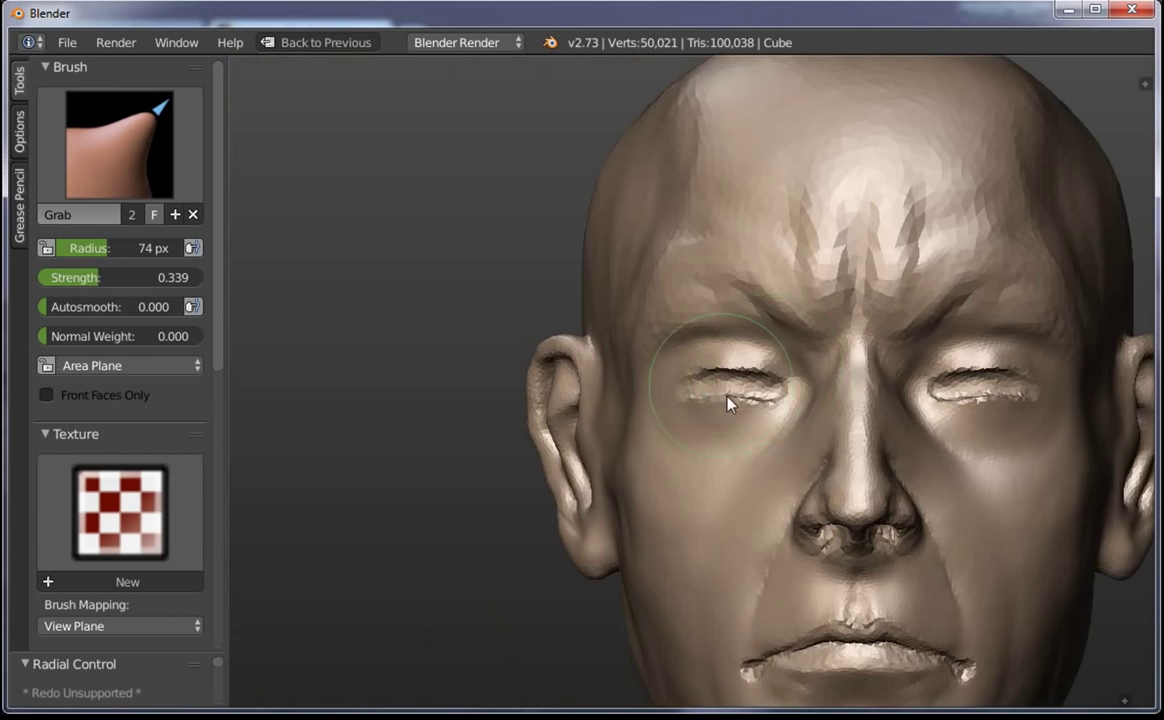
pyautogui.scroll(-3, 661, 360)
pyautogui.scroll(2, 707, 288)
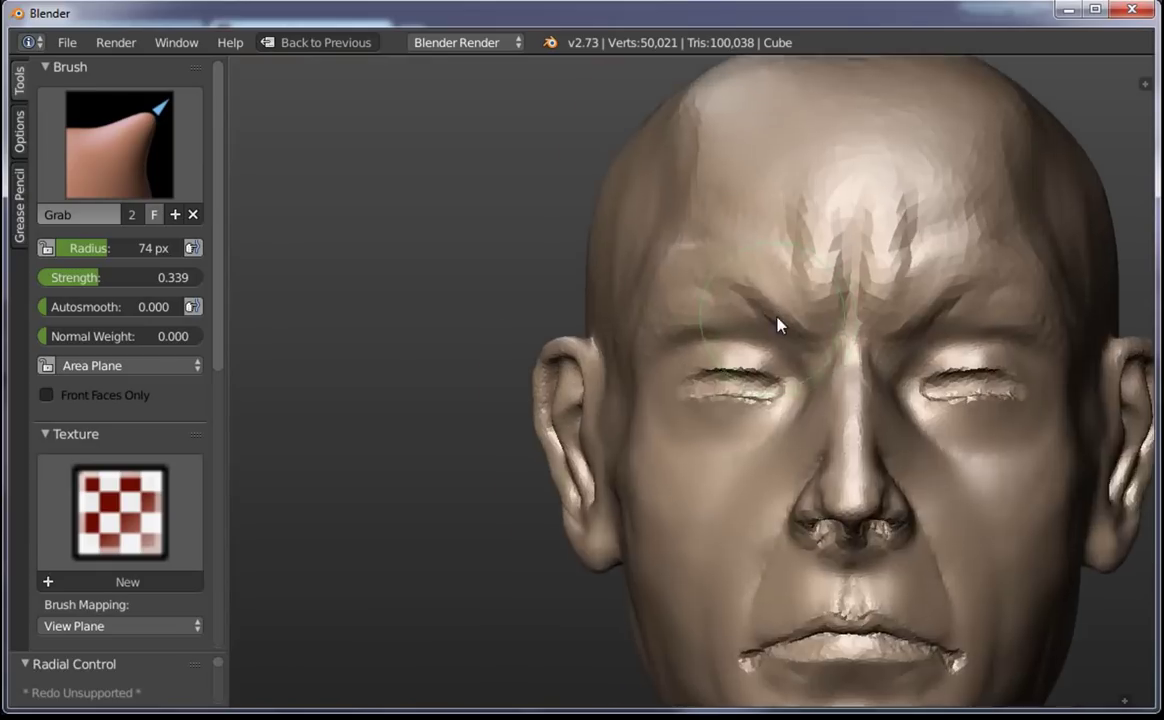
pyautogui.scroll(3, 718, 214)
pyautogui.scroll(2, 840, 392)
pyautogui.scroll(2, 840, 392)
# Arch the upper eyelid and its crease, then switch to the browser's anatomy reference
pyautogui.press('f')
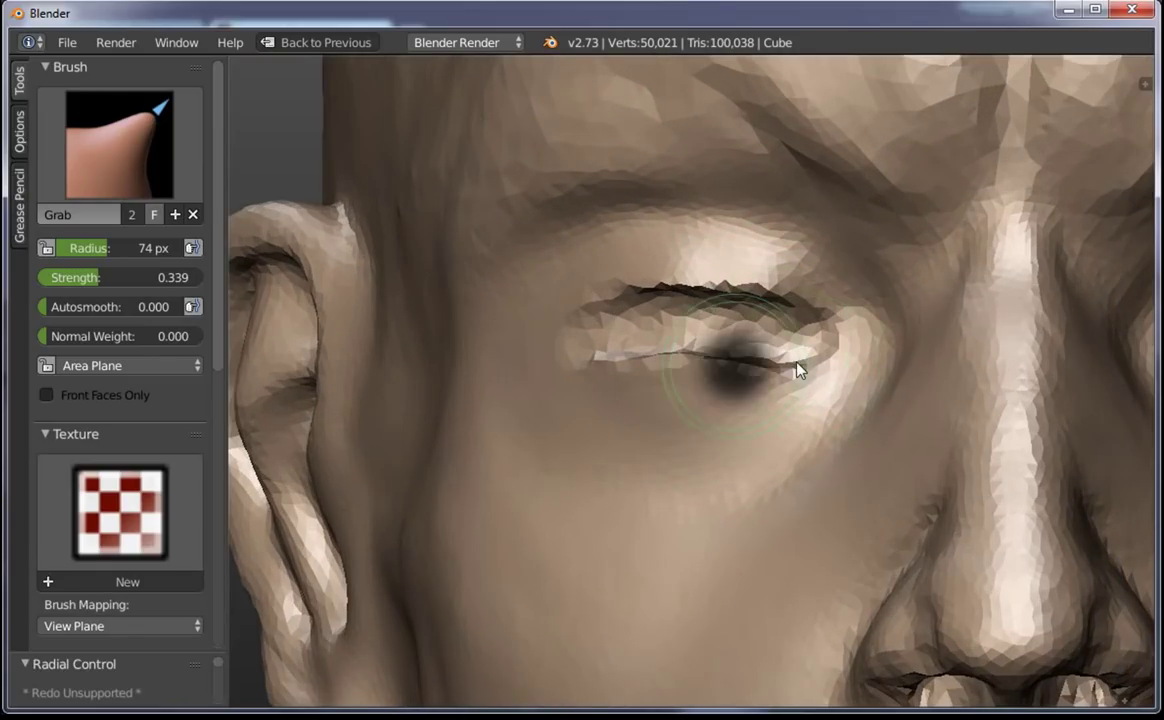
pyautogui.click(810, 360)
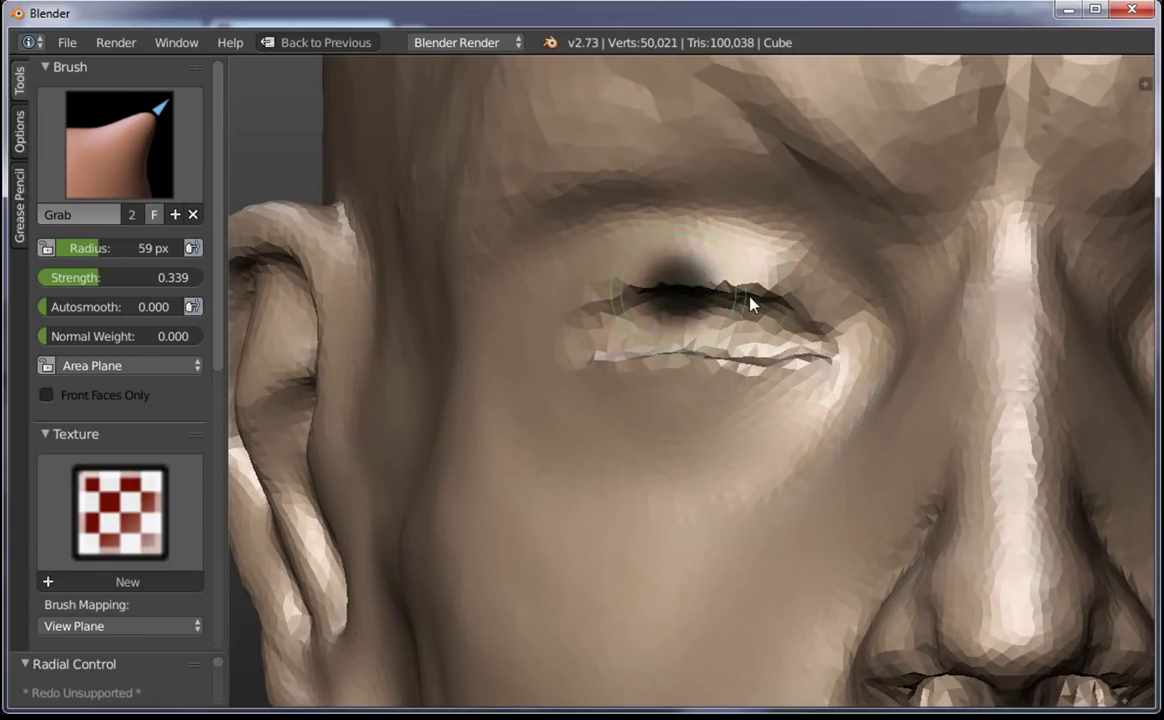
pyautogui.press('f')
pyautogui.click(714, 266)
pyautogui.moveTo(714, 266); pyautogui.dragTo(712, 250)
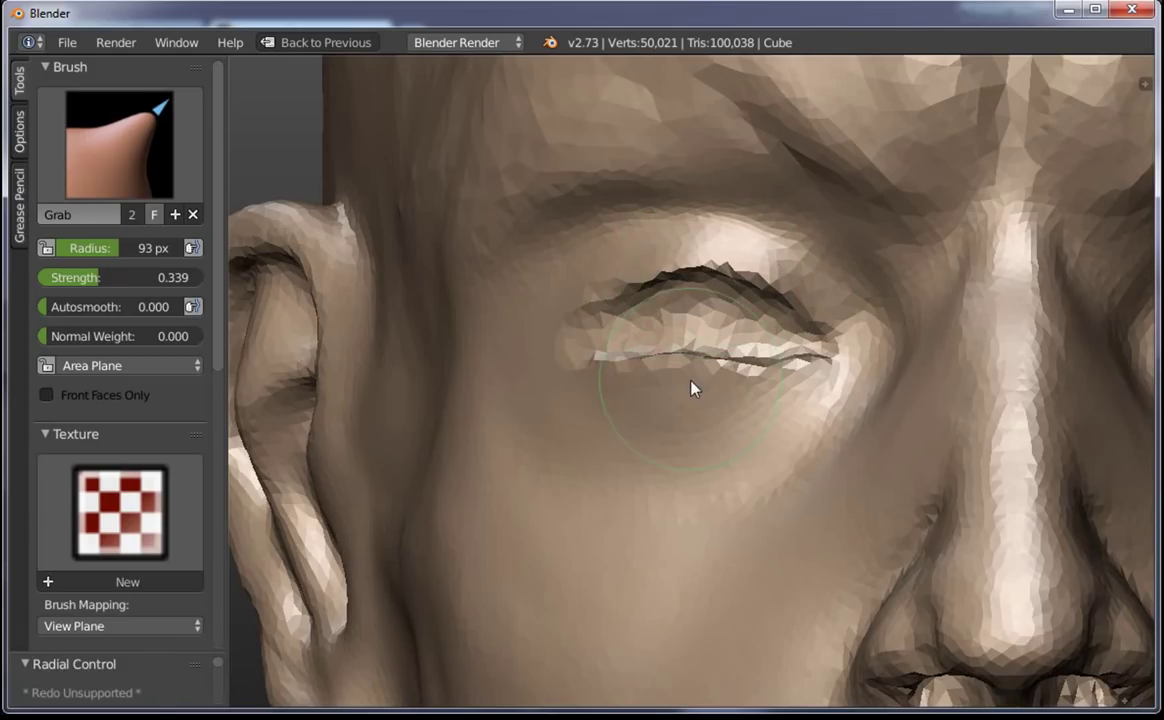
pyautogui.hotkey('alt', 'Tab')
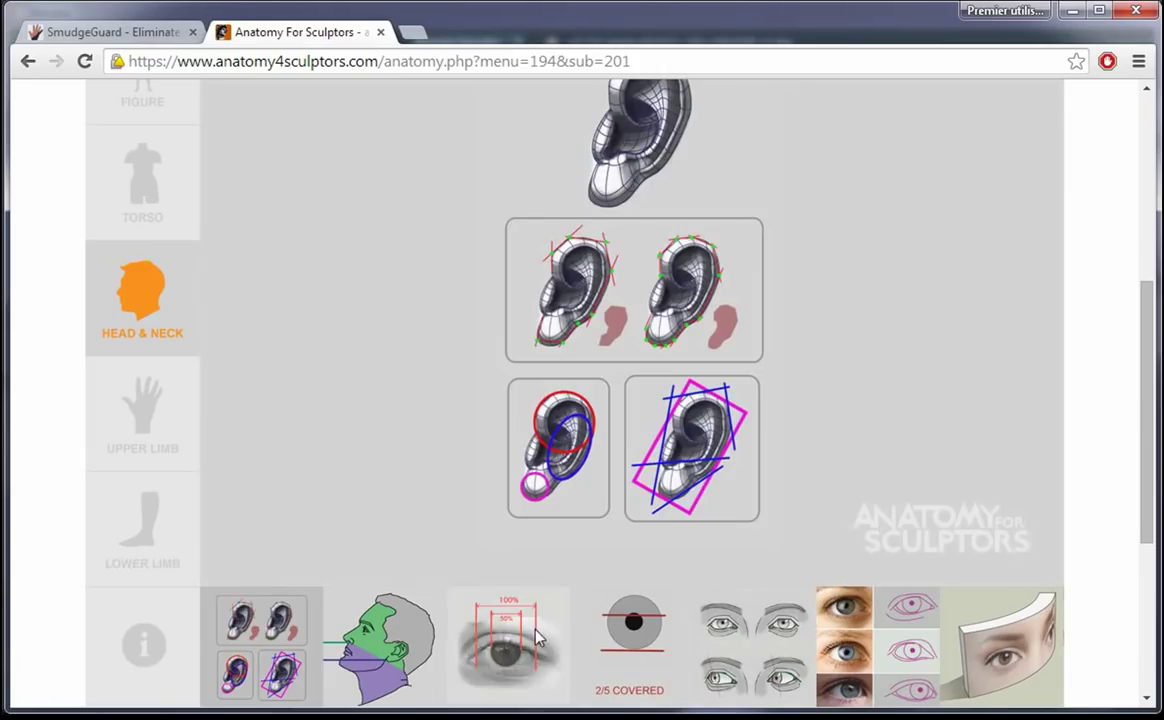
# Open the eye proportion diagram on Anatomy For Sculptors and enlarge it in the lightbox
pyautogui.click(509, 590)
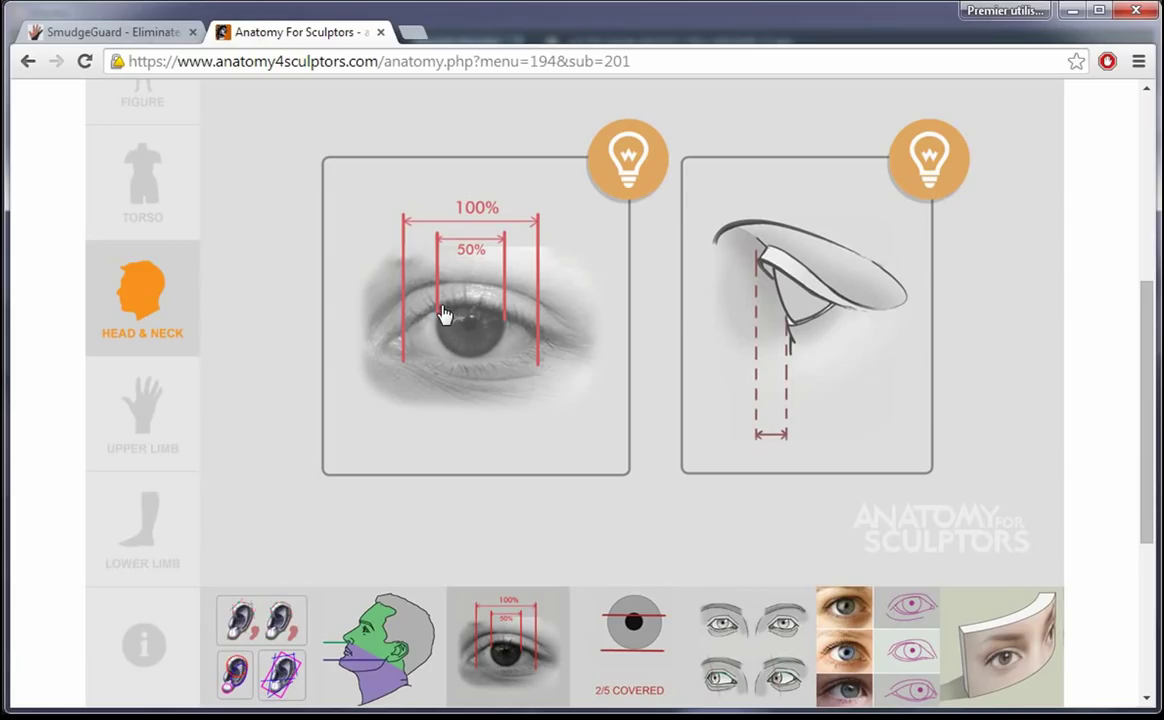
pyautogui.click(444, 315)
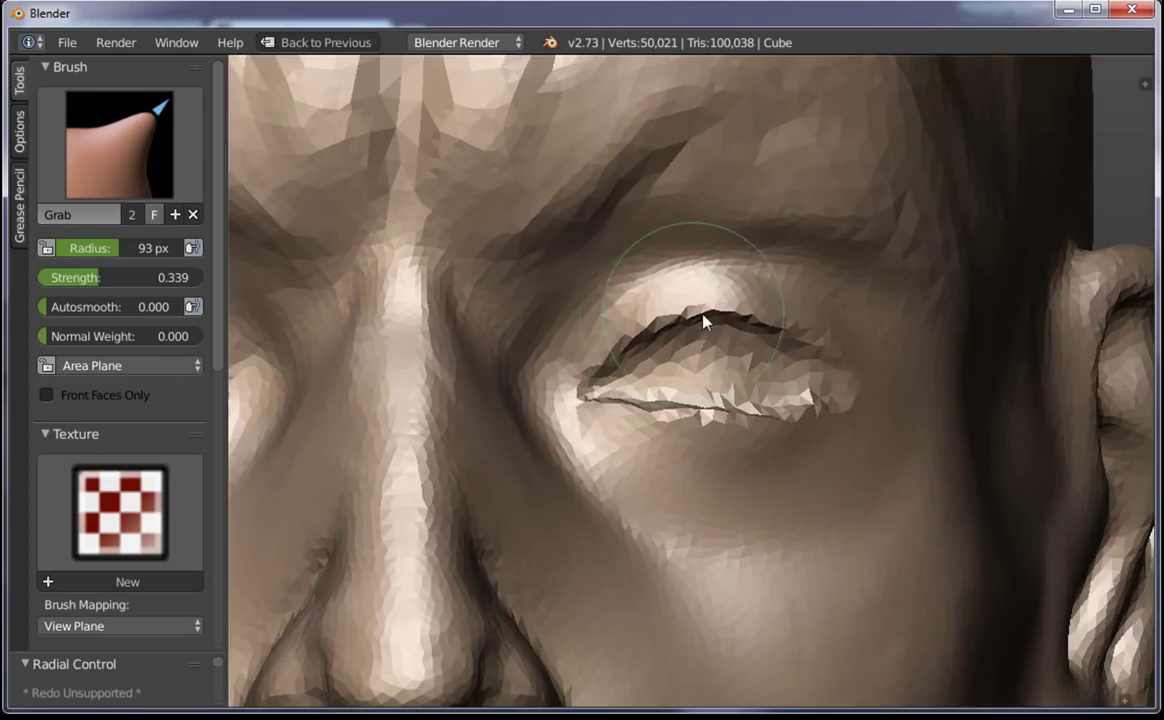
# Grab the other eyelid into shape with a smaller brush
pyautogui.press('f')
pyautogui.click(646, 328)
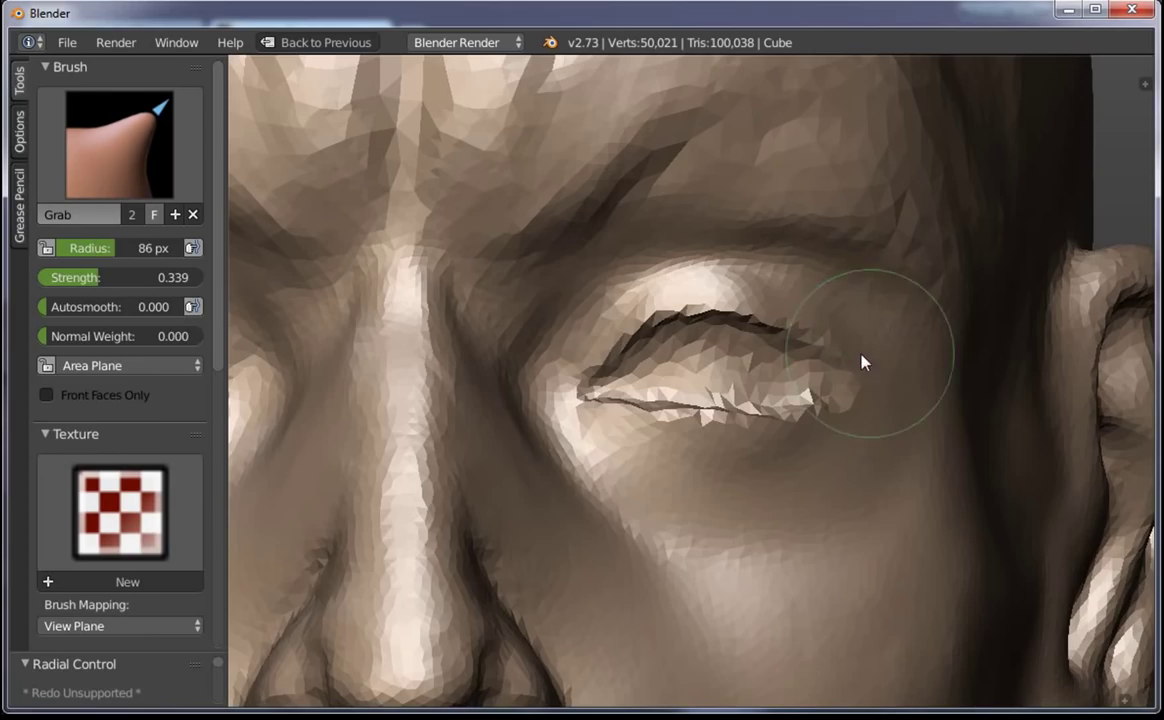
pyautogui.moveTo(862, 364)
pyautogui.mouseDown()
pyautogui.moveTo(829, 426)
pyautogui.moveTo(846, 375)
pyautogui.moveTo(845, 390)
pyautogui.moveTo(865, 385)
pyautogui.moveTo(813, 397)
pyautogui.moveTo(818, 410)
pyautogui.mouseUp()
pyautogui.press('f')
pyautogui.click(795, 423)
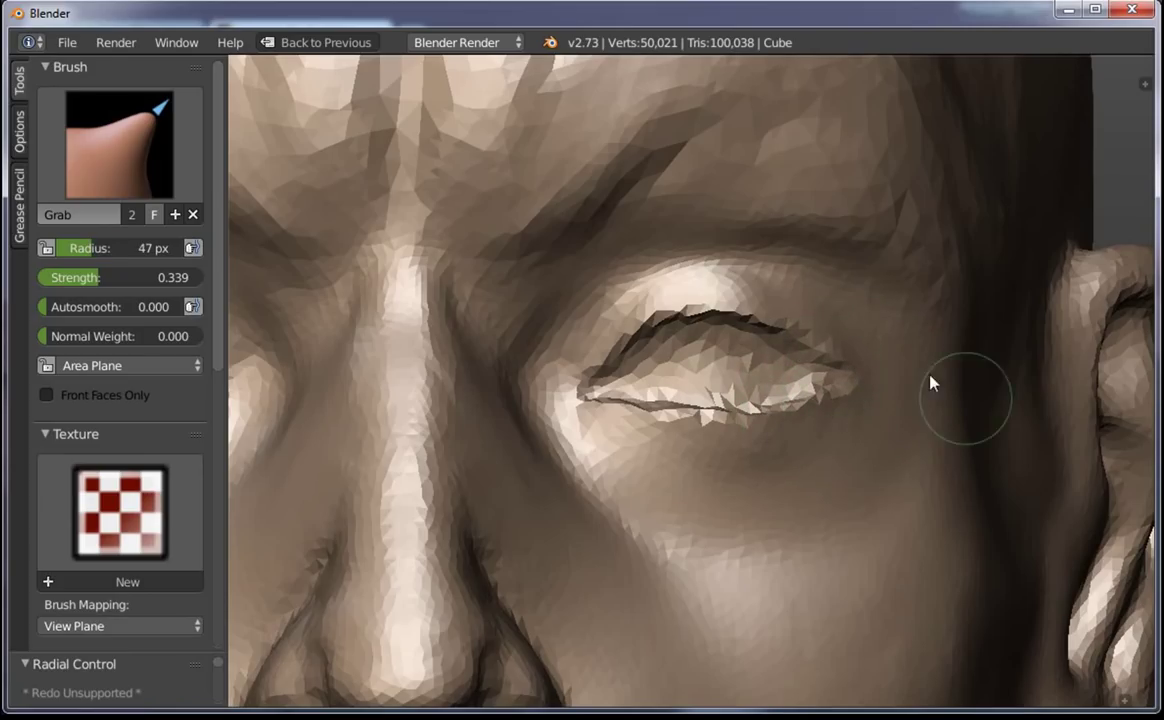
# Zoom out and orbit around the whole head, then enlarge the brush to 104 px
pyautogui.scroll(-6, 900, 410)
pyautogui.scroll(-3, 855, 470)
pyautogui.moveTo(848, 487)
pyautogui.mouseDown(button='middle')
pyautogui.moveTo(751, 494)
pyautogui.moveTo(894, 501)
pyautogui.moveTo(856, 488)
pyautogui.mouseUp(button='middle')
pyautogui.scroll(6, 739, 426)
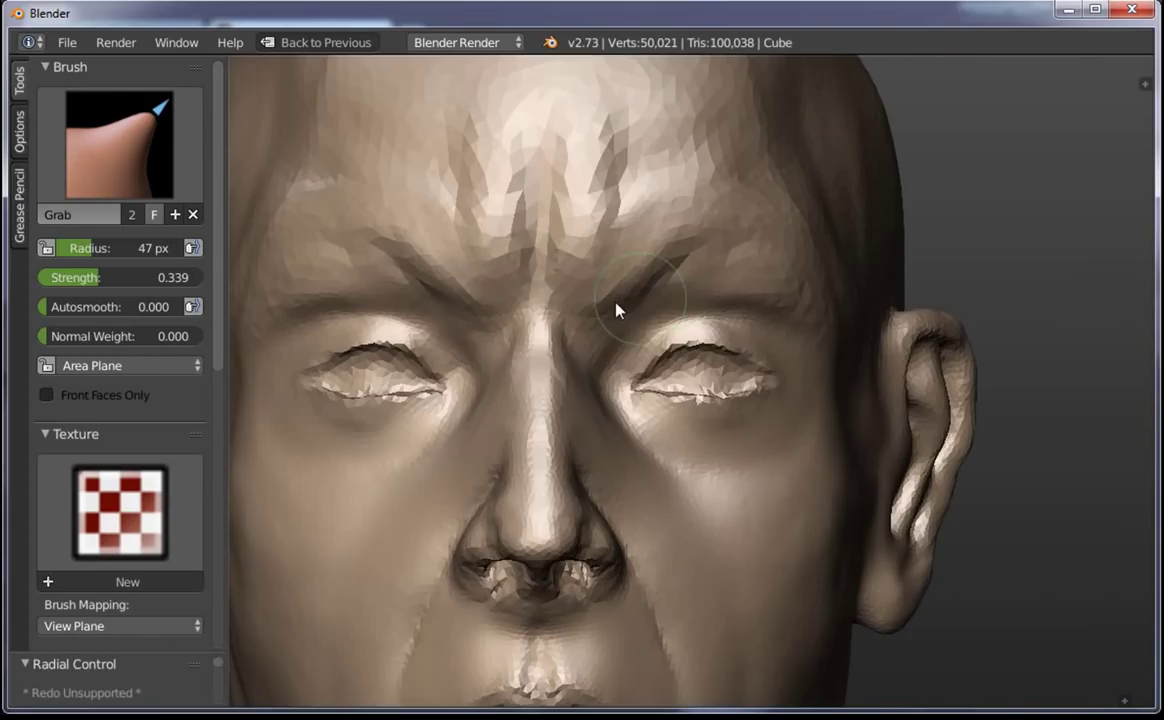
pyautogui.press('f')
pyautogui.click(657, 390)
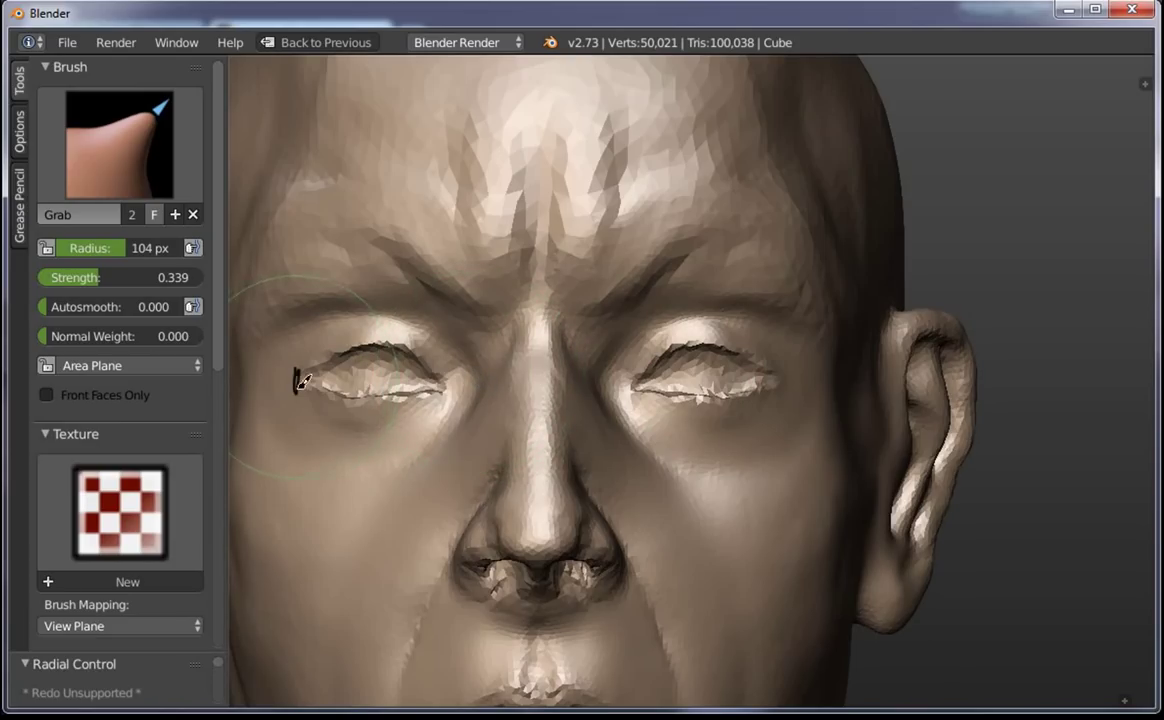
pyautogui.moveTo(449, 369); pyautogui.dragTo(447, 400)
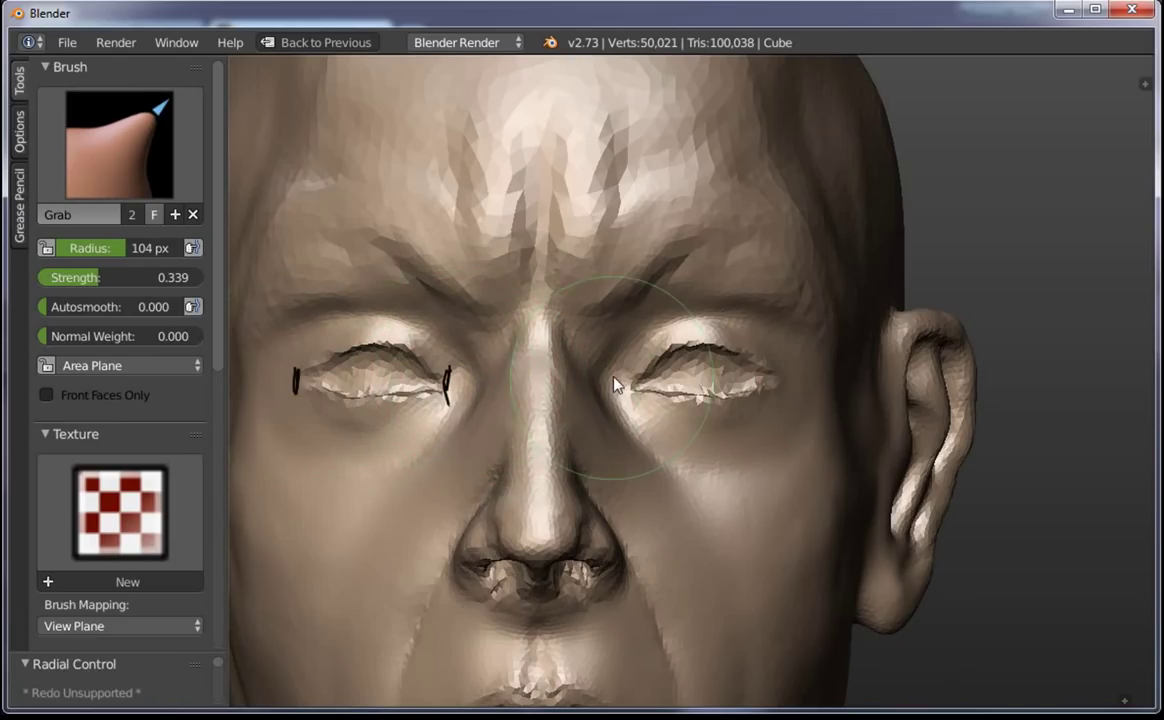
pyautogui.moveTo(632, 368); pyautogui.dragTo(634, 391)
pyautogui.moveTo(784, 362); pyautogui.dragTo(784, 390)
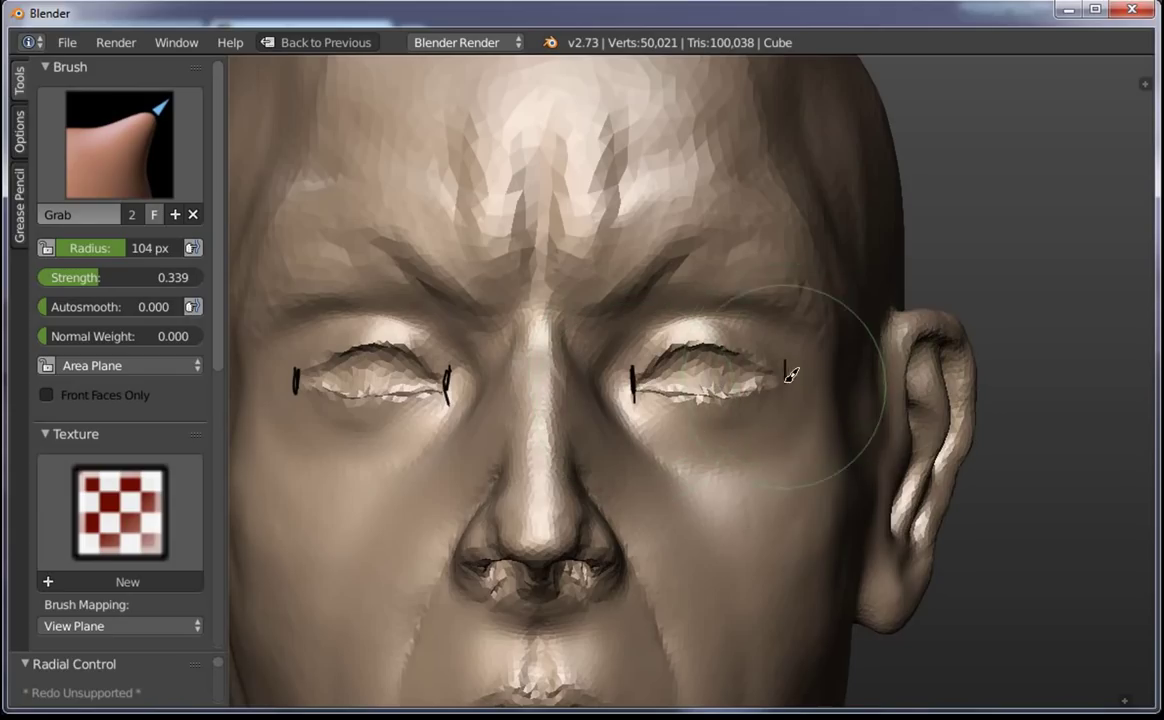
pyautogui.moveTo(462, 398); pyautogui.dragTo(592, 398)
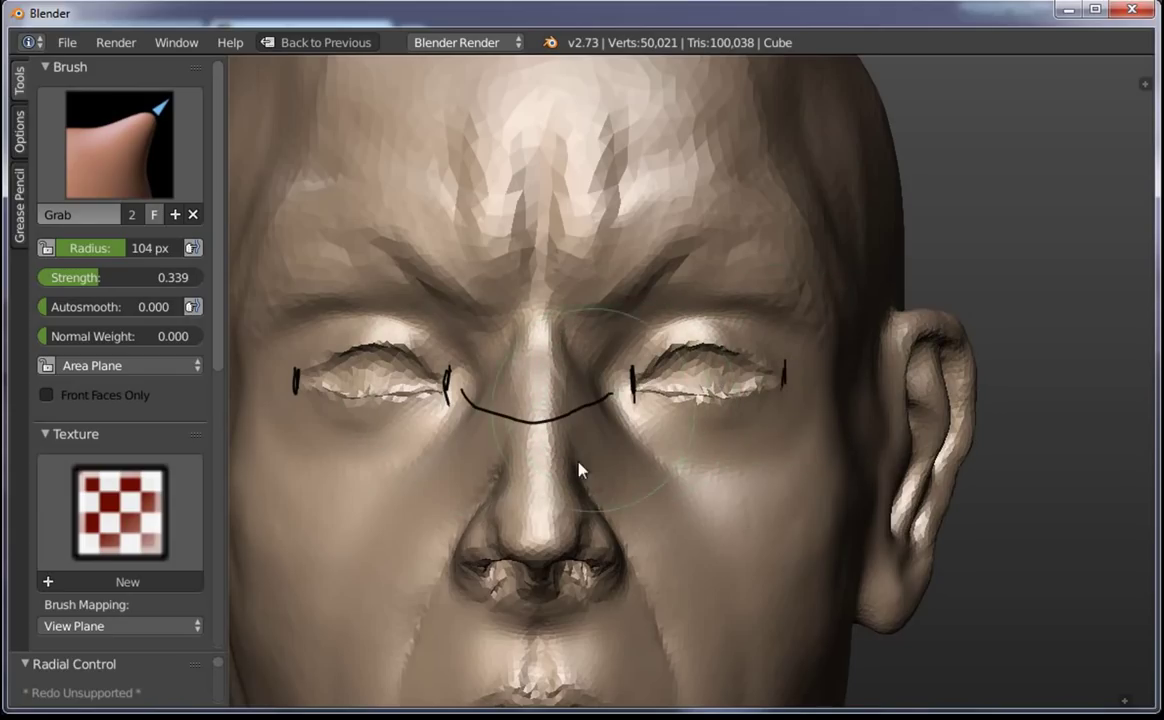
pyautogui.press('n')
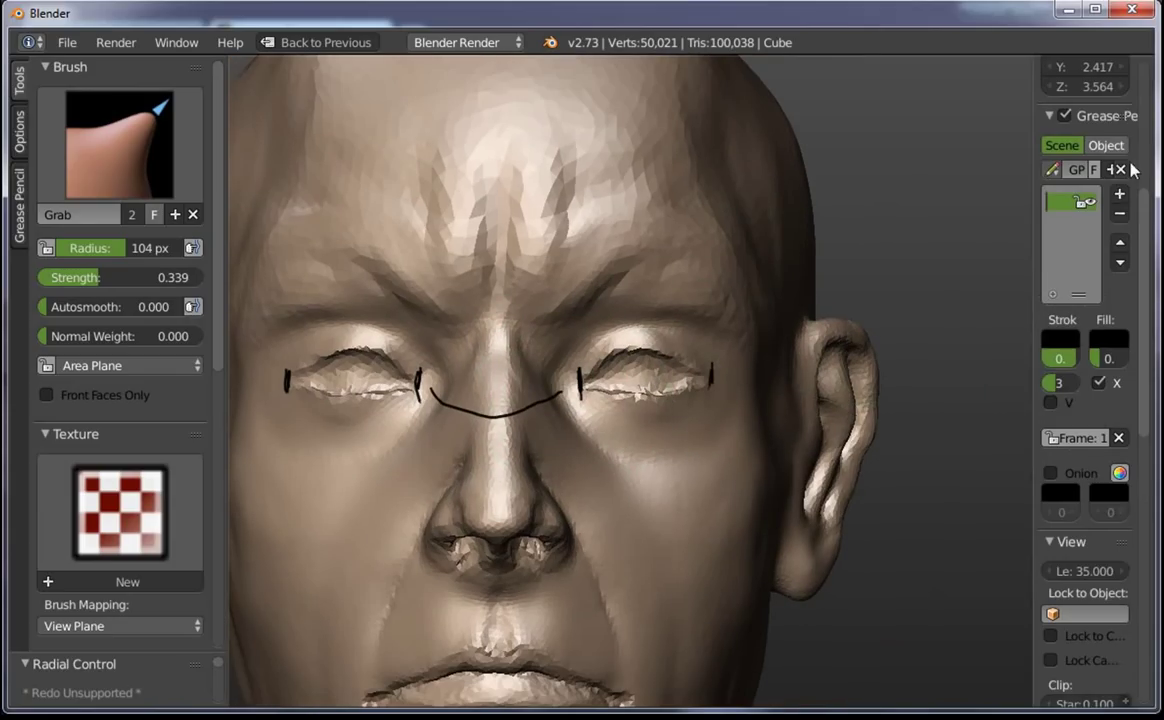
pyautogui.click(1121, 170)
pyautogui.press('n')
pyautogui.press('f')
pyautogui.click(616, 400)
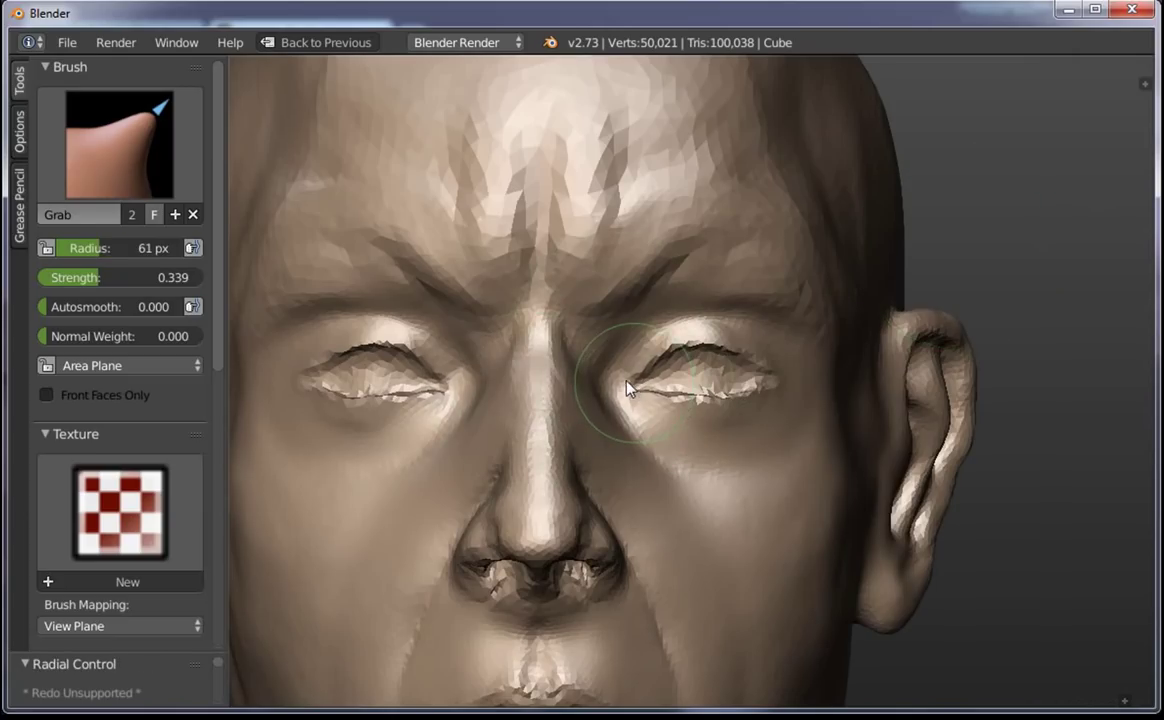
pyautogui.press('f')
pyautogui.click(640, 391)
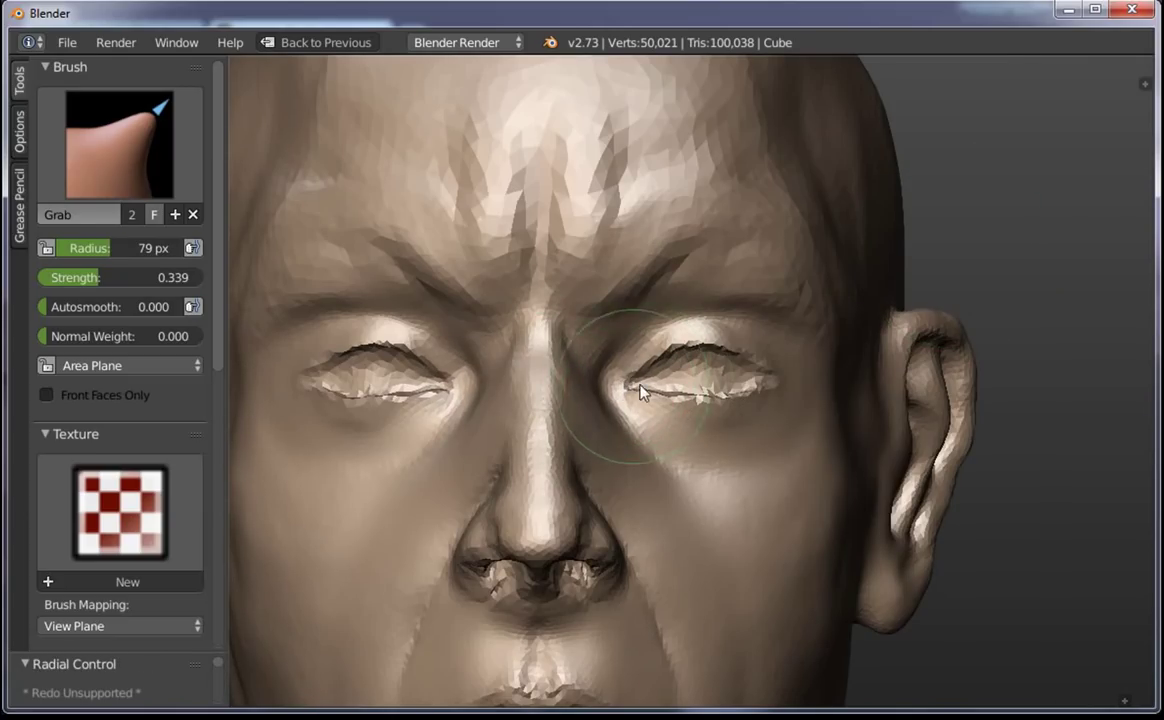
pyautogui.press('f')
pyautogui.click(607, 314)
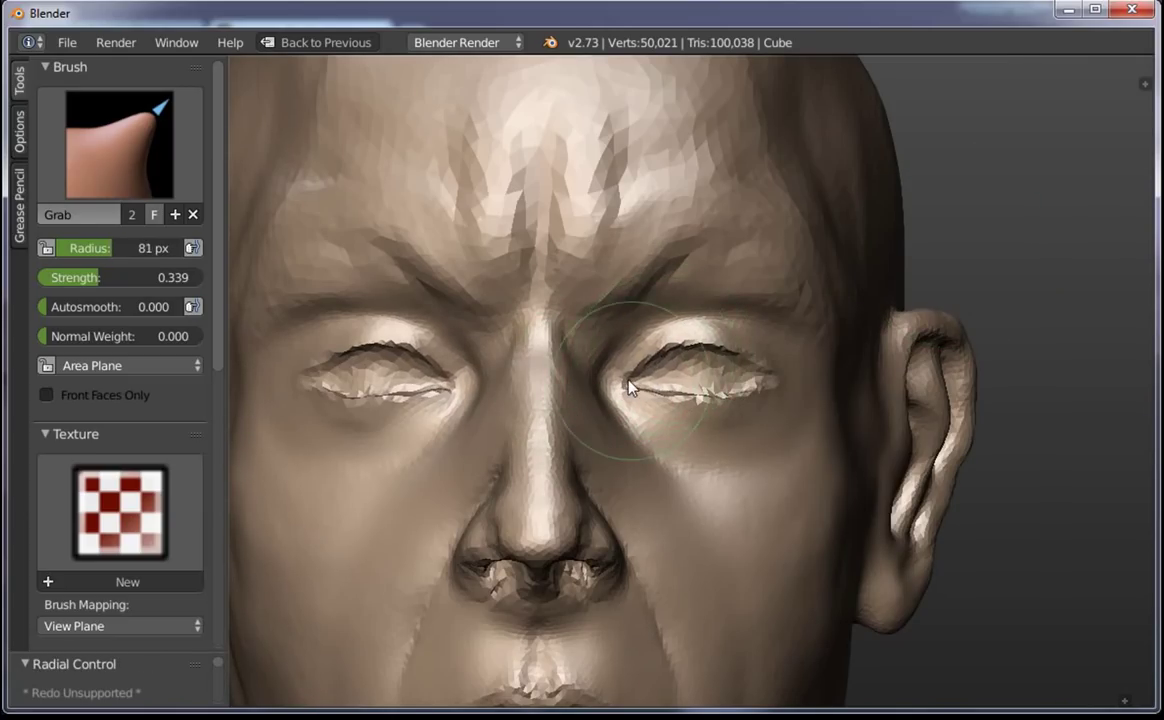
# Orbit to a near-profile view and set the brush radius to 63 px
pyautogui.scroll(-2, 774, 514)
pyautogui.moveTo(774, 514); pyautogui.dragTo(815, 456, button='middle')
pyautogui.scroll(-3, 815, 456)
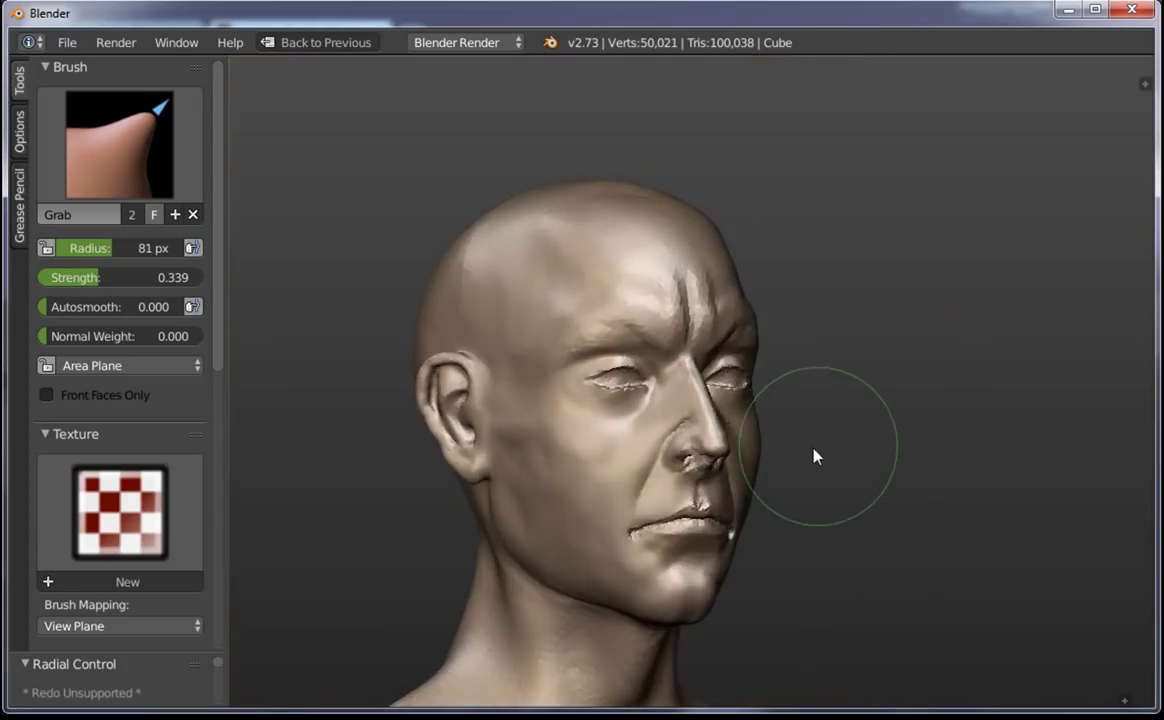
pyautogui.scroll(-3, 815, 456)
pyautogui.moveTo(842, 543)
pyautogui.mouseDown(button='middle')
pyautogui.moveTo(816, 514)
pyautogui.moveTo(696, 530)
pyautogui.mouseUp(button='middle')
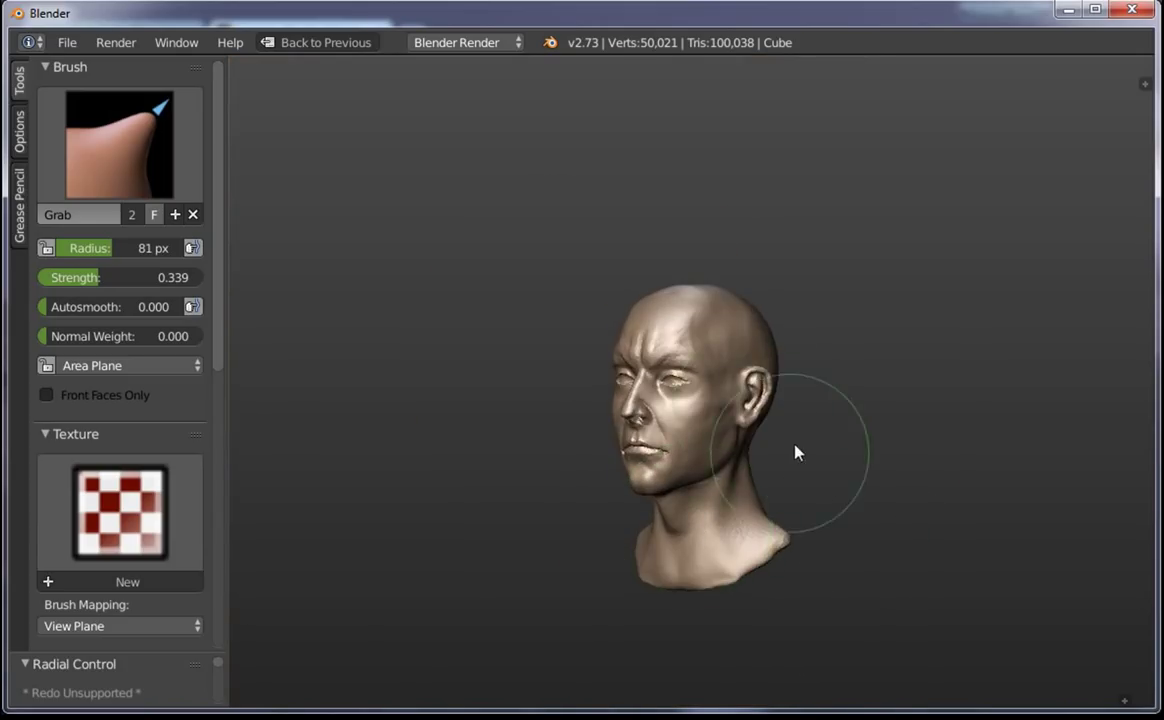
pyautogui.scroll(2, 798, 453)
pyautogui.moveTo(798, 453)
pyautogui.mouseDown(button='middle')
pyautogui.moveTo(845, 439)
pyautogui.moveTo(813, 434)
pyautogui.mouseUp(button='middle')
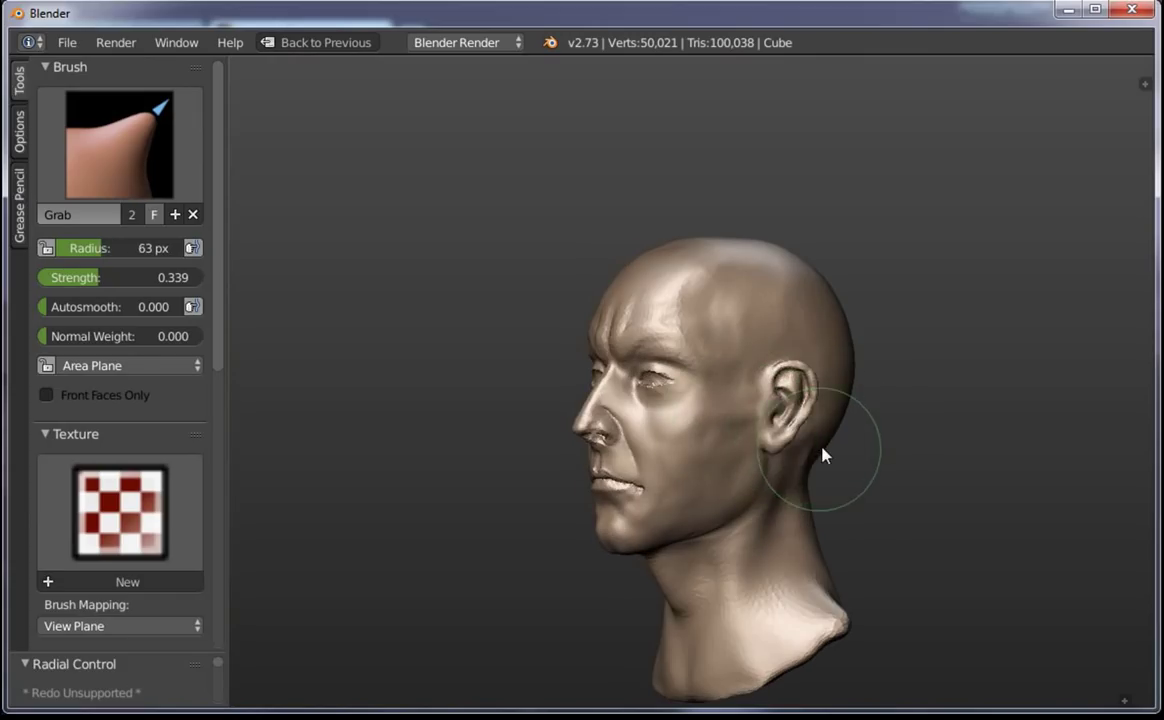
pyautogui.press('f')
pyautogui.click(830, 448)
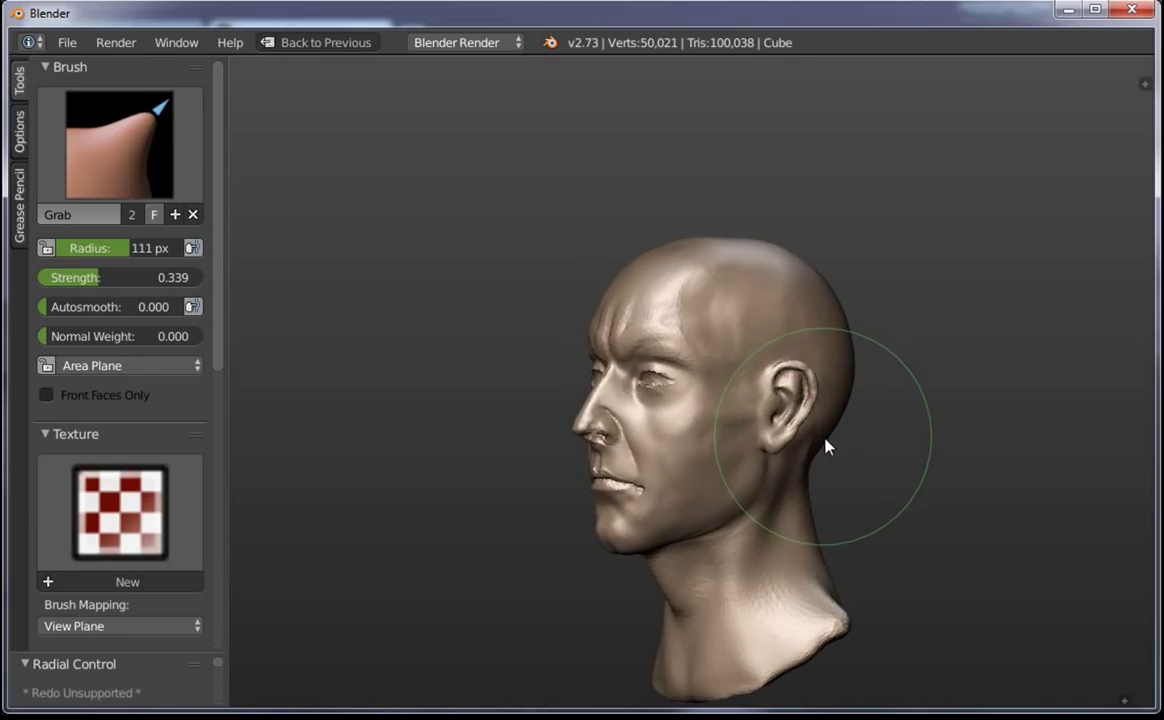
pyautogui.press('f')
pyautogui.click(765, 430)
# Orbit through frontal and three-quarter views of the head, then bring up the brush picker
pyautogui.scroll(-2, 760, 440)
pyautogui.moveTo(689, 481)
pyautogui.mouseDown(button='middle')
pyautogui.moveTo(857, 512)
pyautogui.moveTo(818, 403)
pyautogui.mouseUp(button='middle')
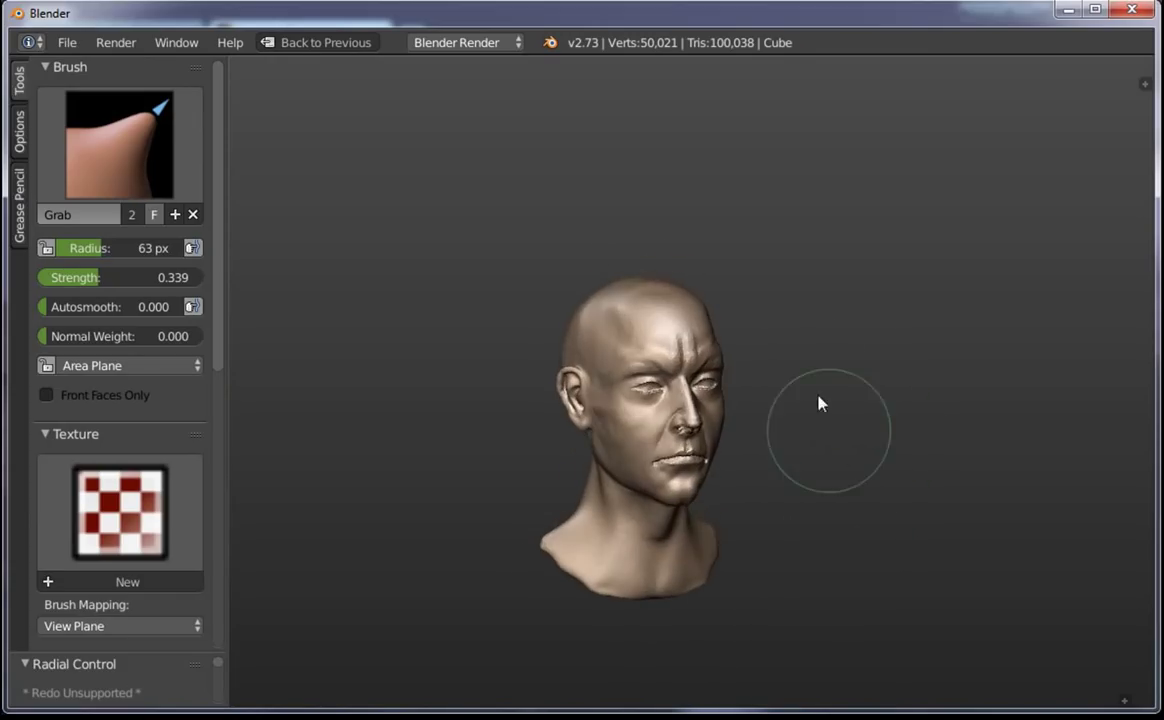
pyautogui.scroll(2, 700, 300)
pyautogui.scroll(2, 617, 265)
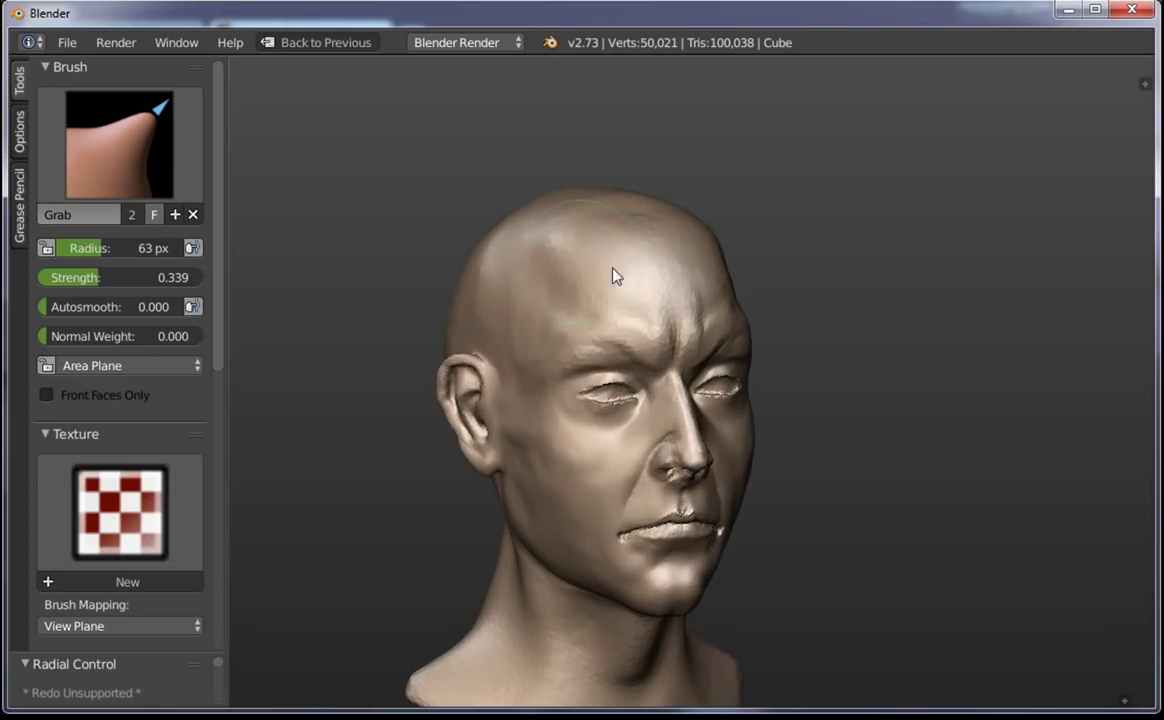
pyautogui.scroll(-3, 824, 457)
pyautogui.moveTo(824, 457)
pyautogui.mouseDown(button='middle')
pyautogui.moveTo(631, 442)
pyautogui.moveTo(741, 273)
pyautogui.mouseUp(button='middle')
pyautogui.scroll(4, 700, 400)
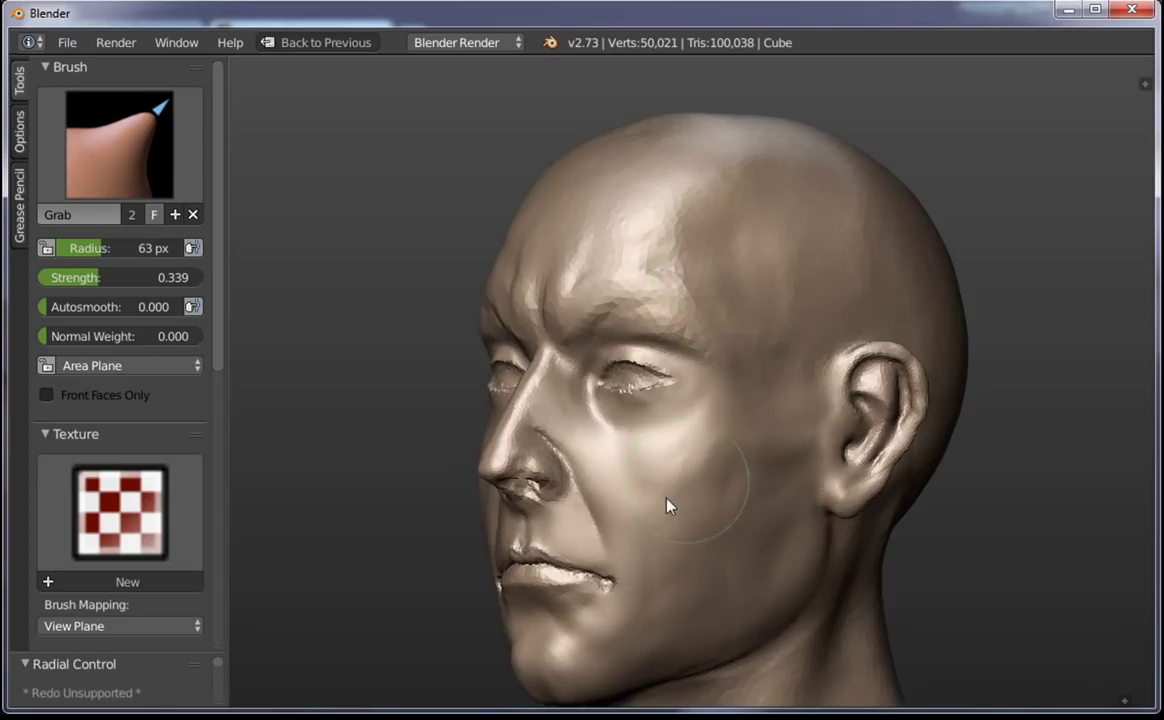
pyautogui.moveTo(668, 505); pyautogui.dragTo(847, 509, button='middle')
pyautogui.press('space')
# With Clay Strips, build up the nose bridge and carve a crease on the cheek beside the nose
pyautogui.click(232, 248)
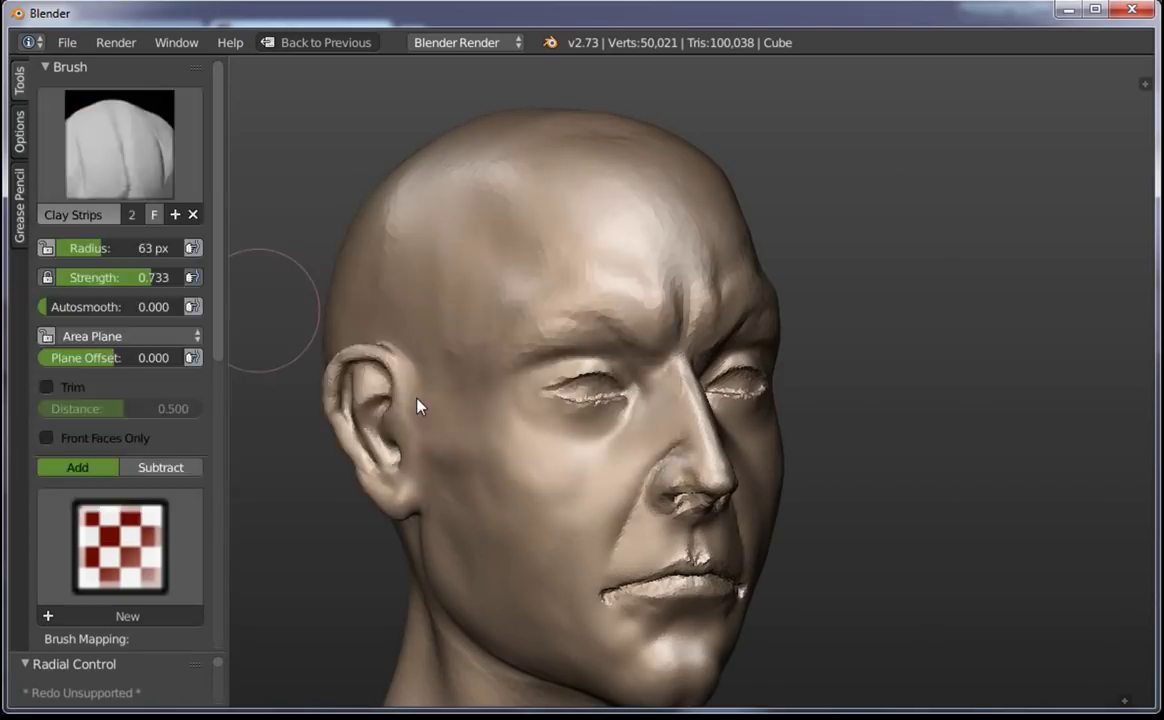
pyautogui.scroll(2, 500, 380)
pyautogui.scroll(2, 500, 300)
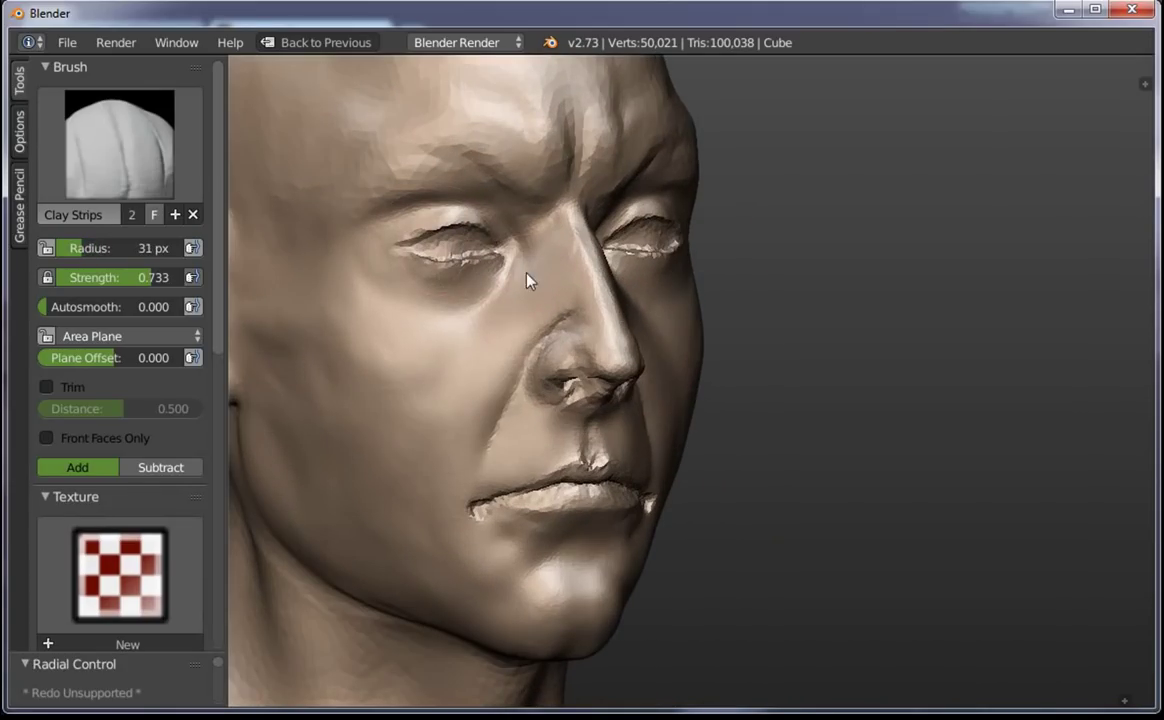
pyautogui.moveTo(523, 308); pyautogui.dragTo(550, 284)
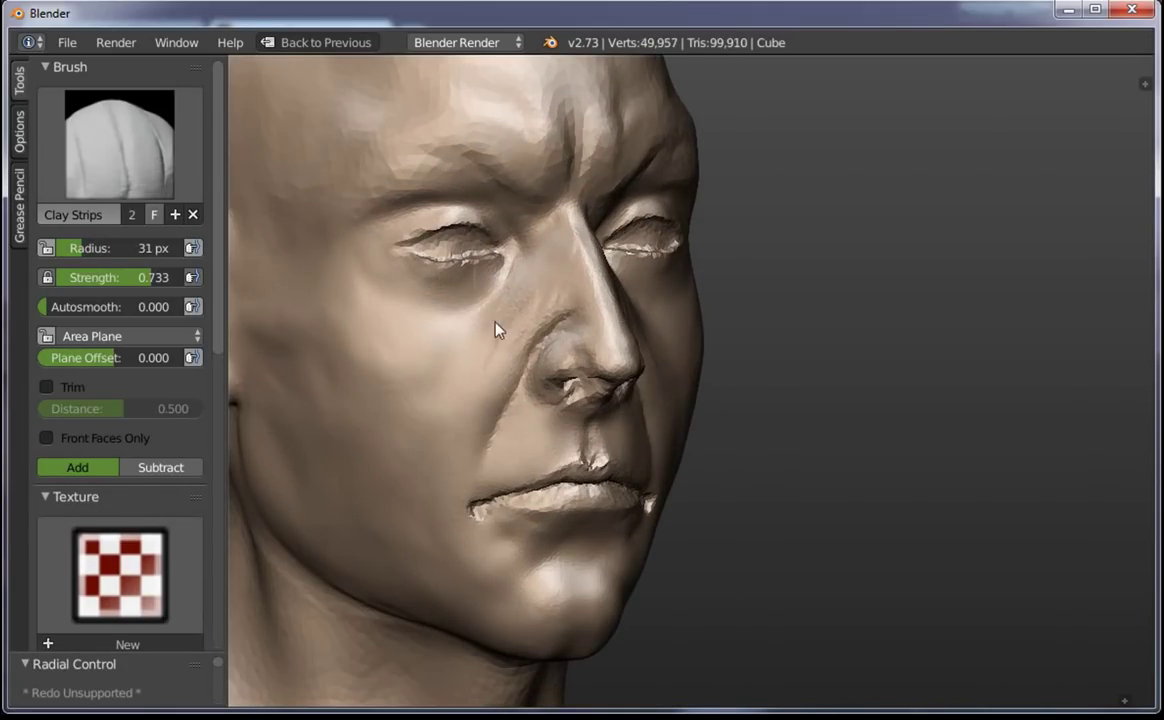
pyautogui.moveTo(499, 338); pyautogui.dragTo(446, 410)
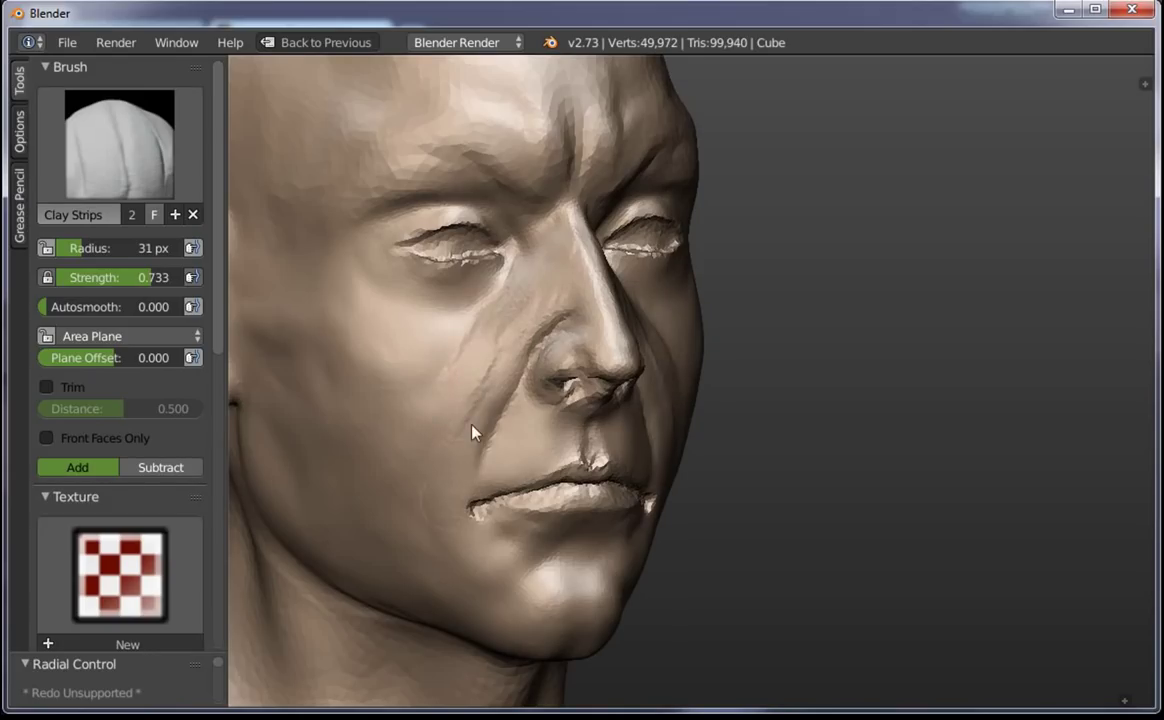
pyautogui.moveTo(493, 374)
pyautogui.mouseDown(button='middle')
pyautogui.moveTo(624, 304)
pyautogui.moveTo(627, 320)
pyautogui.mouseUp(button='middle')
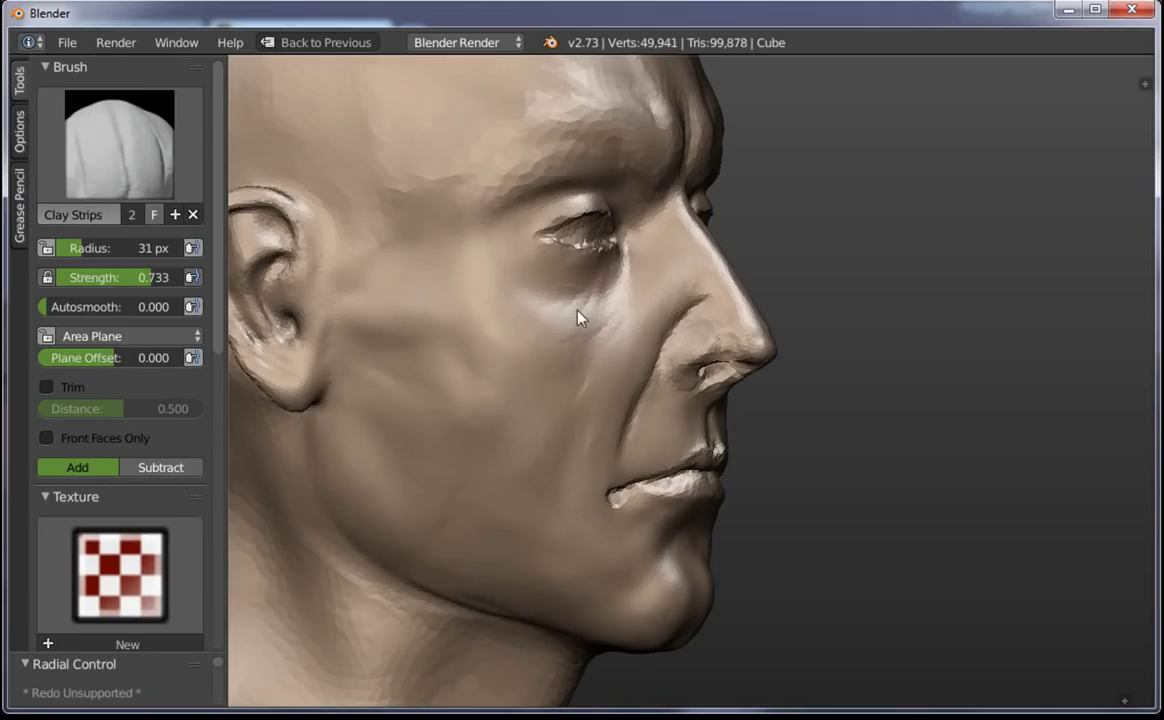
pyautogui.moveTo(604, 305); pyautogui.dragTo(555, 321, button='middle')
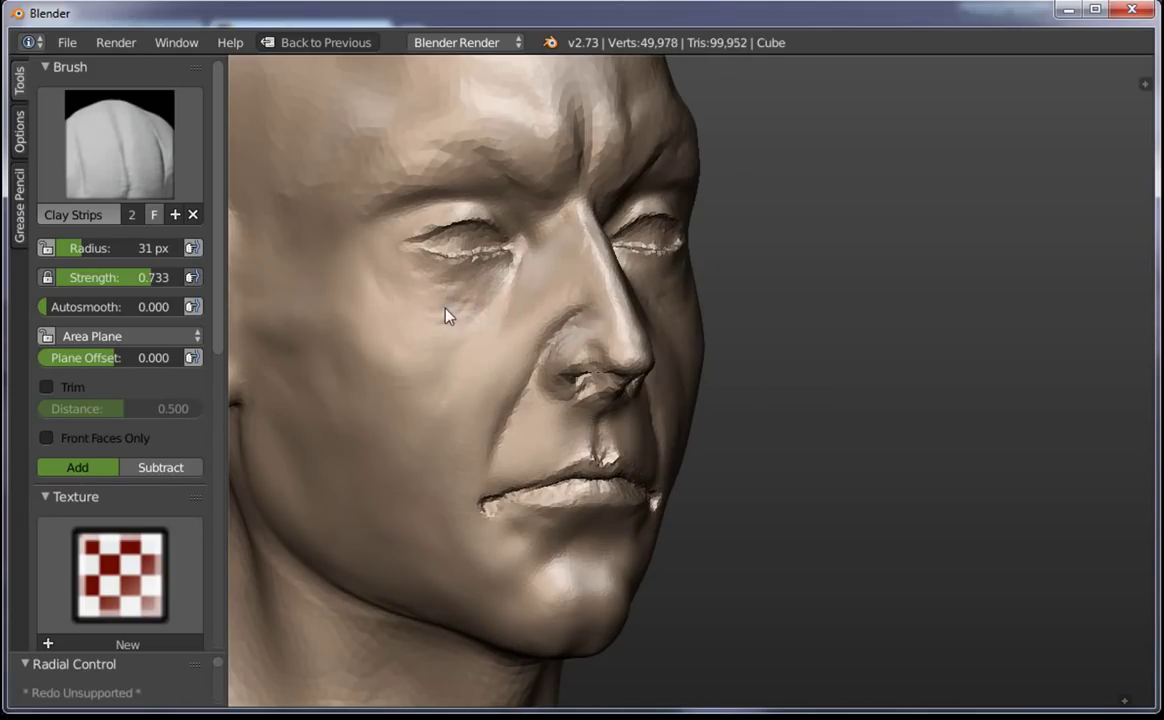
# Try 52 px clay strips across the cheek below the eye, then undo them
pyautogui.scroll(-3, 447, 300)
pyautogui.moveTo(740, 385); pyautogui.dragTo(683, 358, button='middle')
pyautogui.scroll(4, 683, 358)
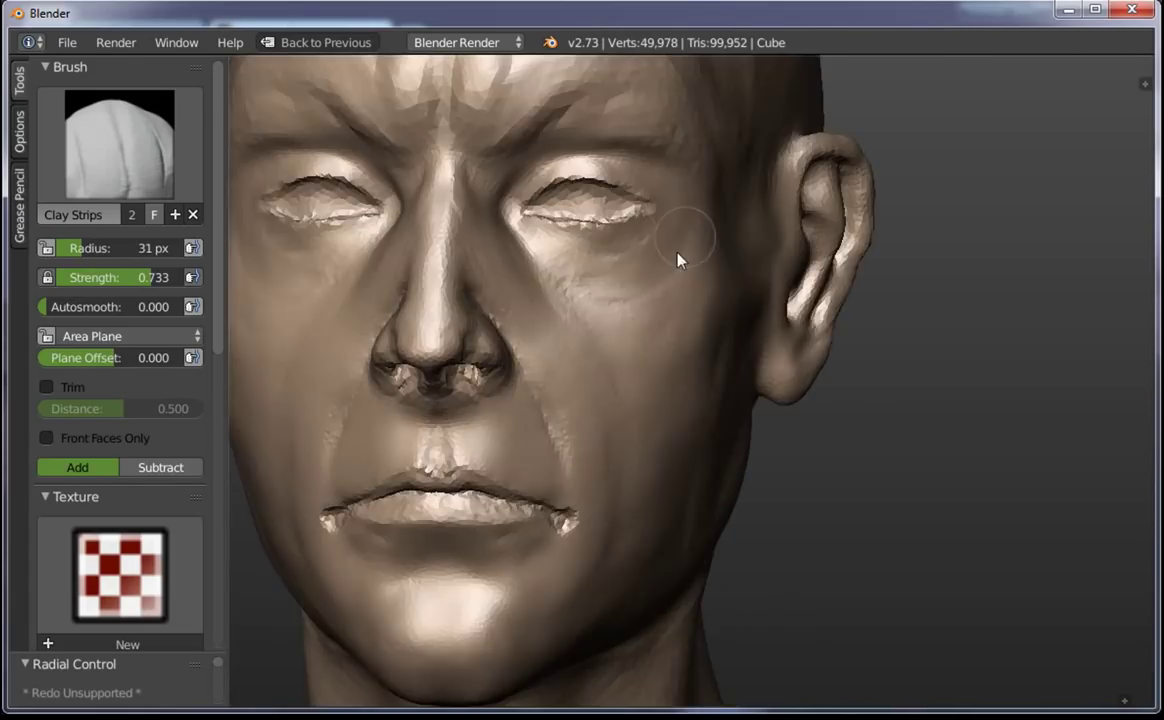
pyautogui.moveTo(681, 255); pyautogui.dragTo(641, 298, button='middle')
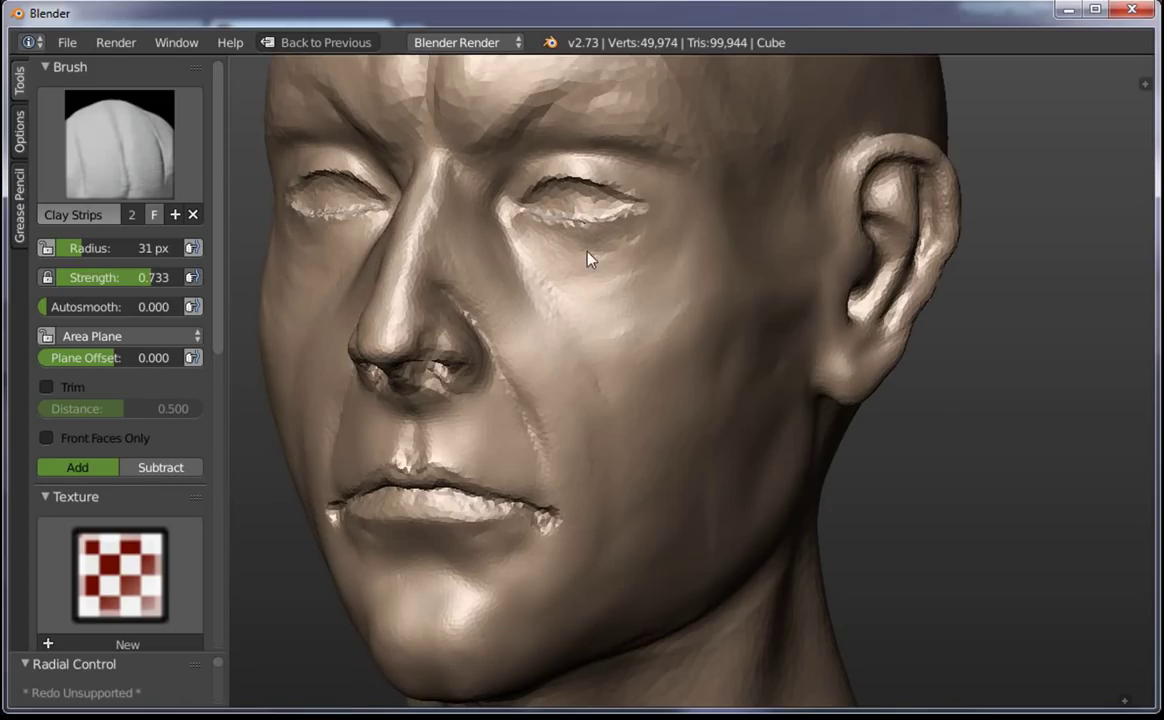
pyautogui.press('f')
pyautogui.click(655, 333)
pyautogui.moveTo(640, 305); pyautogui.dragTo(700, 255)
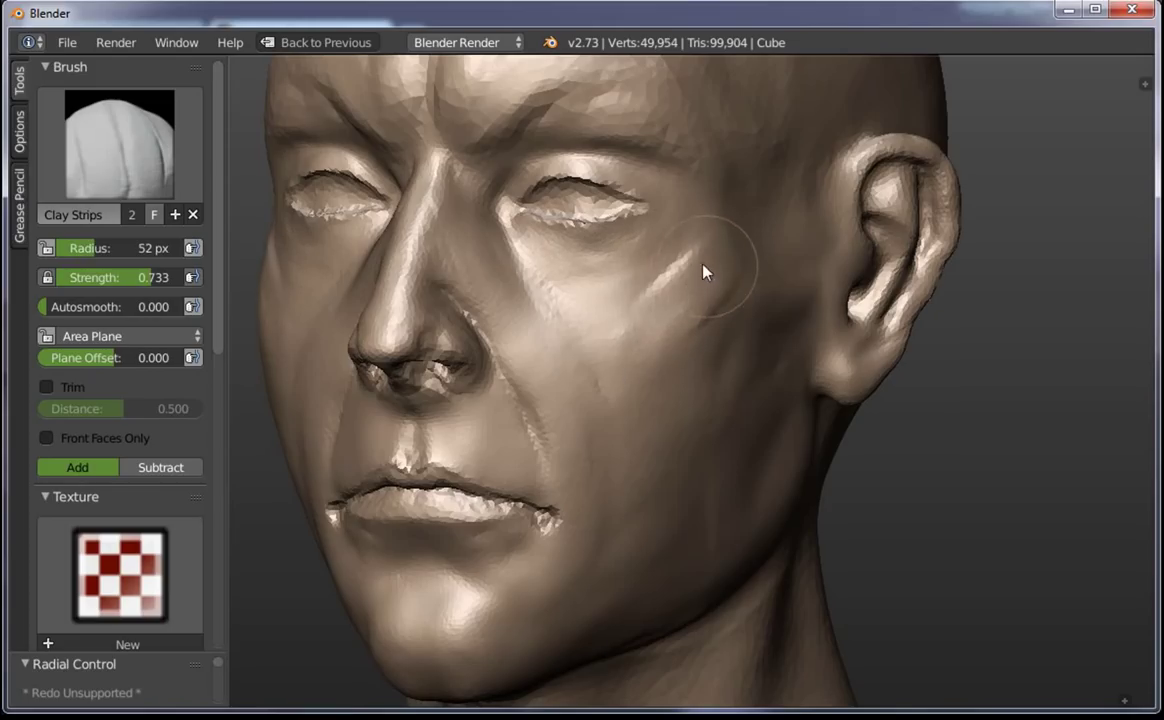
pyautogui.moveTo(707, 268); pyautogui.dragTo(677, 289, button='middle')
pyautogui.moveTo(638, 295)
pyautogui.mouseDown()
pyautogui.moveTo(690, 250)
pyautogui.moveTo(700, 260)
pyautogui.mouseUp()
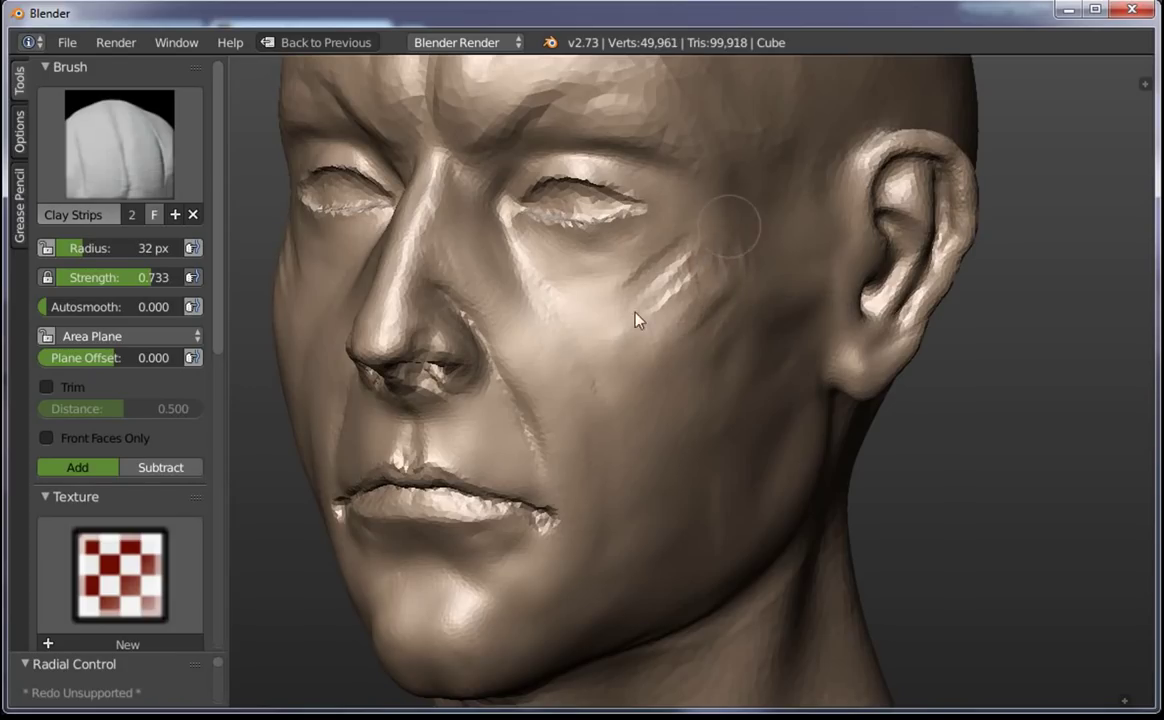
pyautogui.hotkey('ctrl', 'z')
pyautogui.scroll(-5, 680, 358)
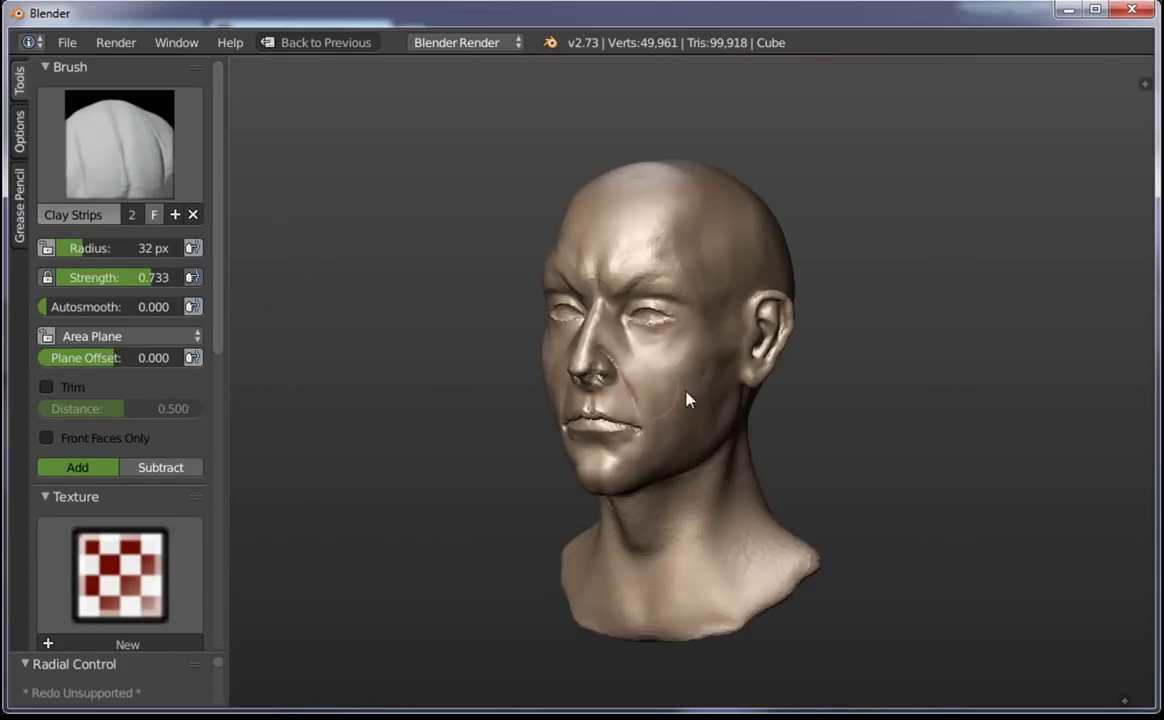
# Orbit to the other side and switch to the Grab brush at 107 px
pyautogui.moveTo(689, 398); pyautogui.dragTo(792, 408, button='middle')
pyautogui.scroll(5, 706, 336)
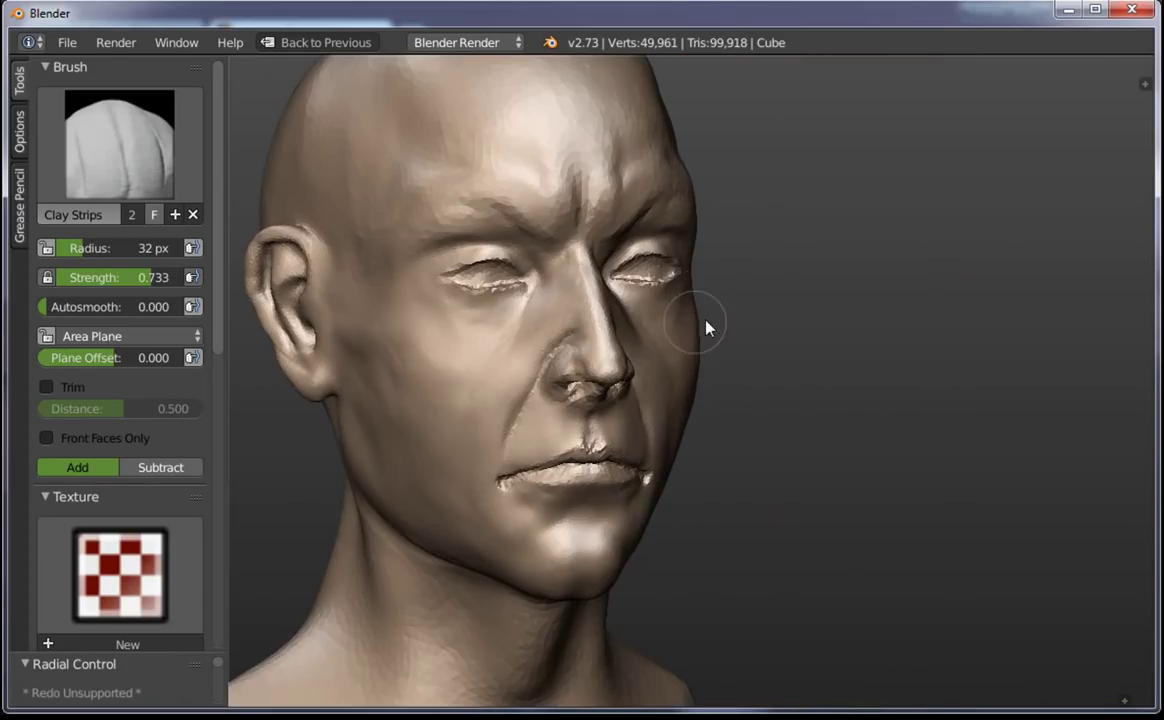
pyautogui.press('g')
pyautogui.press('f')
pyautogui.click(705, 398)
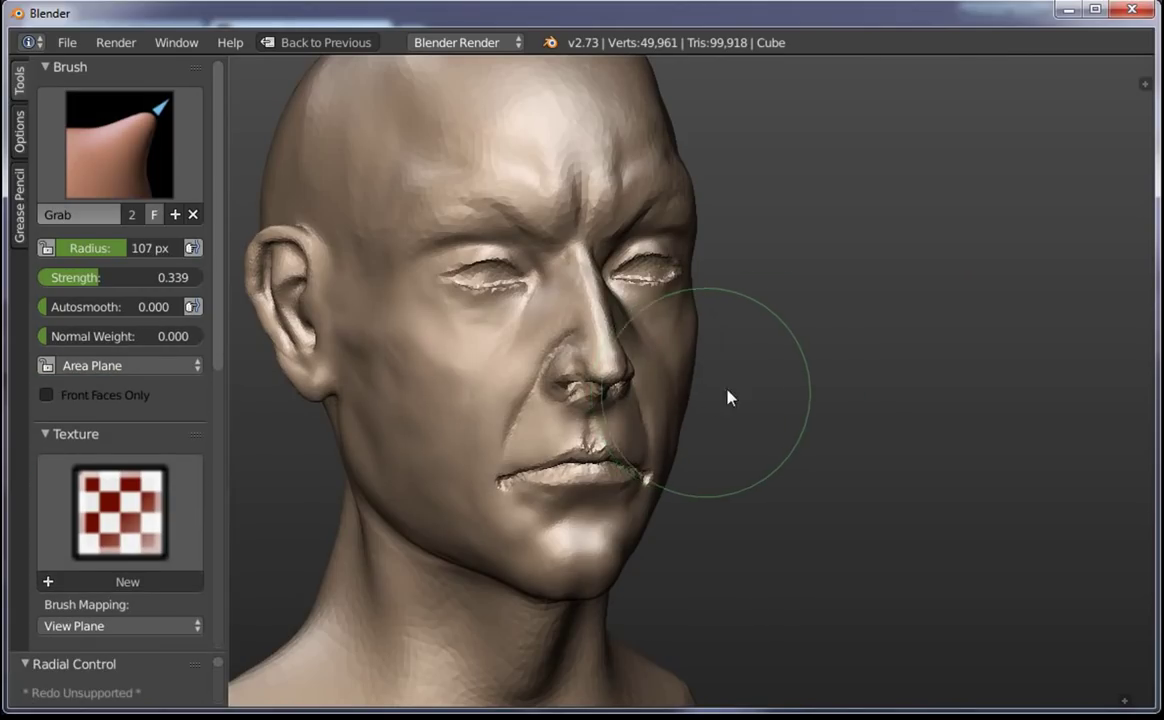
# Frame the head in a left-facing three-quarter view and set the brush radius to 44 px
pyautogui.press('KP_1')
pyautogui.press('KP_5')
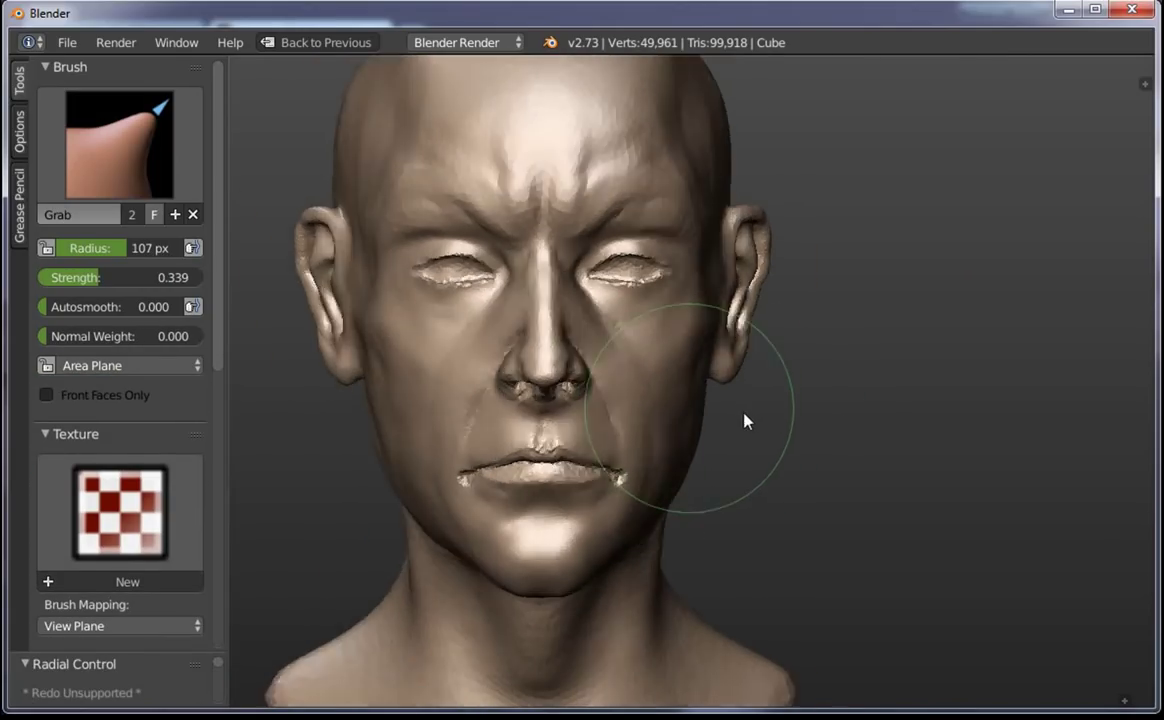
pyautogui.press('KP_4')
pyautogui.press('KP_4')
pyautogui.press('f')
pyautogui.click(696, 382)
pyautogui.scroll(-5, 760, 540)
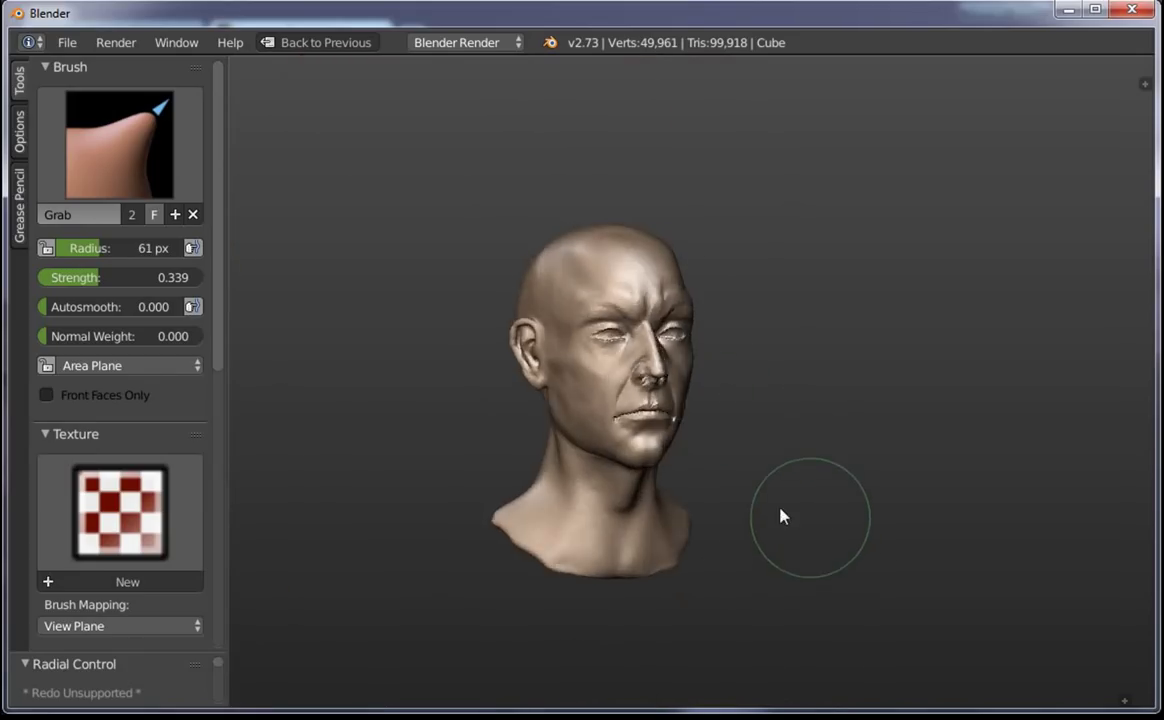
pyautogui.moveTo(783, 516); pyautogui.dragTo(725, 430, button='middle')
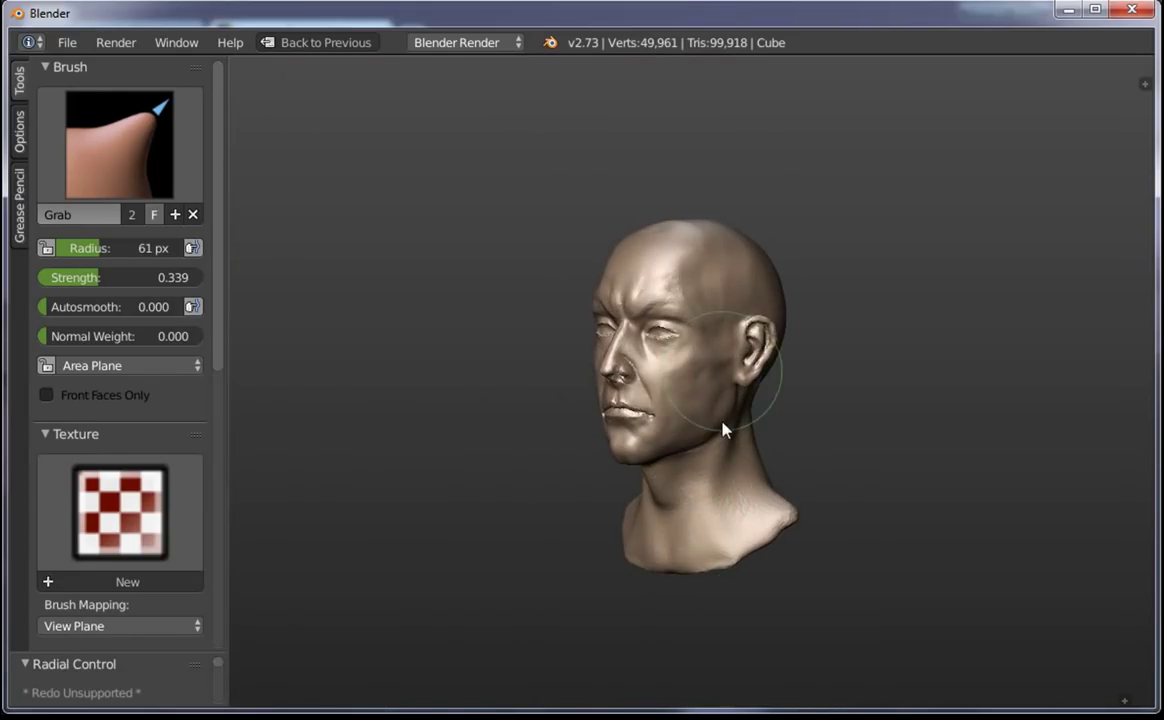
pyautogui.scroll(2, 618, 273)
pyautogui.scroll(2, 597, 316)
pyautogui.scroll(2, 546, 273)
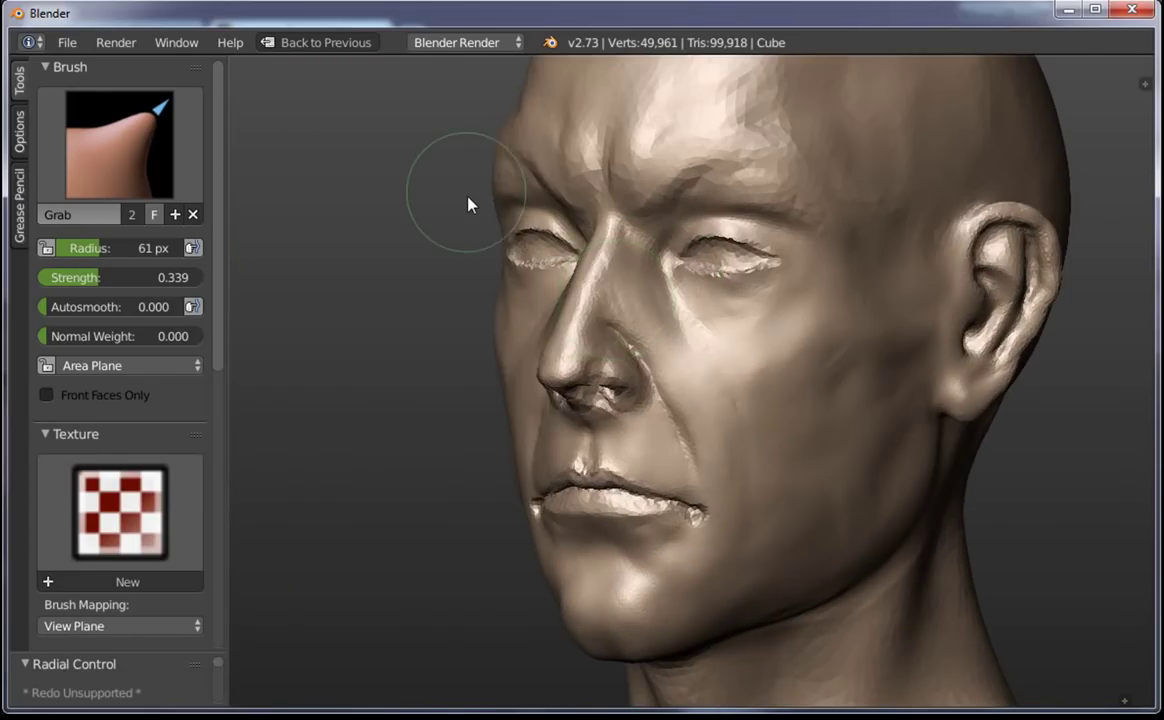
pyautogui.press('g')
pyautogui.press('f')
pyautogui.click(447, 205)
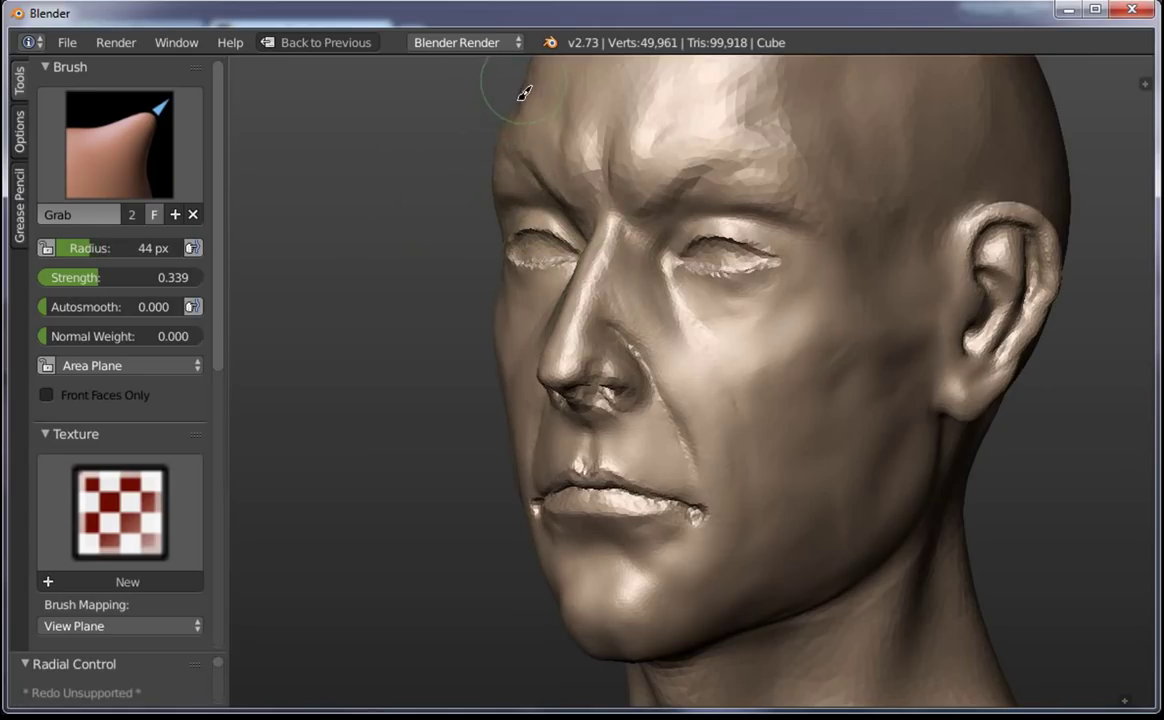
# Draw a Grease Pencil guide line along the profile from forehead past cheek to chin
pyautogui.moveTo(524, 93)
pyautogui.mouseDown()
pyautogui.moveTo(477, 184)
pyautogui.moveTo(498, 197)
pyautogui.moveTo(490, 232)
pyautogui.moveTo(466, 201)
pyautogui.moveTo(510, 212)
pyautogui.moveTo(494, 229)
pyautogui.moveTo(483, 330)
pyautogui.mouseUp()
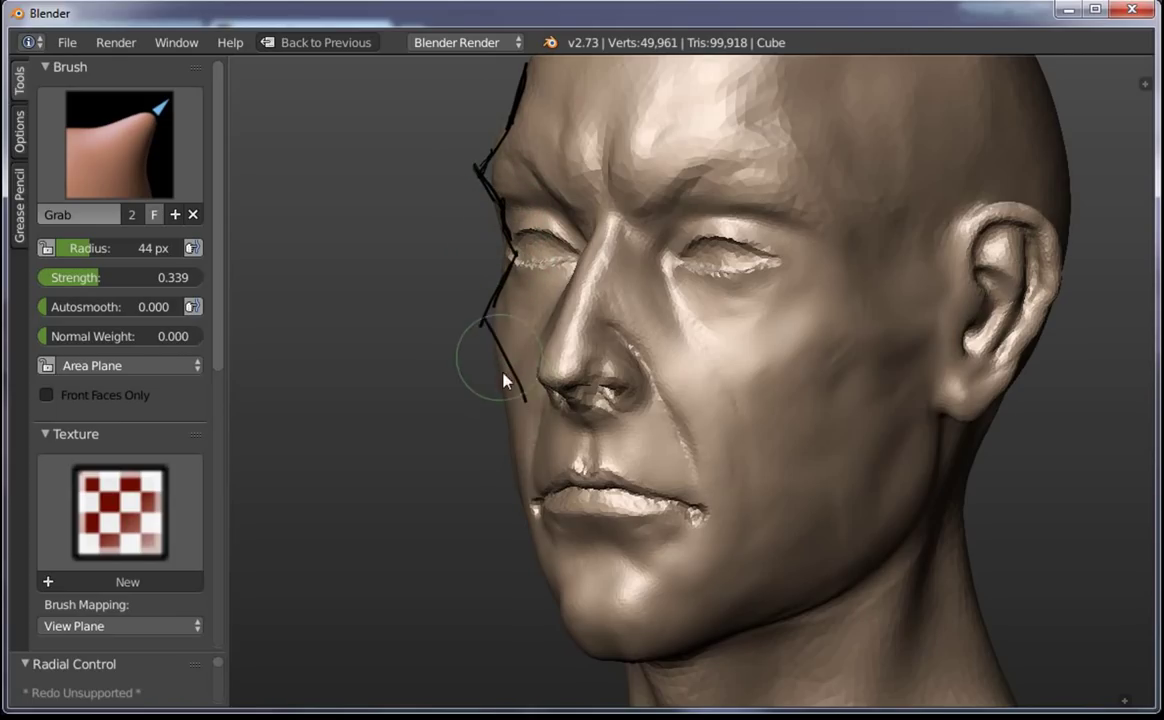
pyautogui.moveTo(482, 323); pyautogui.dragTo(536, 485)
pyautogui.moveTo(503, 343); pyautogui.dragTo(548, 556)
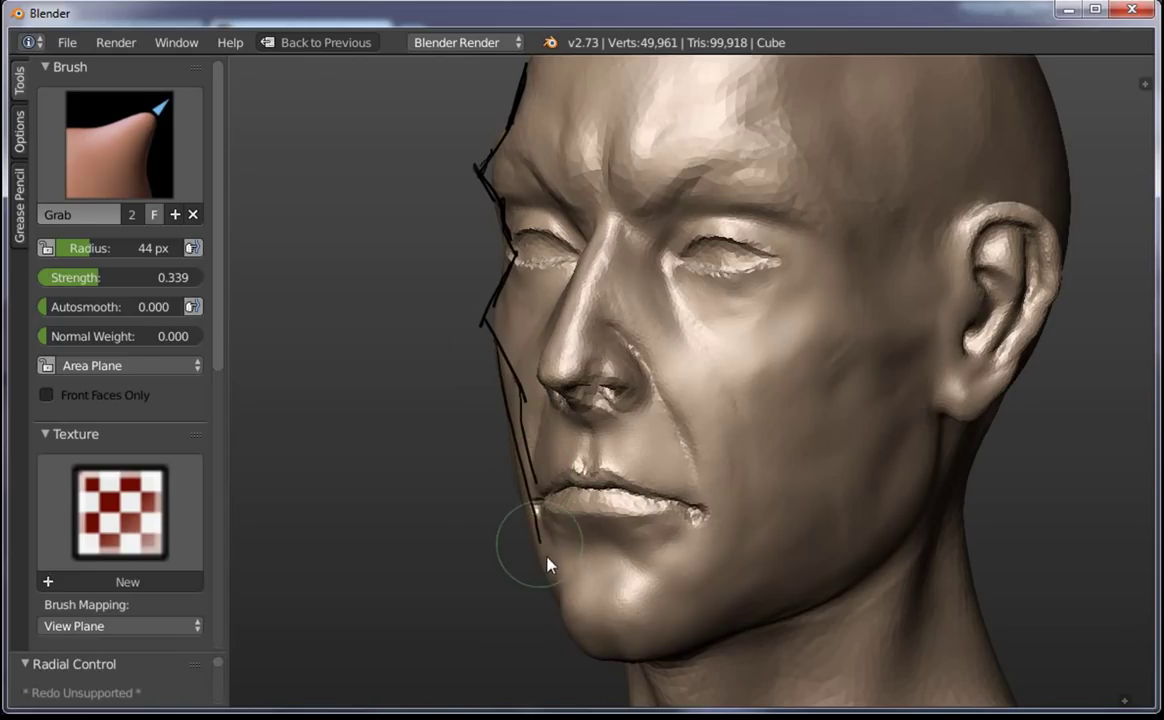
# Delete the Grease Pencil guide from the sidebar and return to front view
pyautogui.moveTo(689, 330); pyautogui.dragTo(990, 255, button='middle')
pyautogui.press('n')
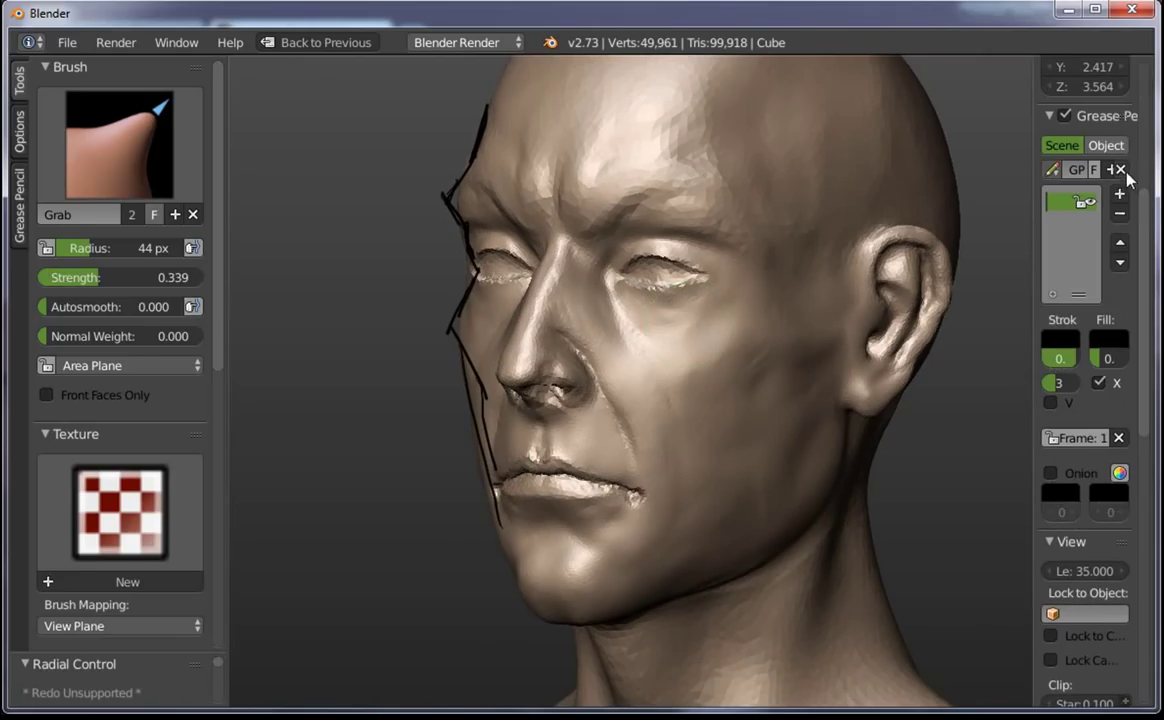
pyautogui.click(1118, 169)
pyautogui.press('KP_1')
# With an 82 px Grab brush, pull the inner eye corner and upper eyelid into shape
pyautogui.click(750, 295)
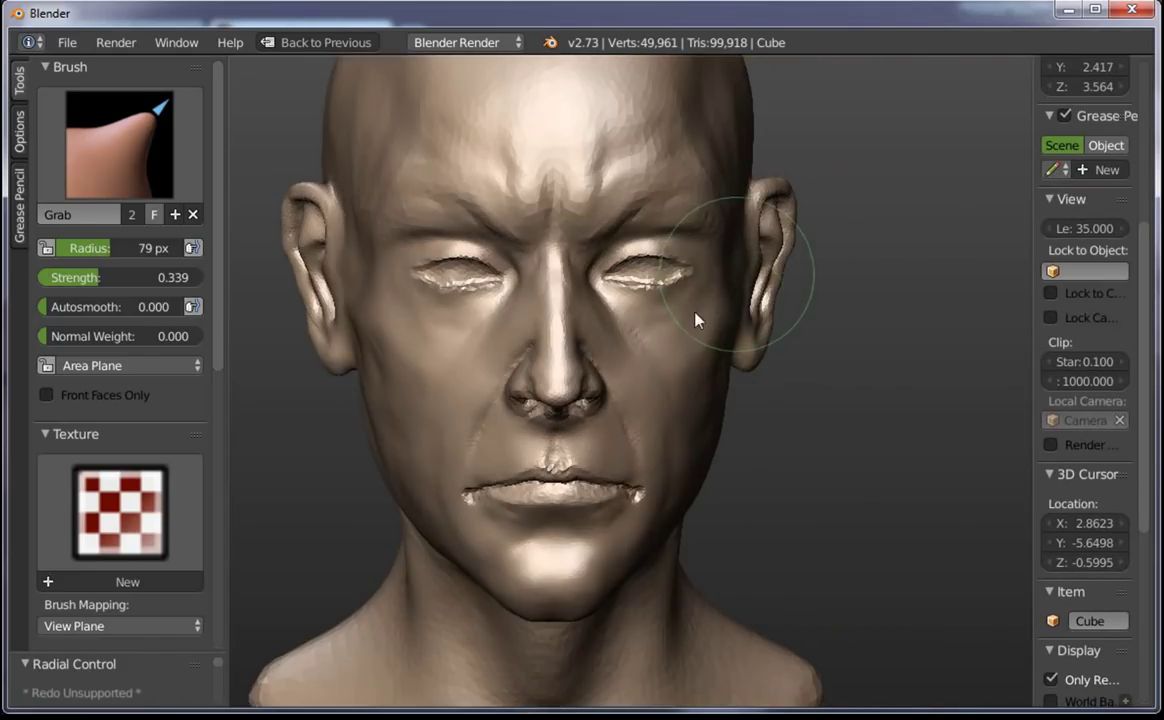
pyautogui.moveTo(697, 320)
pyautogui.mouseDown(button='middle')
pyautogui.moveTo(736, 299)
pyautogui.moveTo(688, 327)
pyautogui.moveTo(566, 231)
pyautogui.moveTo(572, 195)
pyautogui.moveTo(611, 203)
pyautogui.mouseUp(button='middle')
pyautogui.press('f')
pyautogui.click(720, 301)
pyautogui.scroll(3, 730, 250)
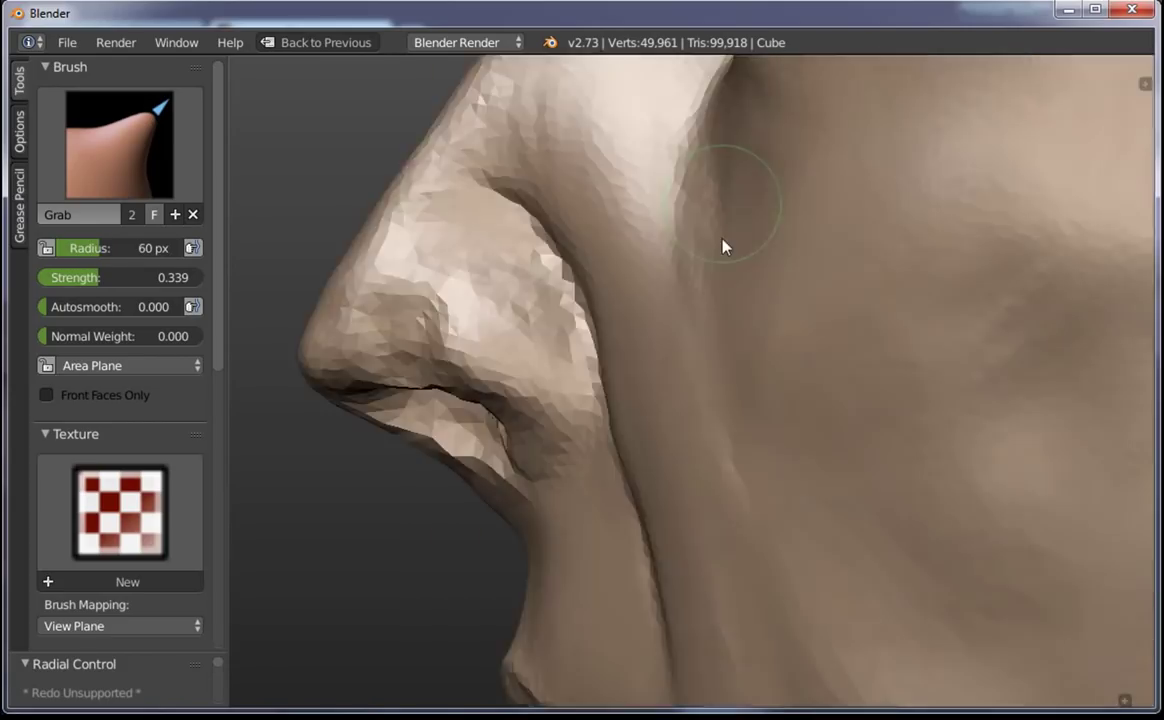
pyautogui.press('f')
pyautogui.click(831, 260)
pyautogui.scroll(-3, 800, 268)
pyautogui.scroll(1, 700, 367)
pyautogui.scroll(2, 700, 367)
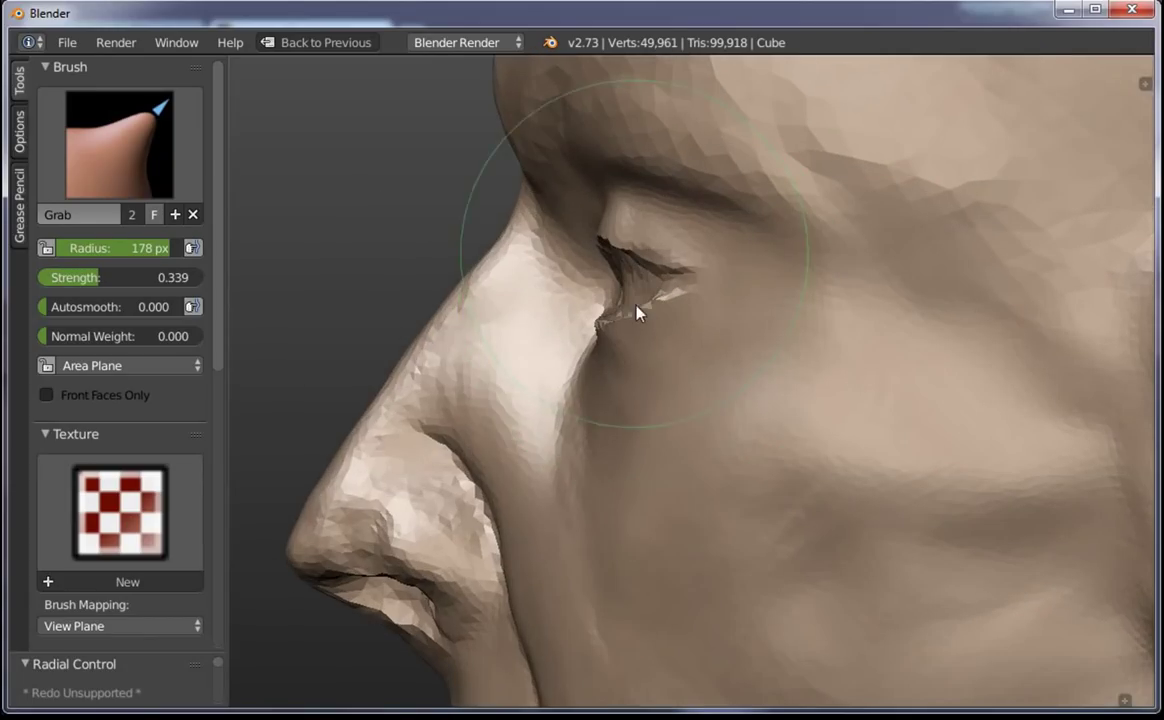
pyautogui.press('f')
pyautogui.click(623, 379)
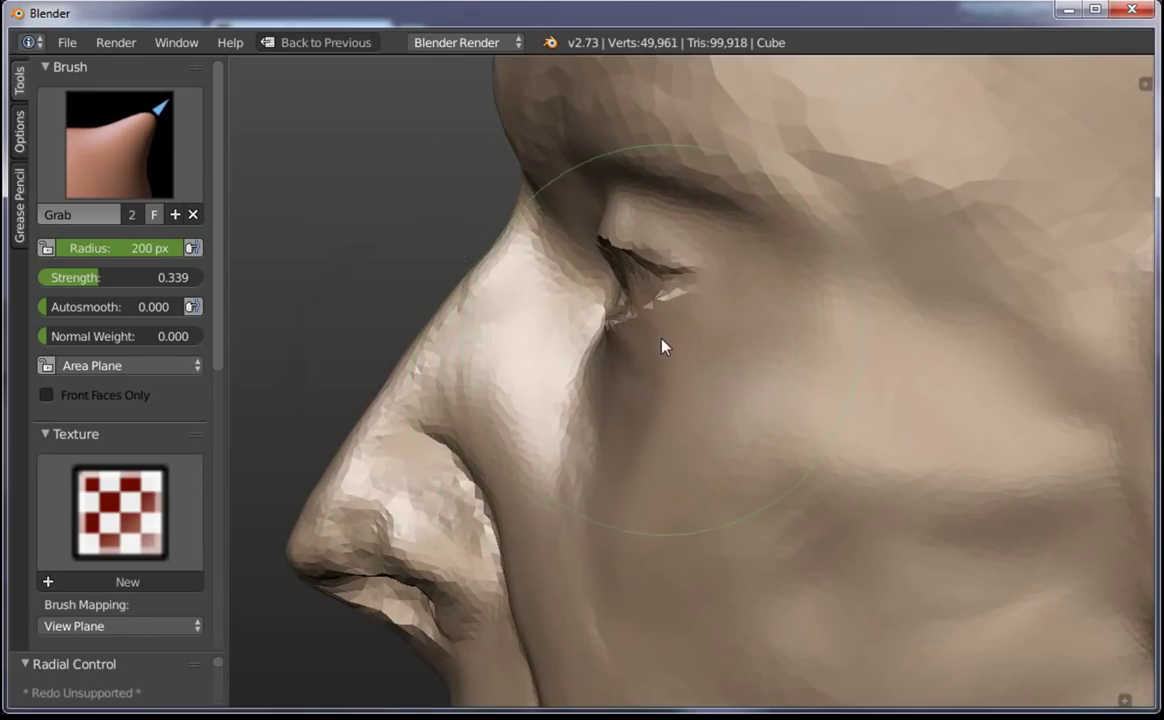
pyautogui.press('f')
pyautogui.click(609, 296)
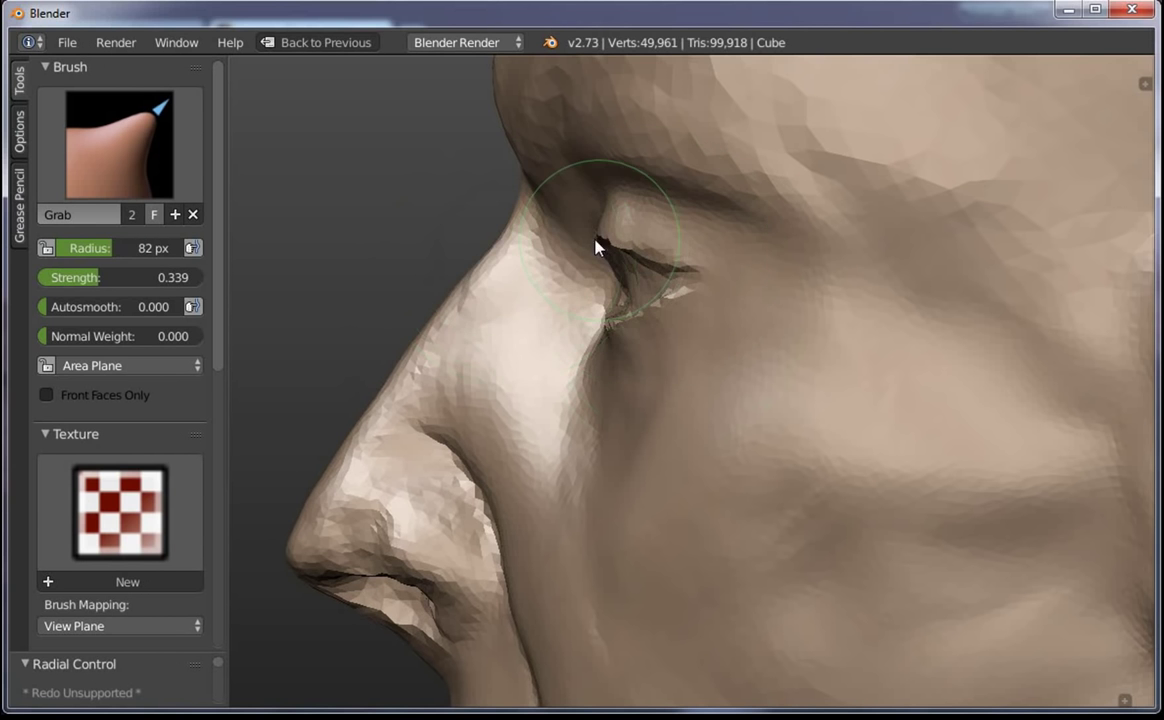
pyautogui.moveTo(595, 247); pyautogui.dragTo(606, 252)
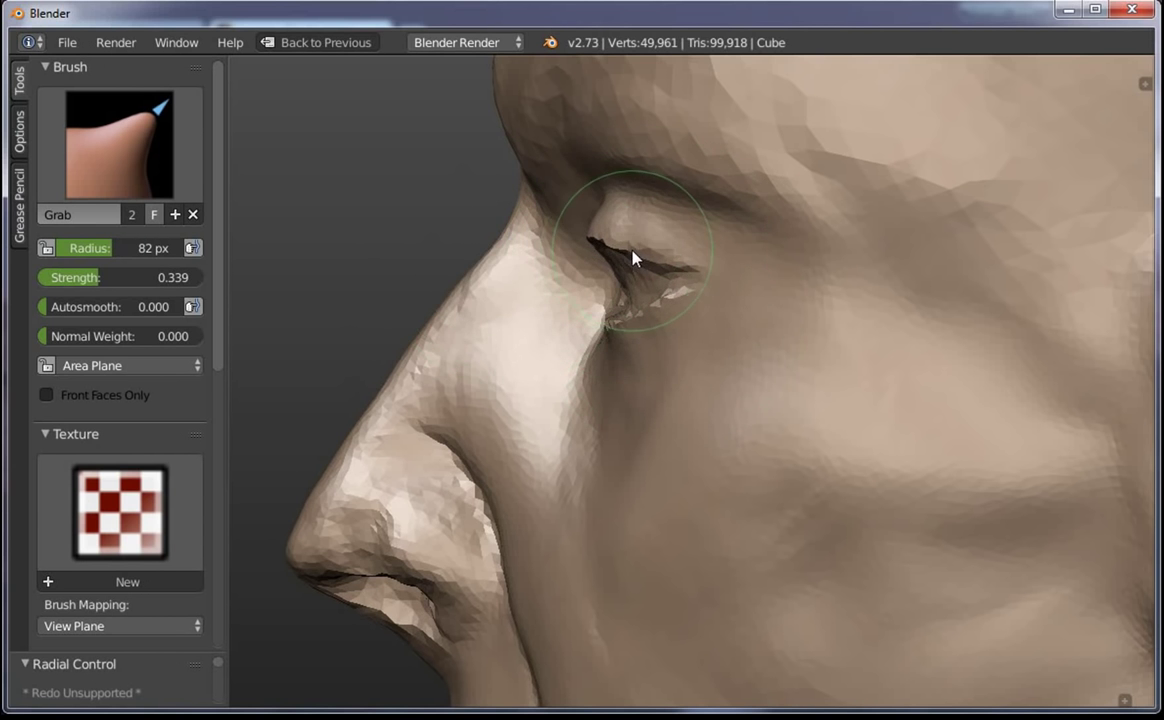
# Orbit to a front view of the head and change the brush radius from 36 to 118 px
pyautogui.scroll(-4, 620, 330)
pyautogui.moveTo(676, 377)
pyautogui.mouseDown(button='middle')
pyautogui.moveTo(844, 451)
pyautogui.moveTo(645, 403)
pyautogui.moveTo(723, 450)
pyautogui.moveTo(606, 338)
pyautogui.moveTo(688, 387)
pyautogui.mouseUp(button='middle')
pyautogui.scroll(2, 645, 403)
pyautogui.scroll(1, 688, 387)
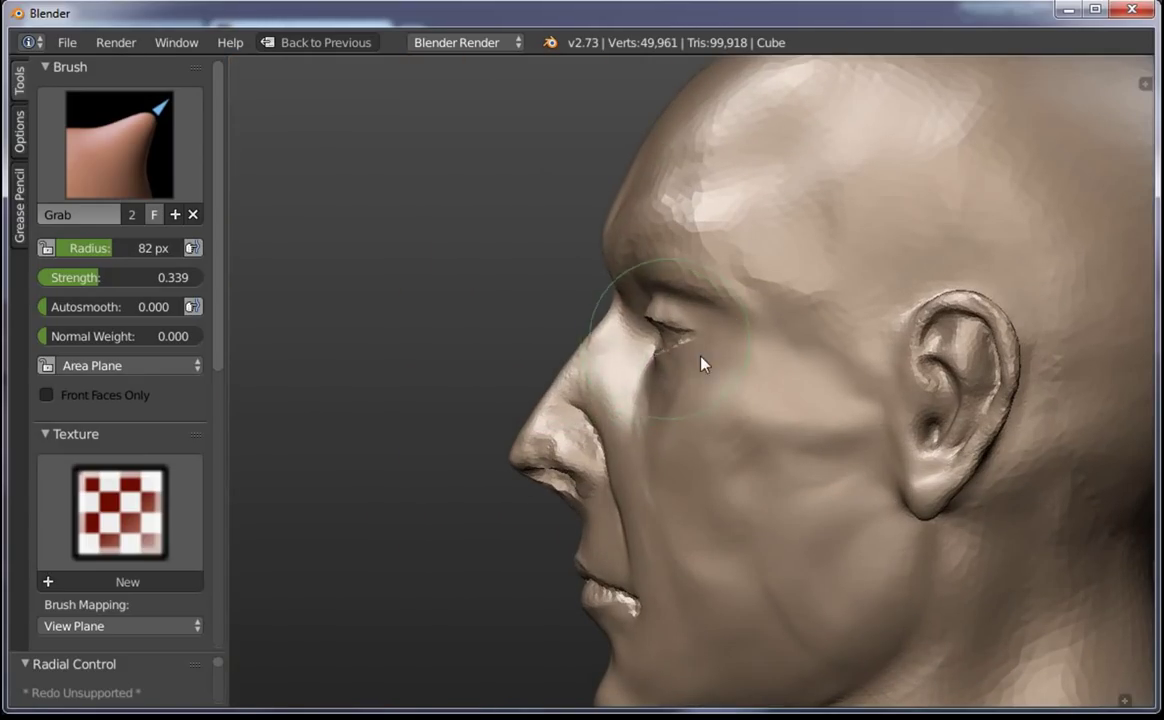
pyautogui.press('f')
pyautogui.click(668, 363)
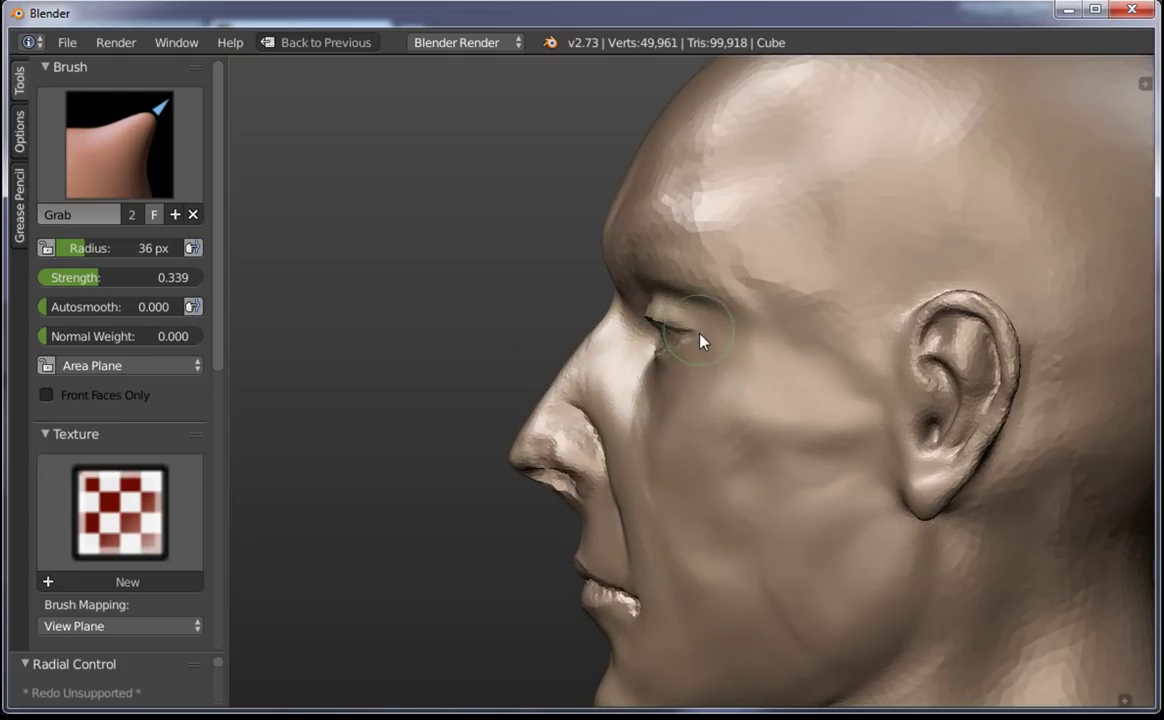
pyautogui.scroll(-2, 614, 381)
pyautogui.scroll(1, 483, 364)
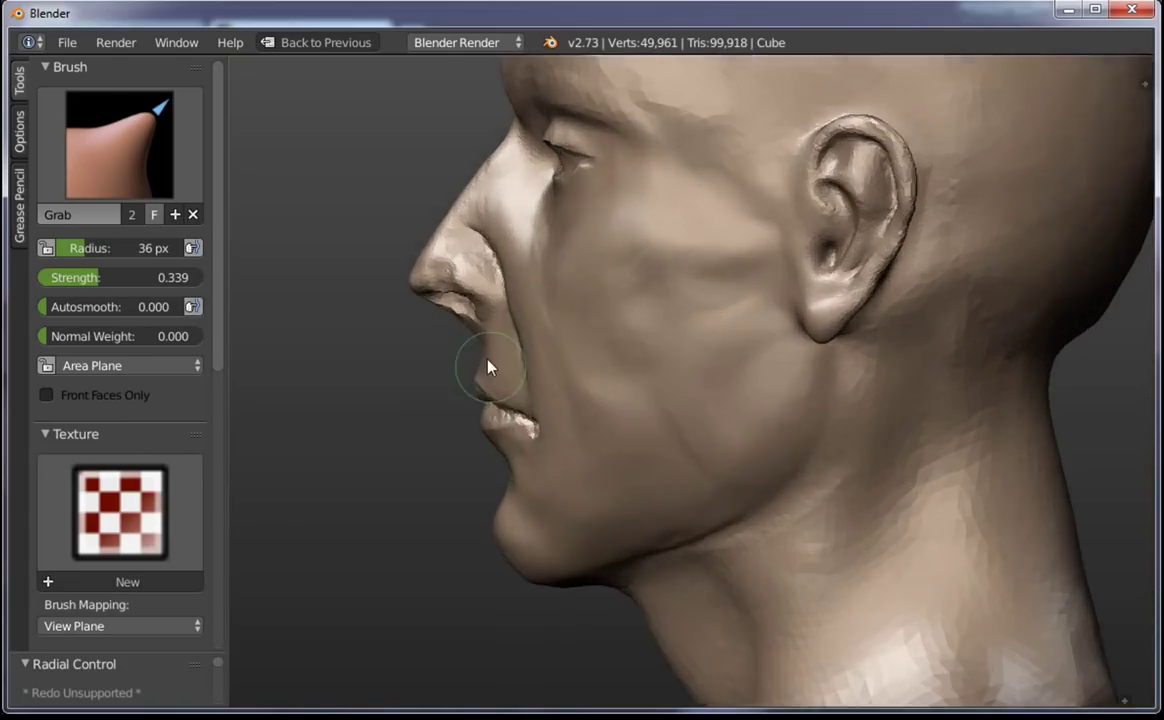
pyautogui.scroll(3, 748, 252)
pyautogui.scroll(1, 585, 239)
pyautogui.press('f')
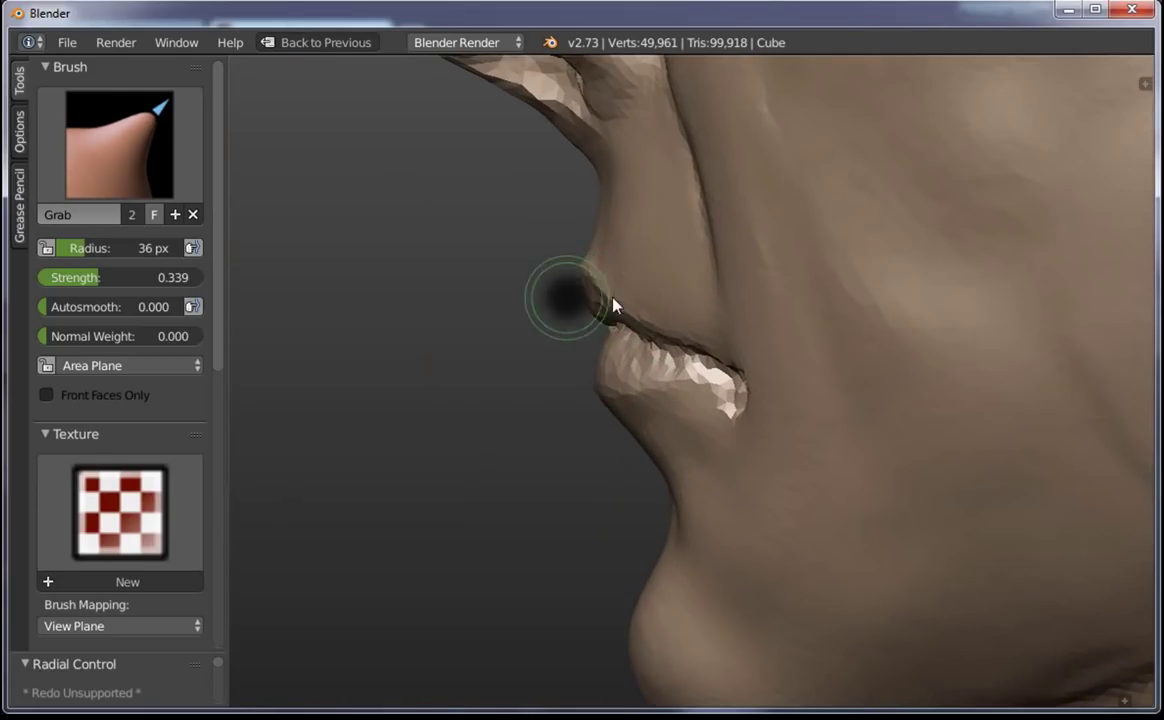
pyautogui.click(593, 317)
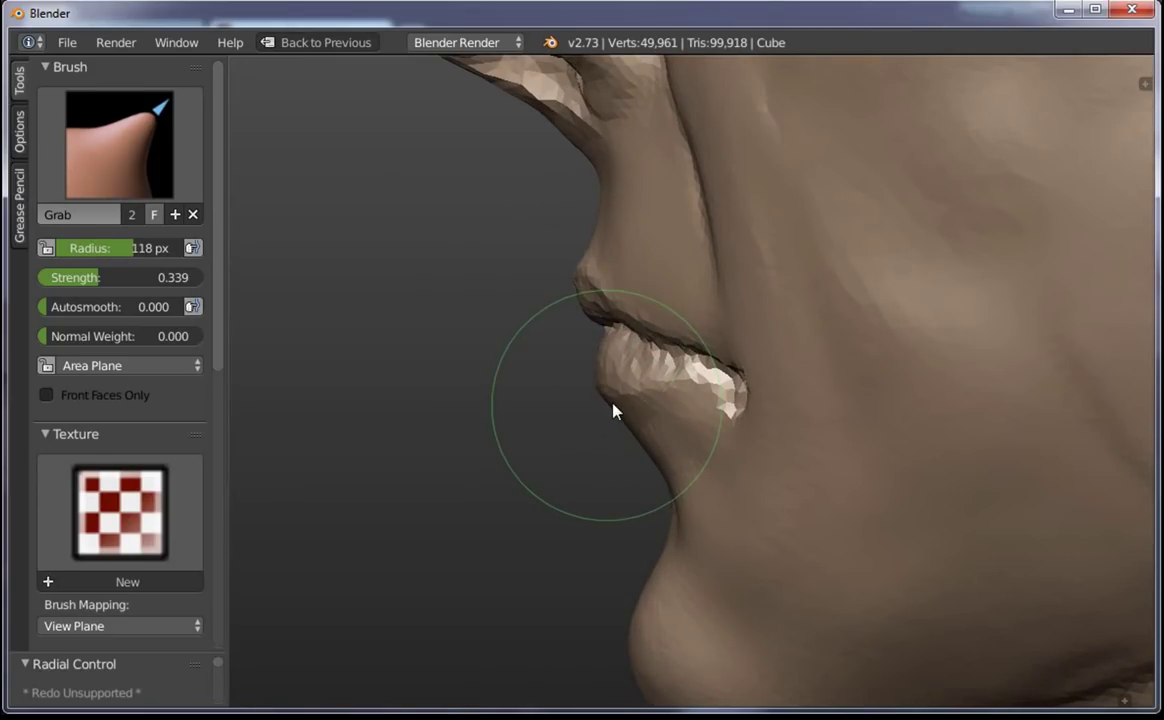
# Pan and orbit toward the front of the head, setting the brush radius to 200 then 131 px
pyautogui.scroll(-1, 668, 380)
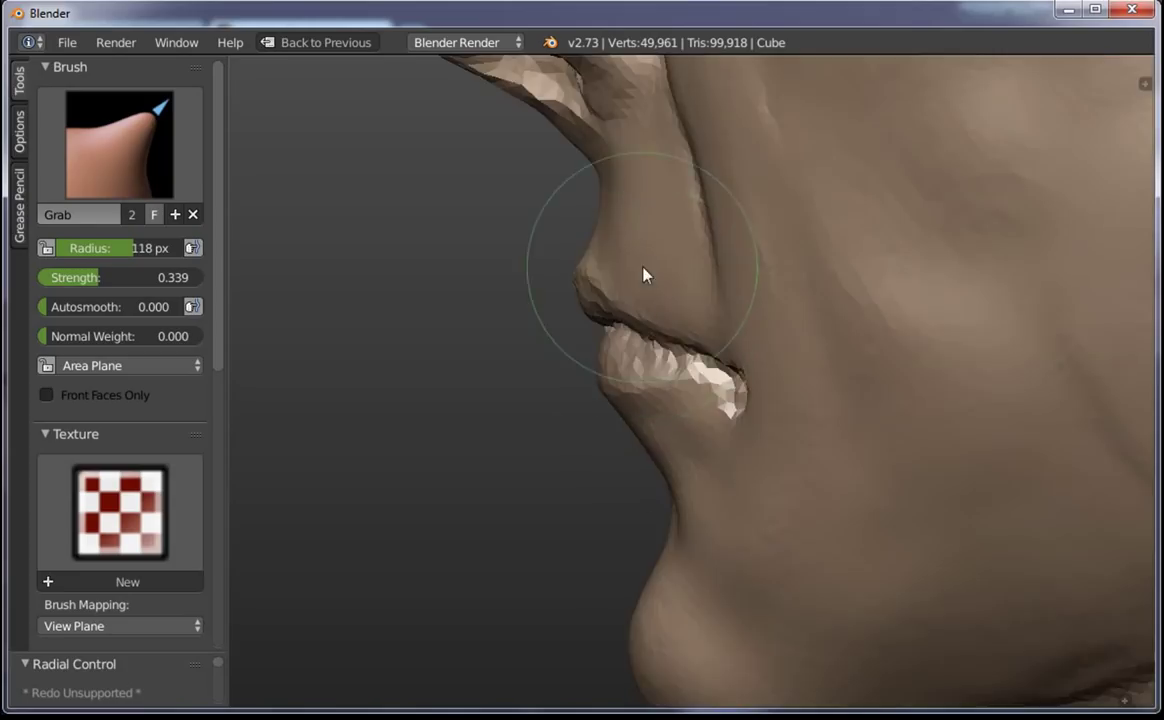
pyautogui.scroll(-2, 644, 273)
pyautogui.scroll(-1, 644, 346)
pyautogui.scroll(-2, 712, 379)
pyautogui.scroll(1, 681, 340)
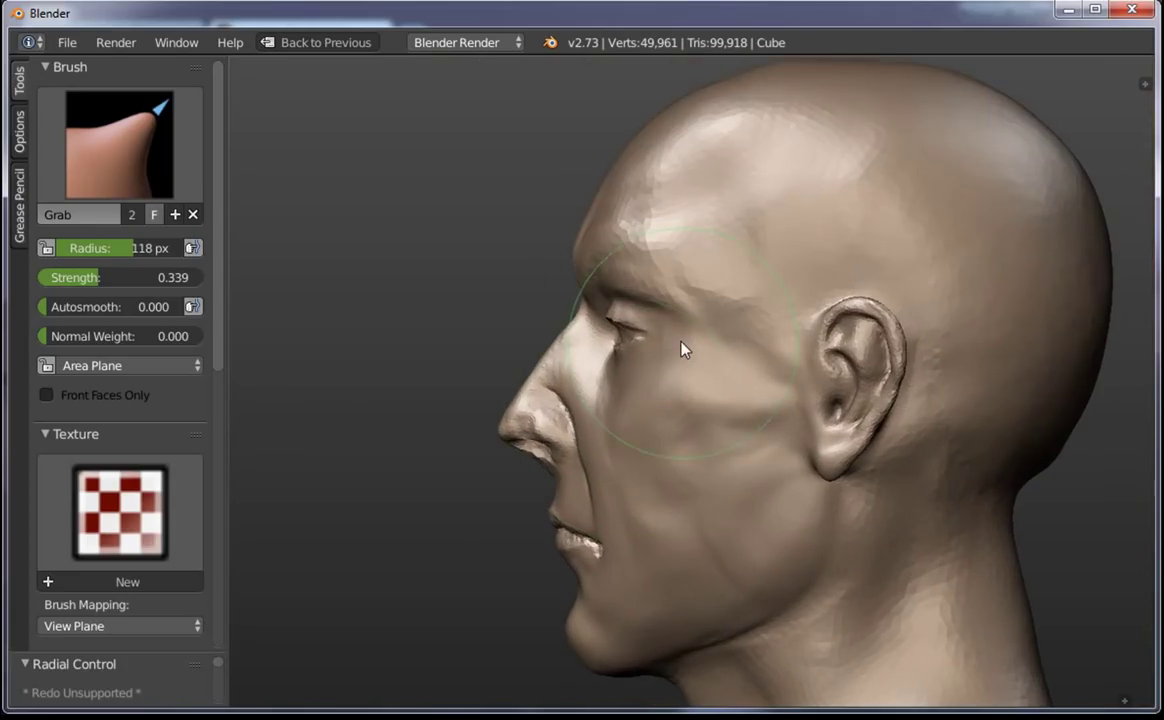
pyautogui.scroll(-2, 670, 447)
pyautogui.press('f')
pyautogui.click(706, 430)
pyautogui.keyDown('shift'); pyautogui.moveTo(706, 430); pyautogui.dragTo(616, 395, button='middle'); pyautogui.keyUp('shift')
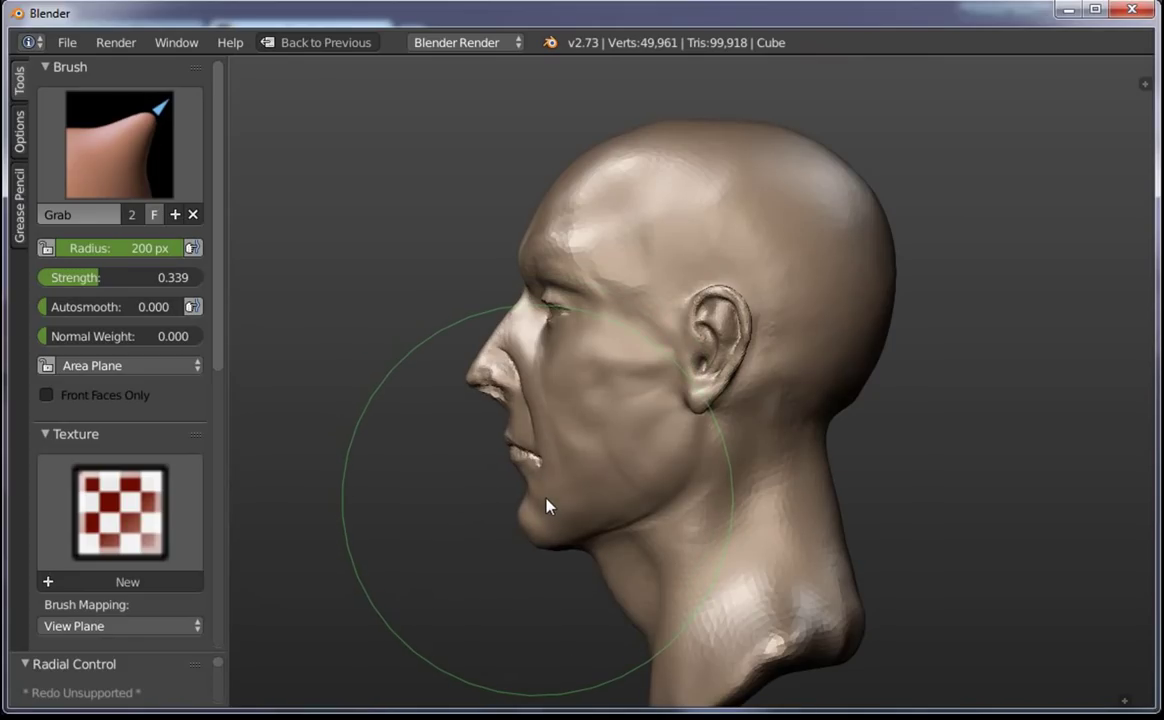
pyautogui.press('f')
pyautogui.click(473, 400)
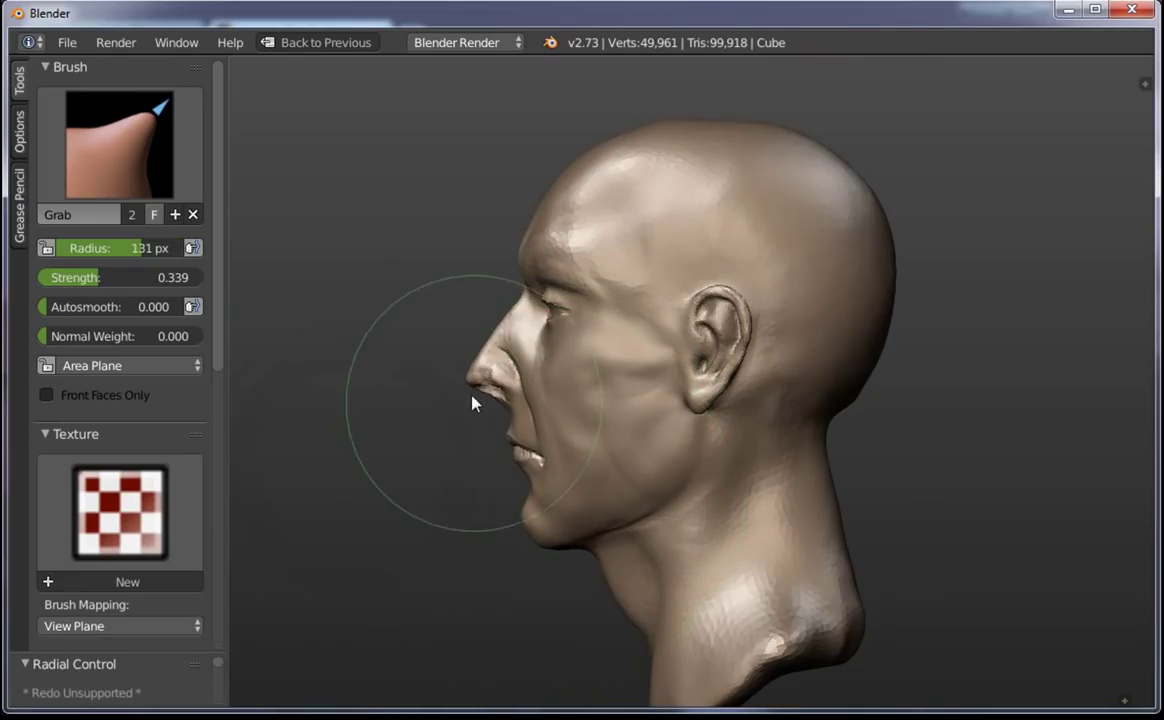
pyautogui.moveTo(473, 400)
pyautogui.mouseDown(button='middle')
pyautogui.moveTo(756, 483)
pyautogui.moveTo(865, 460)
pyautogui.moveTo(673, 462)
pyautogui.moveTo(632, 486)
pyautogui.moveTo(670, 421)
pyautogui.moveTo(475, 390)
pyautogui.mouseUp(button='middle')
pyautogui.scroll(2, 613, 410)
pyautogui.scroll(2, 668, 369)
pyautogui.scroll(3, 668, 369)
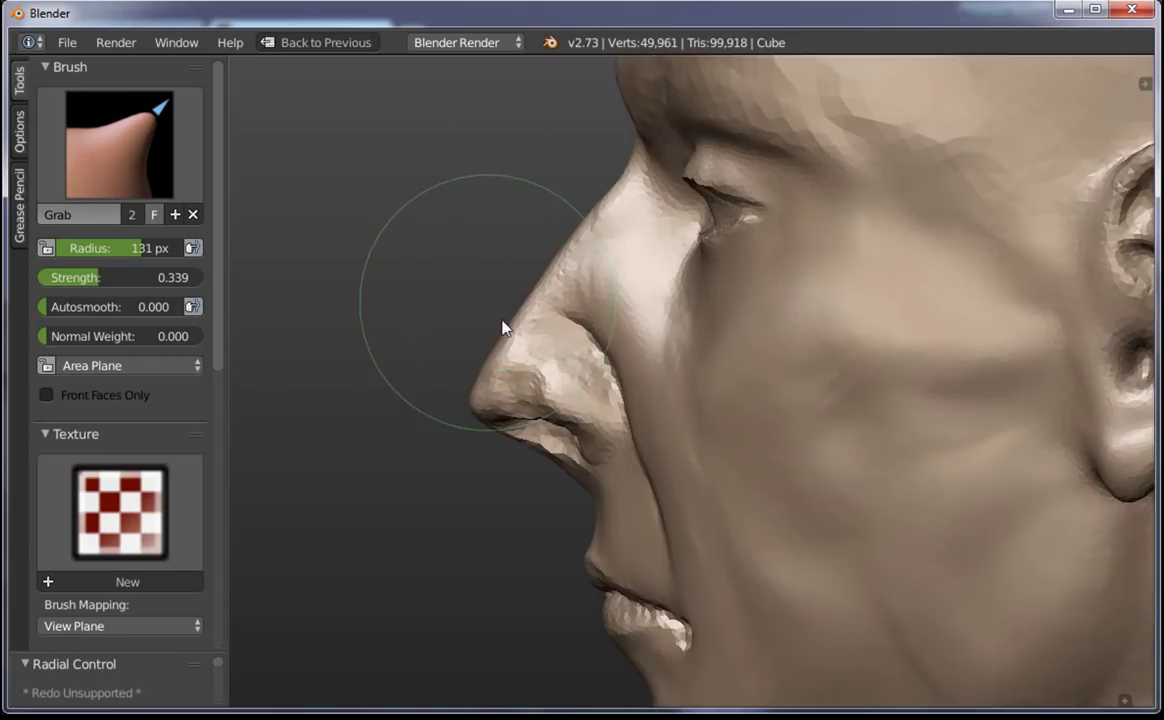
# Pull the nose tip down with a 68 px Grab brush, then set 62 px
pyautogui.keyDown('shift'); pyautogui.moveTo(501, 325); pyautogui.dragTo(553, 322, button='middle'); pyautogui.keyUp('shift')
pyautogui.press('f')
pyautogui.click(468, 352)
pyautogui.press('f')
pyautogui.click(566, 358)
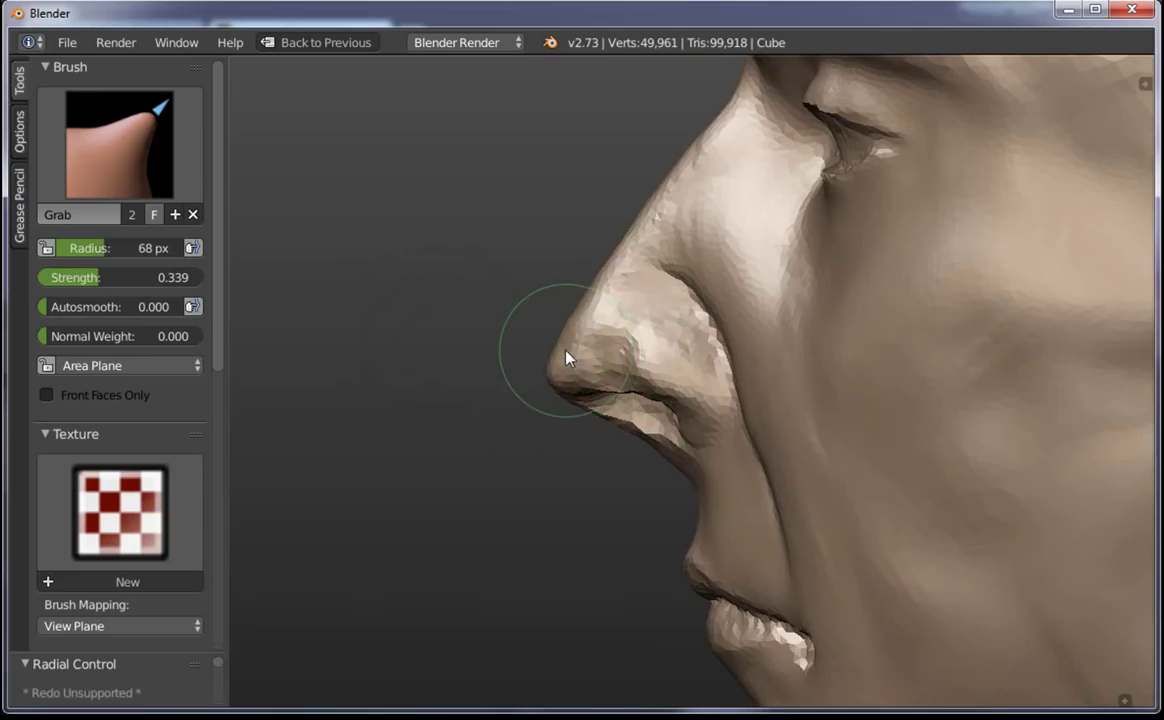
pyautogui.moveTo(553, 351); pyautogui.dragTo(567, 406)
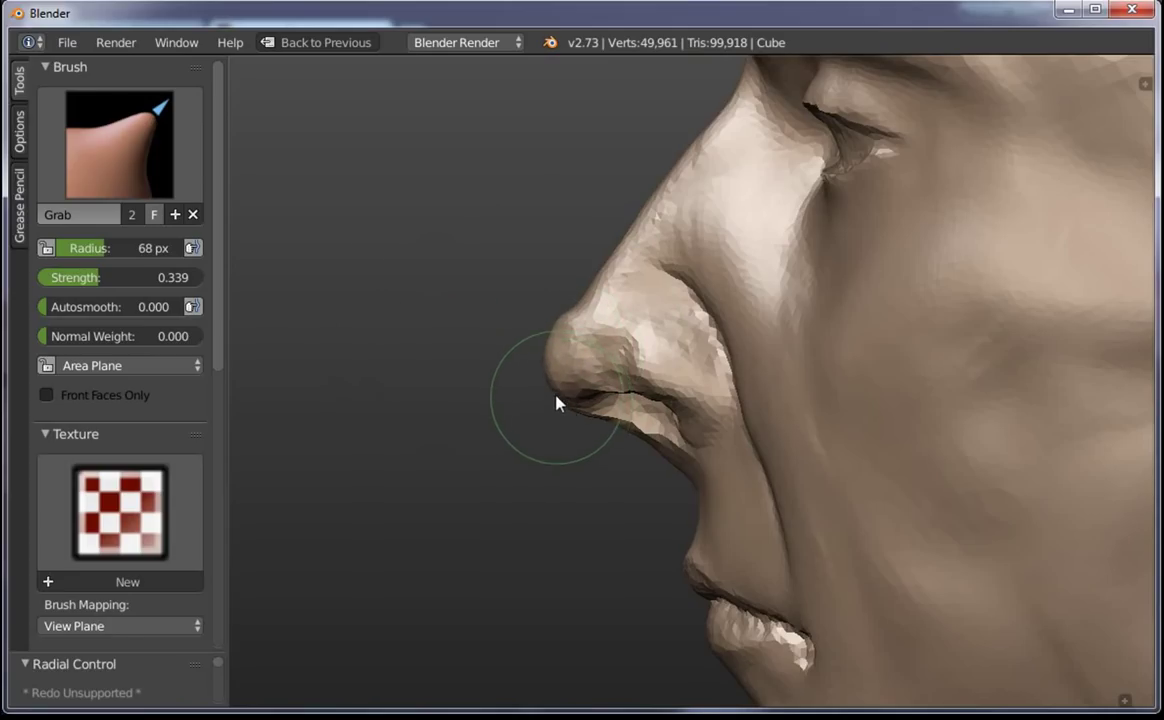
pyautogui.press('f')
pyautogui.click(556, 372)
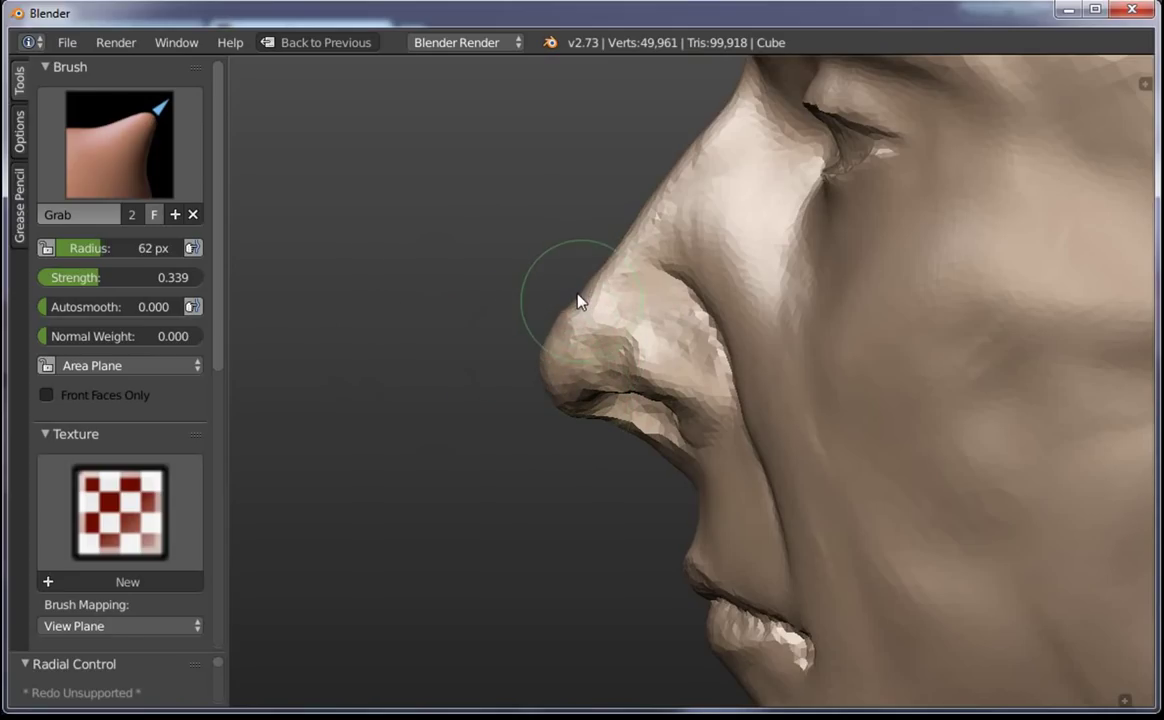
# Set the brush radius to 97 px, orbit to a three-quarter view, and open the brush list
pyautogui.moveTo(587, 307); pyautogui.dragTo(668, 287, button='middle')
pyautogui.press('f')
pyautogui.click(680, 326)
pyautogui.press('f')
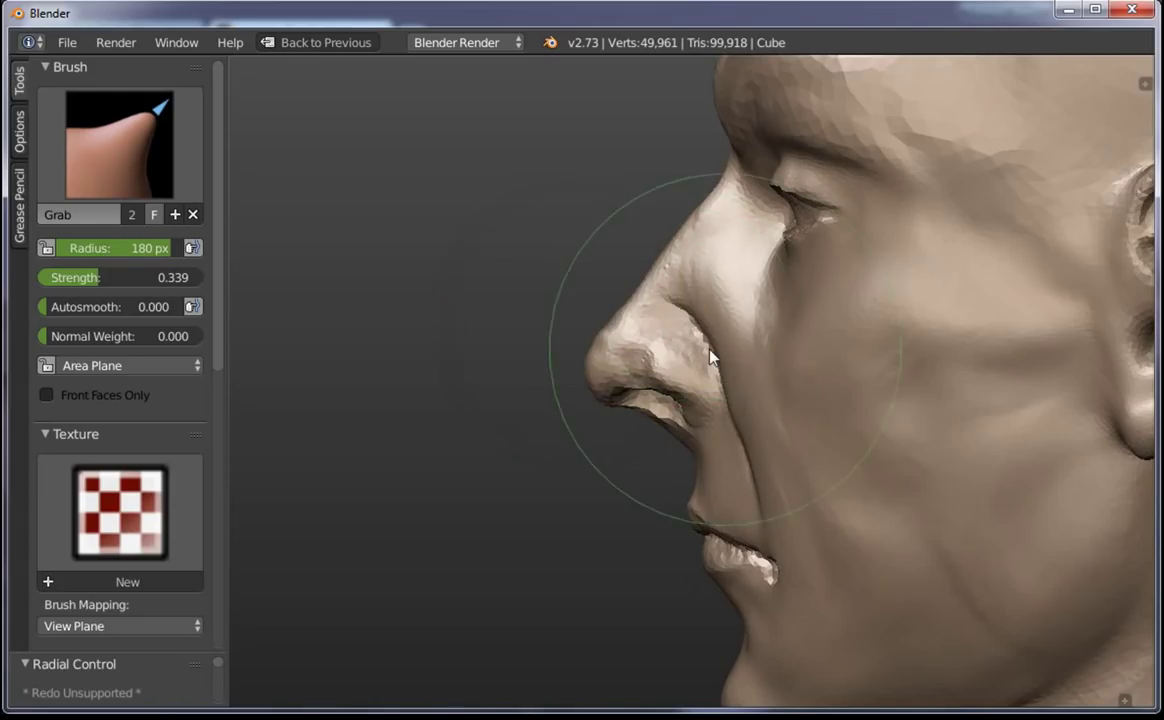
pyautogui.click(572, 326)
pyautogui.press('f')
pyautogui.click(560, 330)
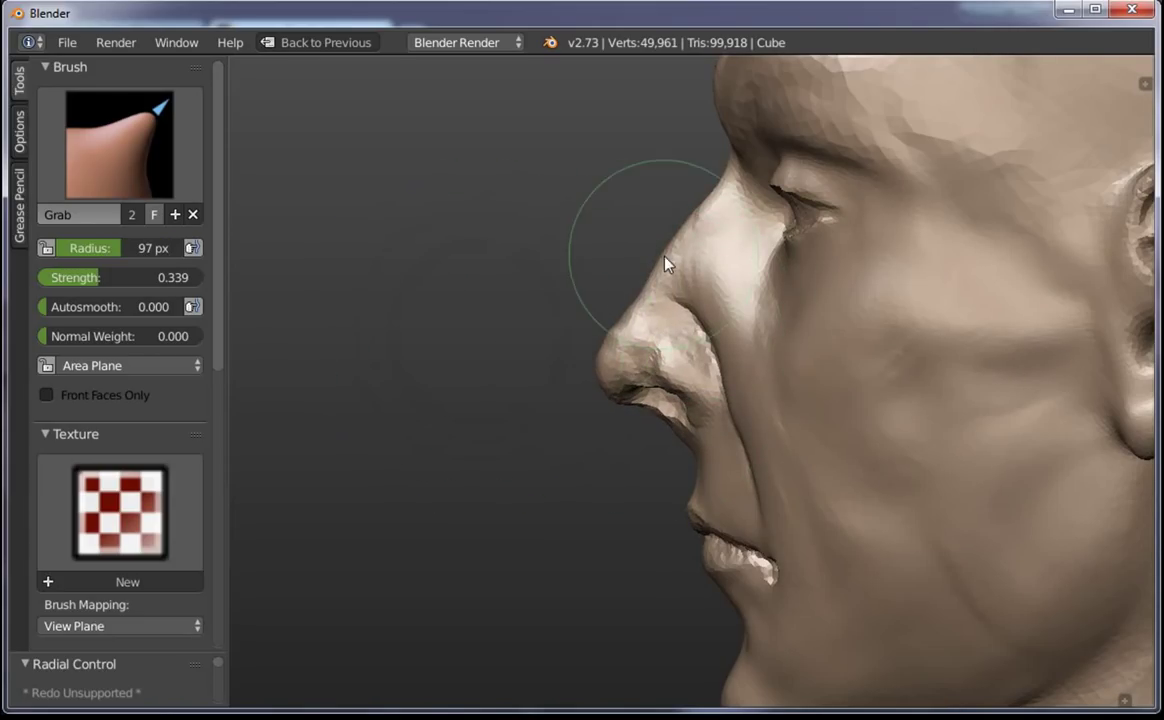
pyautogui.scroll(-5, 713, 212)
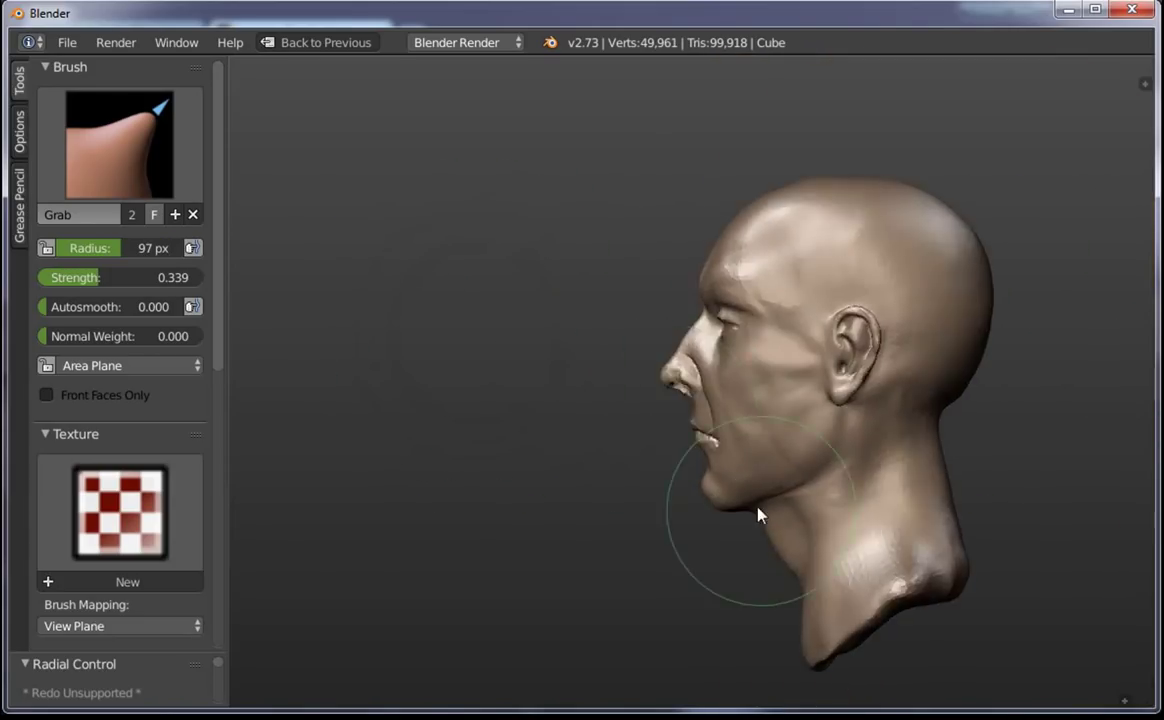
pyautogui.moveTo(754, 512)
pyautogui.mouseDown(button='middle')
pyautogui.moveTo(787, 447)
pyautogui.moveTo(980, 432)
pyautogui.moveTo(720, 364)
pyautogui.mouseUp(button='middle')
pyautogui.scroll(3, 688, 437)
pyautogui.scroll(-2, 688, 437)
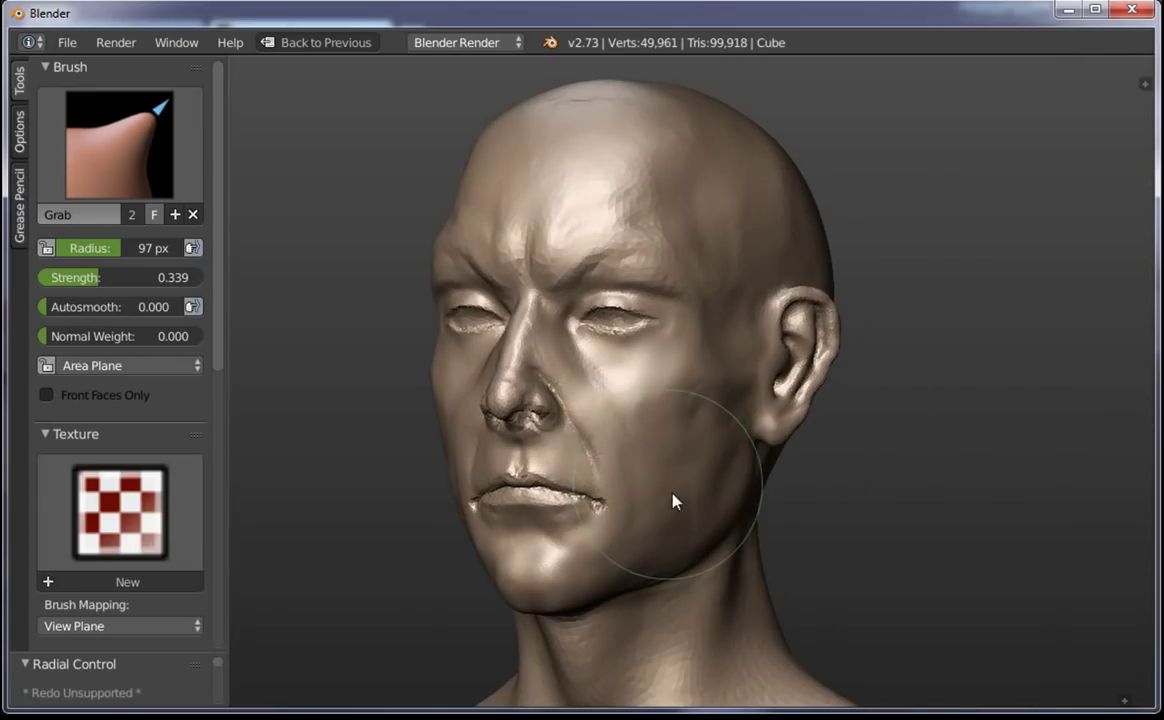
pyautogui.click(96, 156)
# Select Clay Strips and sculpt creases along the jaw below the ear at 48 and 29 px
pyautogui.click(231, 224)
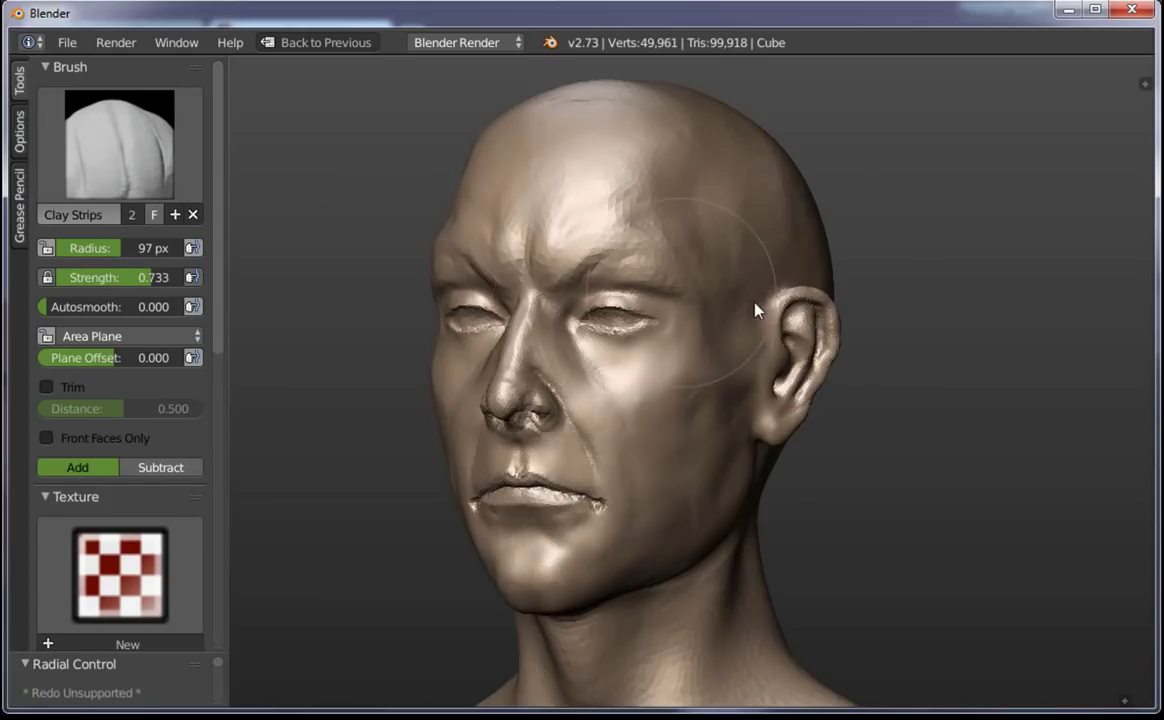
pyautogui.scroll(2, 753, 307)
pyautogui.moveTo(818, 299); pyautogui.dragTo(681, 291, button='middle')
pyautogui.scroll(2, 681, 291)
pyautogui.press('f')
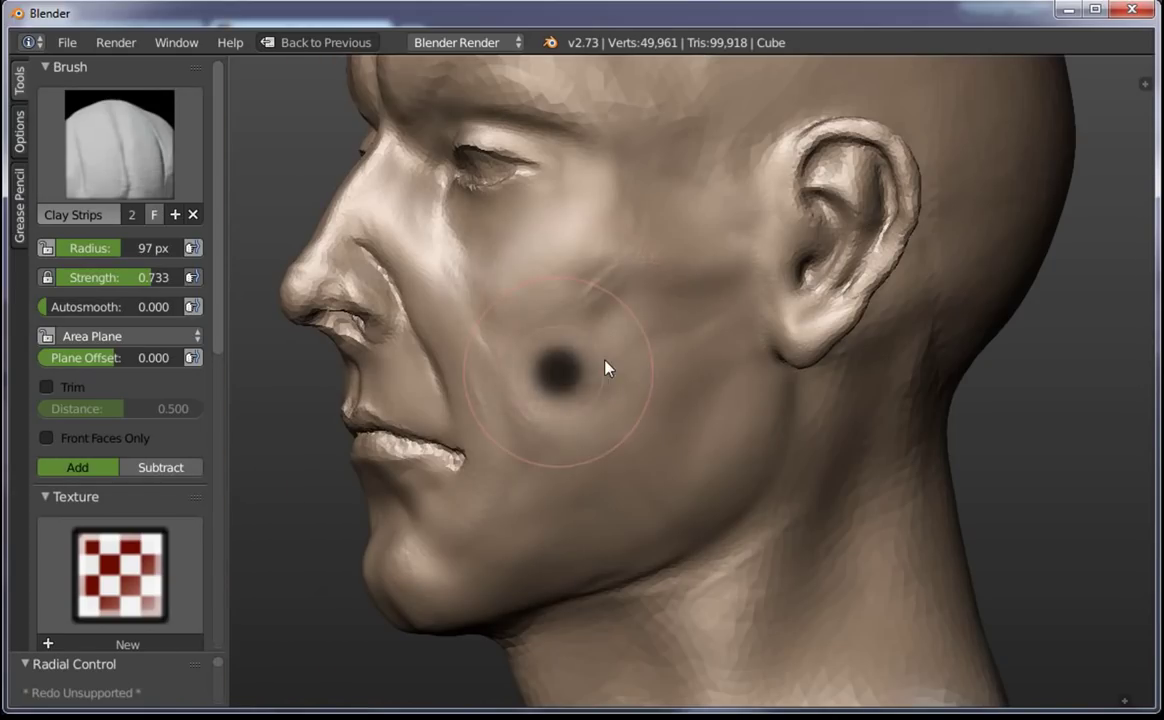
pyautogui.click(608, 366)
pyautogui.moveTo(761, 395); pyautogui.dragTo(762, 463)
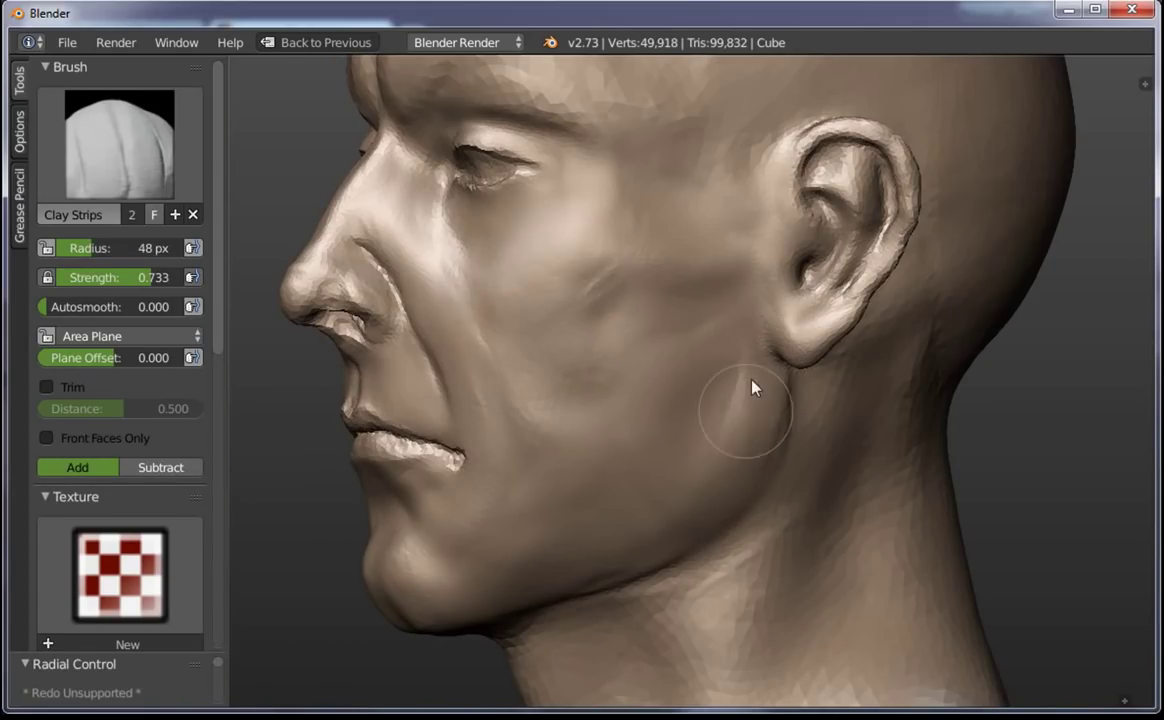
pyautogui.press('f')
pyautogui.click(779, 423)
pyautogui.moveTo(759, 390); pyautogui.dragTo(770, 453)
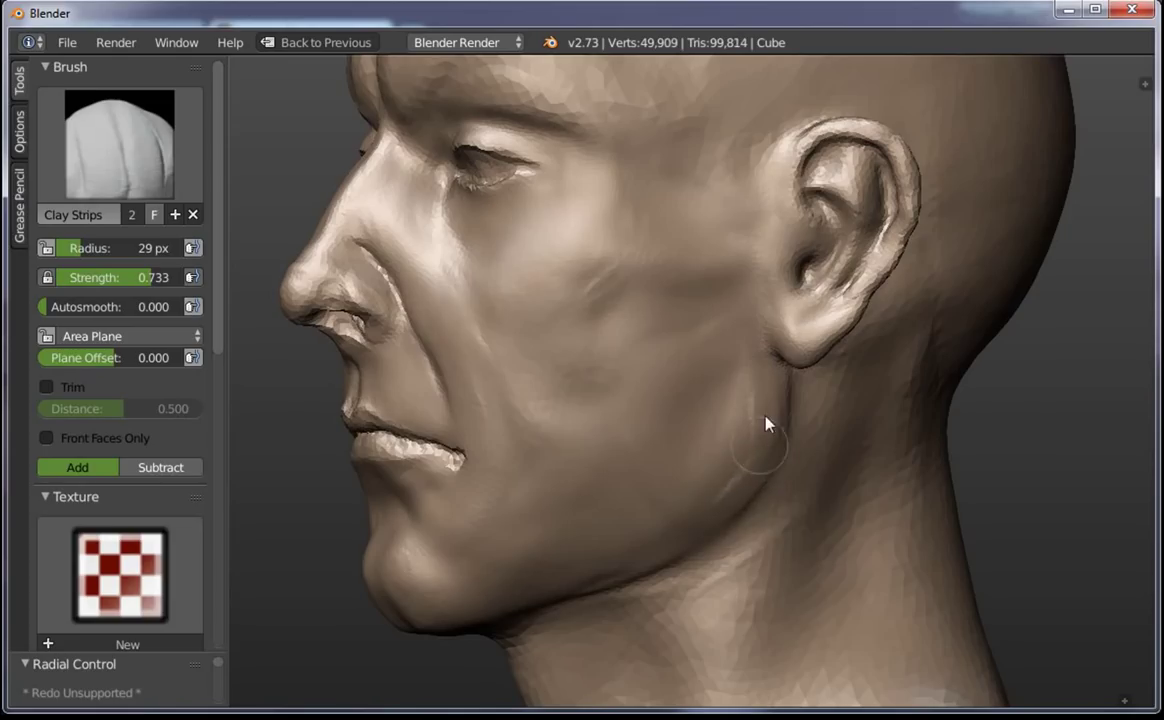
# Sculpt neck muscle lines down the left side of the neck with a 35 px brush
pyautogui.moveTo(753, 416); pyautogui.dragTo(727, 284, button='middle')
pyautogui.press('f')
pyautogui.click(753, 236)
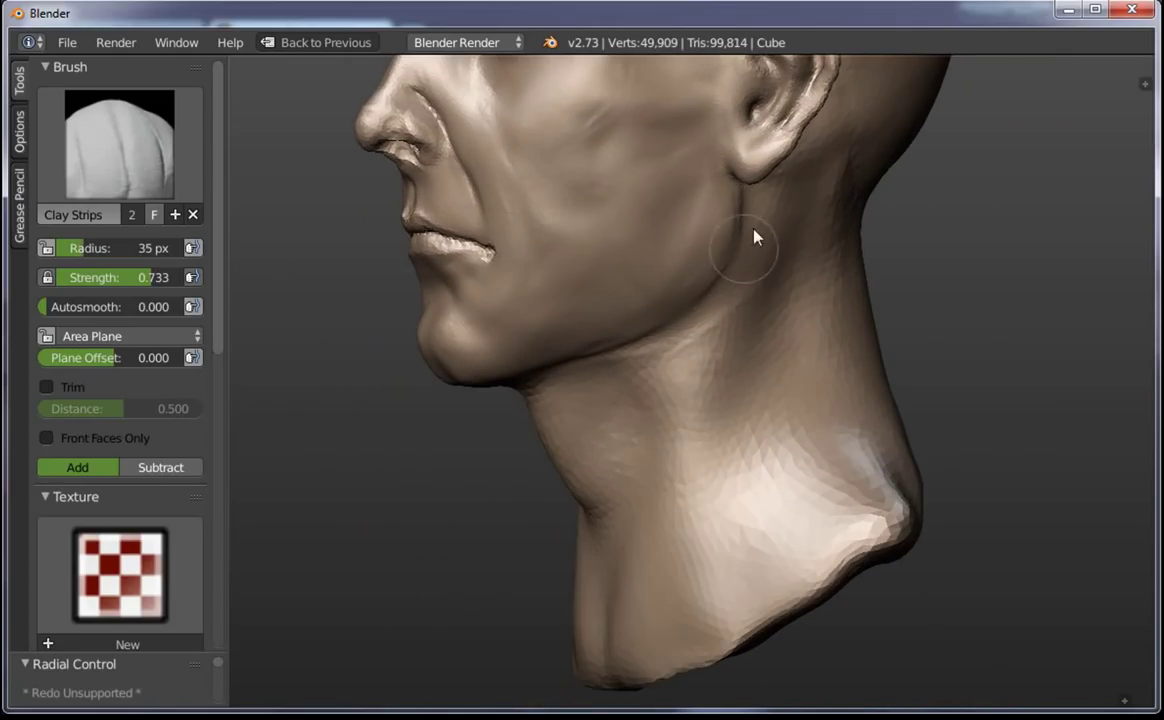
pyautogui.moveTo(772, 190); pyautogui.dragTo(618, 639)
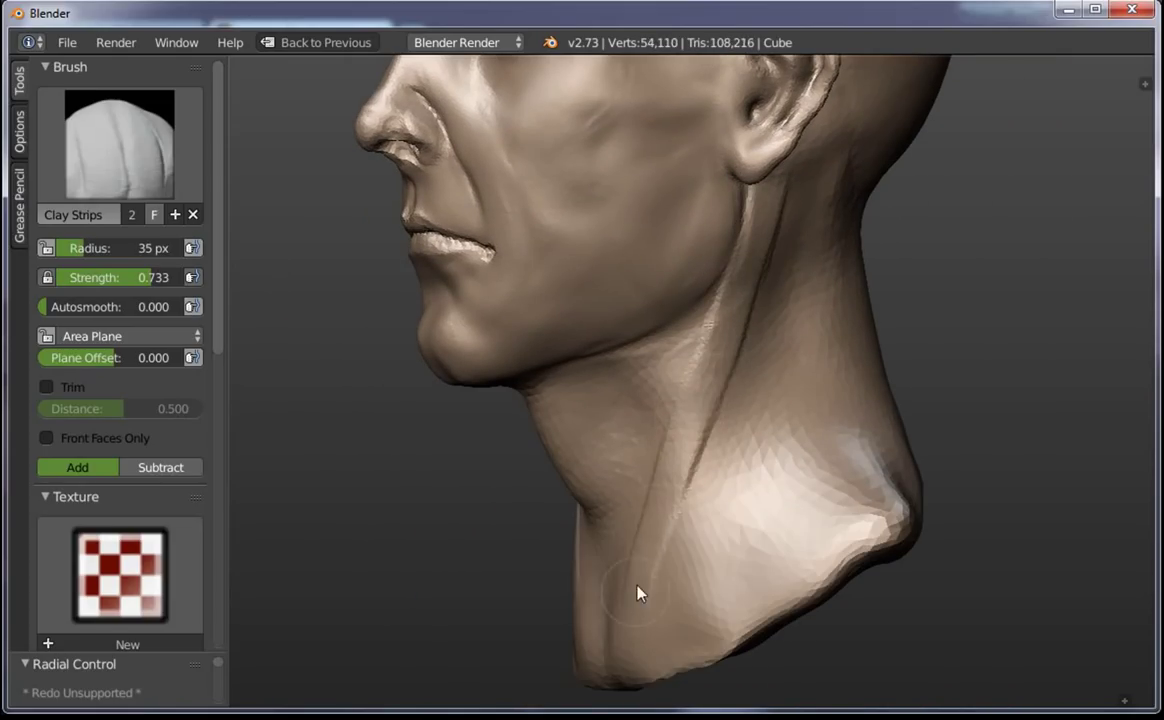
pyautogui.moveTo(618, 639); pyautogui.dragTo(475, 517, button='middle')
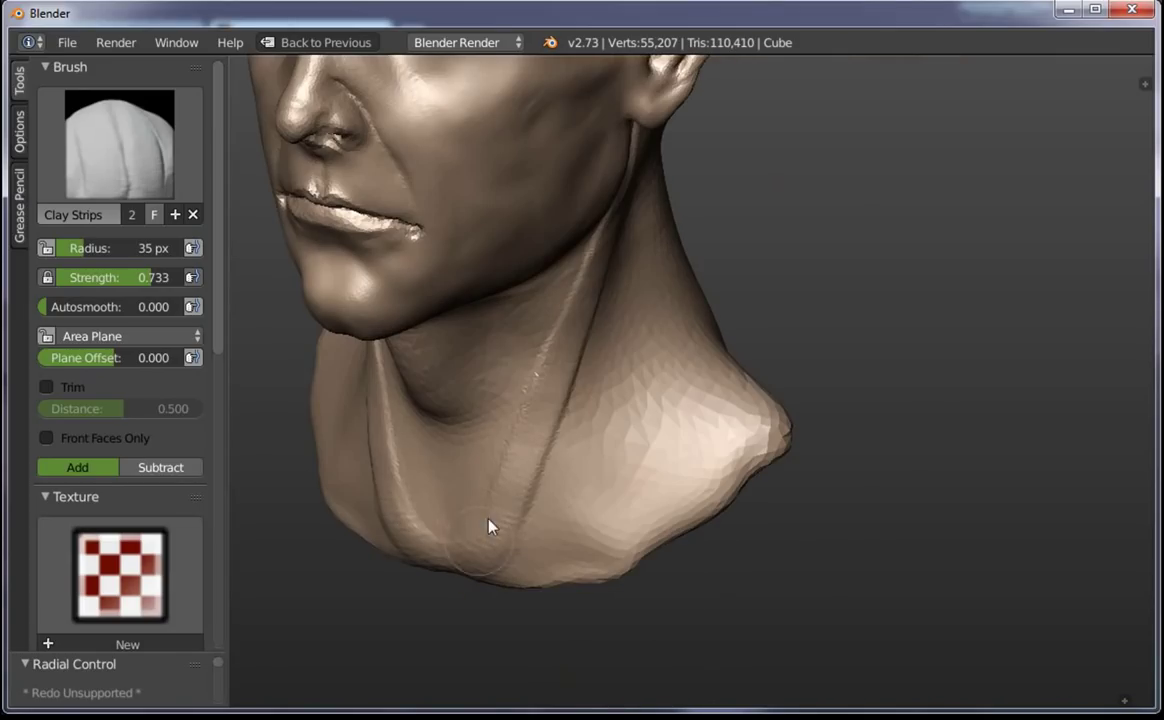
pyautogui.moveTo(488, 525)
pyautogui.mouseDown()
pyautogui.moveTo(527, 431)
pyautogui.moveTo(478, 564)
pyautogui.moveTo(493, 560)
pyautogui.moveTo(486, 507)
pyautogui.moveTo(518, 422)
pyautogui.moveTo(590, 299)
pyautogui.moveTo(525, 447)
pyautogui.mouseUp()
pyautogui.press('f')
pyautogui.click(483, 559)
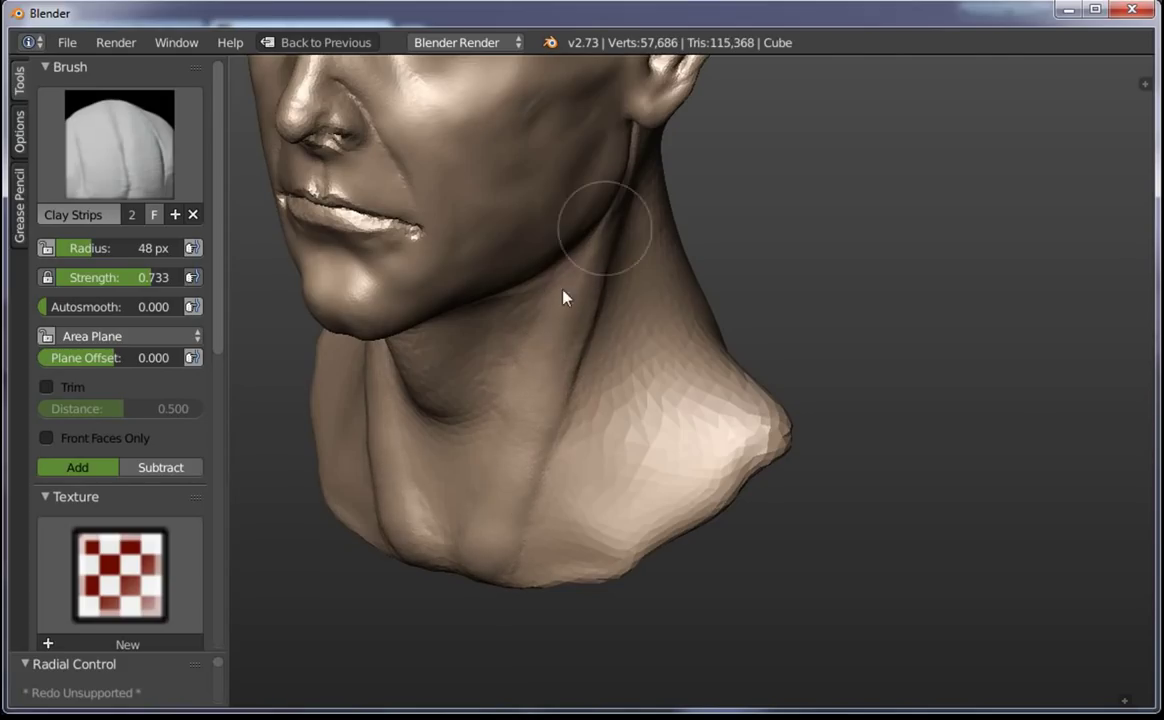
# In side profile, build up the jaw and neck below the ear lobe at 38 px
pyautogui.moveTo(564, 294); pyautogui.dragTo(811, 301, button='middle')
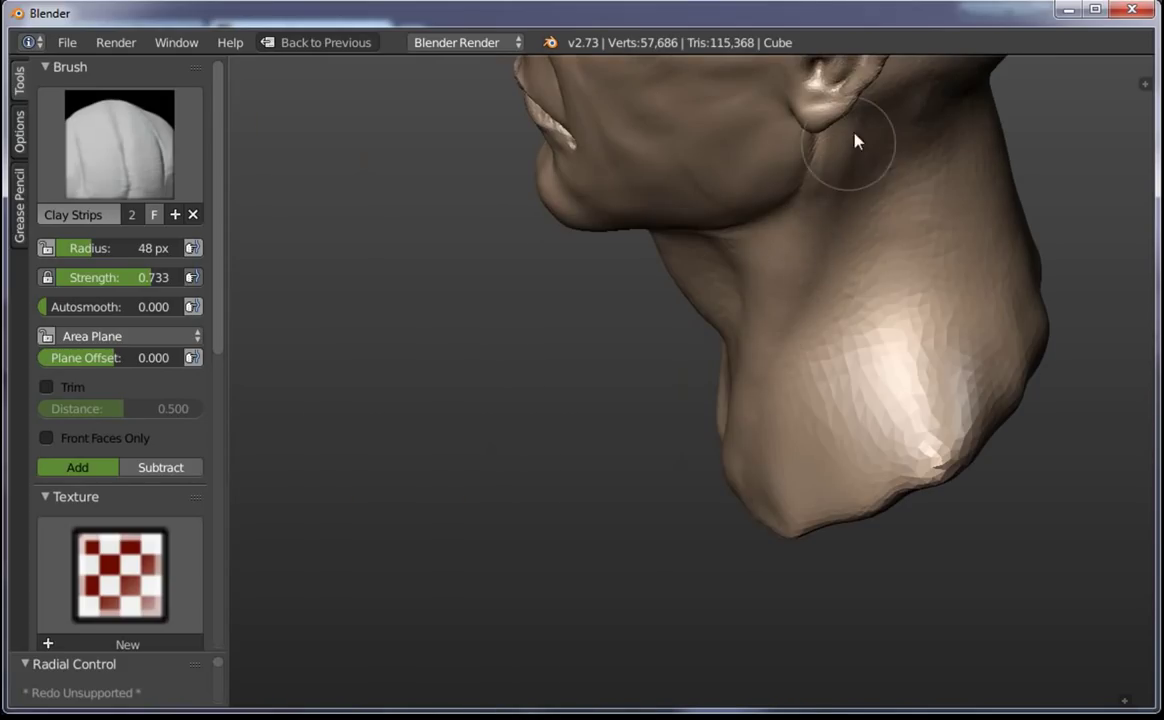
pyautogui.moveTo(855, 140); pyautogui.dragTo(748, 395, button='middle')
pyautogui.press('f')
pyautogui.click(759, 306)
pyautogui.moveTo(759, 306)
pyautogui.mouseDown()
pyautogui.moveTo(735, 390)
pyautogui.moveTo(756, 299)
pyautogui.mouseUp()
# From the front view, add a 31 px neck stroke and build a ridge along the collarbone
pyautogui.scroll(-2, 740, 468)
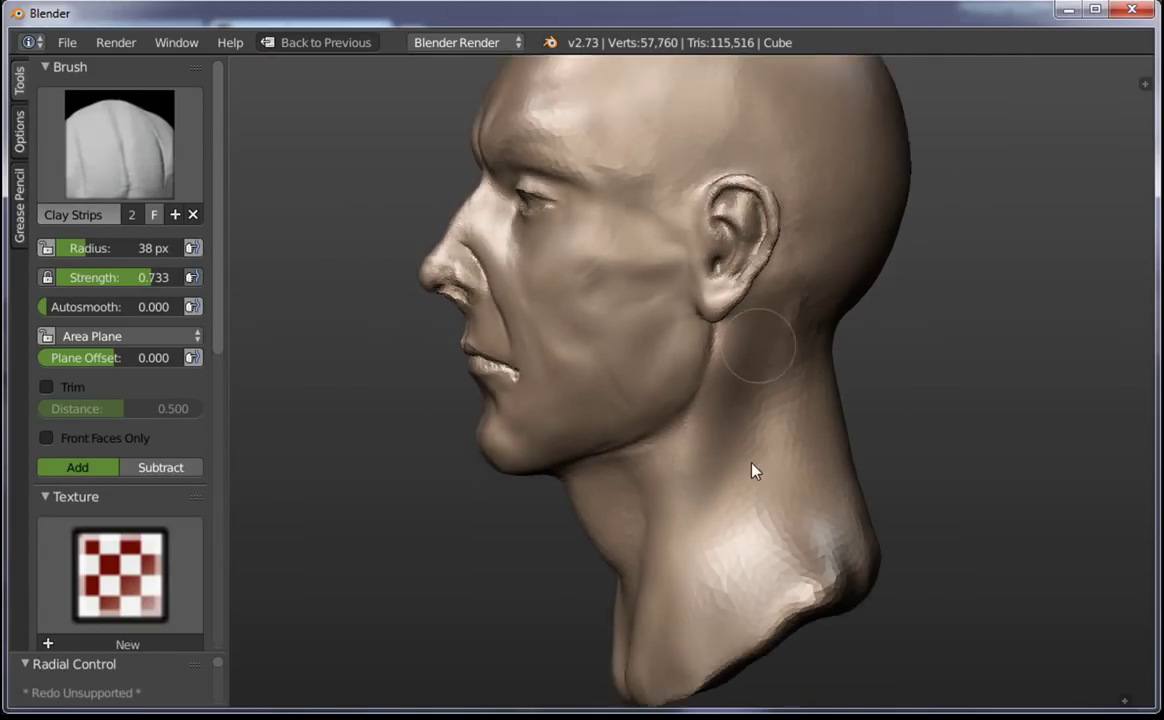
pyautogui.scroll(-4, 753, 490)
pyautogui.press('KP_1')
pyautogui.scroll(5, 700, 480)
pyautogui.moveTo(566, 453)
pyautogui.keyDown('shift'); pyautogui.mouseDown(button='middle')
pyautogui.moveTo(642, 340)
pyautogui.moveTo(624, 387)
pyautogui.mouseUp(button='middle'); pyautogui.keyUp('shift')
pyautogui.press('f')
pyautogui.click(611, 387)
pyautogui.moveTo(611, 387)
pyautogui.mouseDown()
pyautogui.moveTo(534, 399)
pyautogui.moveTo(701, 384)
pyautogui.mouseUp()
pyautogui.scroll(-3, 701, 384)
pyautogui.moveTo(683, 585); pyautogui.dragTo(686, 390, button='middle')
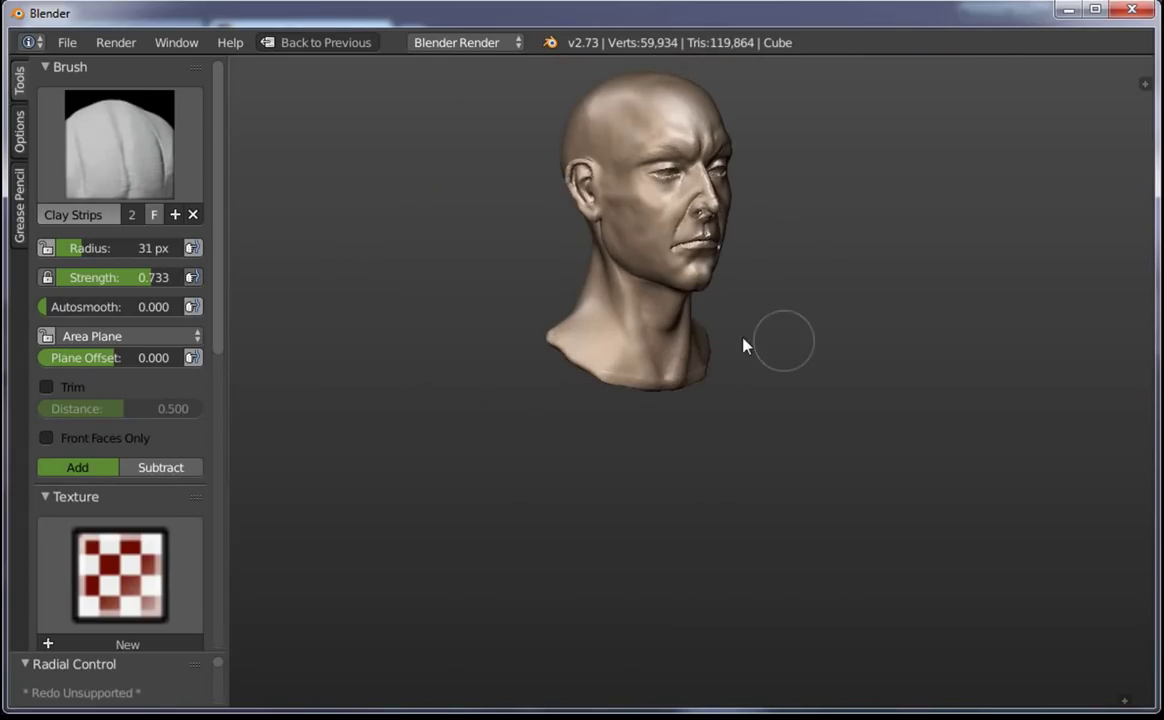
# Orbit and zoom around the head to inspect it from three-quarter, frontal and side angles
pyautogui.keyDown('shift'); pyautogui.moveTo(746, 343); pyautogui.dragTo(673, 455, button='middle'); pyautogui.keyUp('shift')
pyautogui.scroll(4, 697, 260)
pyautogui.scroll(1, 733, 270)
pyautogui.scroll(-2, 733, 270)
pyautogui.moveTo(733, 270)
pyautogui.mouseDown(button='middle')
pyautogui.moveTo(554, 278)
pyautogui.moveTo(741, 351)
pyautogui.moveTo(670, 322)
pyautogui.moveTo(735, 307)
pyautogui.mouseUp(button='middle')
pyautogui.scroll(-2, 741, 351)
pyautogui.moveTo(650, 310)
pyautogui.mouseDown(button='middle')
pyautogui.moveTo(792, 392)
pyautogui.moveTo(896, 346)
pyautogui.moveTo(886, 257)
pyautogui.moveTo(532, 376)
pyautogui.mouseUp(button='middle')
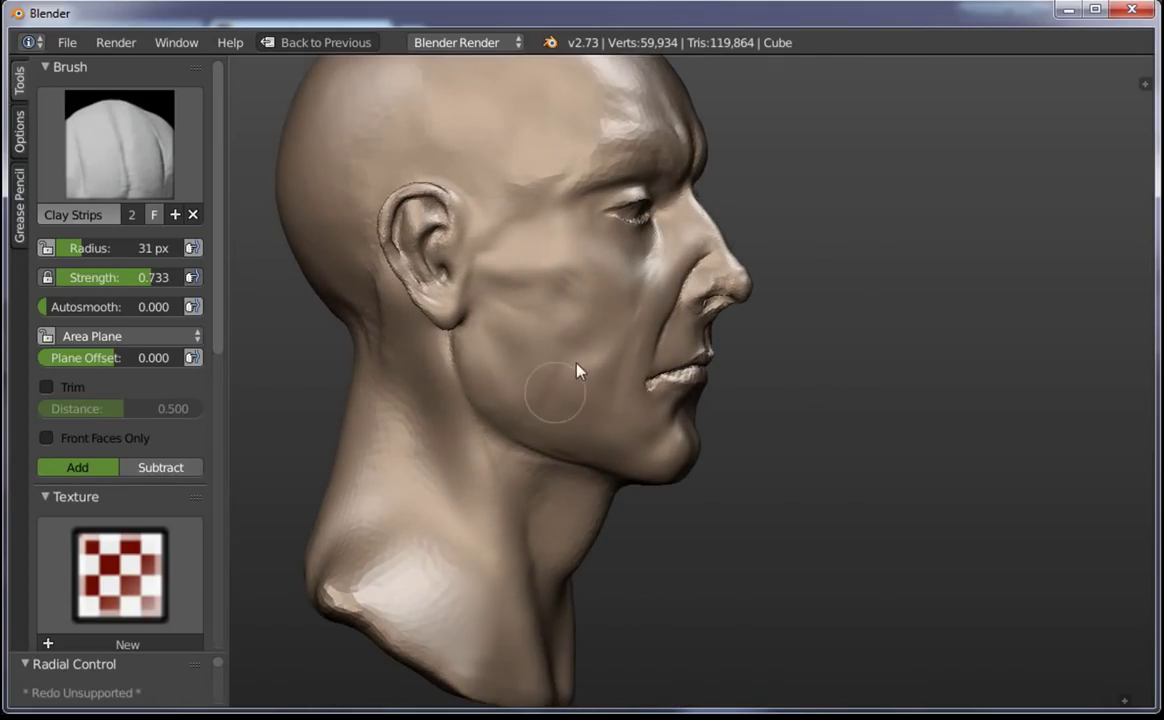
pyautogui.moveTo(735, 335)
pyautogui.mouseDown(button='middle')
pyautogui.moveTo(831, 273)
pyautogui.moveTo(733, 335)
pyautogui.moveTo(686, 325)
pyautogui.mouseUp(button='middle')
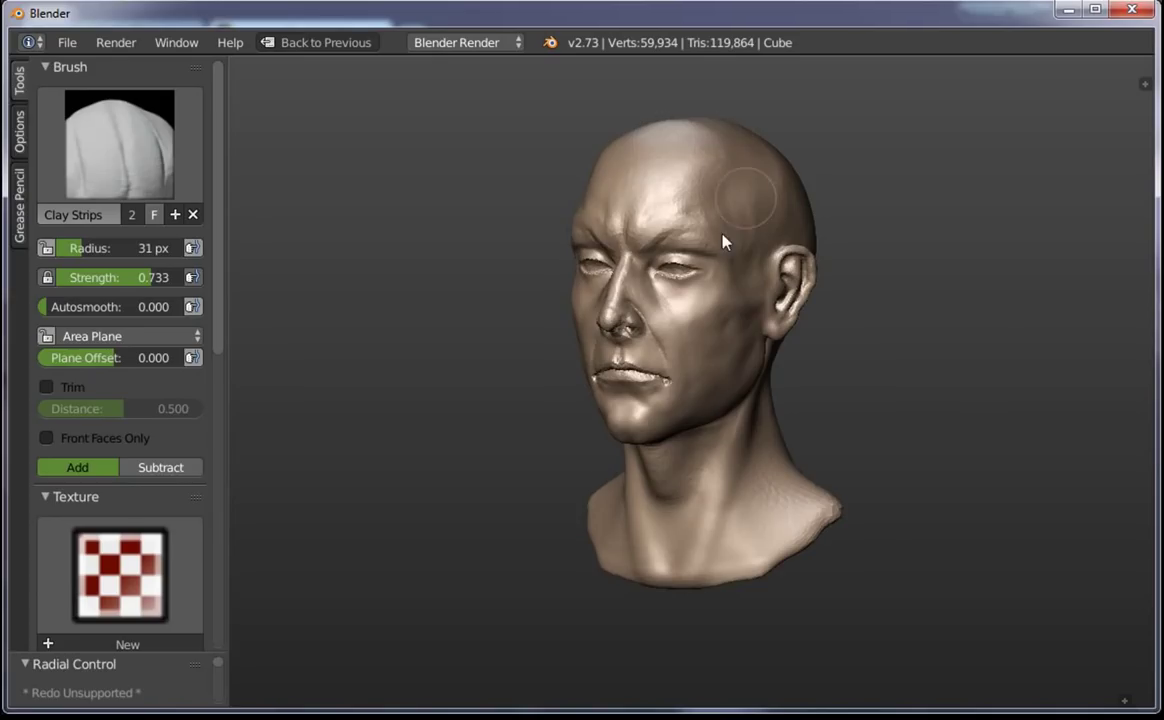
# Zoom in on the eyes and sculpt a small stroke along the upper eyelid
pyautogui.moveTo(726, 242); pyautogui.dragTo(746, 218, button='middle')
pyautogui.scroll(5, 746, 218)
pyautogui.moveTo(592, 364); pyautogui.dragTo(725, 450, button='middle')
pyautogui.scroll(2, 725, 450)
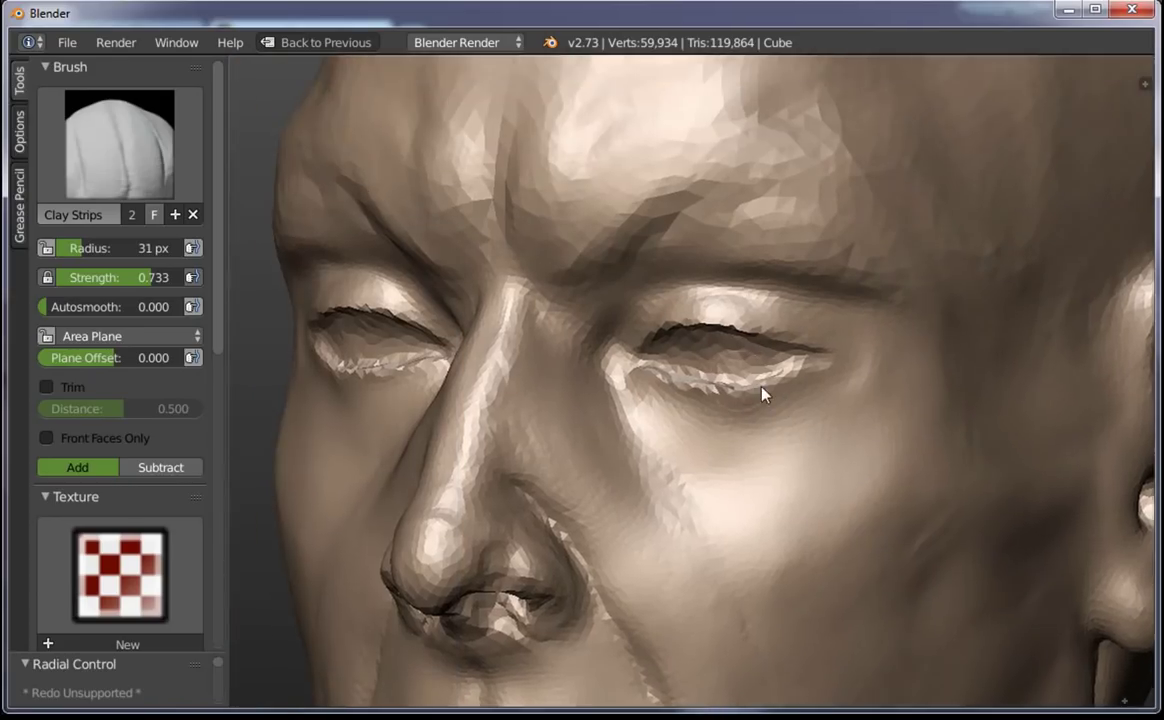
pyautogui.scroll(3, 762, 395)
pyautogui.moveTo(640, 268)
pyautogui.mouseDown()
pyautogui.moveTo(640, 284)
pyautogui.moveTo(704, 270)
pyautogui.moveTo(894, 307)
pyautogui.mouseUp()
# Set the Clay Strips brush radius to 17 px
pyautogui.scroll(2, 855, 322)
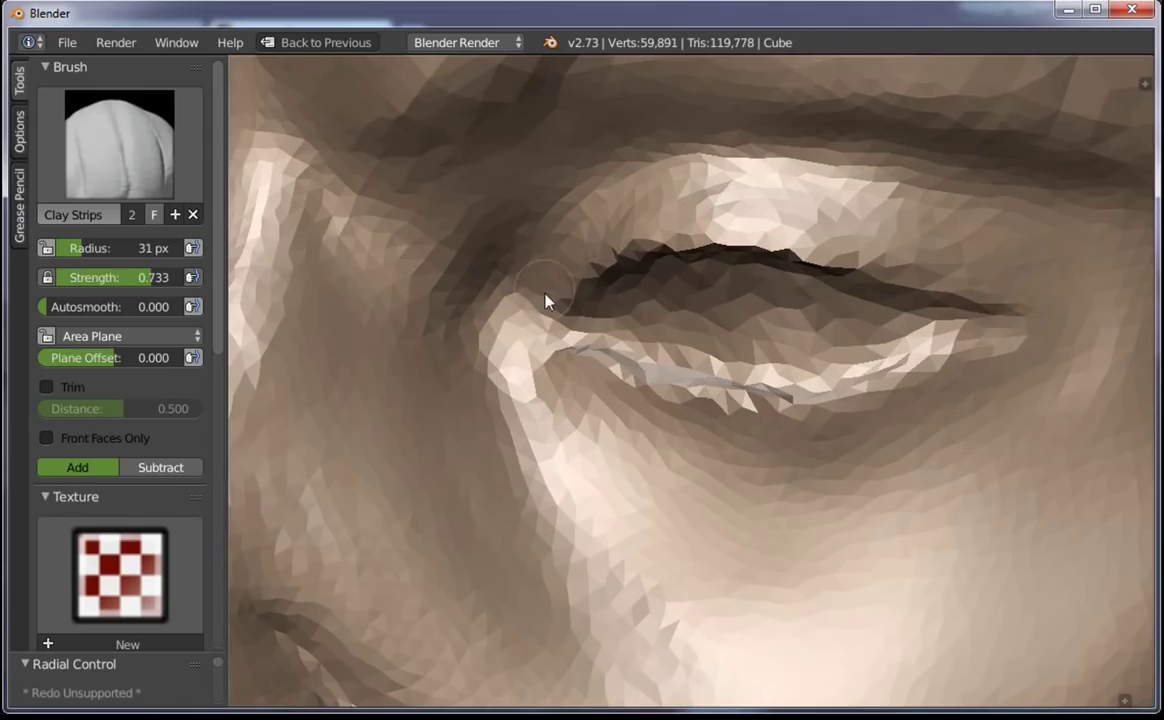
pyautogui.press('f')
pyautogui.click(565, 342)
pyautogui.scroll(-2, 205, 410)
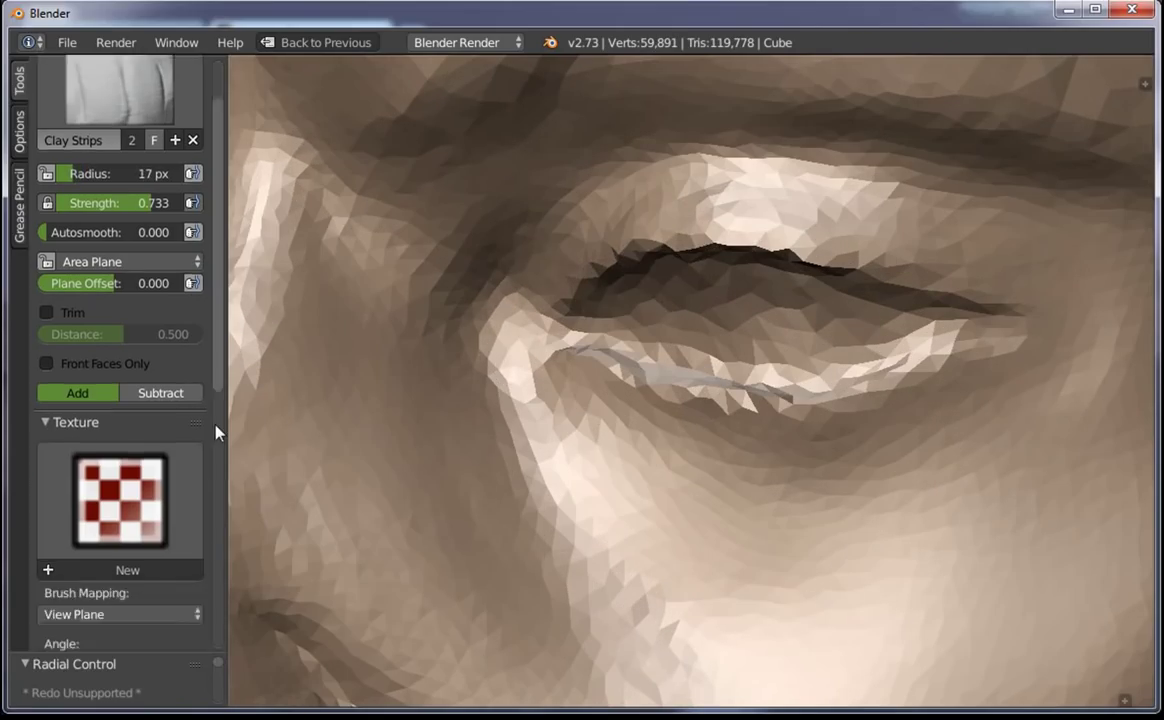
pyautogui.scroll(-8, 170, 480)
# Set the Dyntopo detail size to 1.50% and test it with a lower-eyelid stroke
pyautogui.moveTo(140, 543); pyautogui.dragTo(138, 550)
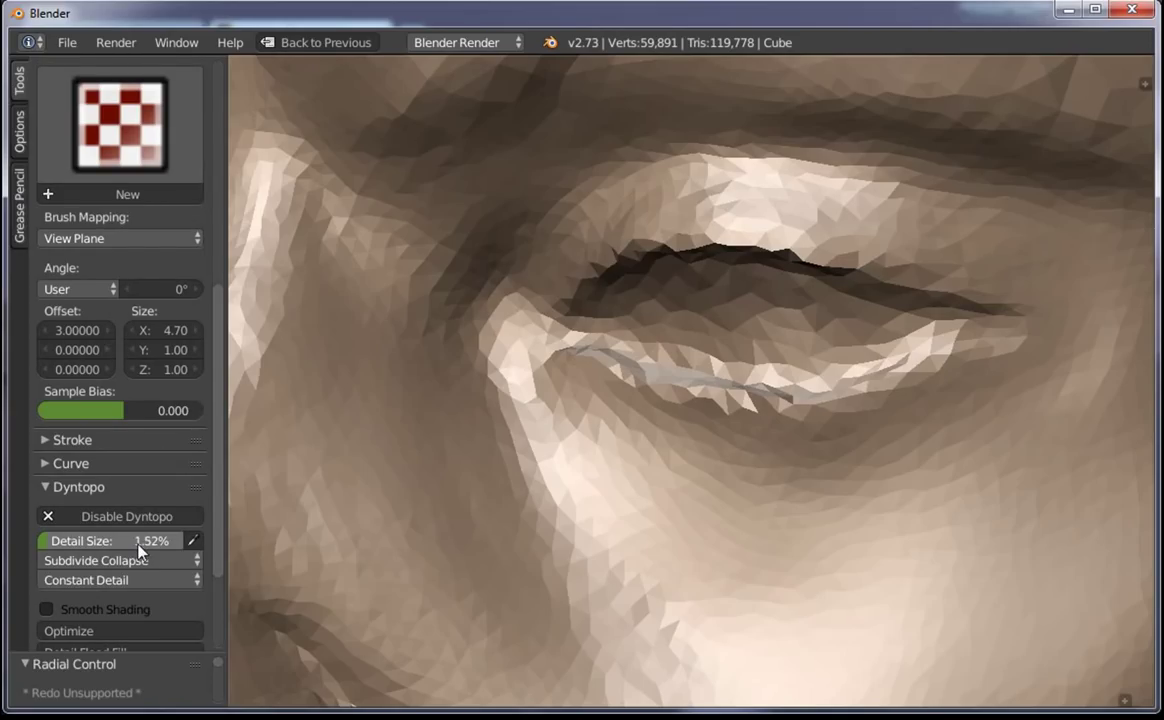
pyautogui.click(138, 550)
pyautogui.write('0.1')
pyautogui.press('Escape')
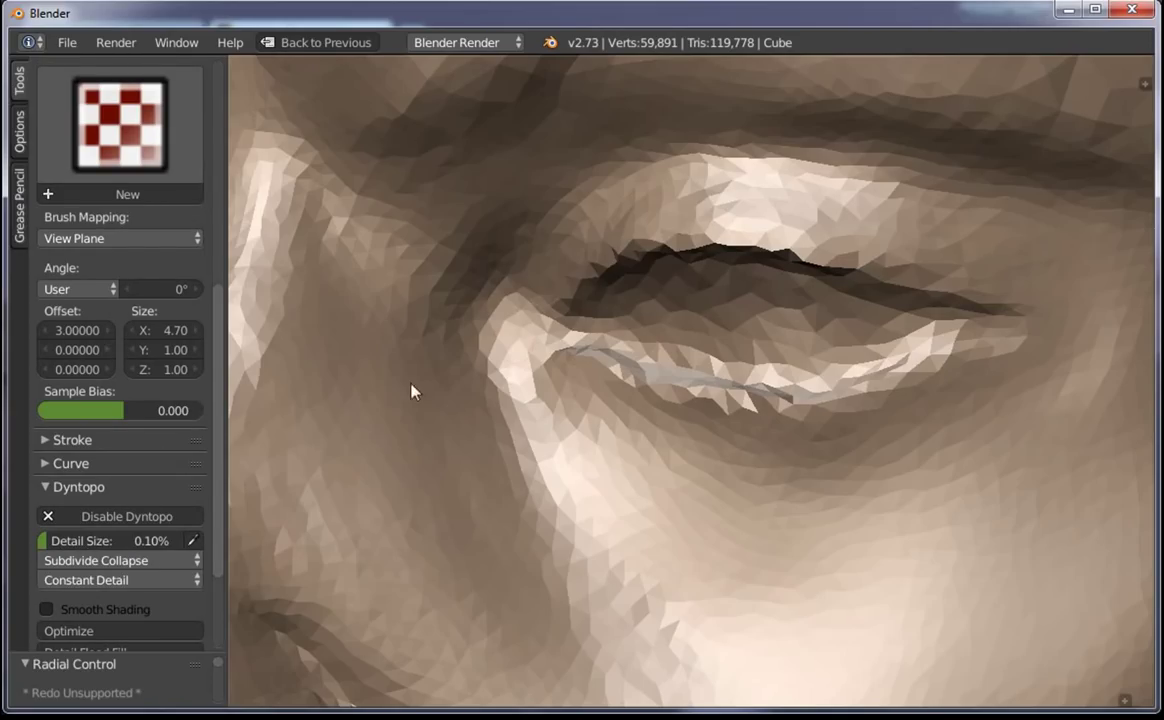
pyautogui.moveTo(133, 537); pyautogui.dragTo(131, 541)
pyautogui.click(75, 560)
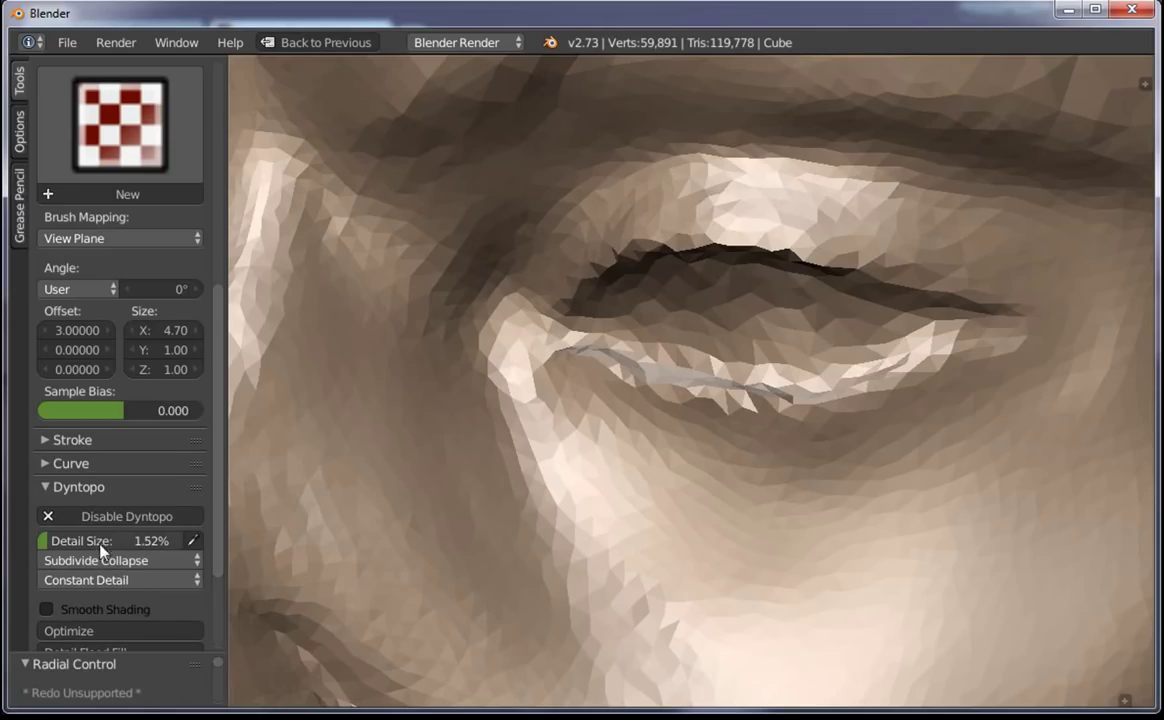
pyautogui.click(101, 546)
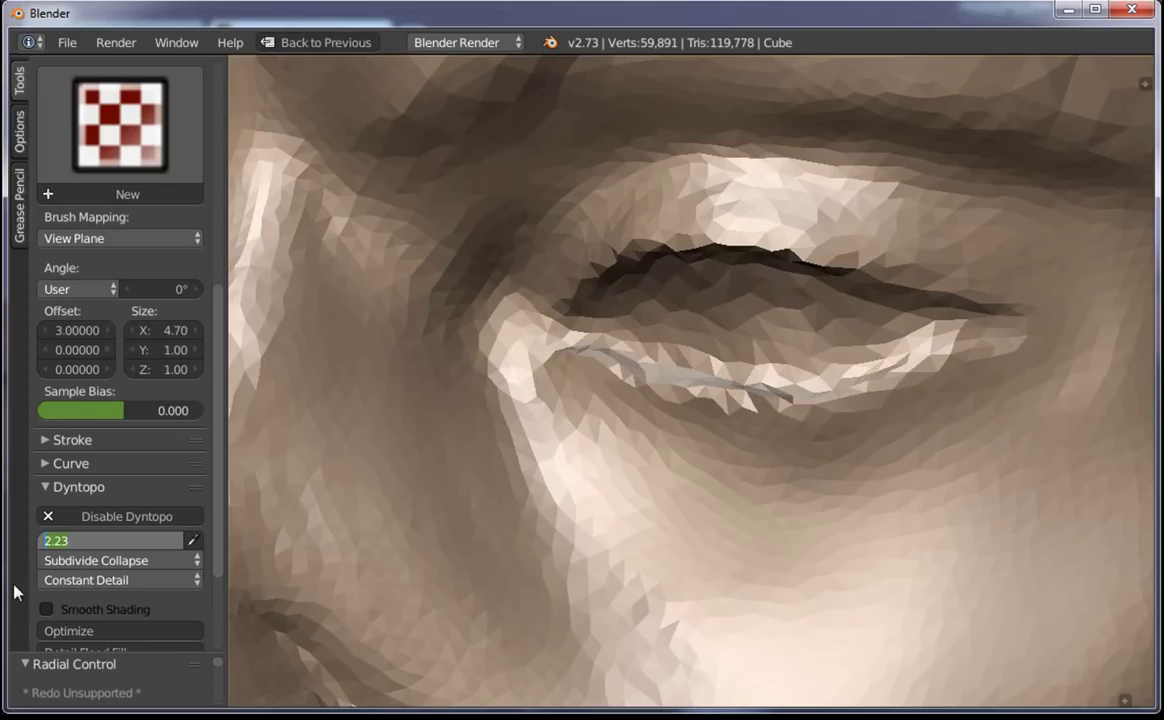
pyautogui.write('1.5')
pyautogui.press('Return')
pyautogui.moveTo(622, 560); pyautogui.dragTo(640, 358)
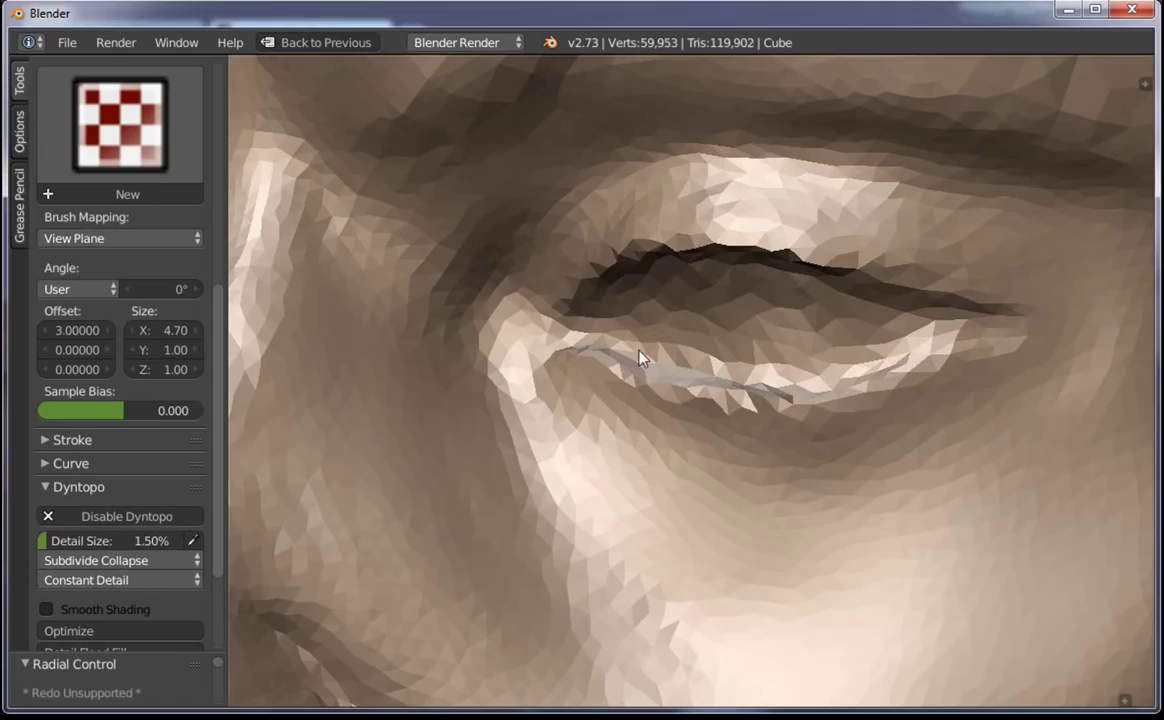
# Reshape the upper eyelid and deepen its crease near the inner corner
pyautogui.moveTo(550, 325)
pyautogui.mouseDown()
pyautogui.moveTo(597, 268)
pyautogui.moveTo(636, 252)
pyautogui.moveTo(592, 291)
pyautogui.mouseUp()
pyautogui.moveTo(592, 291); pyautogui.dragTo(665, 263, button='middle')
pyautogui.moveTo(601, 210)
pyautogui.mouseDown()
pyautogui.moveTo(574, 299)
pyautogui.moveTo(553, 312)
pyautogui.moveTo(572, 379)
pyautogui.mouseUp()
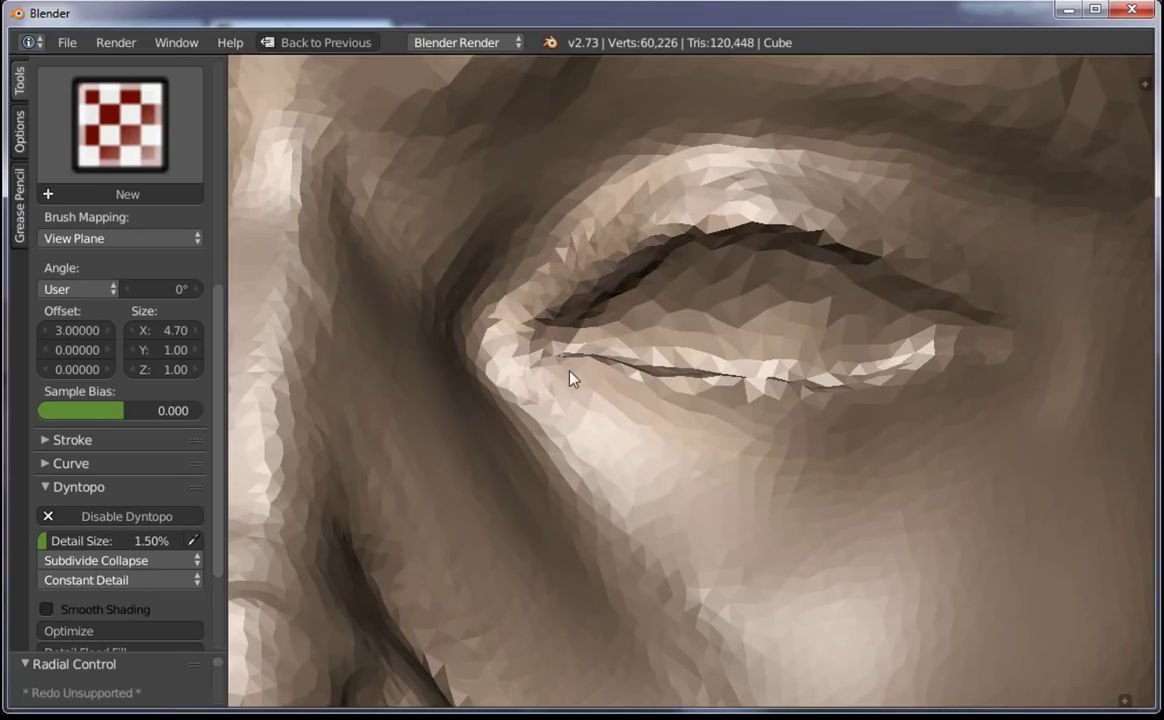
# Lower the detail size to 0.79% and refine the upper eyelid and inner eye corner
pyautogui.moveTo(128, 548); pyautogui.dragTo(160, 548)
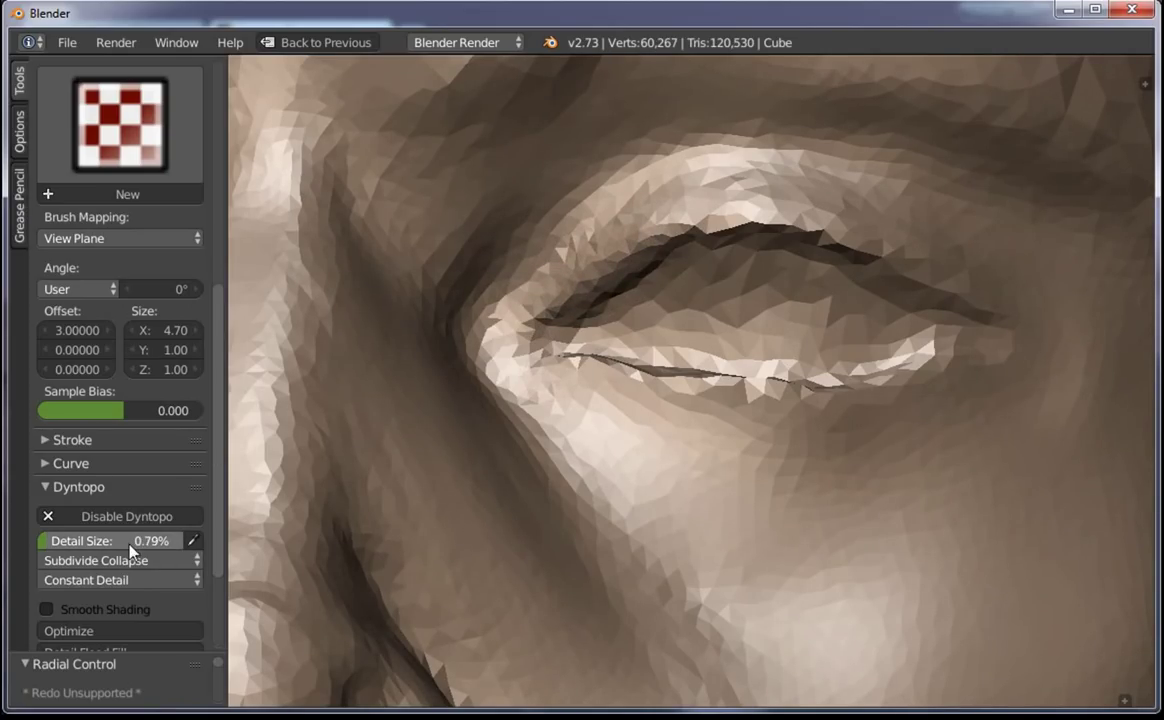
pyautogui.moveTo(600, 215)
pyautogui.mouseDown()
pyautogui.moveTo(640, 255)
pyautogui.moveTo(487, 311)
pyautogui.moveTo(532, 325)
pyautogui.mouseUp()
pyautogui.moveTo(532, 325); pyautogui.dragTo(517, 323, button='middle')
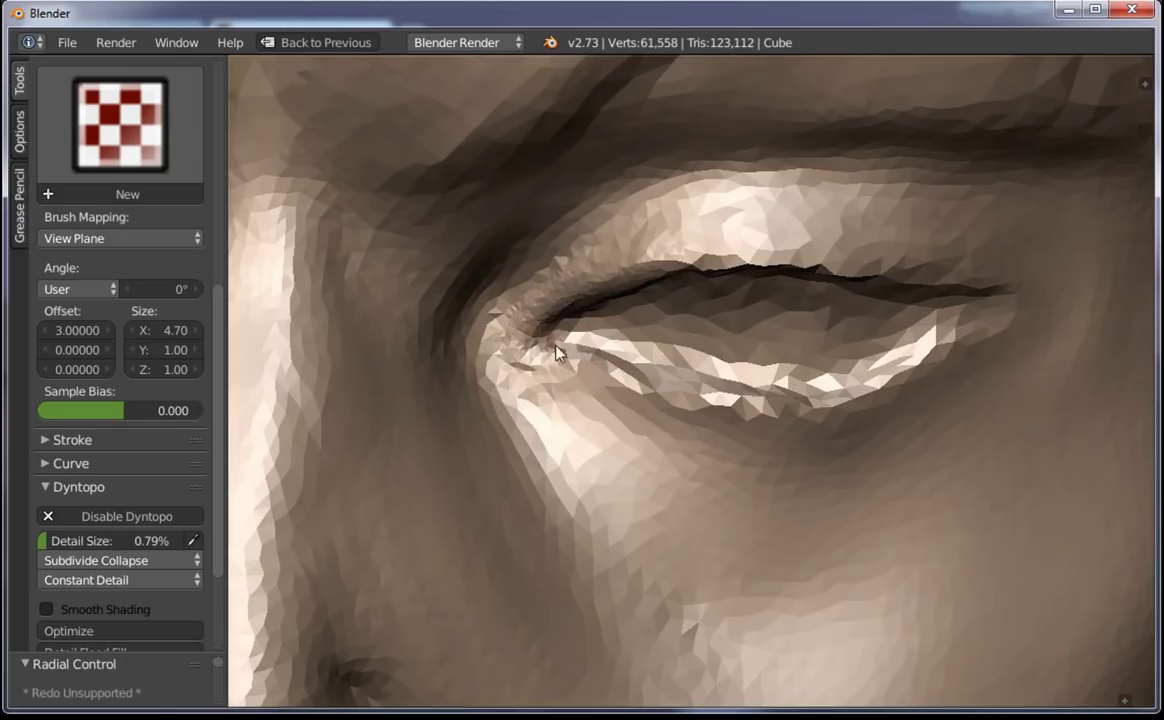
pyautogui.moveTo(553, 338); pyautogui.dragTo(564, 322)
pyautogui.moveTo(598, 273); pyautogui.dragTo(655, 282)
pyautogui.moveTo(655, 282); pyautogui.dragTo(650, 260, button='middle')
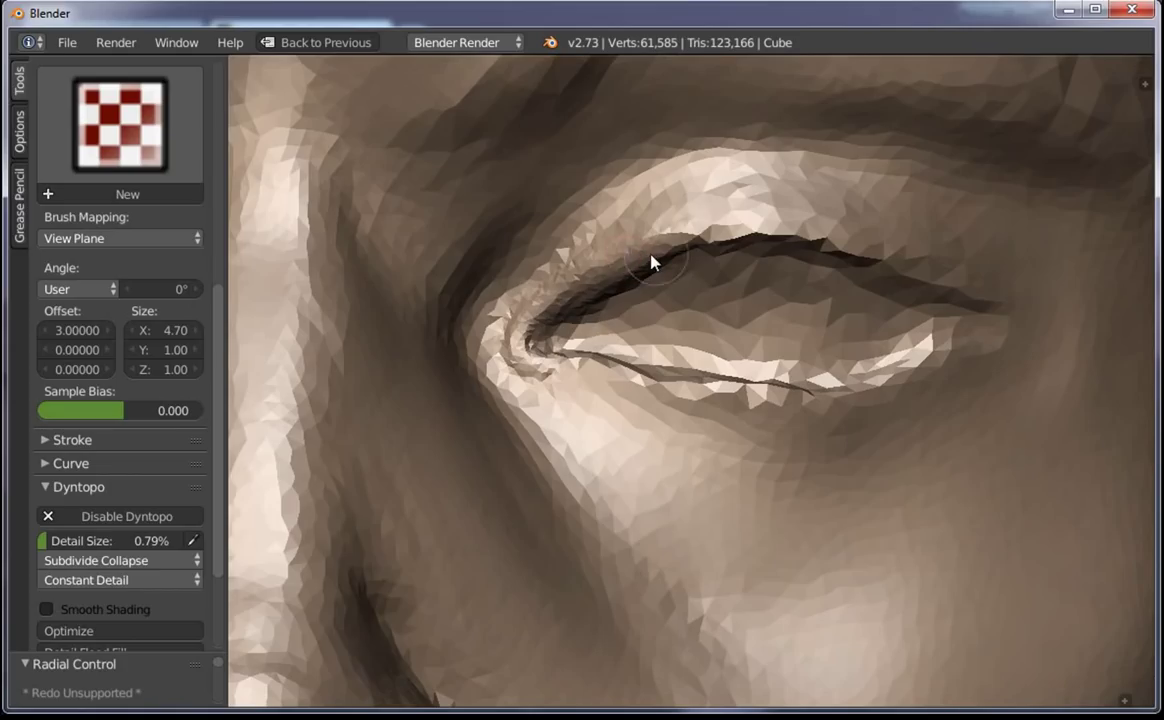
pyautogui.moveTo(650, 260)
pyautogui.mouseDown()
pyautogui.moveTo(644, 252)
pyautogui.moveTo(696, 229)
pyautogui.mouseUp()
pyautogui.moveTo(808, 229)
pyautogui.mouseDown()
pyautogui.moveTo(805, 252)
pyautogui.moveTo(927, 275)
pyautogui.mouseUp()
pyautogui.moveTo(927, 275); pyautogui.dragTo(837, 262, button='middle')
pyautogui.moveTo(837, 262)
pyautogui.mouseDown()
pyautogui.moveTo(885, 258)
pyautogui.moveTo(1024, 325)
pyautogui.moveTo(821, 385)
pyautogui.mouseUp()
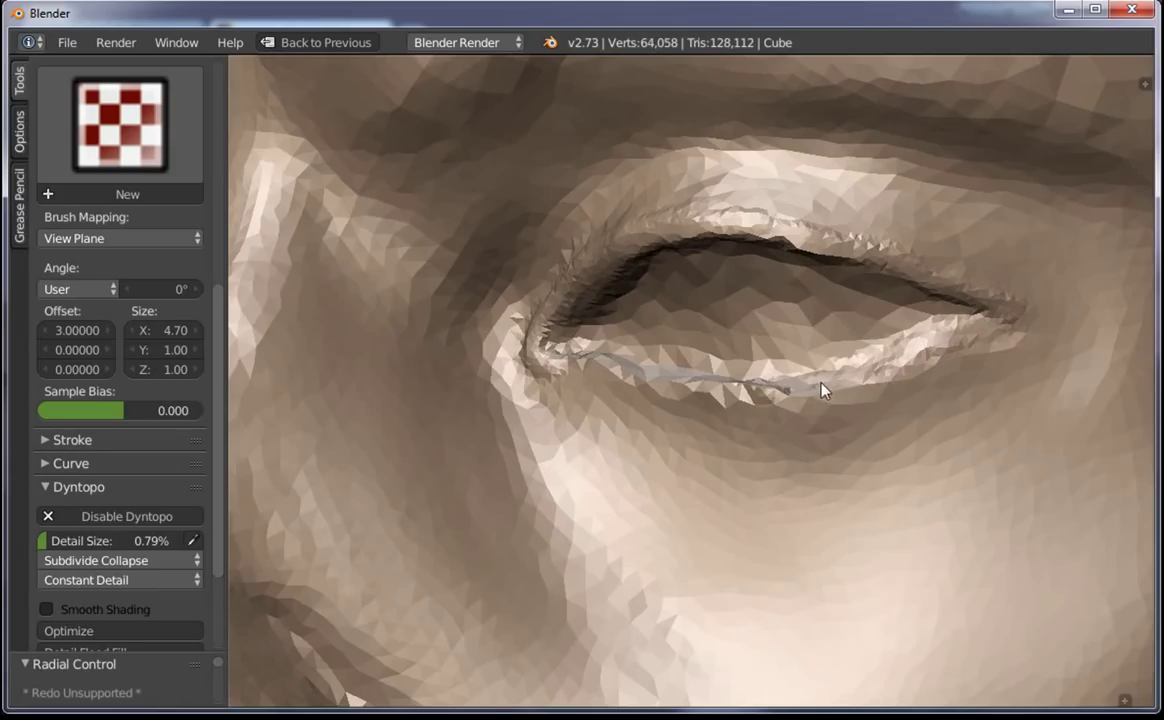
# Sculpt the lower eyelid out toward the outer corner
pyautogui.moveTo(821, 385); pyautogui.dragTo(909, 410, button='middle')
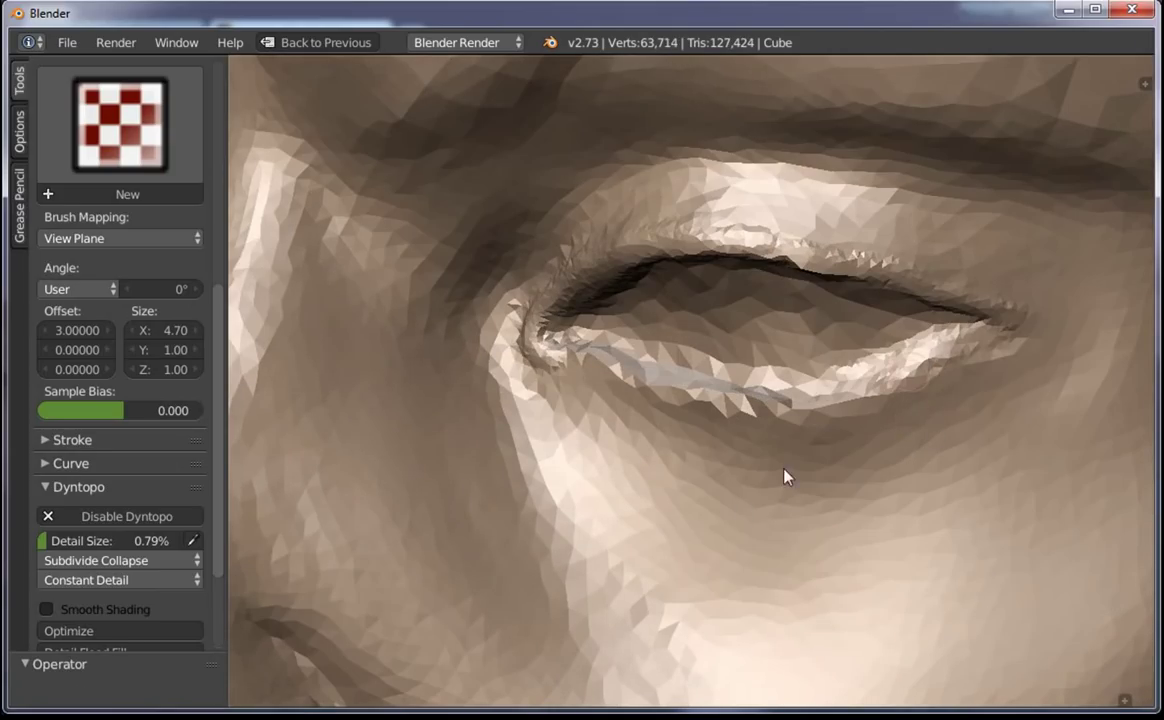
pyautogui.moveTo(1024, 333)
pyautogui.mouseDown()
pyautogui.moveTo(925, 377)
pyautogui.moveTo(716, 397)
pyautogui.moveTo(540, 345)
pyautogui.mouseUp()
pyautogui.moveTo(540, 345); pyautogui.dragTo(586, 376, button='middle')
pyautogui.moveTo(576, 373); pyautogui.dragTo(808, 425)
pyautogui.scroll(-5, 902, 592)
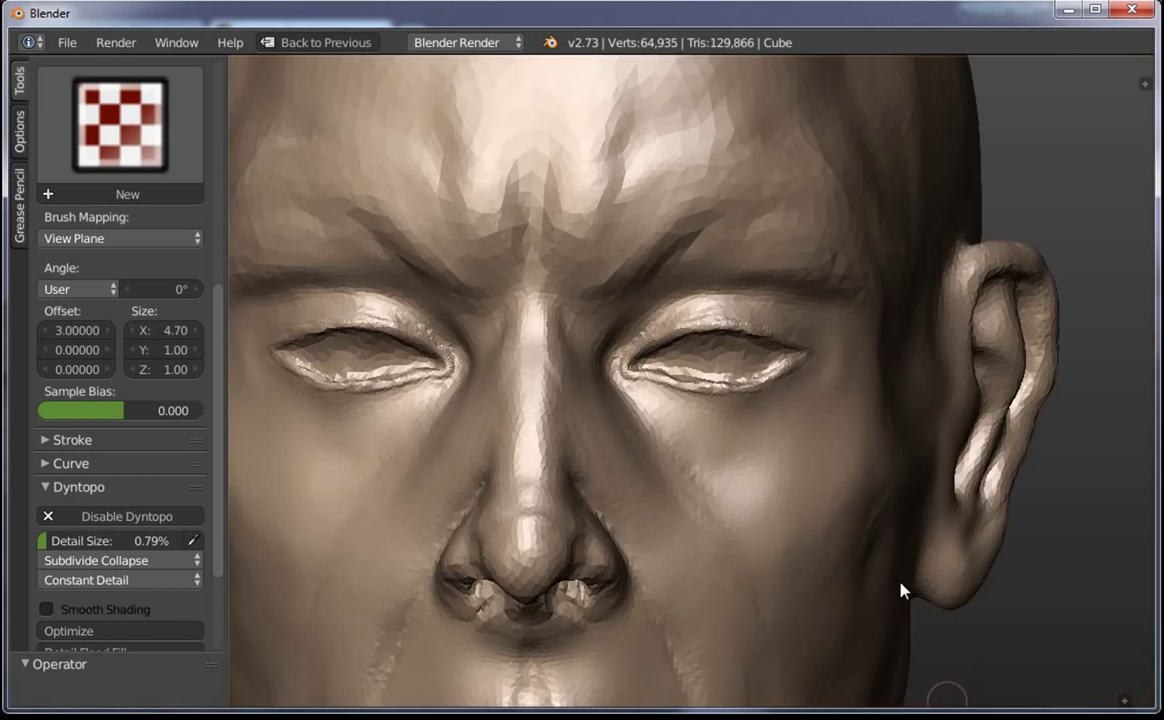
pyautogui.scroll(-2, 761, 494)
pyautogui.moveTo(761, 494); pyautogui.dragTo(860, 473, button='middle')
pyautogui.scroll(7, 788, 307)
pyautogui.scroll(3, 788, 307)
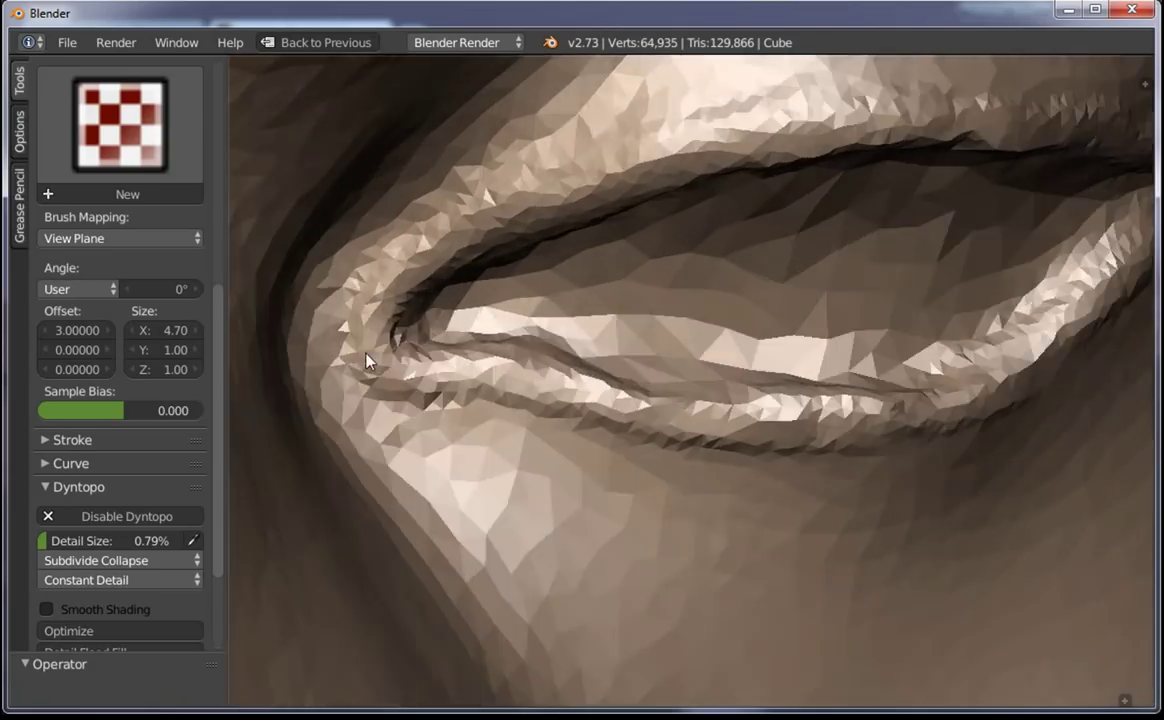
pyautogui.scroll(2, 333, 321)
# Resize the brush and reshape the inner eye corner
pyautogui.press('f')
pyautogui.click(408, 323)
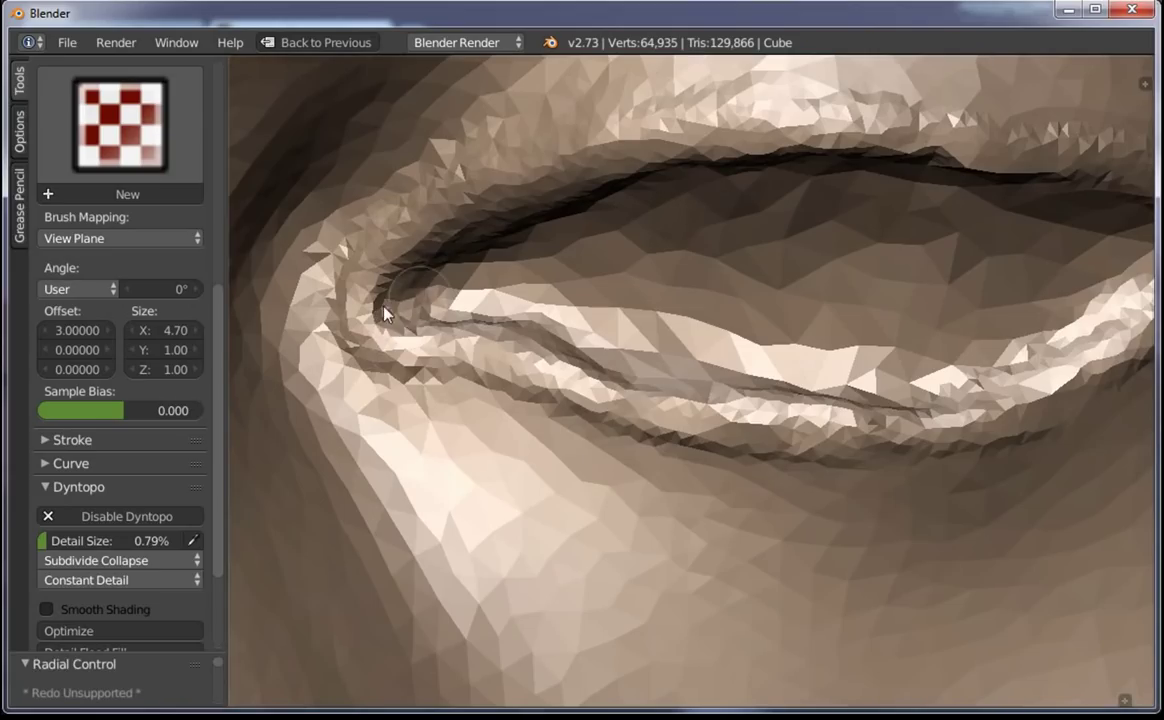
pyautogui.moveTo(390, 323); pyautogui.dragTo(383, 286)
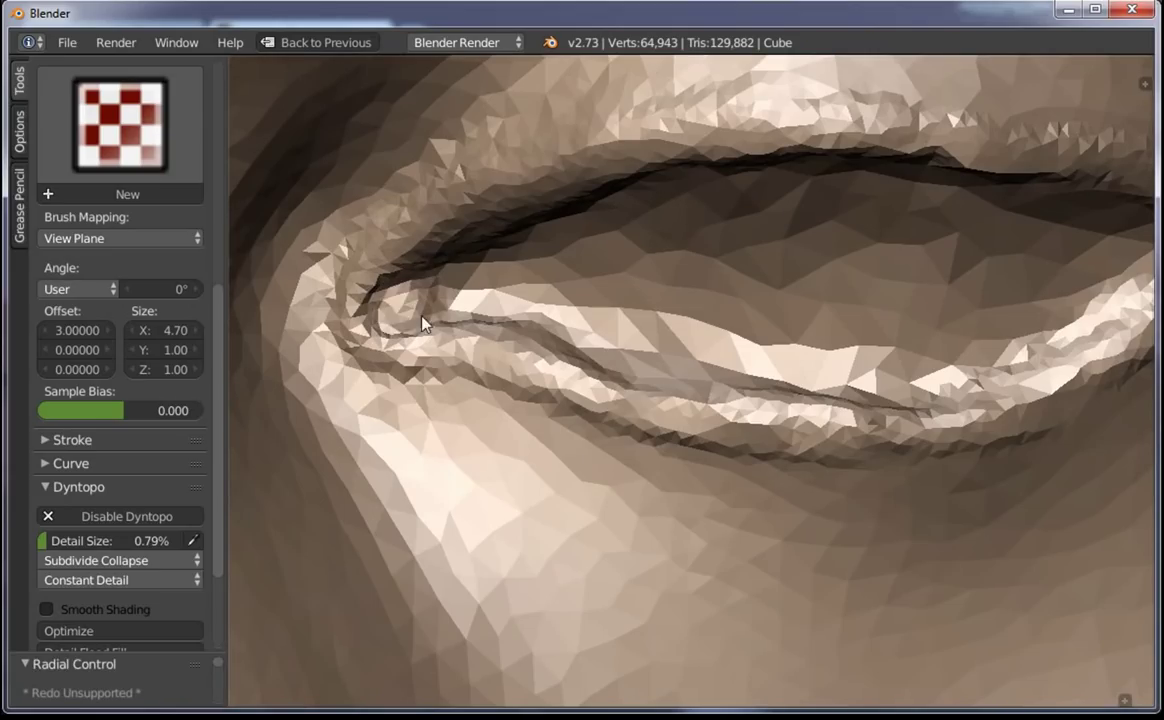
pyautogui.scroll(-4, 450, 340)
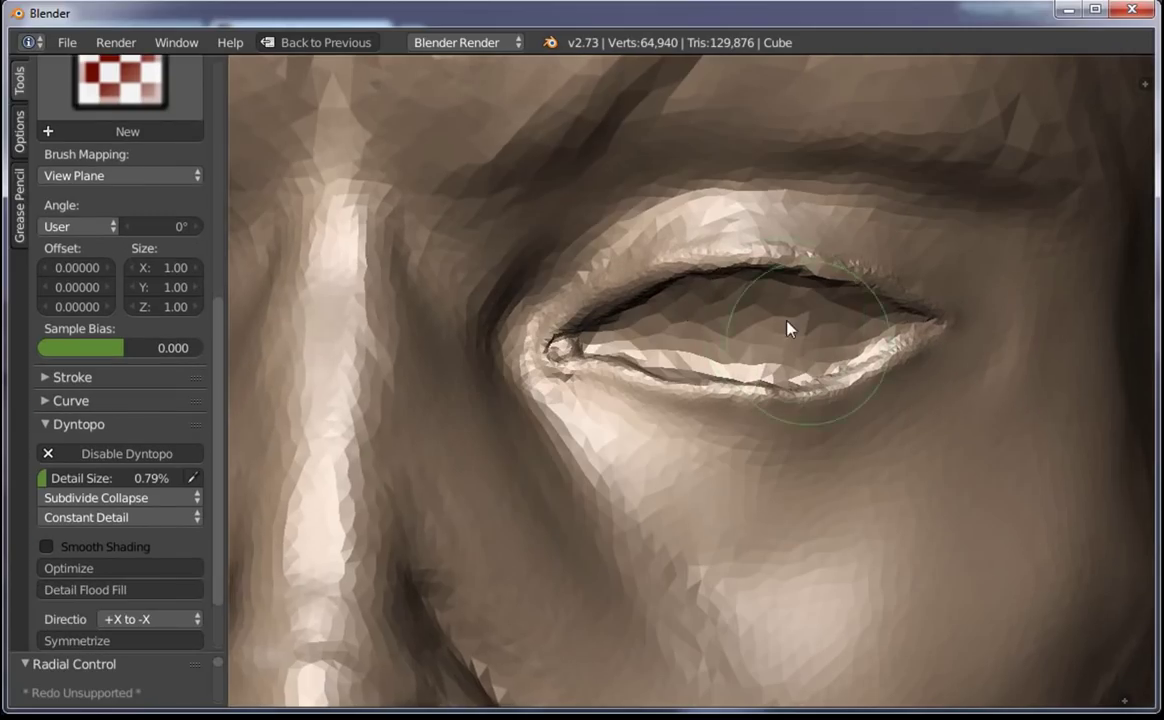
# Roughly double the brush radius and orbit out to view the full bust
pyautogui.press('f')
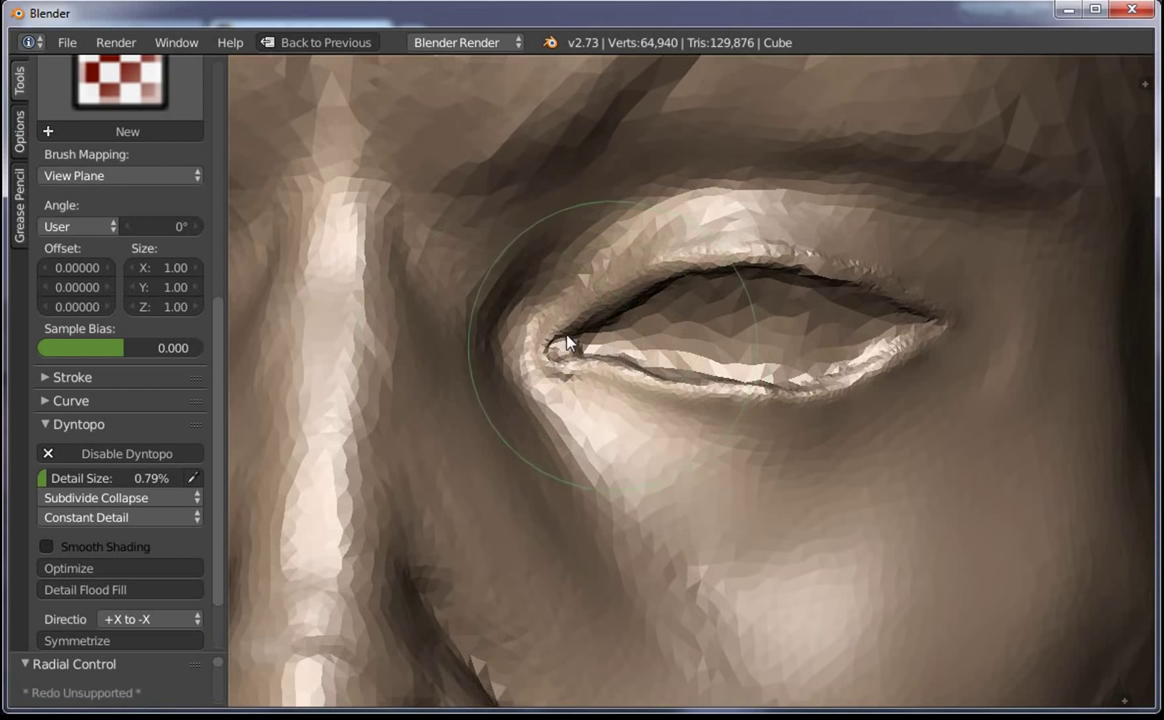
pyautogui.click(555, 335)
pyautogui.scroll(-6, 592, 322)
pyautogui.moveTo(751, 525)
pyautogui.mouseDown(button='middle')
pyautogui.moveTo(761, 434)
pyautogui.moveTo(840, 519)
pyautogui.moveTo(725, 457)
pyautogui.moveTo(624, 468)
pyautogui.moveTo(701, 530)
pyautogui.moveTo(886, 483)
pyautogui.mouseUp(button='middle')
pyautogui.scroll(-2, 840, 519)
pyautogui.scroll(-2, 880, 560)
pyautogui.moveTo(873, 624)
pyautogui.mouseDown(button='middle')
pyautogui.moveTo(759, 533)
pyautogui.moveTo(787, 478)
pyautogui.mouseUp(button='middle')
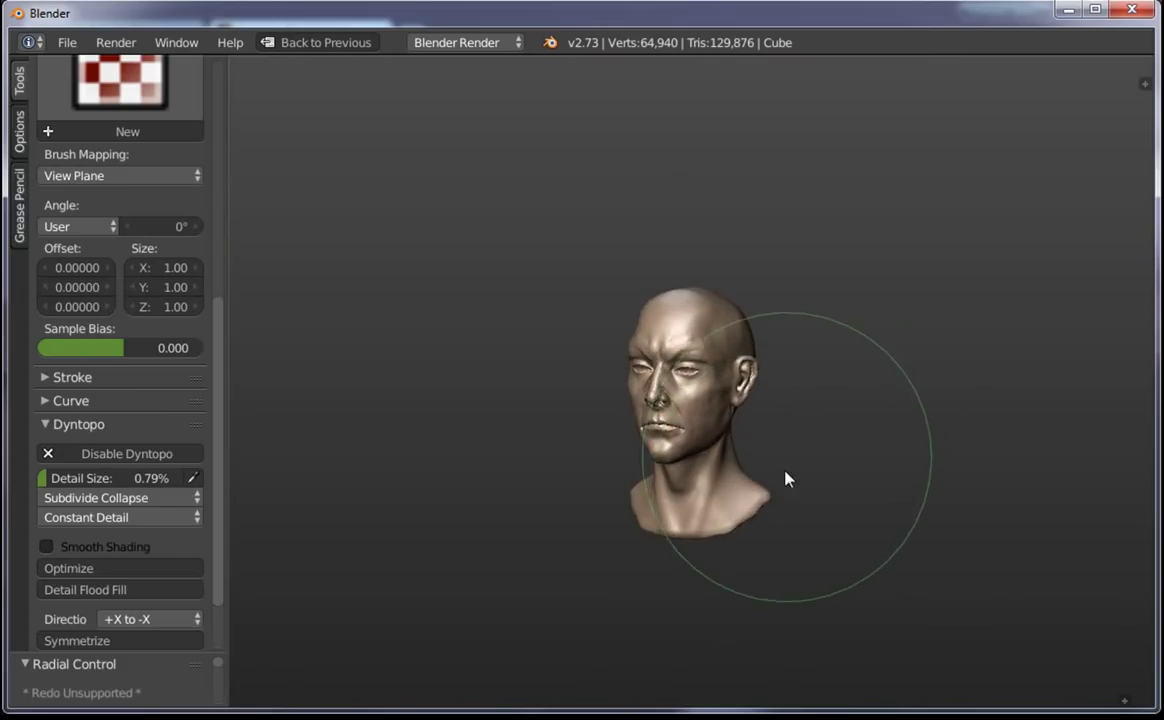
pyautogui.scroll(5, 760, 400)
pyautogui.scroll(1, 725, 280)
pyautogui.scroll(2, 681, 169)
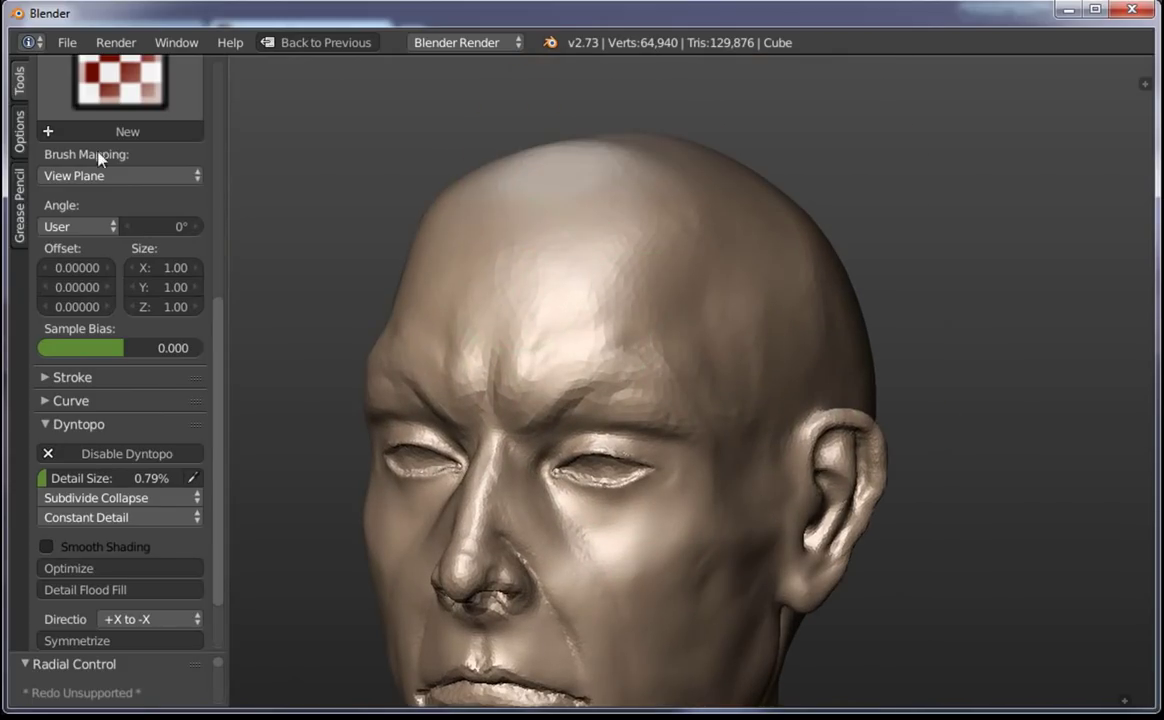
# Switch back to the Clay Strips brush with a 54 px radius
pyautogui.click(125, 95)
pyautogui.scroll(5, 202, 298)
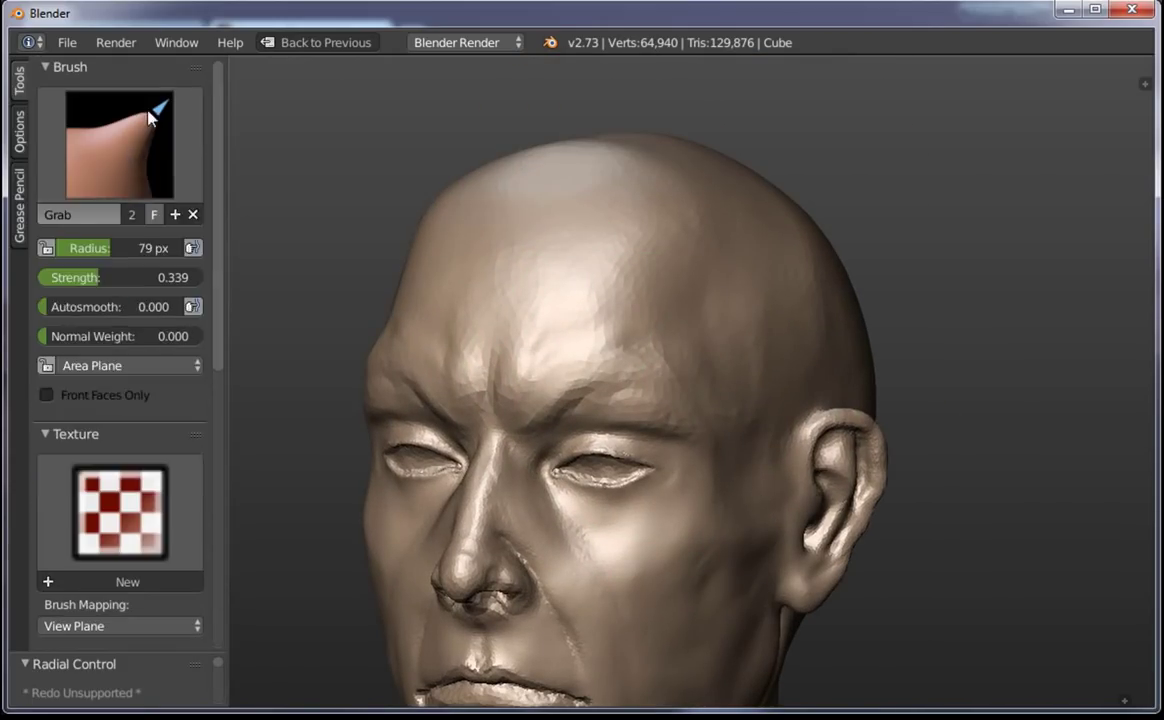
pyautogui.click(125, 149)
pyautogui.click(232, 252)
pyautogui.press('f')
pyautogui.click(624, 338)
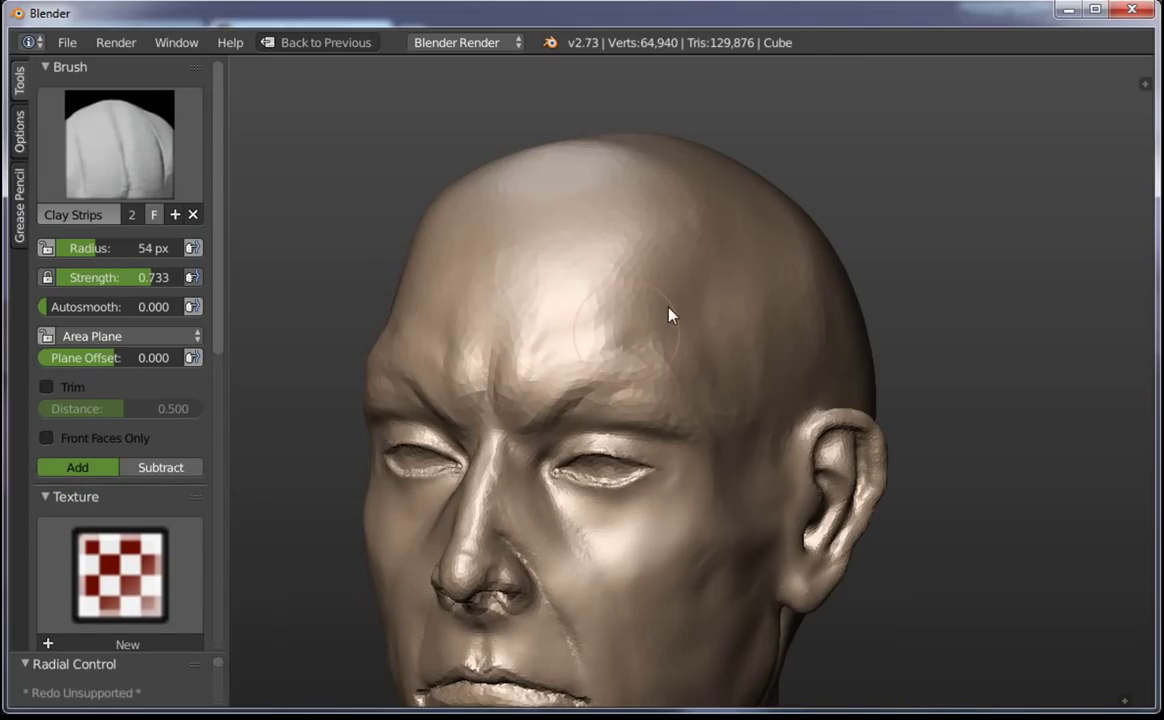
# Lay a Clay Strips stroke on the head
pyautogui.moveTo(670, 314); pyautogui.dragTo(617, 370)
pyautogui.moveTo(218, 333); pyautogui.dragTo(220, 472)
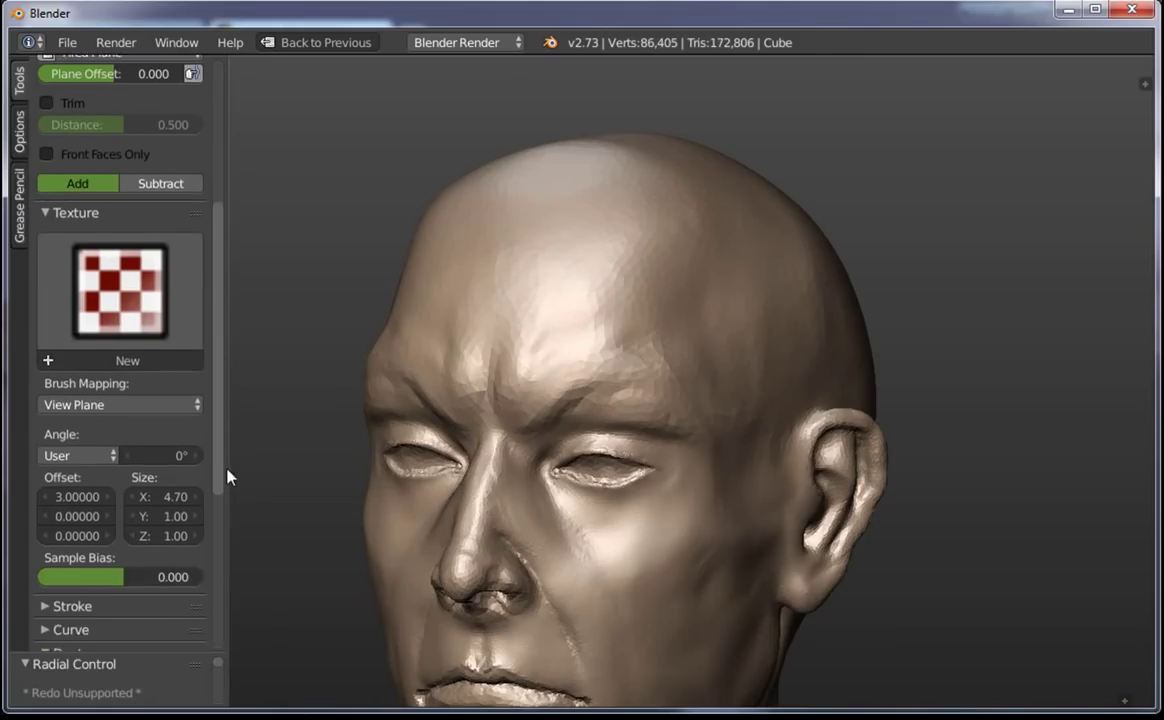
pyautogui.scroll(-1, 221, 490)
pyautogui.scroll(-1, 224, 512)
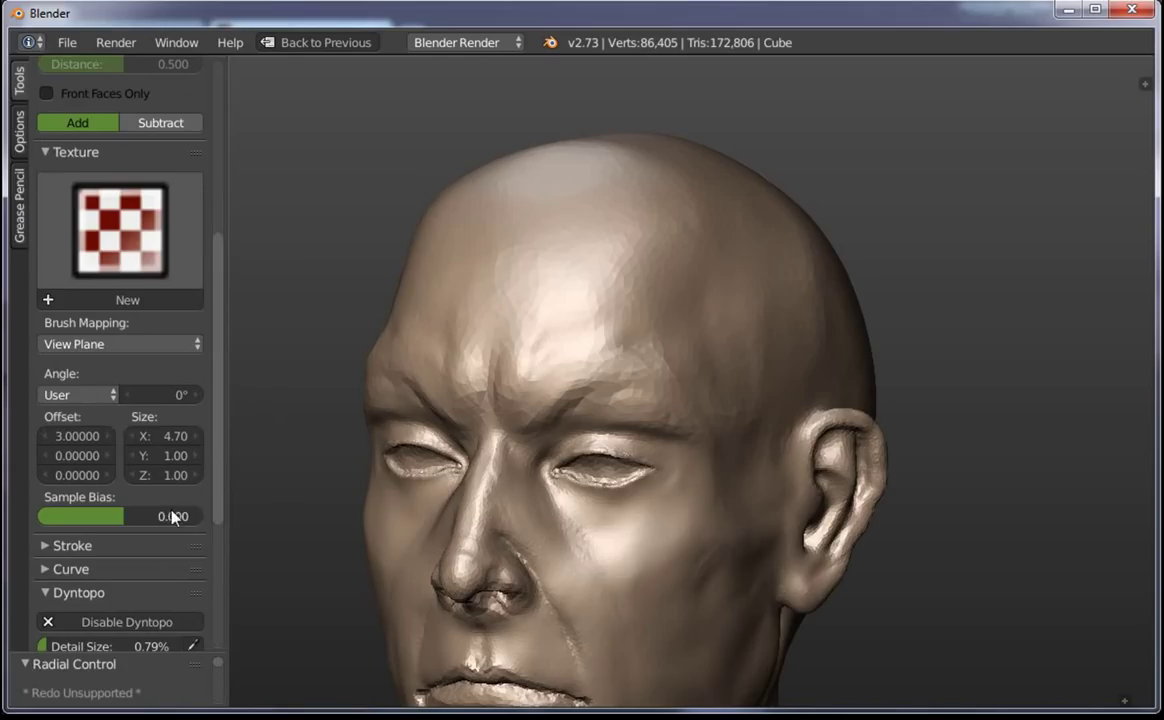
pyautogui.scroll(-4, 224, 550)
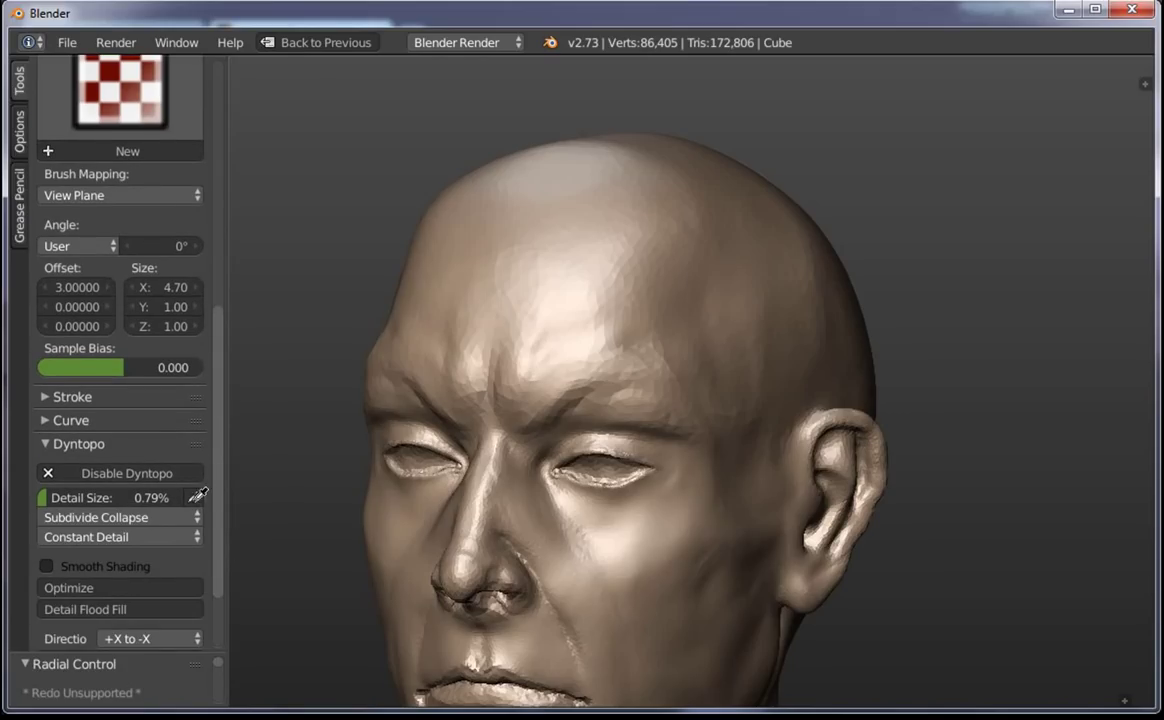
# Sample a 3.27% detail size from the forehead, resize the brush, and remesh the forehead
pyautogui.click(194, 497)
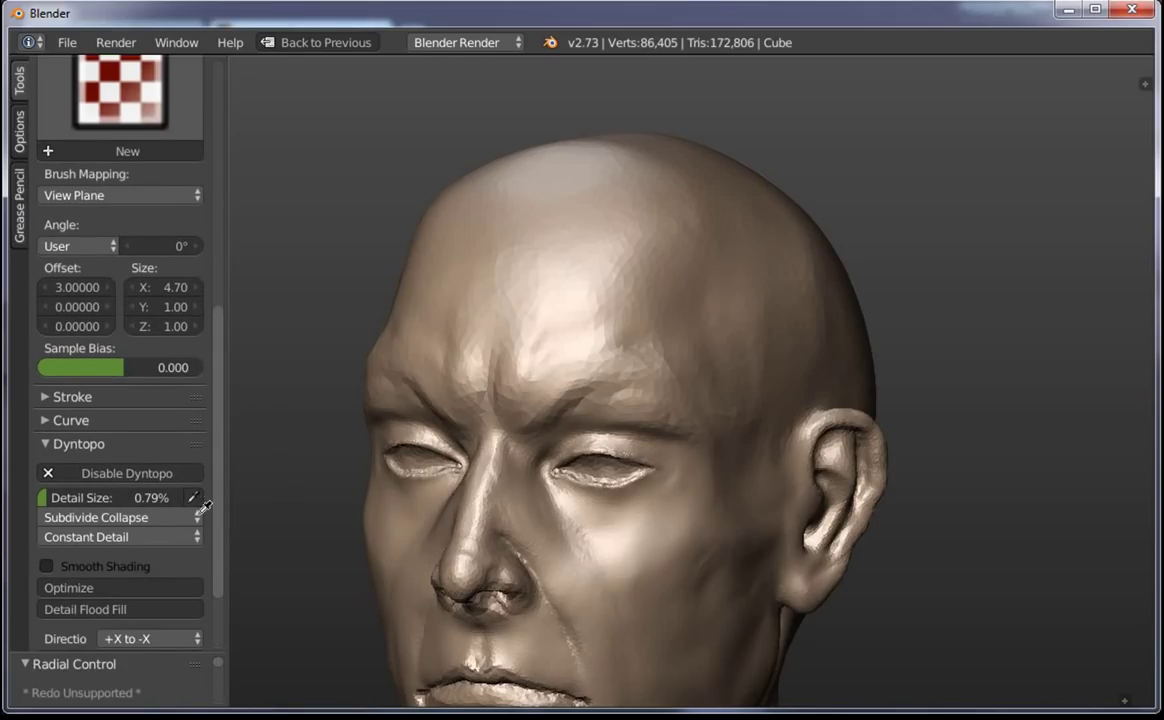
pyautogui.click(545, 300)
pyautogui.moveTo(675, 313); pyautogui.dragTo(657, 312)
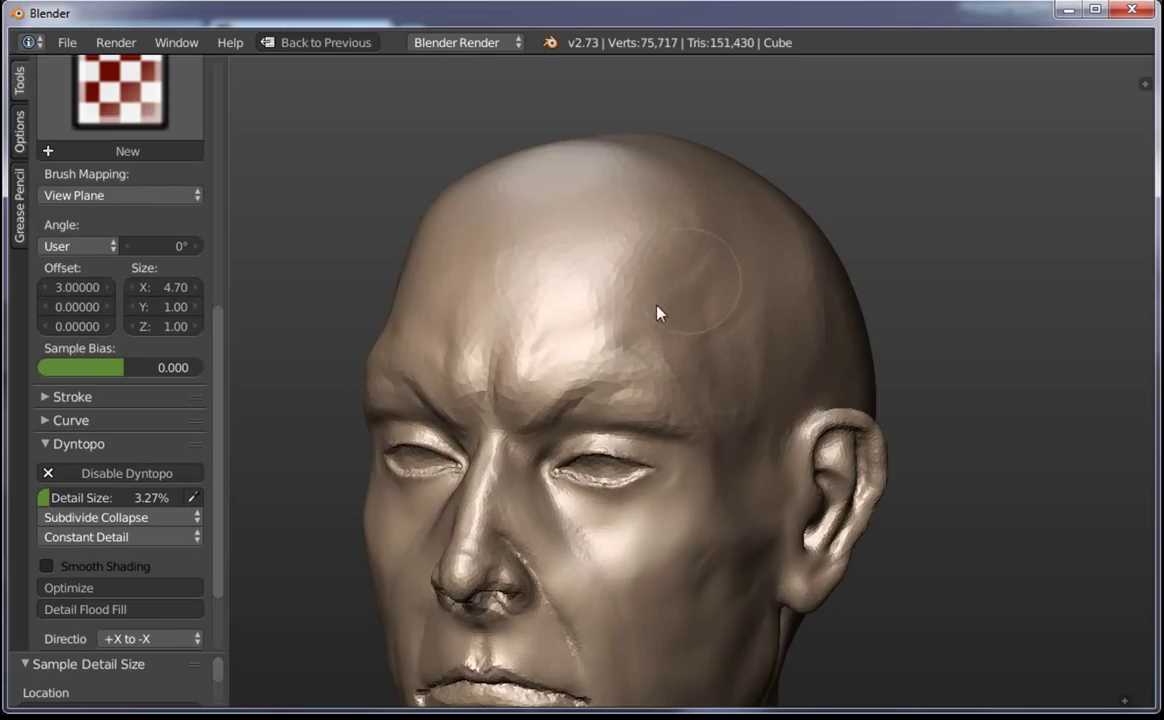
pyautogui.press('f')
pyautogui.click(655, 291)
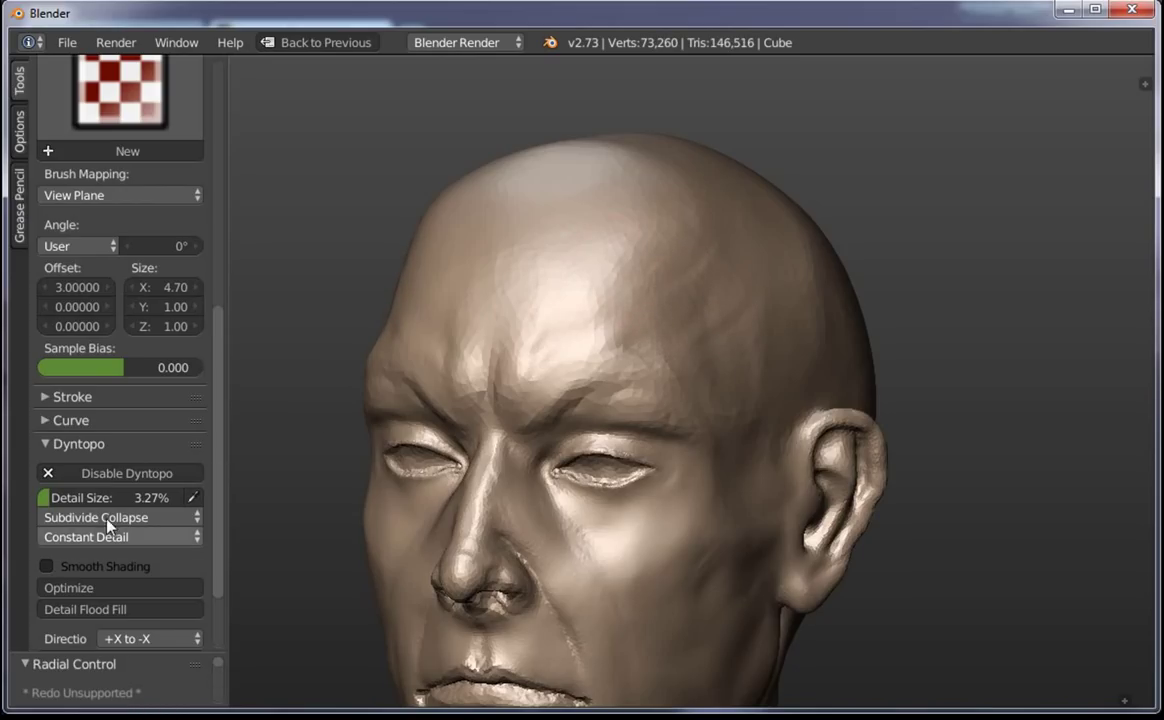
pyautogui.moveTo(633, 340)
pyautogui.mouseDown()
pyautogui.moveTo(709, 260)
pyautogui.moveTo(707, 234)
pyautogui.moveTo(670, 278)
pyautogui.mouseUp()
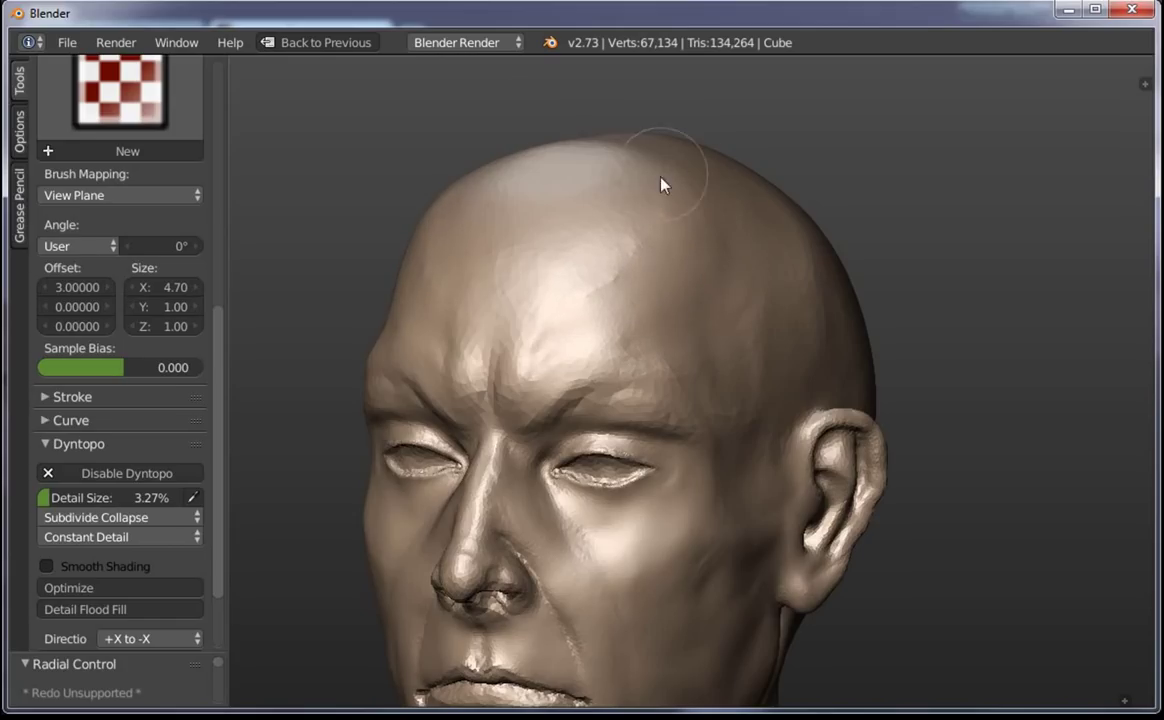
pyautogui.scroll(-8, 665, 182)
pyautogui.scroll(1, 749, 369)
pyautogui.scroll(3, 700, 372)
pyautogui.scroll(2, 658, 376)
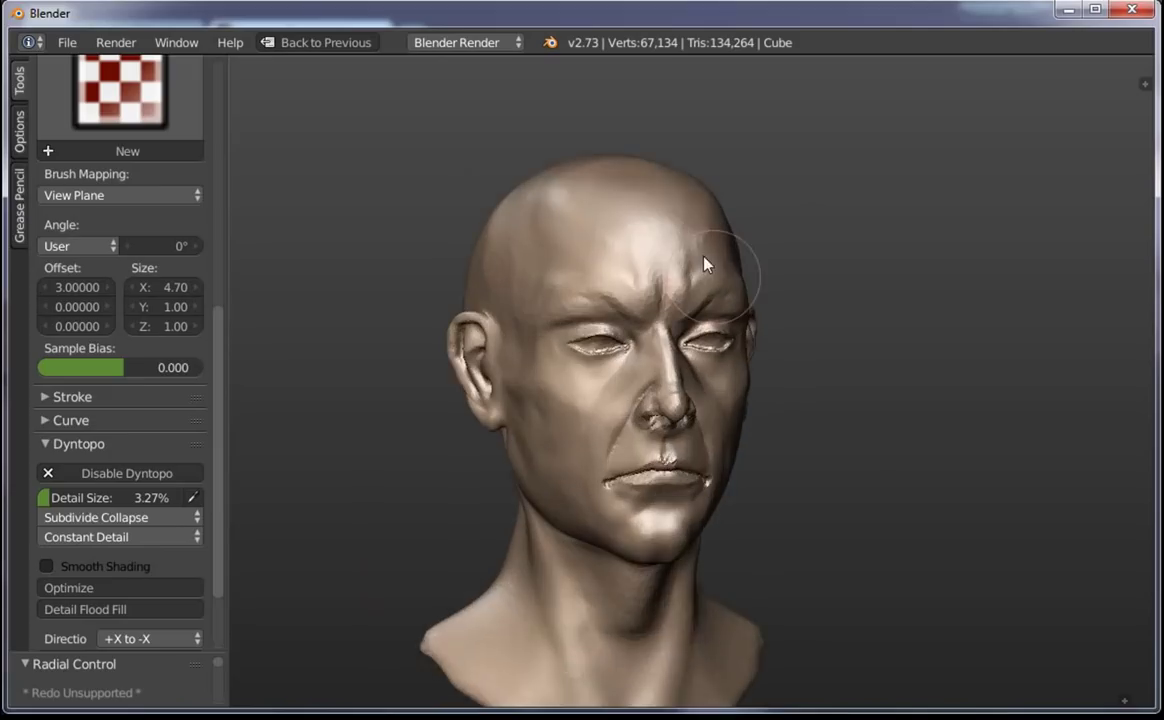
pyautogui.scroll(2, 702, 260)
pyautogui.scroll(-1, 592, 229)
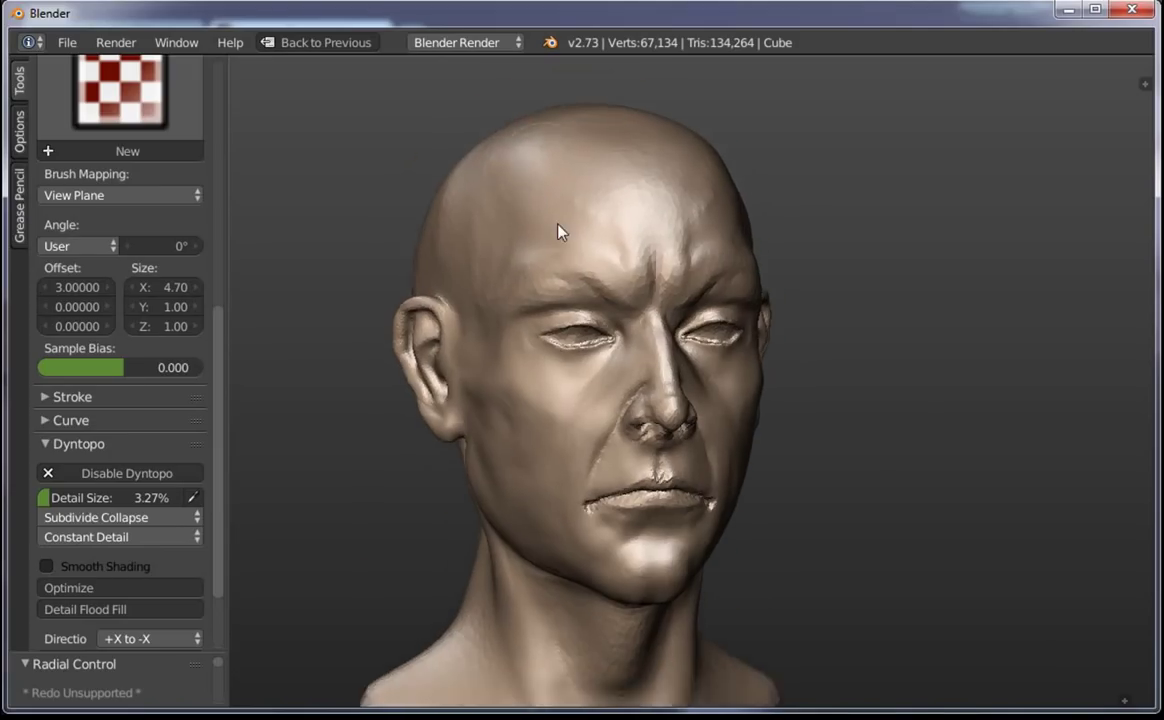
pyautogui.scroll(-6, 855, 361)
pyautogui.scroll(1, 761, 366)
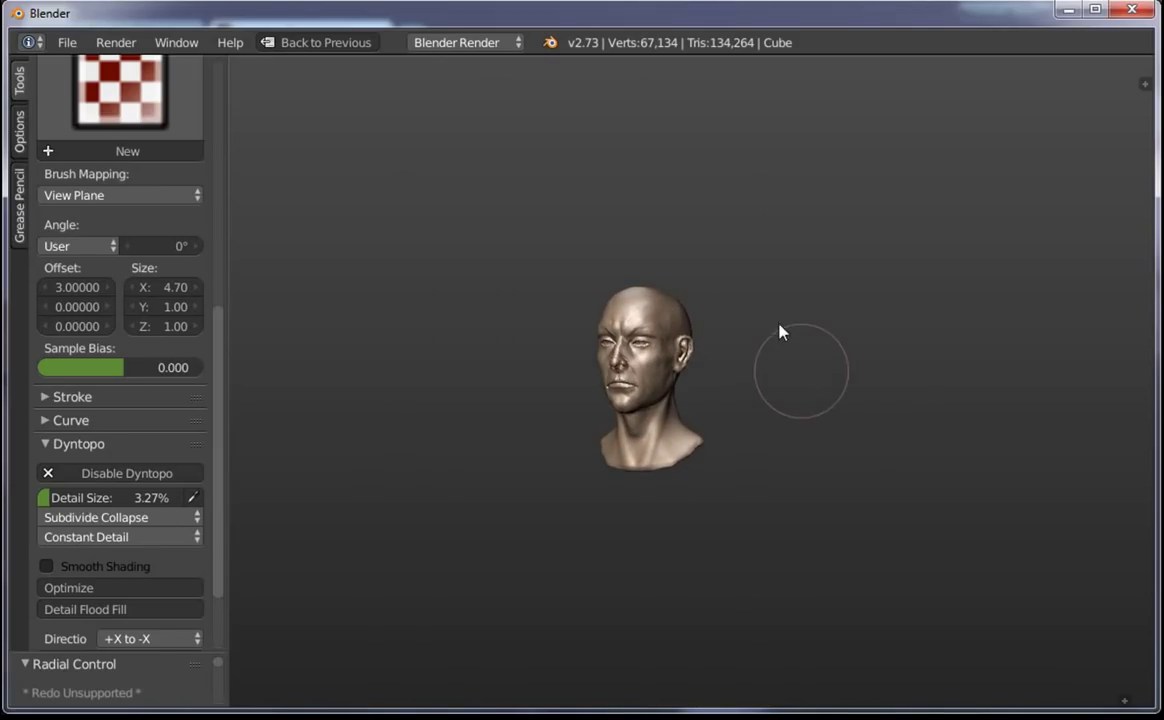
pyautogui.scroll(1, 839, 242)
pyautogui.scroll(3, 792, 221)
pyautogui.scroll(1, 778, 348)
pyautogui.scroll(3, 778, 348)
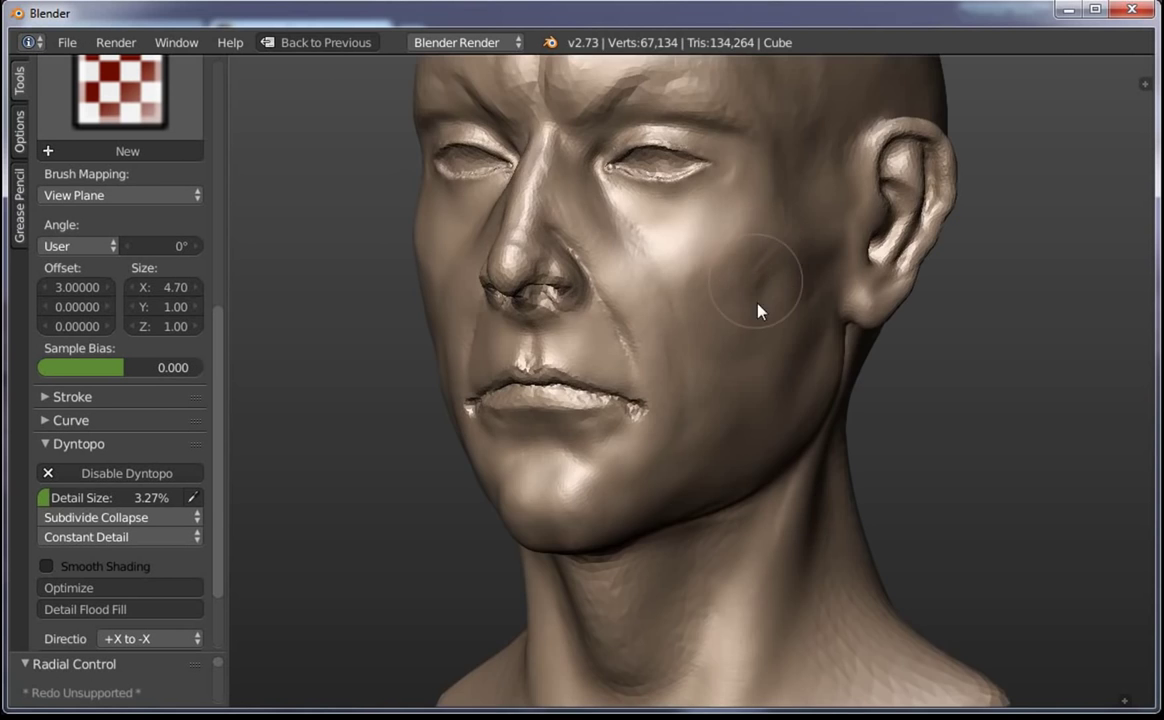
pyautogui.moveTo(592, 481)
pyautogui.mouseDown(button='middle')
pyautogui.moveTo(740, 501)
pyautogui.moveTo(610, 516)
pyautogui.moveTo(634, 624)
pyautogui.moveTo(629, 507)
pyautogui.mouseUp(button='middle')
pyautogui.scroll(-2, 629, 507)
pyautogui.scroll(2, 828, 494)
pyautogui.moveTo(828, 494)
pyautogui.mouseDown(button='middle')
pyautogui.moveTo(891, 473)
pyautogui.moveTo(603, 351)
pyautogui.moveTo(663, 457)
pyautogui.moveTo(1005, 455)
pyautogui.moveTo(798, 343)
pyautogui.moveTo(657, 418)
pyautogui.mouseUp(button='middle')
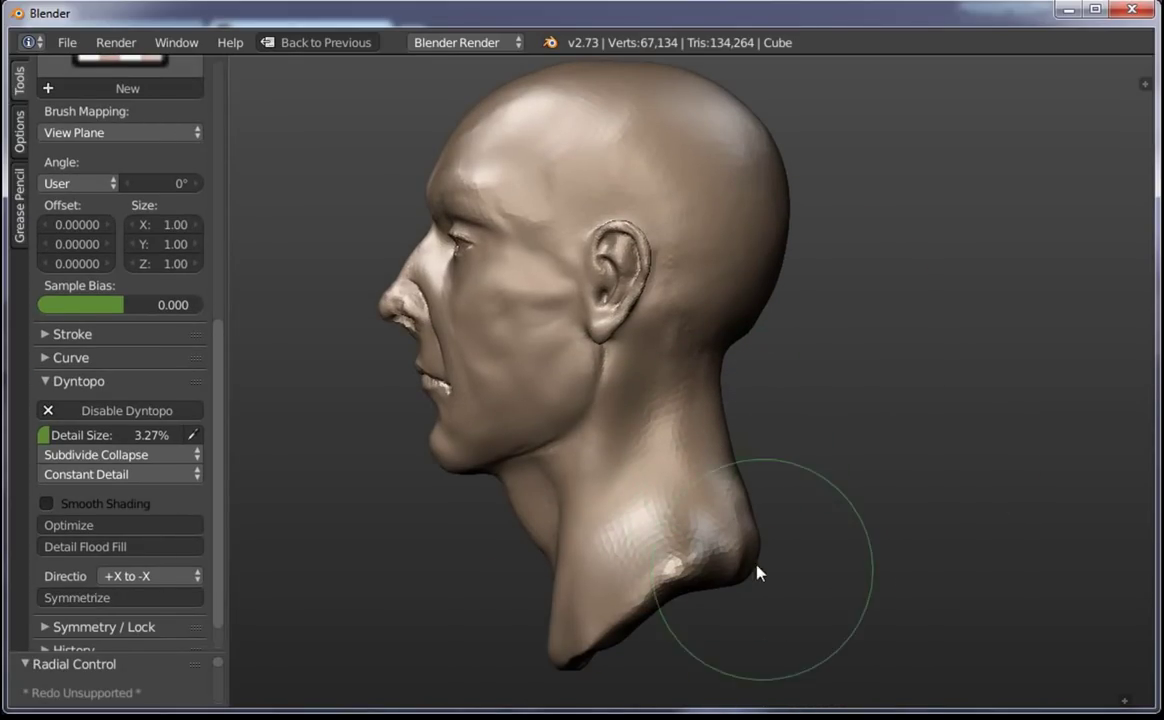
pyautogui.moveTo(777, 556)
pyautogui.mouseDown(button='middle')
pyautogui.moveTo(707, 530)
pyautogui.moveTo(767, 466)
pyautogui.moveTo(769, 395)
pyautogui.moveTo(746, 333)
pyautogui.moveTo(787, 351)
pyautogui.moveTo(724, 345)
pyautogui.mouseUp(button='middle')
pyautogui.moveTo(724, 345); pyautogui.dragTo(733, 333)
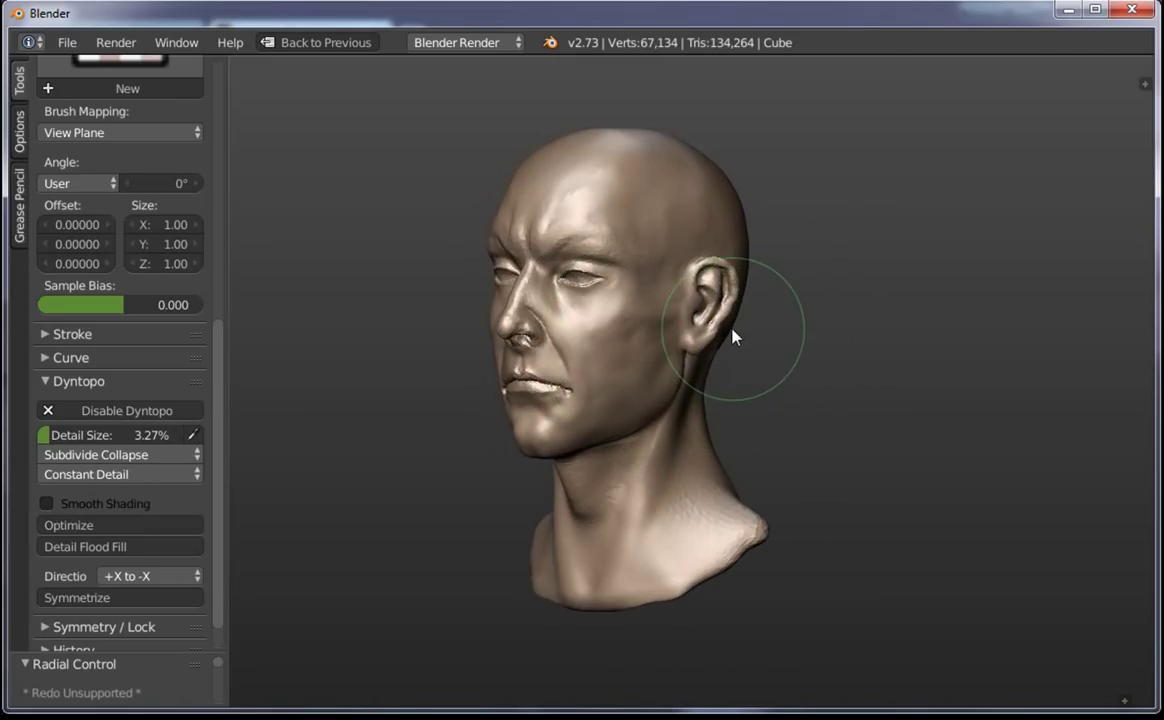
pyautogui.moveTo(703, 372)
pyautogui.mouseDown(button='middle')
pyautogui.moveTo(826, 439)
pyautogui.moveTo(675, 424)
pyautogui.moveTo(686, 503)
pyautogui.moveTo(779, 410)
pyautogui.mouseUp(button='middle')
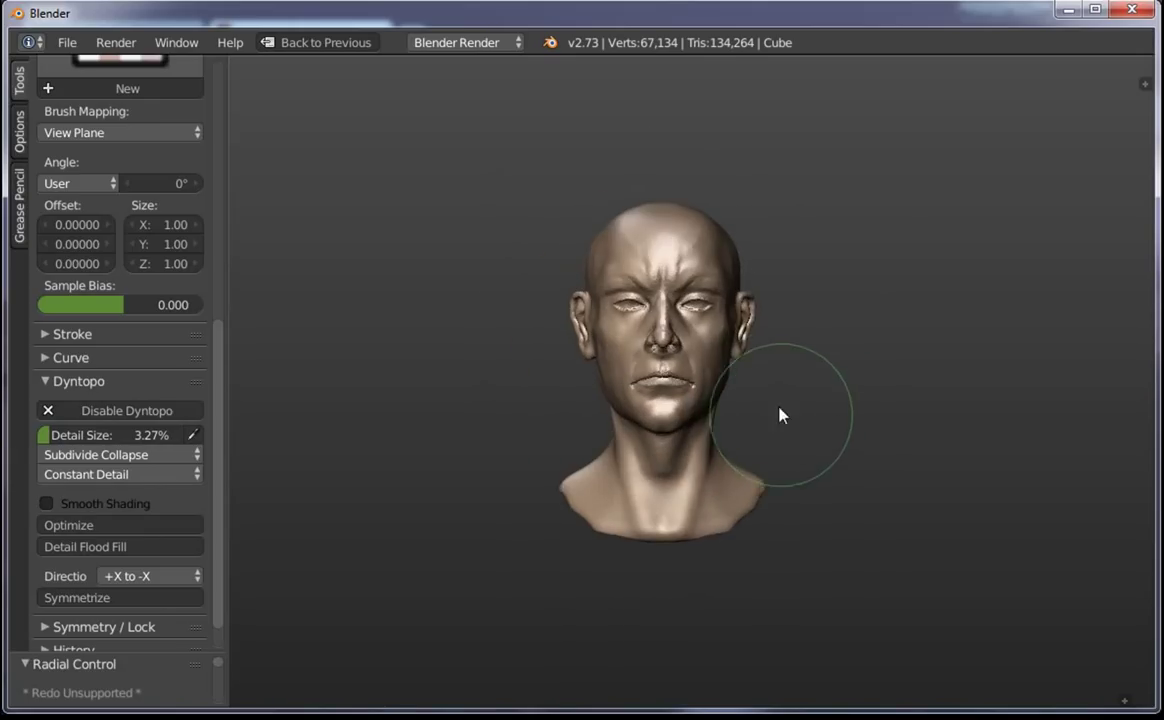
pyautogui.scroll(5, 766, 340)
pyautogui.scroll(-1, 670, 353)
pyautogui.scroll(-4, 727, 360)
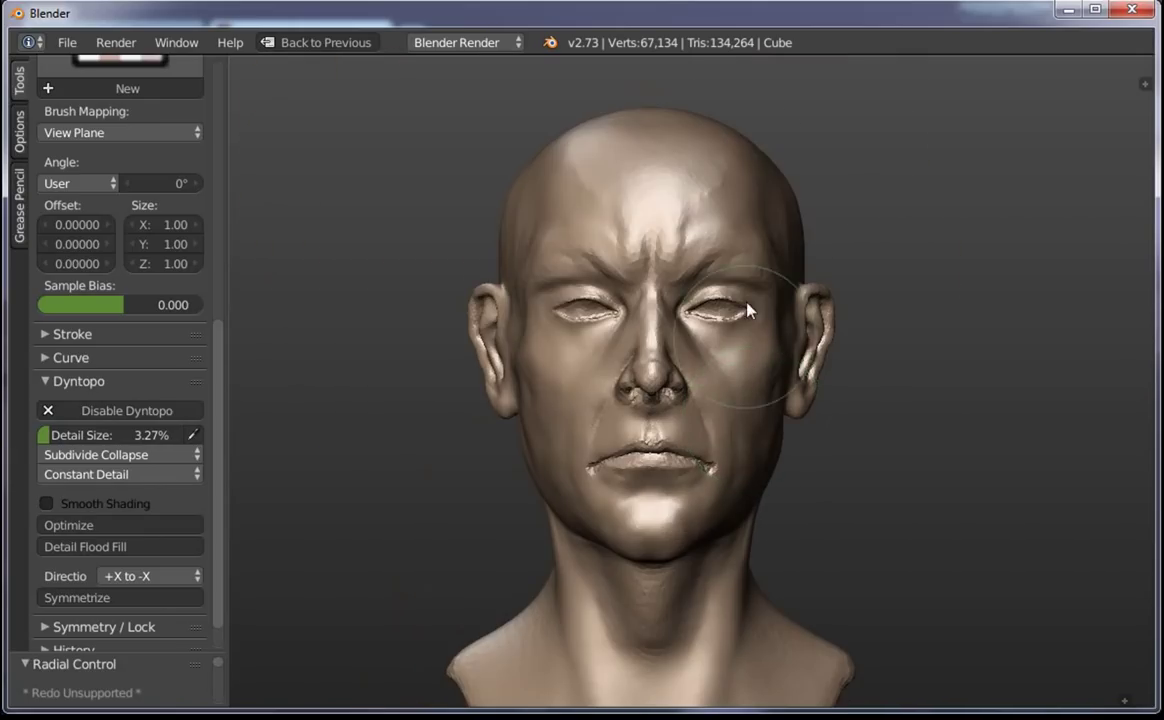
pyautogui.moveTo(616, 489); pyautogui.dragTo(603, 530, button='middle')
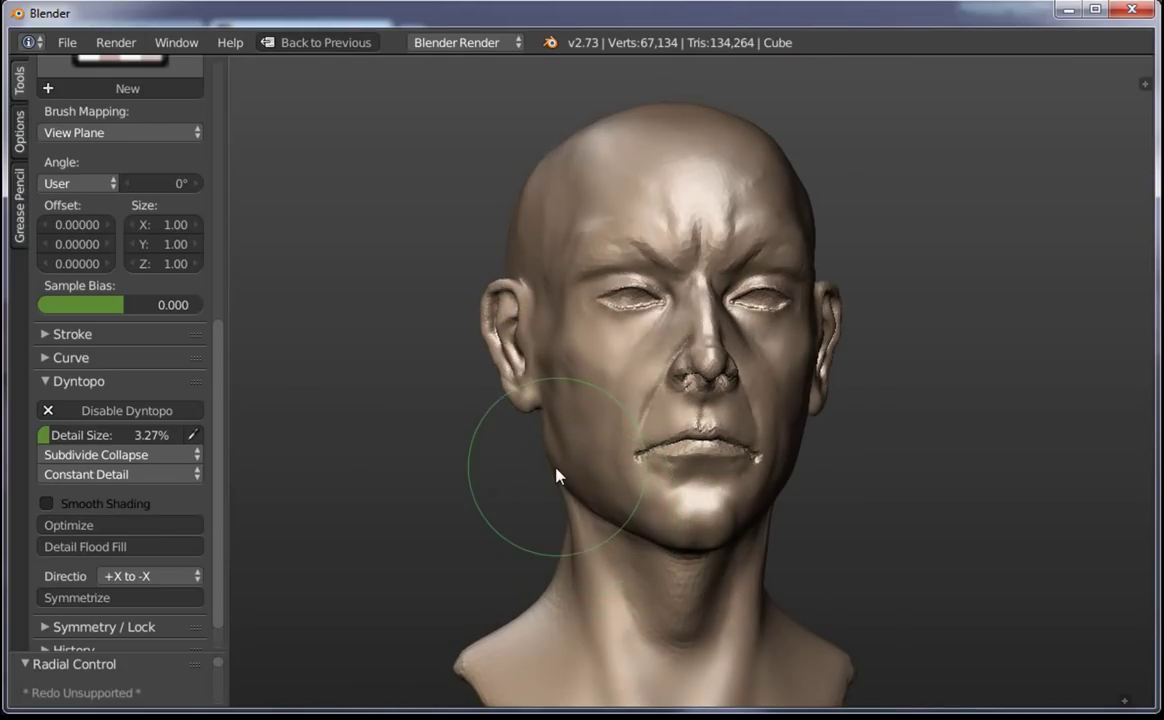
pyautogui.scroll(-1, 632, 447)
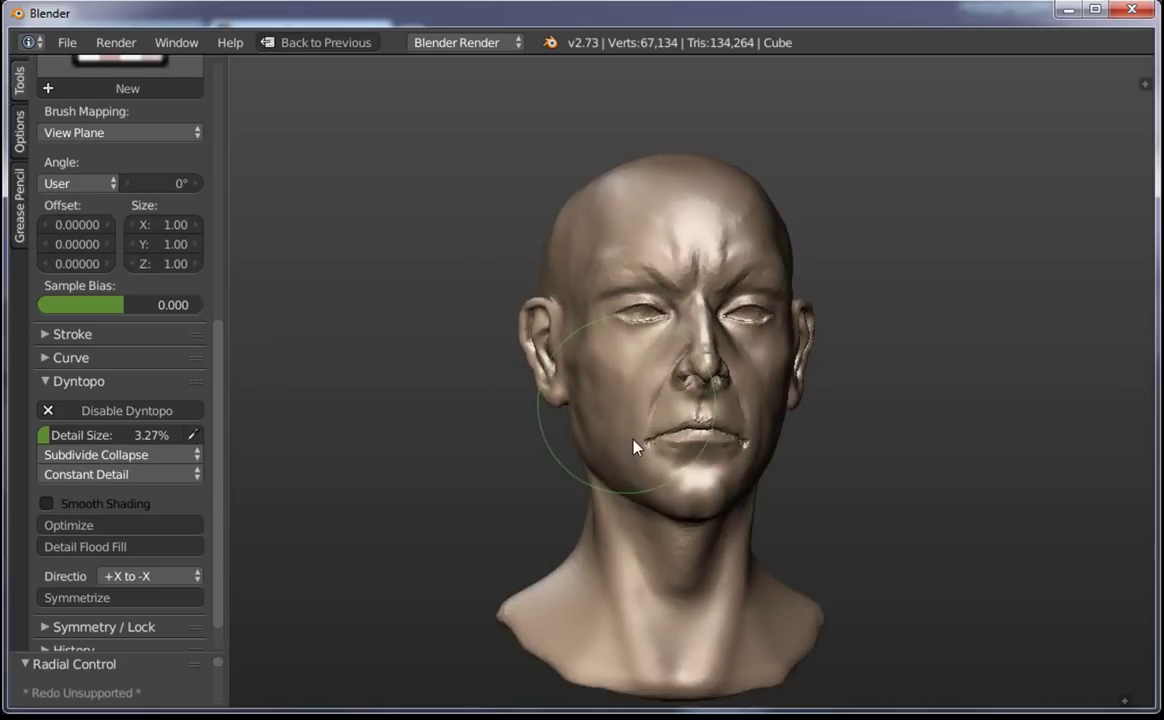
pyautogui.scroll(-2, 610, 430)
pyautogui.scroll(4, 725, 320)
pyautogui.moveTo(755, 305)
pyautogui.mouseDown(button='middle')
pyautogui.moveTo(621, 395)
pyautogui.moveTo(598, 379)
pyautogui.mouseUp(button='middle')
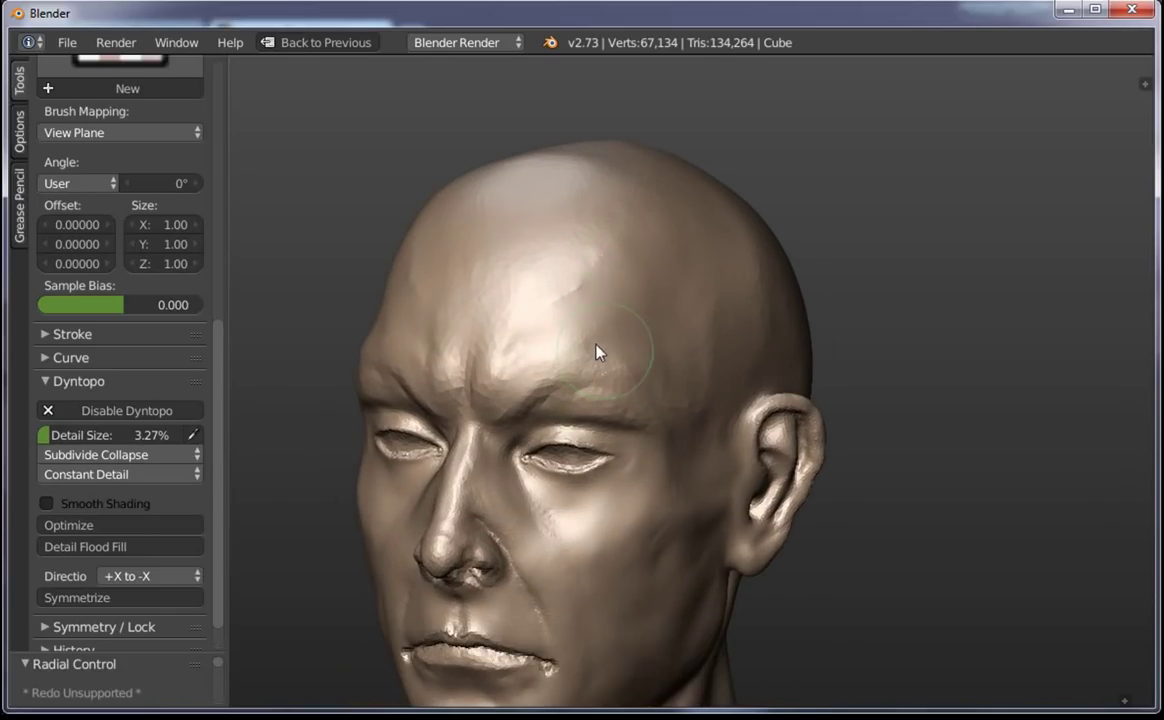
pyautogui.scroll(10, 215, 300)
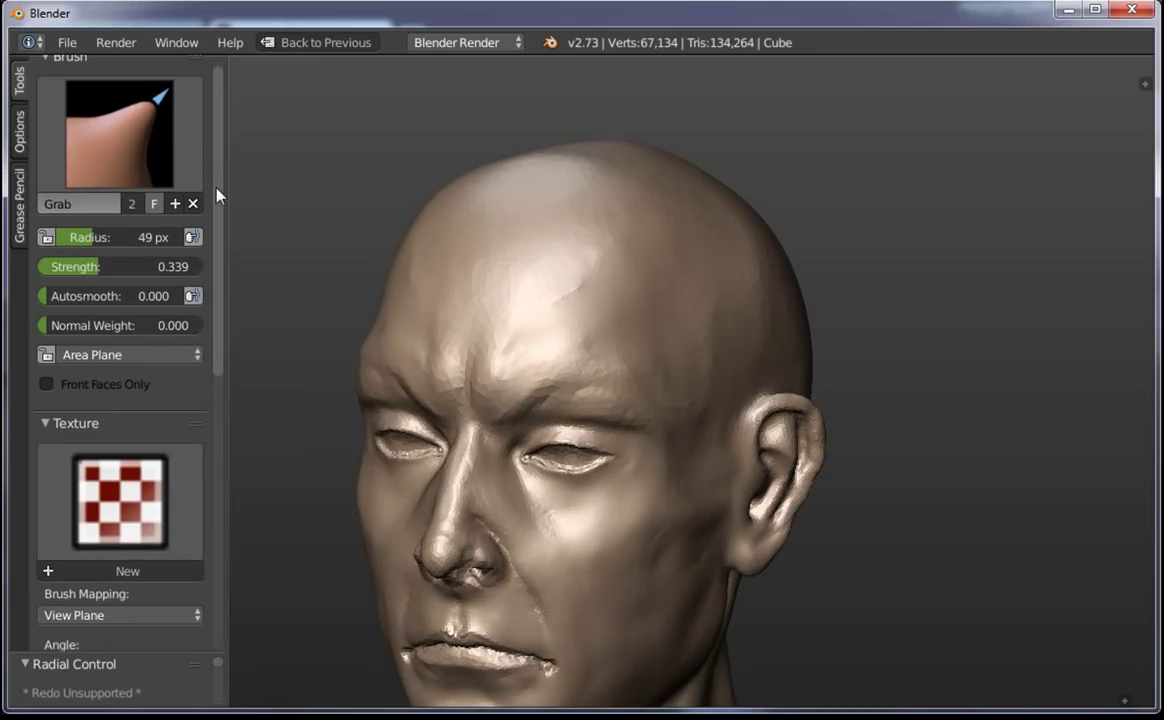
# Pick the Mask brush and enlarge its radius to 86 px
pyautogui.click(156, 150)
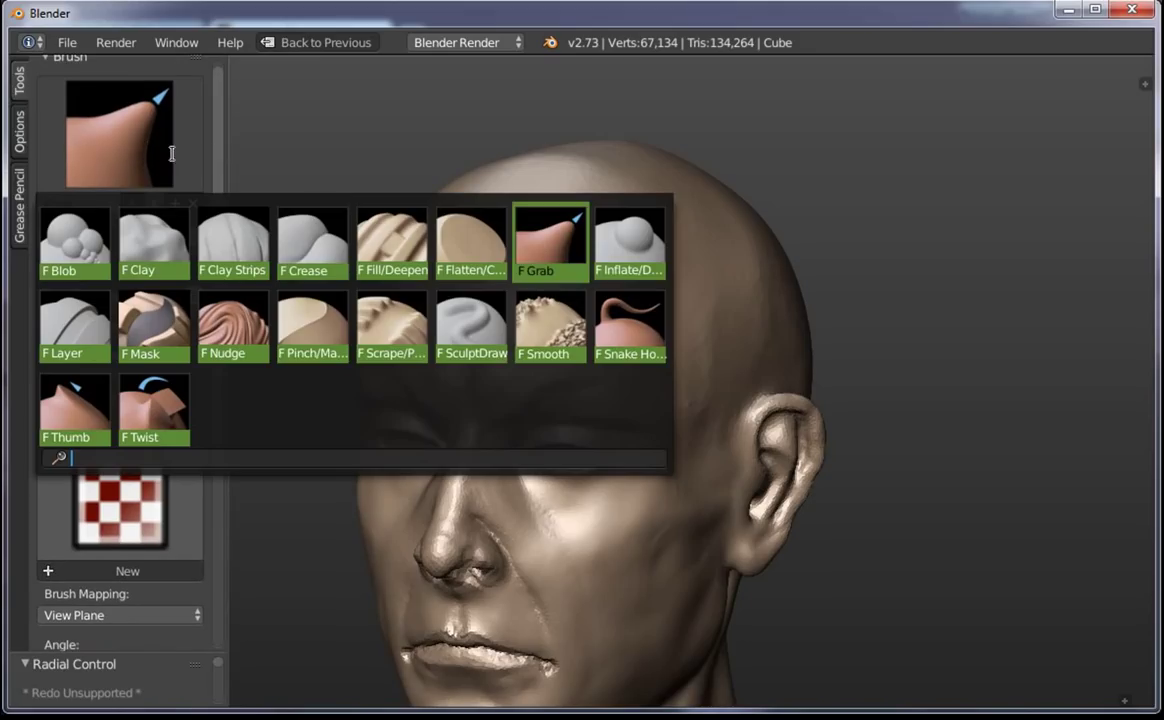
pyautogui.click(138, 320)
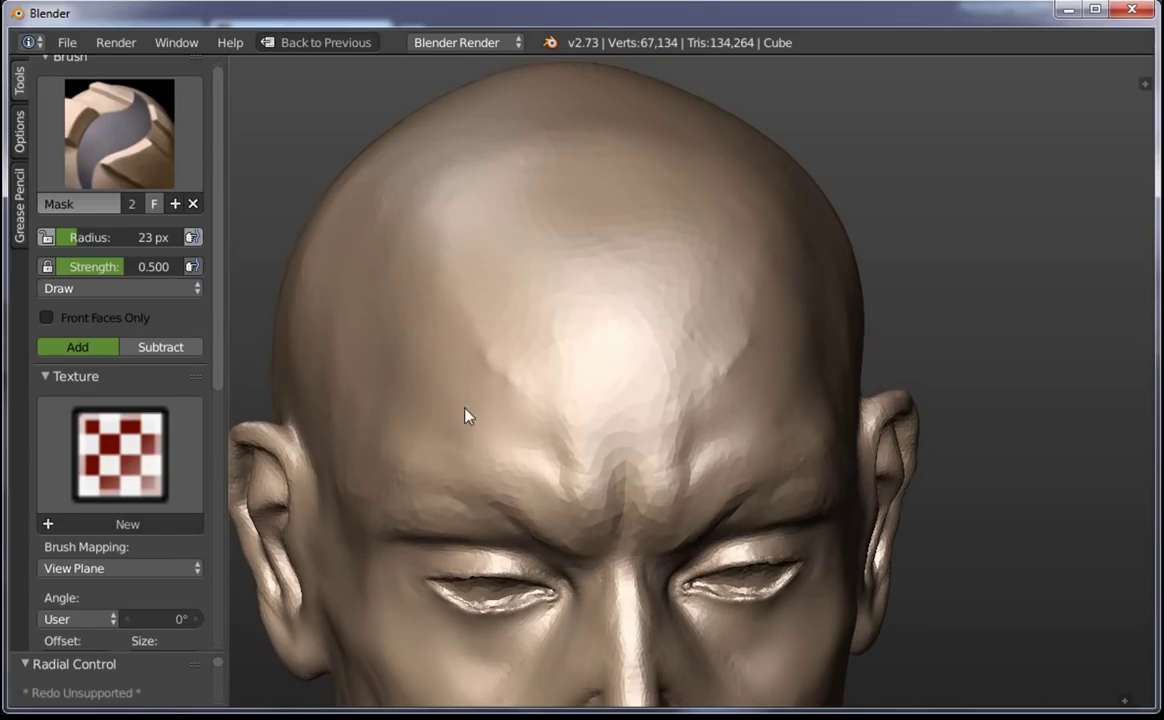
pyautogui.moveTo(492, 435)
pyautogui.mouseDown(button='middle')
pyautogui.moveTo(390, 322)
pyautogui.moveTo(637, 473)
pyautogui.moveTo(627, 386)
pyautogui.mouseUp(button='middle')
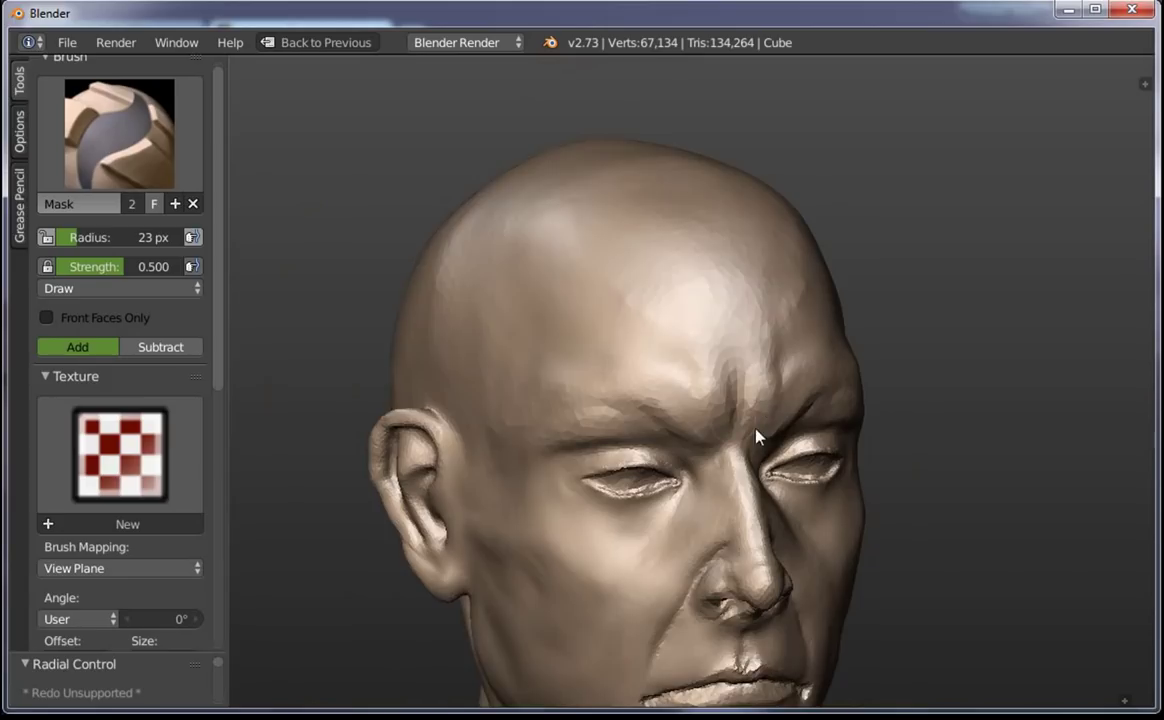
pyautogui.moveTo(757, 437); pyautogui.dragTo(616, 260, button='middle')
pyautogui.moveTo(633, 385)
pyautogui.mouseDown(button='middle')
pyautogui.moveTo(650, 317)
pyautogui.moveTo(590, 385)
pyautogui.mouseUp(button='middle')
pyautogui.press('f')
pyautogui.click(651, 397)
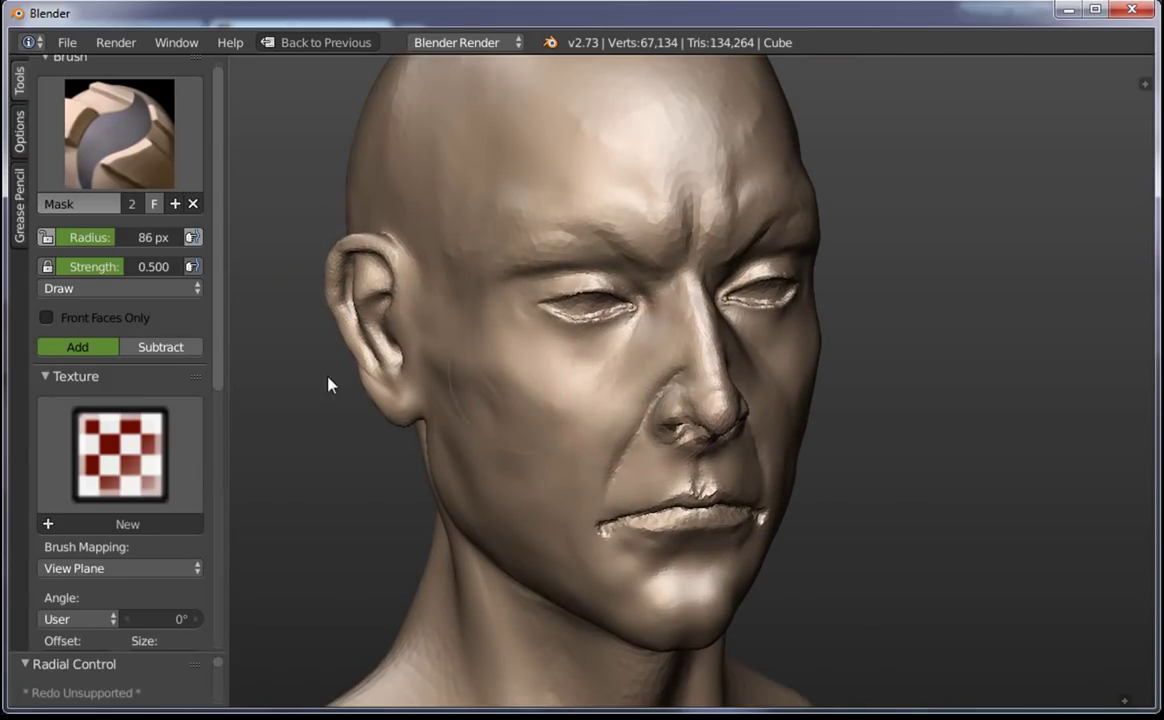
# Switch to Clay Strips and try forehead strokes, cancelling the save and undoing them
pyautogui.click(119, 133)
pyautogui.click(236, 245)
pyautogui.moveTo(510, 152)
pyautogui.mouseDown()
pyautogui.moveTo(528, 161)
pyautogui.moveTo(664, 100)
pyautogui.moveTo(676, 245)
pyautogui.mouseUp()
pyautogui.hotkey('ctrl', 's')
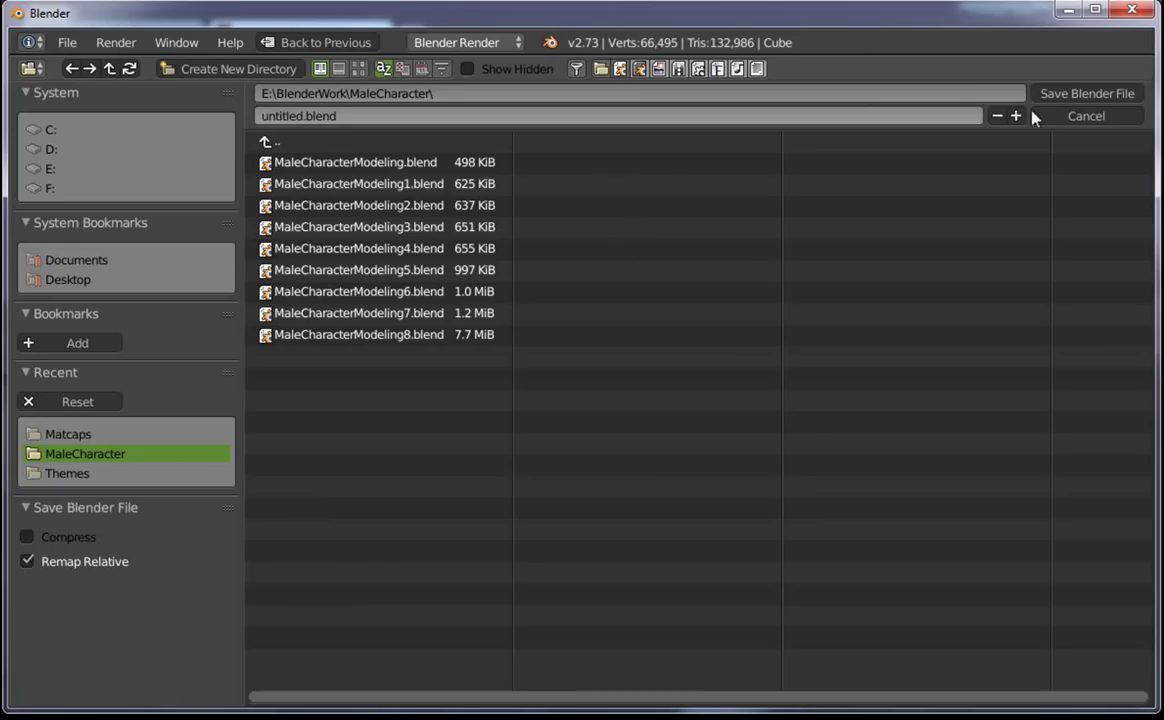
pyautogui.click(1078, 116)
pyautogui.hotkey('ctrl', 'z')
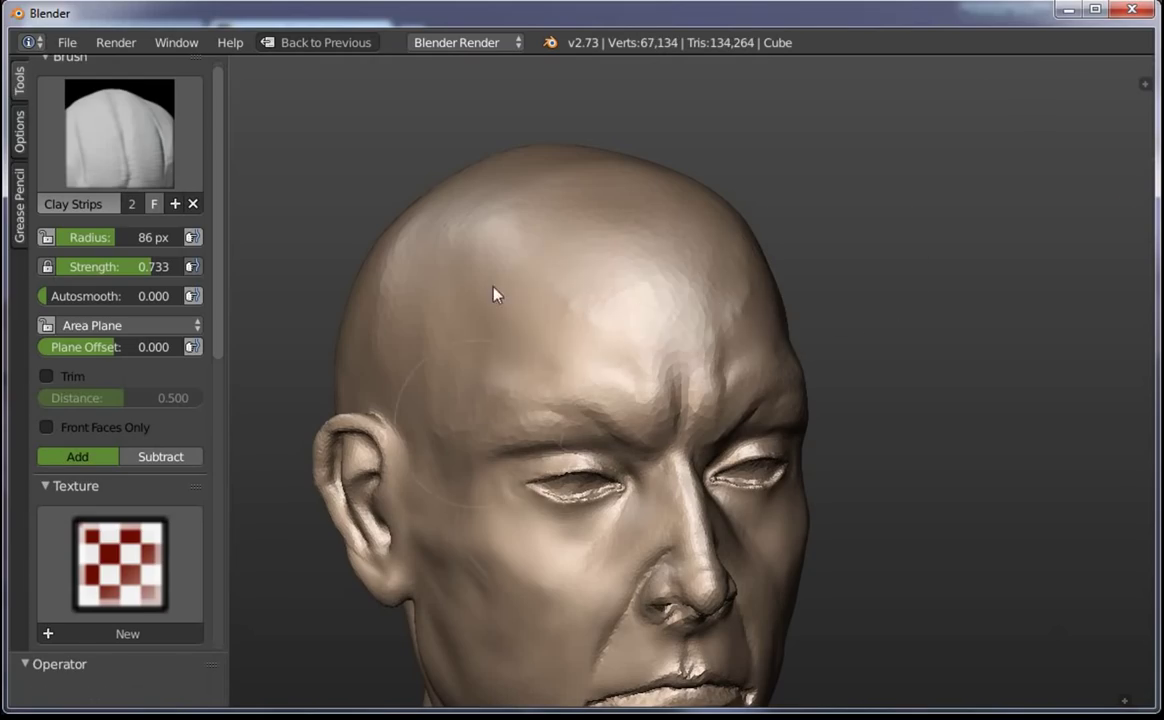
pyautogui.moveTo(637, 148)
pyautogui.mouseDown()
pyautogui.moveTo(577, 372)
pyautogui.moveTo(678, 388)
pyautogui.moveTo(535, 395)
pyautogui.mouseUp()
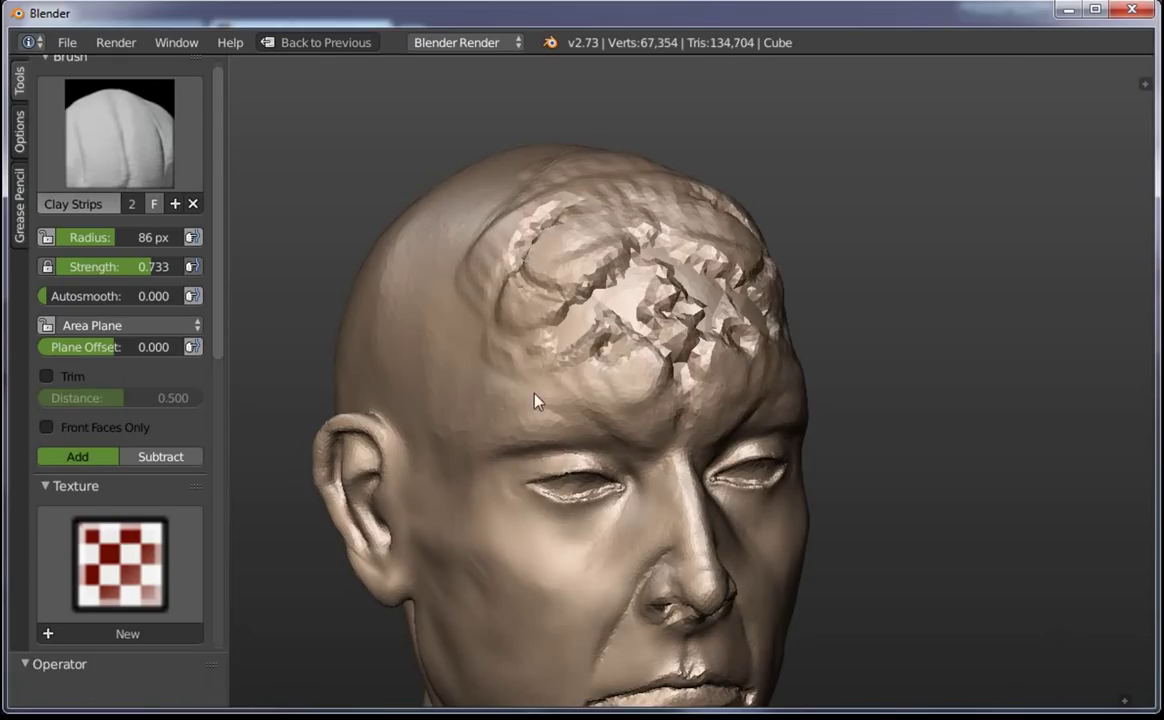
pyautogui.hotkey('ctrl', 'z')
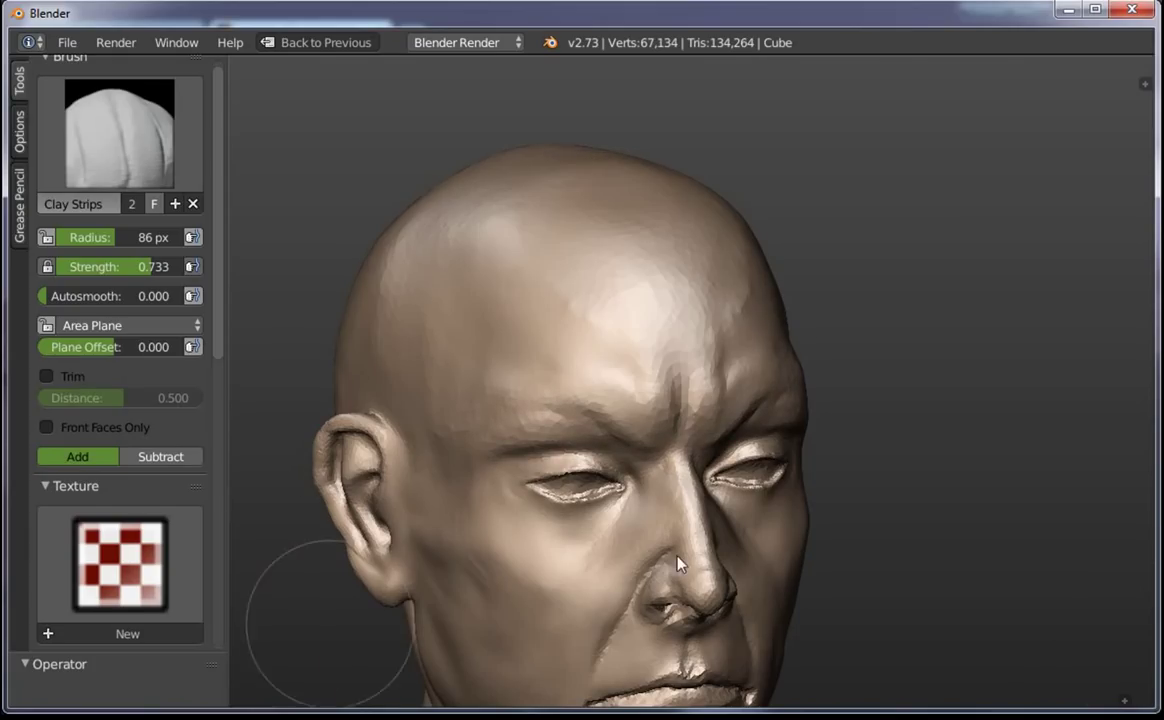
pyautogui.moveTo(1128, 697); pyautogui.dragTo(1128, 685)
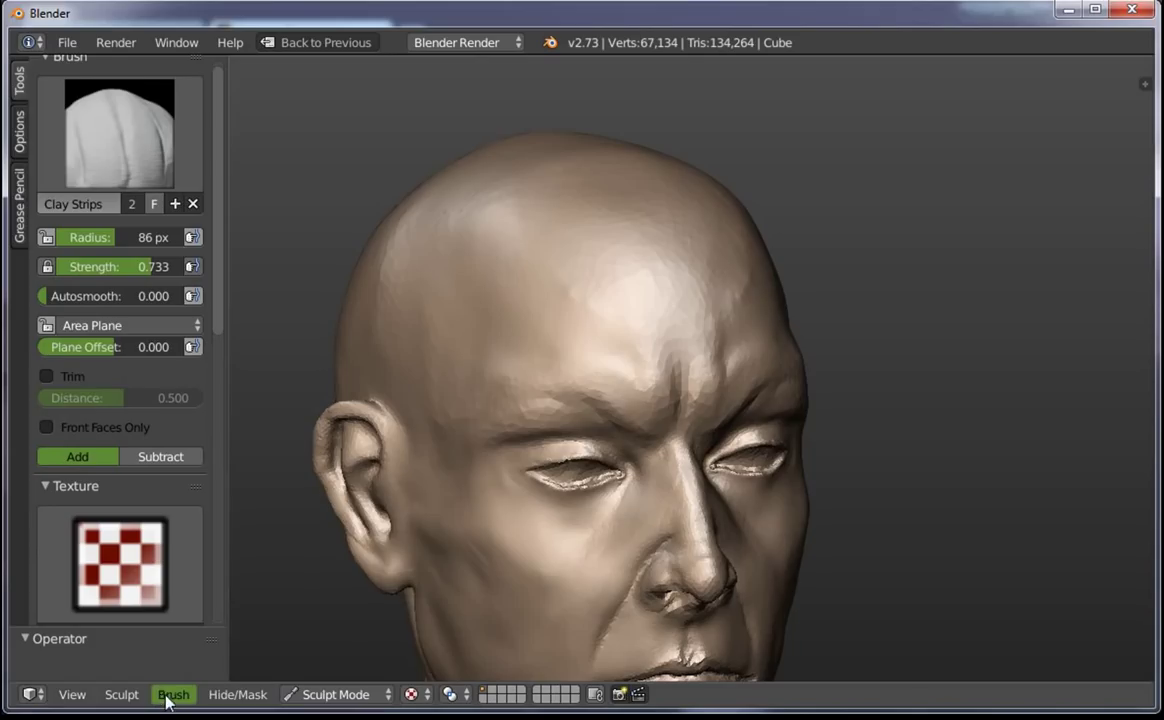
# Fill the whole head with mask and hide the masked parts
pyautogui.click(232, 694)
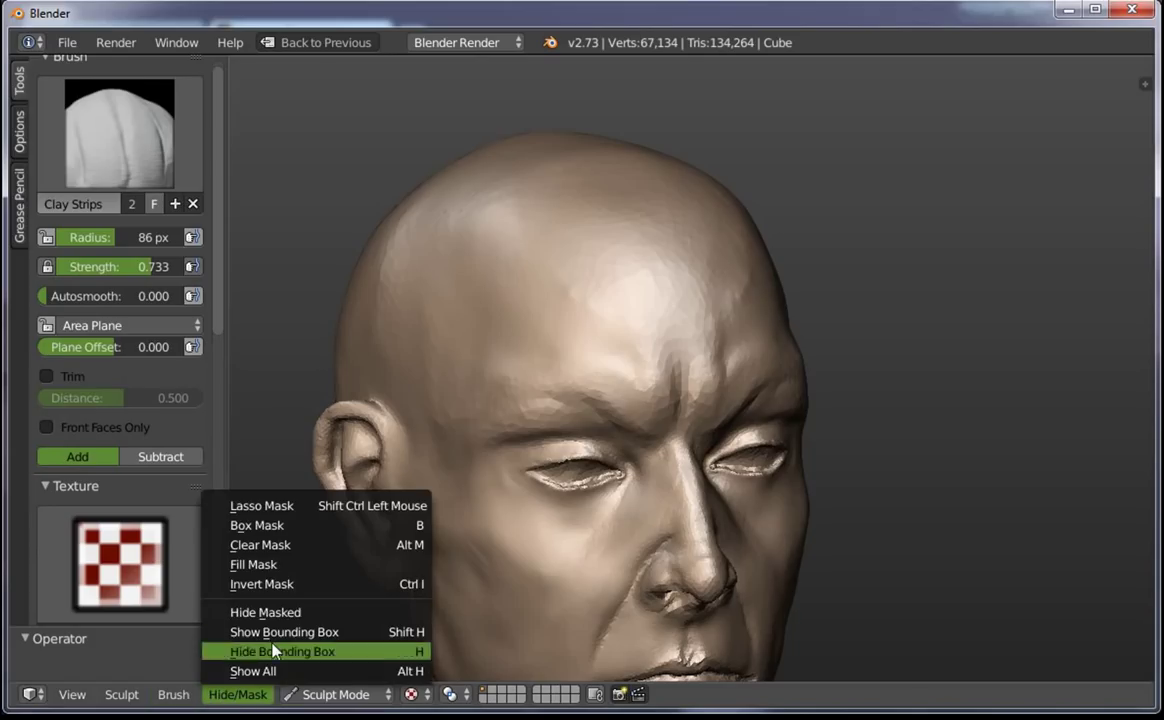
pyautogui.click(342, 566)
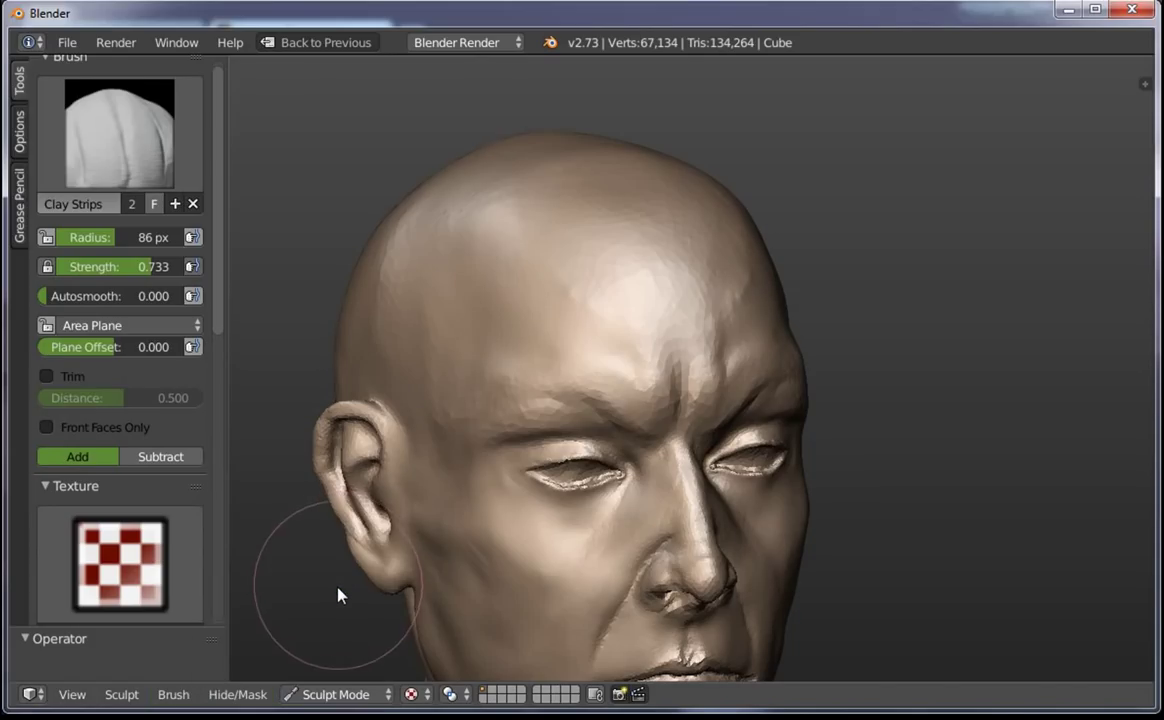
pyautogui.click(258, 695)
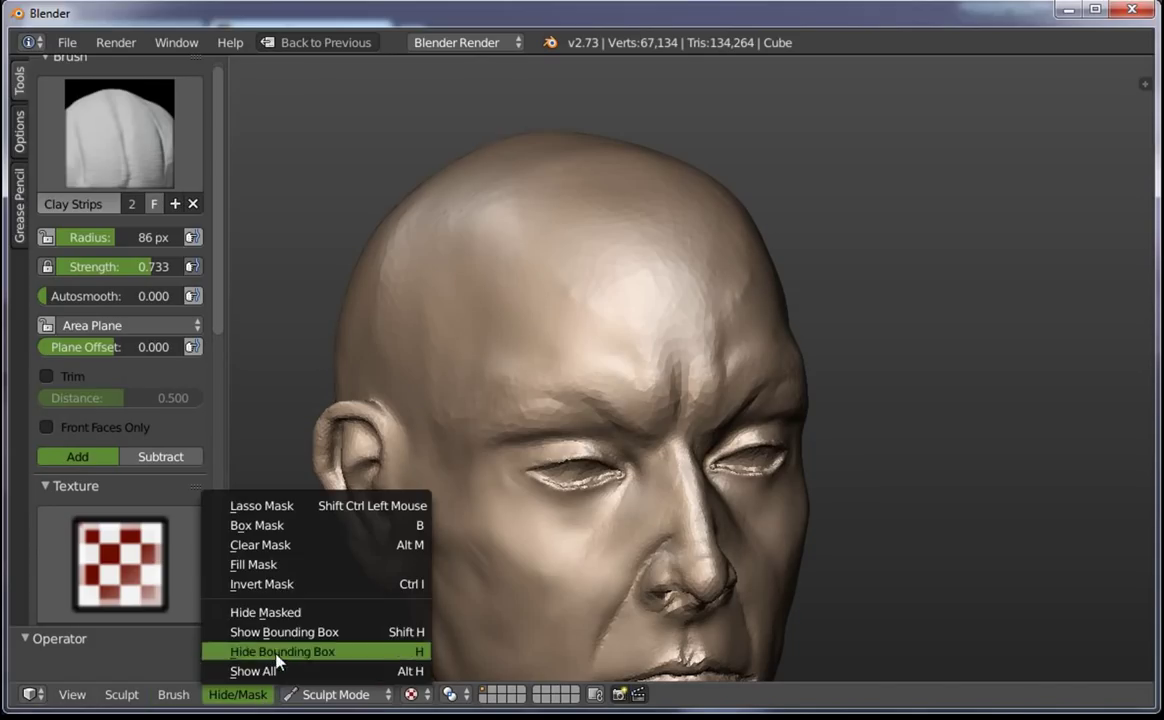
pyautogui.click(312, 612)
pyautogui.click(253, 705)
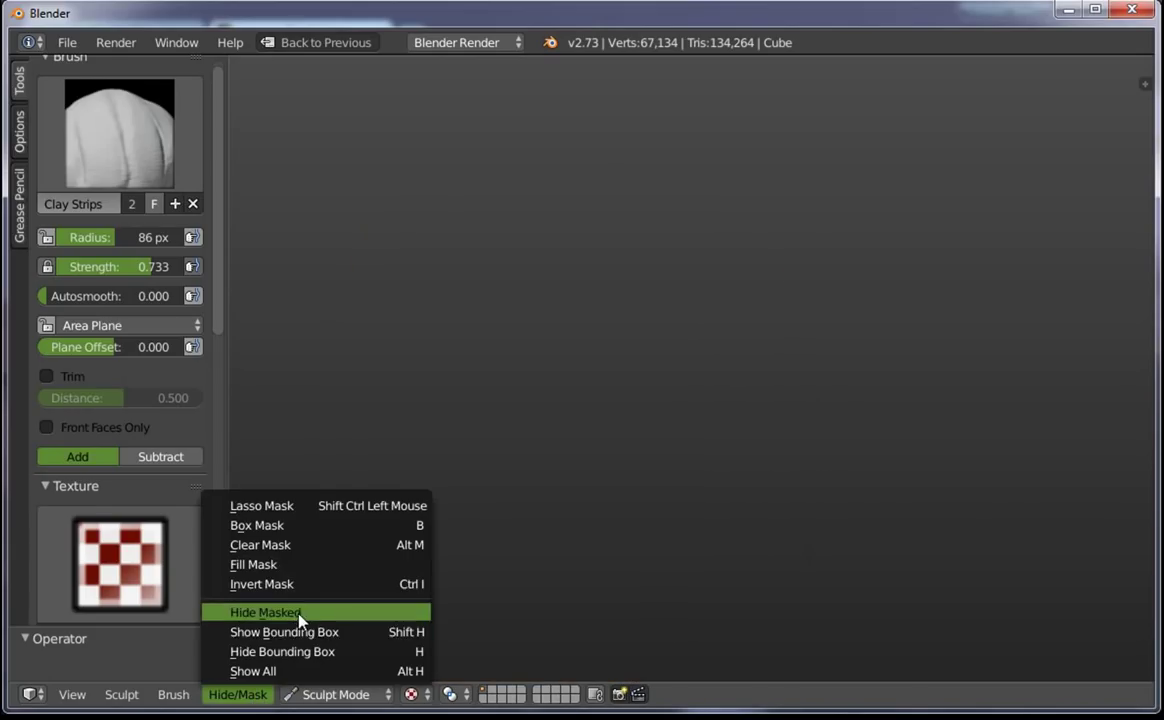
pyautogui.click(299, 612)
# Unhide the whole head mesh and pick the Mask brush
pyautogui.click(258, 698)
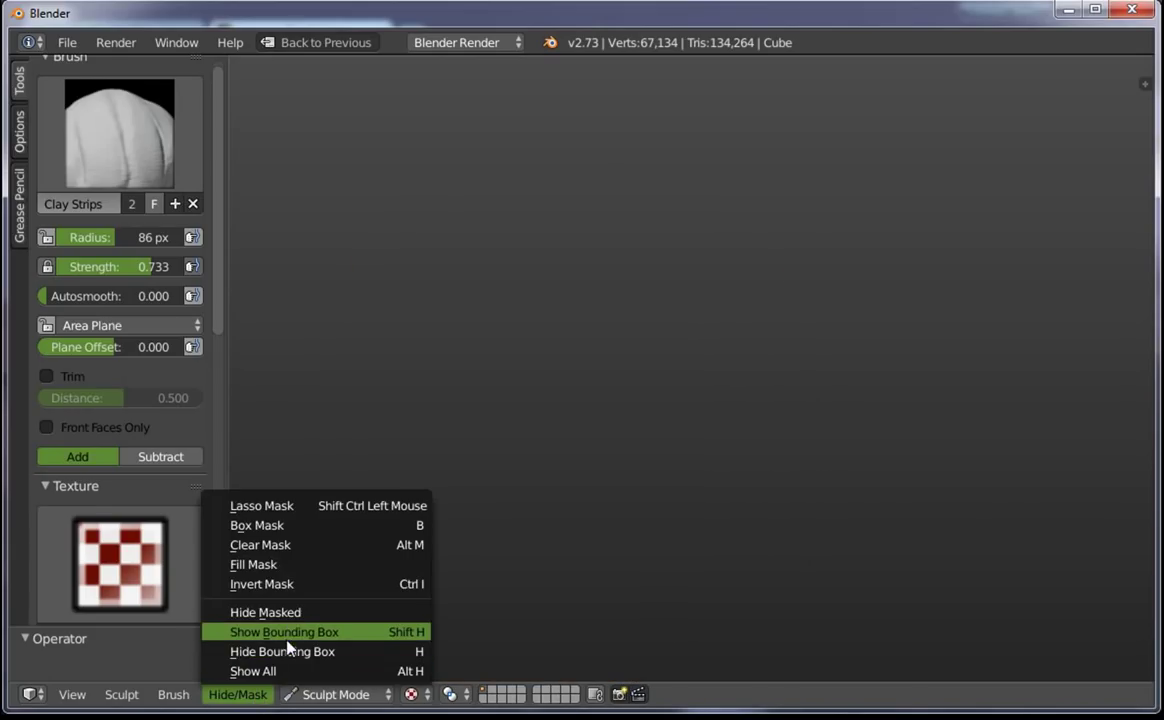
pyautogui.click(290, 672)
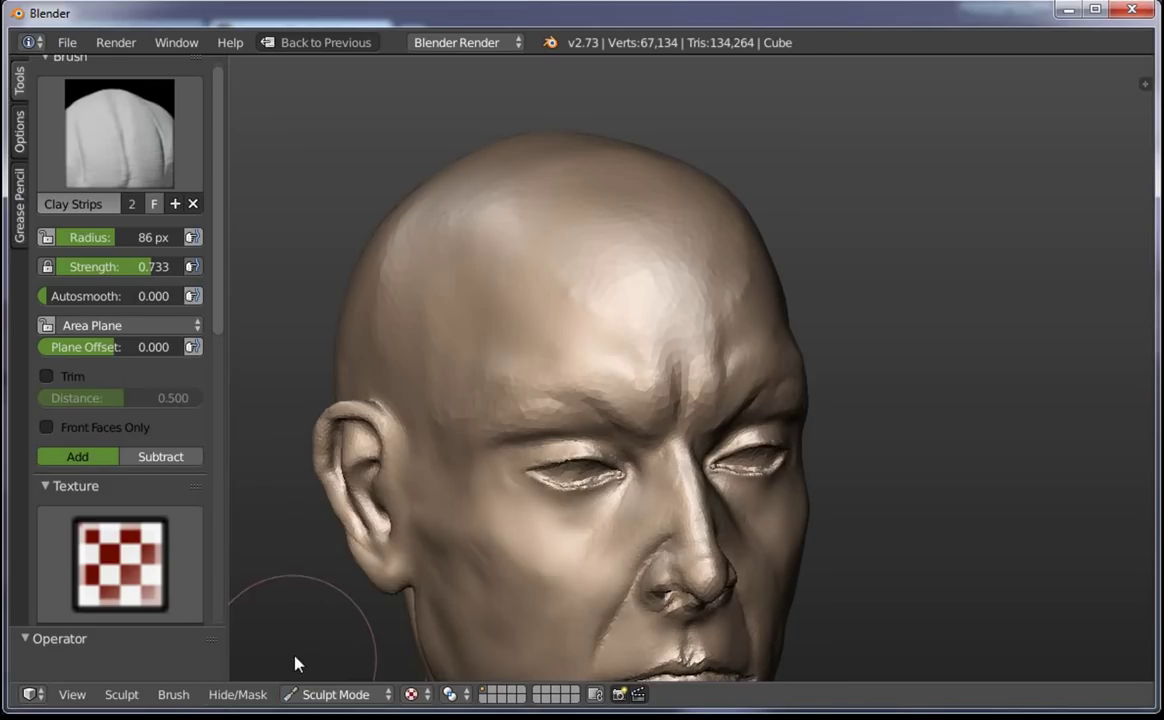
pyautogui.click(245, 695)
pyautogui.click(120, 150)
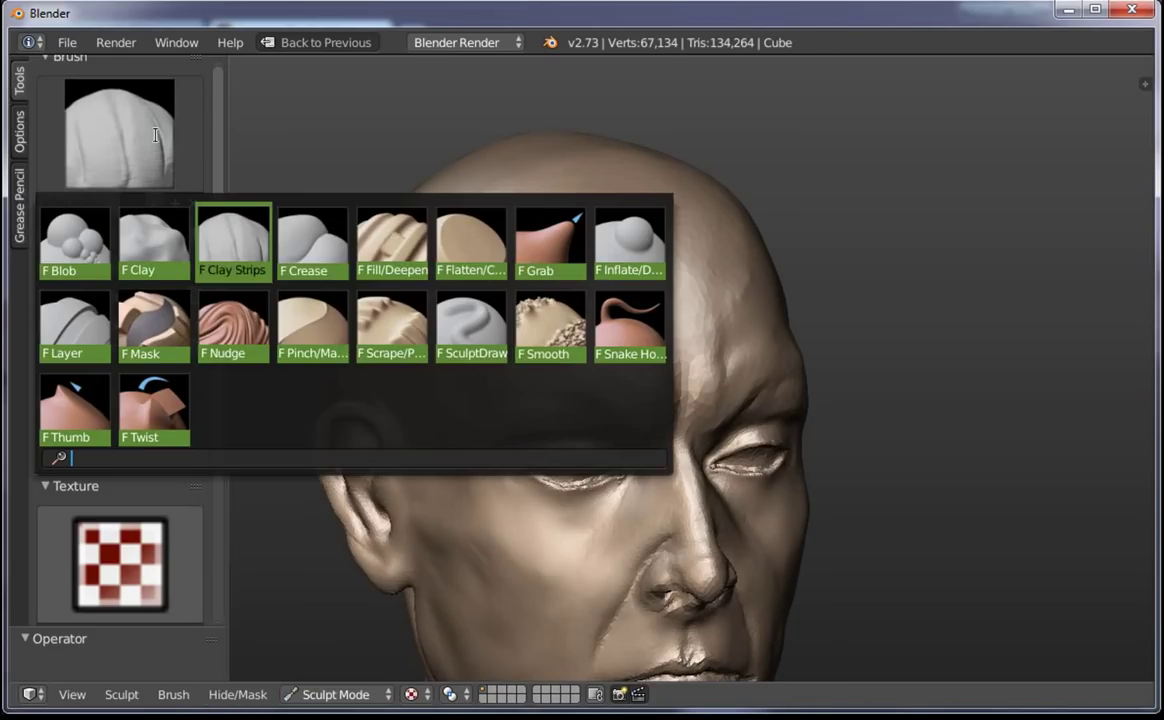
pyautogui.click(143, 318)
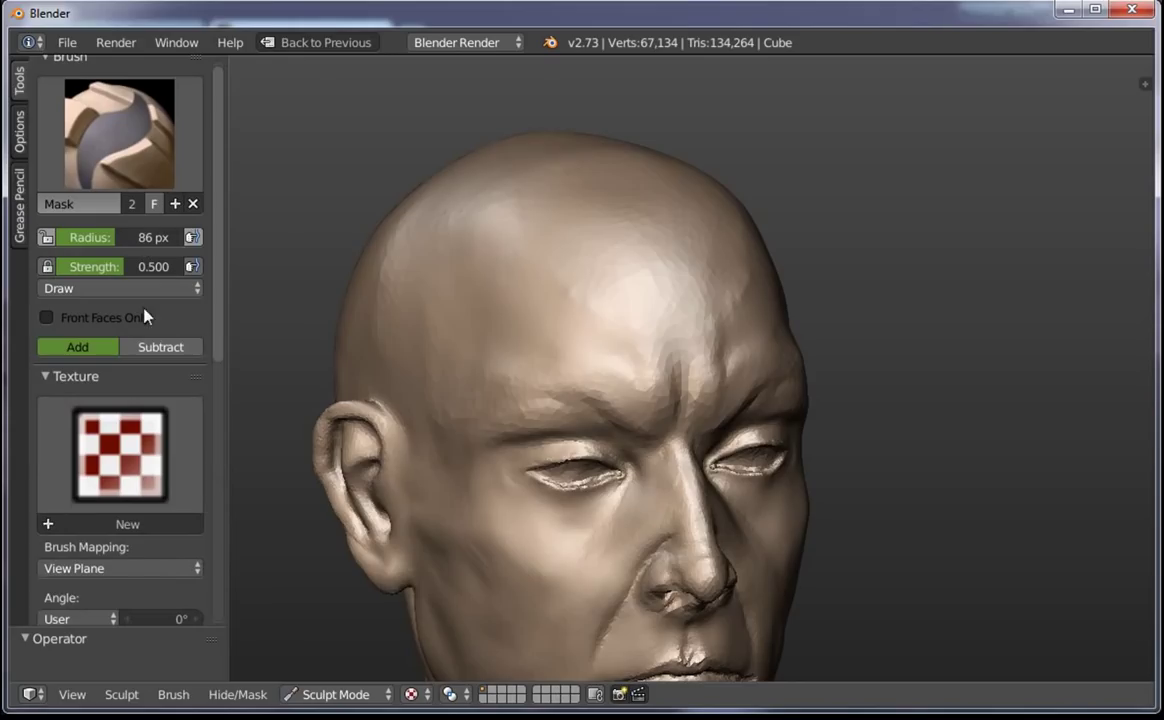
# Toggle the head's mask and restore the full layout with its side editors
pyautogui.hotkey('ctrl', 'i')
pyautogui.hotkey('ctrl', 'i')
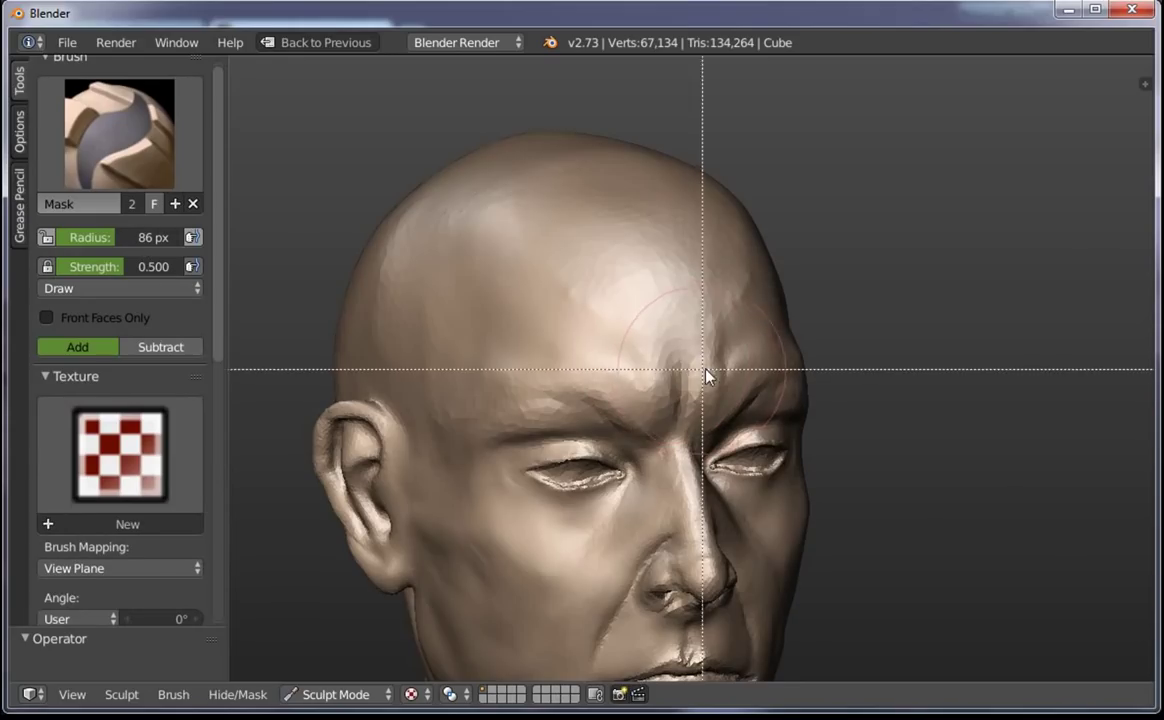
pyautogui.press('n')
pyautogui.hotkey('ctrl', 'i')
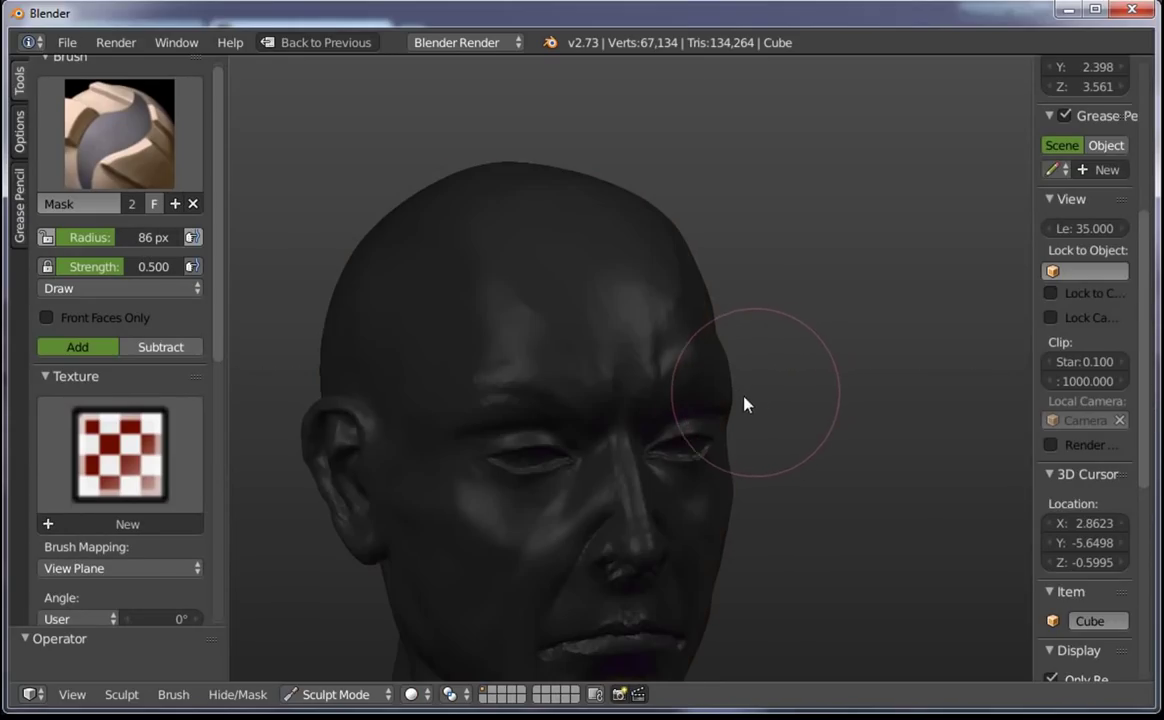
pyautogui.scroll(-3, 750, 430)
pyautogui.press('n')
pyautogui.hotkey('ctrl', 'Up')
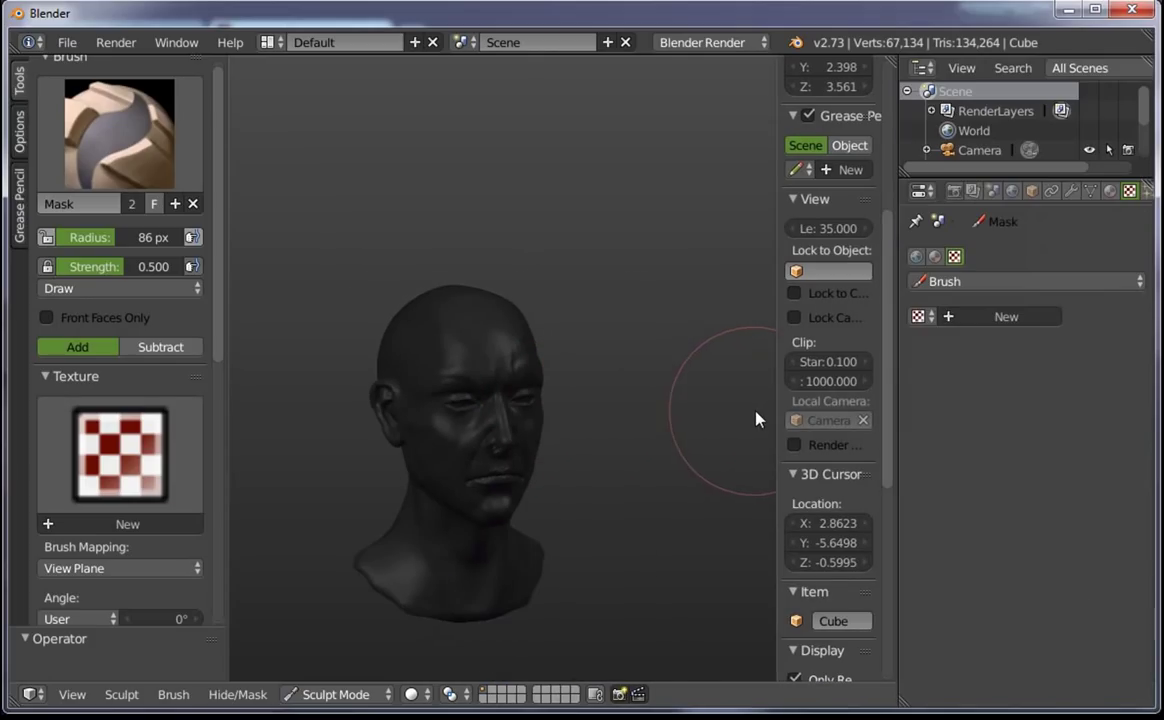
# Add a second material slot with new Material.001 and assign it to the whole mesh
pyautogui.click(1111, 191)
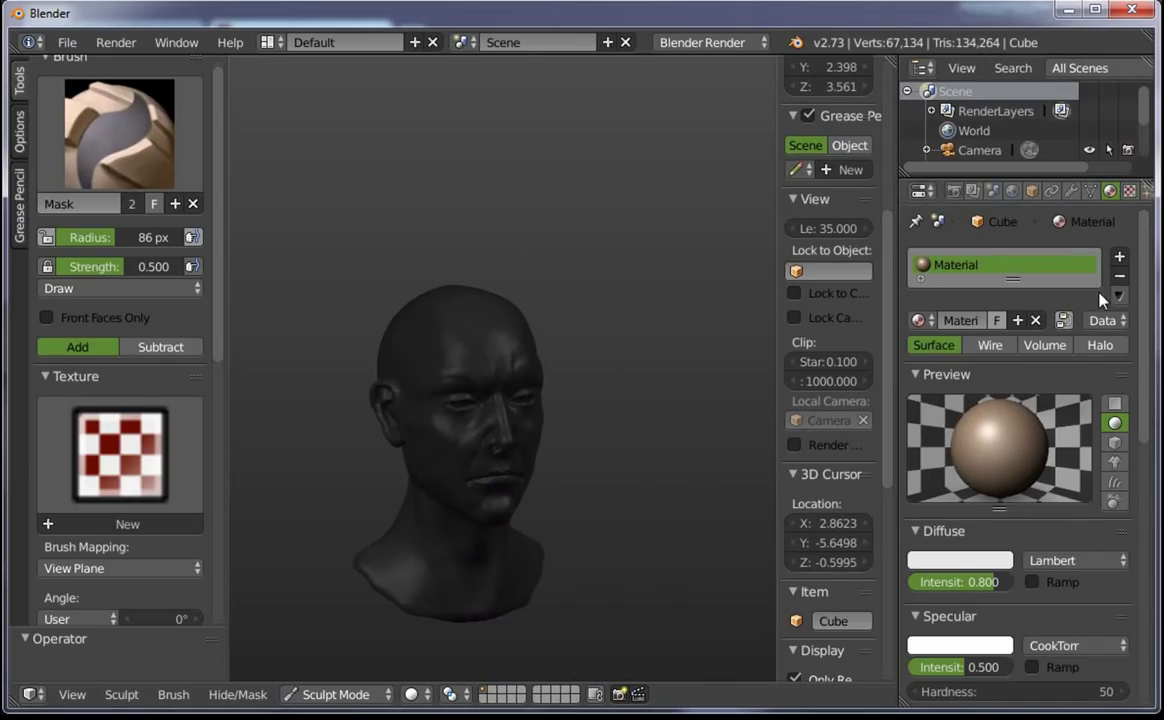
pyautogui.click(1120, 258)
pyautogui.click(1003, 322)
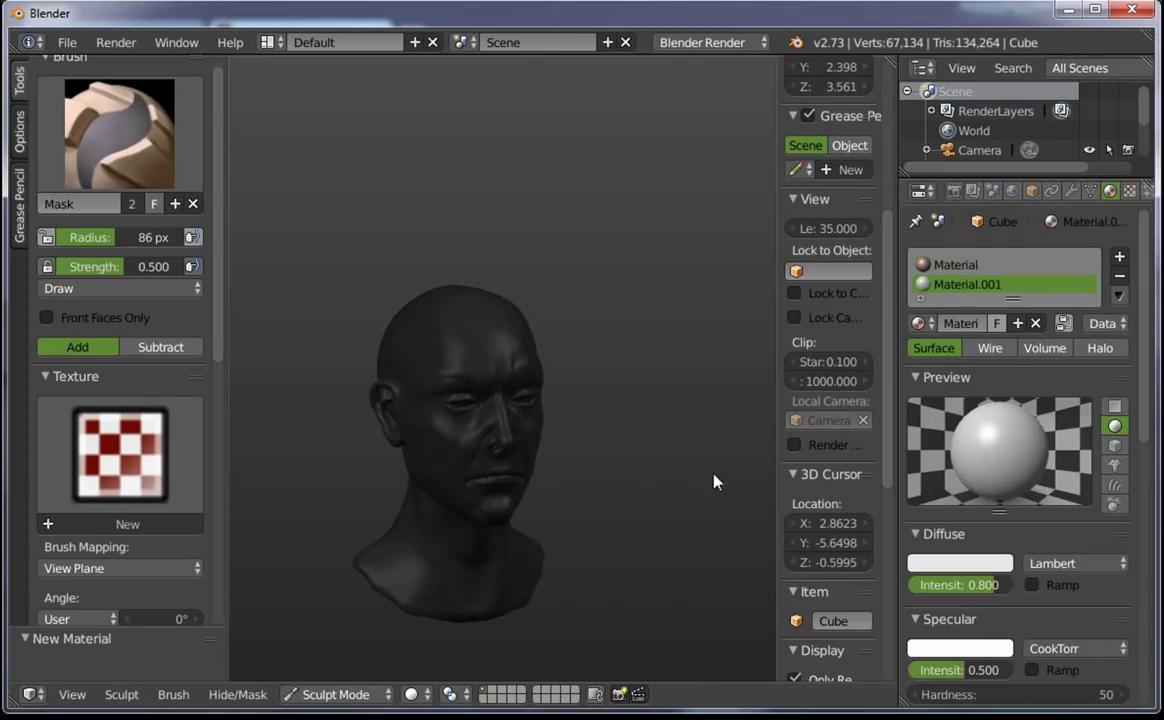
pyautogui.press('Tab')
pyautogui.press('a')
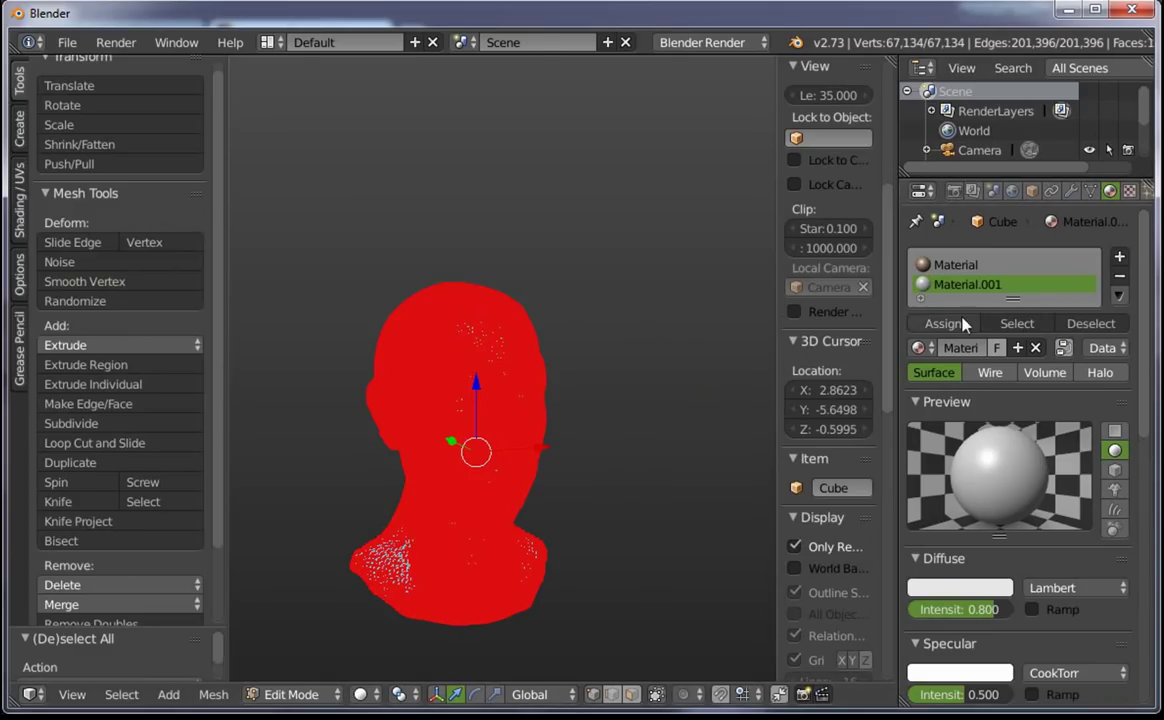
pyautogui.click(943, 323)
pyautogui.press('Tab')
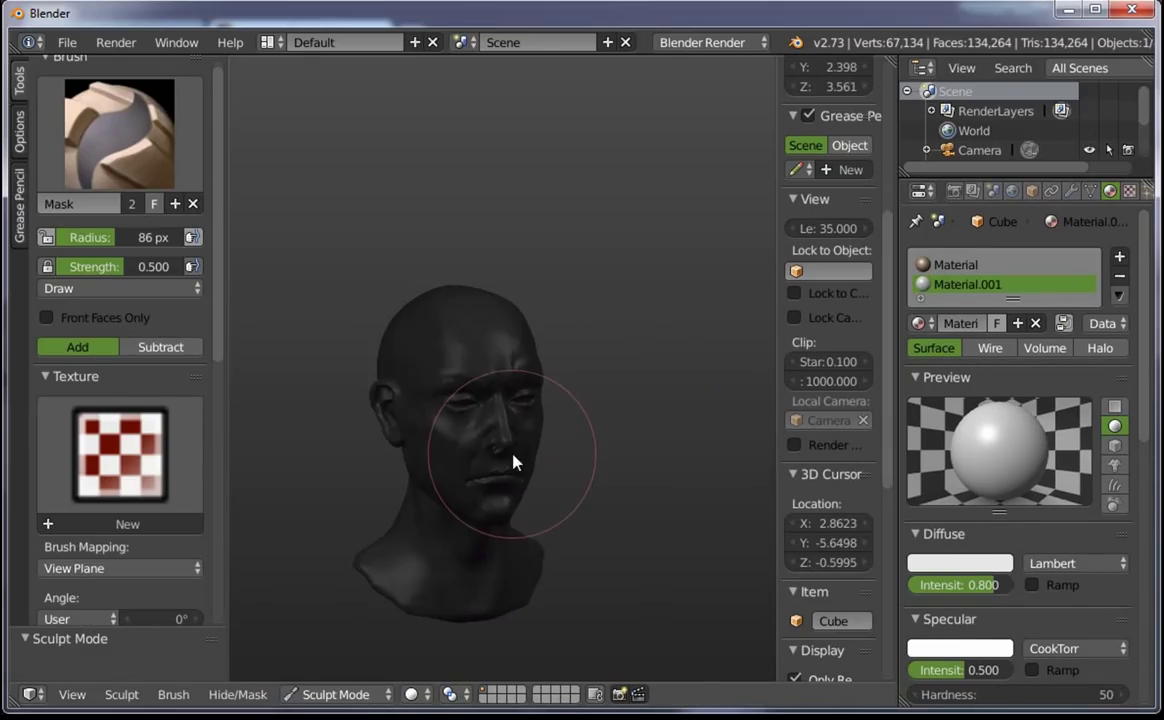
# Shrink the Mask brush radius to 36 px
pyautogui.scroll(2, 525, 400)
pyautogui.scroll(3, 560, 340)
pyautogui.scroll(2, 560, 310)
pyautogui.press('f')
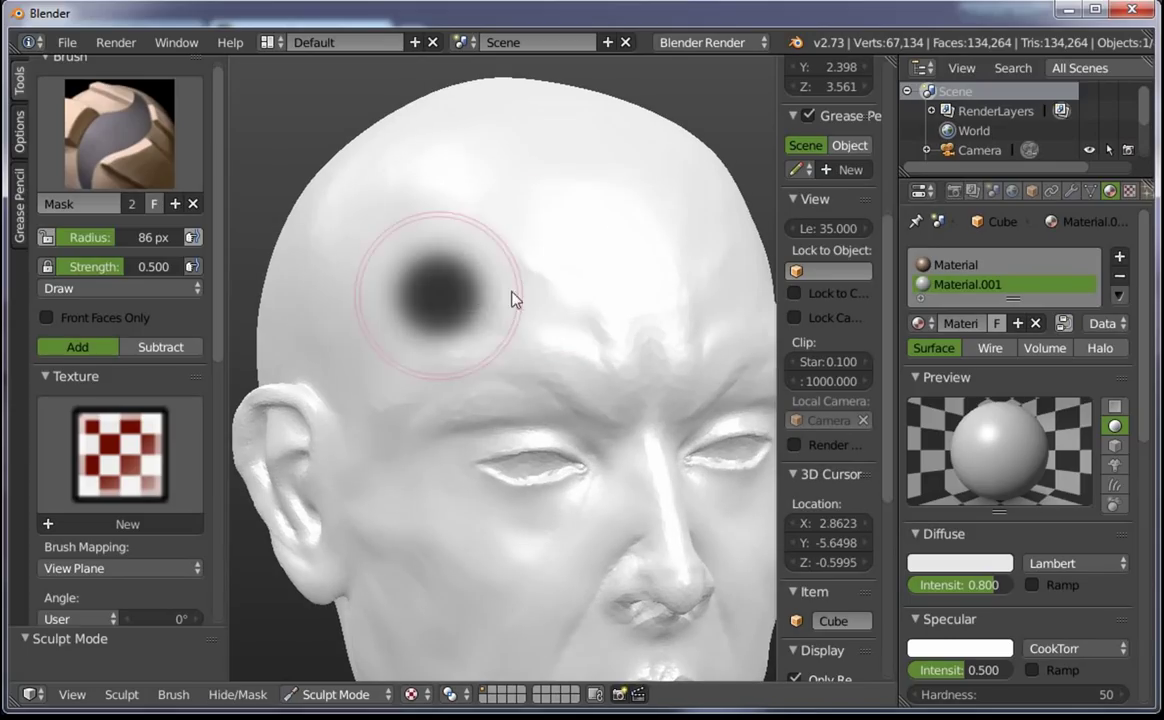
pyautogui.click(476, 270)
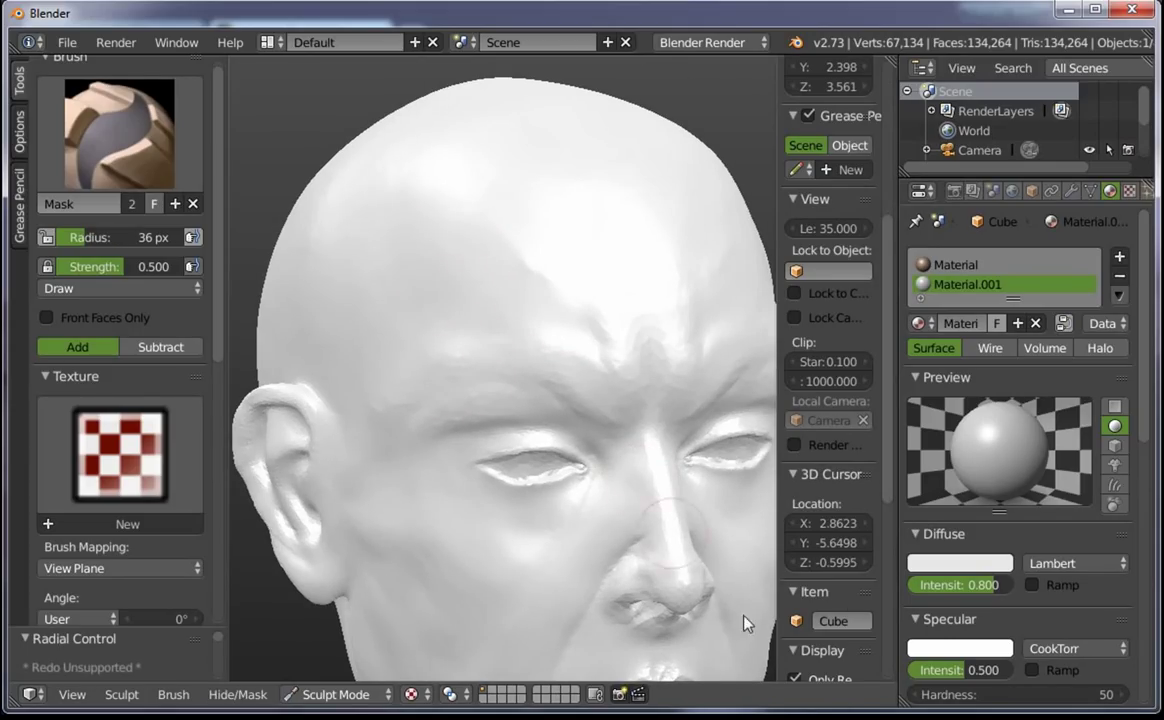
# Set the viewport material display mode to Multitexture
pyautogui.scroll(-2, 801, 602)
pyautogui.scroll(-7, 802, 598)
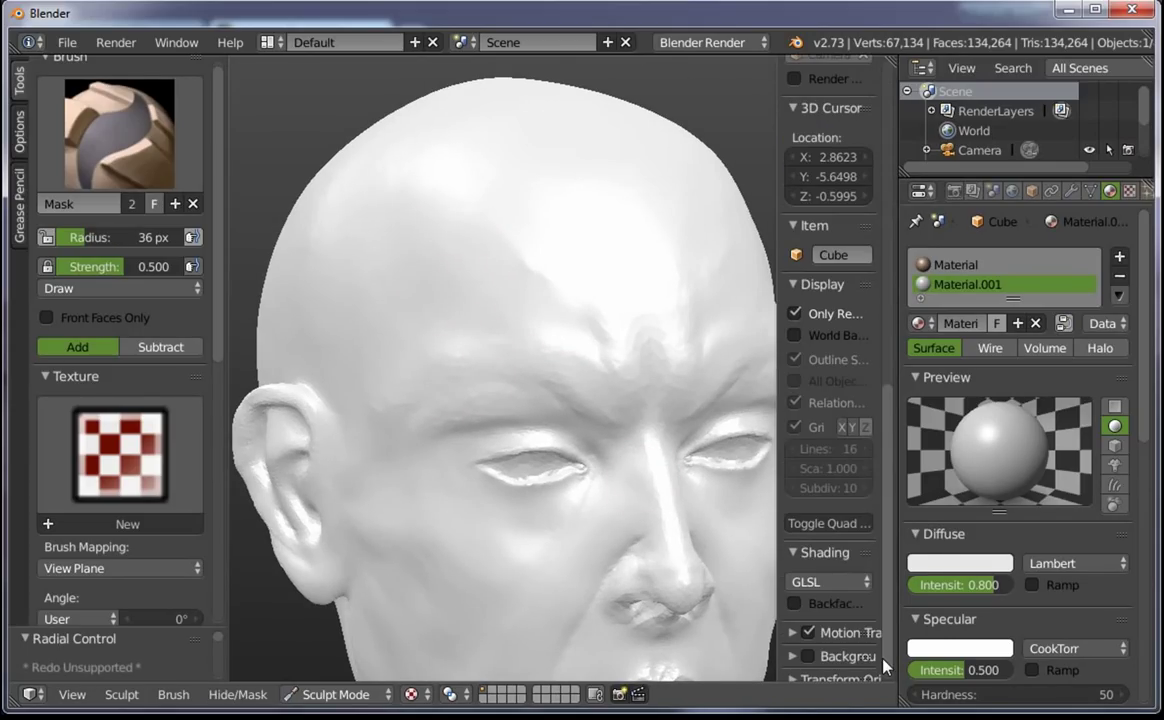
pyautogui.click(830, 581)
pyautogui.click(828, 566)
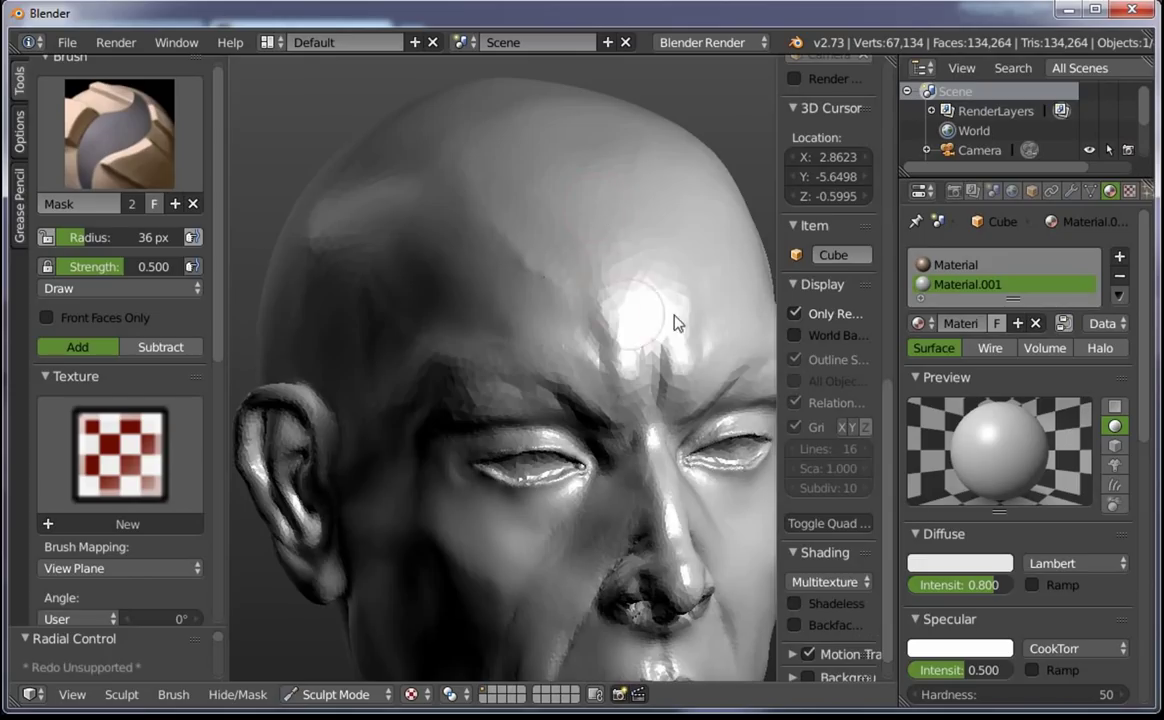
pyautogui.moveTo(676, 317)
pyautogui.mouseDown(button='middle')
pyautogui.moveTo(572, 363)
pyautogui.moveTo(530, 291)
pyautogui.mouseUp(button='middle')
# Shrink the Mask brush to 26 px and toggle Shadeless on and off
pyautogui.press('f')
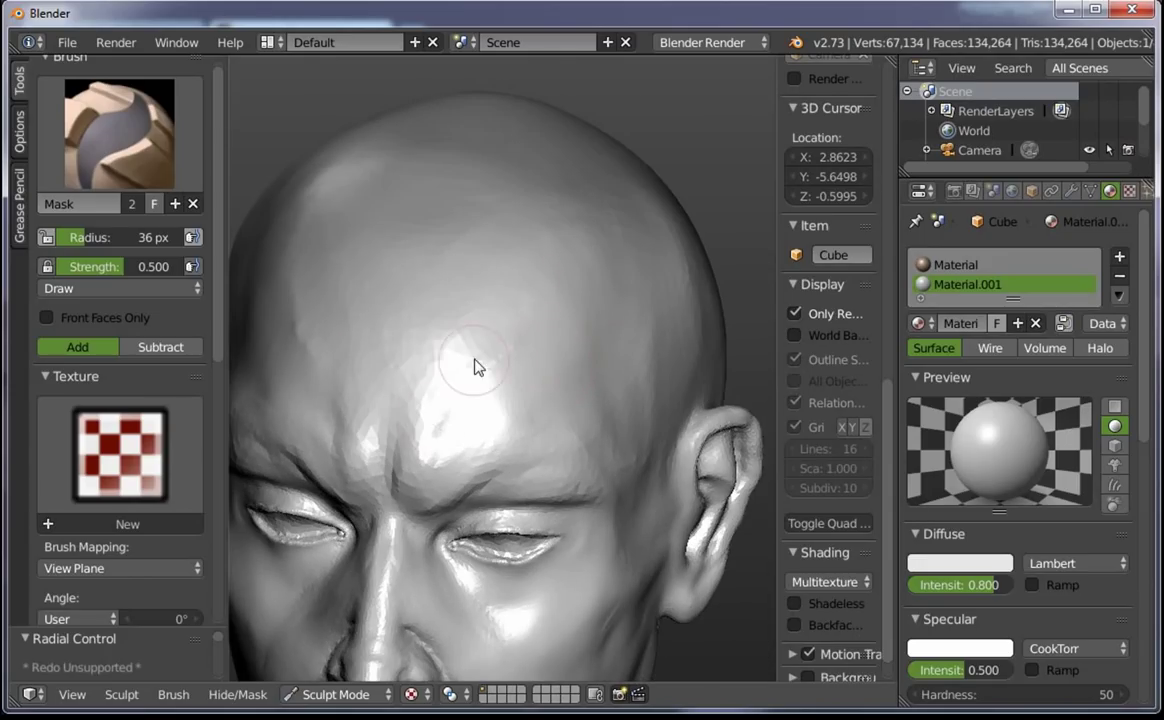
pyautogui.click(476, 364)
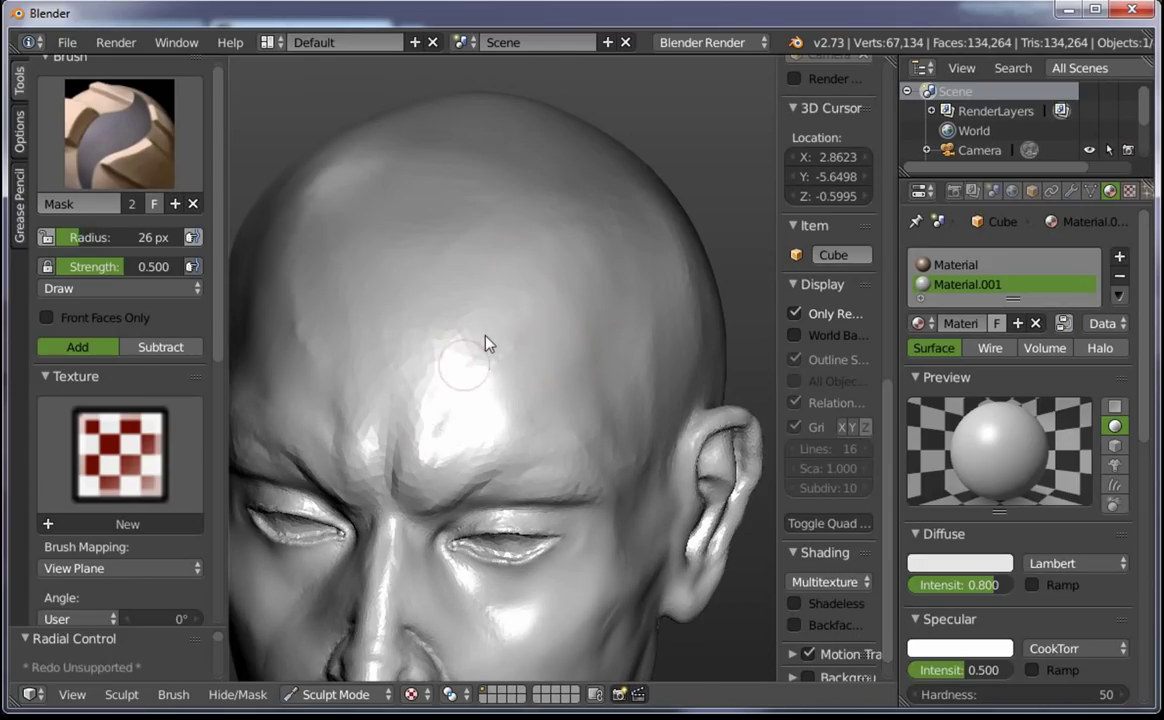
pyautogui.click(795, 604)
pyautogui.click(795, 604)
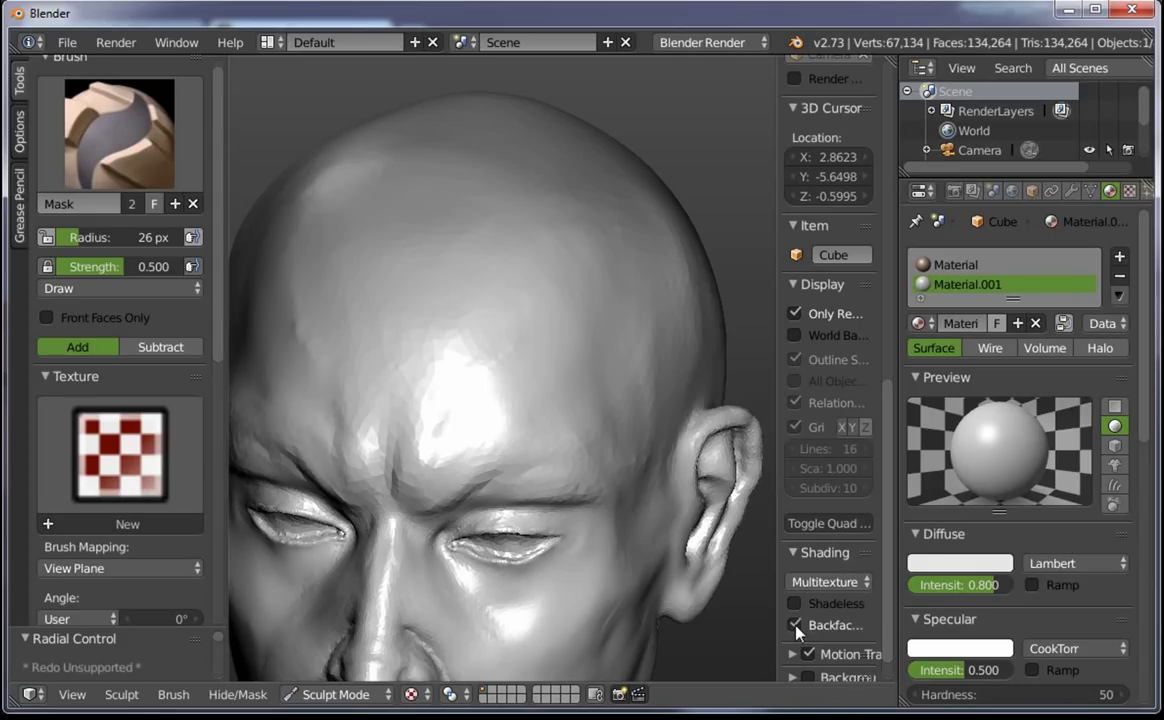
# Switch the viewport to Solid shading and turn the head to a frontal view
pyautogui.click(411, 694)
pyautogui.click(442, 624)
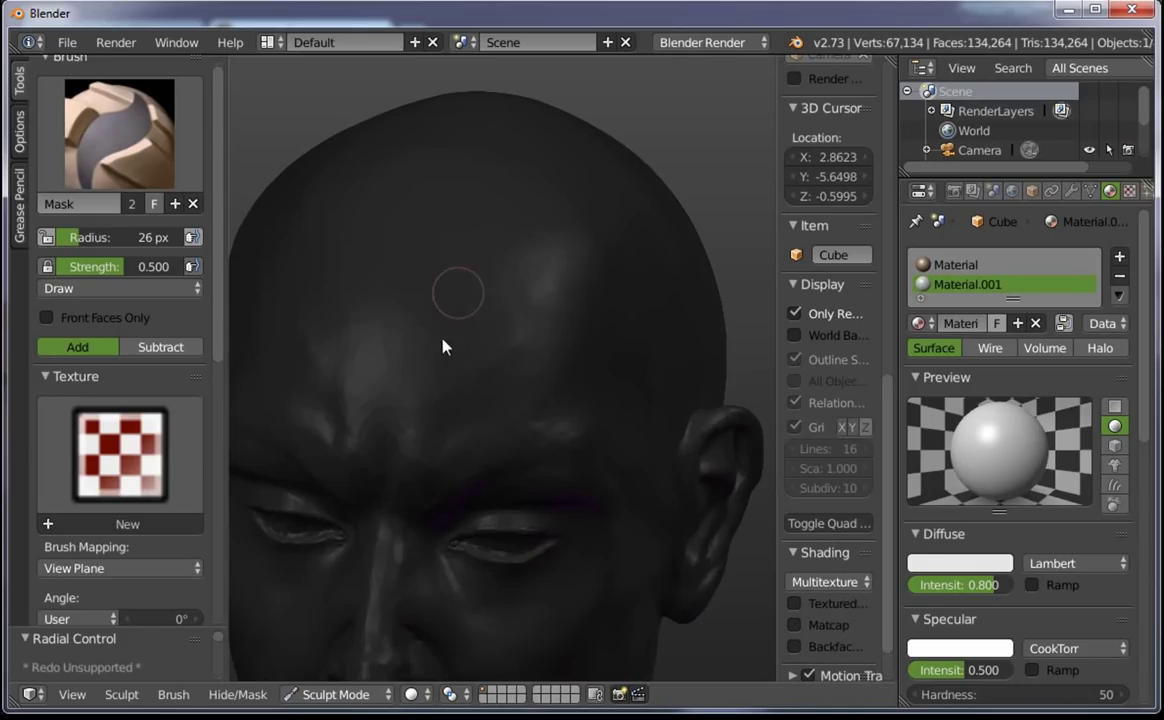
pyautogui.scroll(-5, 519, 645)
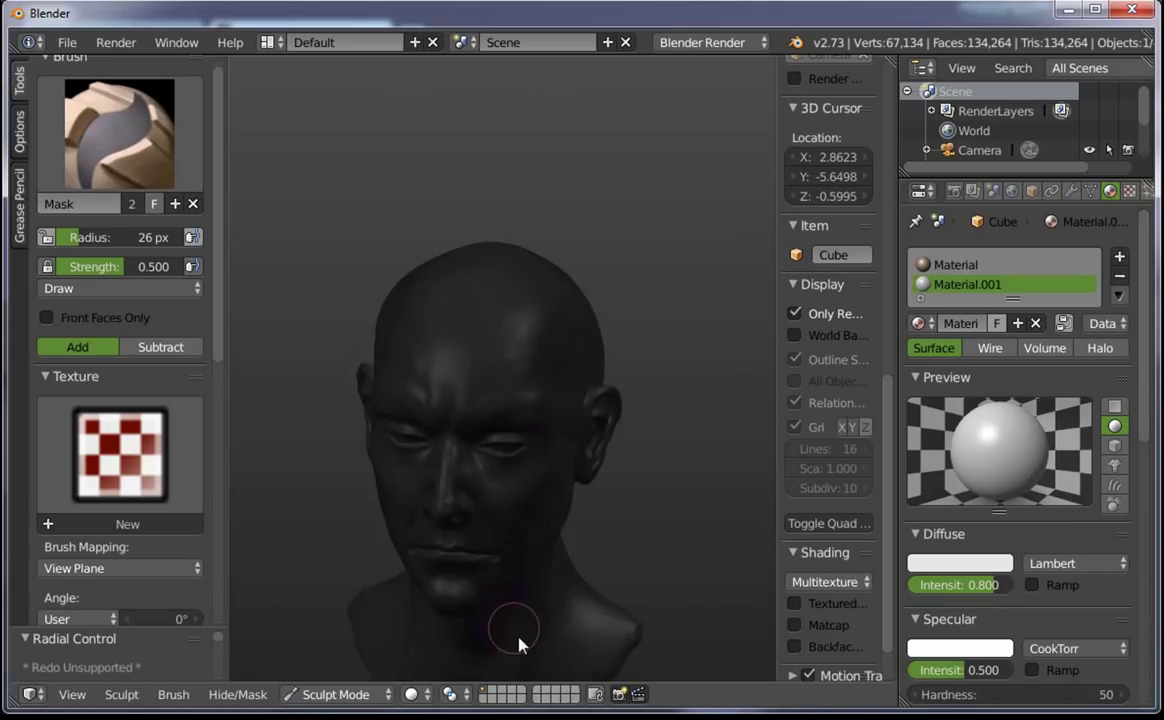
pyautogui.moveTo(519, 645); pyautogui.dragTo(593, 410, button='middle')
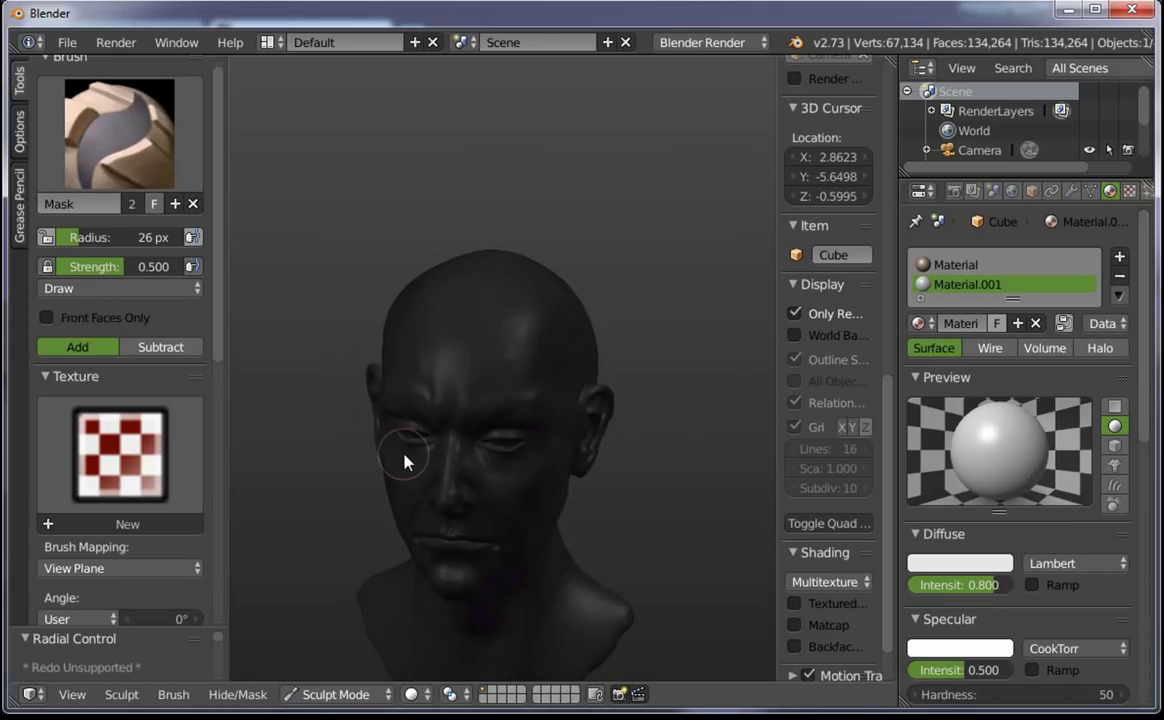
pyautogui.scroll(2, 442, 341)
pyautogui.scroll(2, 465, 432)
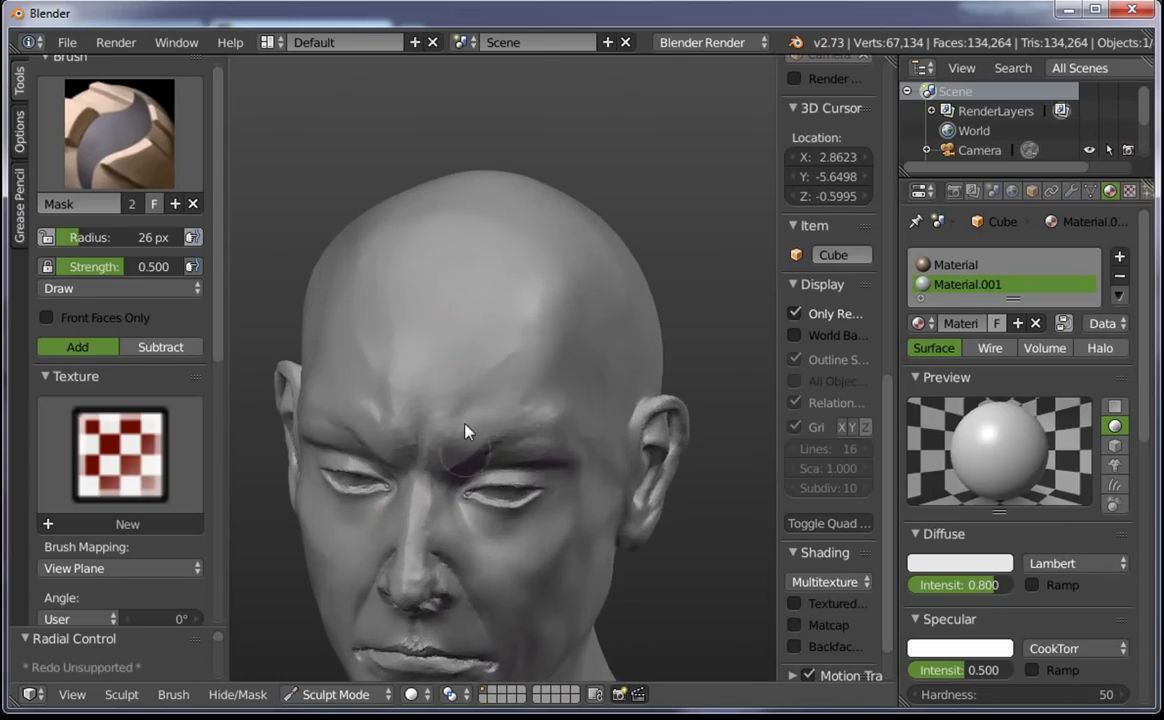
pyautogui.scroll(-3, 465, 432)
pyautogui.moveTo(483, 382)
pyautogui.mouseDown(button='middle')
pyautogui.moveTo(585, 500)
pyautogui.moveTo(640, 520)
pyautogui.mouseUp(button='middle')
# With Textured Solid on, assign the original Material slot to the entire mesh in Edit Mode
pyautogui.click(794, 603)
pyautogui.click(960, 264)
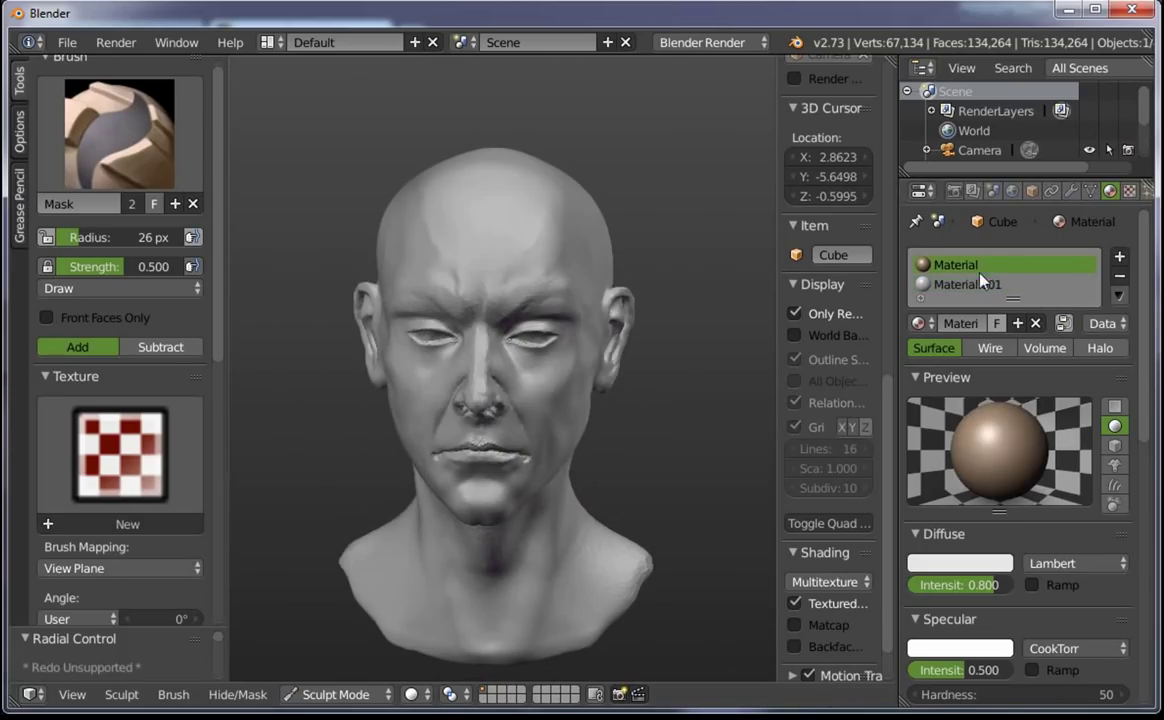
pyautogui.press('Tab')
pyautogui.press('a')
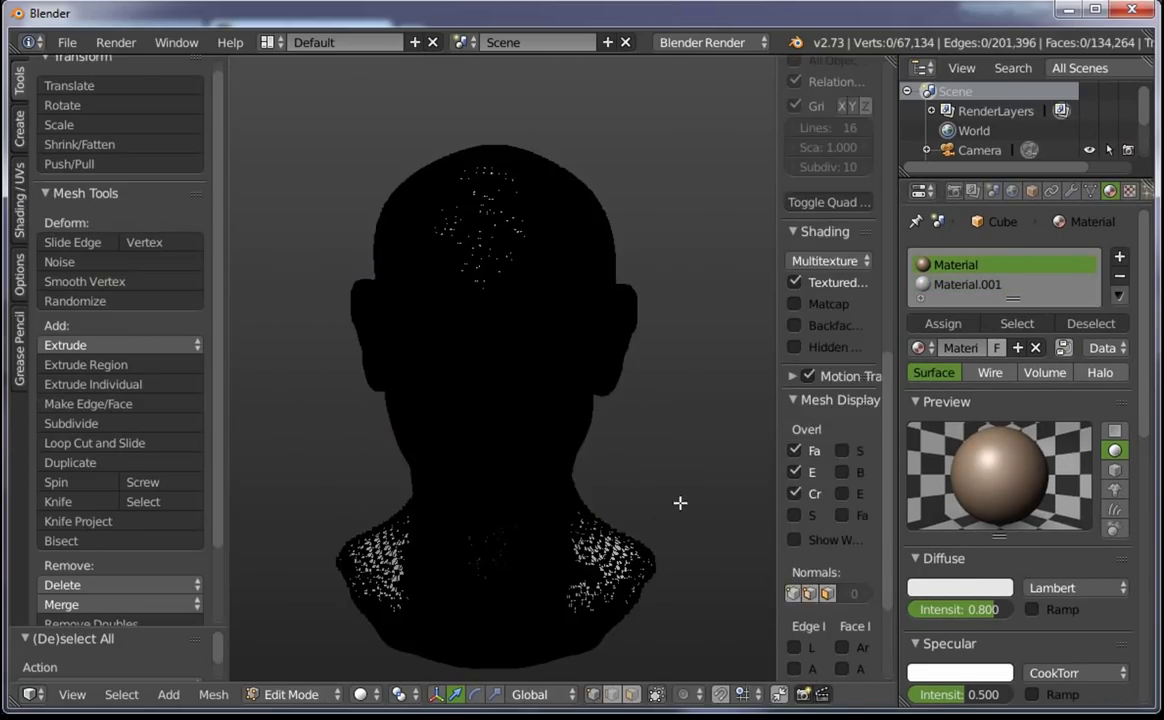
pyautogui.press('a')
pyautogui.click(948, 323)
pyautogui.press('Tab')
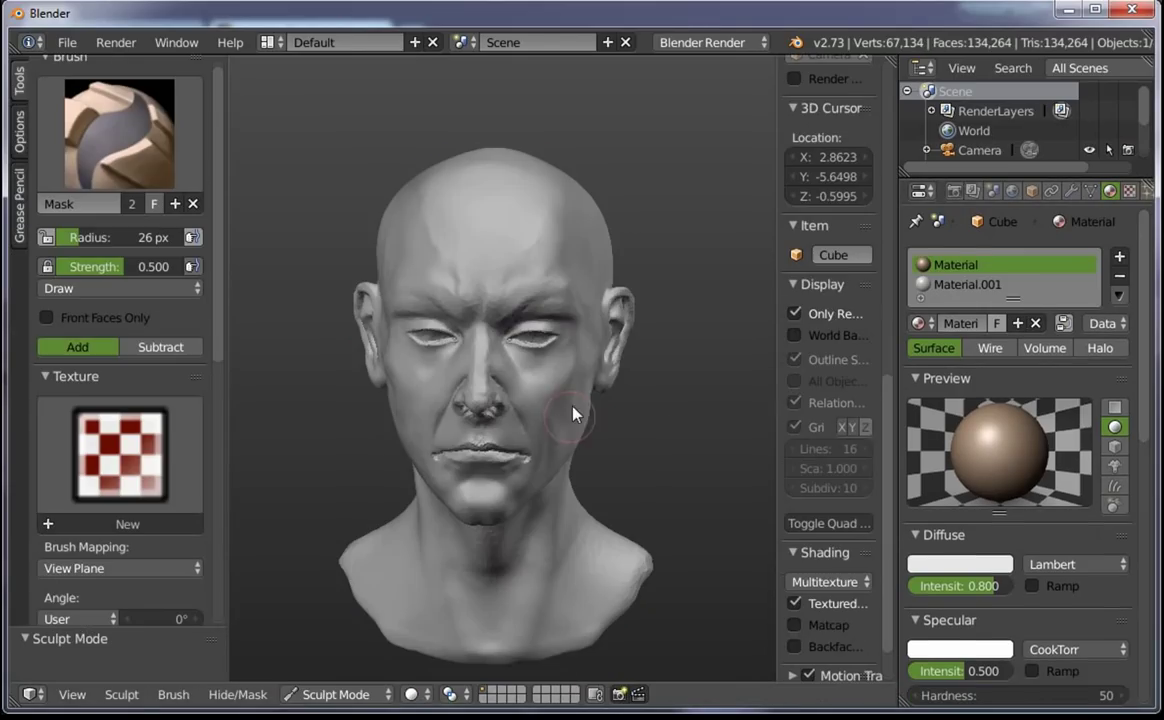
# Turn Textured Solid off, frame the head, and paint a mask mark on the forehead
pyautogui.moveTo(640, 470); pyautogui.dragTo(595, 431, button='middle')
pyautogui.scroll(-3, 605, 530)
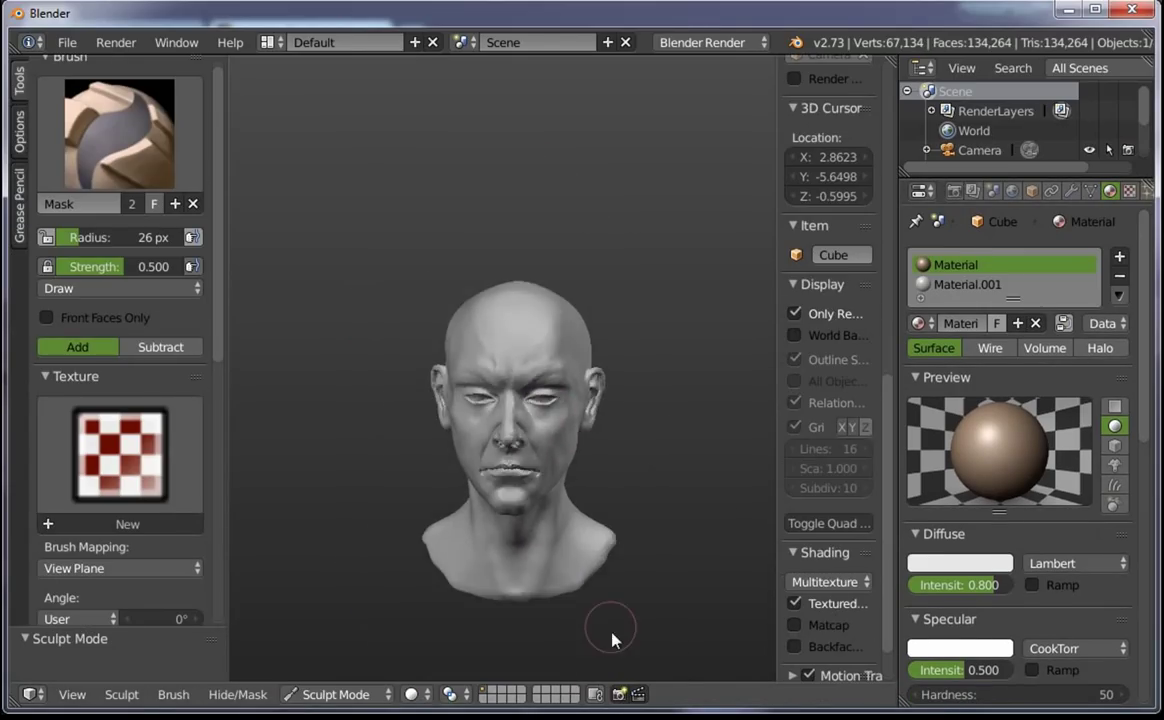
pyautogui.moveTo(616, 631)
pyautogui.mouseDown(button='middle')
pyautogui.moveTo(665, 481)
pyautogui.moveTo(590, 528)
pyautogui.mouseUp(button='middle')
pyautogui.scroll(5, 533, 361)
pyautogui.scroll(4, 500, 323)
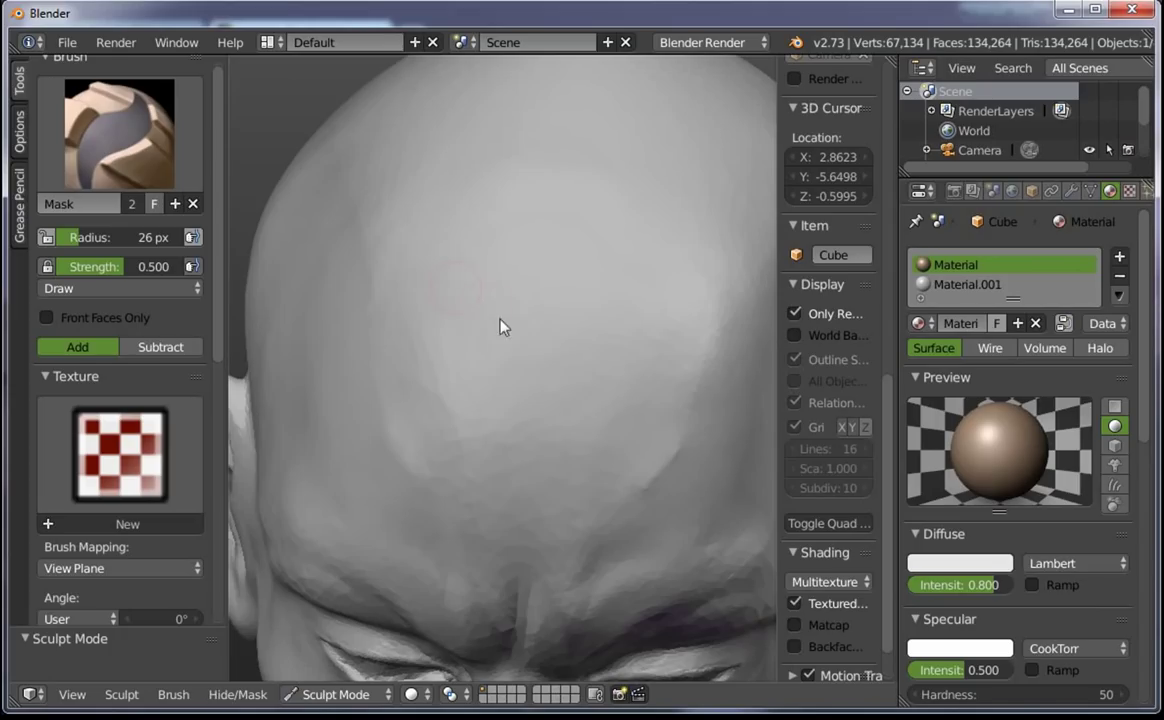
pyautogui.keyDown('shift'); pyautogui.moveTo(548, 440); pyautogui.dragTo(440, 308, button='middle'); pyautogui.keyUp('shift')
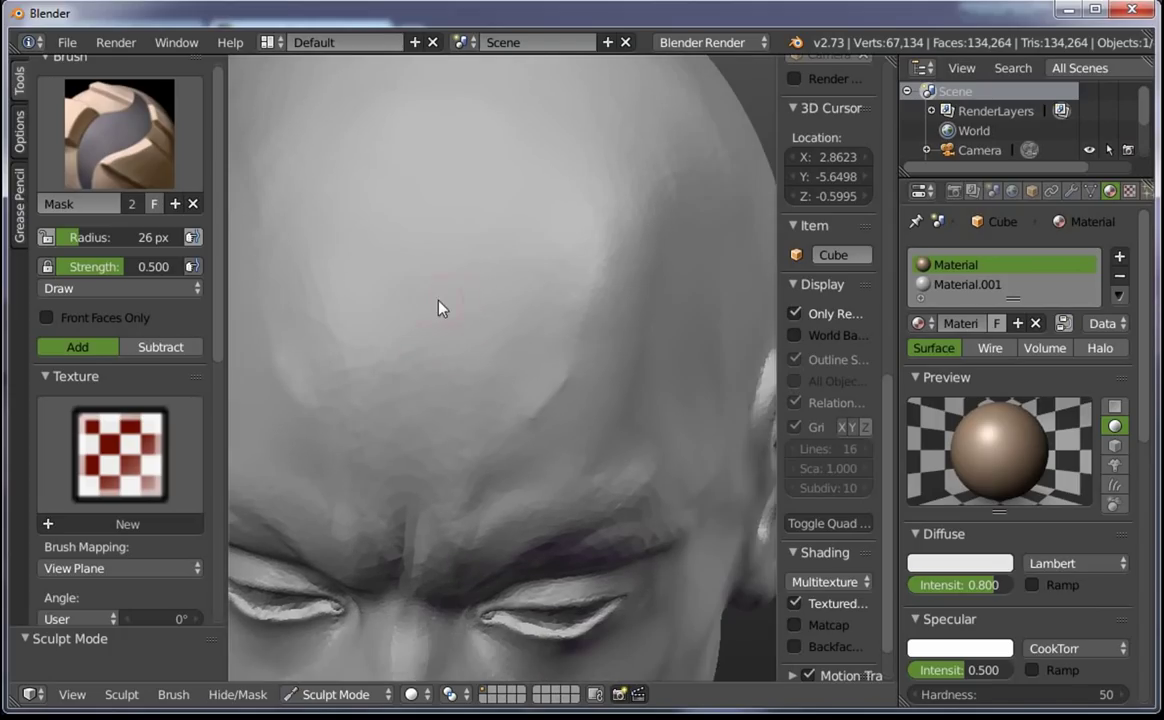
pyautogui.click(796, 601)
pyautogui.scroll(-5, 500, 320)
pyautogui.moveTo(538, 390); pyautogui.dragTo(416, 333, button='middle')
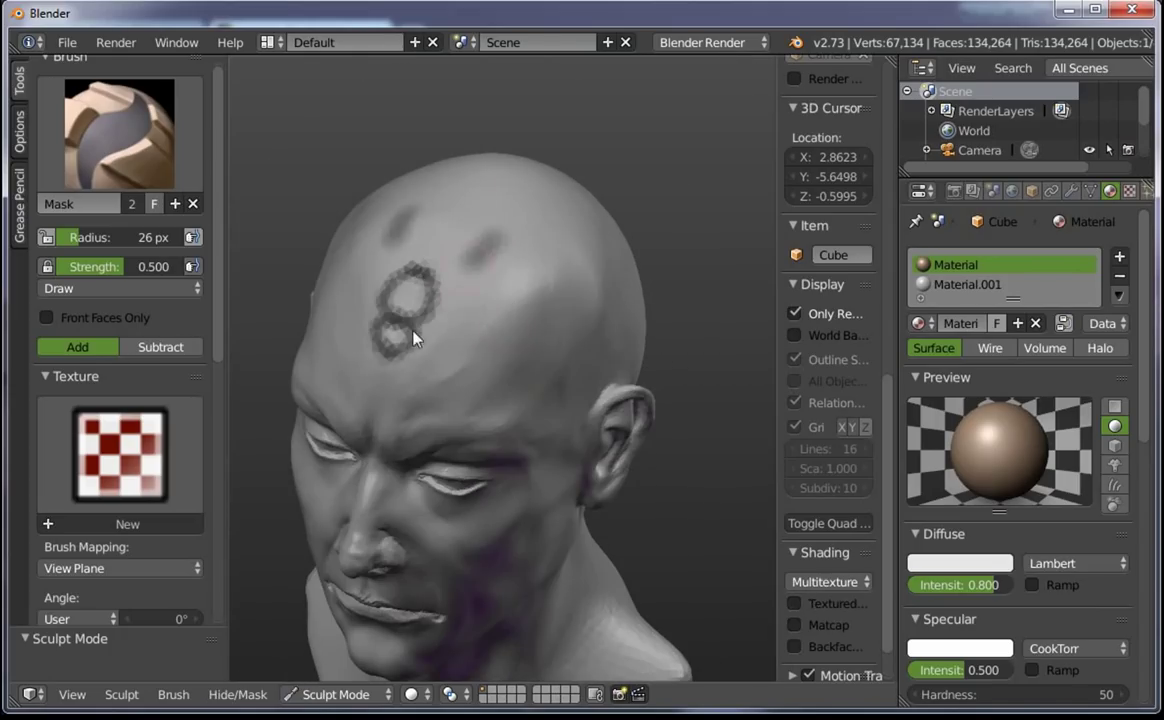
pyautogui.moveTo(416, 333)
pyautogui.mouseDown()
pyautogui.moveTo(455, 317)
pyautogui.moveTo(449, 263)
pyautogui.moveTo(457, 338)
pyautogui.moveTo(397, 270)
pyautogui.moveTo(460, 286)
pyautogui.moveTo(475, 243)
pyautogui.mouseUp()
# Switch to the Clay Strips brush at 70 px radius and build a rim around the forehead mask
pyautogui.click(120, 130)
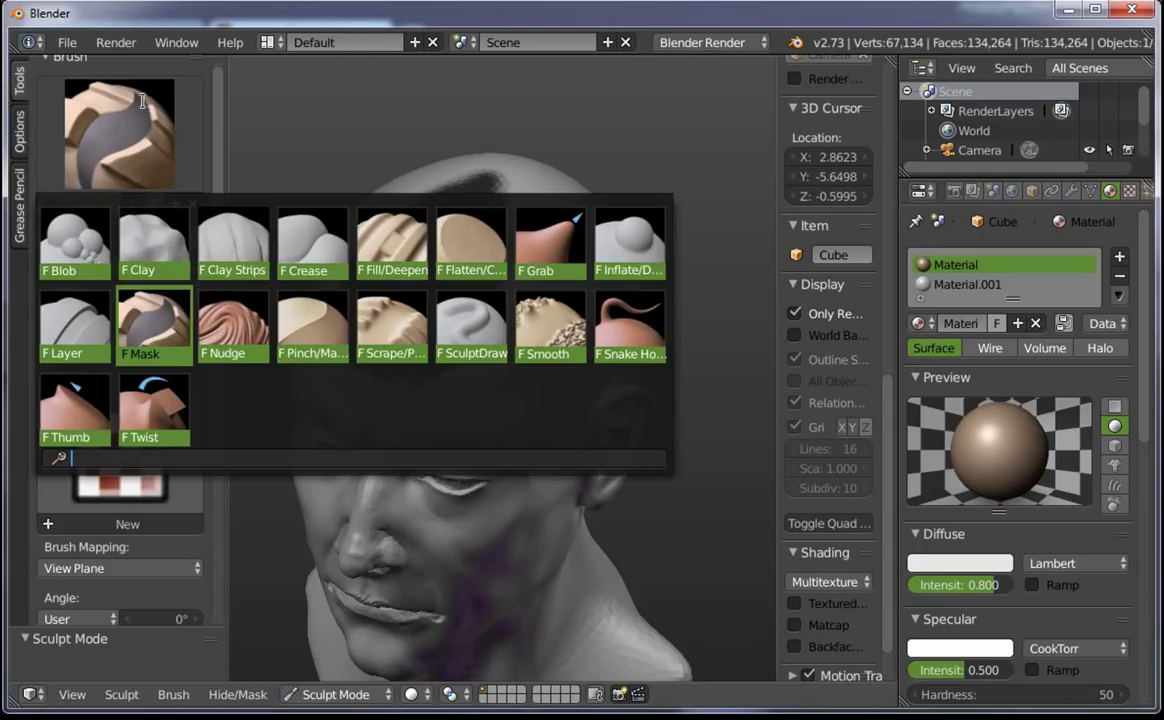
pyautogui.click(215, 230)
pyautogui.press('f')
pyautogui.click(600, 290)
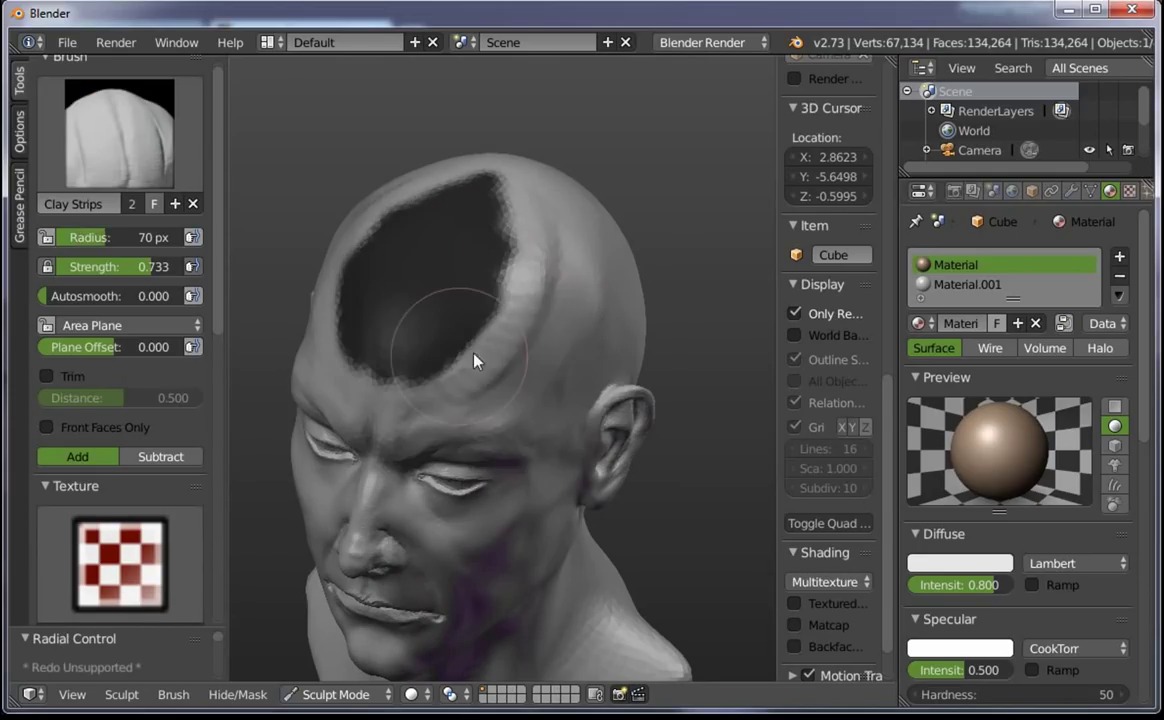
pyautogui.moveTo(475, 356)
pyautogui.mouseDown()
pyautogui.moveTo(408, 377)
pyautogui.moveTo(480, 365)
pyautogui.mouseUp()
pyautogui.moveTo(481, 365); pyautogui.dragTo(455, 273, button='middle')
pyautogui.scroll(-4, 616, 429)
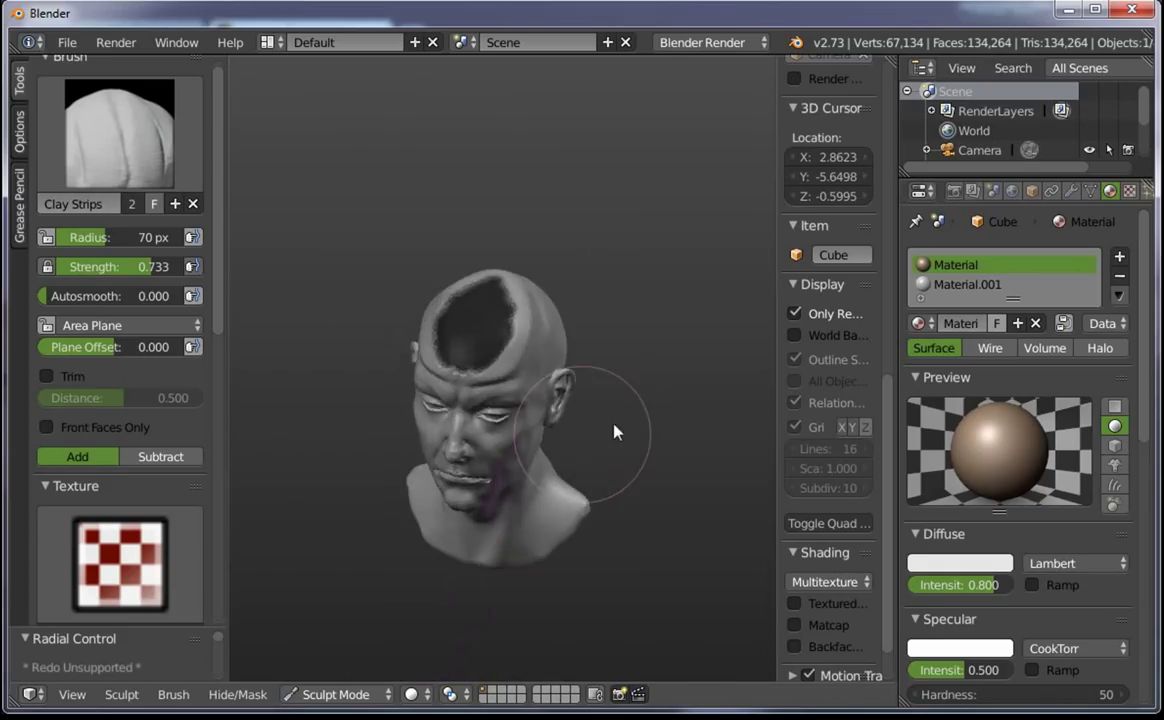
pyautogui.moveTo(616, 429)
pyautogui.mouseDown(button='middle')
pyautogui.moveTo(704, 346)
pyautogui.moveTo(576, 407)
pyautogui.moveTo(598, 260)
pyautogui.moveTo(593, 286)
pyautogui.mouseUp(button='middle')
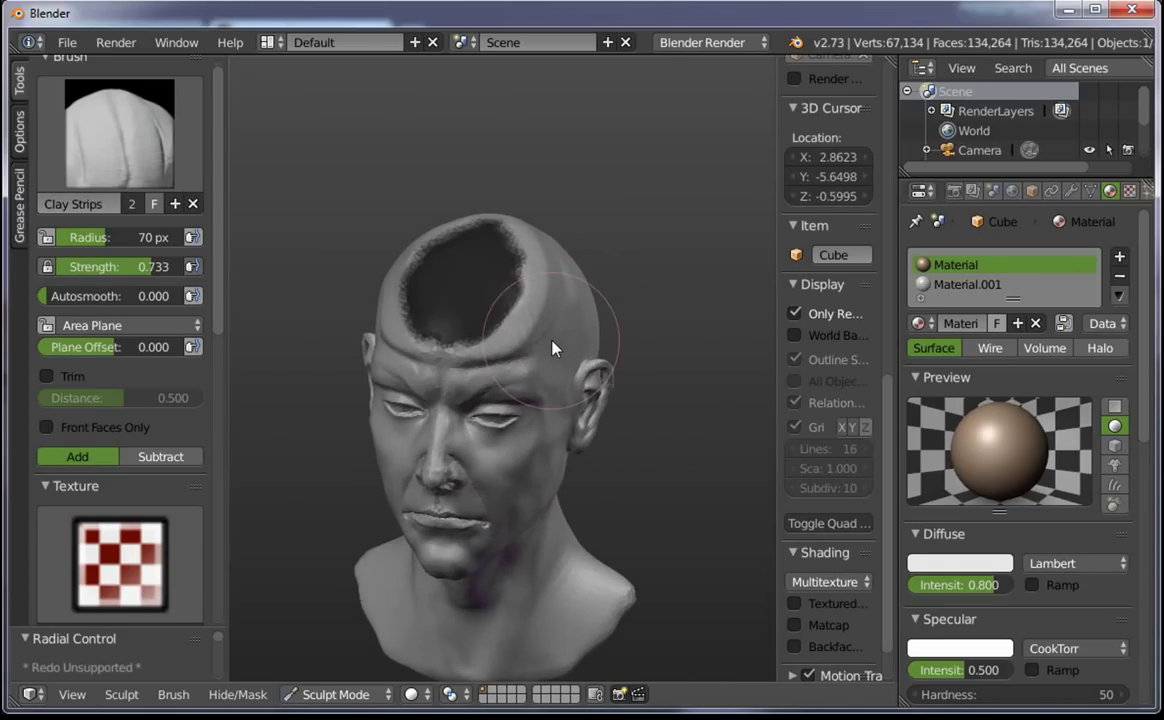
pyautogui.scroll(2, 553, 348)
# Undo the clay strokes, invert the mask with Ctrl+I, and review the Hide/Mask options
pyautogui.hotkey('ctrl', 'z')
pyautogui.hotkey('ctrl', 'z')
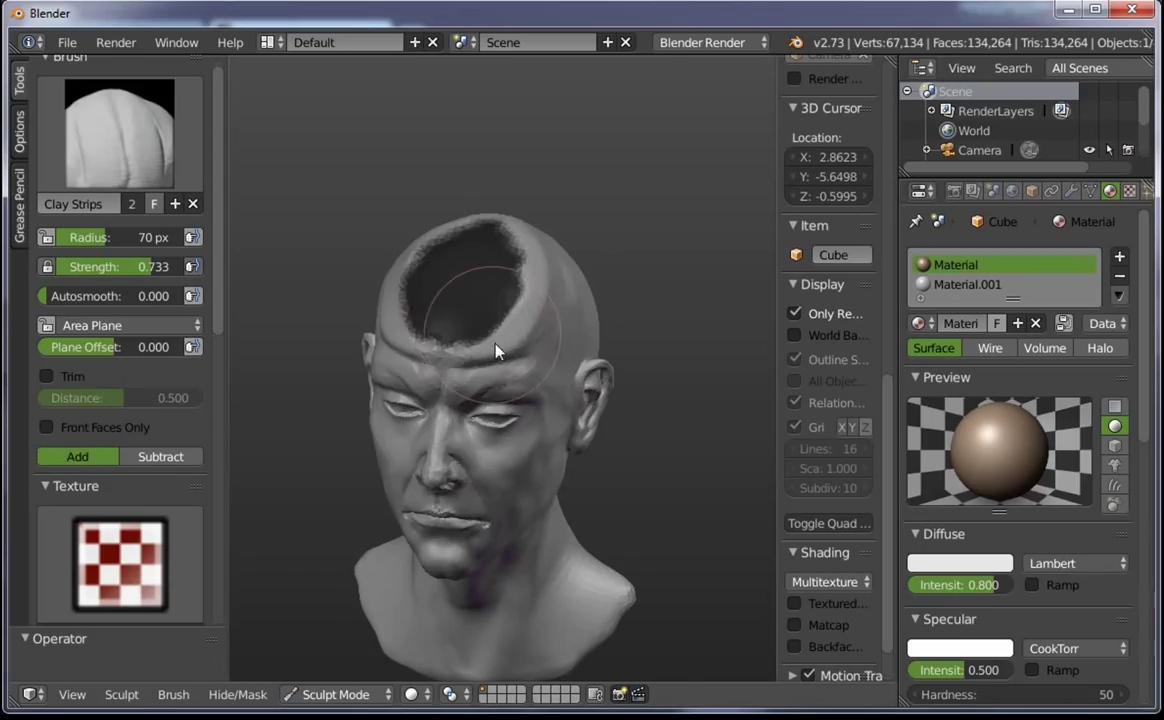
pyautogui.hotkey('ctrl', 'z')
pyautogui.hotkey('ctrl', 'z')
pyautogui.click(237, 694)
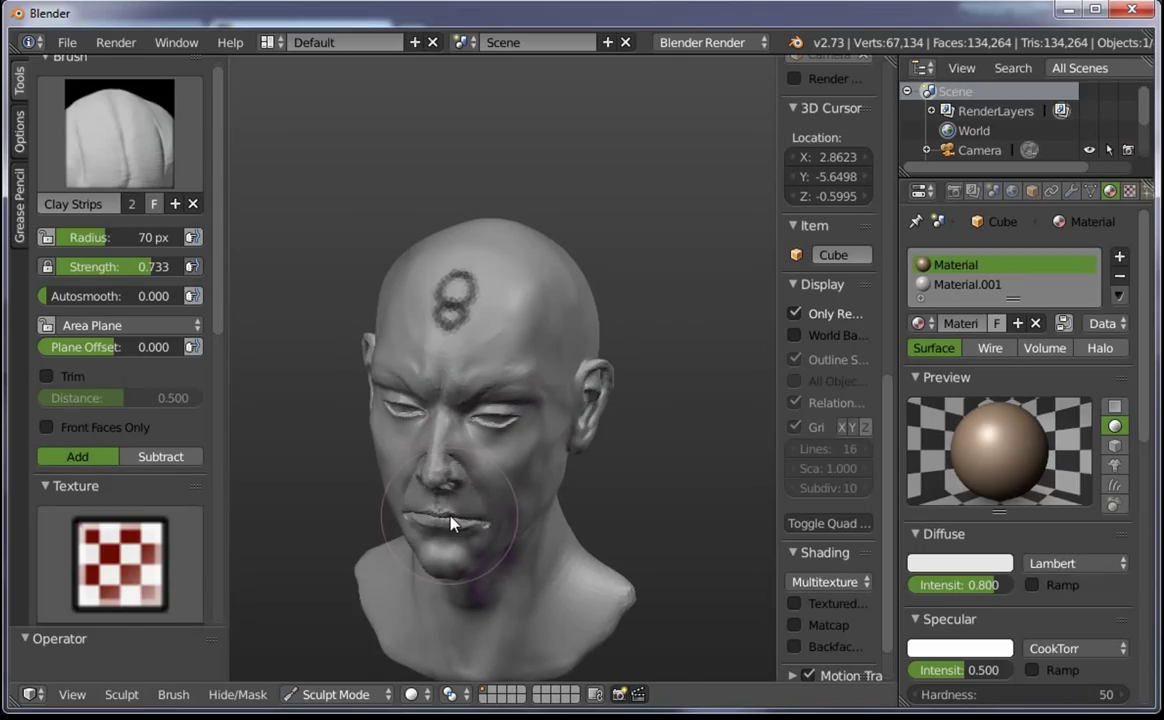
pyautogui.hotkey('ctrl', 'i')
pyautogui.hotkey('ctrl', 'i')
pyautogui.click(261, 697)
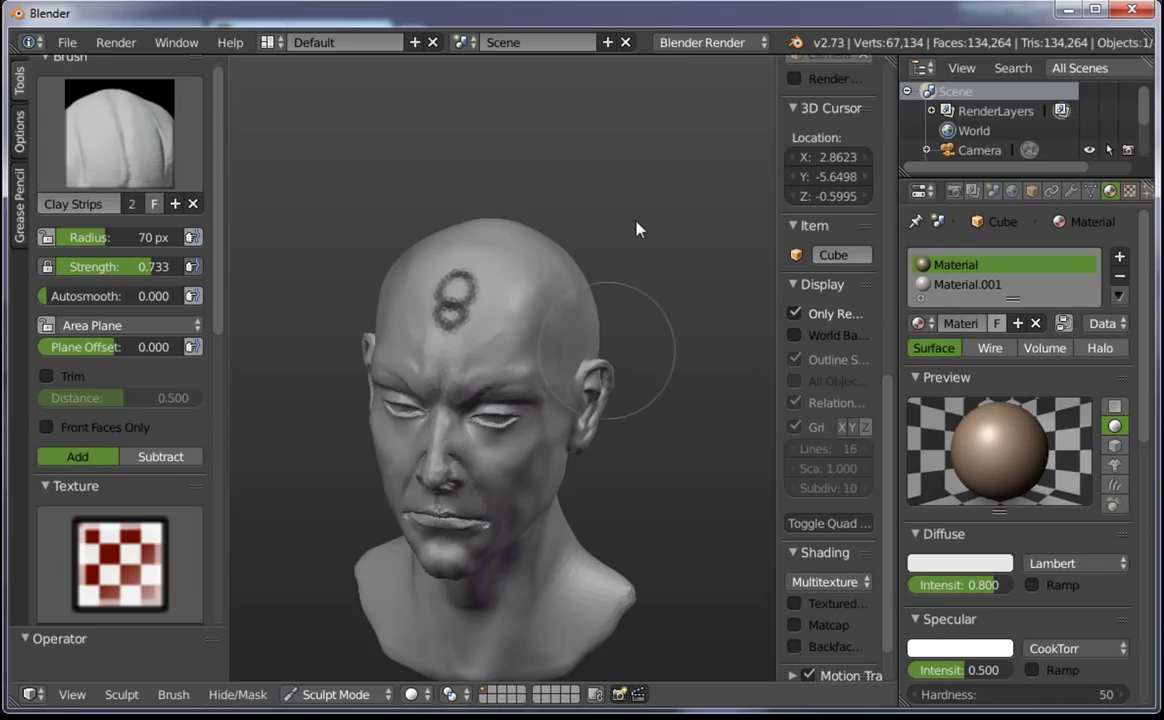
# Lasso-mask the top of the head, right shoulder, and left shoulder with a chest patch
pyautogui.moveTo(583, 205)
pyautogui.keyDown('ctrl'); pyautogui.keyDown('shift'); pyautogui.mouseDown()
pyautogui.moveTo(497, 386)
pyautogui.moveTo(553, 286)
pyautogui.mouseUp(); pyautogui.keyUp('shift'); pyautogui.keyUp('ctrl')
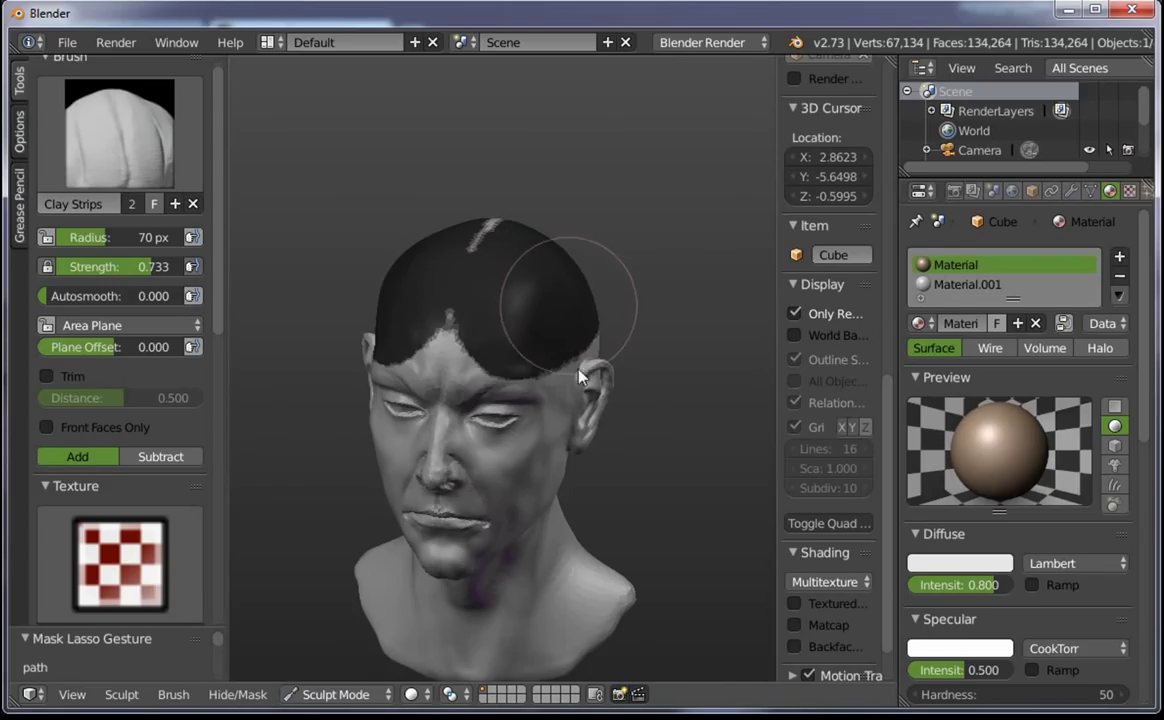
pyautogui.moveTo(631, 626)
pyautogui.keyDown('ctrl'); pyautogui.keyDown('shift'); pyautogui.mouseDown()
pyautogui.moveTo(613, 552)
pyautogui.moveTo(585, 624)
pyautogui.mouseUp(); pyautogui.keyUp('shift'); pyautogui.keyUp('ctrl')
pyautogui.keyDown('ctrl'); pyautogui.keyDown('shift'); pyautogui.moveTo(380, 560); pyautogui.dragTo(468, 640); pyautogui.keyUp('shift'); pyautogui.keyUp('ctrl')
pyautogui.moveTo(556, 530)
pyautogui.mouseDown(button='middle')
pyautogui.moveTo(538, 475)
pyautogui.moveTo(670, 416)
pyautogui.moveTo(525, 421)
pyautogui.moveTo(445, 449)
pyautogui.moveTo(582, 486)
pyautogui.moveTo(660, 429)
pyautogui.moveTo(585, 494)
pyautogui.moveTo(617, 590)
pyautogui.moveTo(700, 378)
pyautogui.moveTo(600, 470)
pyautogui.mouseUp(button='middle')
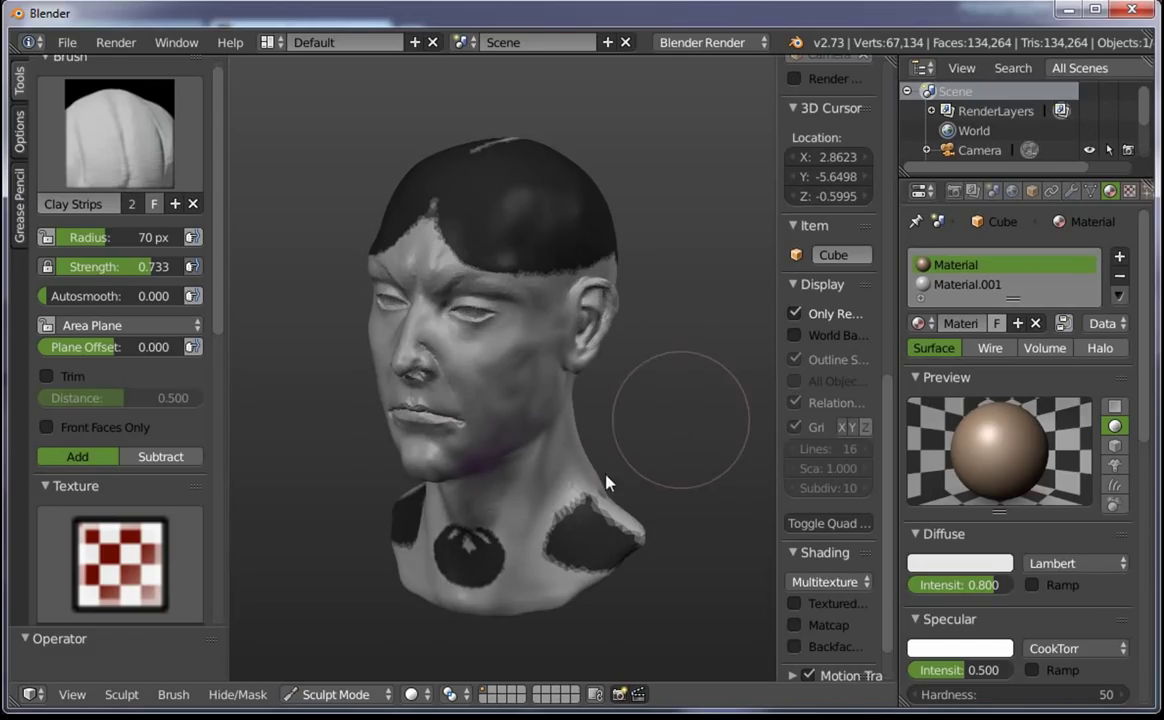
# Fill the mask over the whole head, then clear it completely from a front view
pyautogui.click(258, 699)
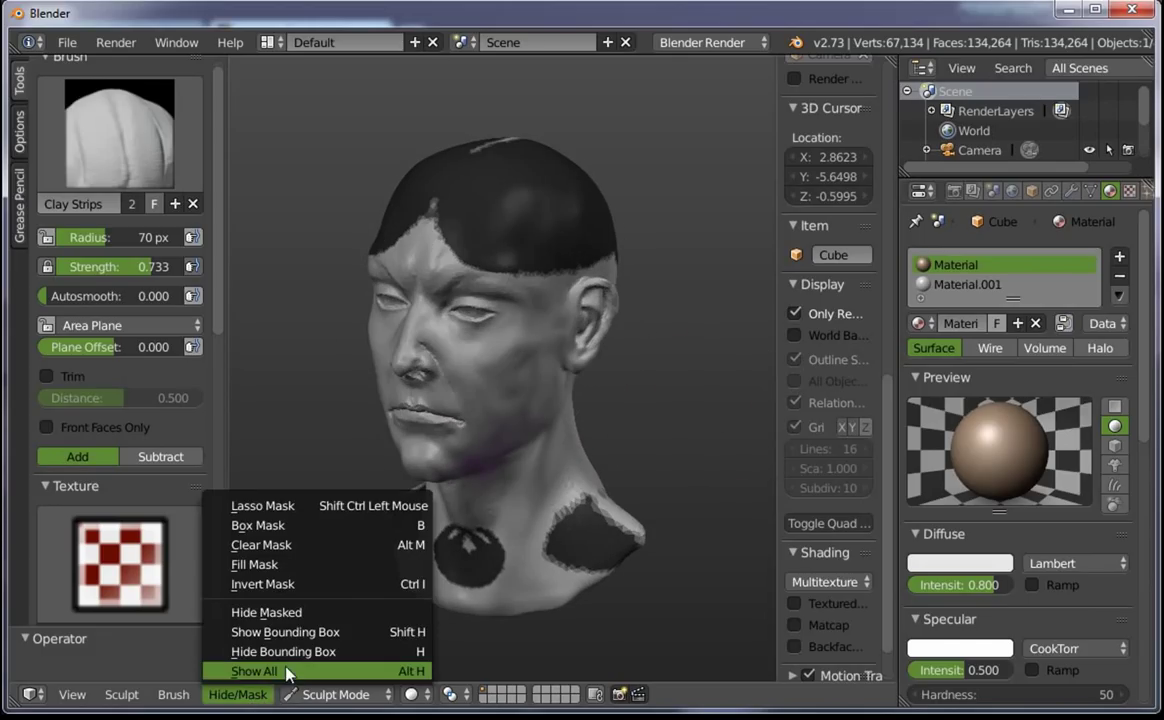
pyautogui.click(323, 564)
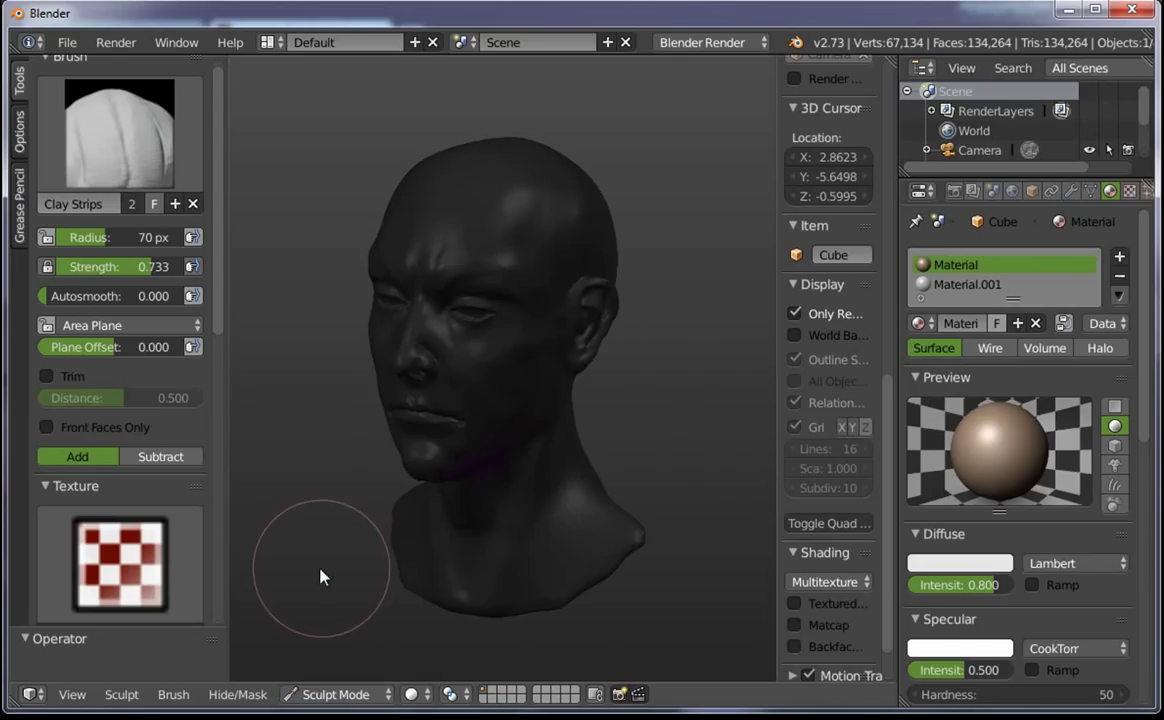
pyautogui.press('KP_1')
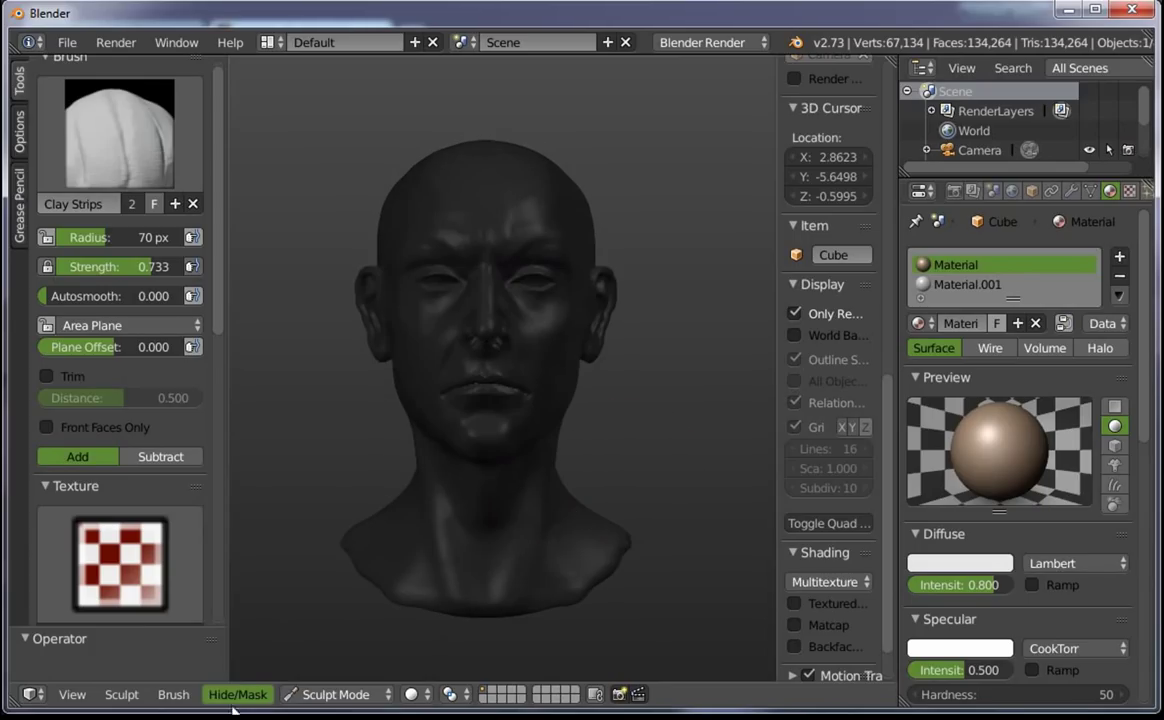
pyautogui.click(234, 698)
pyautogui.click(272, 497)
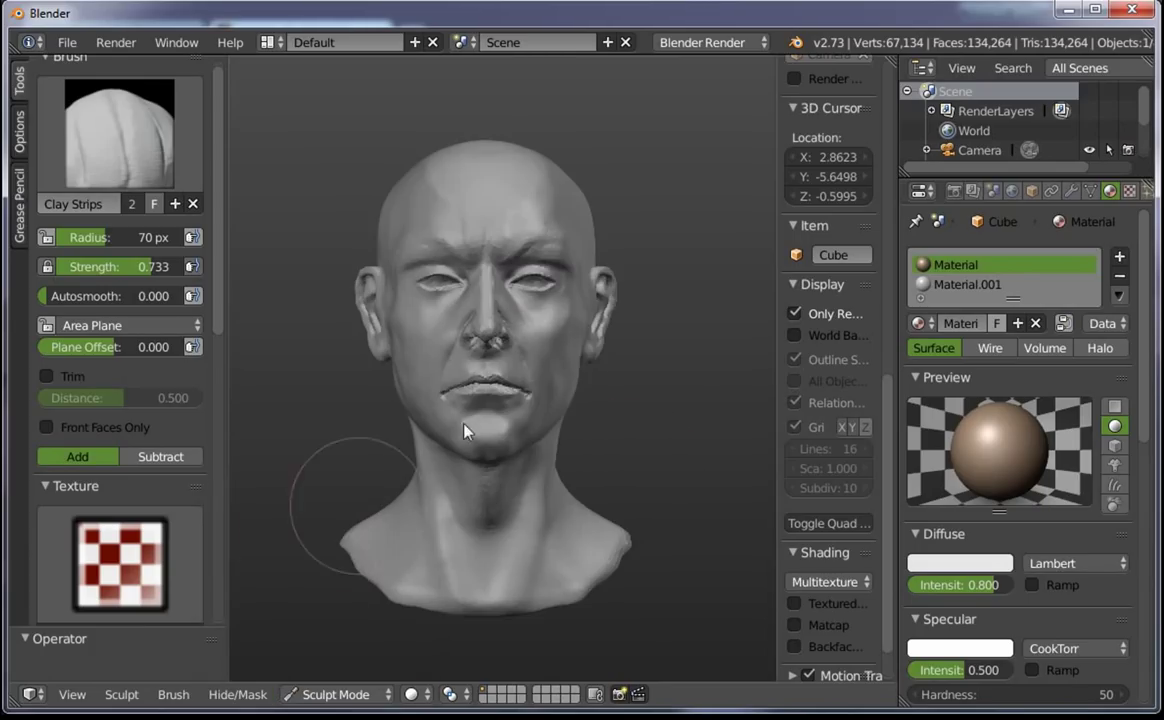
pyautogui.moveTo(463, 430); pyautogui.dragTo(897, 230, button='middle')
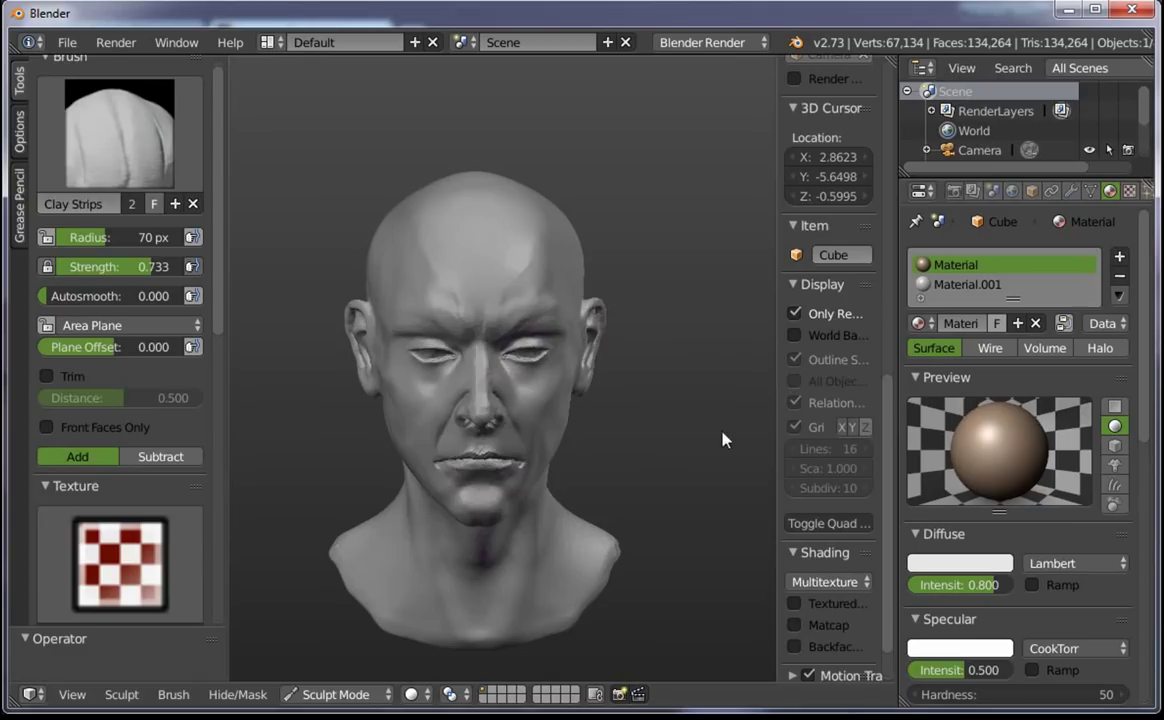
# Set the material display mode to GLSL, briefly testing Textured Solid shading
pyautogui.moveTo(662, 398); pyautogui.dragTo(662, 416)
pyautogui.click(822, 582)
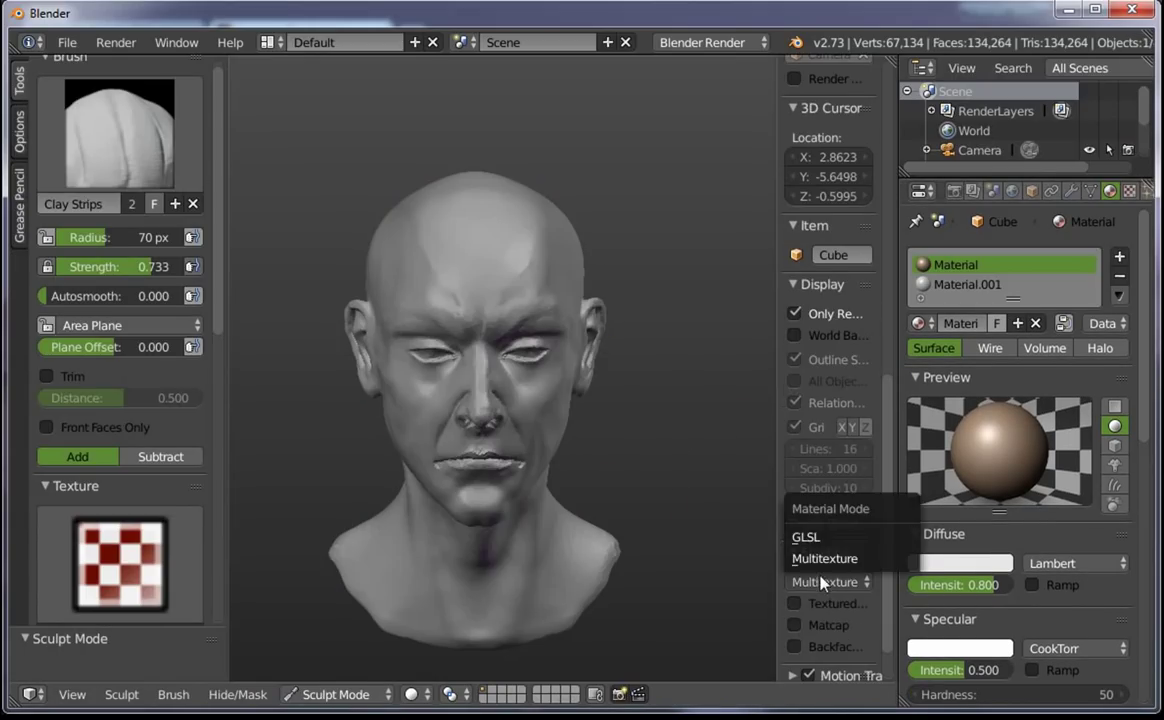
pyautogui.click(808, 537)
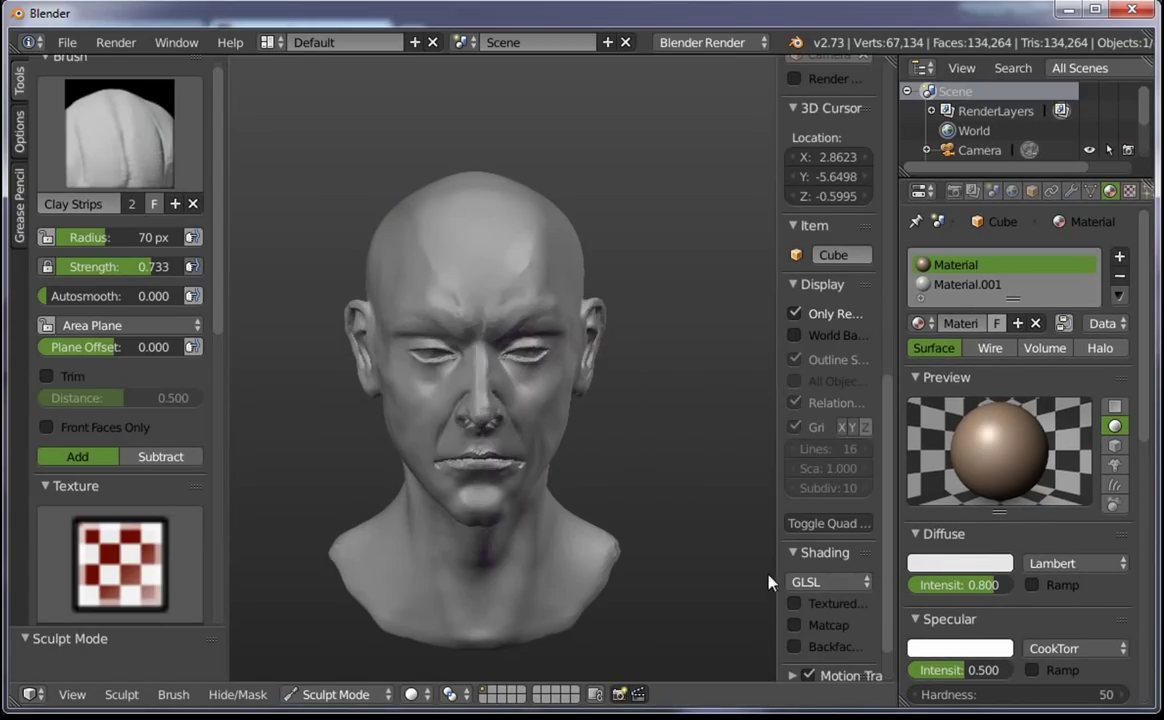
pyautogui.click(794, 603)
pyautogui.click(794, 603)
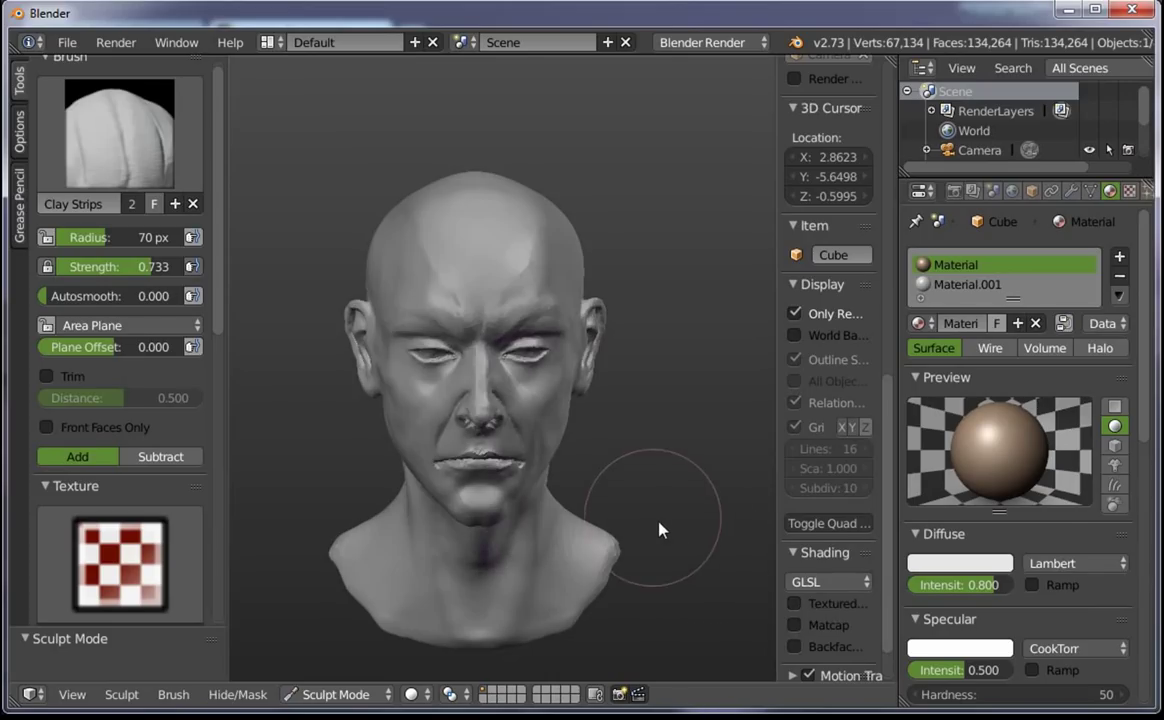
# Assign the material to the whole mesh and set viewport shading to Texture
pyautogui.press('Tab')
pyautogui.click(940, 323)
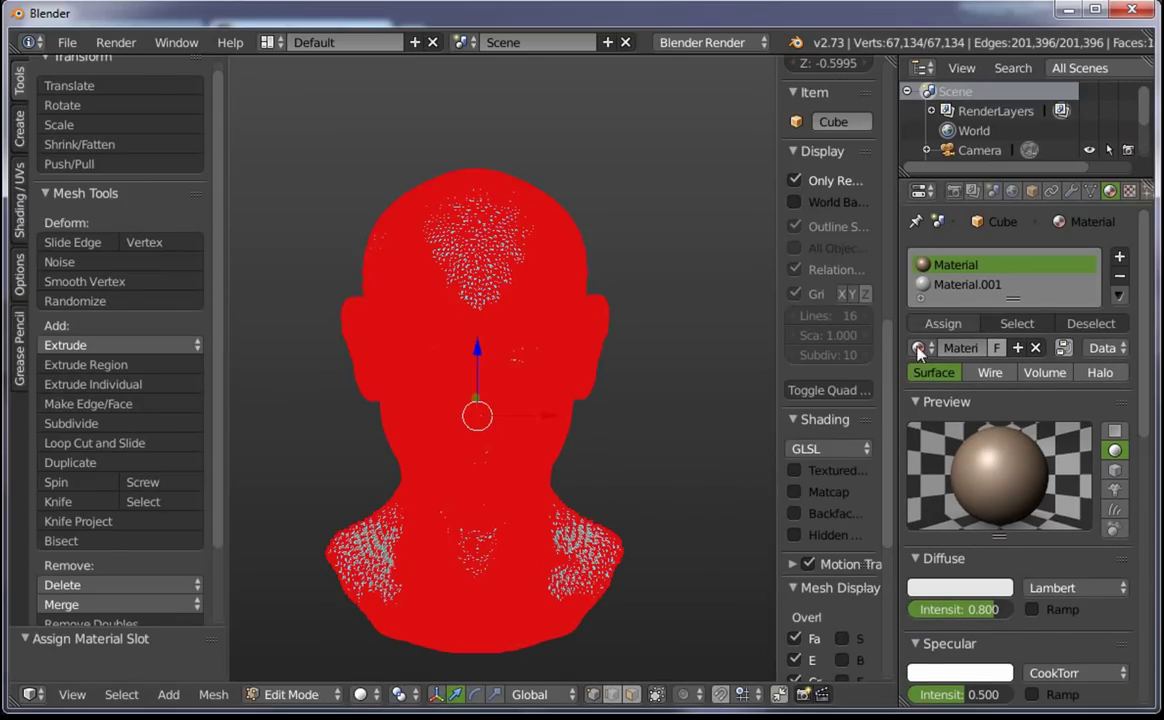
pyautogui.press('Tab')
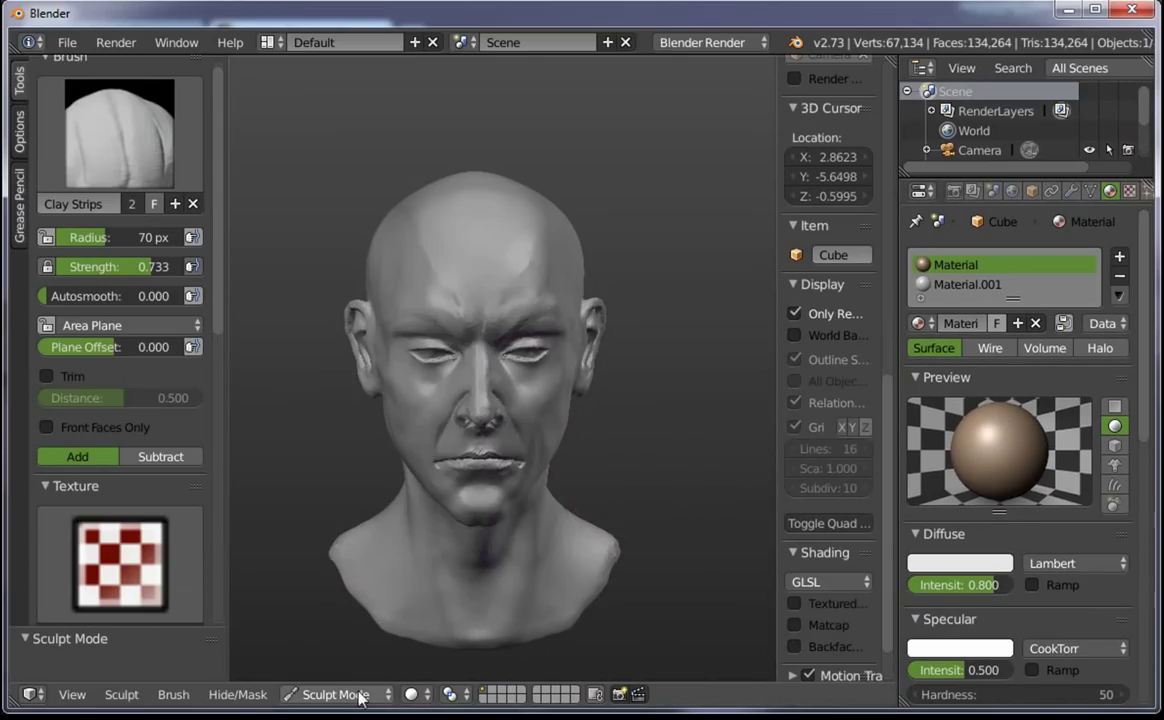
pyautogui.click(410, 694)
pyautogui.click(420, 605)
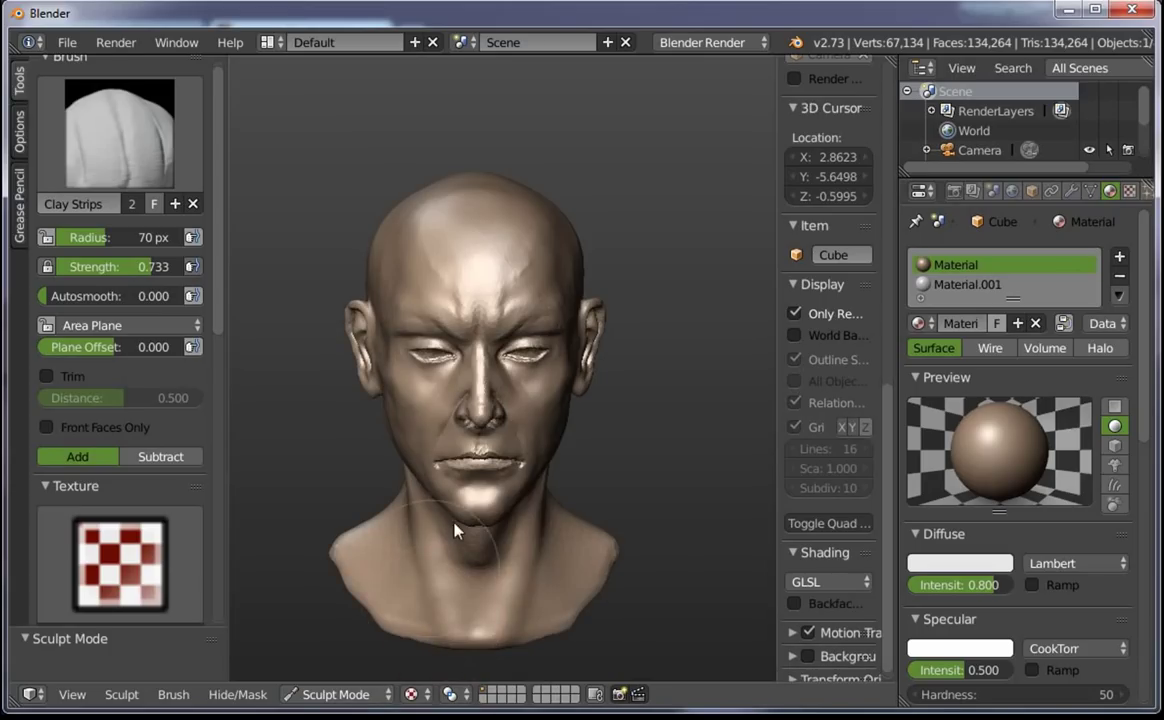
# Hide the properties panel and shrink the brush radius in stages, from 44 px to 35 px
pyautogui.scroll(1, 444, 421)
pyautogui.press('n')
pyautogui.moveTo(537, 338); pyautogui.dragTo(515, 318, button='middle')
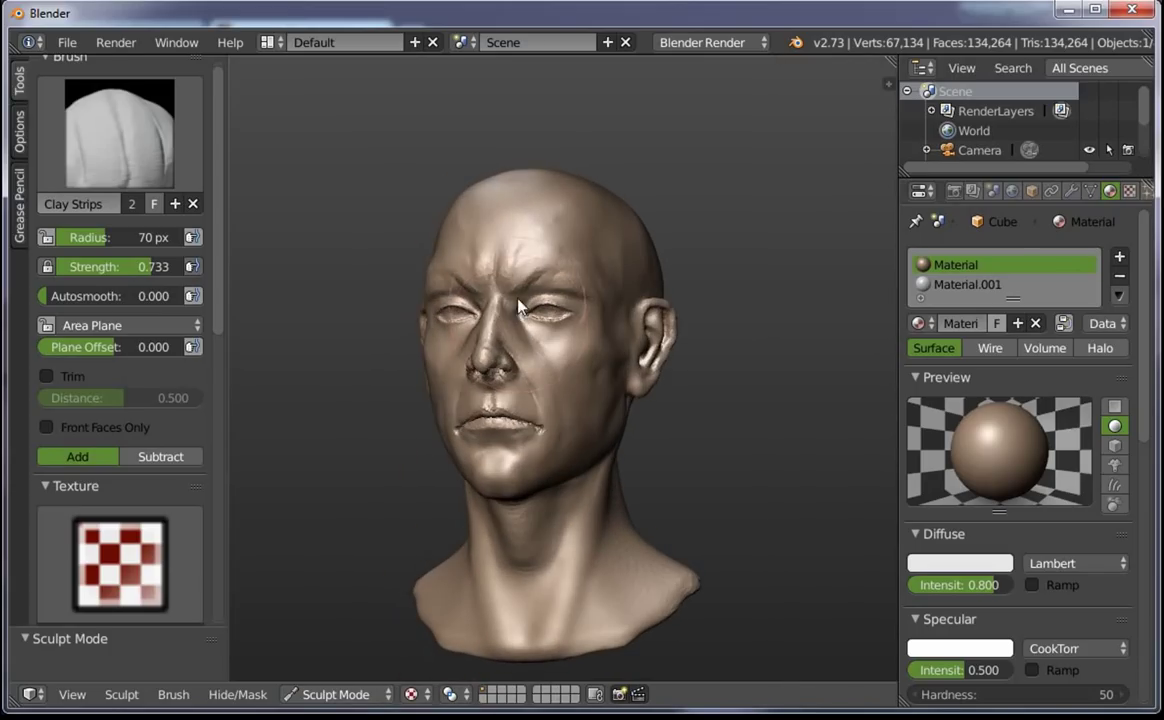
pyautogui.press('f')
pyautogui.click(562, 222)
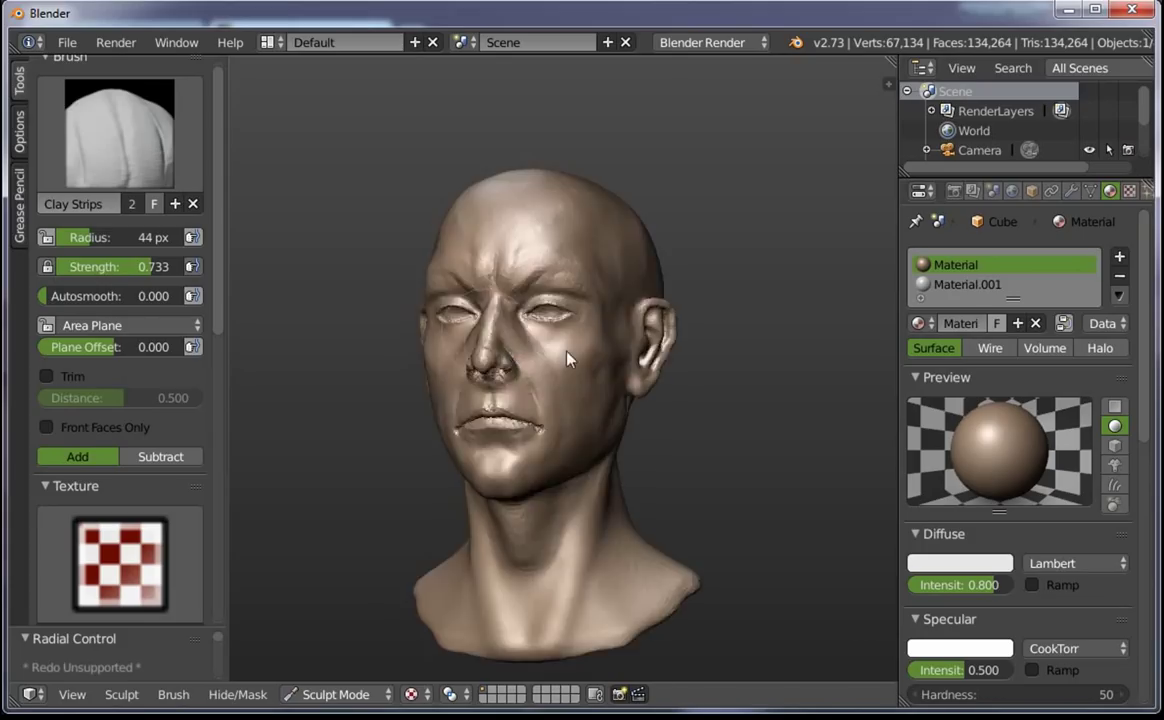
pyautogui.moveTo(569, 356)
pyautogui.mouseDown(button='middle')
pyautogui.moveTo(495, 452)
pyautogui.moveTo(452, 278)
pyautogui.mouseUp(button='middle')
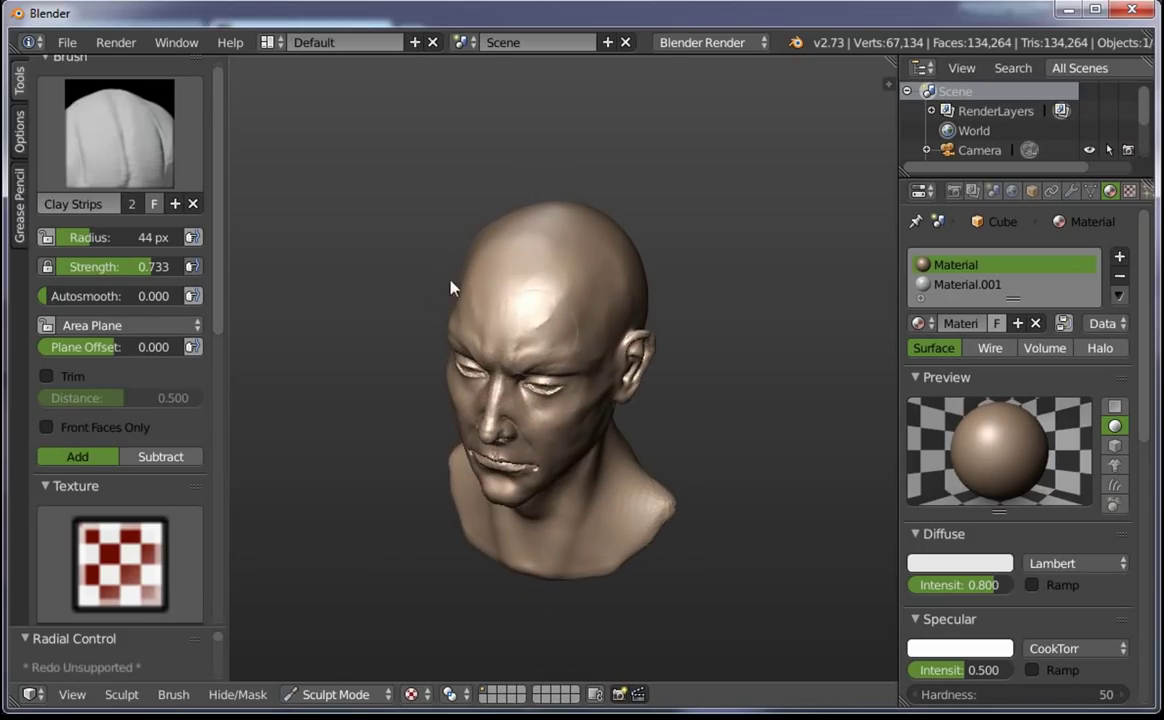
pyautogui.scroll(3, 440, 205)
pyautogui.click(512, 268)
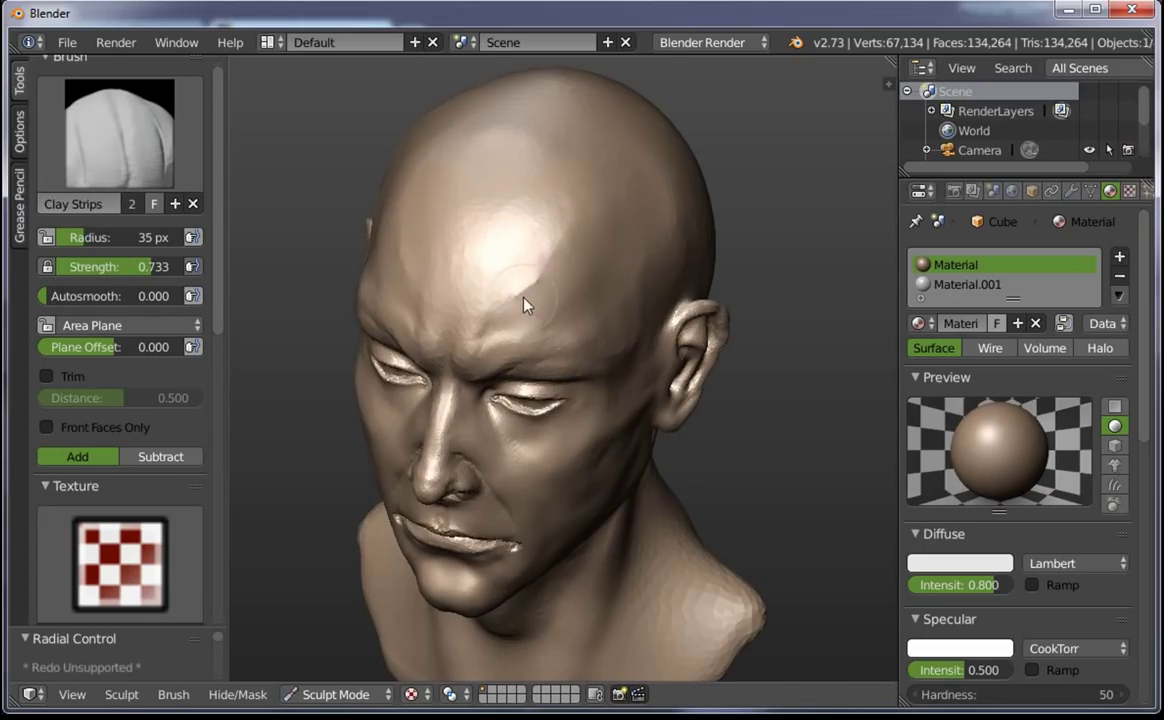
pyautogui.scroll(2, 549, 273)
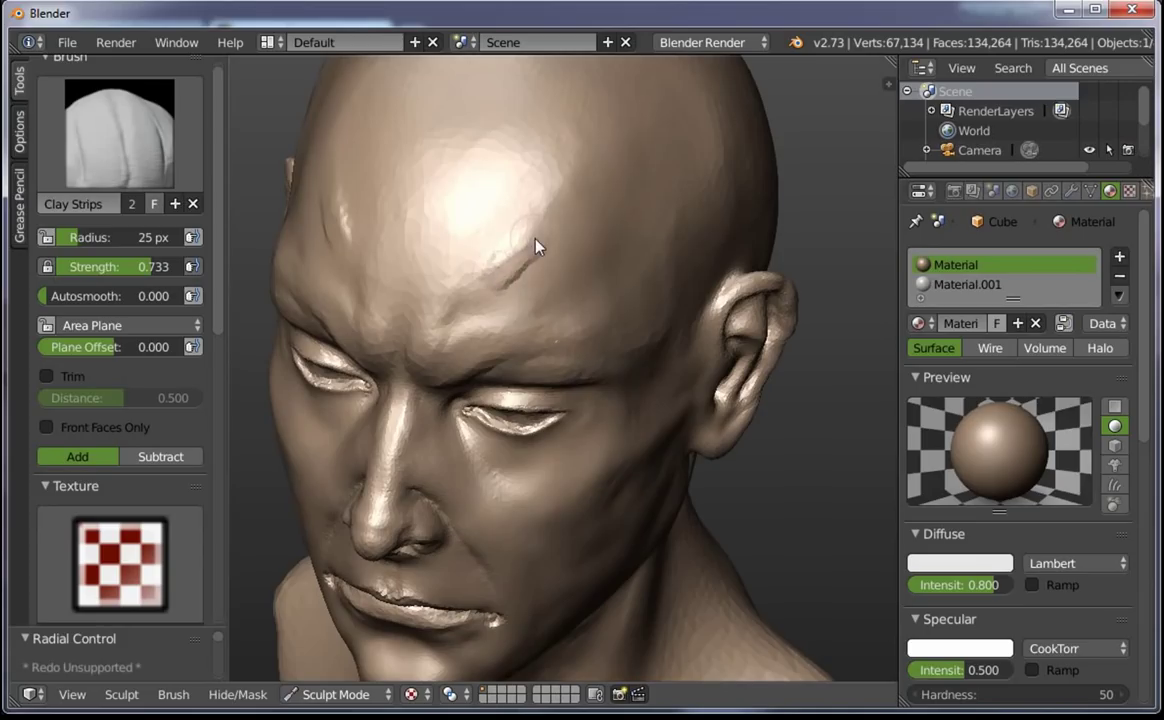
# Test a Clay Strips stroke on the forehead, undo it, and return to front view
pyautogui.moveTo(490, 272); pyautogui.dragTo(532, 253)
pyautogui.hotkey('ctrl', 'z')
pyautogui.hotkey('ctrl', 'z')
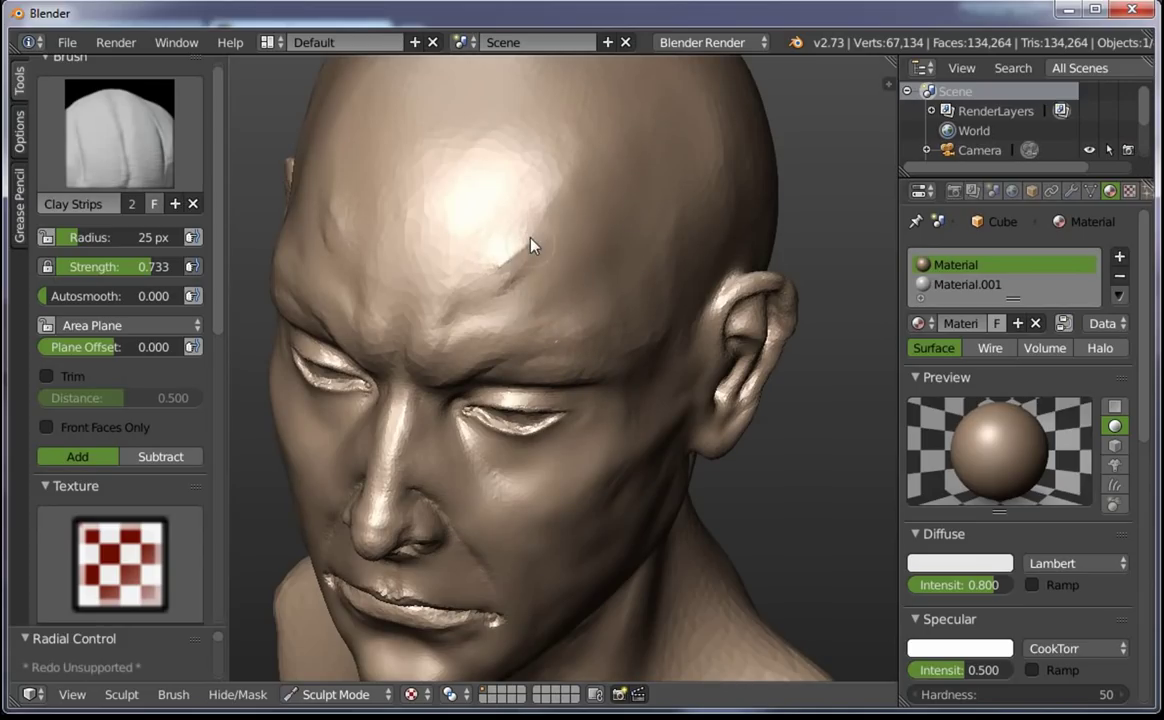
pyautogui.press('KP_1')
pyautogui.scroll(-3, 600, 360)
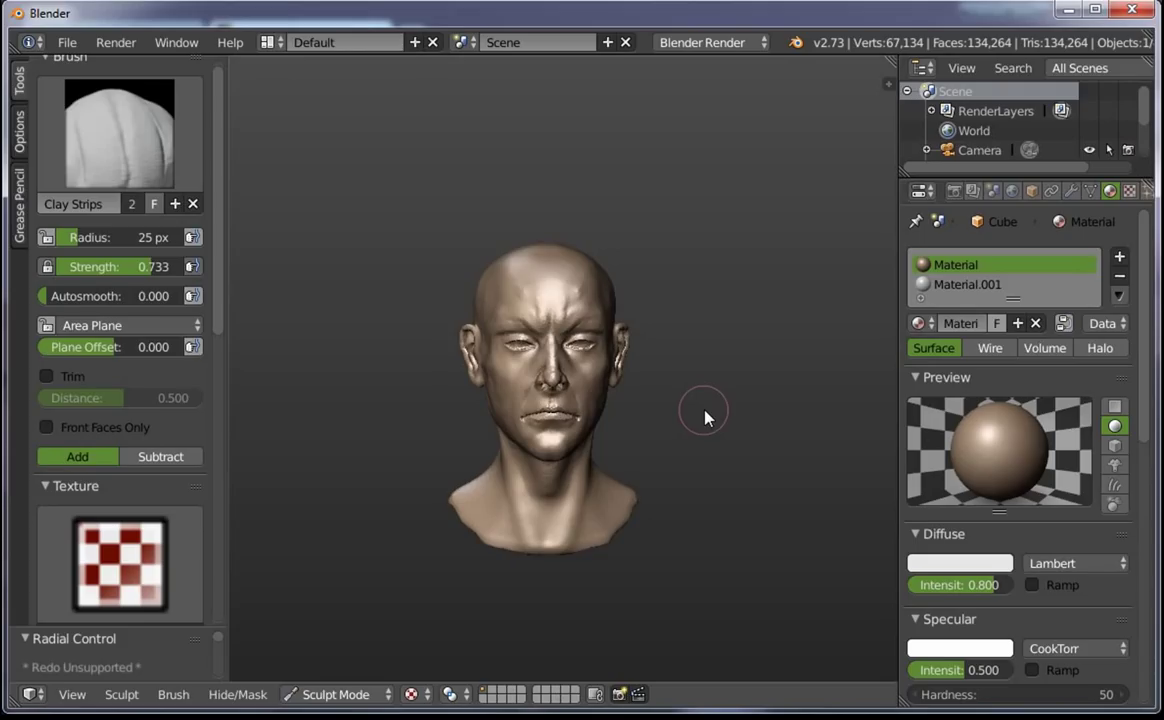
# Switch to the Snake Hook brush and set its radius to 39 px
pyautogui.click(162, 132)
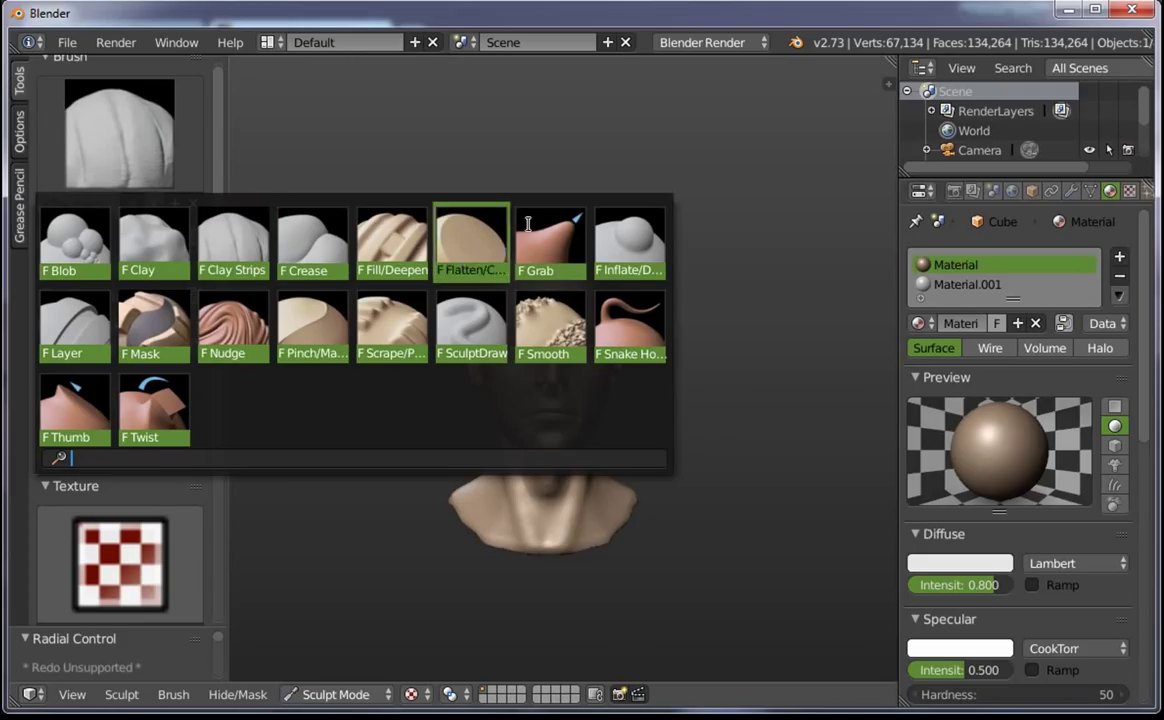
pyautogui.click(628, 322)
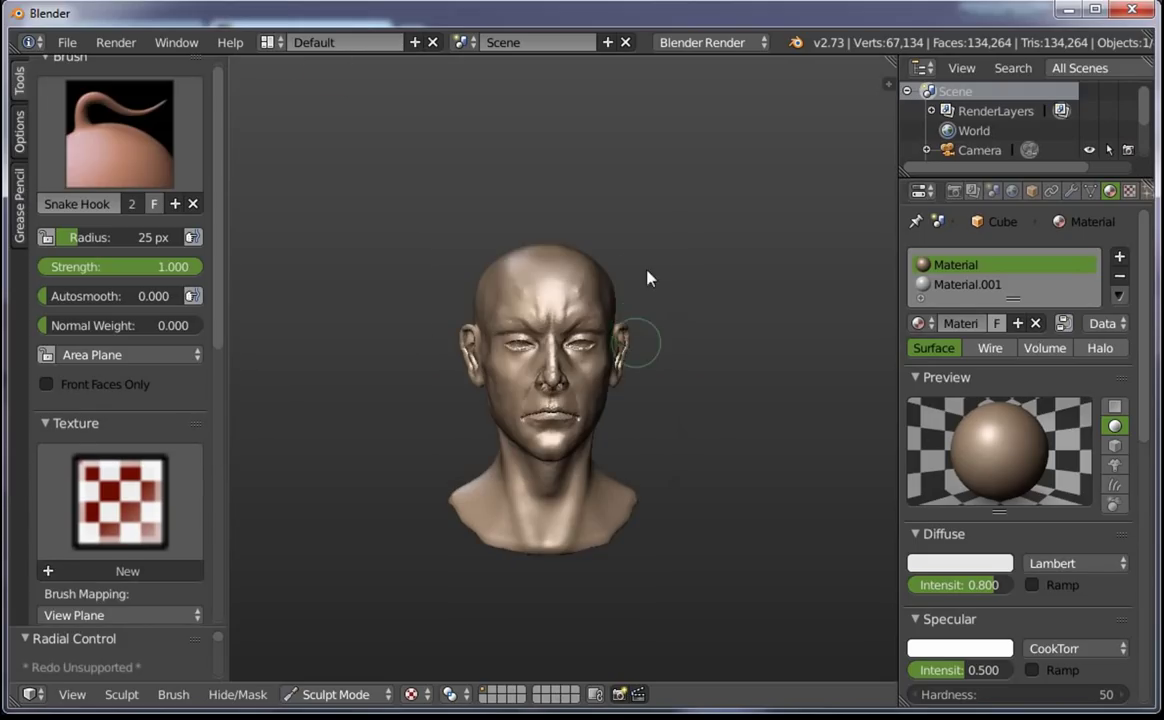
pyautogui.moveTo(648, 278)
pyautogui.mouseDown(button='middle')
pyautogui.moveTo(665, 351)
pyautogui.moveTo(540, 345)
pyautogui.mouseUp(button='middle')
pyautogui.press('f')
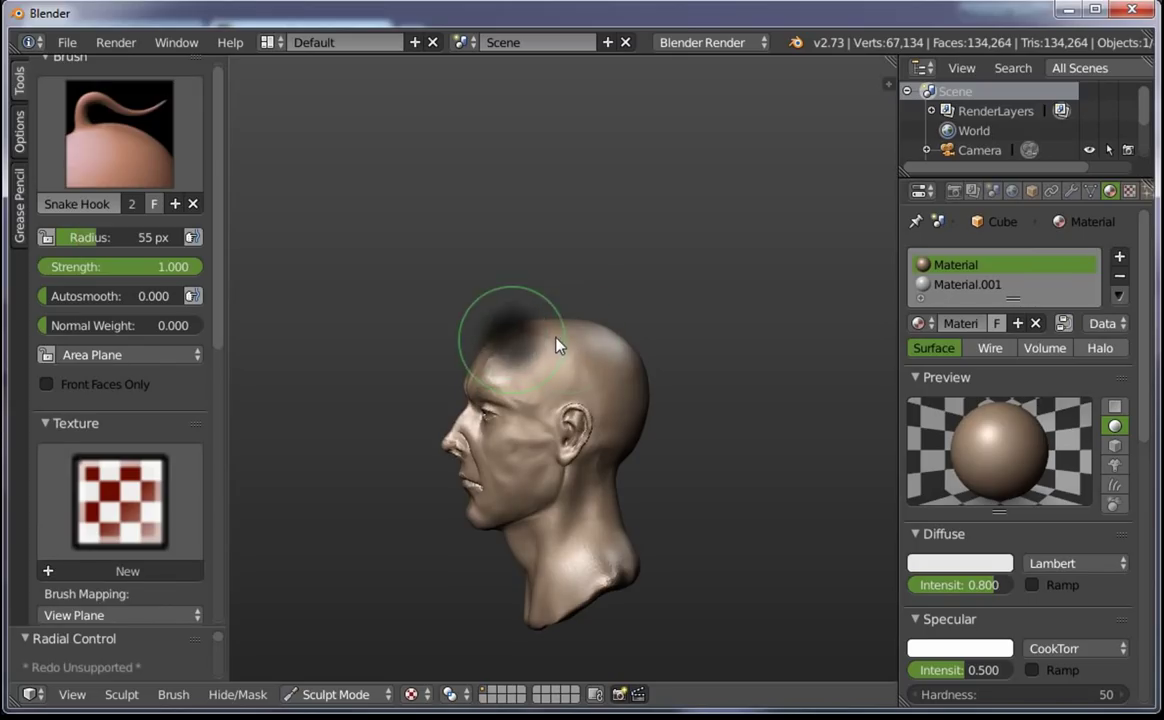
pyautogui.click(550, 338)
# Pull a trial horn from the top of the head, cancel saving, and undo the horn
pyautogui.moveTo(555, 322); pyautogui.dragTo(473, 293)
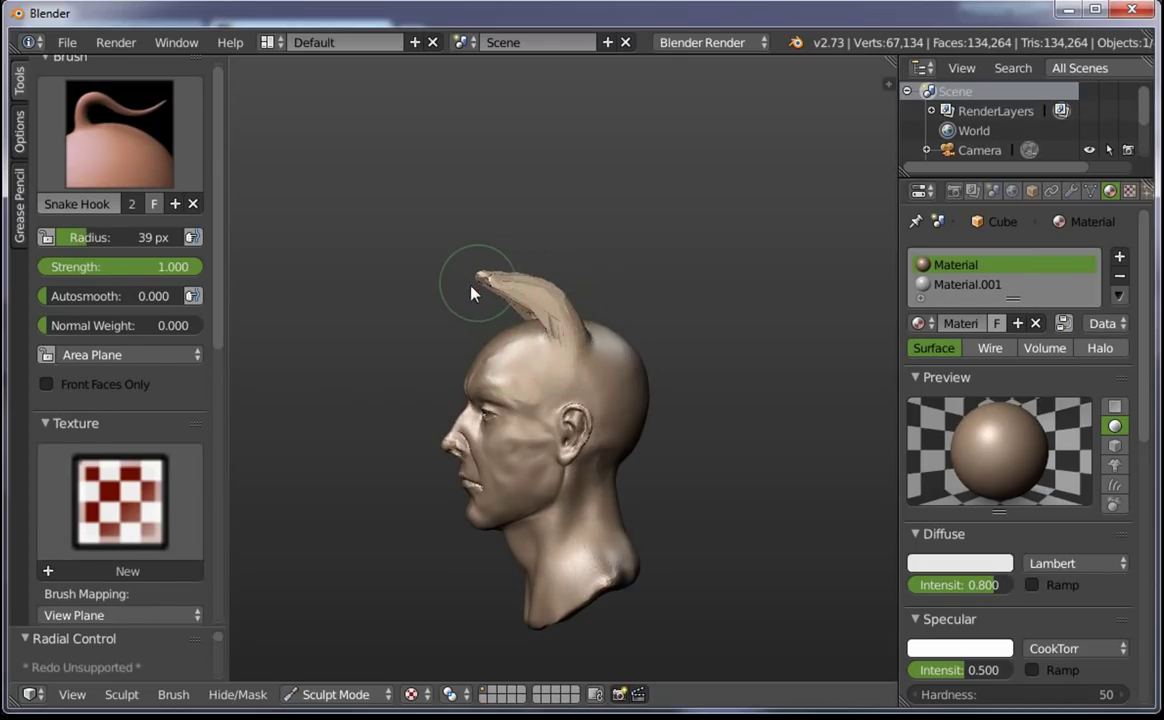
pyautogui.scroll(-2, 212, 360)
pyautogui.scroll(-5, 218, 416)
pyautogui.hotkey('ctrl', 's')
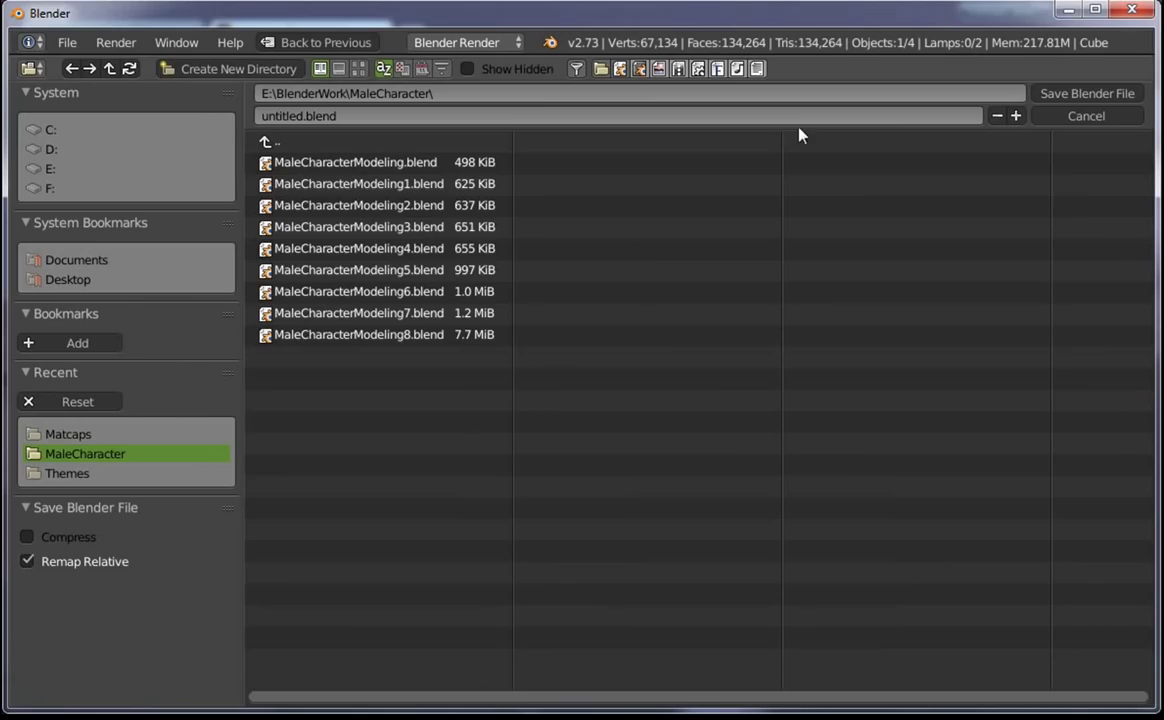
pyautogui.click(1086, 116)
pyautogui.hotkey('ctrl', 'z')
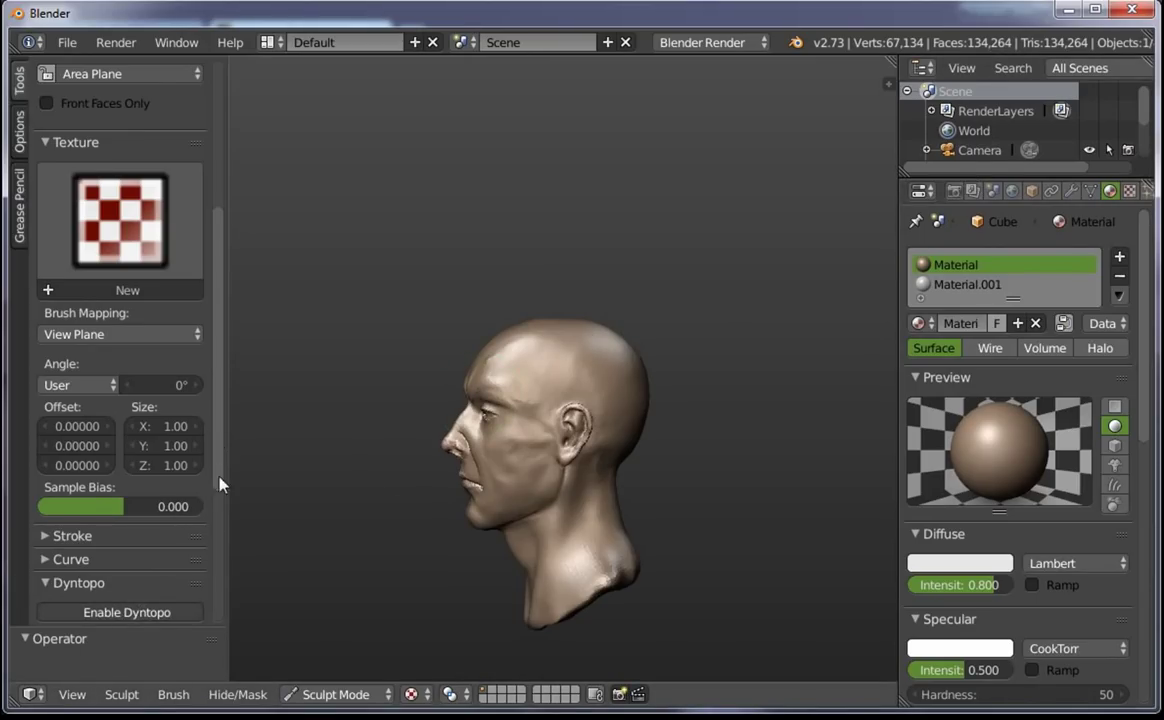
# Enable Dyntopo, pull a long curled test horn, then undo it from the front view
pyautogui.hotkey('ctrl', 'd')
pyautogui.scroll(-5, 221, 494)
pyautogui.moveTo(568, 333); pyautogui.dragTo(510, 172)
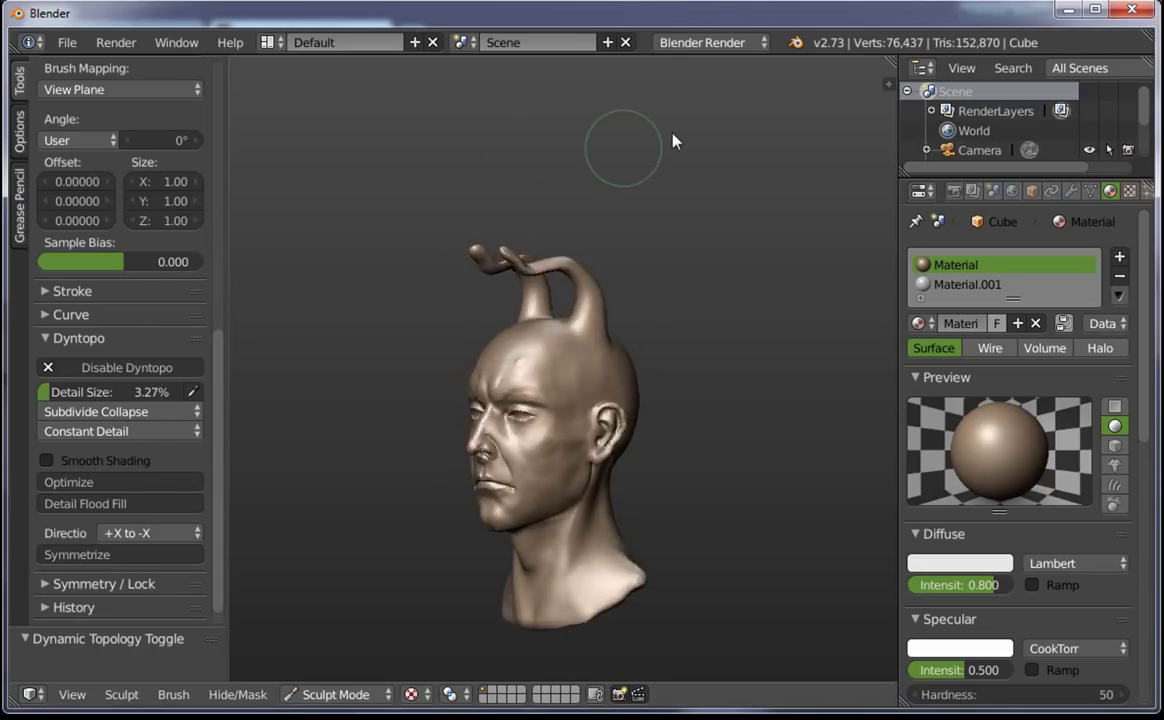
pyautogui.press('KP_1')
pyautogui.hotkey('ctrl', 'z')
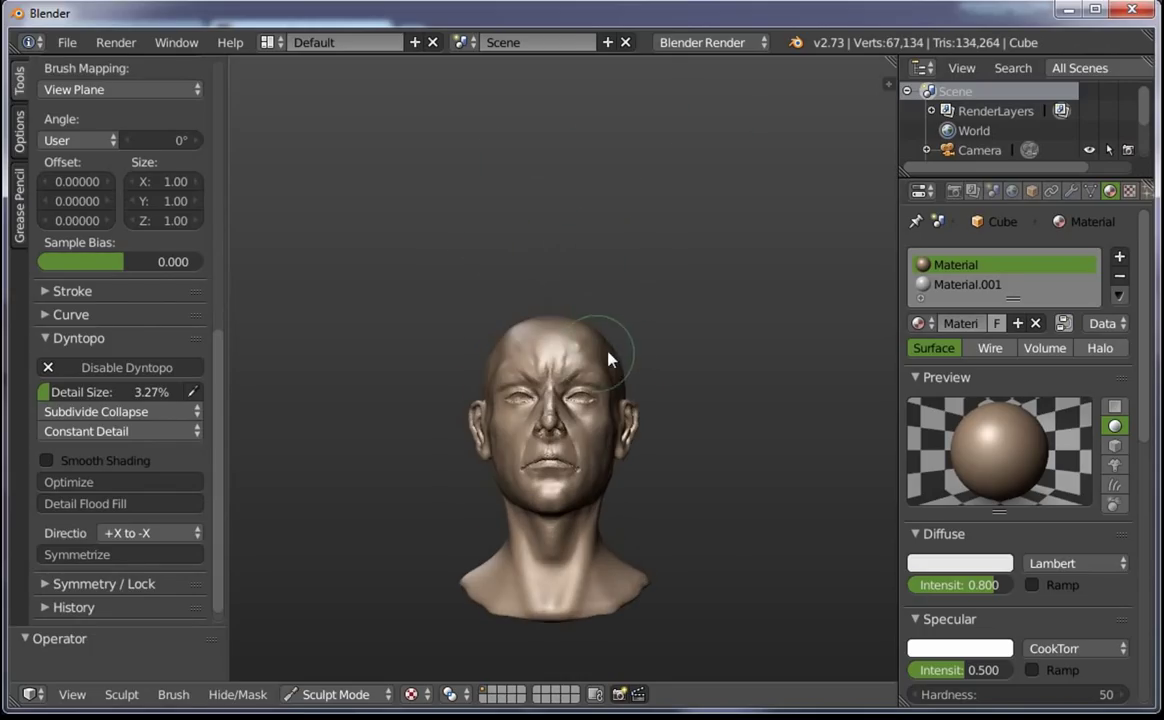
# Grow and lengthen symmetric test horns on the skull, undoing each attempt
pyautogui.moveTo(551, 315); pyautogui.dragTo(600, 338, button='middle')
pyautogui.moveTo(616, 307); pyautogui.dragTo(624, 284)
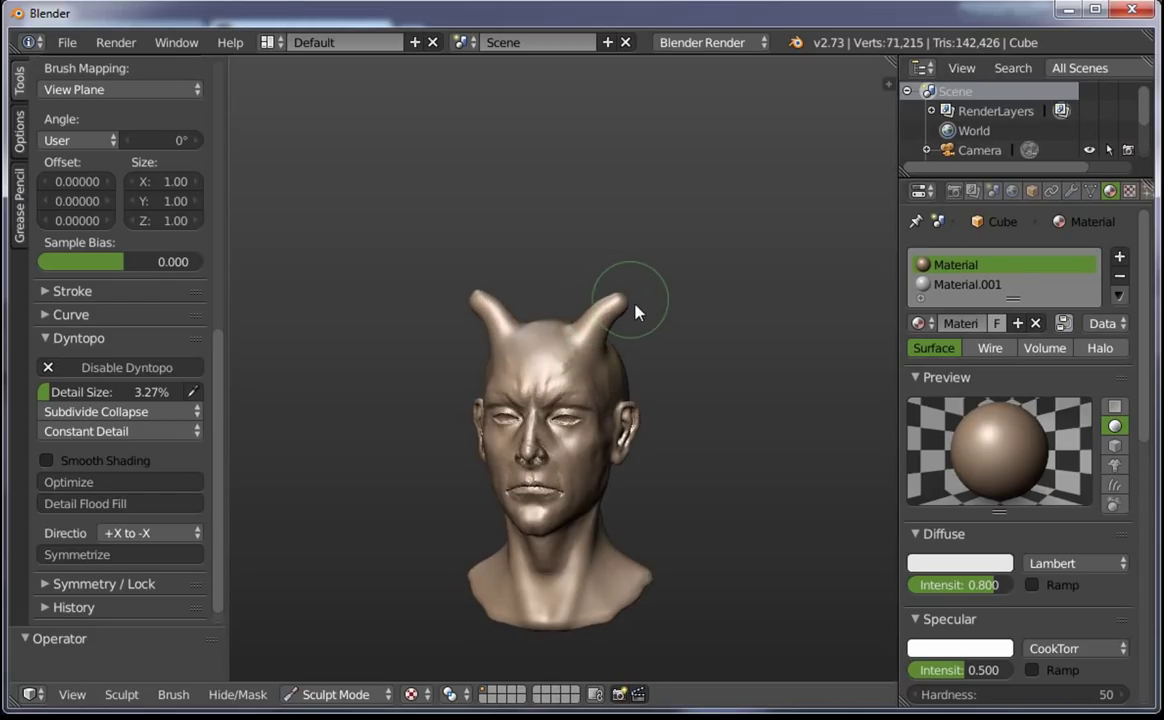
pyautogui.moveTo(641, 317); pyautogui.dragTo(662, 362, button='middle')
pyautogui.hotkey('ctrl', 'z')
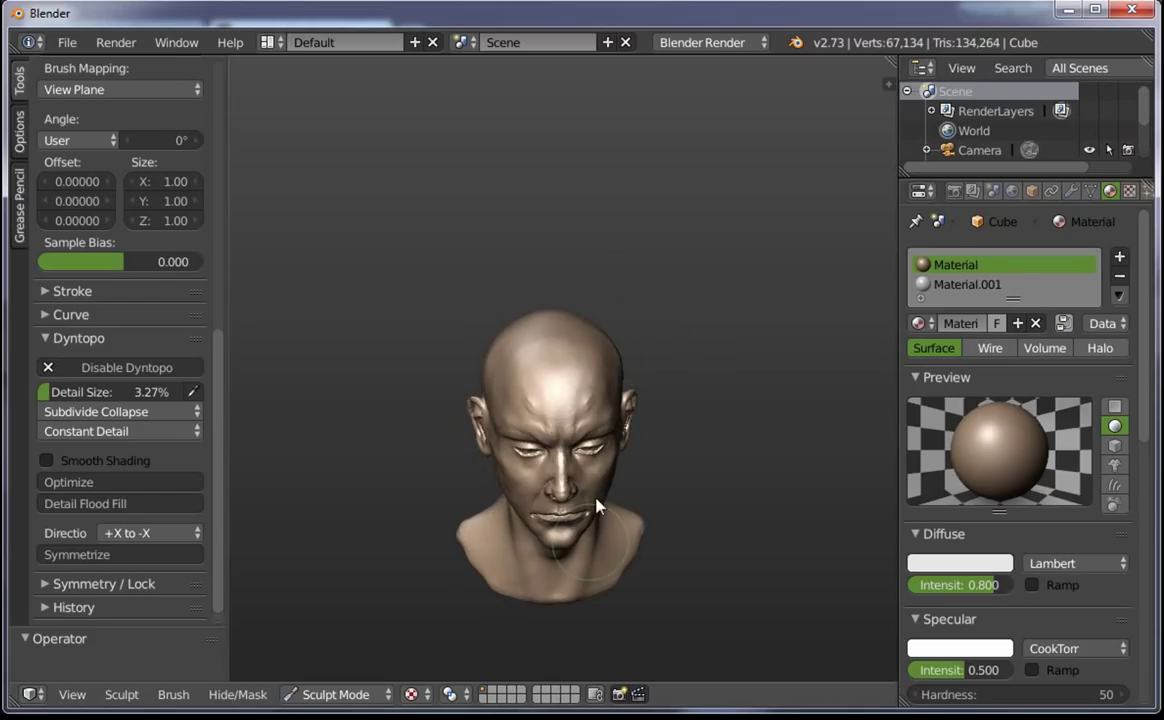
pyautogui.moveTo(603, 338); pyautogui.dragTo(714, 294)
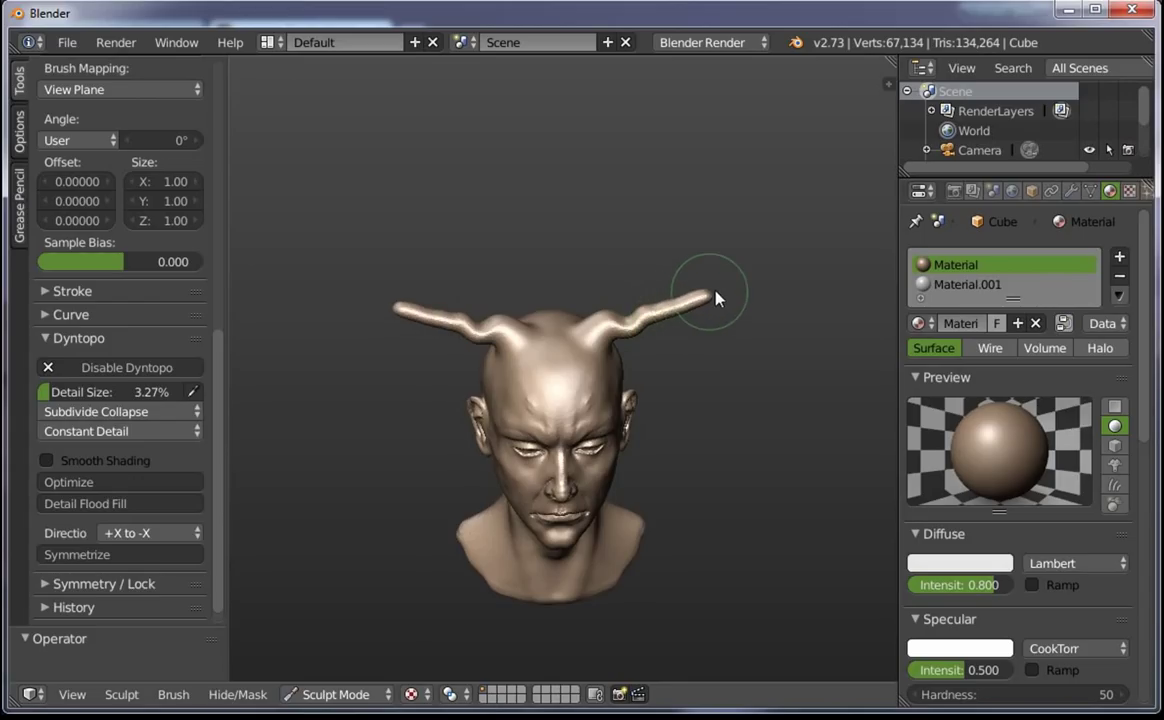
pyautogui.moveTo(675, 340); pyautogui.dragTo(585, 452, button='middle')
pyautogui.hotkey('ctrl', 'z')
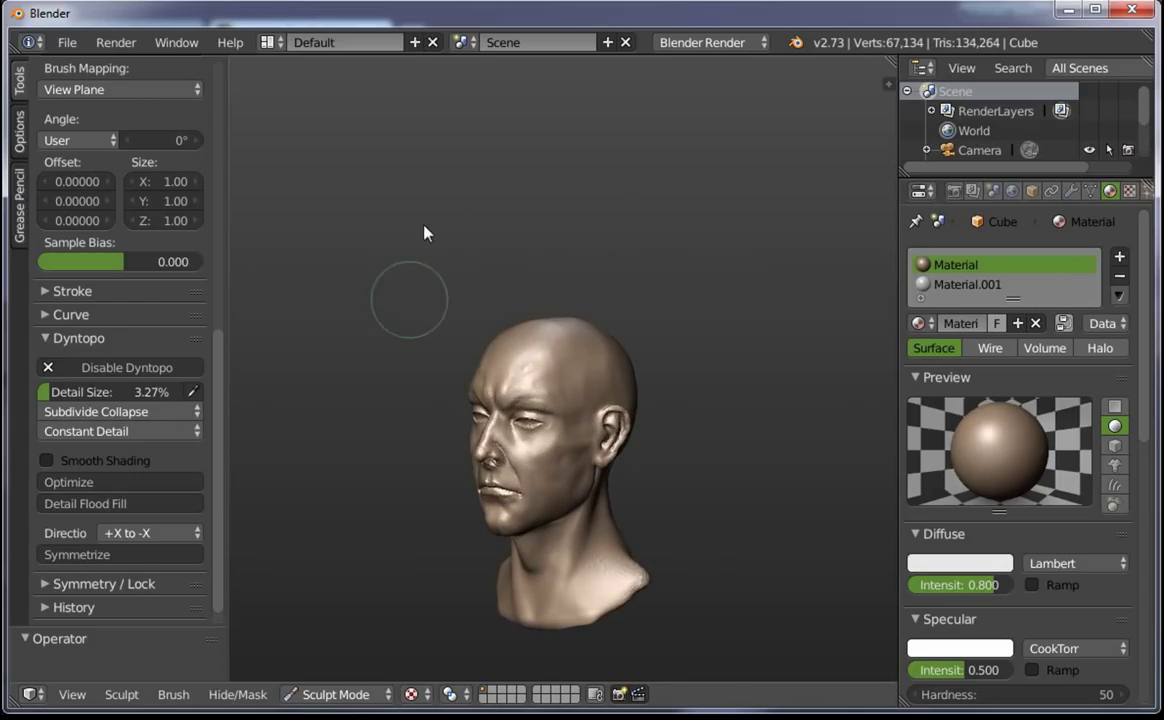
# Pull a hooked horn from the top of the head in side profile, then undo it
pyautogui.moveTo(423, 231)
pyautogui.mouseDown(button='middle')
pyautogui.moveTo(564, 361)
pyautogui.moveTo(538, 322)
pyautogui.moveTo(558, 268)
pyautogui.moveTo(592, 333)
pyautogui.mouseUp(button='middle')
pyautogui.scroll(2, 558, 268)
pyautogui.moveTo(578, 333)
pyautogui.mouseDown()
pyautogui.moveTo(603, 278)
pyautogui.moveTo(577, 203)
pyautogui.moveTo(535, 195)
pyautogui.moveTo(520, 240)
pyautogui.moveTo(506, 245)
pyautogui.moveTo(517, 256)
pyautogui.mouseUp()
pyautogui.press('KP_1')
pyautogui.moveTo(690, 408)
pyautogui.mouseDown(button='middle')
pyautogui.moveTo(772, 403)
pyautogui.moveTo(559, 533)
pyautogui.mouseUp(button='middle')
pyautogui.hotkey('ctrl', 'z')
# Grow two symmetric horns from a three-quarter view and undo them
pyautogui.moveTo(391, 564); pyautogui.dragTo(450, 400, button='middle')
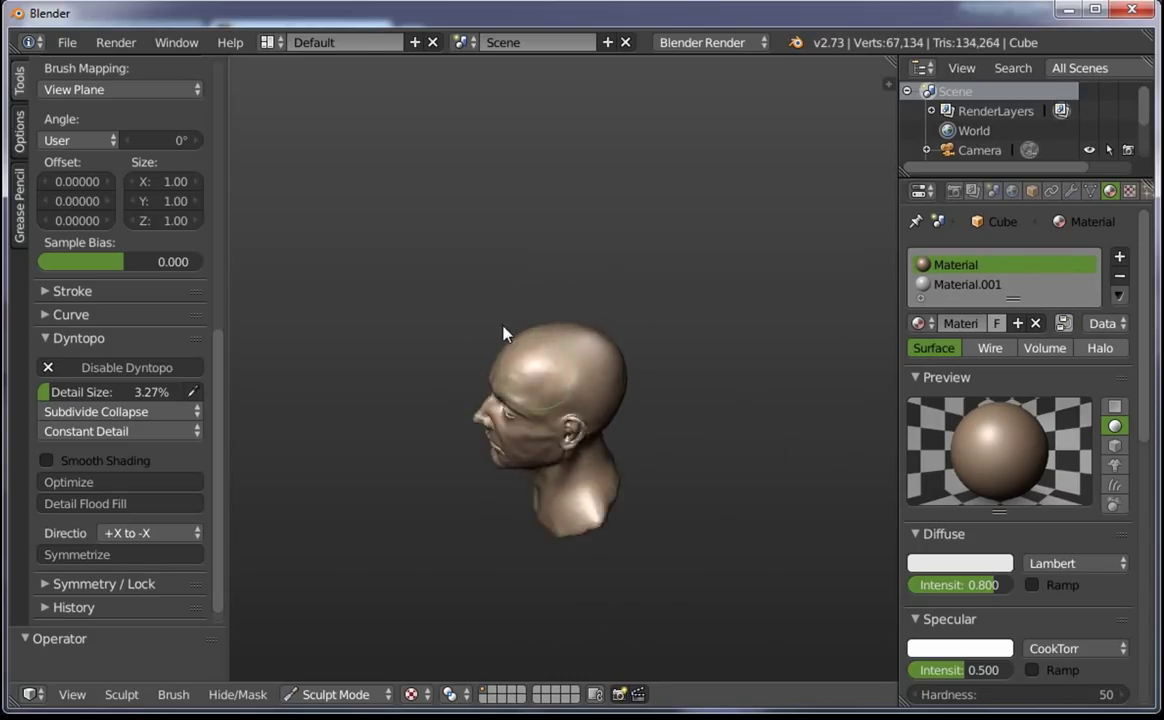
pyautogui.scroll(4, 481, 255)
pyautogui.moveTo(481, 255); pyautogui.dragTo(611, 285, button='middle')
pyautogui.moveTo(620, 330)
pyautogui.mouseDown()
pyautogui.moveTo(613, 288)
pyautogui.moveTo(688, 255)
pyautogui.mouseUp()
pyautogui.scroll(-2, 706, 478)
pyautogui.moveTo(706, 478)
pyautogui.mouseDown(button='middle')
pyautogui.moveTo(765, 426)
pyautogui.moveTo(611, 318)
pyautogui.mouseUp(button='middle')
pyautogui.hotkey('ctrl', 'z')
# Enlarge the Snake Hook brush radius from a front view of the head
pyautogui.moveTo(630, 403); pyautogui.dragTo(701, 395, button='middle')
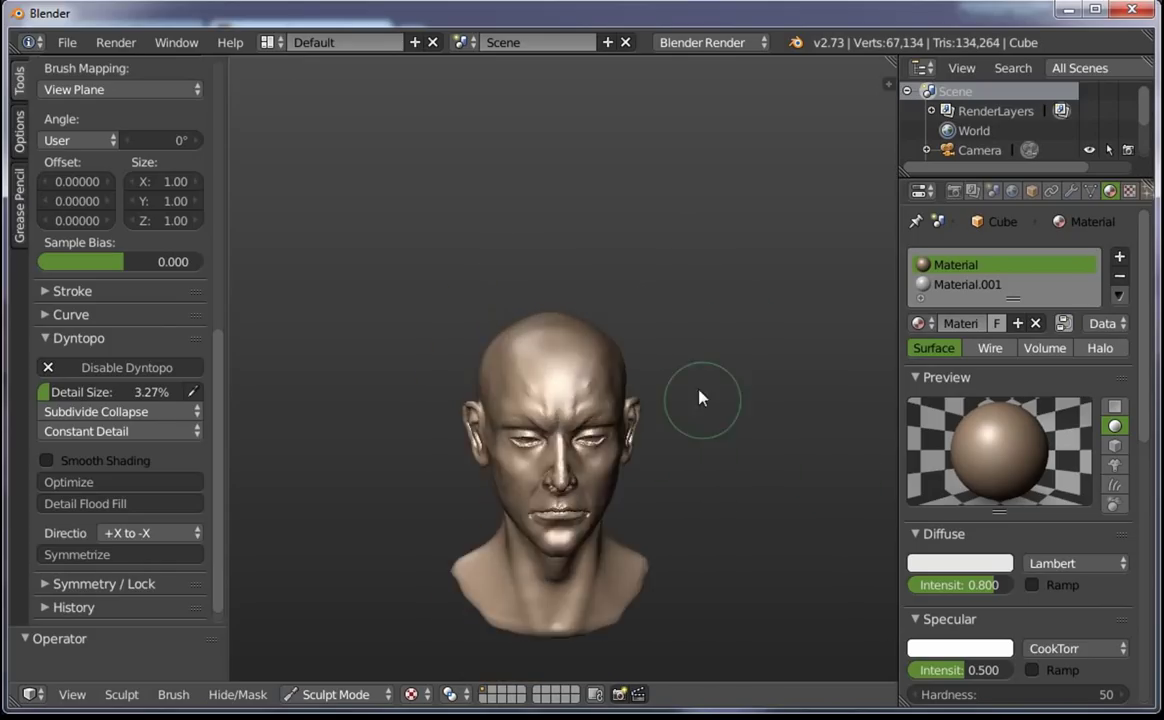
pyautogui.scroll(2, 644, 384)
pyautogui.press('f')
pyautogui.click(648, 336)
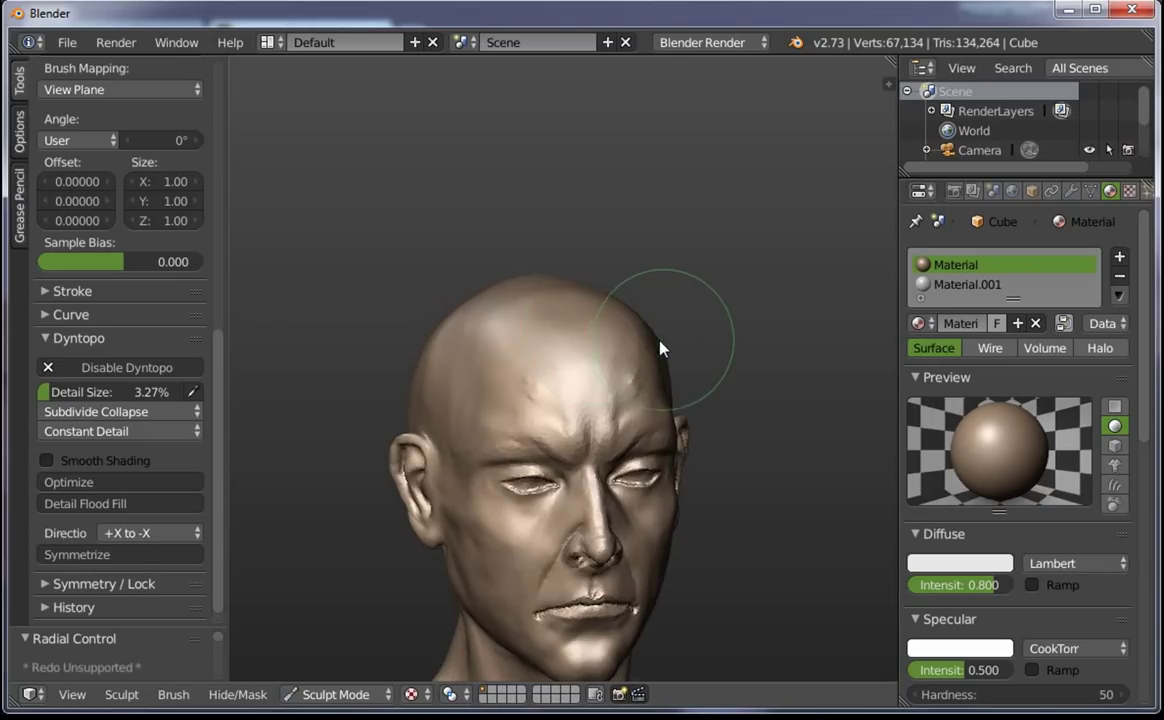
# Raise several horn bumps across the top and sides of the skull
pyautogui.moveTo(662, 346)
pyautogui.mouseDown(button='middle')
pyautogui.moveTo(668, 330)
pyautogui.moveTo(644, 351)
pyautogui.mouseUp(button='middle')
pyautogui.moveTo(658, 336); pyautogui.dragTo(670, 320)
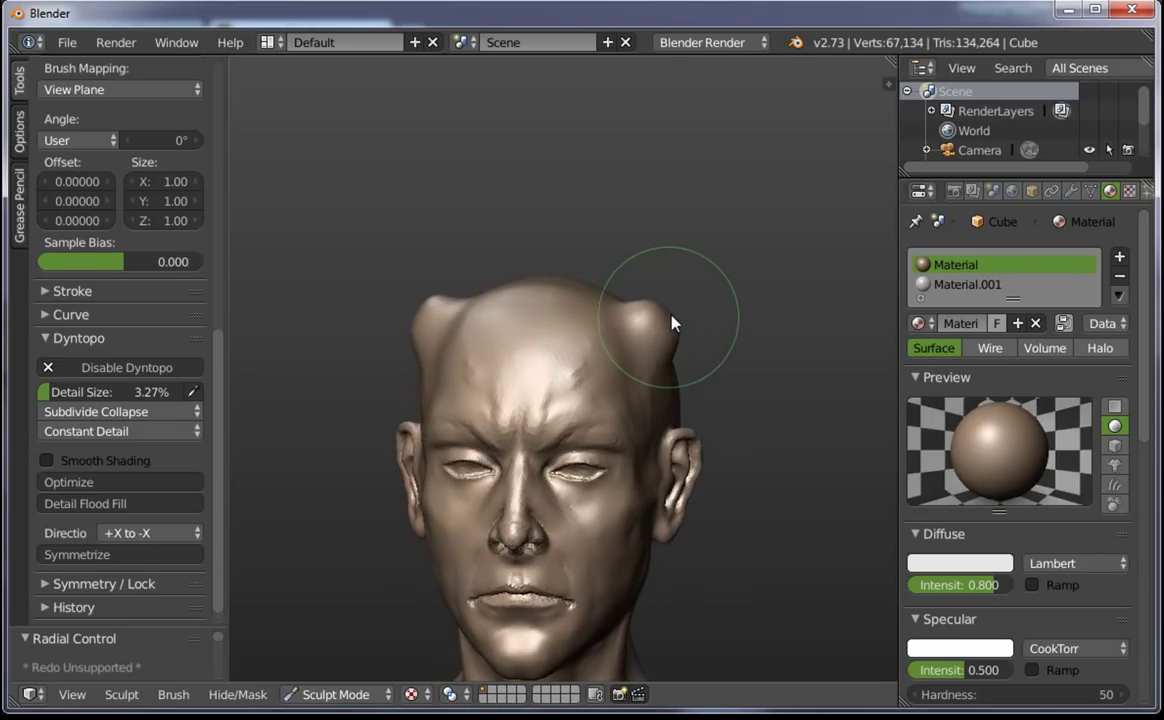
pyautogui.moveTo(611, 340)
pyautogui.mouseDown(button='middle')
pyautogui.moveTo(693, 355)
pyautogui.moveTo(662, 333)
pyautogui.mouseUp(button='middle')
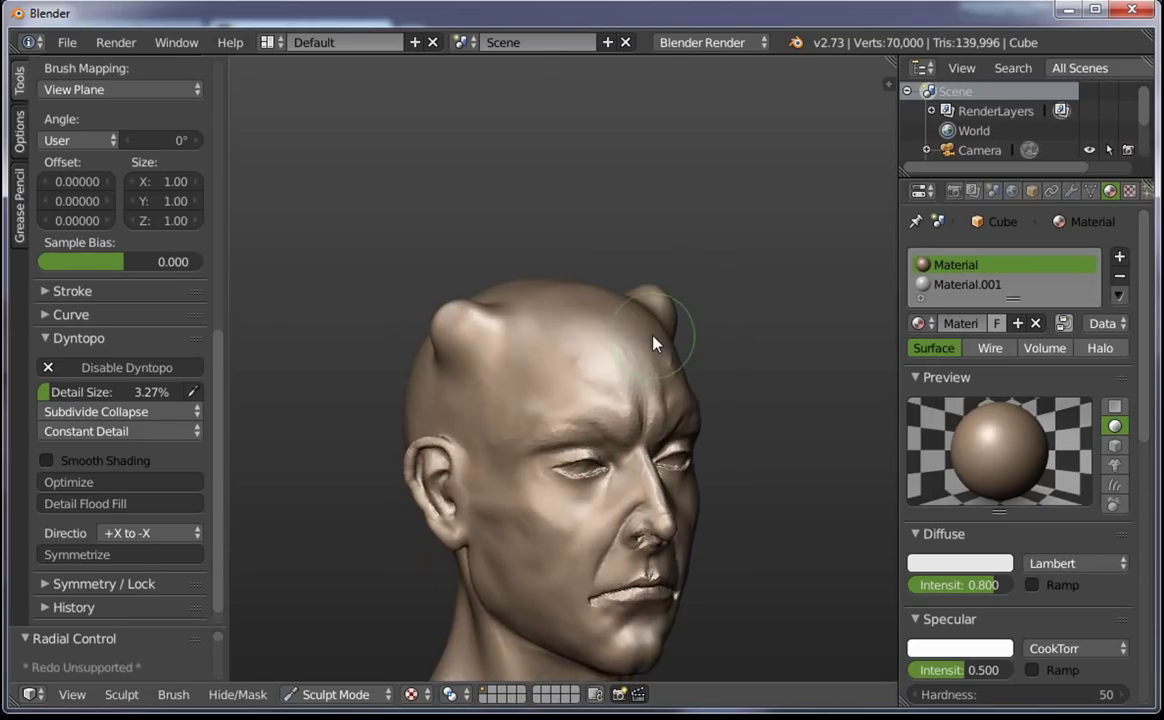
pyautogui.moveTo(662, 333); pyautogui.dragTo(670, 330)
pyautogui.moveTo(670, 330)
pyautogui.mouseDown(button='middle')
pyautogui.moveTo(605, 340)
pyautogui.moveTo(546, 283)
pyautogui.mouseUp(button='middle')
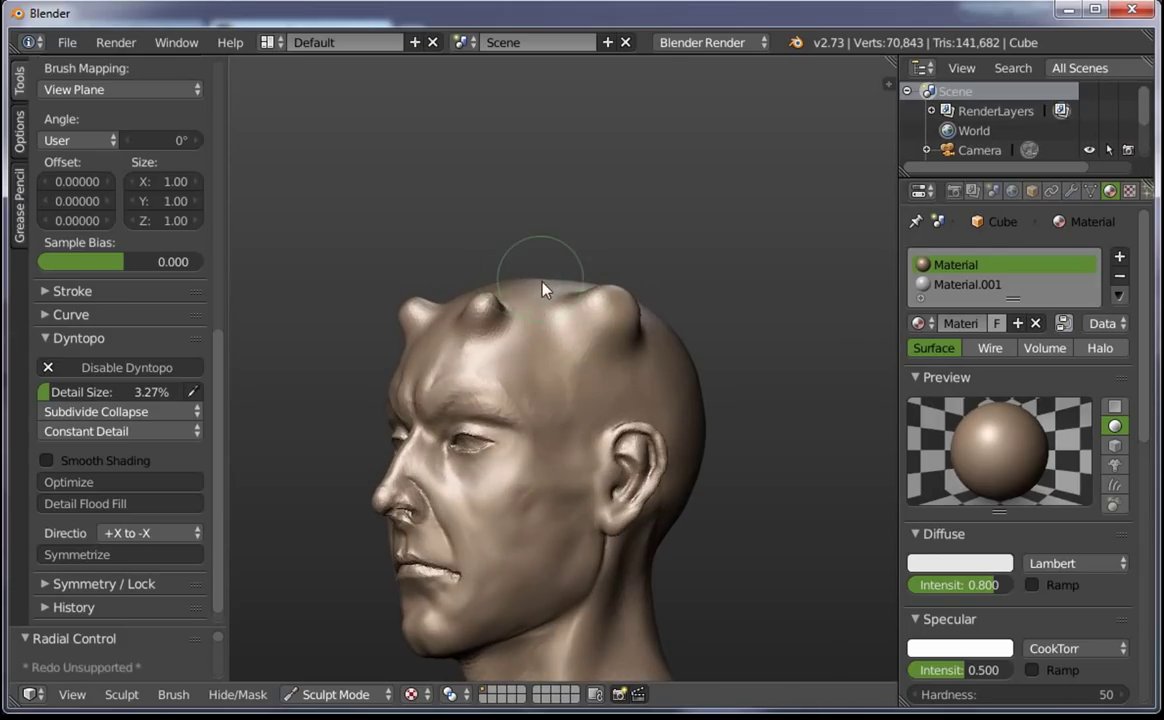
pyautogui.moveTo(546, 283); pyautogui.dragTo(548, 258)
pyautogui.moveTo(548, 258)
pyautogui.mouseDown(button='middle')
pyautogui.moveTo(668, 305)
pyautogui.moveTo(623, 364)
pyautogui.mouseUp(button='middle')
pyautogui.moveTo(670, 370); pyautogui.dragTo(650, 402)
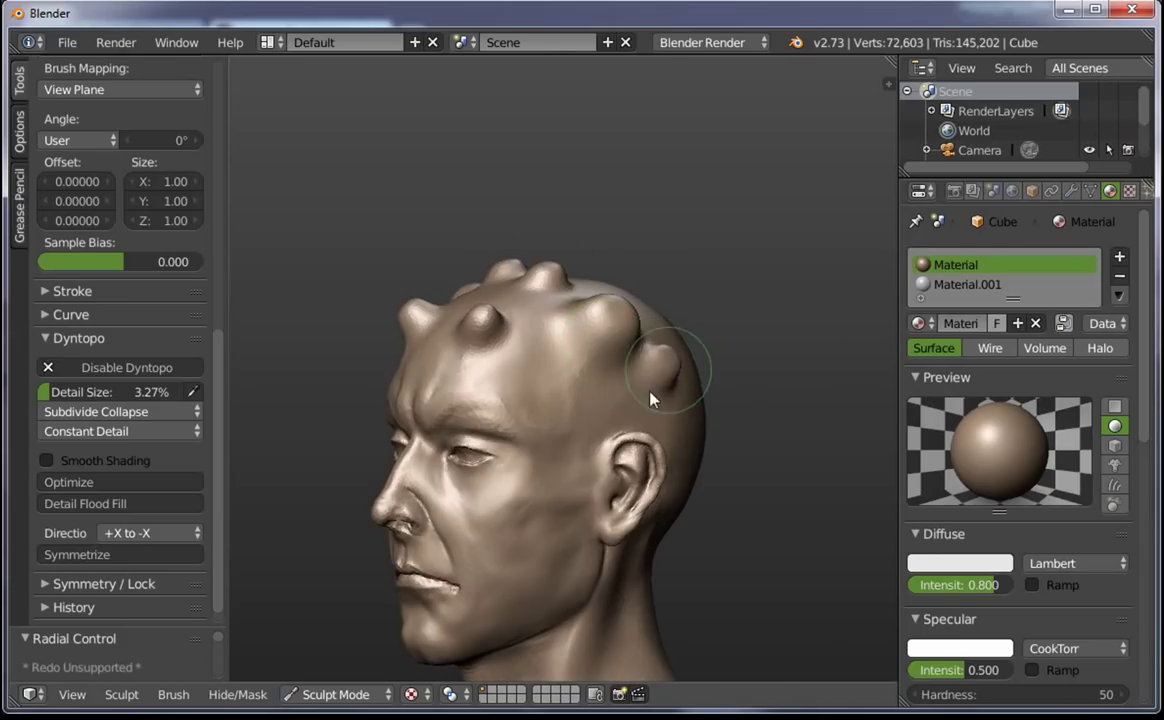
pyautogui.moveTo(650, 402); pyautogui.dragTo(642, 408, button='middle')
pyautogui.moveTo(662, 396); pyautogui.dragTo(688, 377)
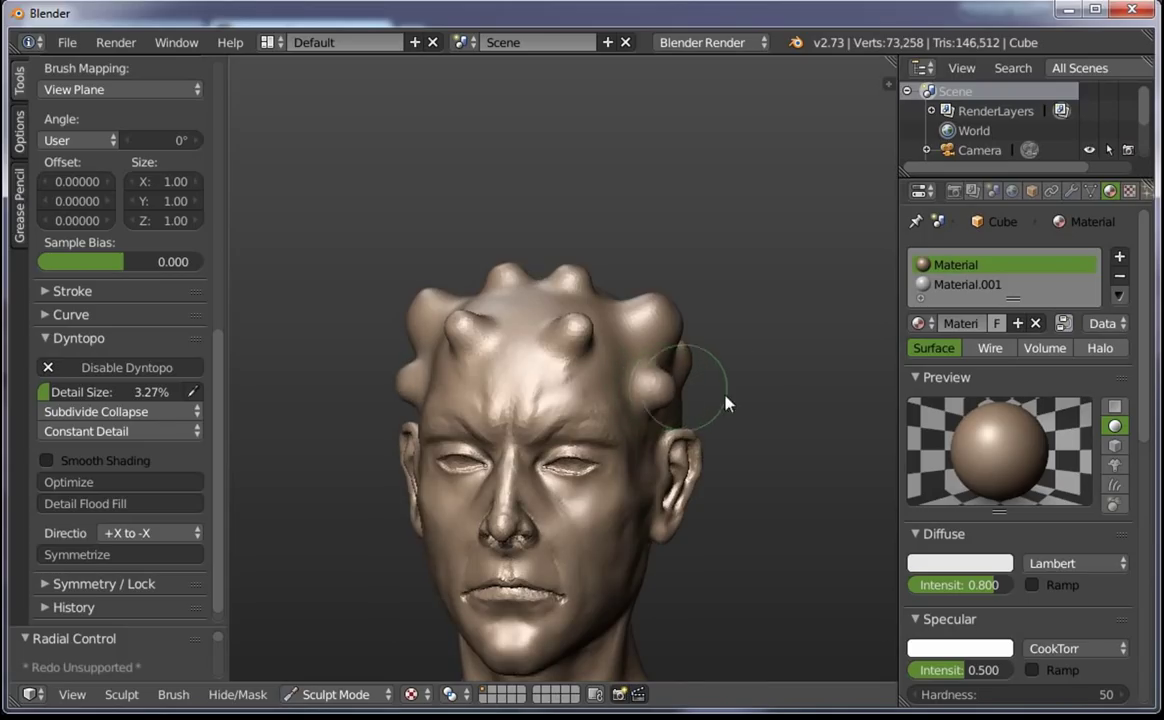
pyautogui.moveTo(688, 377); pyautogui.dragTo(681, 346, button='middle')
pyautogui.moveTo(625, 300)
pyautogui.mouseDown()
pyautogui.moveTo(610, 302)
pyautogui.moveTo(600, 284)
pyautogui.mouseUp()
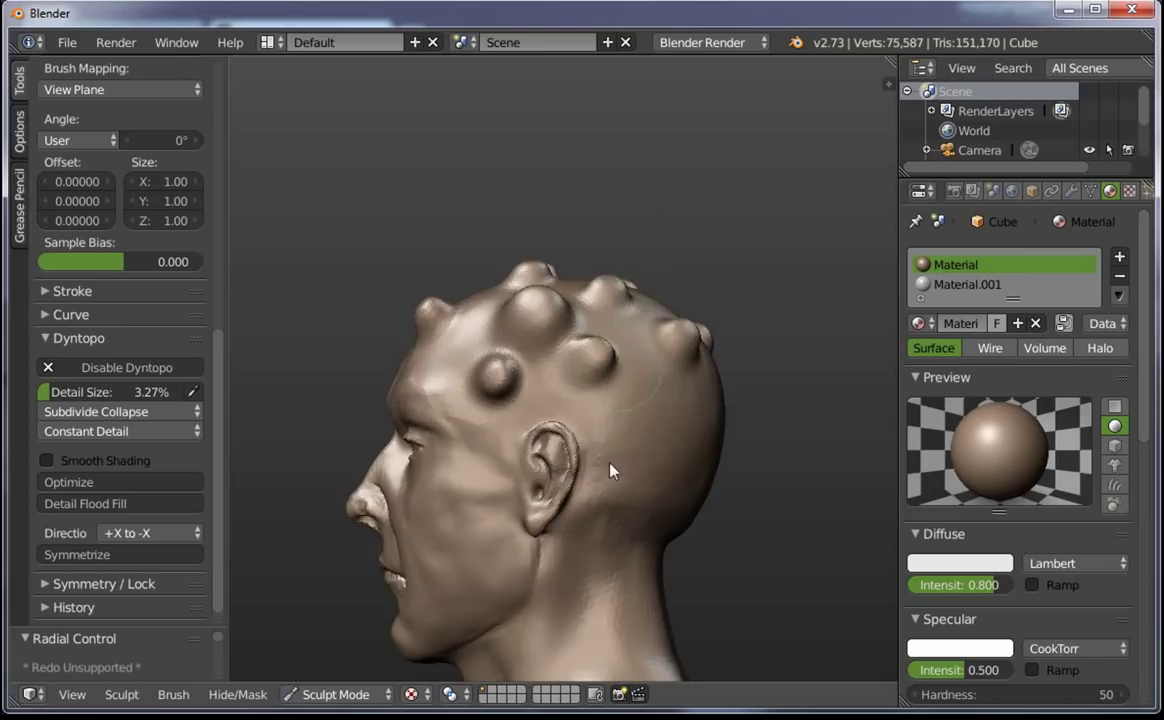
# Pull the neck base into a V and stretch the shoulders into long arms
pyautogui.scroll(-4, 608, 468)
pyautogui.moveTo(668, 556)
pyautogui.mouseDown(button='middle')
pyautogui.moveTo(710, 358)
pyautogui.moveTo(563, 373)
pyautogui.moveTo(644, 582)
pyautogui.moveTo(701, 683)
pyautogui.moveTo(714, 449)
pyautogui.moveTo(558, 444)
pyautogui.mouseUp(button='middle')
pyautogui.moveTo(558, 444)
pyautogui.mouseDown()
pyautogui.moveTo(572, 436)
pyautogui.moveTo(564, 460)
pyautogui.mouseUp()
pyautogui.moveTo(564, 460)
pyautogui.mouseDown(button='middle')
pyautogui.moveTo(608, 525)
pyautogui.moveTo(533, 444)
pyautogui.mouseUp(button='middle')
pyautogui.moveTo(533, 444)
pyautogui.mouseDown()
pyautogui.moveTo(522, 486)
pyautogui.moveTo(483, 390)
pyautogui.moveTo(452, 439)
pyautogui.mouseUp()
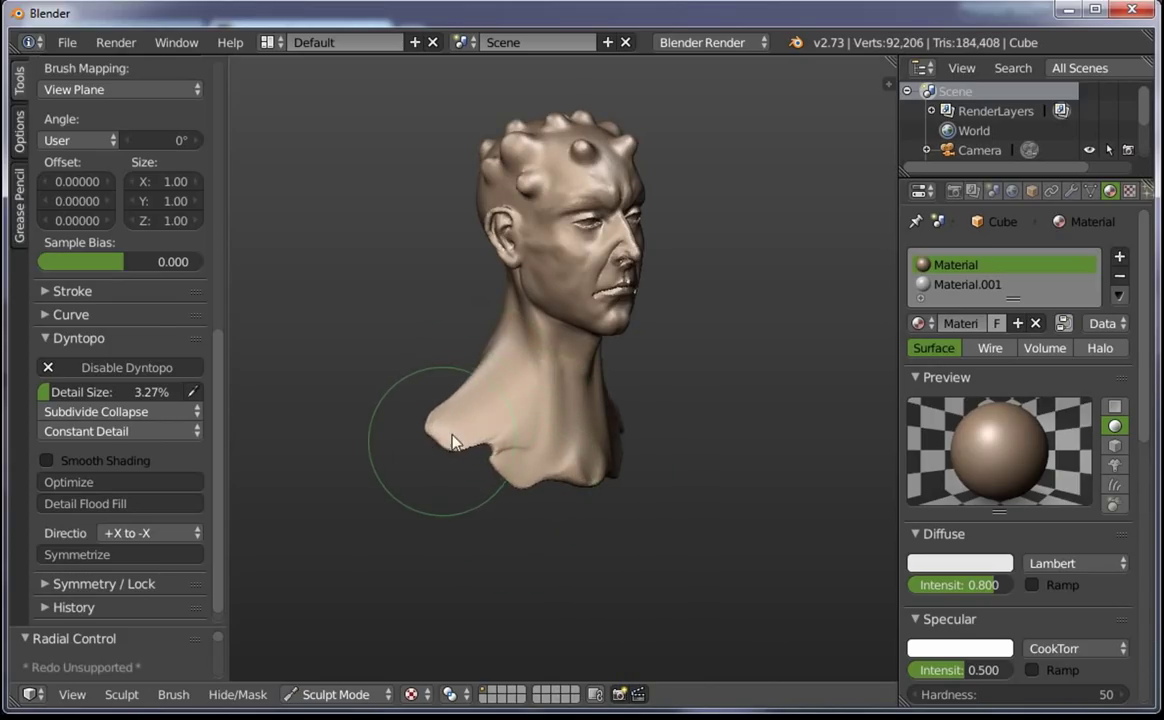
pyautogui.moveTo(452, 439); pyautogui.dragTo(444, 403, button='middle')
pyautogui.moveTo(476, 400); pyautogui.dragTo(346, 403)
# Undo the arm, neck, chest and head-bump strokes
pyautogui.hotkey('ctrl', 'z')
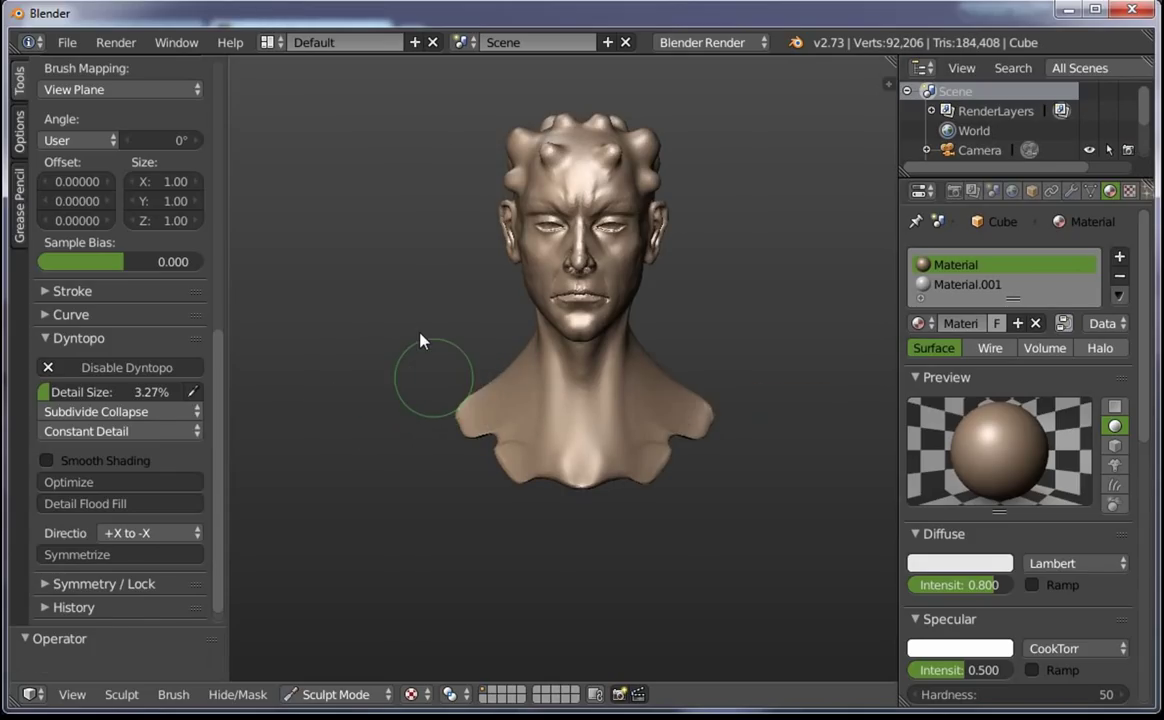
pyautogui.hotkey('ctrl', 'z')
pyautogui.hotkey('ctrl', 'z')
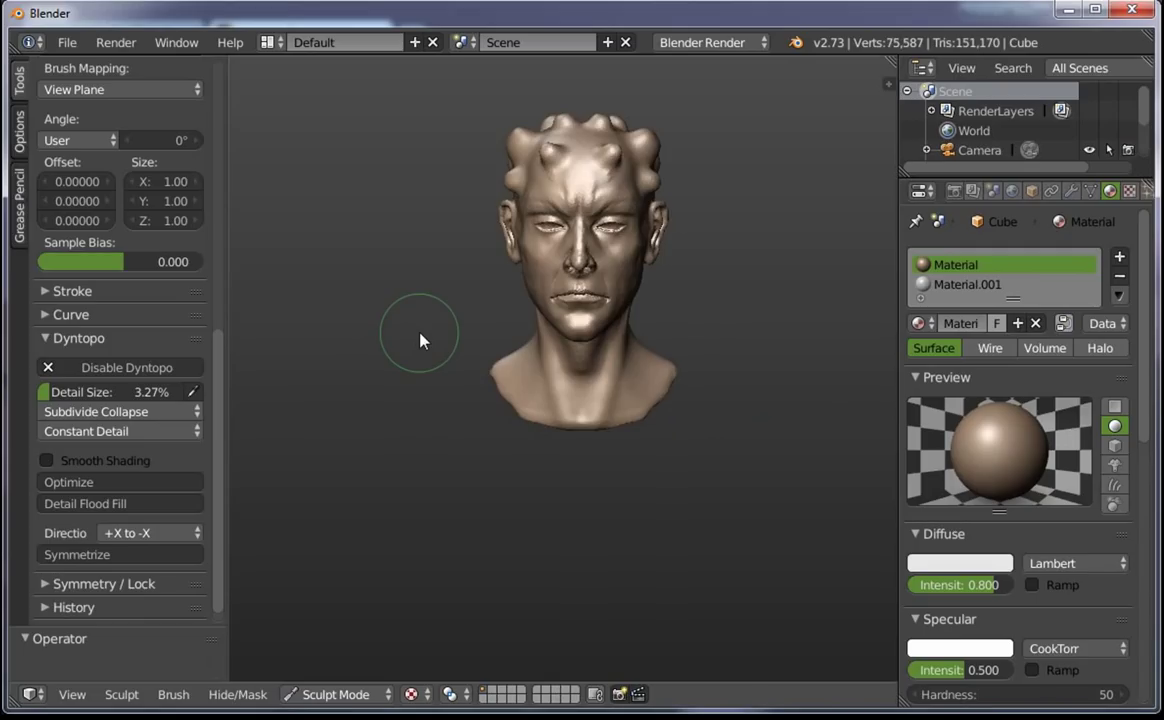
pyautogui.hotkey('ctrl', 'z')
pyautogui.hotkey('ctrl', 'z')
pyautogui.moveTo(683, 395)
pyautogui.mouseDown(button='middle')
pyautogui.moveTo(683, 475)
pyautogui.moveTo(782, 484)
pyautogui.mouseUp(button='middle')
pyautogui.hotkey('ctrl', 'z')
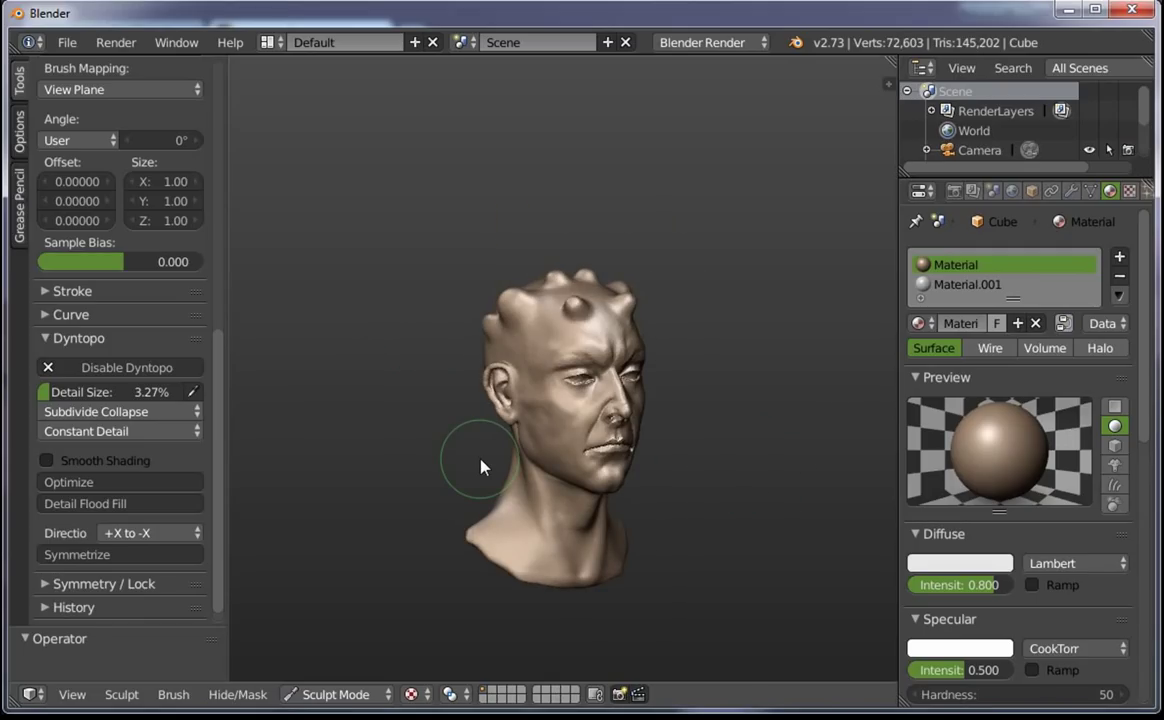
pyautogui.hotkey('ctrl', 'z')
pyautogui.hotkey('ctrl', 'z')
pyautogui.hotkey('ctrl', 'z')
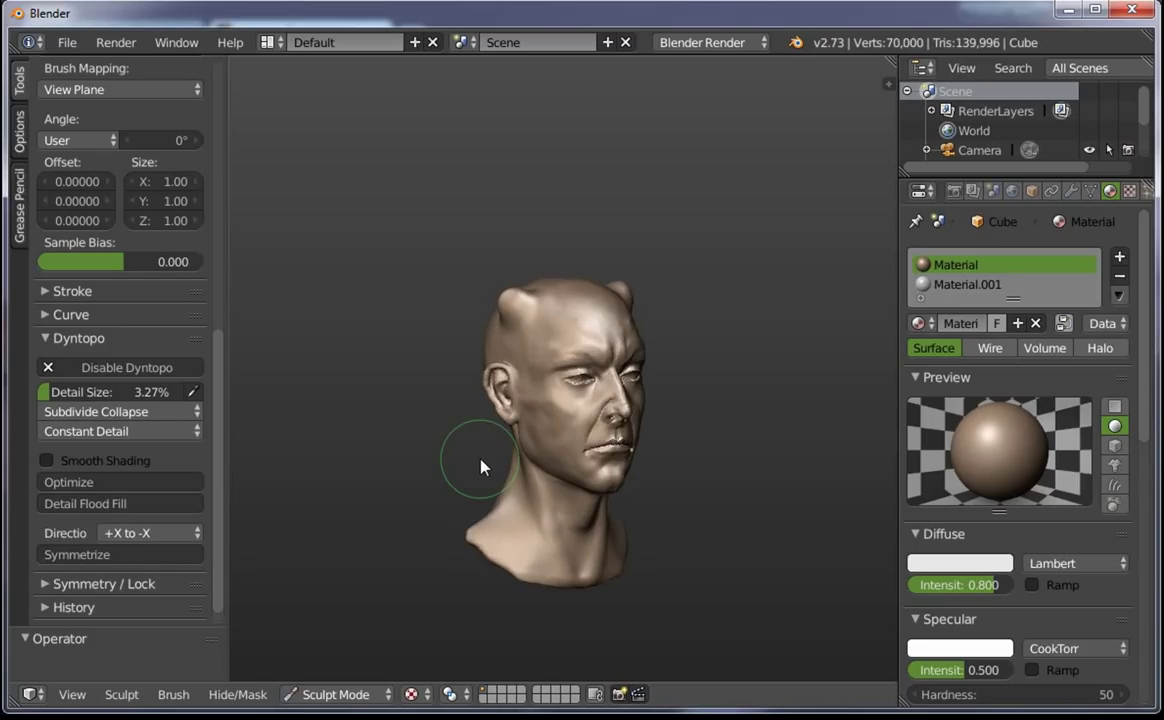
pyautogui.hotkey('ctrl', 'z')
# Run Dyntopo Optimize to recalculate the sculpt BVH
pyautogui.scroll(5, 697, 265)
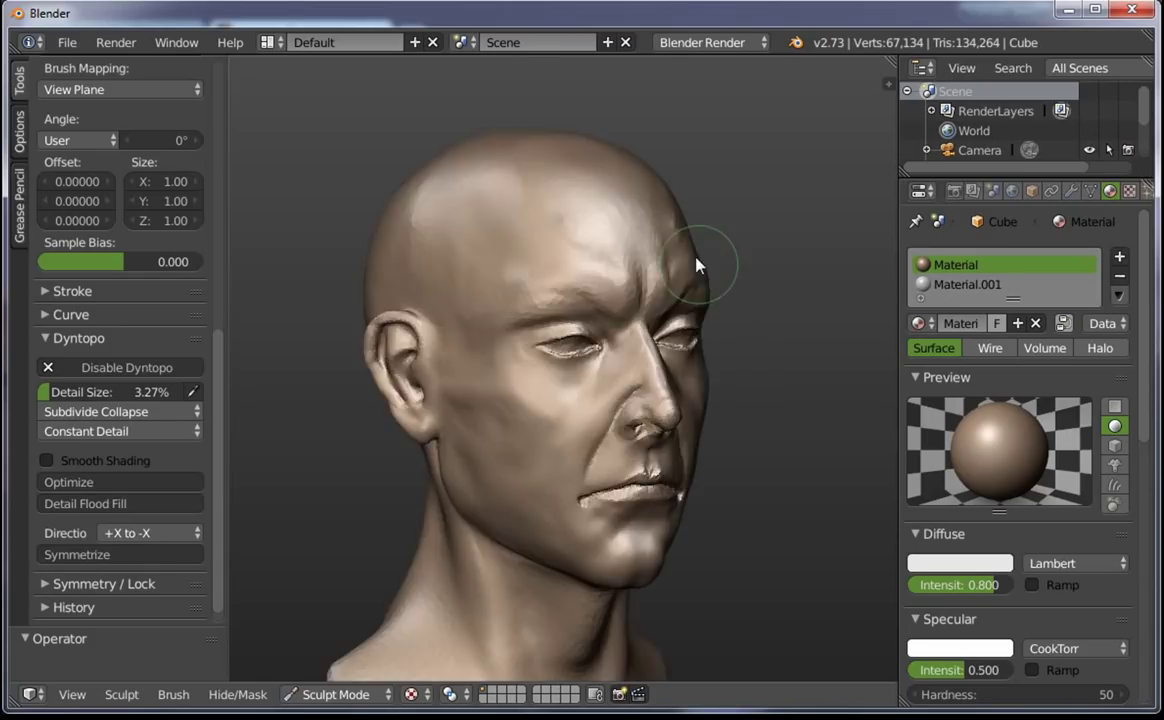
pyautogui.moveTo(697, 265)
pyautogui.mouseDown(button='middle')
pyautogui.moveTo(493, 272)
pyautogui.moveTo(420, 253)
pyautogui.mouseUp(button='middle')
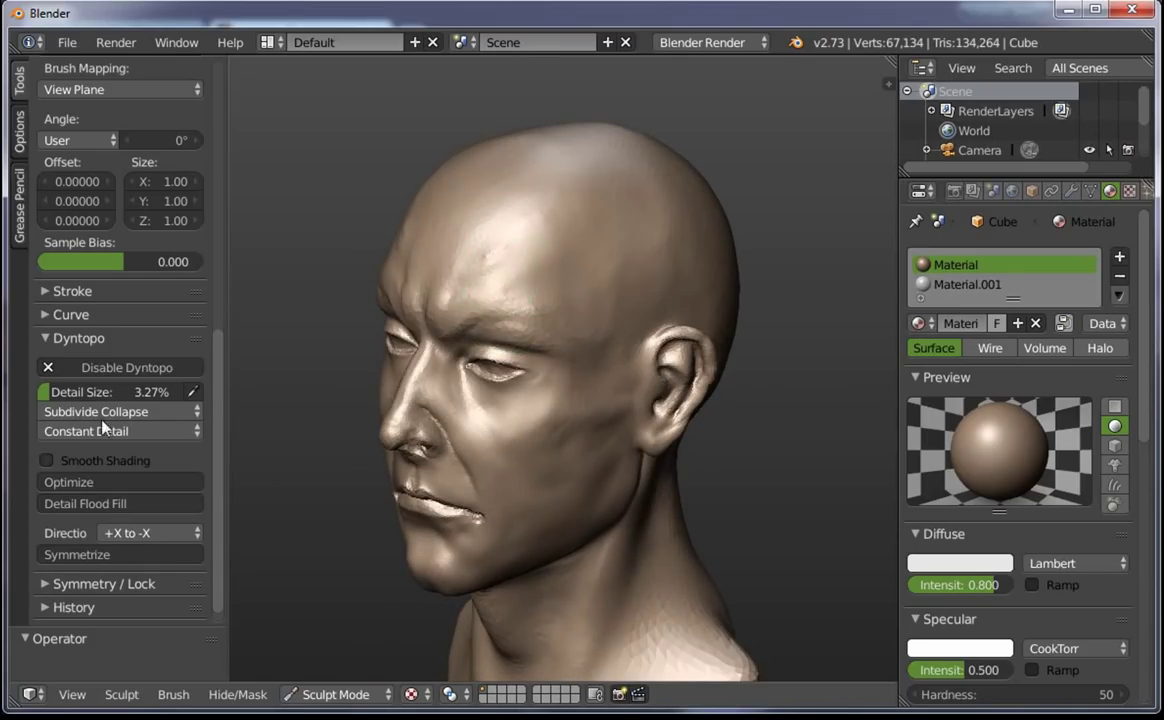
pyautogui.scroll(4, 198, 346)
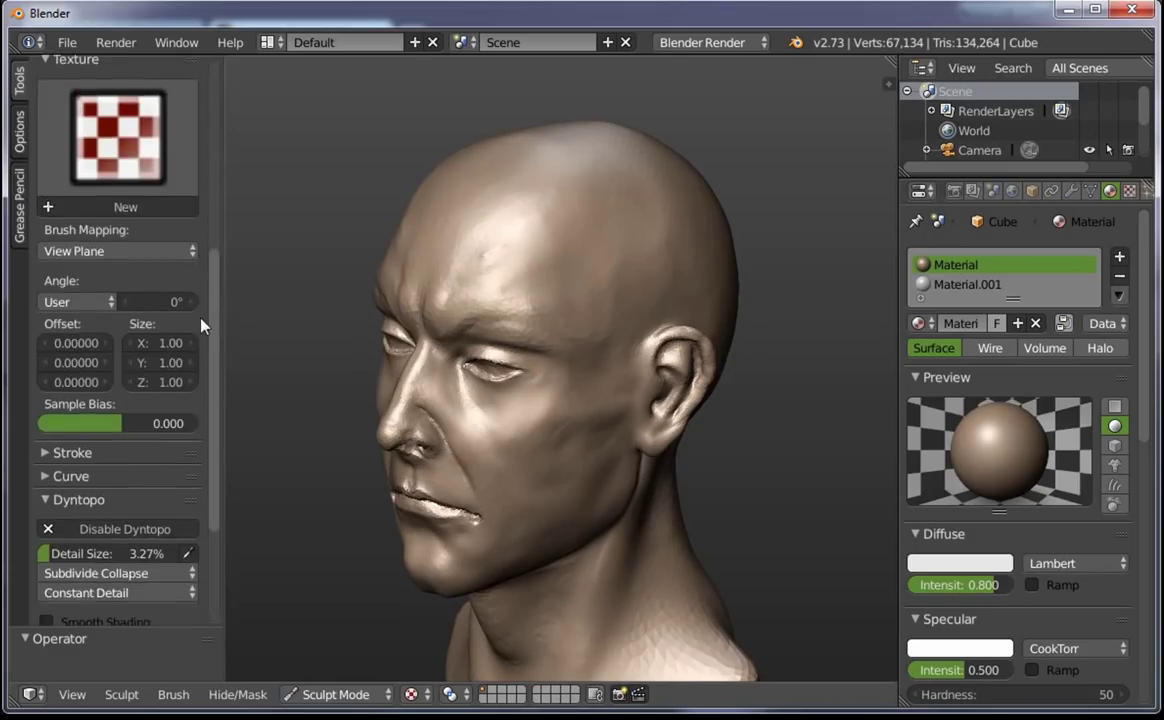
pyautogui.scroll(-4, 196, 530)
pyautogui.scroll(1, 195, 528)
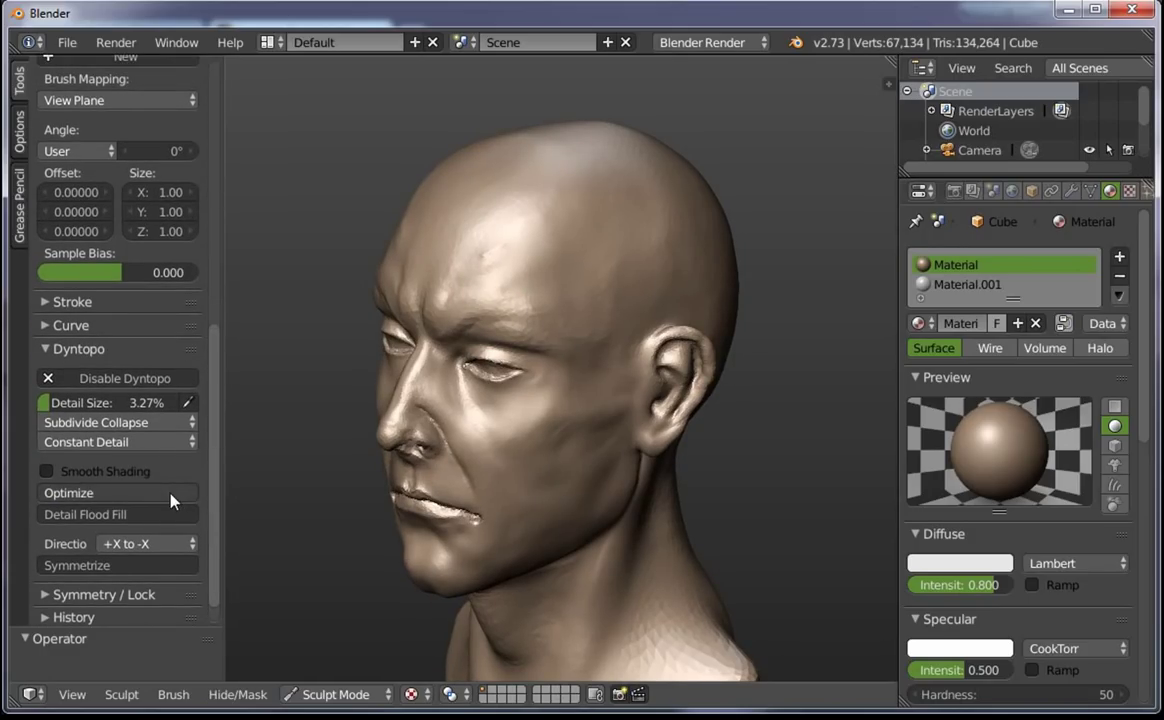
pyautogui.click(172, 500)
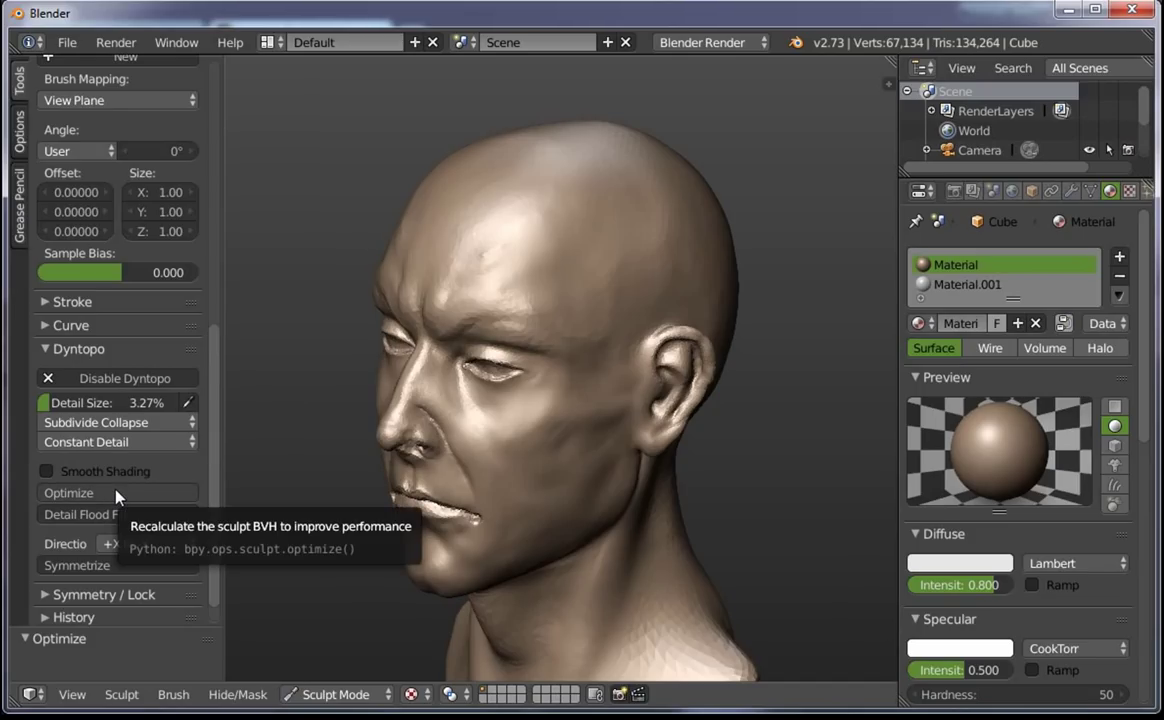
# Switch the head from Sculpt Mode to Object Mode
pyautogui.moveTo(330, 540)
pyautogui.mouseDown(button='middle')
pyautogui.moveTo(405, 625)
pyautogui.moveTo(546, 538)
pyautogui.mouseUp(button='middle')
pyautogui.scroll(-3, 618, 486)
pyautogui.scroll(8, 728, 412)
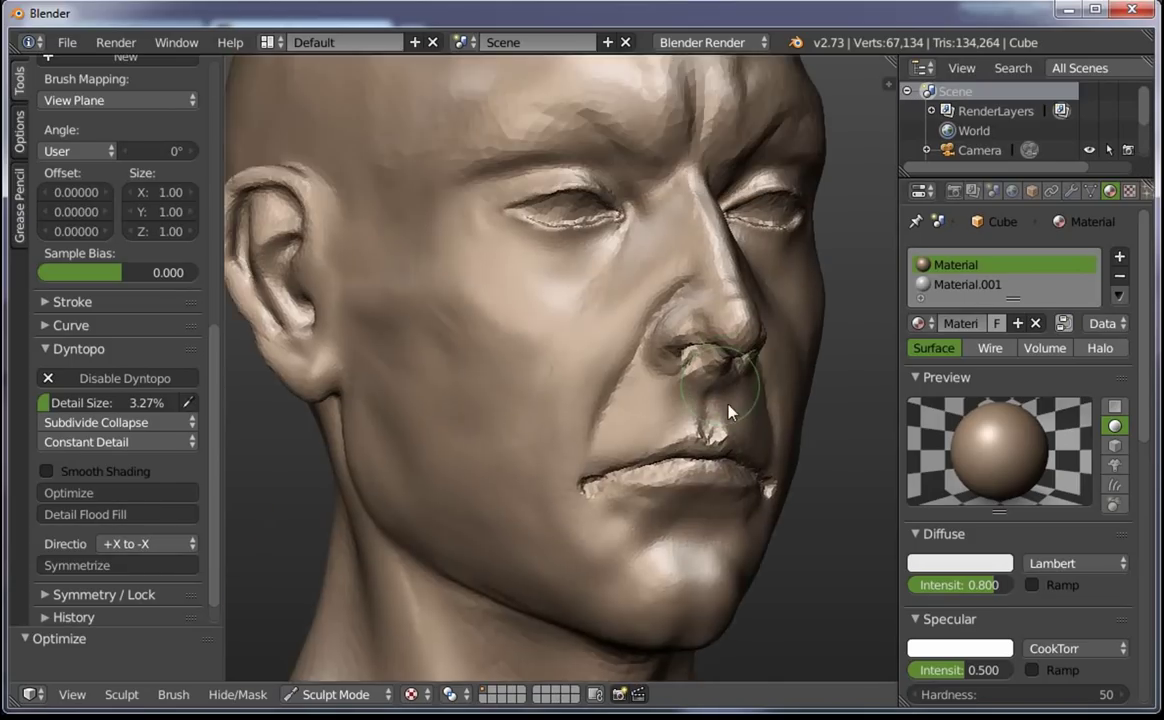
pyautogui.moveTo(728, 412); pyautogui.dragTo(629, 174, button='middle')
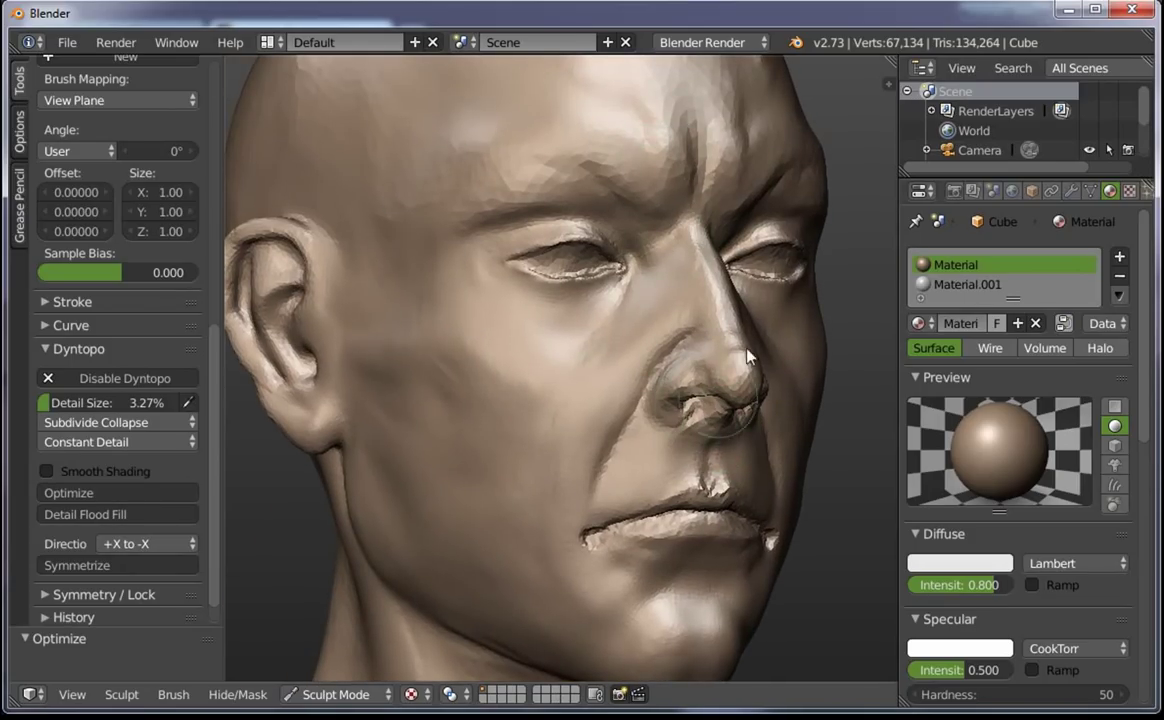
pyautogui.scroll(-2, 770, 310)
pyautogui.scroll(-4, 760, 400)
pyautogui.scroll(-2, 735, 490)
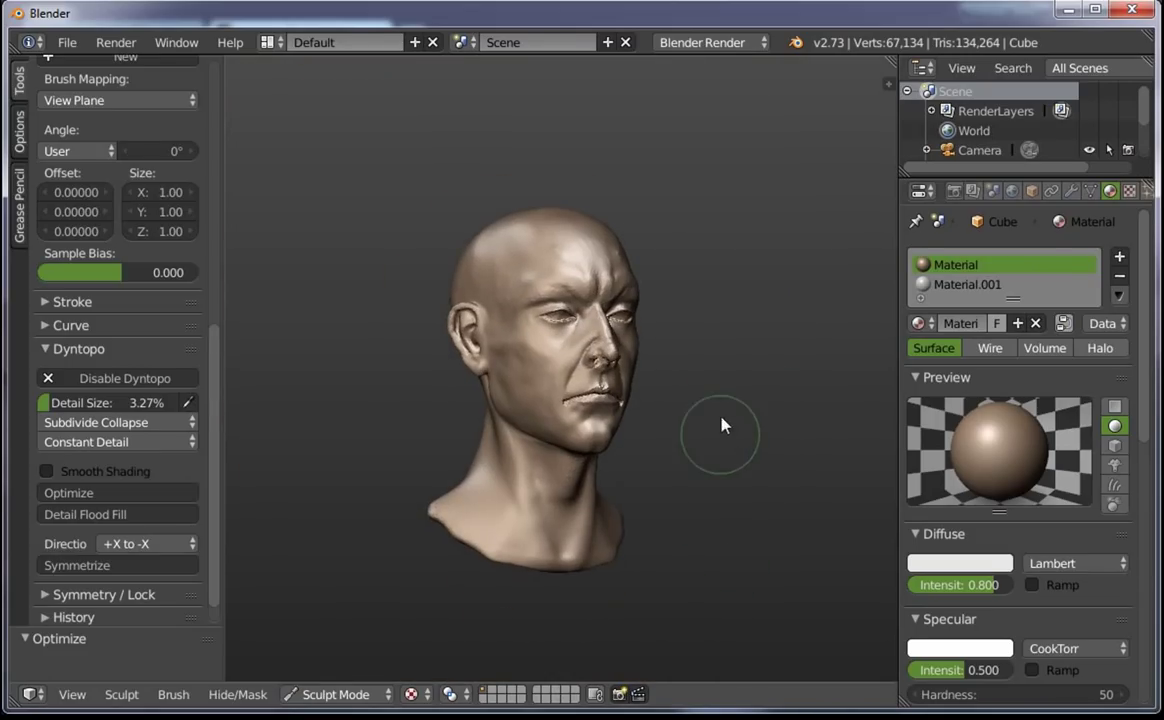
pyautogui.click(358, 690)
pyautogui.click(360, 668)
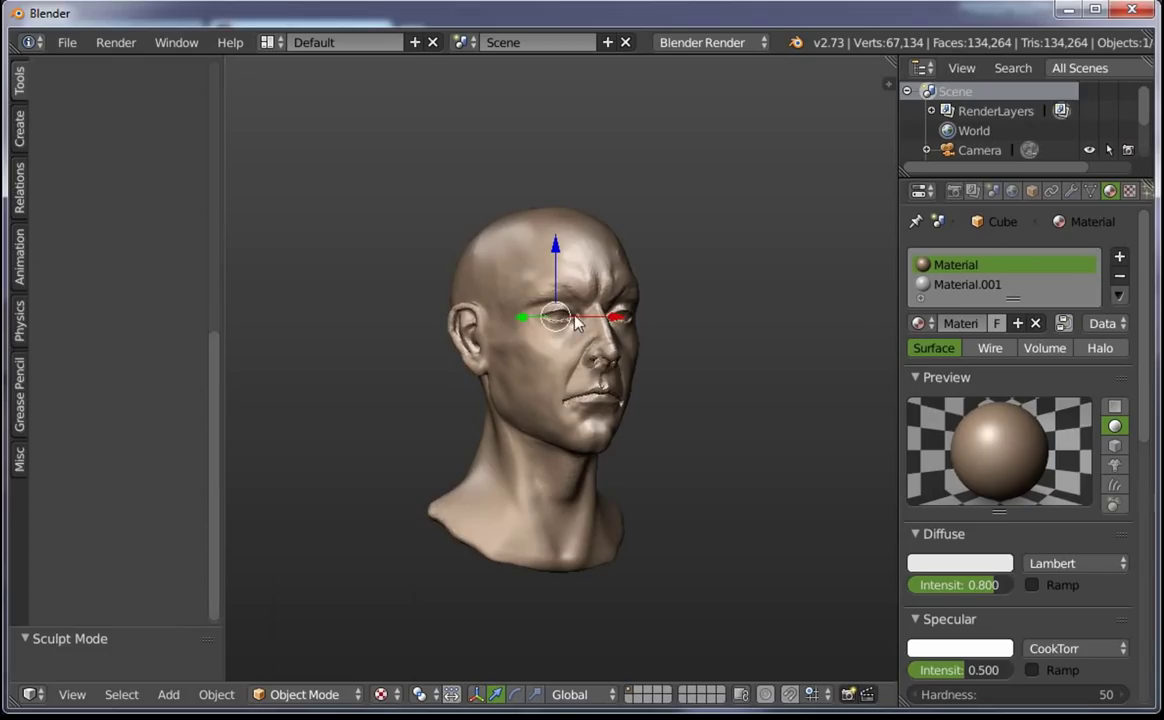
pyautogui.press('n')
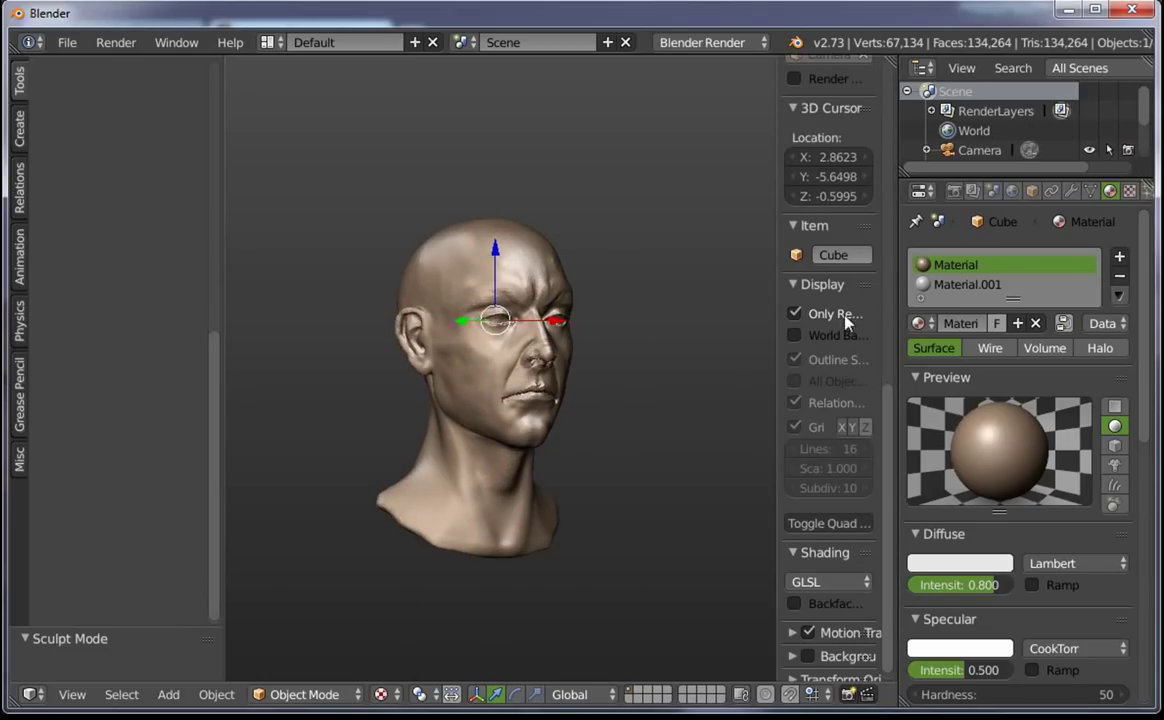
pyautogui.click(845, 316)
pyautogui.press('a')
pyautogui.moveTo(593, 346)
pyautogui.mouseDown(button='middle')
pyautogui.moveTo(530, 305)
pyautogui.moveTo(490, 675)
pyautogui.mouseUp(button='middle')
pyautogui.scroll(1, 497, 299)
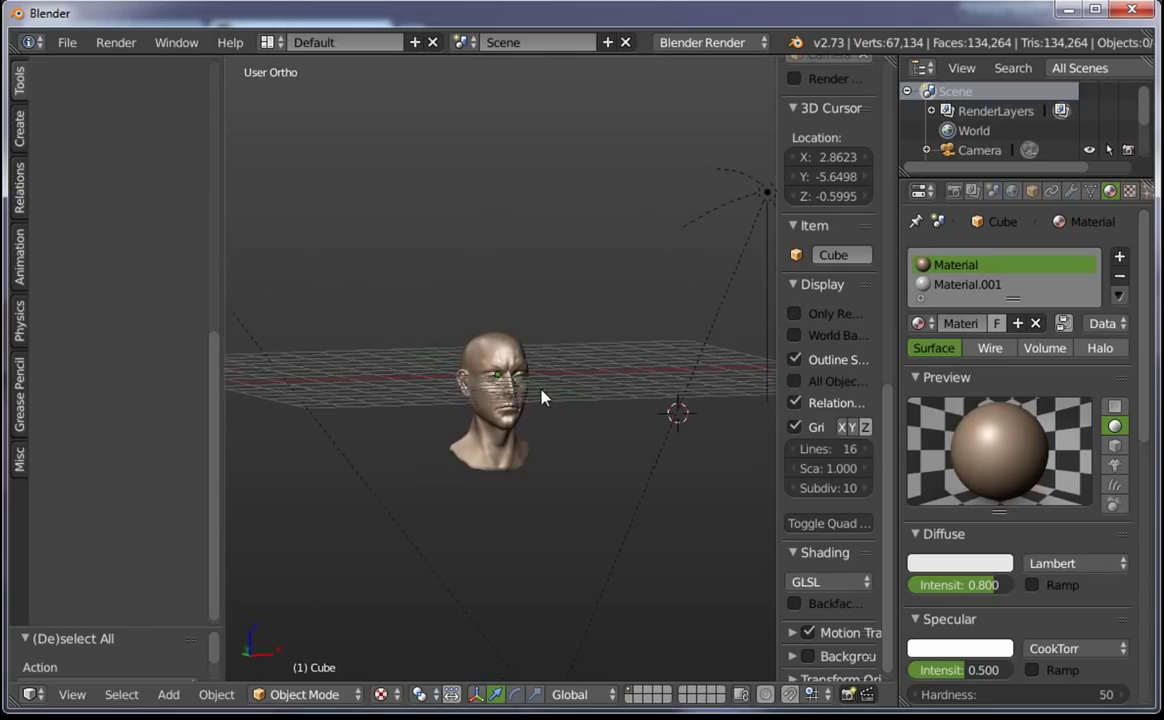
pyautogui.scroll(4, 540, 395)
pyautogui.click(812, 314)
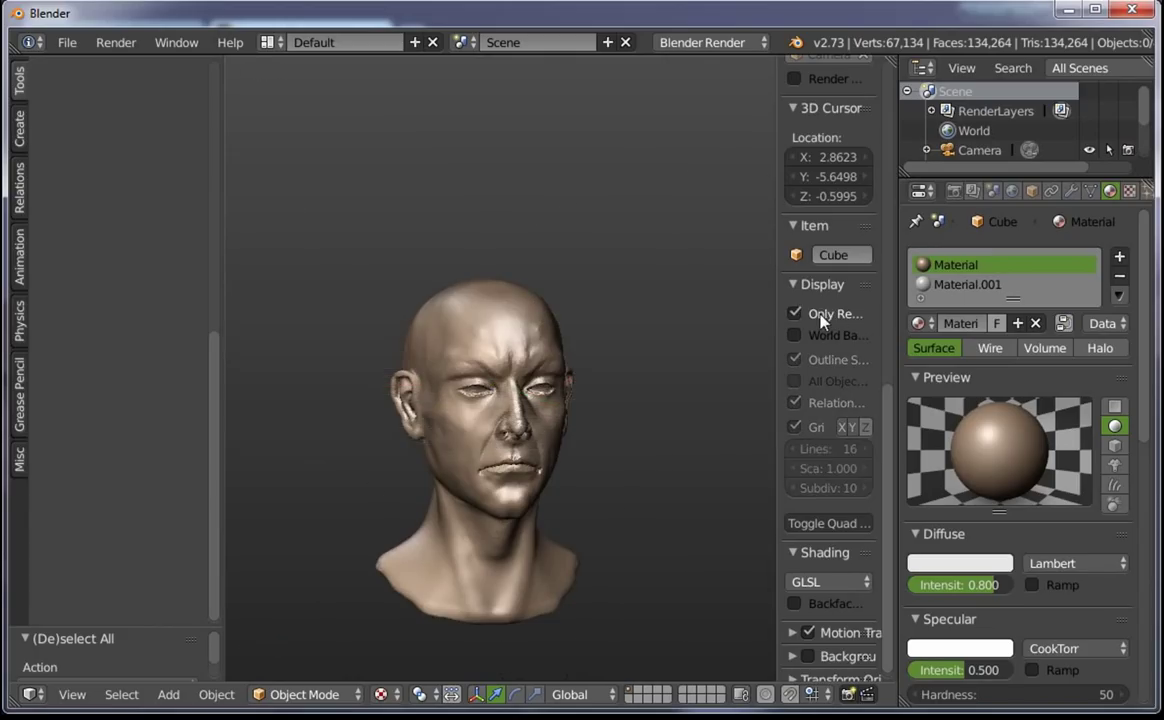
pyautogui.click(812, 314)
pyautogui.click(812, 314)
pyautogui.moveTo(745, 417); pyautogui.dragTo(655, 352)
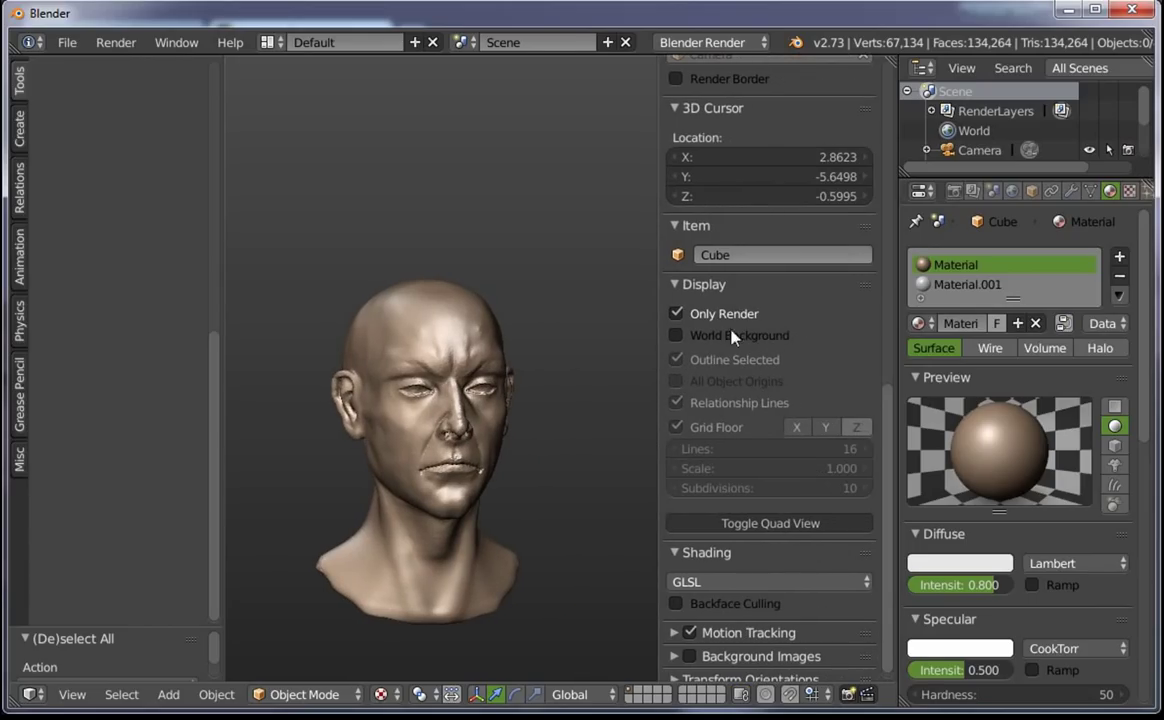
pyautogui.click(676, 314)
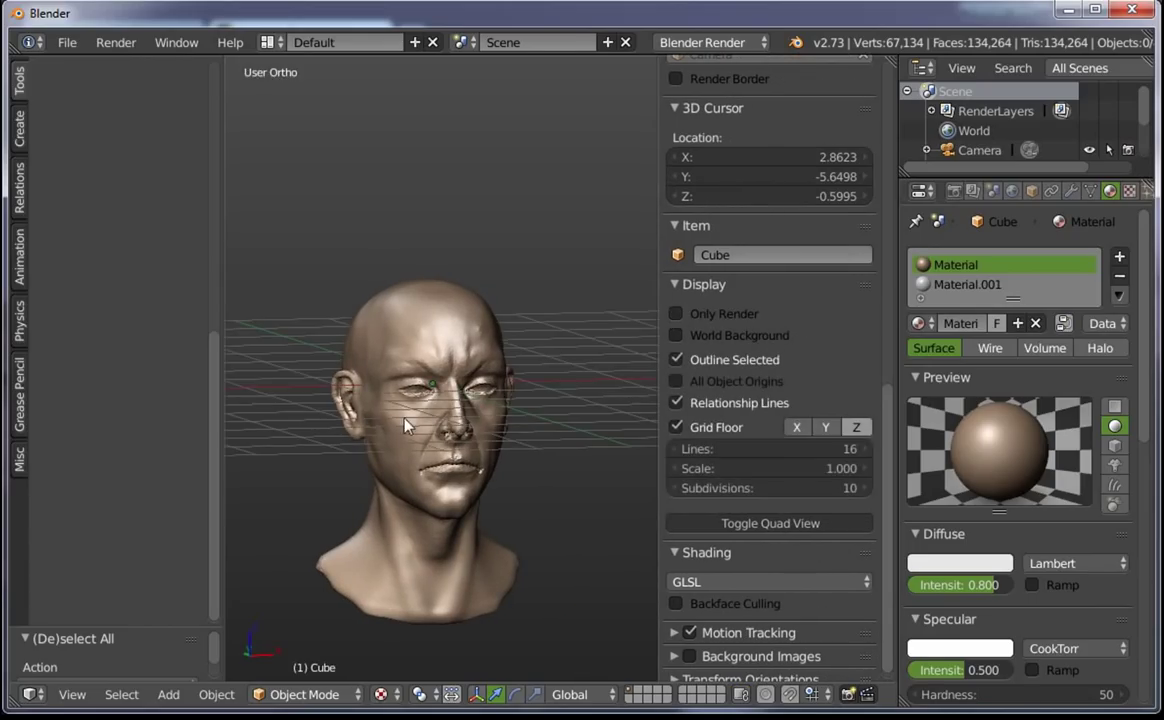
pyautogui.rightClick(401, 322)
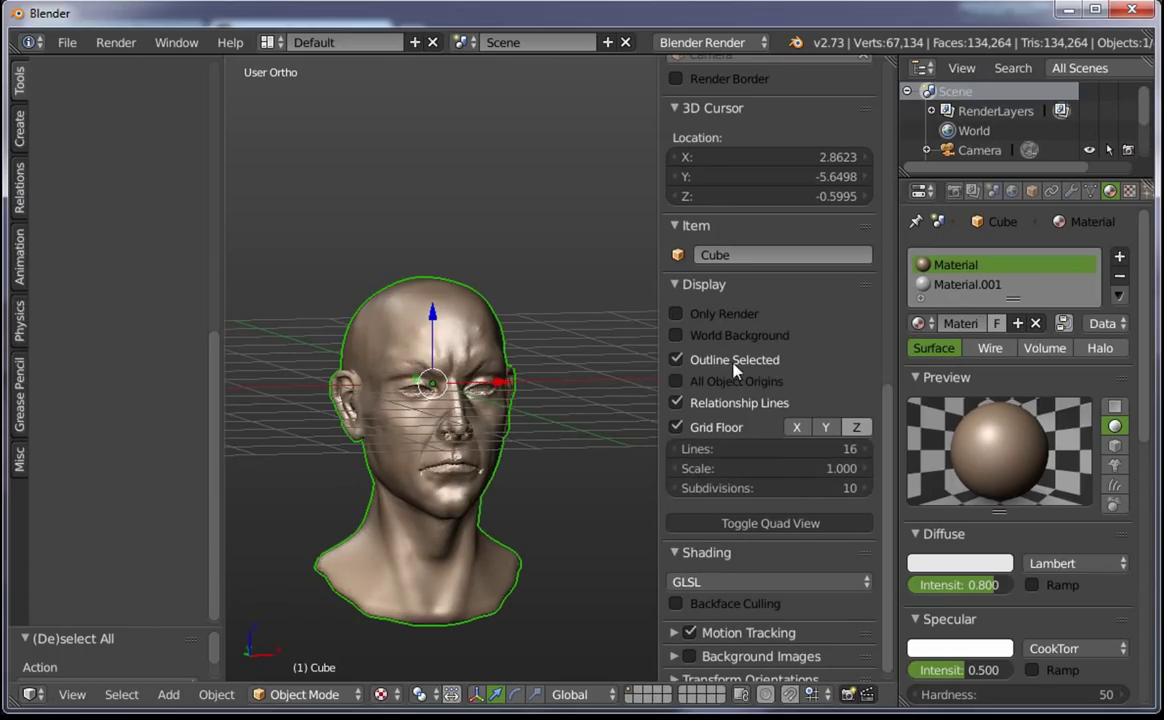
pyautogui.press('r')
pyautogui.rightClick(382, 398)
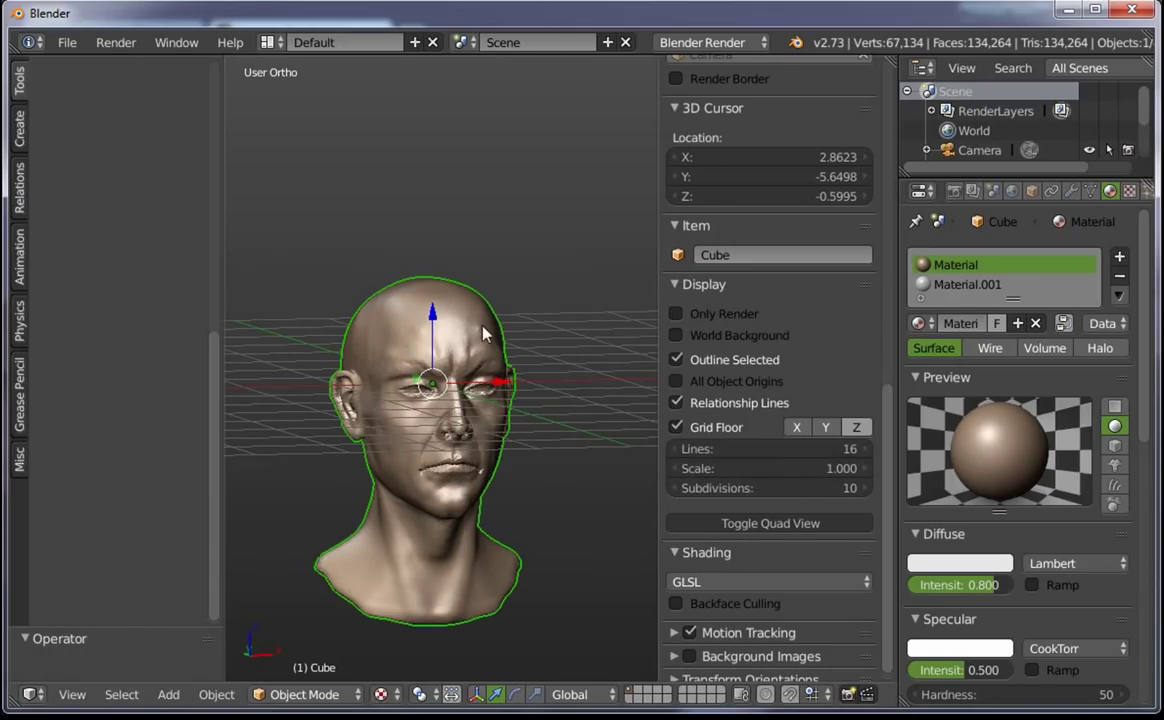
pyautogui.click(760, 364)
pyautogui.click(762, 366)
pyautogui.click(763, 368)
pyautogui.click(762, 367)
pyautogui.click(676, 314)
pyautogui.press('n')
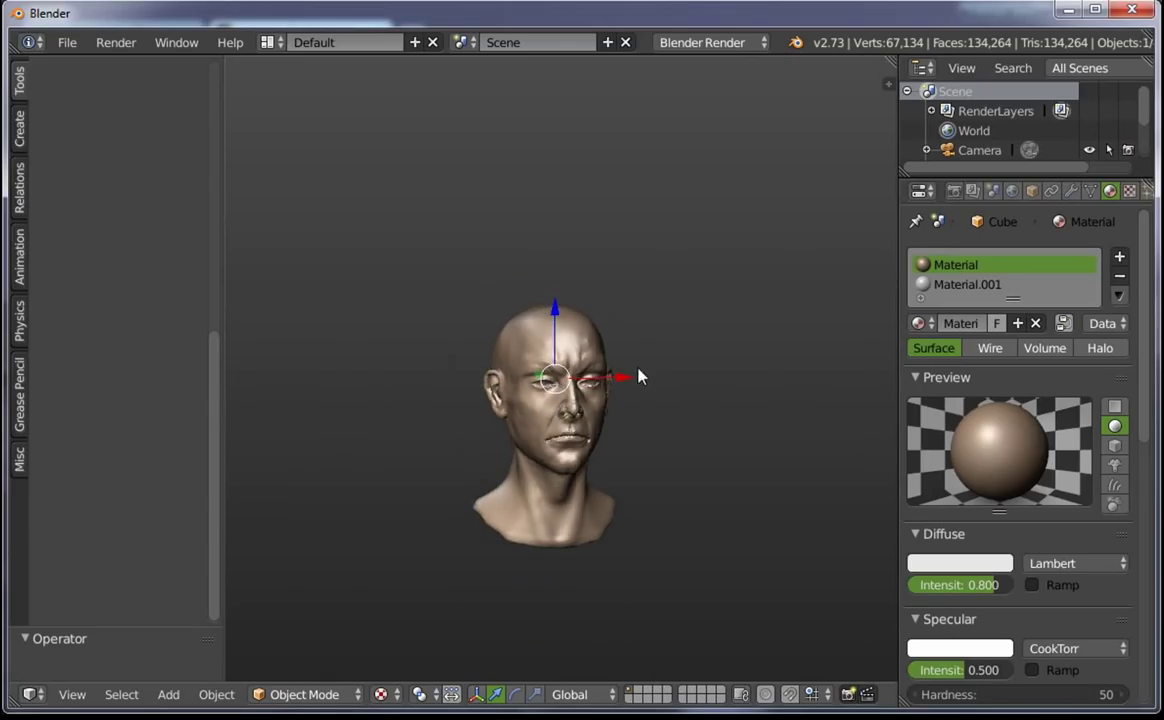
# Deselect the head, face it front, and open User Preferences with Ctrl+Alt+U
pyautogui.moveTo(640, 376); pyautogui.dragTo(608, 385, button='middle')
pyautogui.press('a')
pyautogui.scroll(2, 650, 410)
pyautogui.scroll(1, 620, 336)
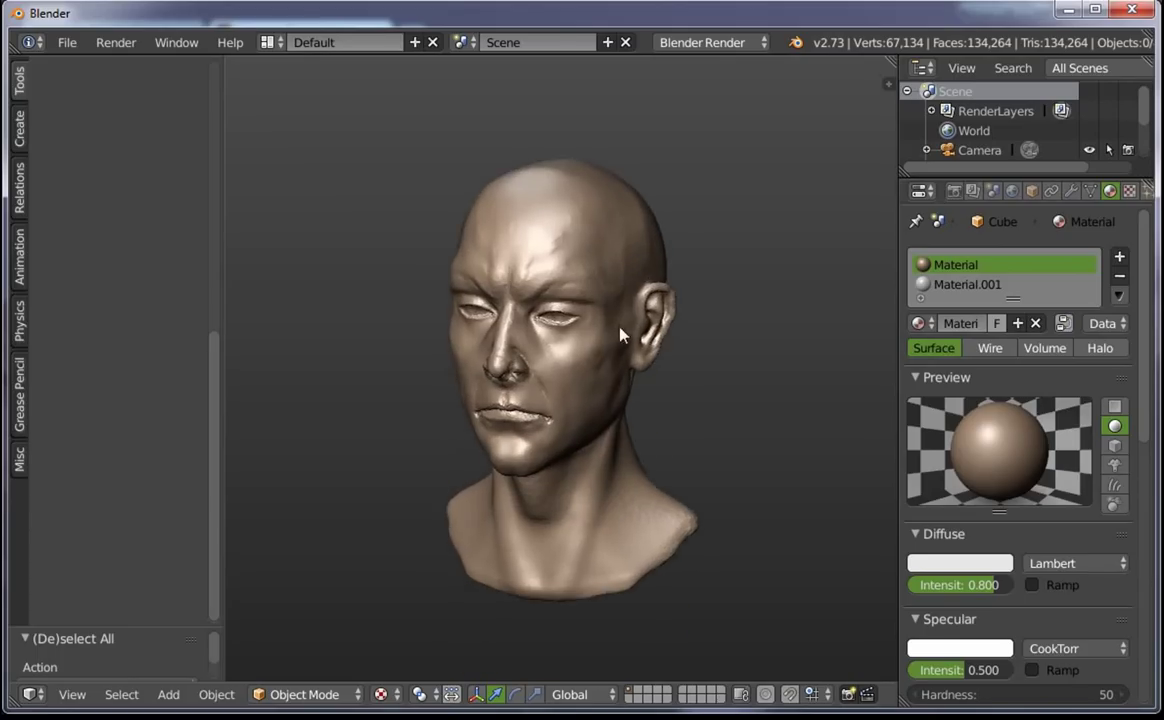
pyautogui.moveTo(620, 336)
pyautogui.mouseDown(button='middle')
pyautogui.moveTo(668, 364)
pyautogui.moveTo(633, 353)
pyautogui.mouseUp(button='middle')
pyautogui.hotkey('ctrl', 'alt', 'u')
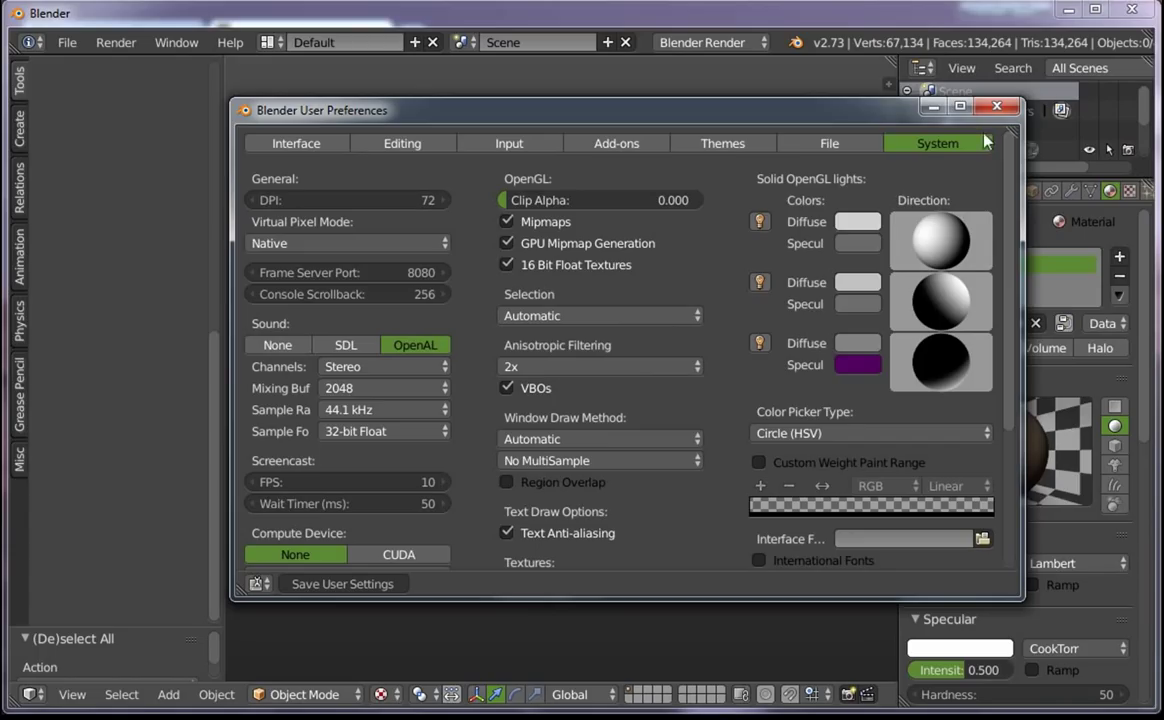
# Close User Preferences and put the head into Sculpt Mode
pyautogui.click(1008, 106)
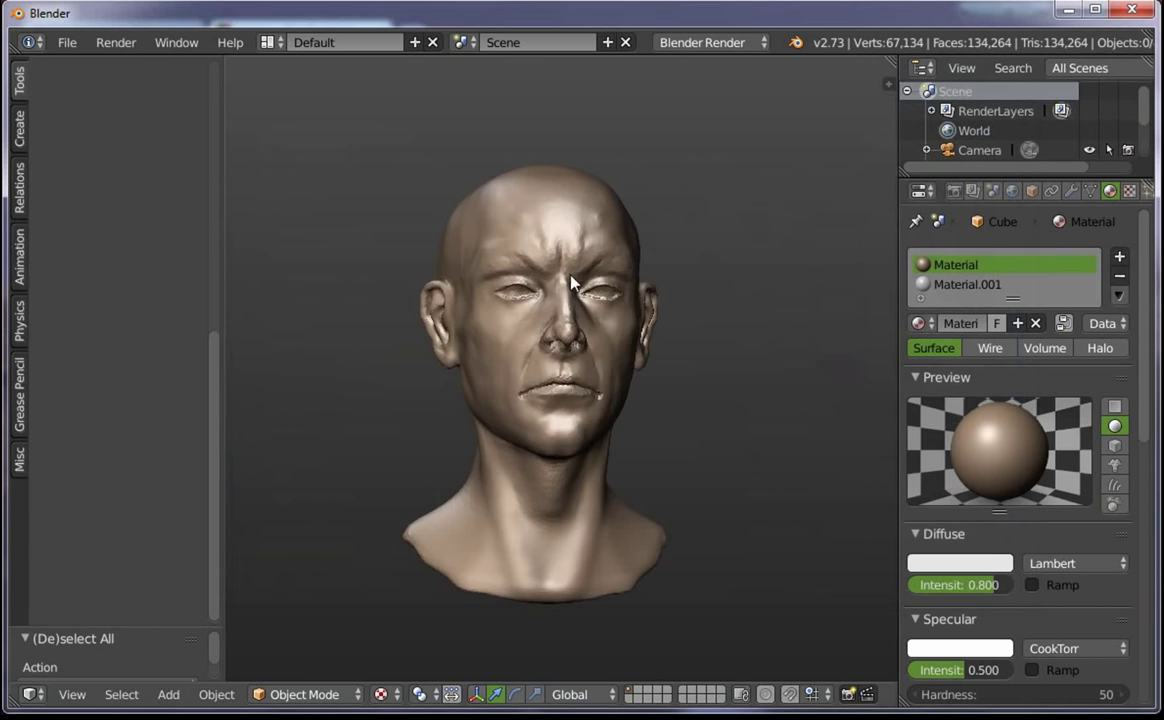
pyautogui.scroll(-5, 523, 361)
pyautogui.scroll(-3, 558, 252)
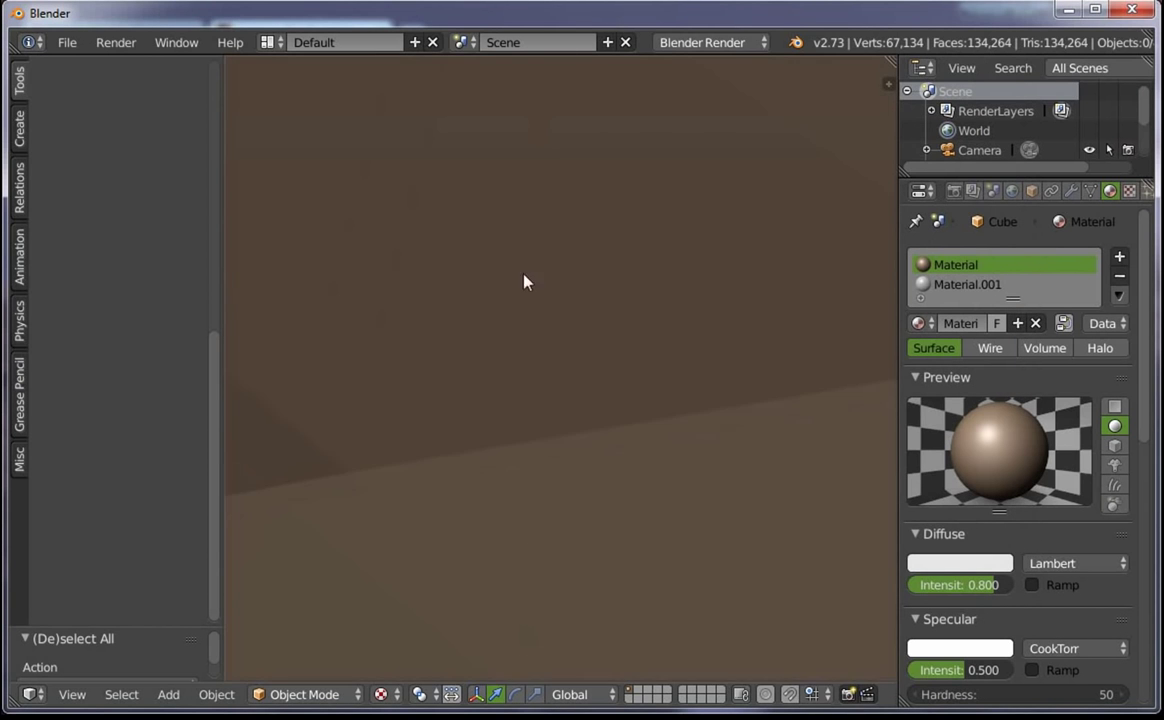
pyautogui.scroll(-3, 525, 281)
pyautogui.scroll(-3, 486, 538)
pyautogui.scroll(-3, 509, 463)
pyautogui.scroll(-3, 500, 500)
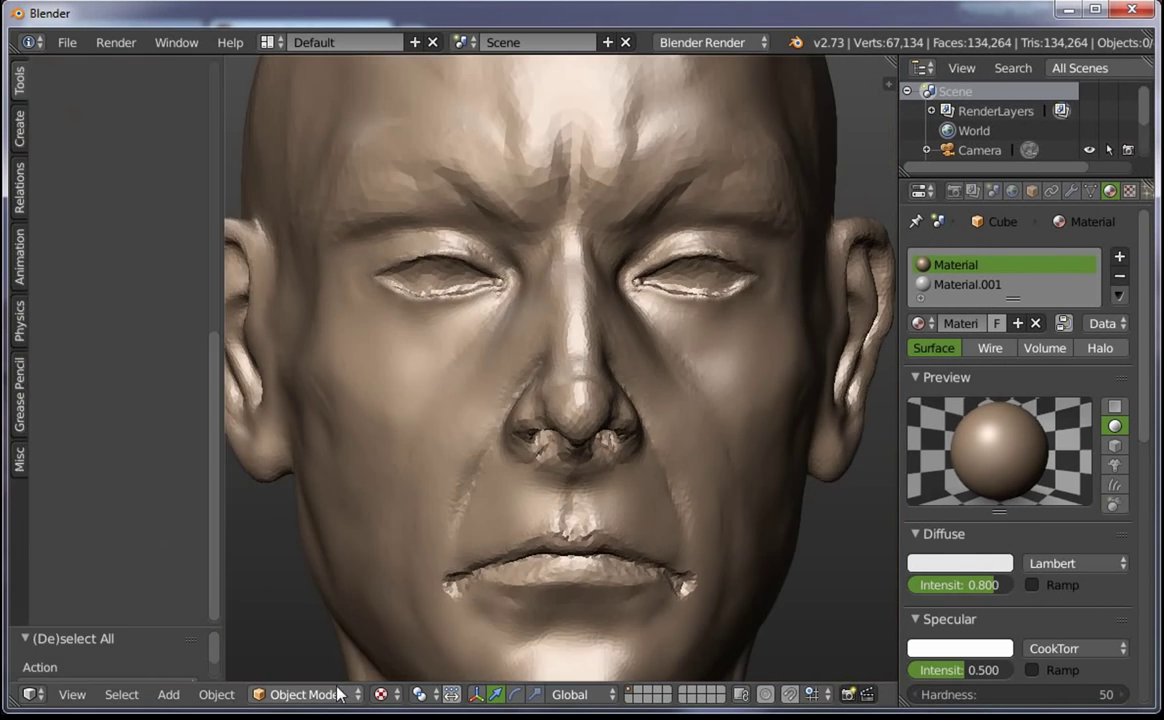
pyautogui.click(300, 694)
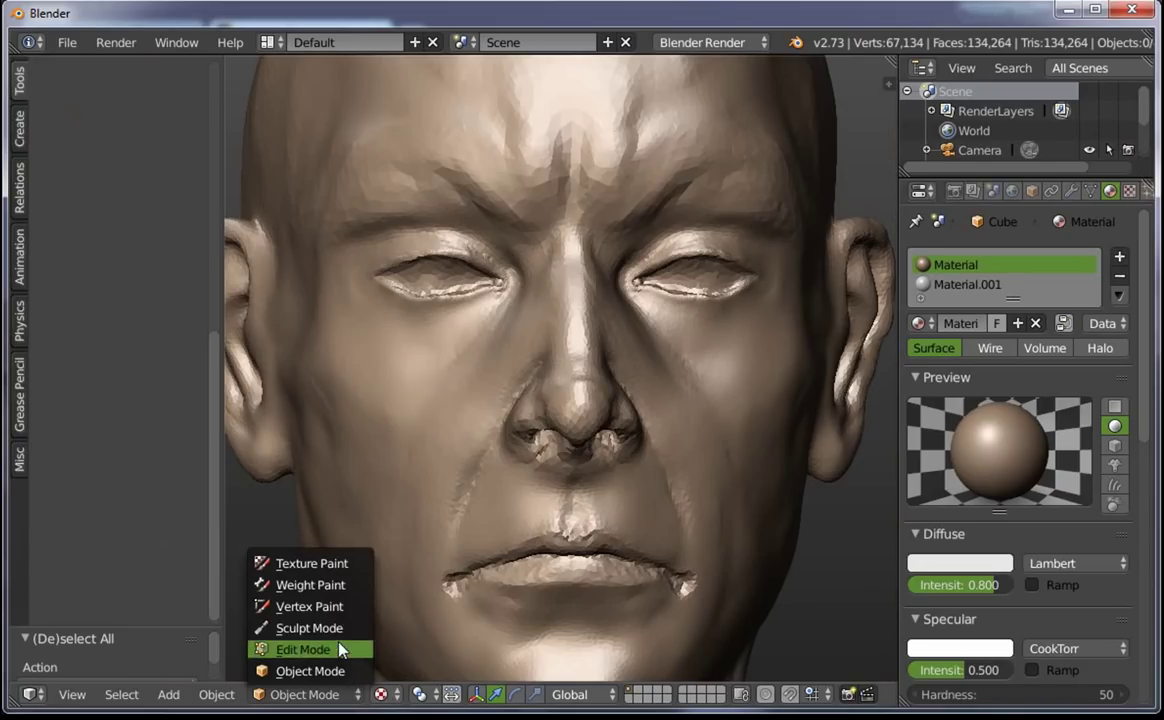
pyautogui.click(309, 628)
# Maximize the 3D view and select the Clay Strips brush at 36 px radius
pyautogui.hotkey('ctrl', 'Up')
pyautogui.scroll(-3, 557, 330)
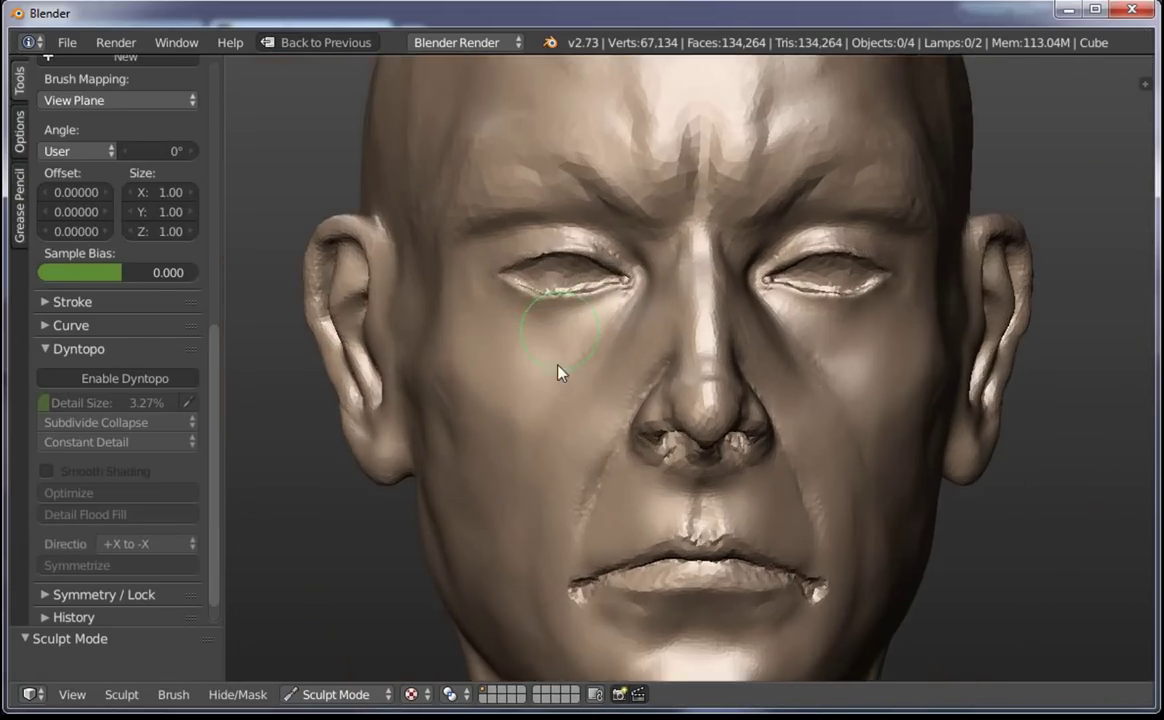
pyautogui.scroll(8, 170, 220)
pyautogui.click(140, 163)
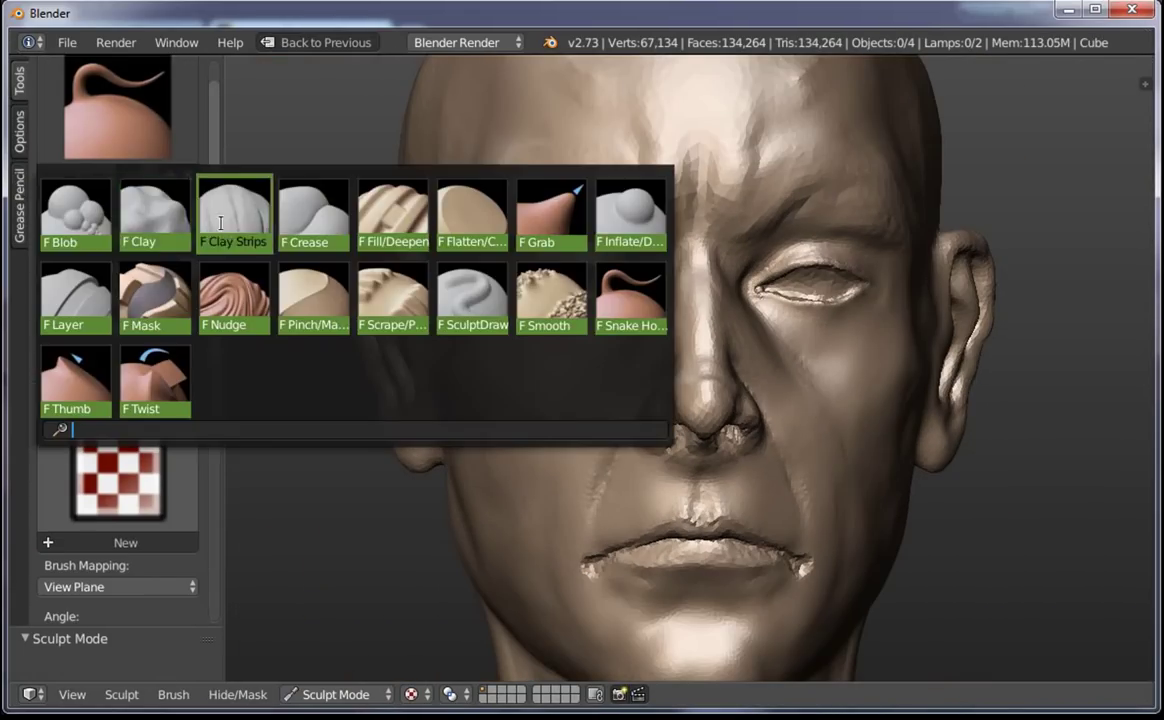
pyautogui.click(234, 205)
pyautogui.press('f')
pyautogui.click(570, 238)
# Deepen the upper-eyelid crease and extend it left using 22 px and 45 px radii
pyautogui.scroll(-1, 645, 307)
pyautogui.moveTo(645, 307); pyautogui.dragTo(681, 254, button='middle')
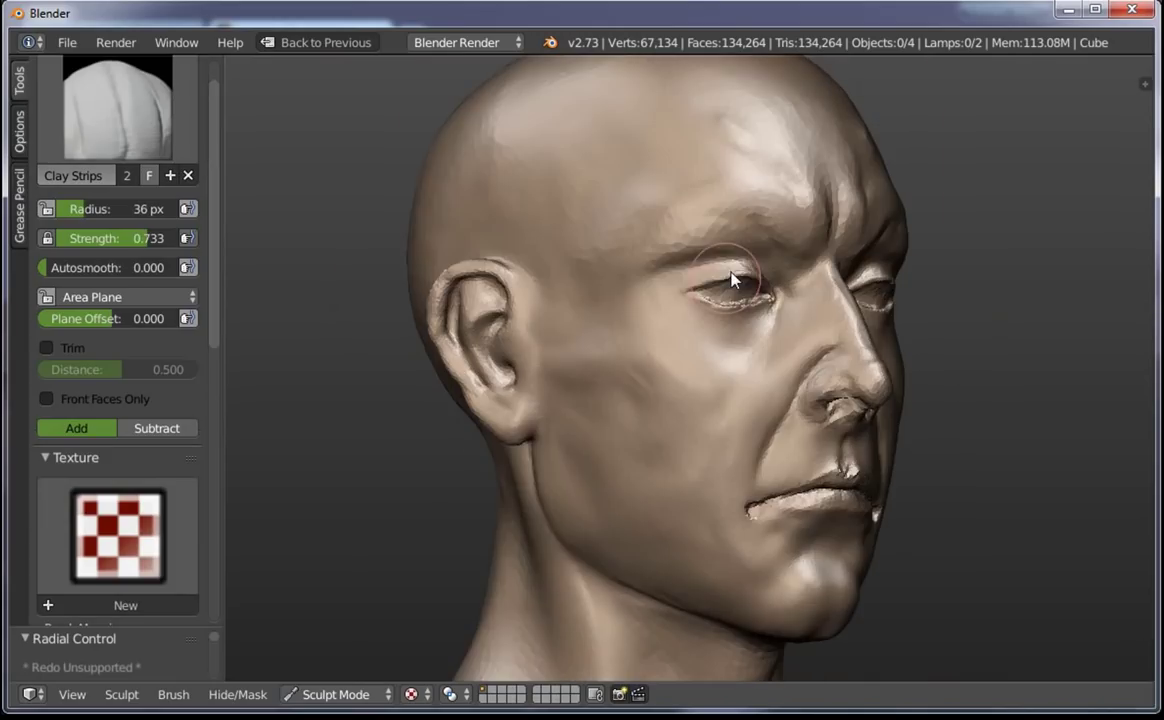
pyautogui.press('f')
pyautogui.click(681, 254)
pyautogui.scroll(5, 700, 200)
pyautogui.scroll(2, 540, 290)
pyautogui.press('f')
pyautogui.click(533, 312)
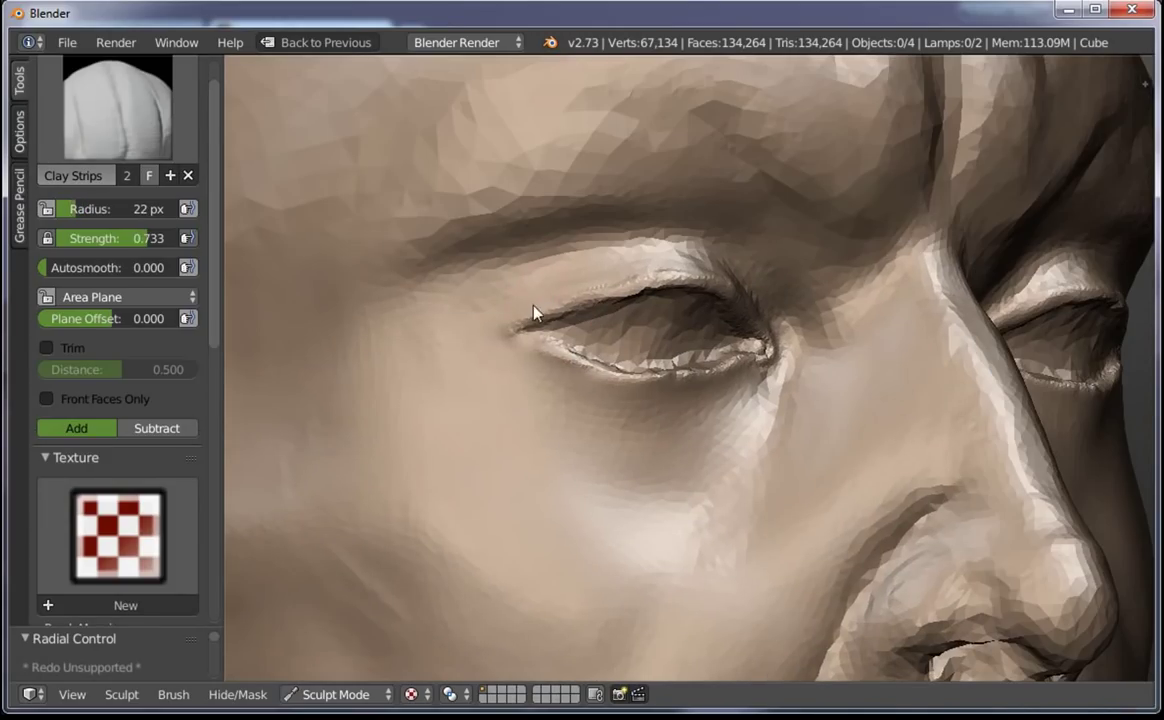
pyautogui.moveTo(513, 328); pyautogui.dragTo(467, 345)
pyautogui.press('f')
pyautogui.click(514, 320)
pyautogui.moveTo(490, 303)
pyautogui.mouseDown()
pyautogui.moveTo(494, 312)
pyautogui.moveTo(416, 327)
pyautogui.moveTo(486, 309)
pyautogui.mouseUp()
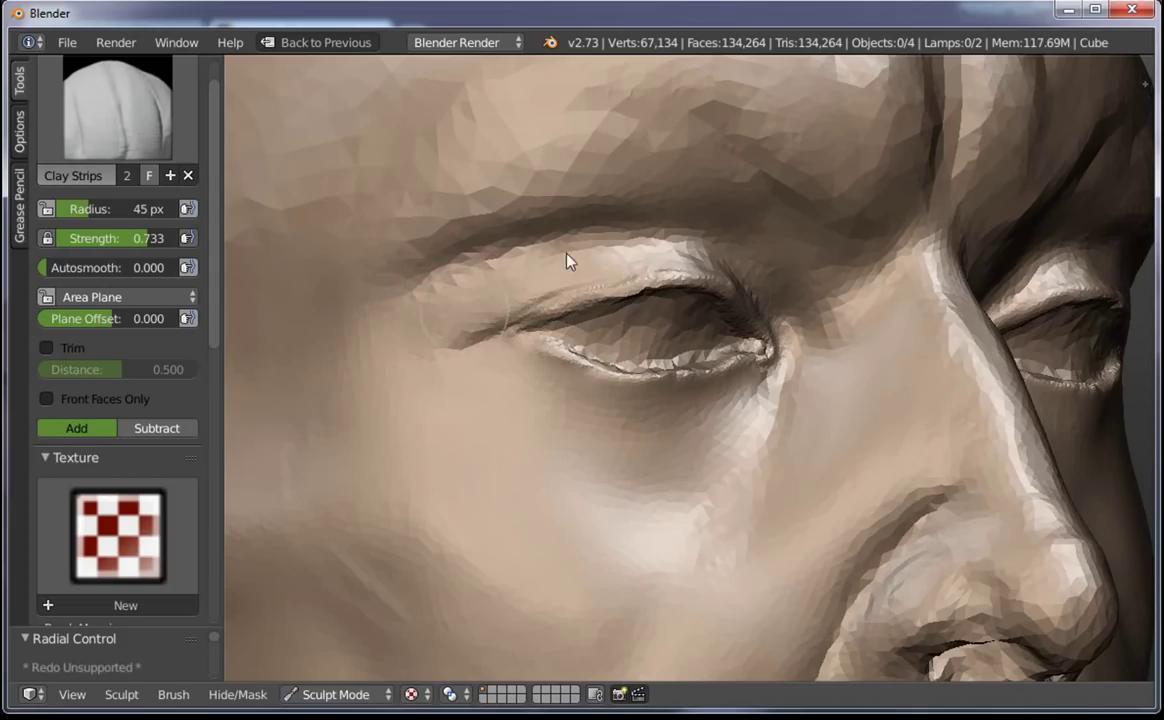
# Frame the head from the front and switch to the Grab brush
pyautogui.press('KP_1')
pyautogui.moveTo(658, 510); pyautogui.dragTo(653, 404, button='middle')
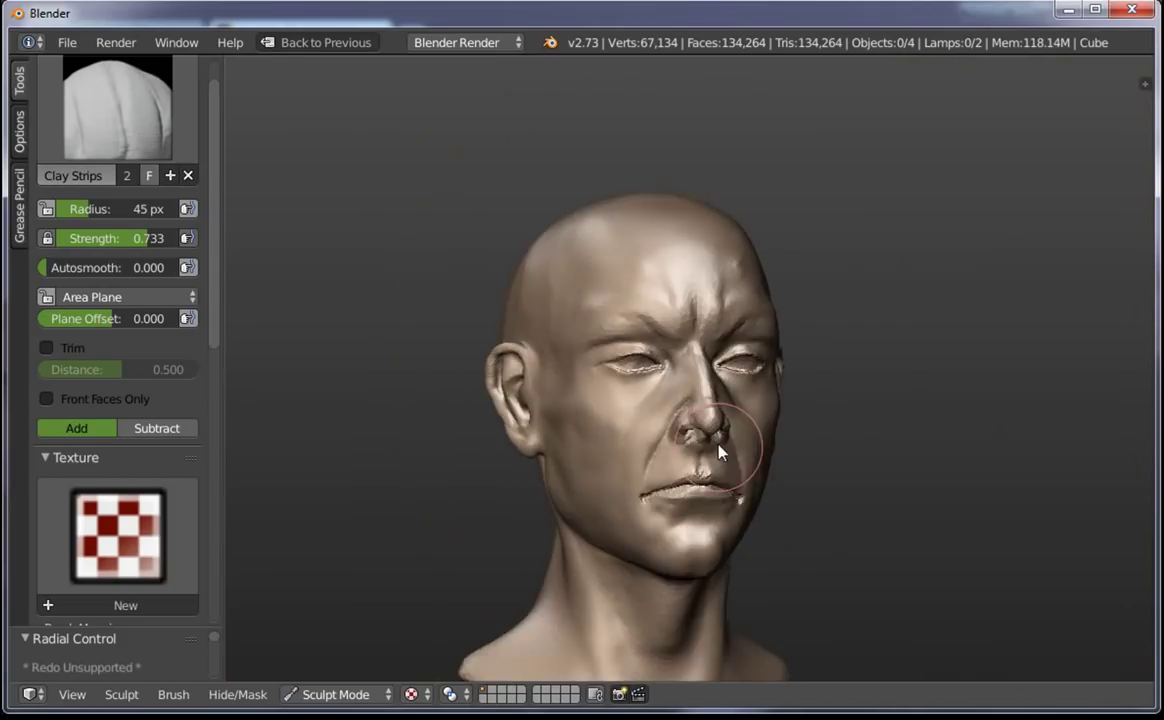
pyautogui.press('g')
pyautogui.scroll(2, 653, 404)
pyautogui.moveTo(531, 340); pyautogui.dragTo(540, 373, button='middle')
# Dent the outer eye corner with a 52 px Grab brush, then shrink the radius to 22 px
pyautogui.press('f')
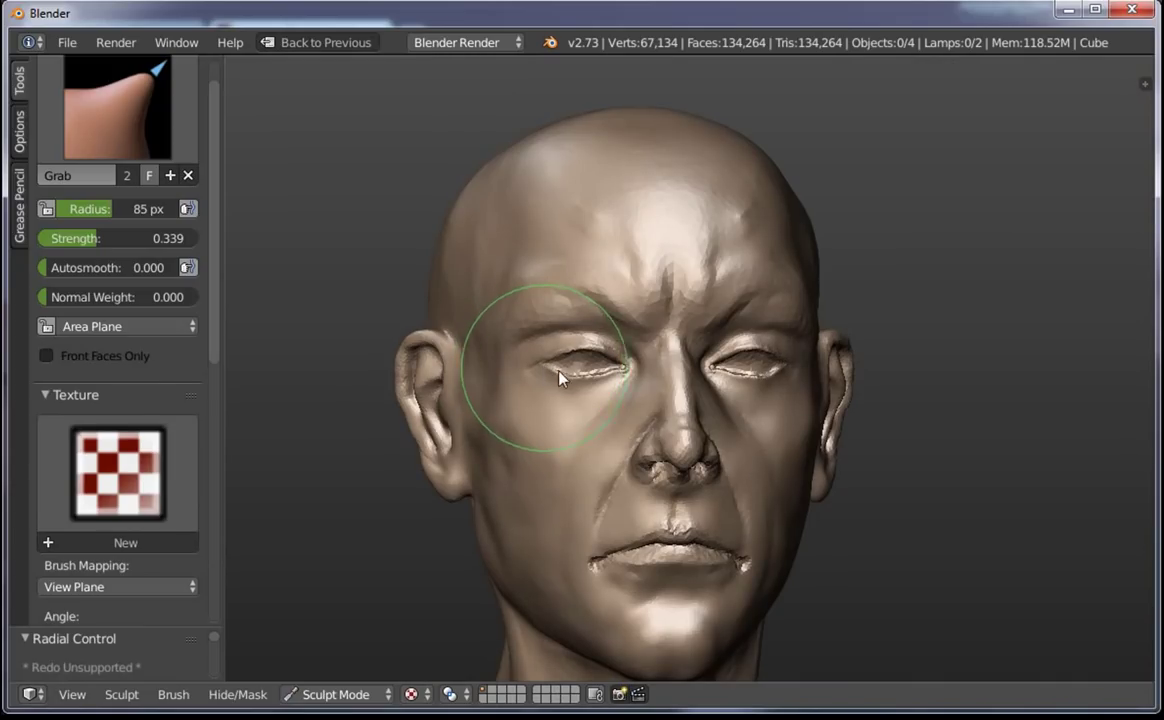
pyautogui.click(535, 360)
pyautogui.moveTo(556, 372); pyautogui.dragTo(547, 380)
pyautogui.click(540, 372)
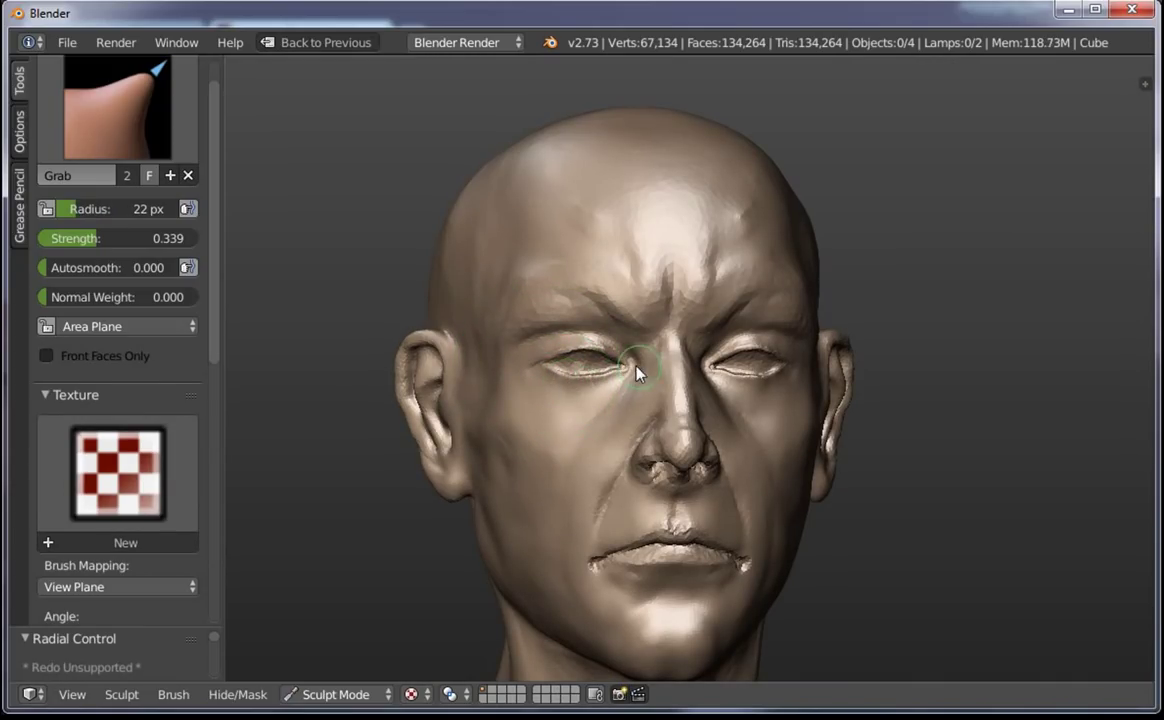
# Turn the head to face the other way and enlarge the Grab brush to 45 px
pyautogui.scroll(-5, 625, 365)
pyautogui.moveTo(702, 517); pyautogui.dragTo(655, 335, button='middle')
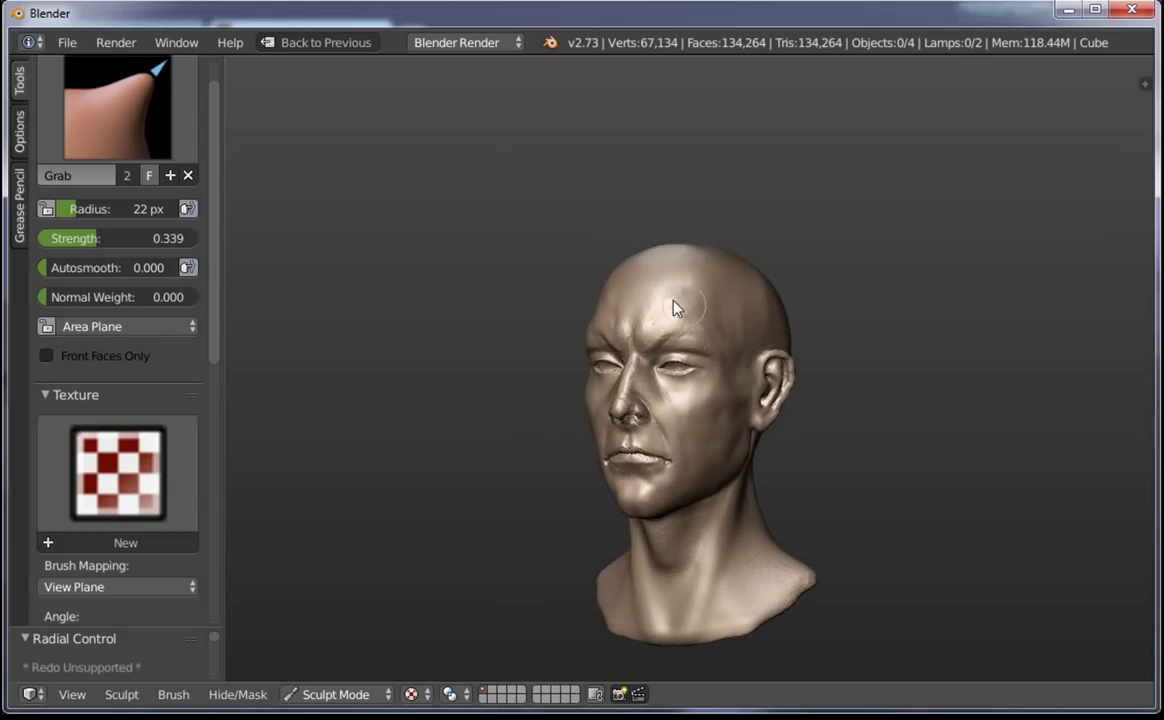
pyautogui.scroll(-3, 727, 471)
pyautogui.moveTo(727, 471); pyautogui.dragTo(754, 418, button='middle')
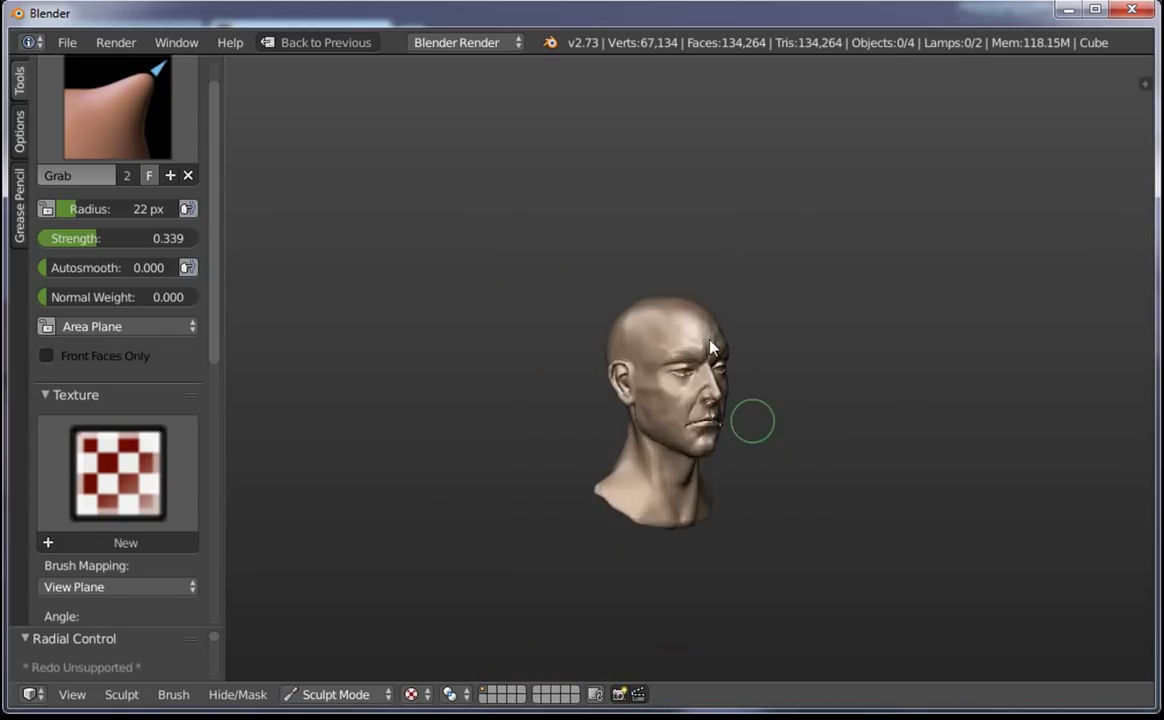
pyautogui.scroll(8, 754, 418)
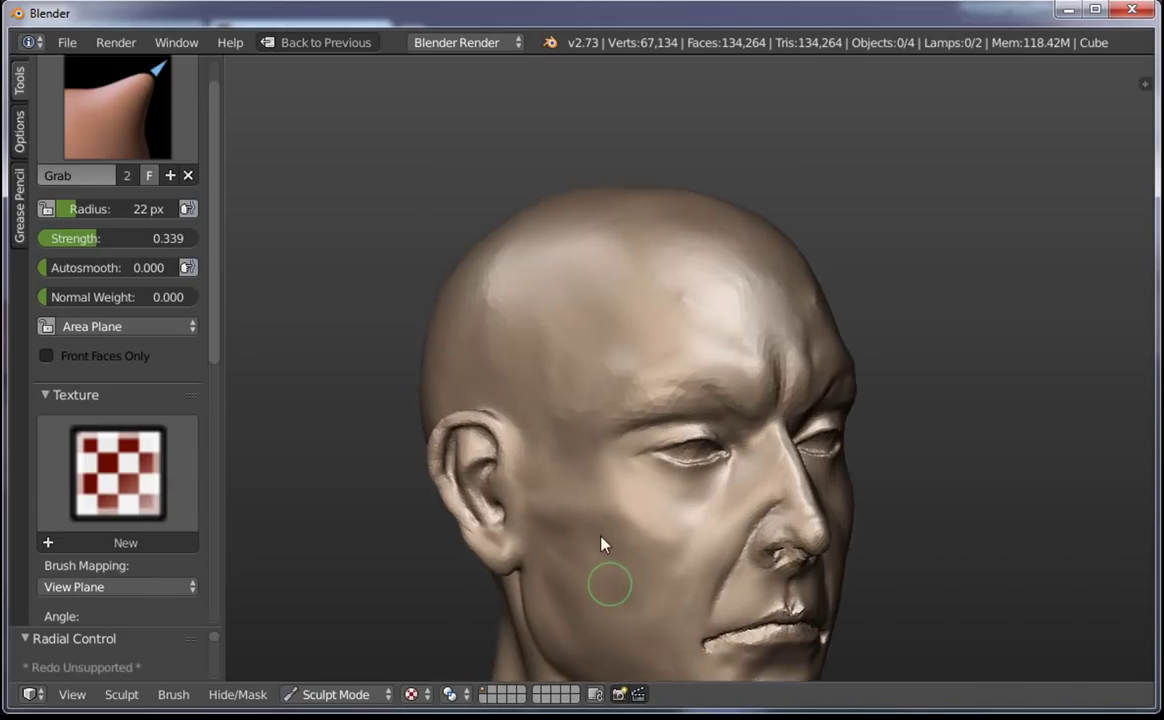
pyautogui.keyDown('shift'); pyautogui.moveTo(613, 519); pyautogui.dragTo(559, 437, button='middle'); pyautogui.keyUp('shift')
pyautogui.press('f')
pyautogui.click(485, 350)
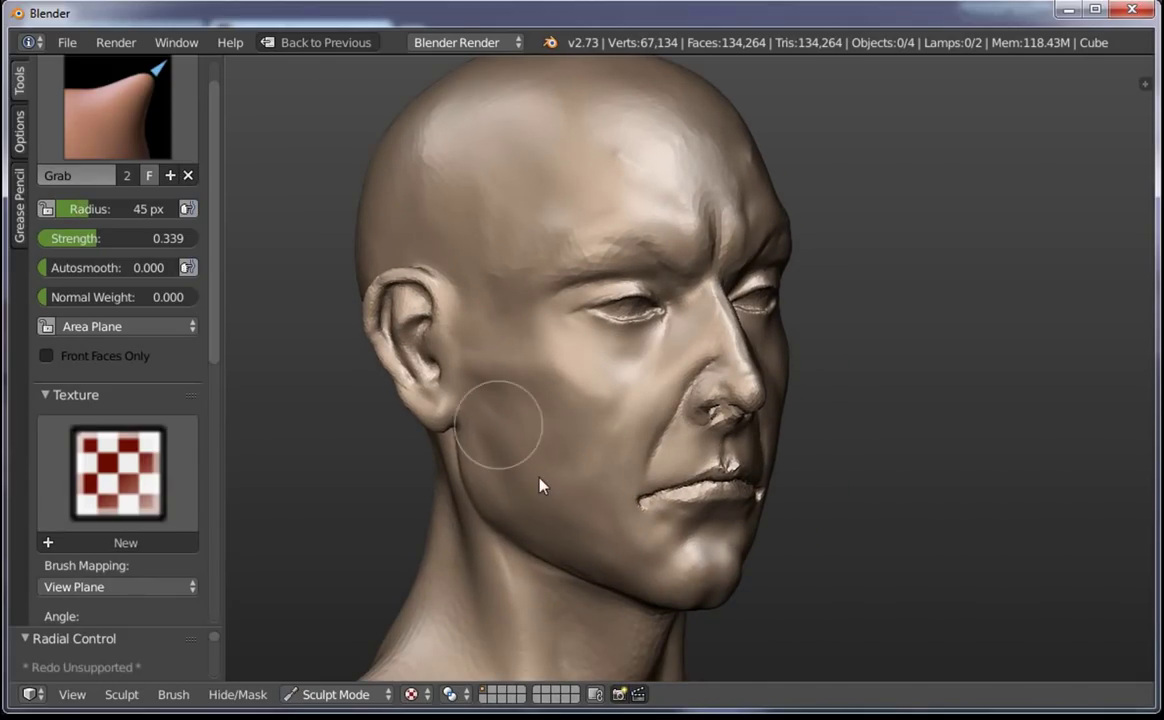
# Pull the eyelid crease into shape from a right-facing profile view
pyautogui.moveTo(702, 400); pyautogui.dragTo(670, 255, button='middle')
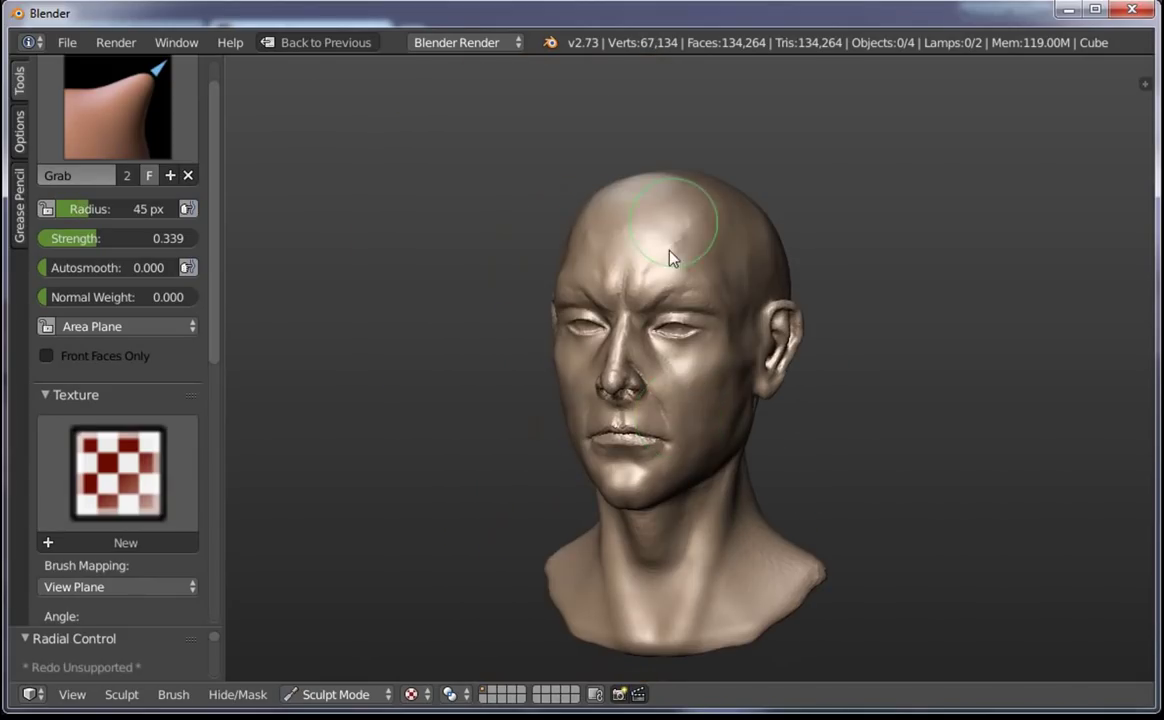
pyautogui.scroll(-4, 770, 400)
pyautogui.scroll(1, 800, 450)
pyautogui.scroll(4, 800, 433)
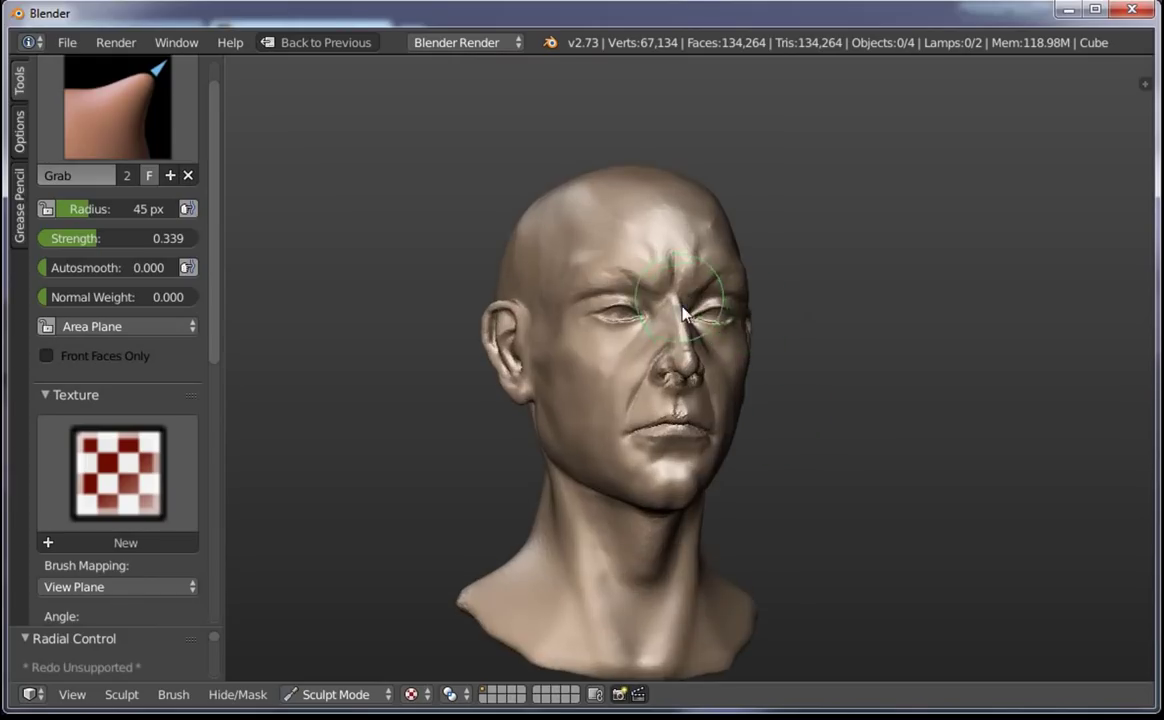
pyautogui.moveTo(800, 433); pyautogui.dragTo(670, 390, button='middle')
pyautogui.scroll(-3, 700, 420)
pyautogui.moveTo(727, 447)
pyautogui.mouseDown(button='middle')
pyautogui.moveTo(795, 386)
pyautogui.moveTo(735, 437)
pyautogui.moveTo(740, 501)
pyautogui.mouseUp(button='middle')
pyautogui.scroll(5, 647, 382)
pyautogui.scroll(3, 587, 474)
pyautogui.scroll(1, 590, 468)
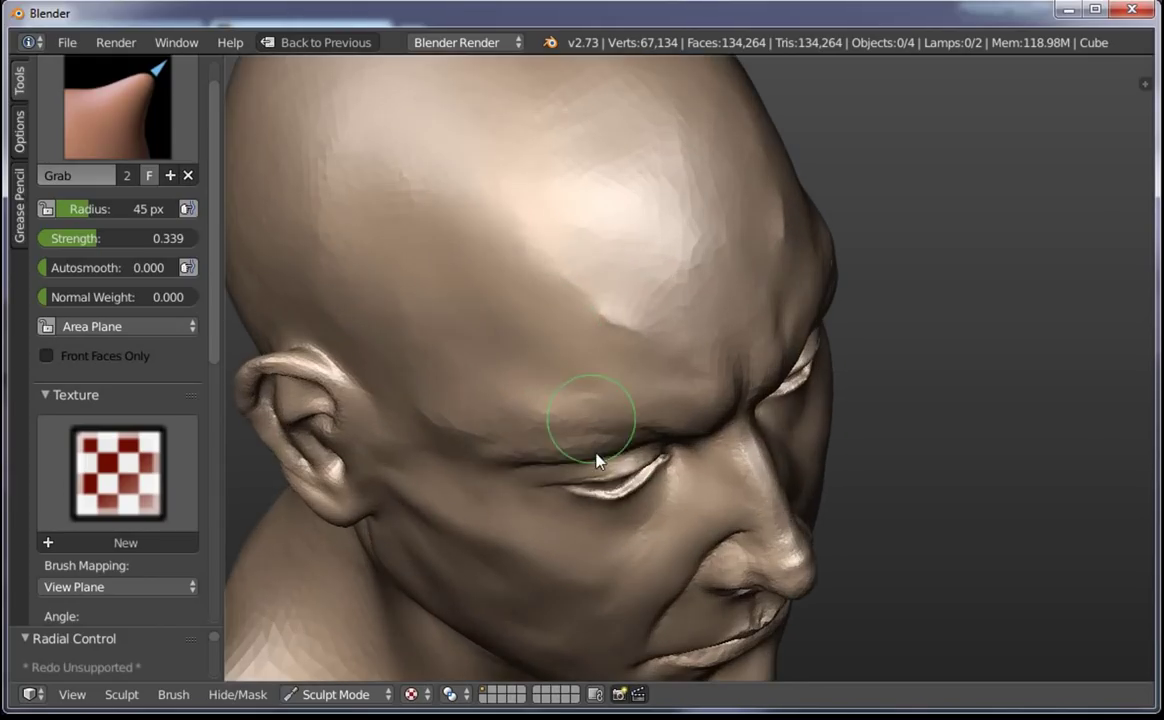
pyautogui.scroll(1, 620, 485)
pyautogui.moveTo(613, 498); pyautogui.dragTo(630, 490)
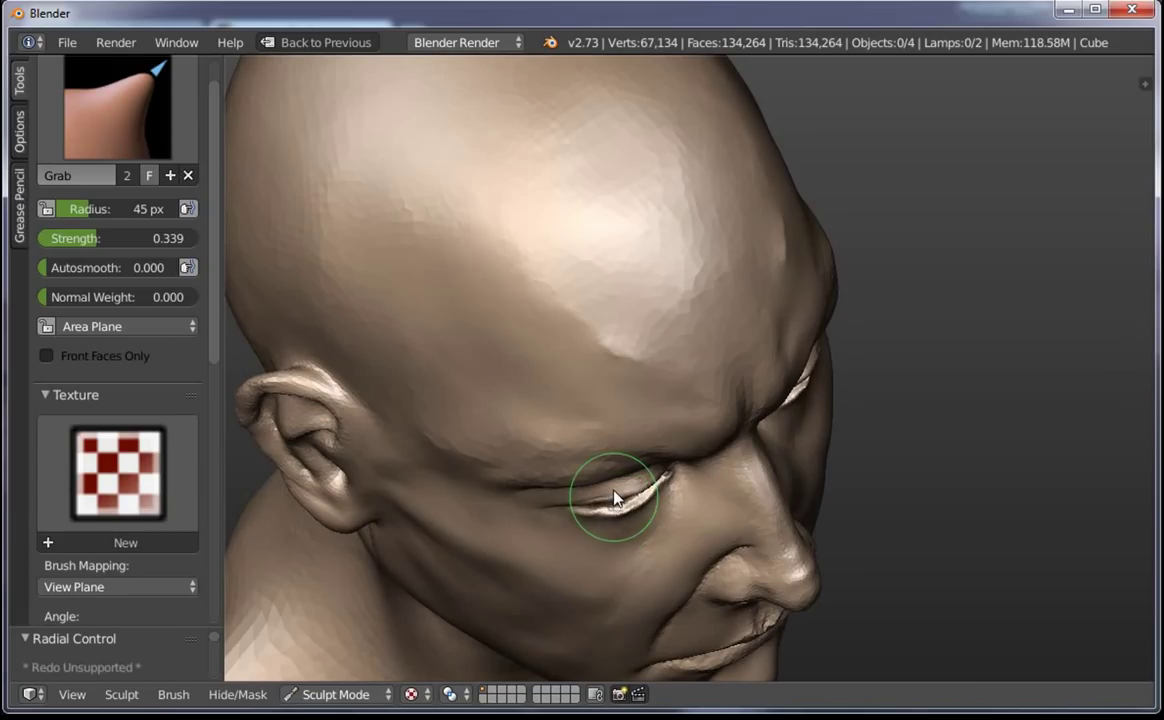
# Set the Grab brush radius to 38 px and check both eyes from a near-frontal view
pyautogui.press('f')
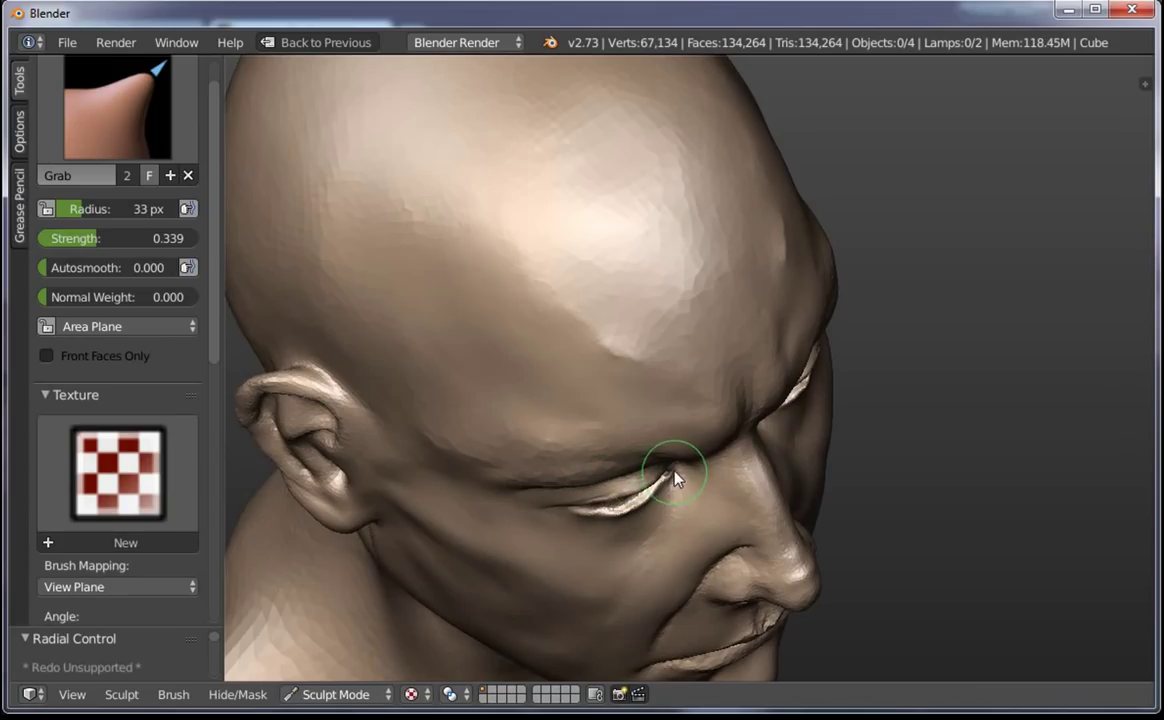
pyautogui.press('f')
pyautogui.click(650, 494)
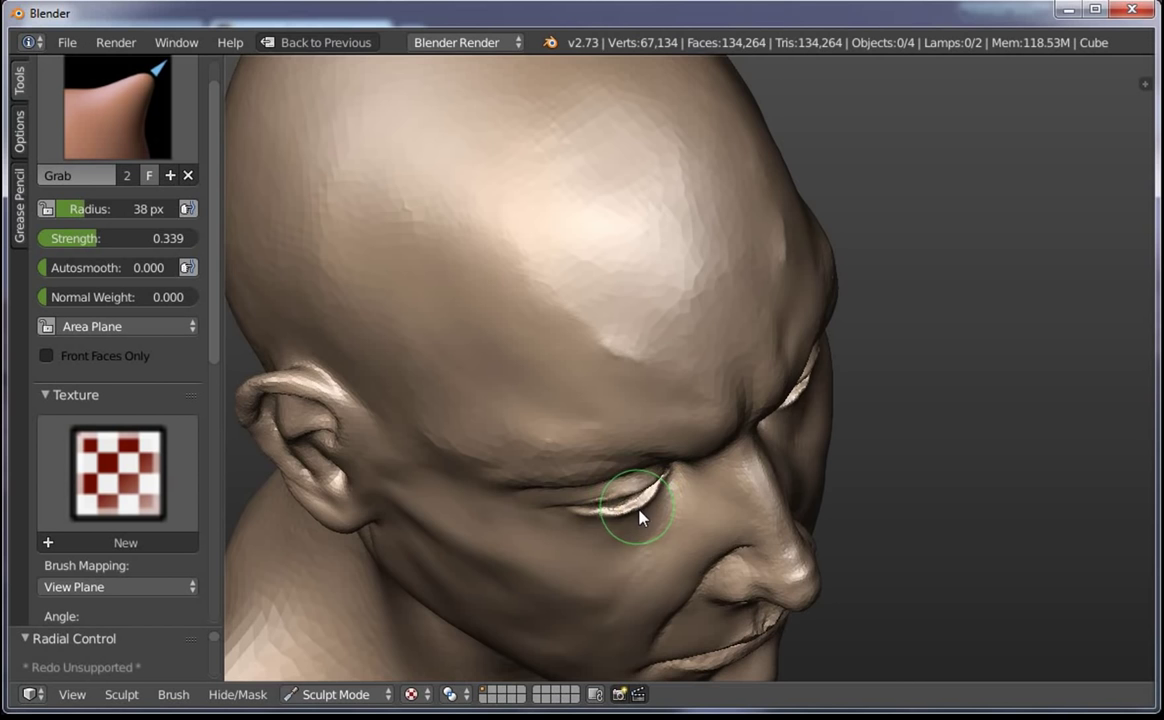
pyautogui.moveTo(608, 546)
pyautogui.mouseDown(button='middle')
pyautogui.moveTo(476, 546)
pyautogui.moveTo(557, 607)
pyautogui.moveTo(657, 398)
pyautogui.moveTo(650, 351)
pyautogui.moveTo(603, 390)
pyautogui.moveTo(639, 437)
pyautogui.moveTo(634, 385)
pyautogui.mouseUp(button='middle')
pyautogui.scroll(3, 557, 607)
pyautogui.scroll(-2, 639, 437)
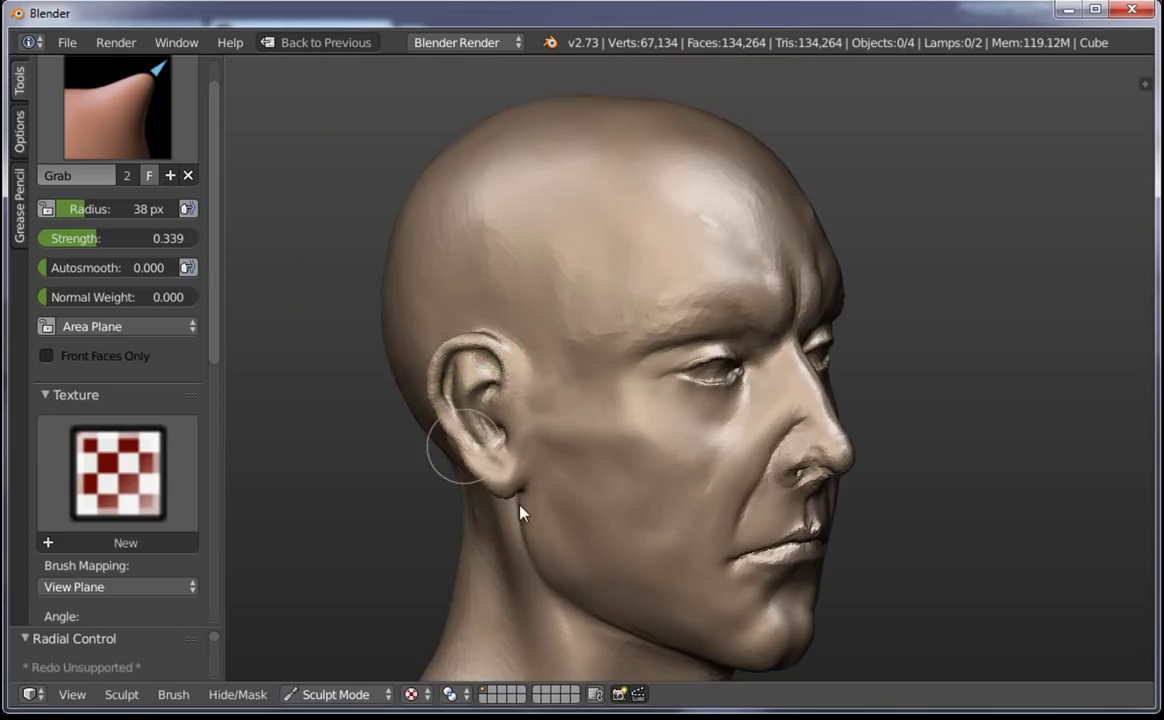
pyautogui.scroll(-5, 540, 475)
pyautogui.moveTo(821, 512)
pyautogui.mouseDown(button='middle')
pyautogui.moveTo(657, 516)
pyautogui.moveTo(787, 468)
pyautogui.mouseUp(button='middle')
pyautogui.scroll(1, 790, 440)
pyautogui.scroll(4, 700, 330)
pyautogui.scroll(2, 600, 249)
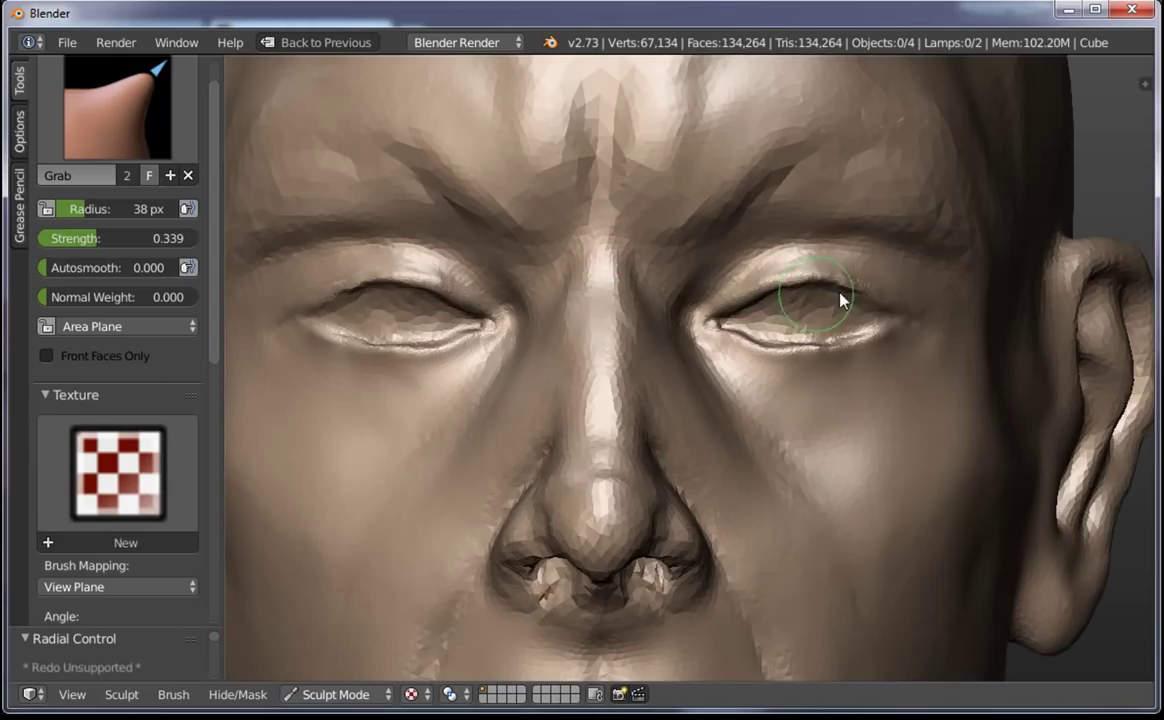